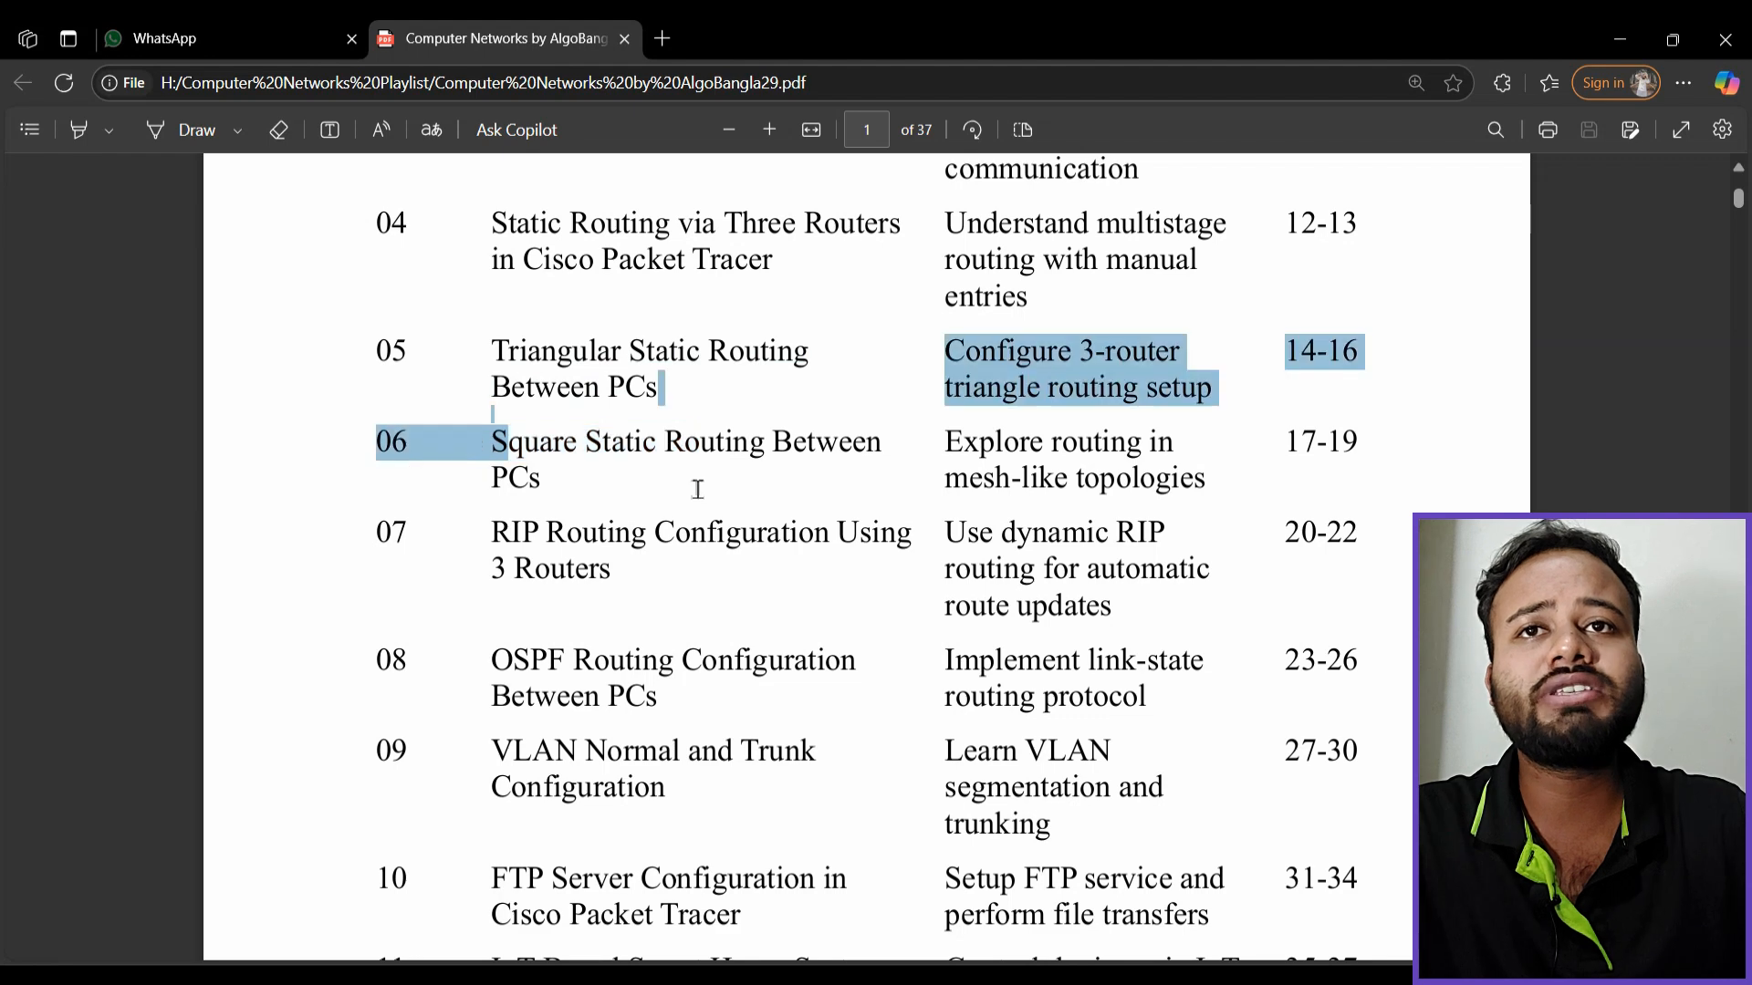
Go to page 17 of the PDF and bring the Required Devices list of the square static routing lab into view
click(654, 469)
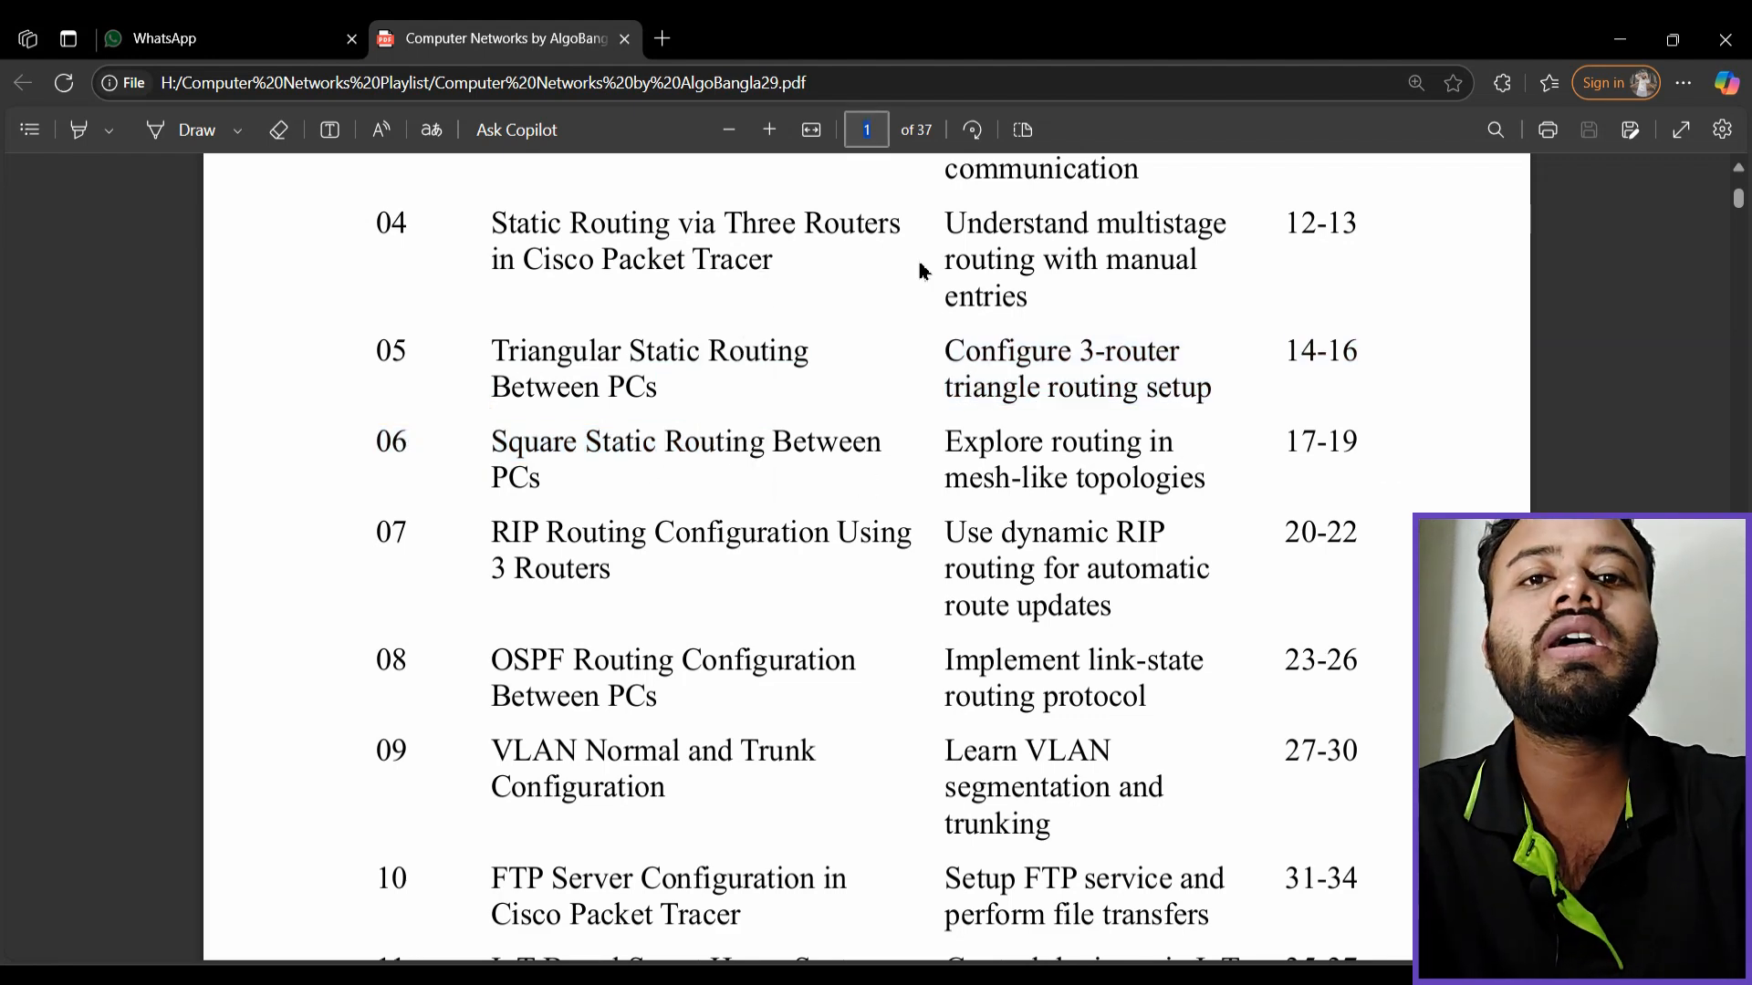
text(17)
key(Return)
scroll(926, 283, down, 3)
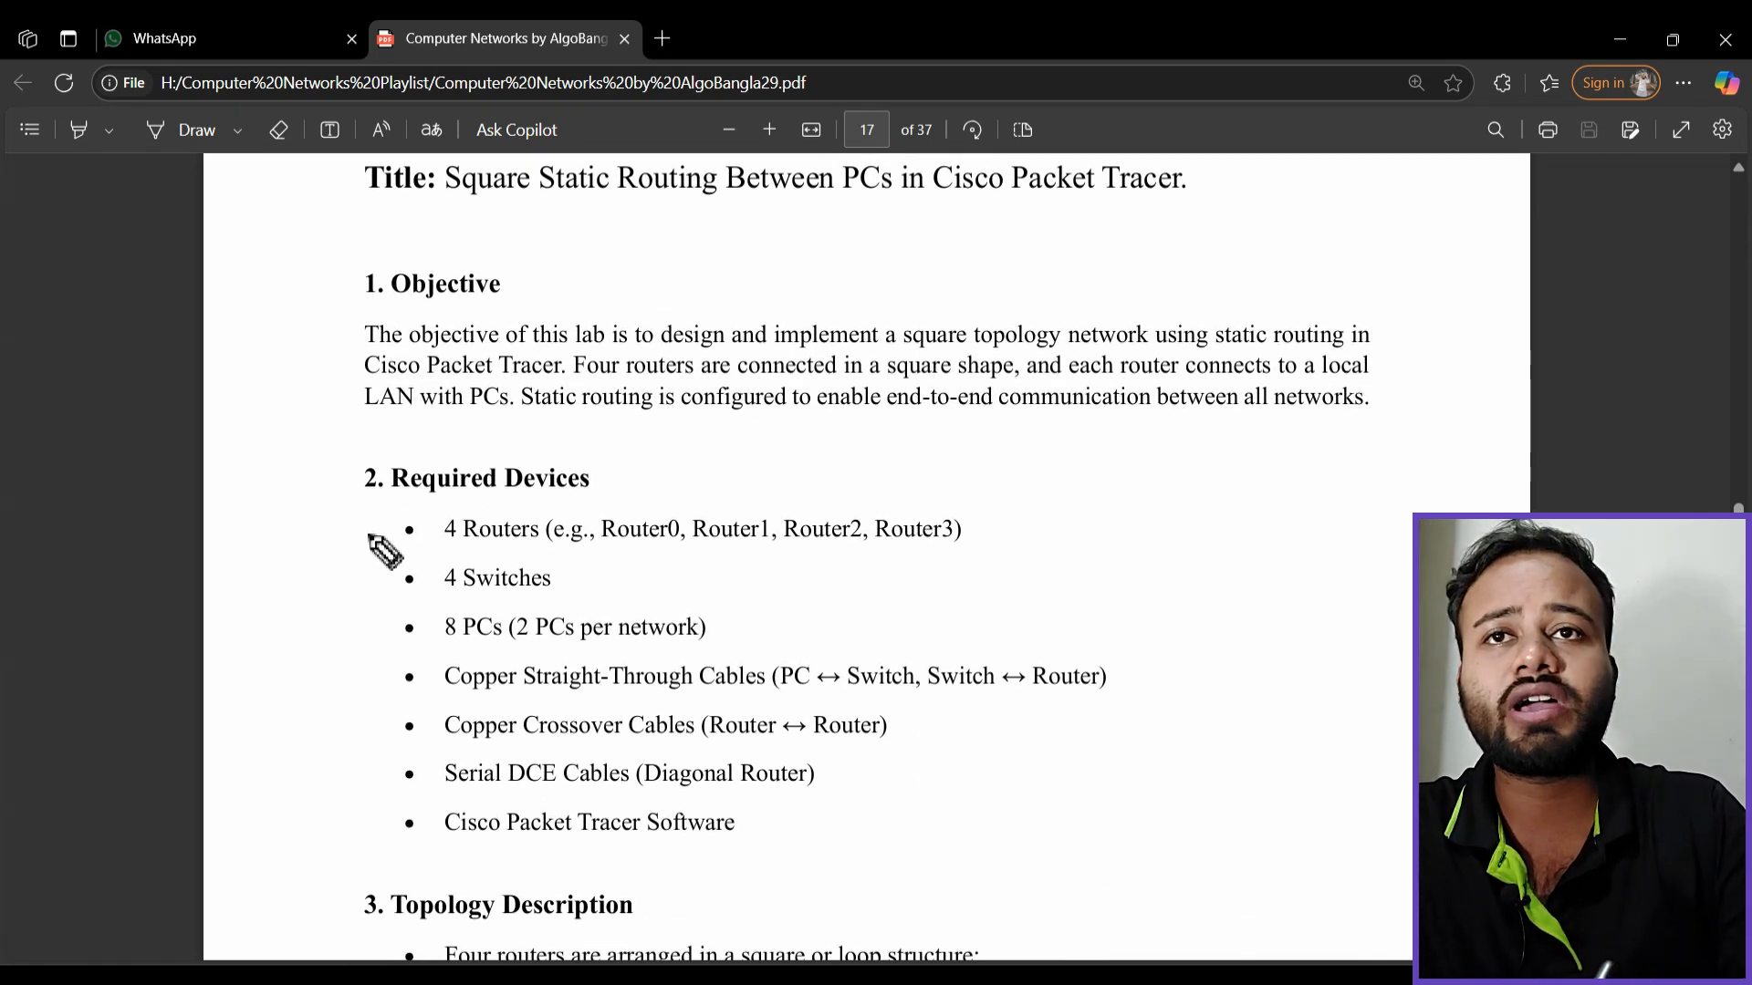
Tick every item in the Required Devices list with the pen, underline the cable endpoints, and clear the marks
drag(374, 507, 442, 481)
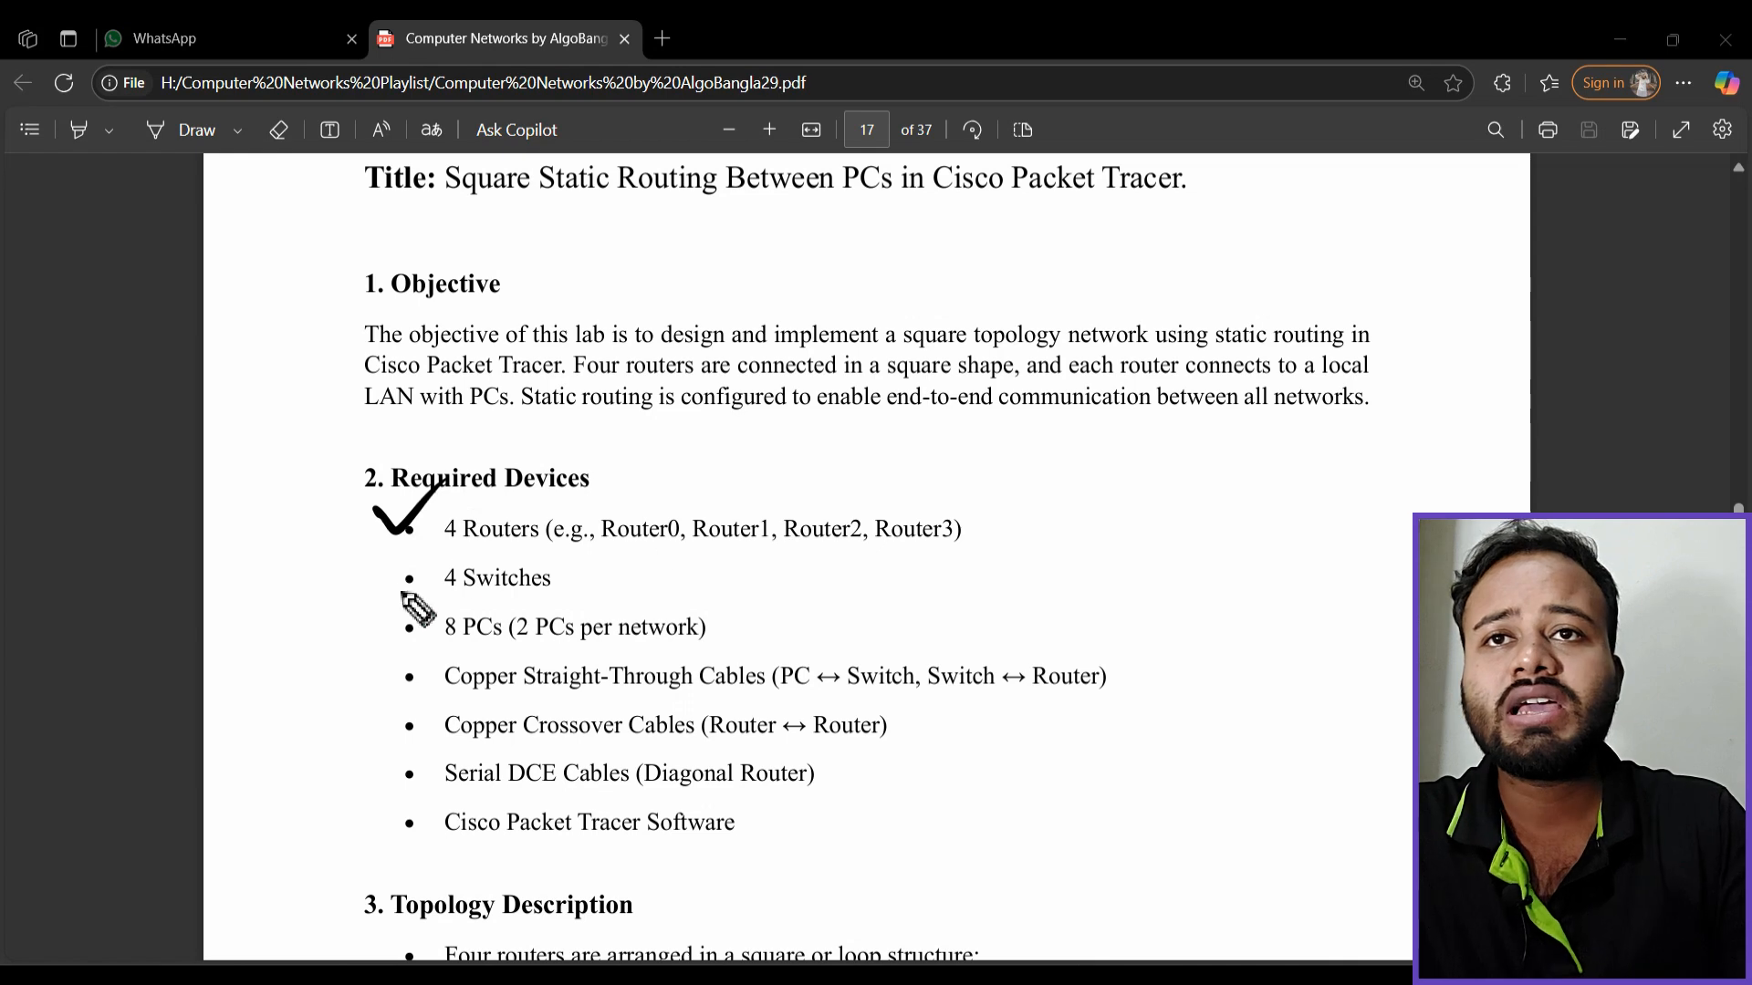
mouse_move(375, 561)
mouse_down()
mouse_move(392, 582)
mouse_move(420, 551)
mouse_up()
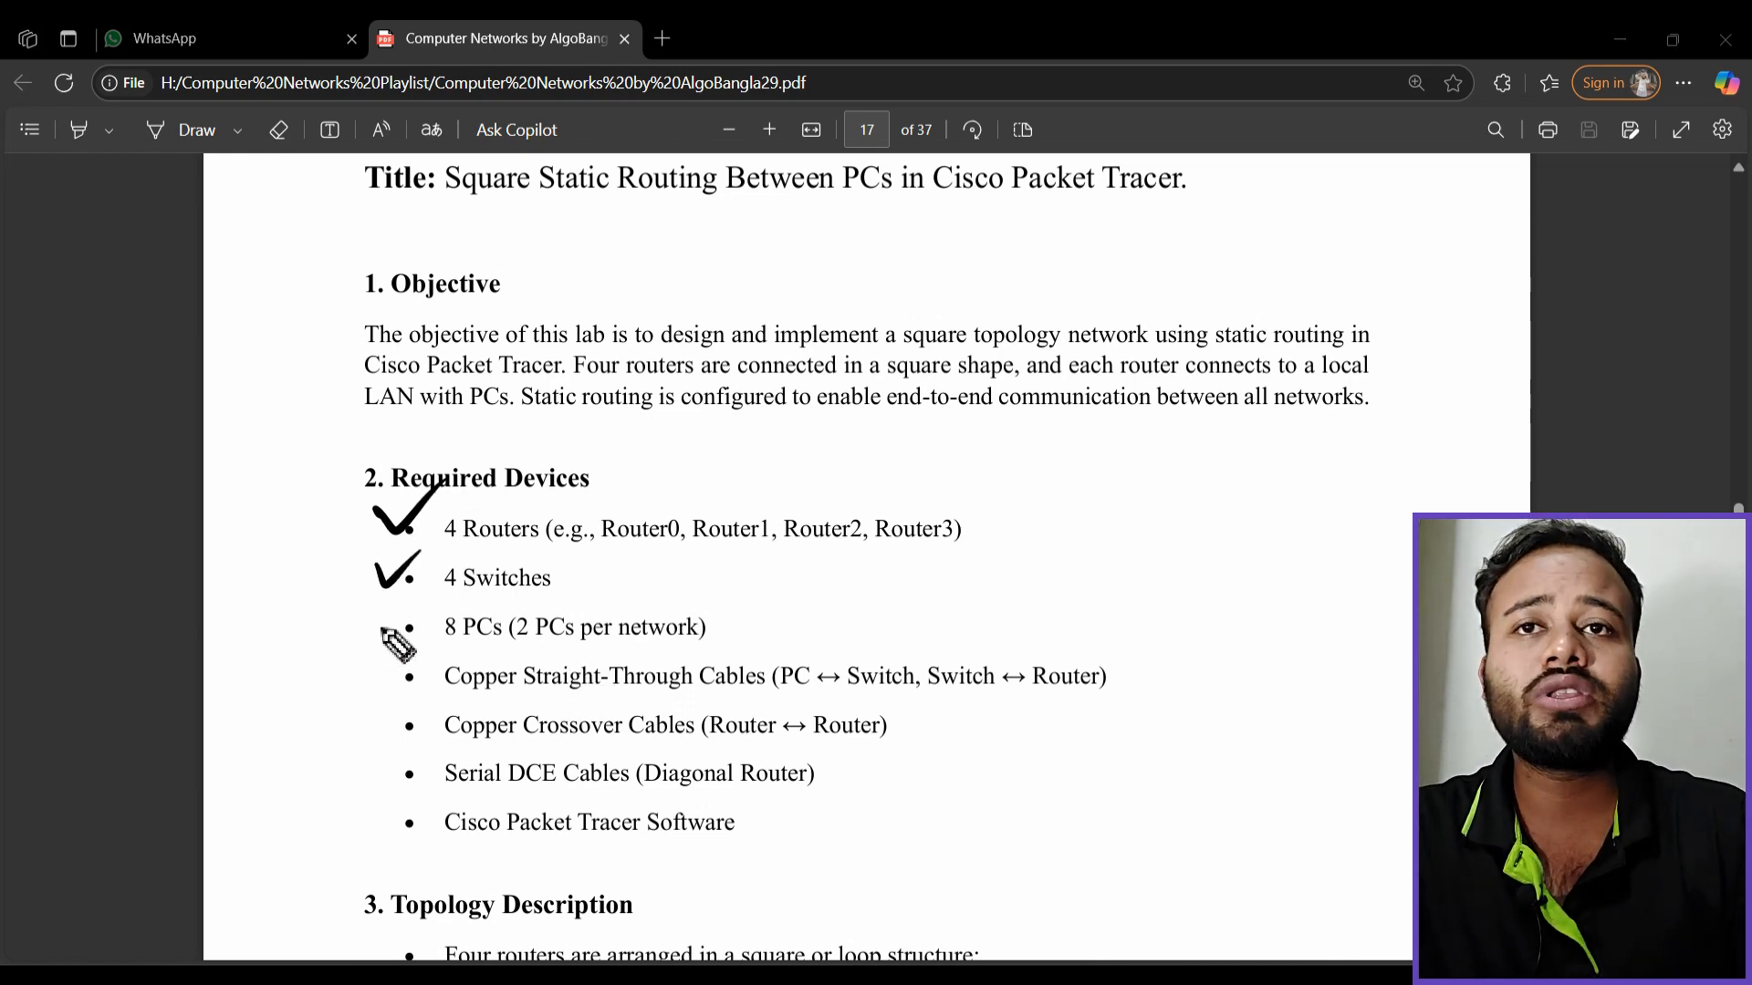
drag(378, 618, 420, 604)
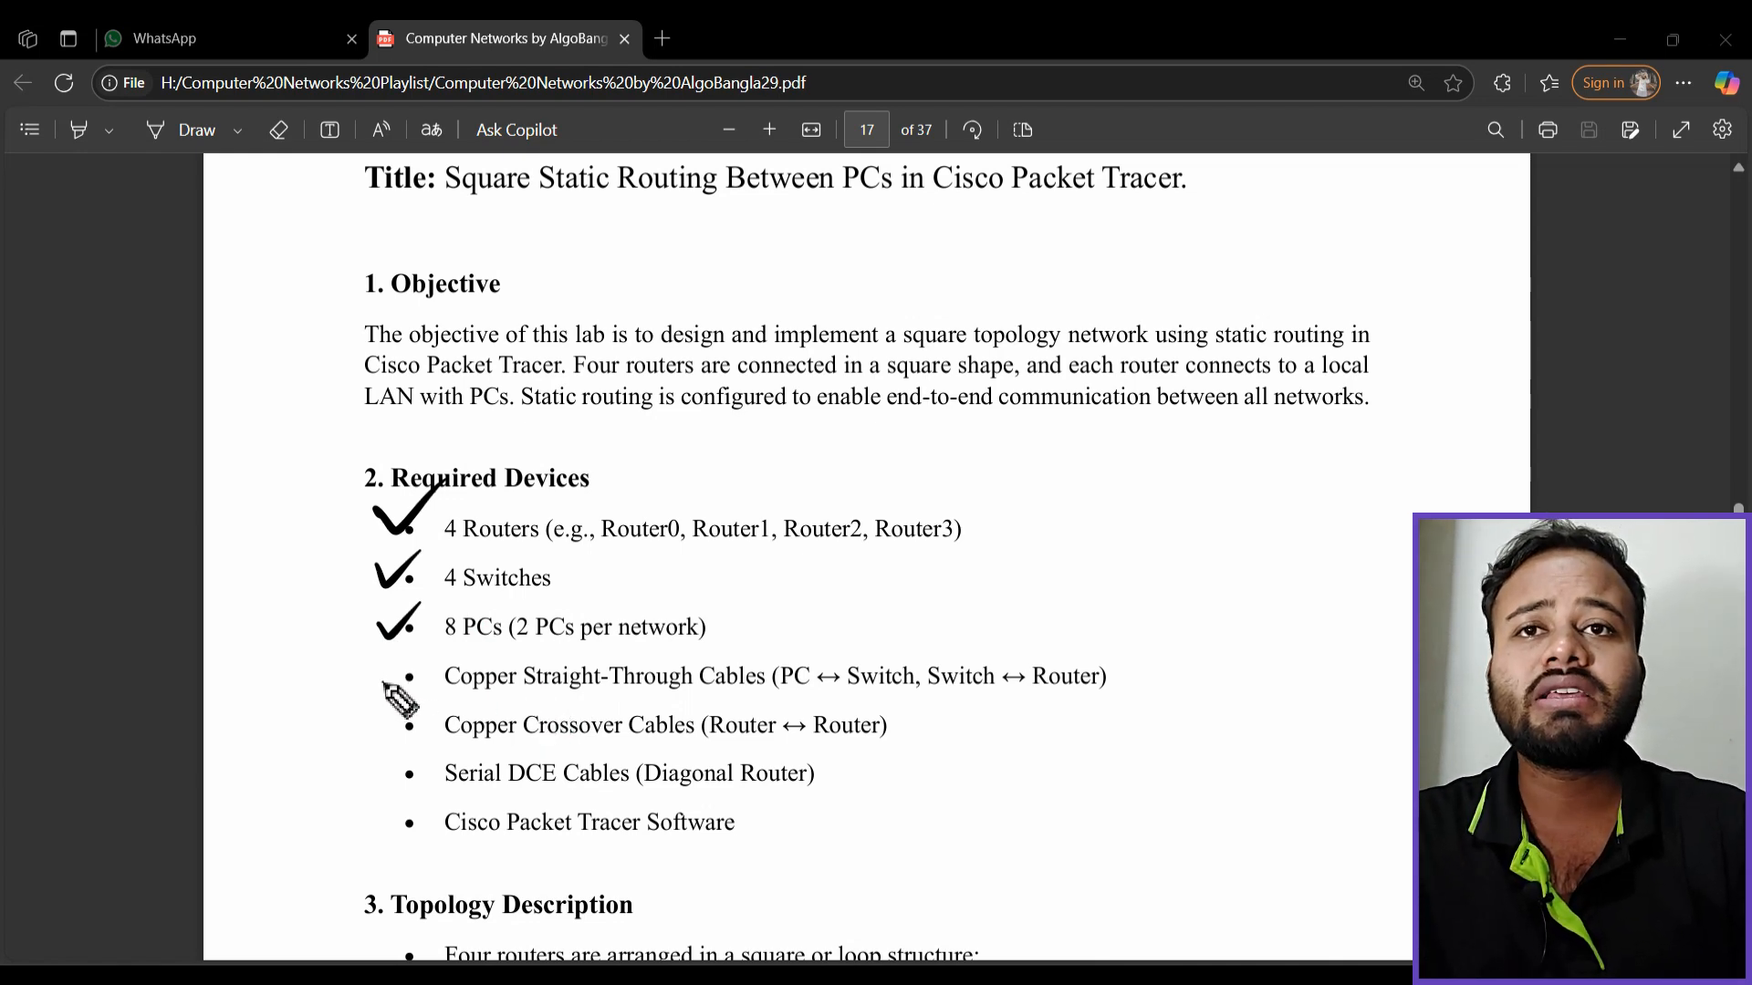
drag(384, 683, 431, 661)
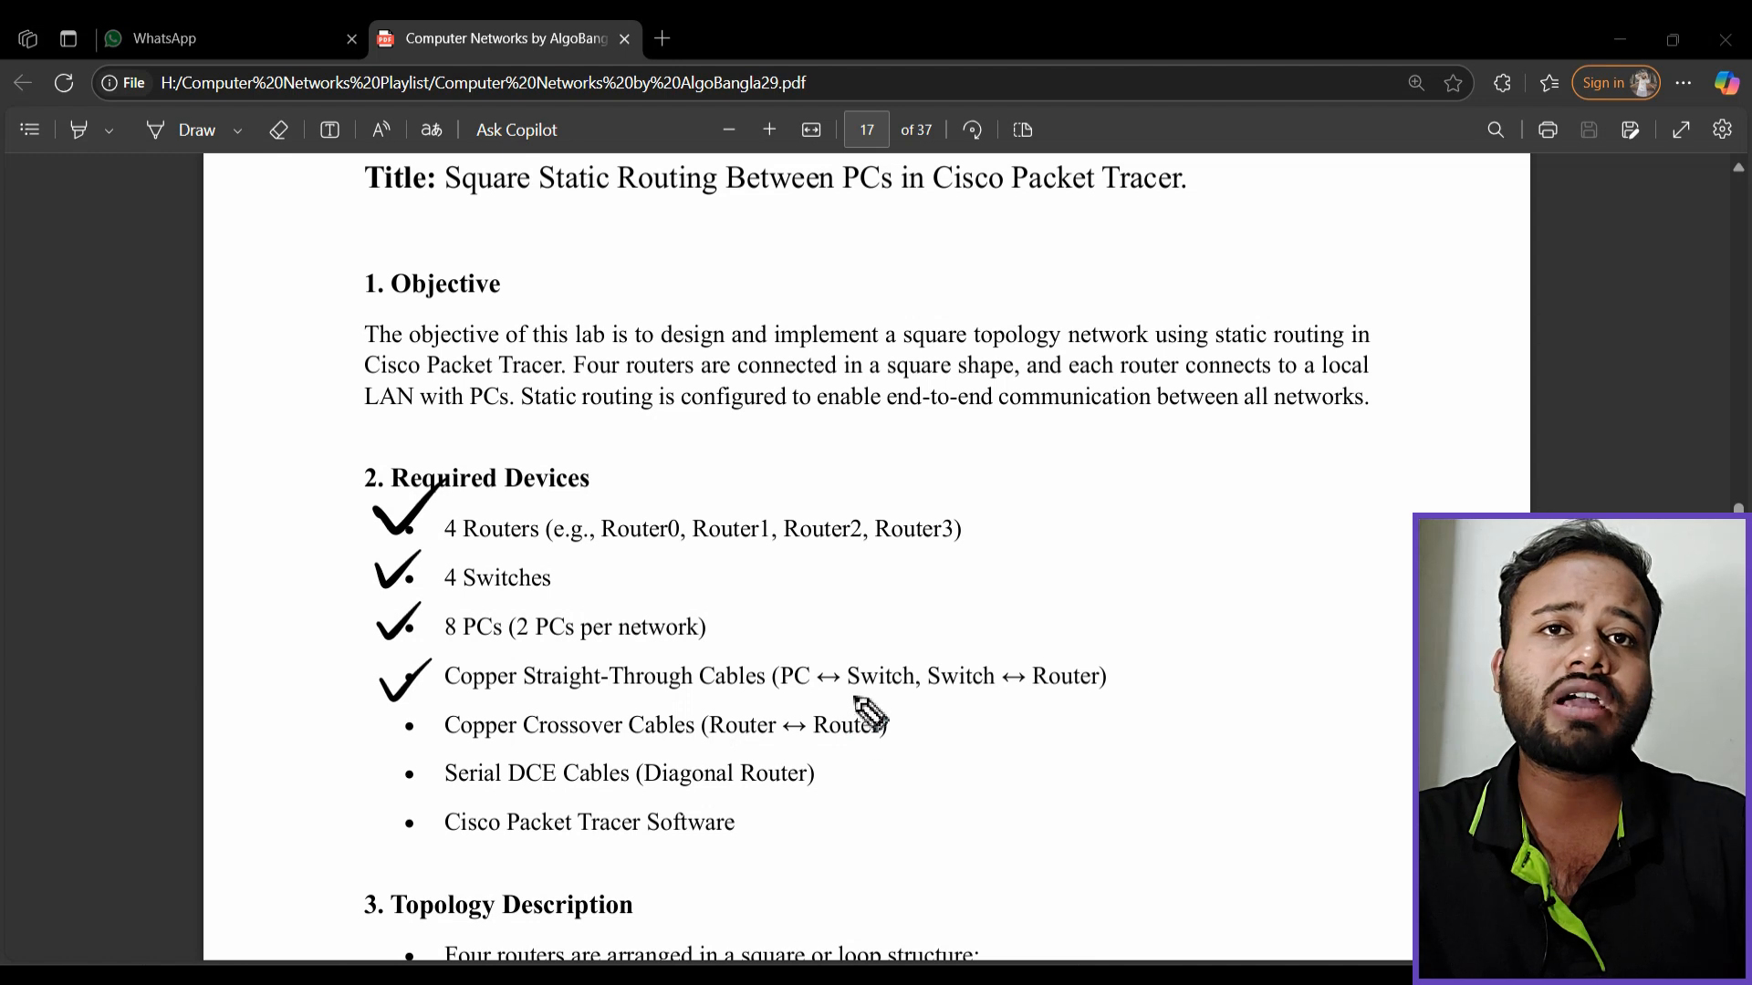
drag(855, 697, 1069, 693)
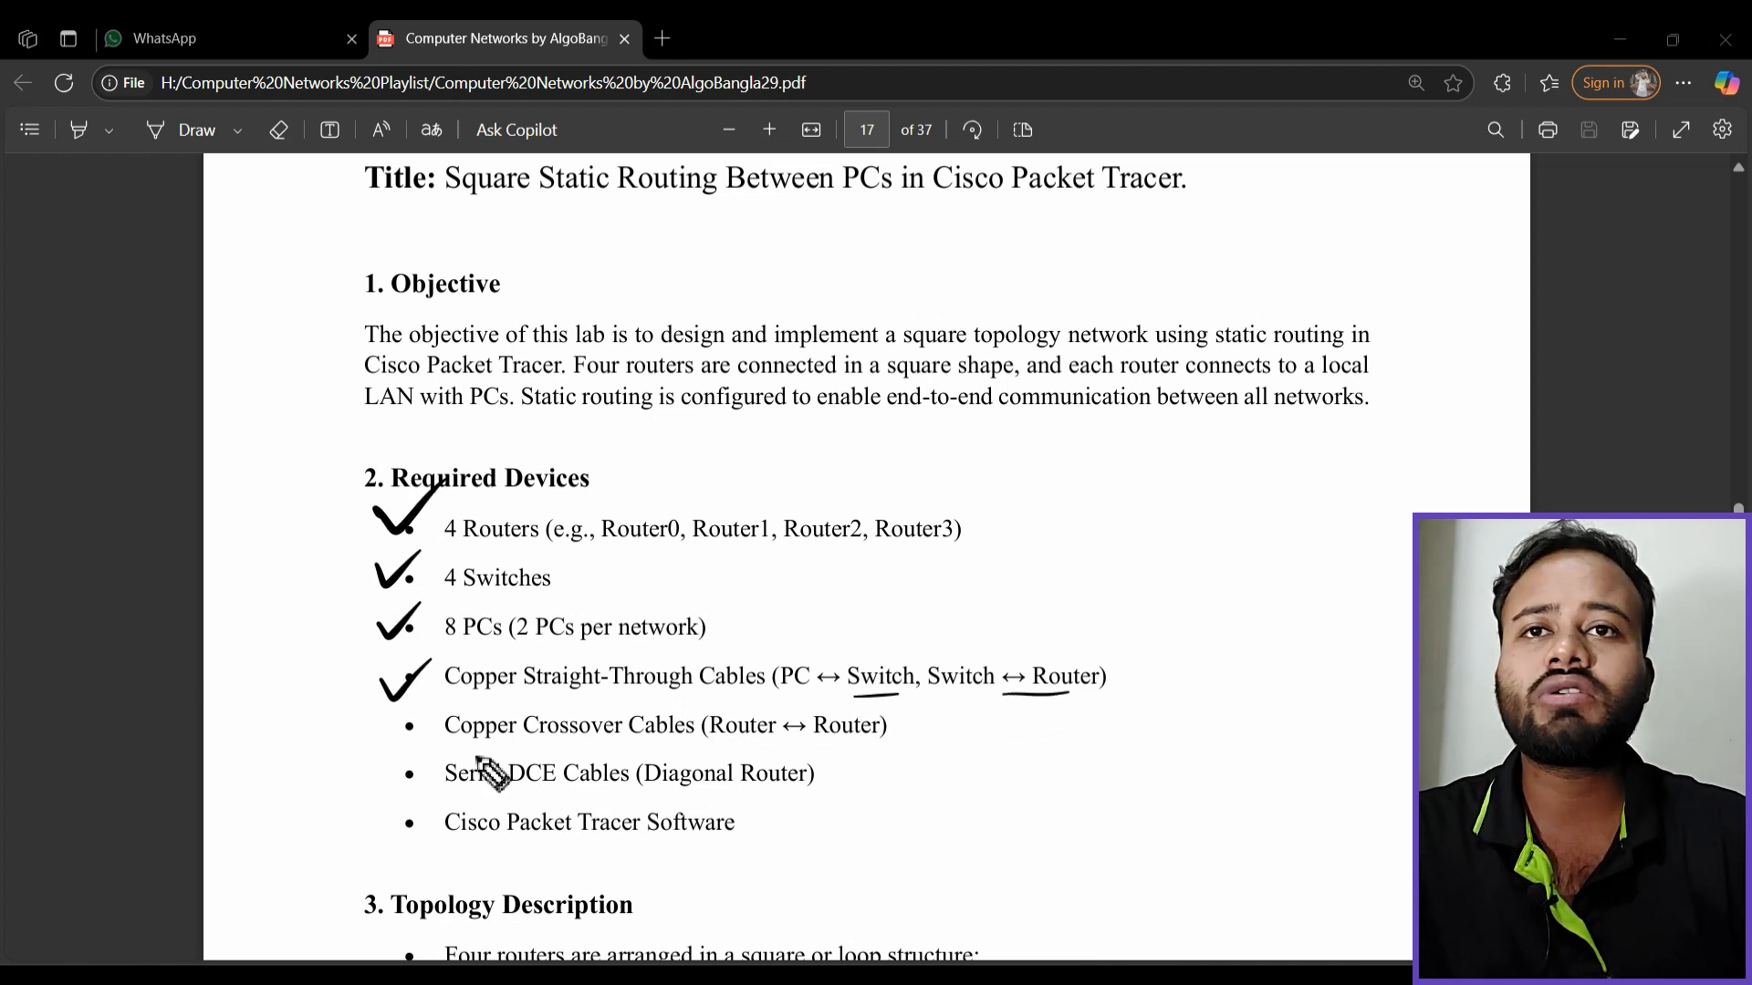
drag(398, 725, 451, 710)
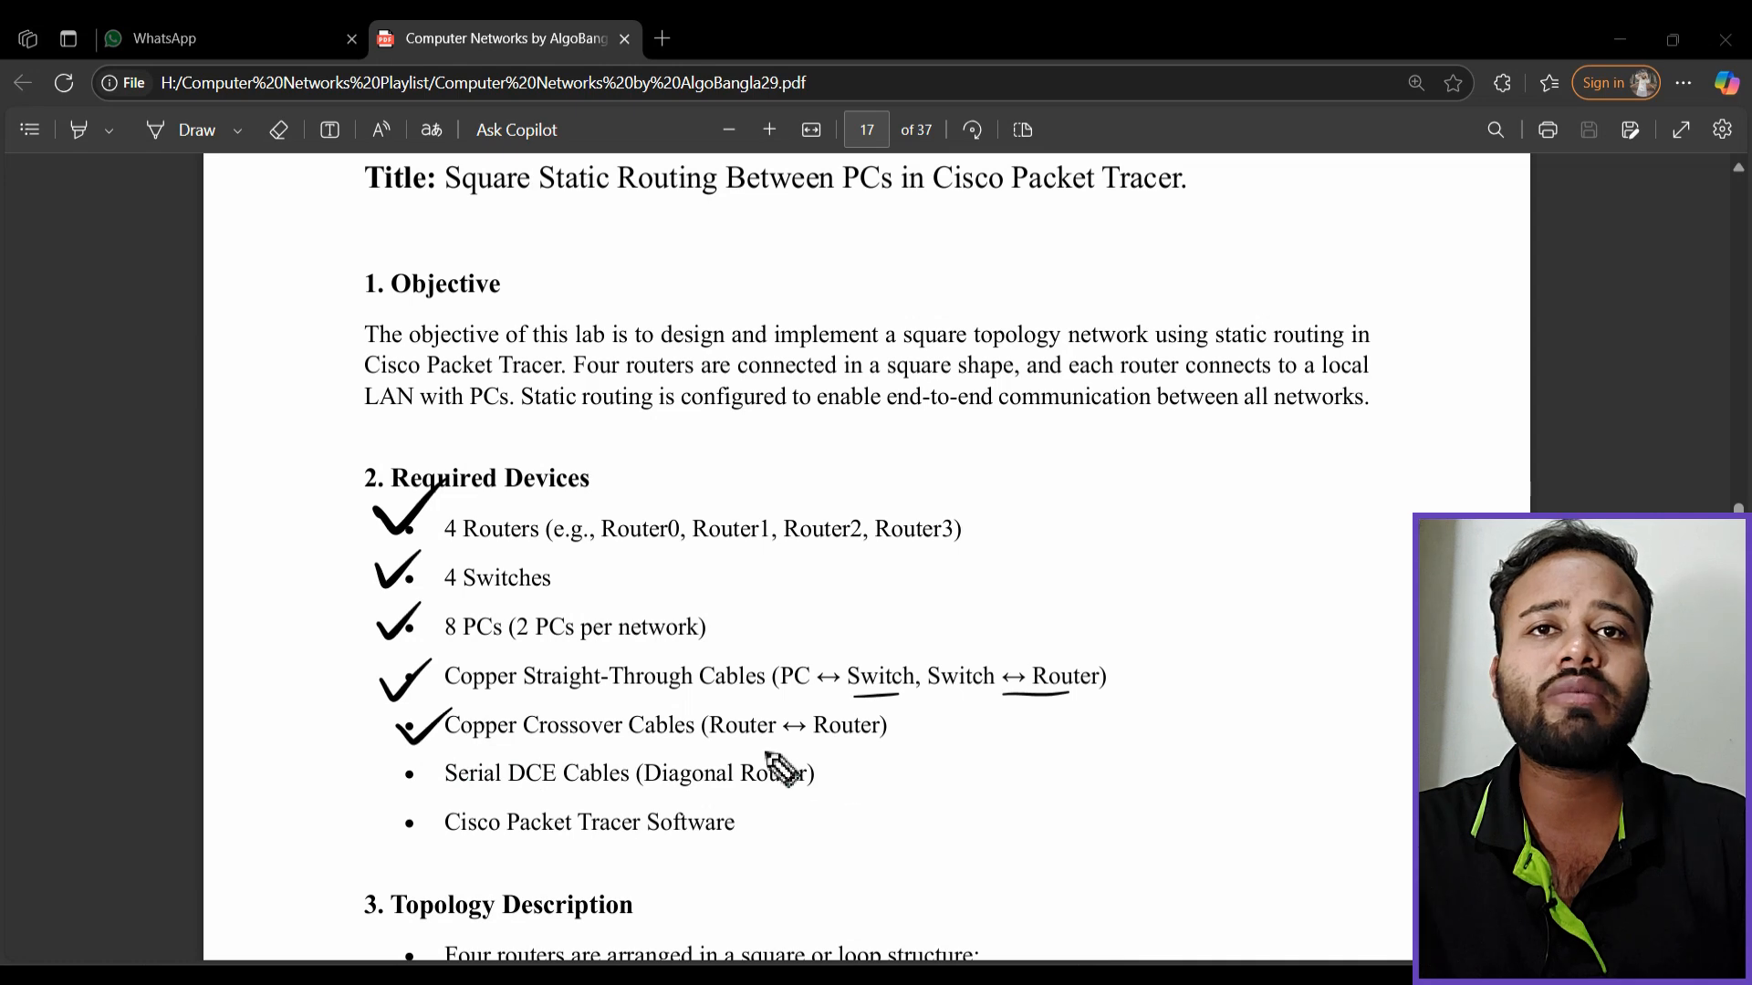
drag(804, 748, 886, 747)
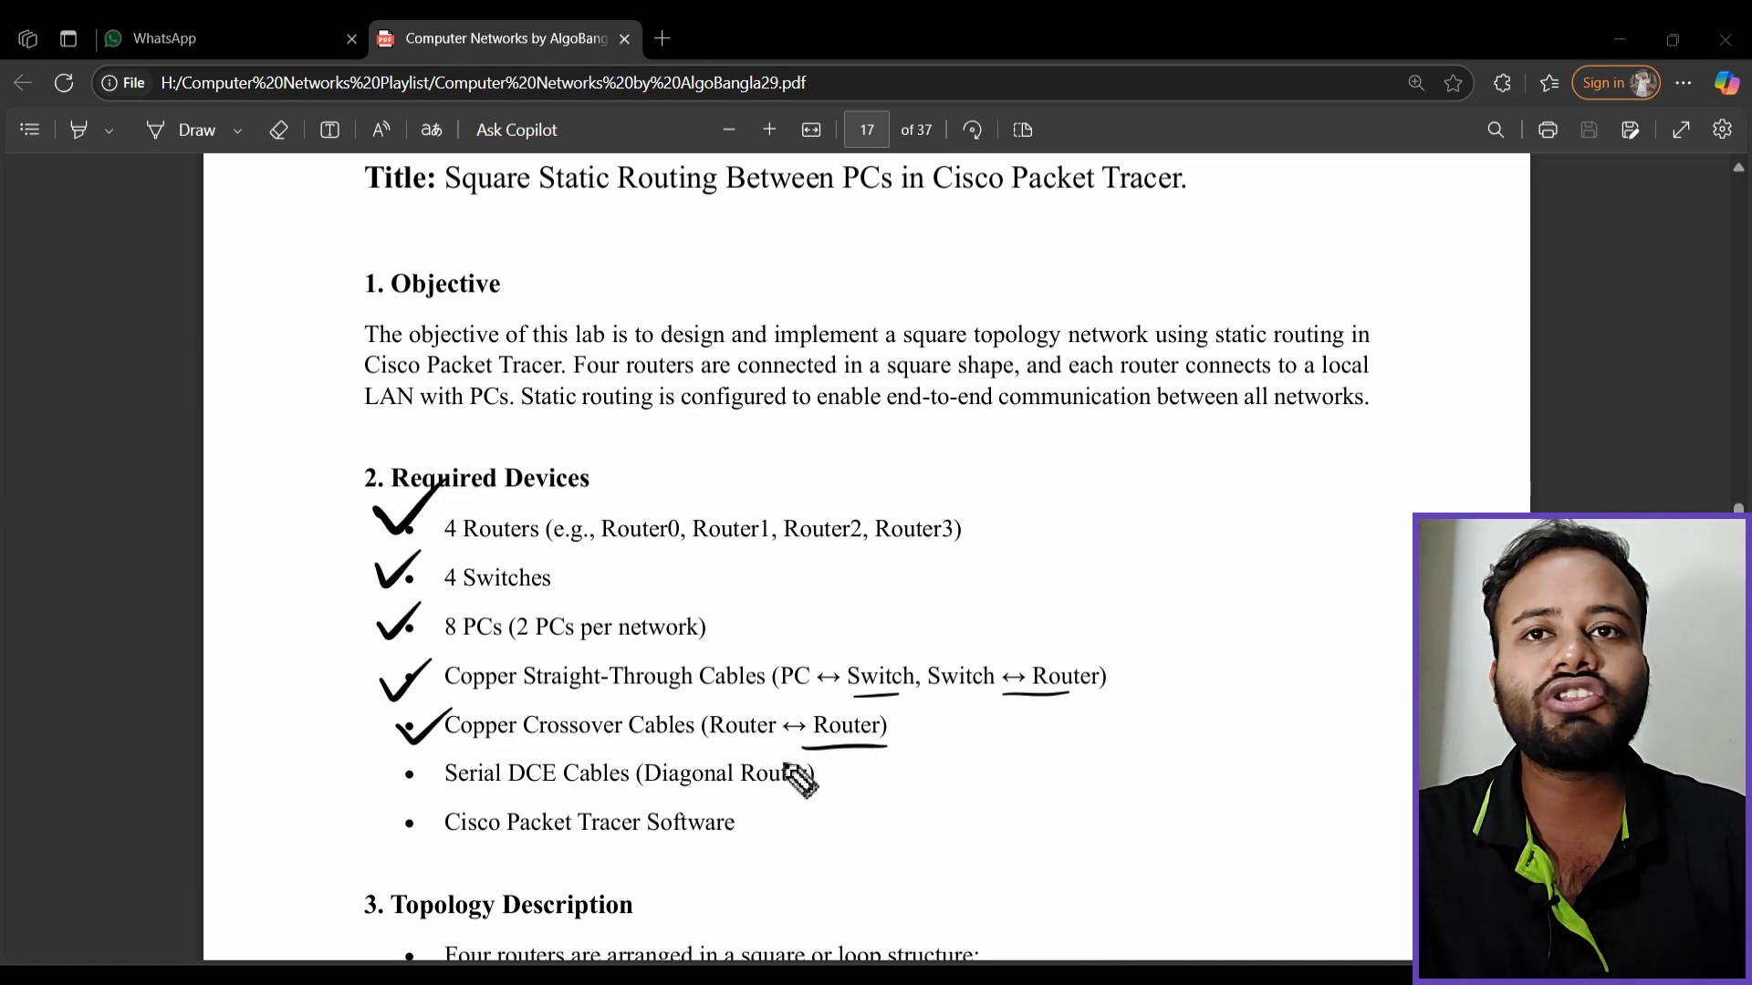
drag(390, 774, 439, 760)
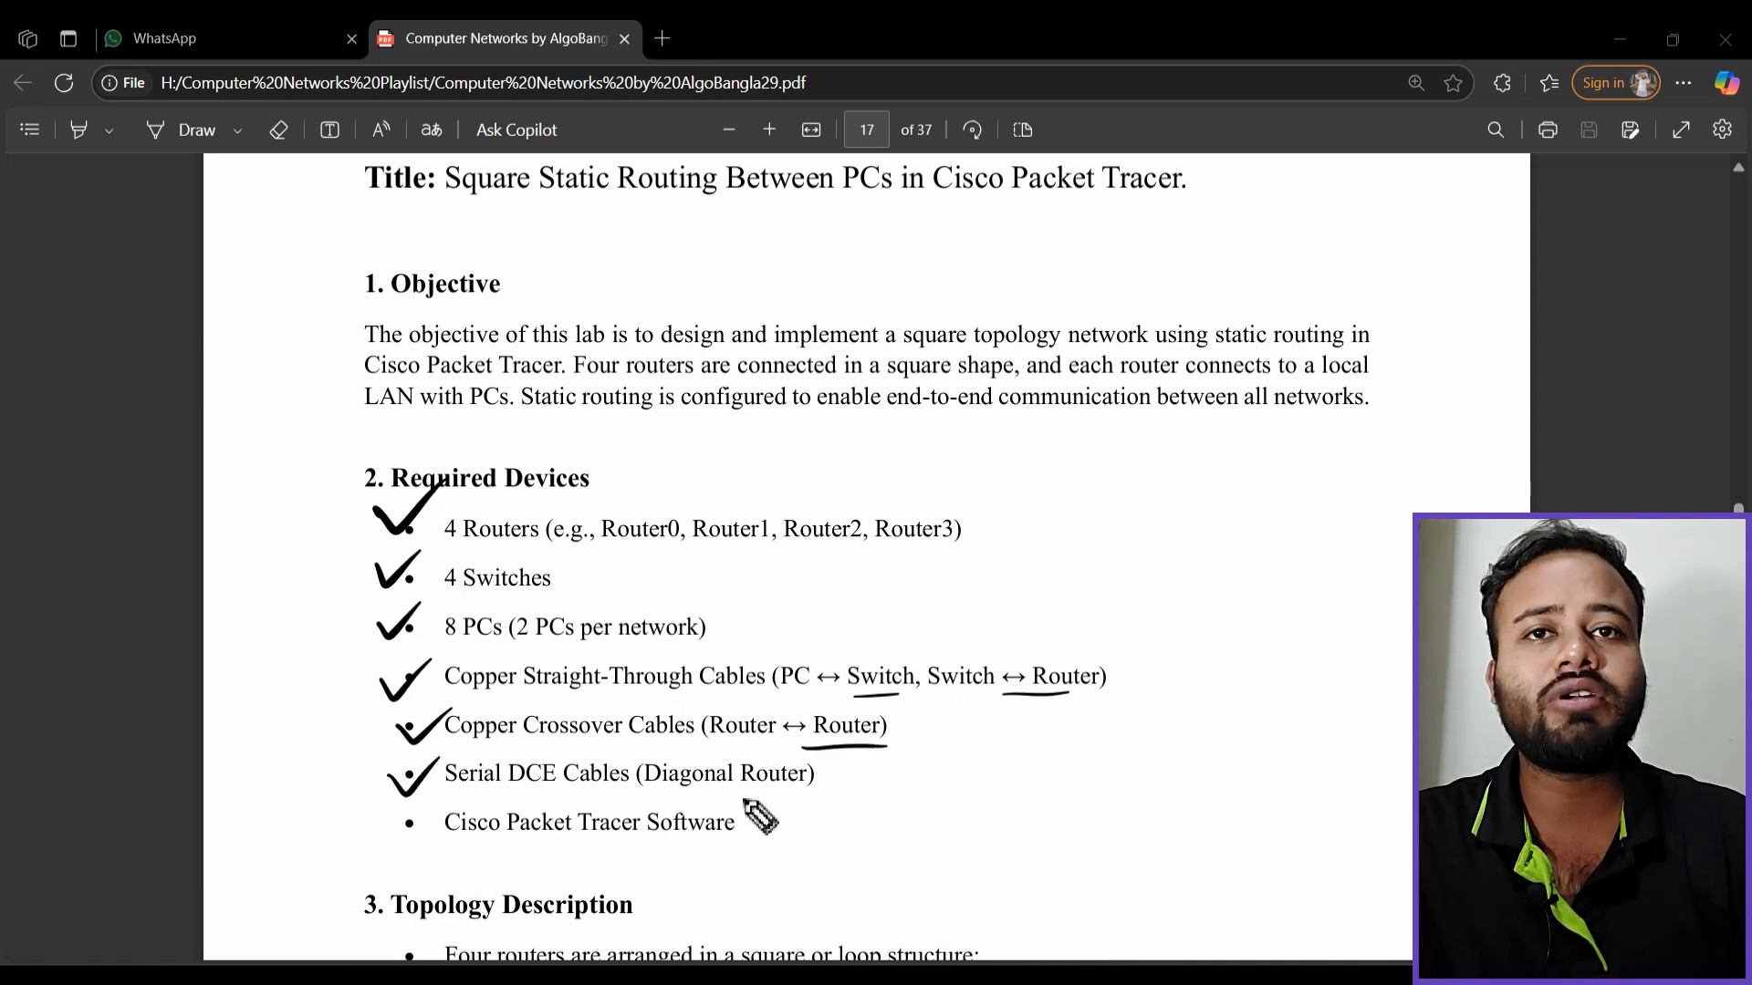
drag(753, 801, 814, 801)
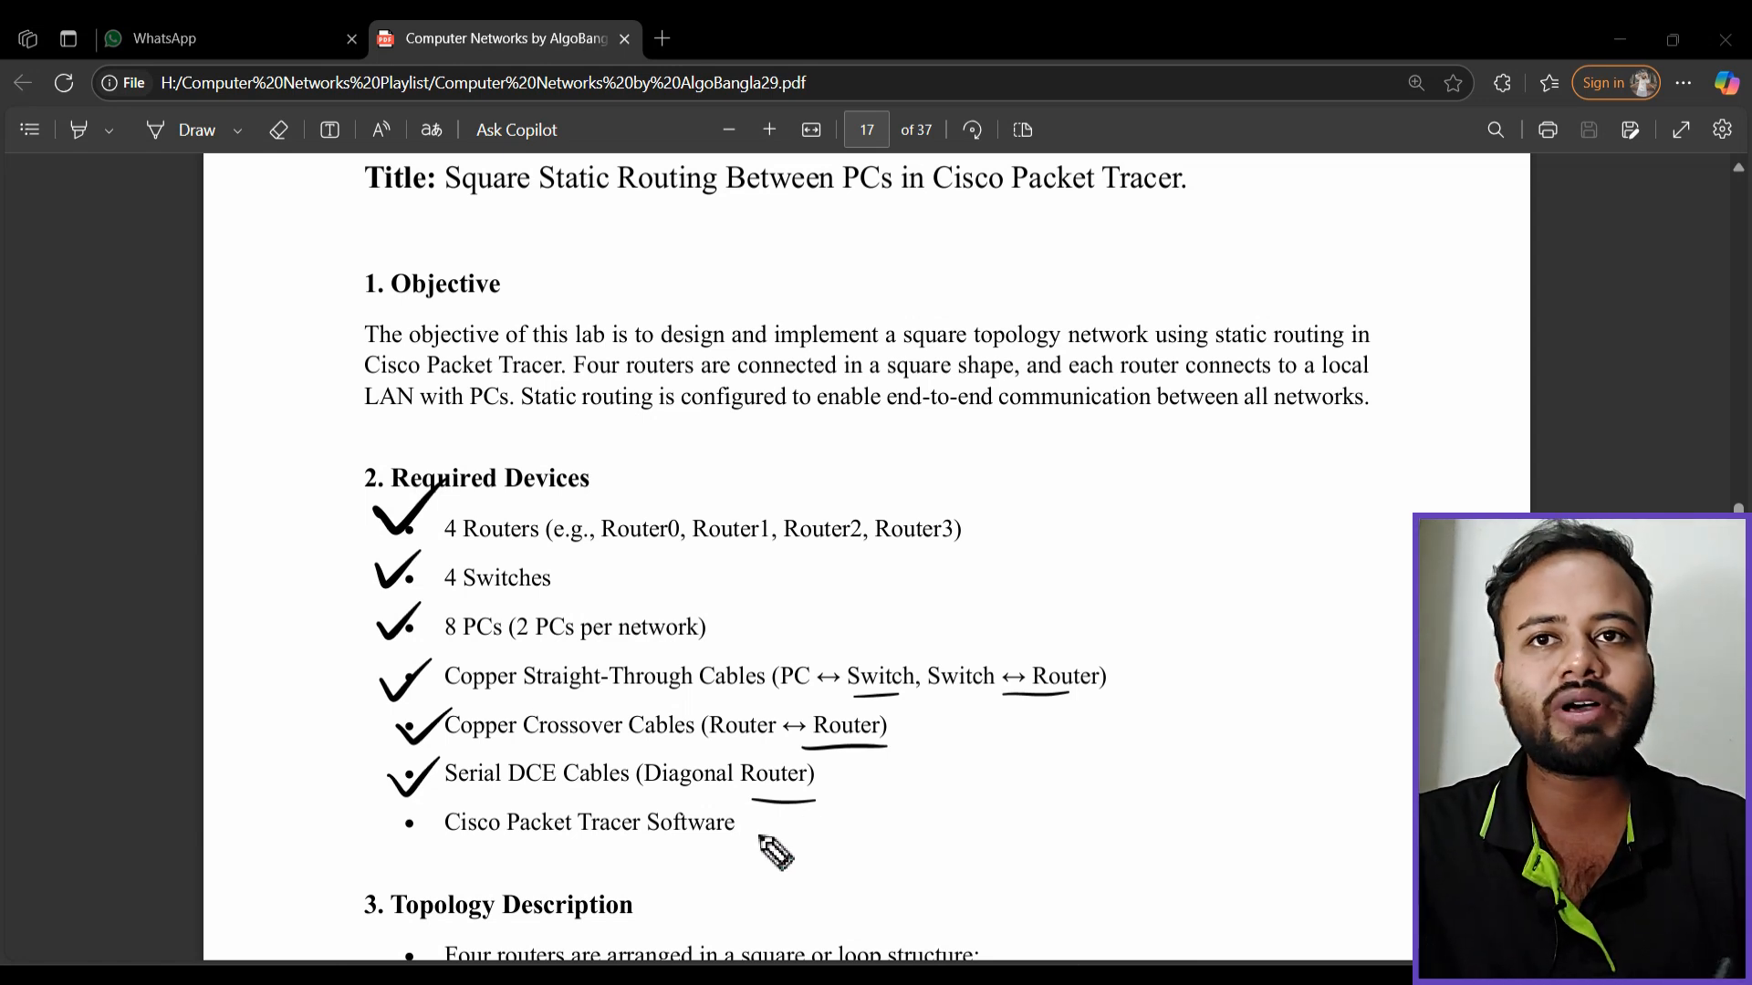
drag(408, 823, 452, 809)
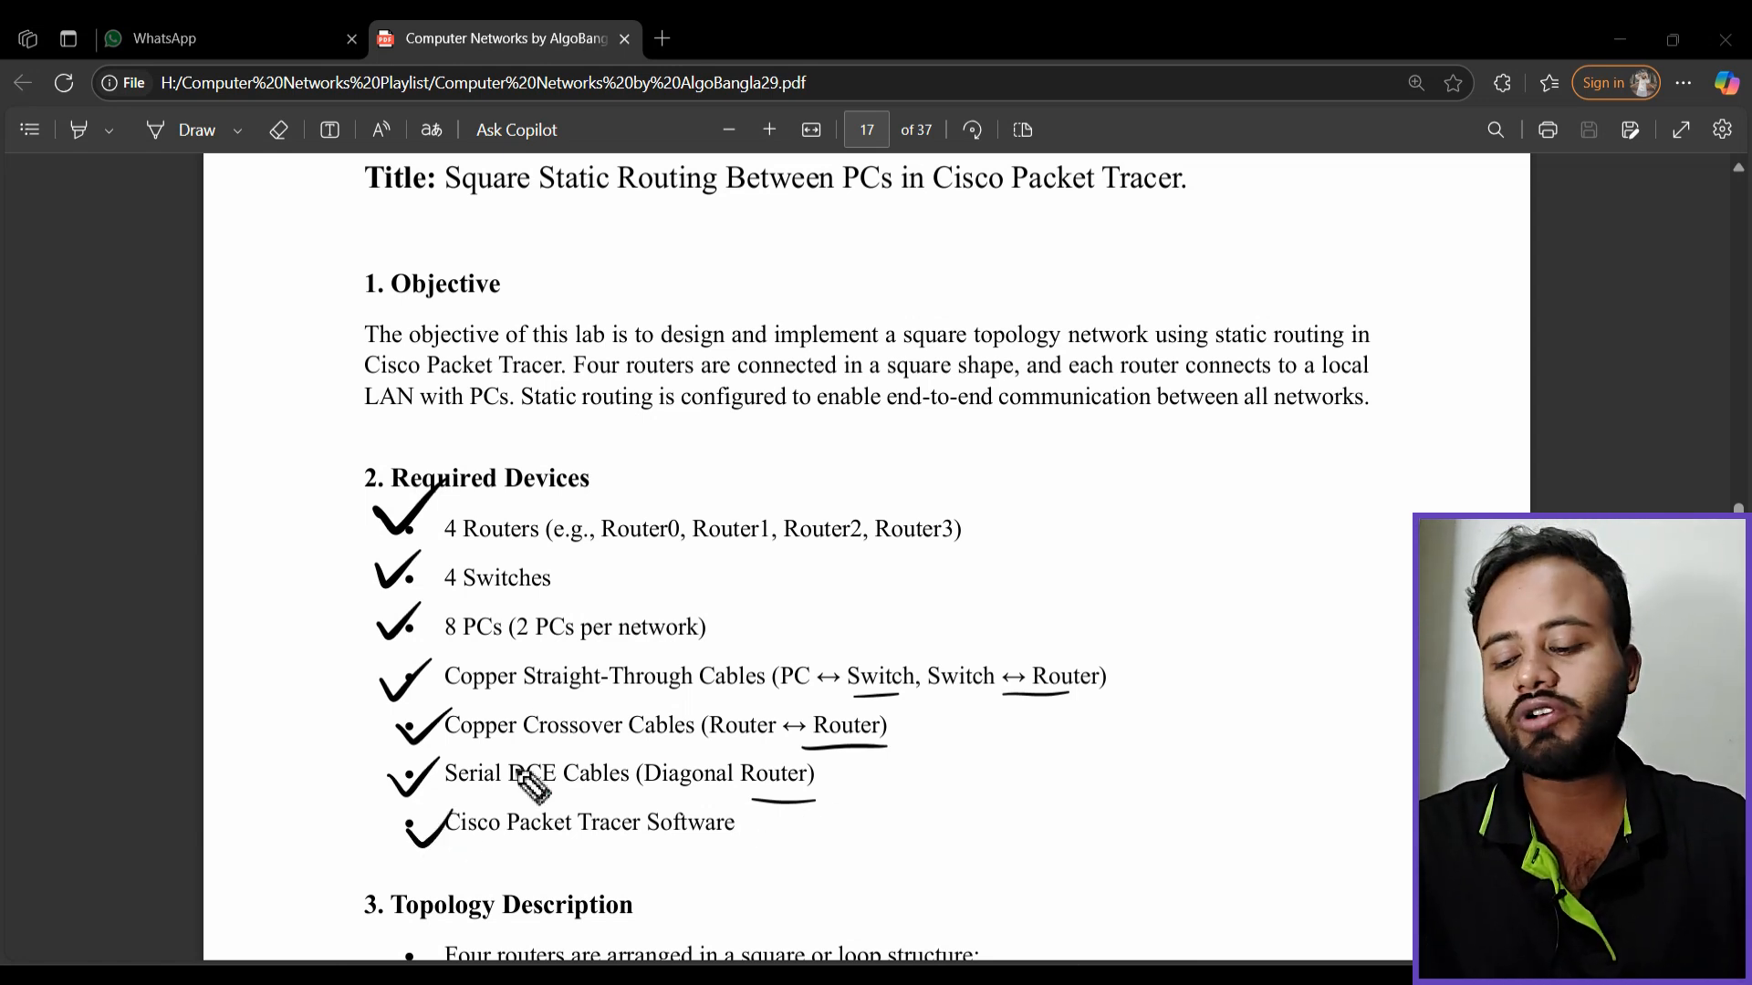
key(Escape)
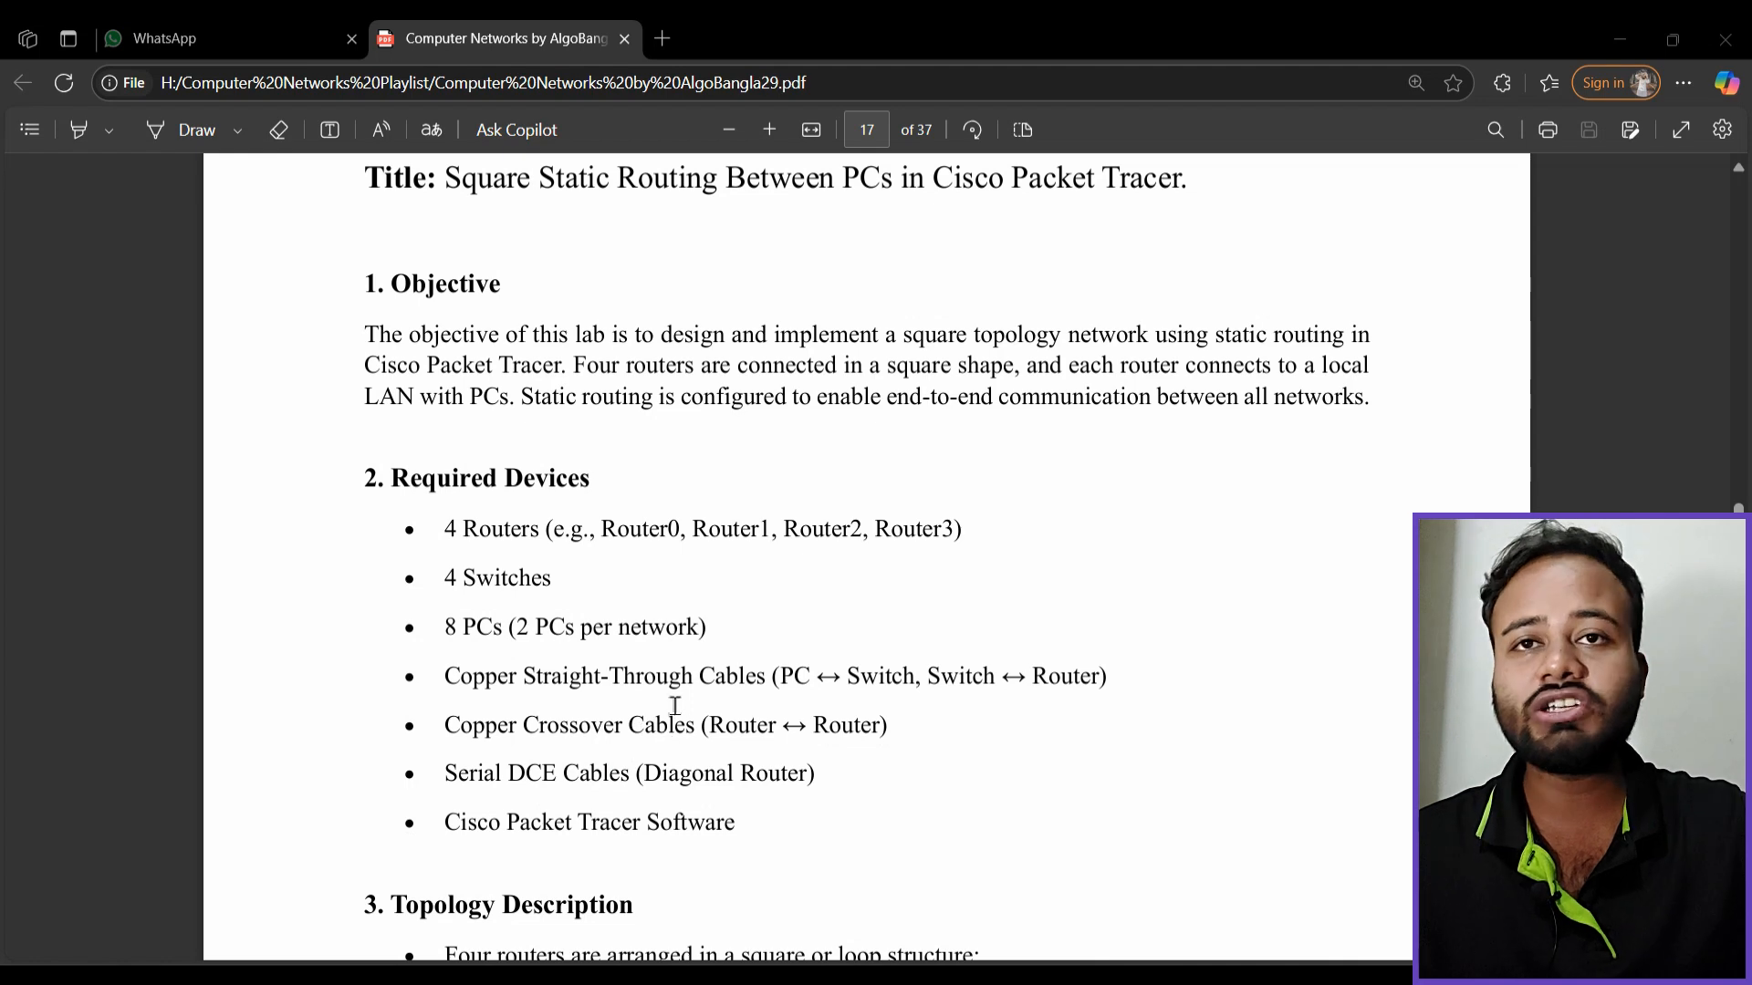
Examine the lab's topology diagram, IP addressing table, router configuration and PC configuration example, ending at the topology diagram
scroll(949, 598, down, 1)
scroll(948, 598, down, 8)
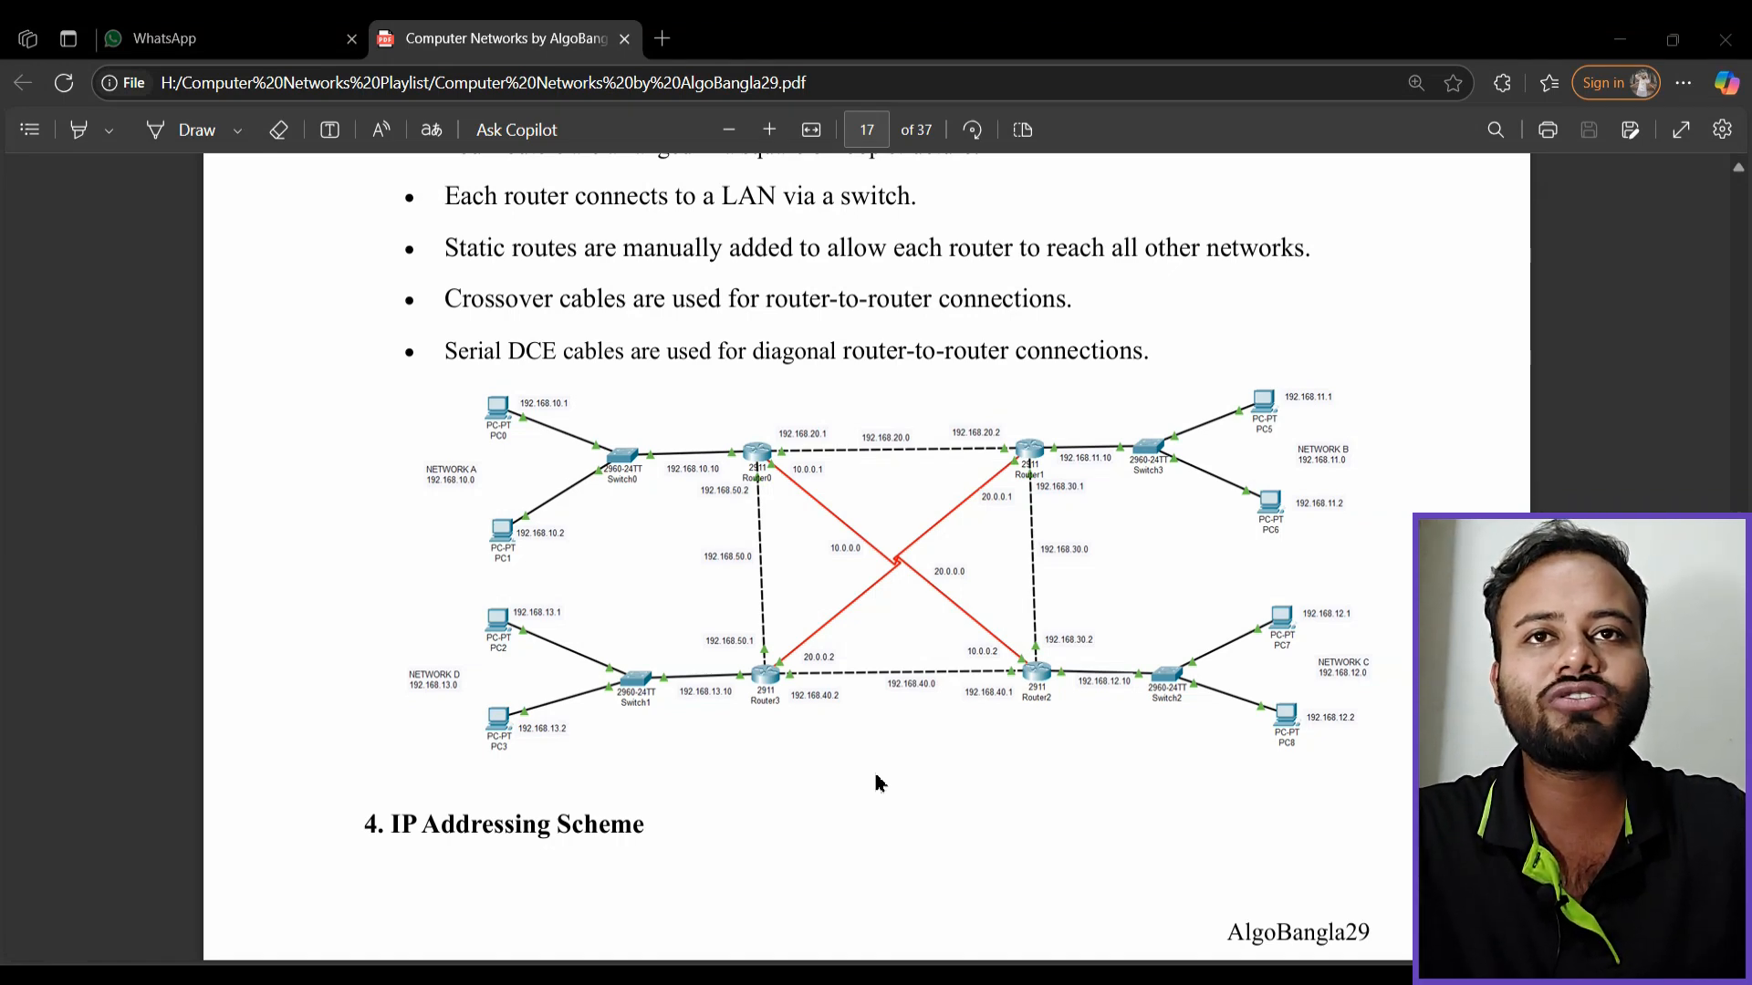
scroll(881, 782, down, 10)
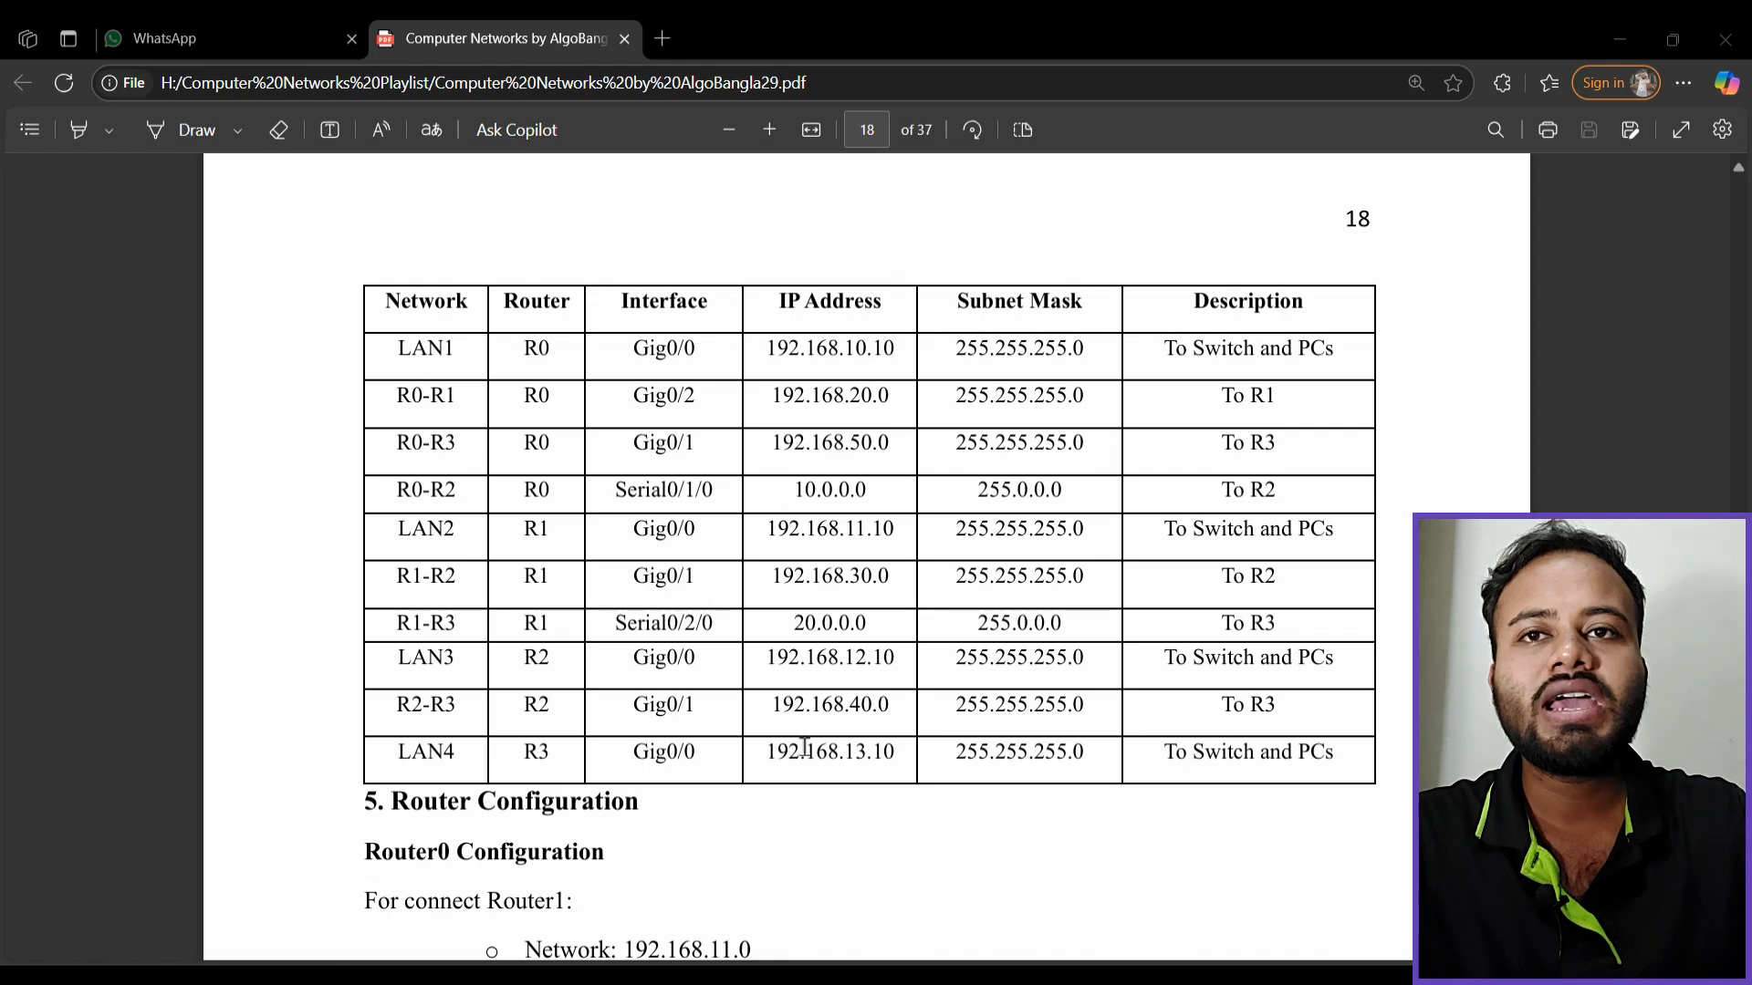
scroll(804, 746, down, 6)
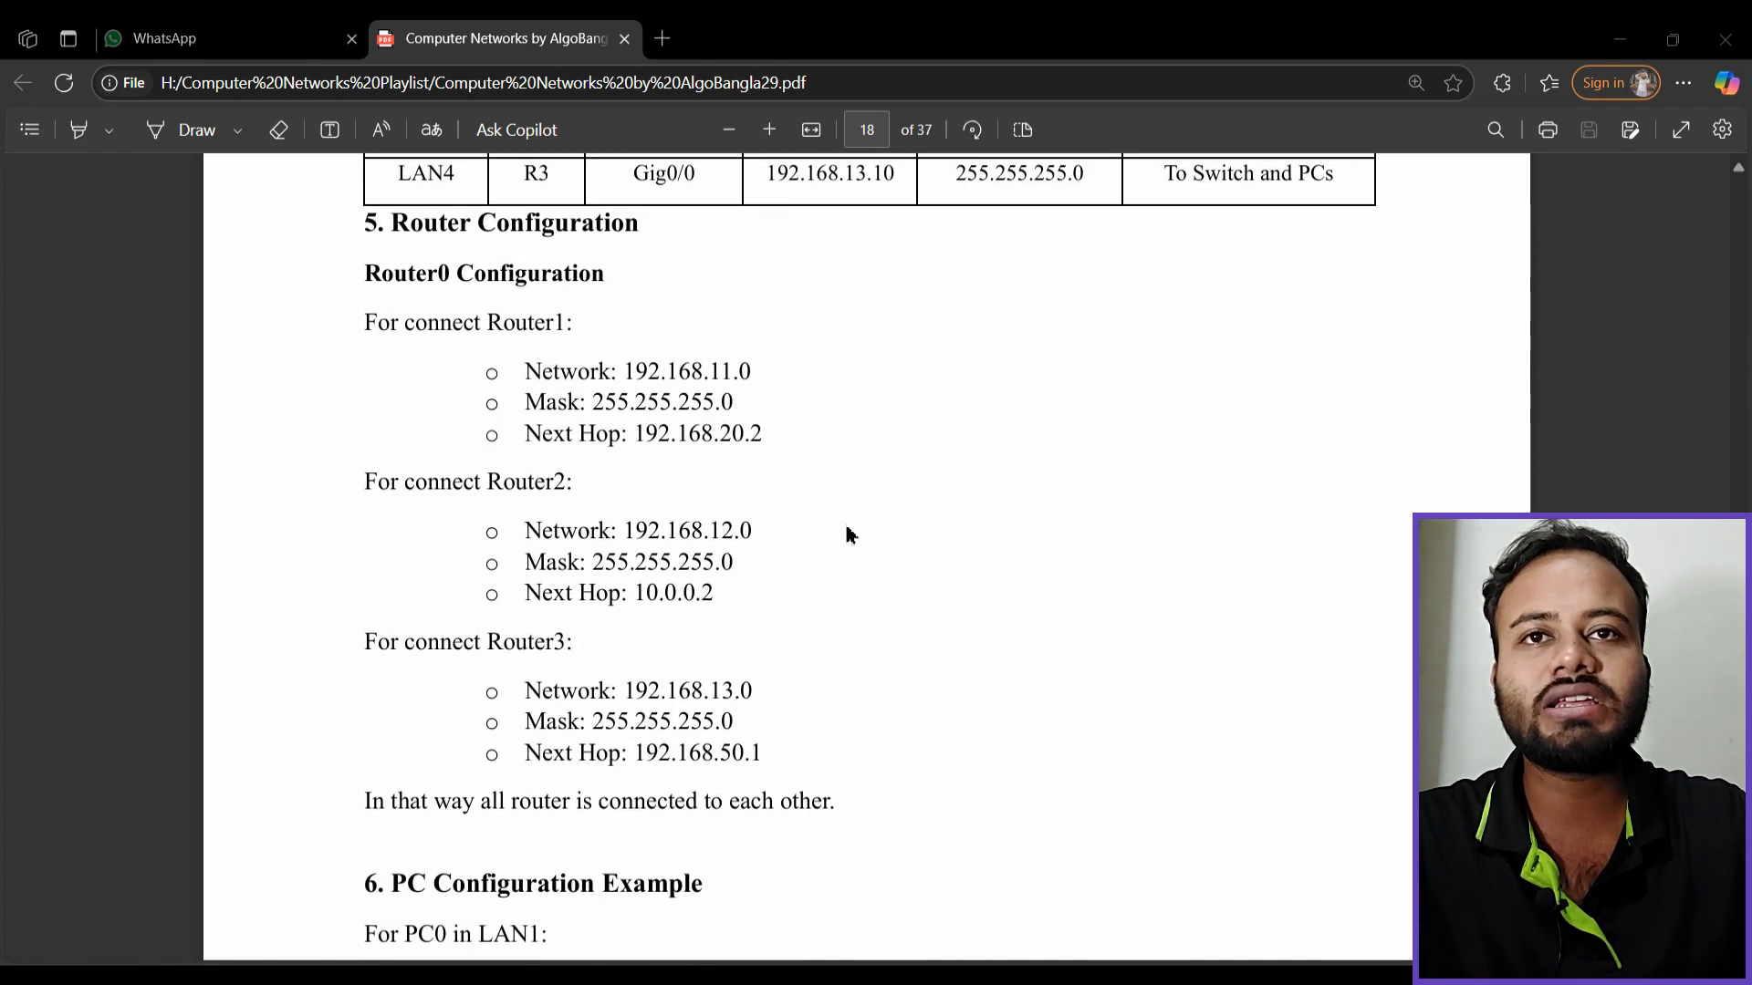
scroll(853, 530, down, 9)
scroll(739, 625, up, 2)
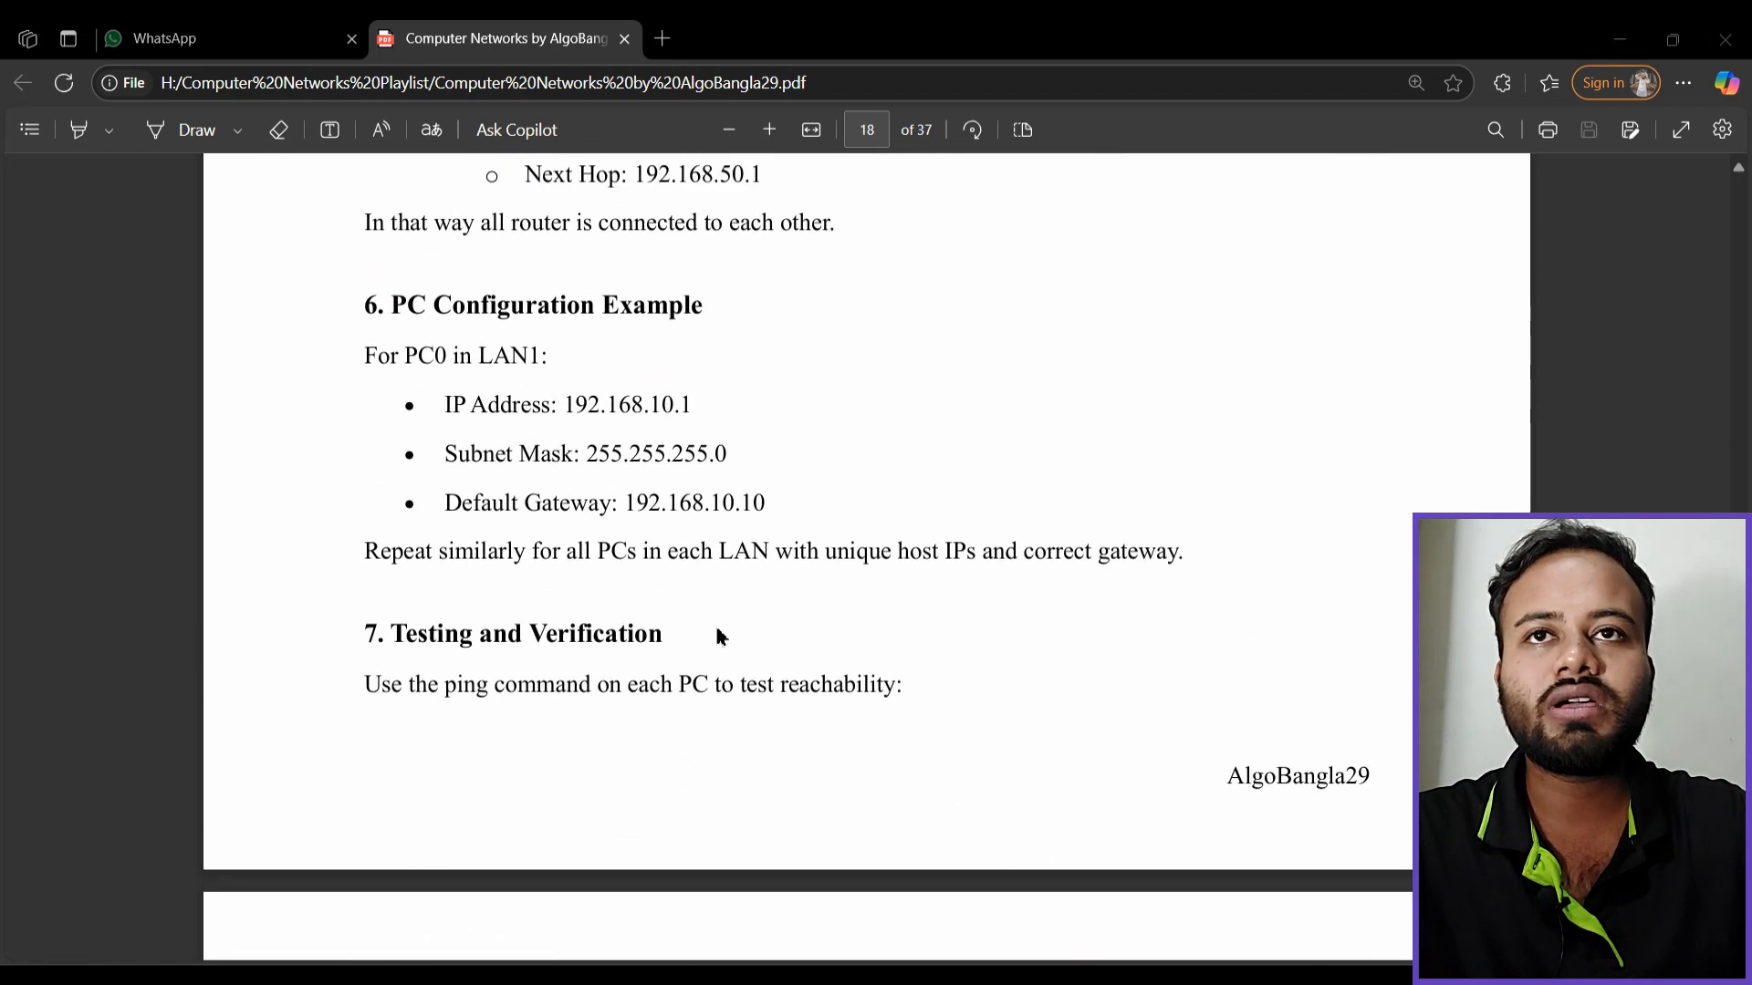
scroll(718, 636, up, 2)
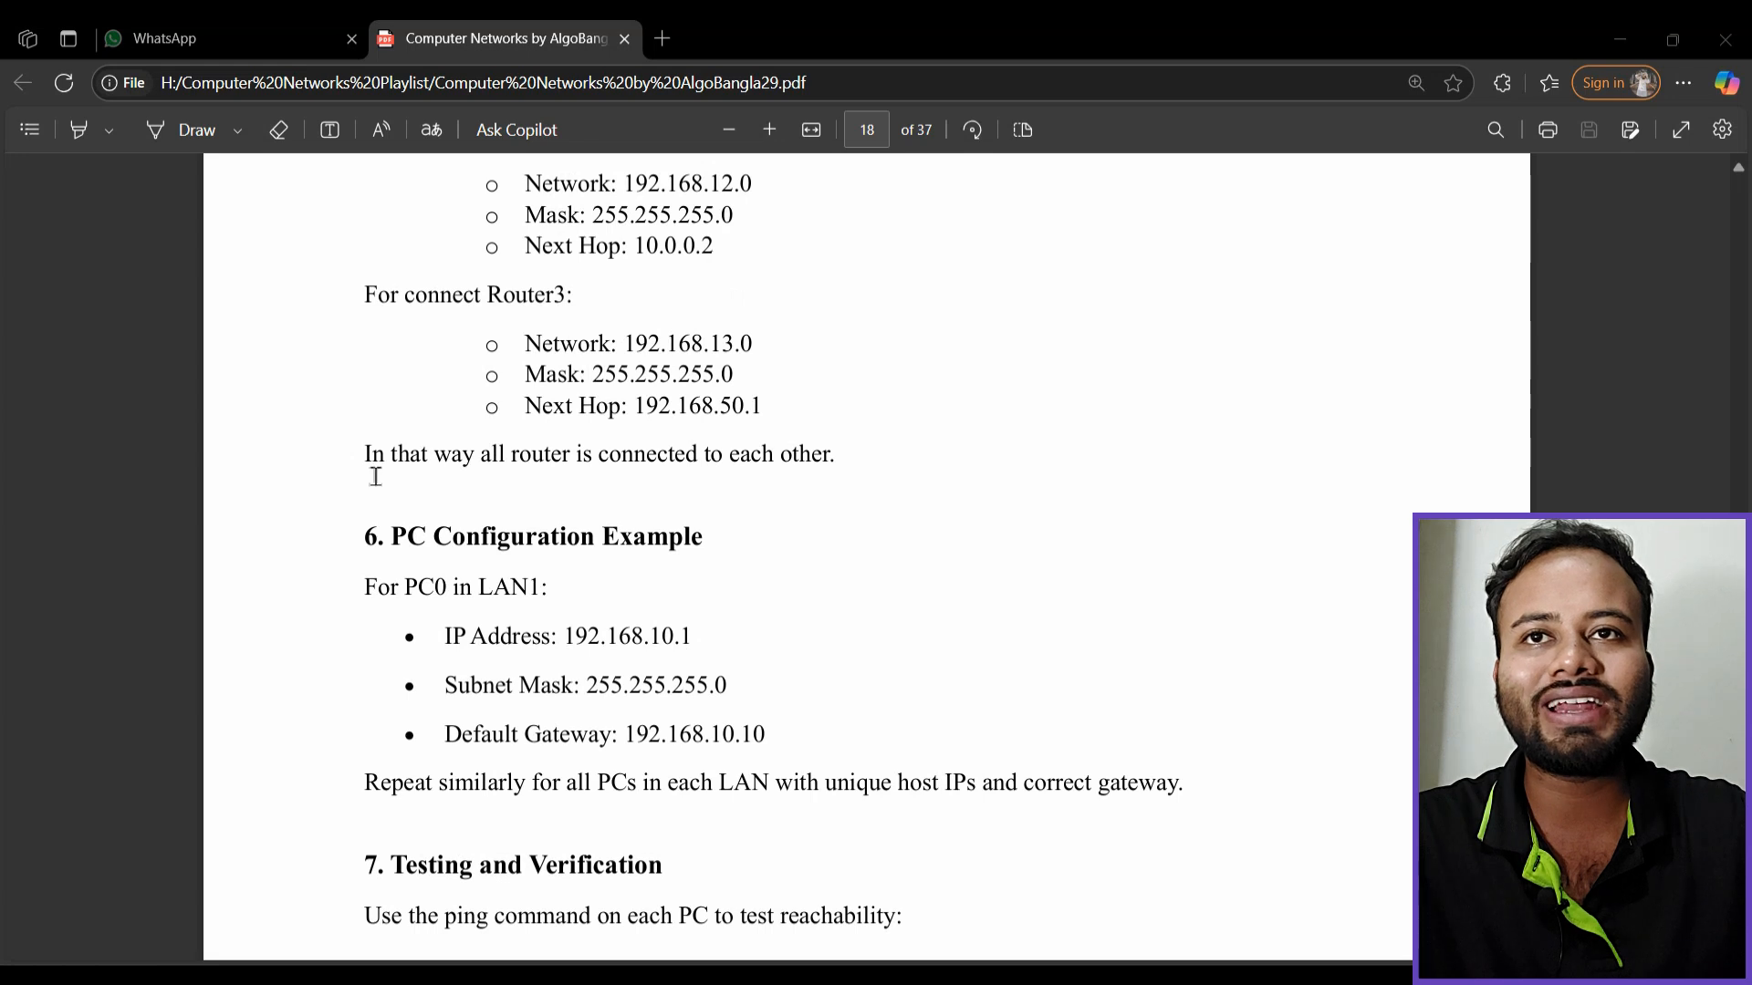
drag(359, 456, 835, 459)
click(796, 582)
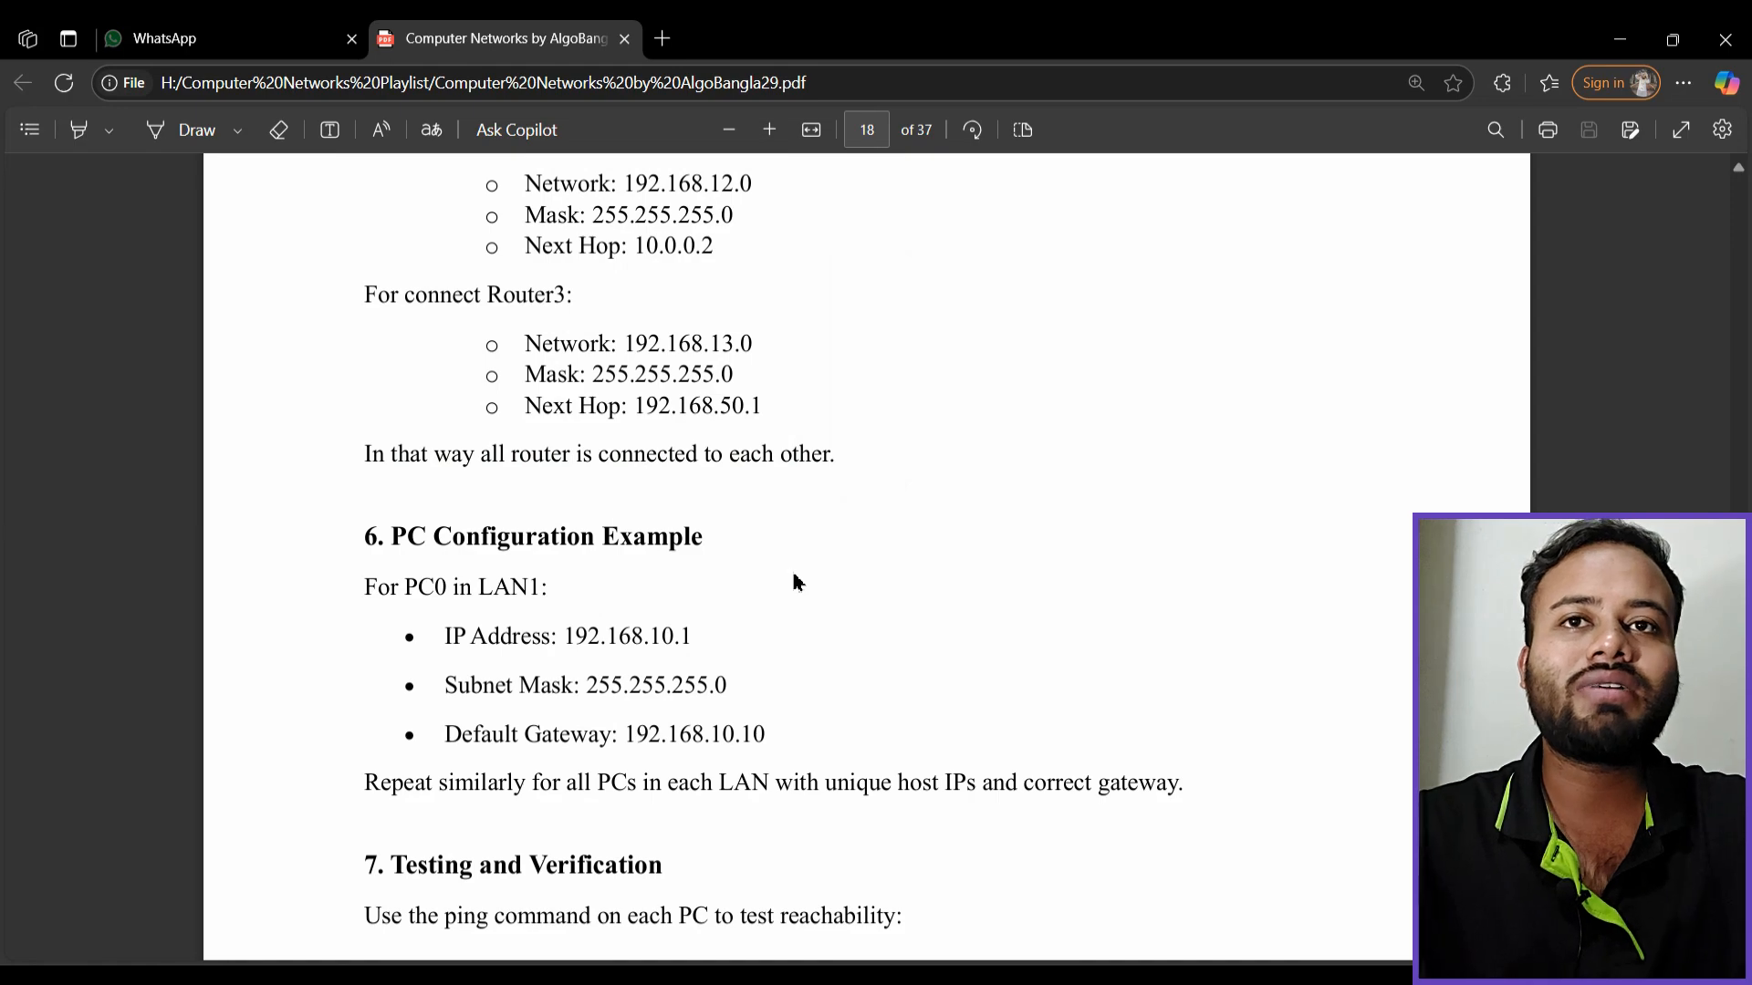
scroll(798, 586, up, 15)
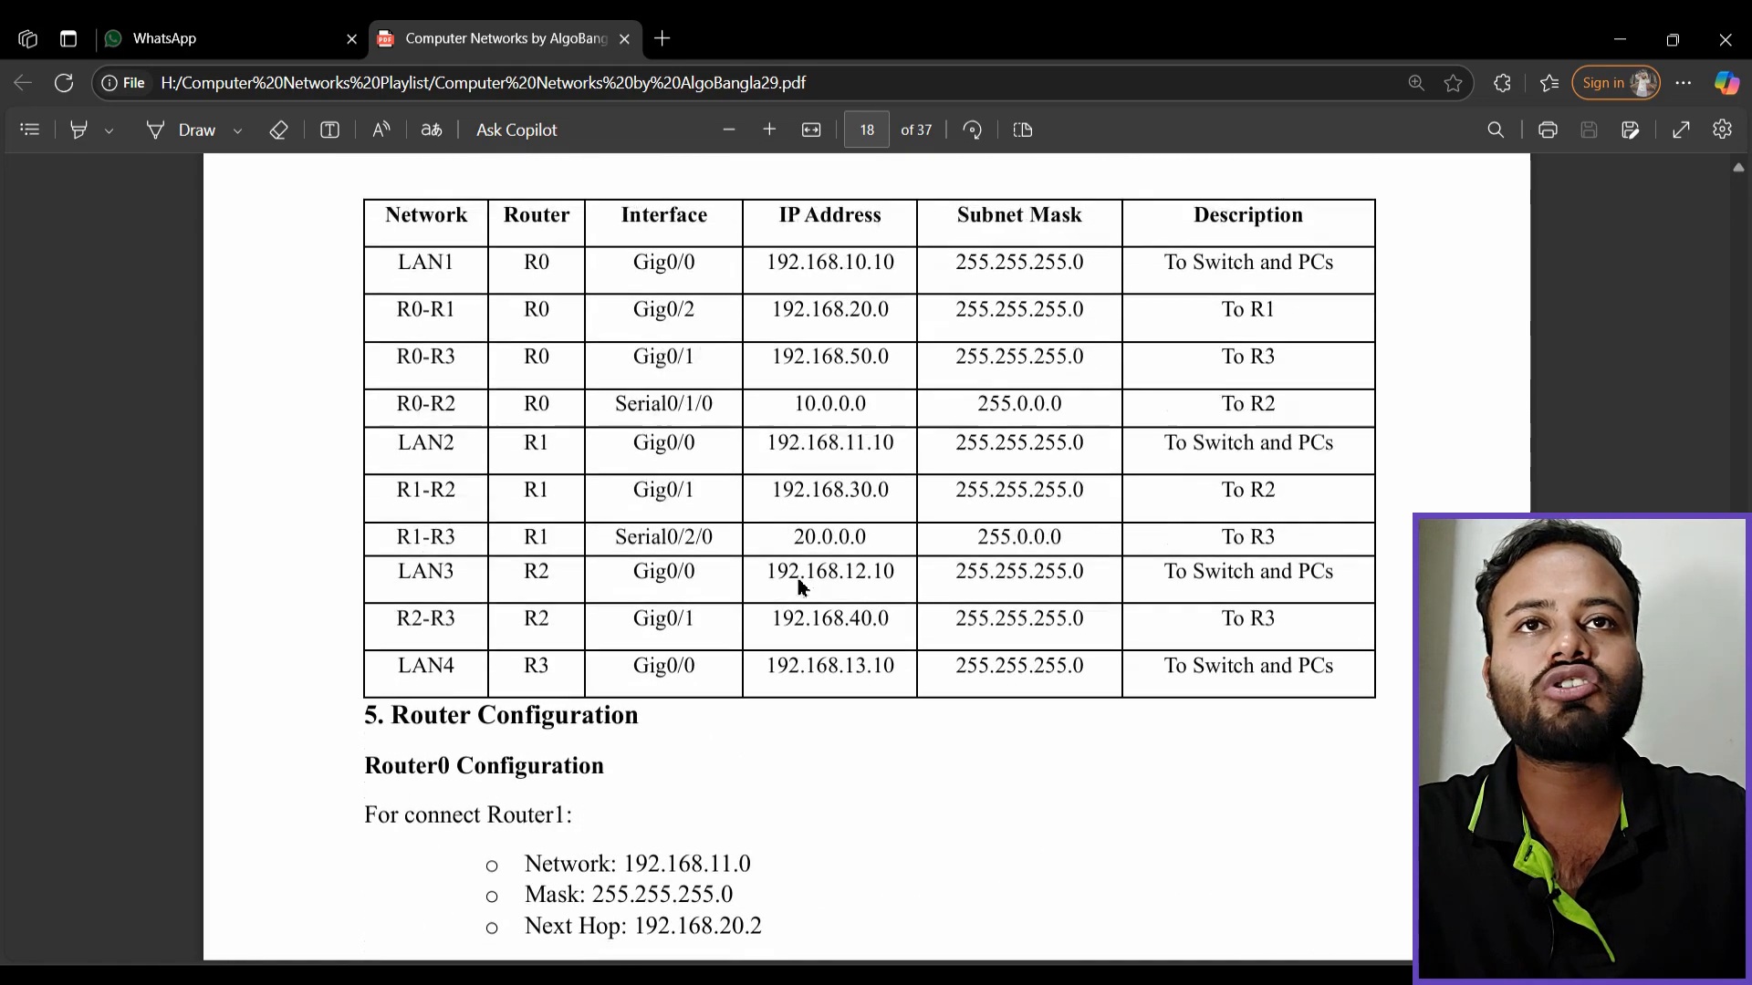
scroll(798, 587, up, 2)
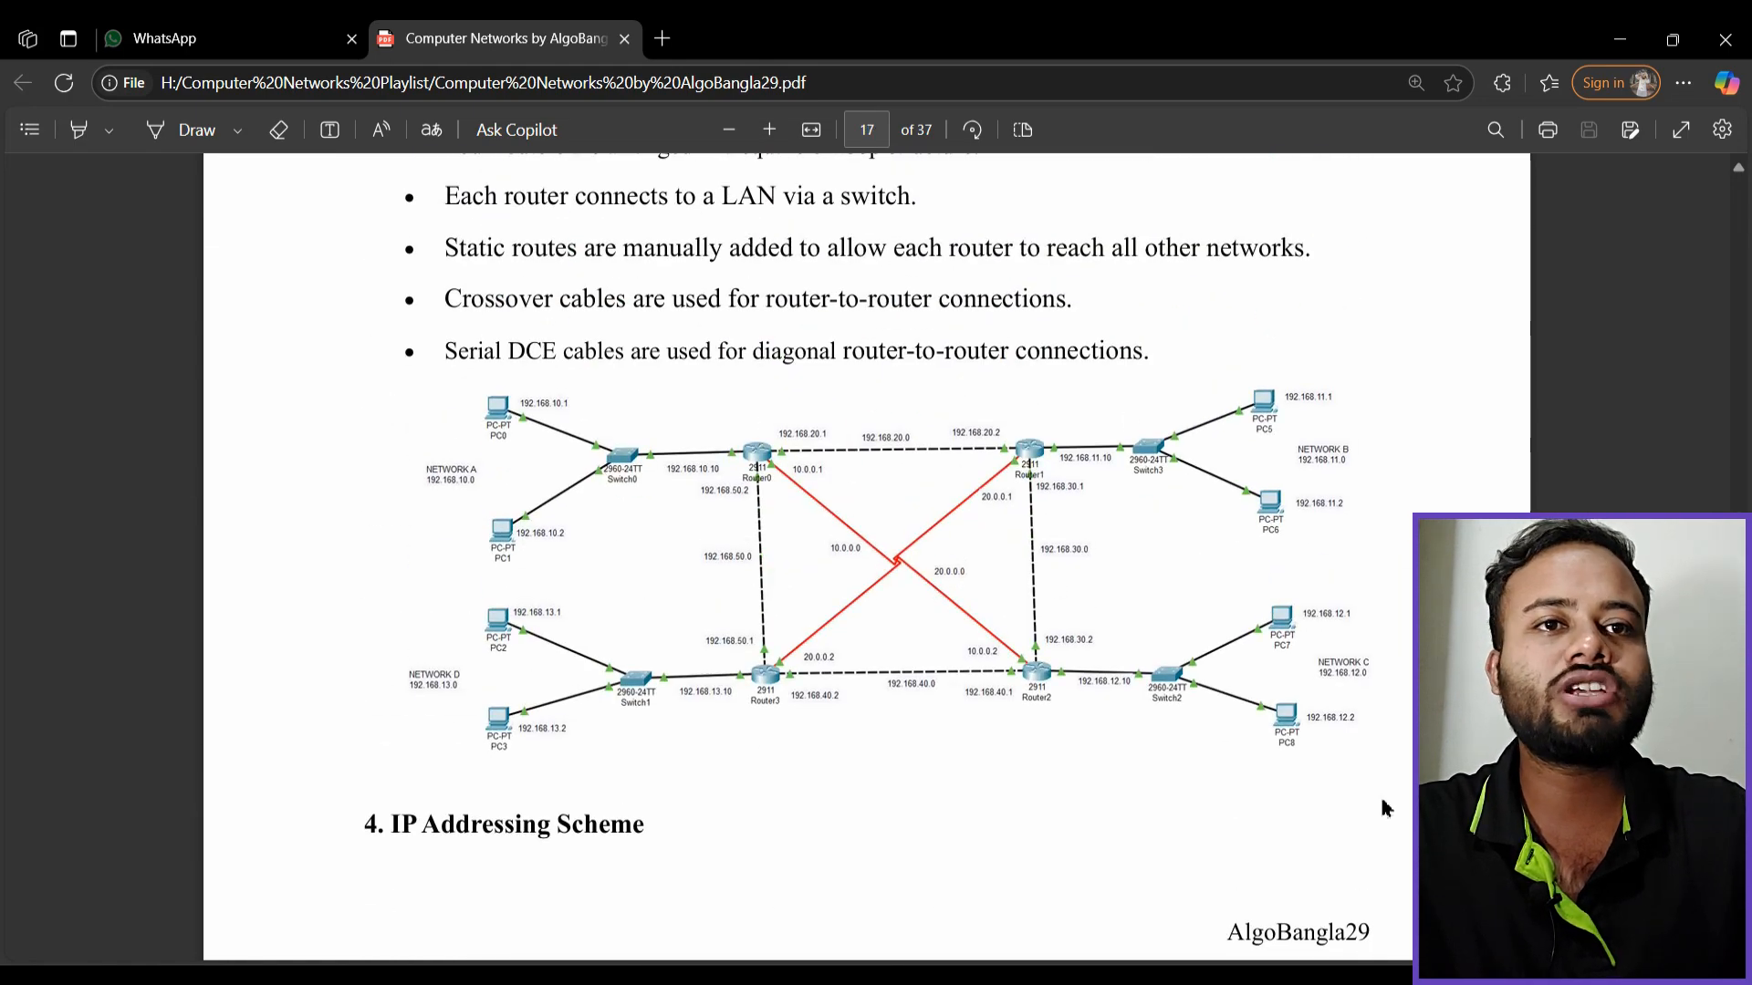
Switch to Cisco Packet Tracer, place four 2911 routers in a square layout, and nudge Router1 slightly
key(alt+Tab)
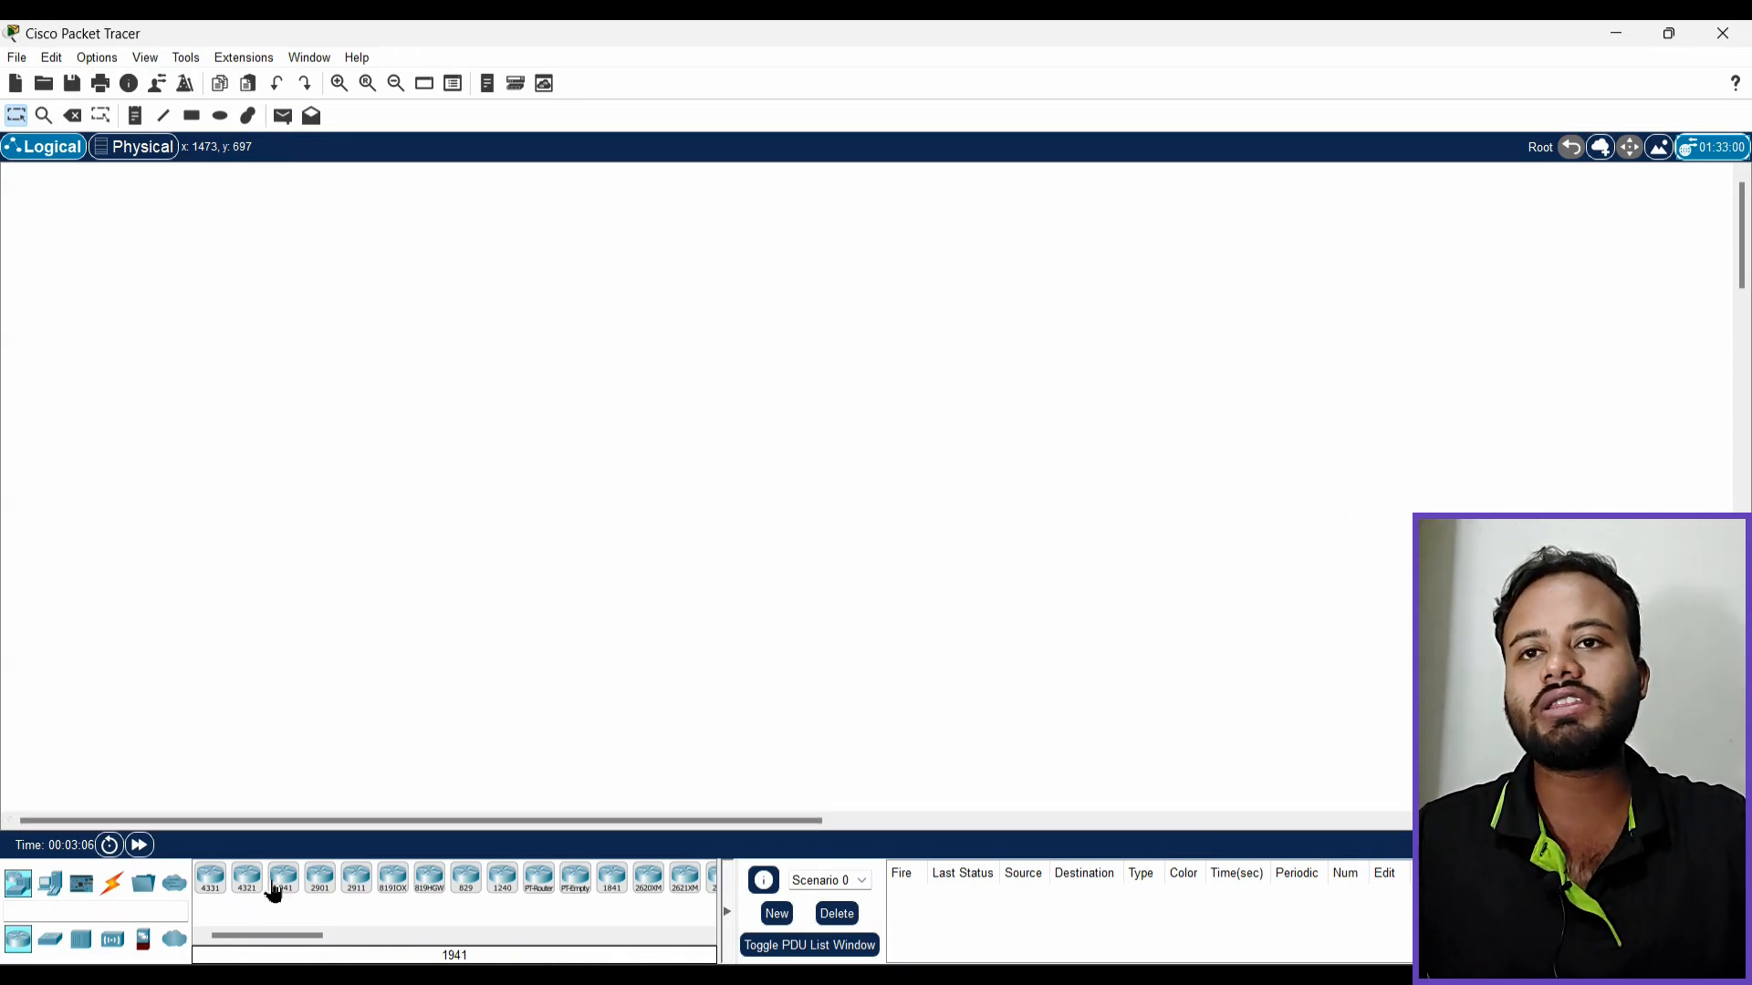
click(363, 886)
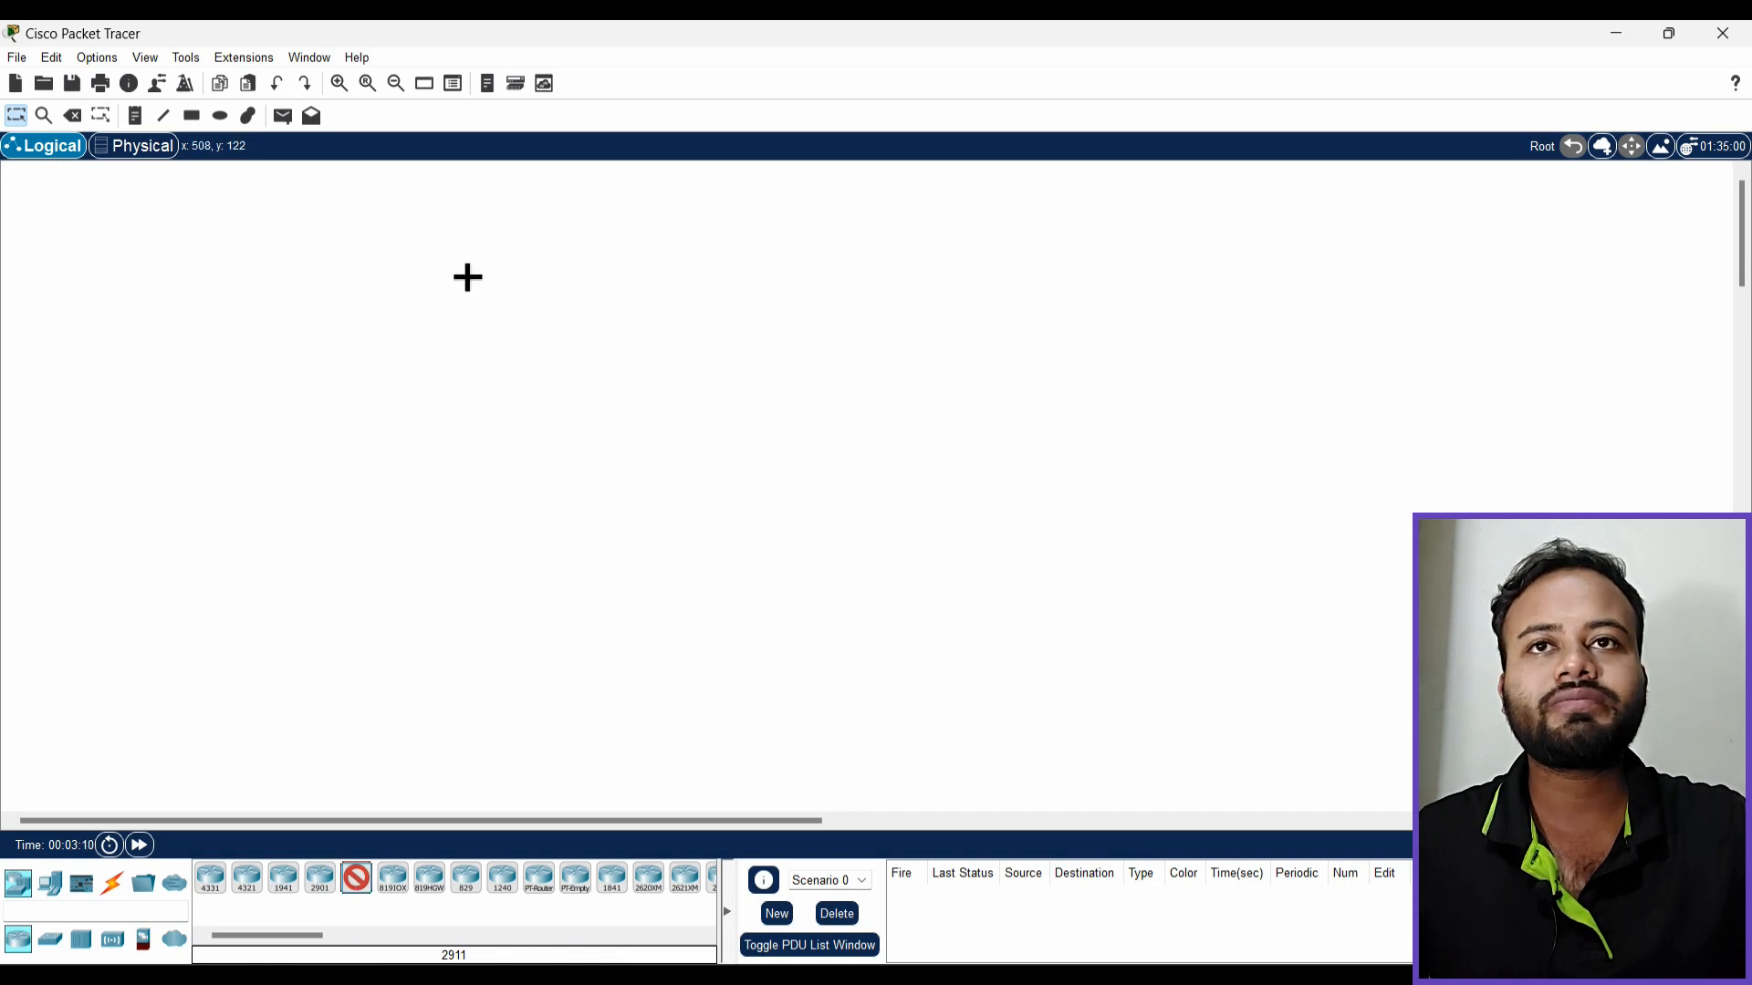
click(466, 275)
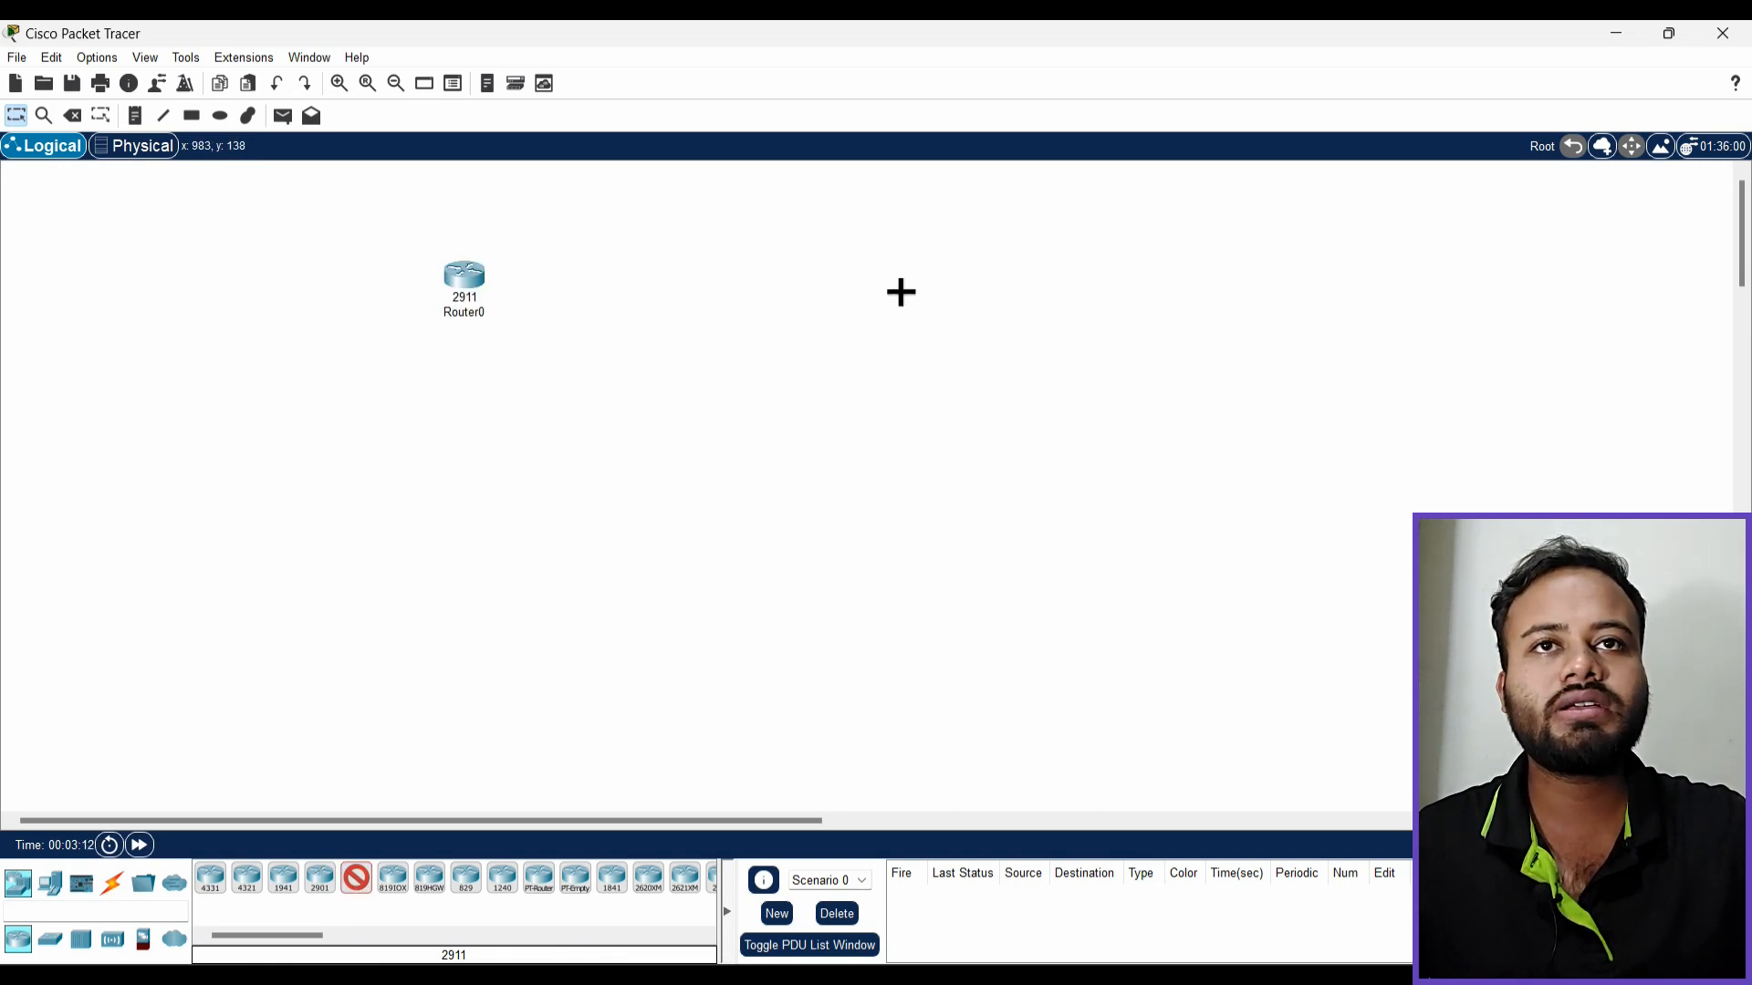
click(913, 279)
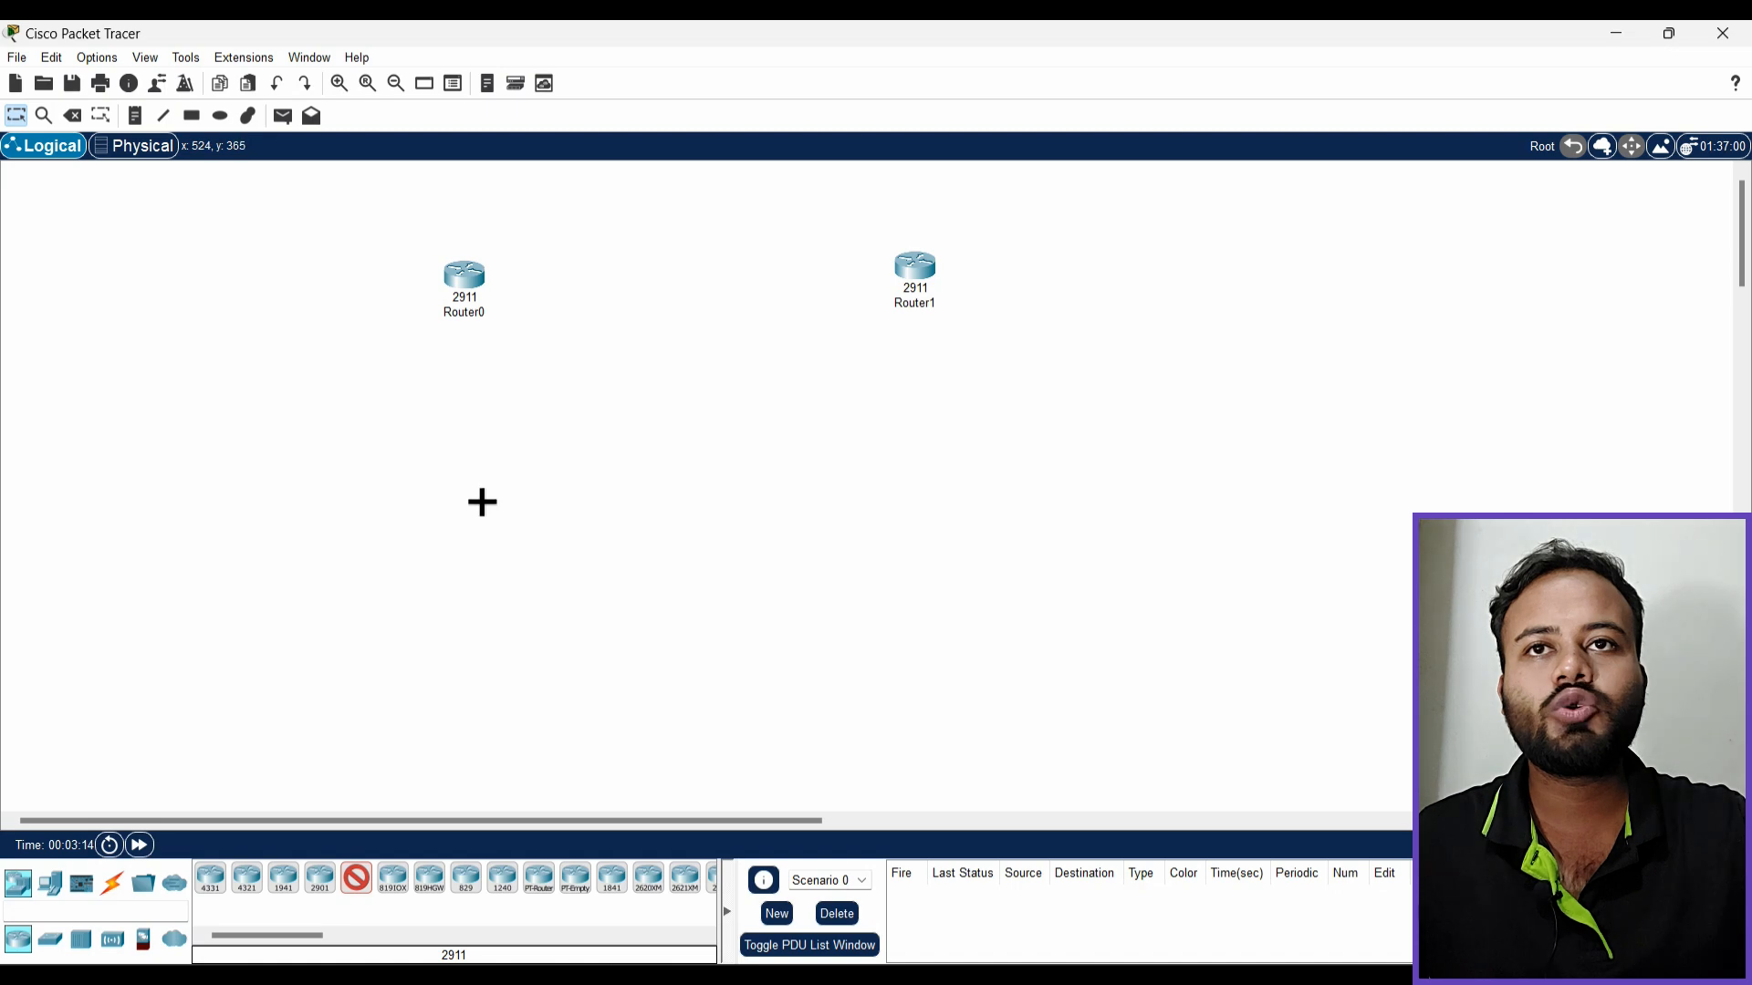
click(480, 501)
click(935, 490)
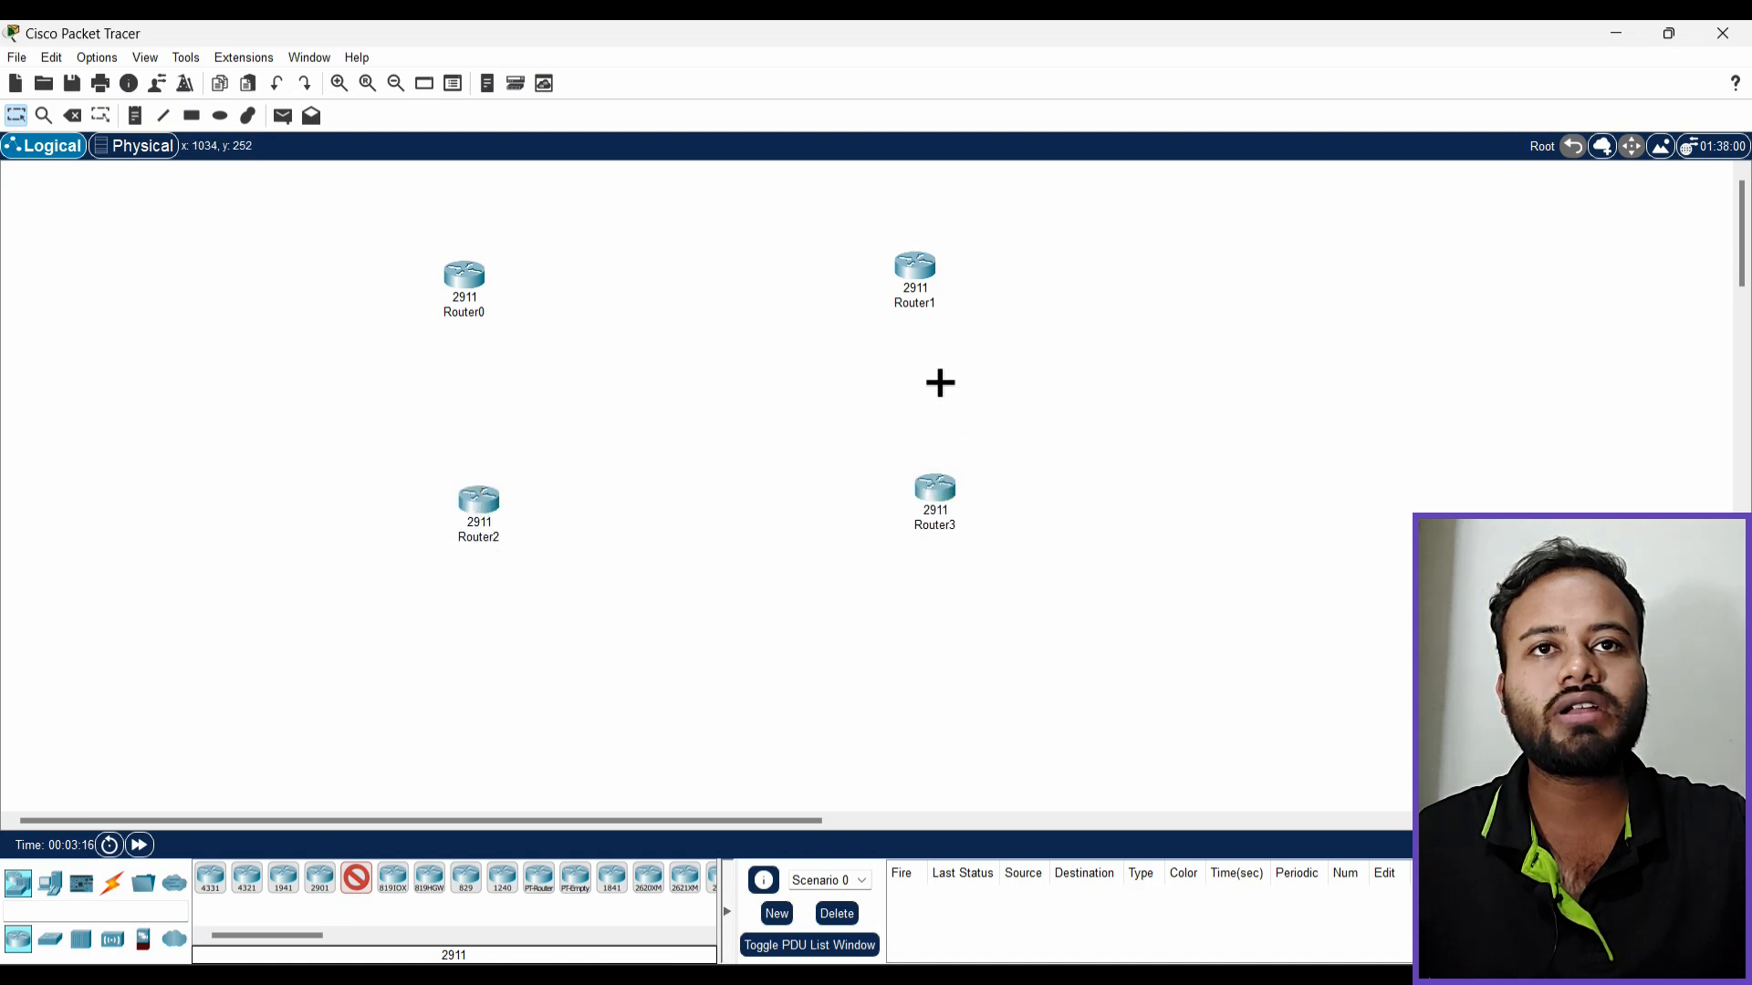
click(358, 889)
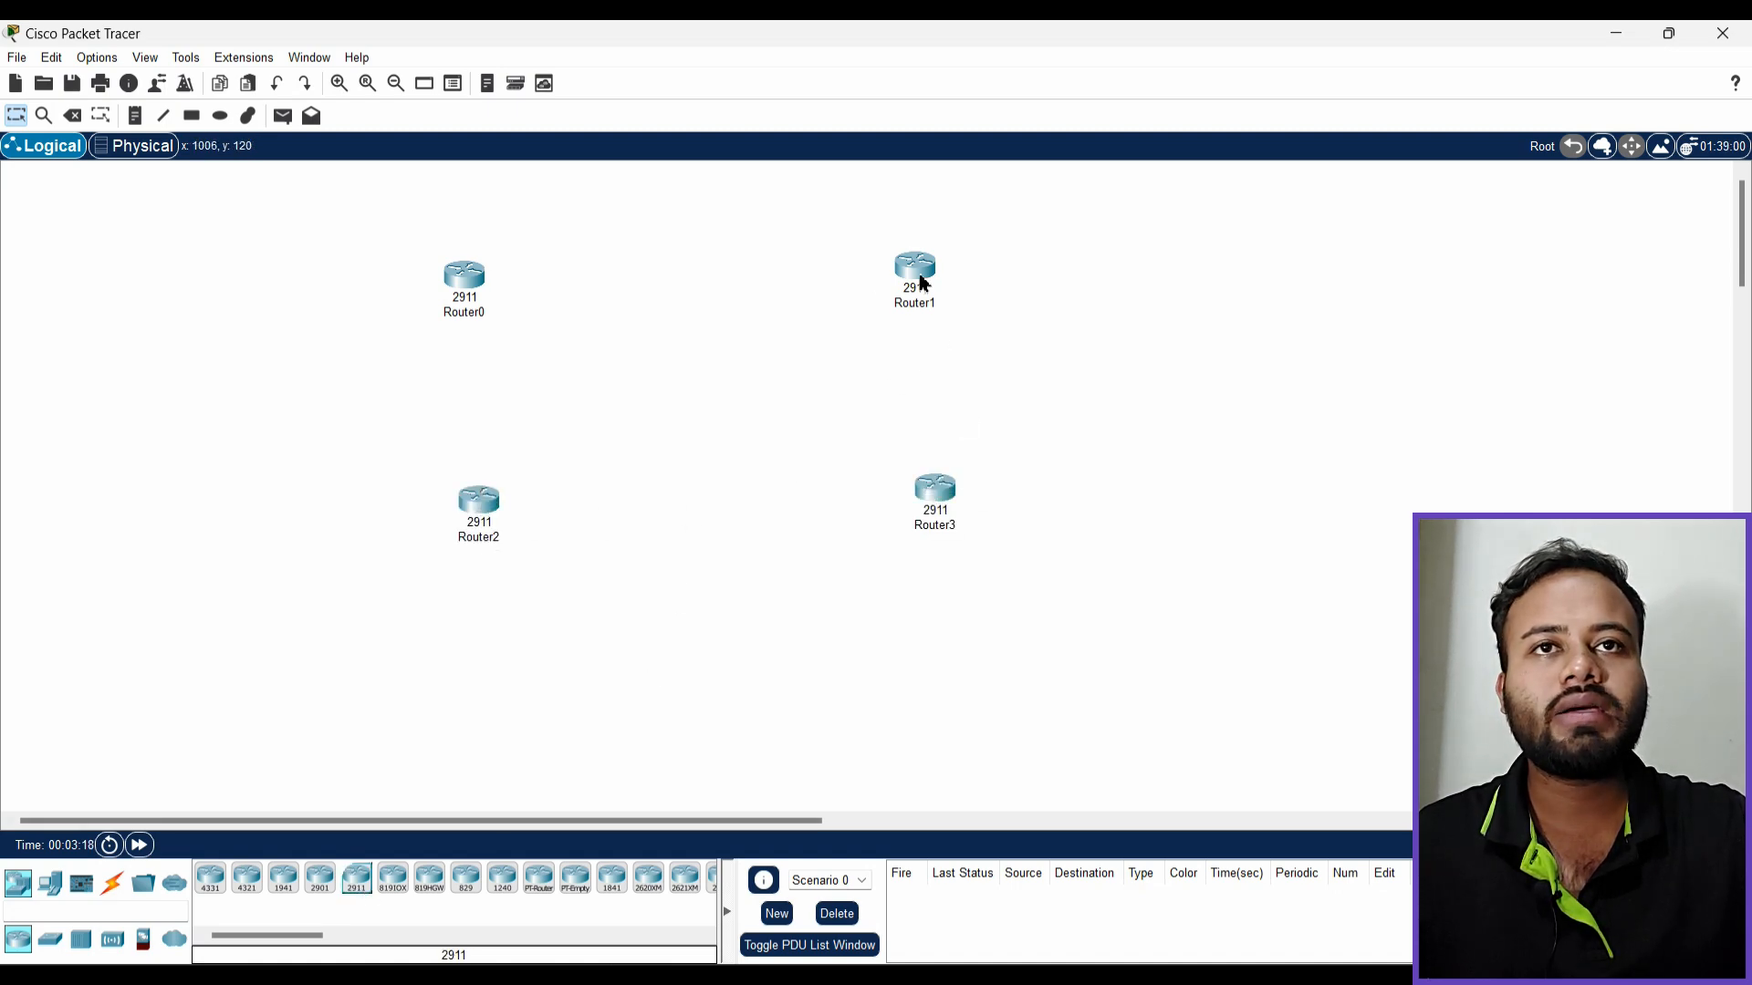
drag(921, 282, 927, 285)
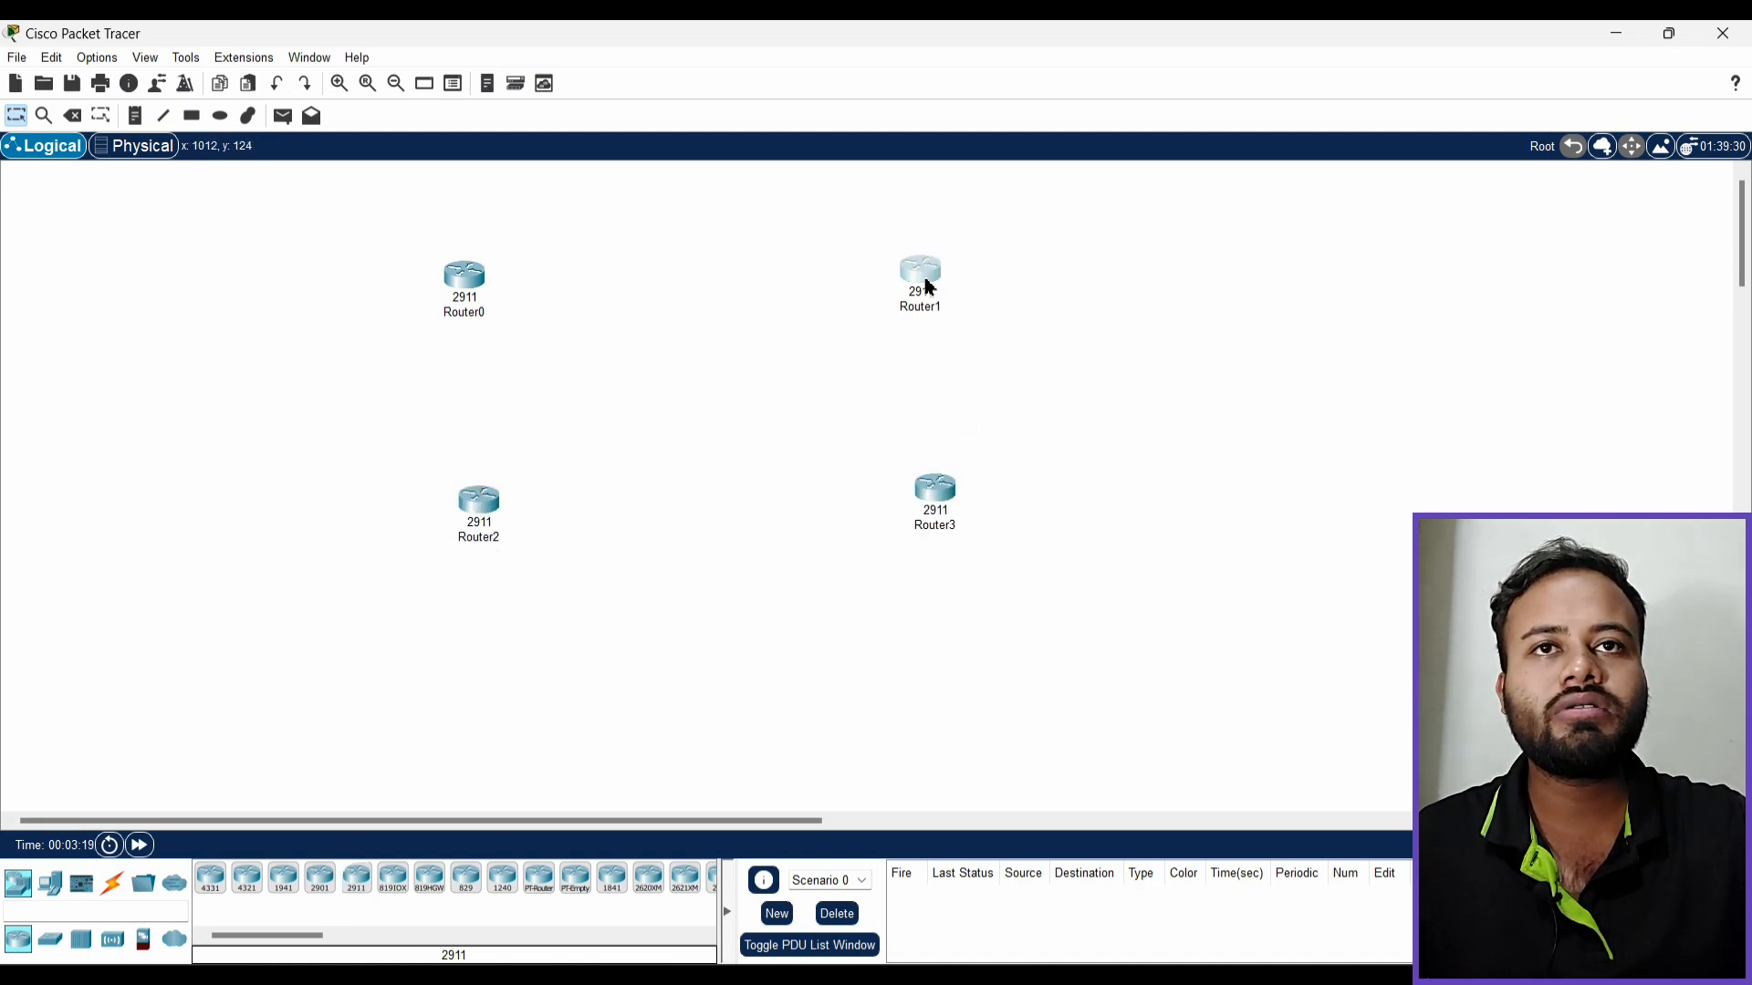
Place four 2960 switches, one on the outer side of each router
click(51, 945)
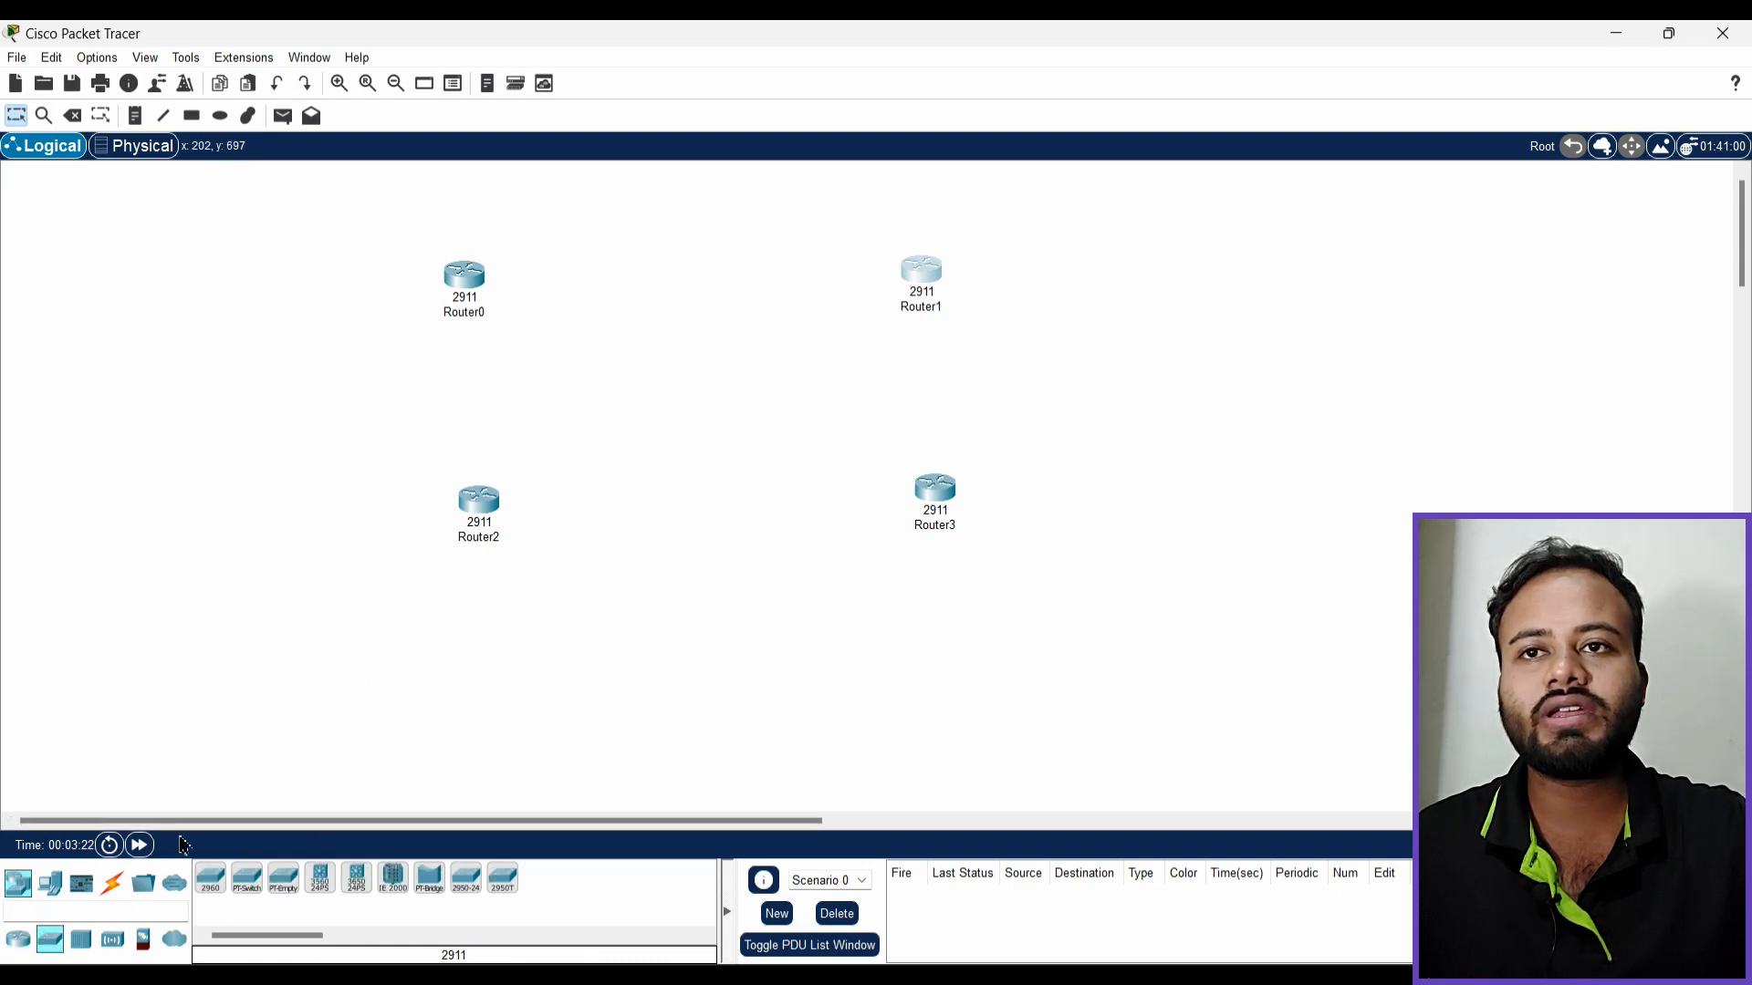
click(210, 877)
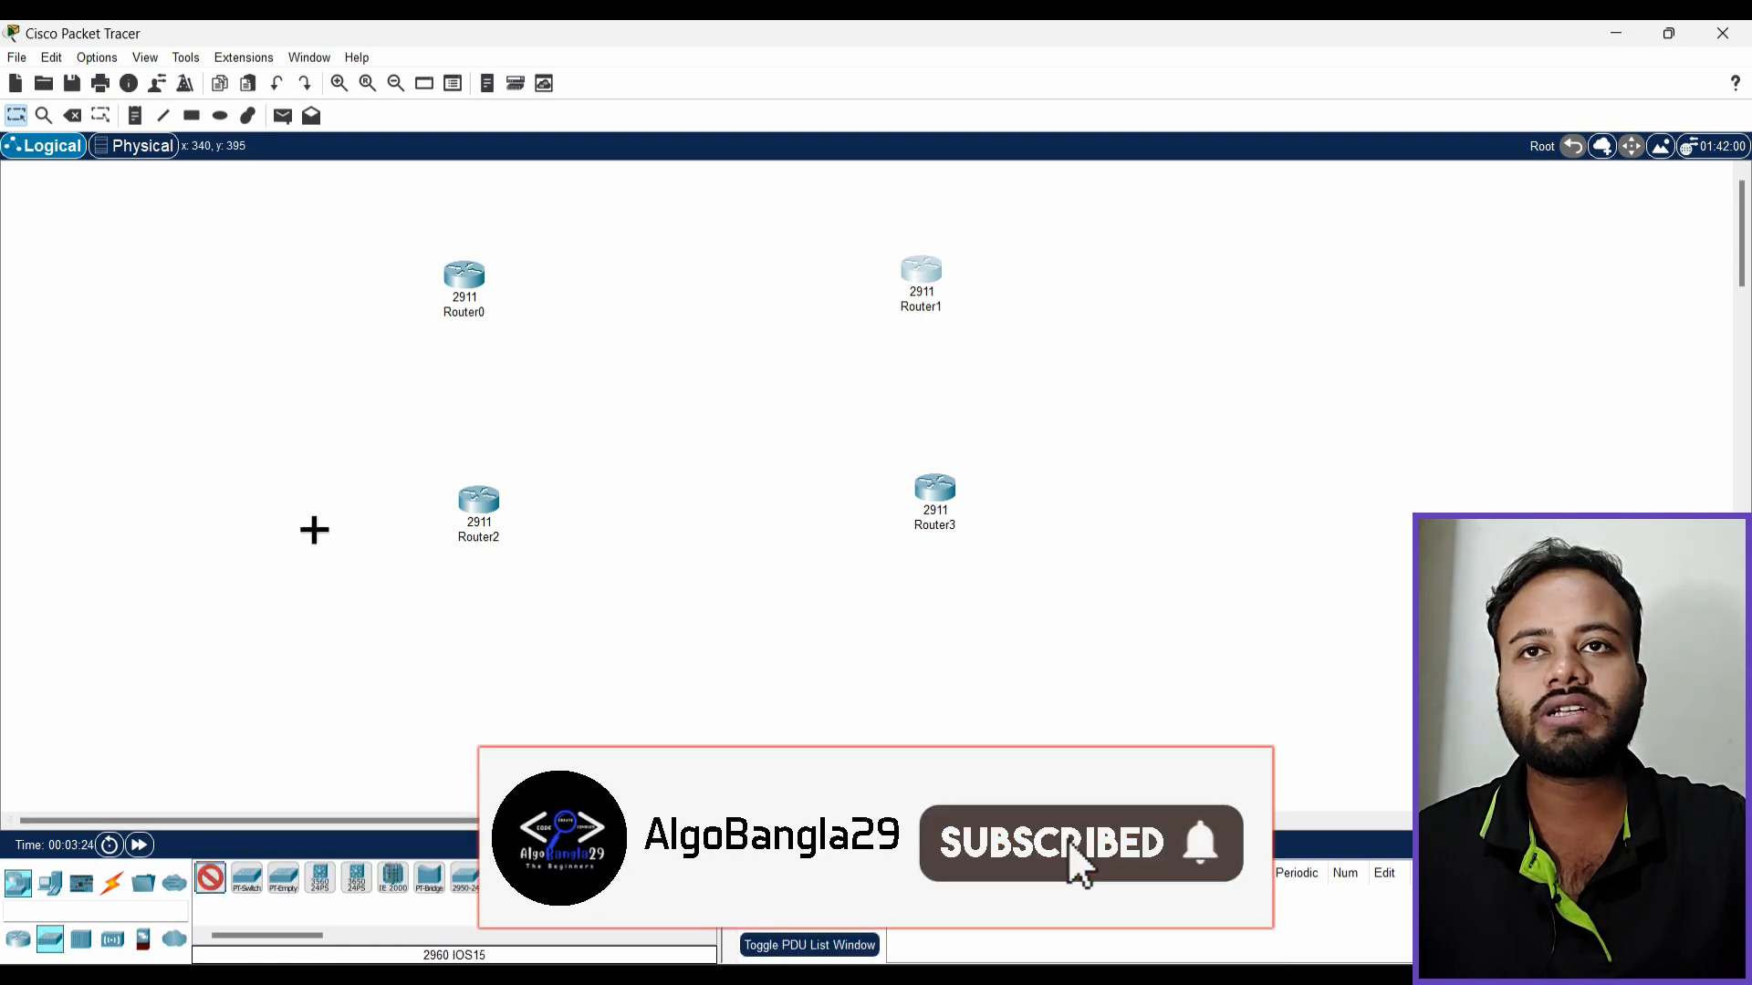
click(305, 522)
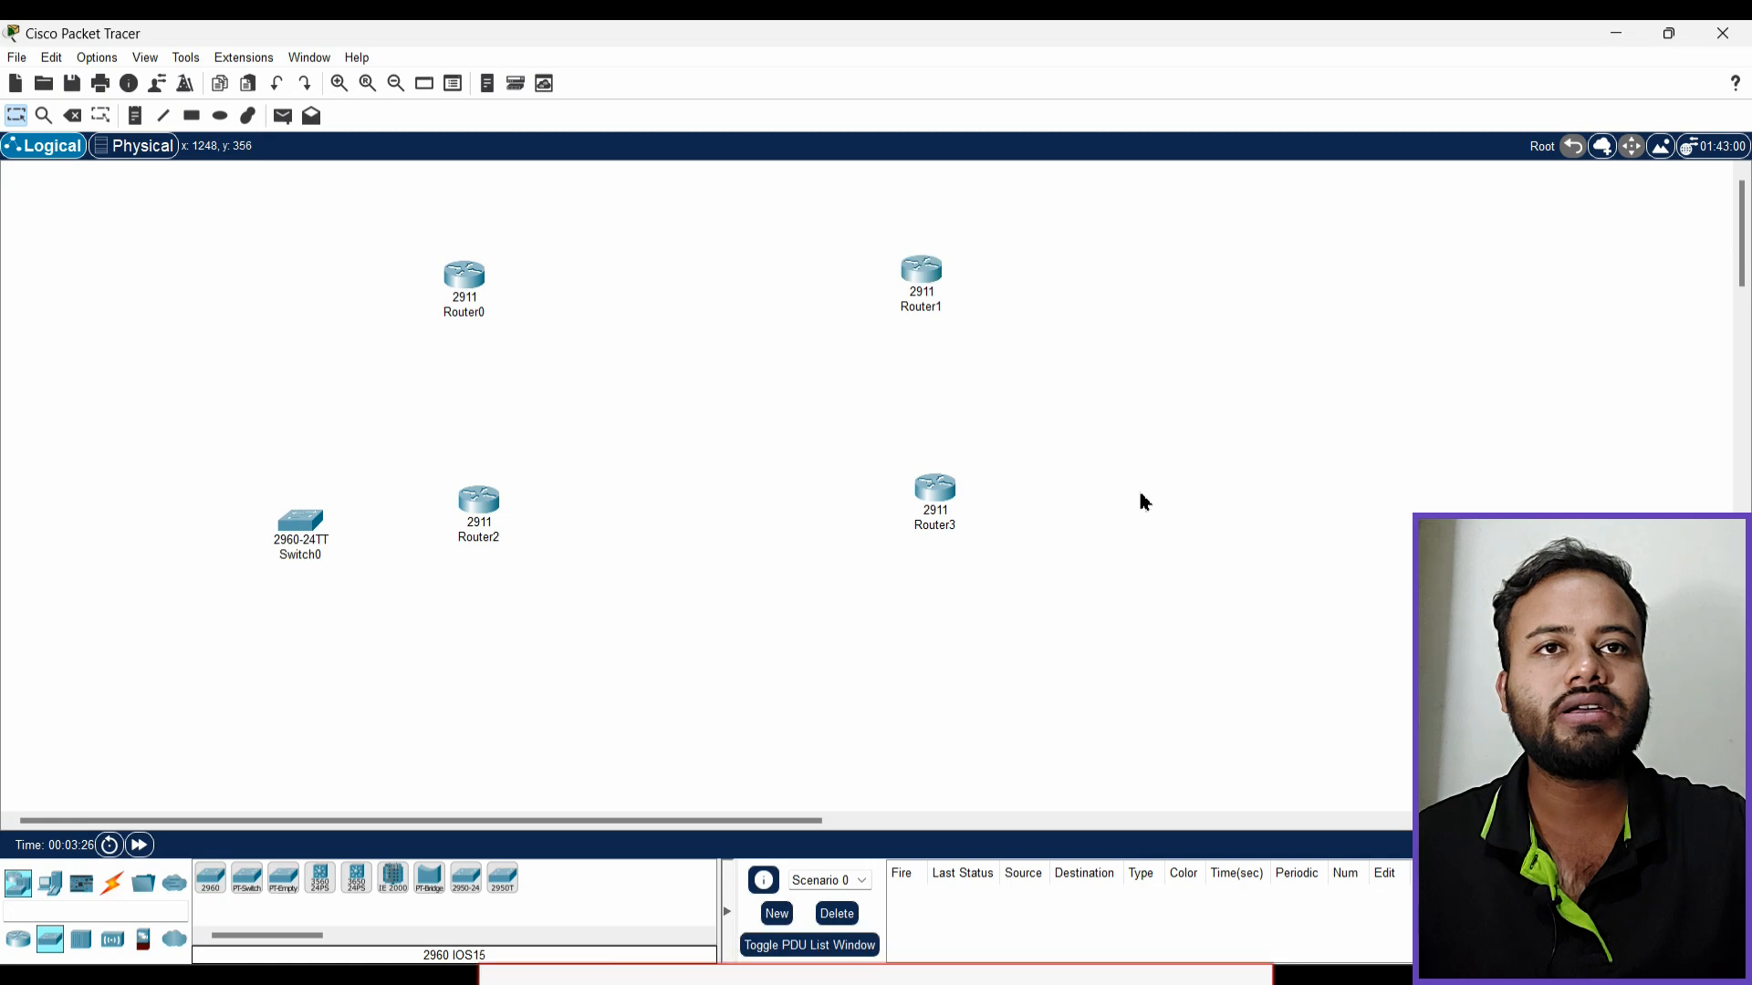
click(211, 878)
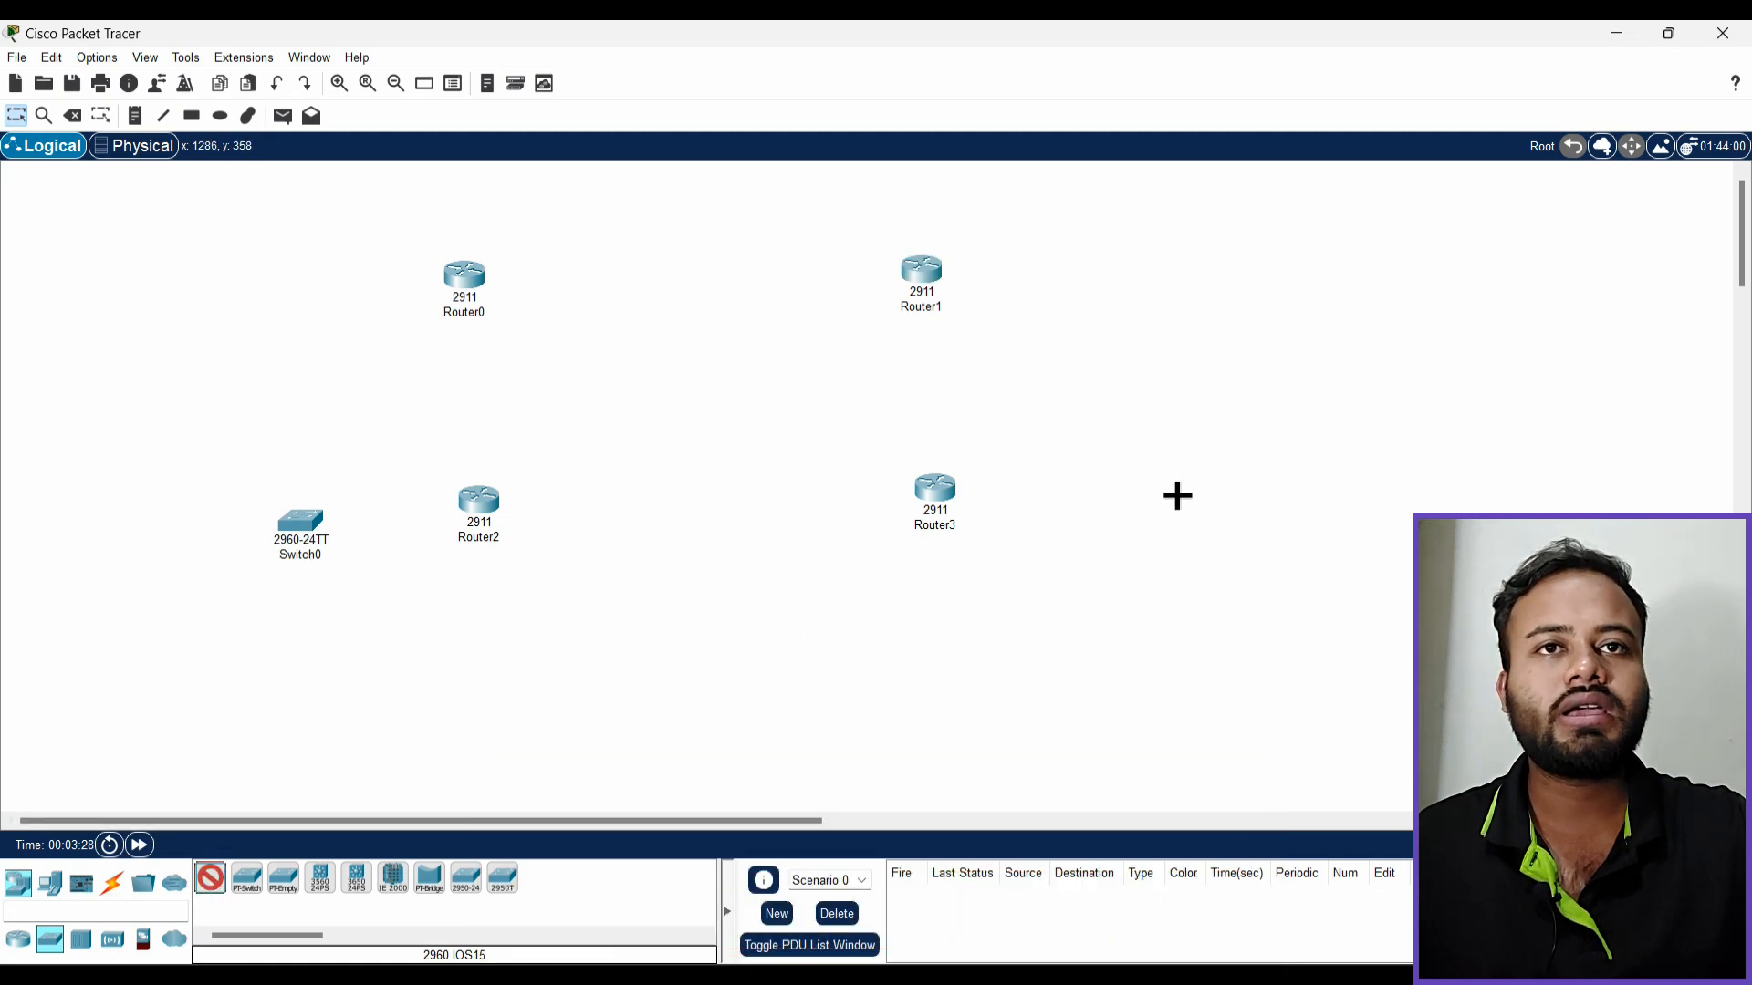
click(1132, 511)
click(1119, 266)
click(223, 298)
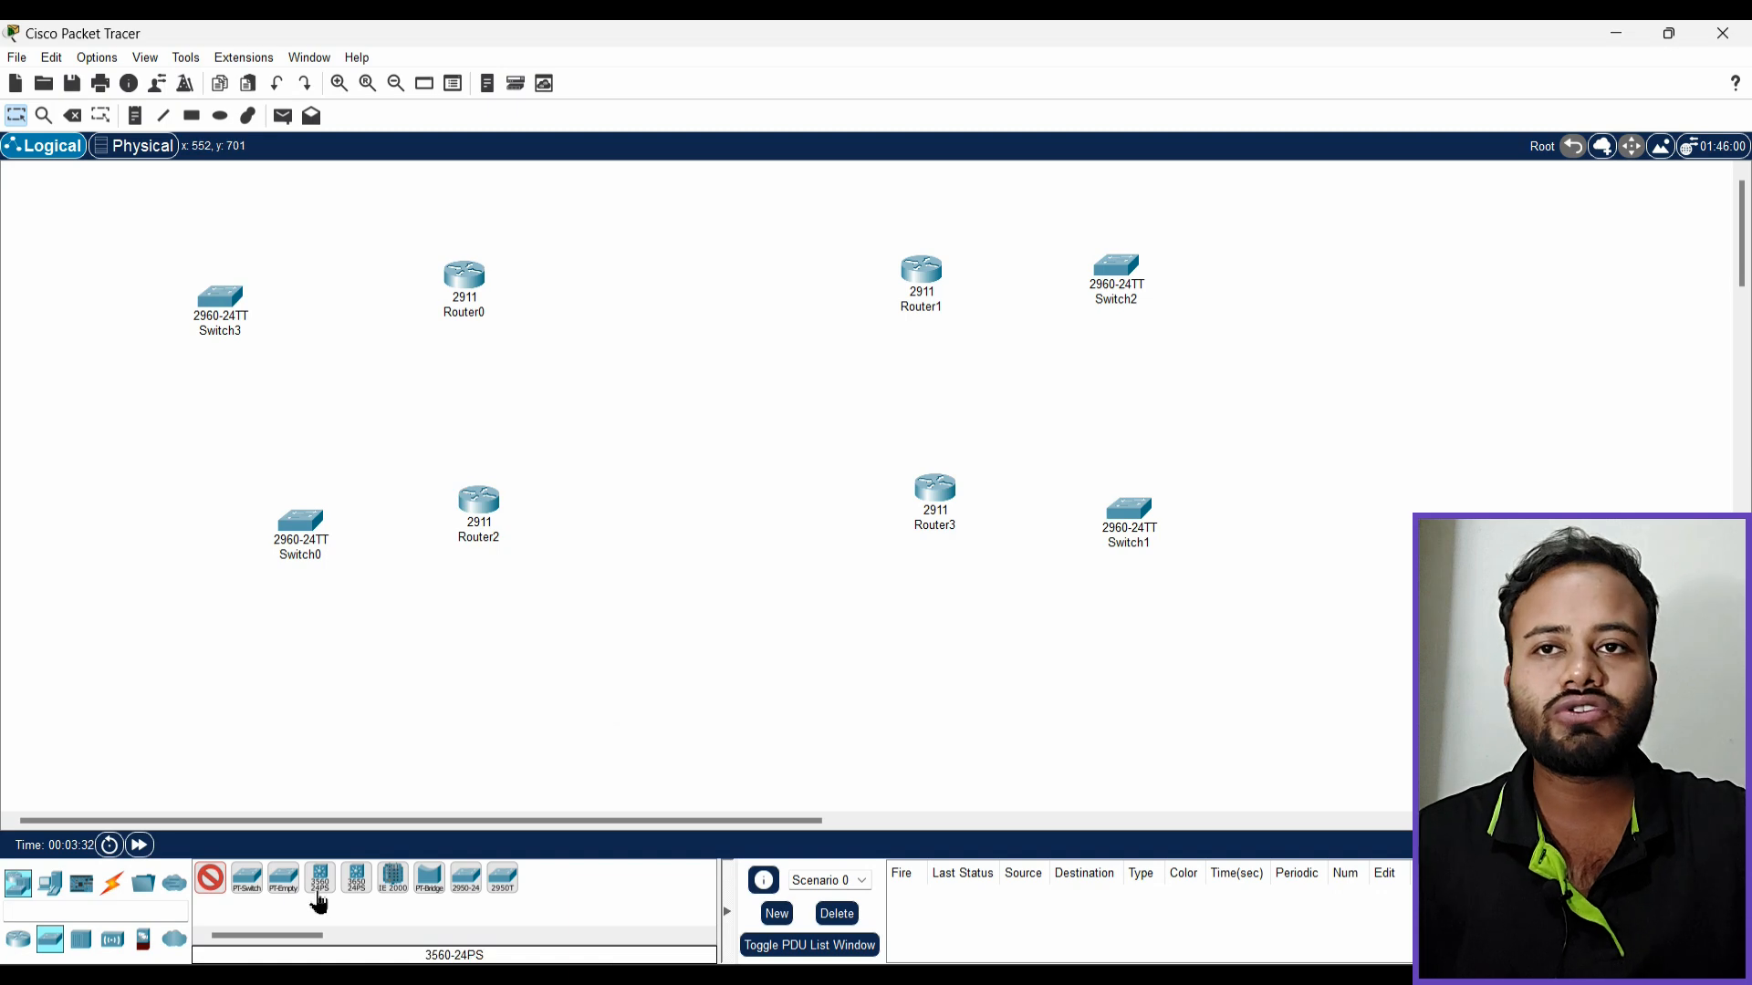
click(219, 889)
Shift Switch1, Switch2, Router3 and Router1 further right, keeping each switch roughly level with its neighbouring router
mouse_move(1162, 528)
mouse_down()
mouse_move(1194, 522)
mouse_move(1162, 503)
mouse_move(1183, 501)
mouse_up()
click(1136, 588)
drag(1125, 303, 1183, 292)
drag(934, 493, 976, 498)
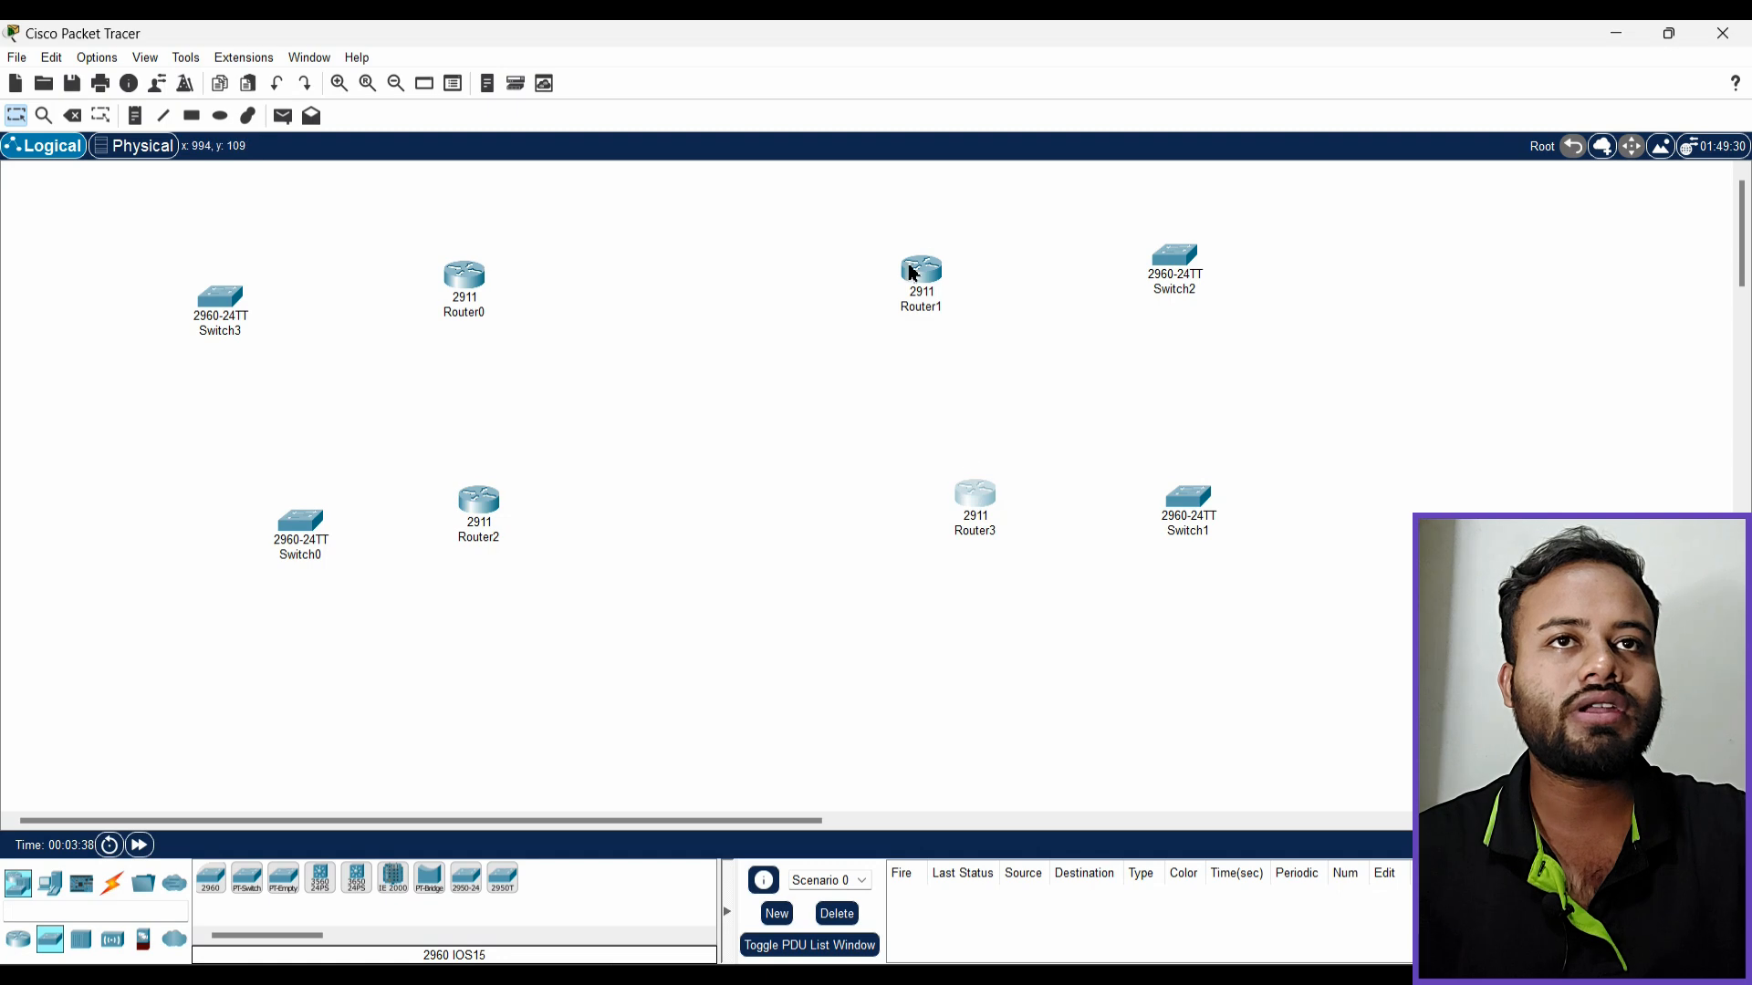
drag(912, 272, 956, 268)
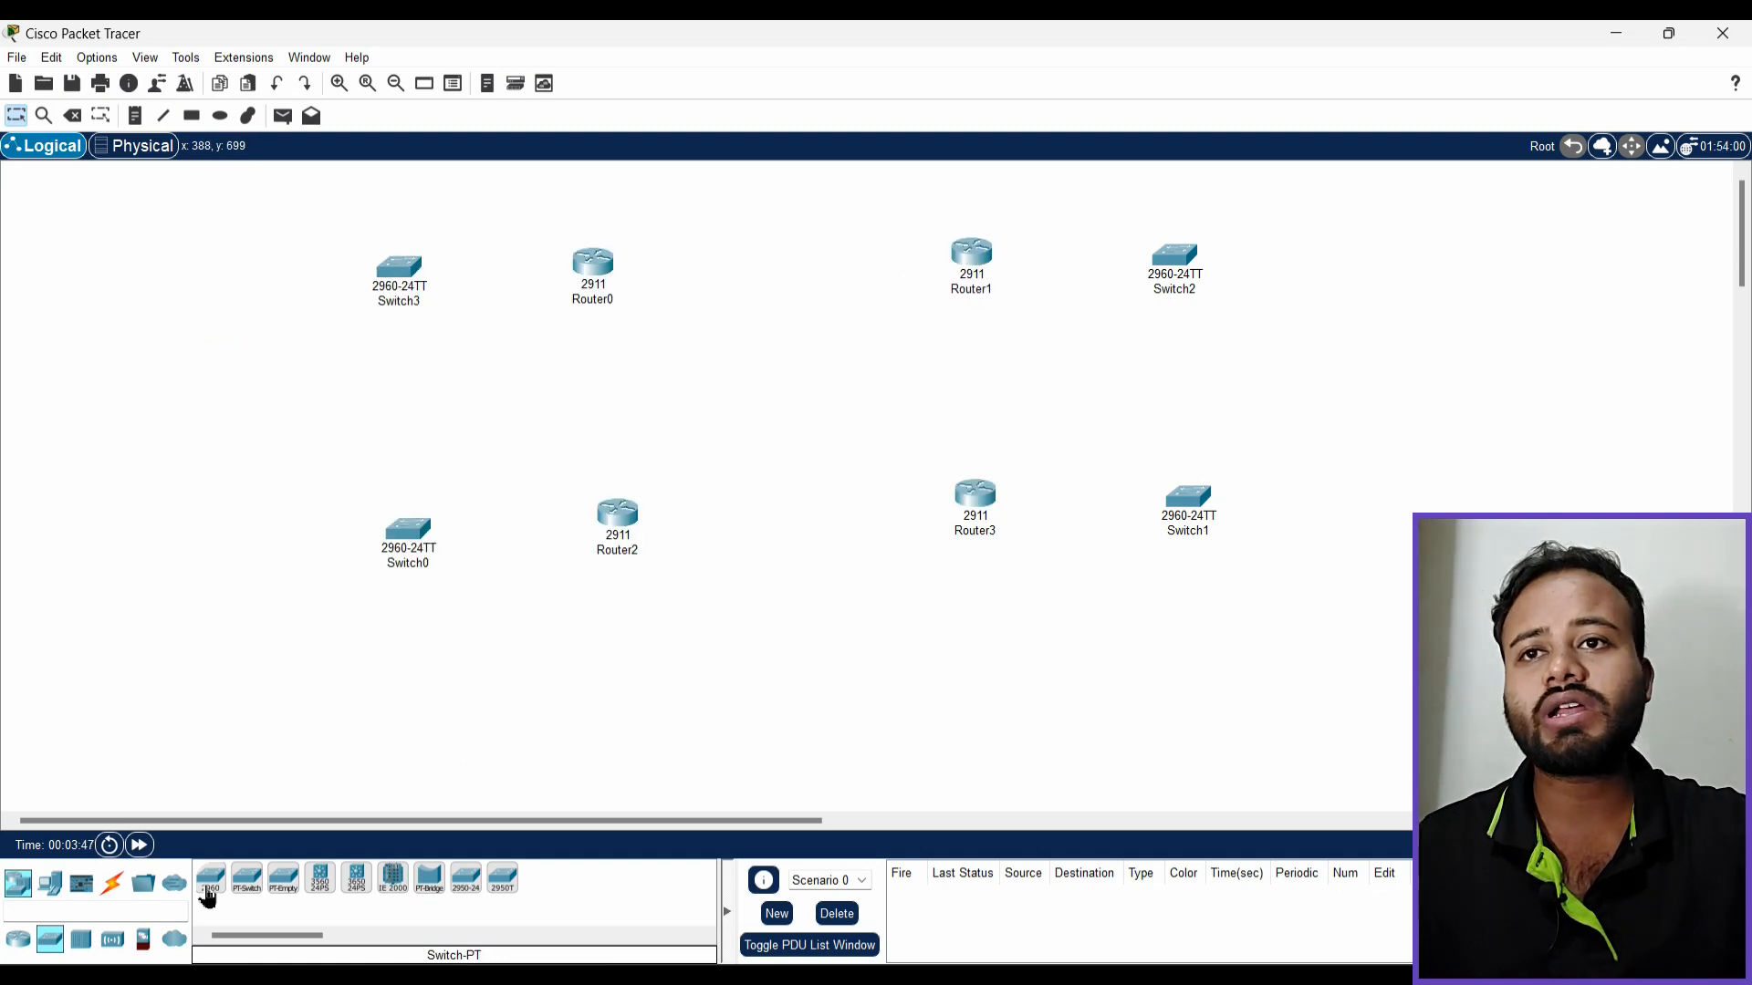
Place four PCs in a column on the outer side of Switch3 and Switch0, two per switch
click(50, 883)
click(210, 882)
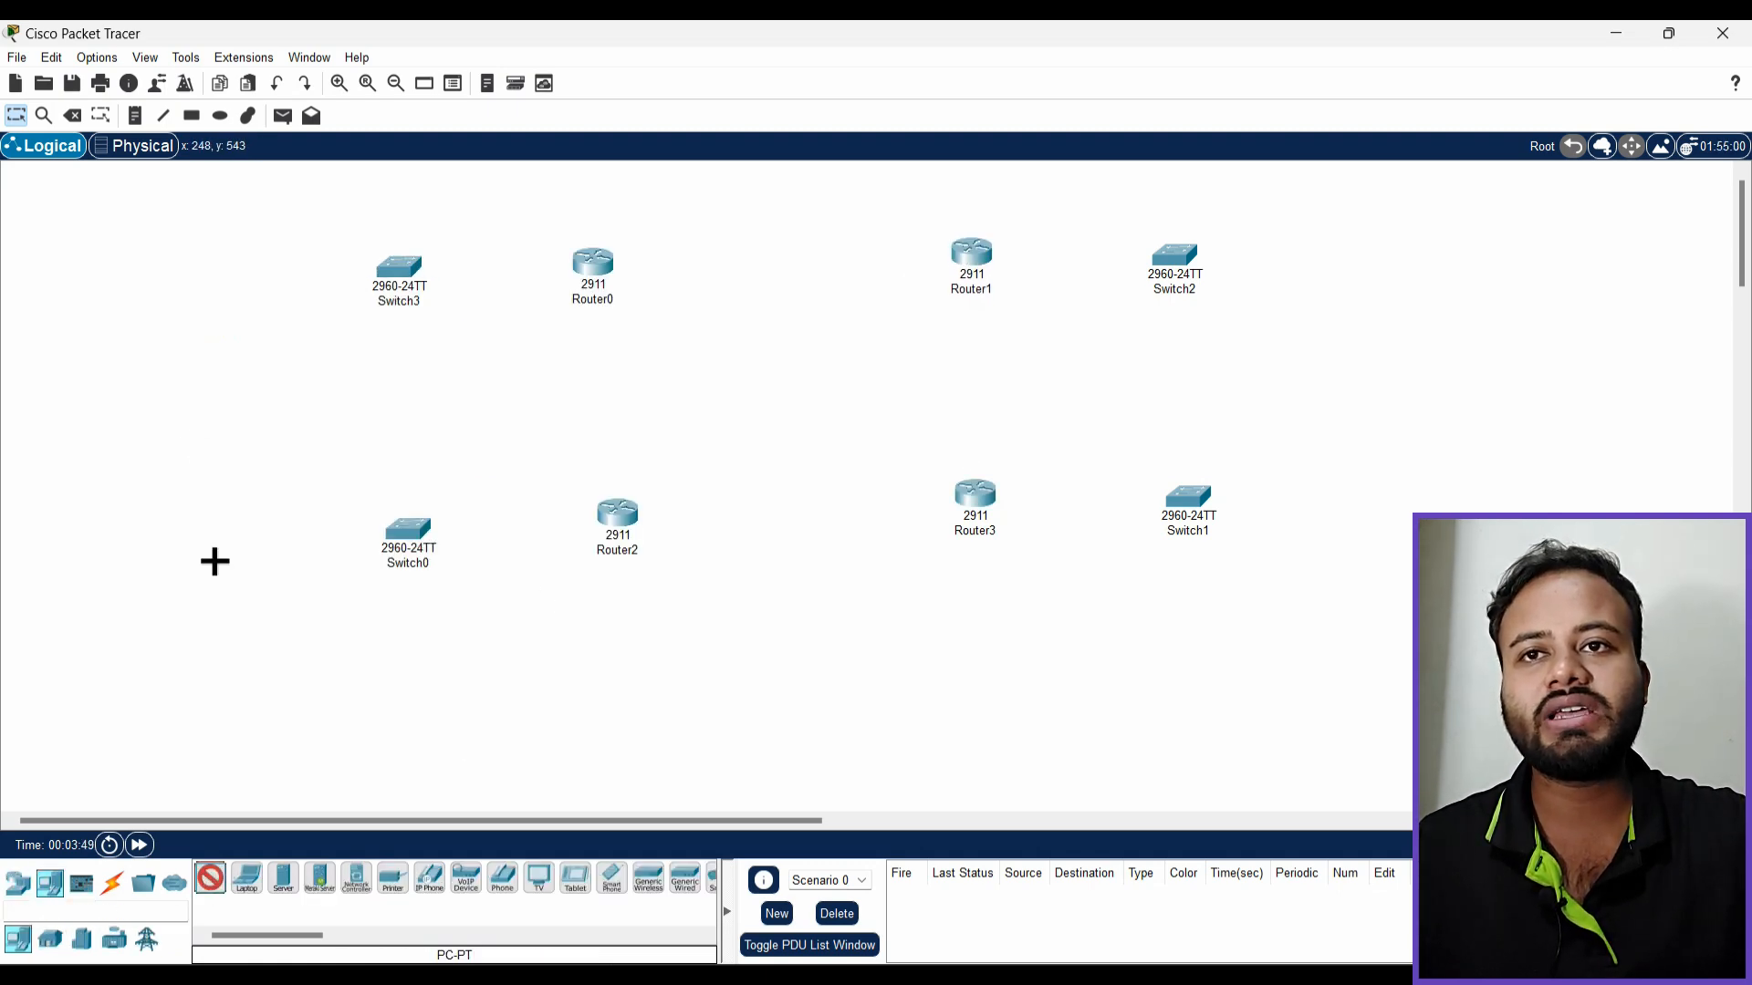
click(183, 232)
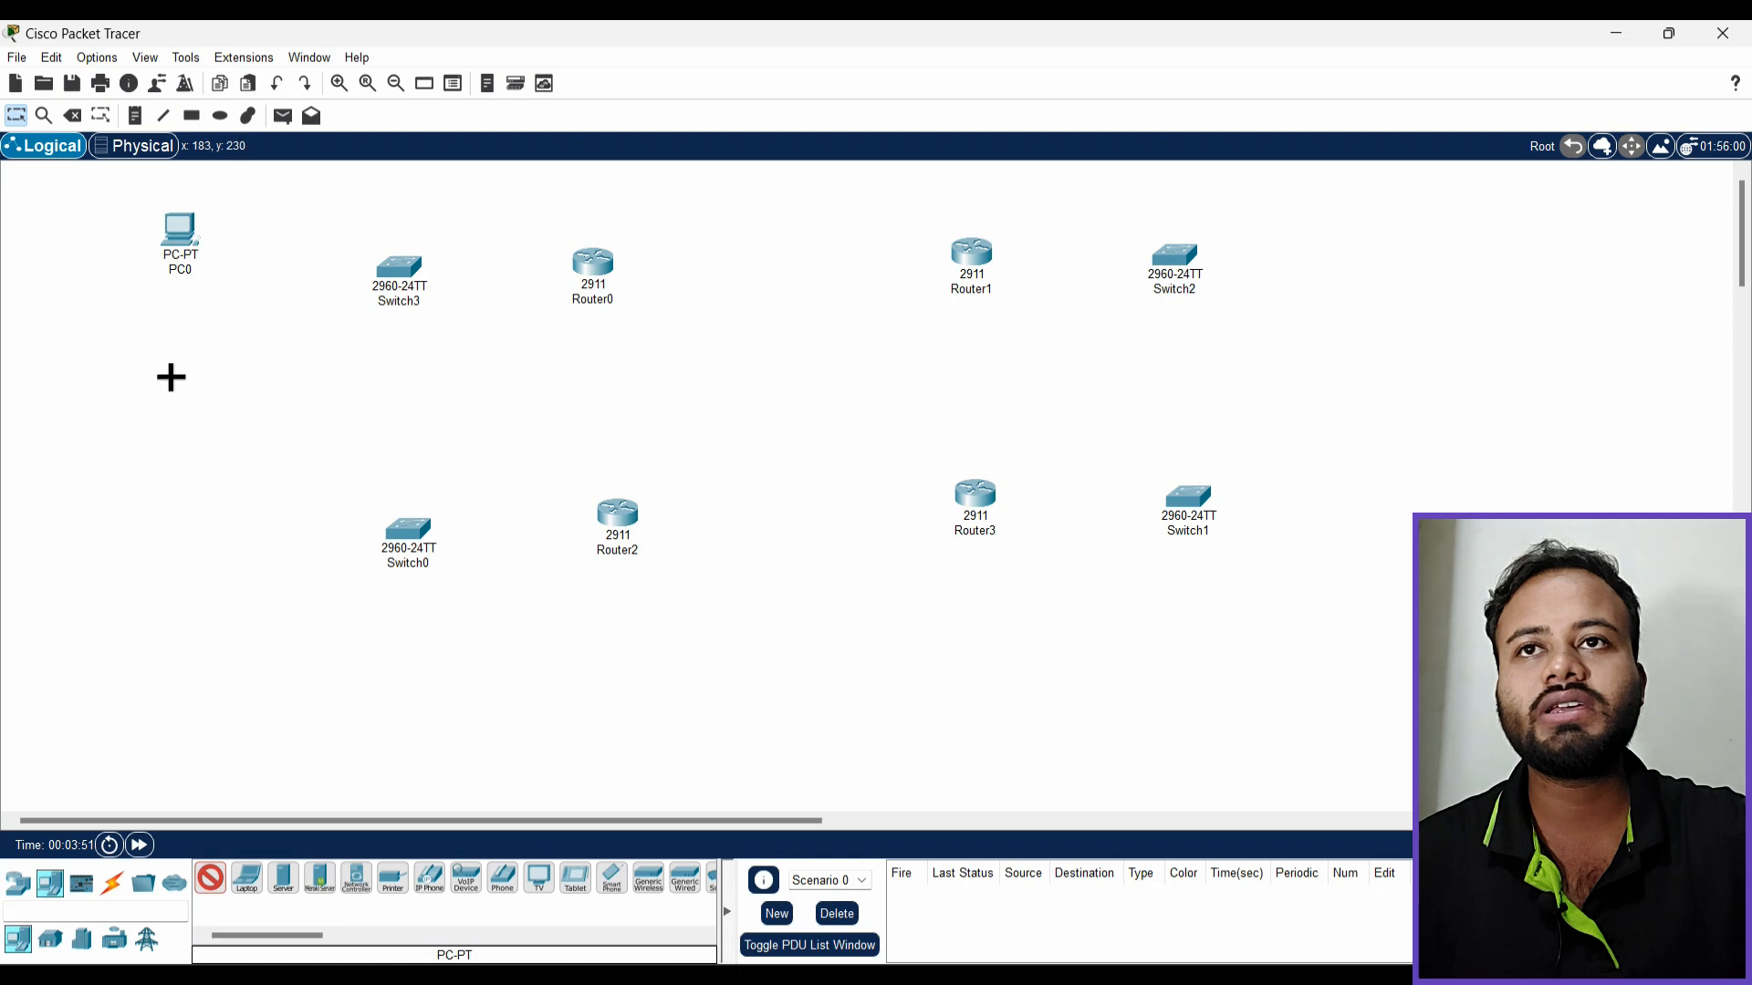
click(170, 381)
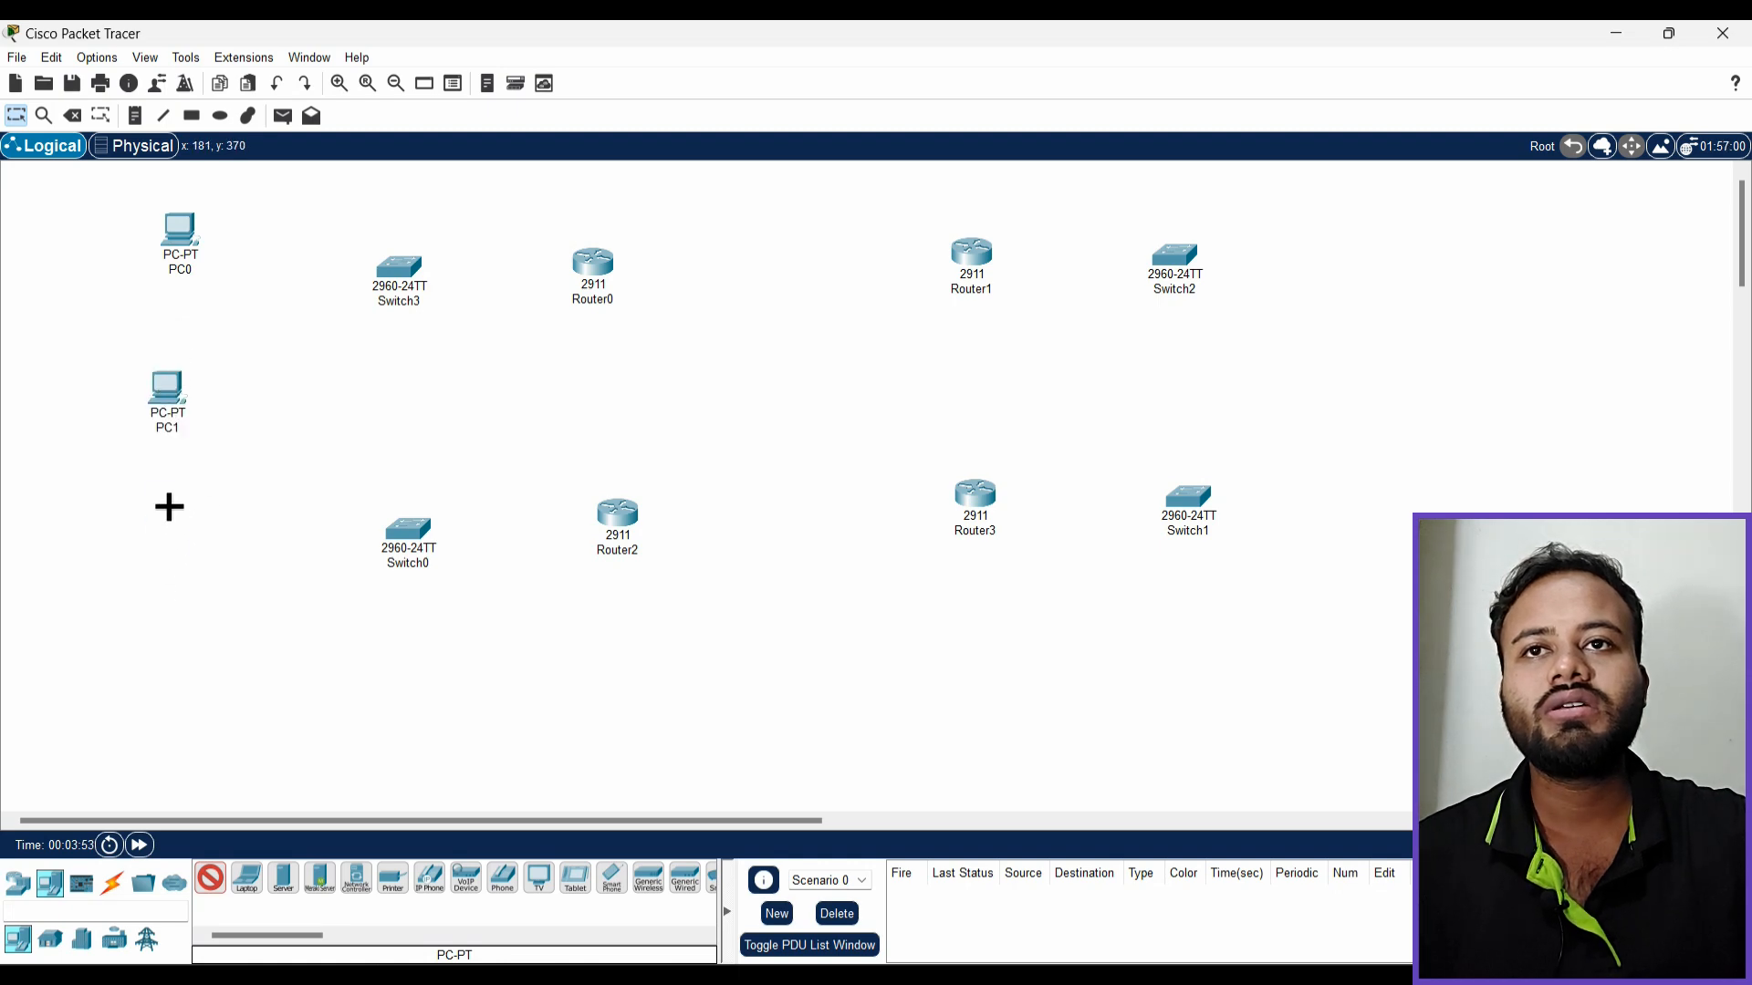
click(168, 507)
click(164, 654)
Place four more PCs in a column on the outer side of Switch2 and Switch1, two per switch
click(1329, 210)
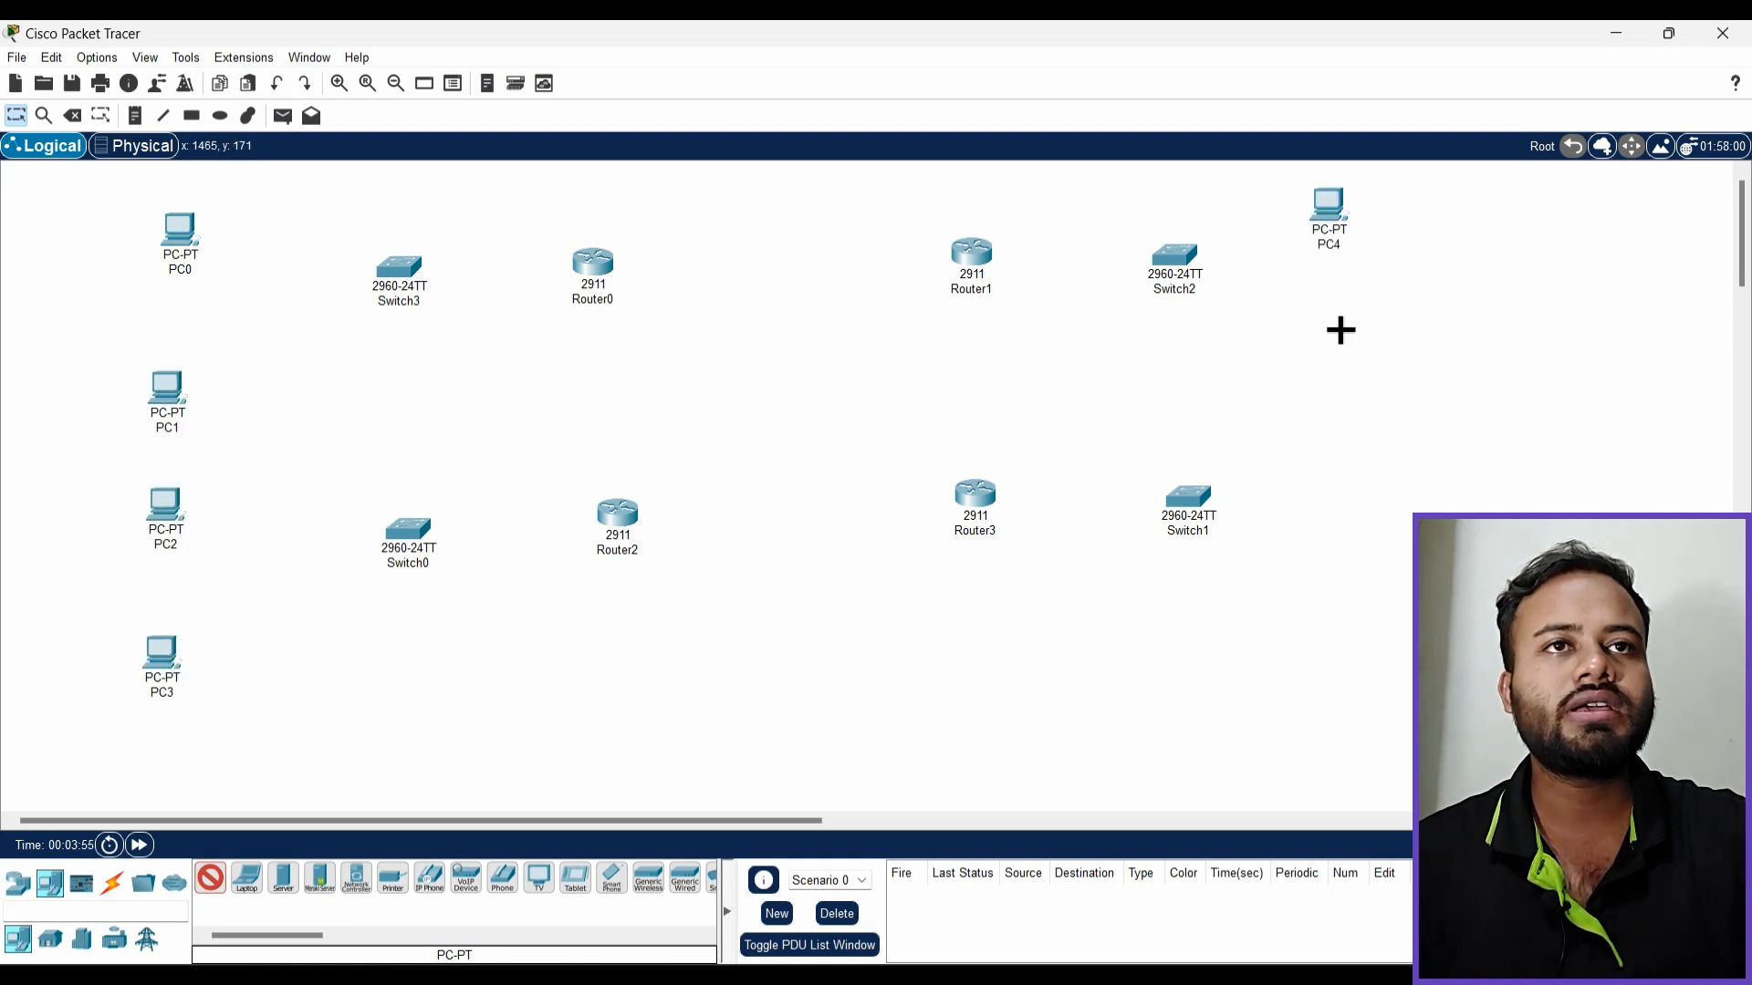
click(1337, 337)
click(1338, 465)
click(1335, 616)
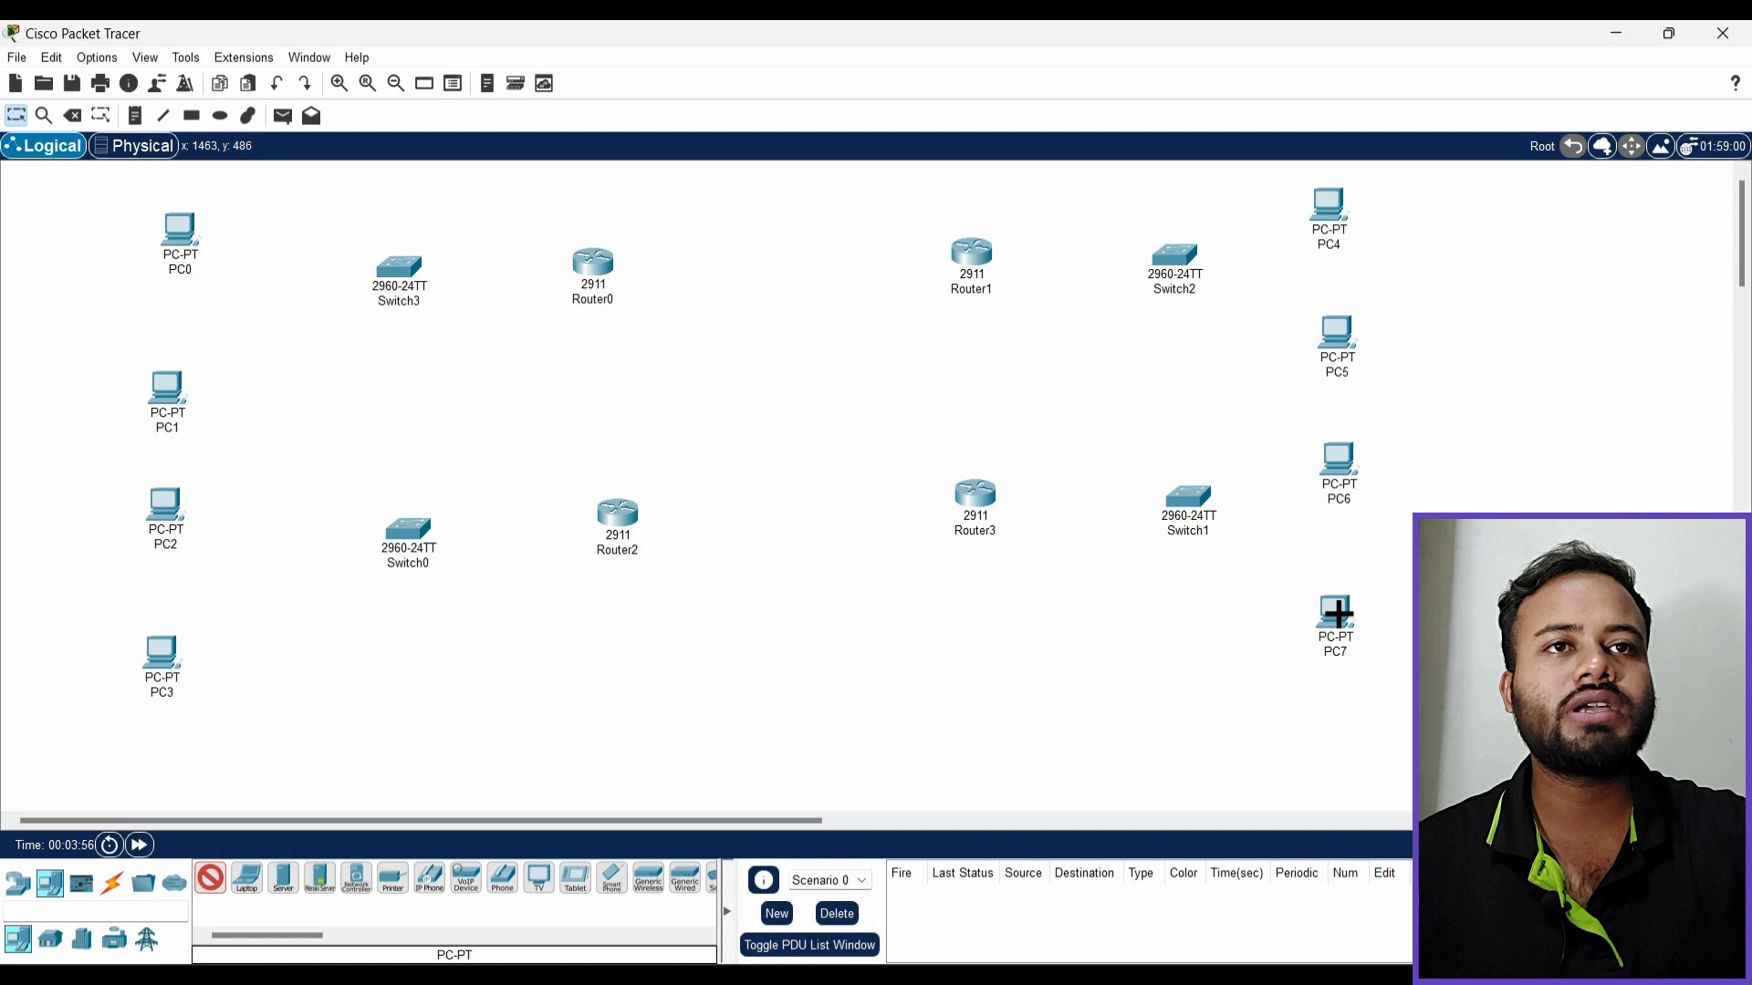
click(210, 899)
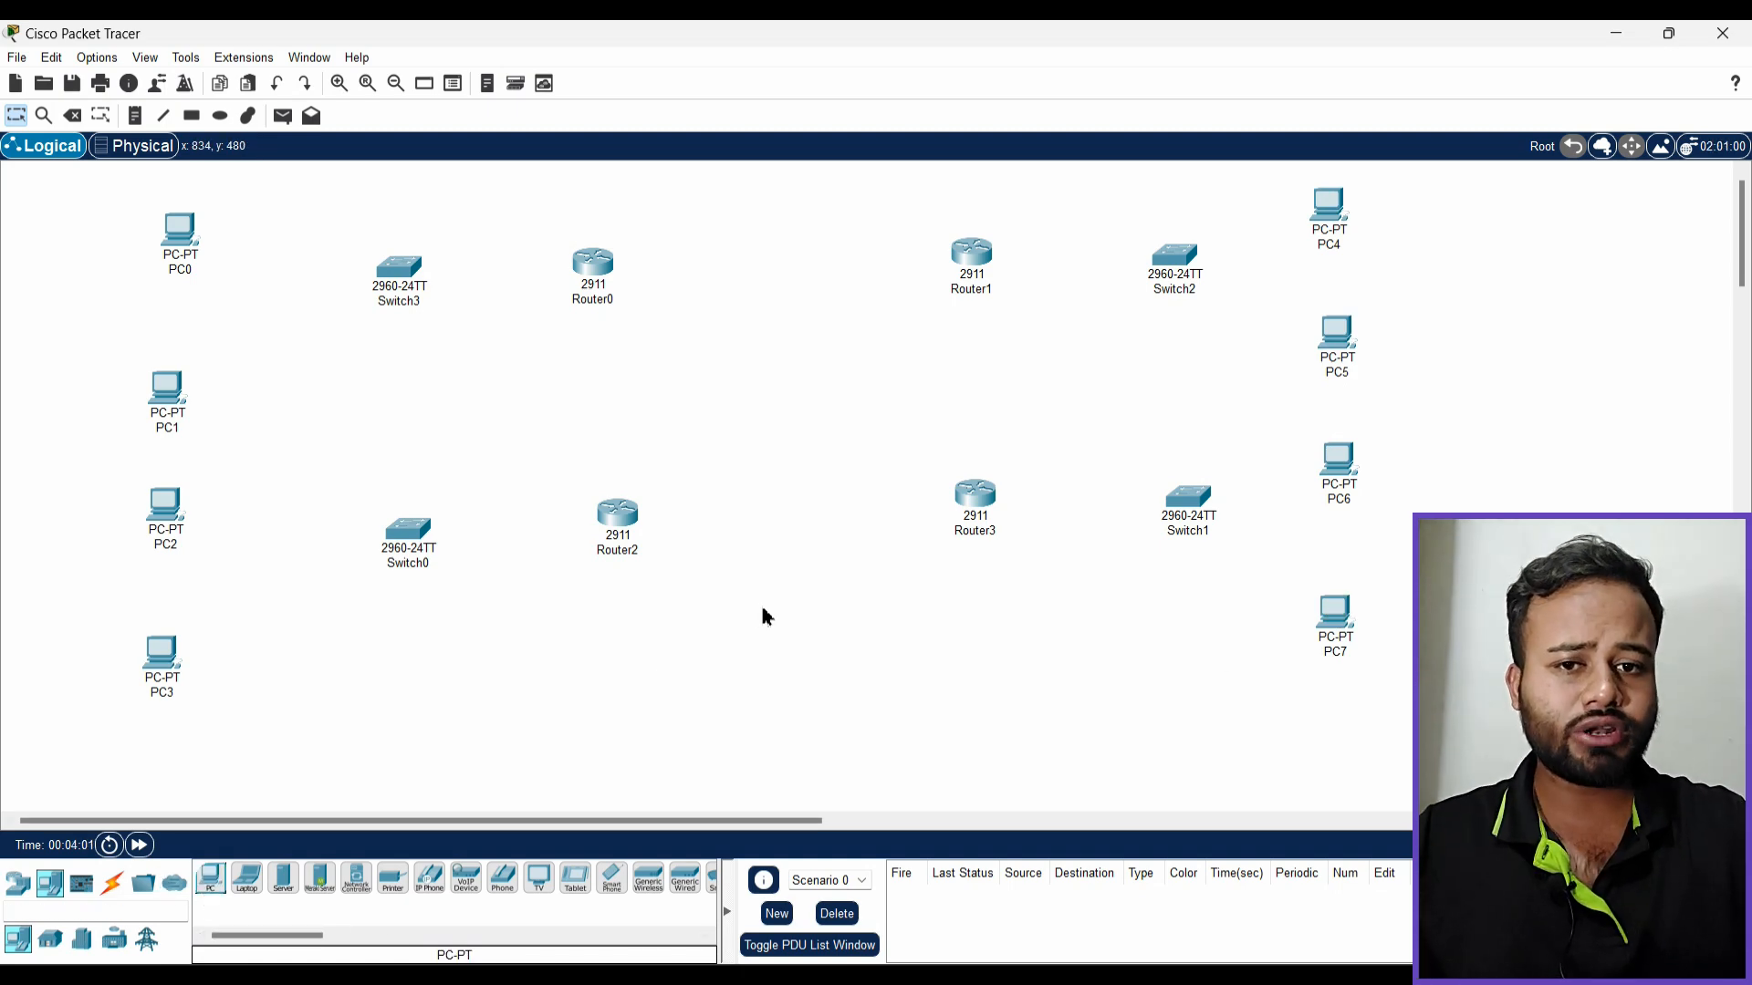
Connect PC0 and PC1 to Switch3, and Switch3 to Router0, using the automatically chosen connection type
click(117, 887)
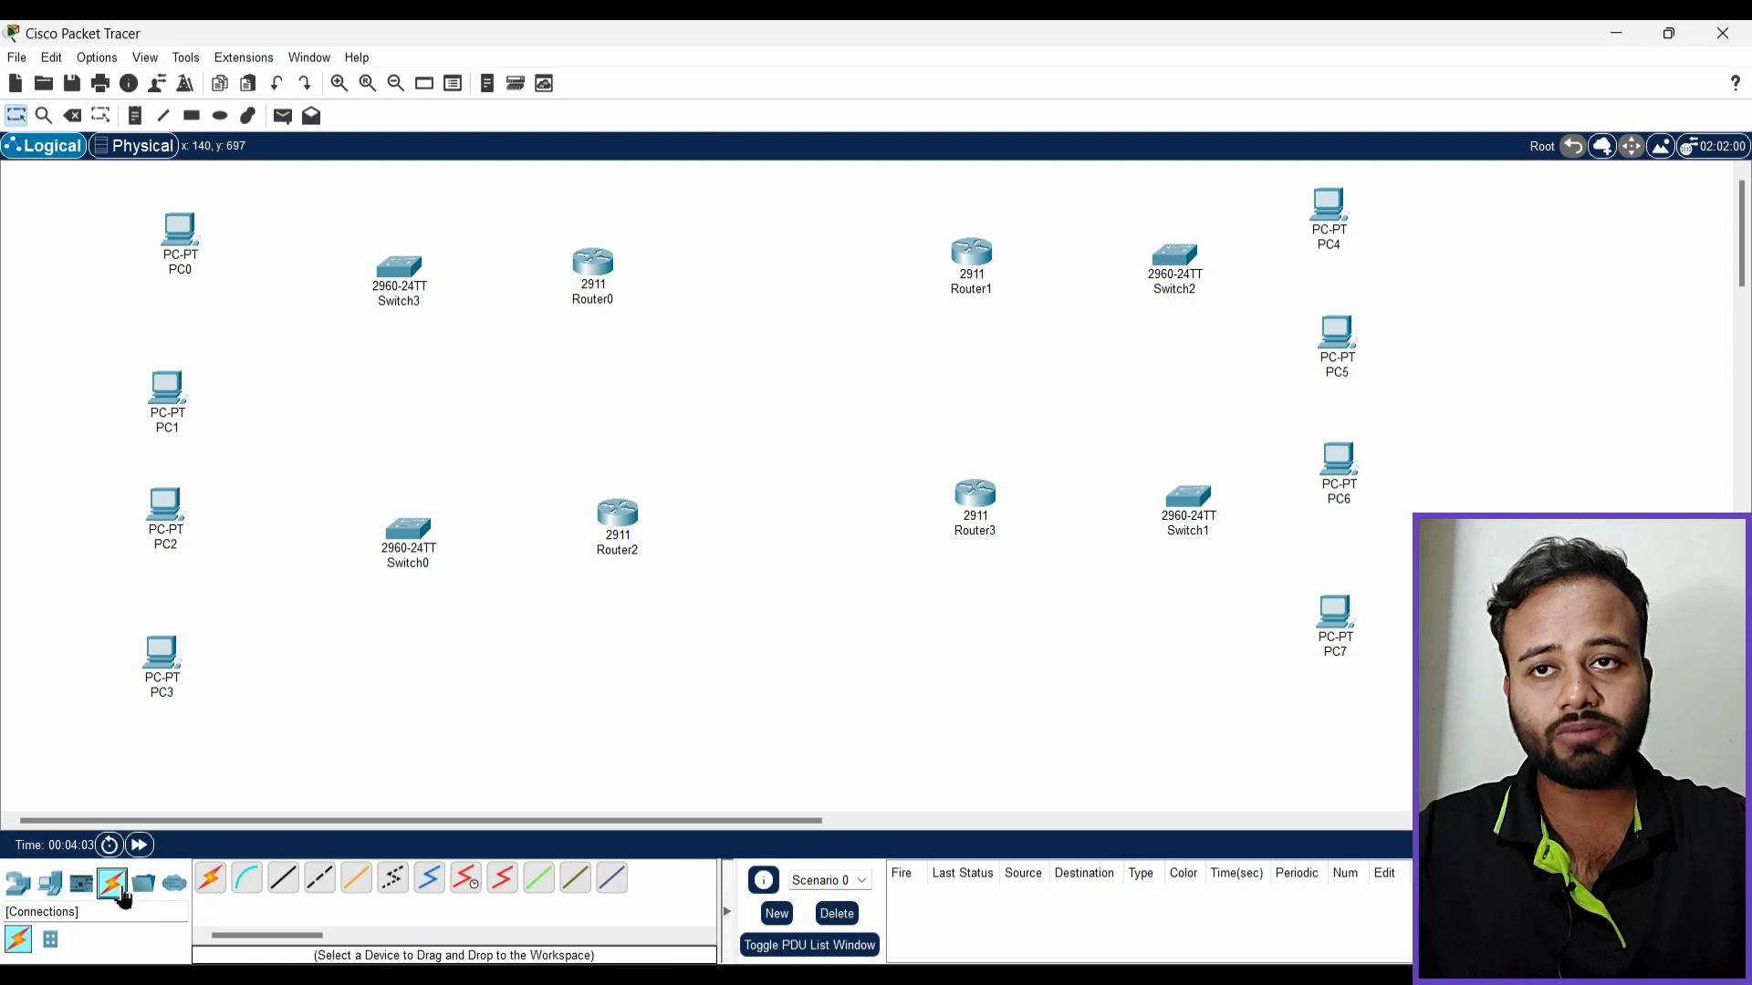
click(215, 890)
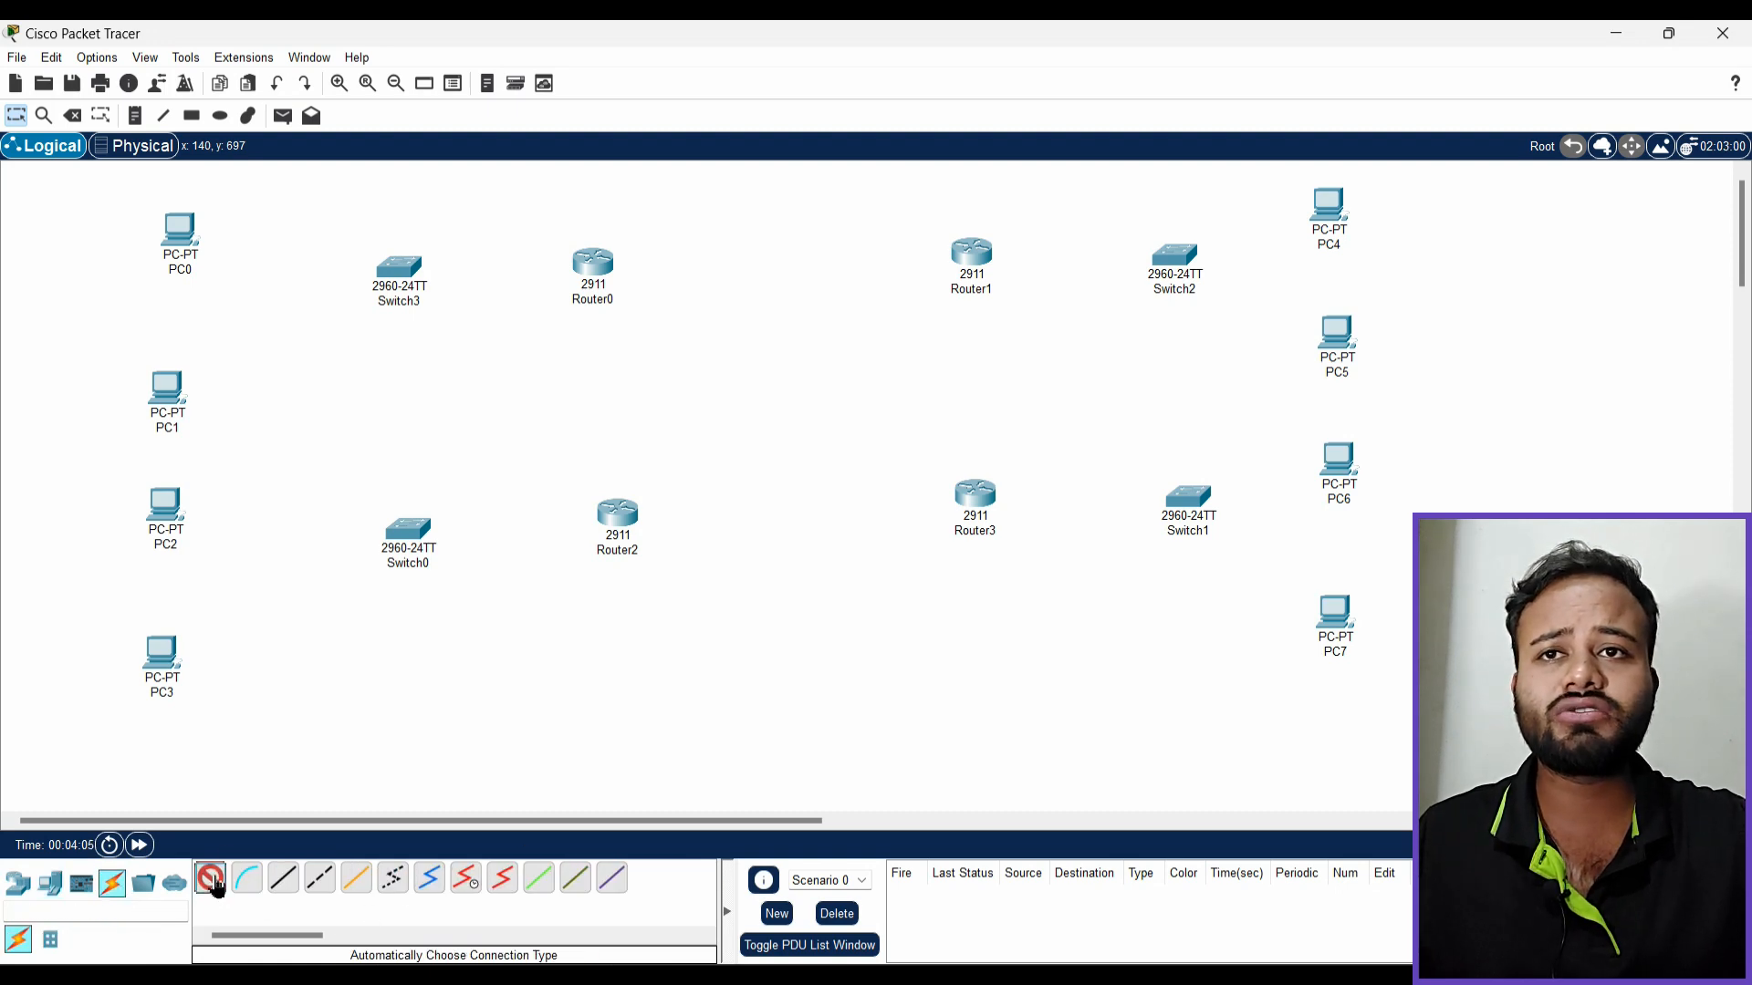
click(190, 240)
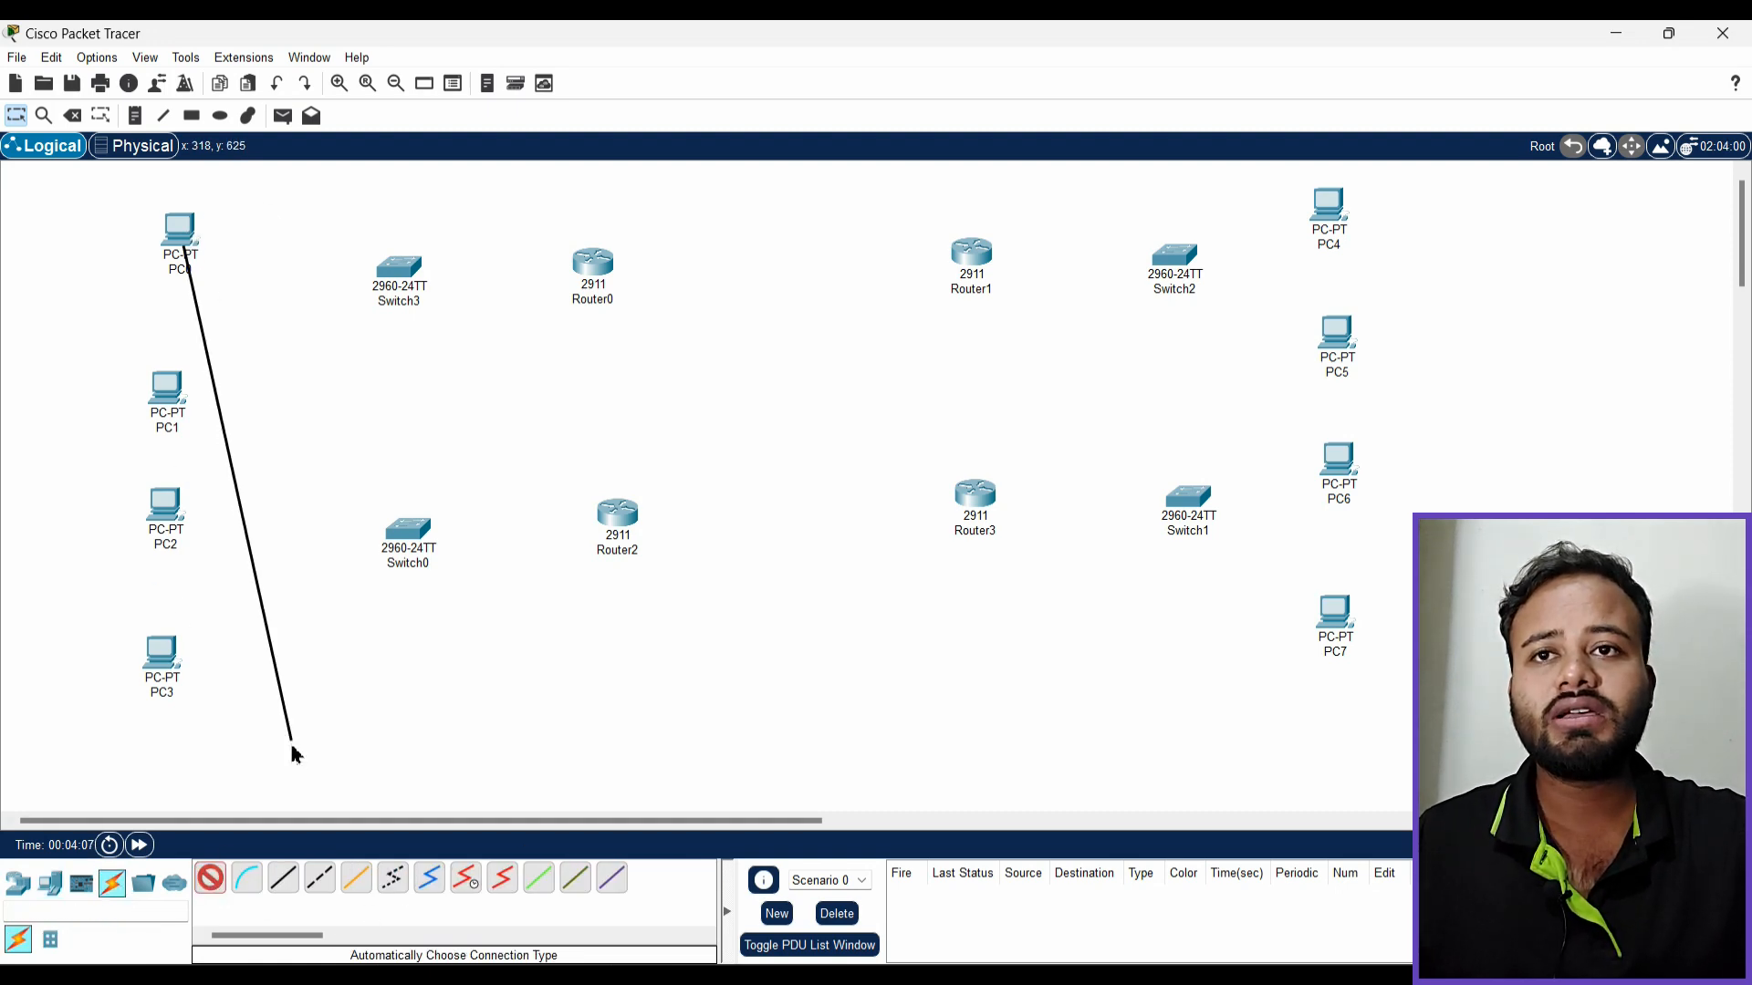
click(401, 269)
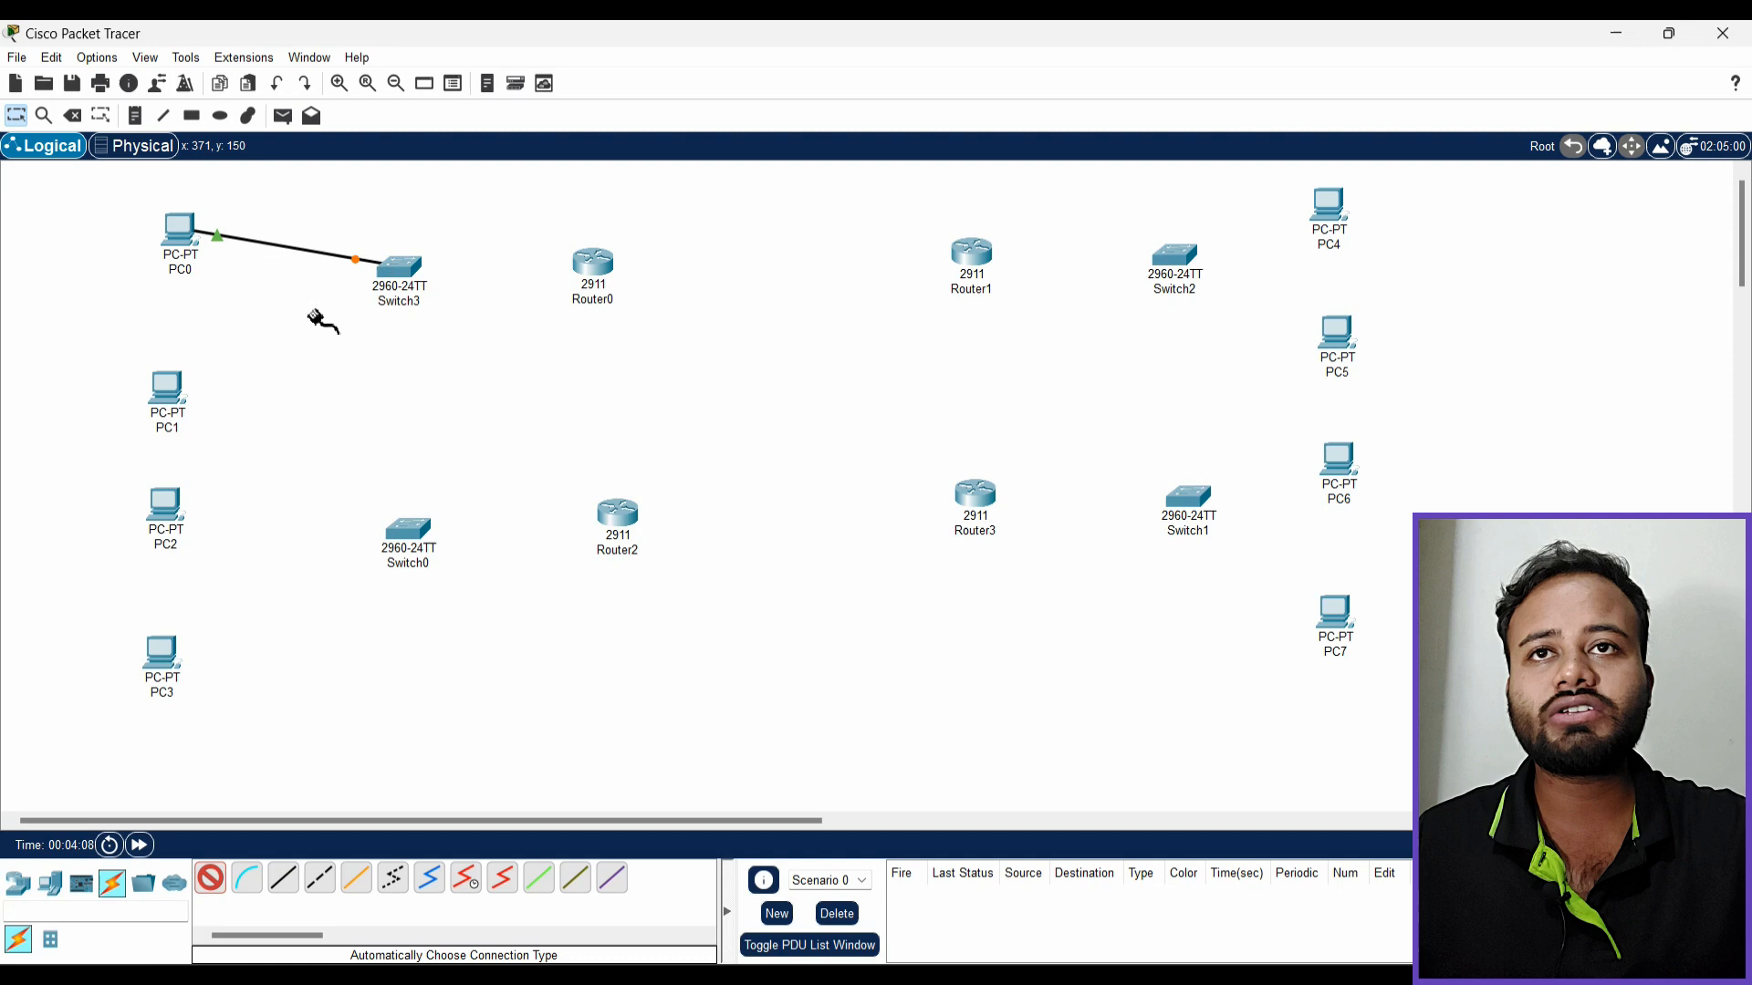
click(402, 283)
click(169, 388)
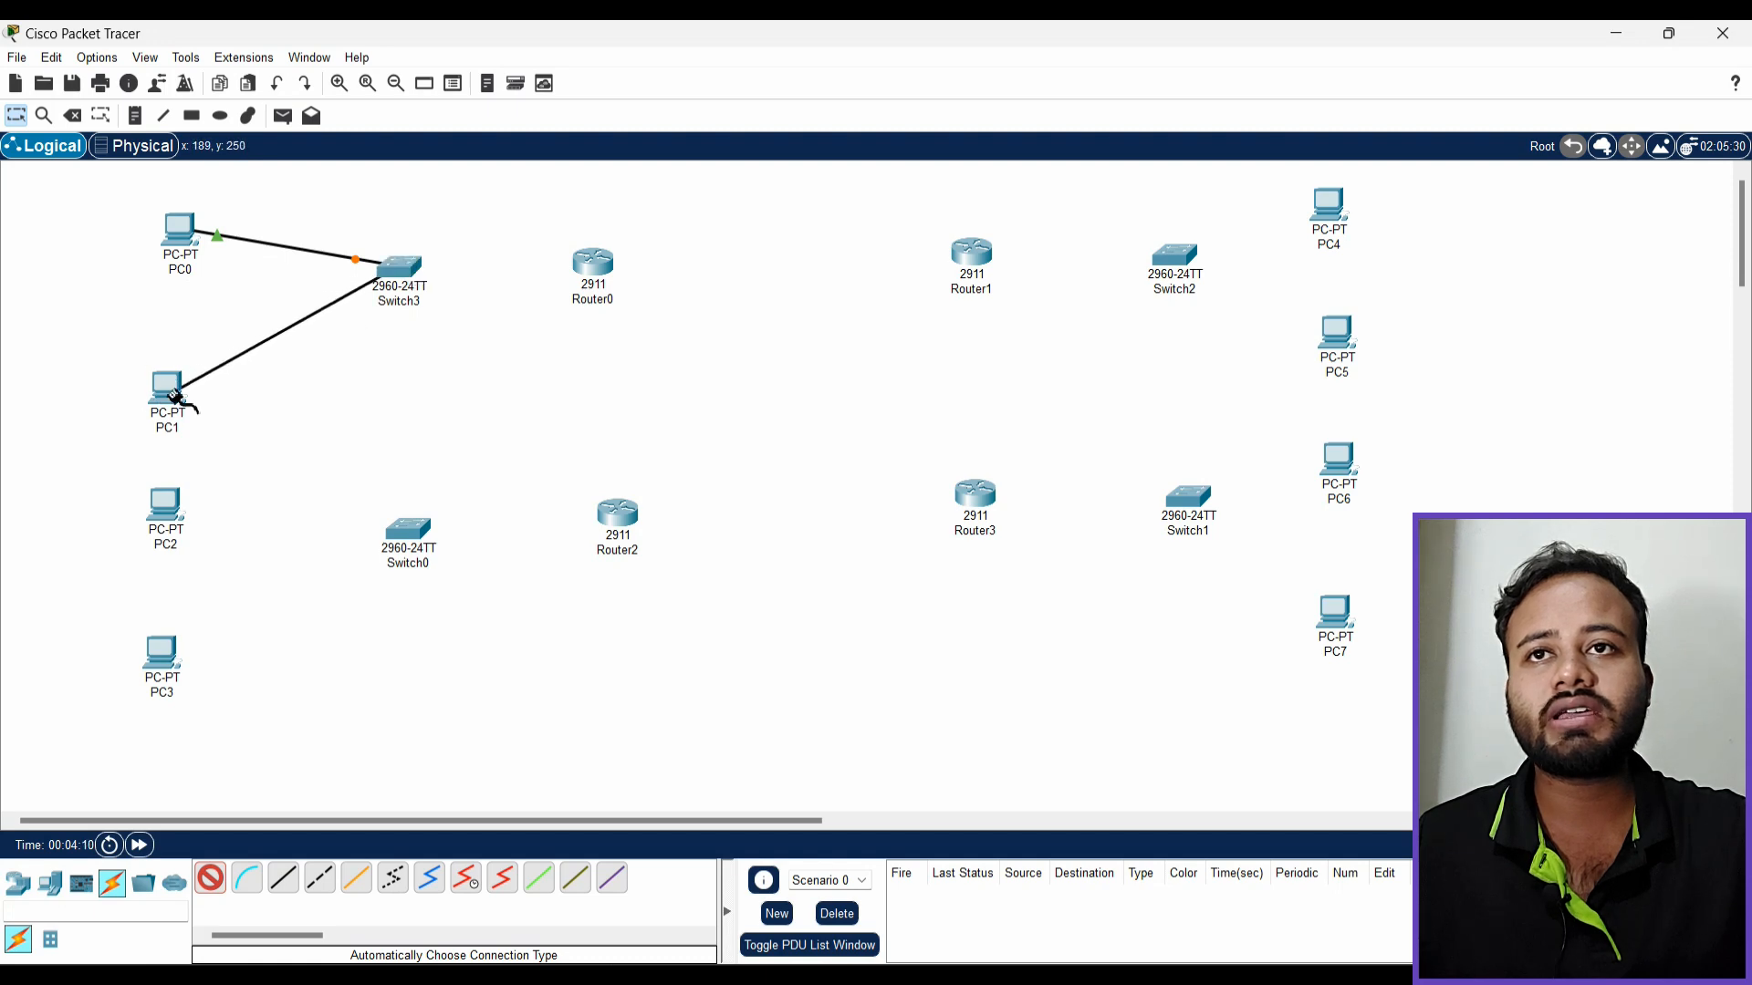
click(384, 274)
click(594, 265)
Connect PC2 and PC3 to Switch0, and Switch0 to Router2, with automatic connections
click(168, 506)
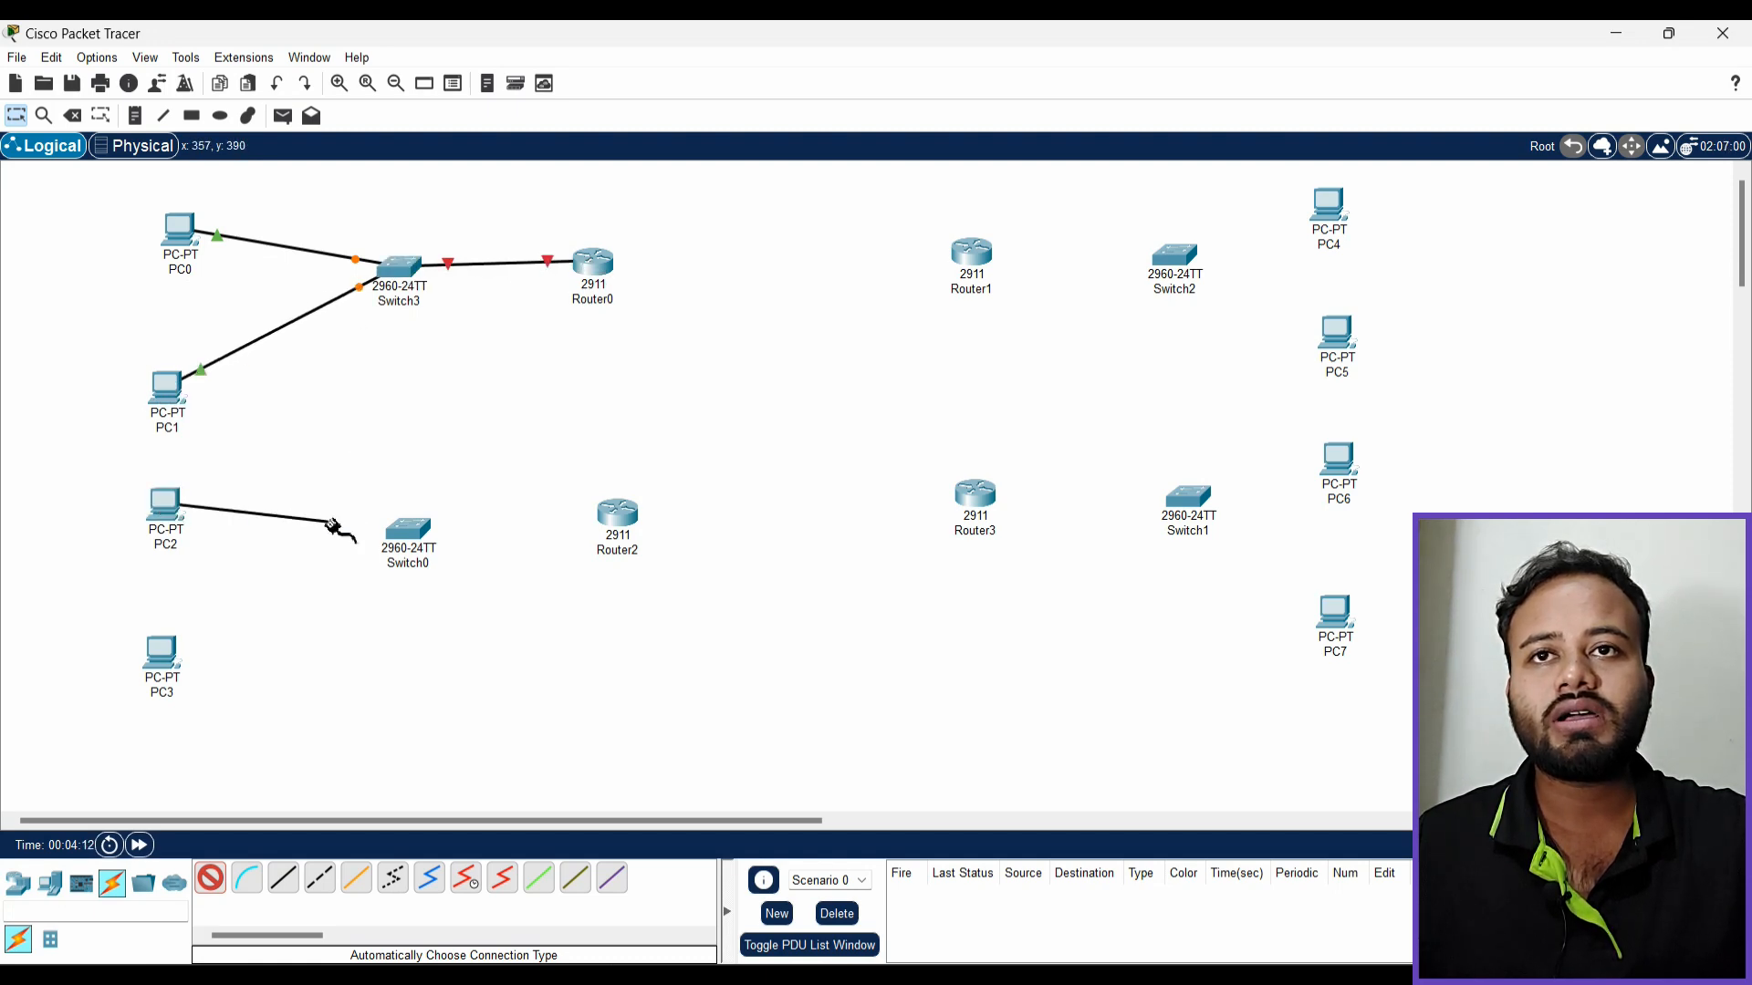
click(407, 526)
click(406, 528)
click(160, 649)
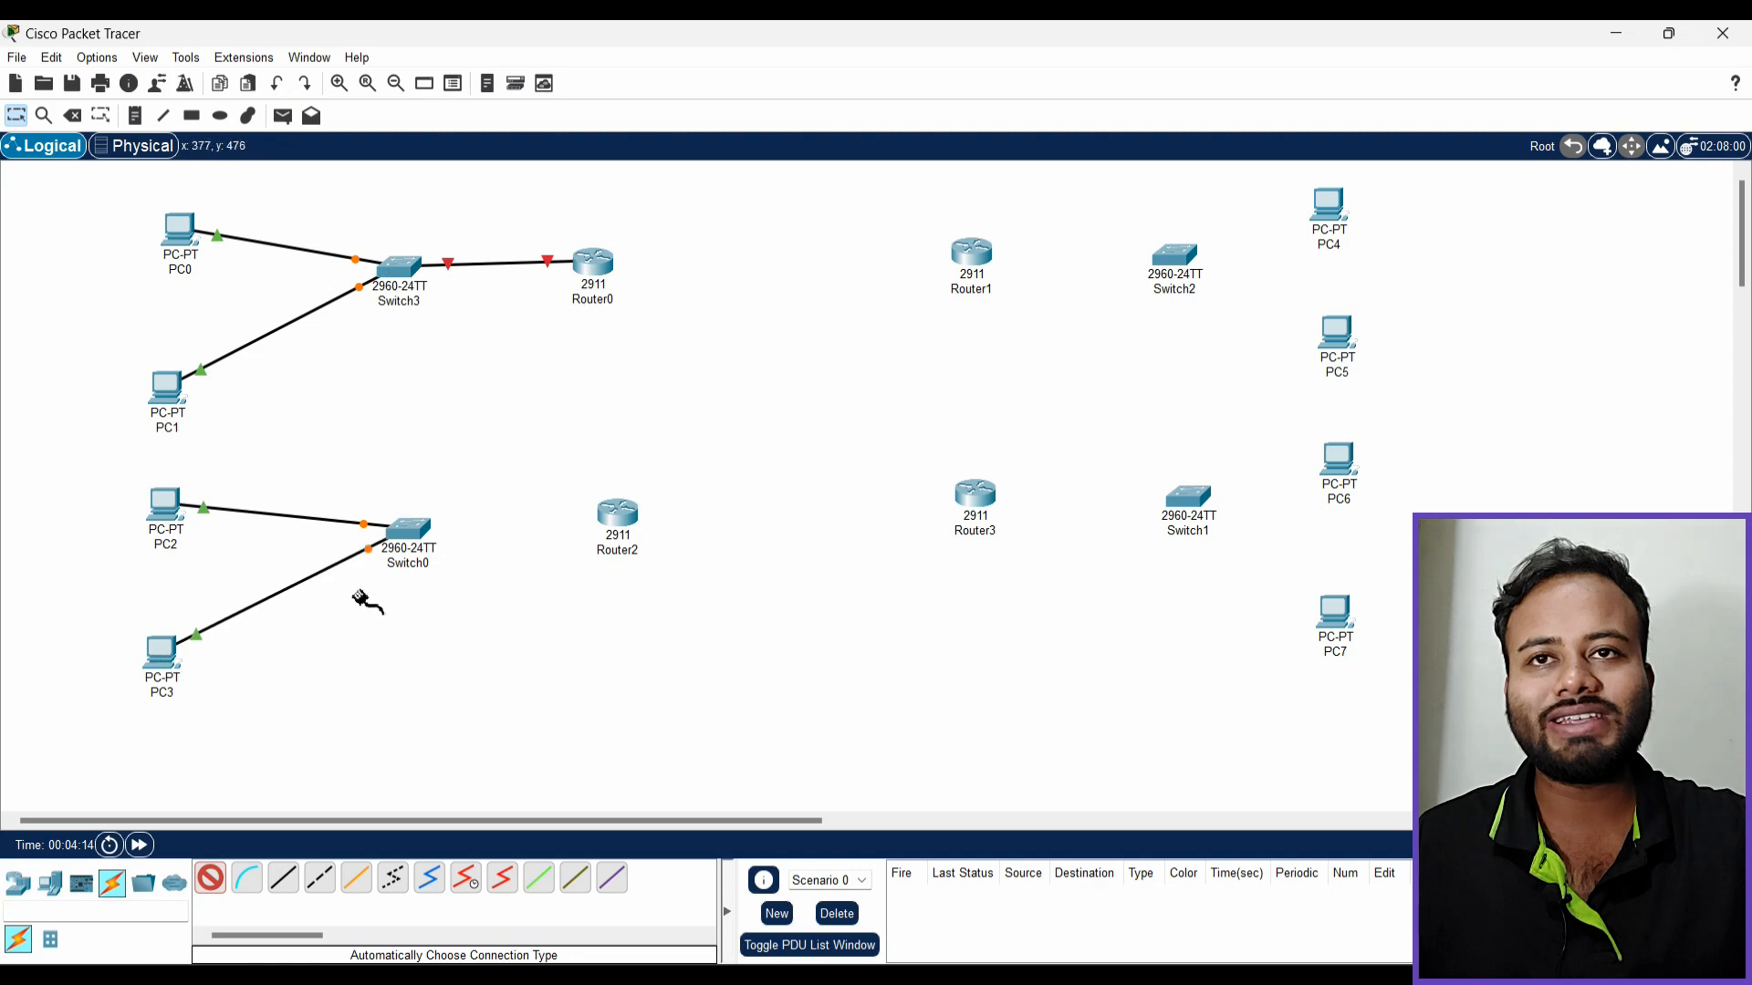
click(409, 529)
click(616, 513)
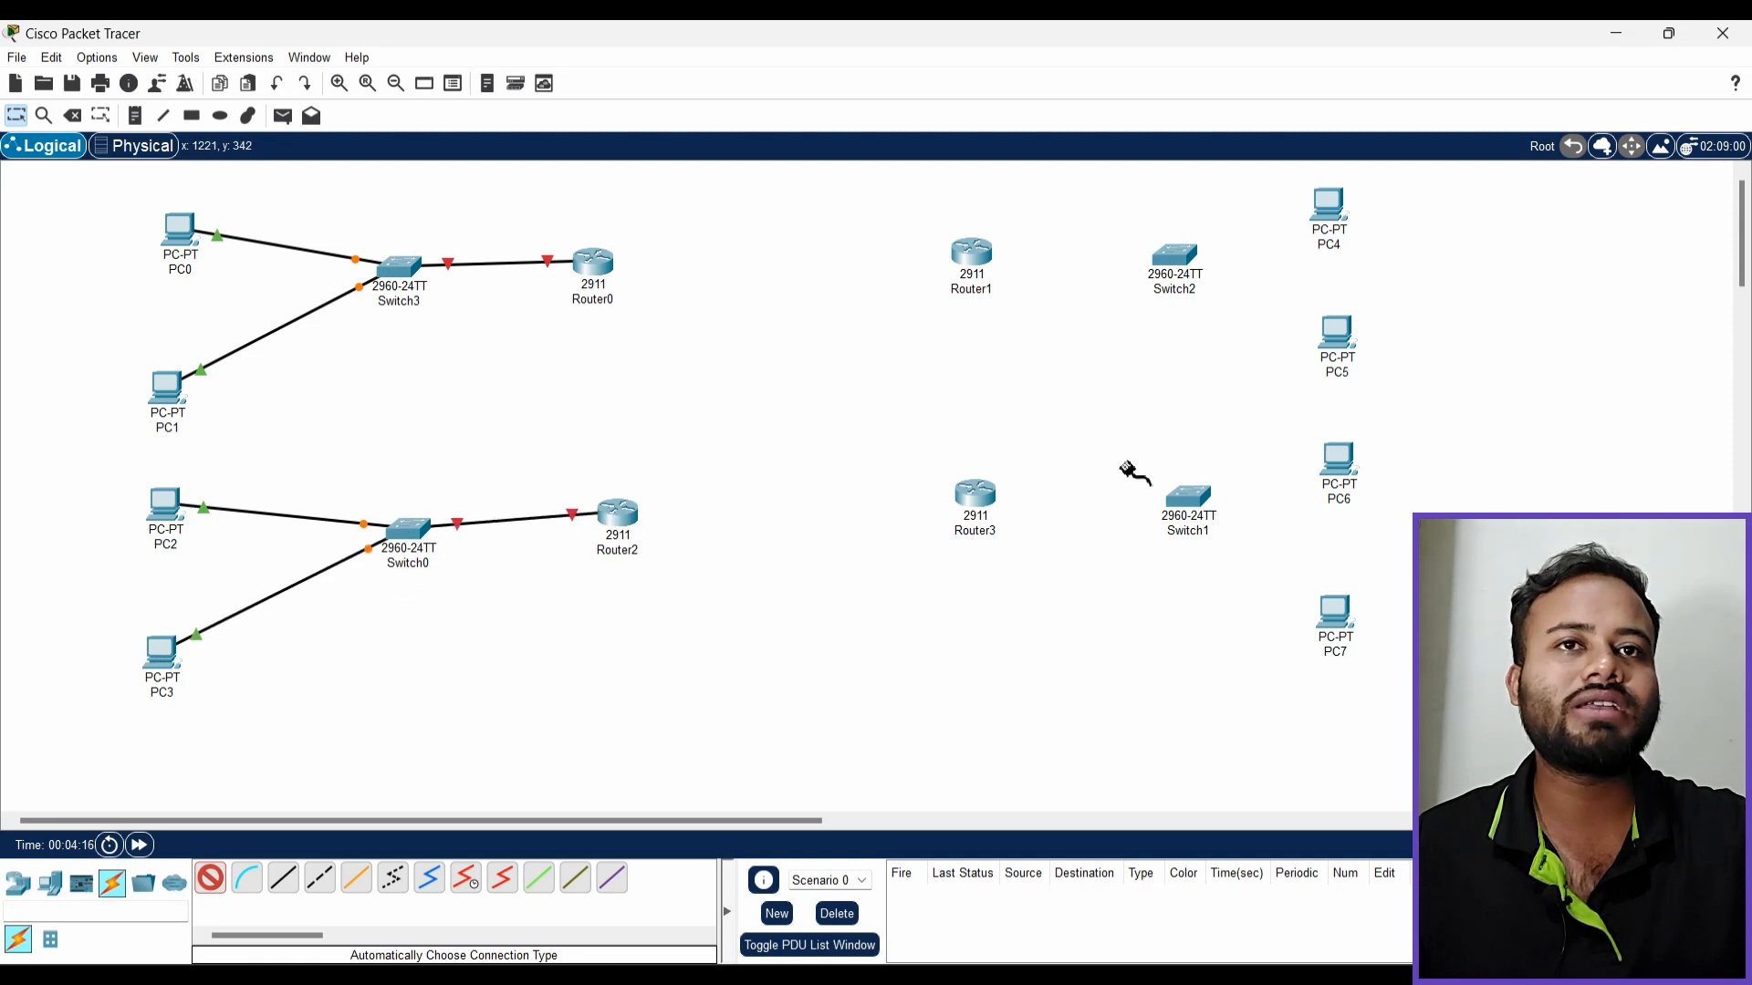
Connect PC4 and PC5 to Switch2, and Switch2 to Router1, with automatic connections
click(1330, 214)
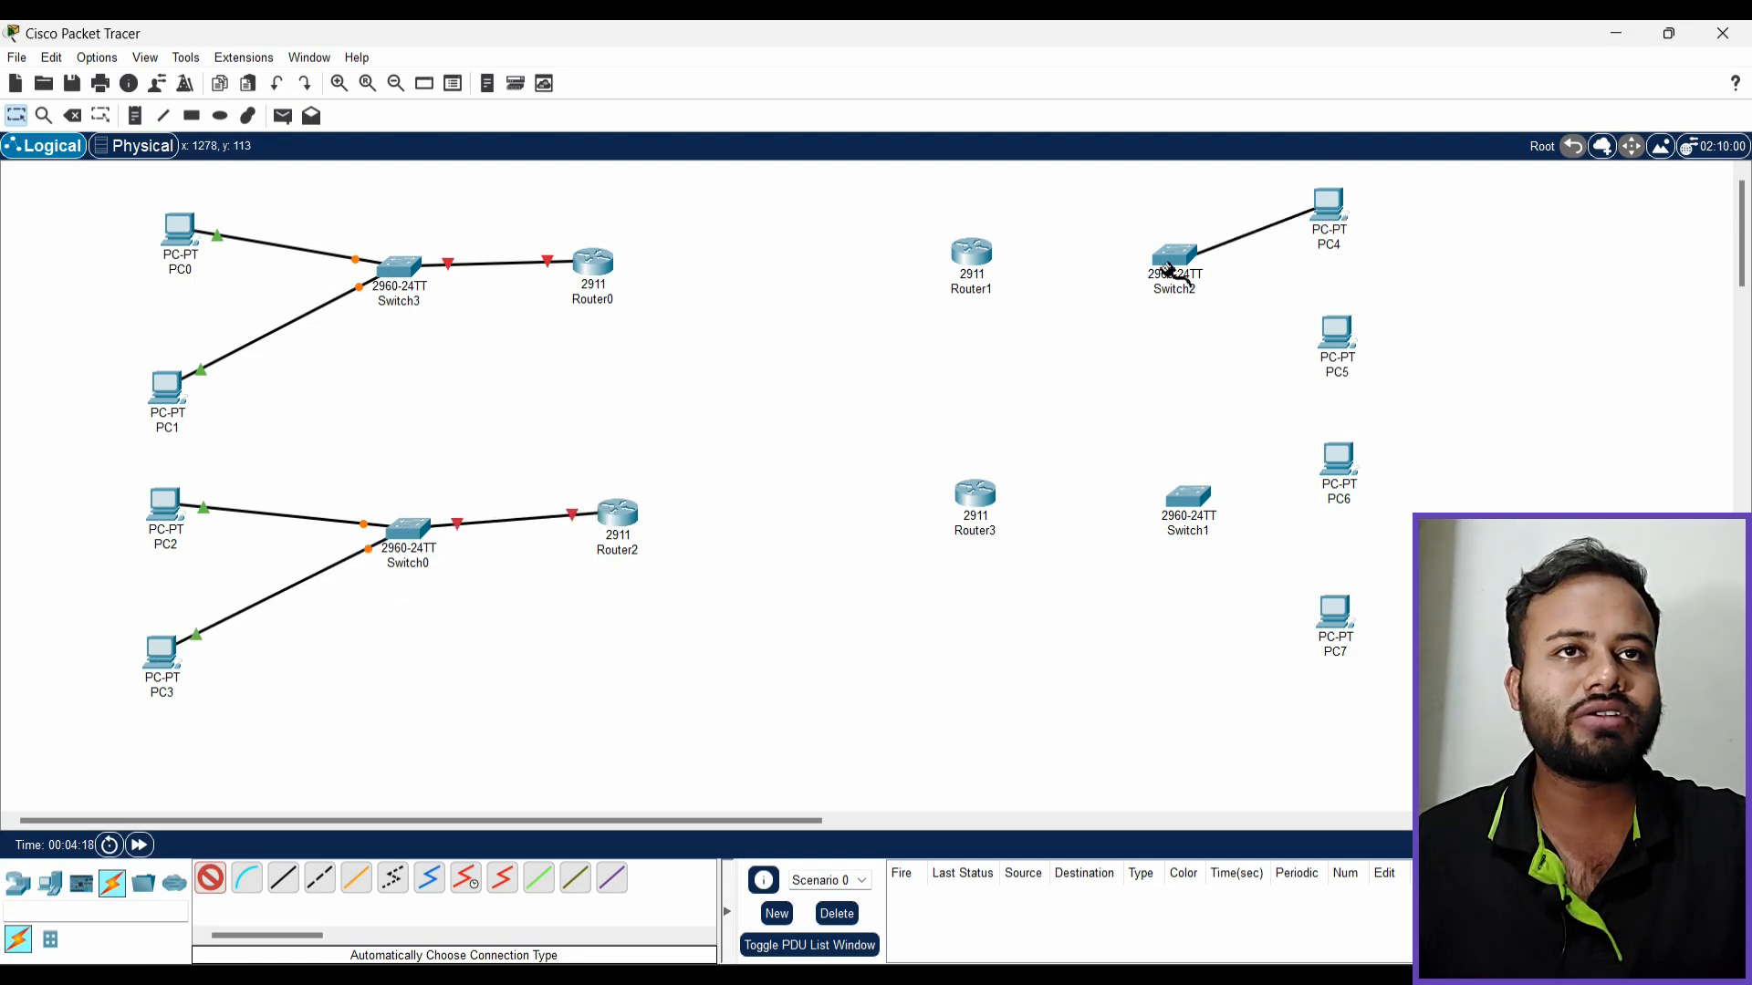
click(1175, 255)
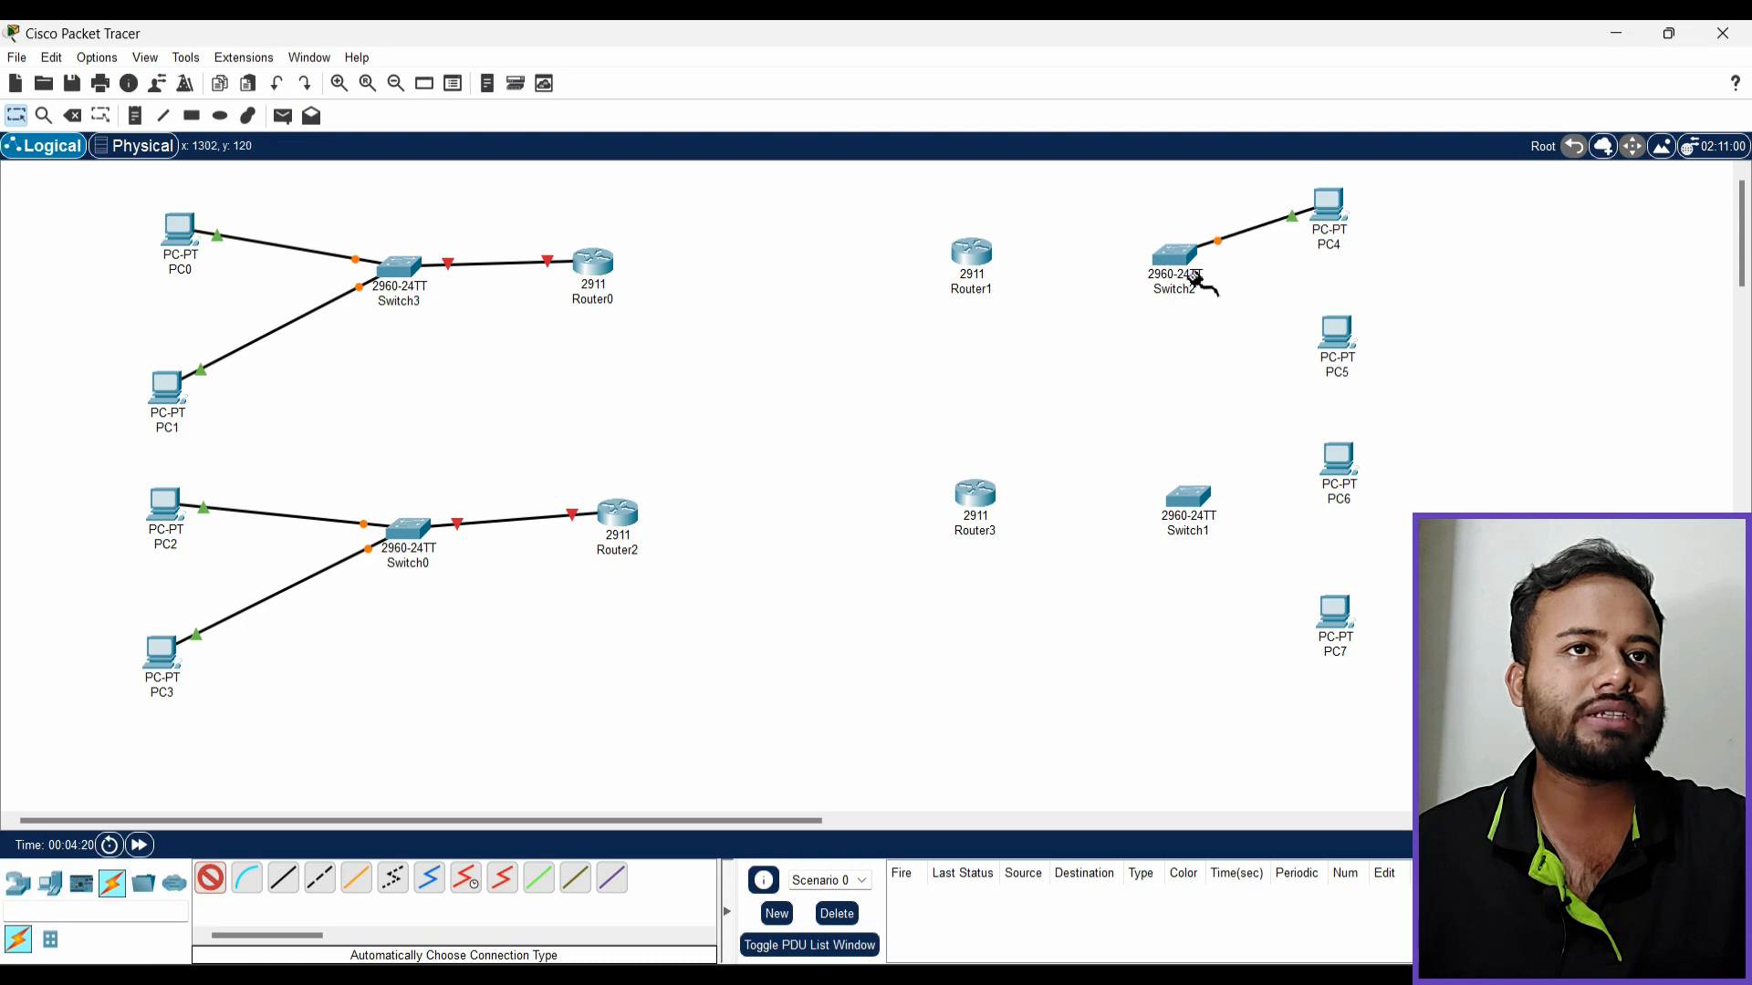
click(1177, 258)
click(1335, 334)
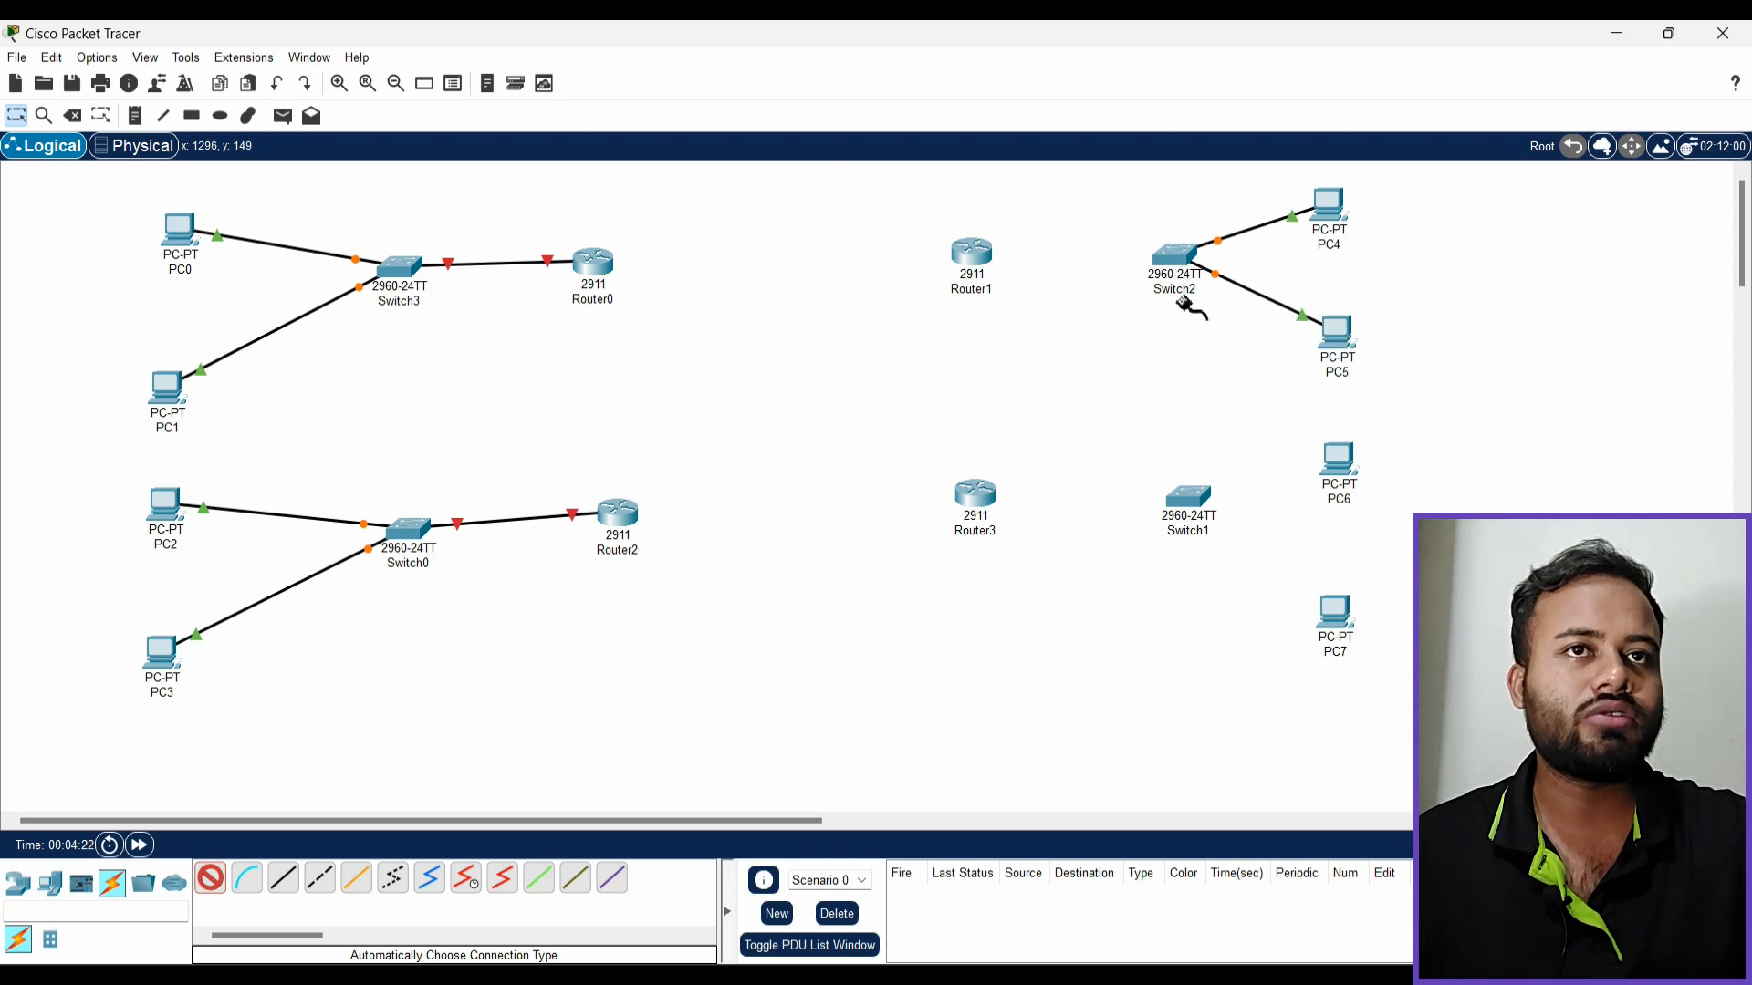
click(1175, 258)
click(981, 265)
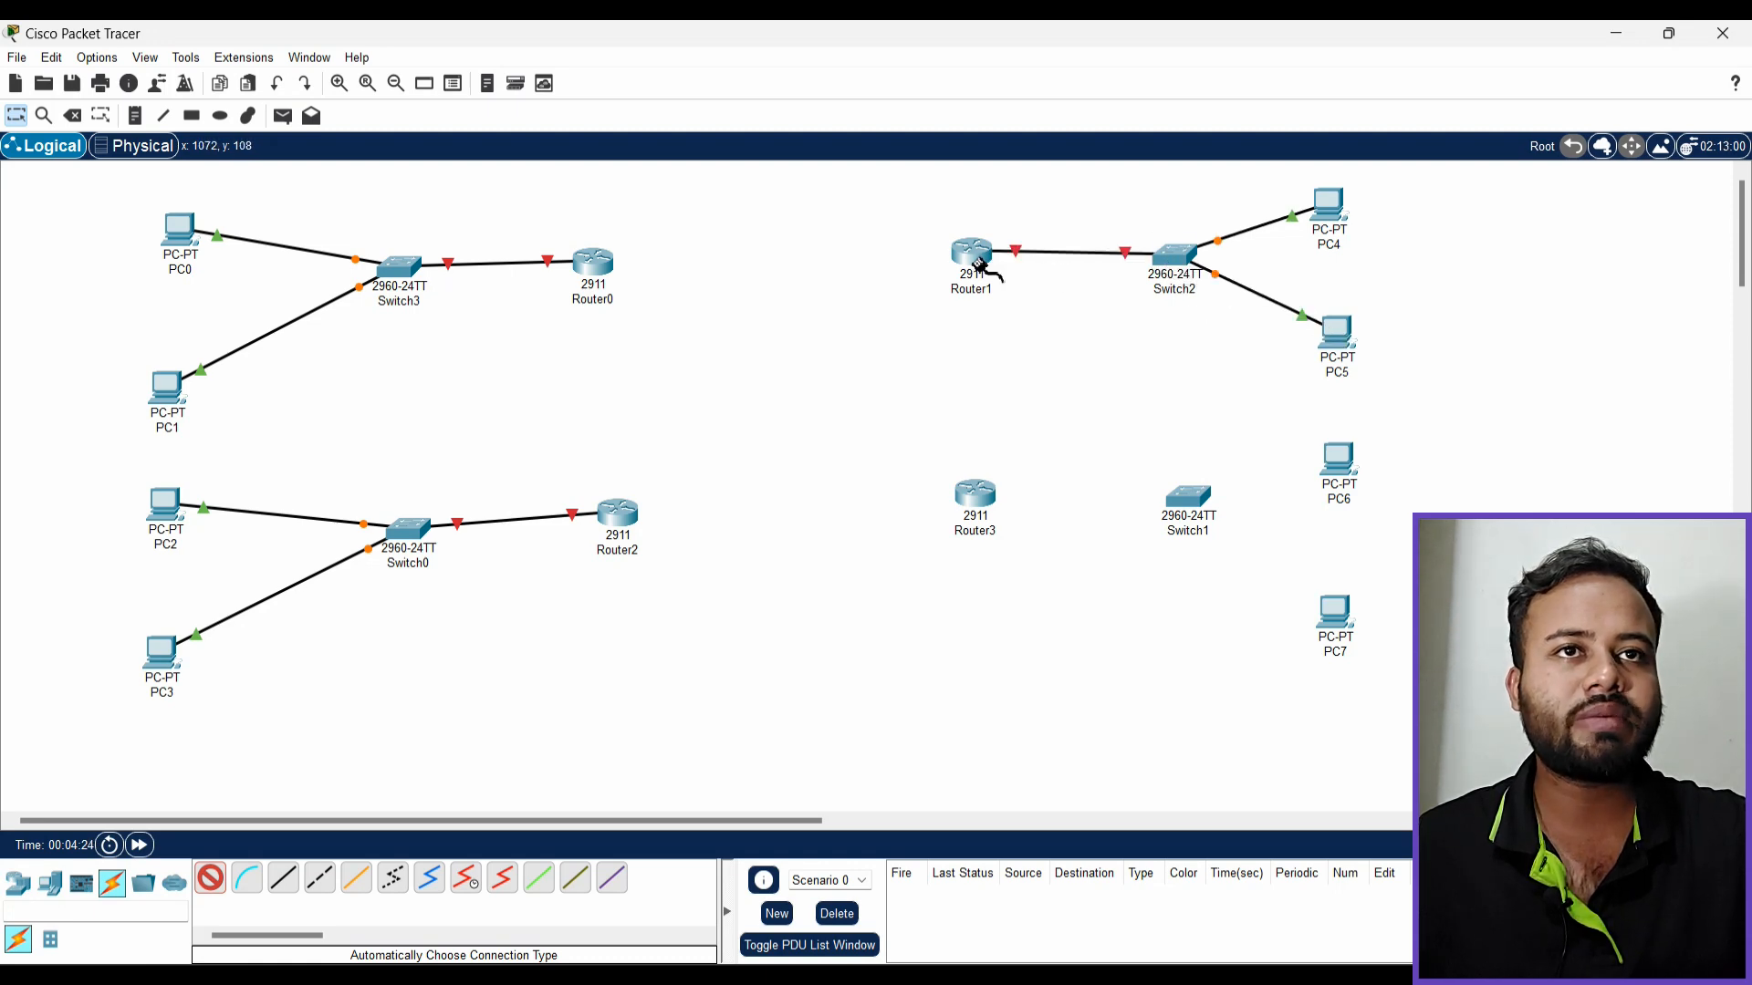
Connect PC6 and PC7 to Switch1, and Switch1 to Router3, with automatic connections
click(1343, 453)
click(1177, 500)
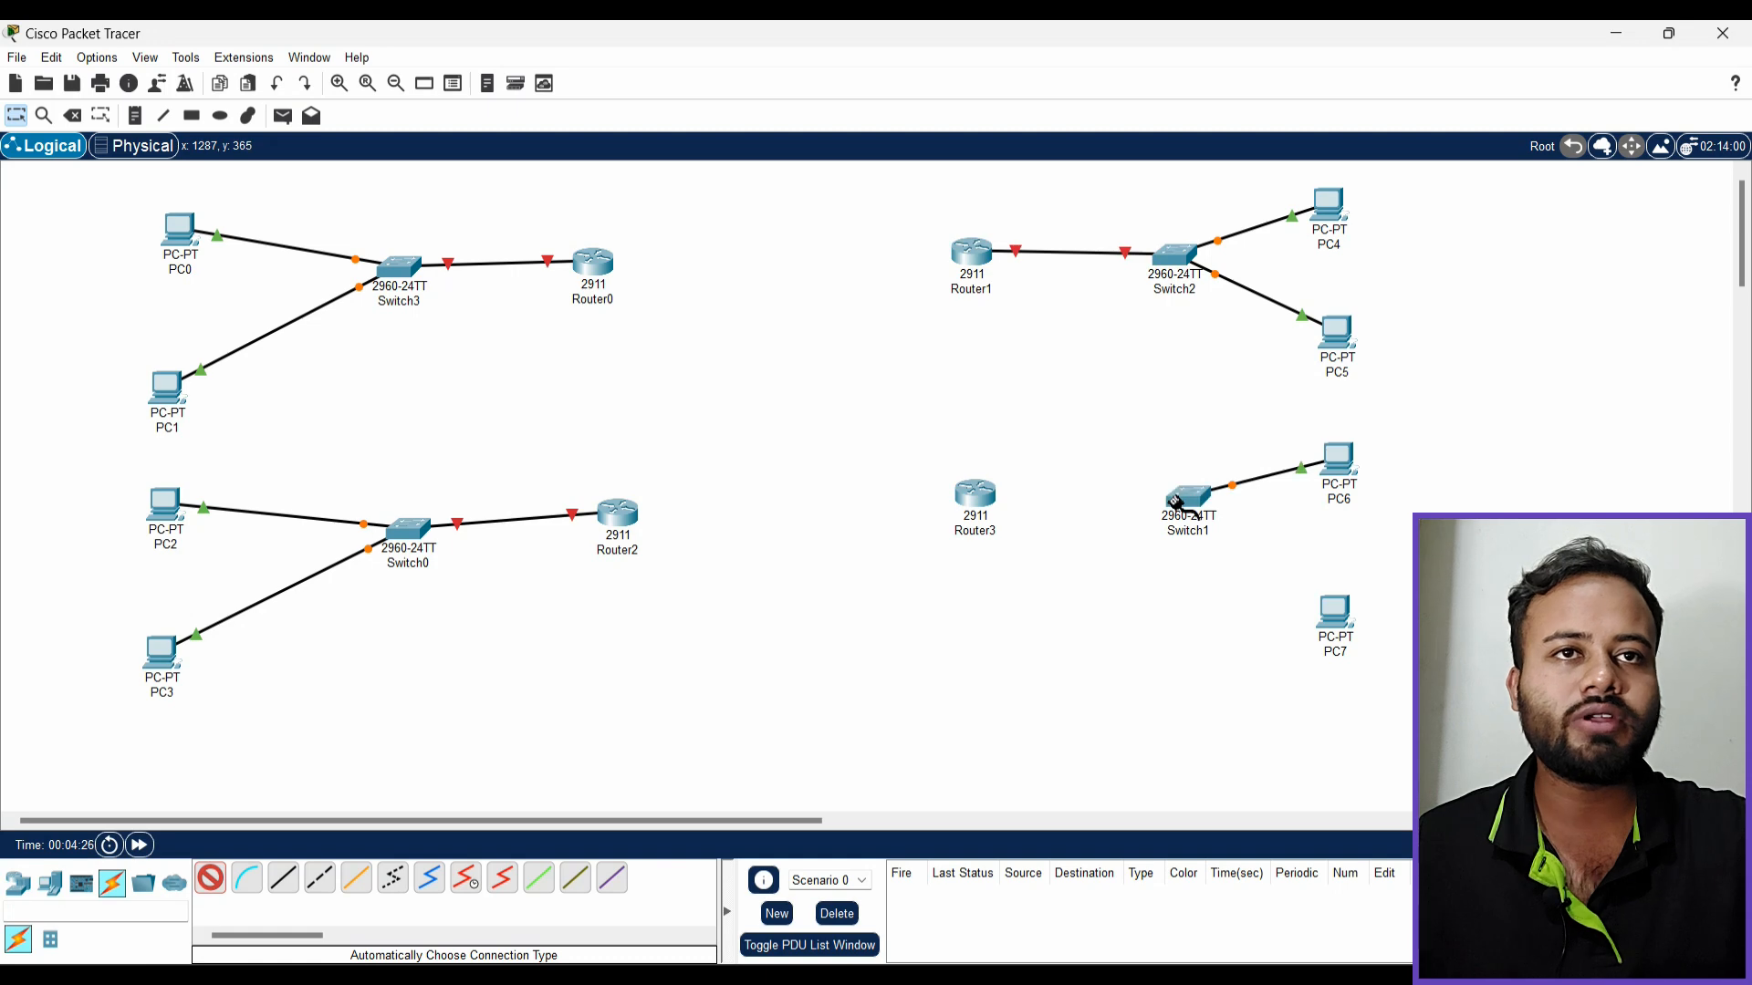
click(1177, 500)
click(1333, 612)
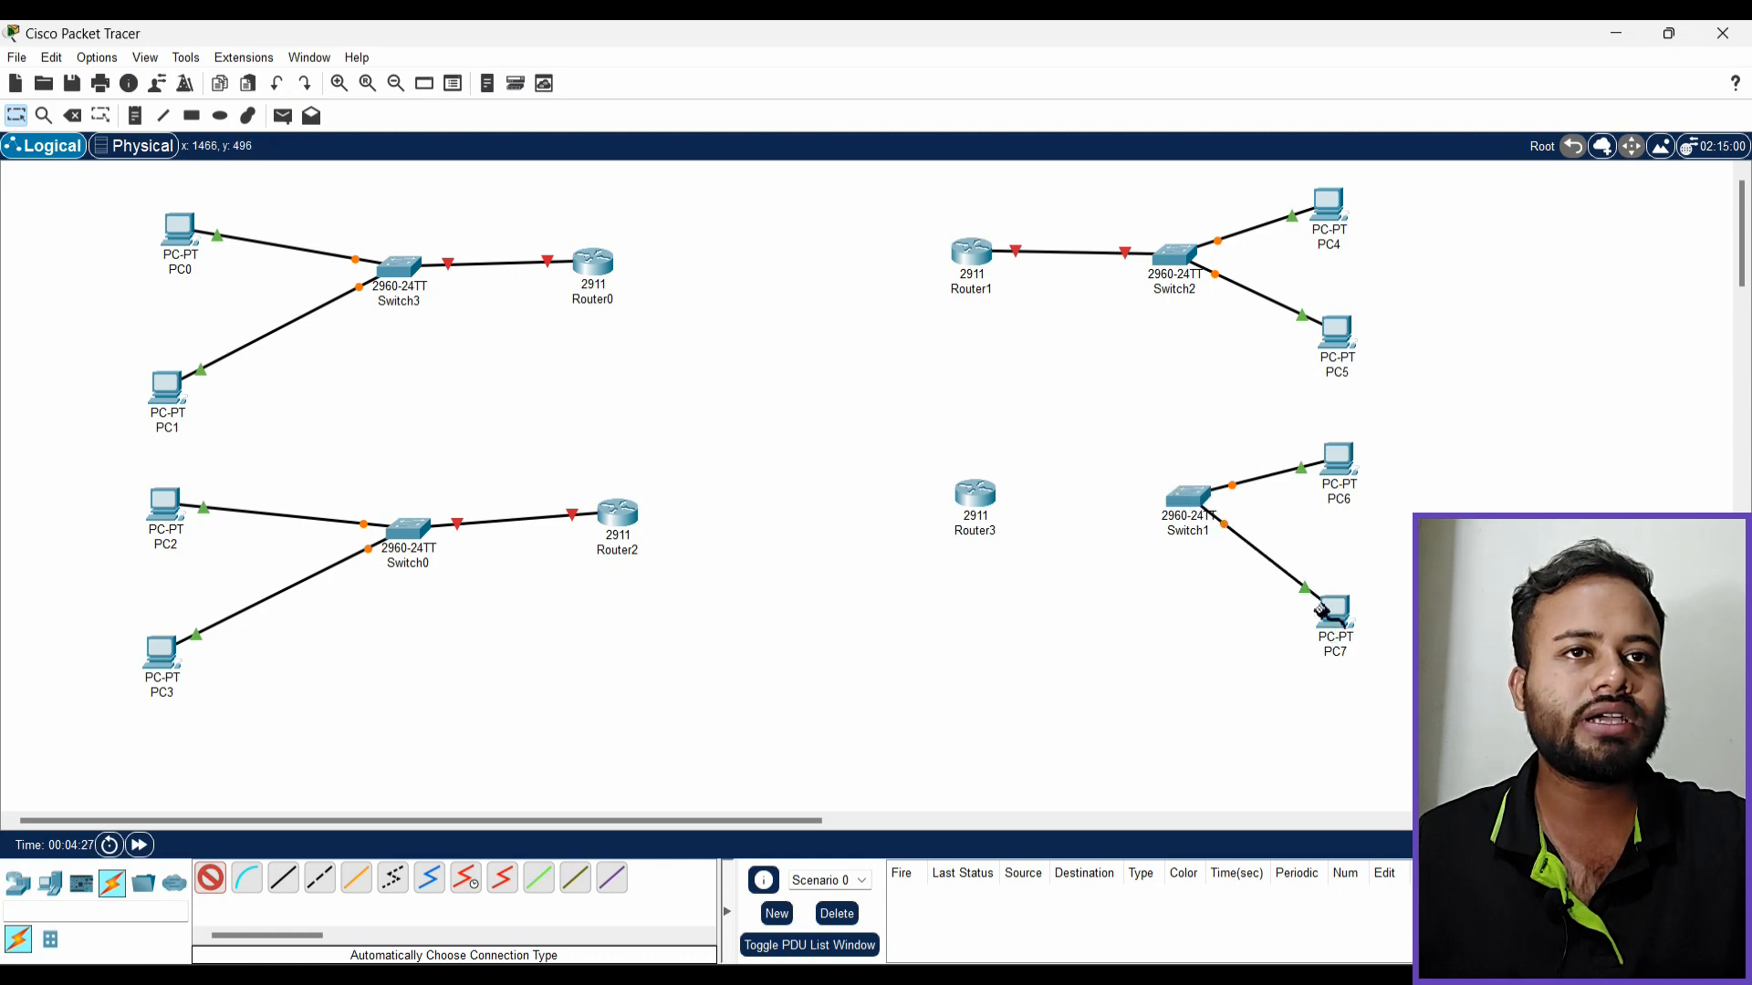
click(1185, 505)
click(974, 494)
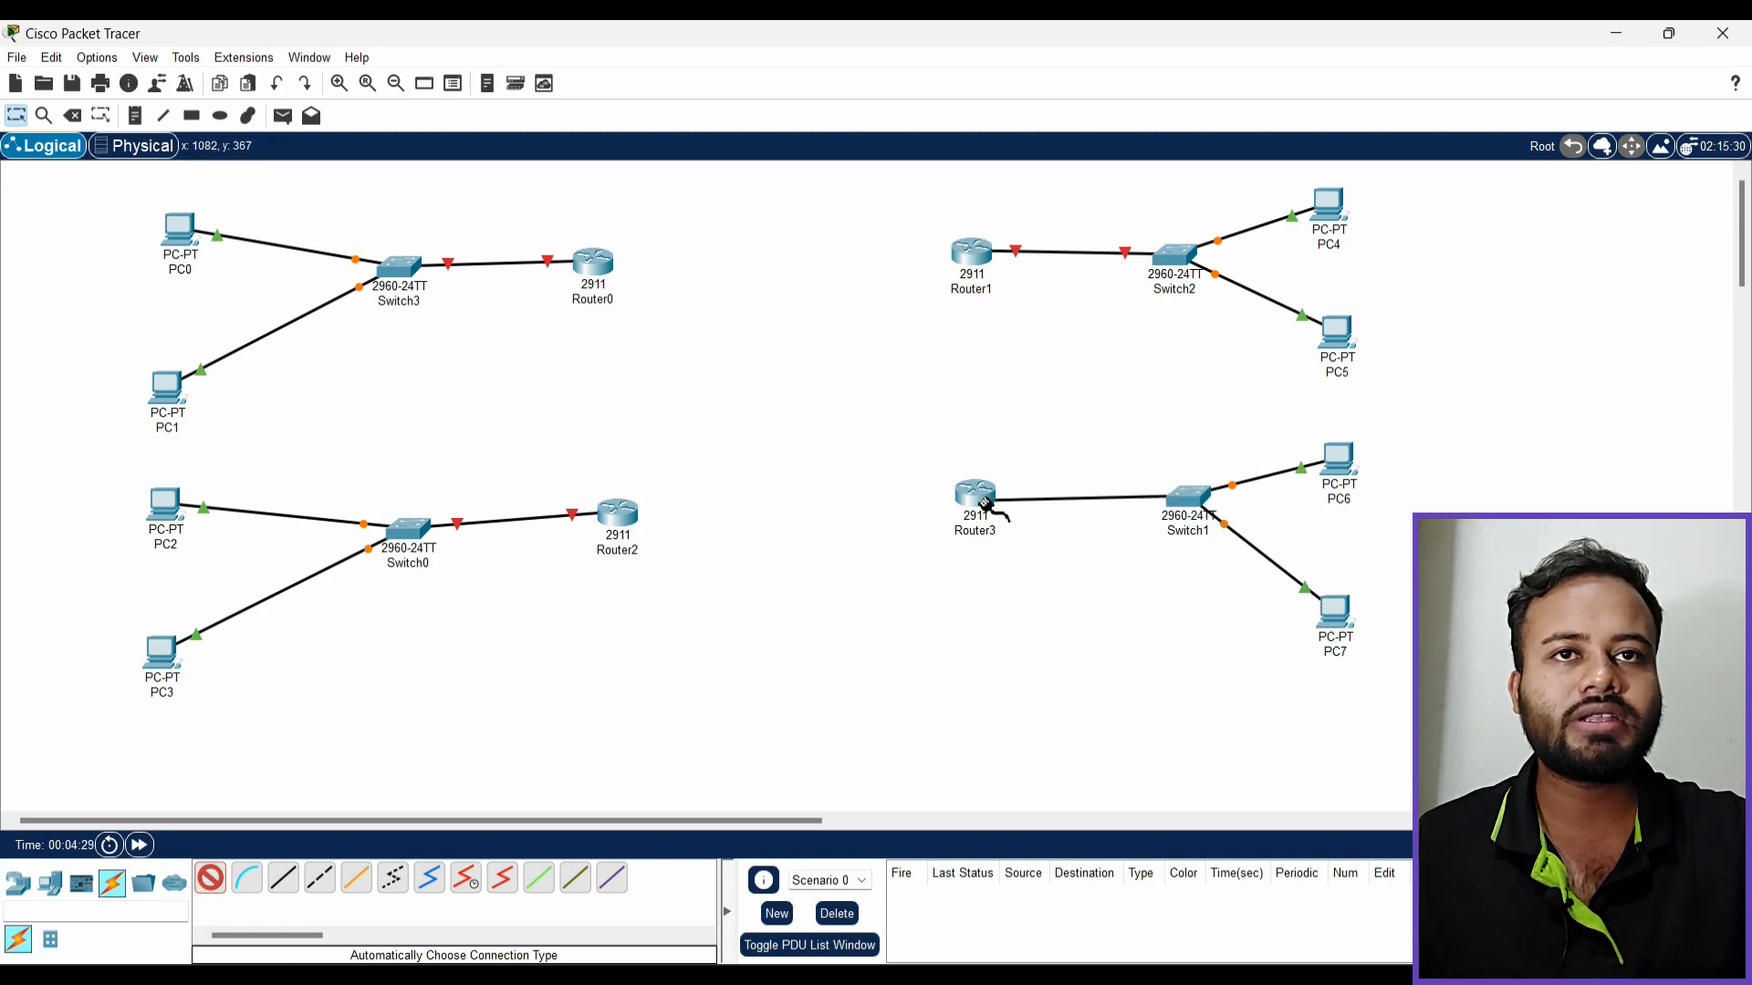
Link the four routers in a ring with automatic connections: Router0 to Router1, Router1 to Router3, Router3 to Router2, and Router2 to Router0
click(593, 266)
click(971, 253)
click(970, 255)
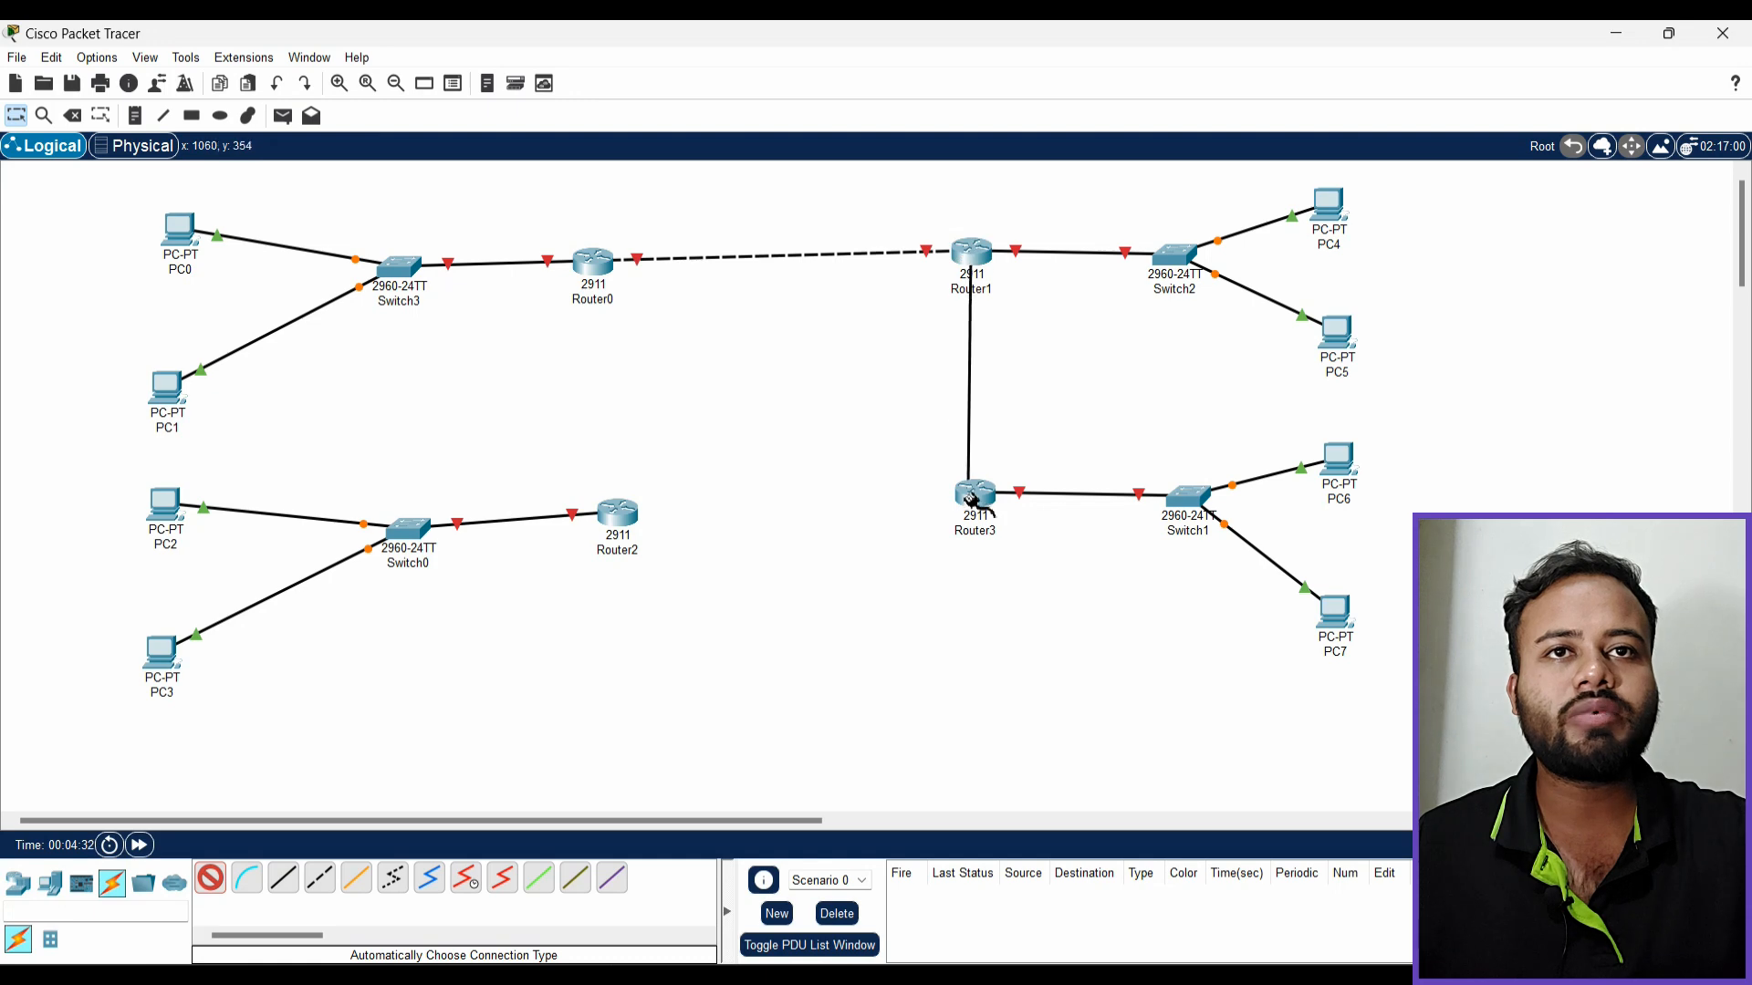
click(971, 495)
click(974, 497)
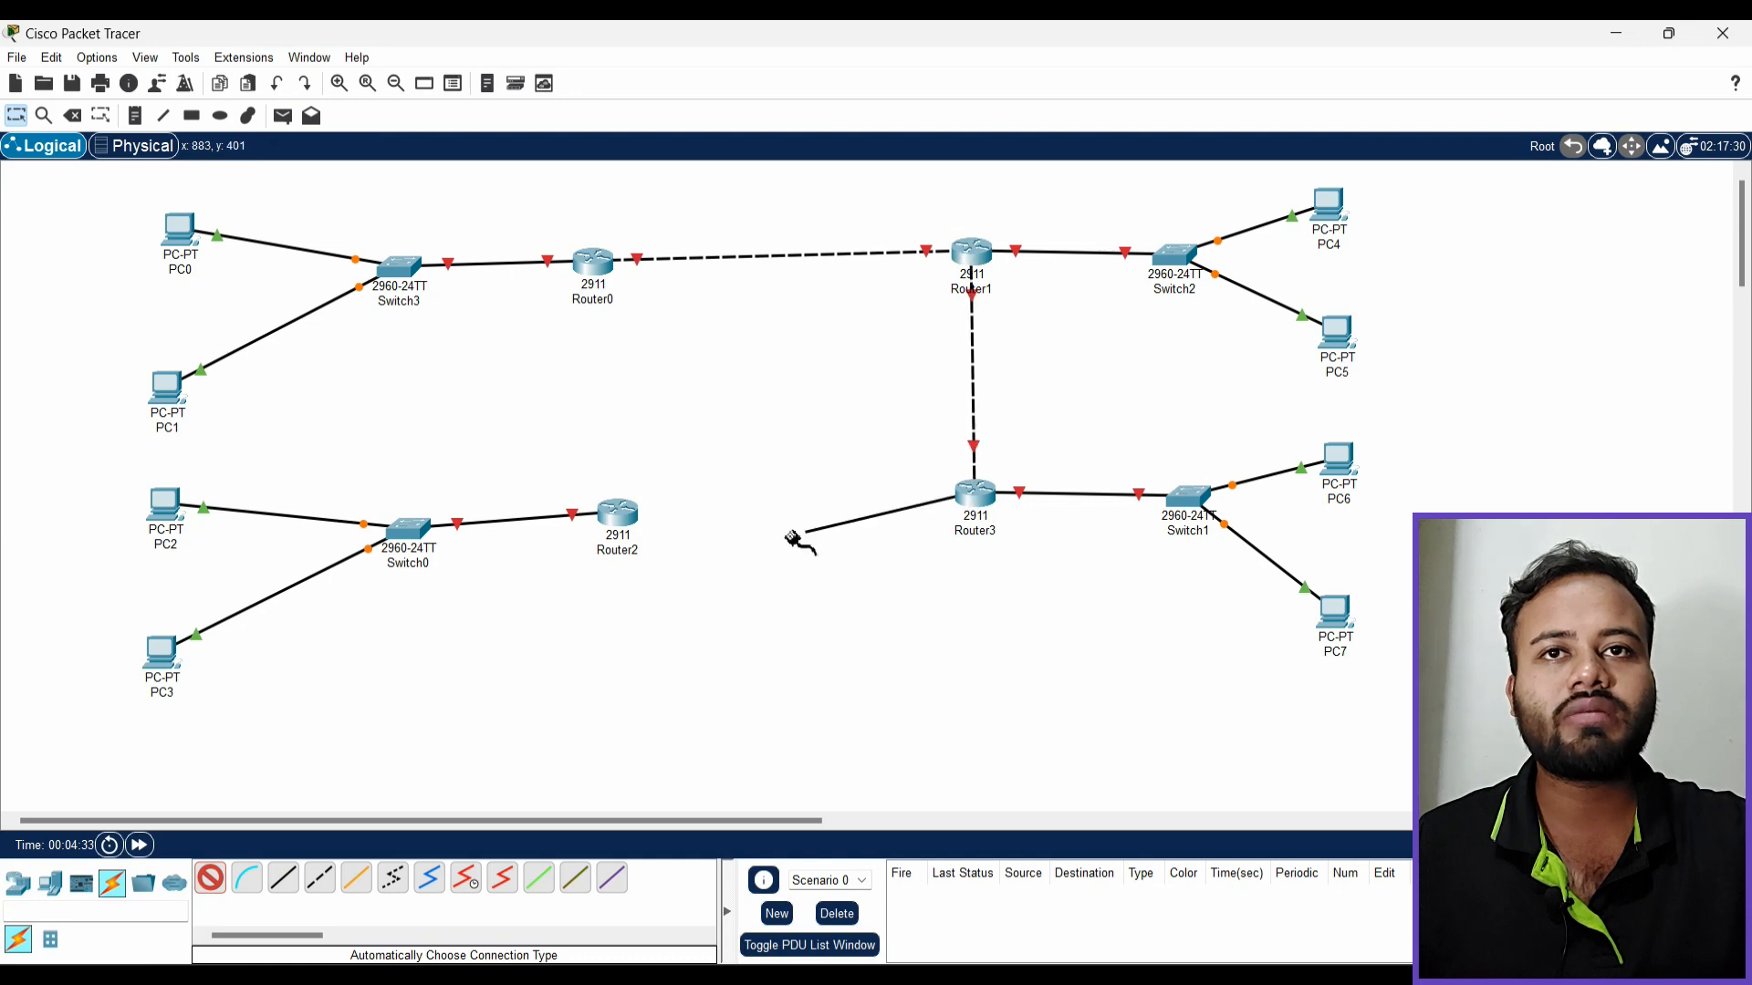
click(628, 517)
click(618, 512)
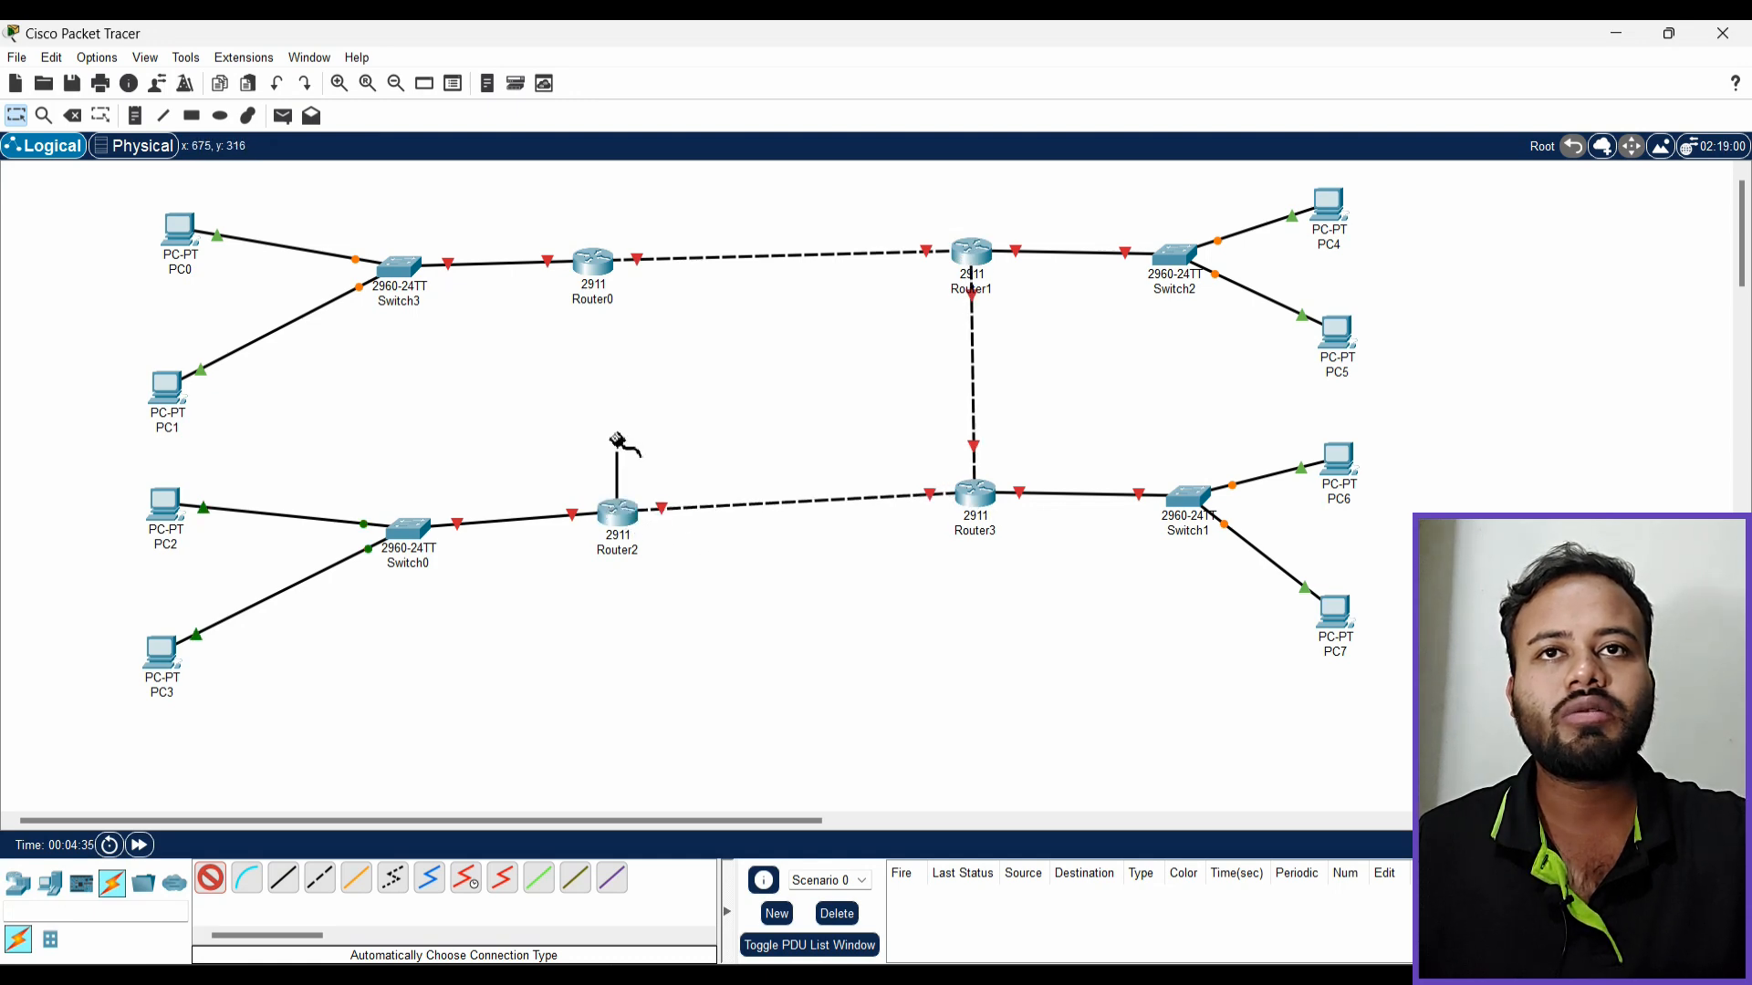
click(598, 269)
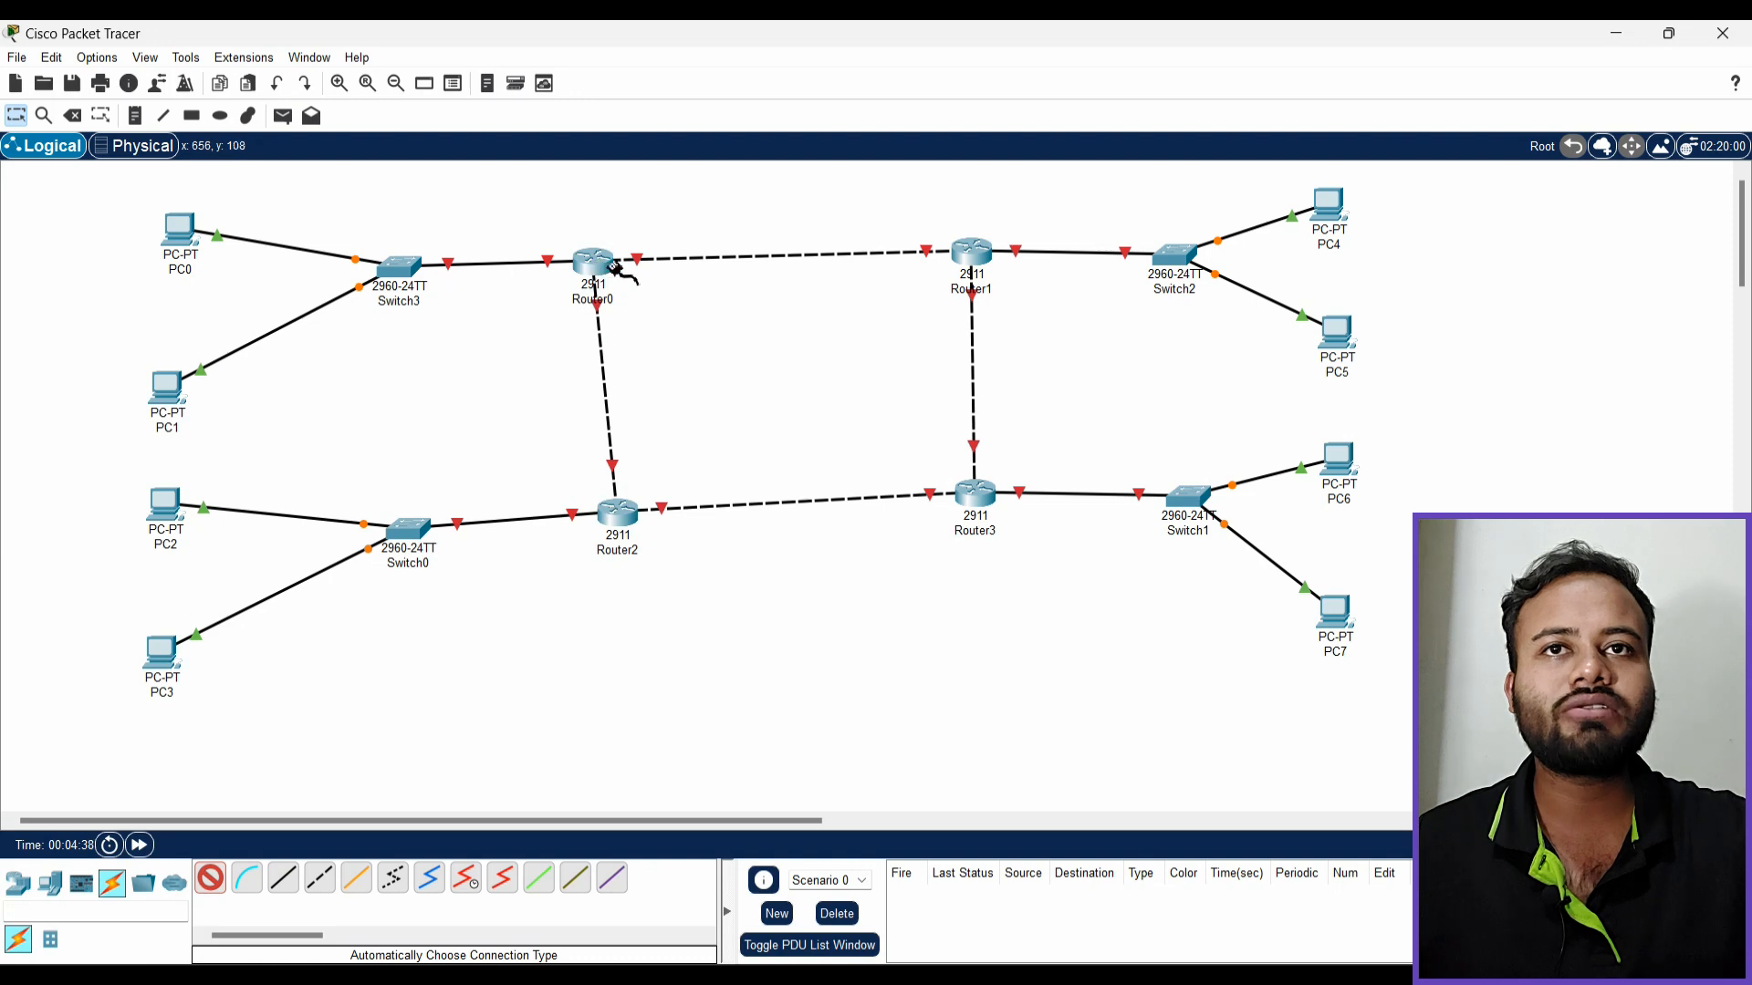
Try to connect Router0 diagonally to Router3 with the automatic connection type
click(616, 268)
click(977, 497)
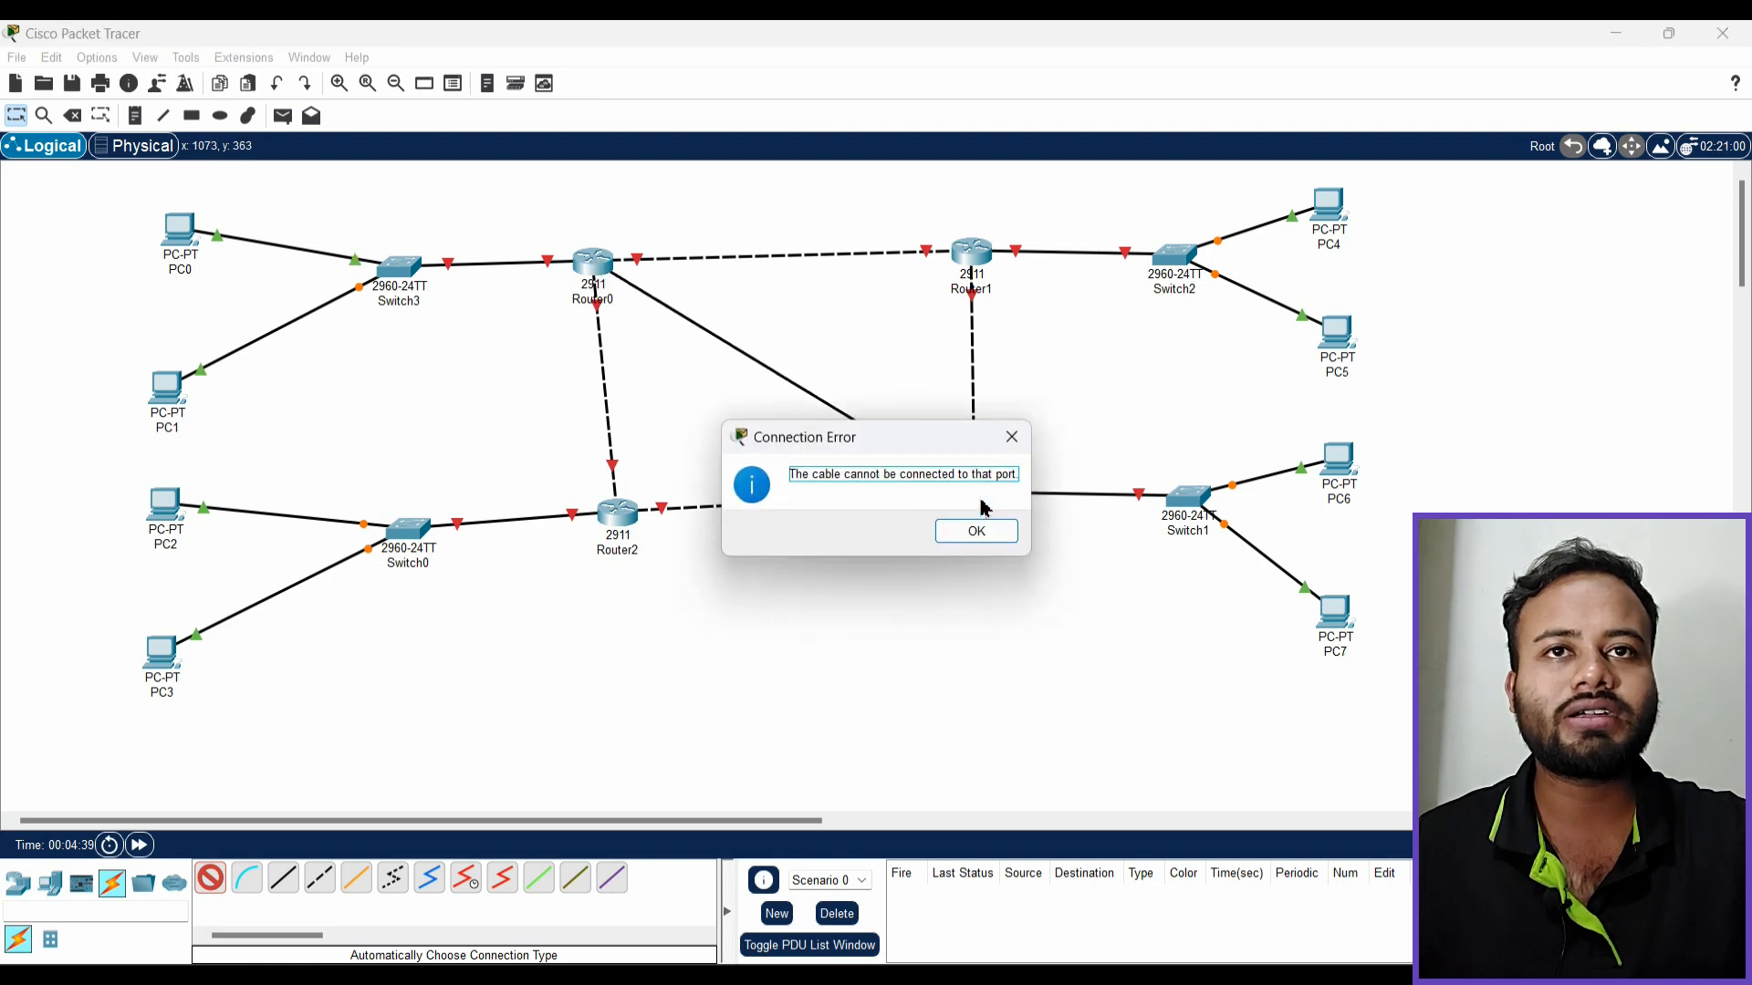
click(974, 531)
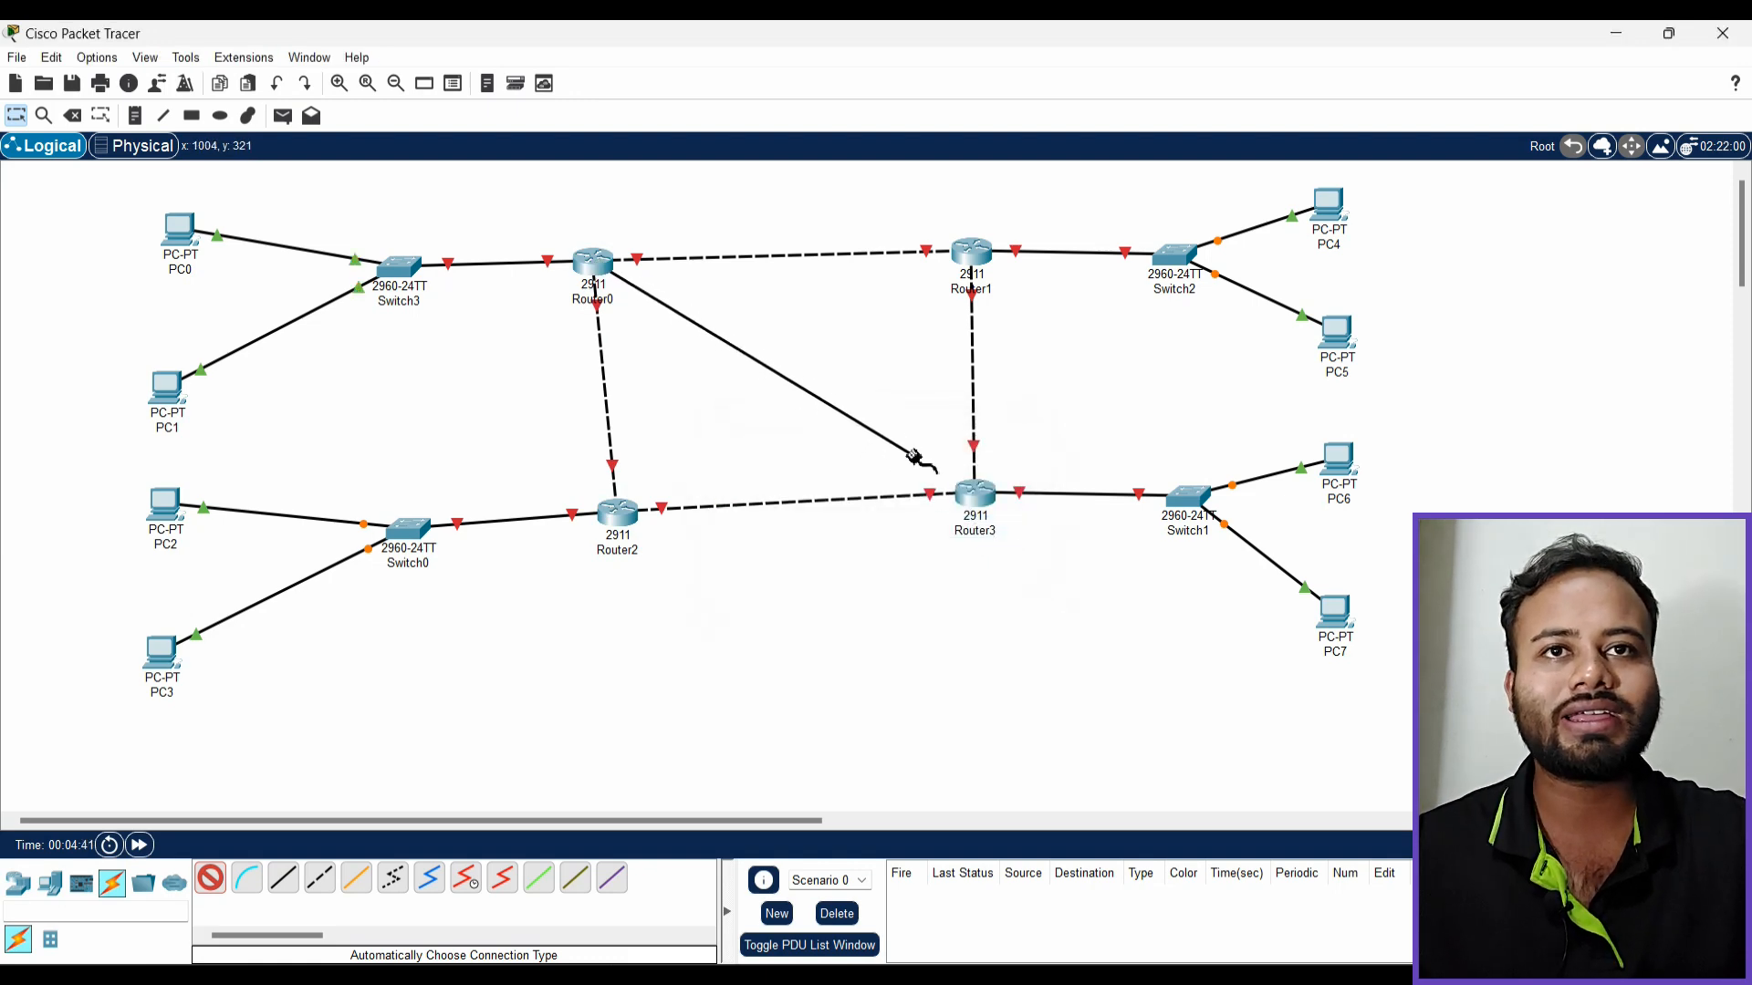
click(589, 263)
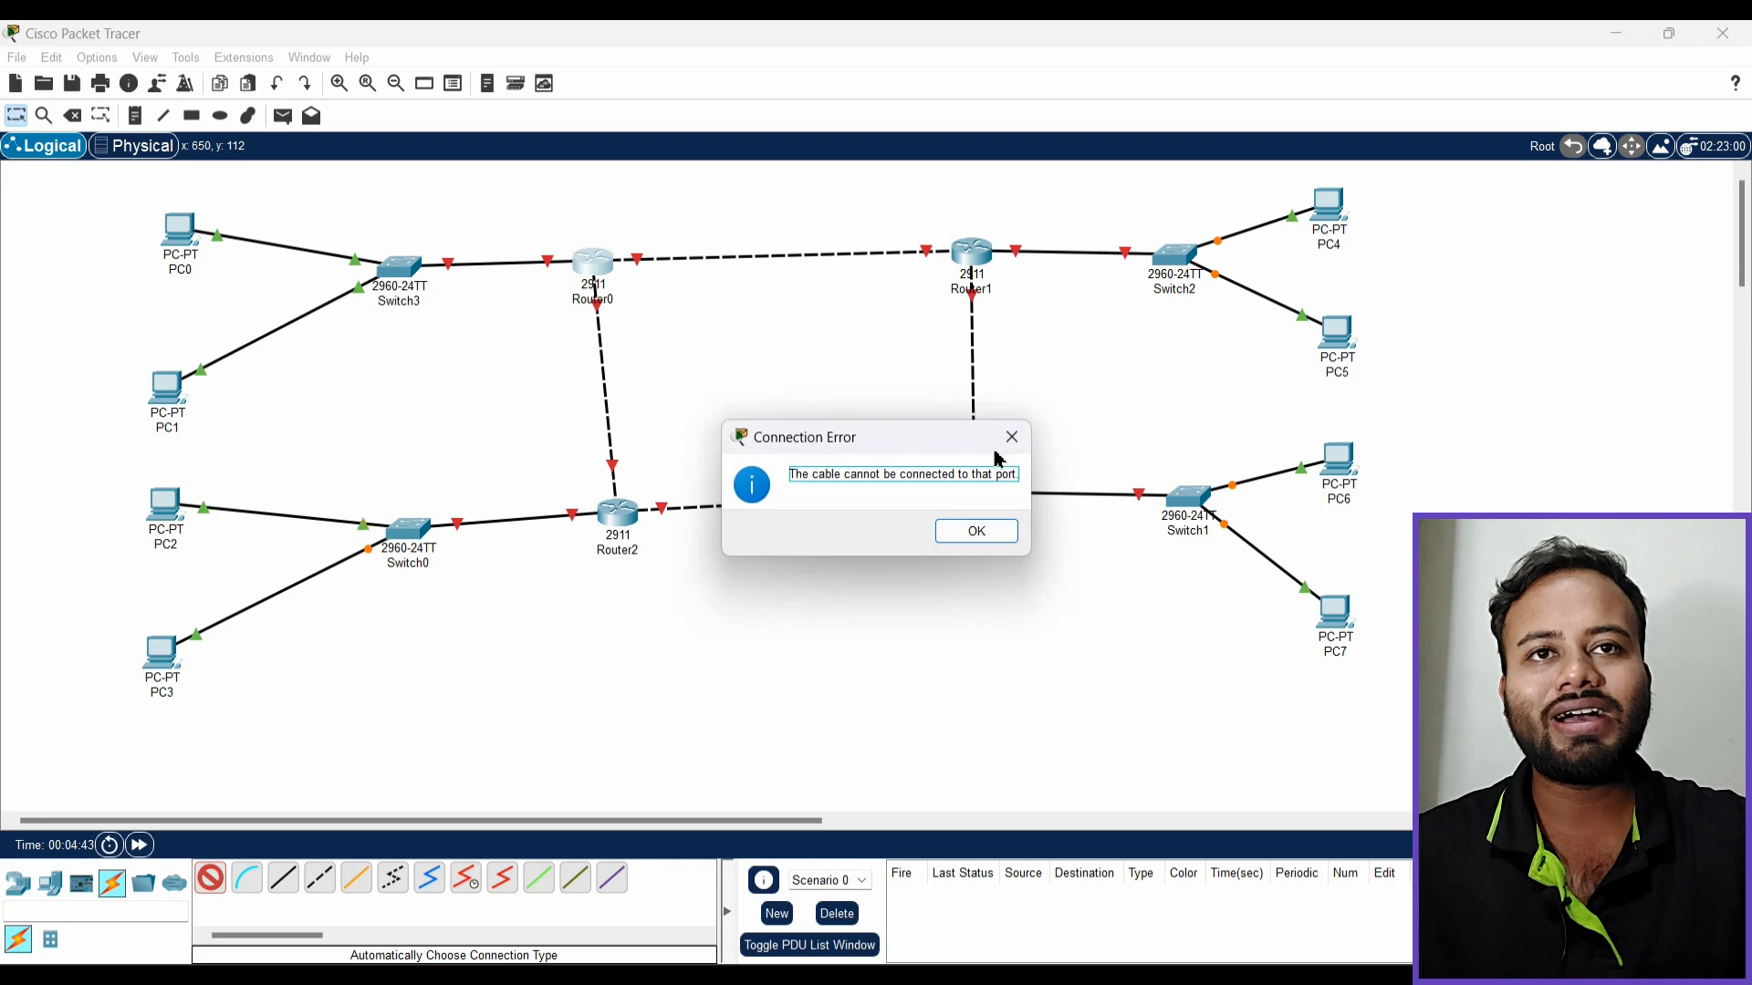
key(Return)
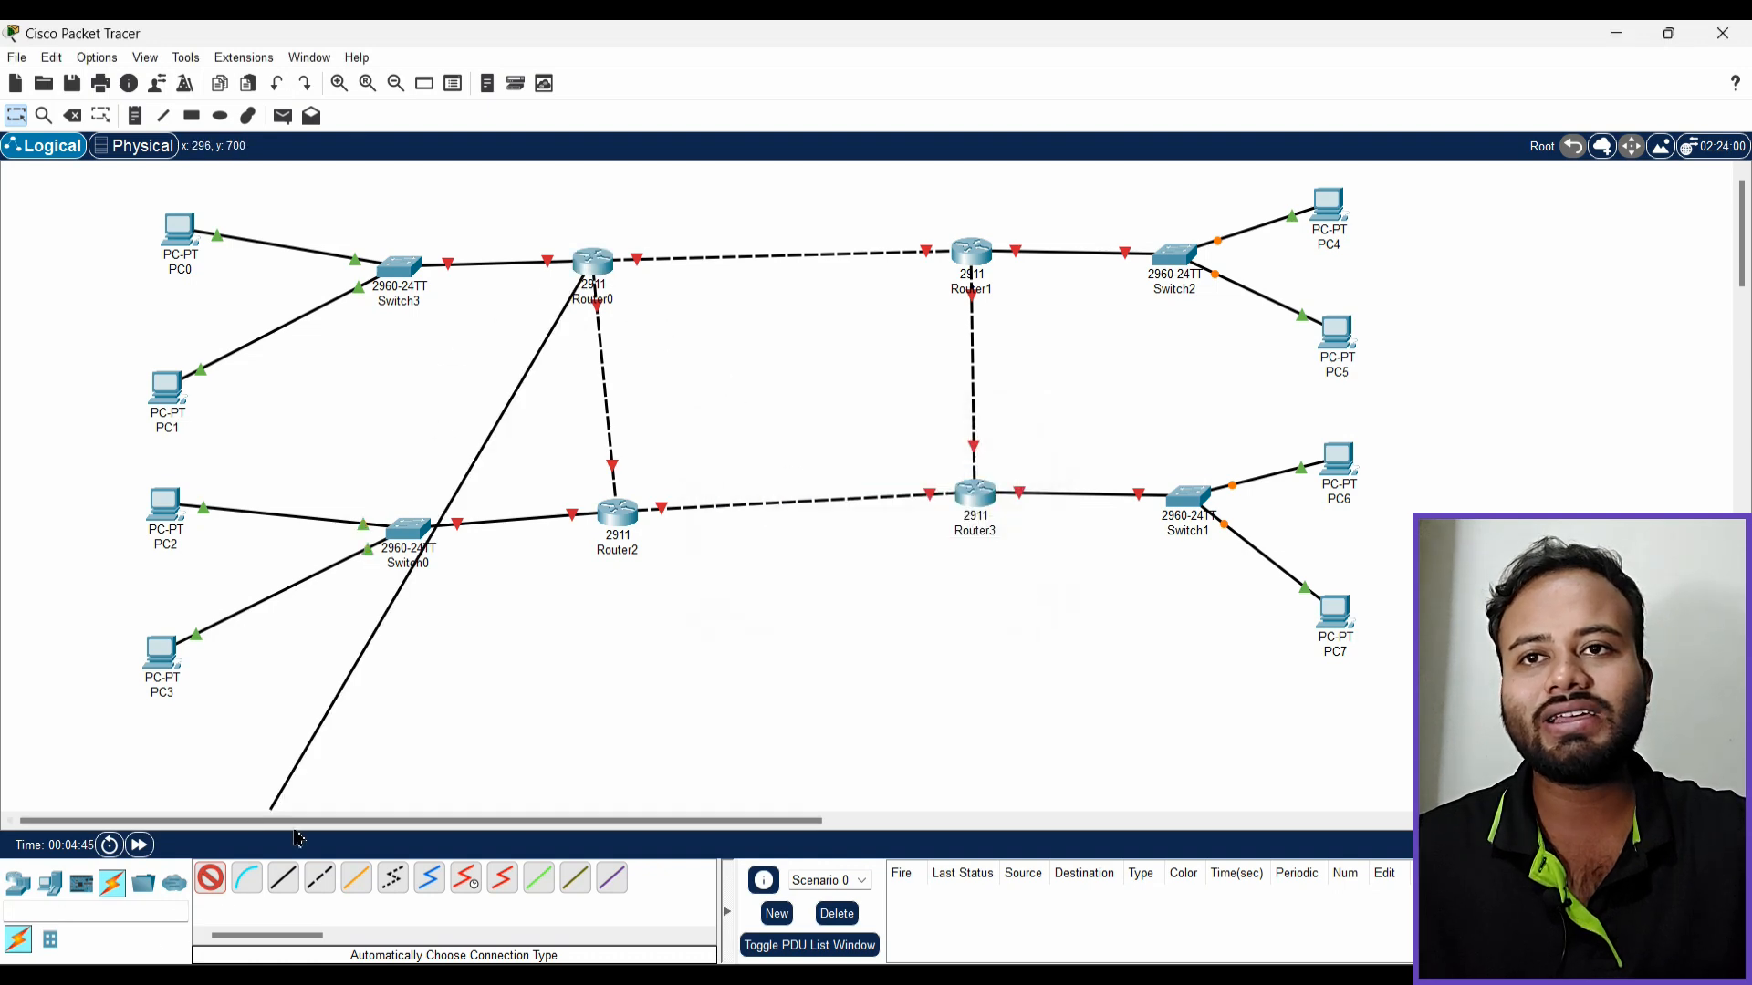
click(209, 878)
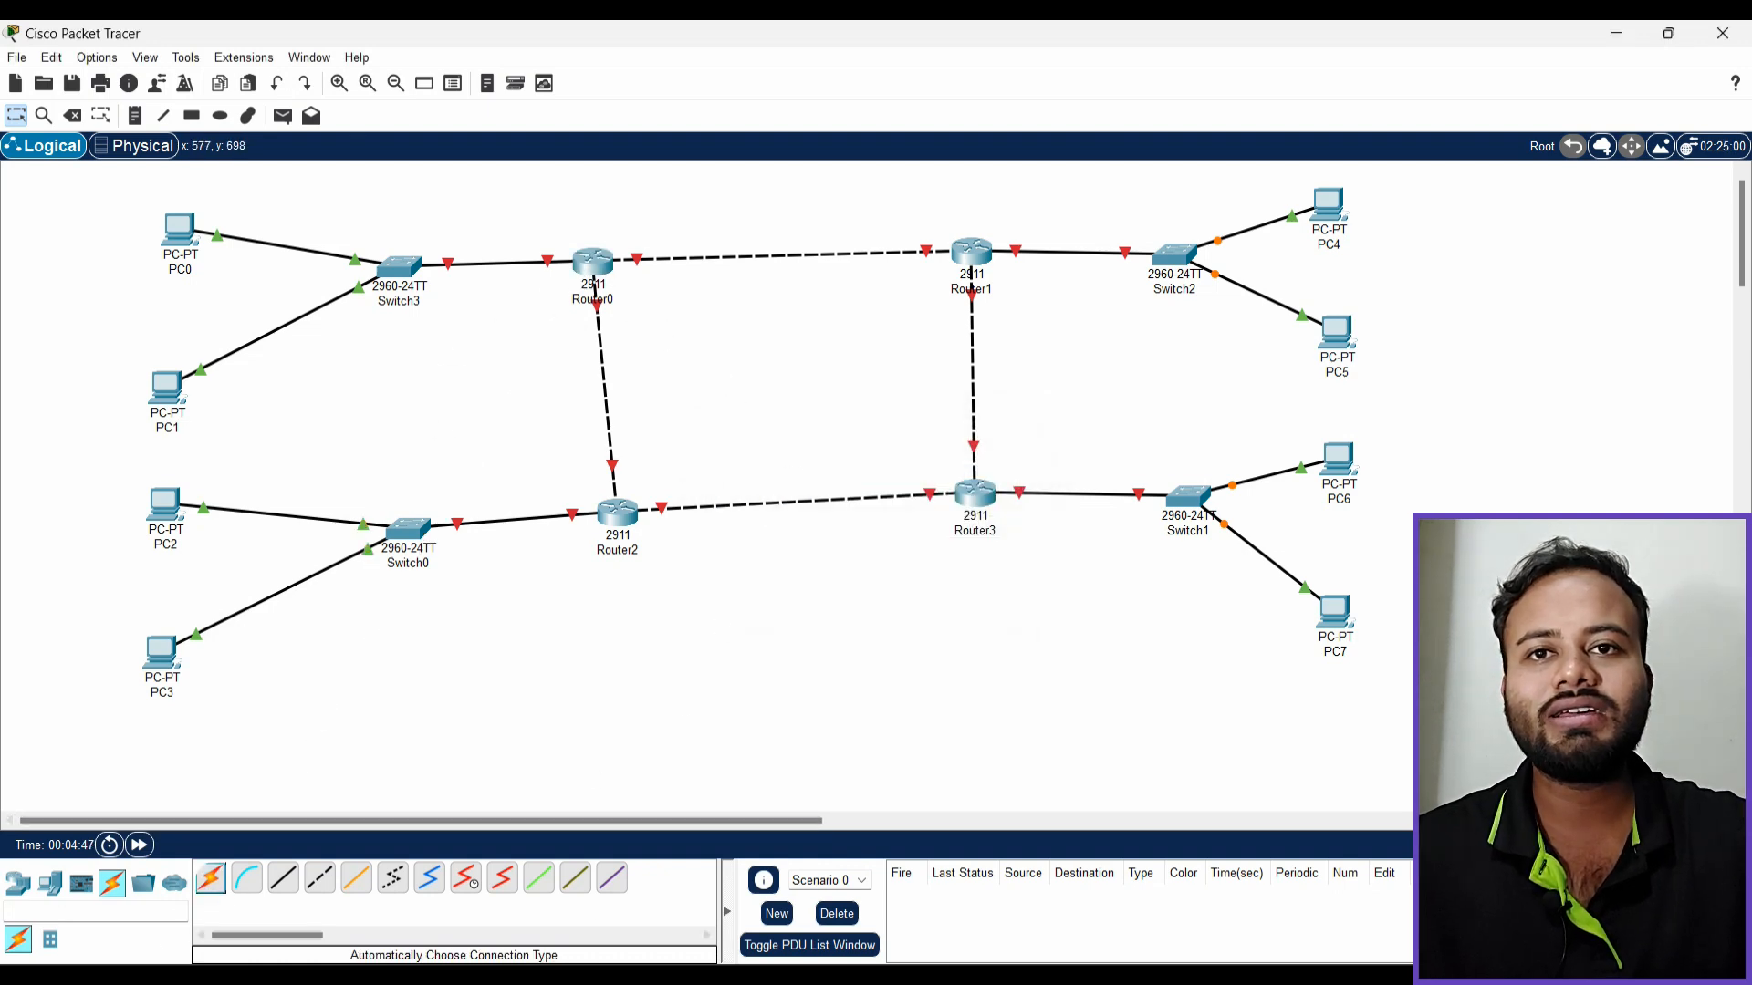
Check the topology diagram in the lab PDF, return to Cisco Packet Tracer, and shift Router0 slightly right so it lines up above Router2
key(alt+Tab)
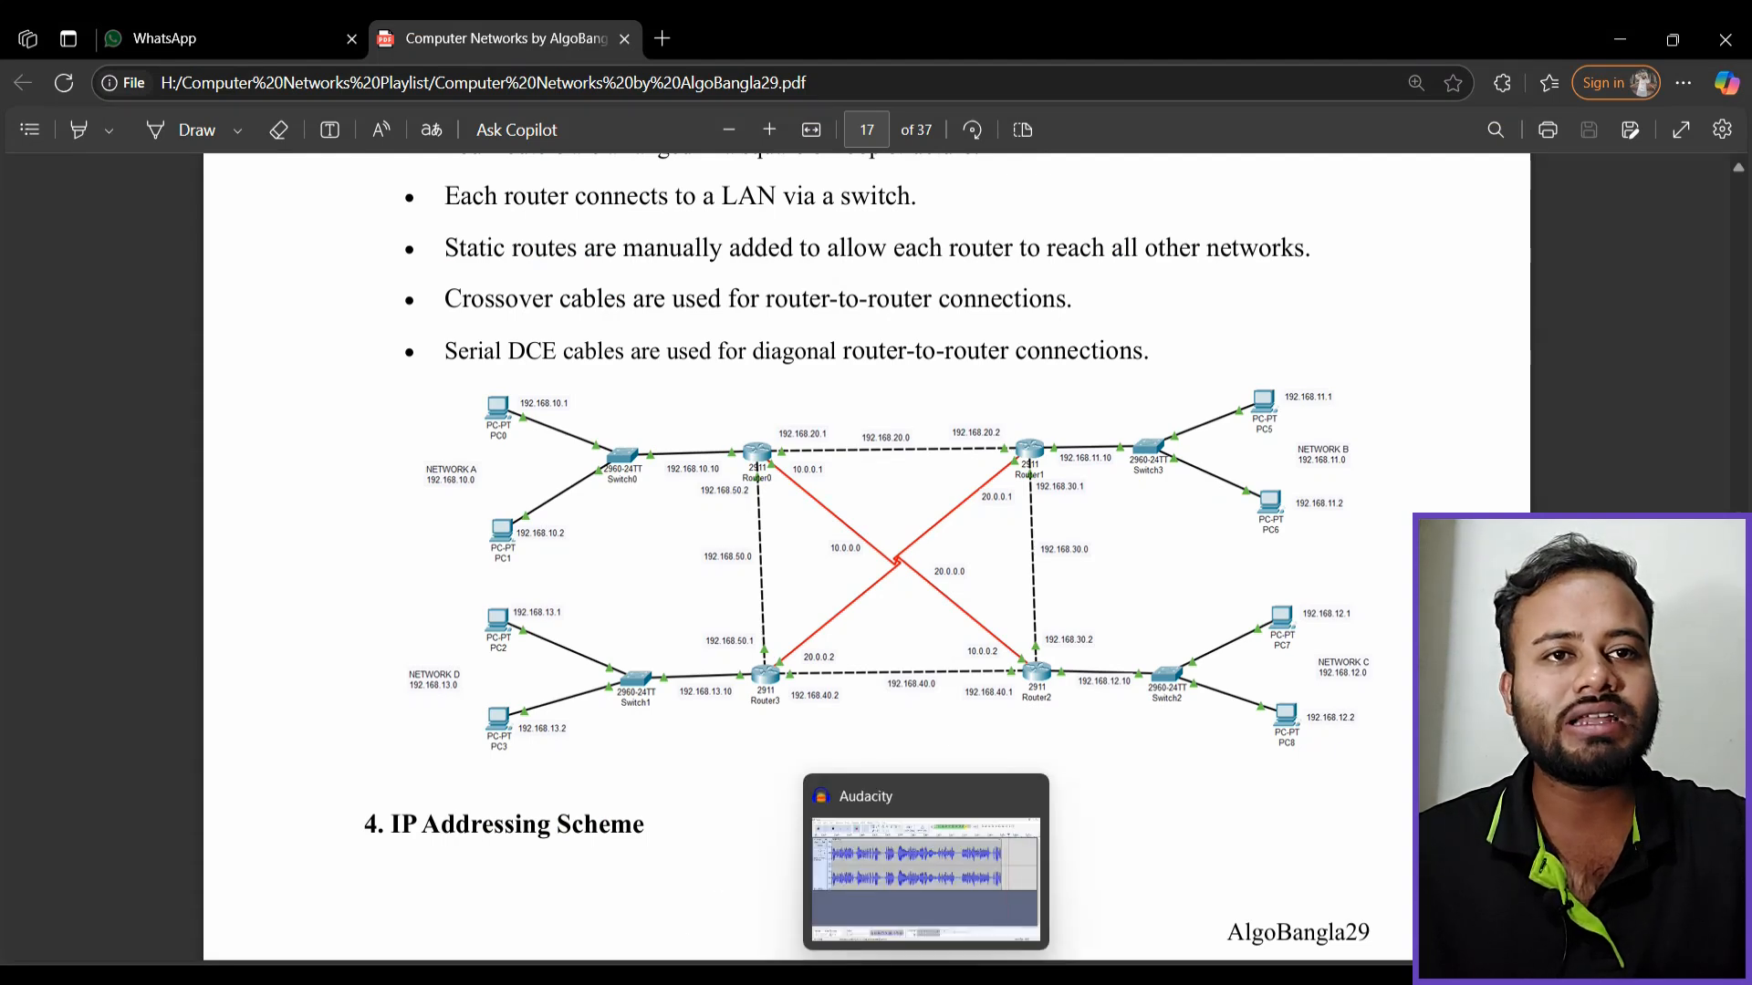
click(972, 974)
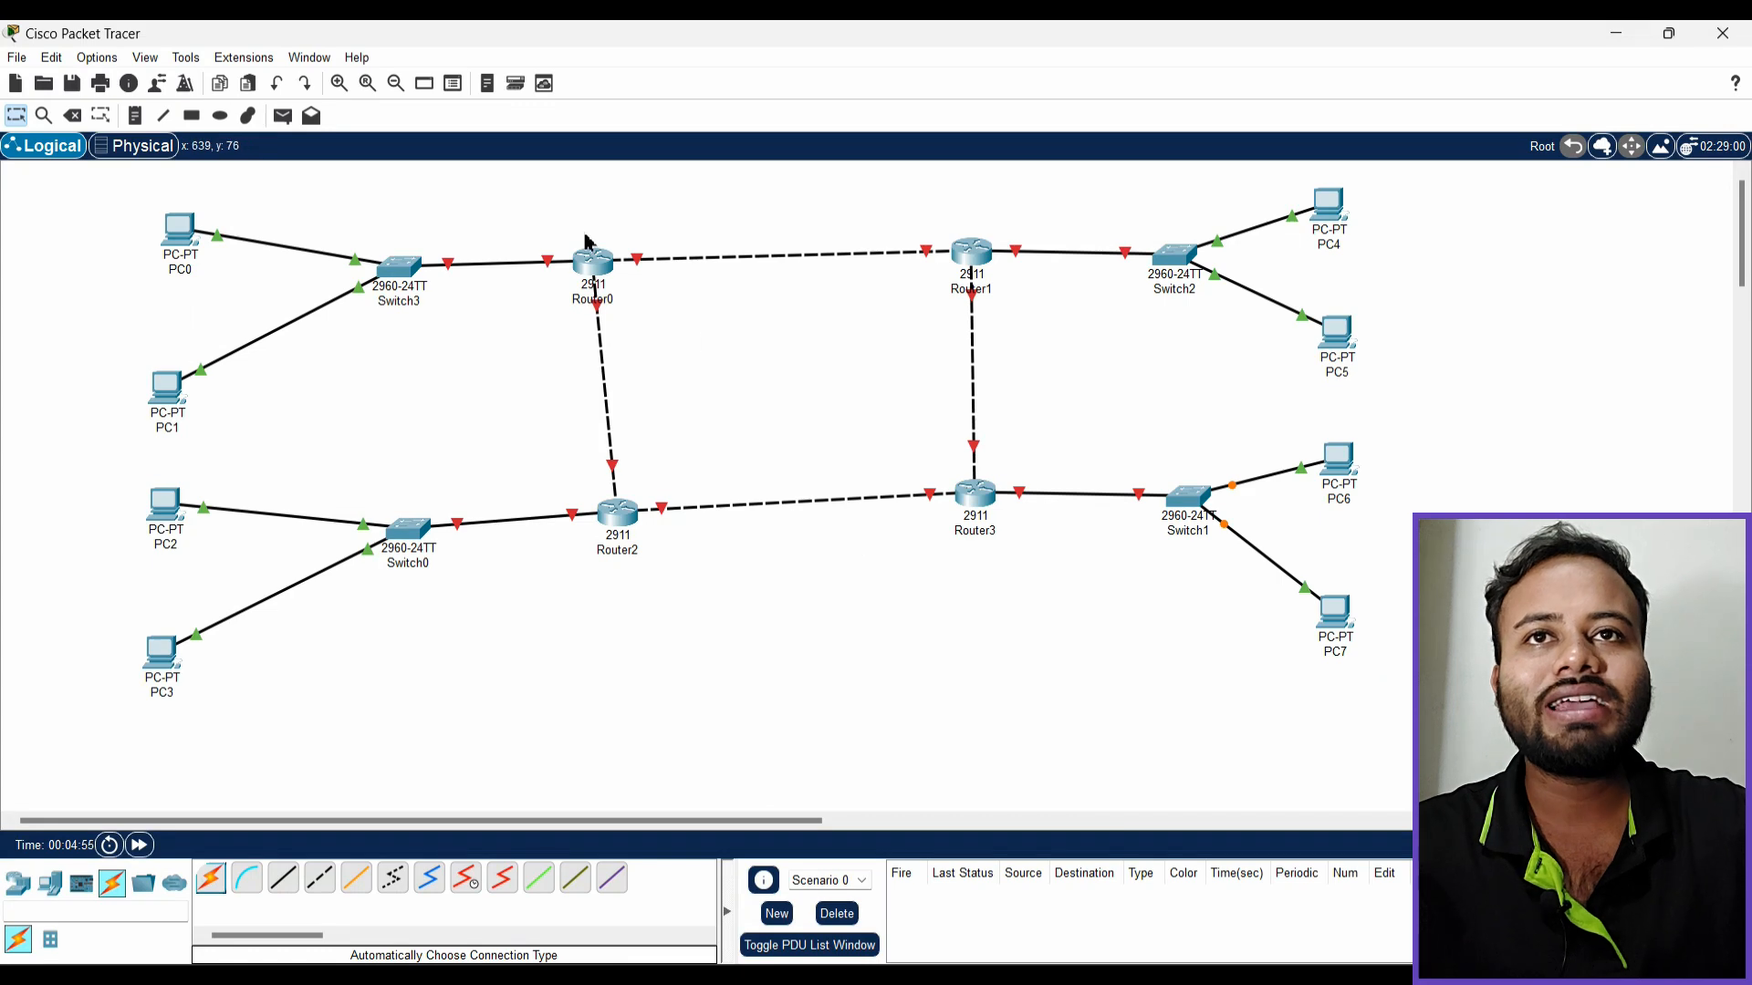
drag(622, 270, 619, 267)
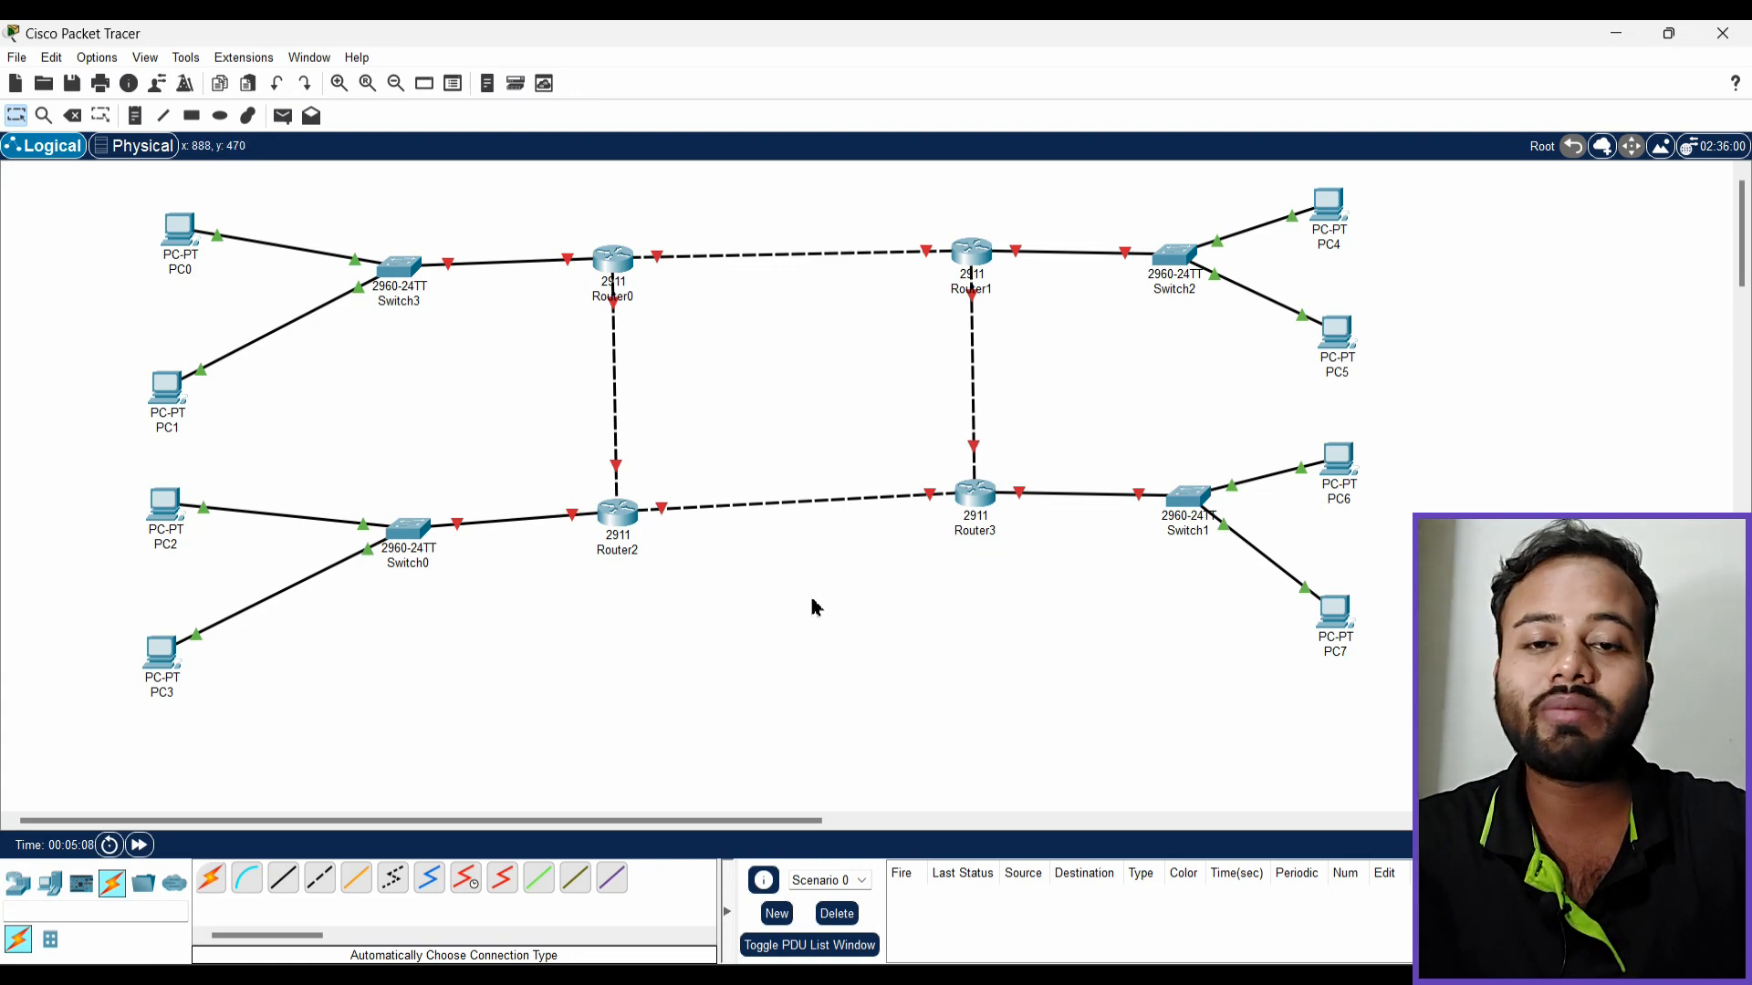
Open Router0's configuration and check which interfaces it has available
click(613, 259)
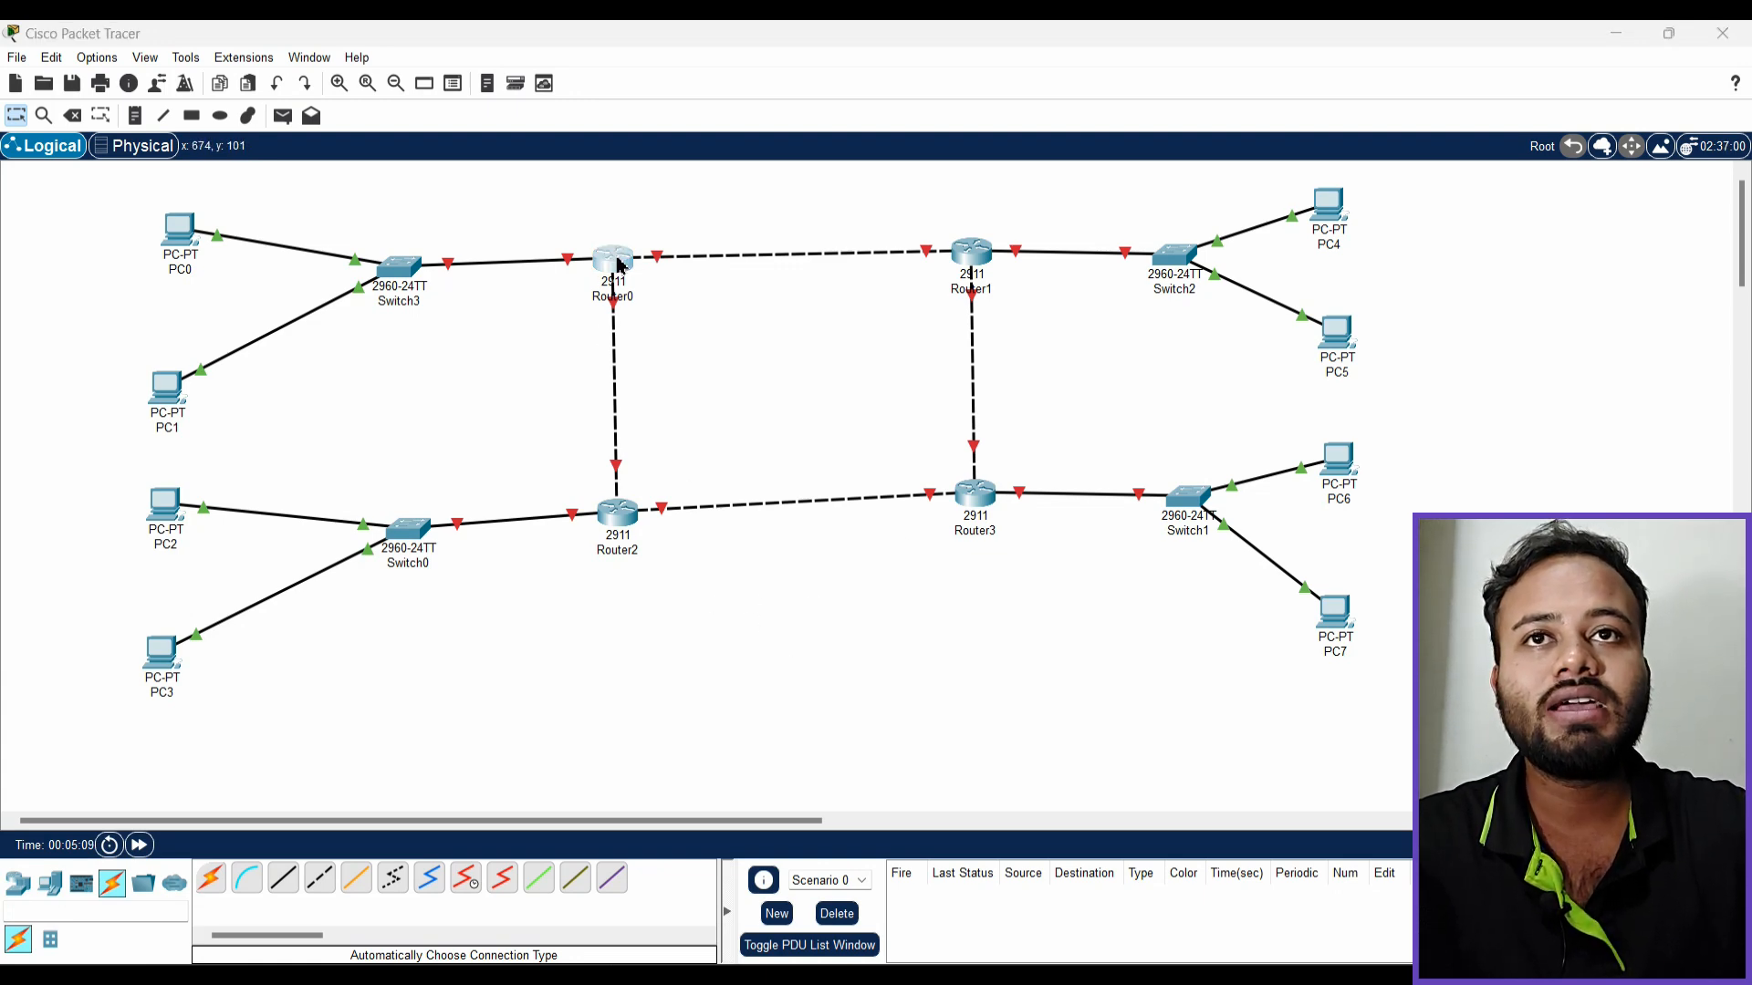
click(718, 199)
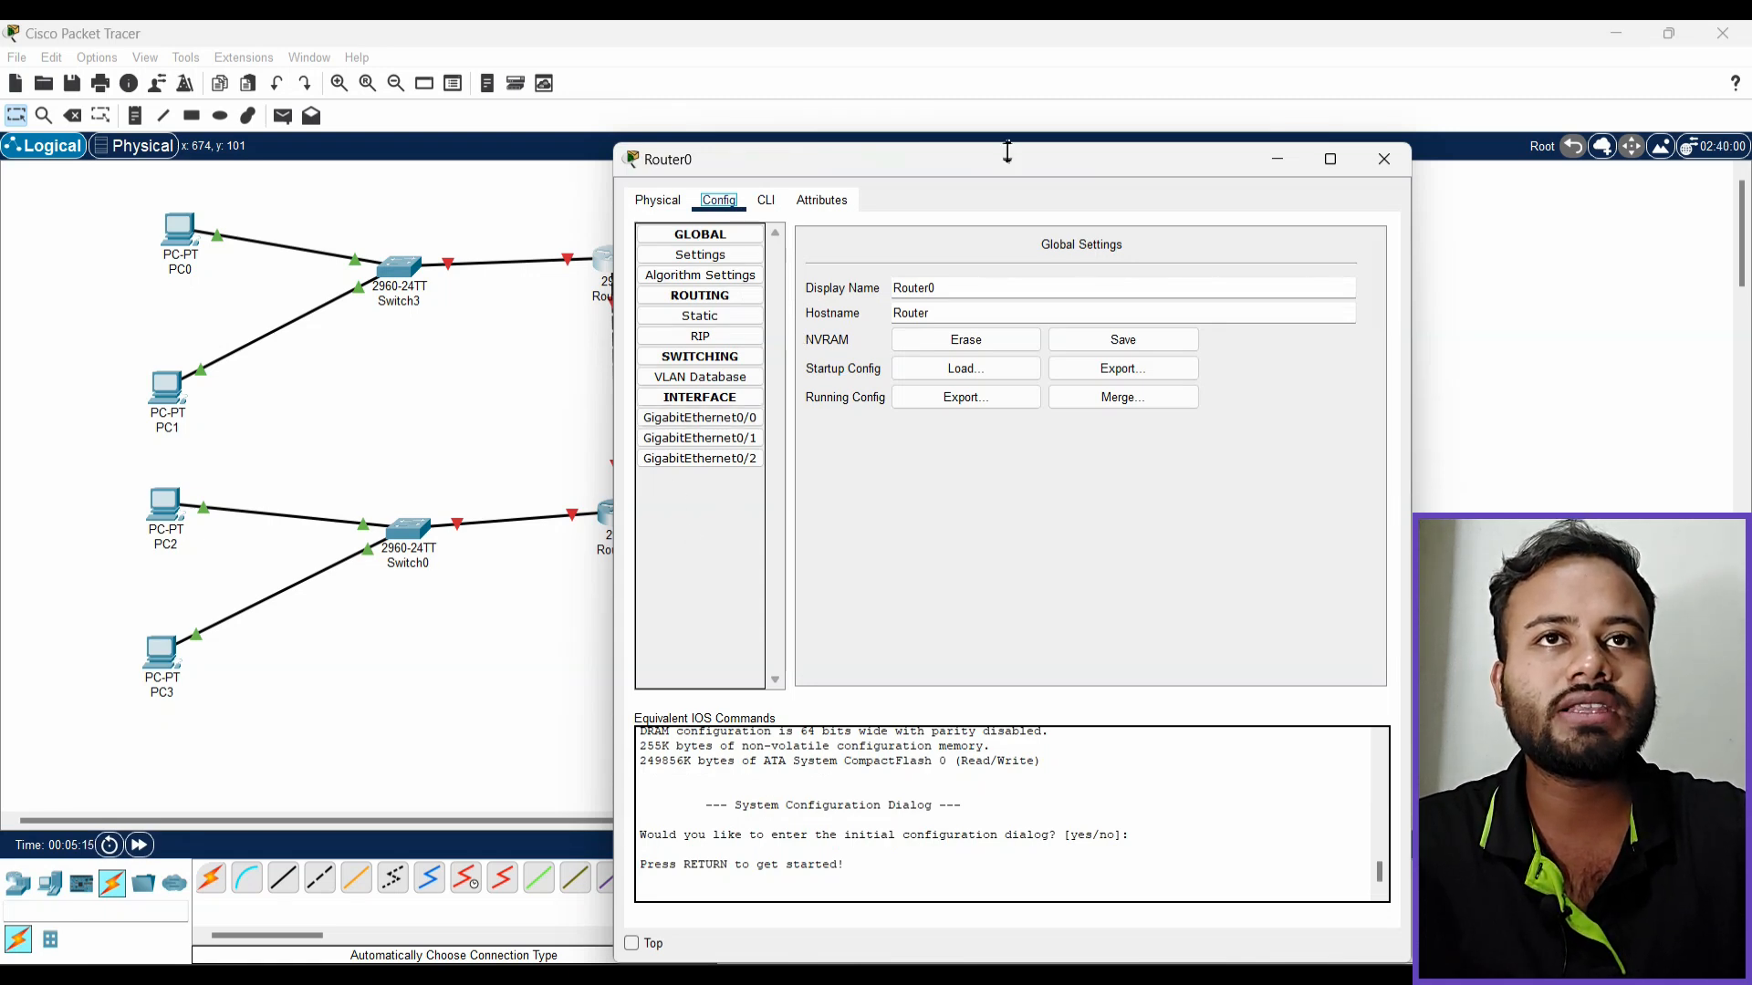
drag(1016, 164, 1099, 172)
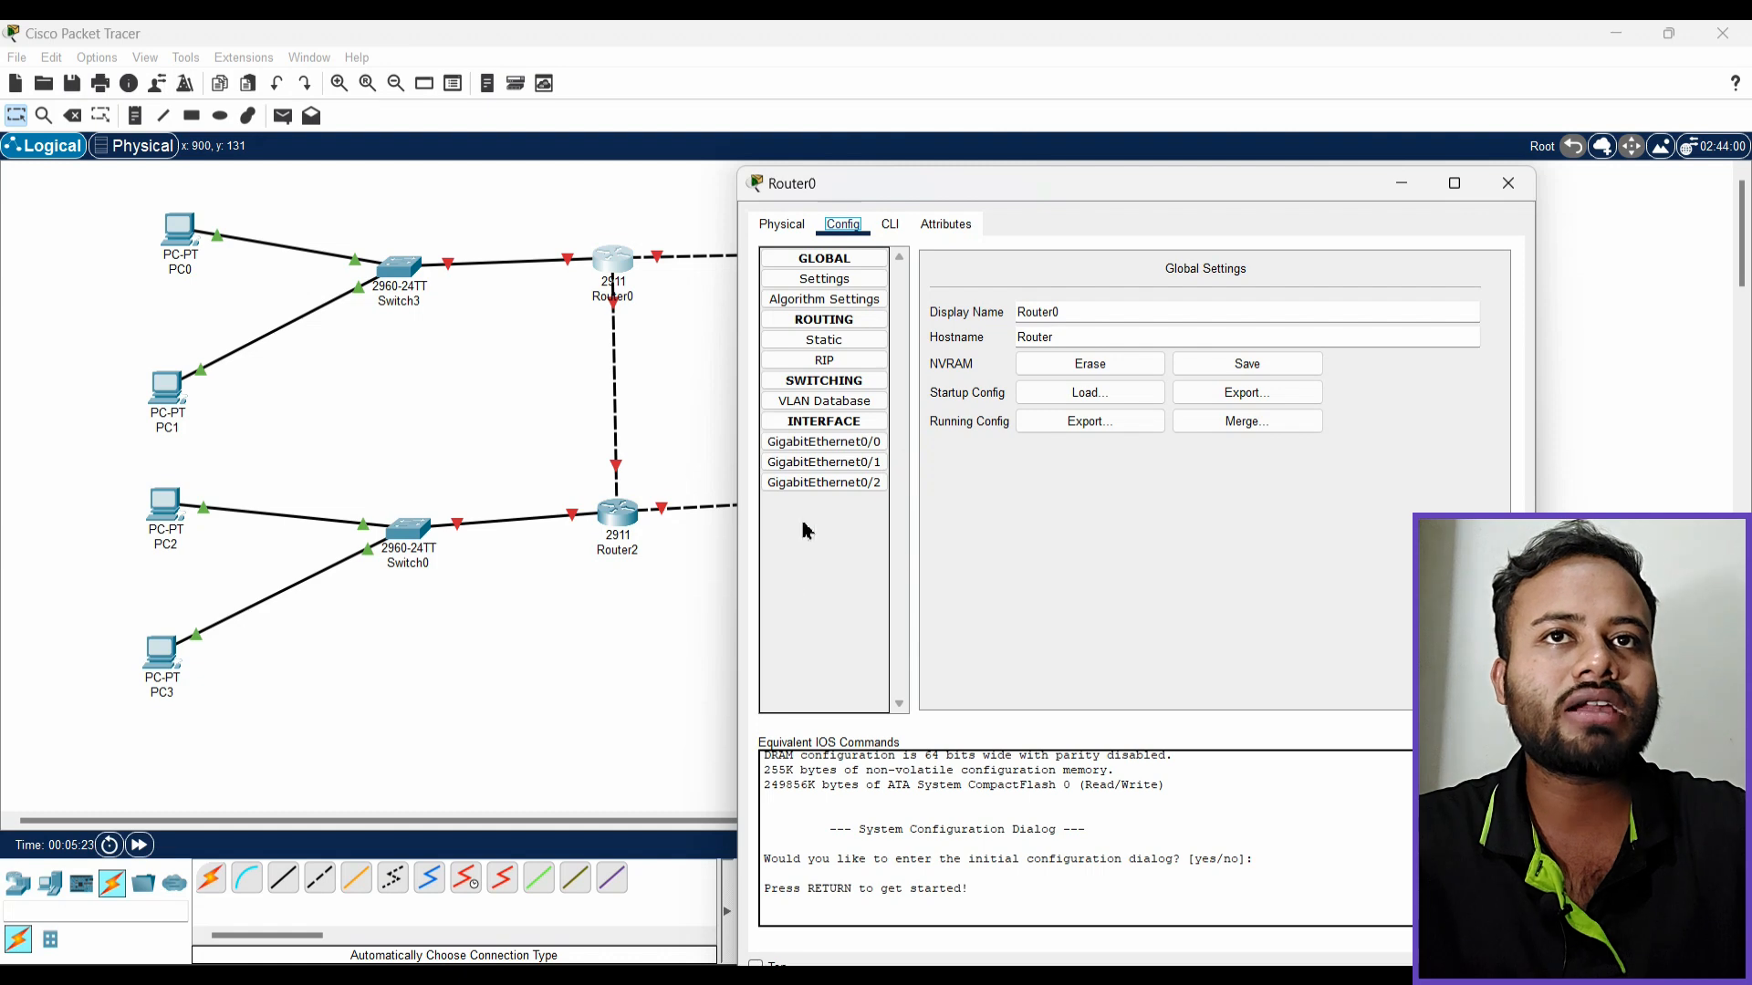
Browse the descriptions of Router0's available expansion modules, from HWIC-1GE-SFP to GLC-LH-SMD
click(780, 226)
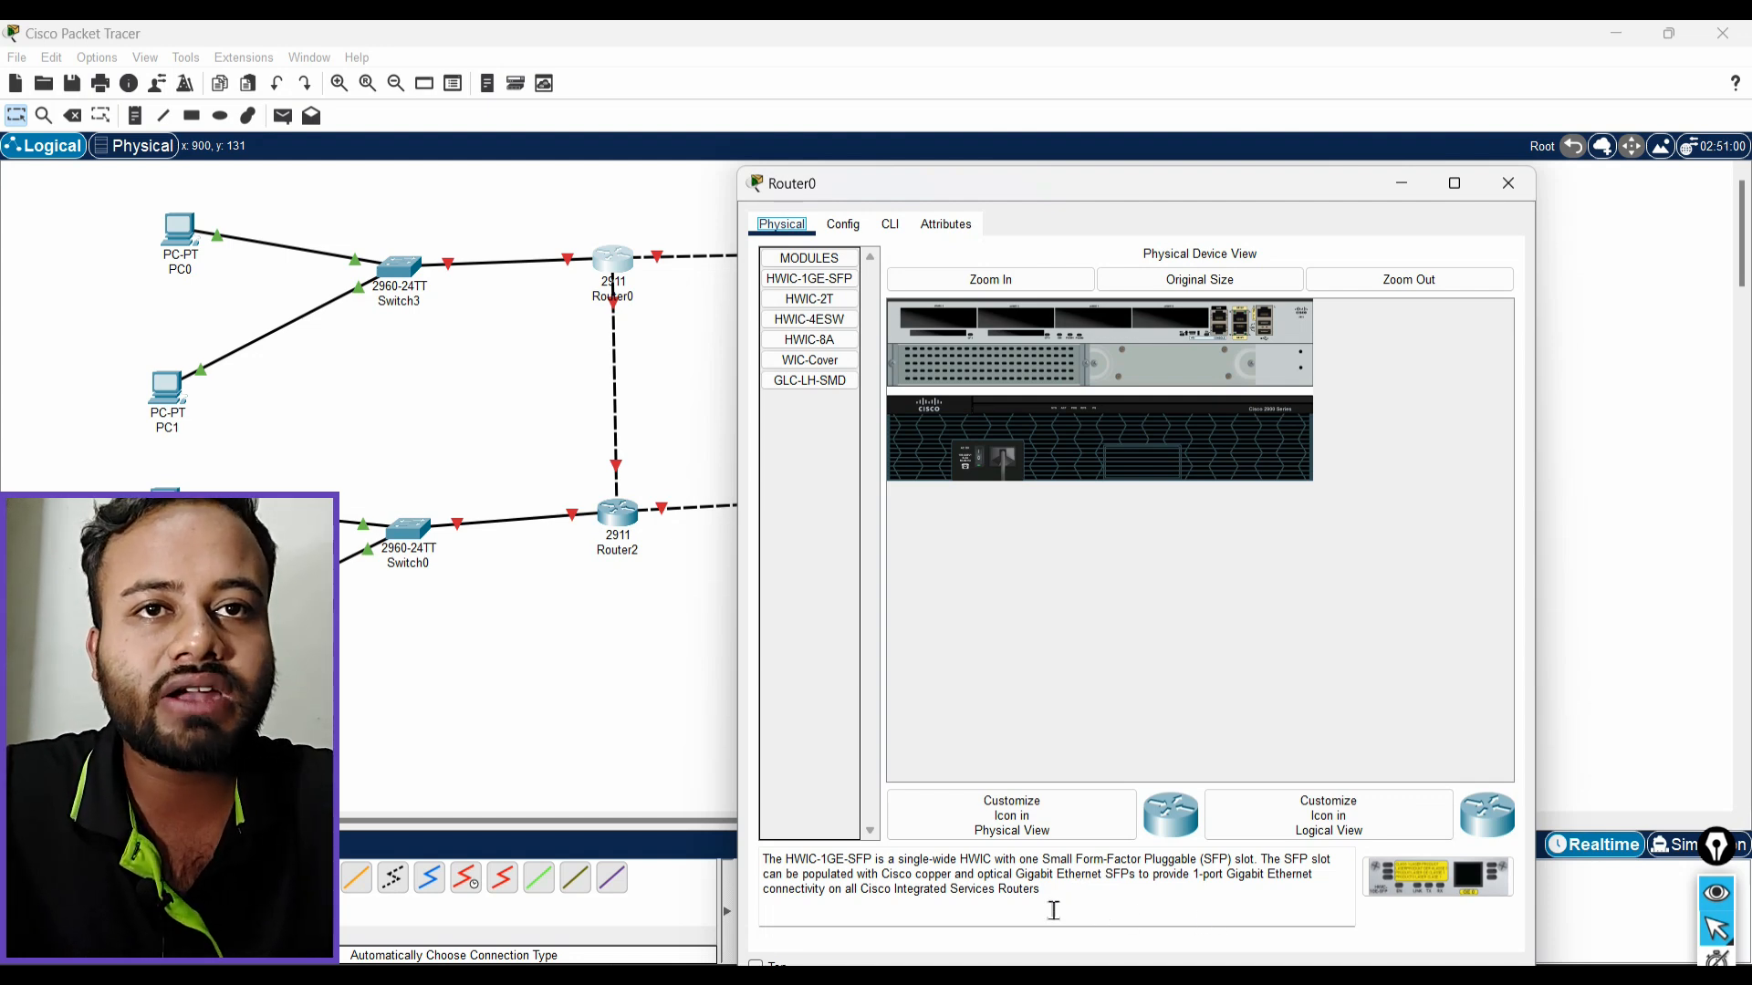
click(810, 299)
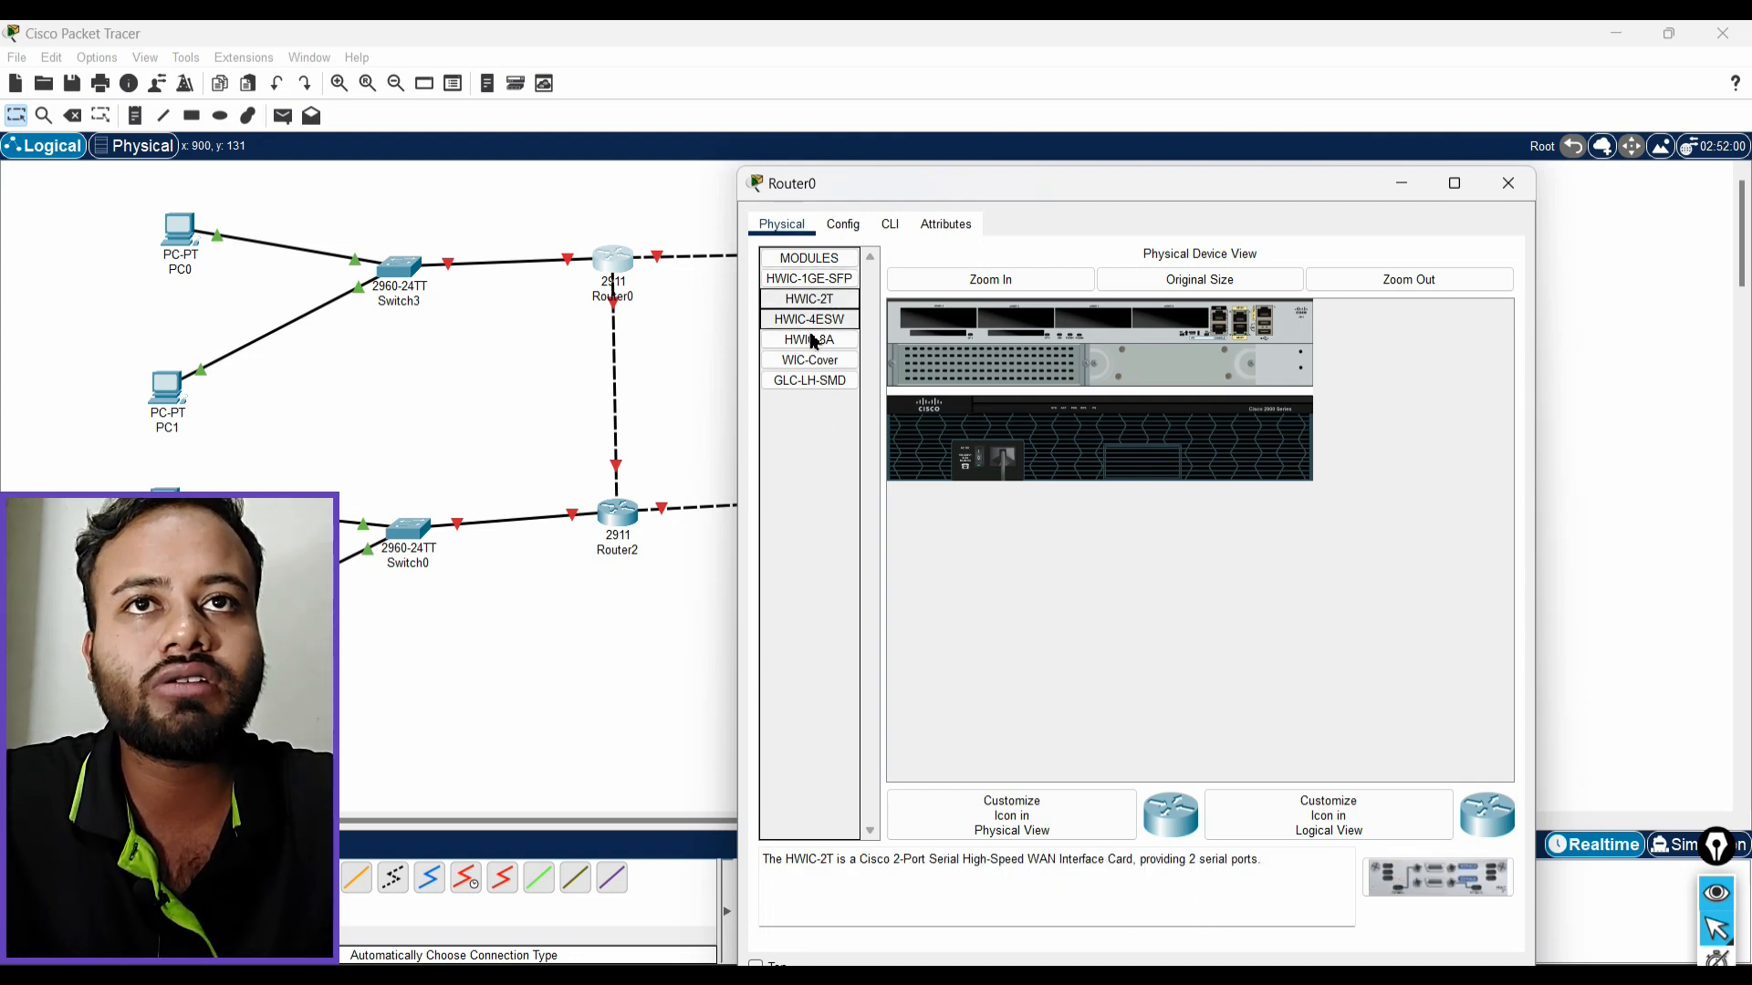
click(809, 319)
click(810, 340)
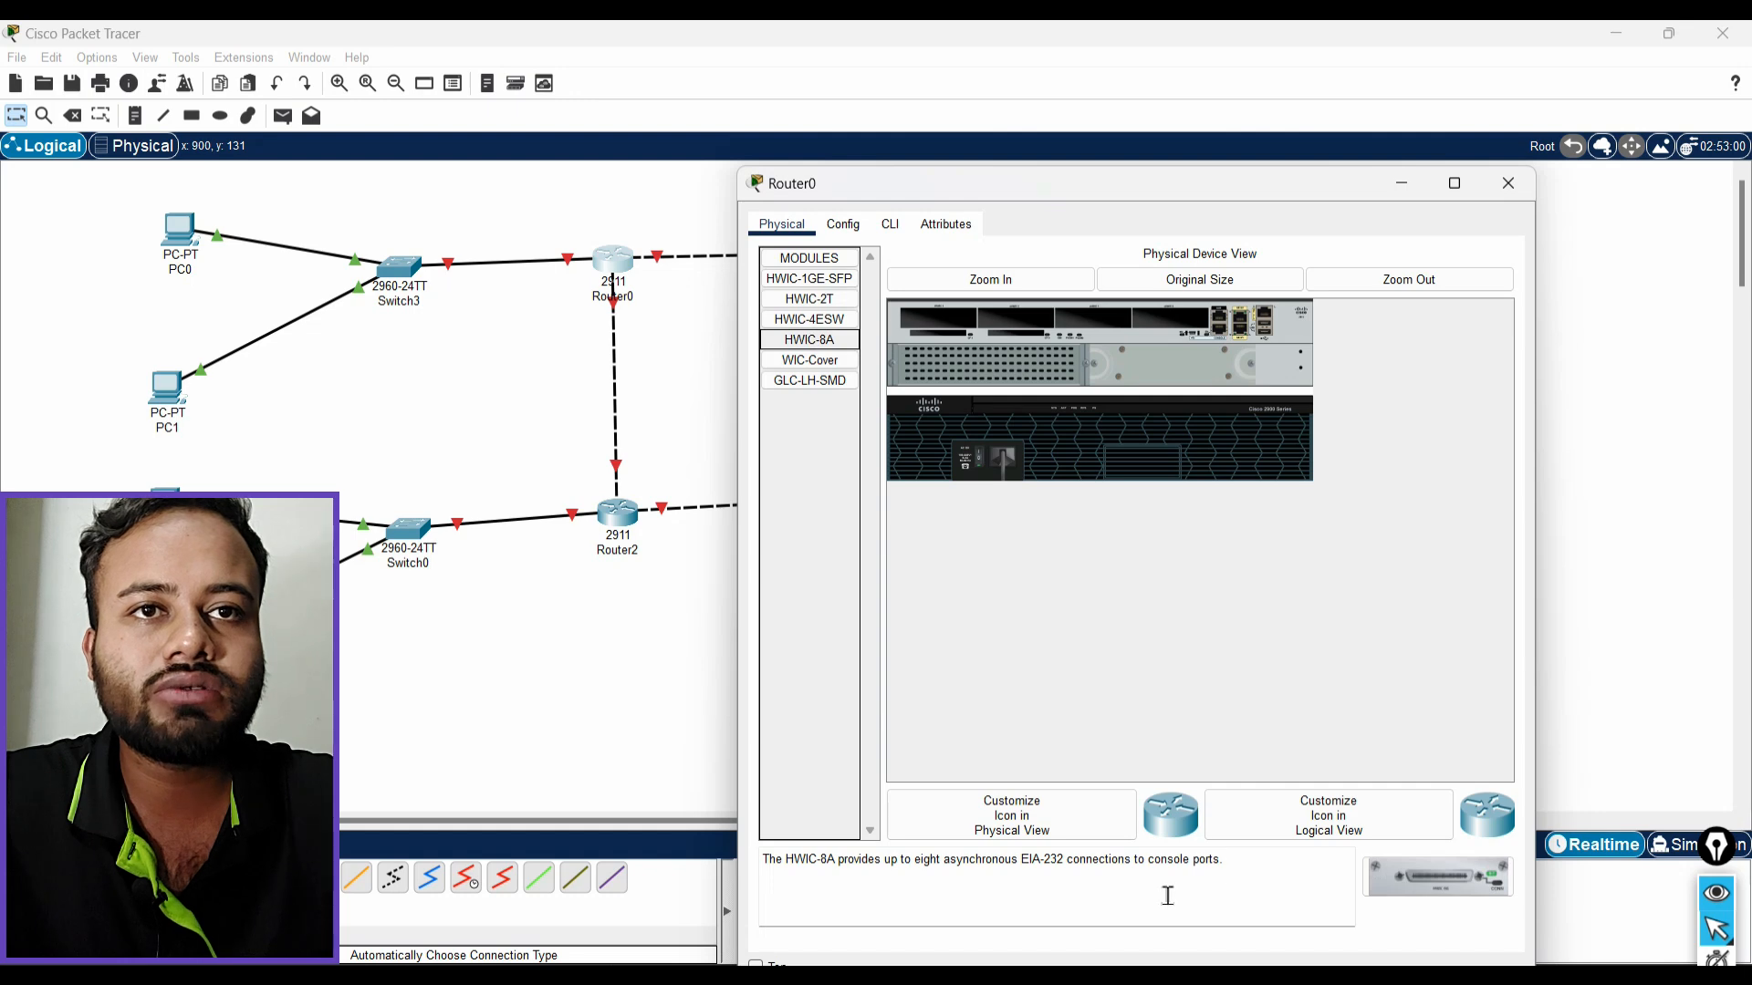
click(797, 359)
click(807, 380)
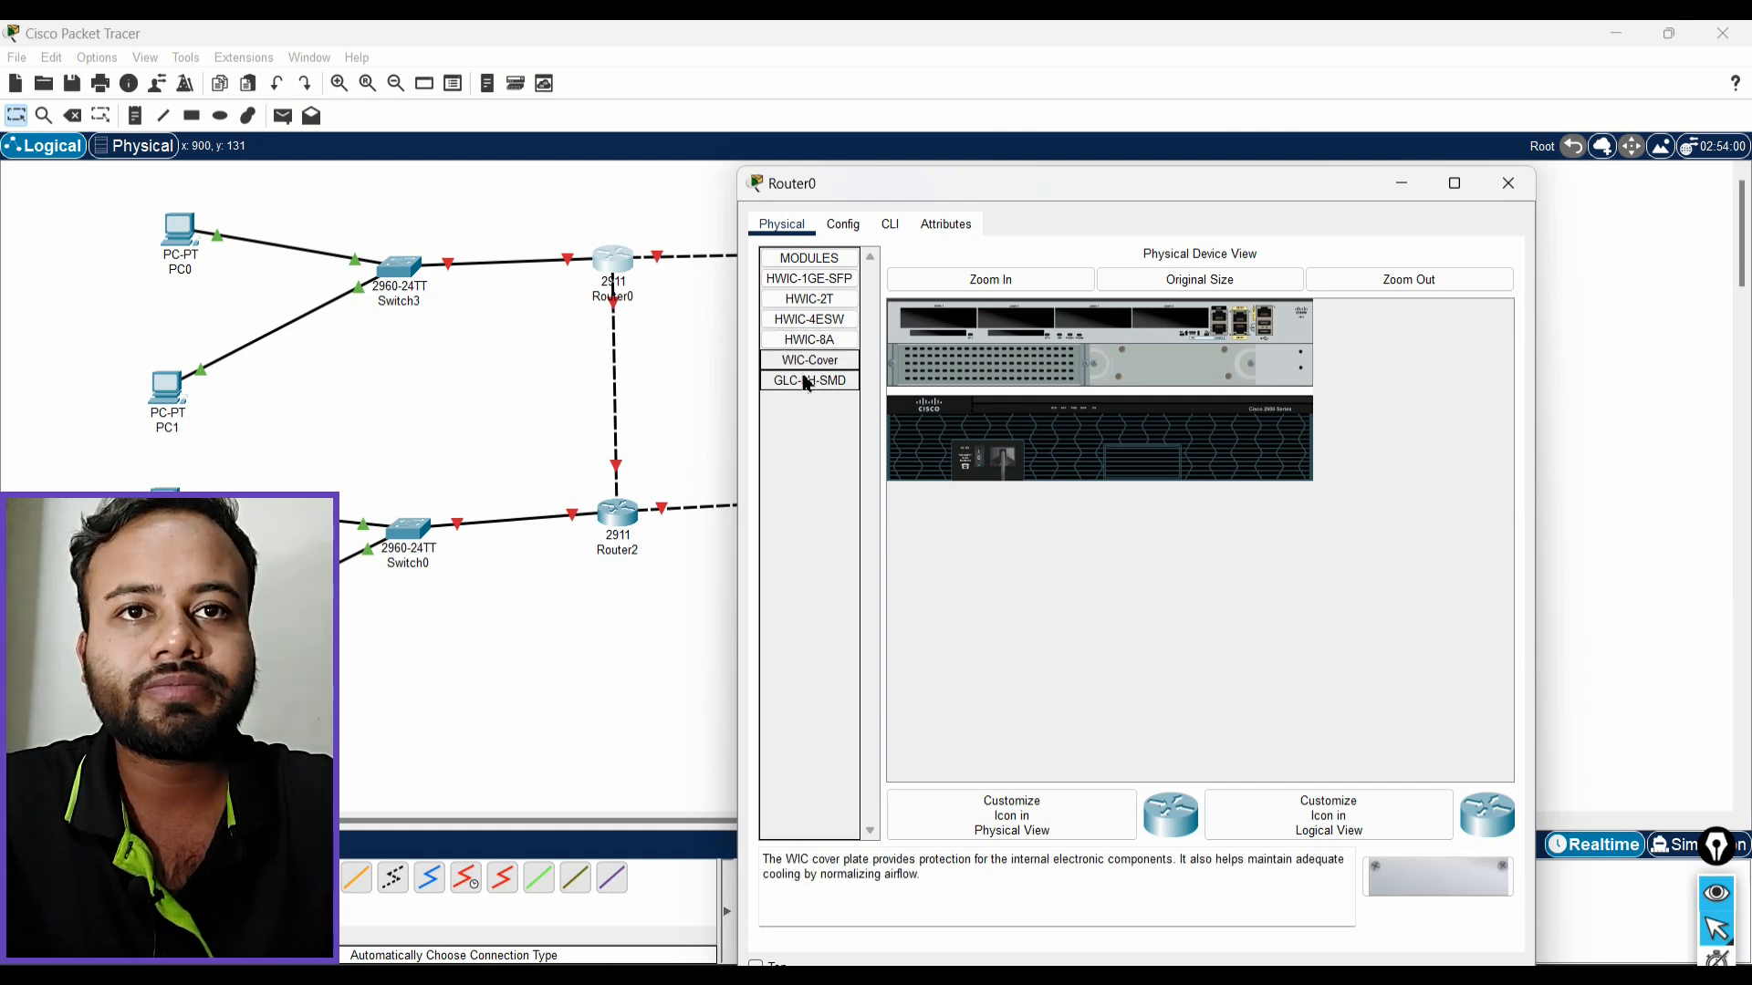
click(794, 279)
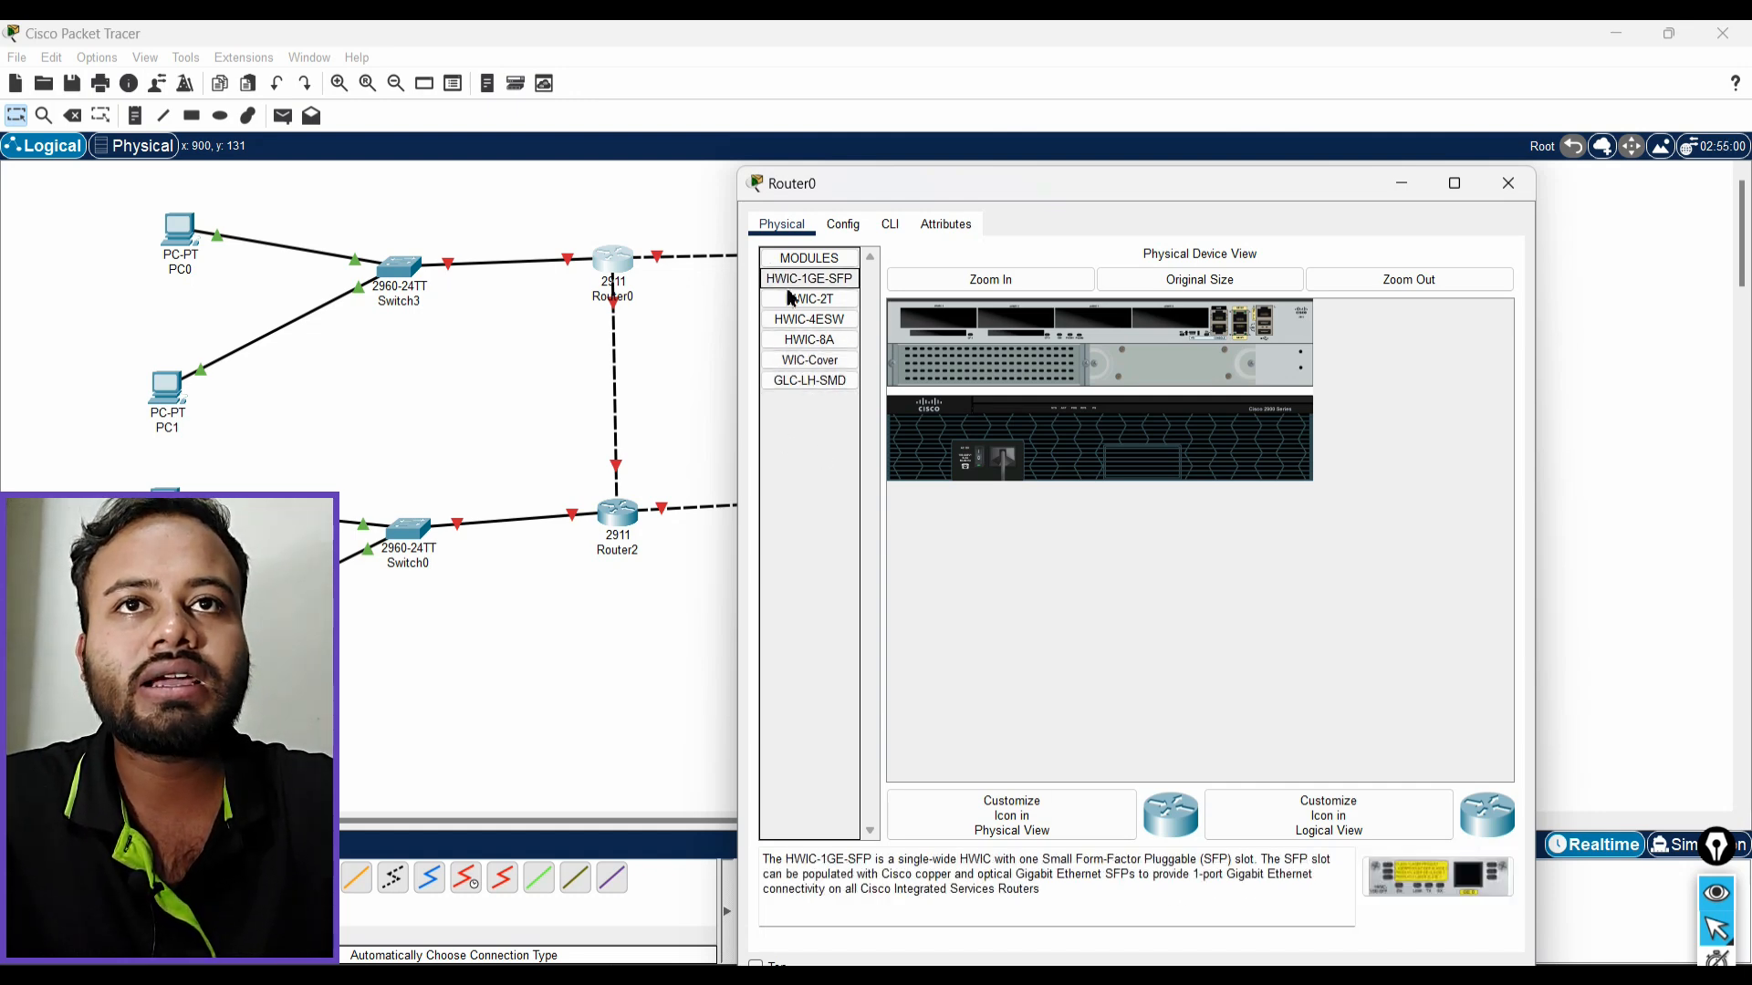
Install two HWIC-2T serial modules in Router0's two rightmost expansion slots while it is powered off, and restore its power
drag(1305, 196, 1454, 307)
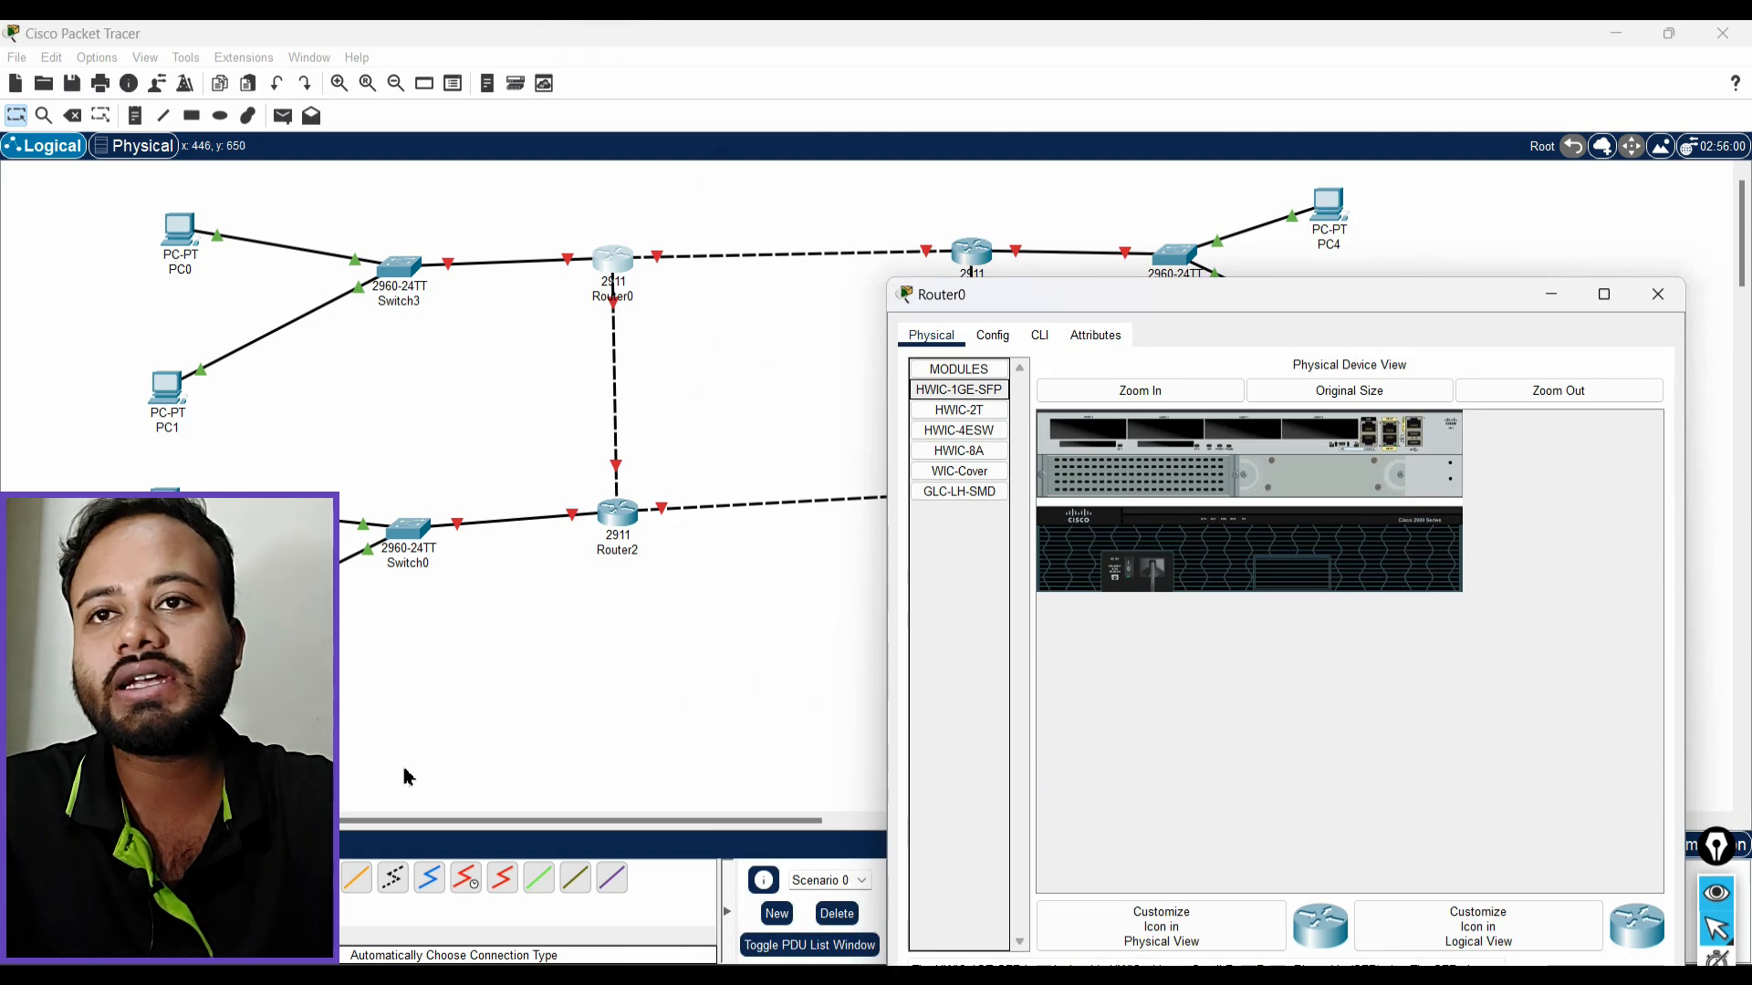
click(950, 412)
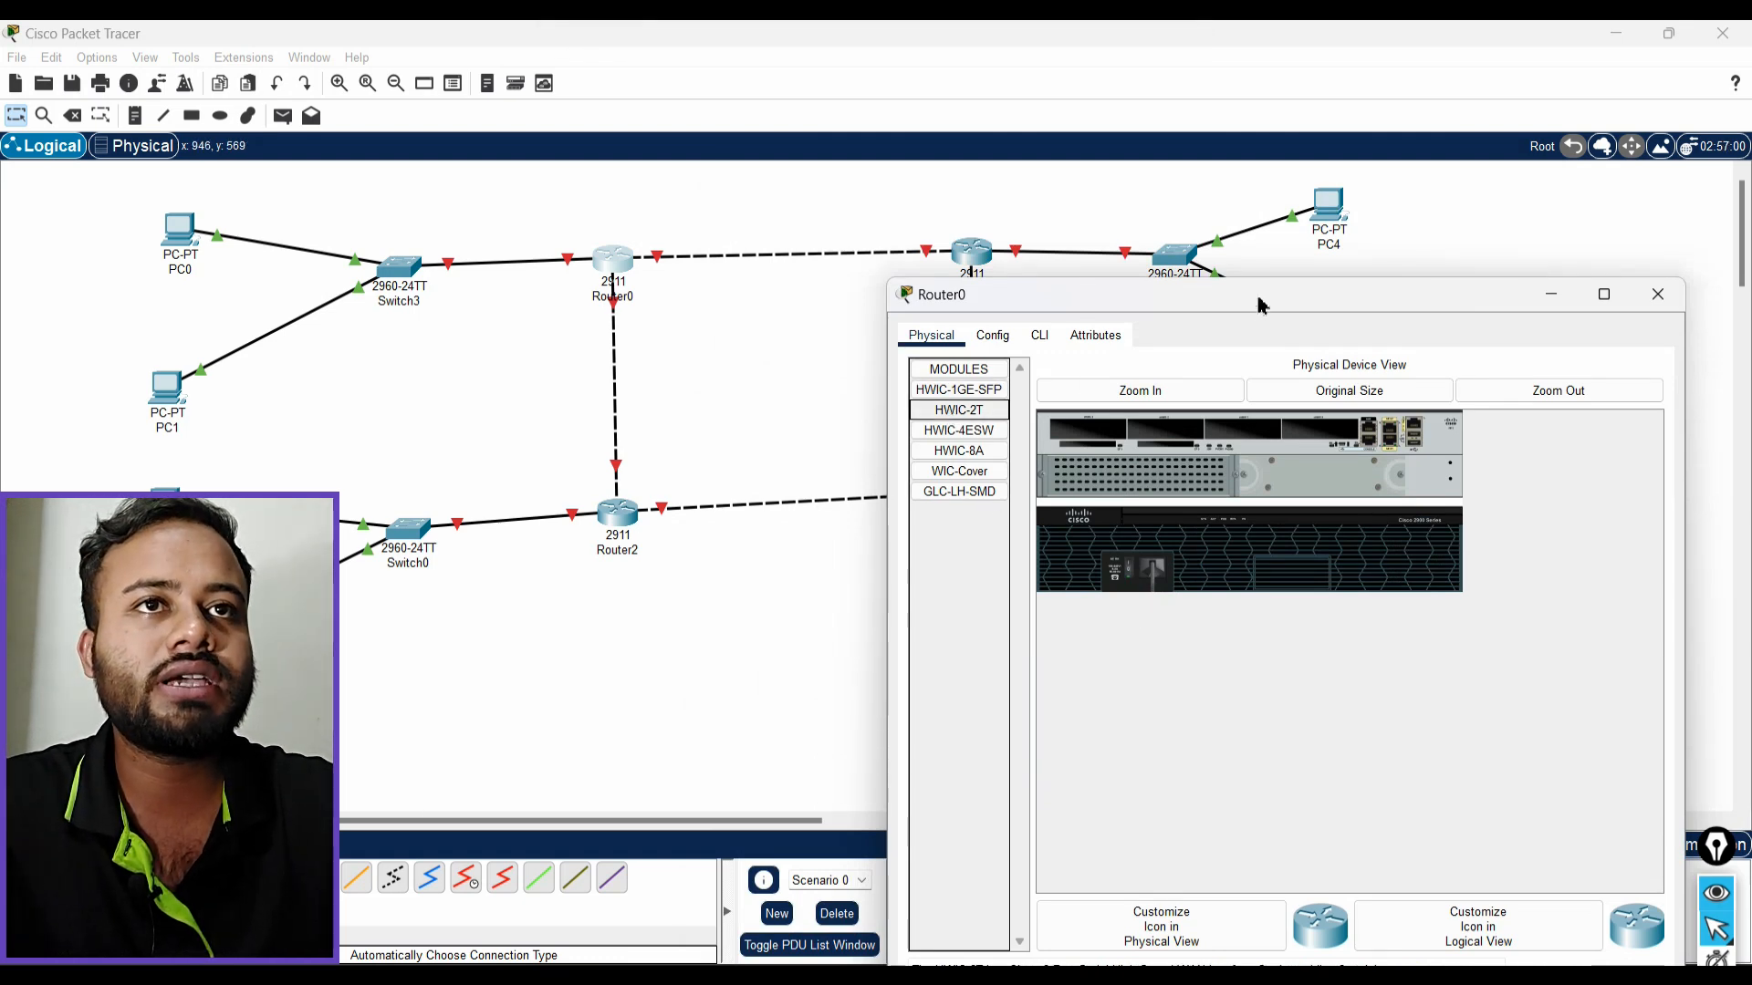
drag(1262, 304, 1176, 167)
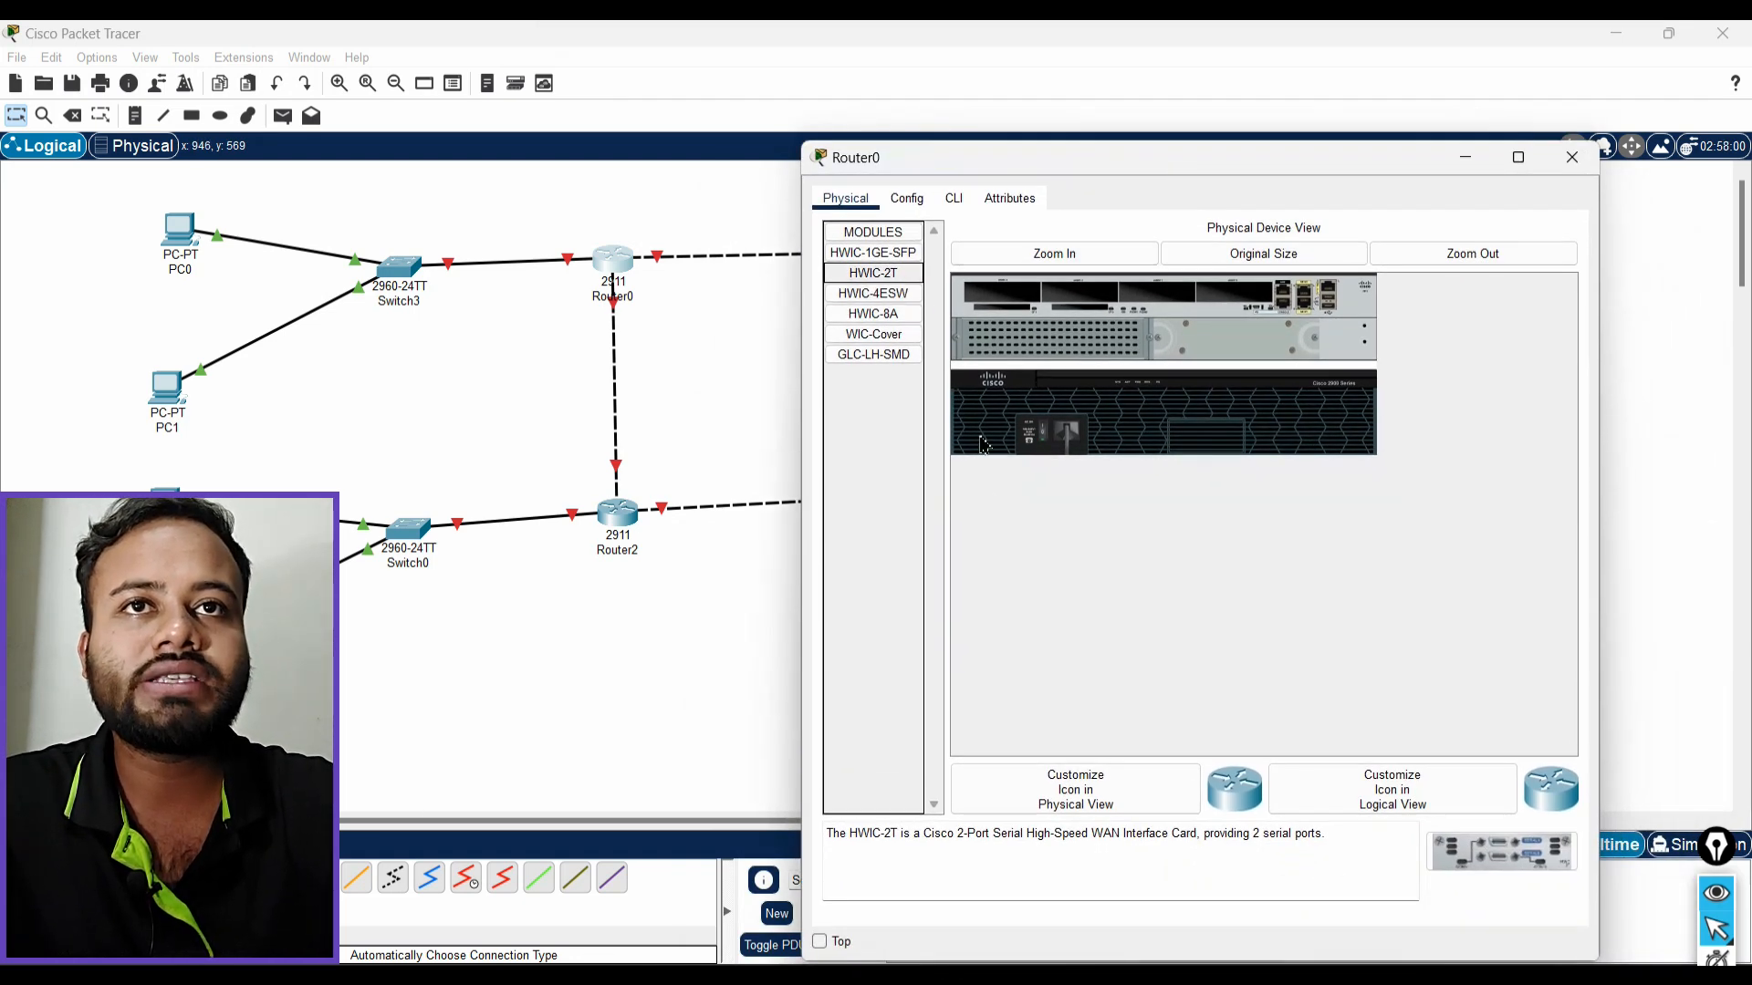
drag(986, 836, 1291, 836)
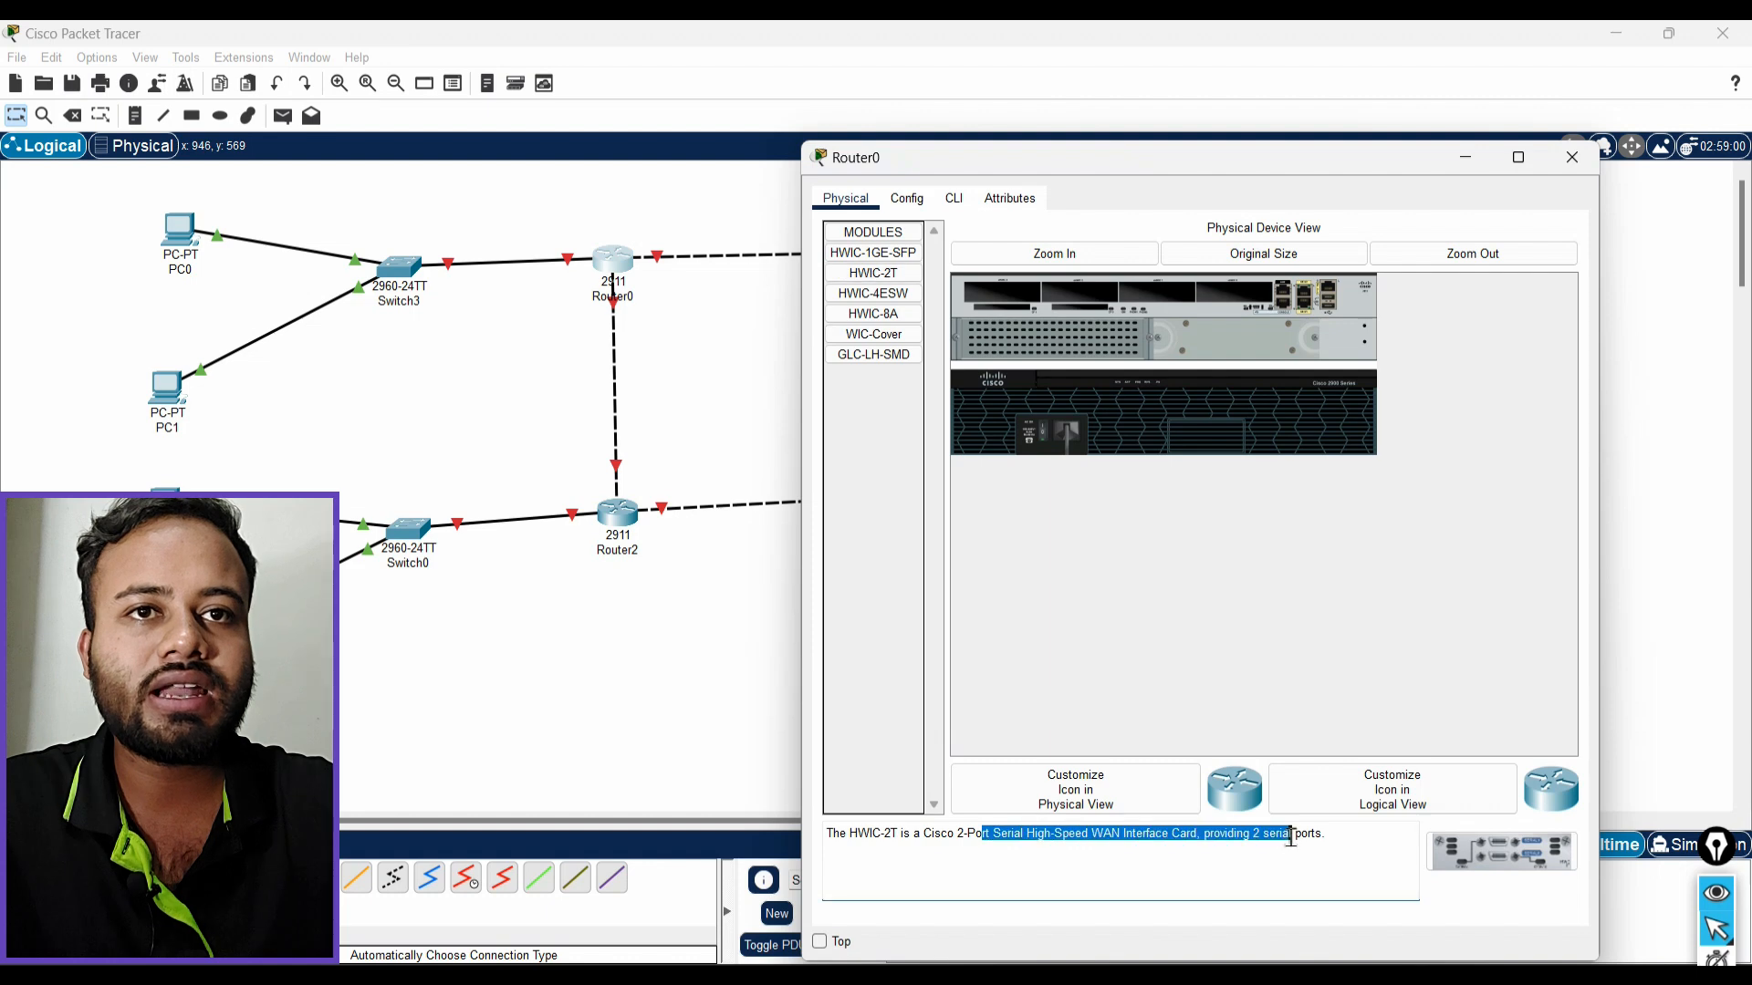
click(1372, 855)
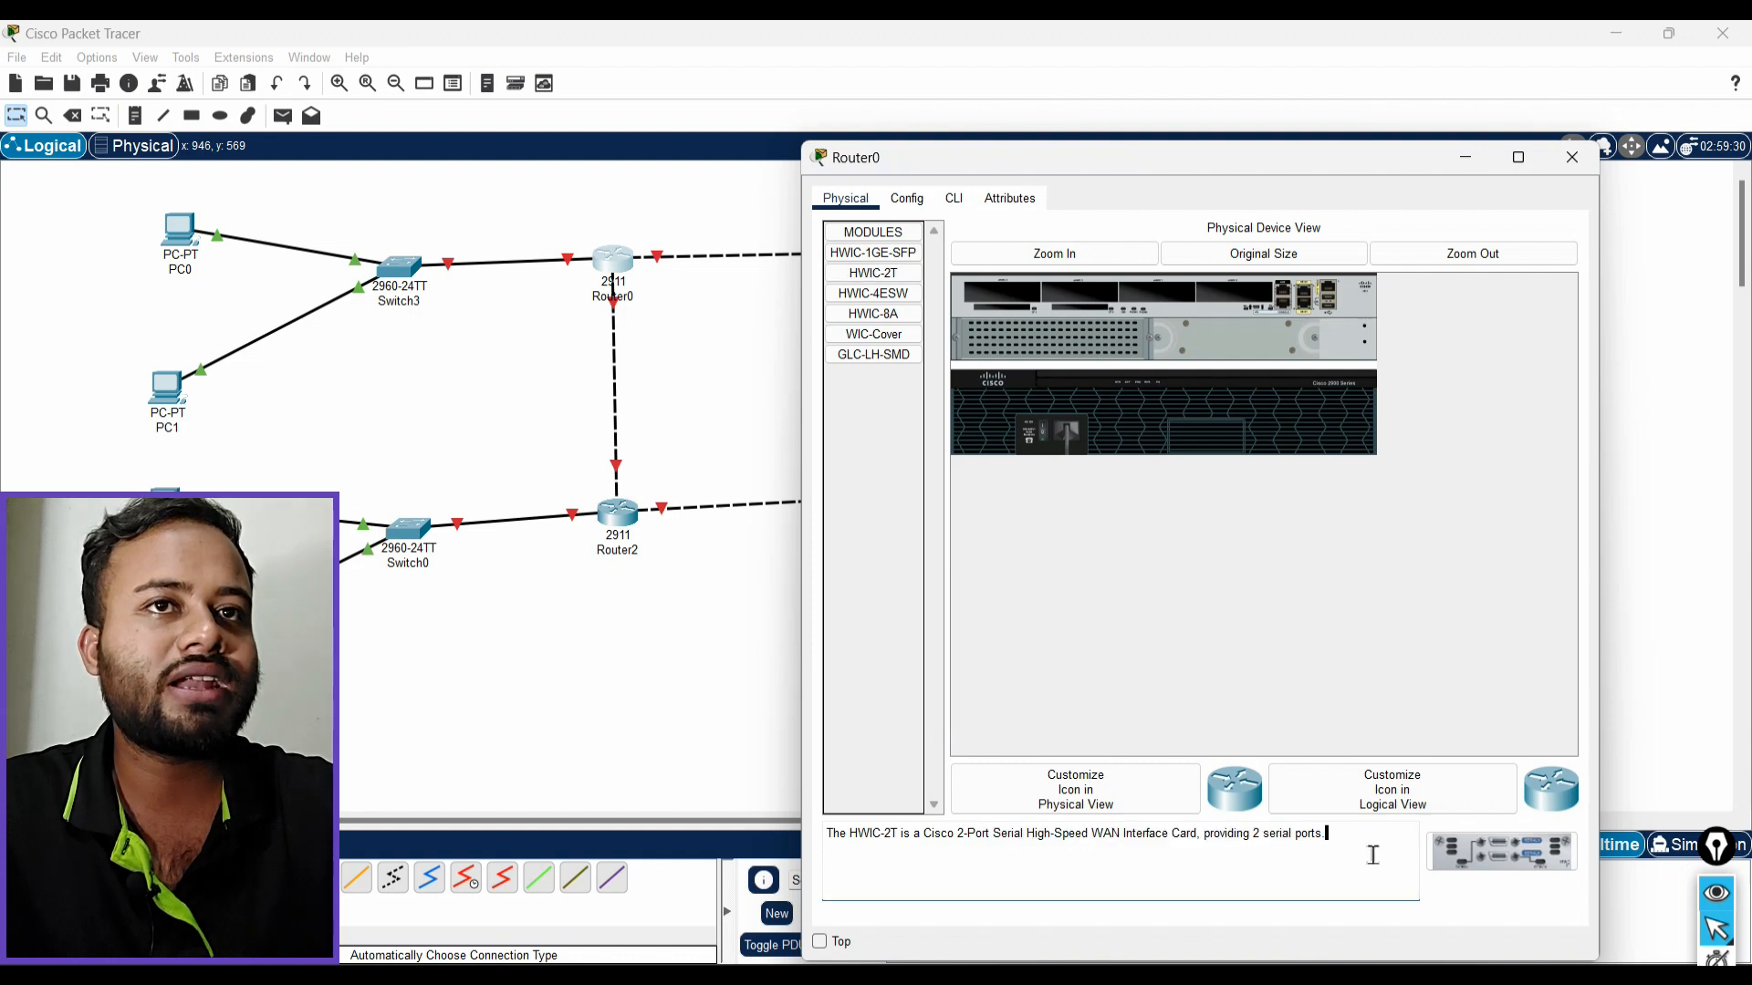
click(1051, 263)
drag(1218, 746, 1481, 737)
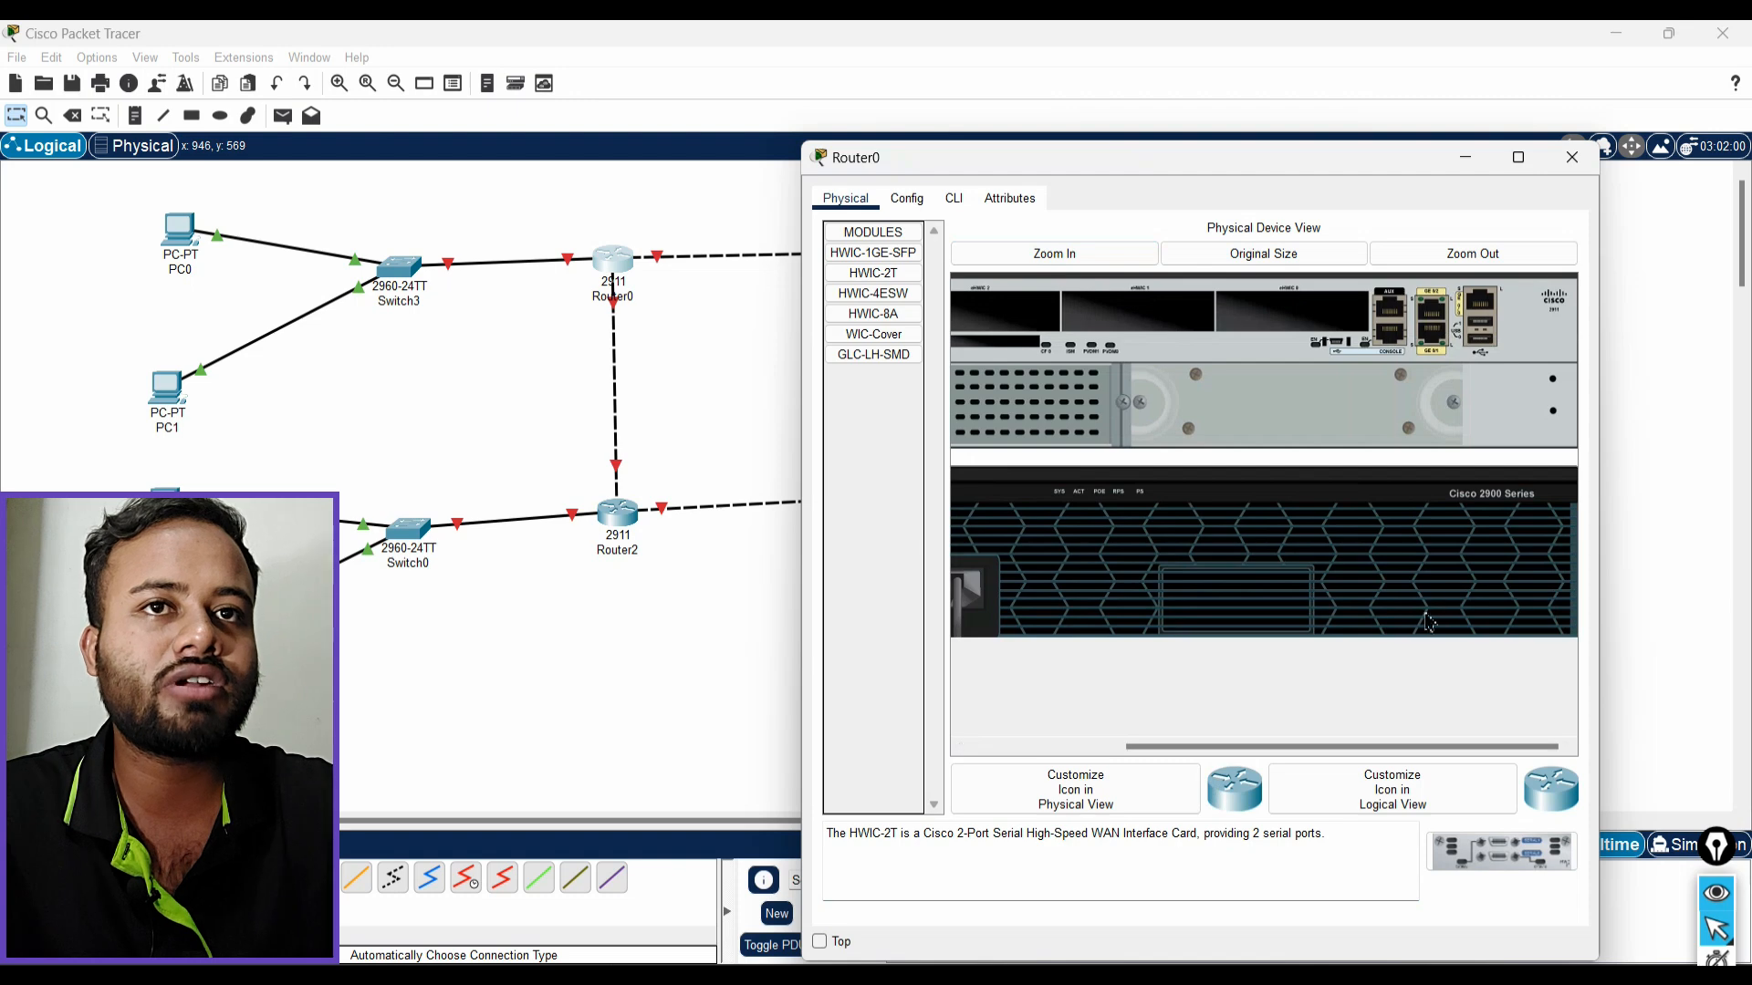
drag(1287, 743, 1131, 747)
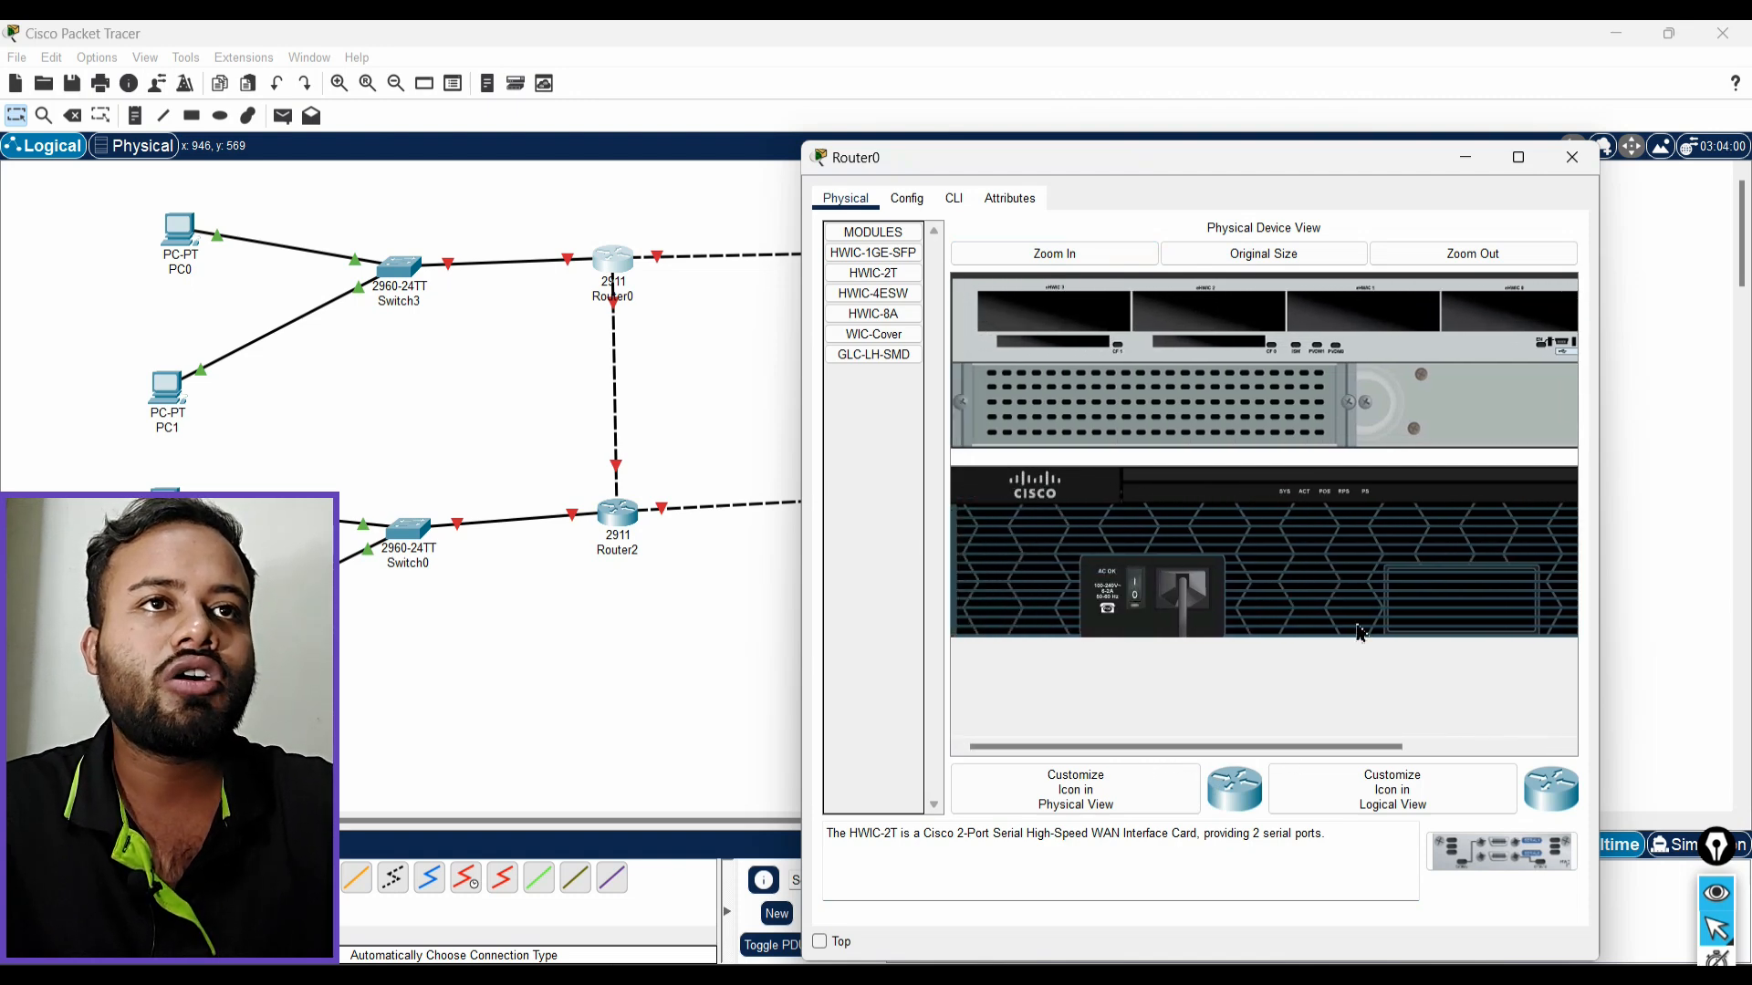
drag(1487, 866, 1514, 335)
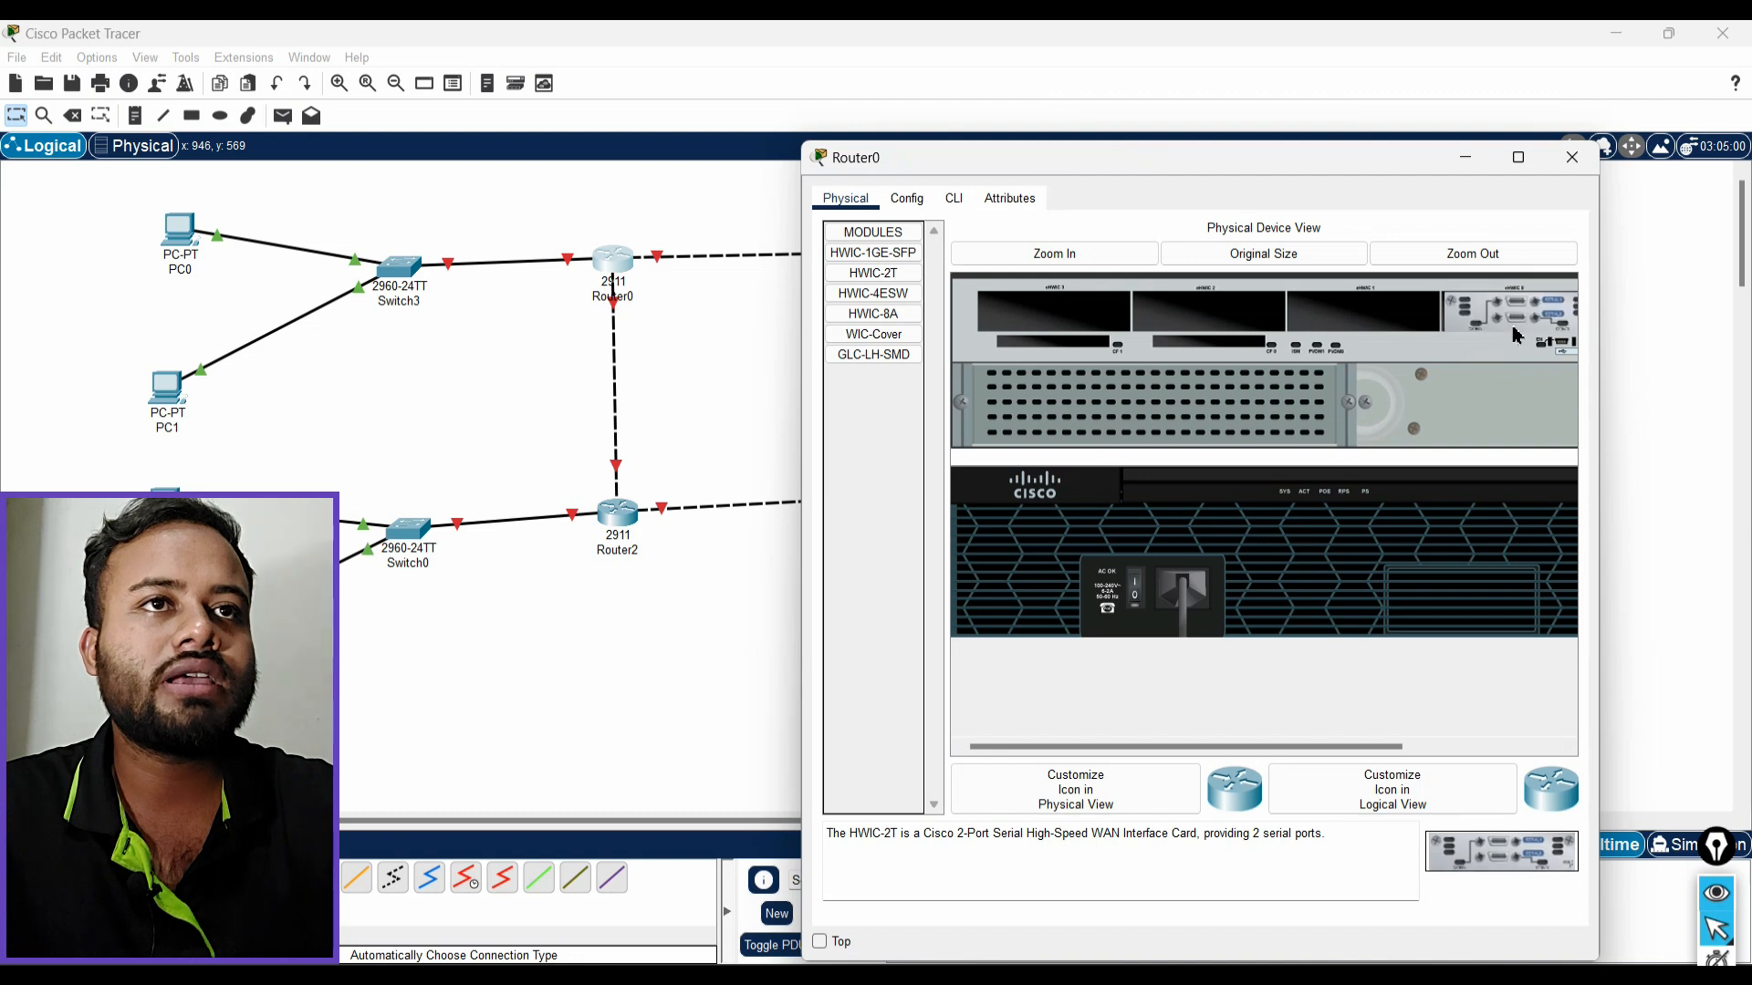
drag(1497, 855, 1364, 330)
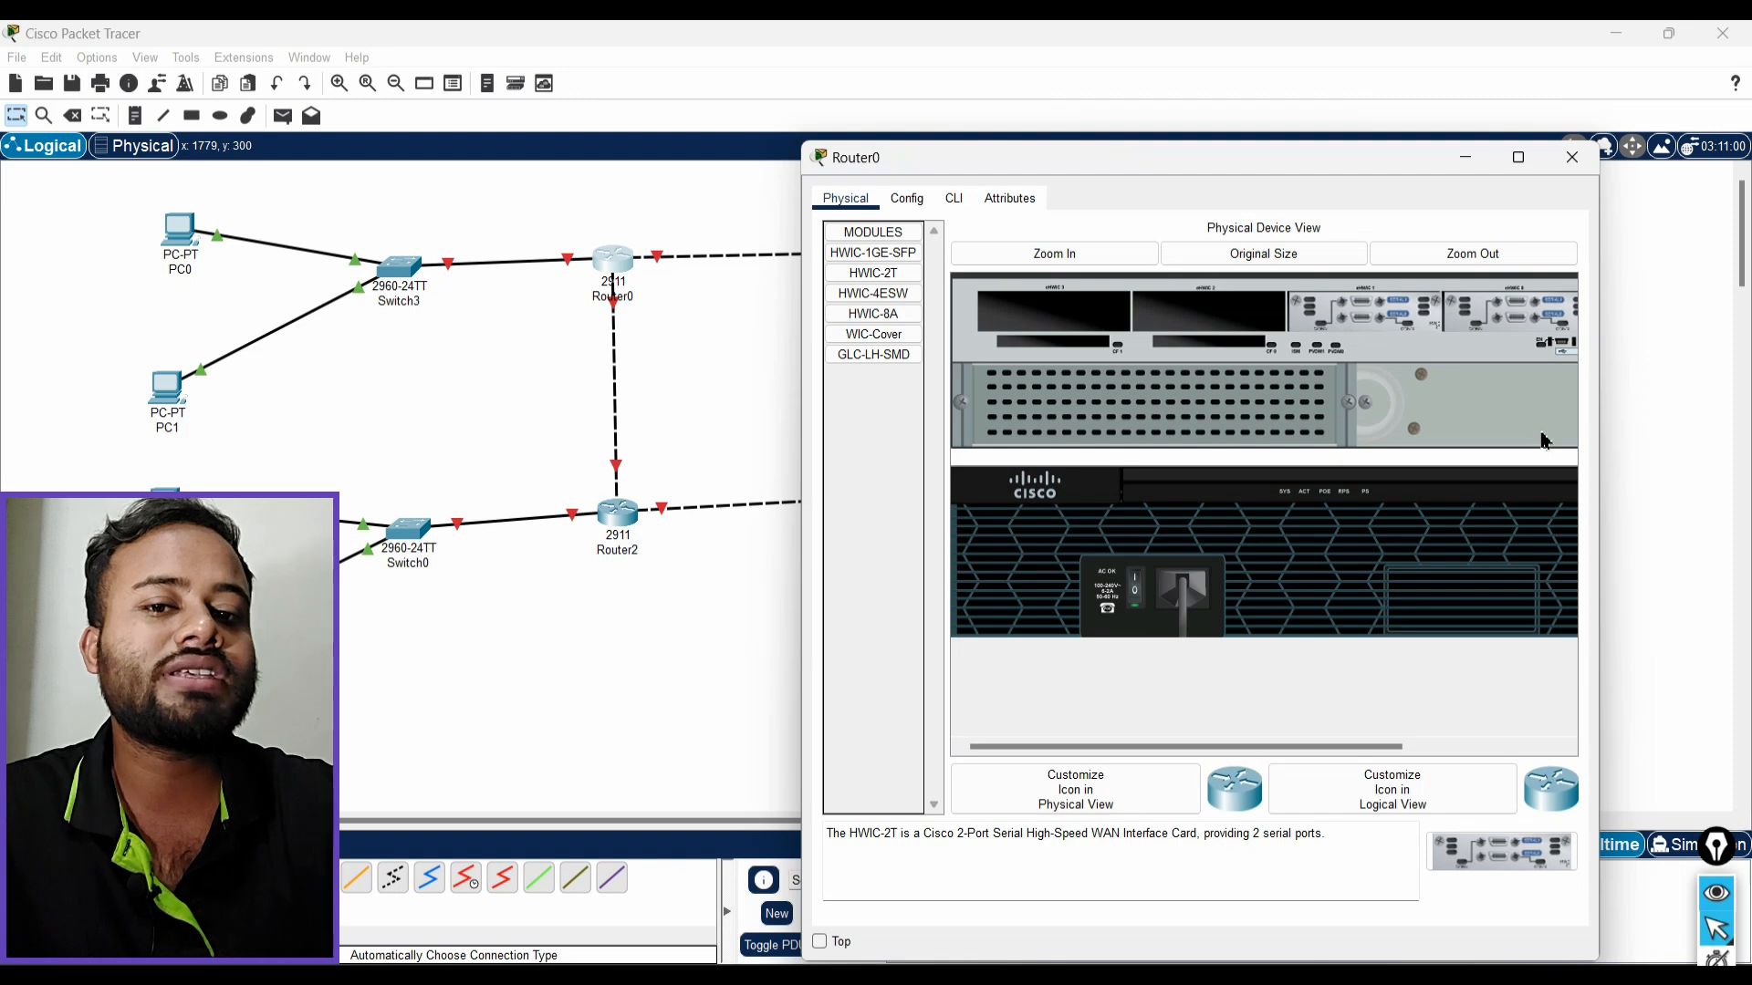
click(1580, 166)
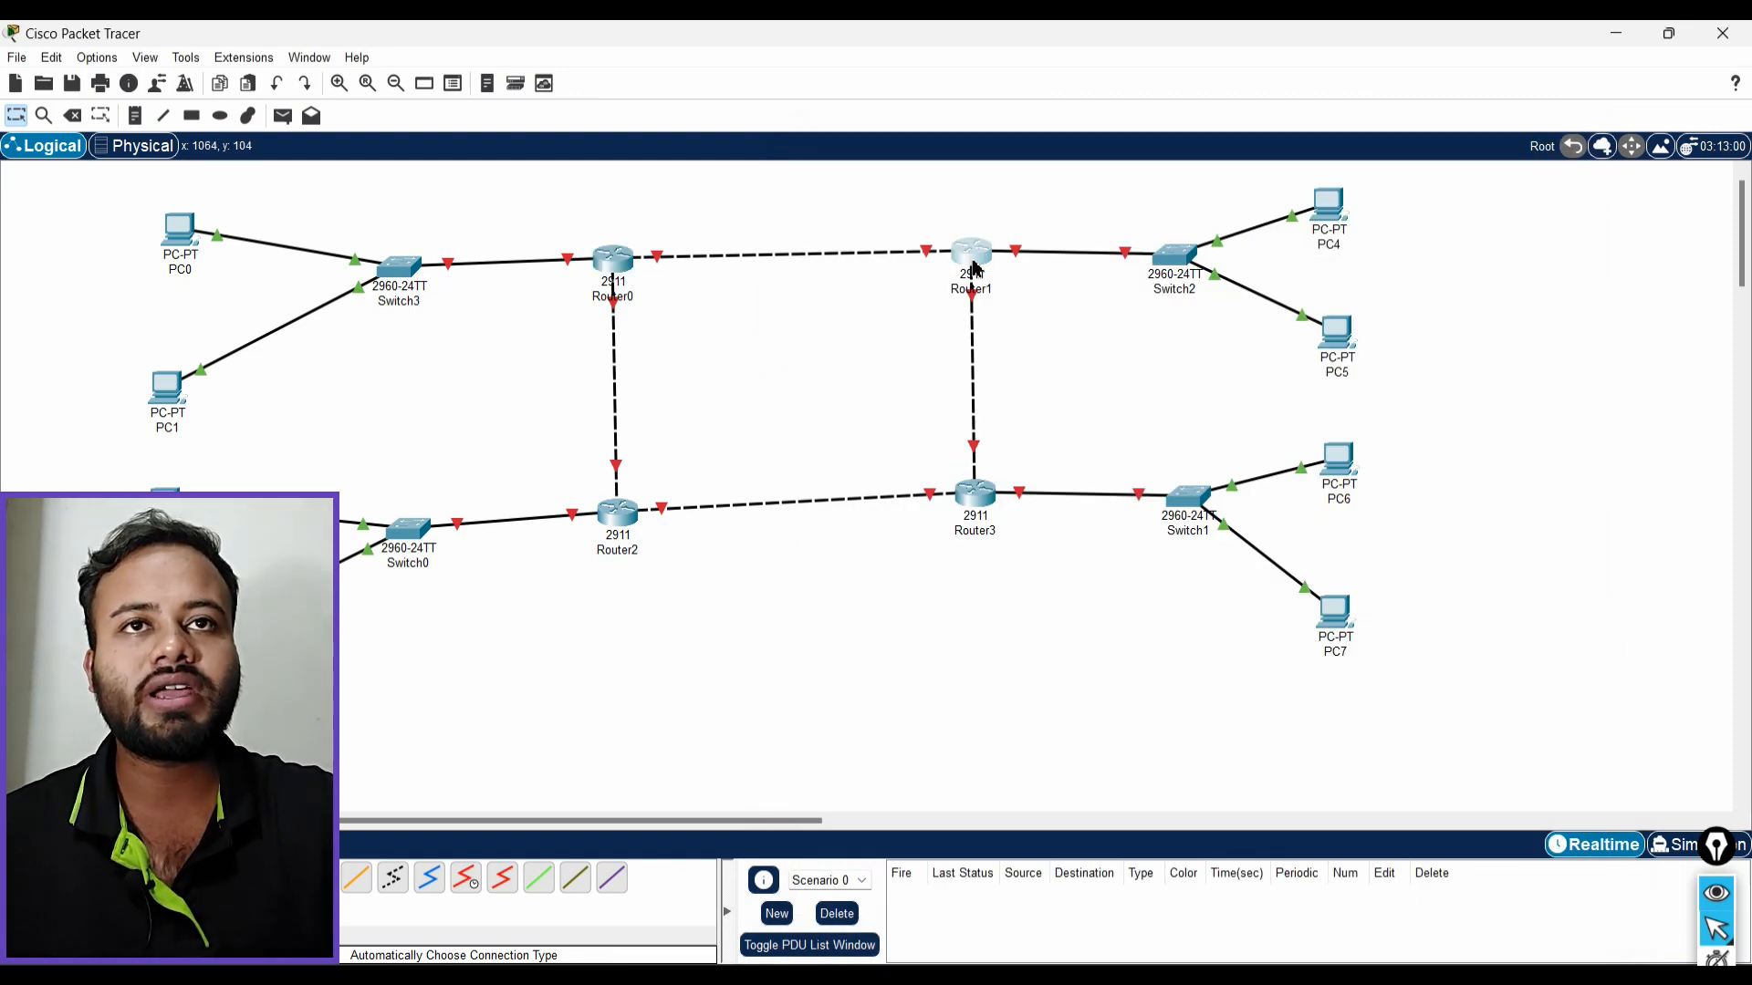
Fit Router1 with two HWIC-2T serial modules in its two rightmost expansion slots while powered off, and restore its power
click(973, 253)
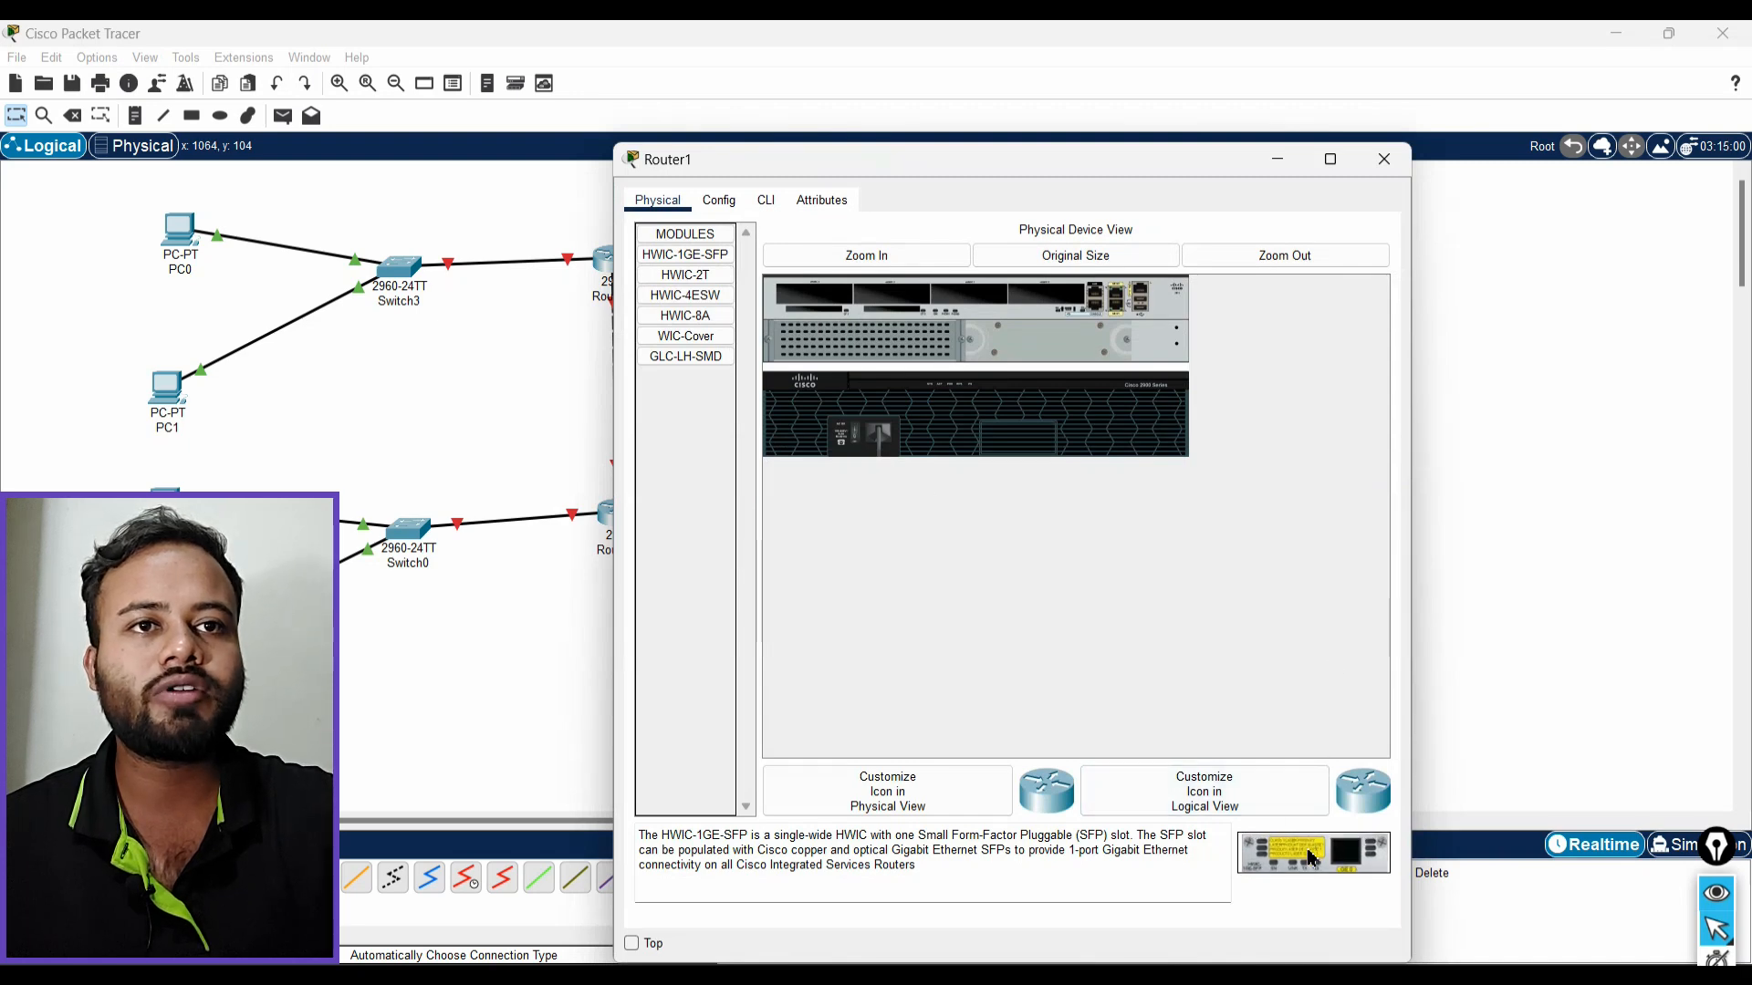
drag(685, 275, 1040, 301)
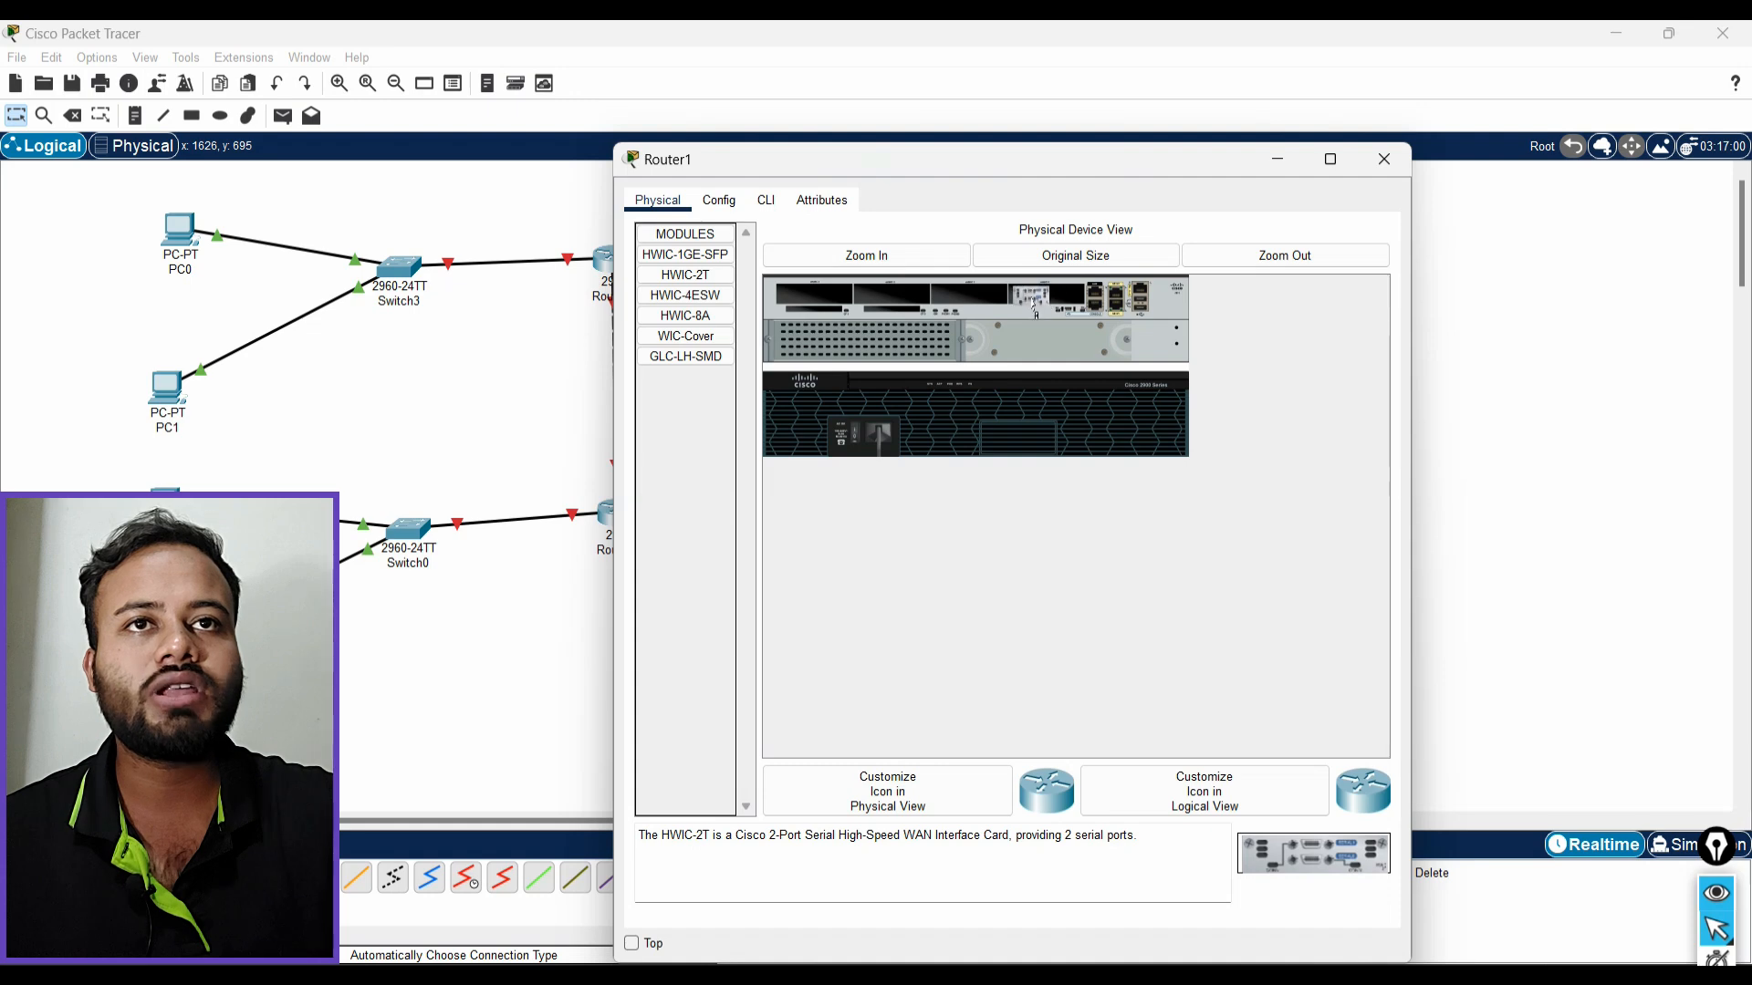
drag(1326, 859, 958, 301)
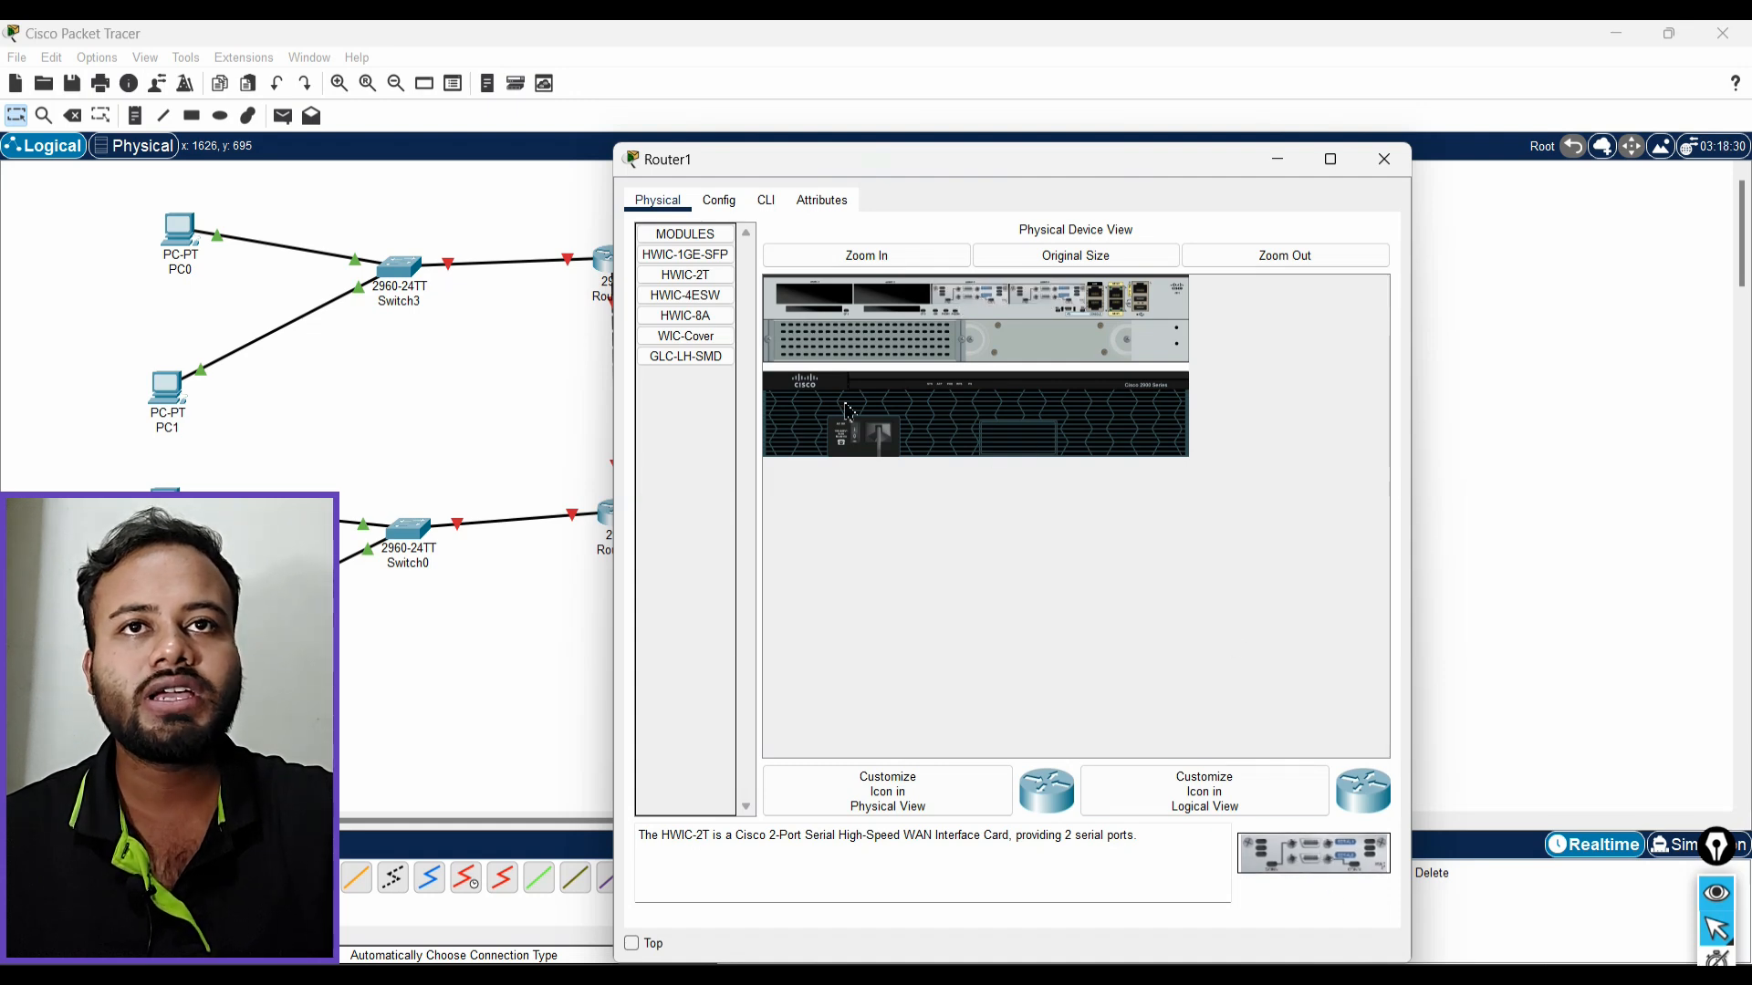
click(1384, 159)
Add two HWIC-2T serial modules to Router3's two rightmost expansion slots with its power off, and switch it back on
click(983, 511)
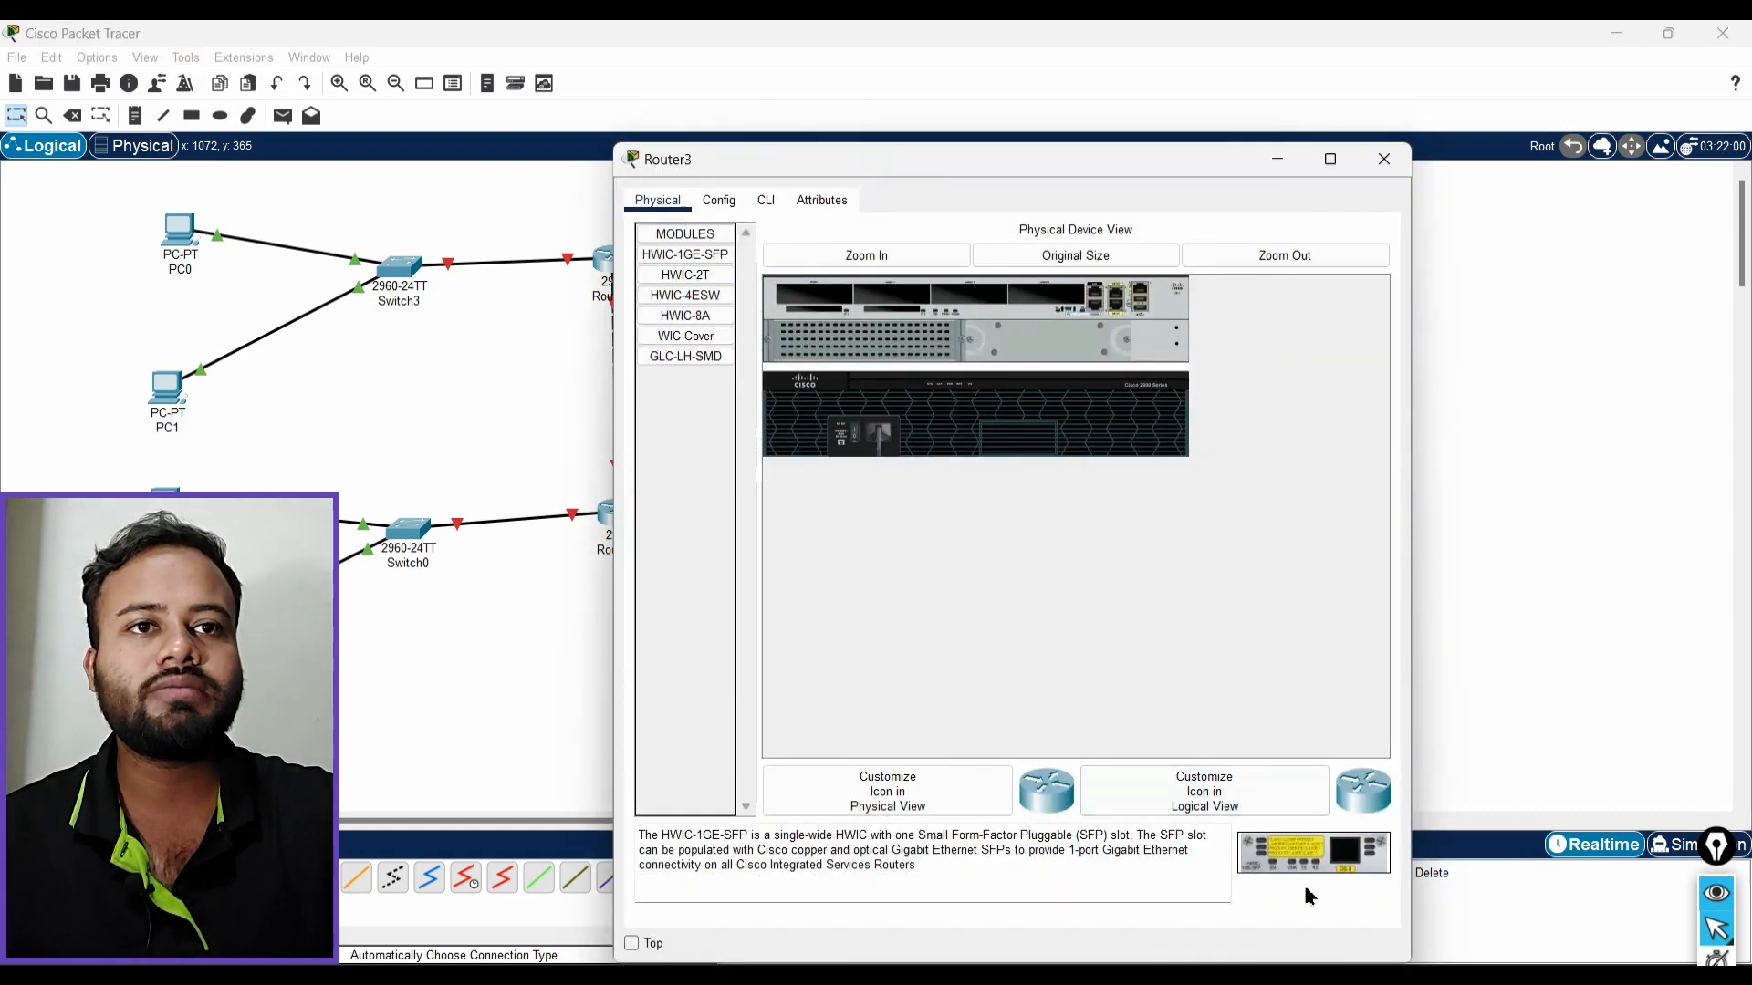
click(699, 278)
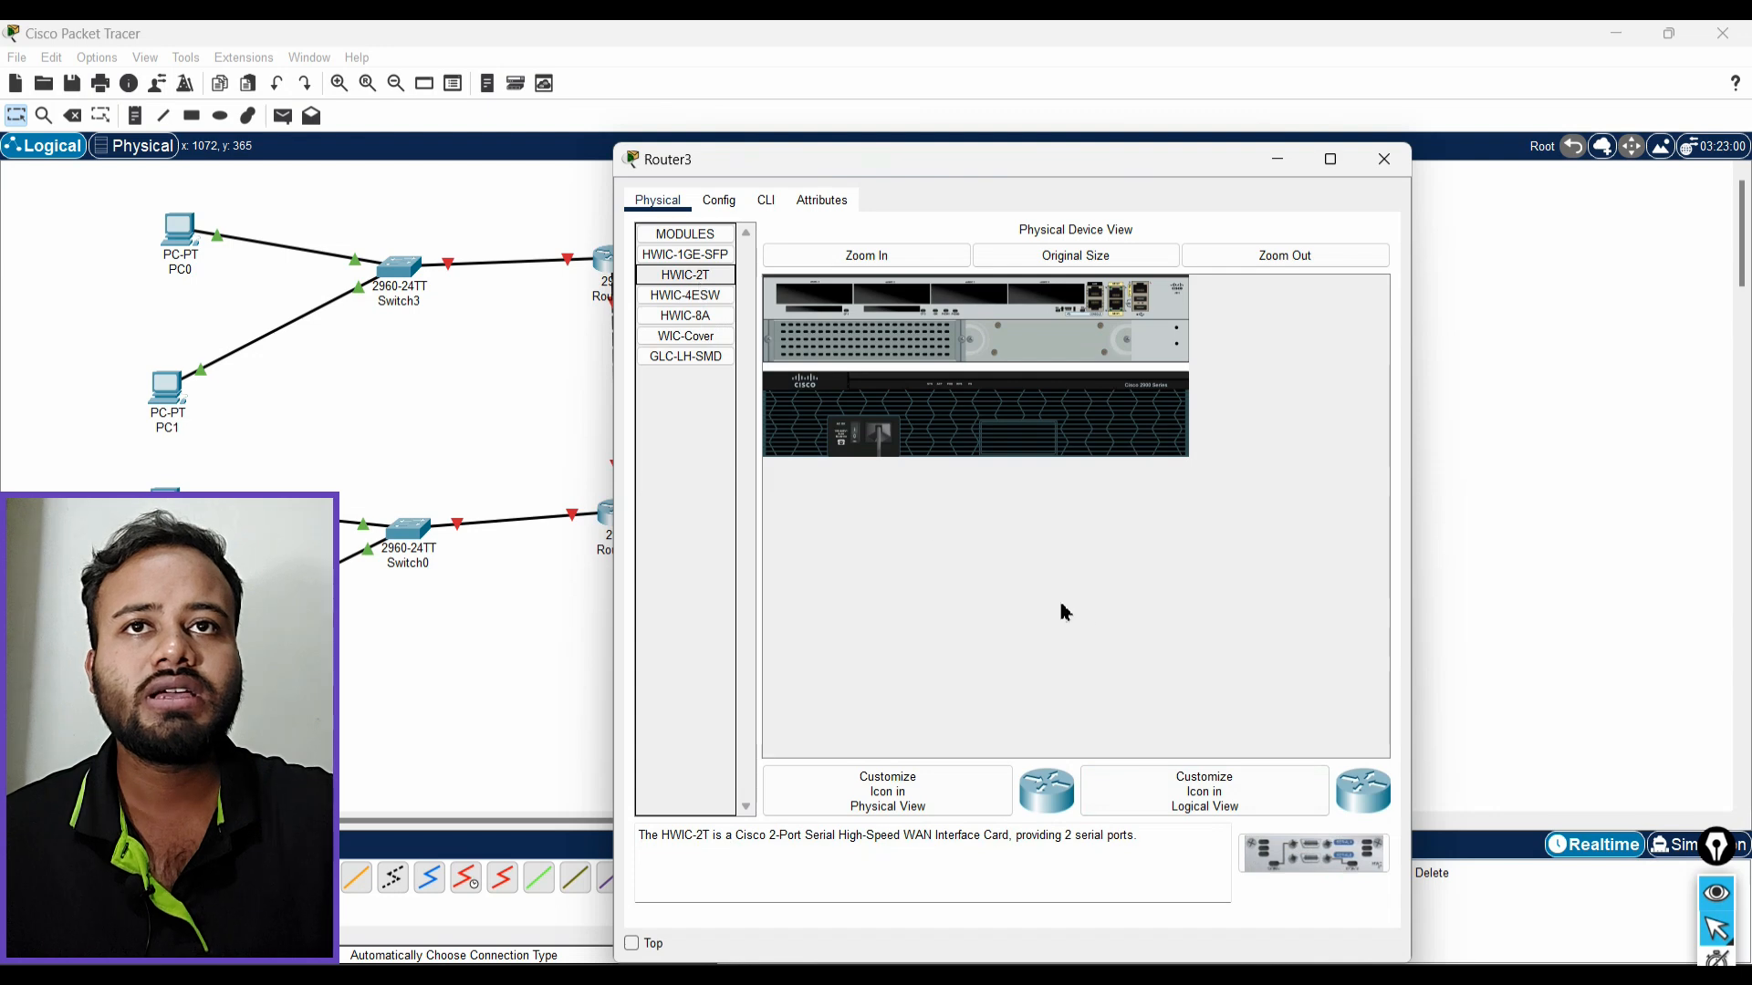
drag(1314, 853, 1020, 315)
drag(1337, 853, 954, 302)
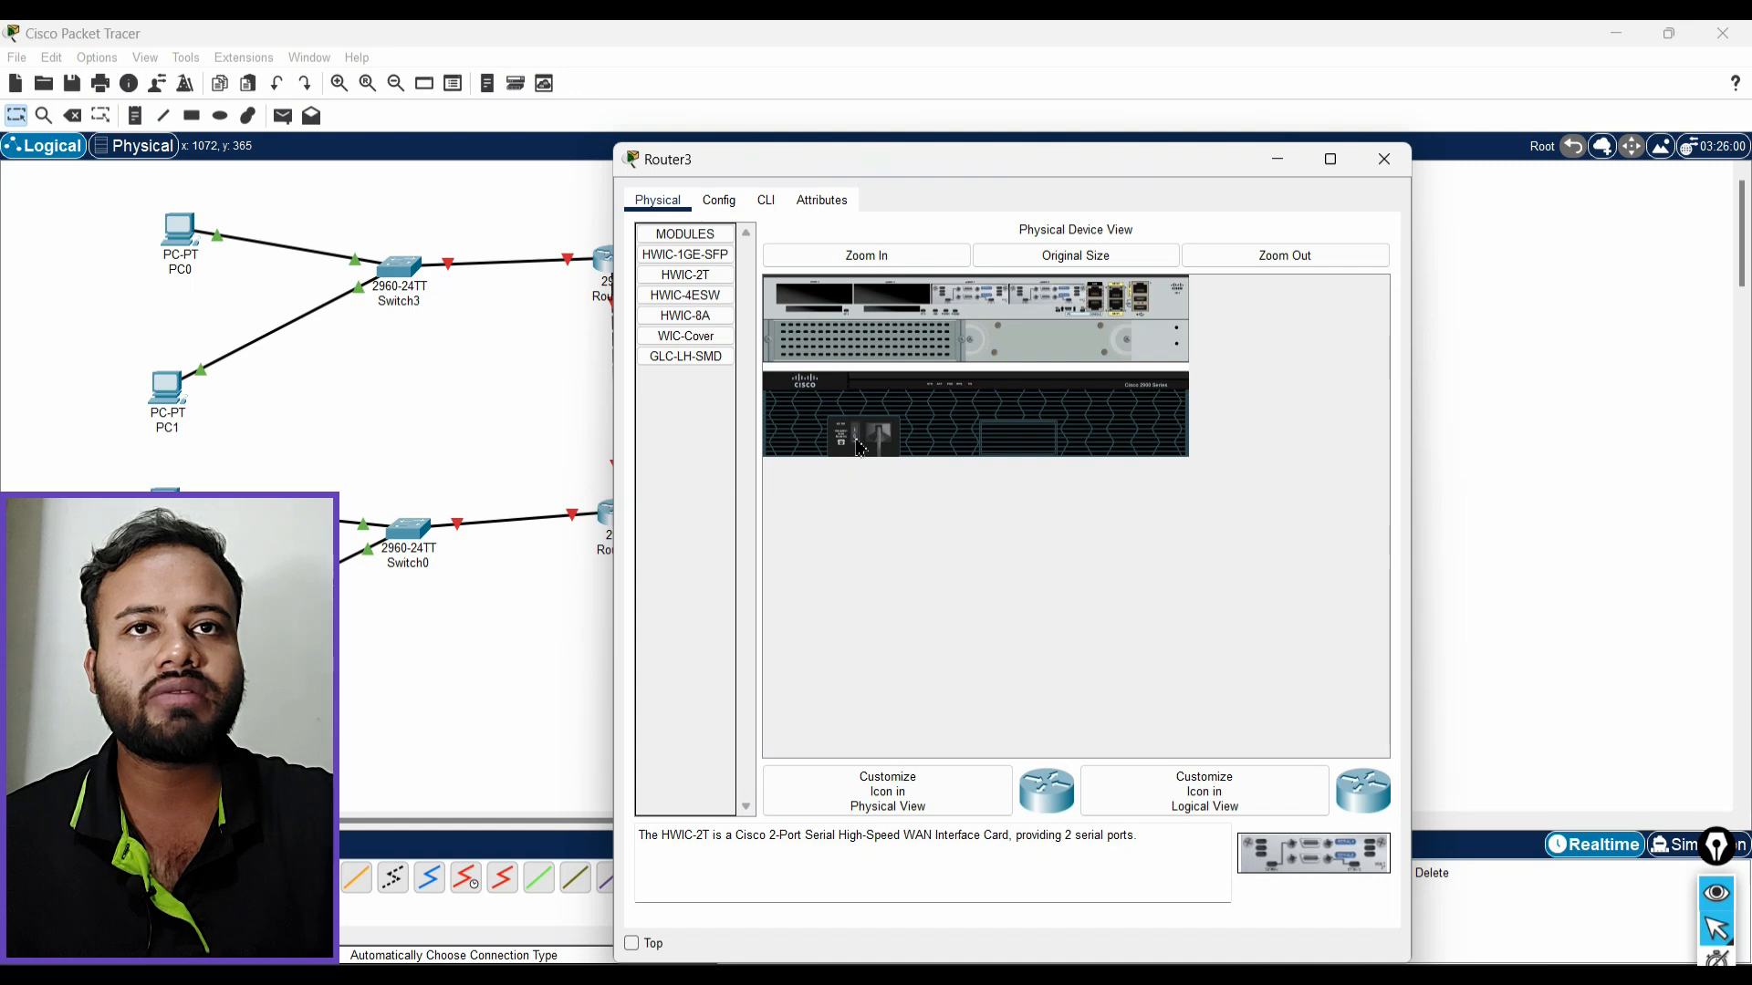
click(1384, 159)
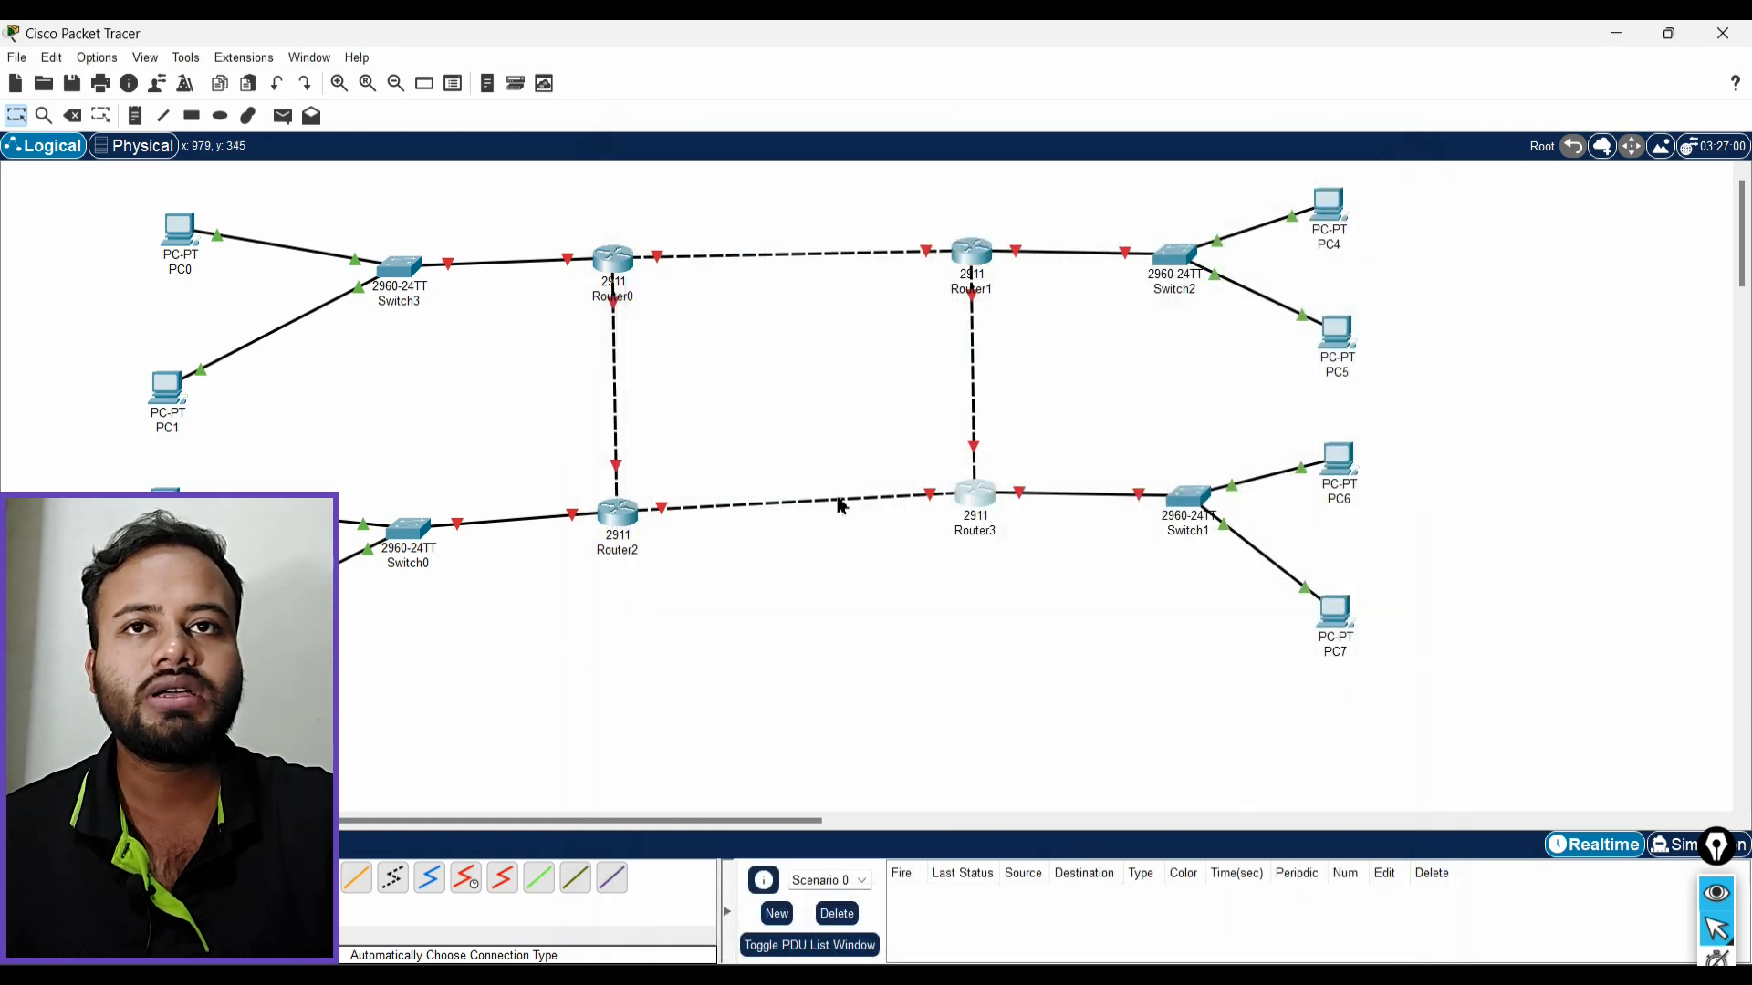
Install two HWIC-2T serial modules in Router2's two rightmost expansion slots with its power off, and switch it back on
click(620, 518)
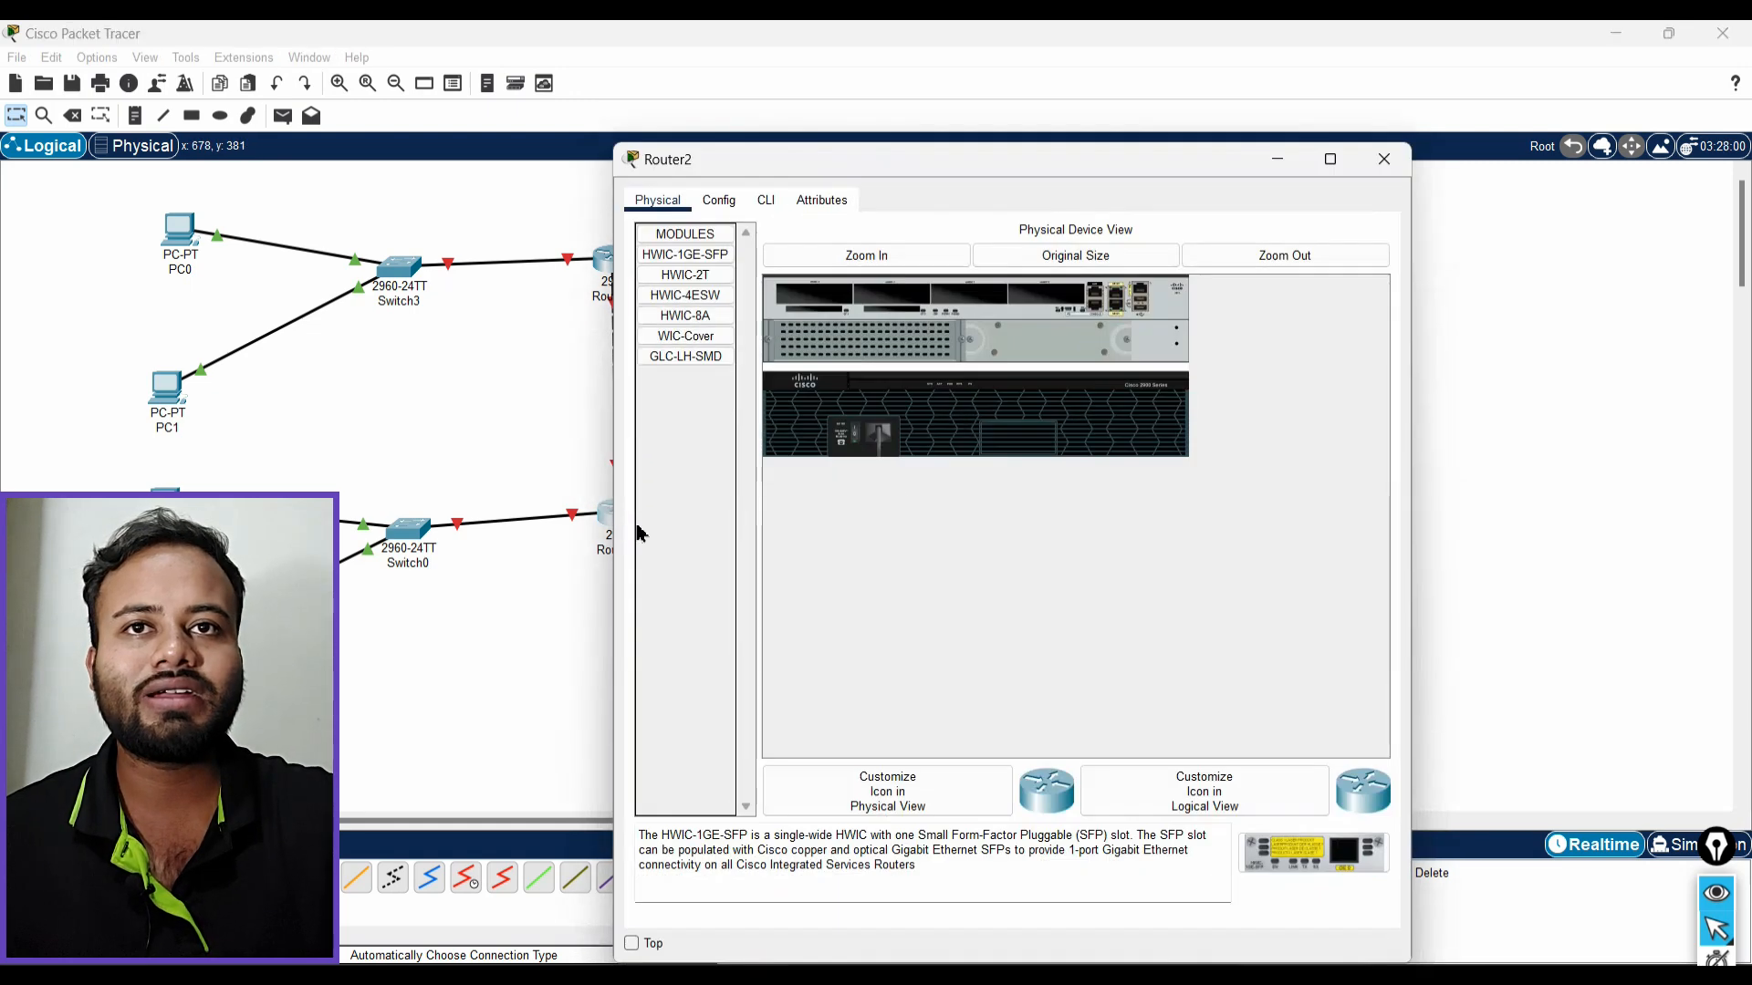
click(915, 271)
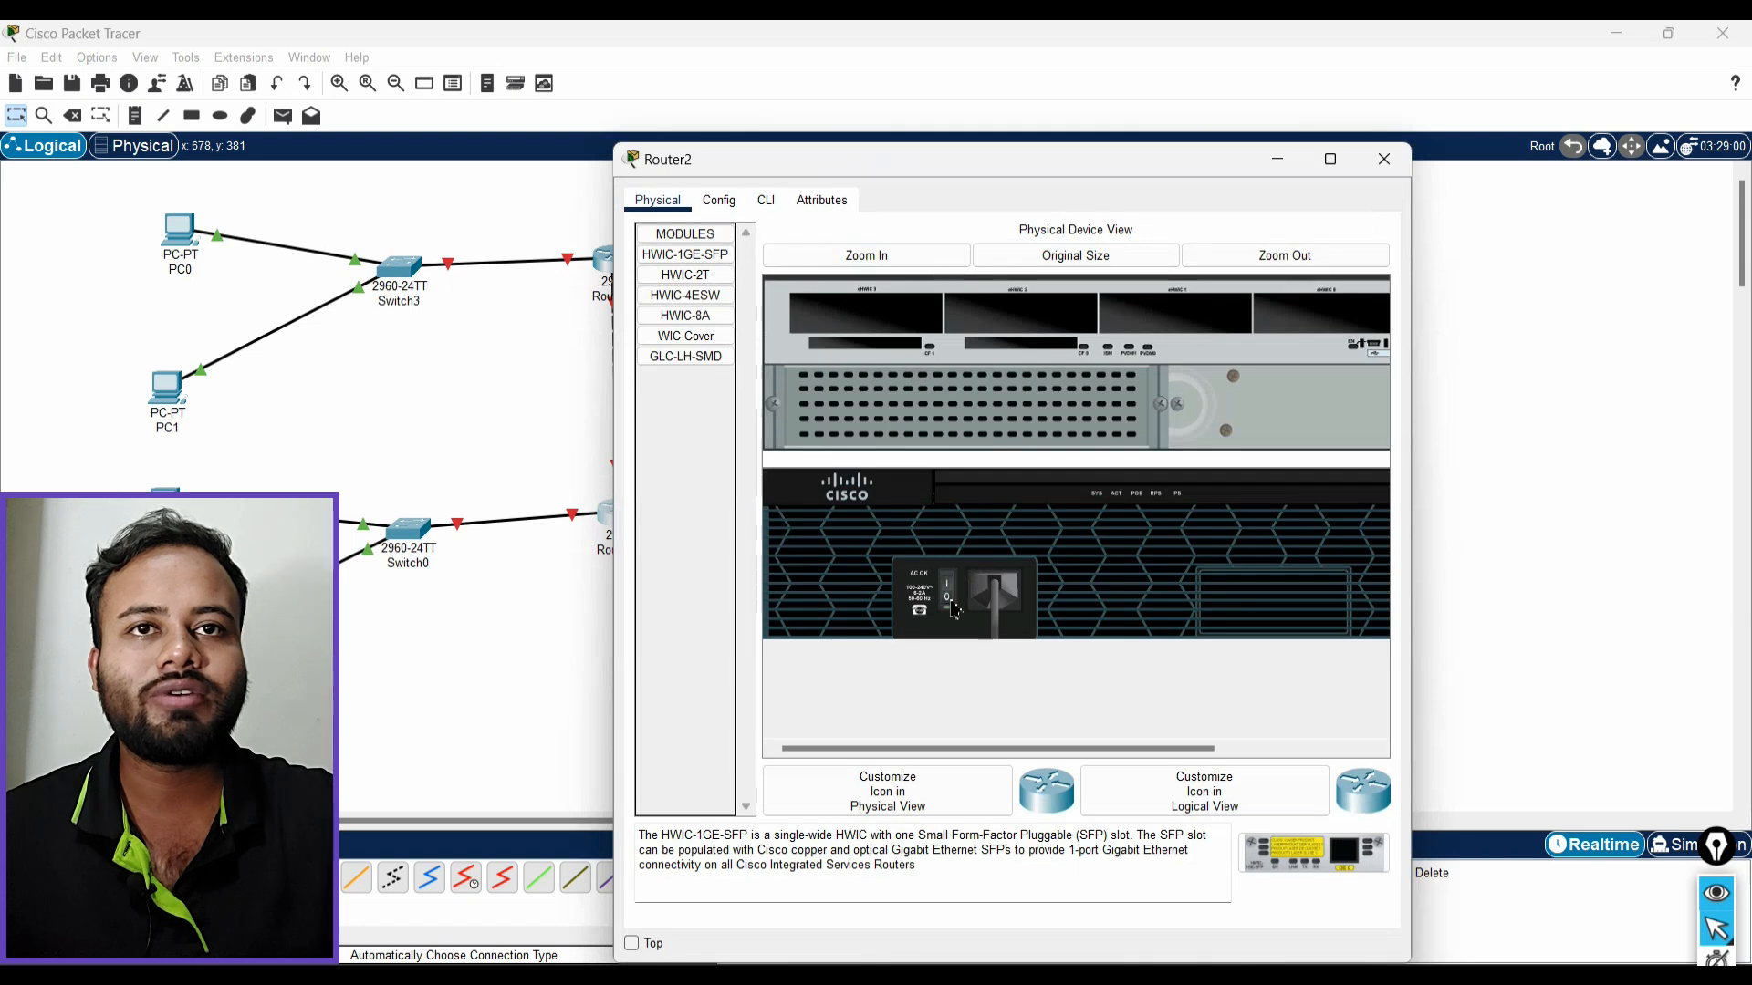
drag(1314, 853, 1243, 846)
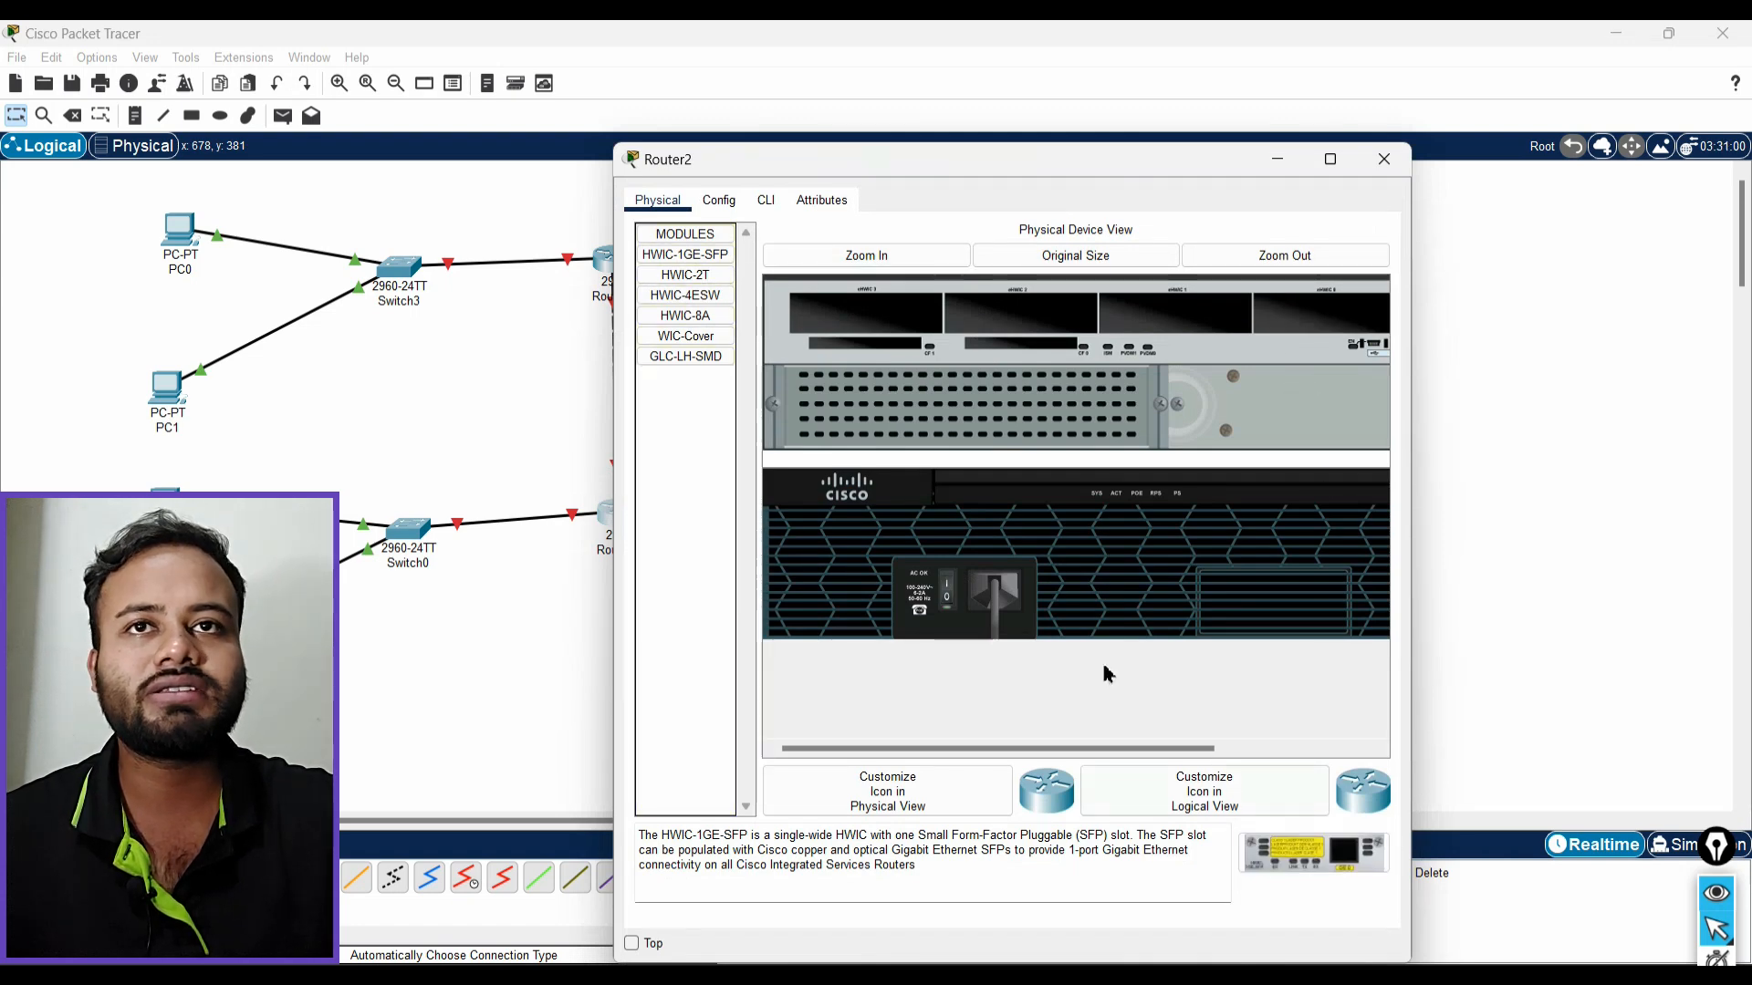
click(709, 276)
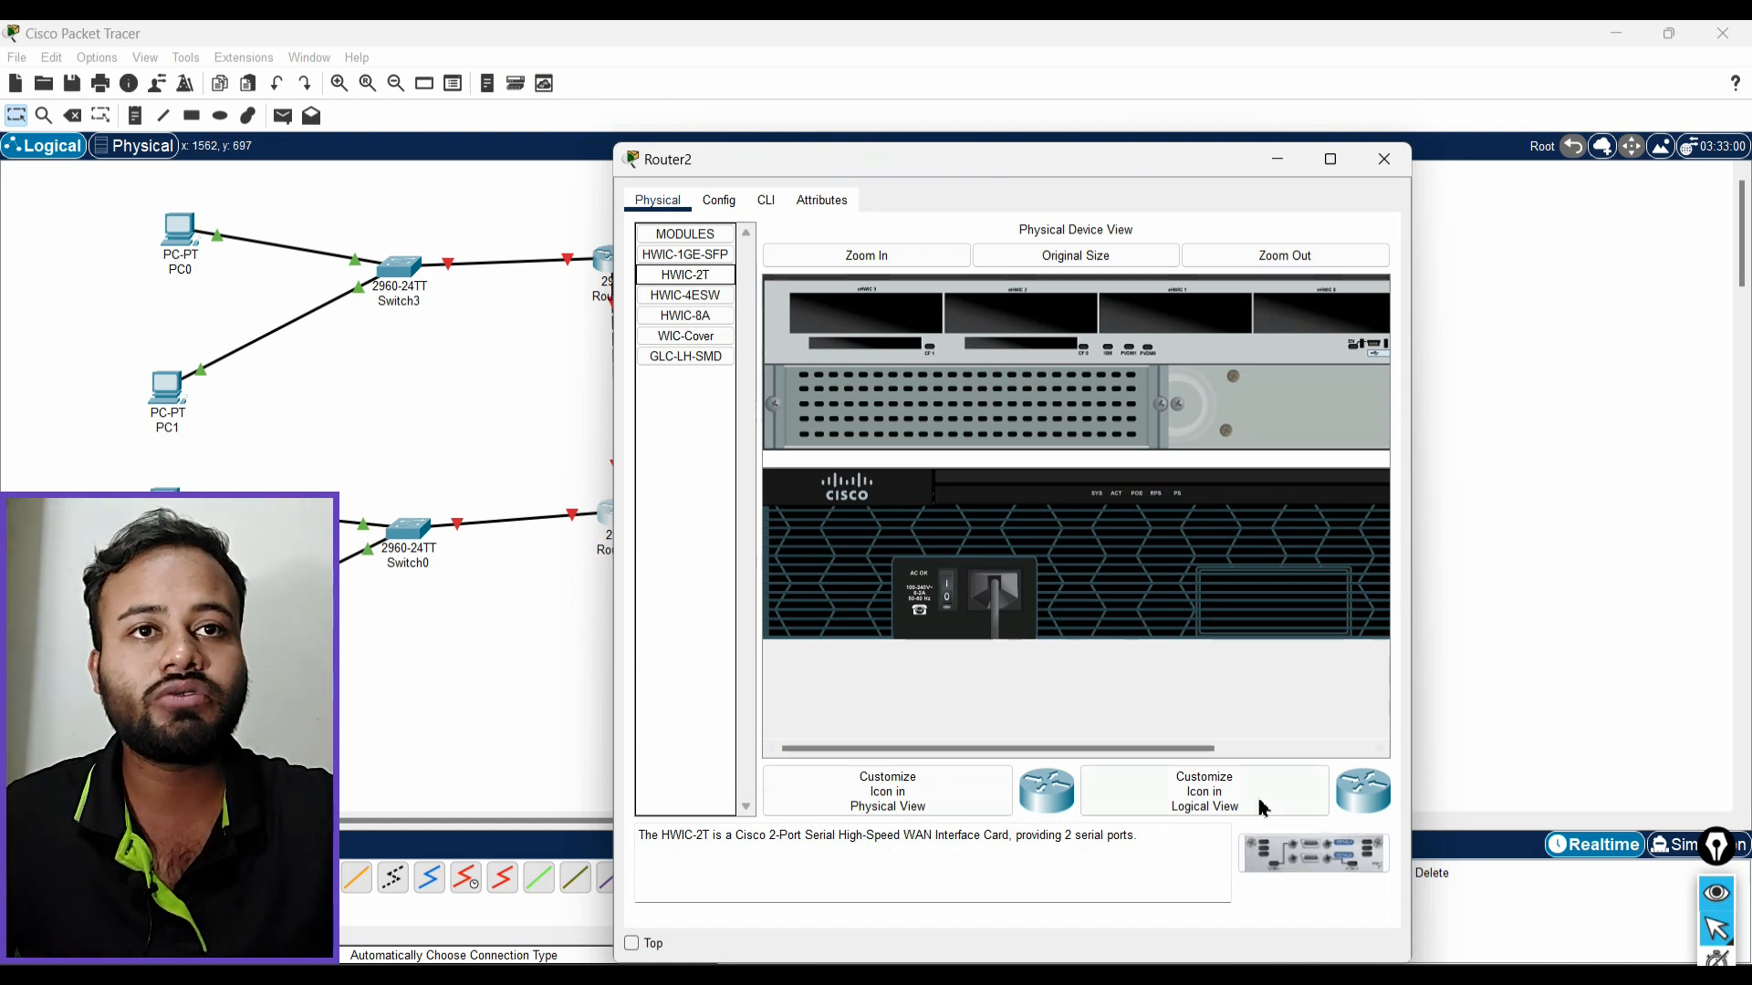
drag(894, 844, 1118, 843)
drag(1313, 855, 1177, 315)
click(952, 608)
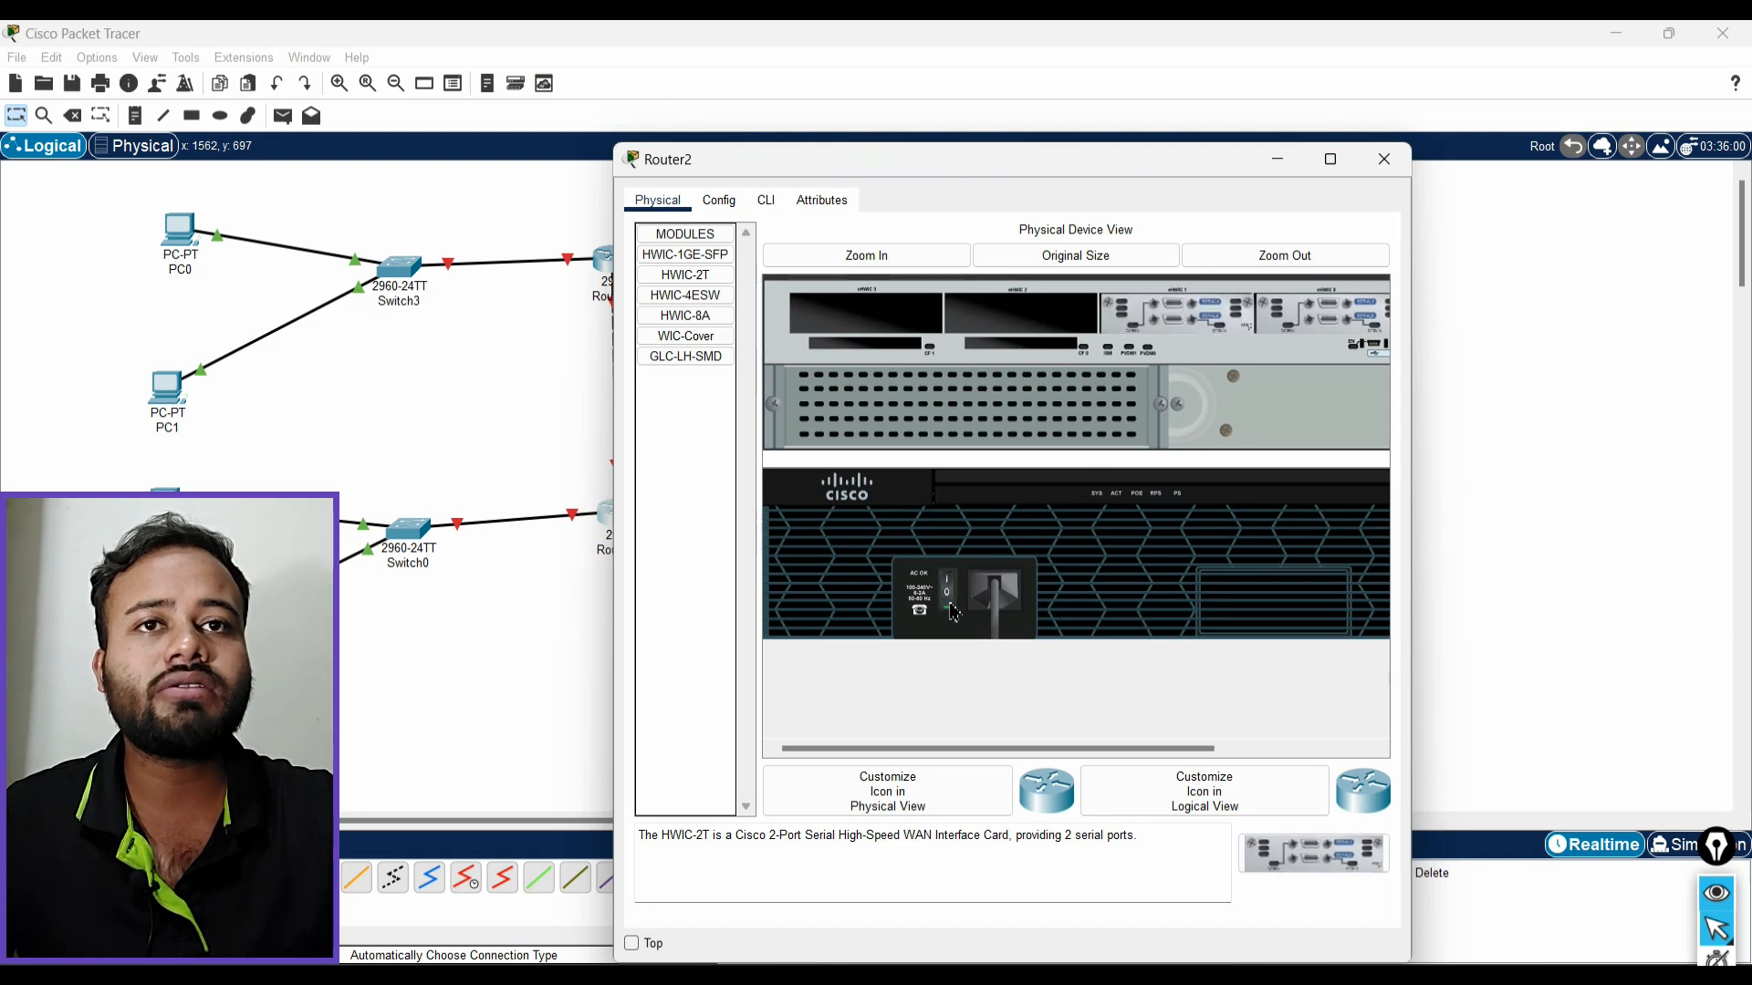
click(1384, 159)
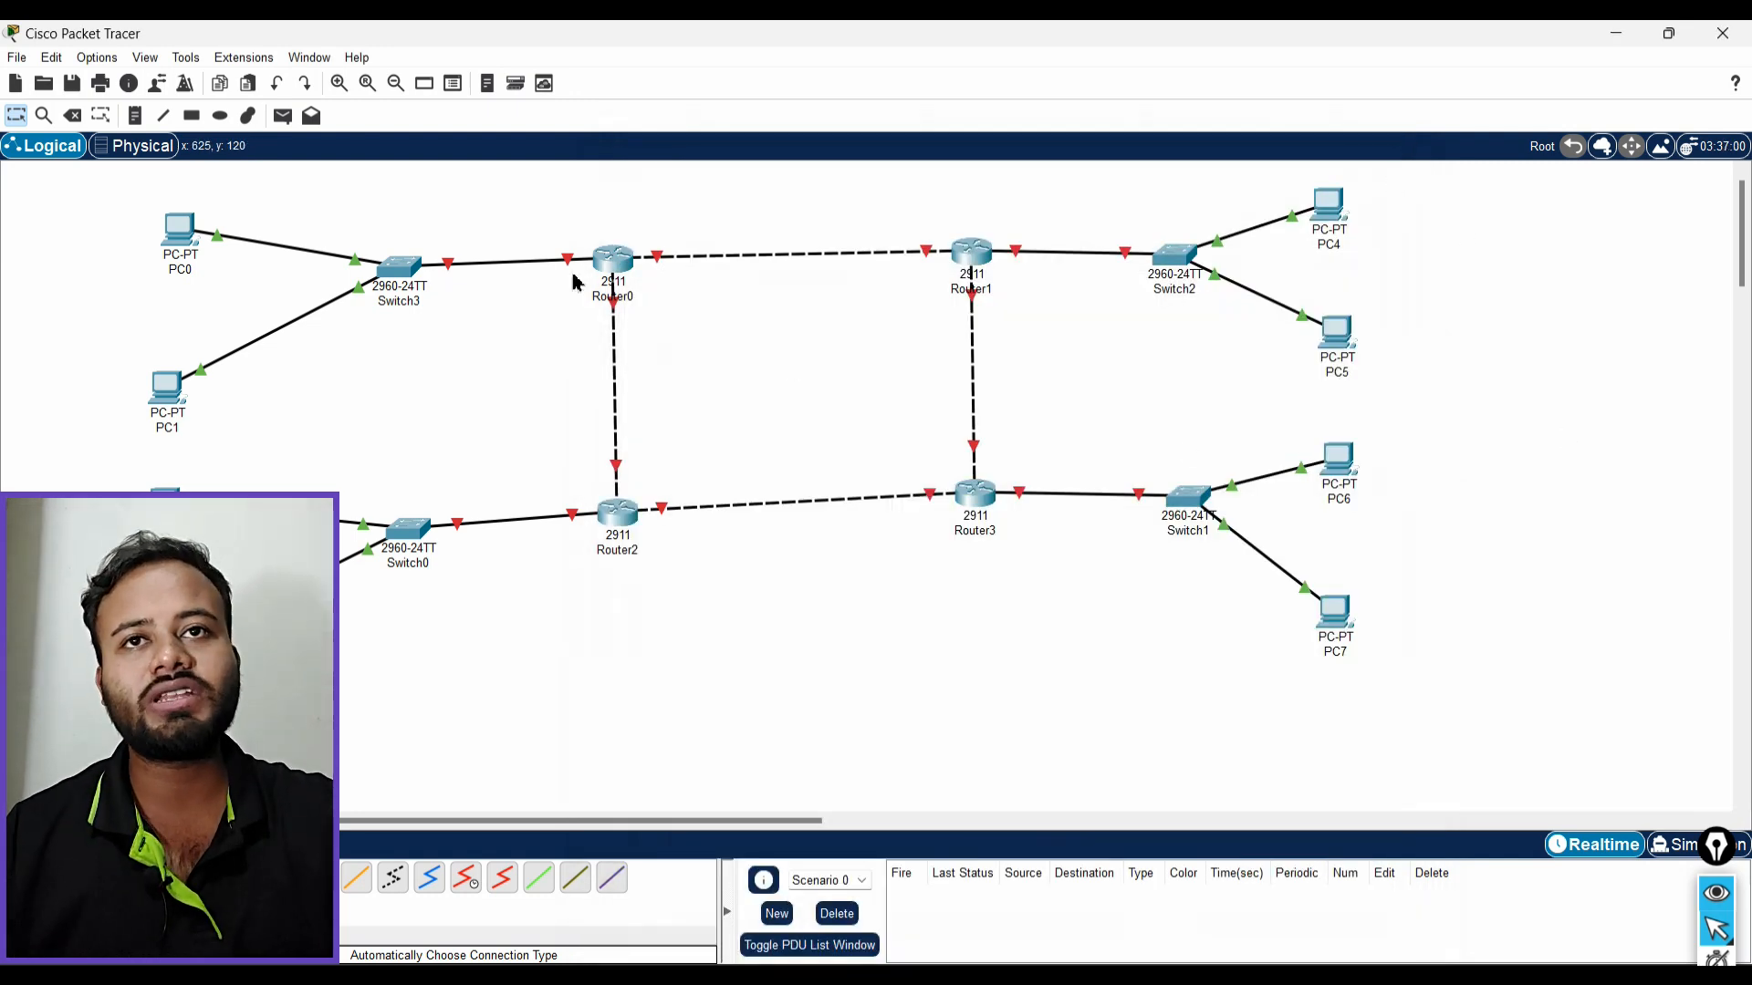
Check the configuration interface lists of Router0 and Router1 for the added serial ports
click(613, 261)
click(720, 201)
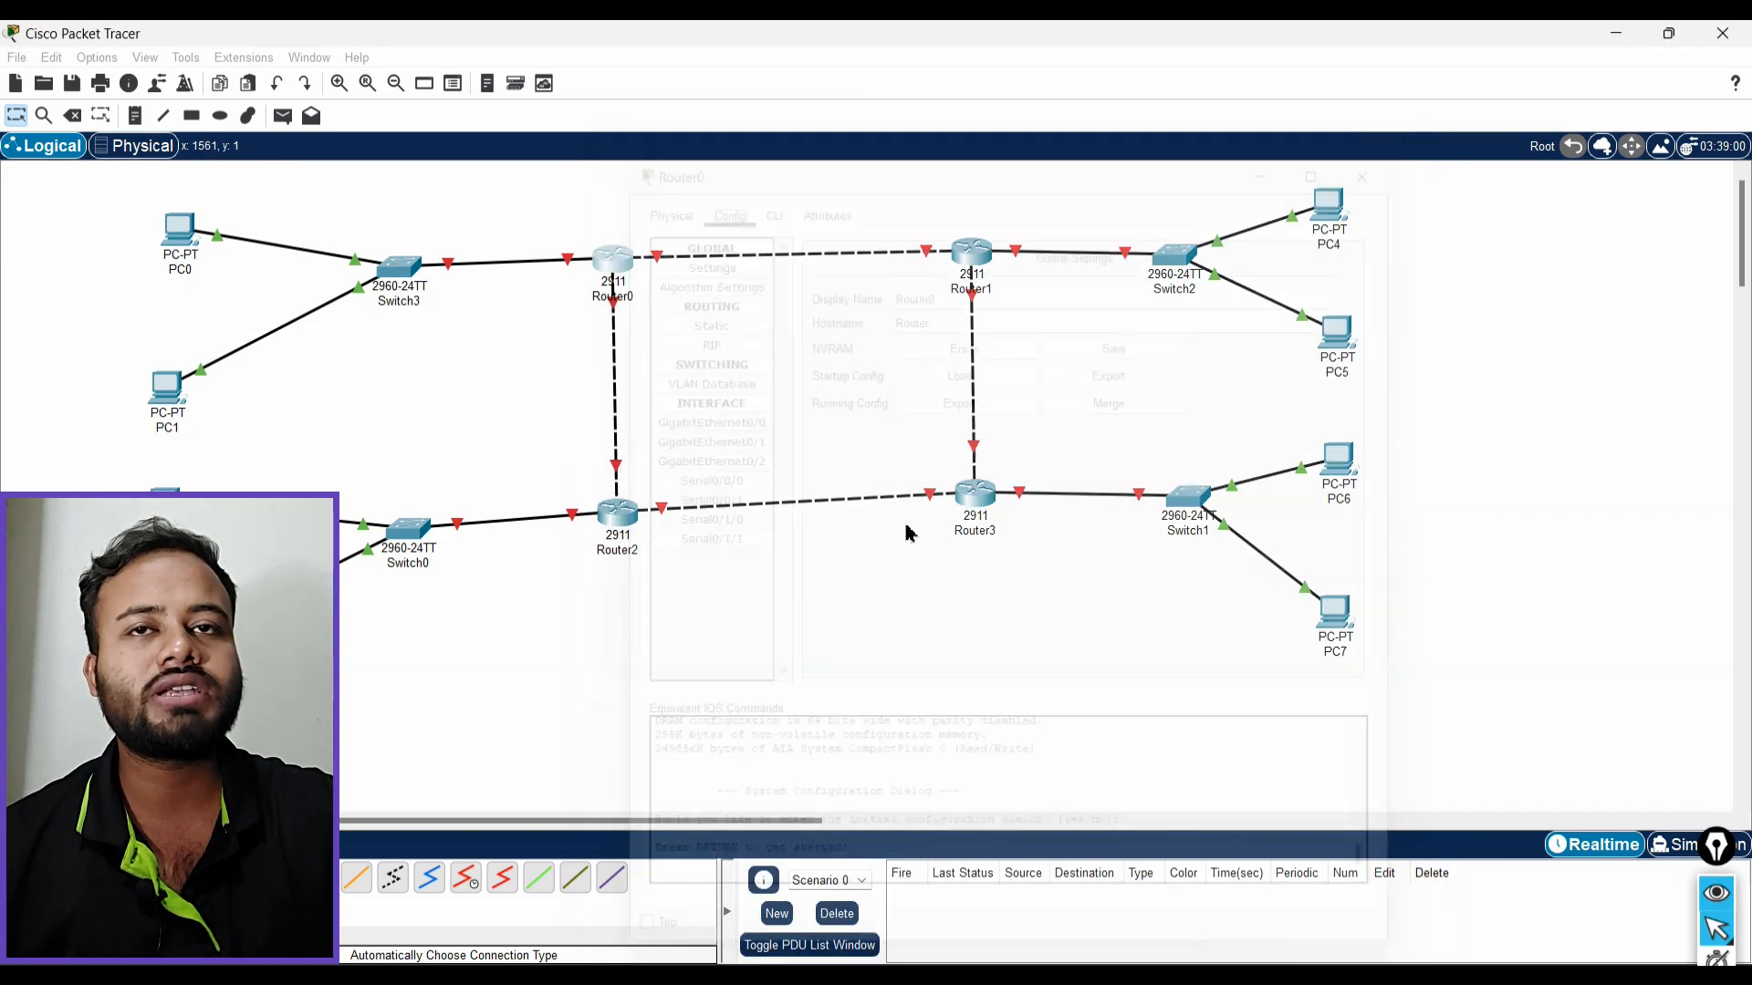
click(1384, 160)
click(977, 262)
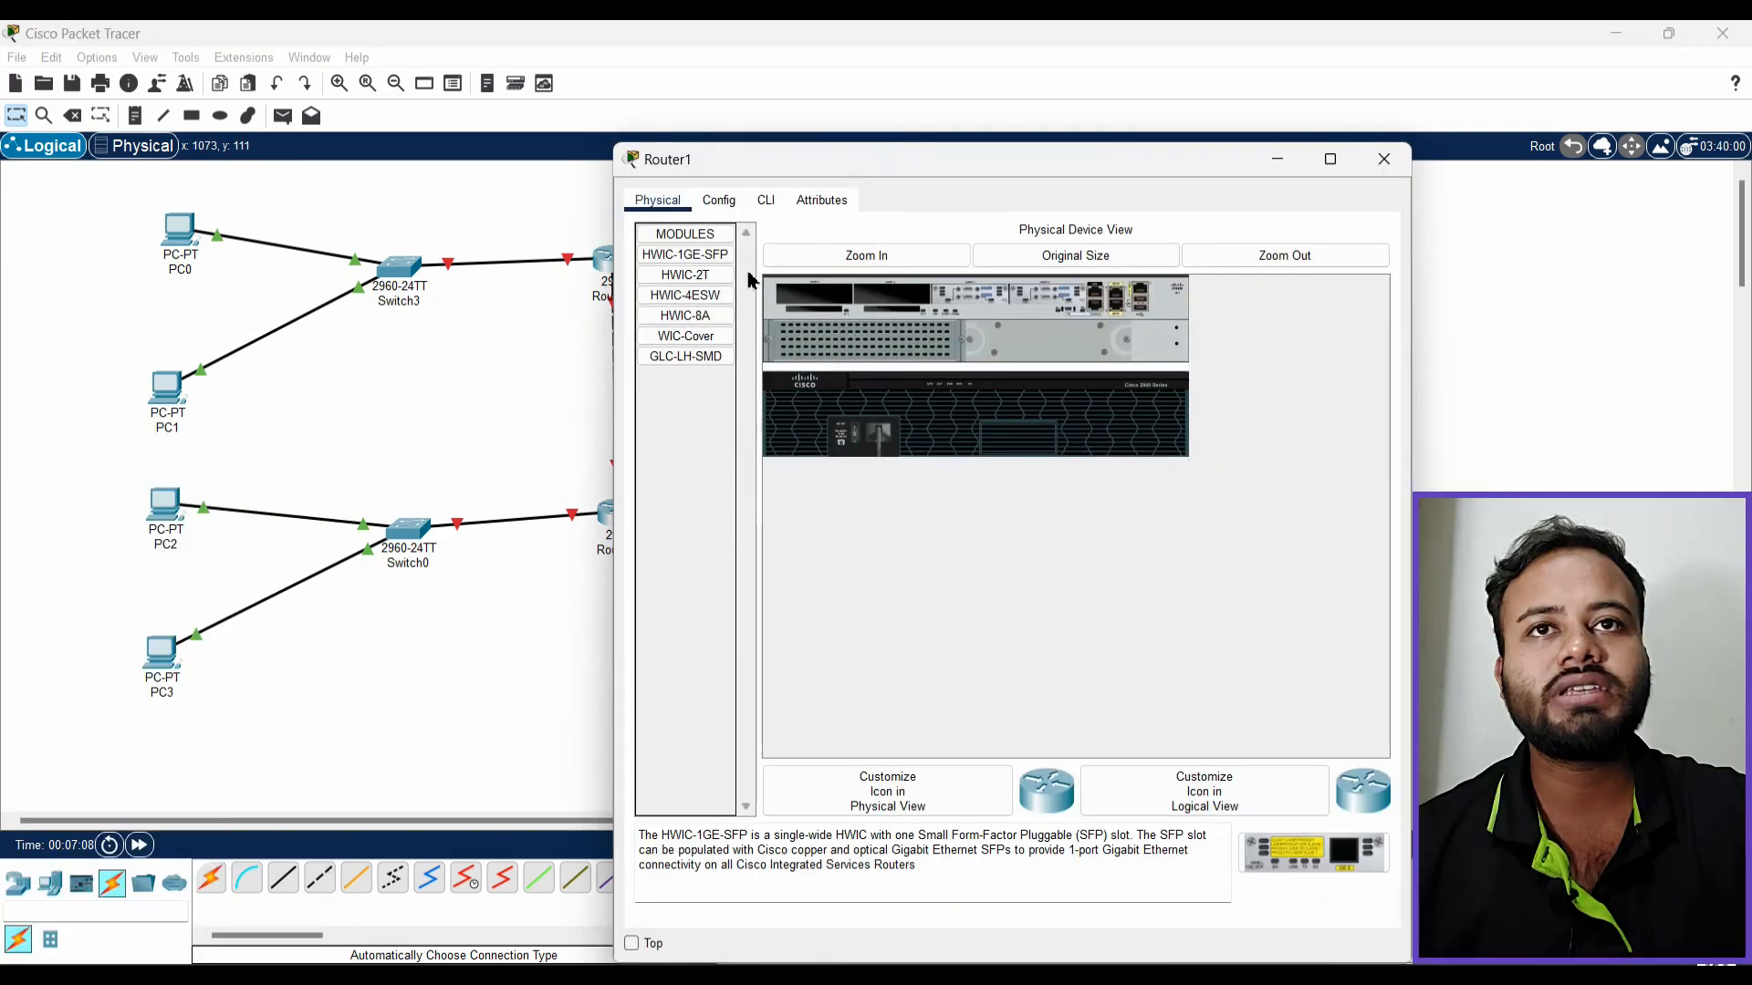
click(735, 208)
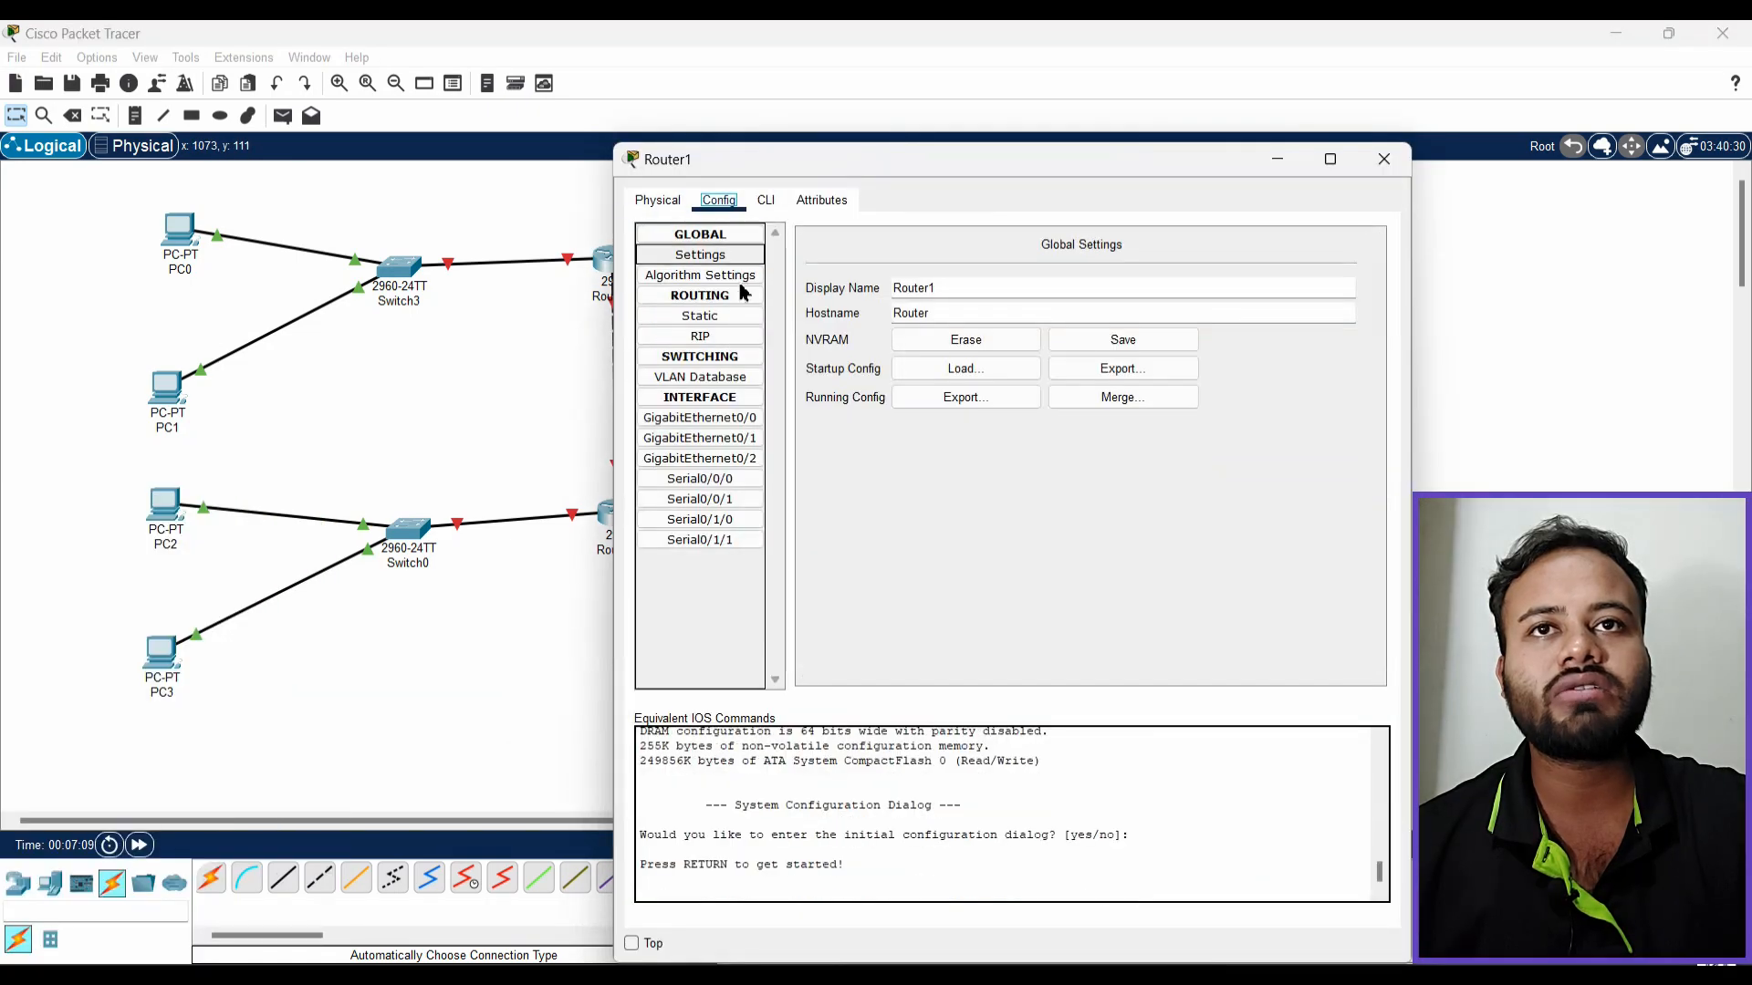
click(1388, 159)
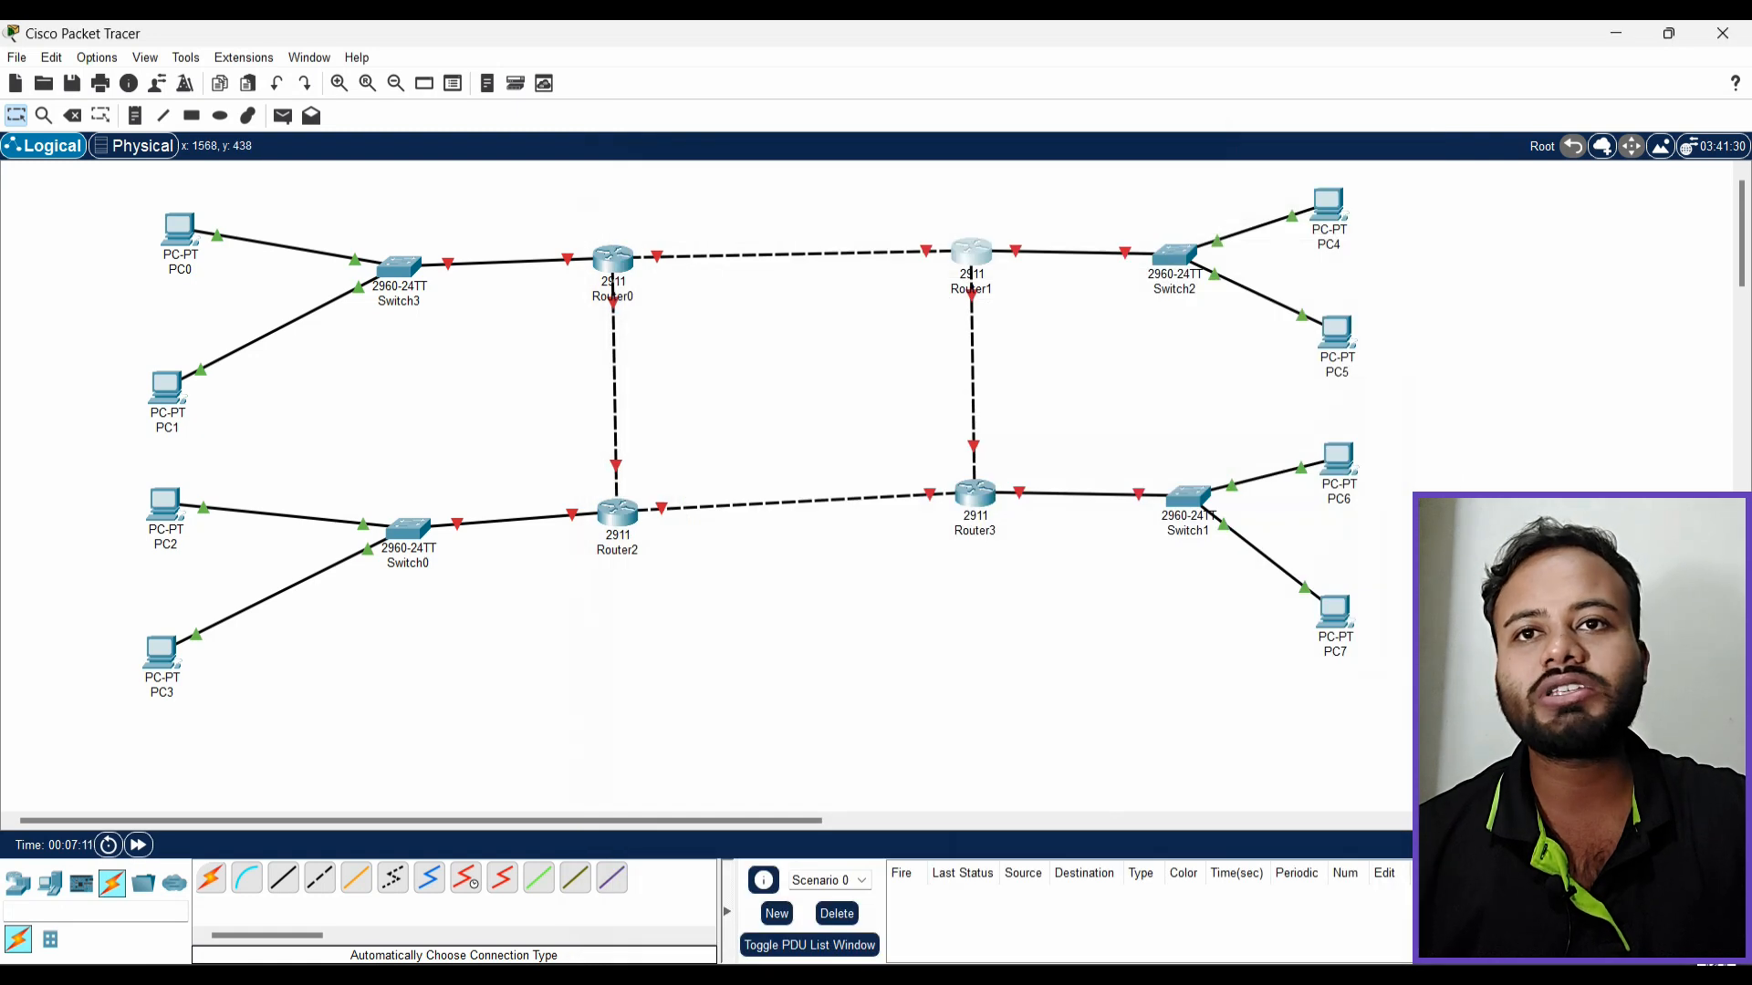
Connect Router0's Serial0/0/1 port diagonally to a serial port on Router3 with a Serial DCE cable
click(466, 880)
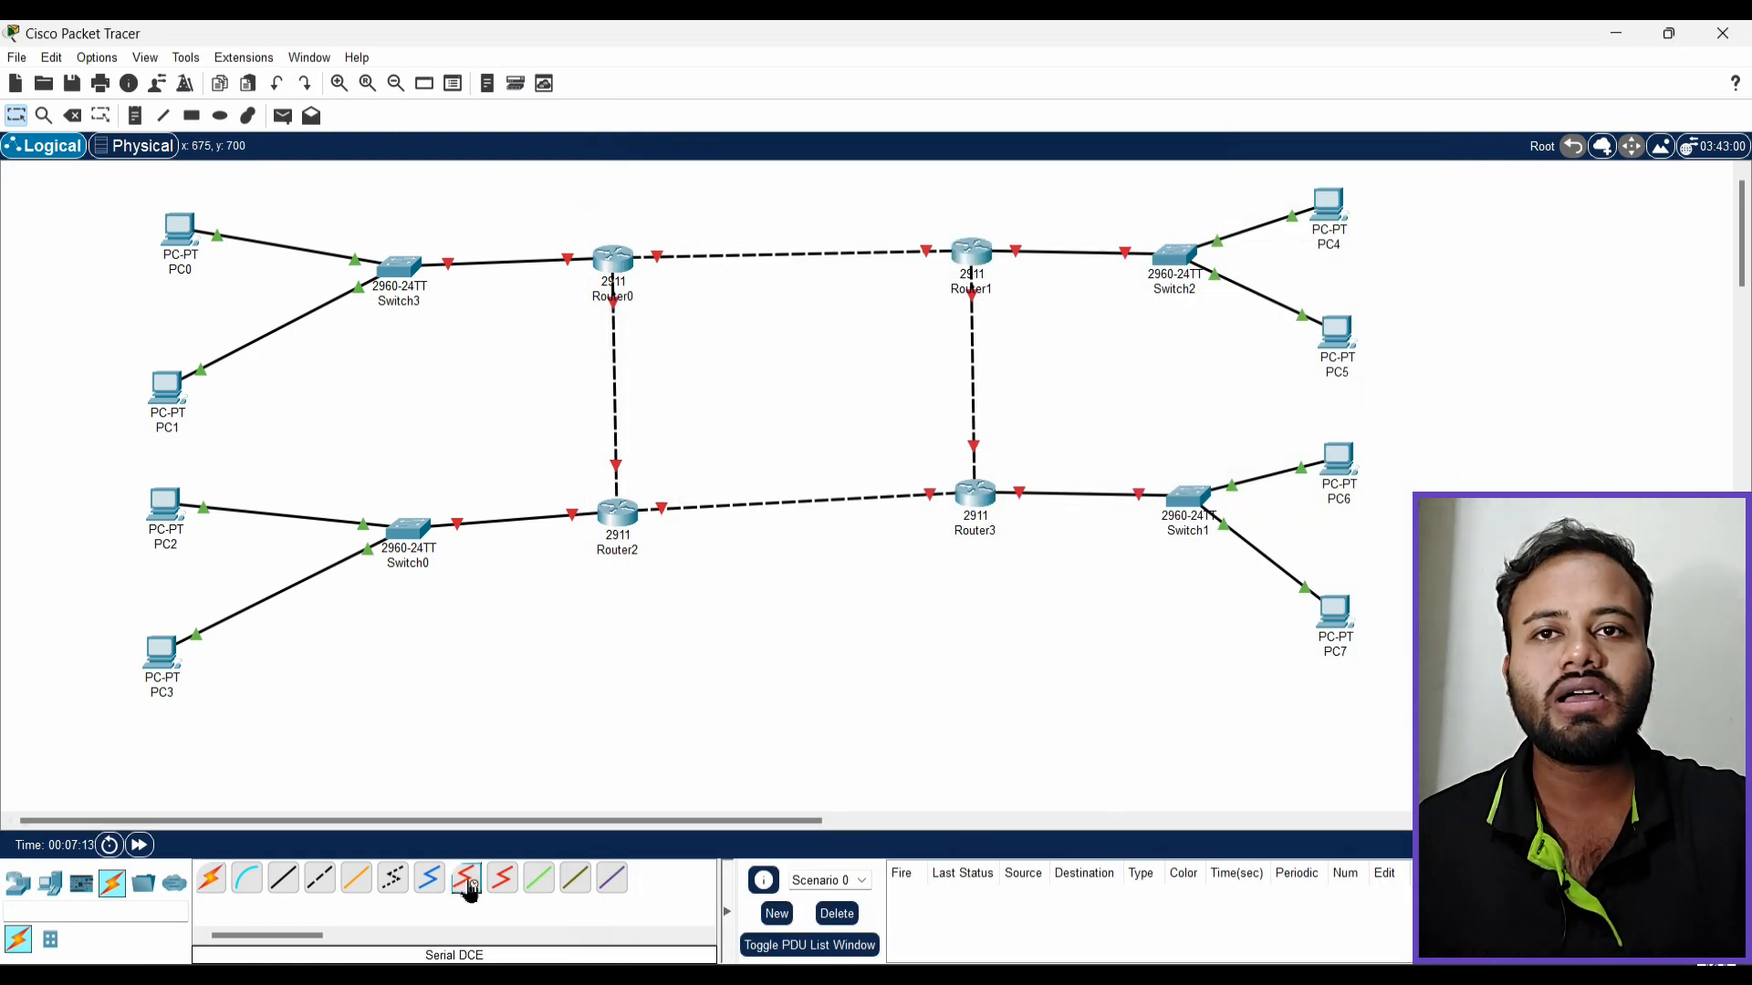
click(624, 265)
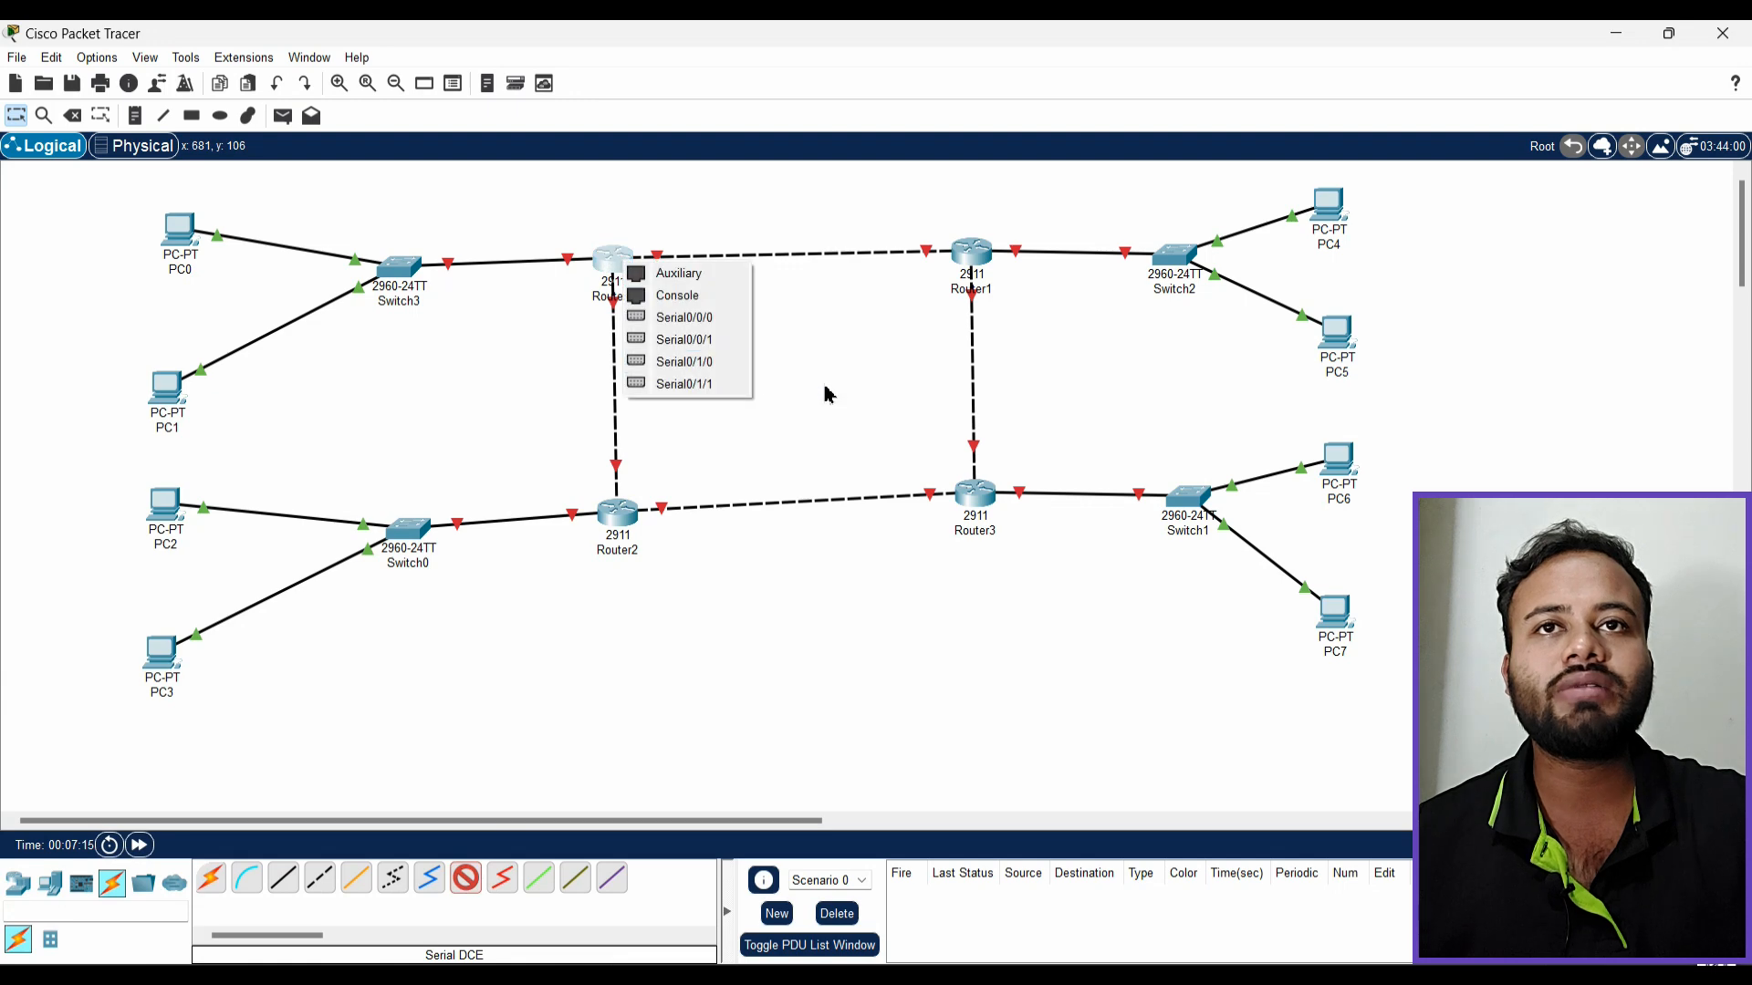
click(680, 340)
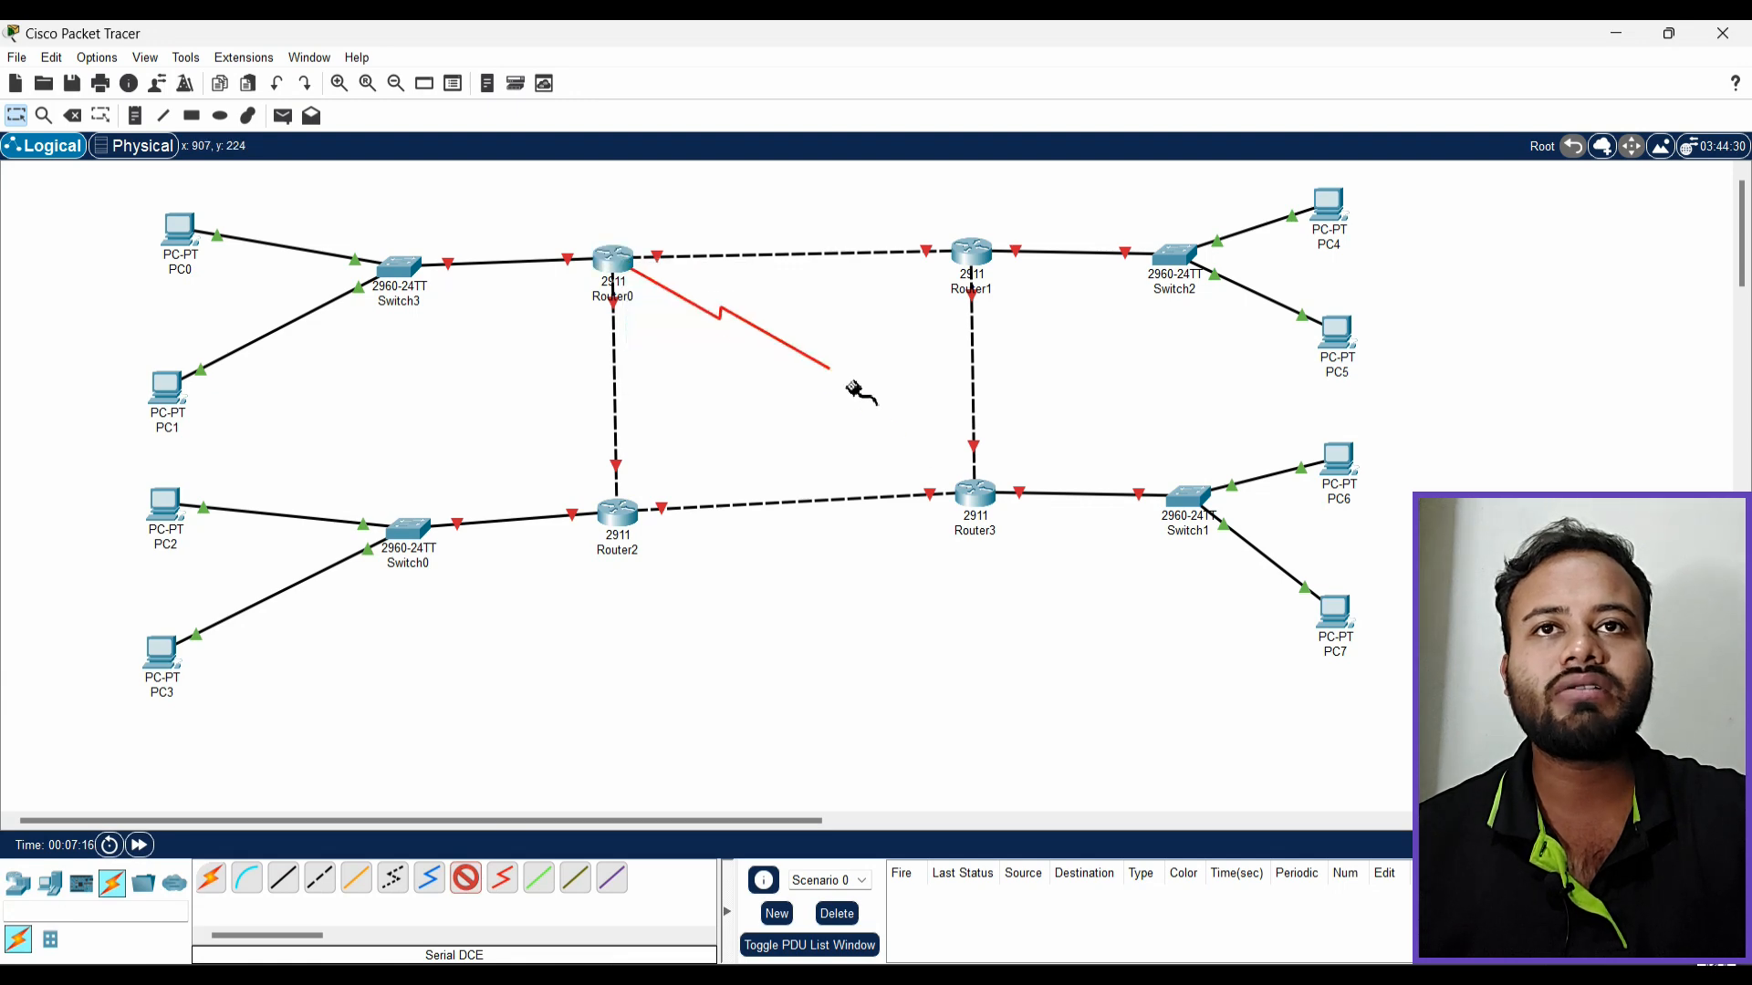
click(984, 504)
click(1033, 552)
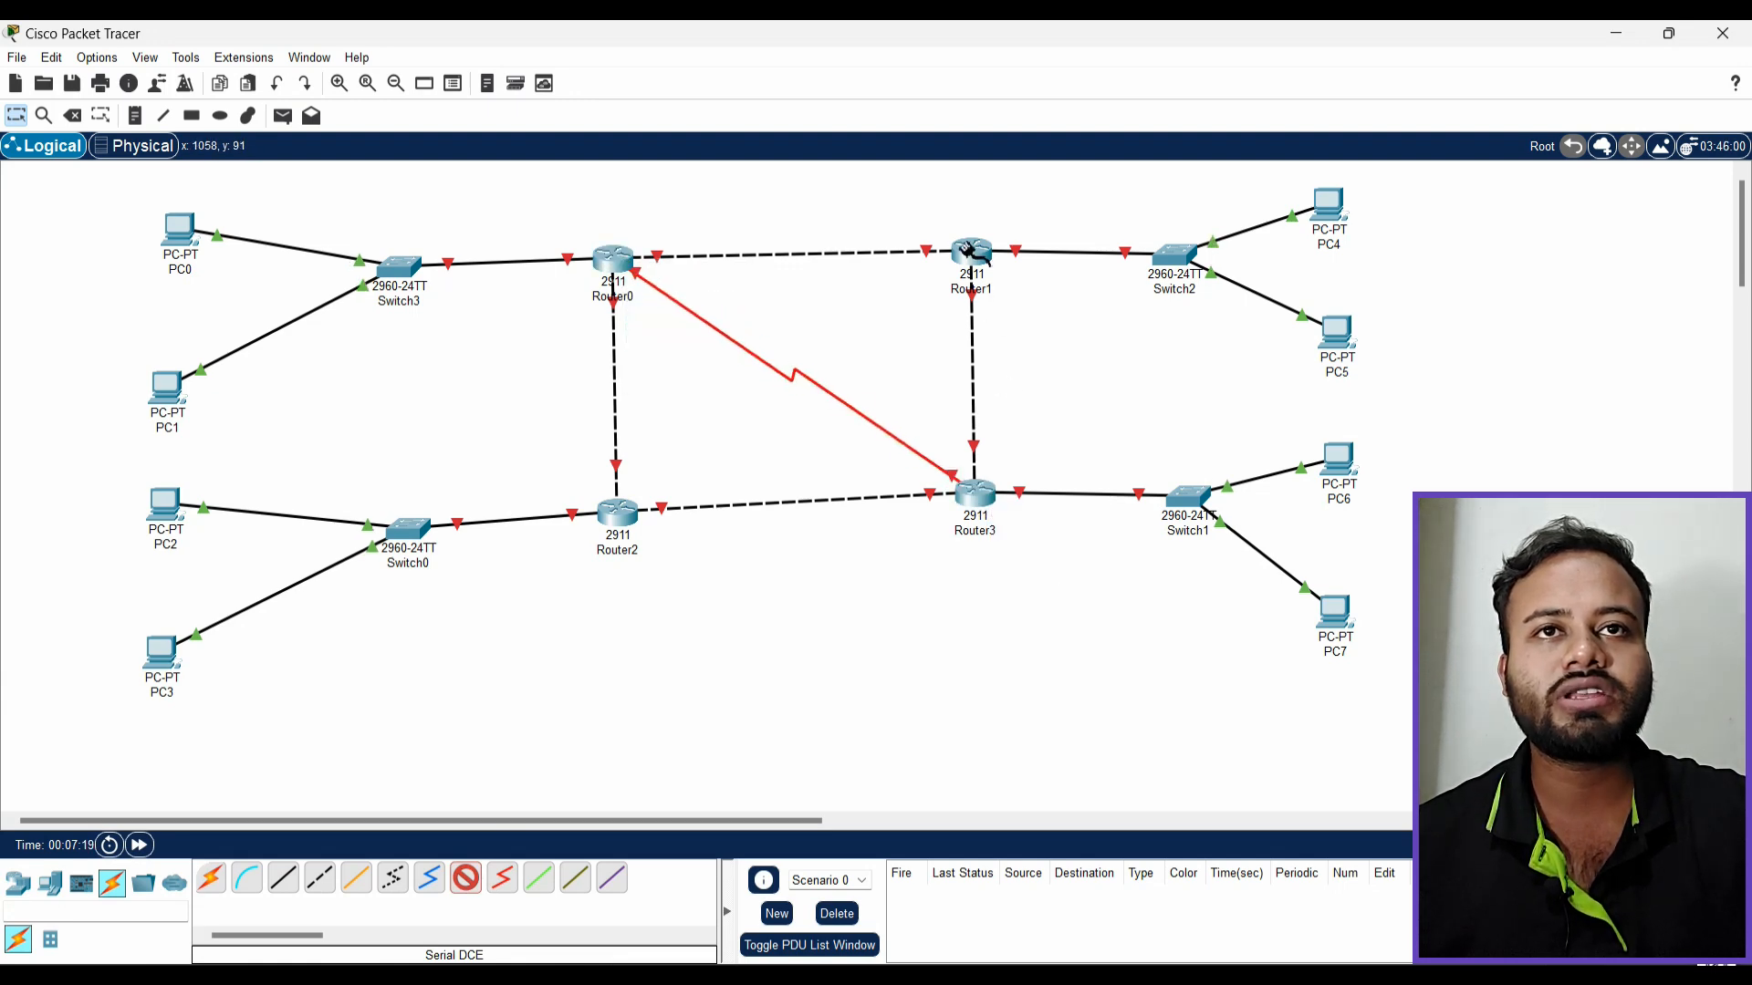
Connect a serial port on Router1 diagonally to Router2's Serial0/0/0 port with a Serial DCE cable
click(971, 254)
click(971, 341)
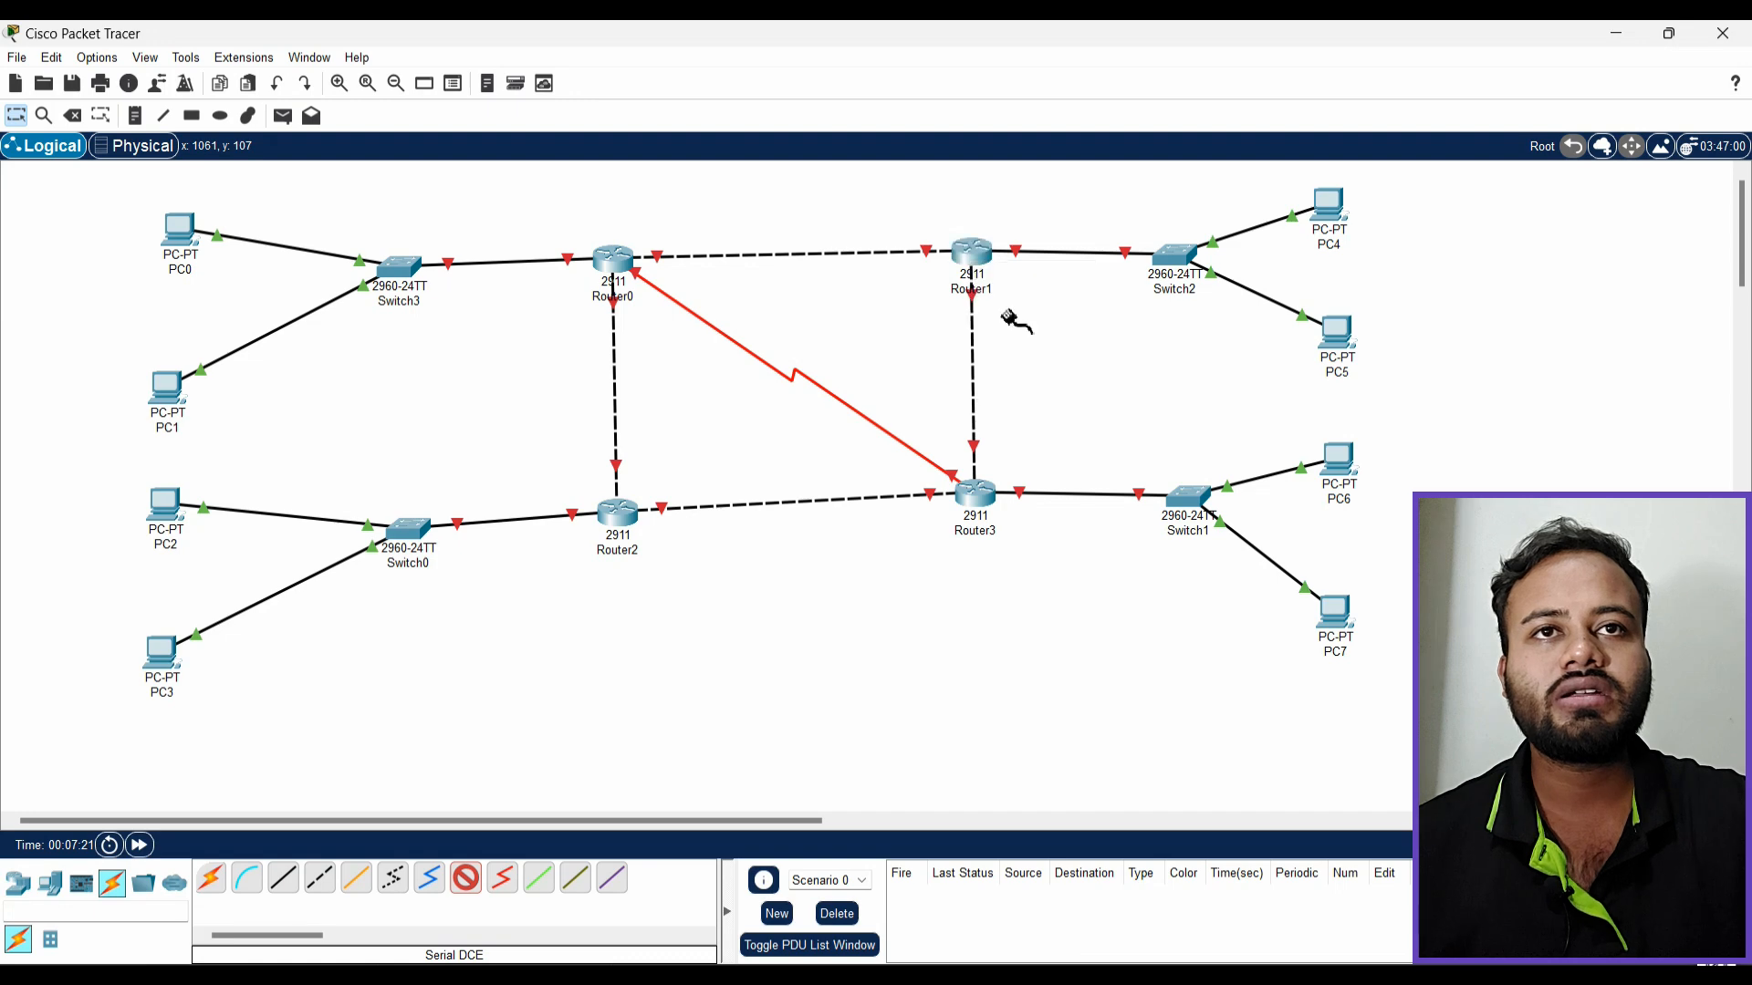
click(616, 513)
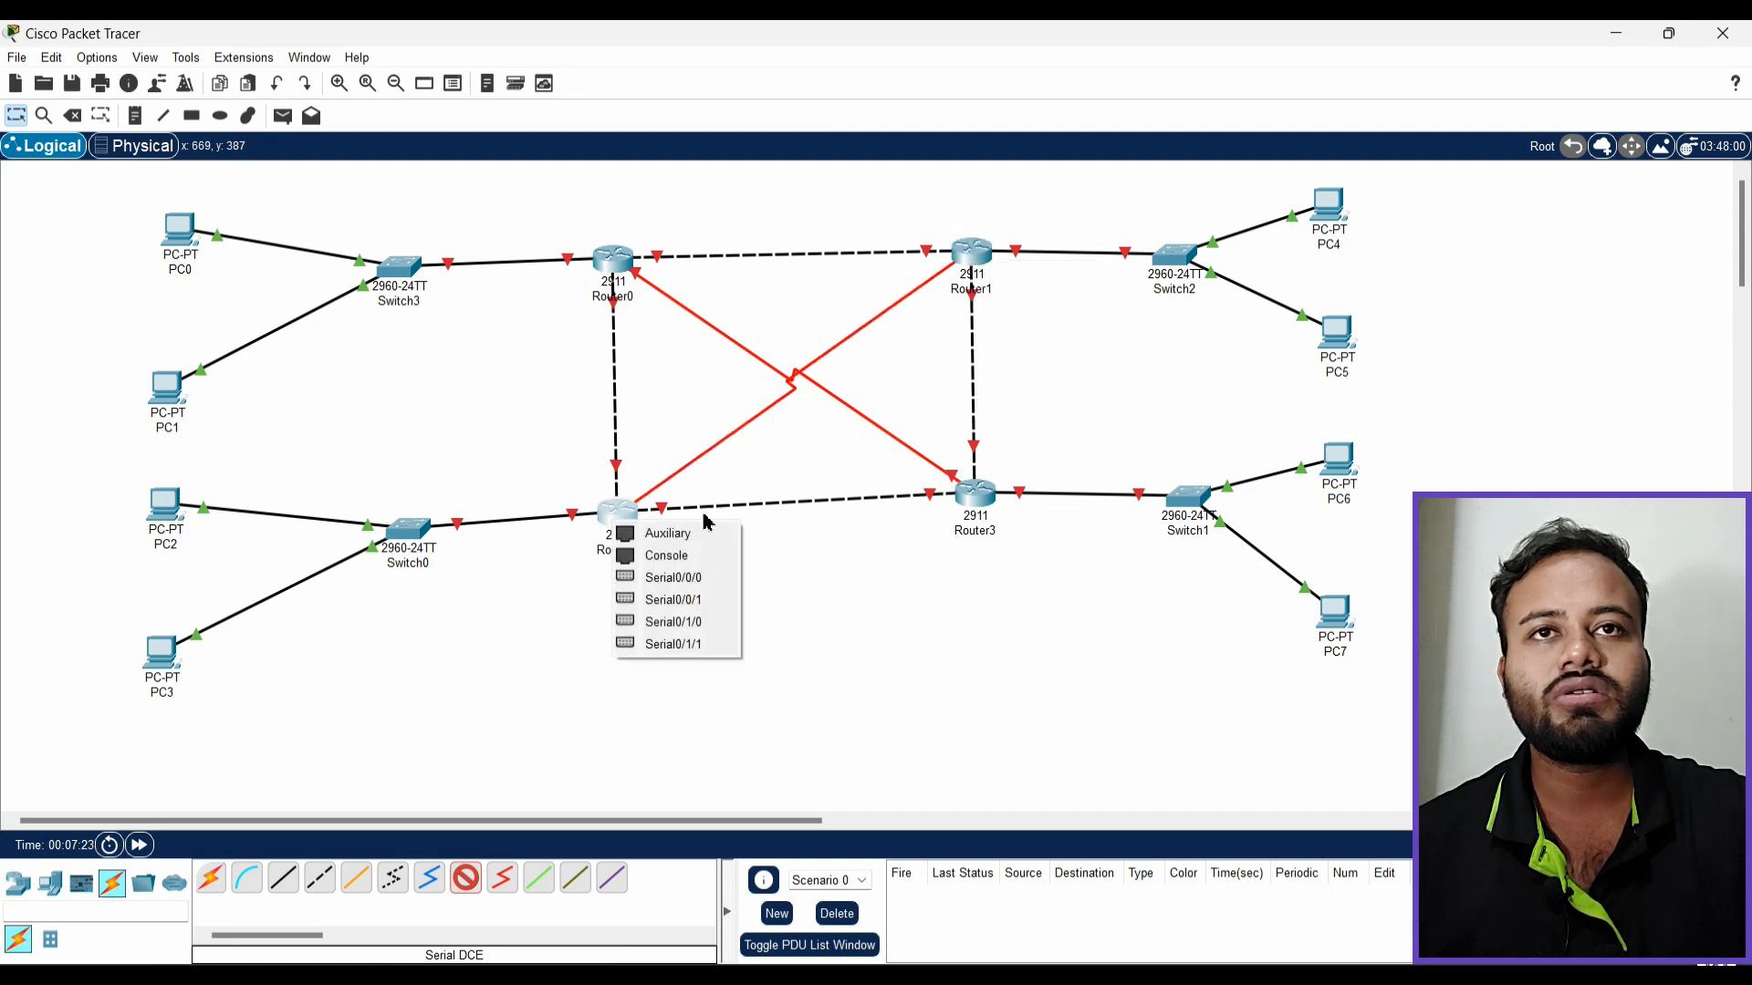
click(675, 577)
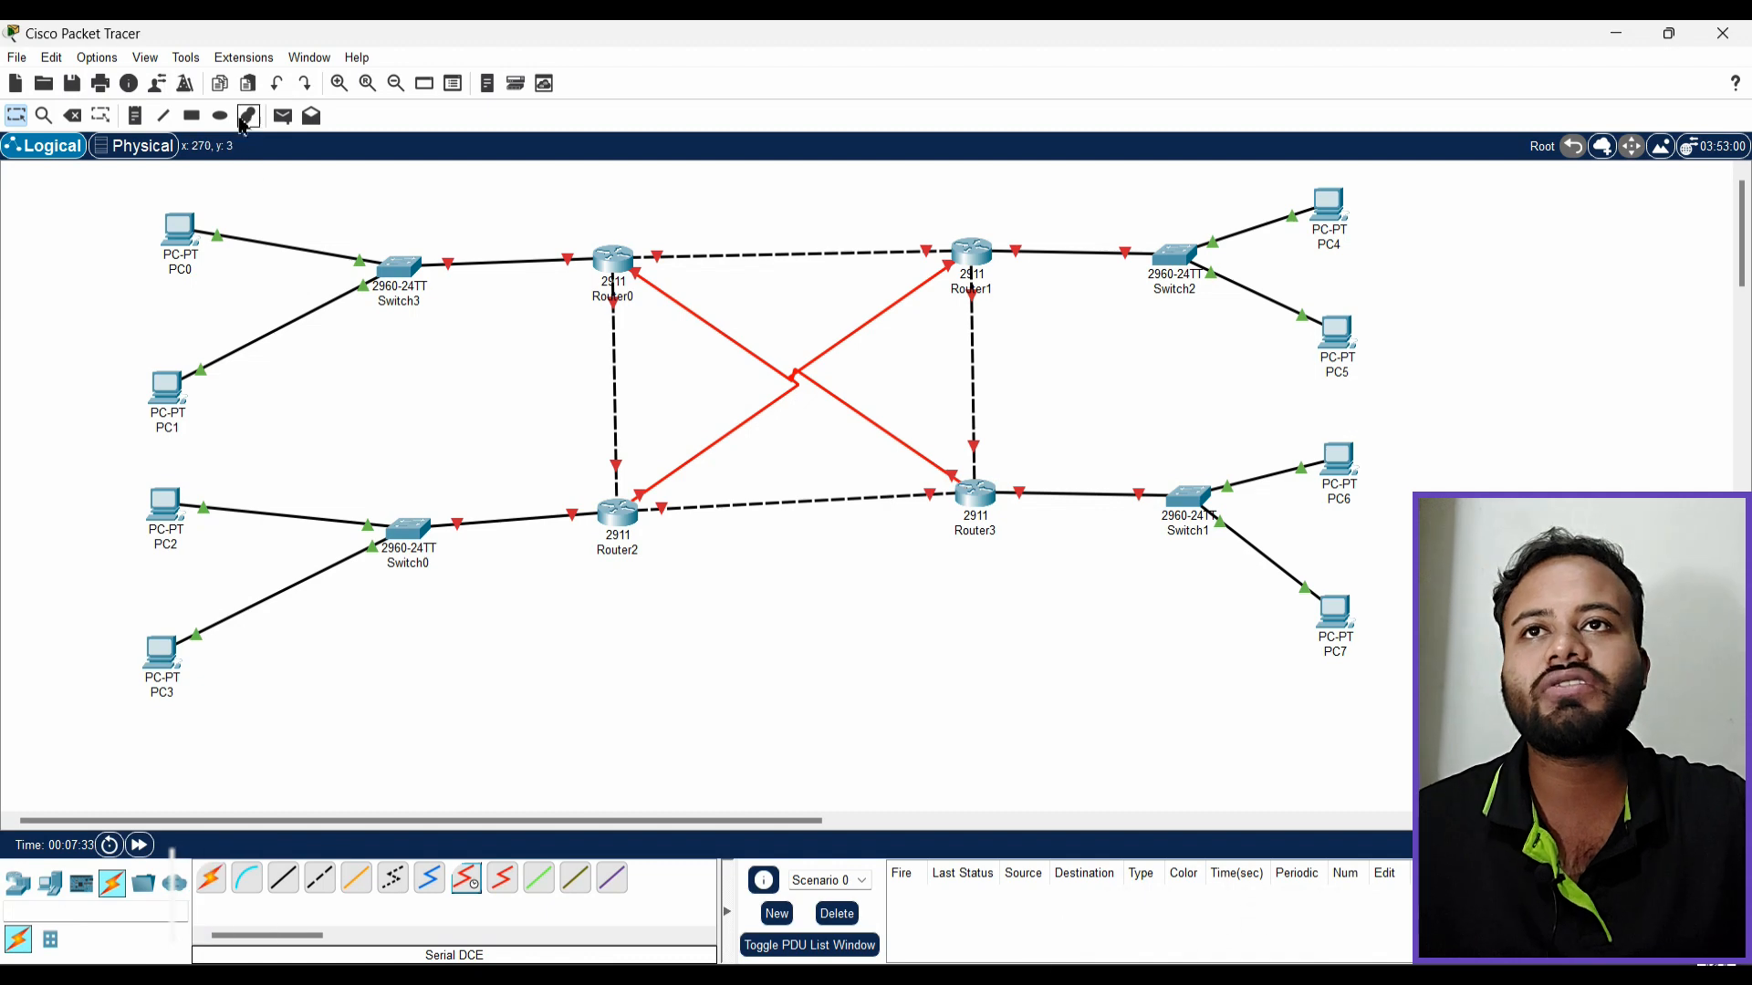
Place a two-line note reading "192.168.10.0" and "Network A" between PC0 and PC1
click(163, 119)
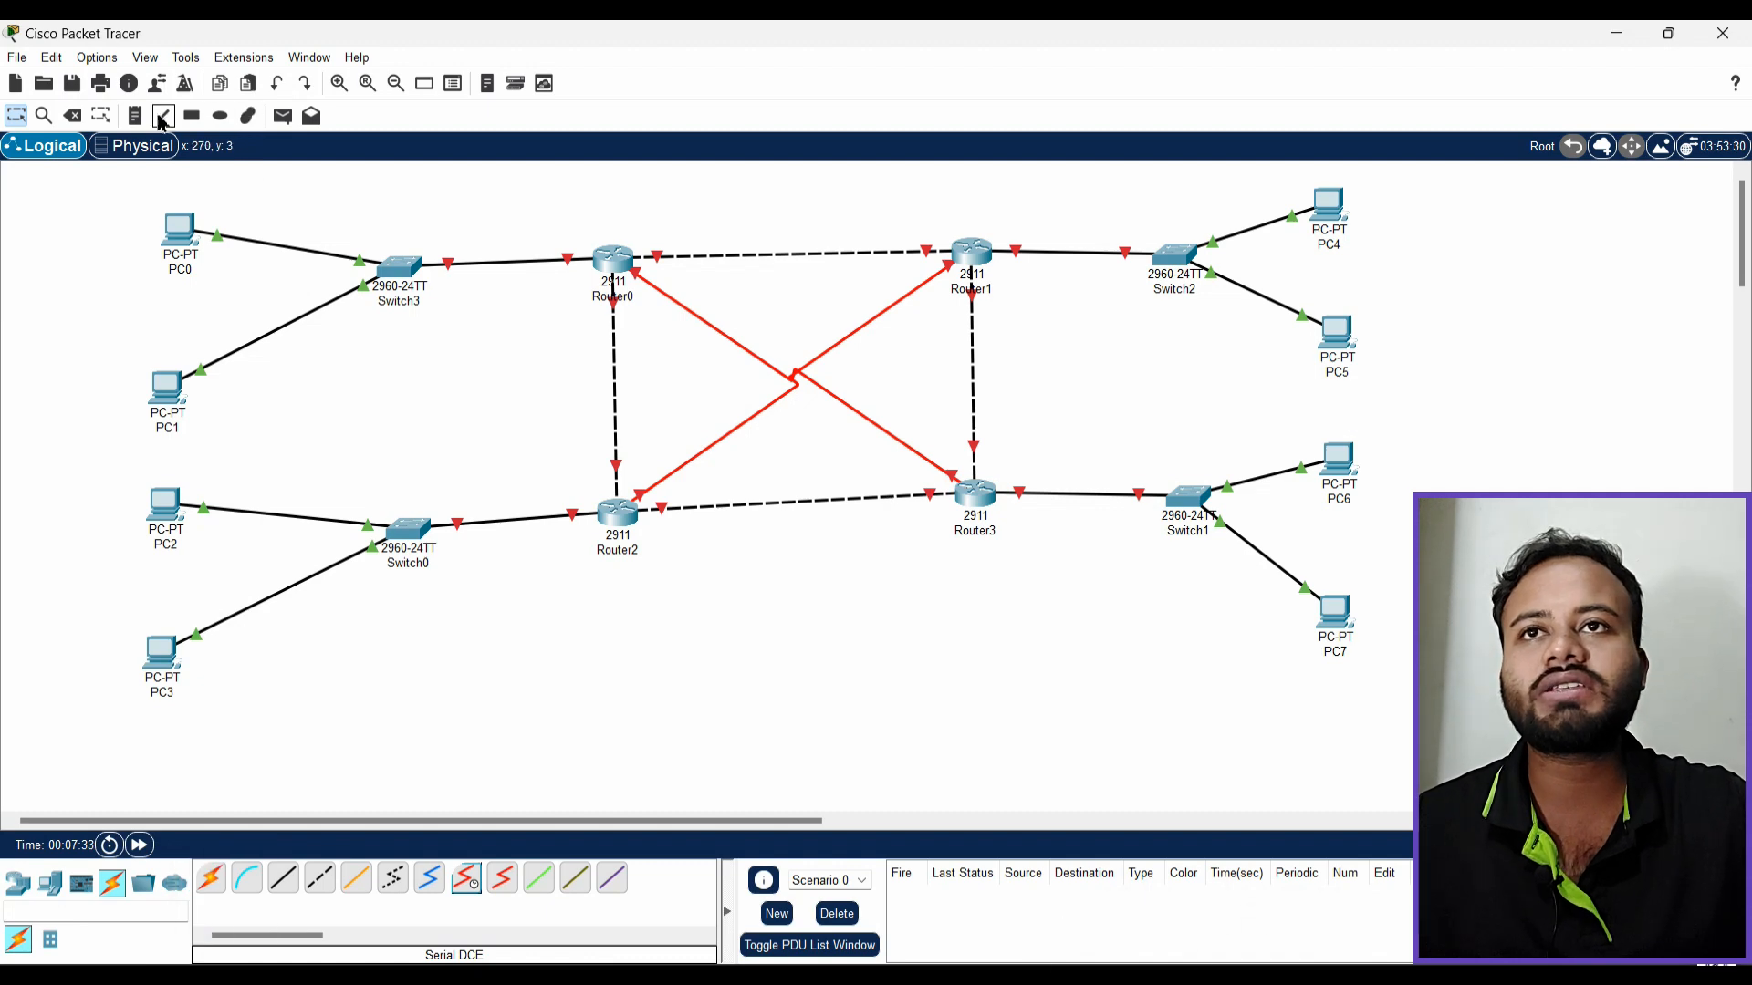
click(82, 303)
text(1)
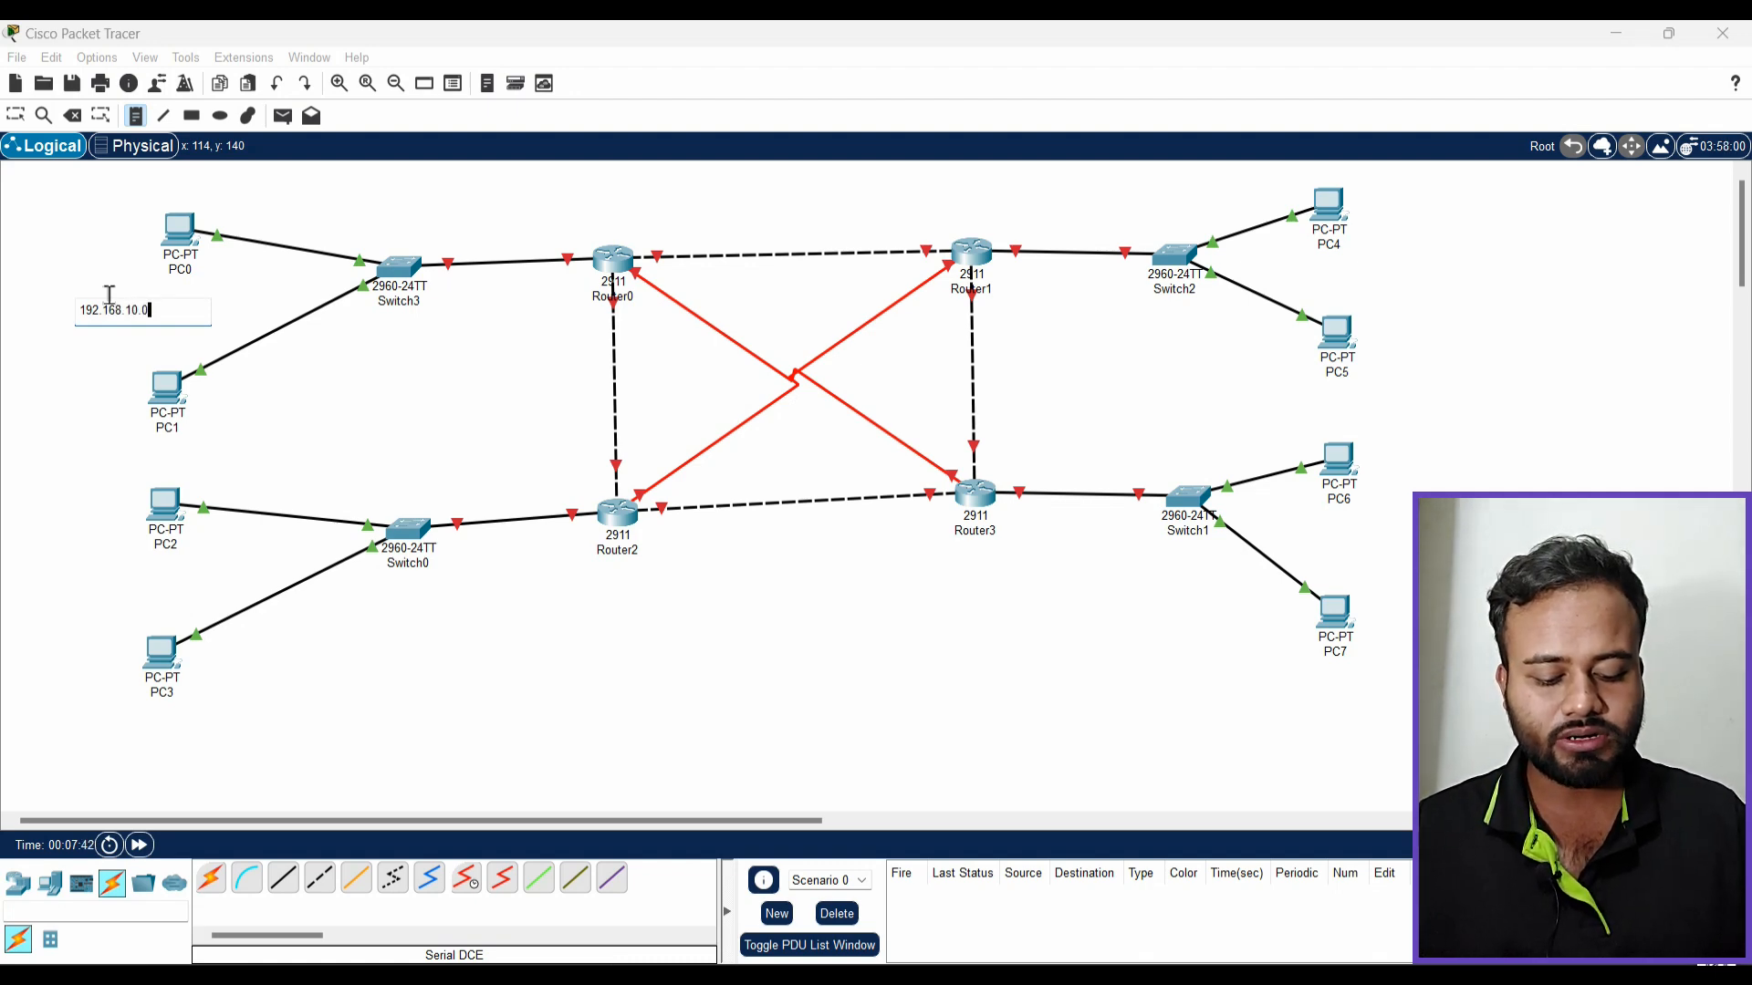
text(92.168.10.0)
key(Return)
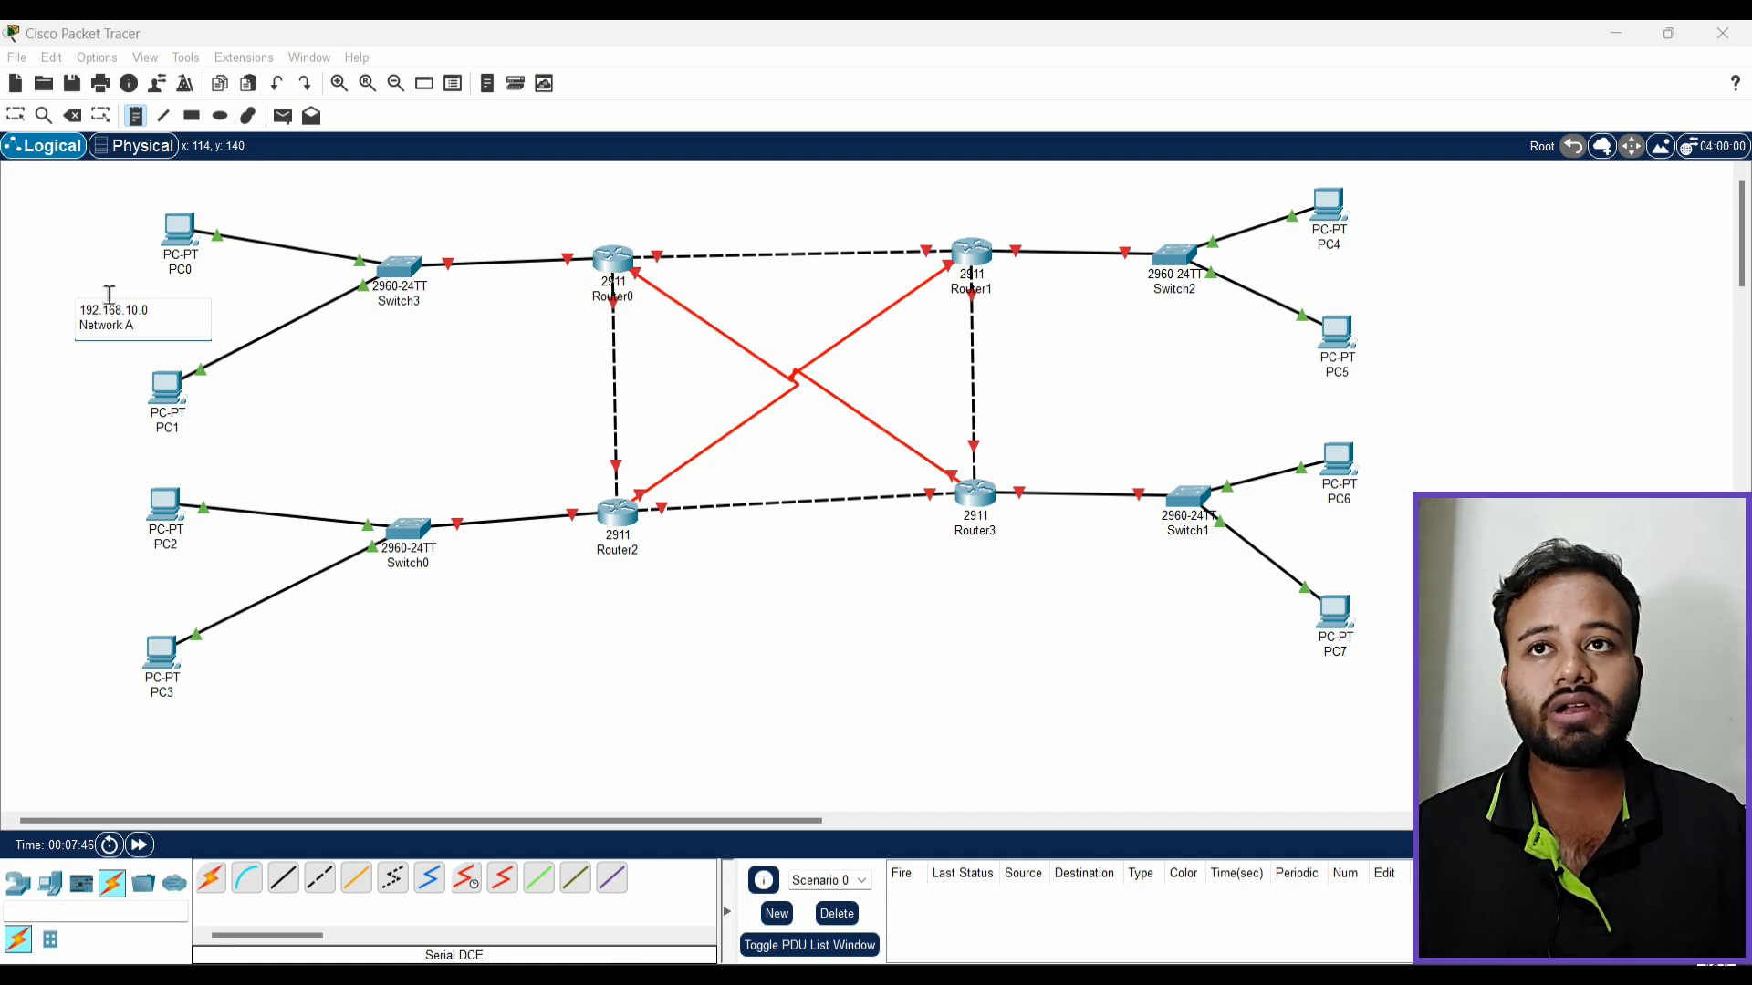
Copy the Network A note's text into a new note near PC3 and change it to "192.168.11.0" and "Network B"
key(ctrl+a)
key(ctrl+c)
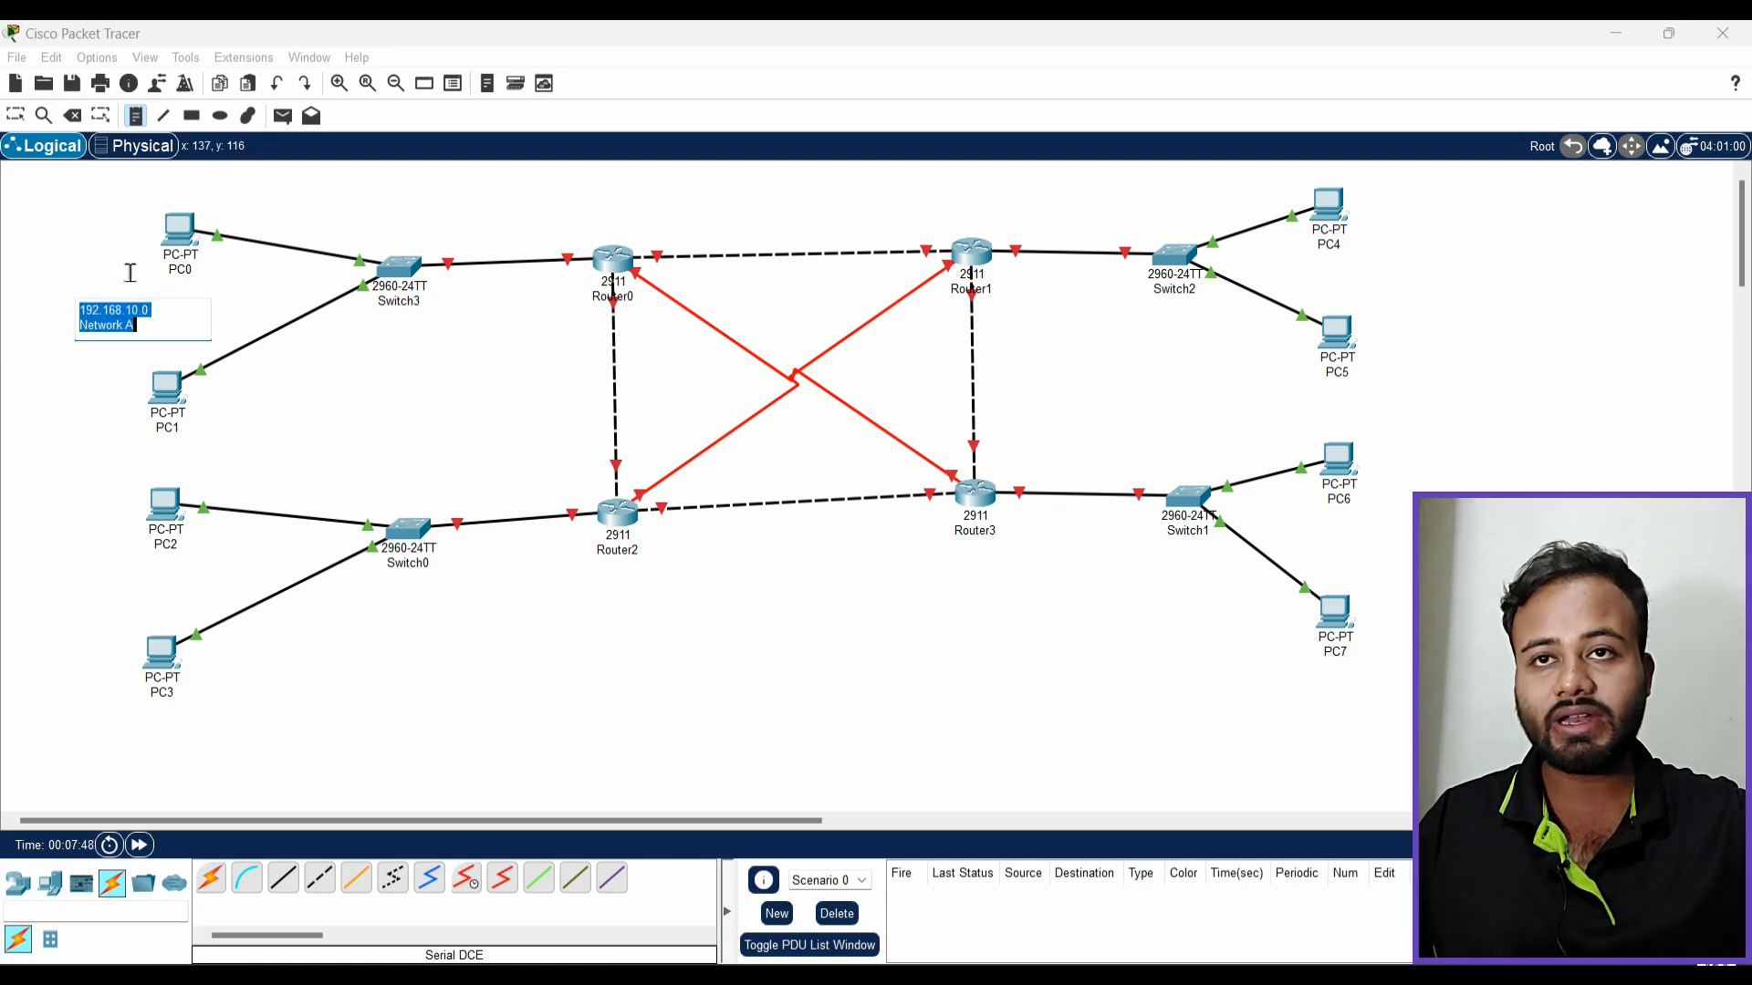
click(238, 691)
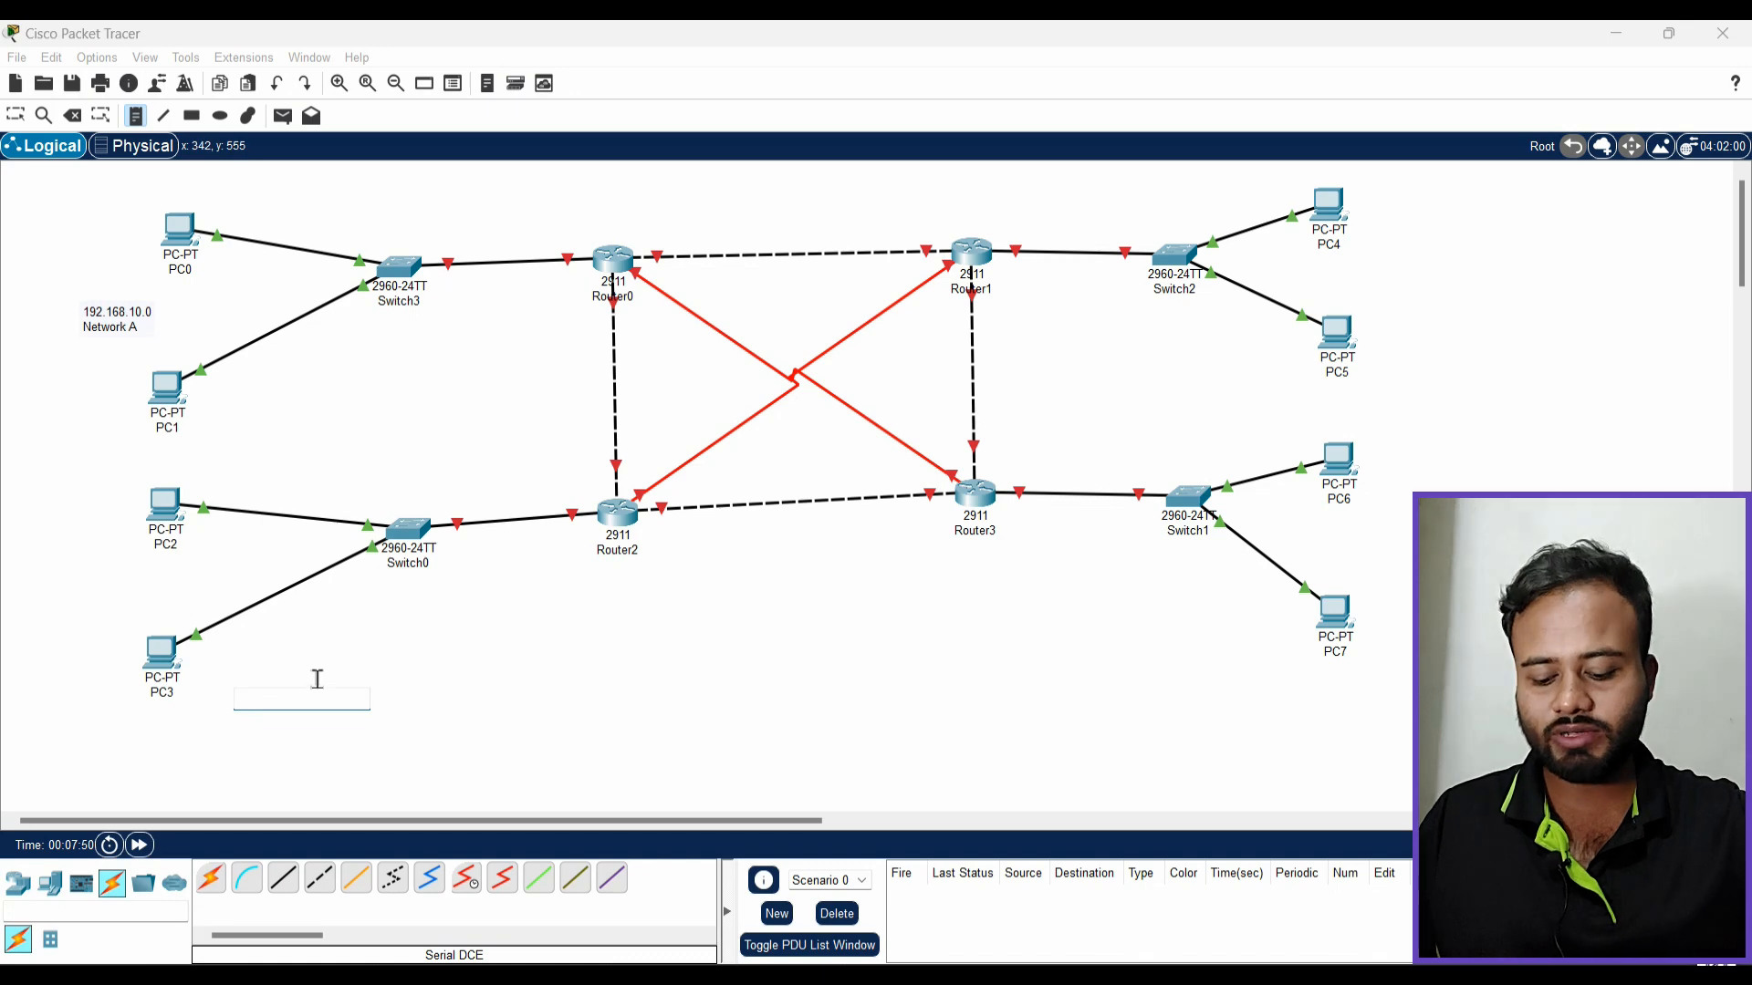
key(ctrl+v)
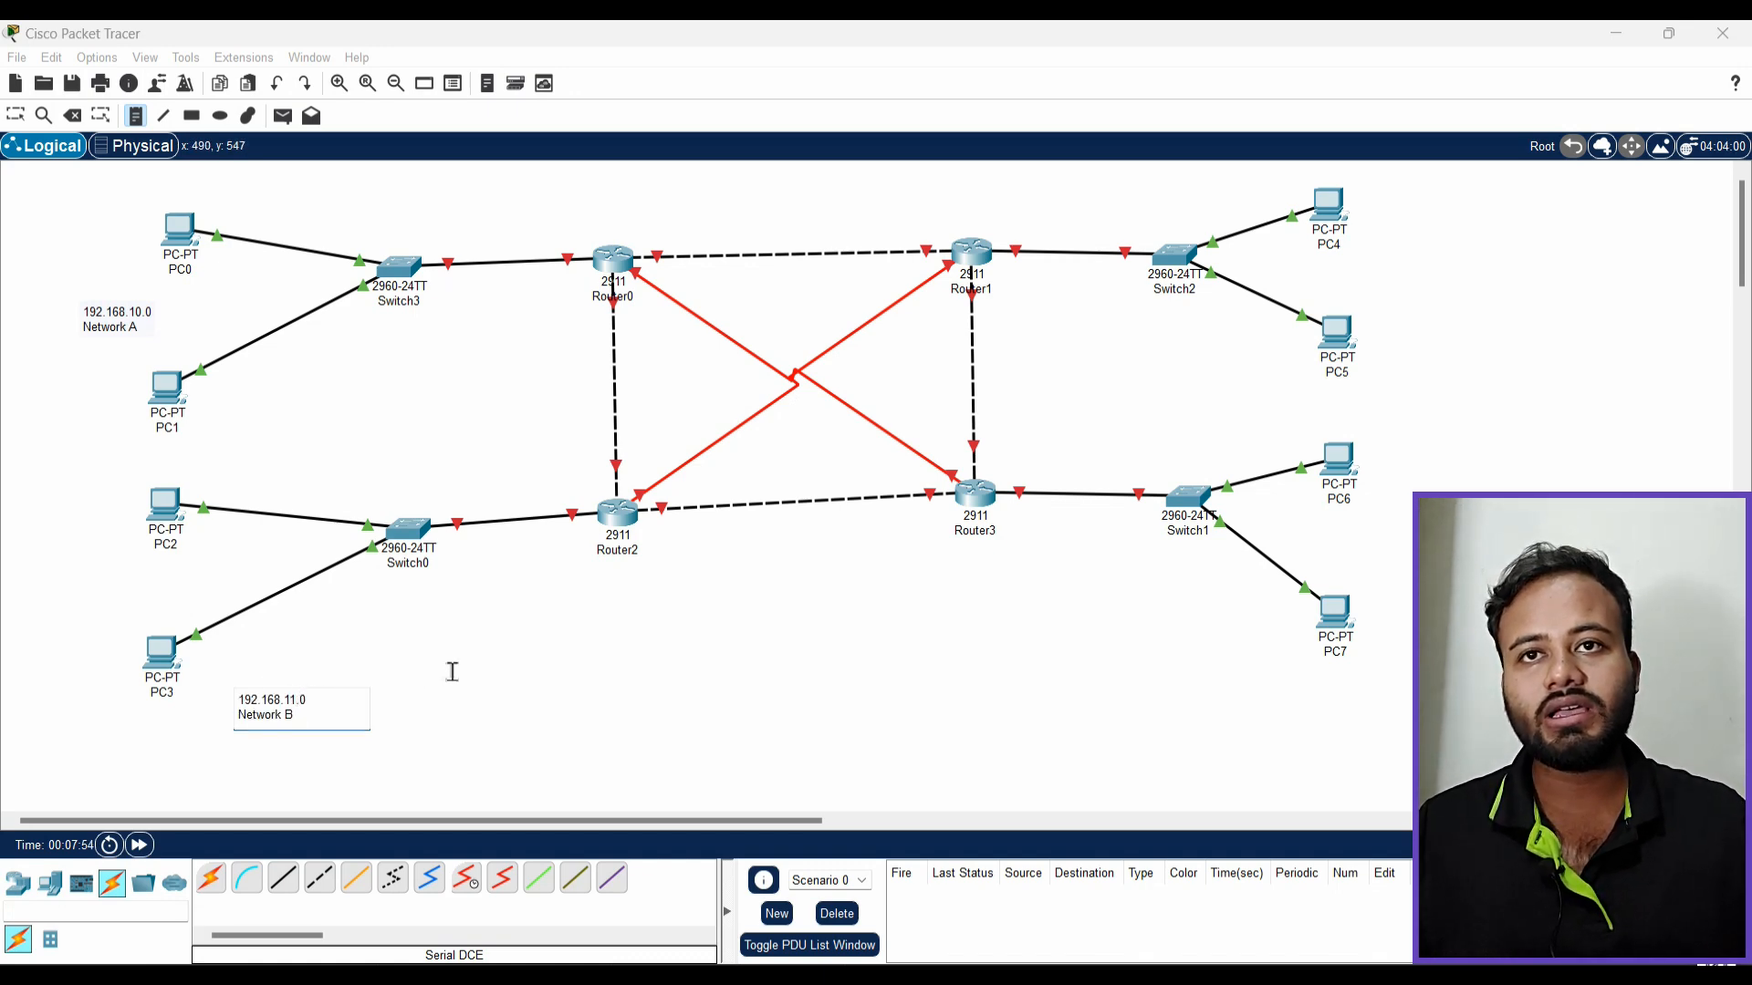
Add notes from the copied text: "192.168.12.0 Network C" beside PC6 and PC7, and "192.168.13.0 Network D" beside PC4 and PC5
click(1457, 566)
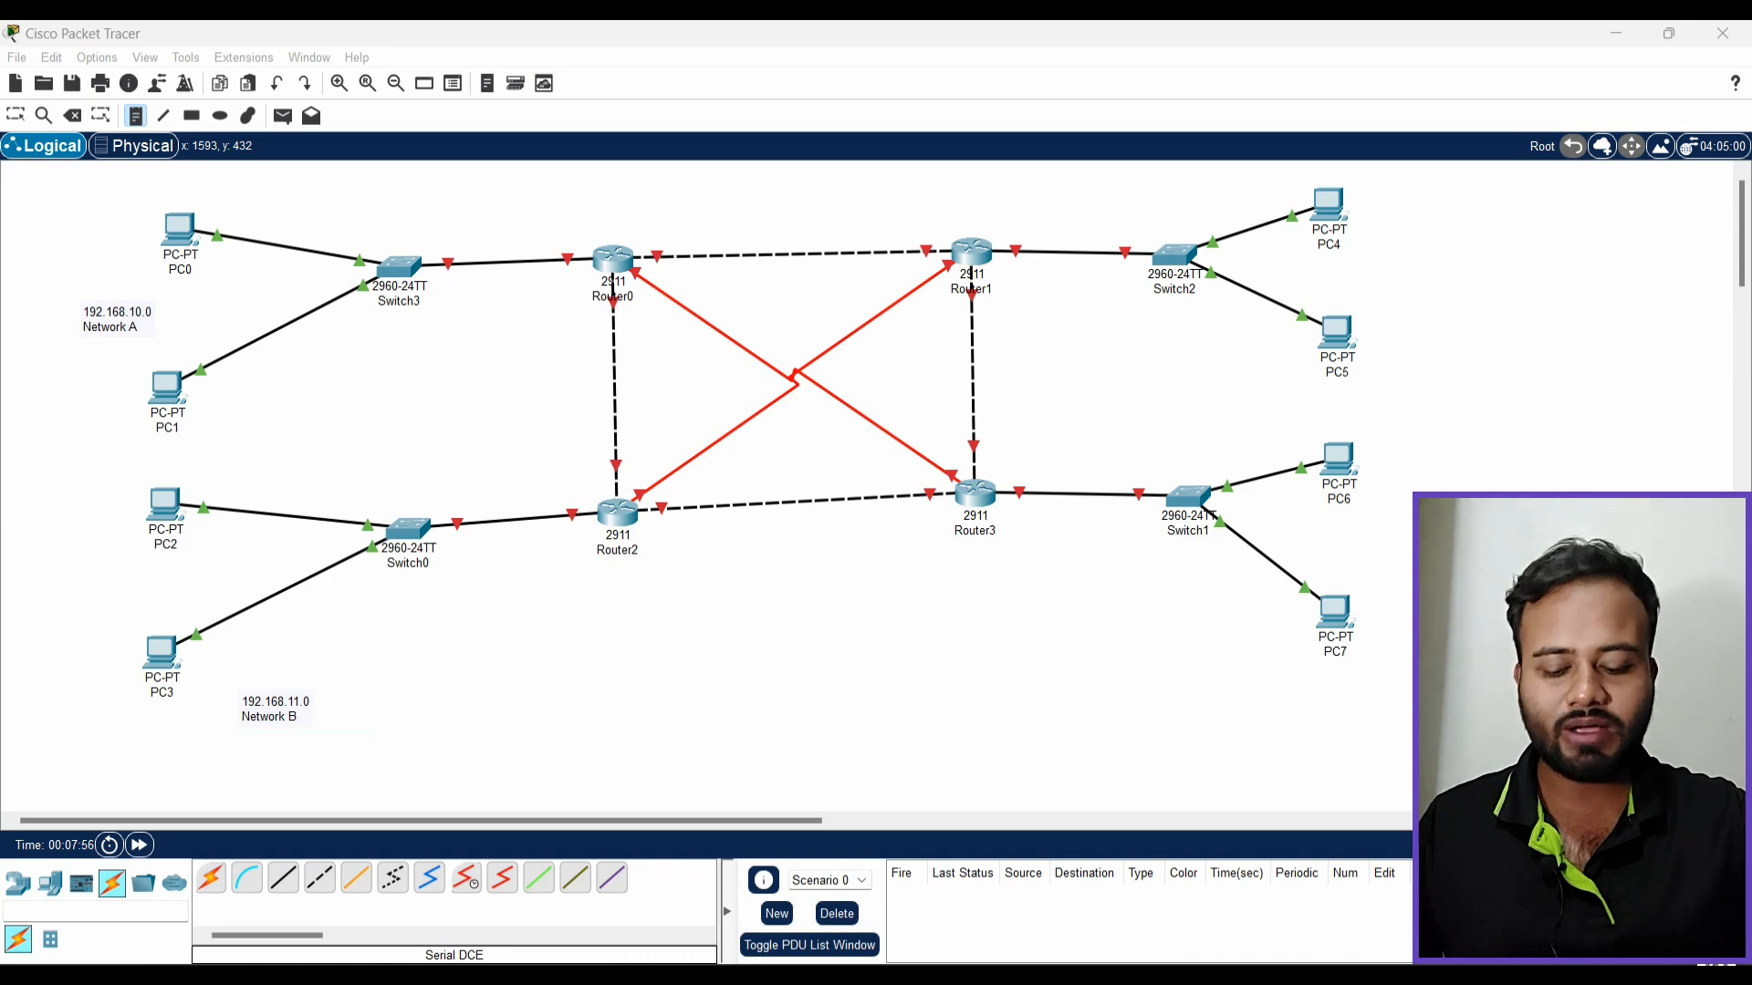
key(ctrl+v)
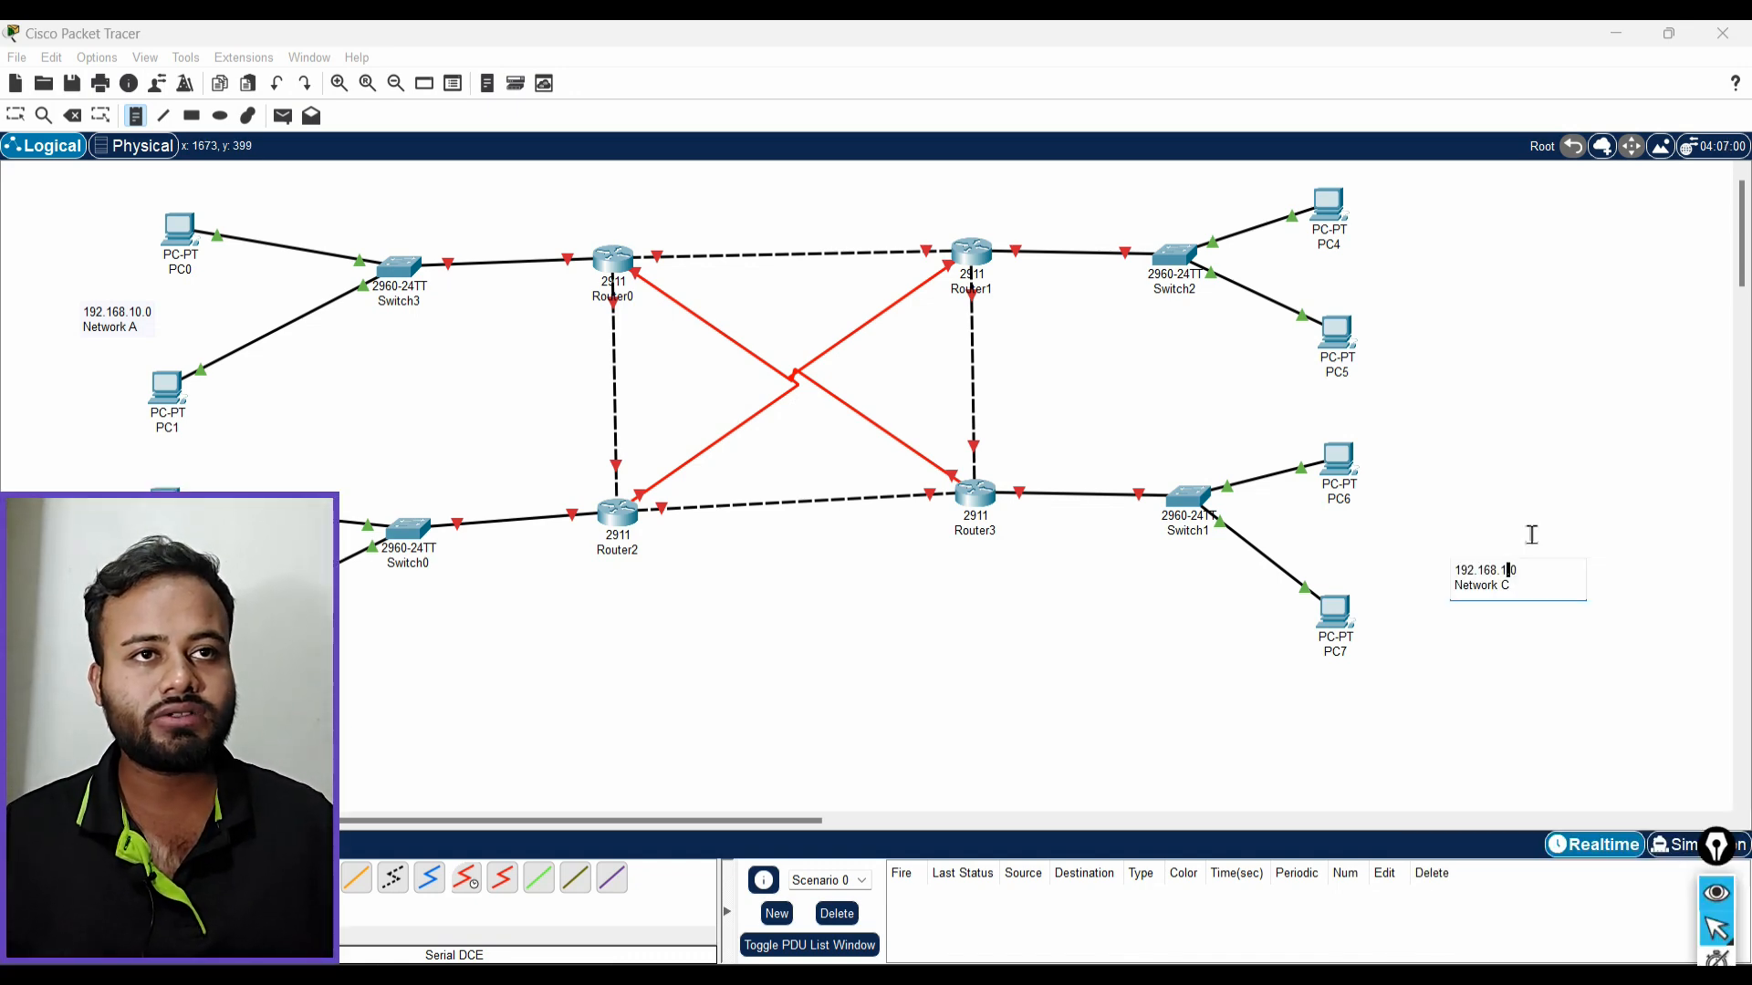
click(1429, 298)
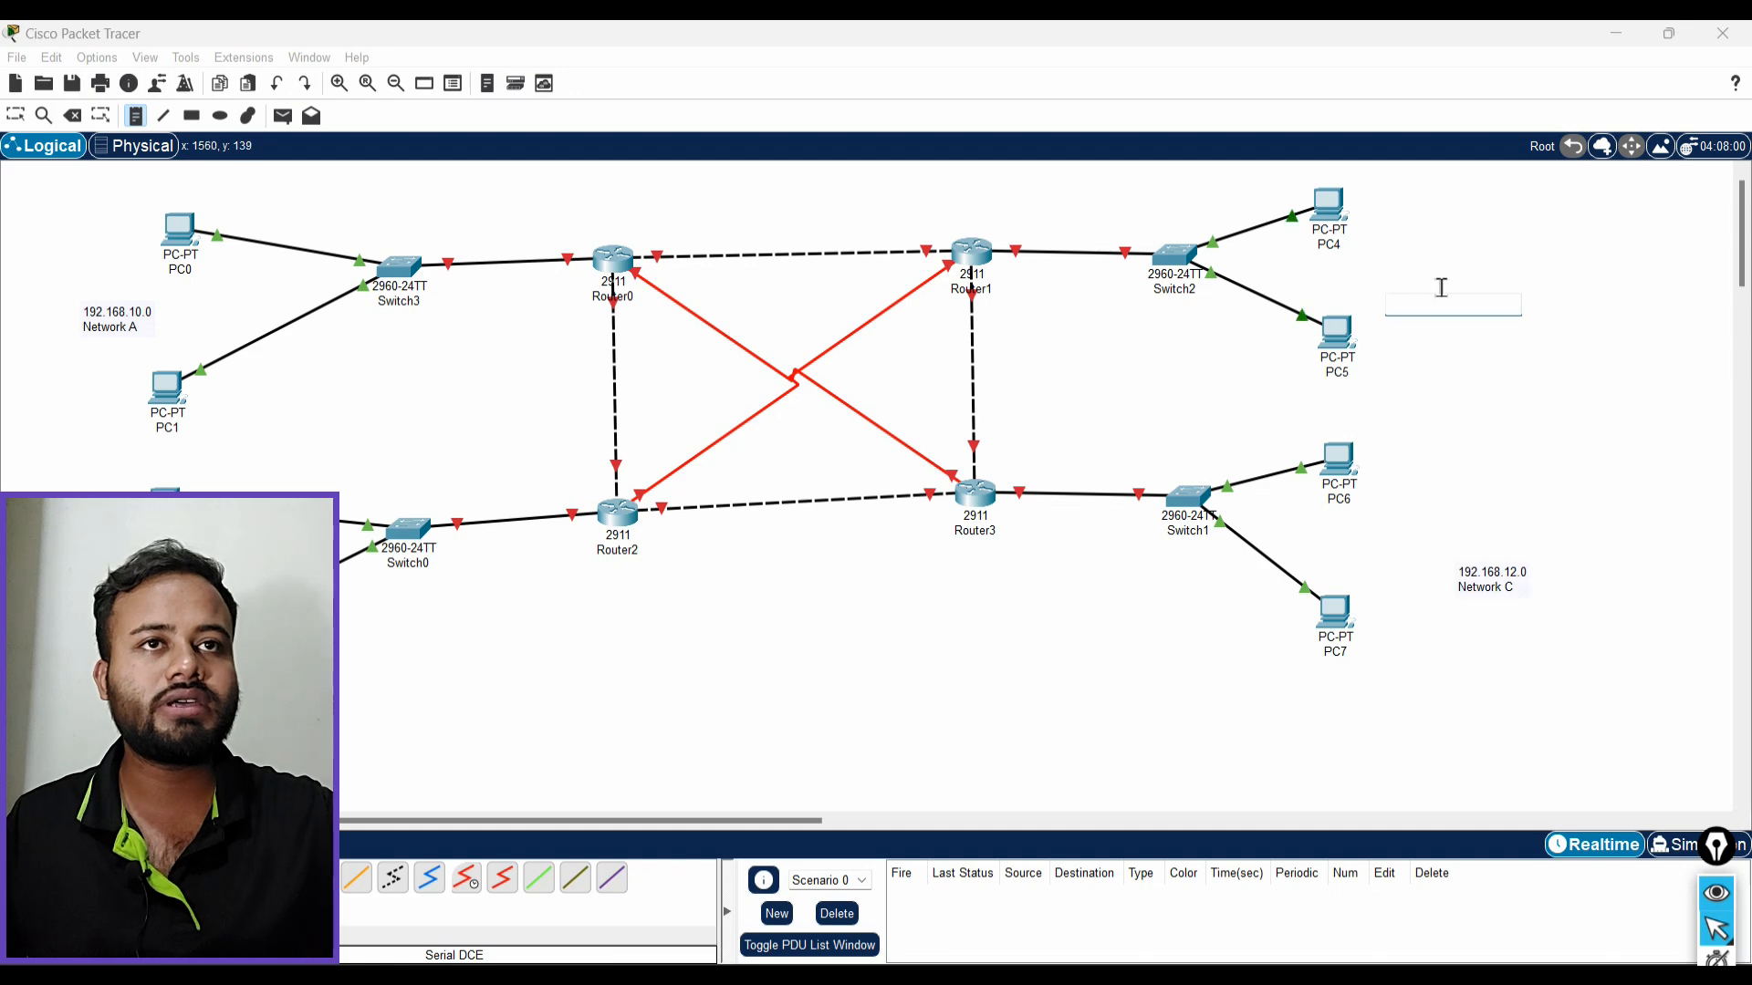
key(ctrl+v)
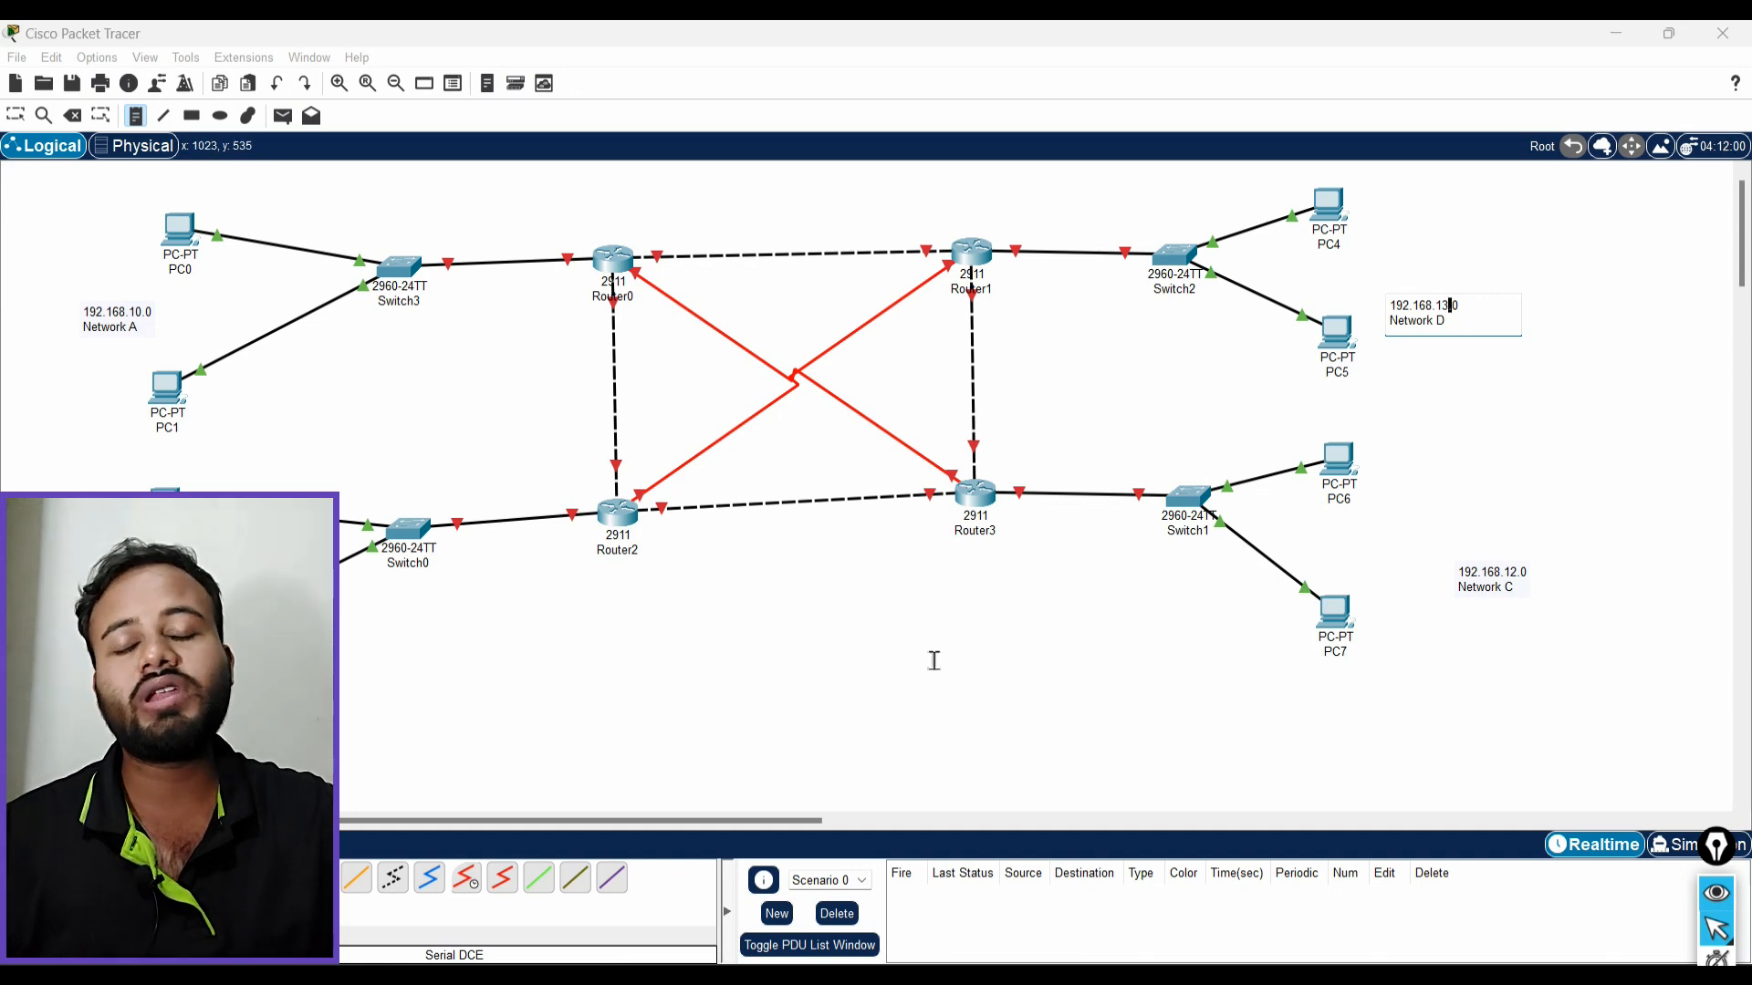
Add gateway address notes: 192.168.10.10 below the Switch3–Router0 link and 192.168.11.10 below the Switch0–Router2 link
click(448, 303)
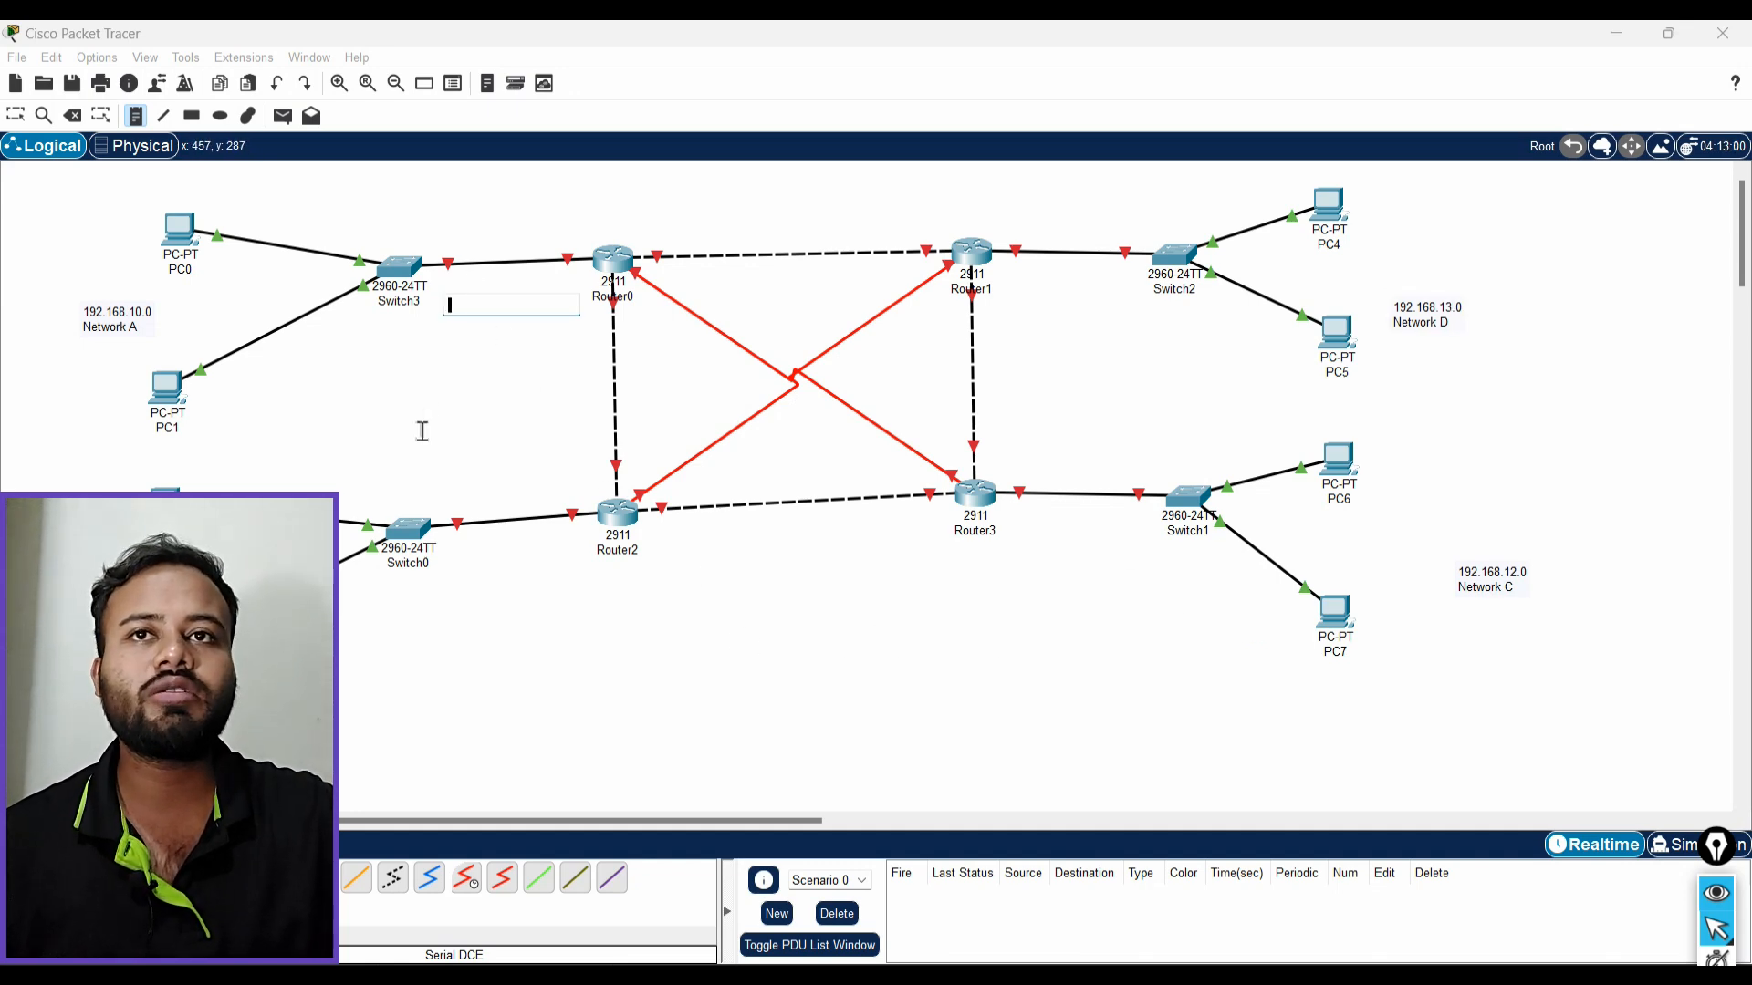
text(192)
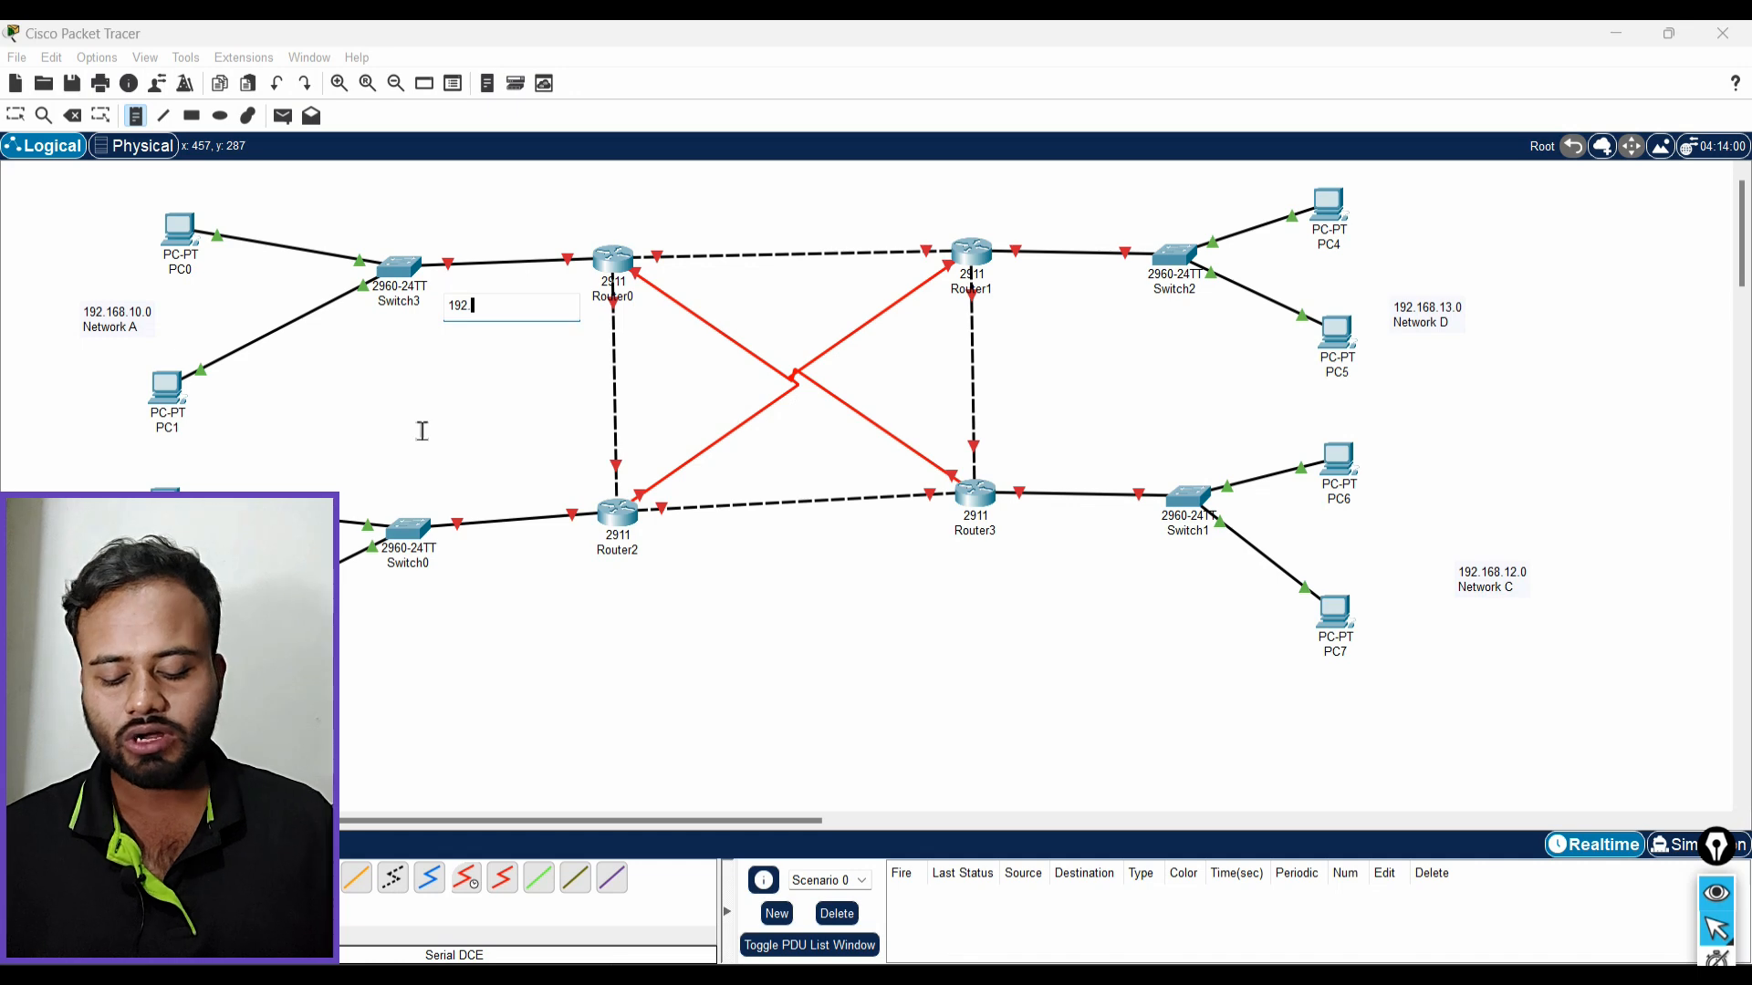
text(.168.10.)
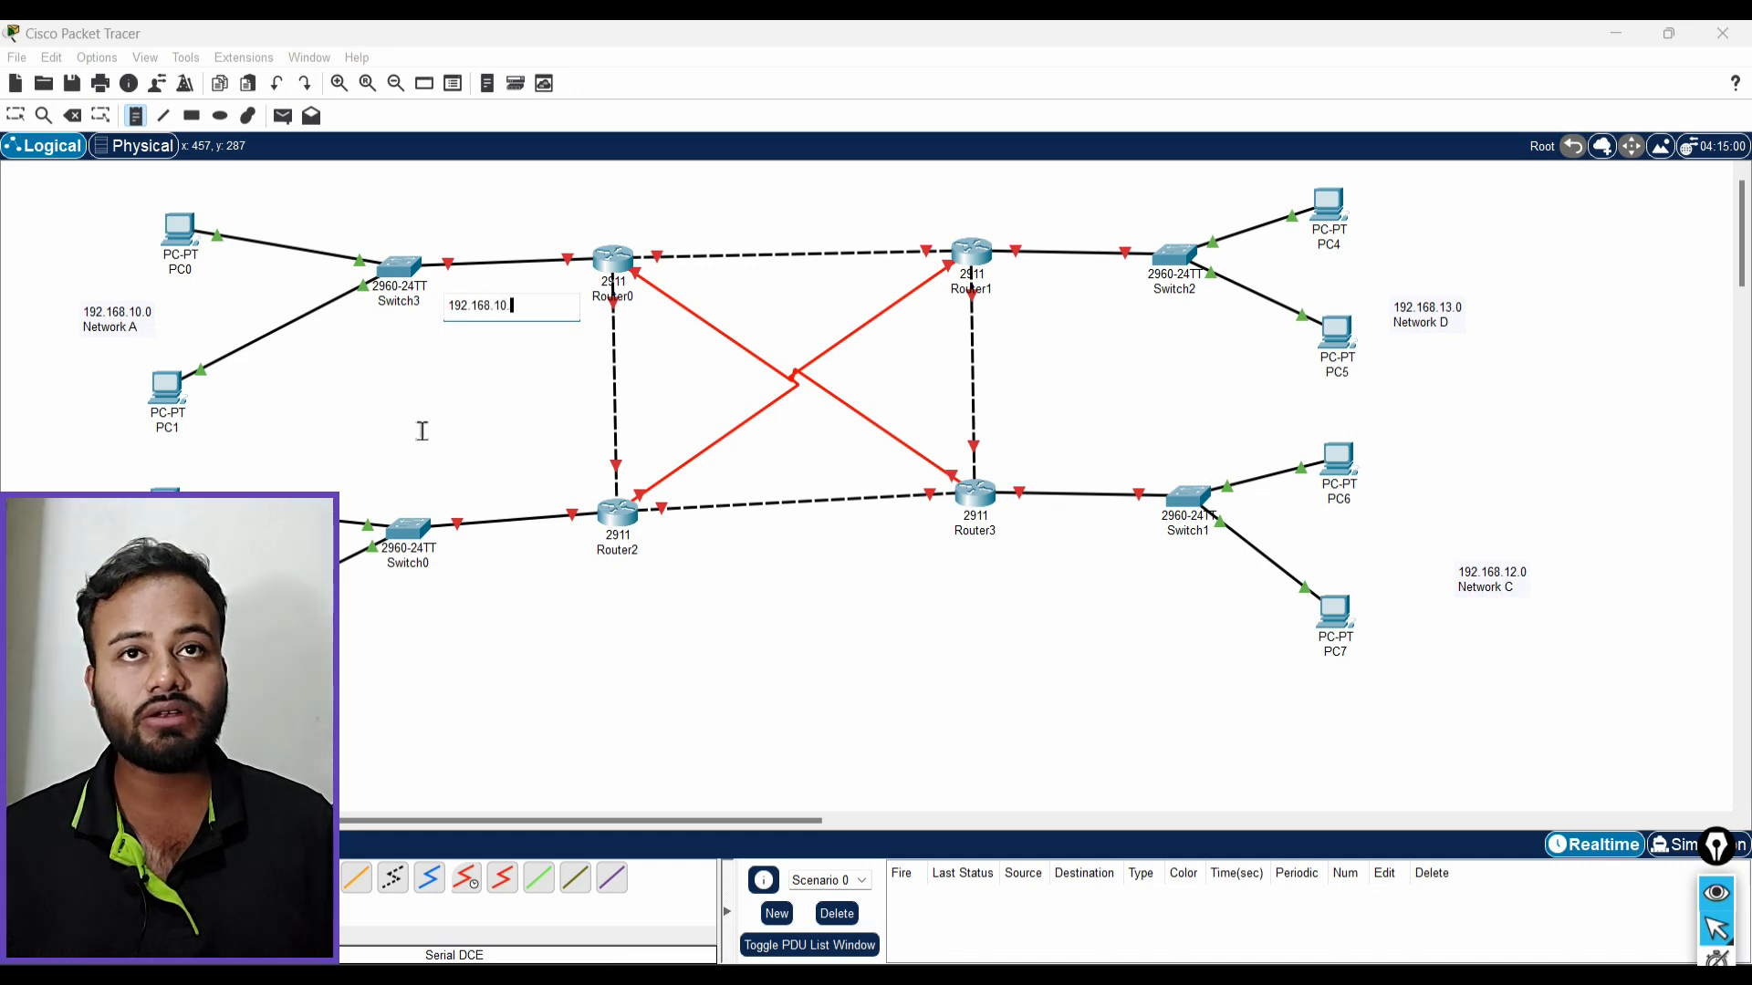
text(10)
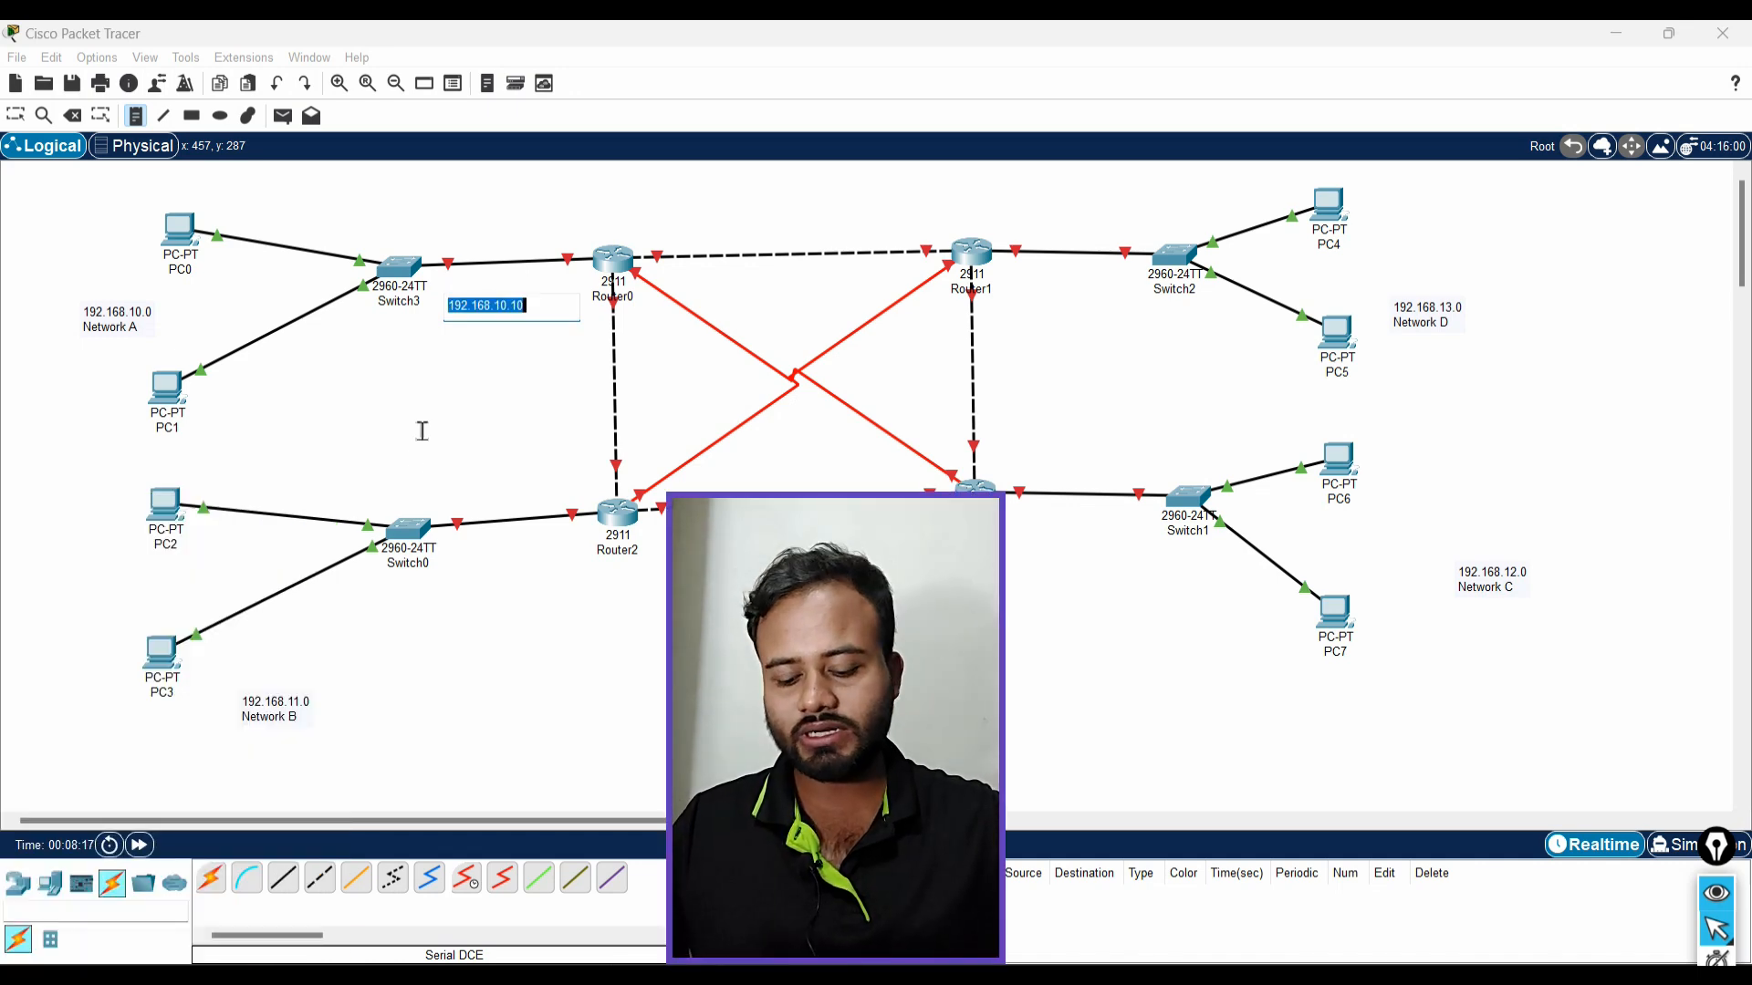
click(469, 569)
text(192.168.10.10)
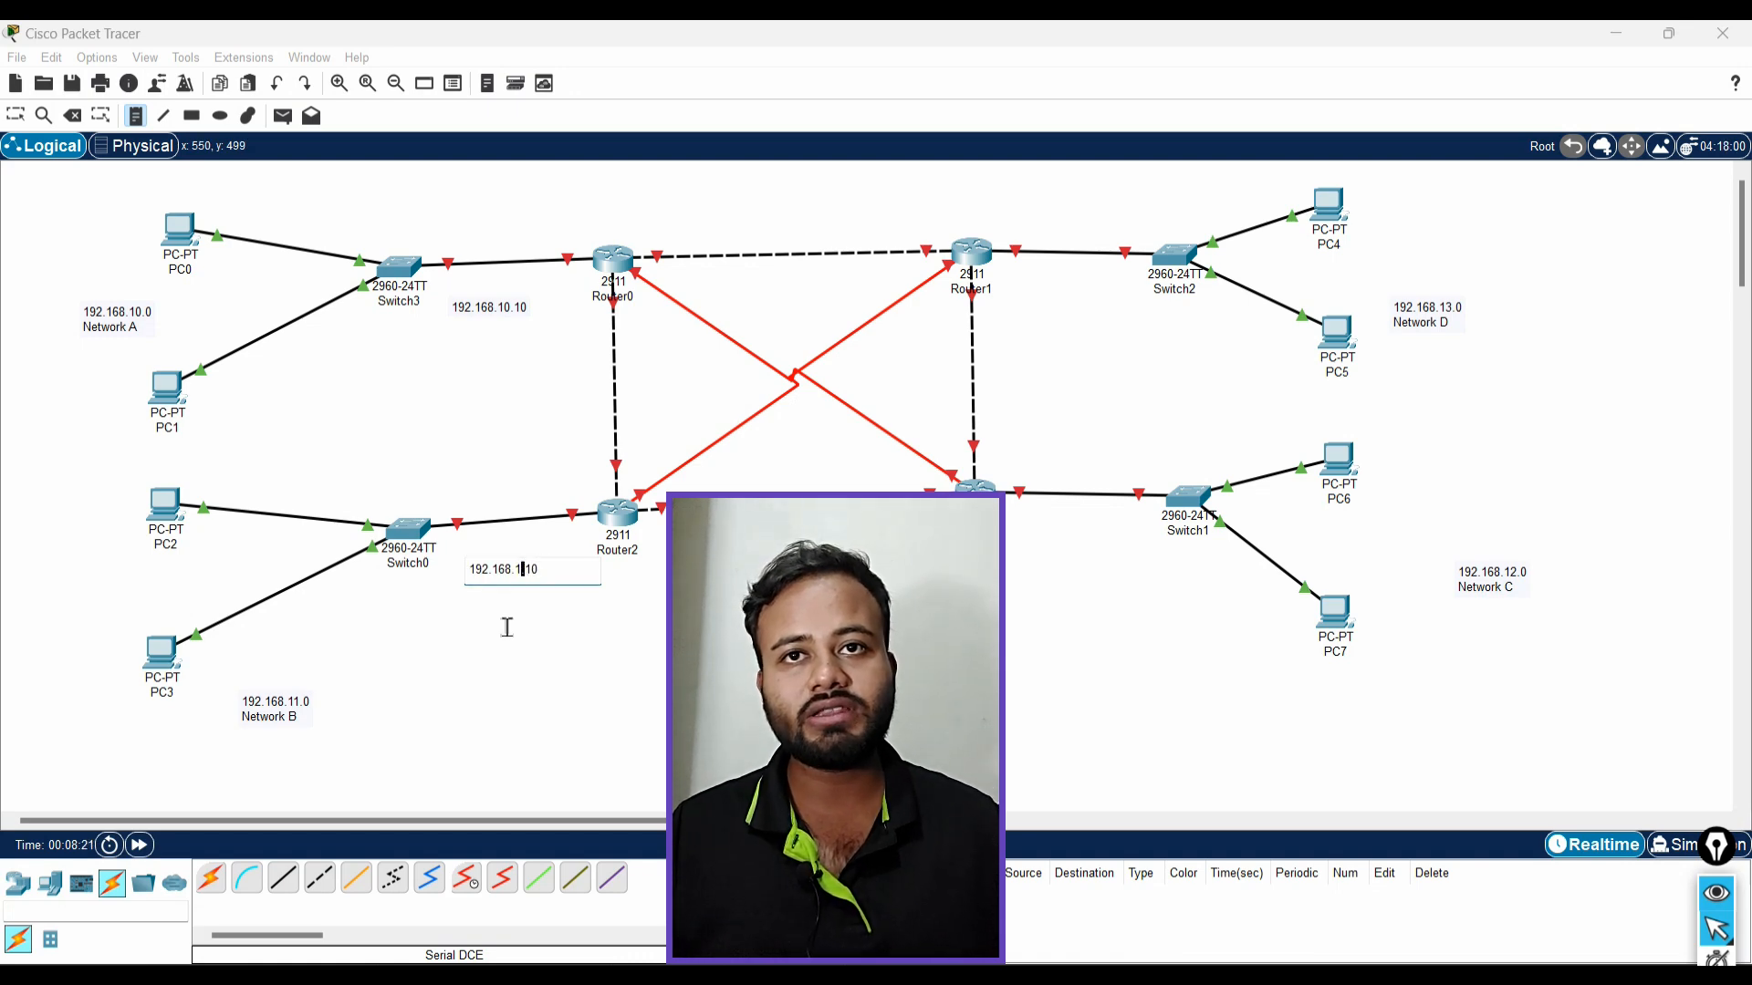
Add gateway address notes: 192.168.12.10 below the Router3–Switch1 link and 192.168.13.10 above the Router1–Switch2 link
click(1083, 577)
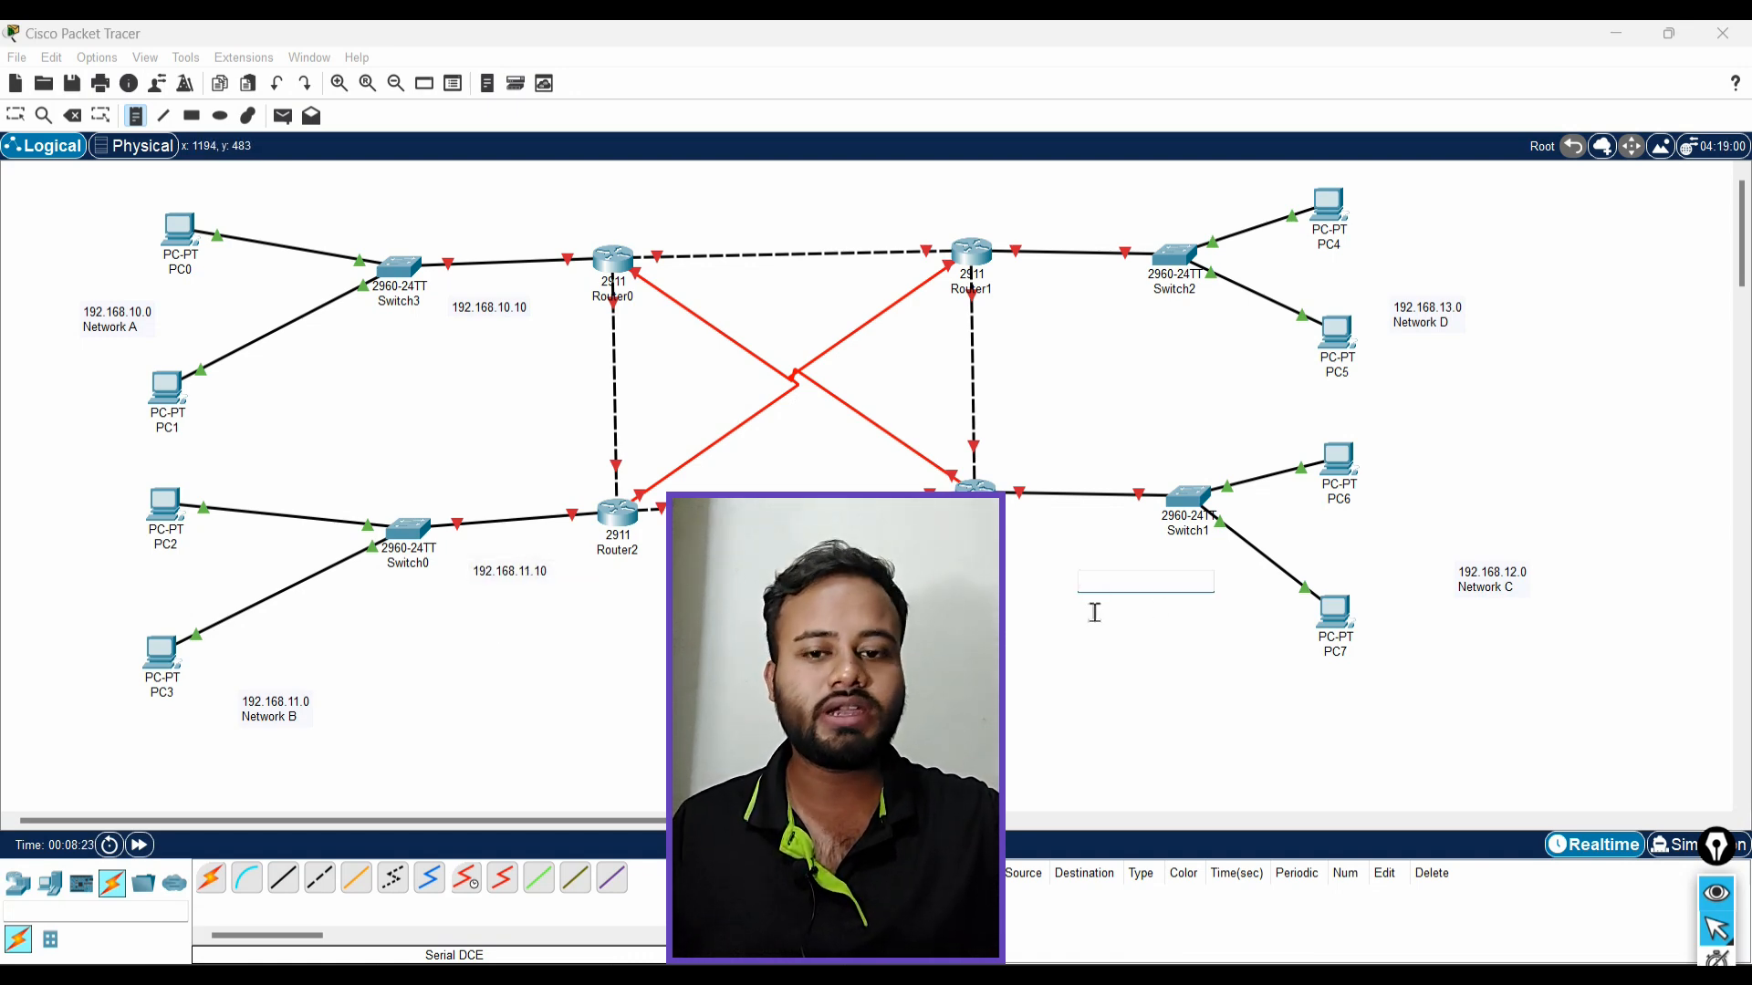
text(192.168.10.10)
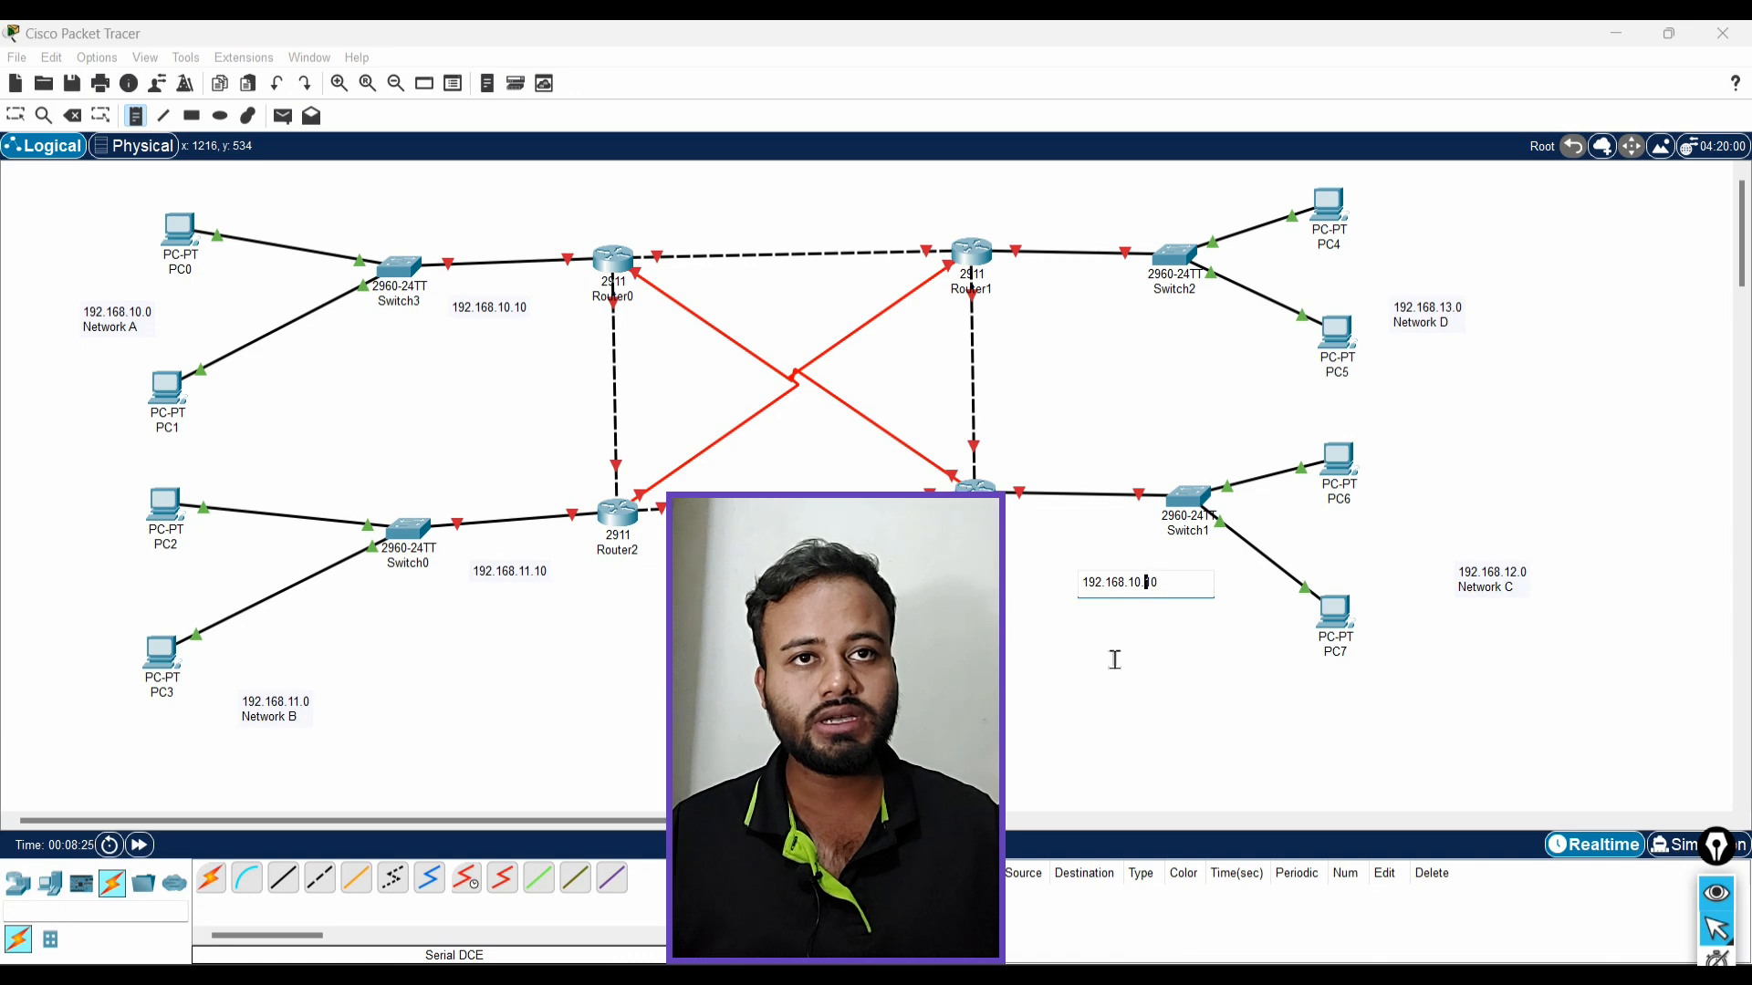
click(1049, 233)
text(192.168.10.10)
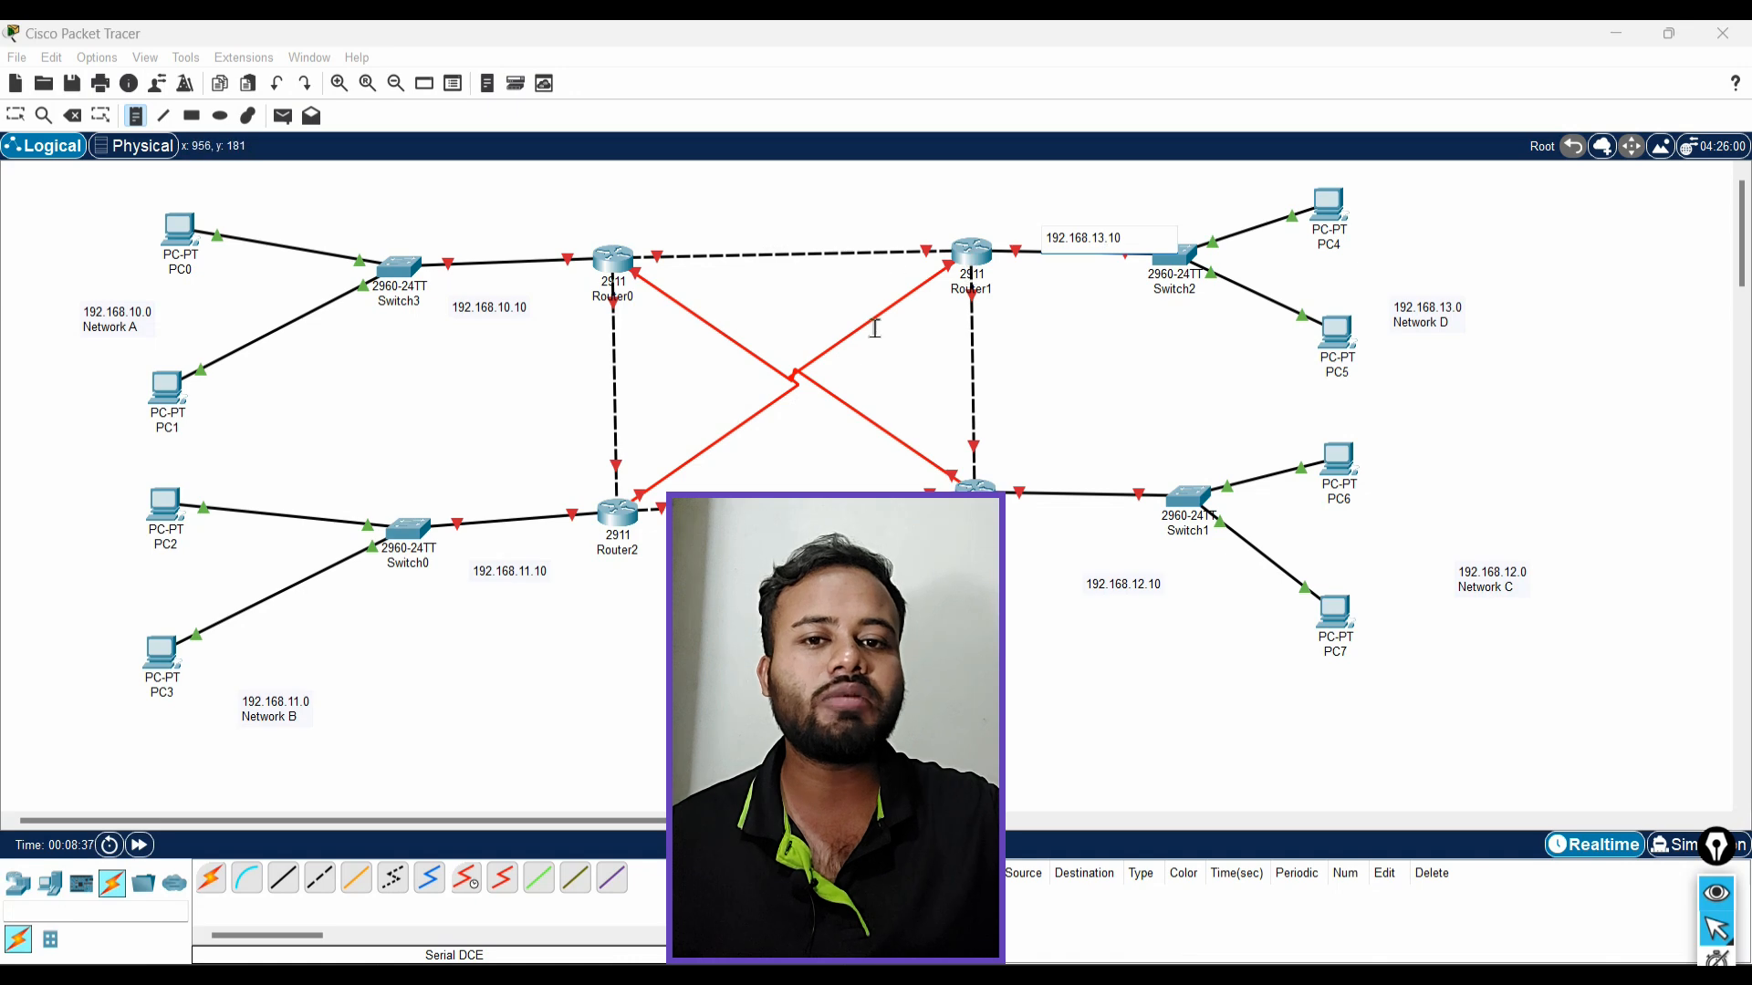
Label the Router0–Router1 link with notes 10.0.0.1 at Router0's end and 10.0.0.2 at Router1's end
click(655, 236)
text(1)
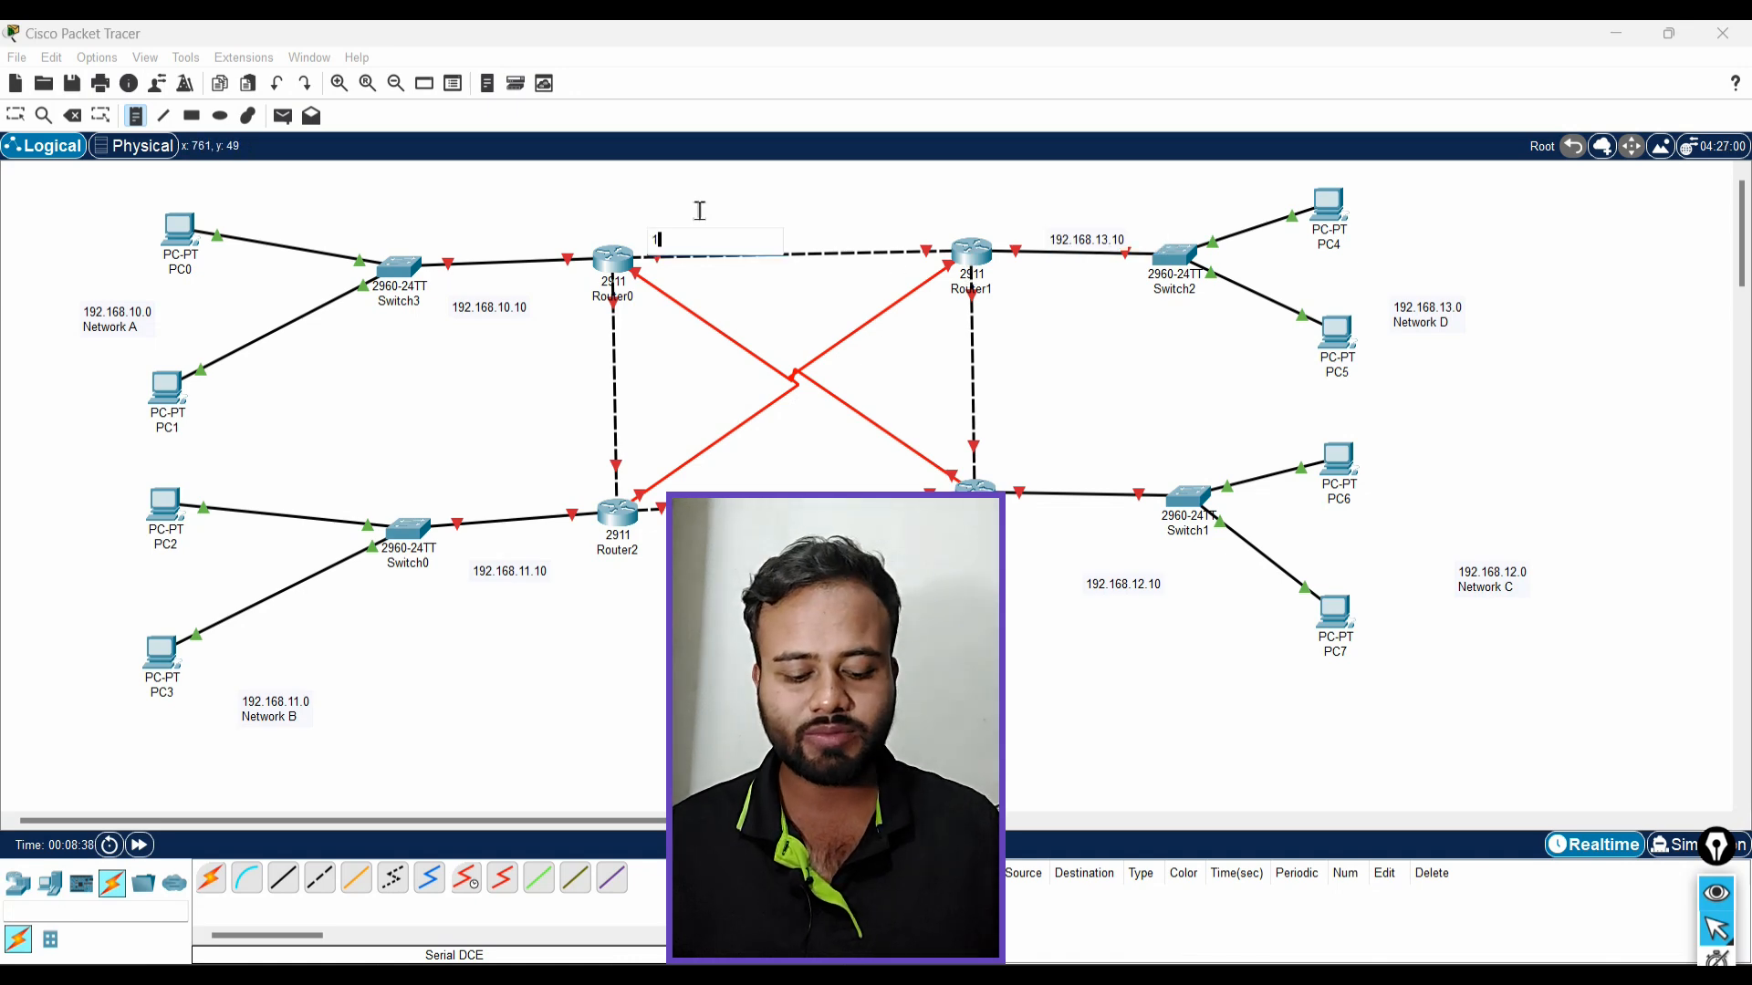
text(0.0.0.1)
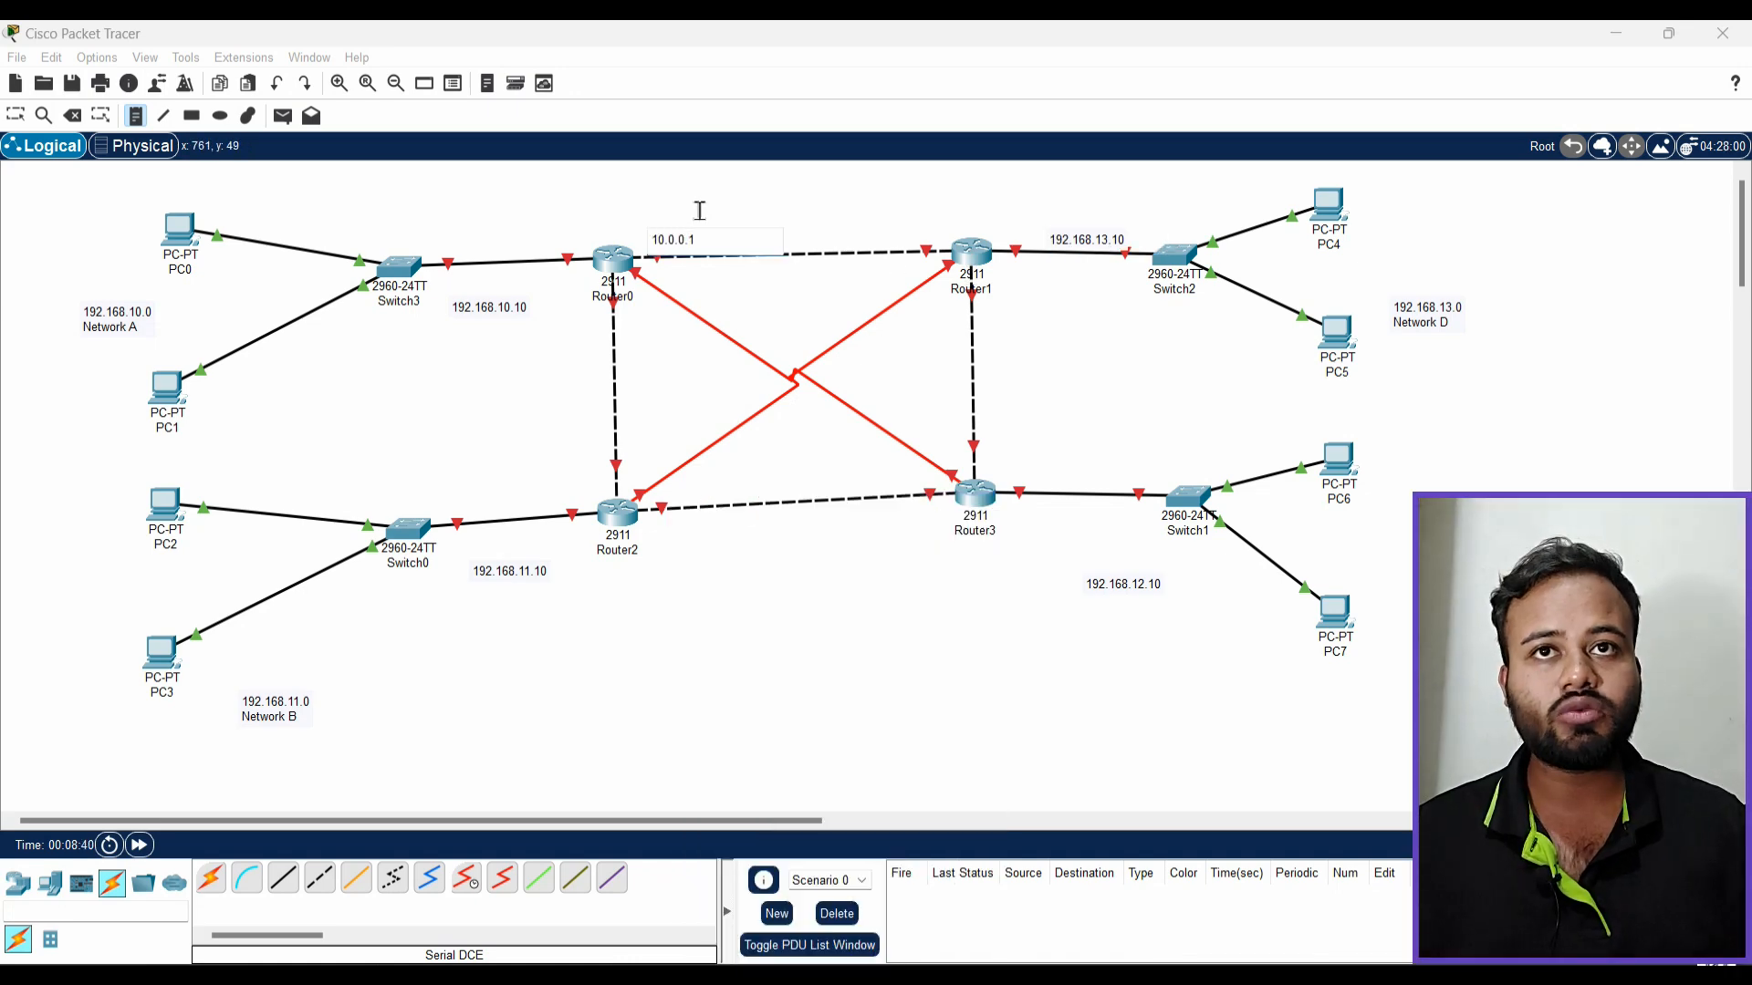
click(870, 223)
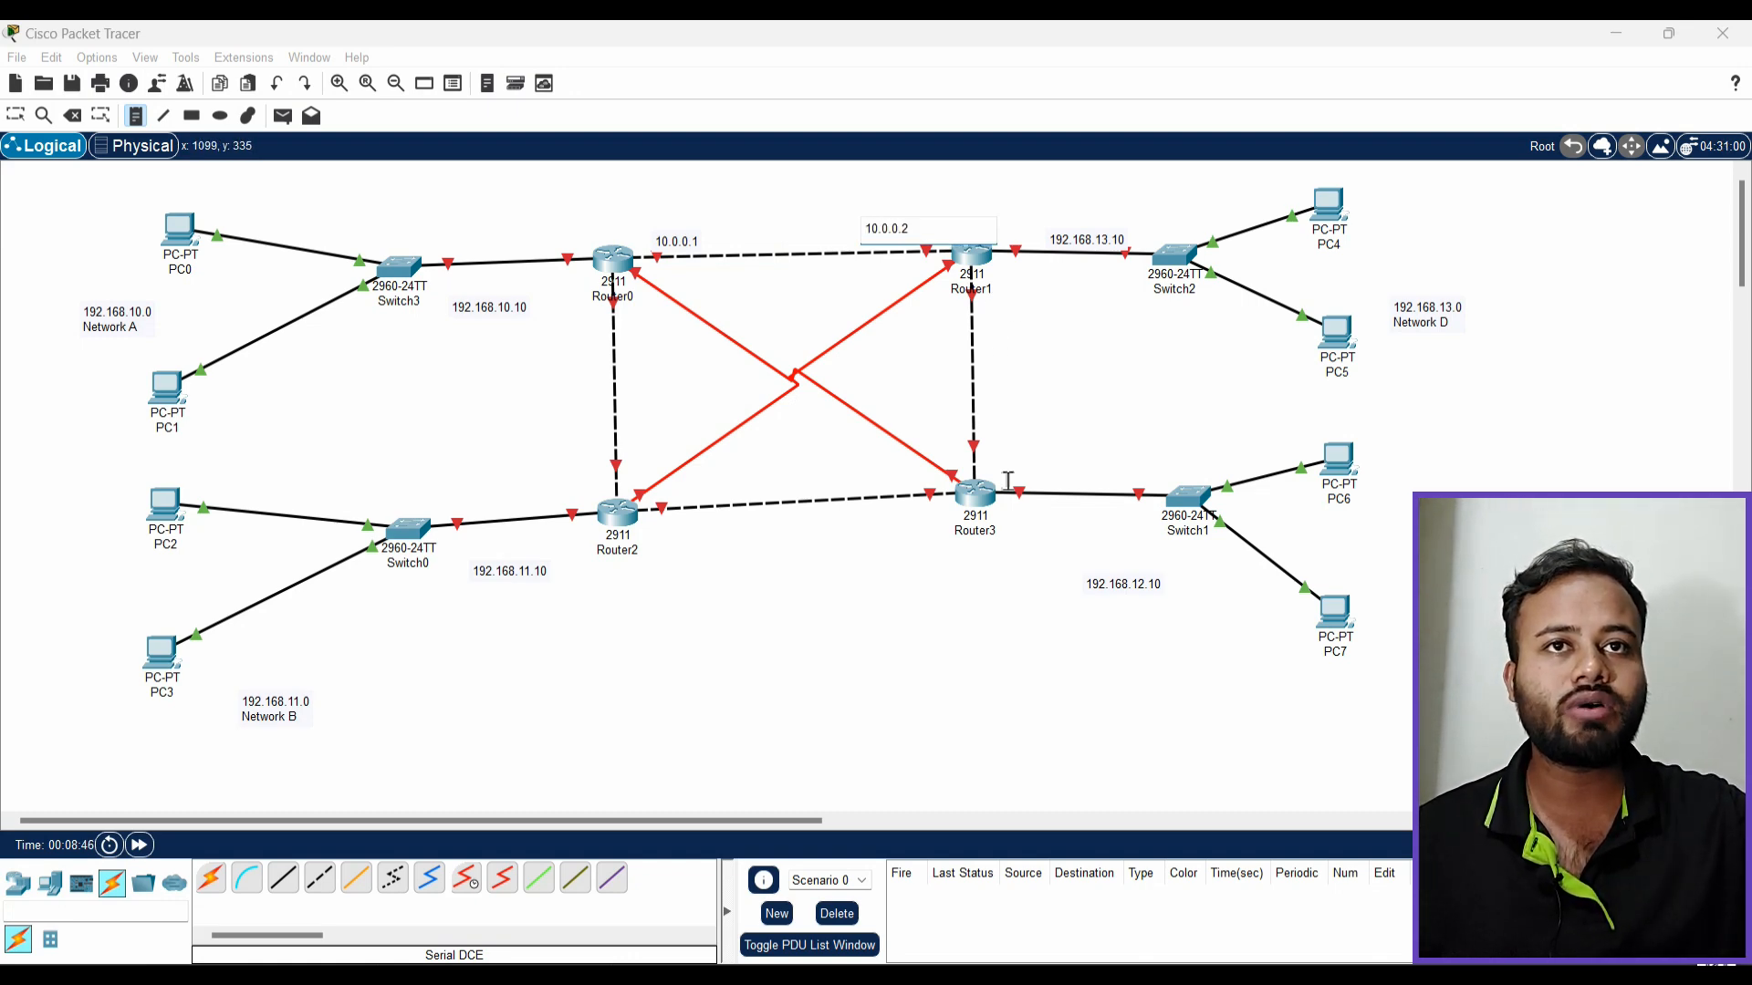
Label the Router1–Router3 link with notes 20.0.0.1 at Router1's end and 20.0.0.2 at Router3's end
click(1008, 309)
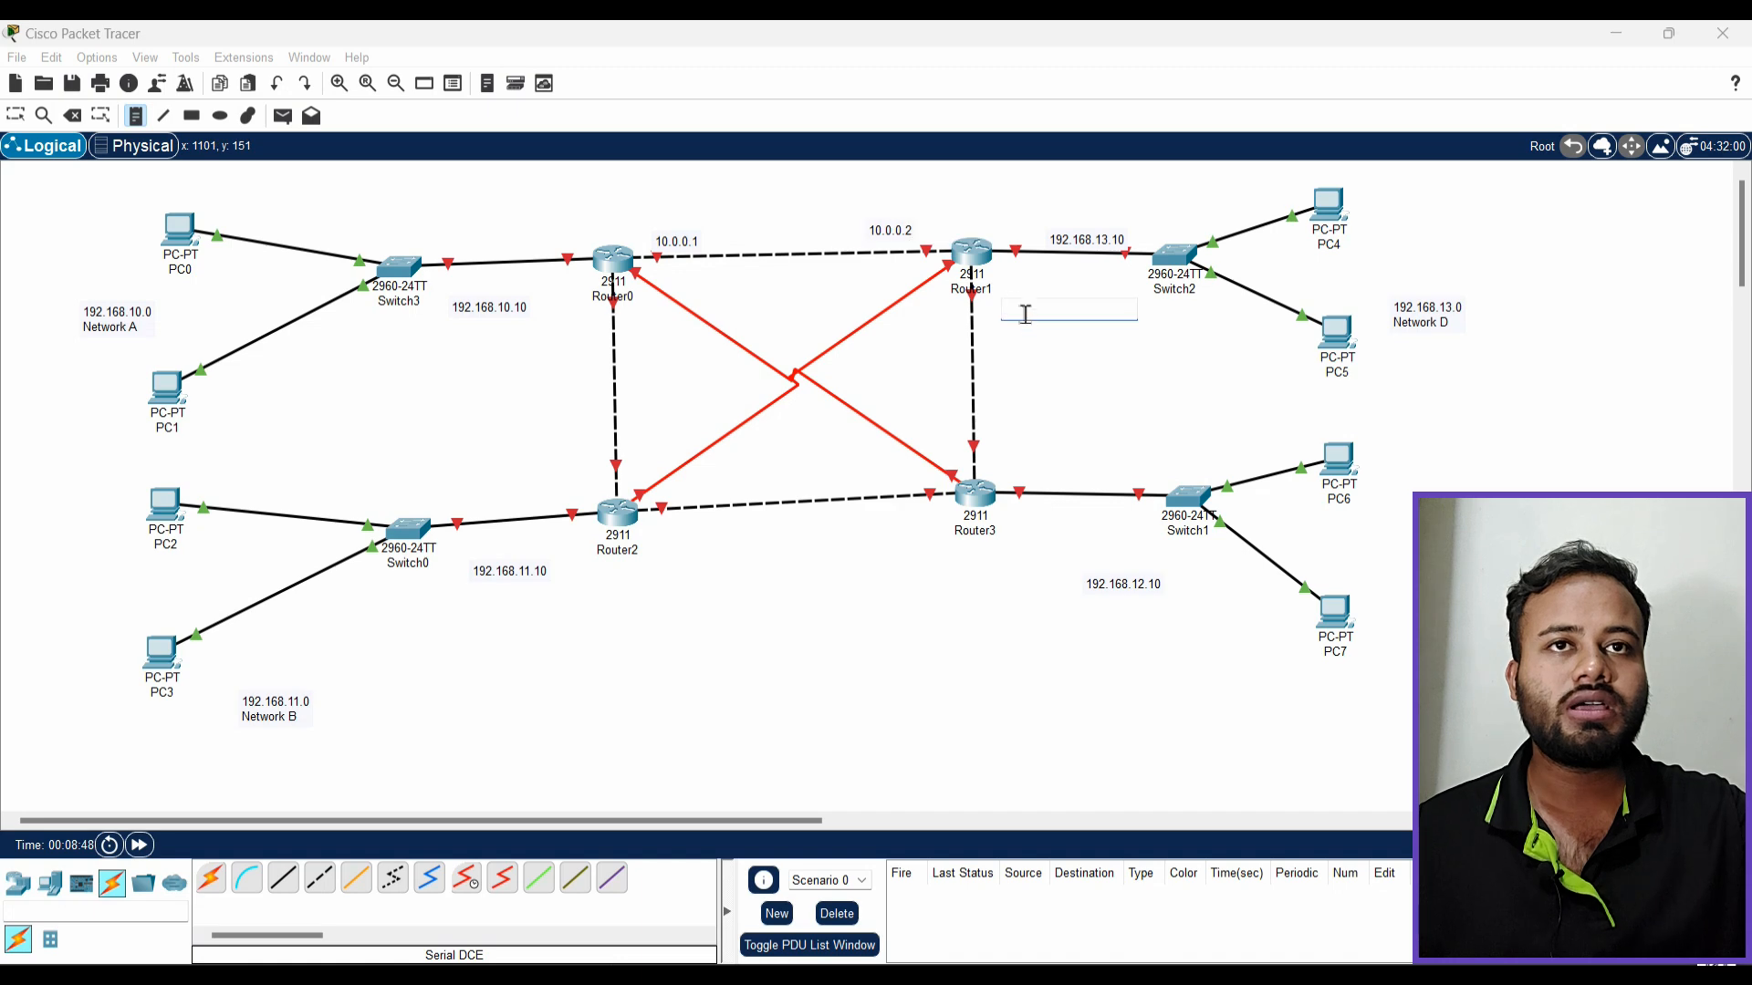
text(20.0.0.1)
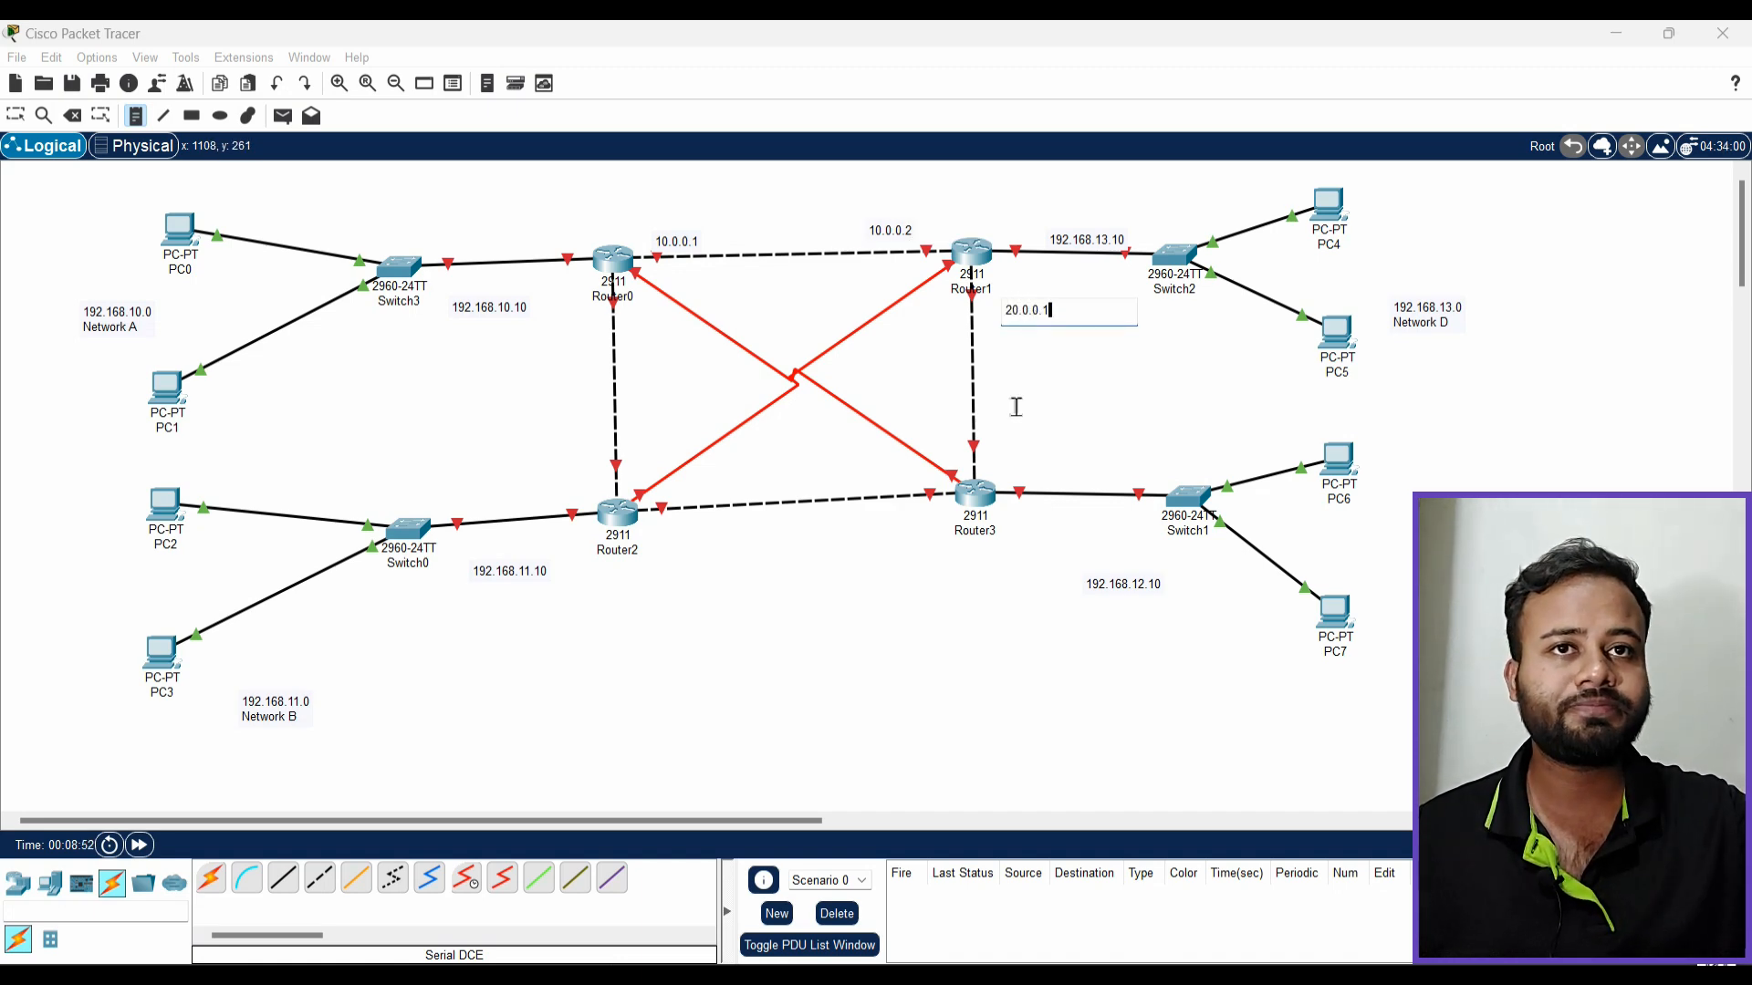
click(1019, 440)
text(20.0.0.2)
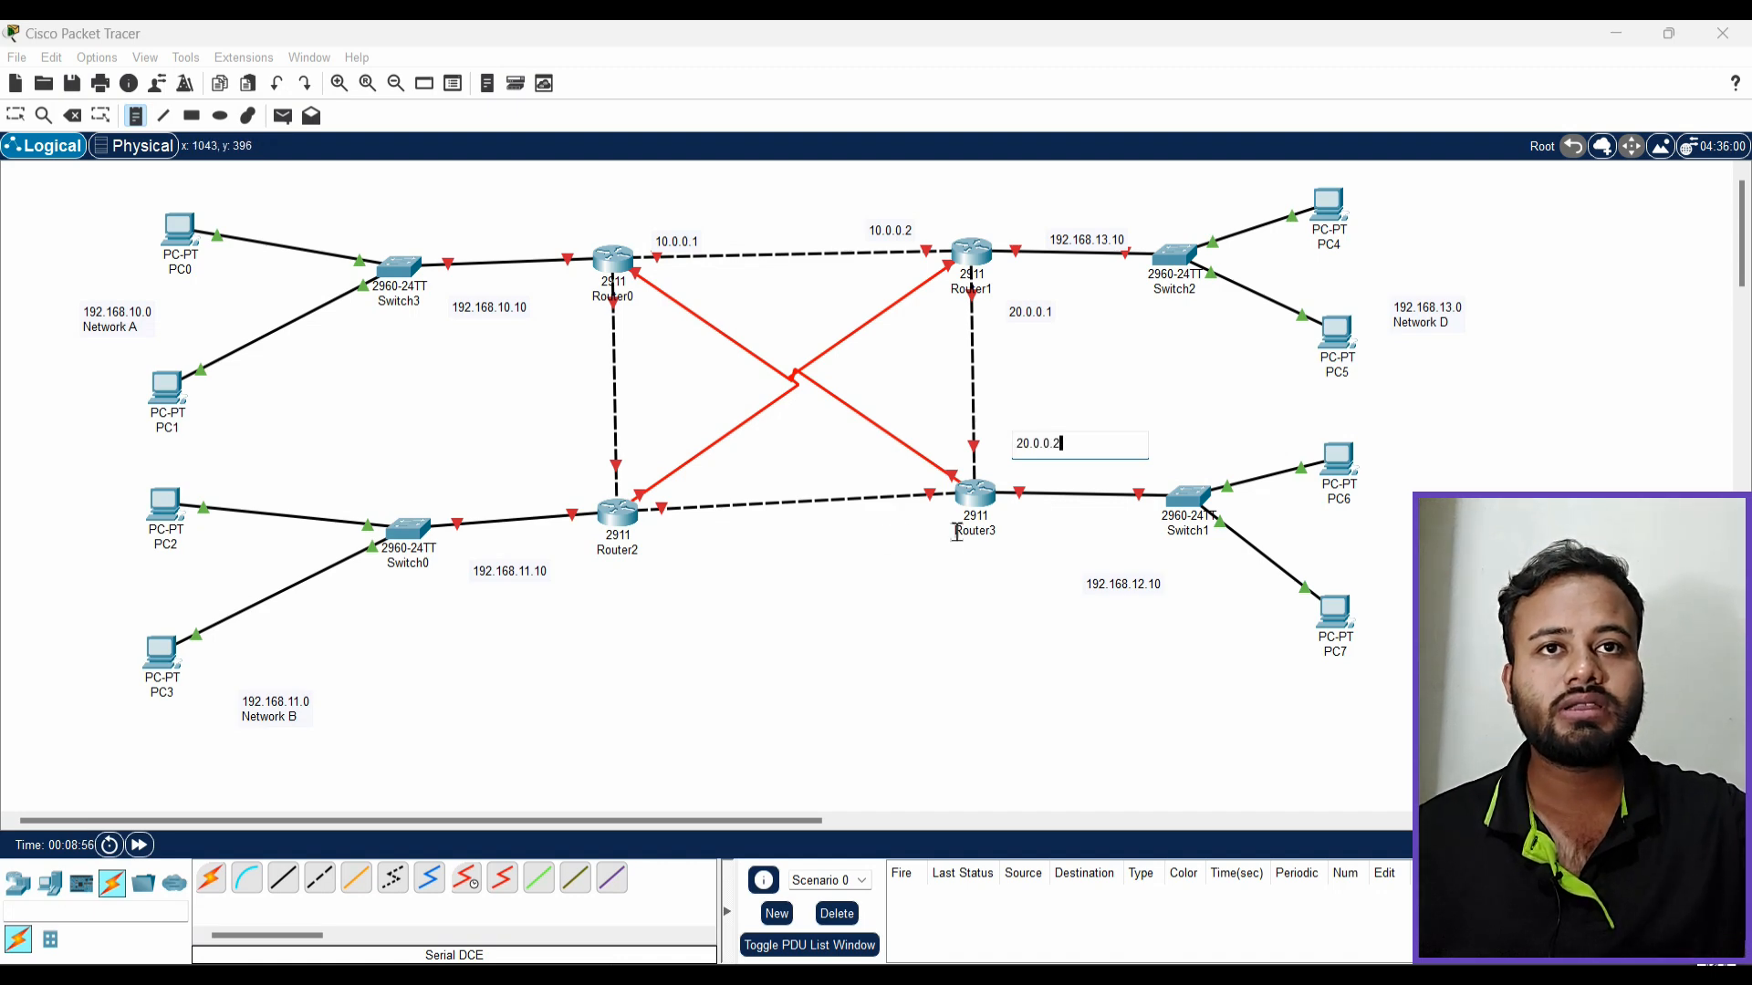
Label the Router2–Router3 link with notes 30.0.0.1 at Router3's end and 30.0.0.2 at Router2's end
click(847, 546)
text(30)
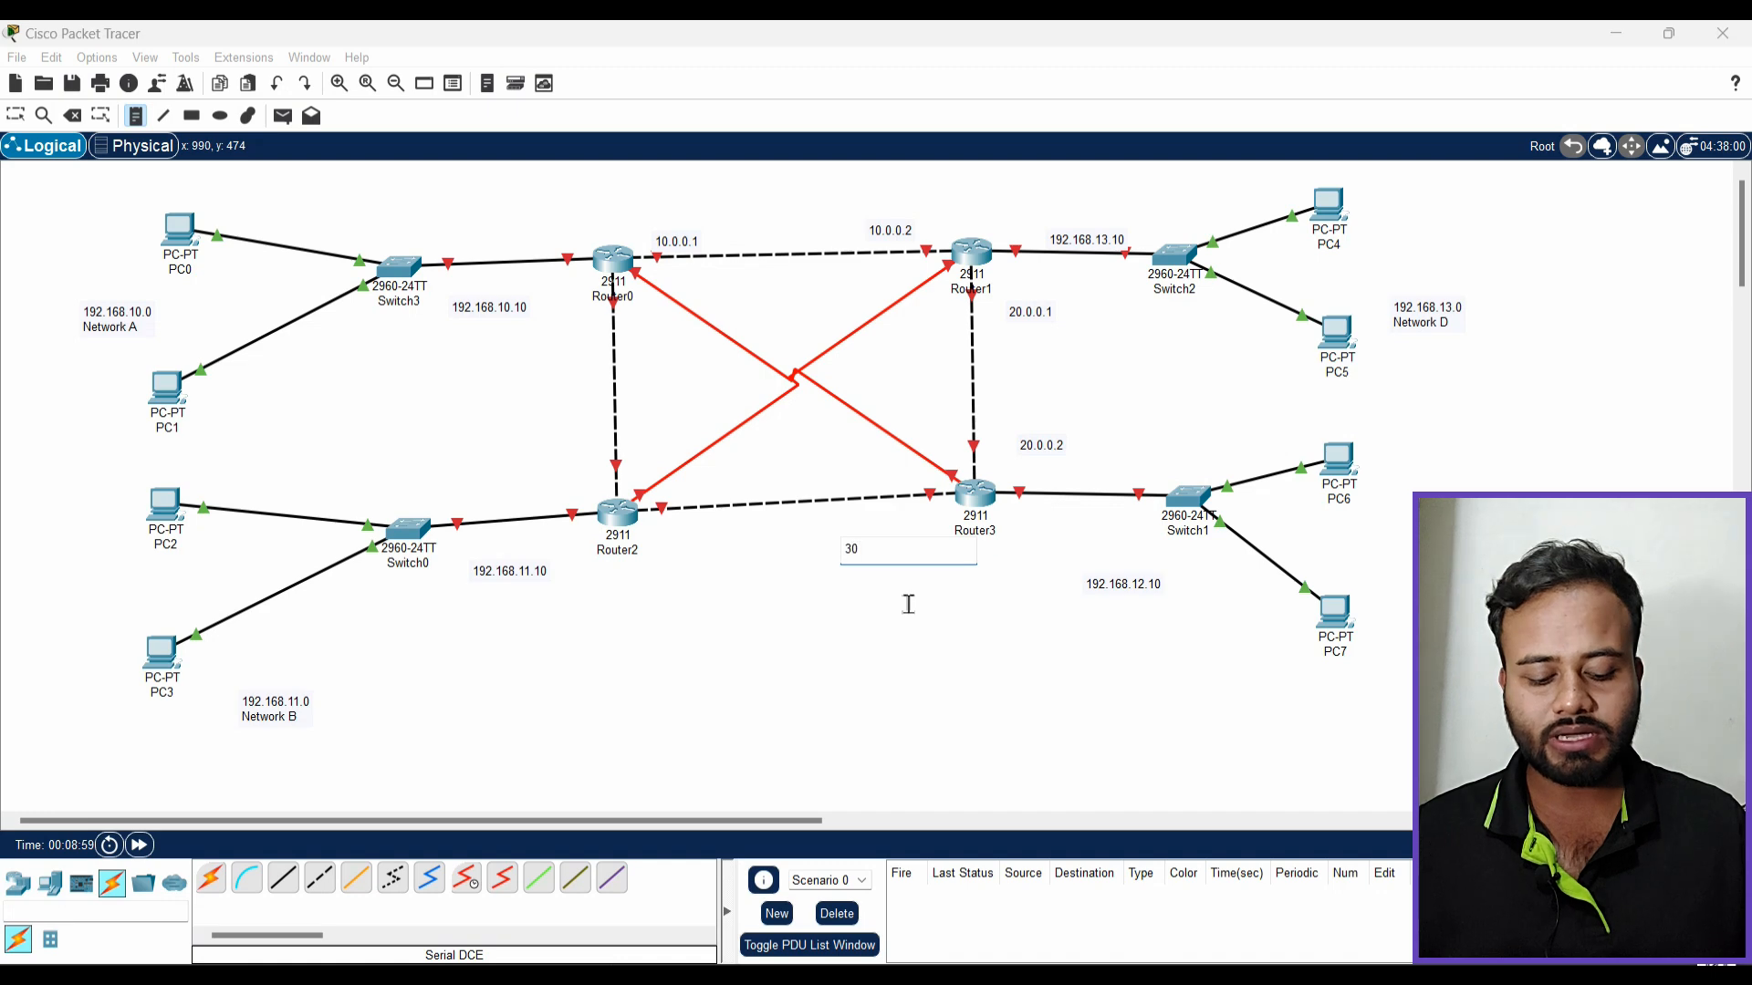
text(.0.0)
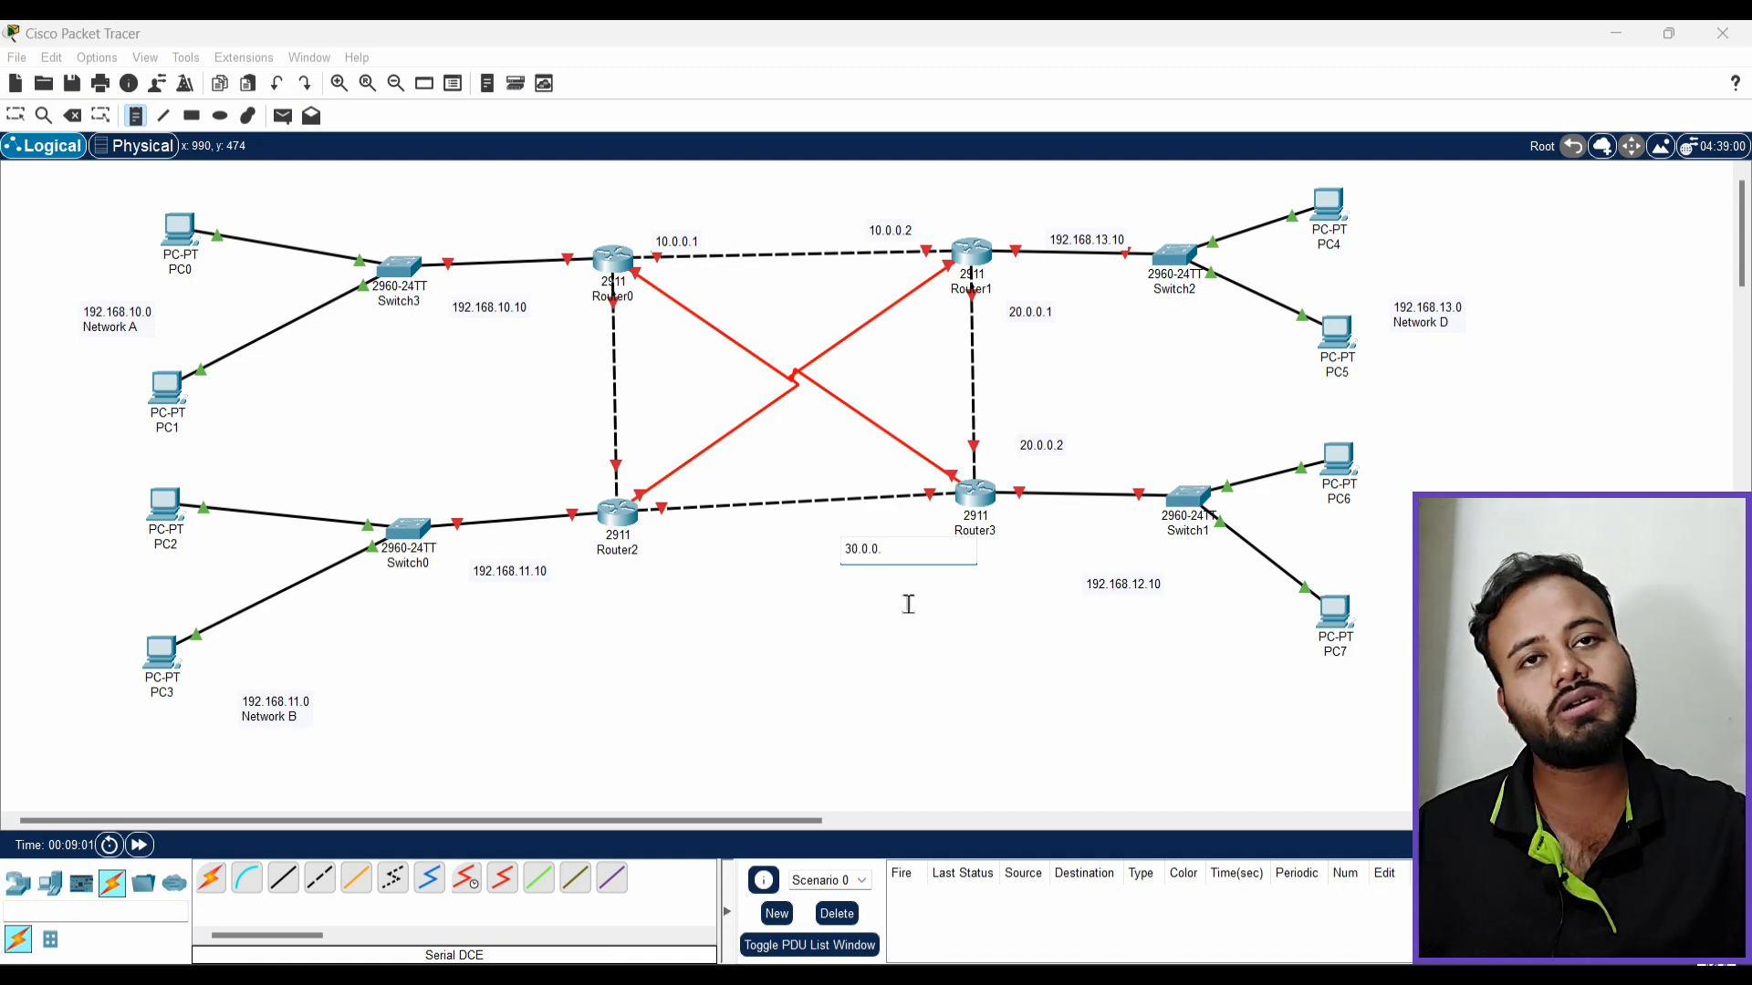
text(.1)
click(688, 545)
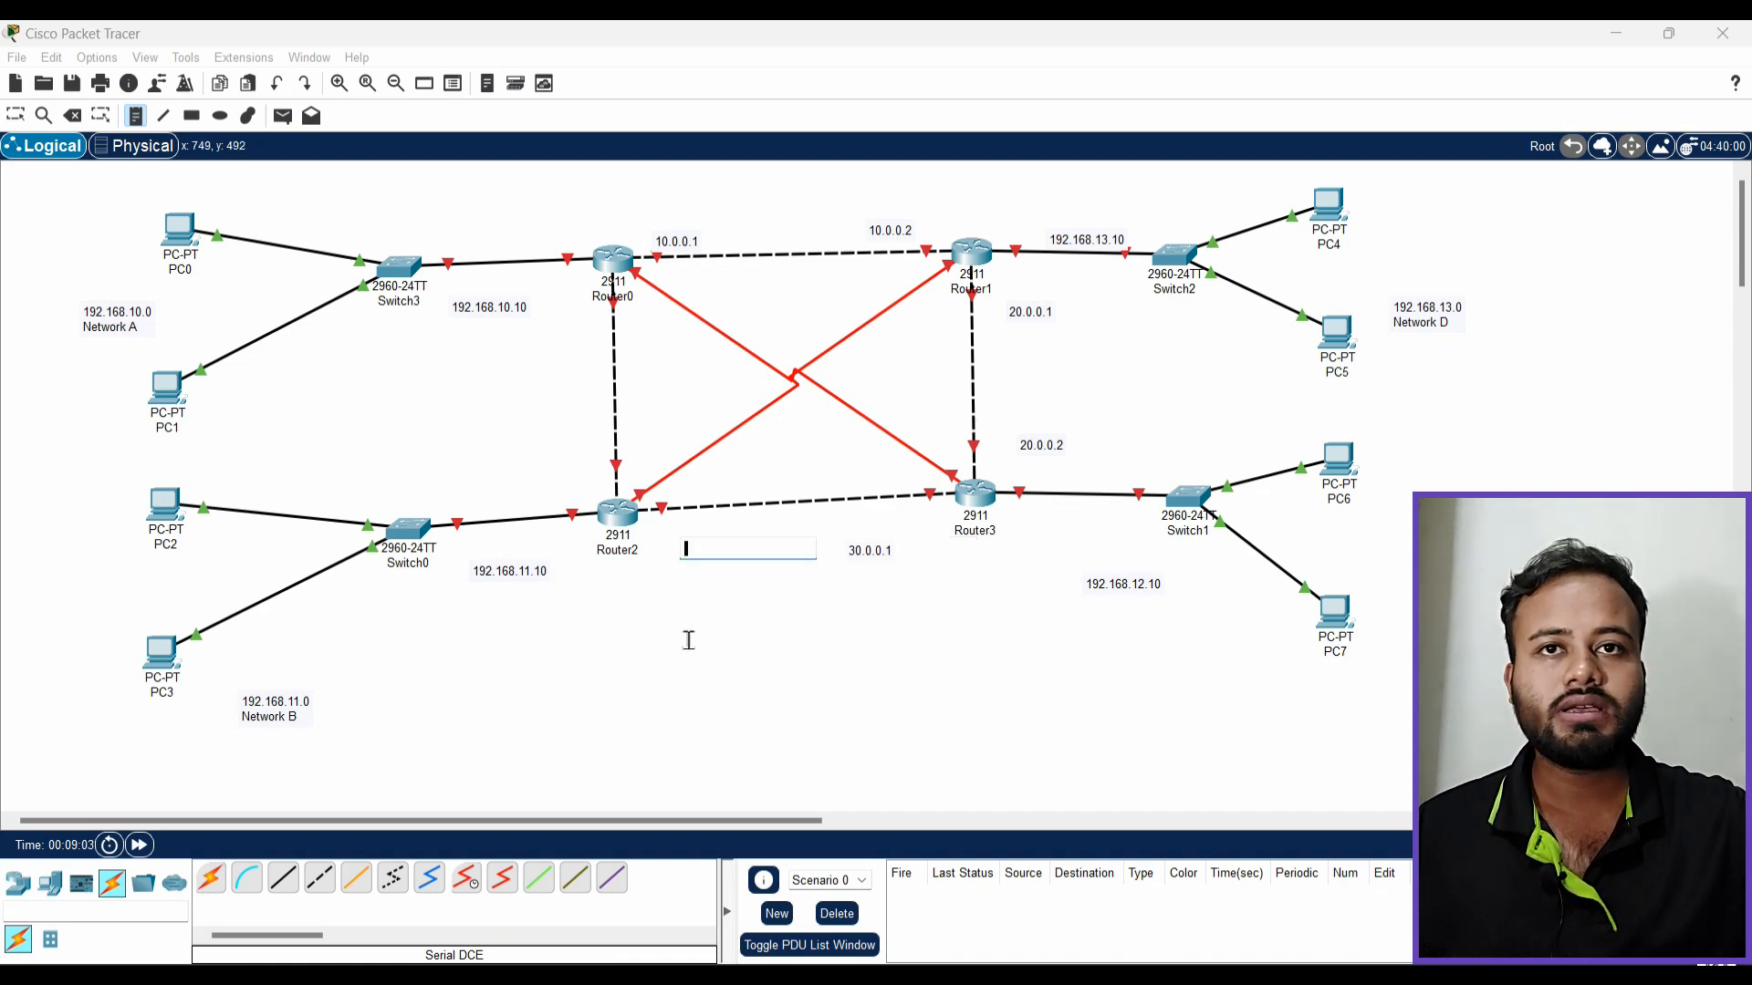
text(30.0.0.2)
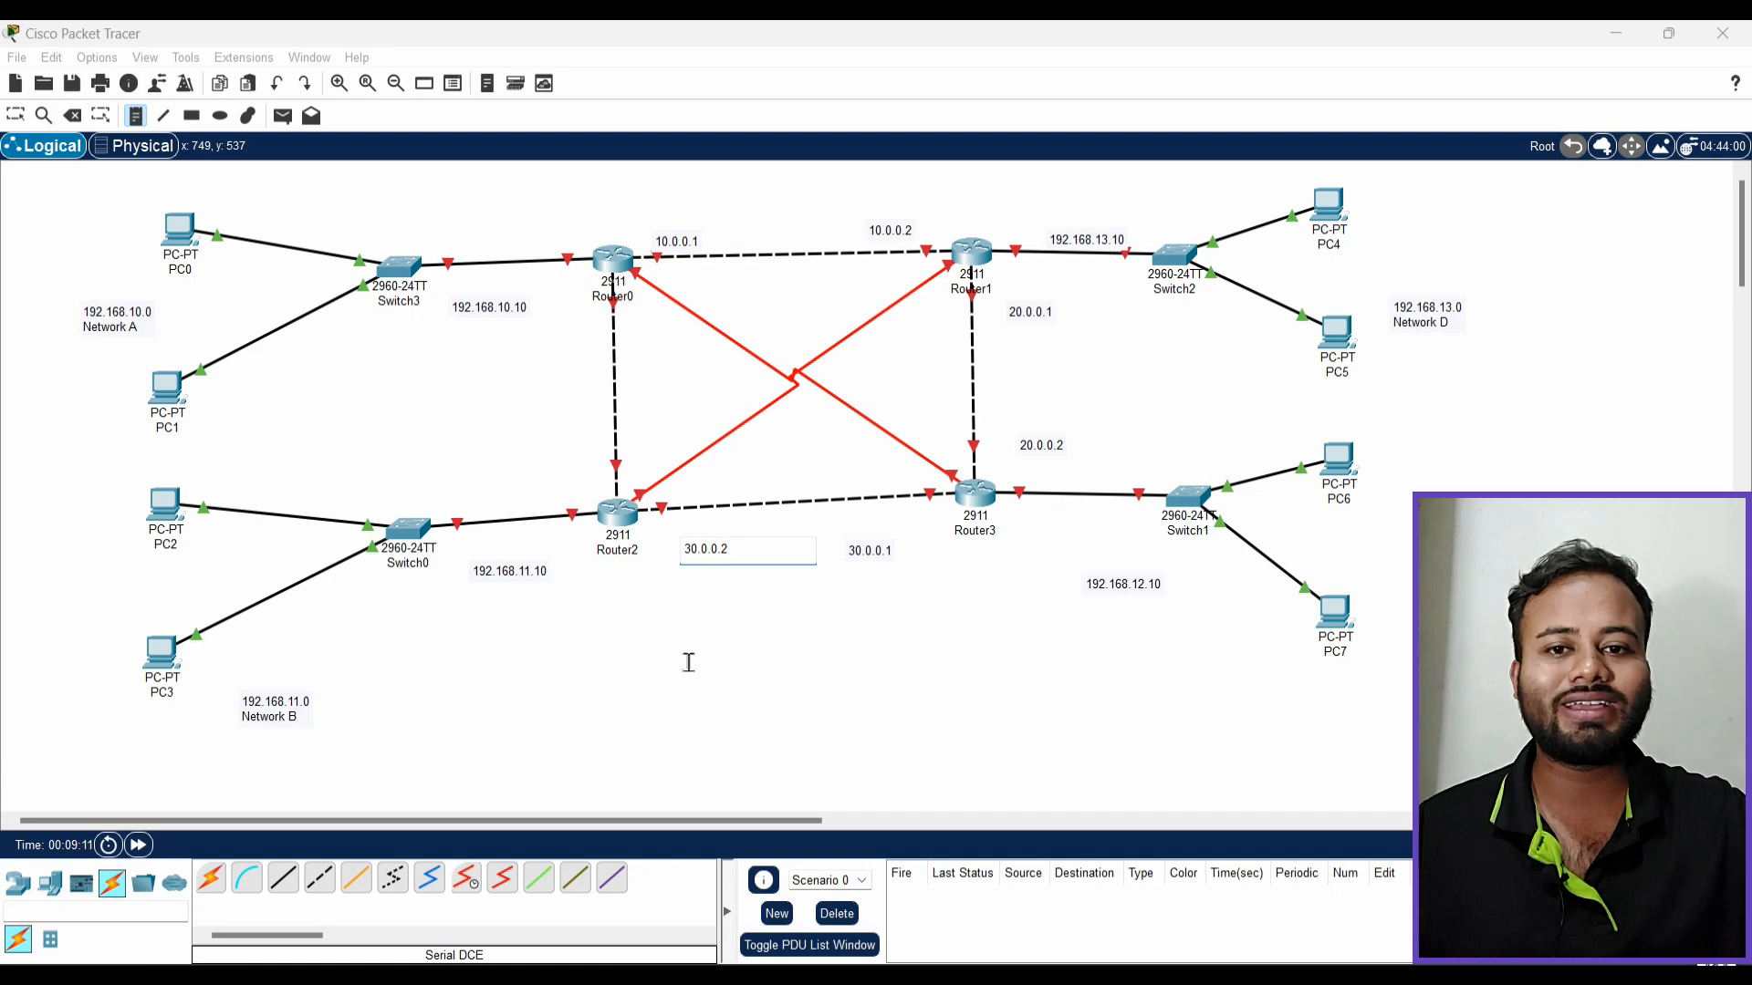
Label the Router0–Router2 link with notes 40.0.0.1 at Router2's end and 40.0.0.2 at Router0's end
click(514, 451)
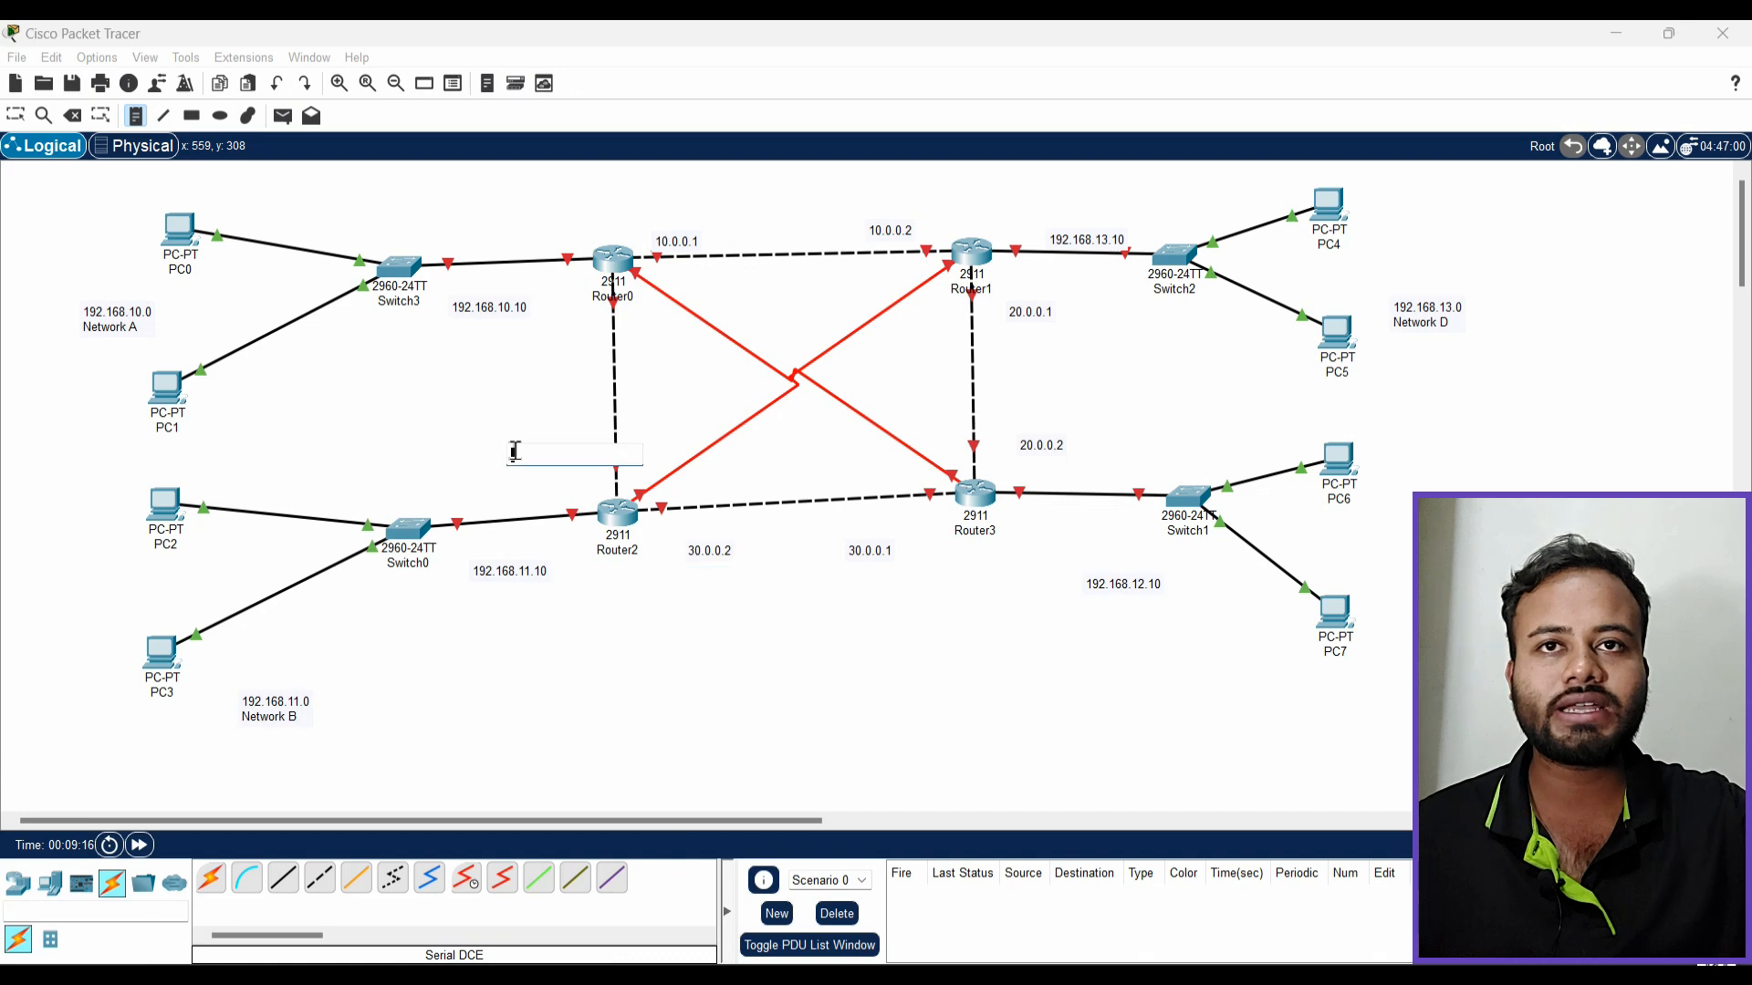
text(4)
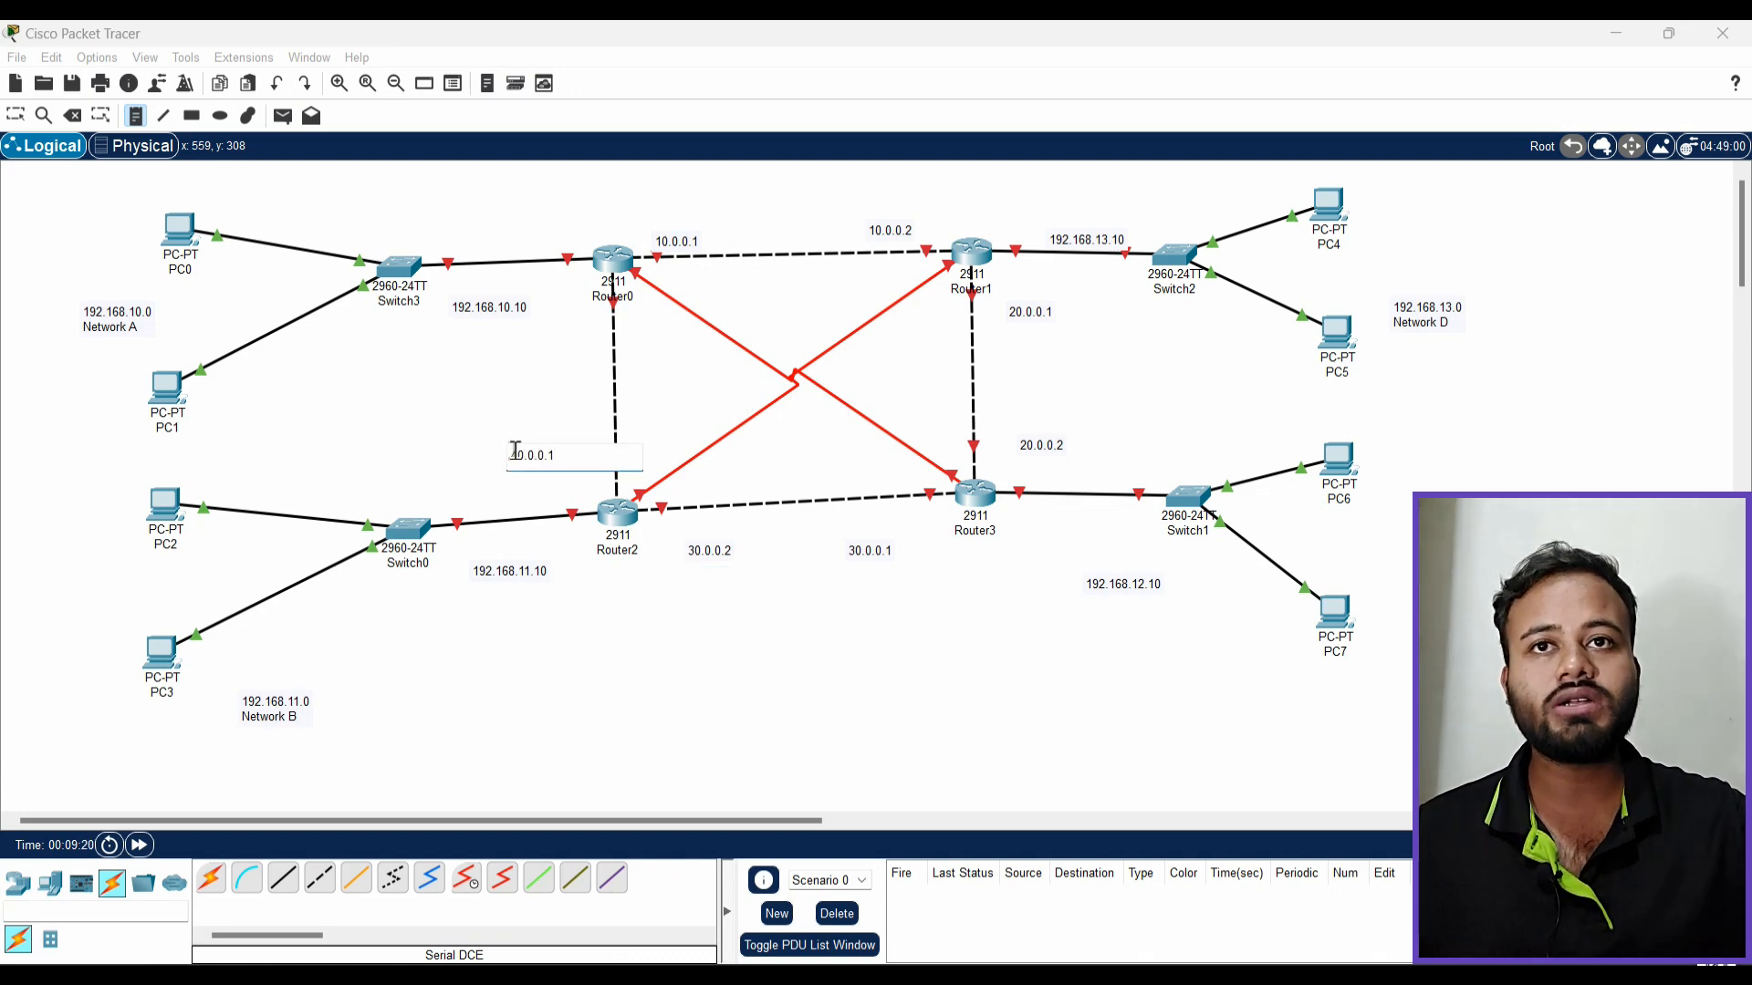
text(0.0.0.1)
click(544, 349)
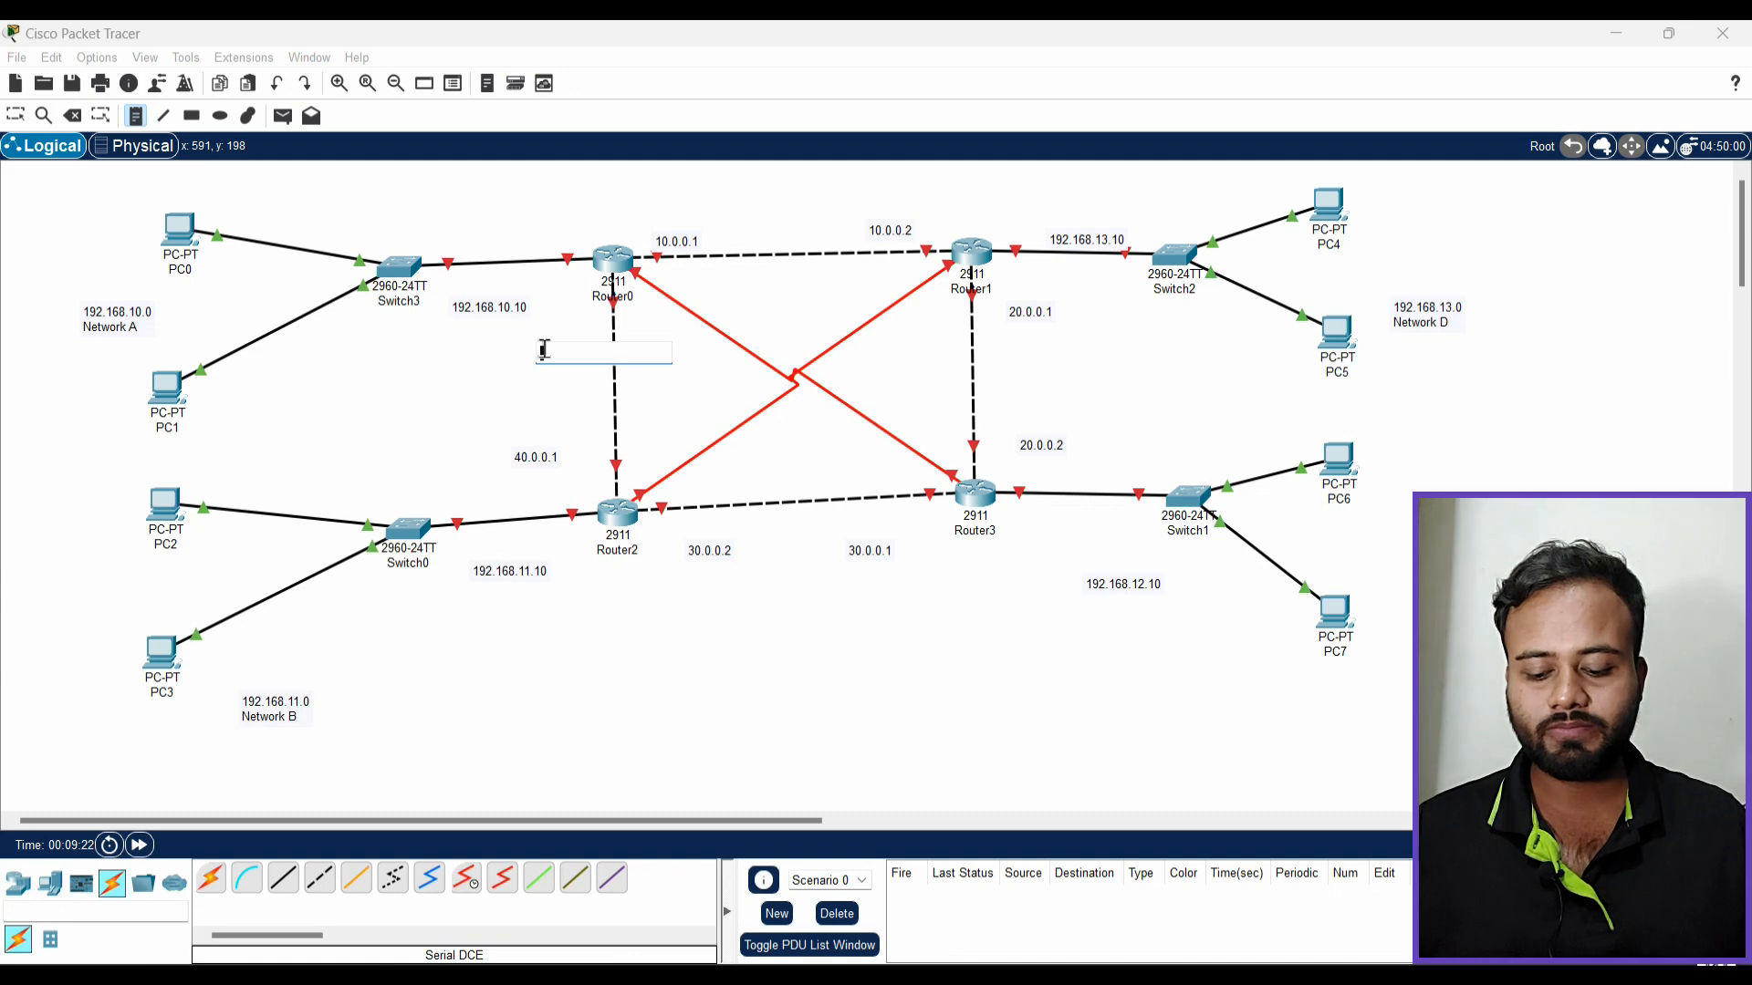
text(40.0.0.2)
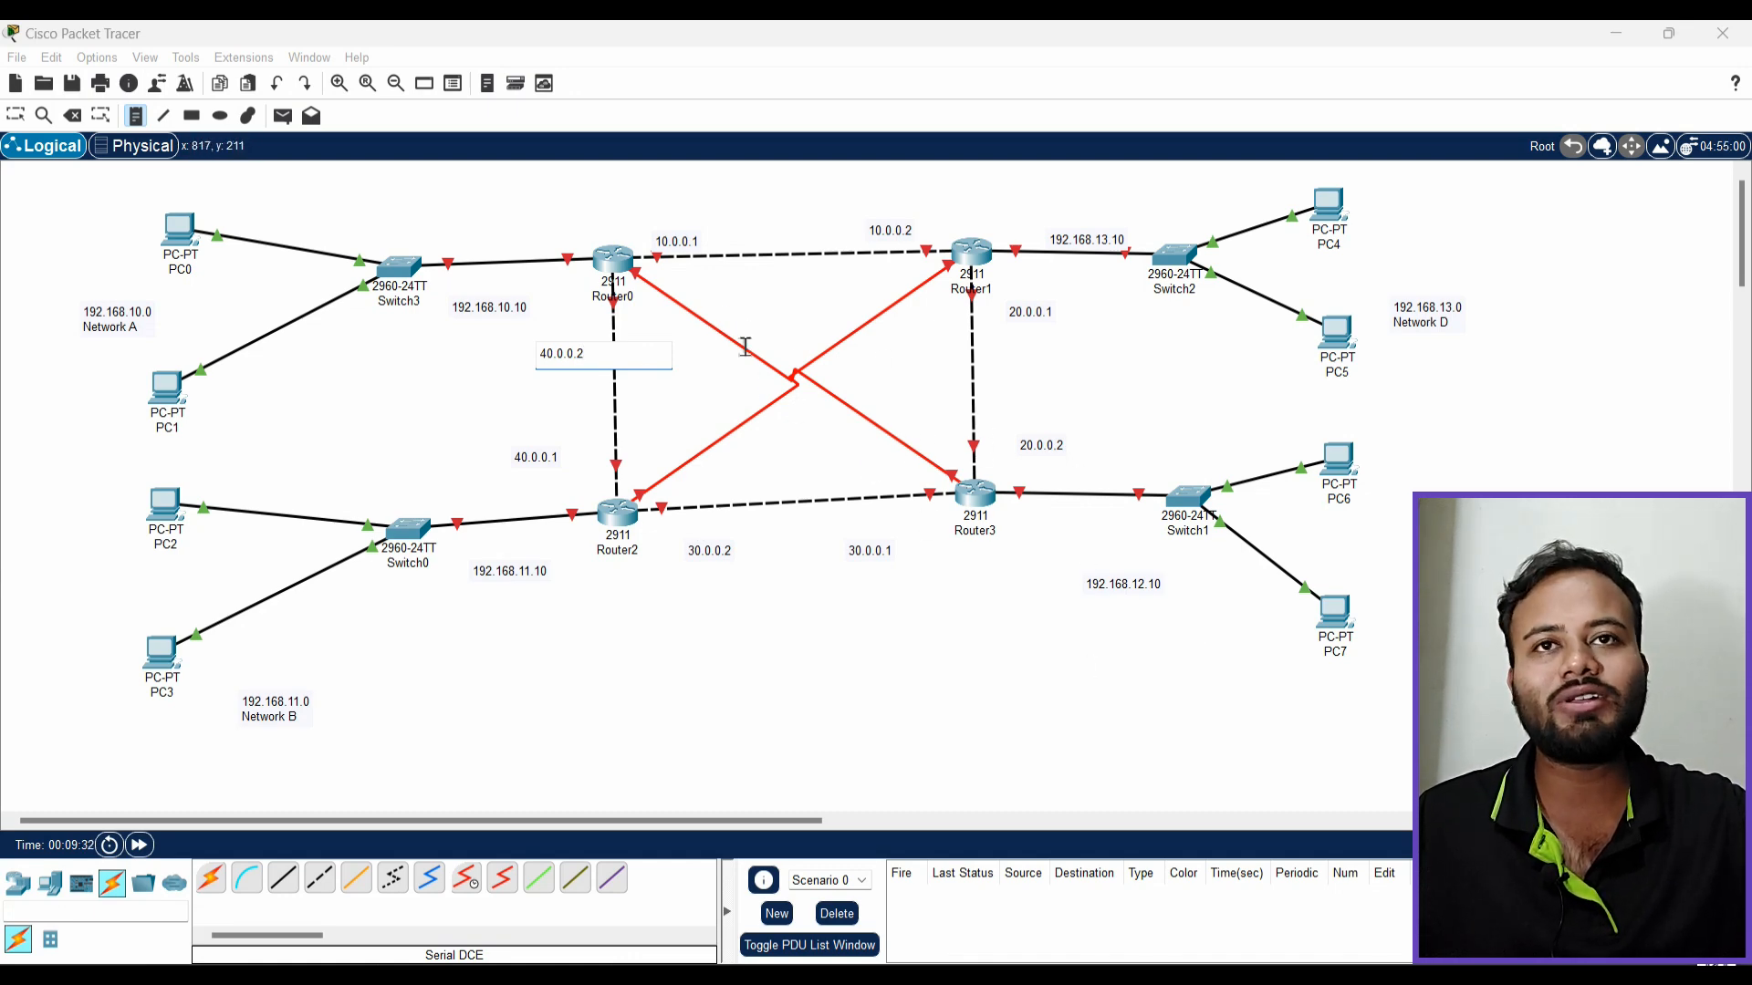
Label the diagonal Router0–Router3 serial link with notes 50.0.0.1 at Router0's end and 50.0.0.2 at Router3's end
click(702, 304)
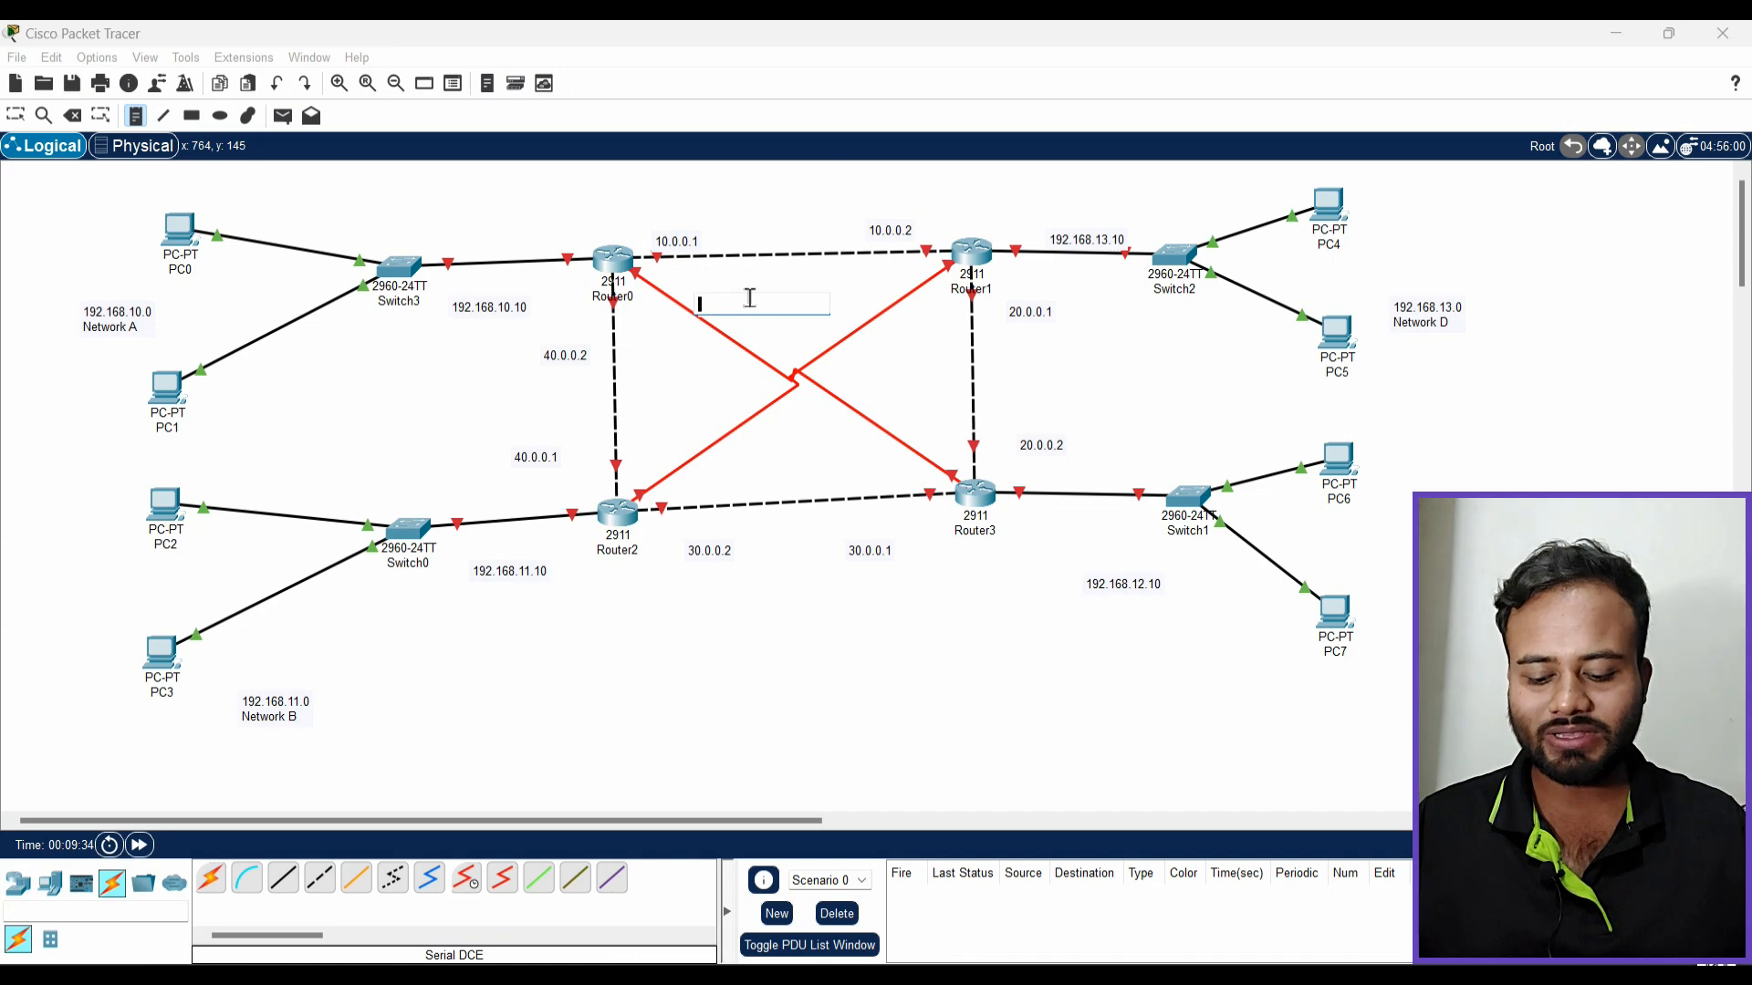
text(50.0.0.1)
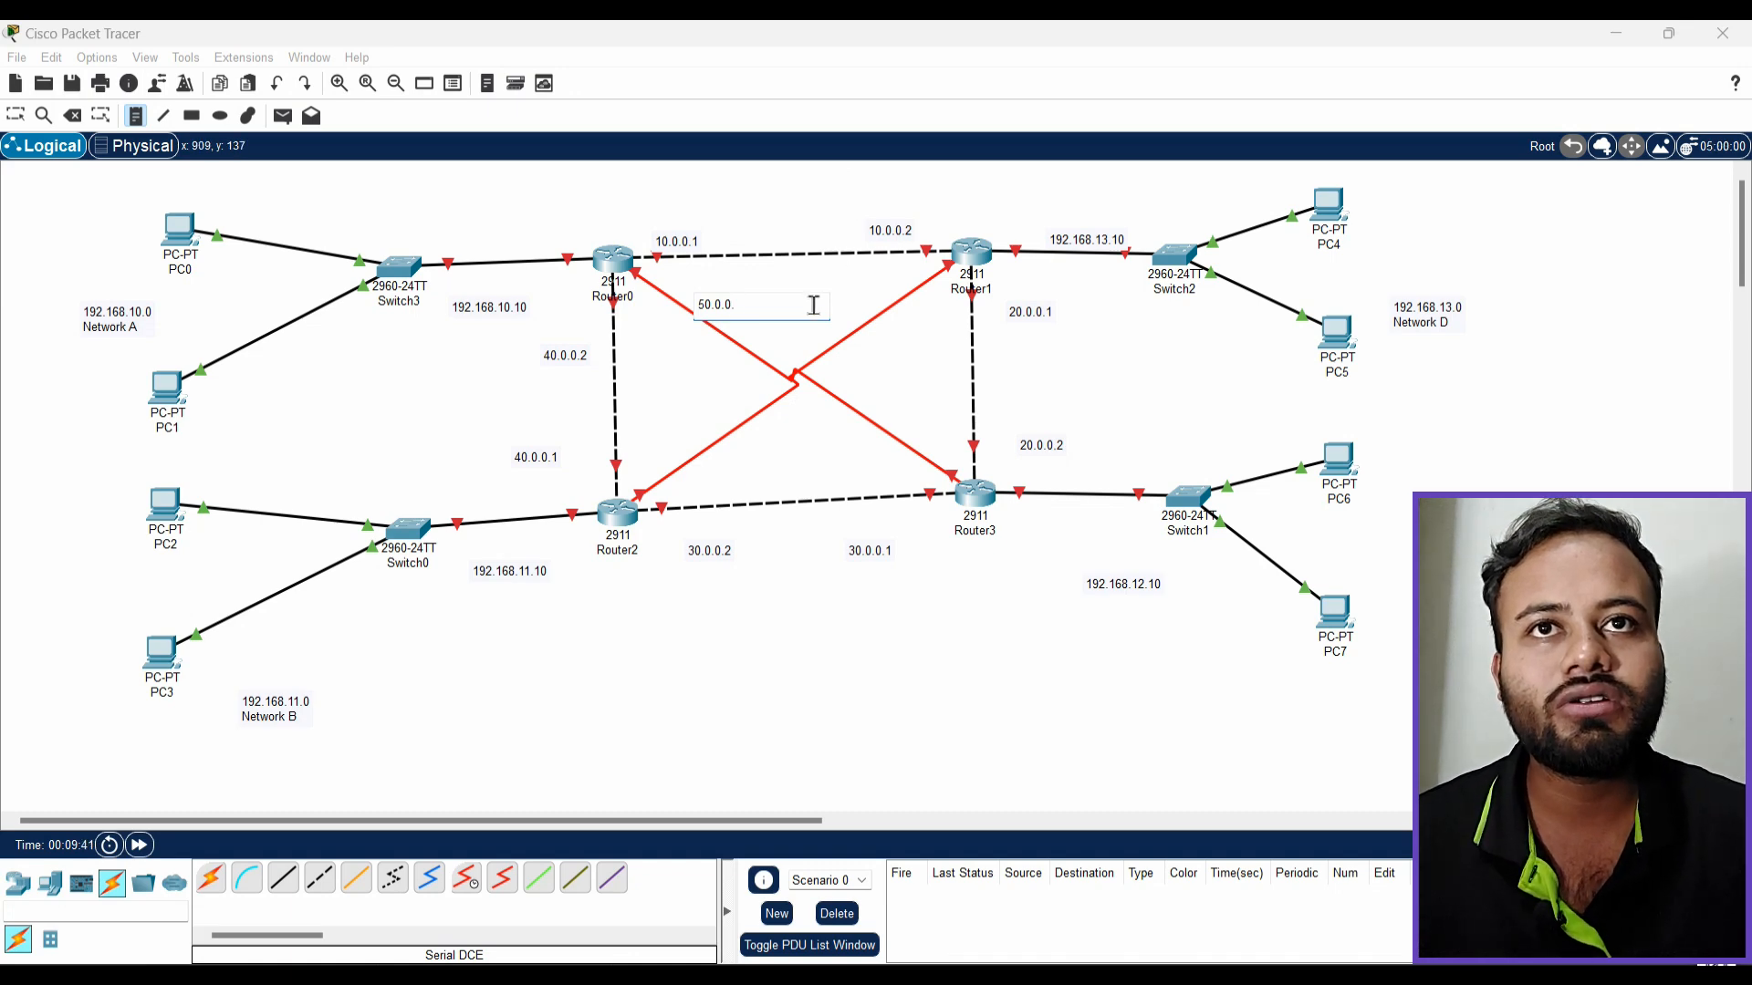
click(912, 424)
text(50.0.0.2)
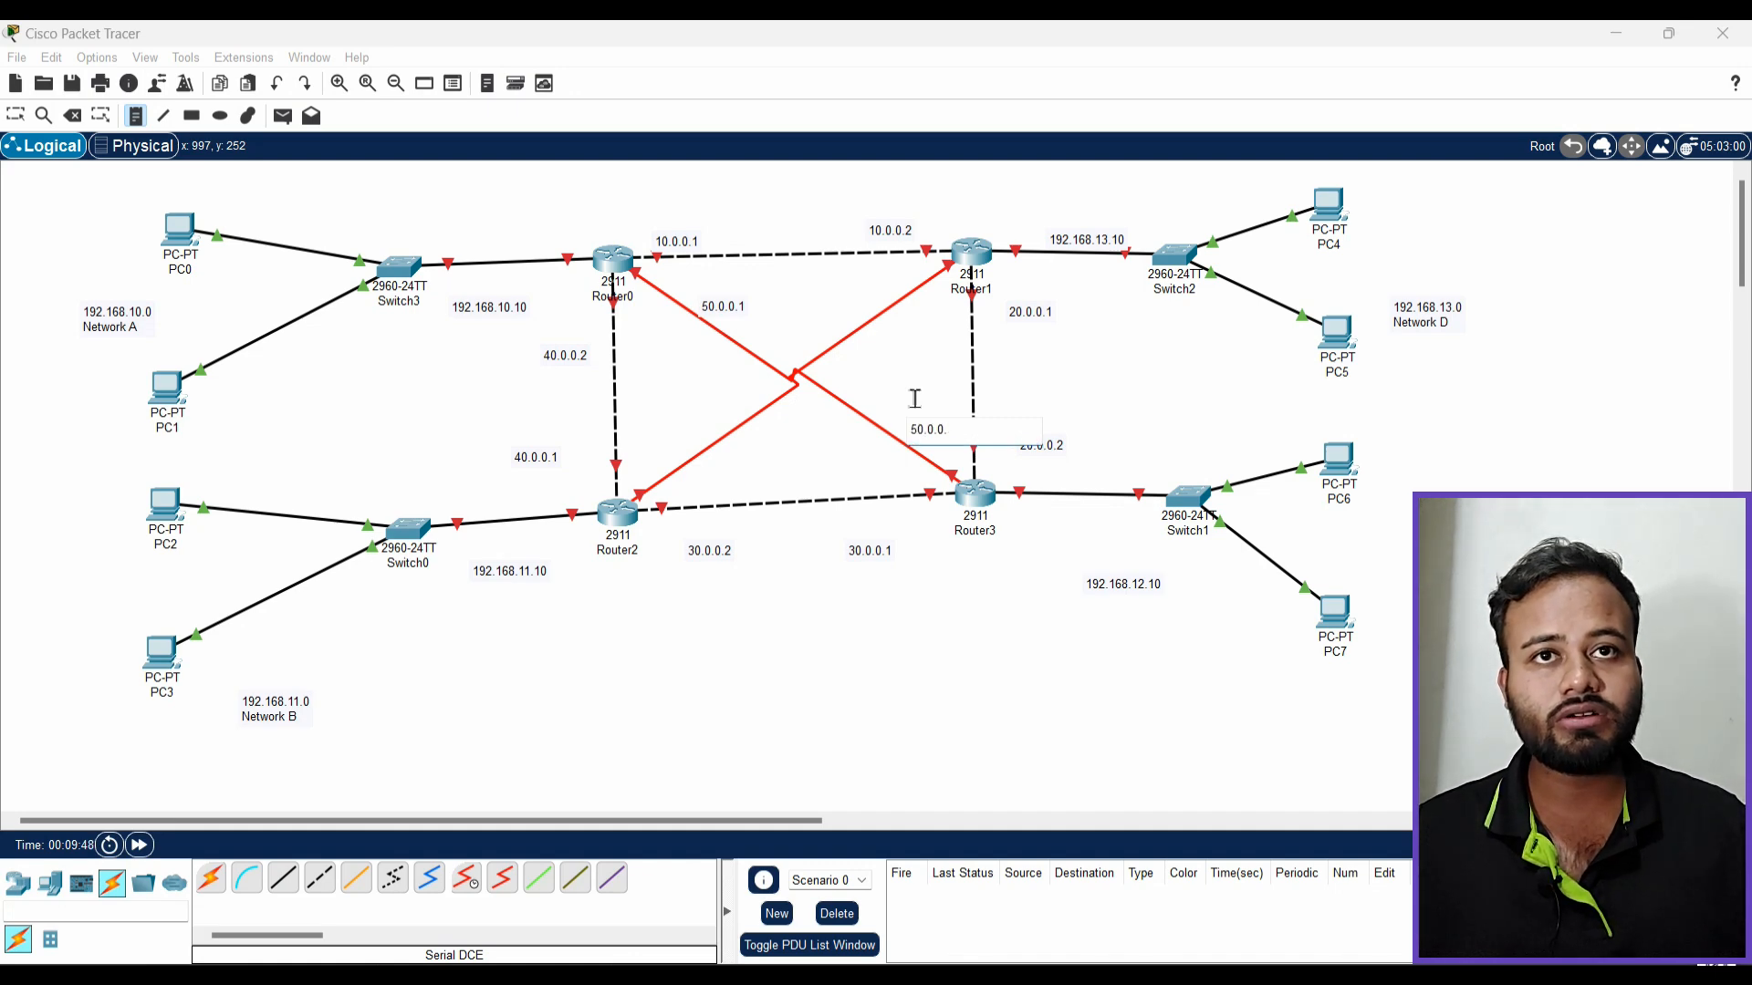
Label the diagonal Router2–Router1 serial link with notes 60.0.0.1 at Router2's end and 60.0.0.2 at Router1's end
click(687, 486)
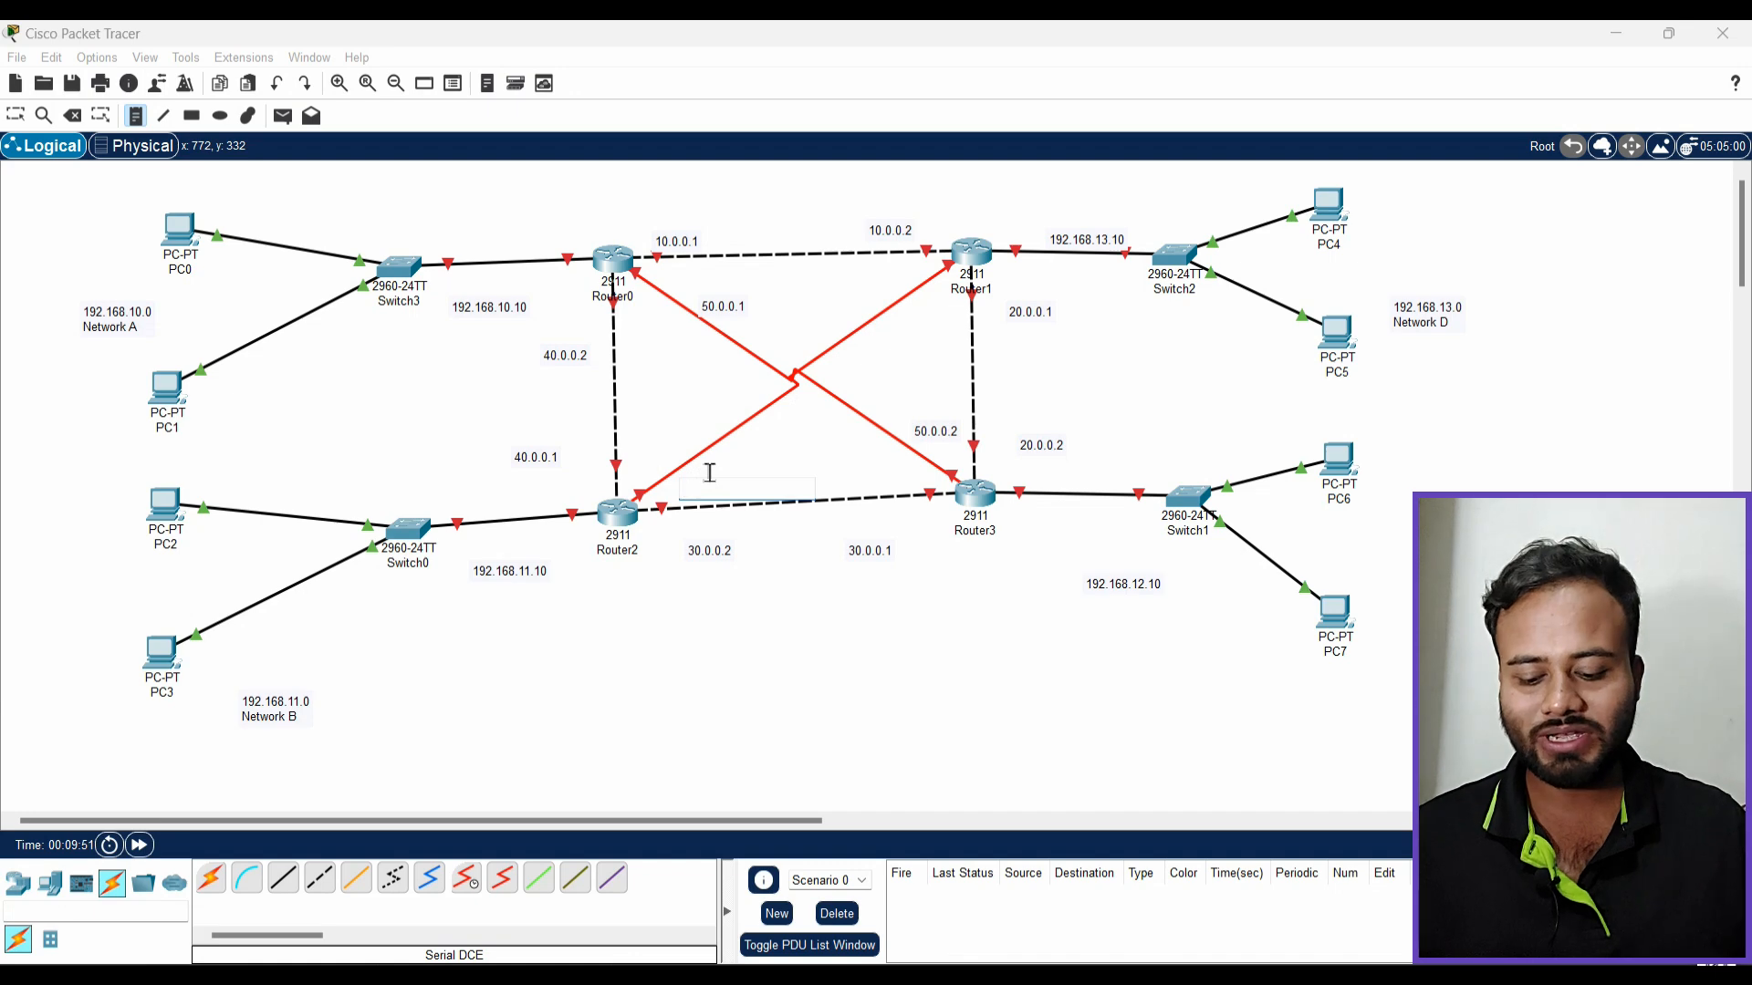
text(60.0.0.1)
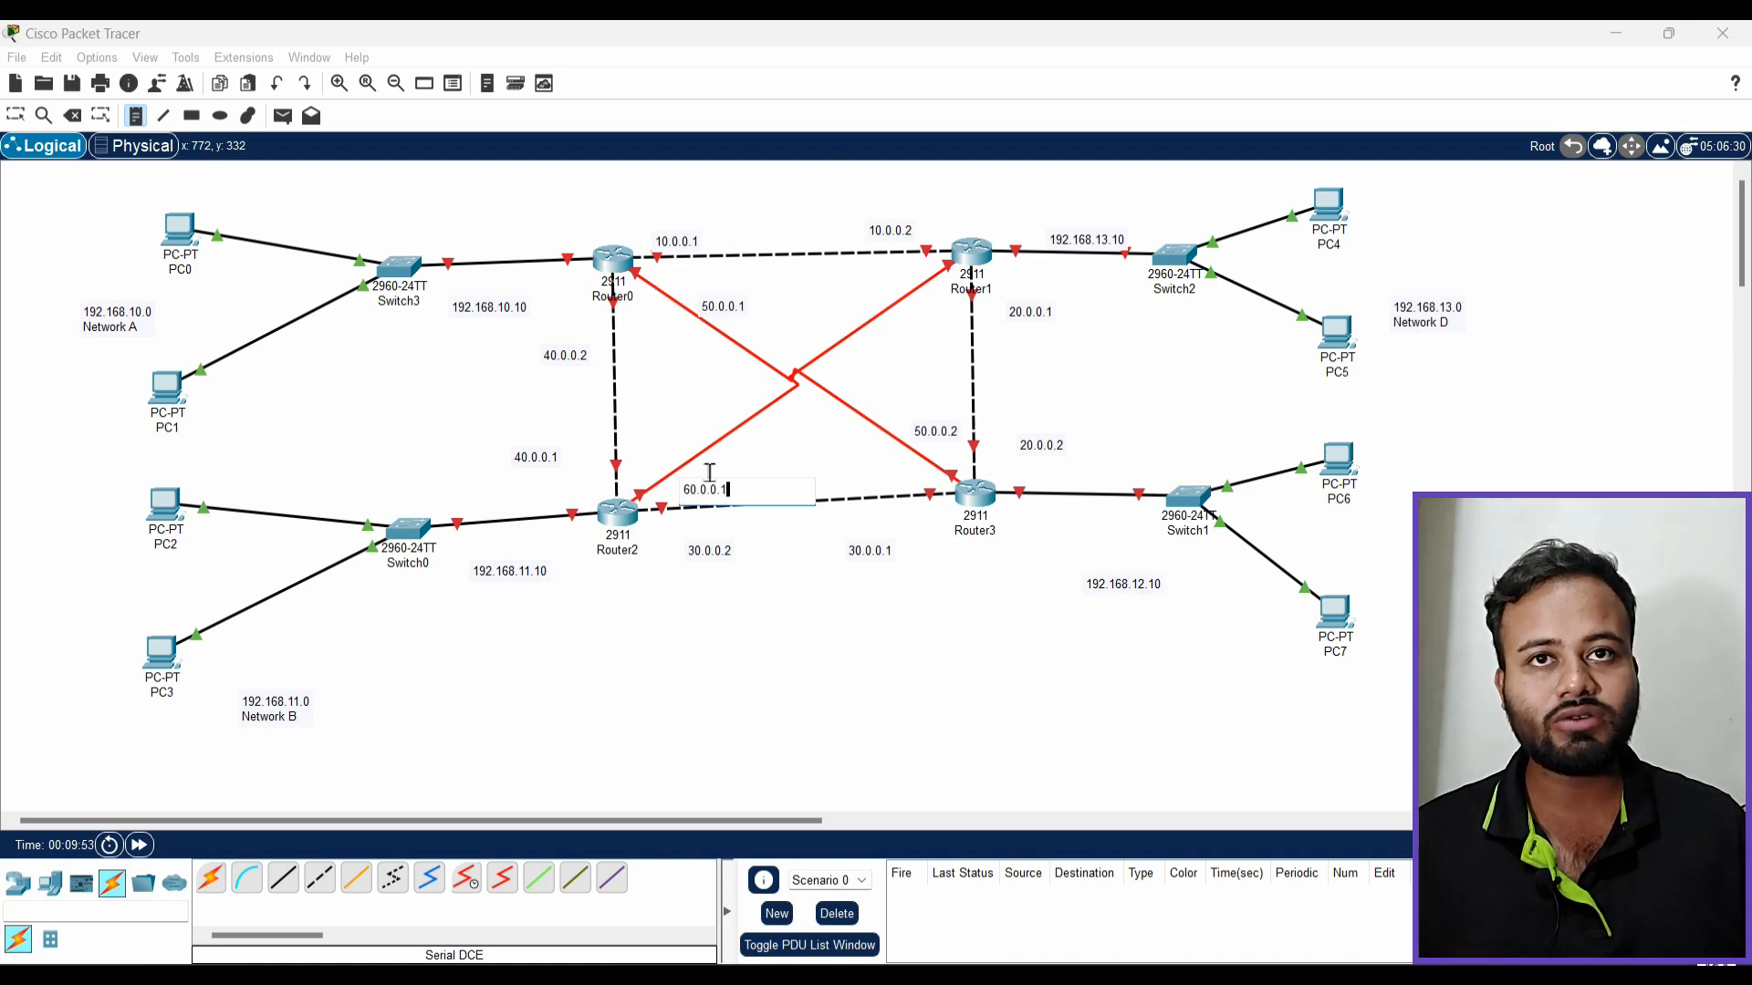
click(882, 341)
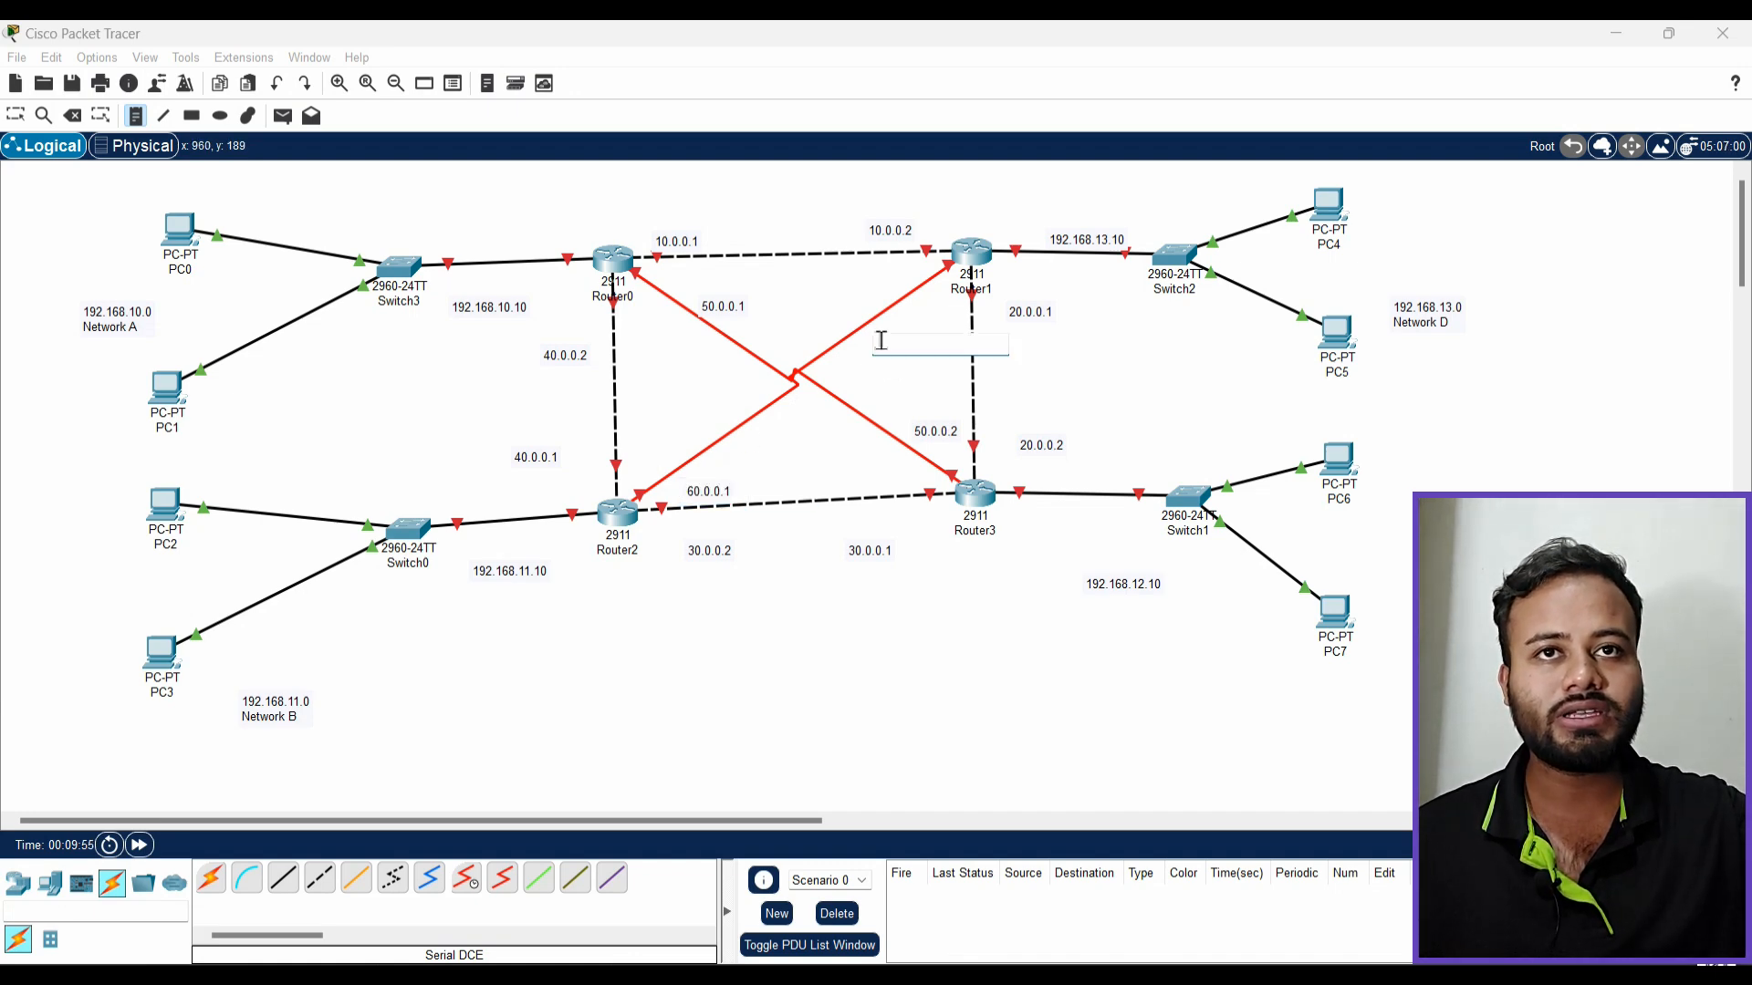
text(60.0.)
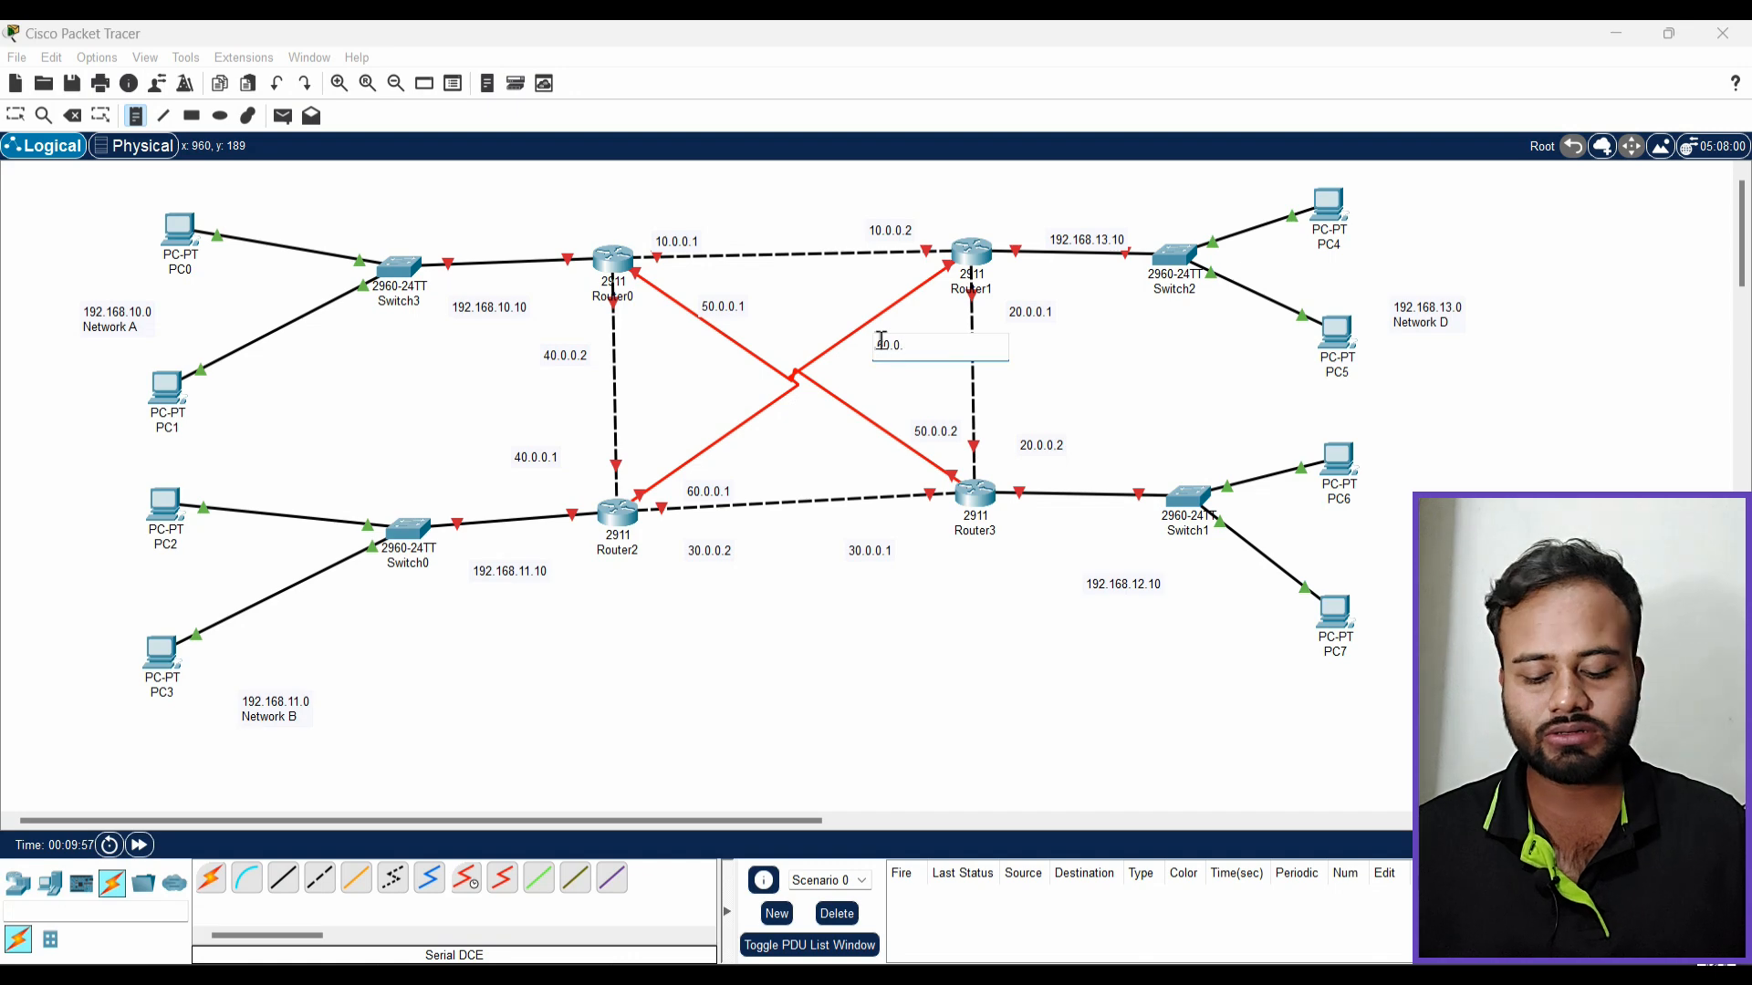
text(0.2)
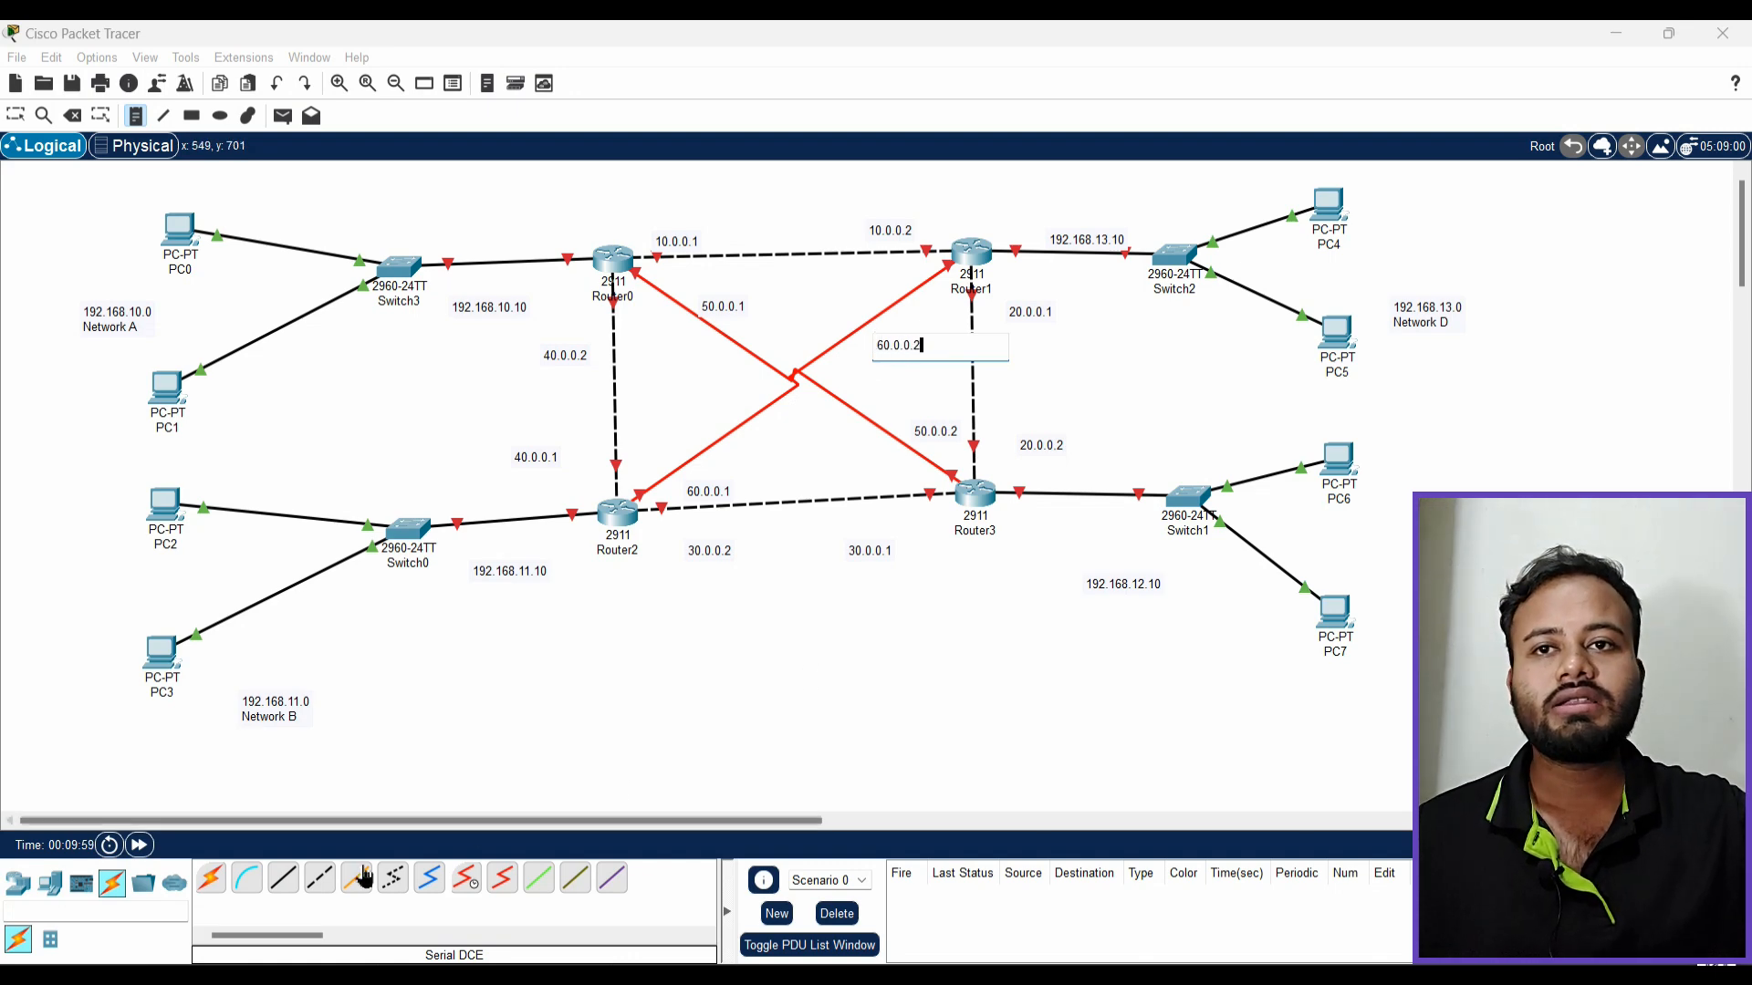
click(283, 878)
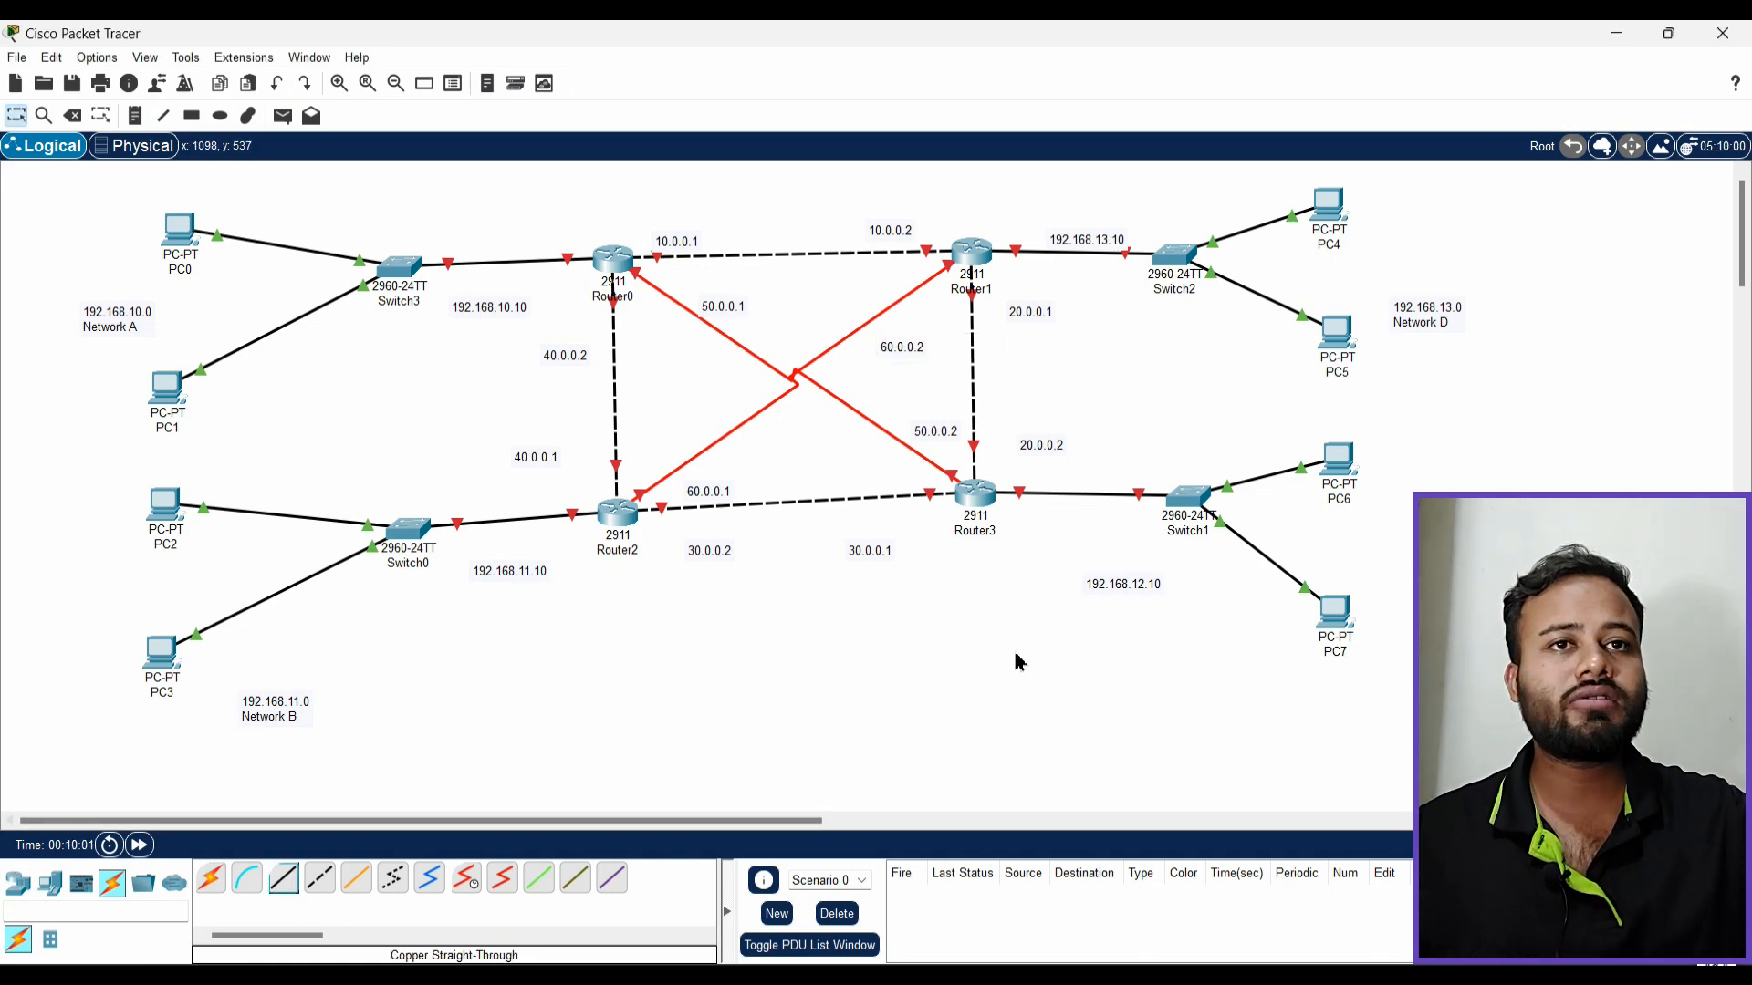
Move the gateway notes 192.168.12.10, 192.168.13.10 and 192.168.10.10 closer to their router–switch links
drag(1113, 584, 1072, 527)
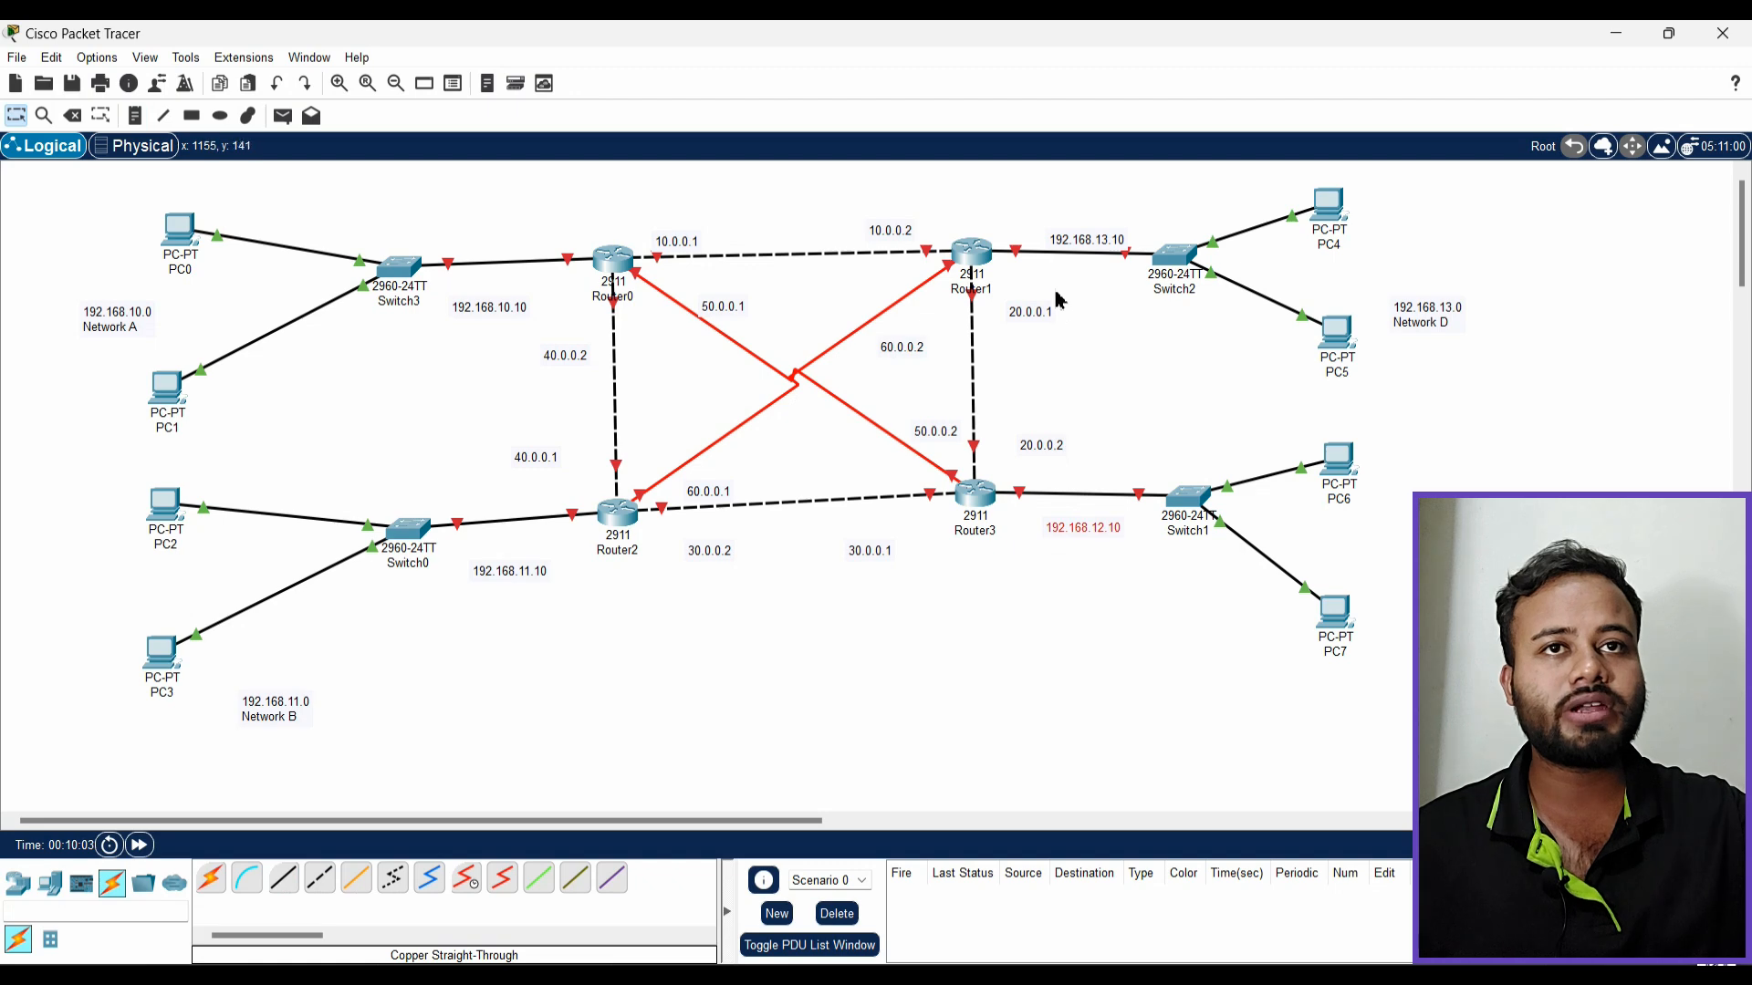
drag(1084, 240, 1068, 232)
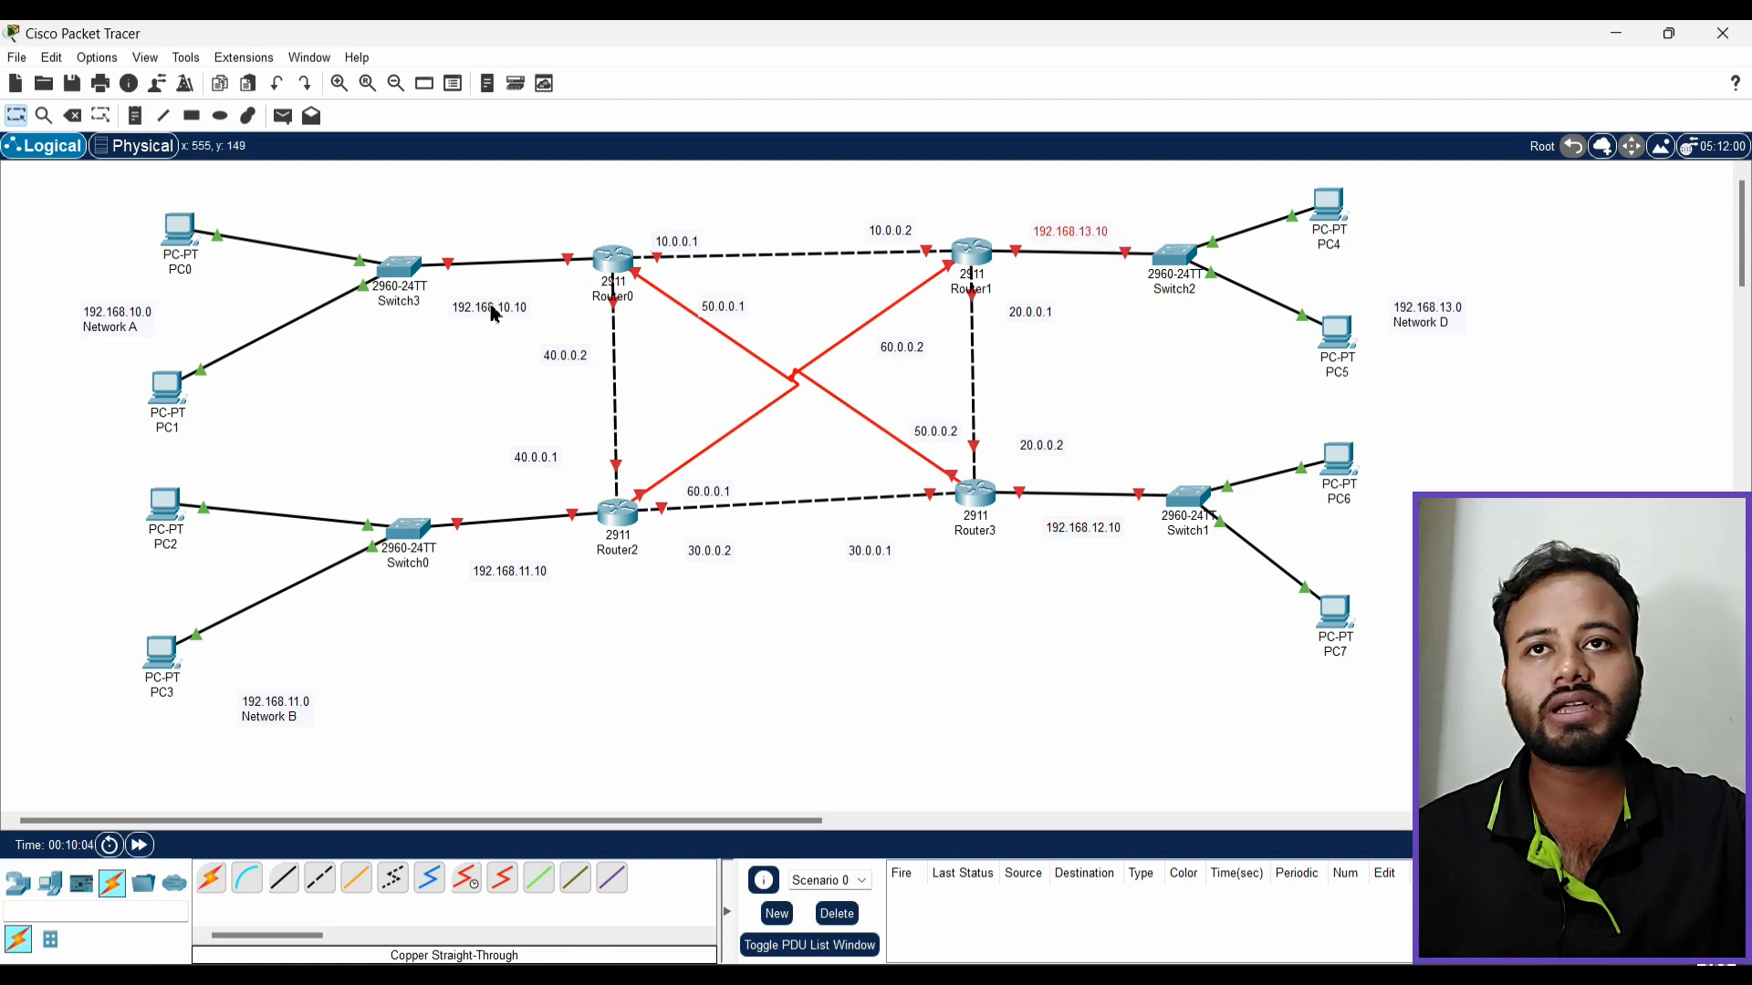
drag(461, 315, 482, 296)
Move the Network A, B, C and D labels in between the two PCs of their respective networks
drag(94, 323, 171, 308)
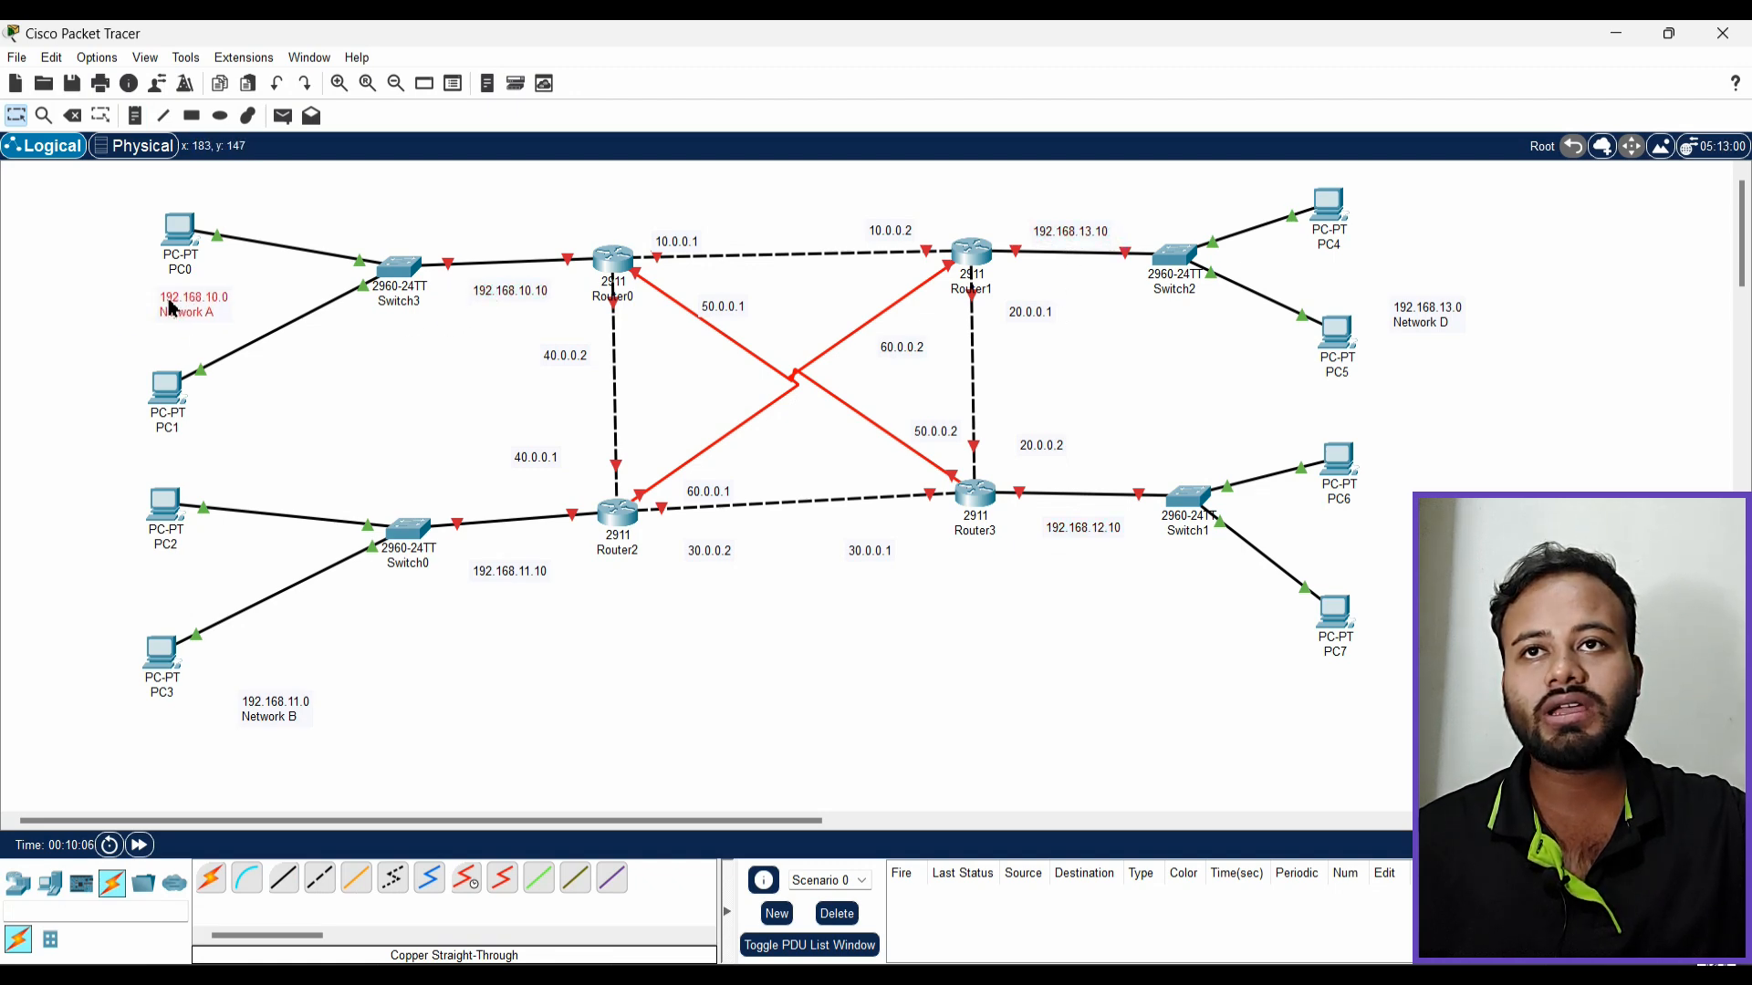
drag(278, 726, 187, 597)
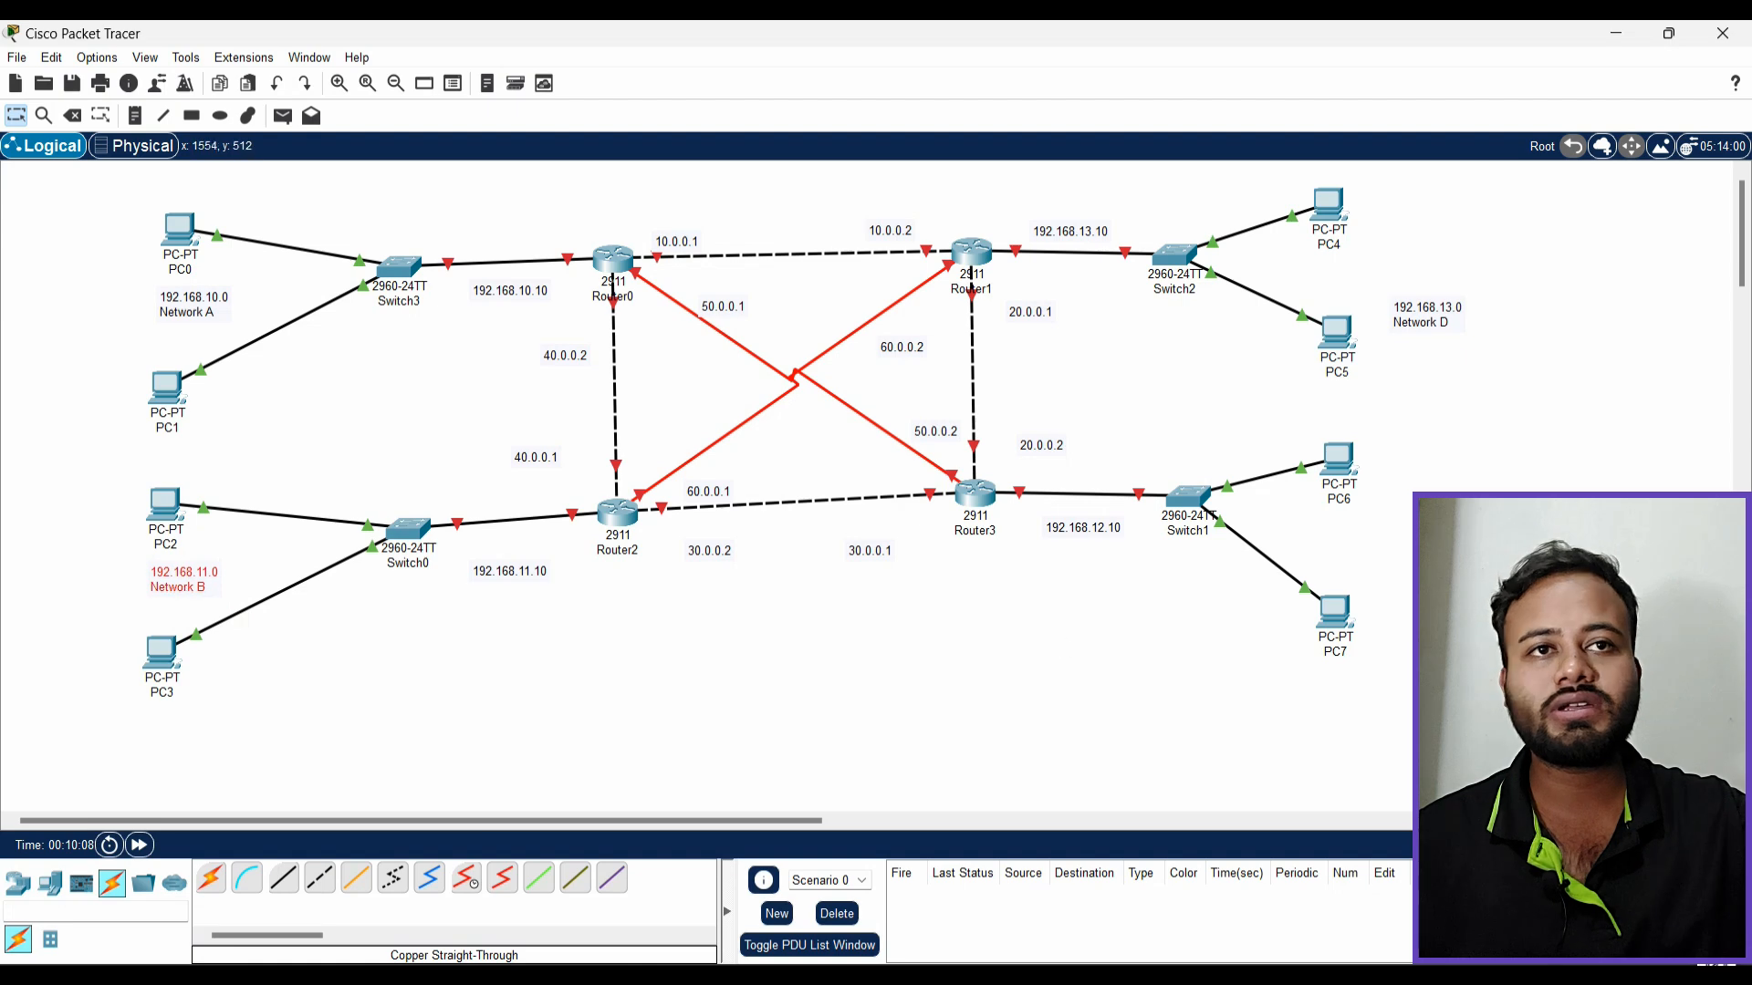
drag(1470, 629, 1325, 542)
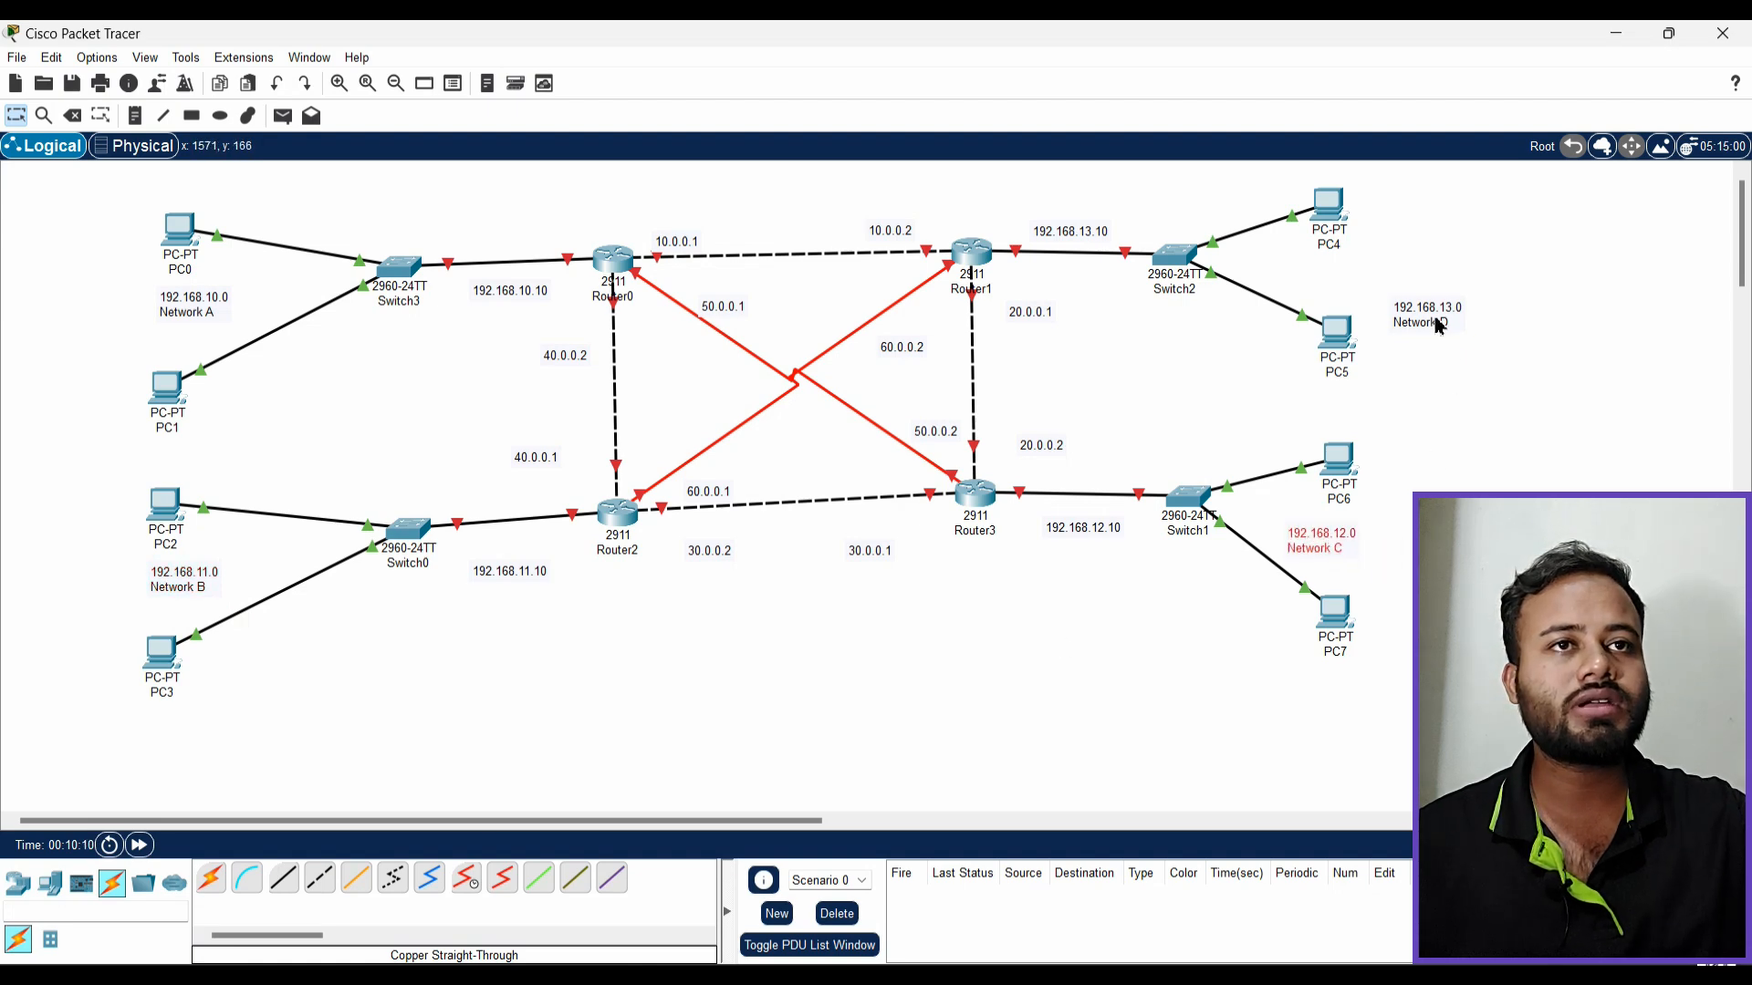
drag(1437, 324, 1360, 291)
Tuck the 192.168.12.10 and 192.168.11.10 notes just below their links and place 192.168.10.10 above the Switch3–Router0 link
drag(1104, 538, 1082, 530)
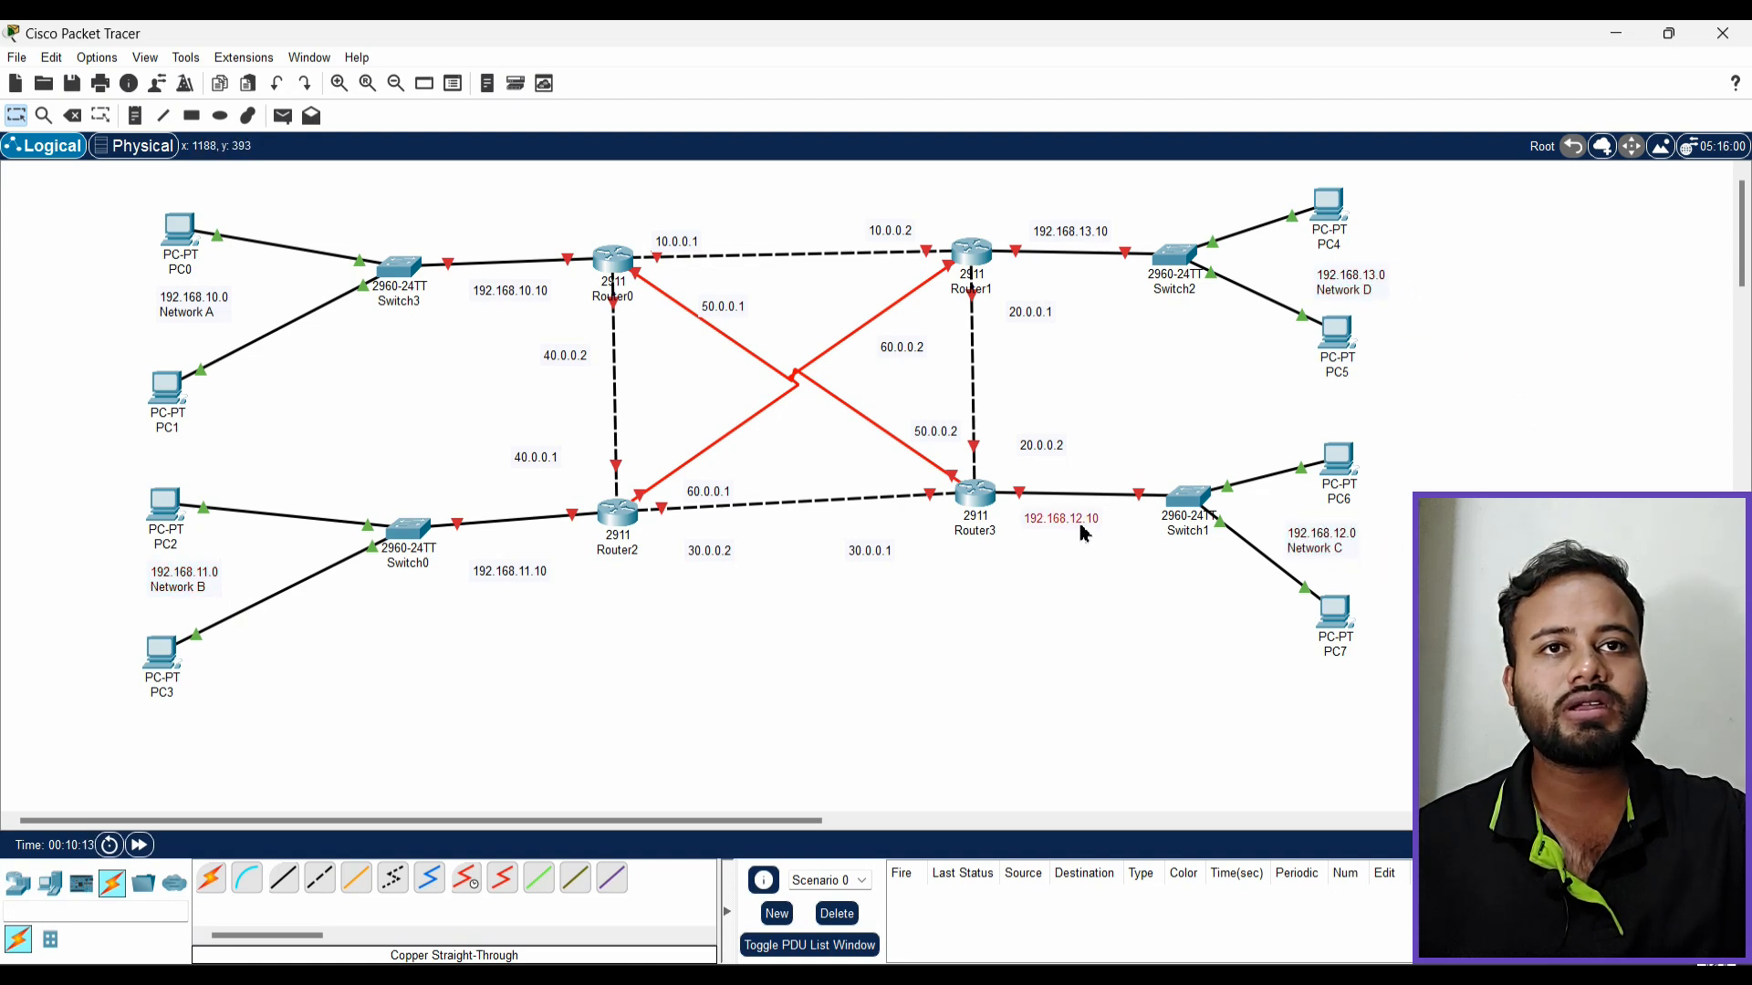
click(511, 580)
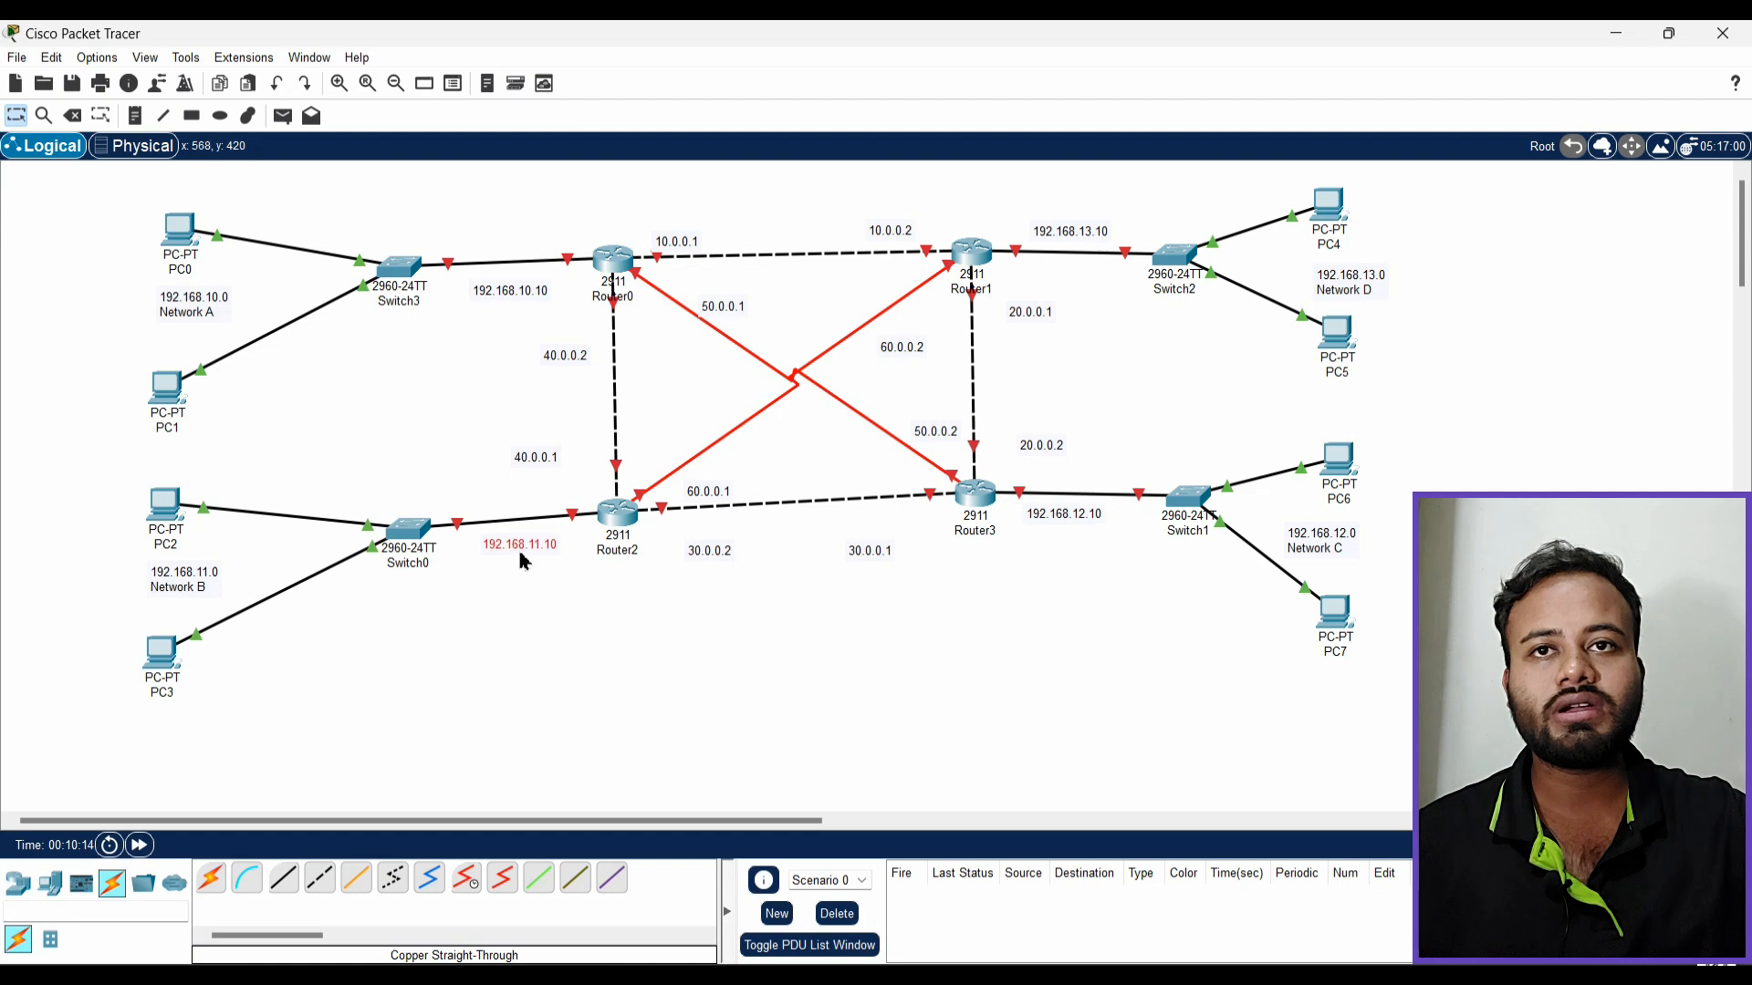
drag(510, 303, 508, 254)
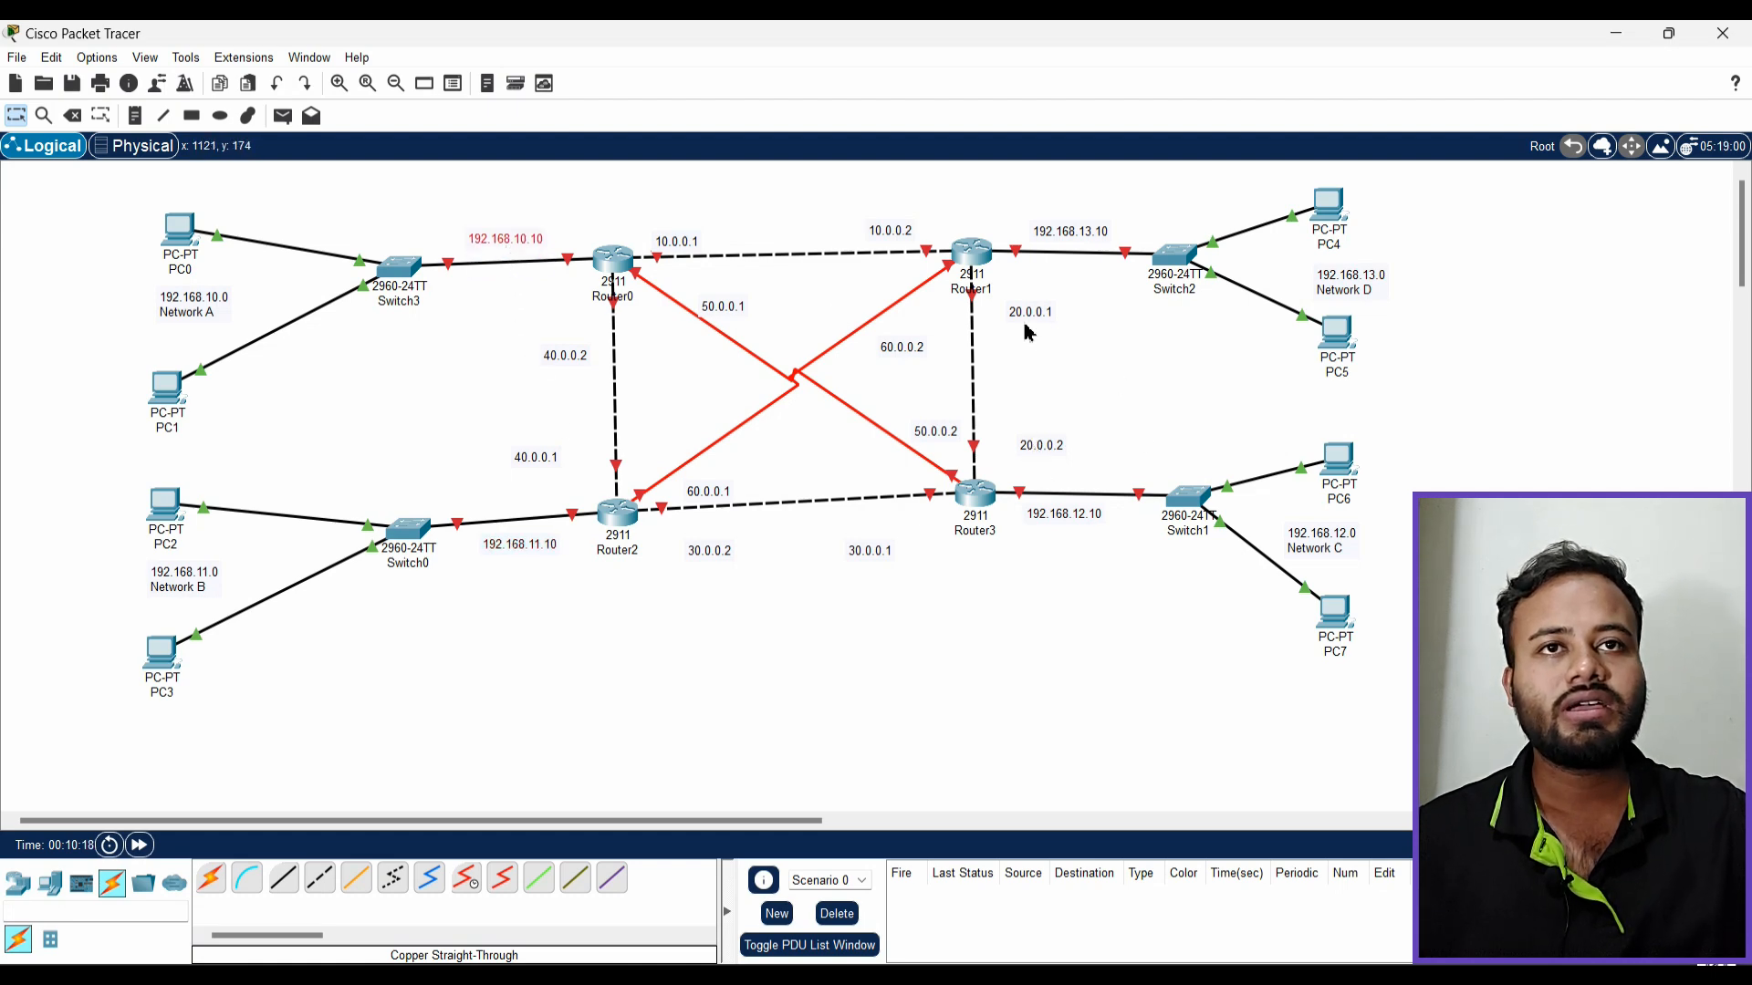
Move the 20.0.0.1, 20.0.0.2, 30.0.0.1 and 30.0.0.2 notes right beside their router interfaces
drag(1029, 321, 1008, 314)
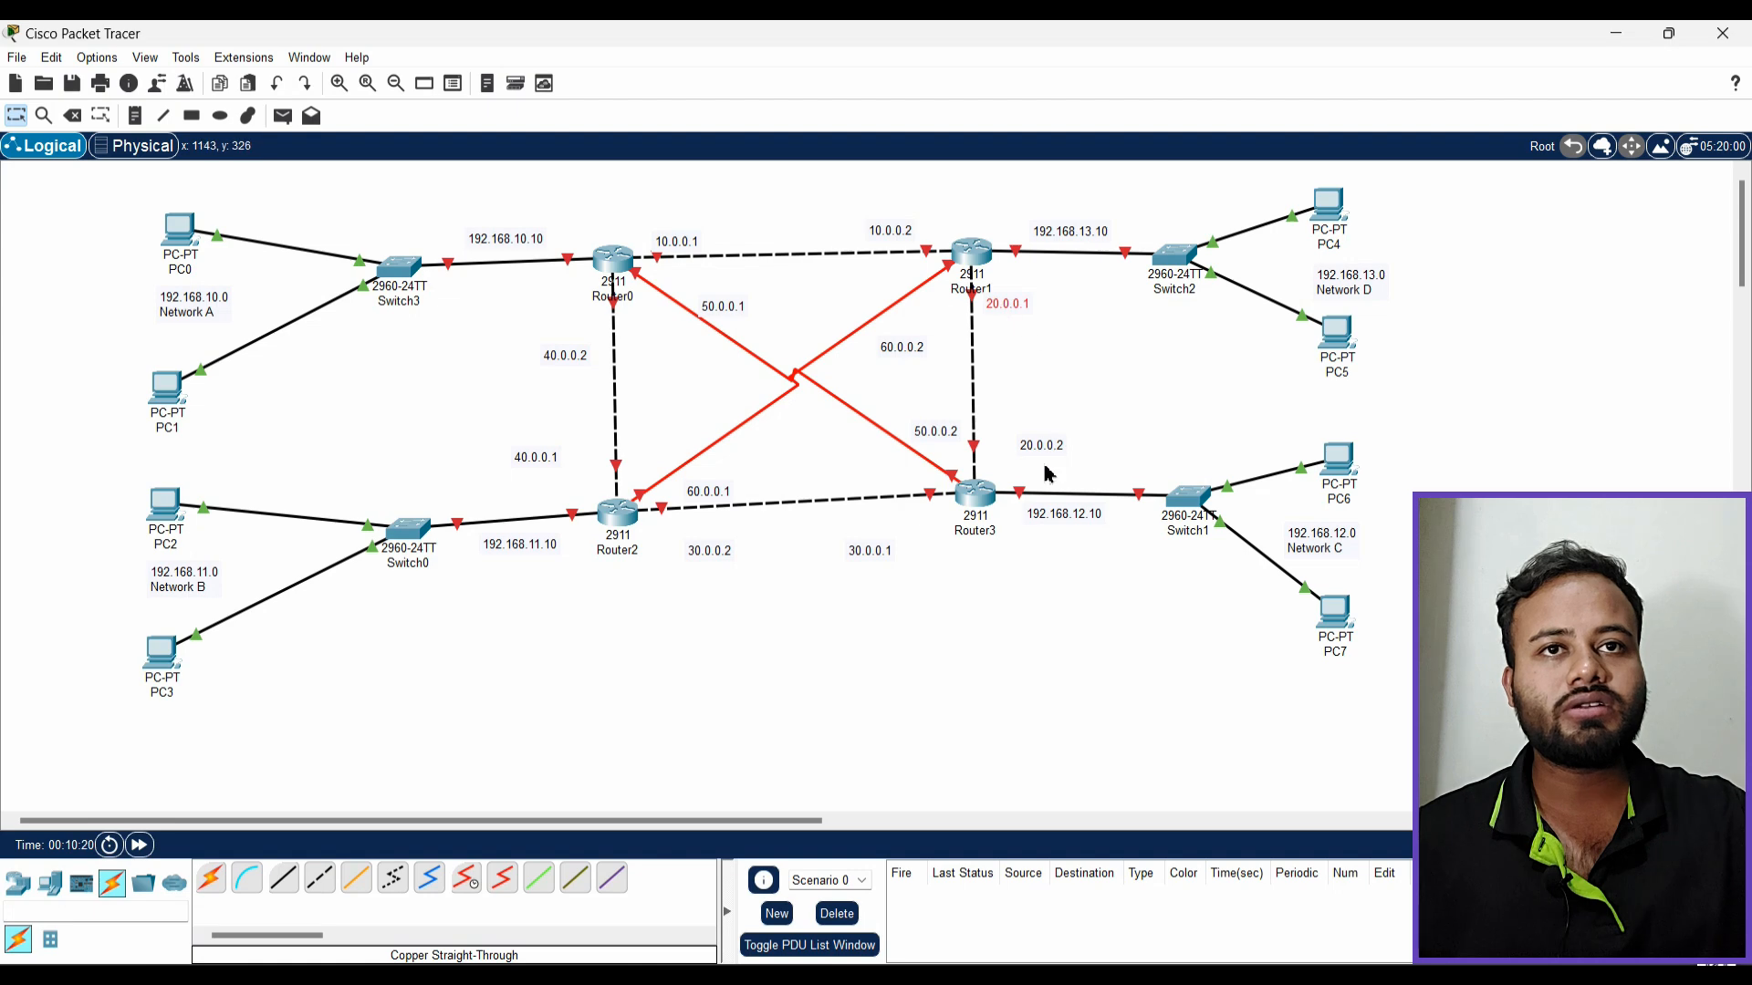
drag(1044, 449, 1021, 462)
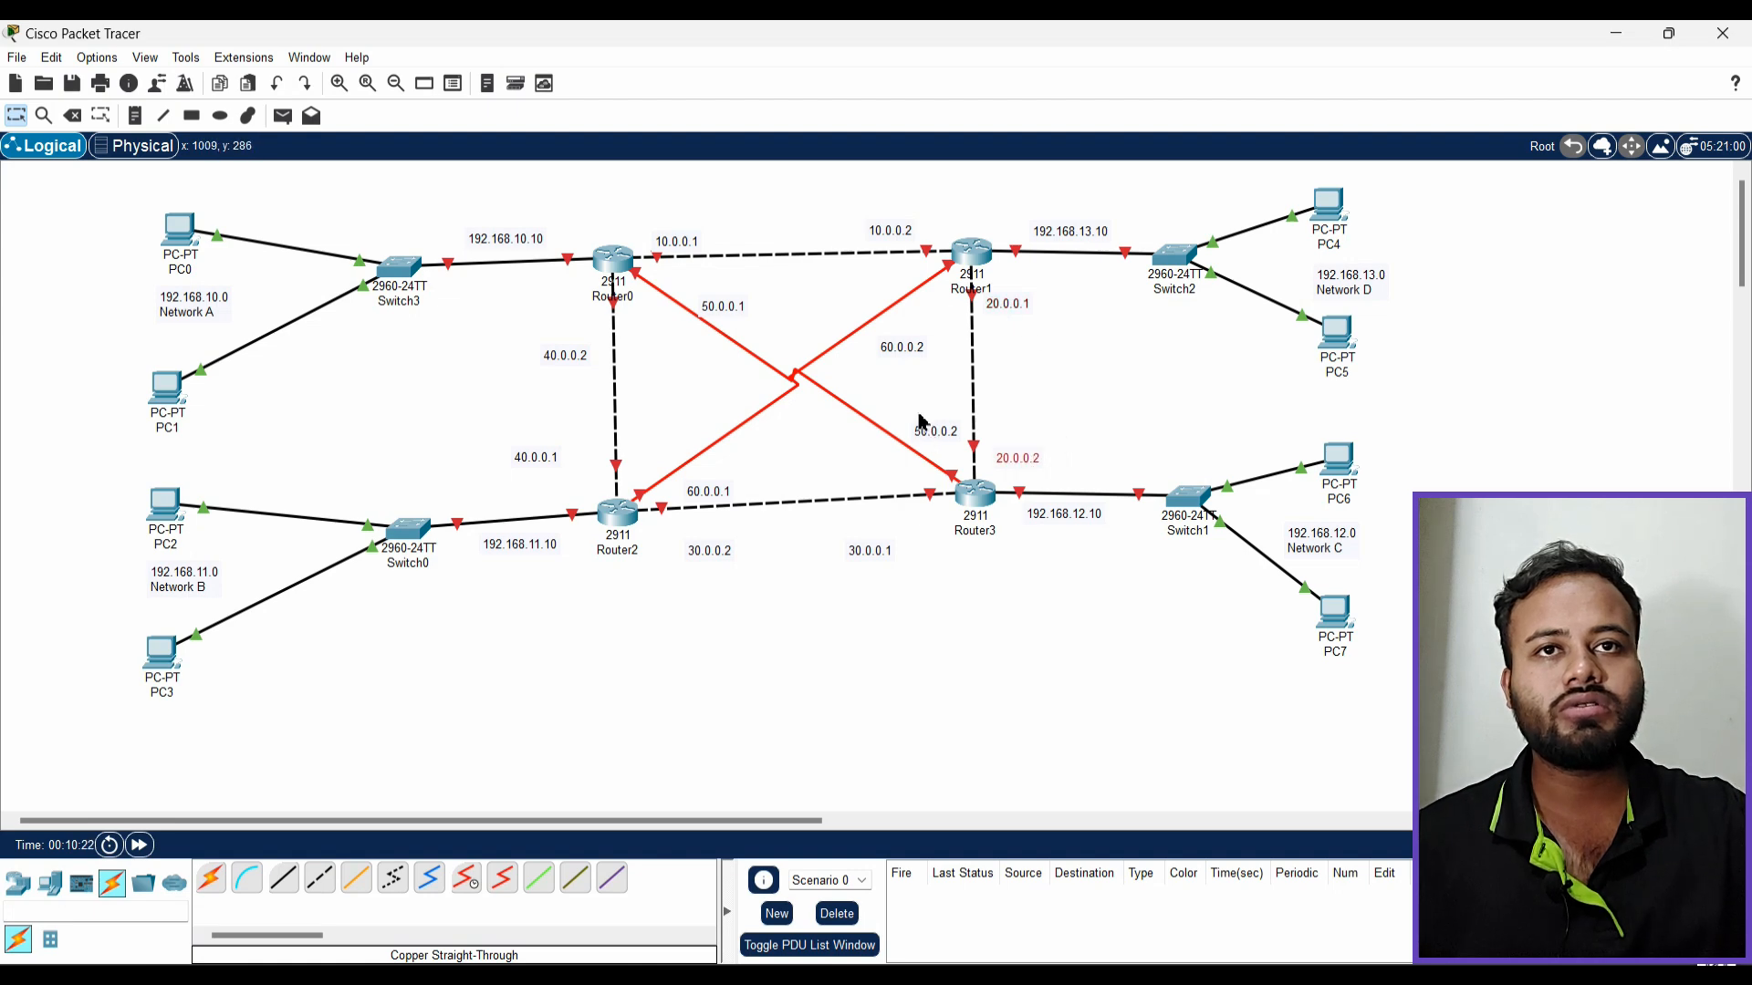
drag(881, 552, 911, 527)
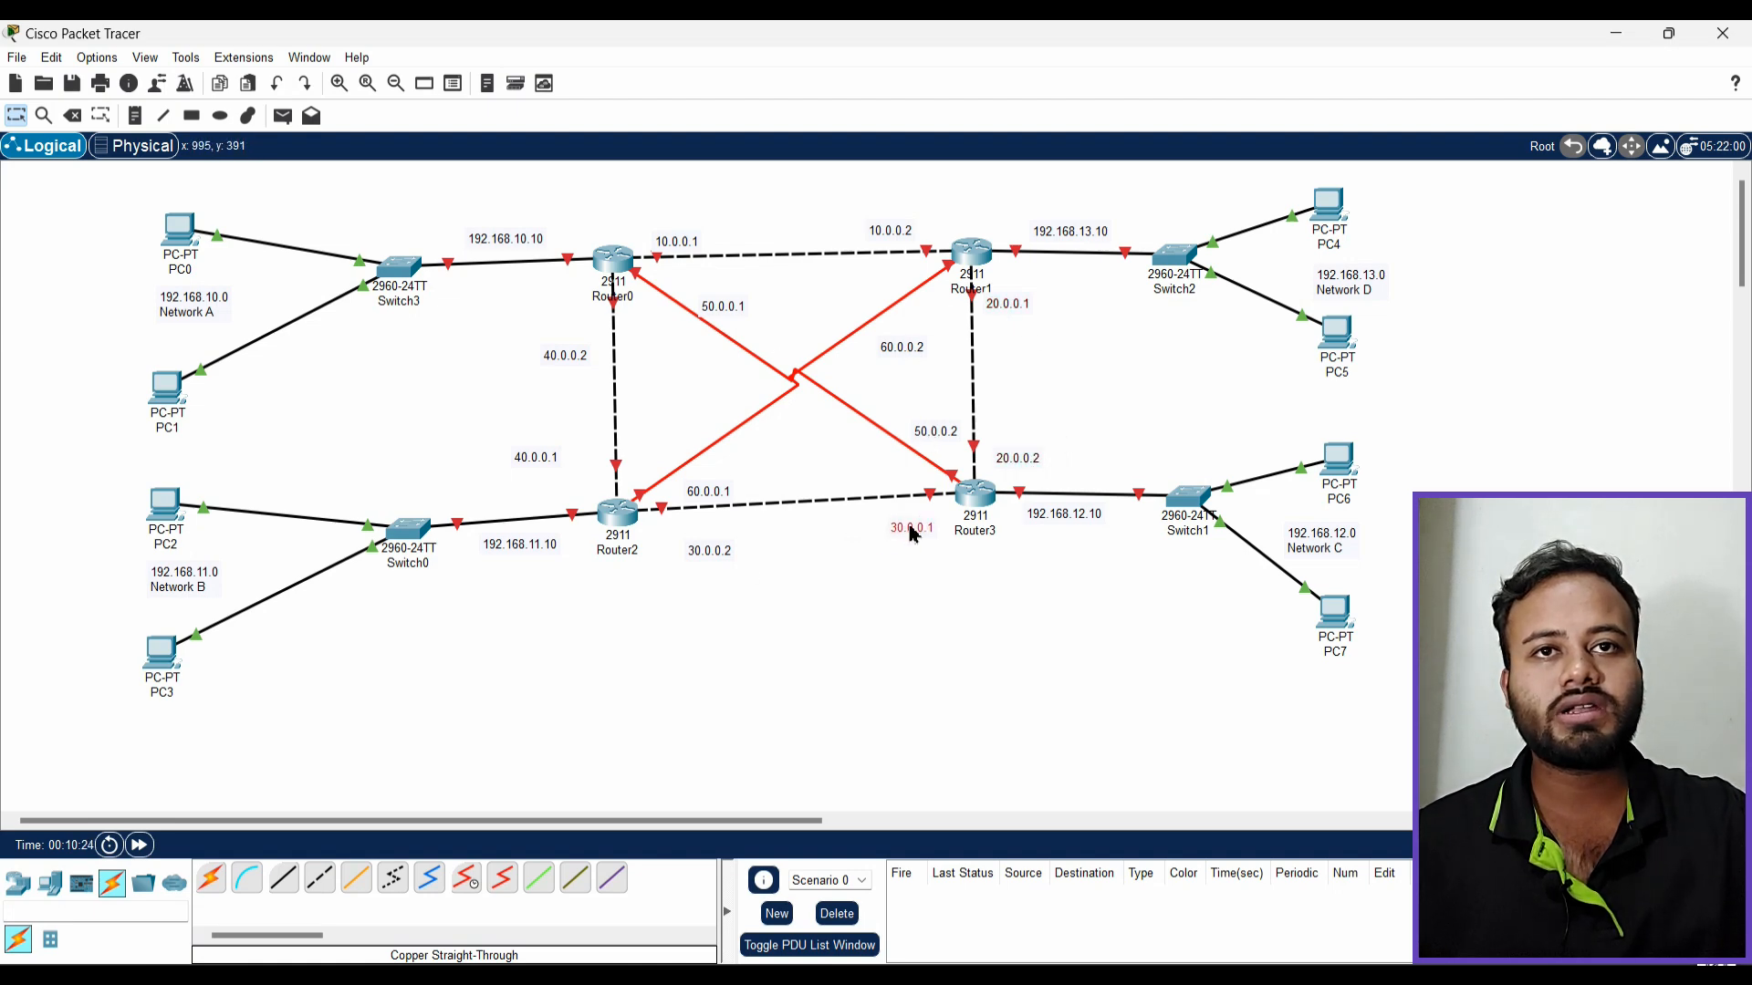
drag(711, 559, 707, 546)
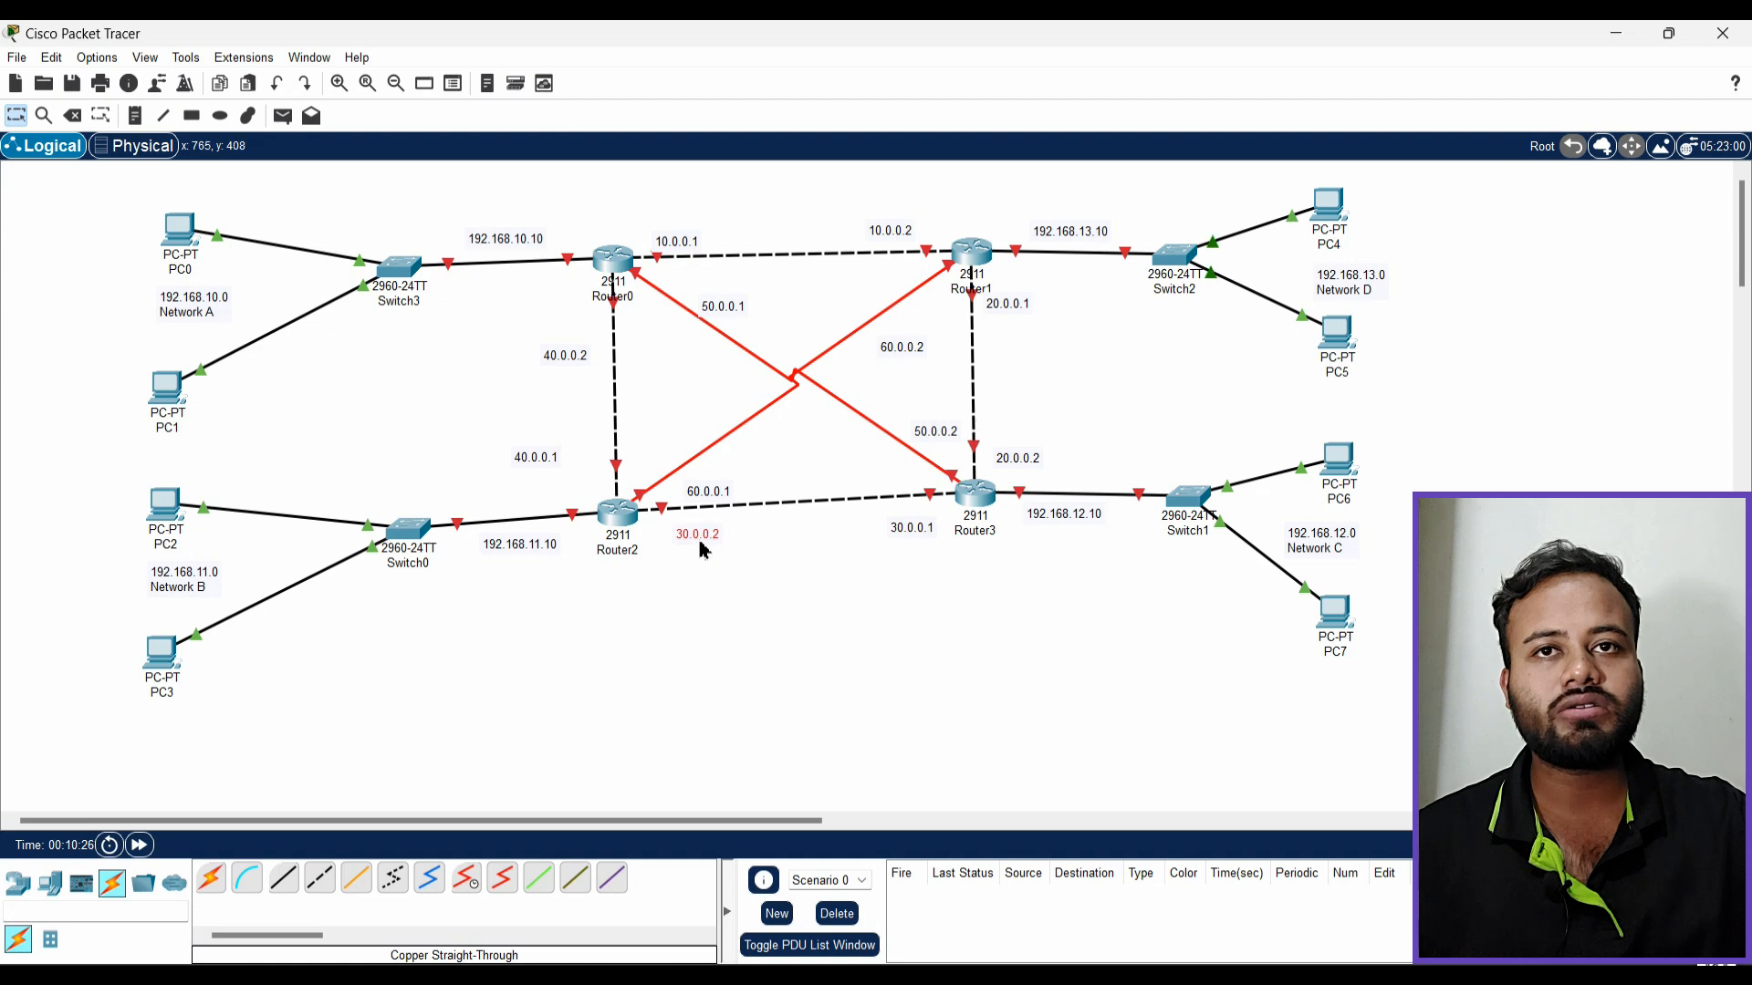
Move the 40.0.0.1 note next to Router2 and the 40.0.0.2 and 10.0.0.1 notes next to Router0
drag(531, 460, 568, 471)
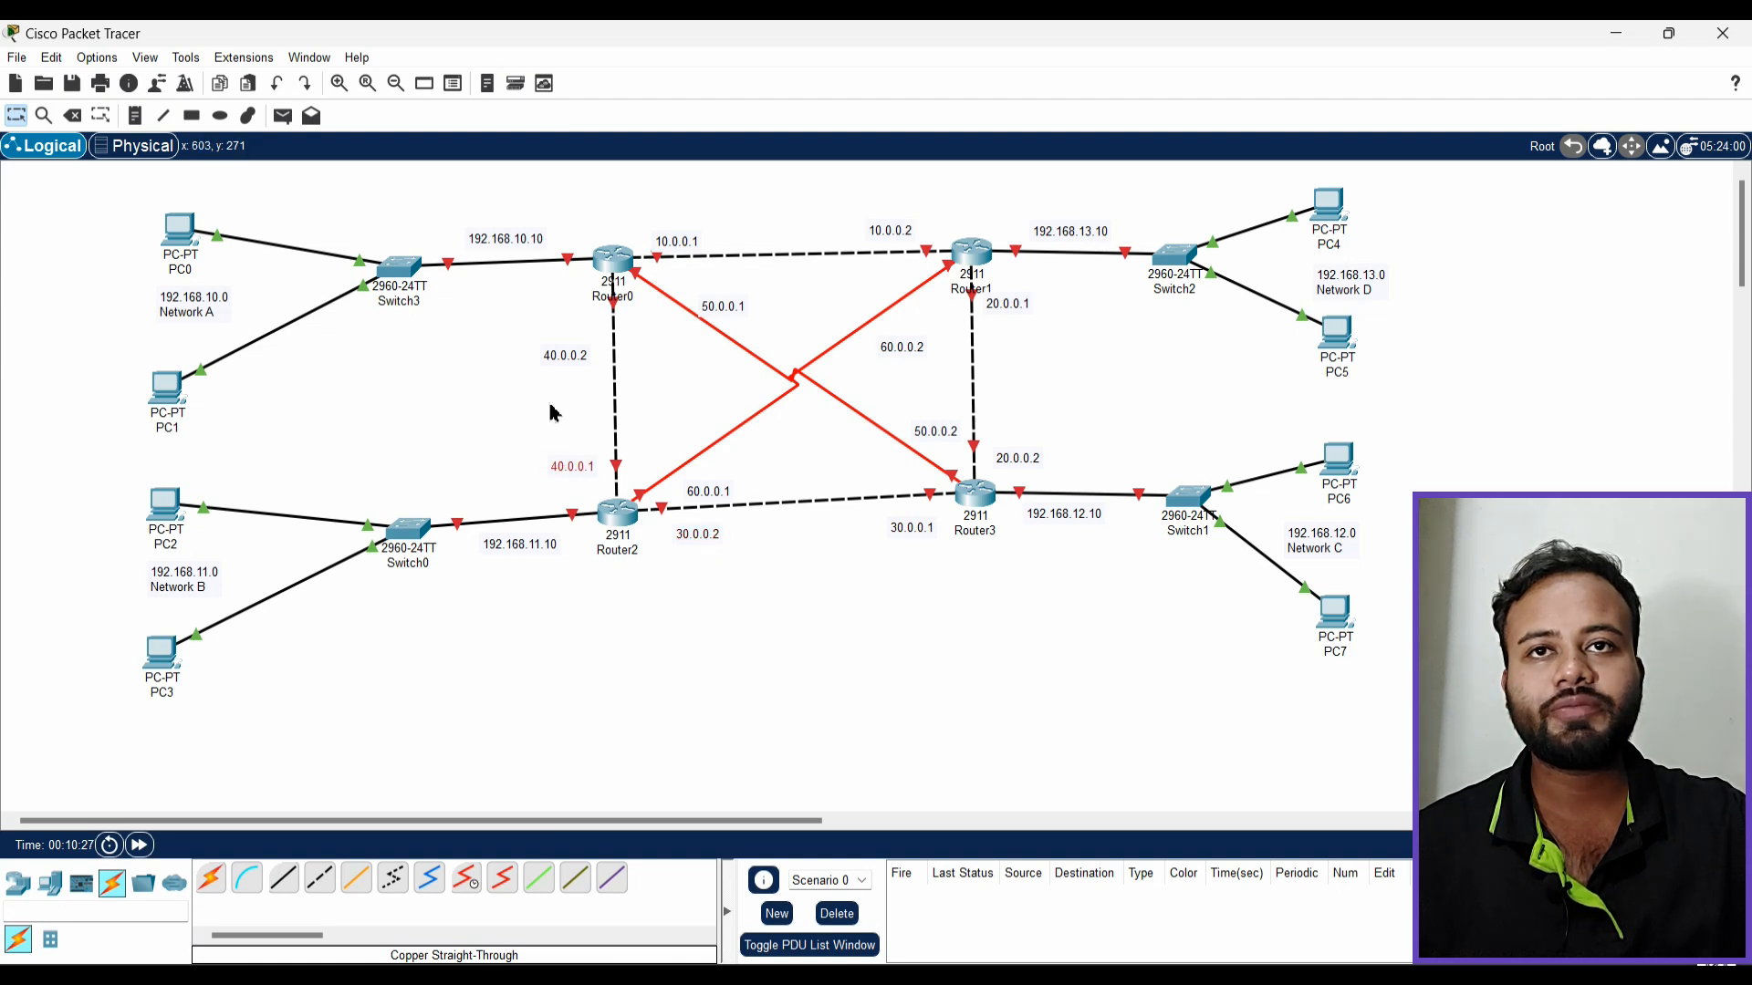
drag(565, 368, 573, 330)
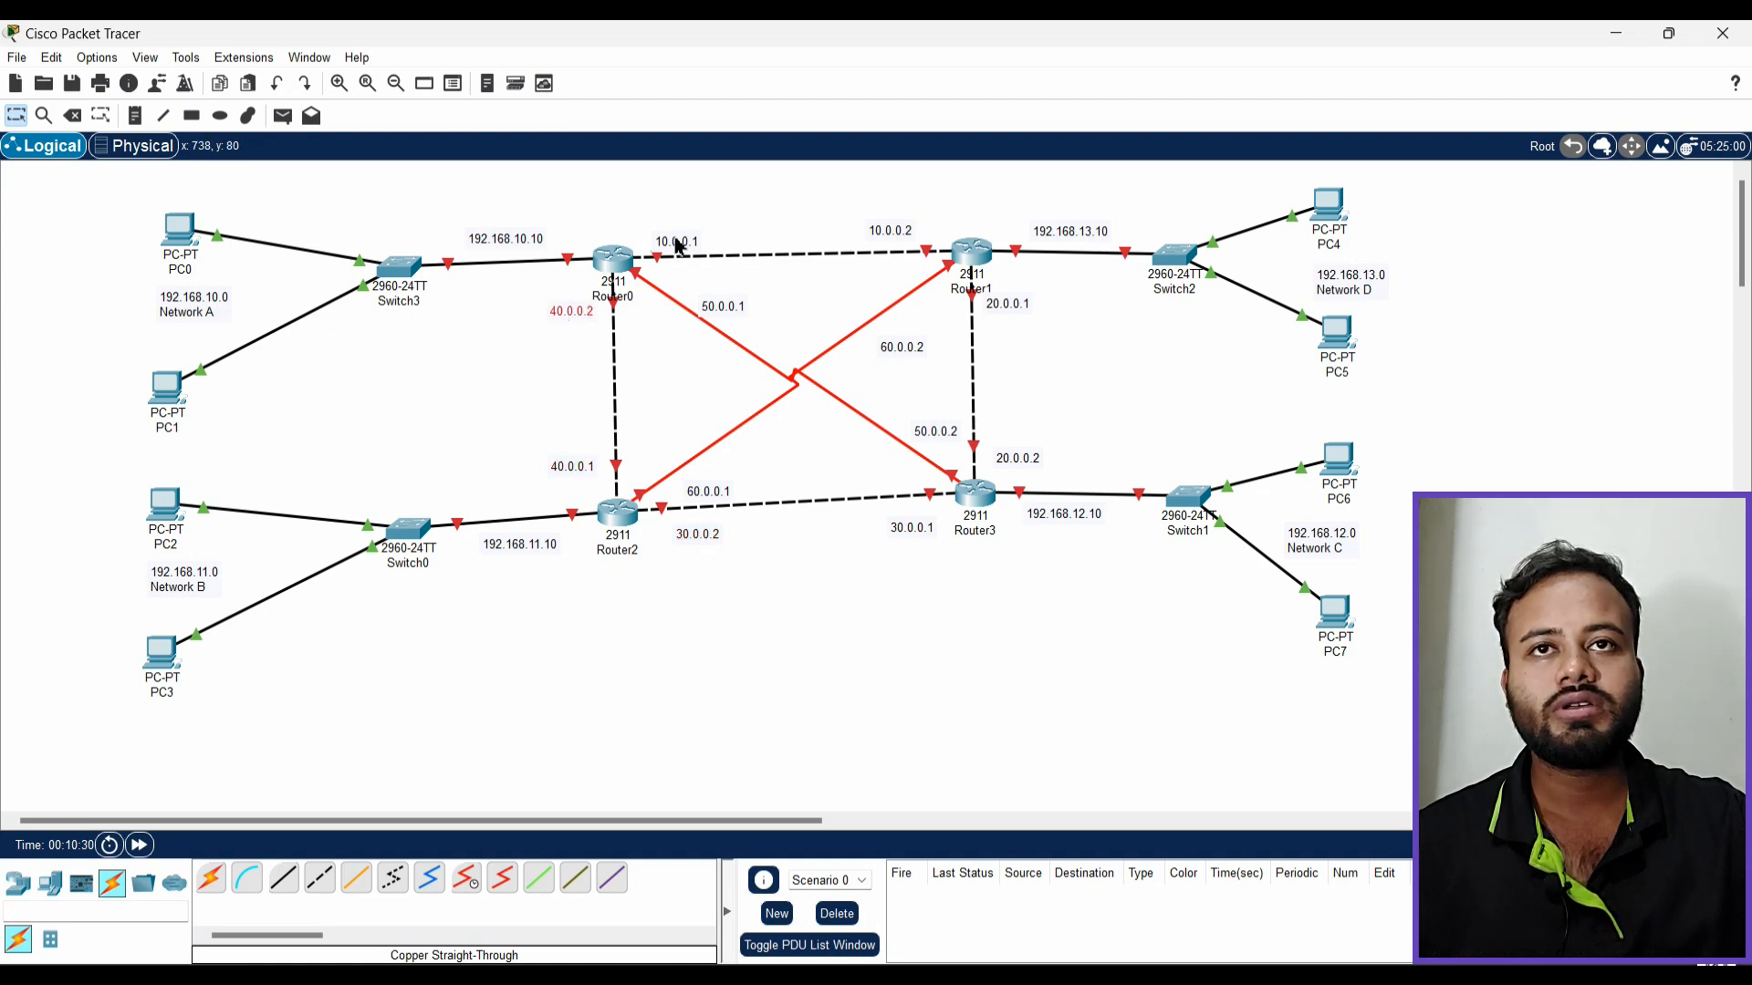
drag(676, 243, 677, 237)
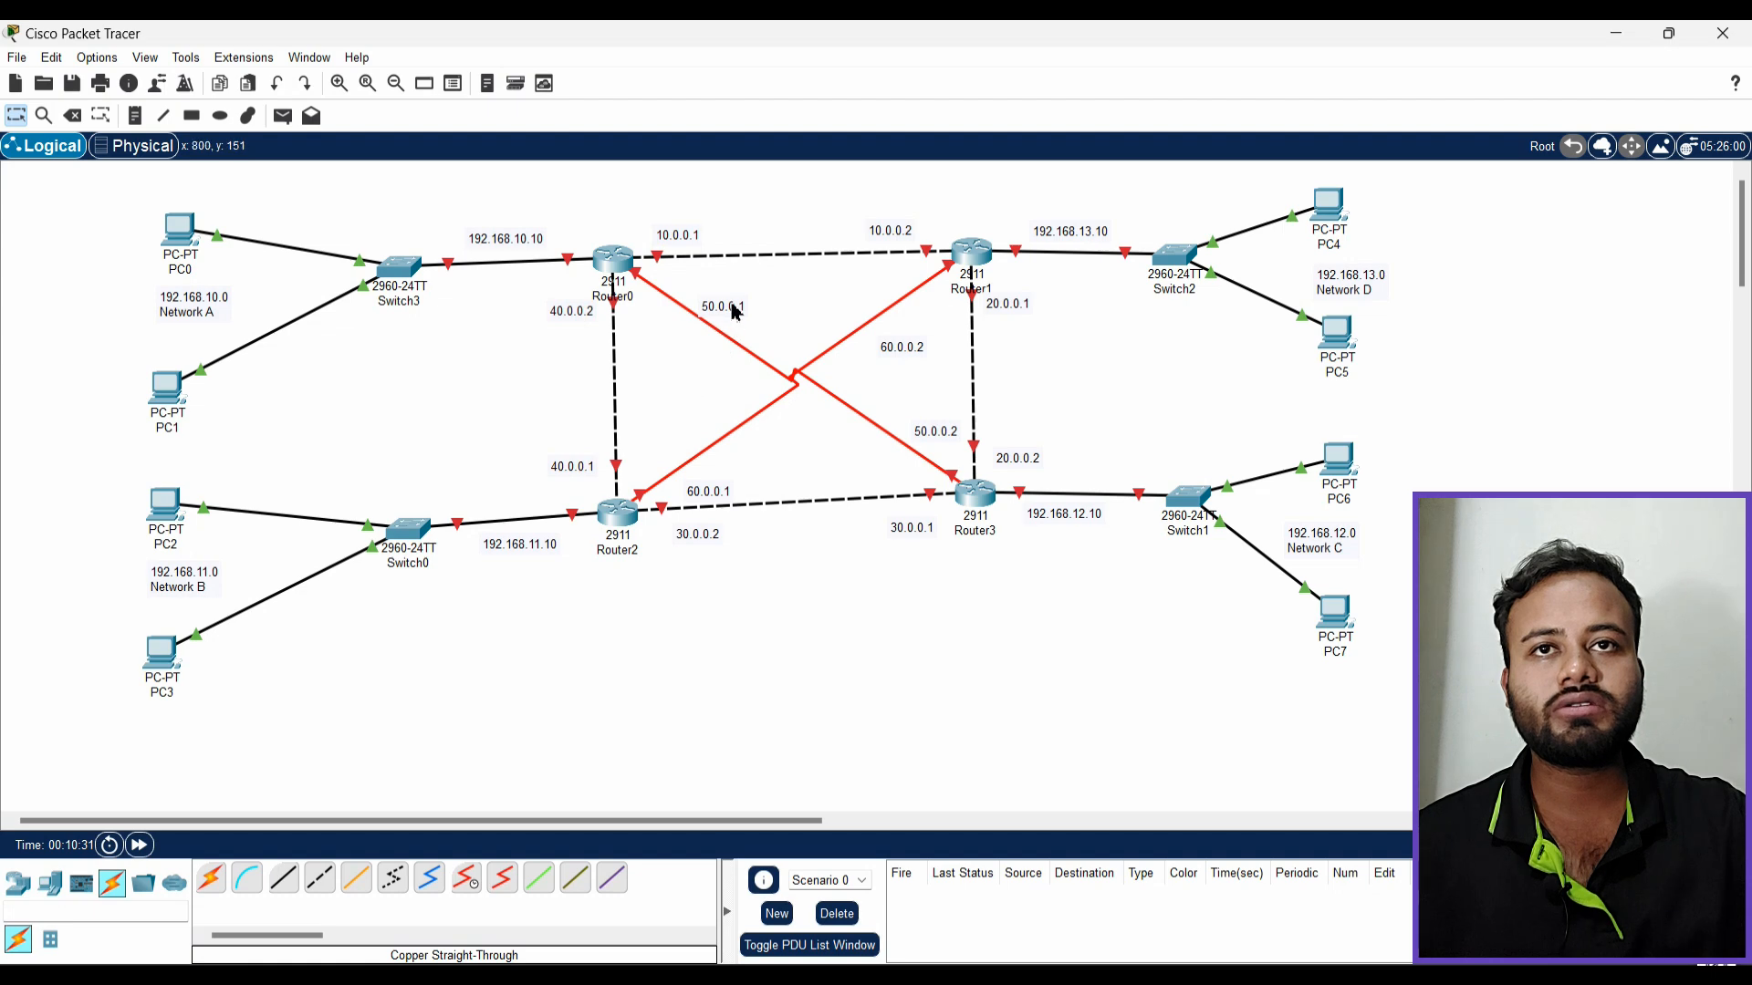
Move the 50.0.0.1, 50.0.0.2, 60.0.0.2 and 60.0.0.1 notes close to the router ends of the diagonal serial links
drag(737, 311, 701, 284)
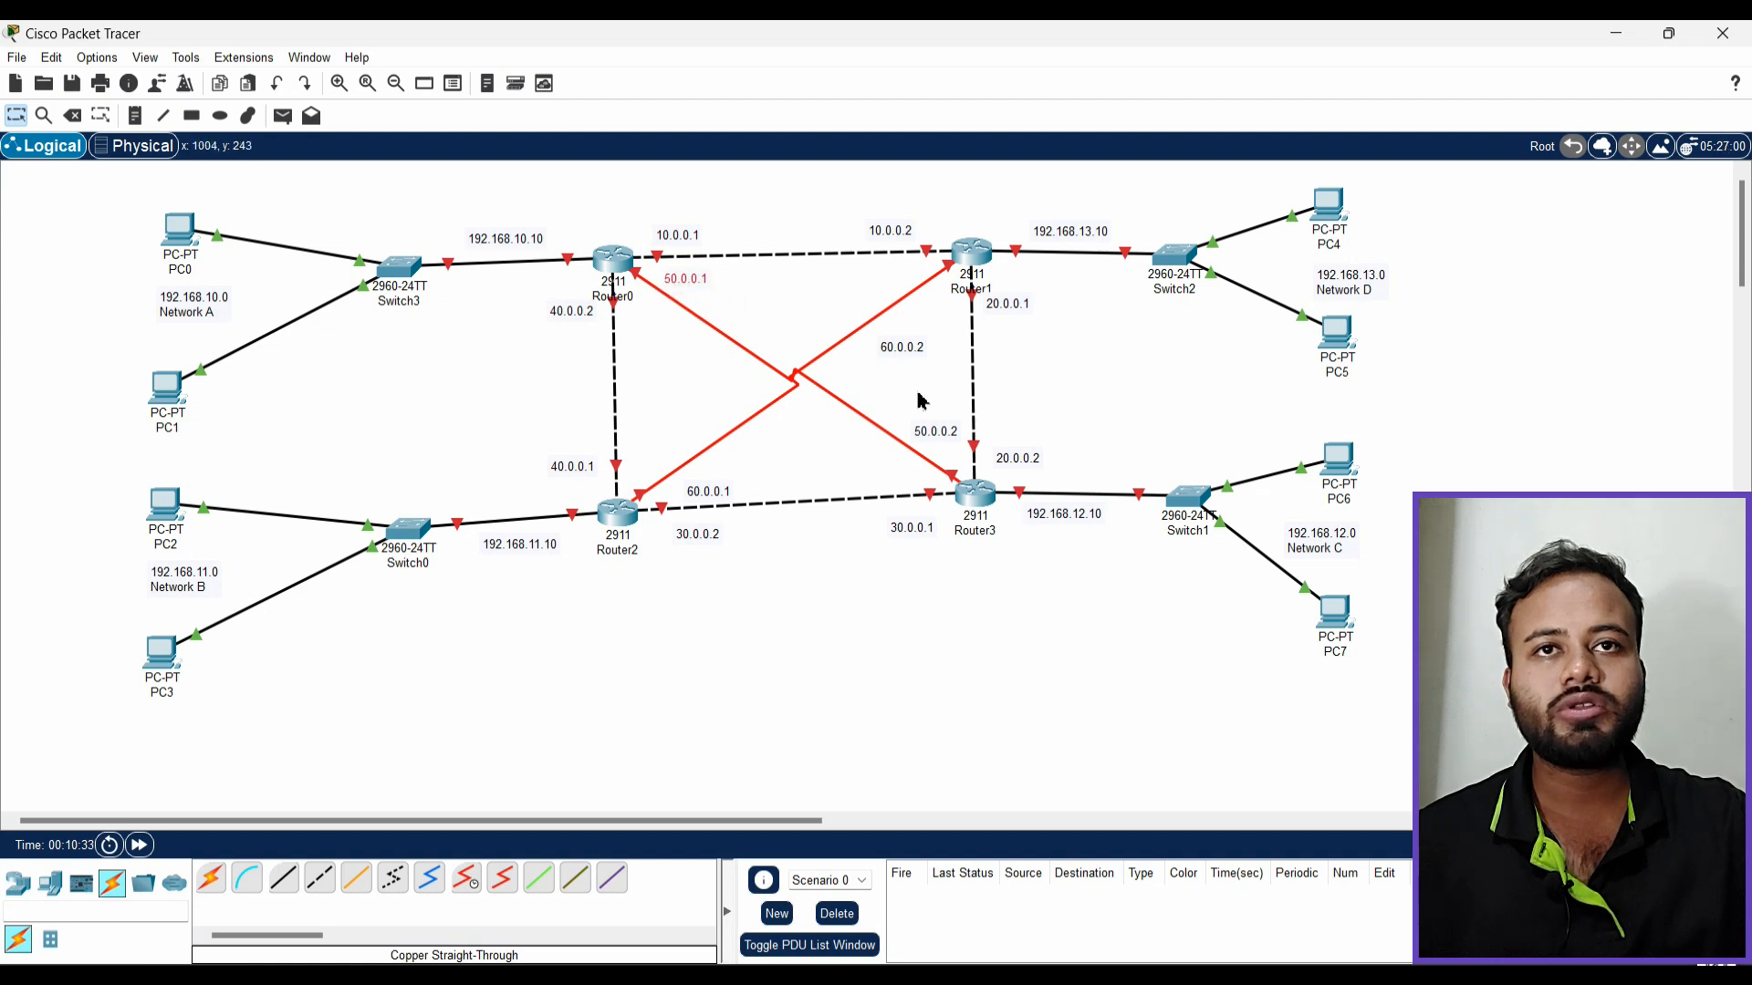
drag(934, 427, 929, 434)
click(901, 349)
drag(902, 349, 912, 310)
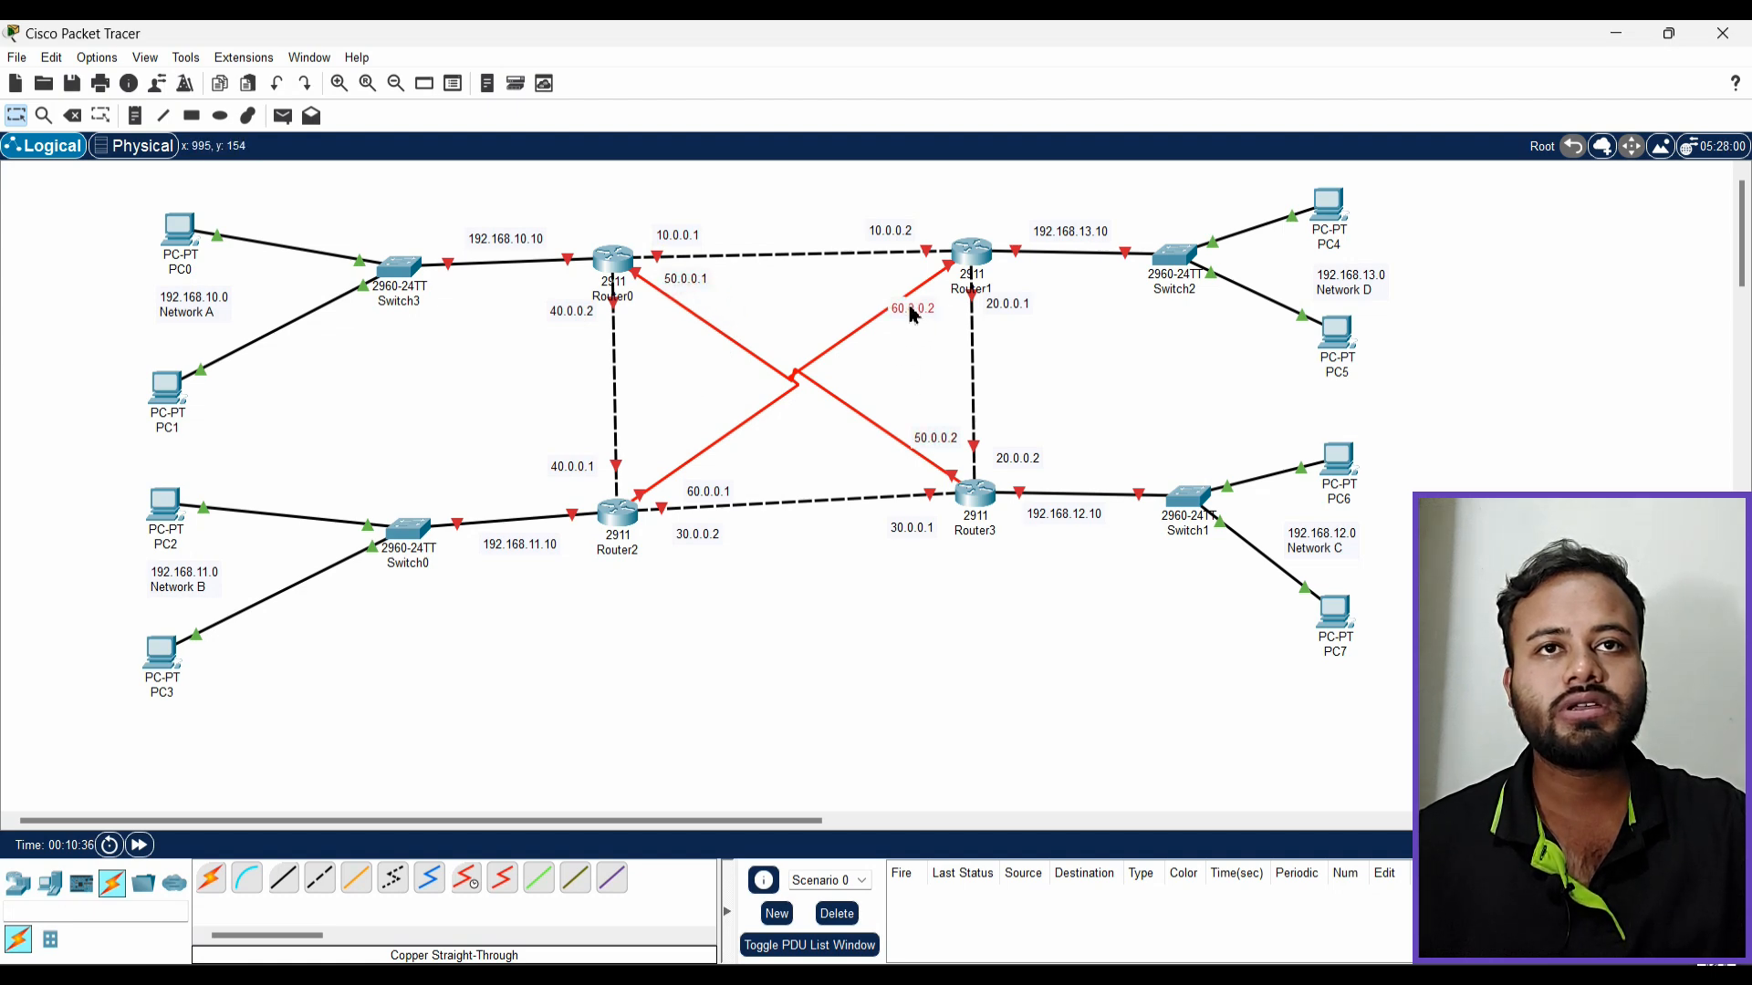
drag(731, 497, 712, 474)
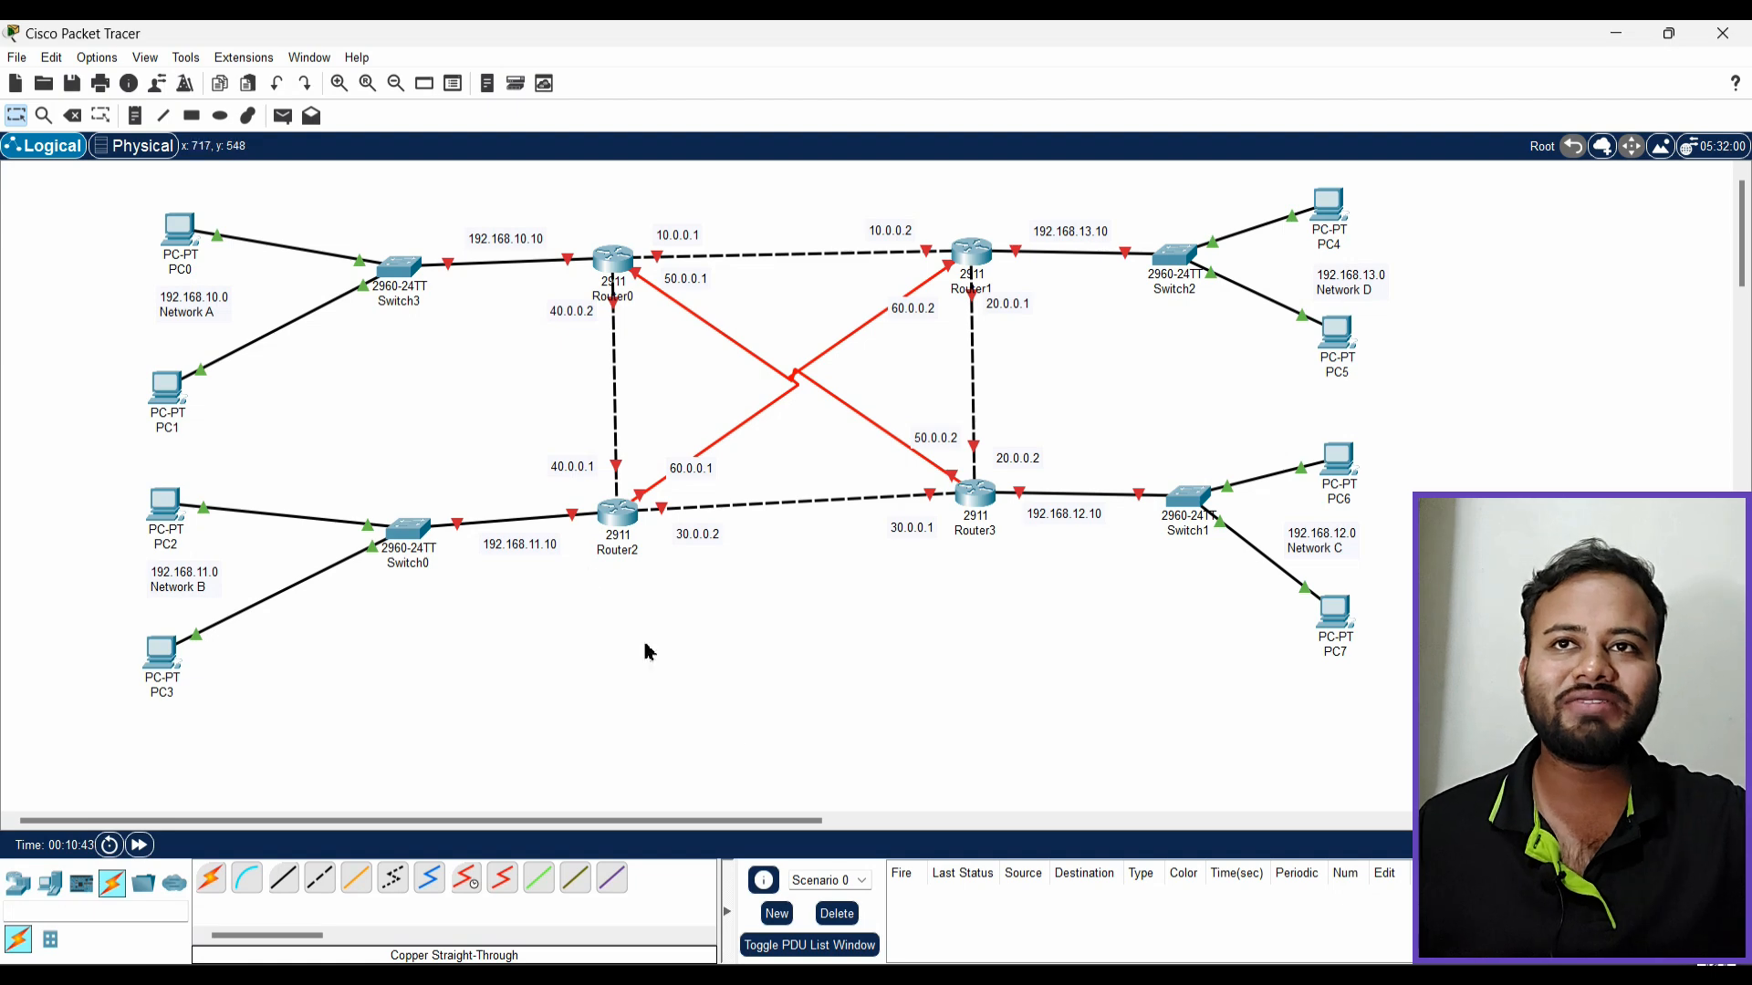
Give PC0 the static IP address 192.168.10.1 with subnet mask 255.255.255.0 and default gateway 192.168.10.10
click(178, 245)
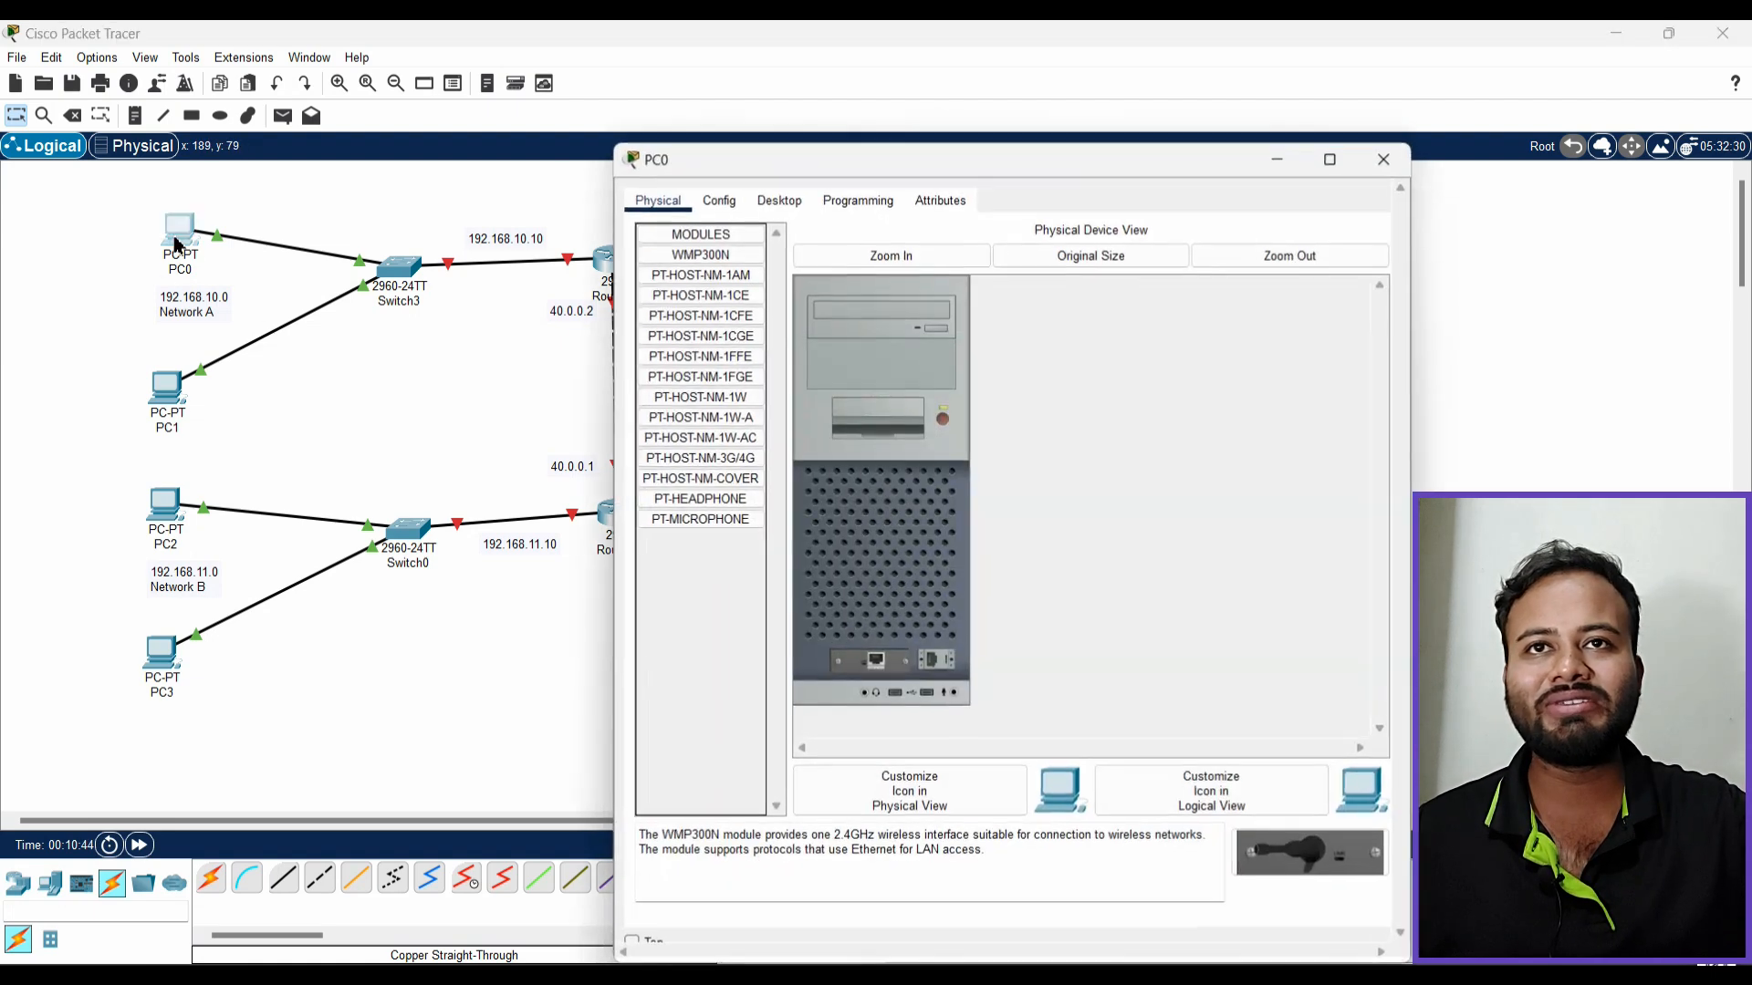
click(783, 203)
click(677, 315)
click(1018, 348)
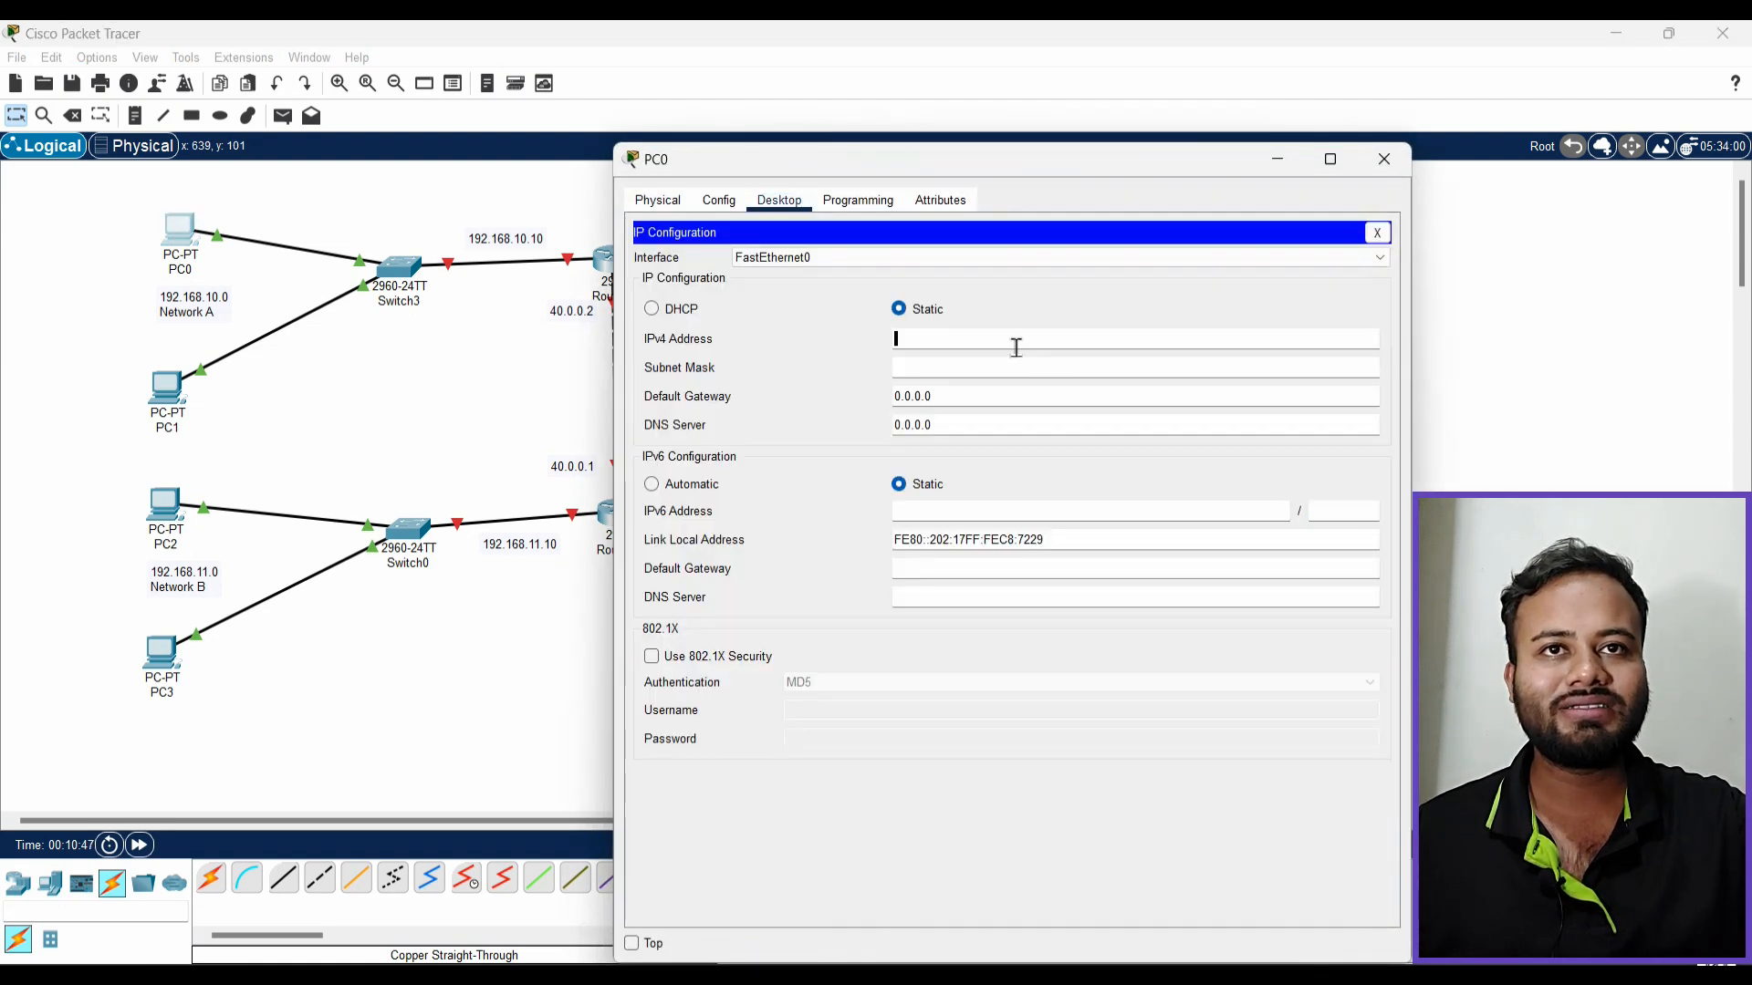
text(192.168.10.1)
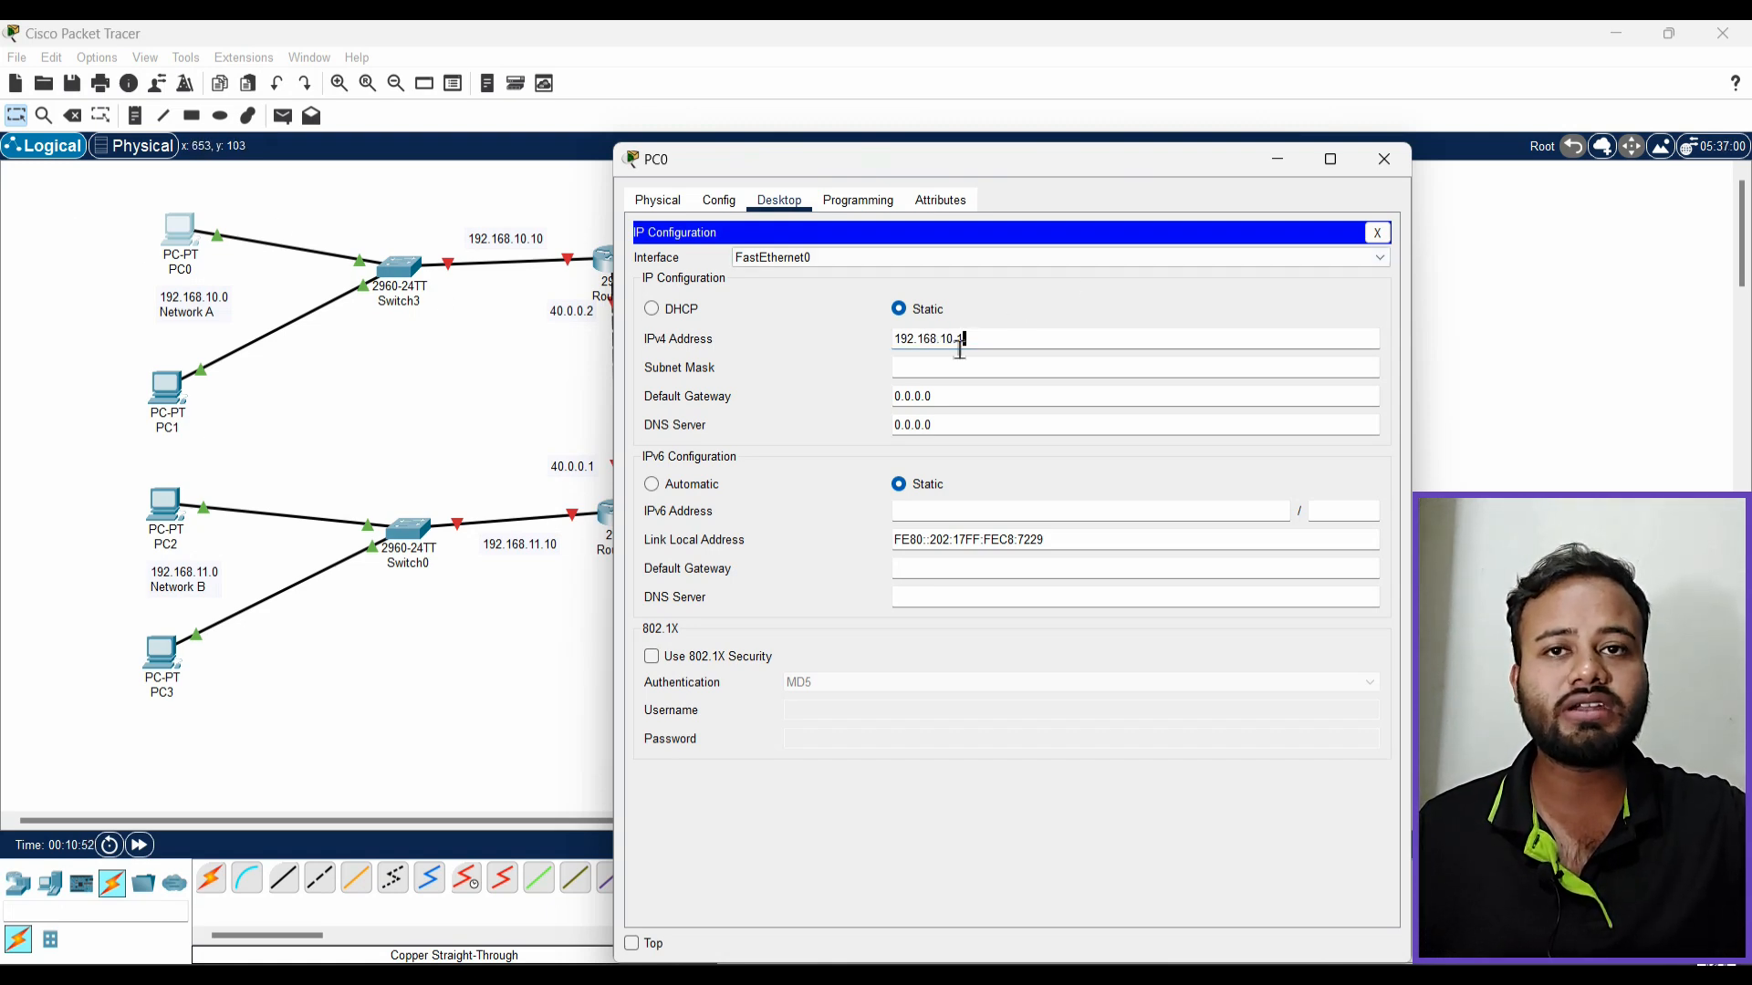
double_click(960, 339)
key(ctrl+c)
click(997, 367)
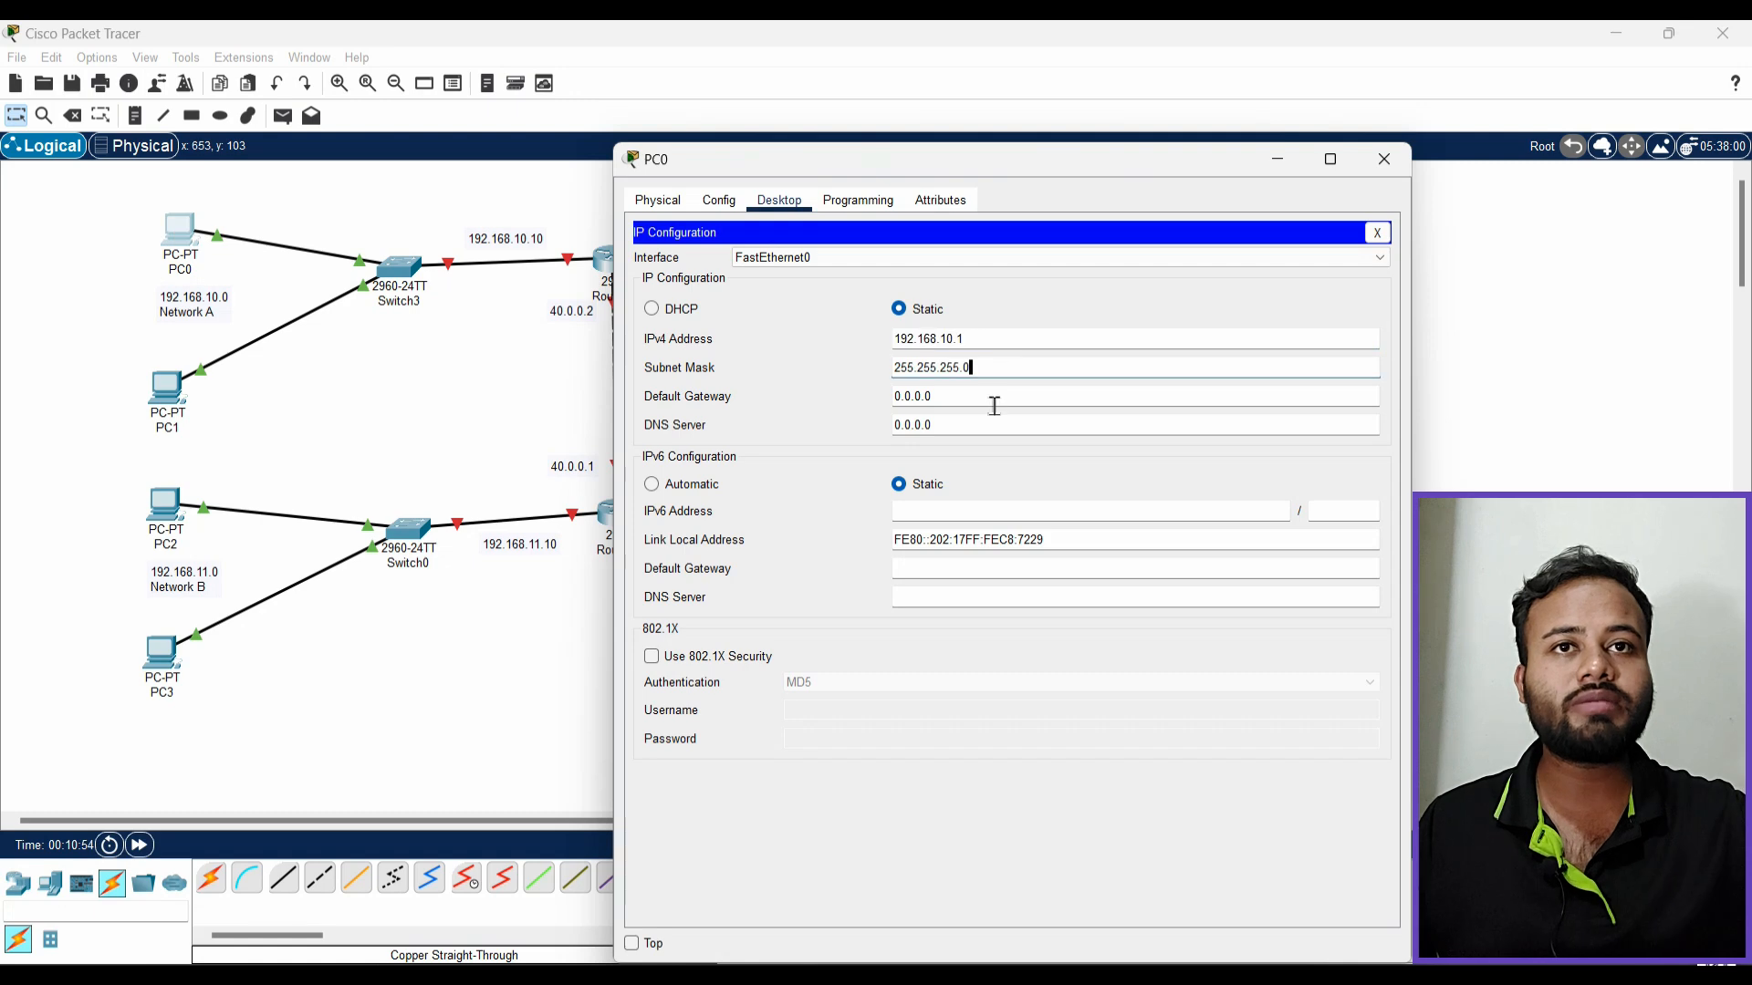
key(Tab)
key(ctrl+v)
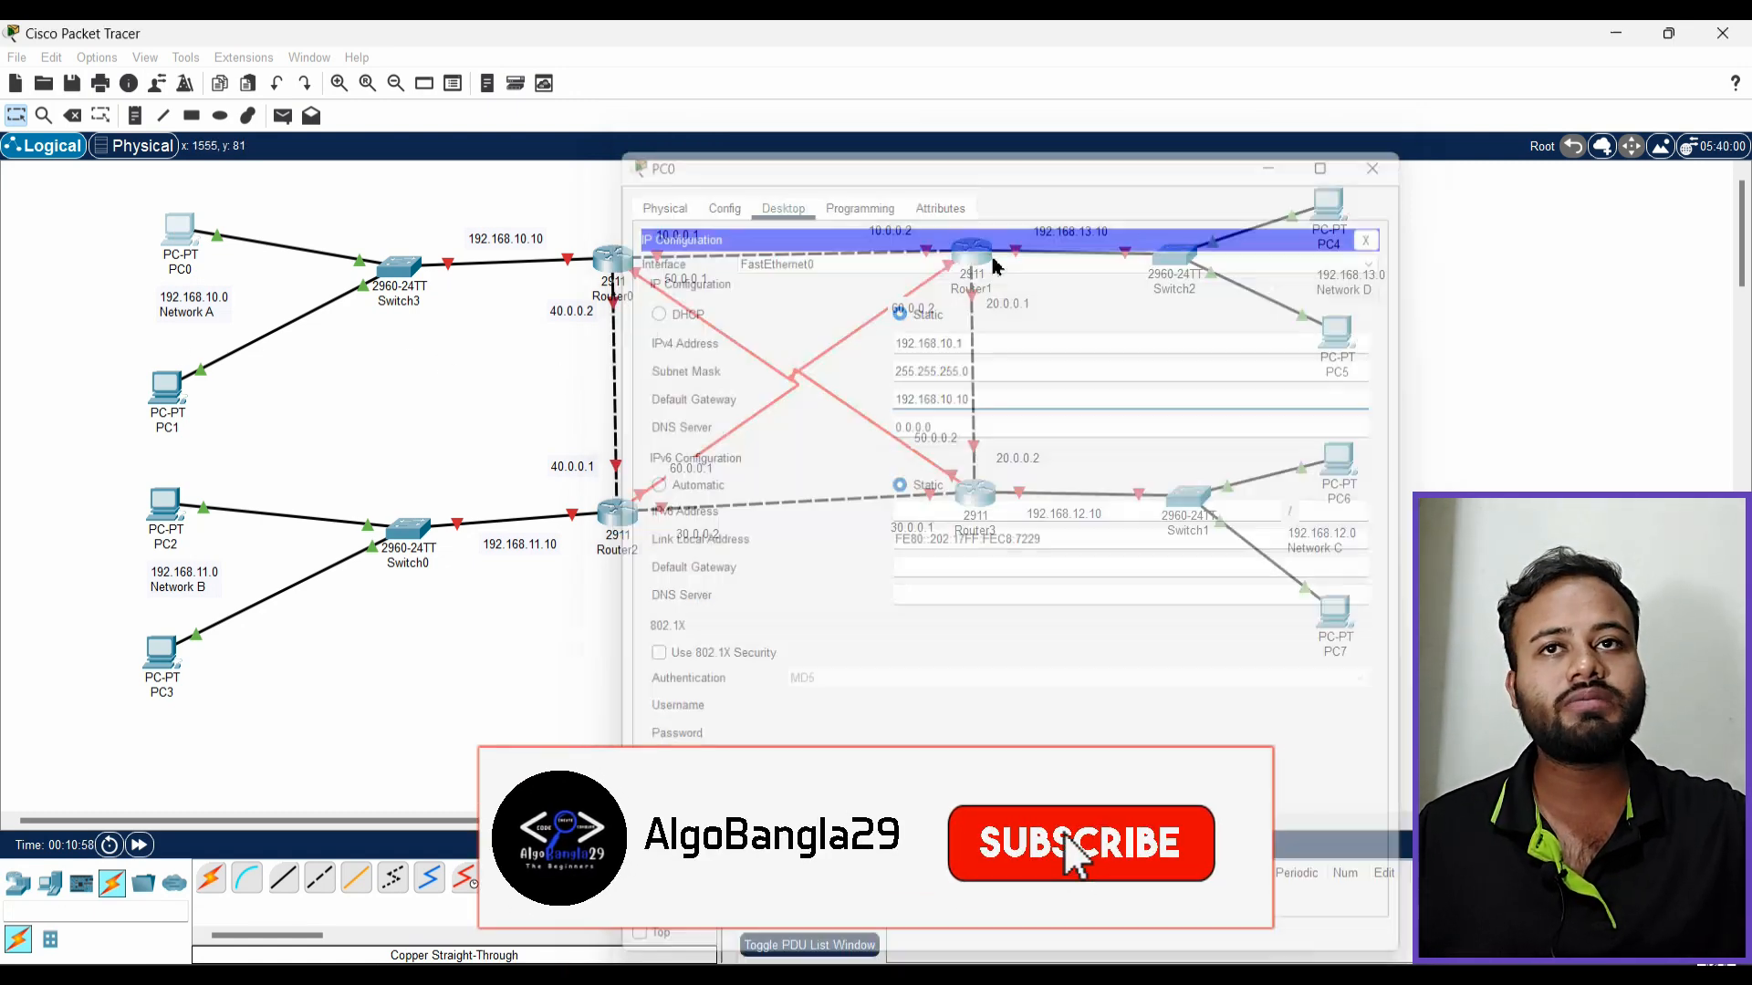
Give PC1 the static IP address 192.168.10.2 with subnet mask 255.255.255.0 and default gateway 192.168.10.10
click(167, 391)
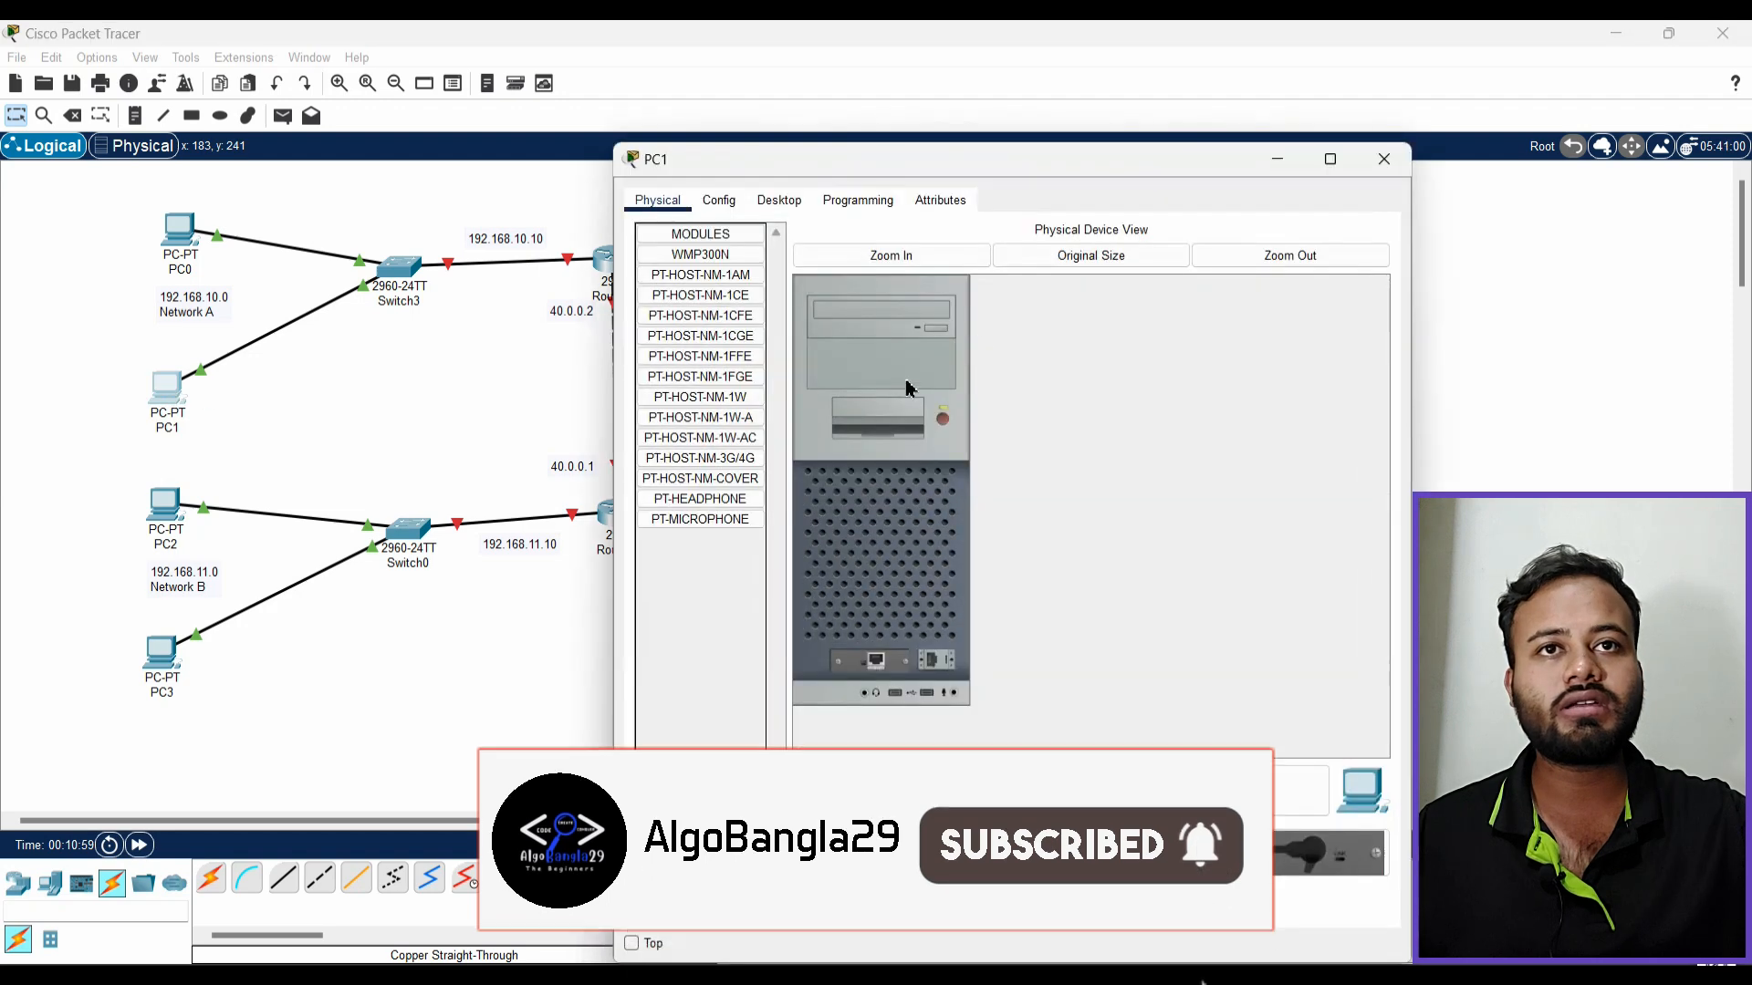
click(779, 200)
click(708, 273)
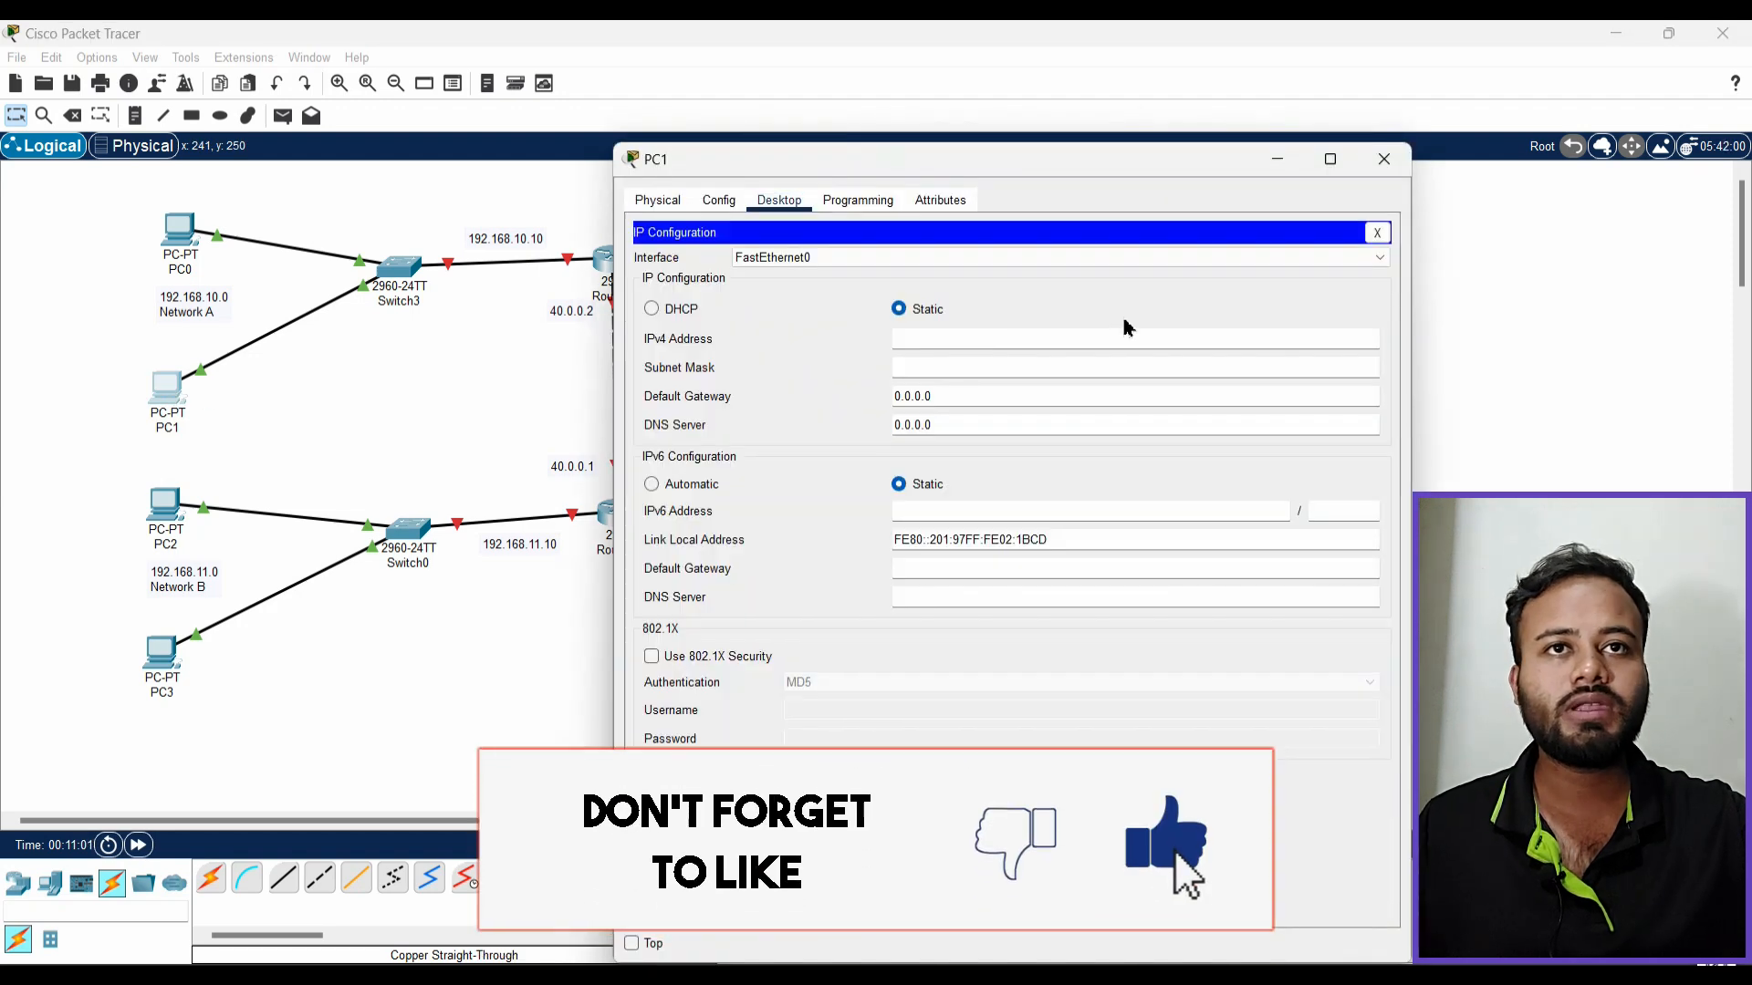
click(1060, 339)
text(192.168.10.1)
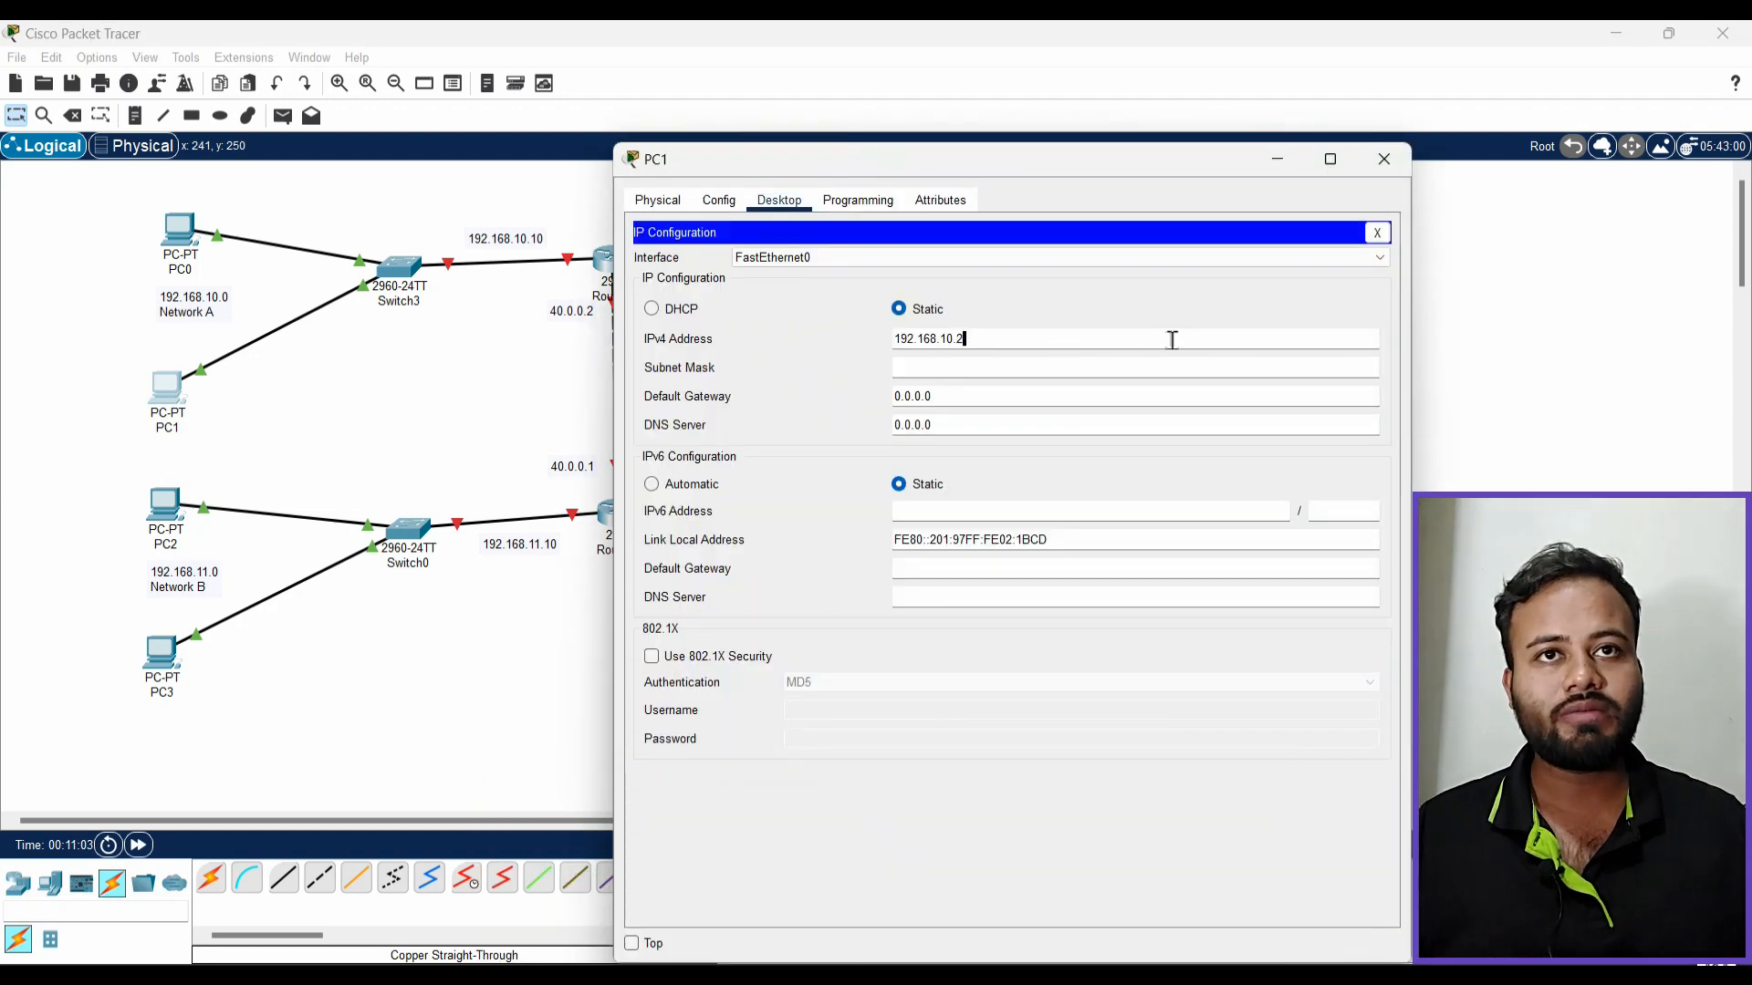
click(1035, 368)
click(988, 399)
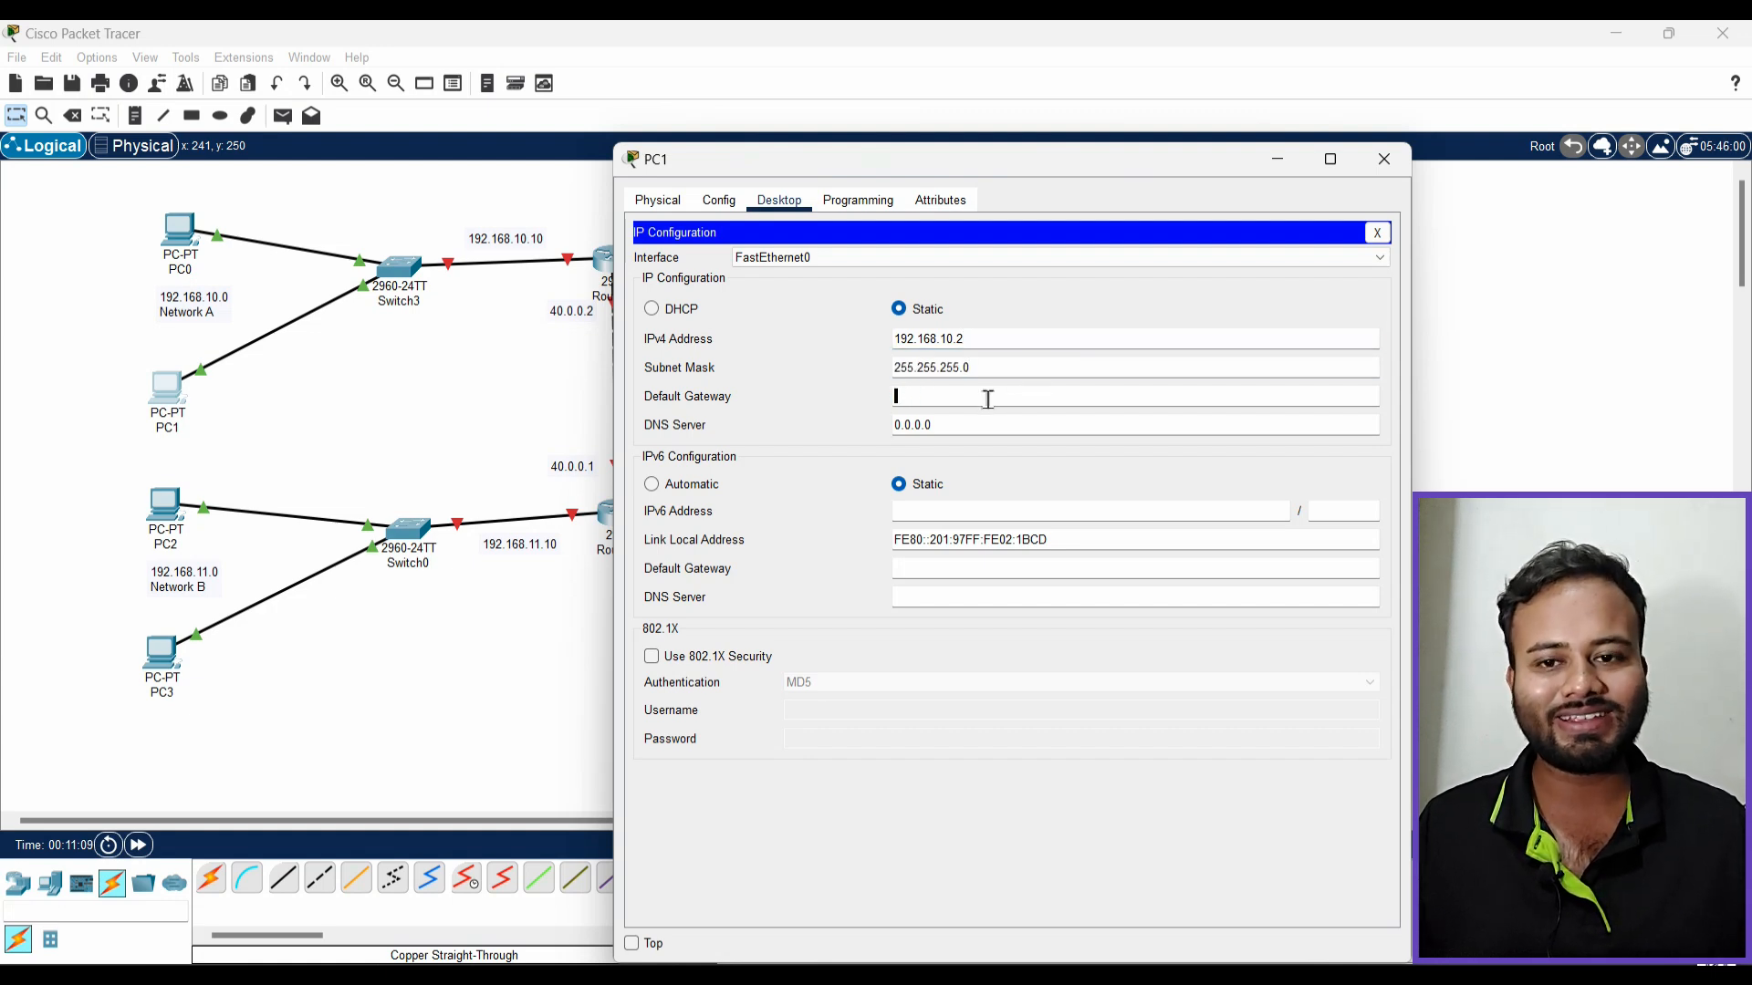
text(192.168.10.10)
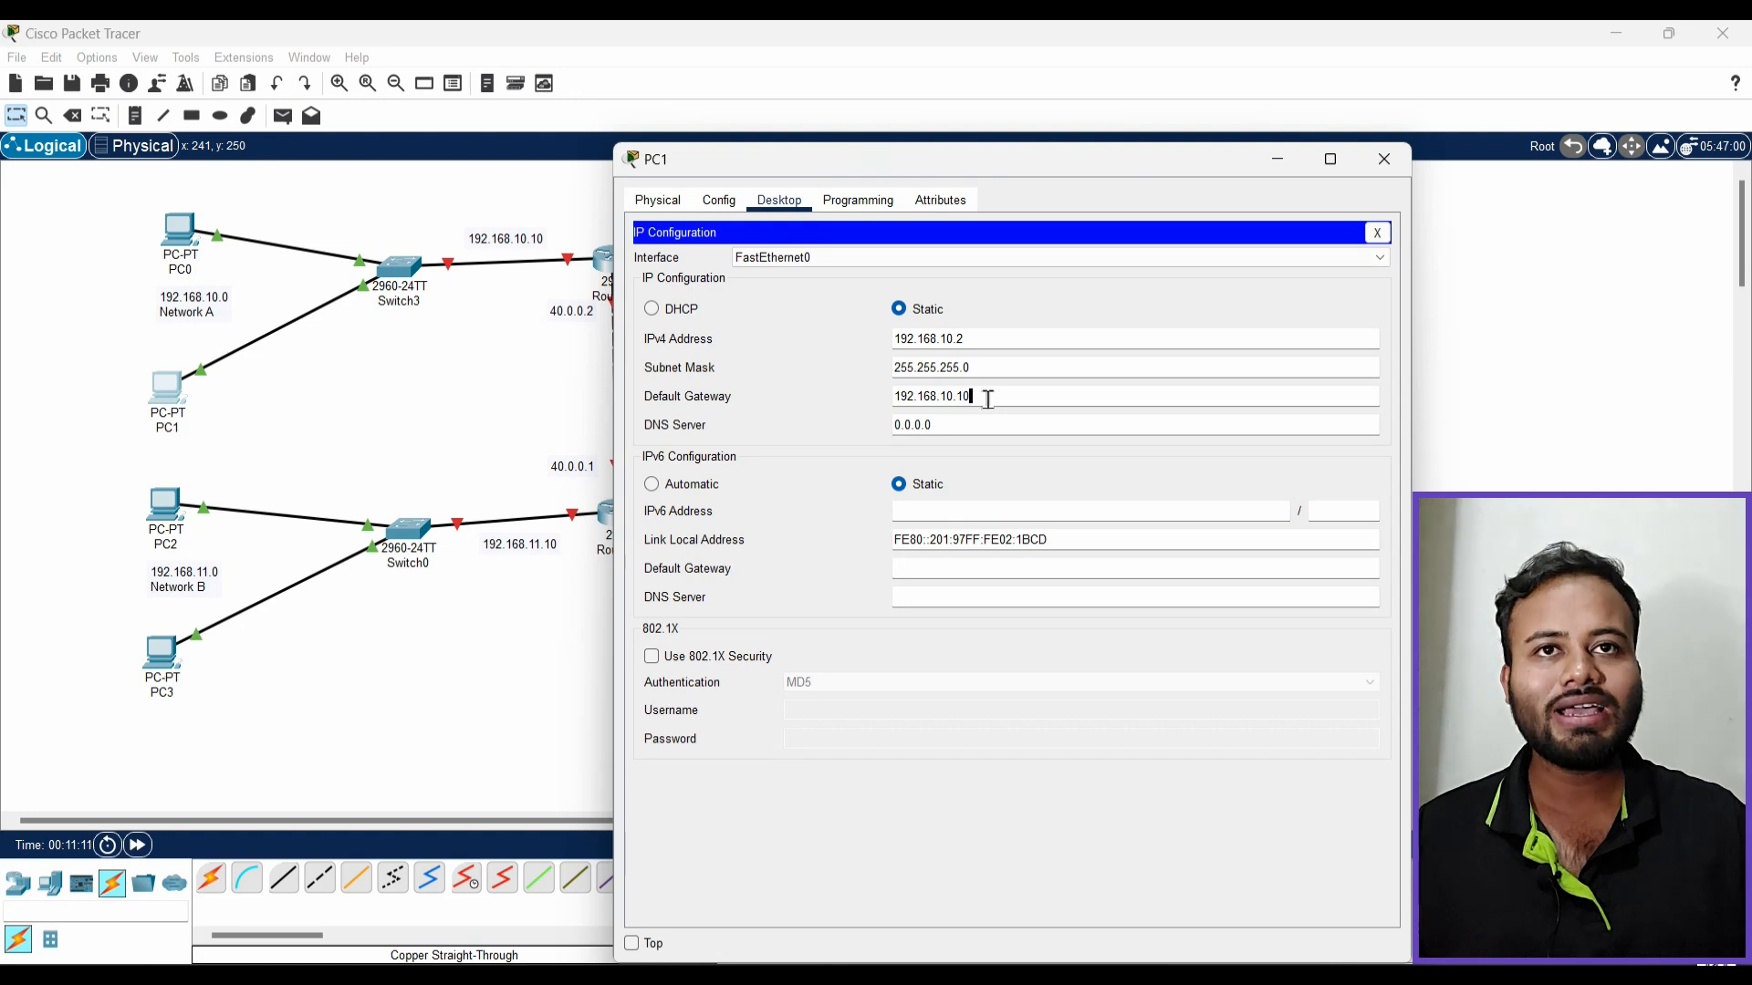
click(1383, 159)
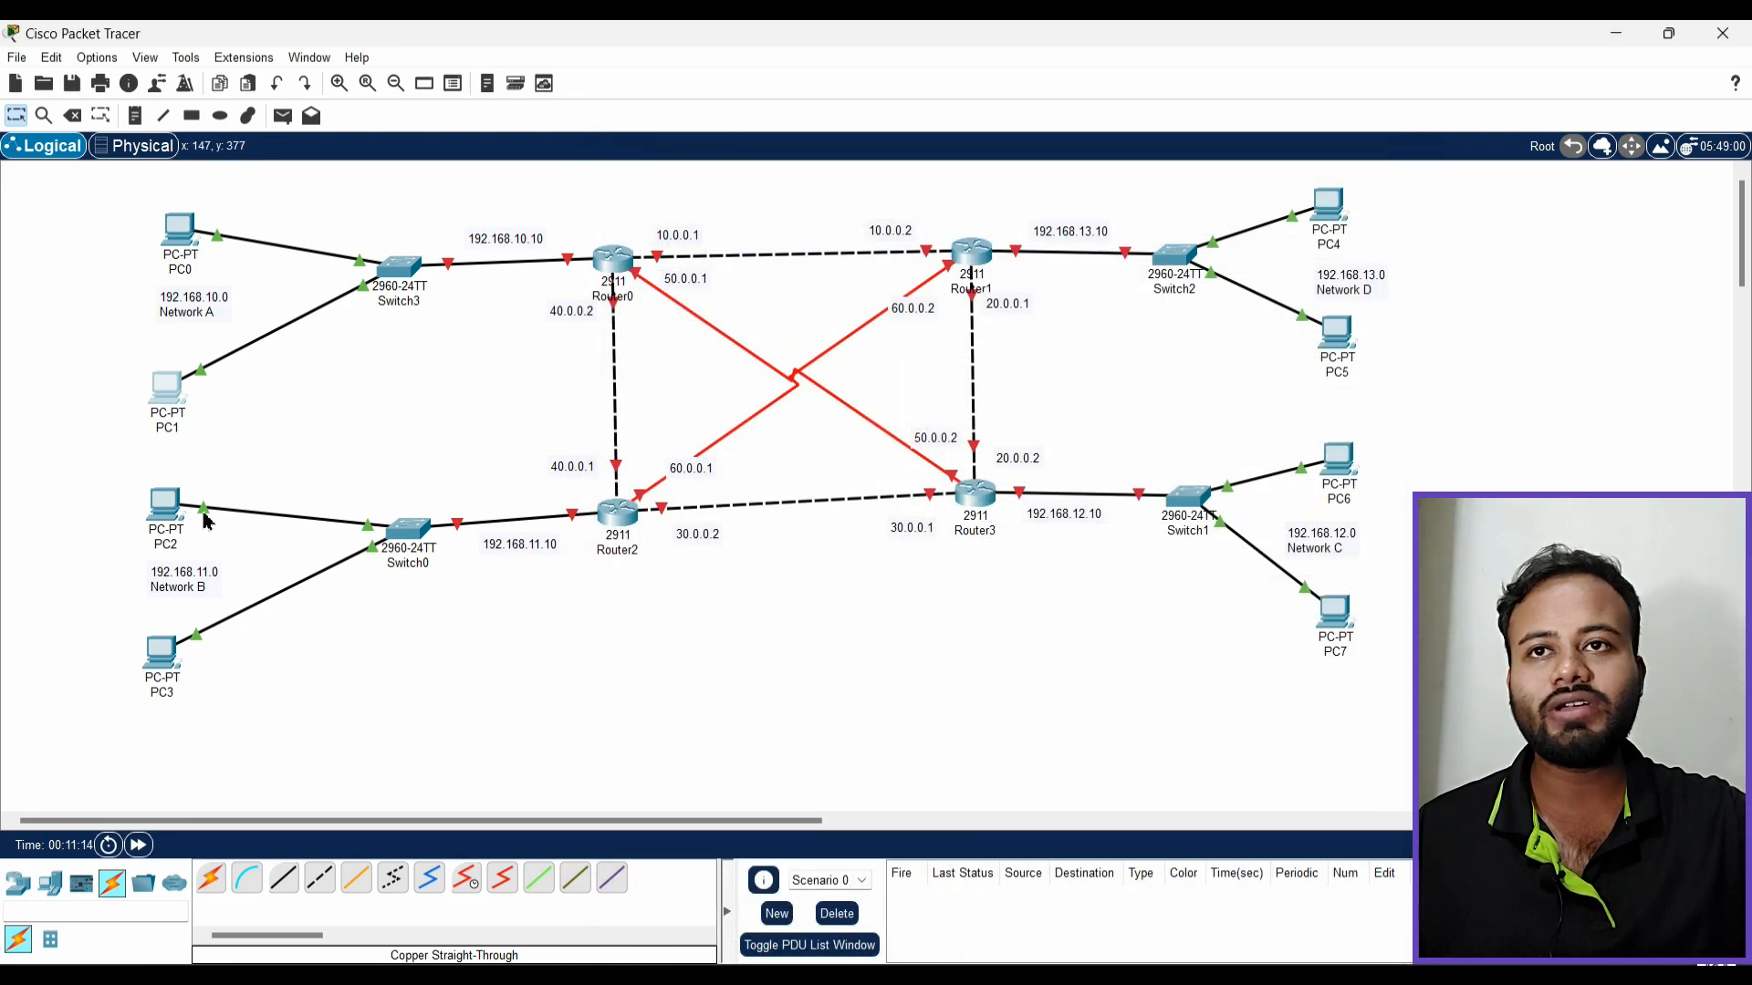
Give PC2 the static IP address 192.168.11.1 with subnet mask 255.255.255.0 and default gateway 192.168.11.10
click(164, 507)
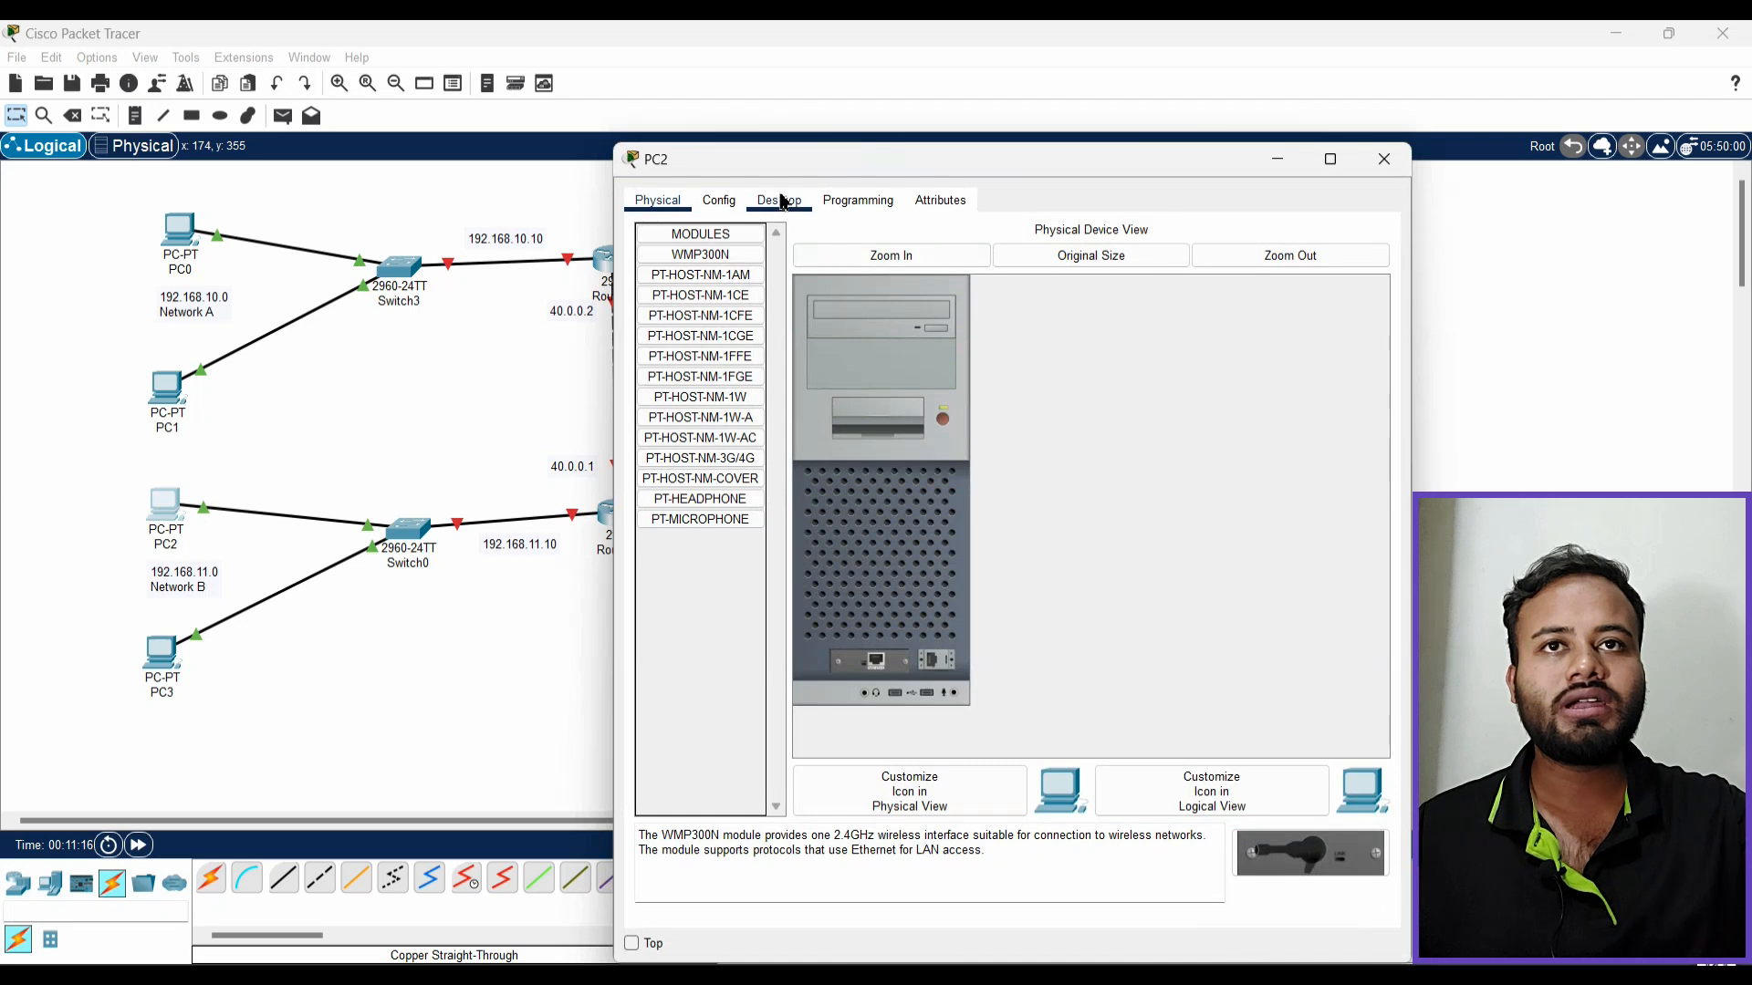
click(777, 201)
click(699, 318)
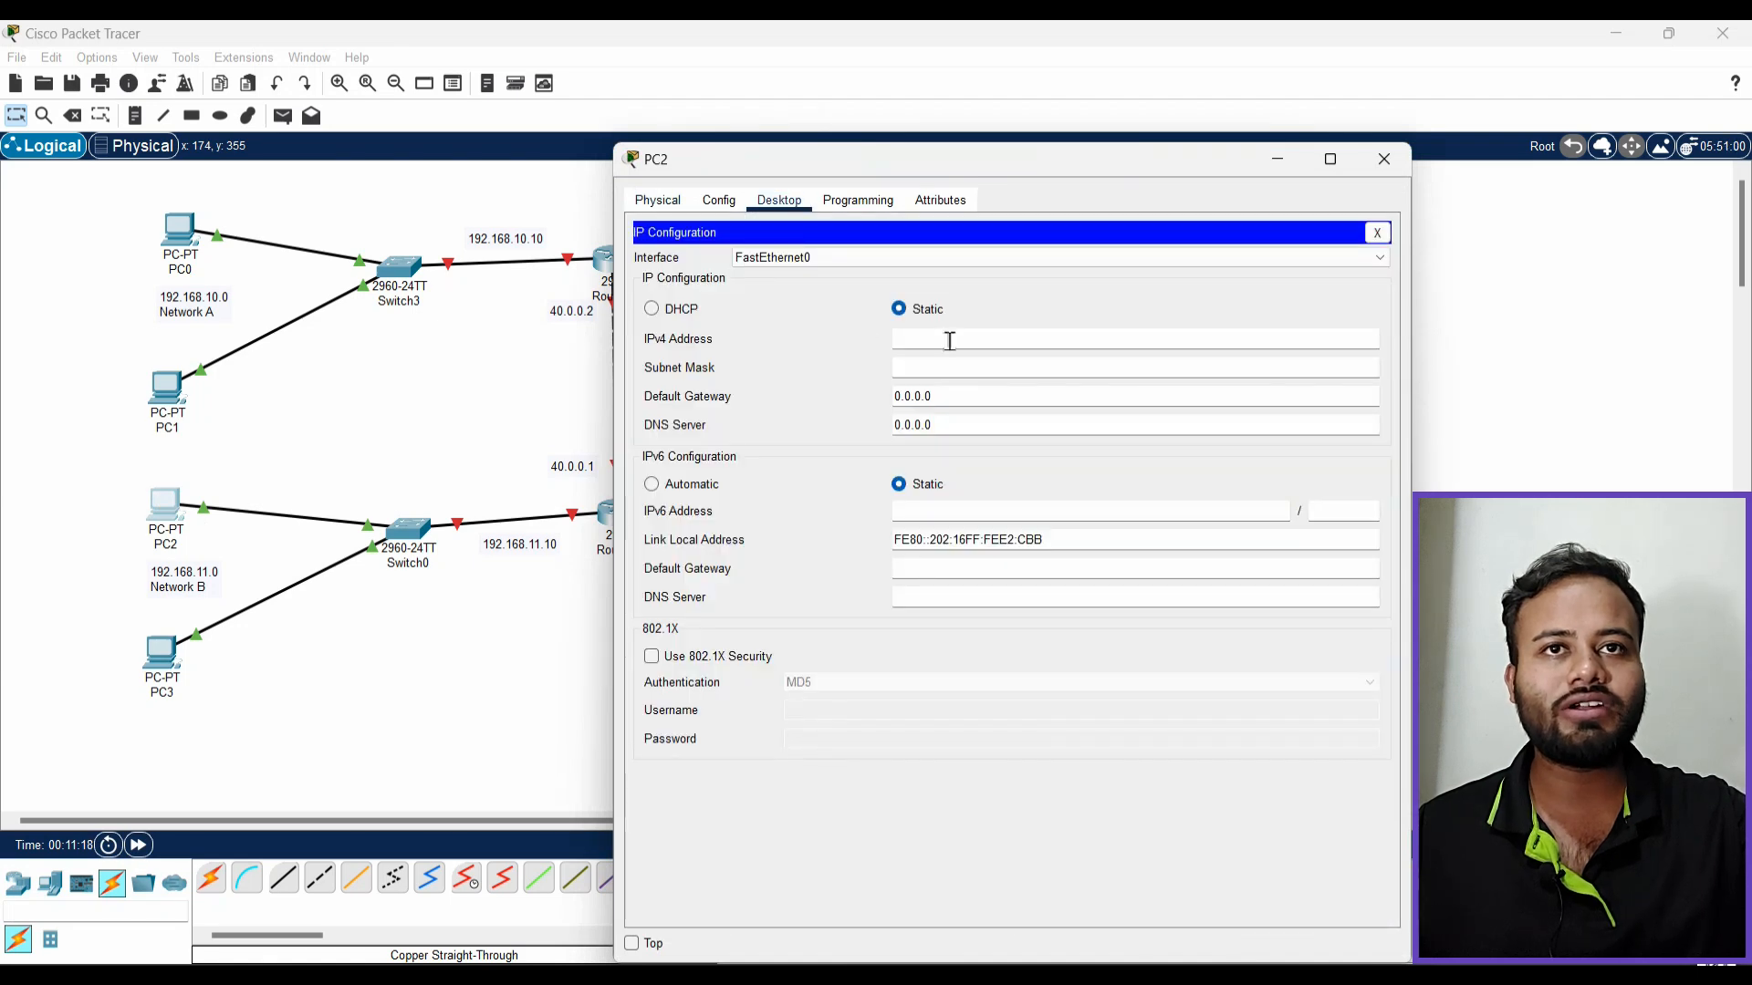
text(192.168.10)
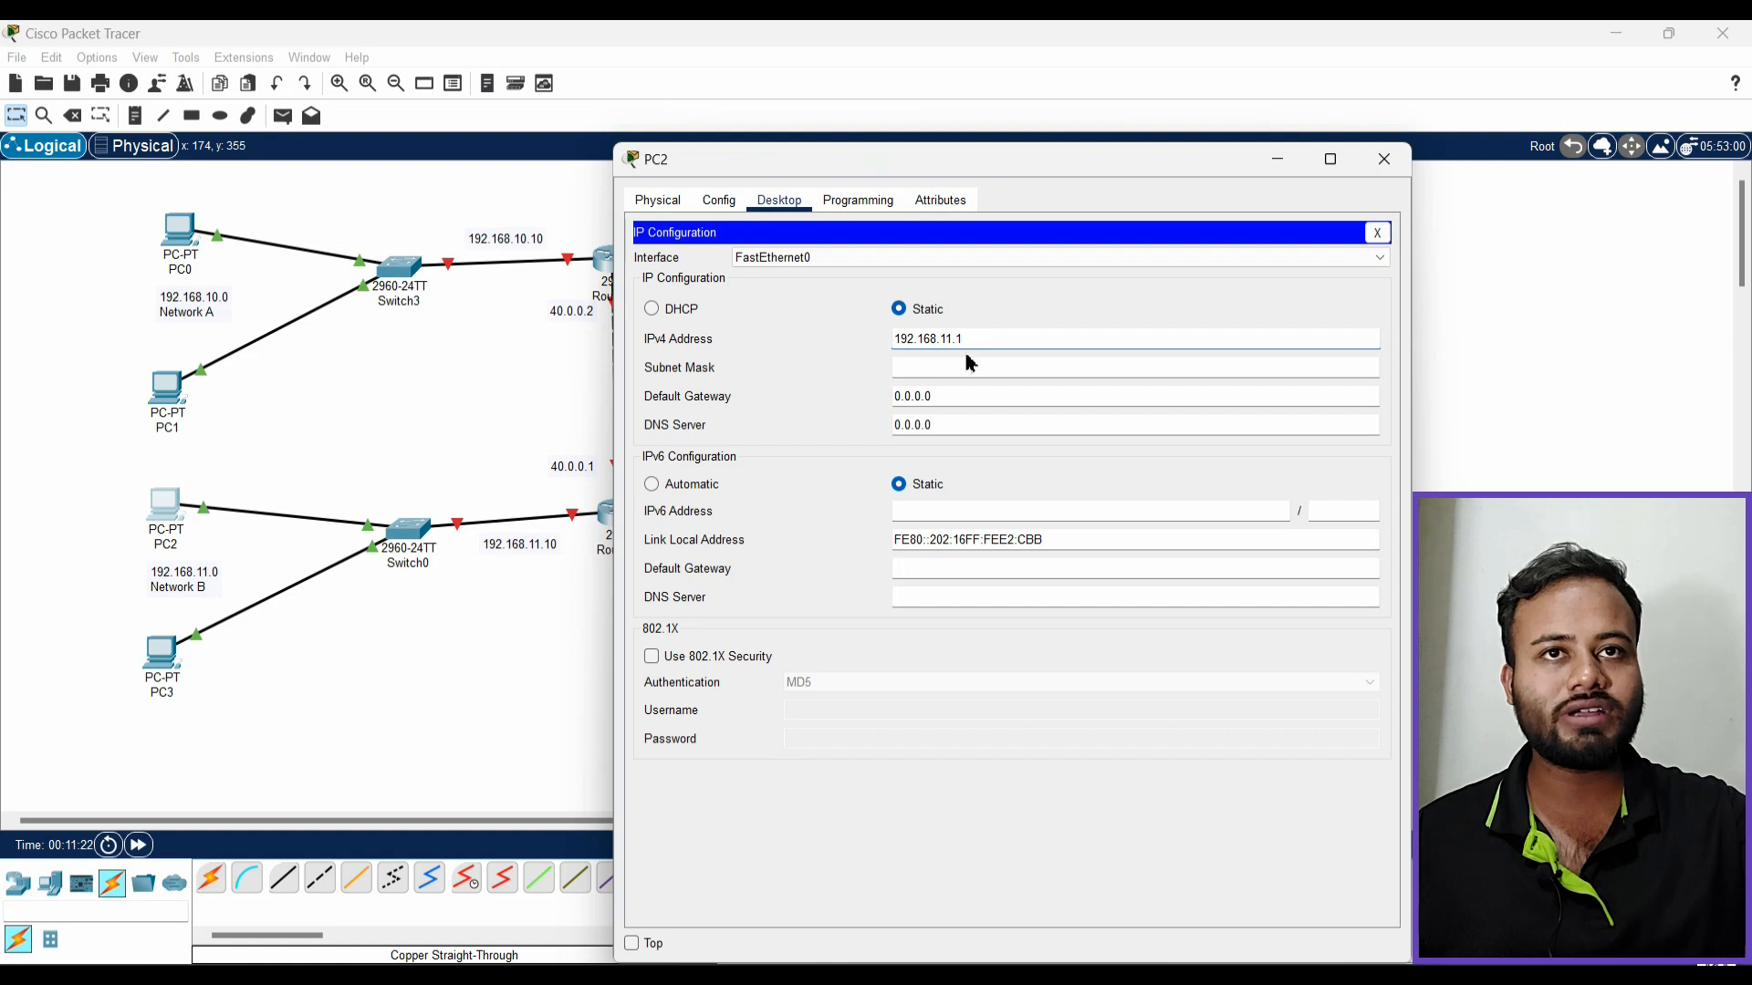
key(ctrl+a)
key(ctrl+c)
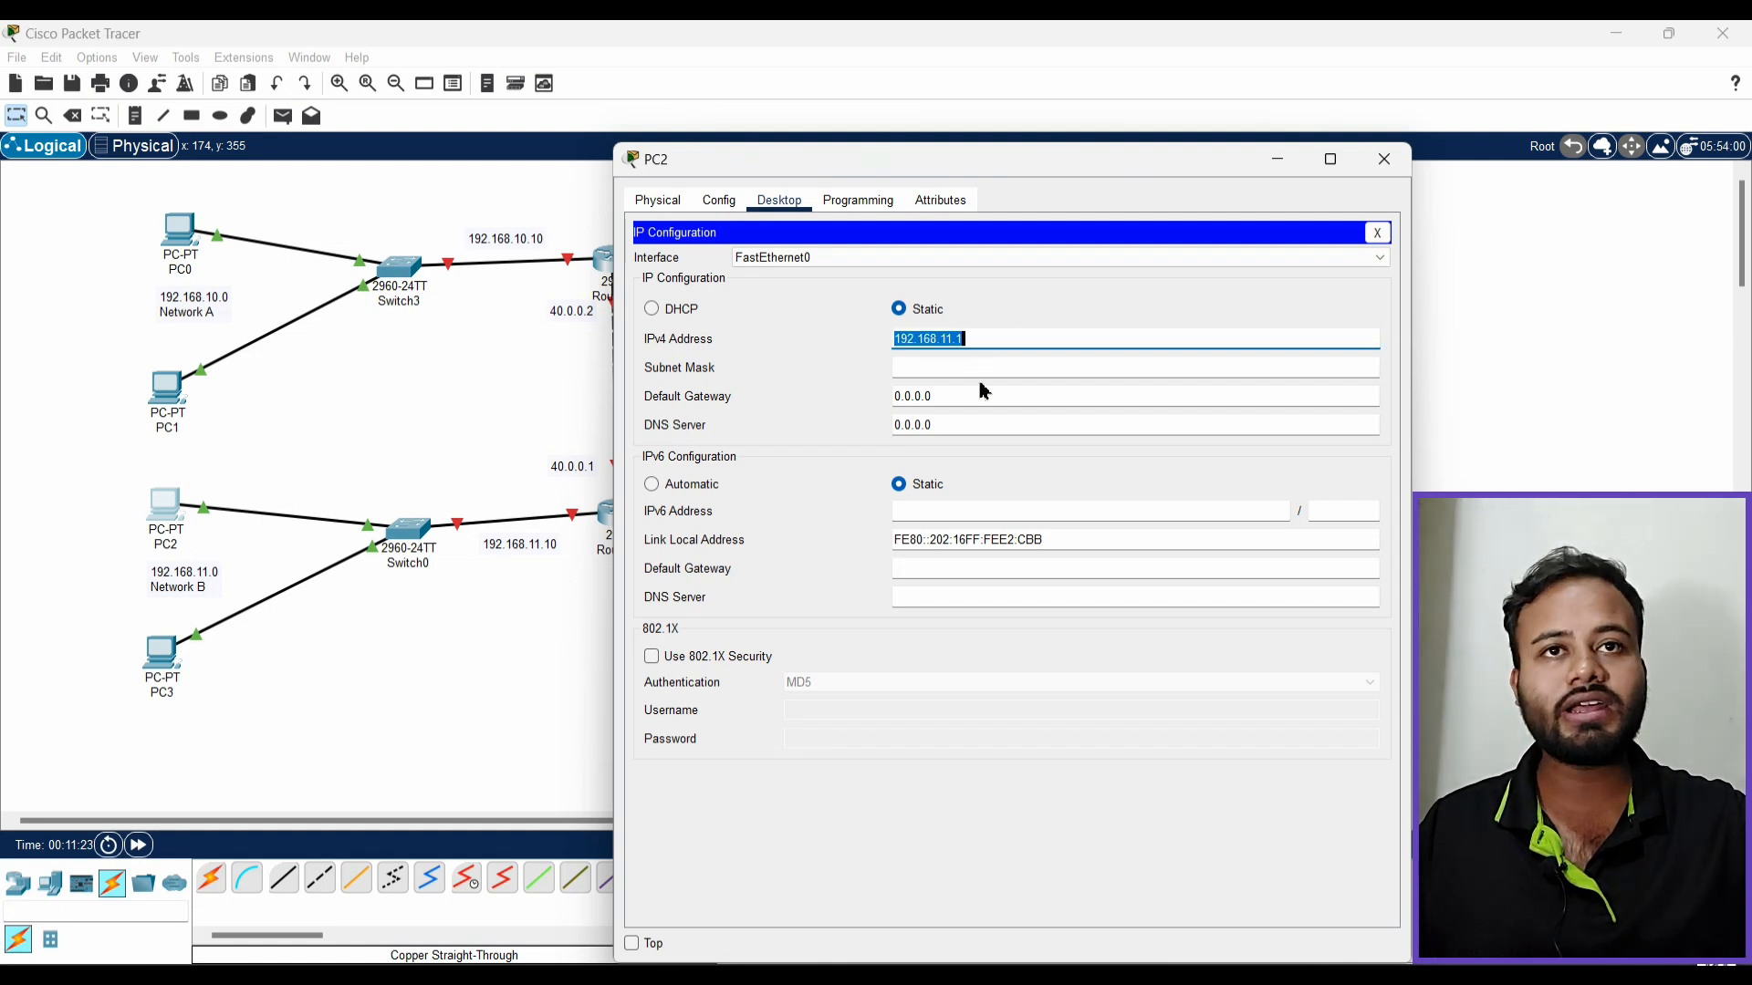
click(979, 377)
click(969, 396)
key(ctrl+a)
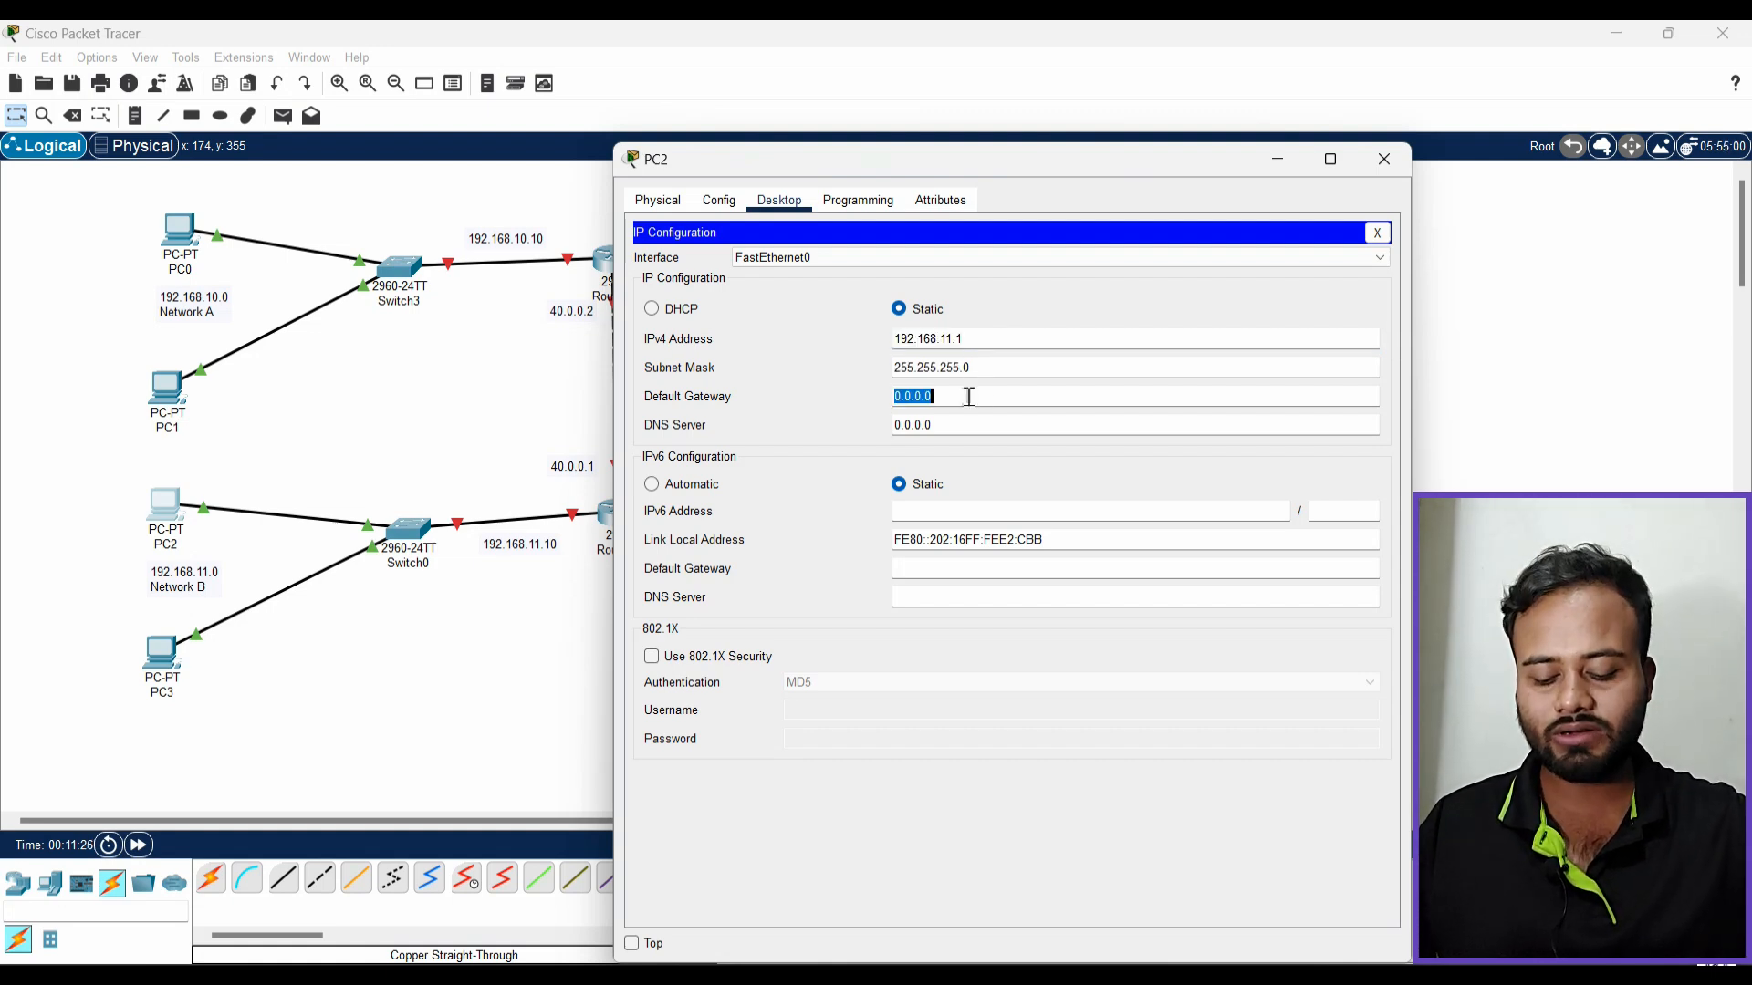
key(ctrl+v)
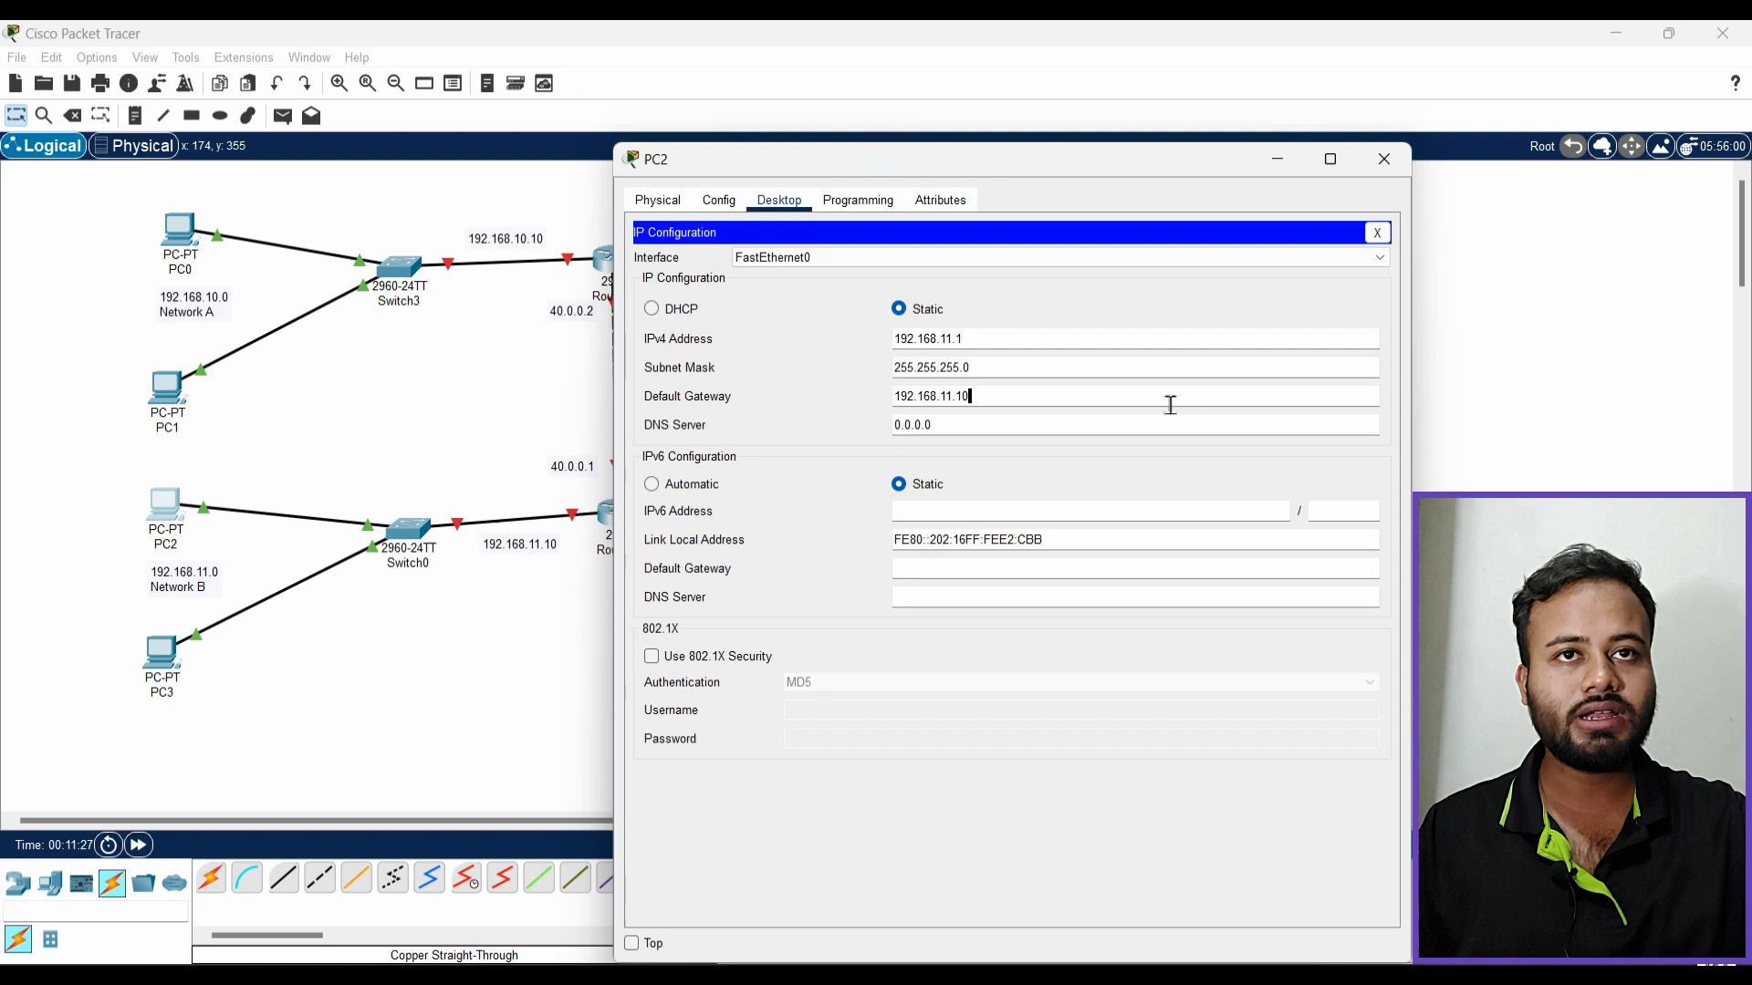
click(1384, 159)
Give PC3 the static IP address 192.168.11.2 with subnet mask 255.255.255.0 and default gateway 192.168.11.10
click(157, 673)
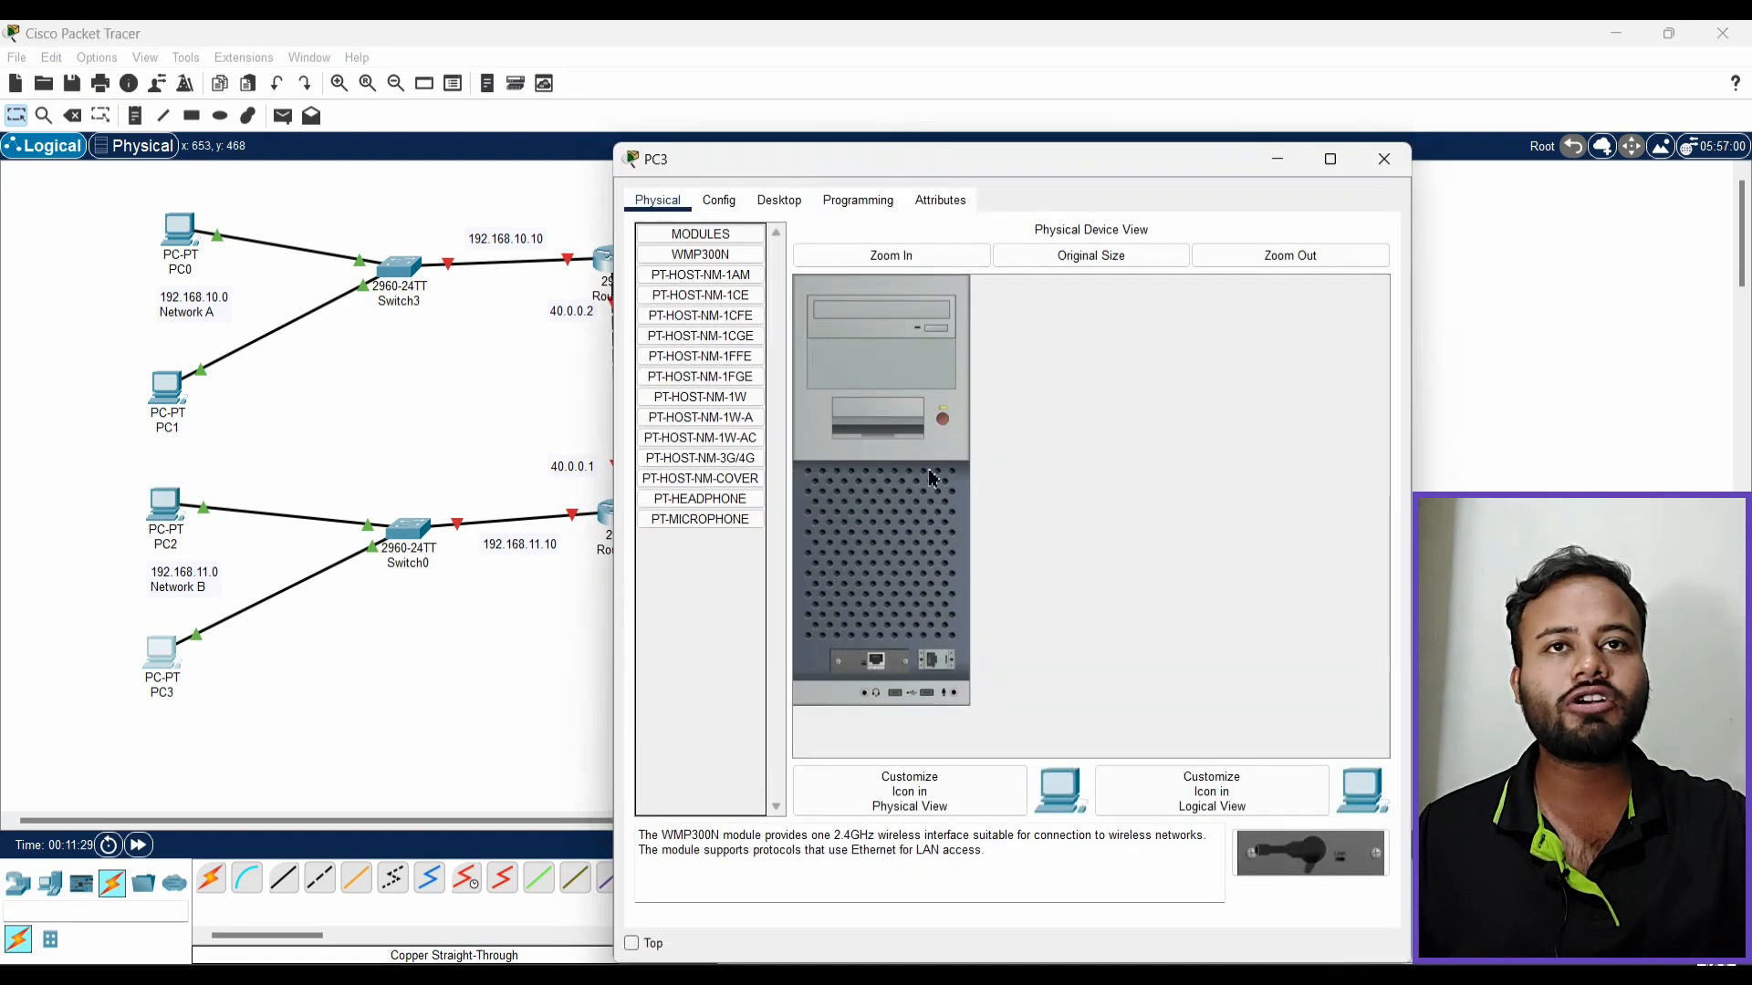
click(780, 200)
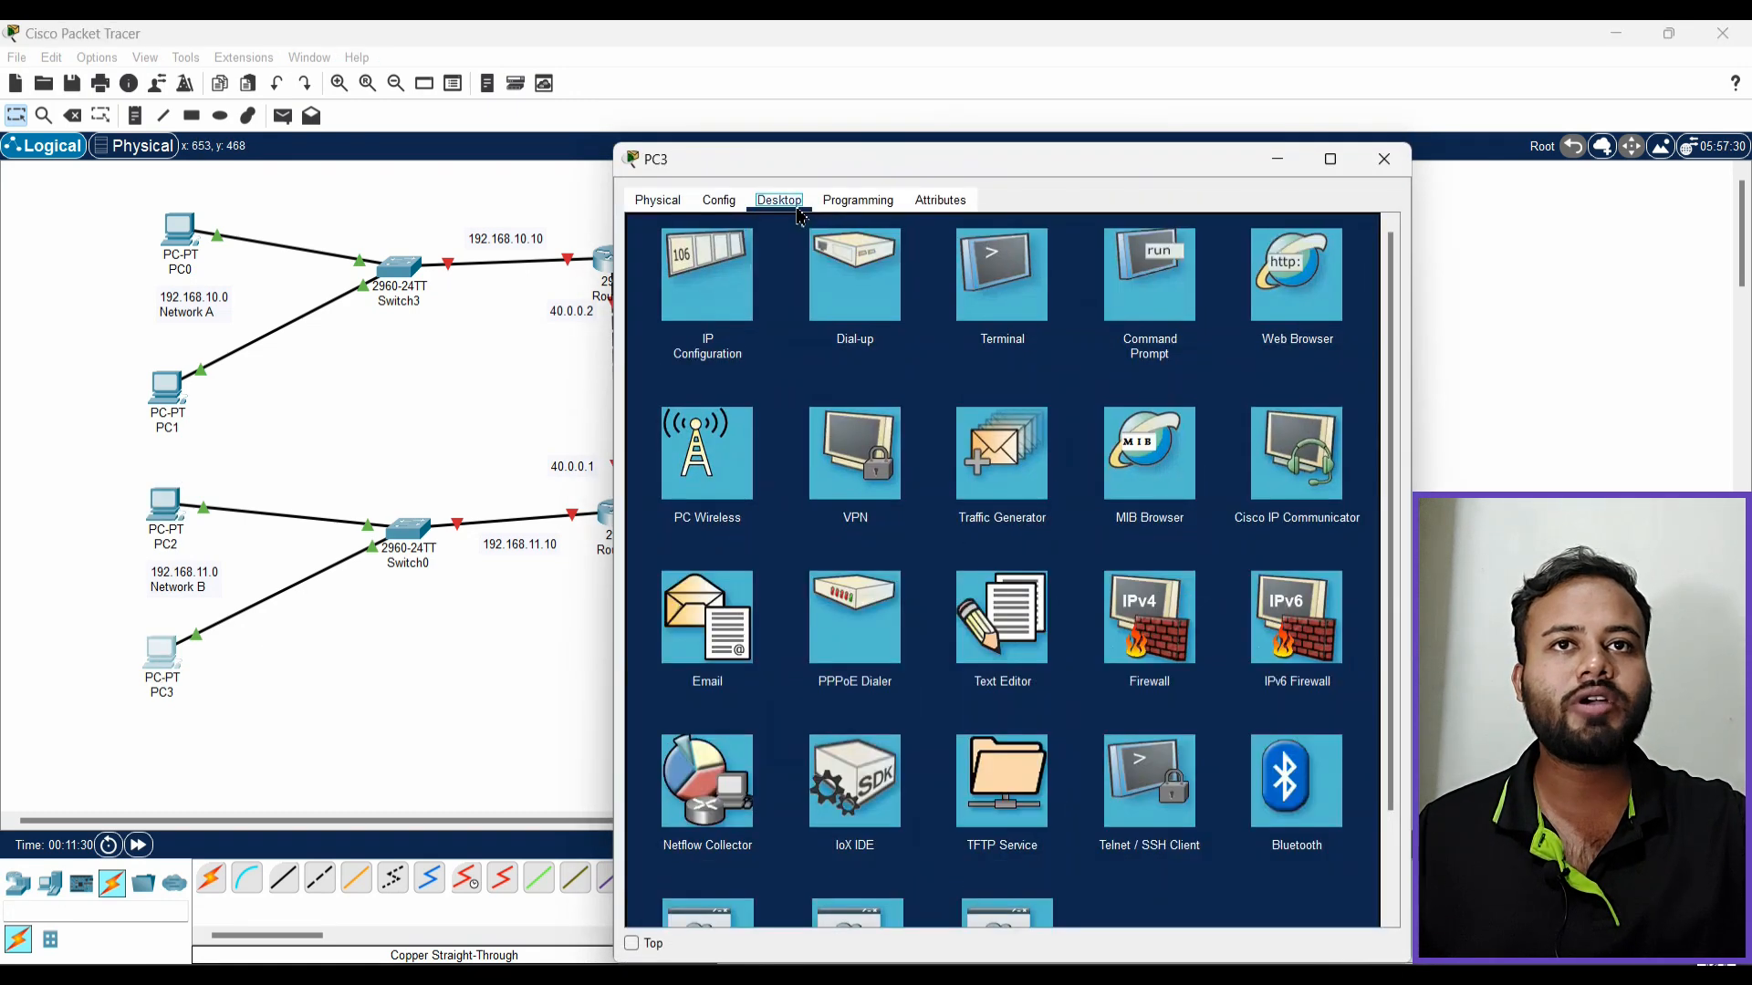
click(711, 328)
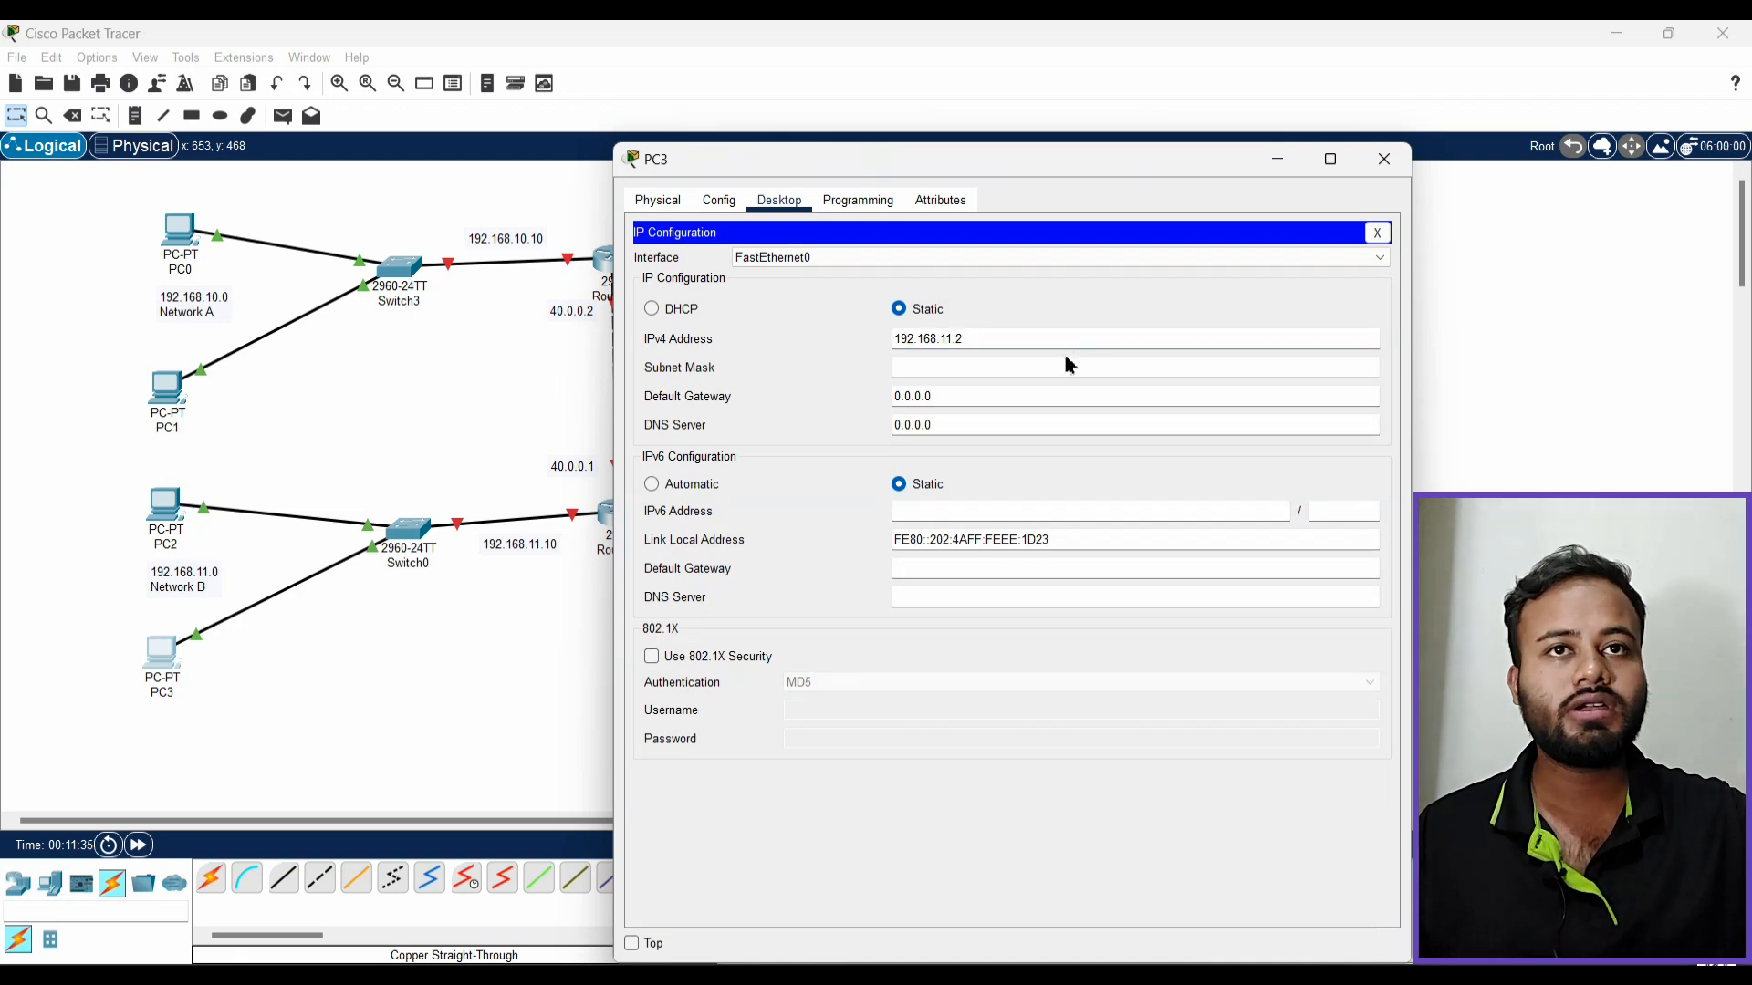
click(1070, 365)
drag(1004, 398, 754, 398)
text(192.168.11.10)
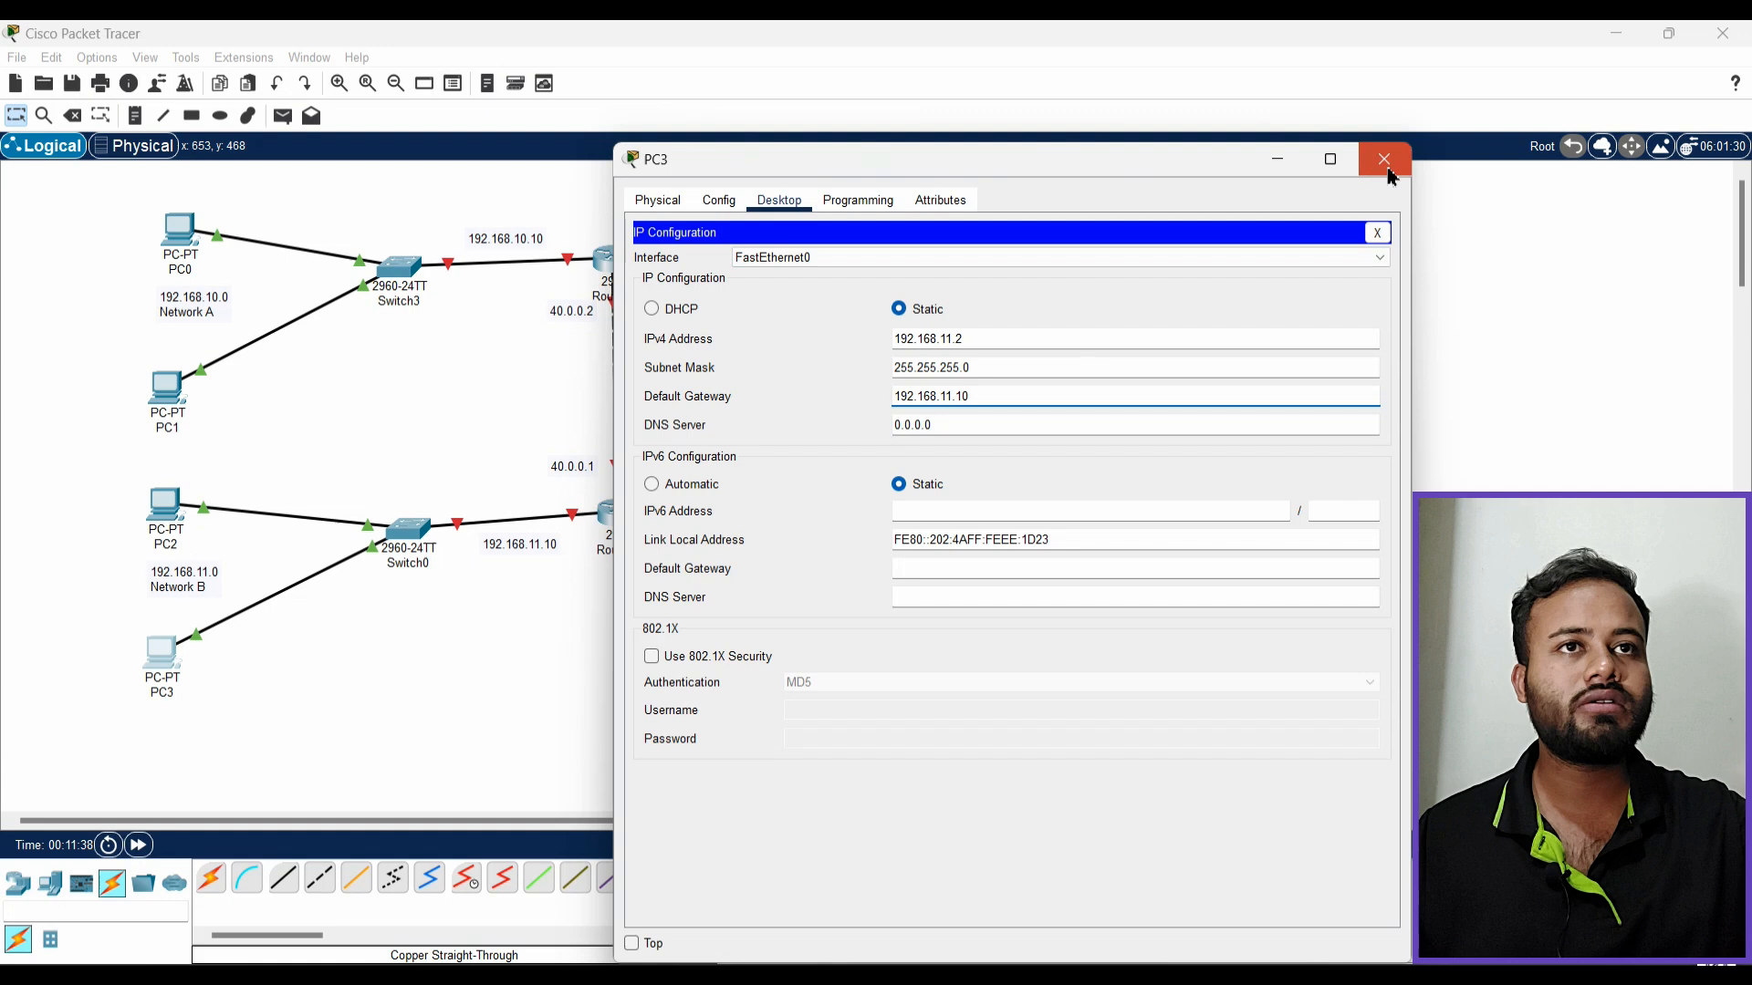
click(1384, 159)
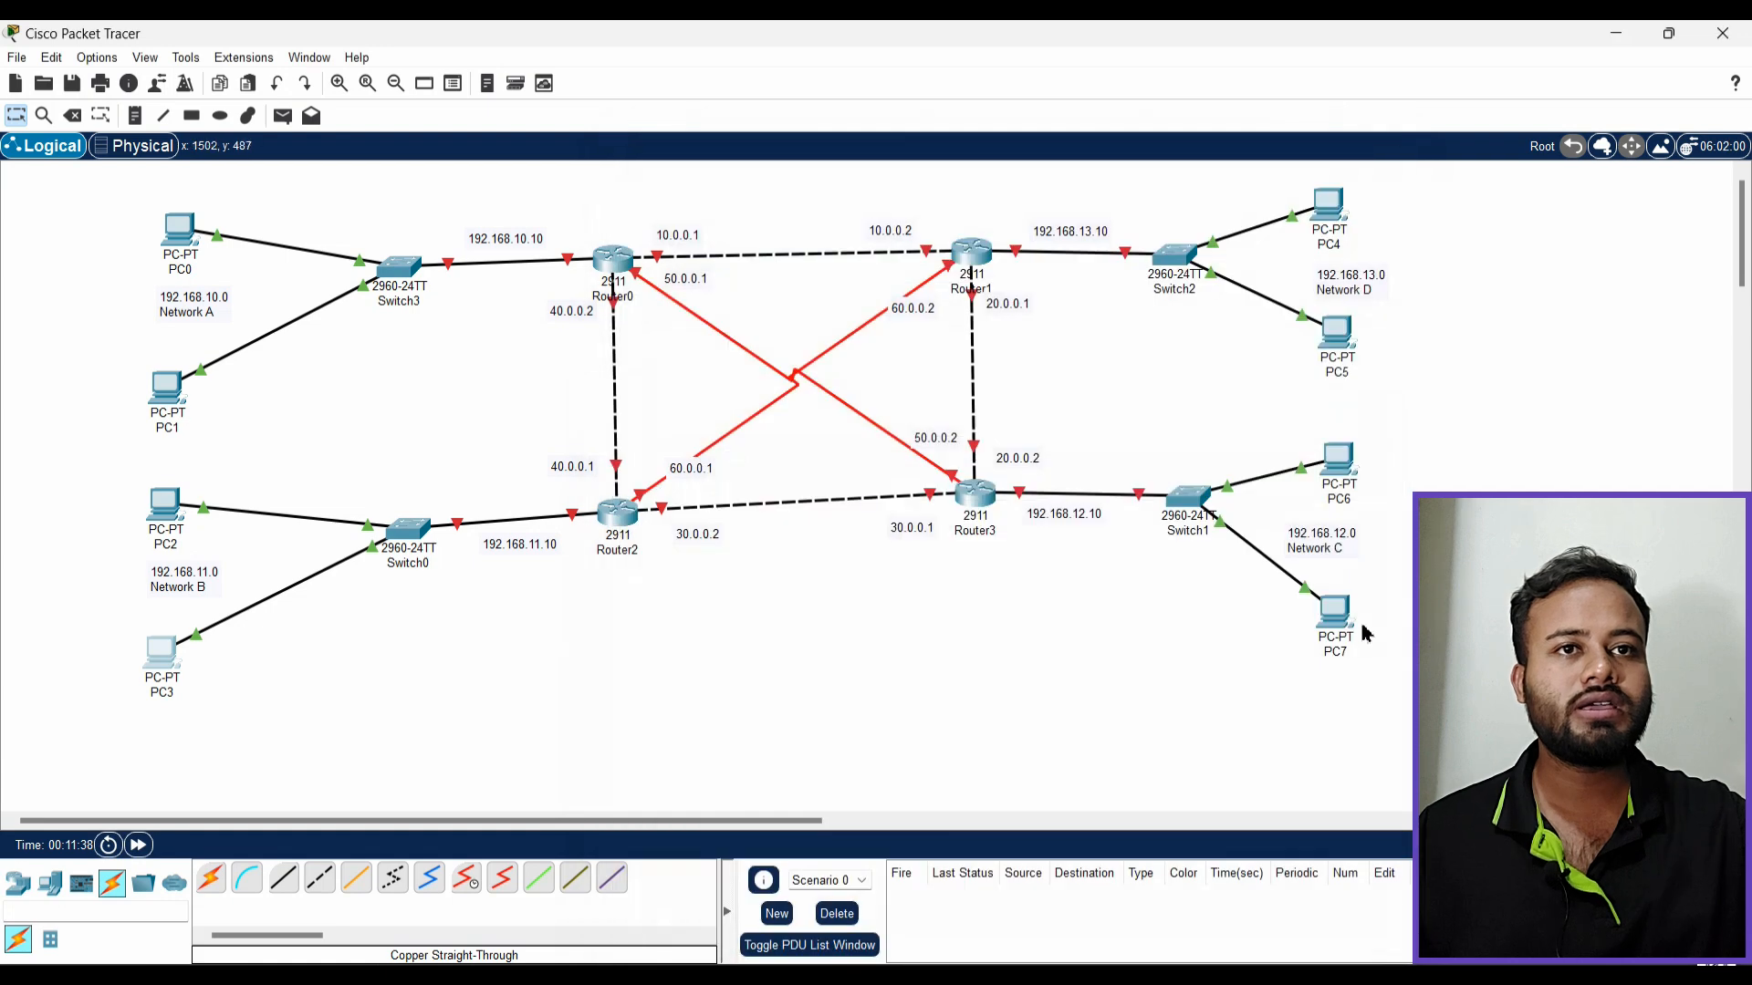
Give PC7 the static IP address 192.168.12.1 with subnet mask 255.255.255.0 and default gateway 192.168.12.10
click(1346, 634)
drag(1225, 227, 932, 228)
click(488, 265)
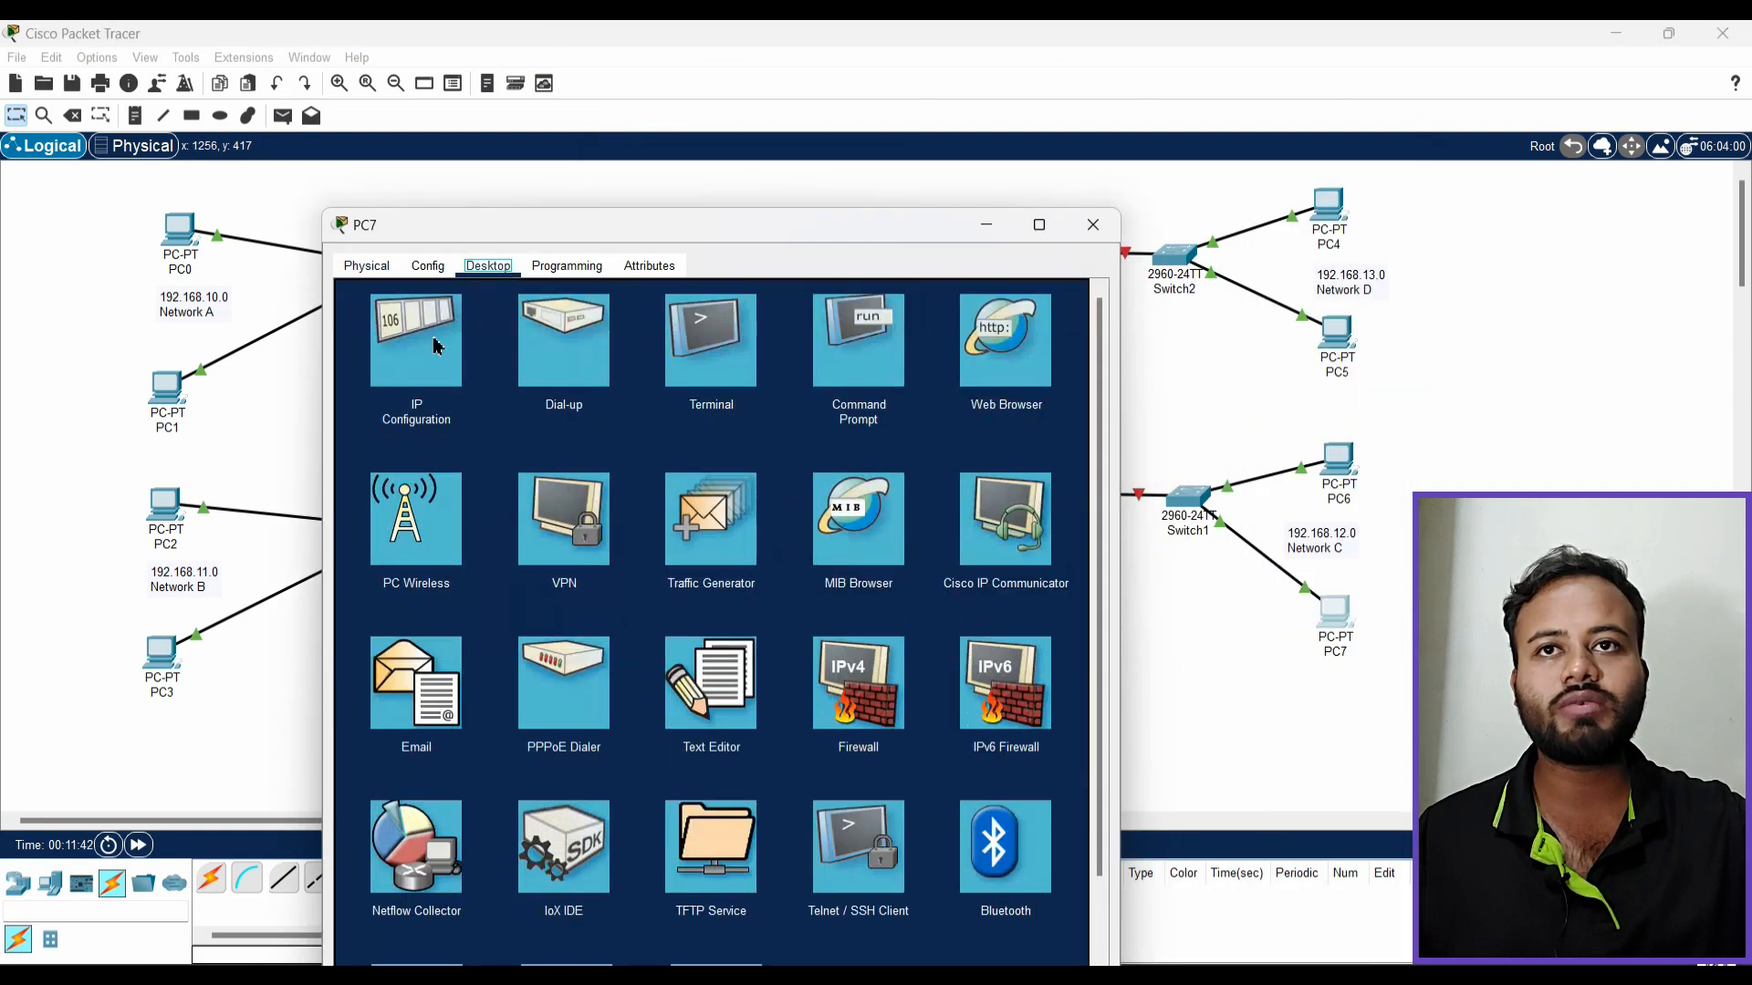
click(436, 342)
click(662, 408)
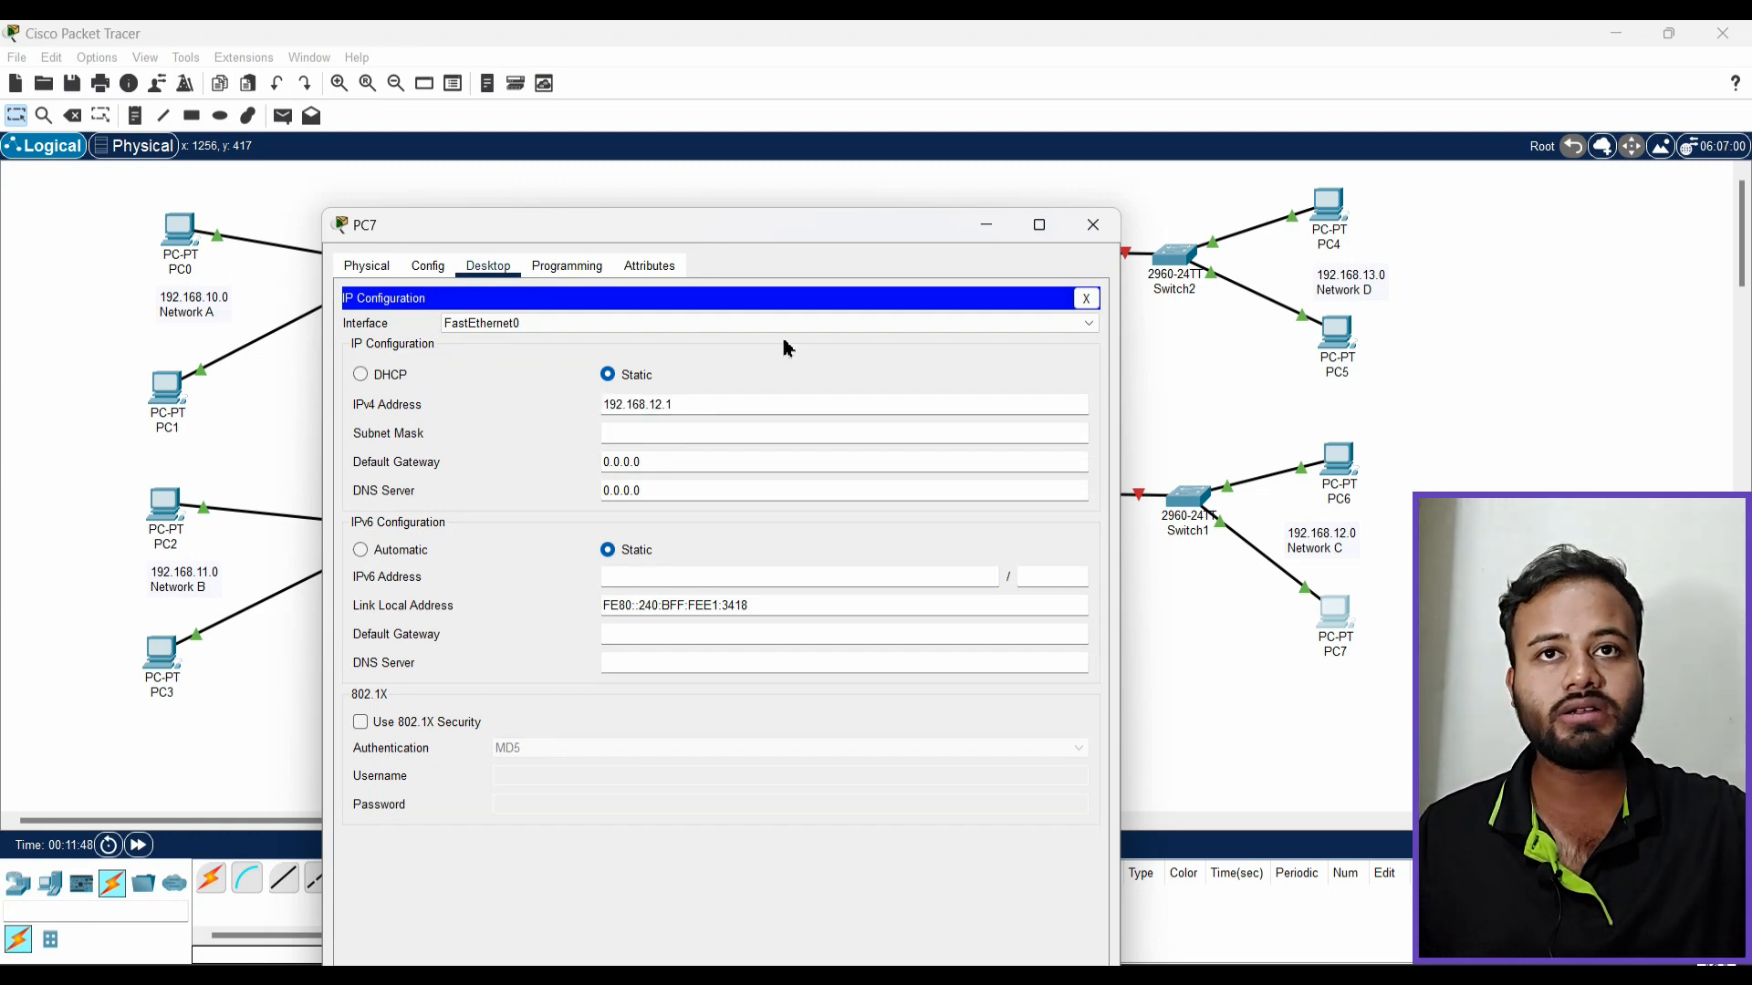
key(ctrl+a)
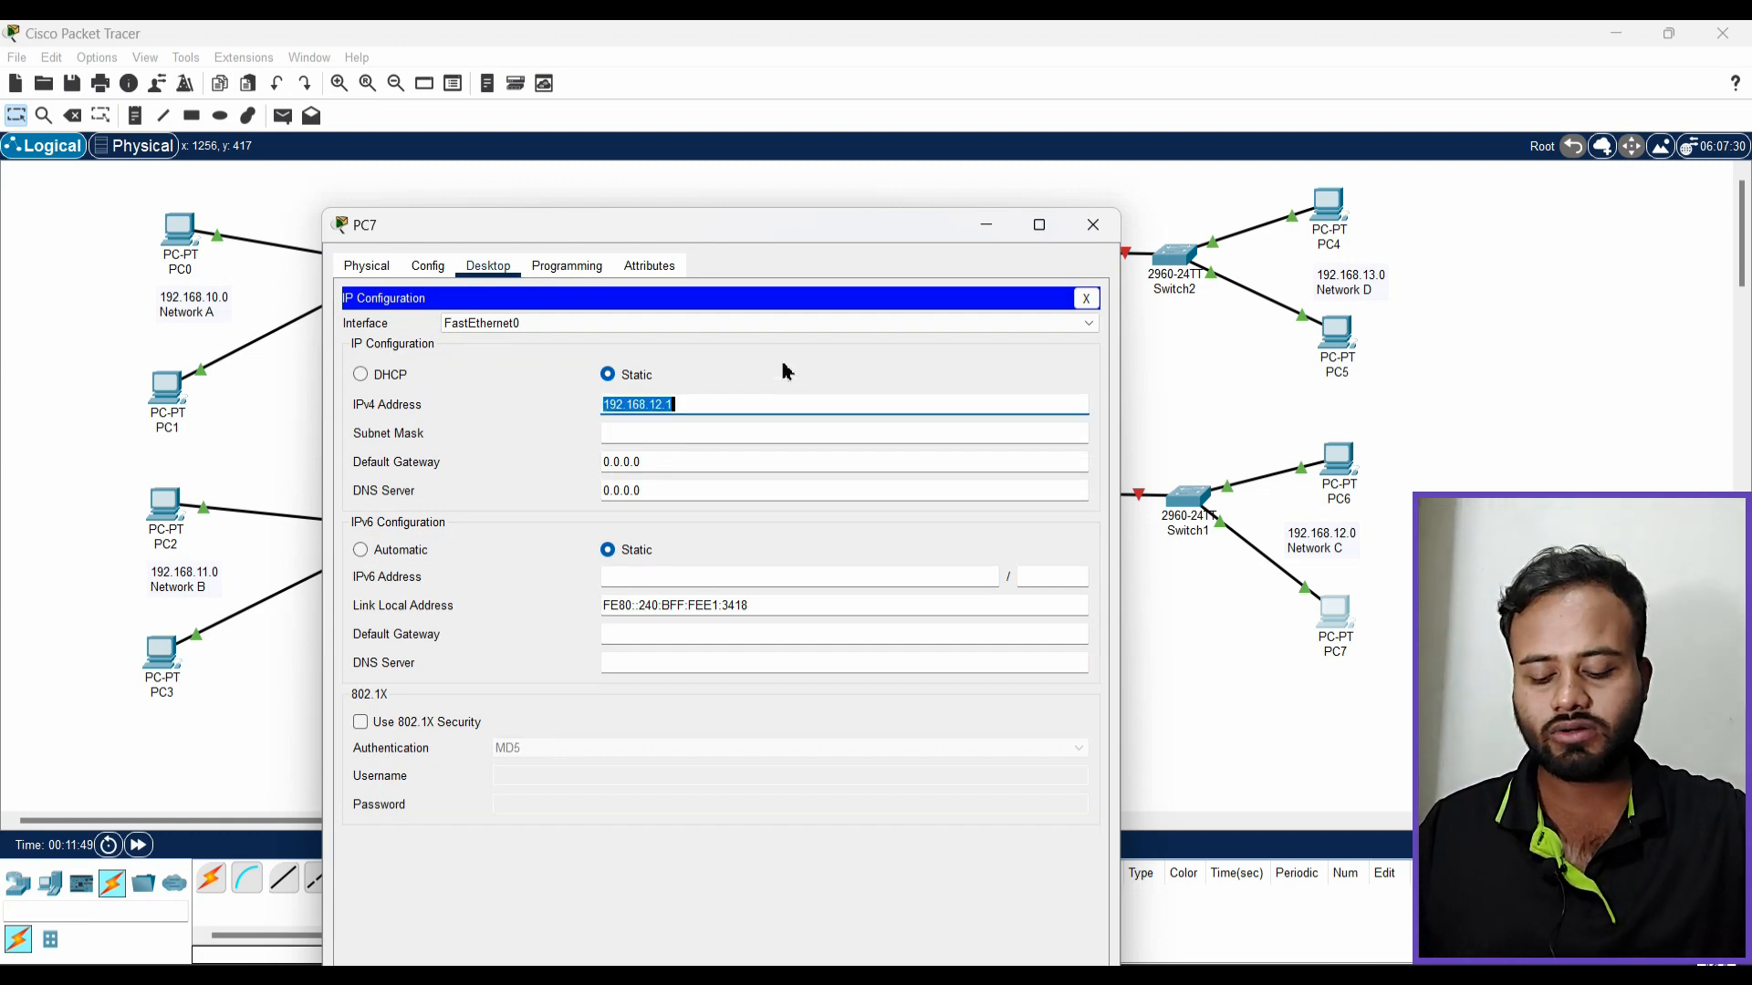
click(698, 434)
drag(686, 461, 538, 471)
text(192.168.12.1)
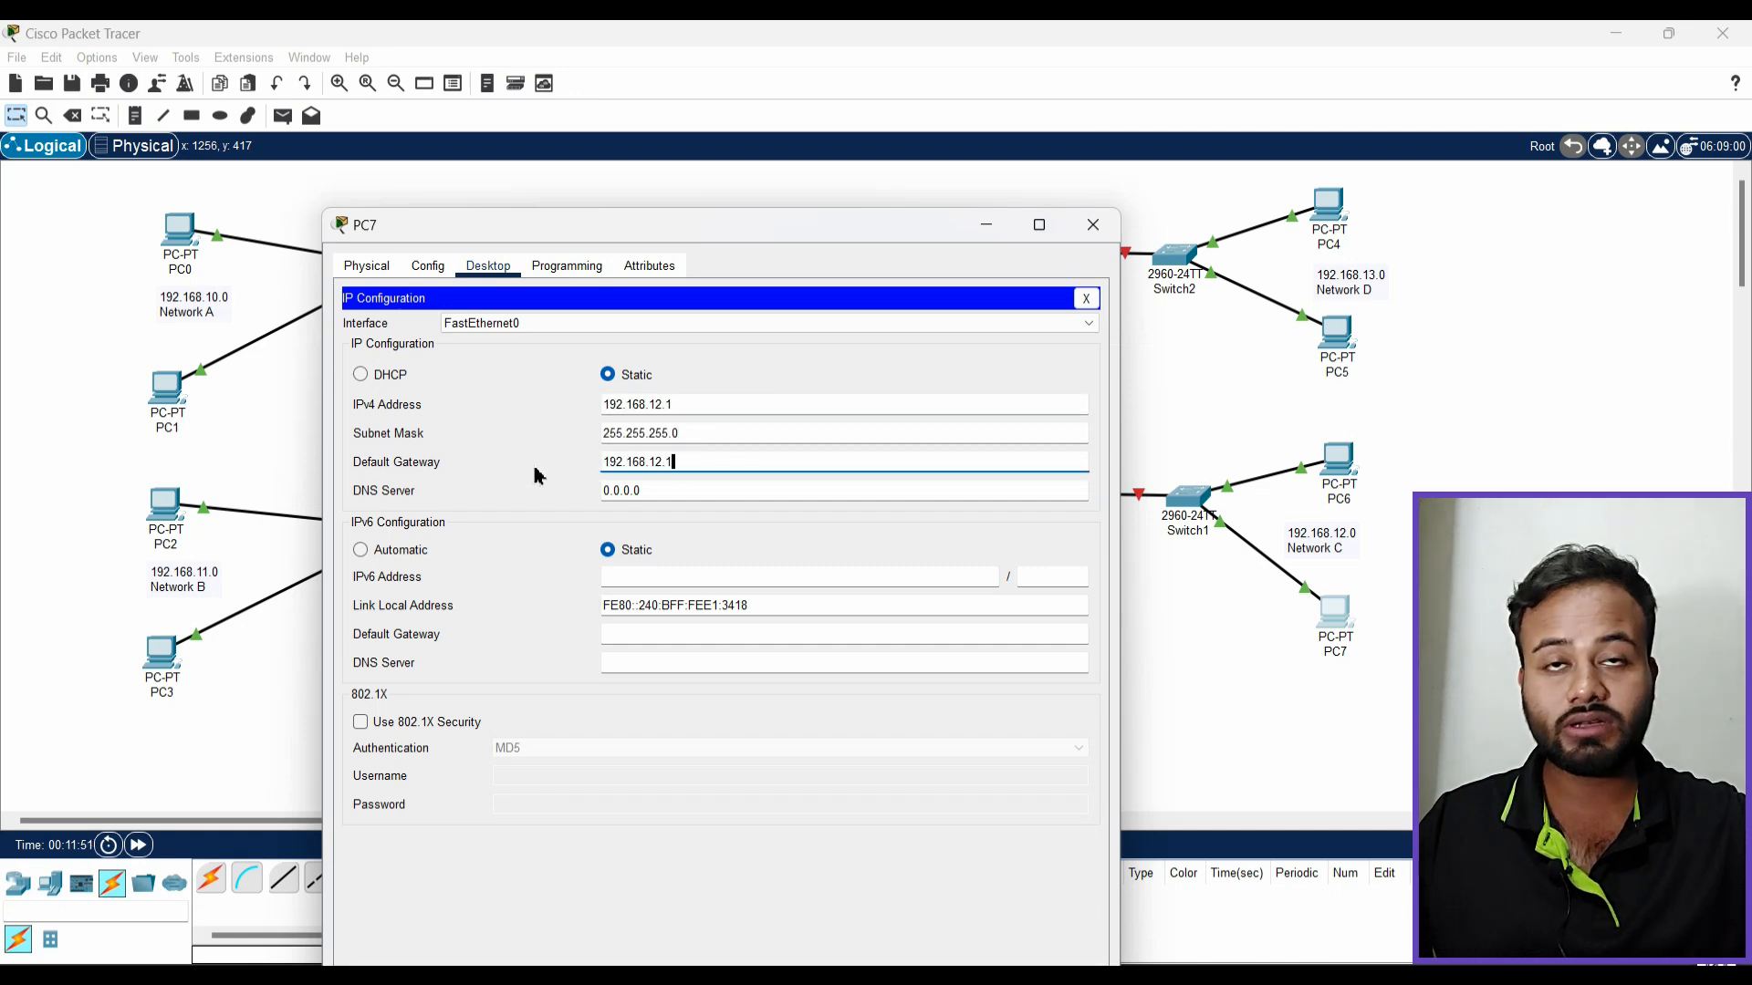
text(0)
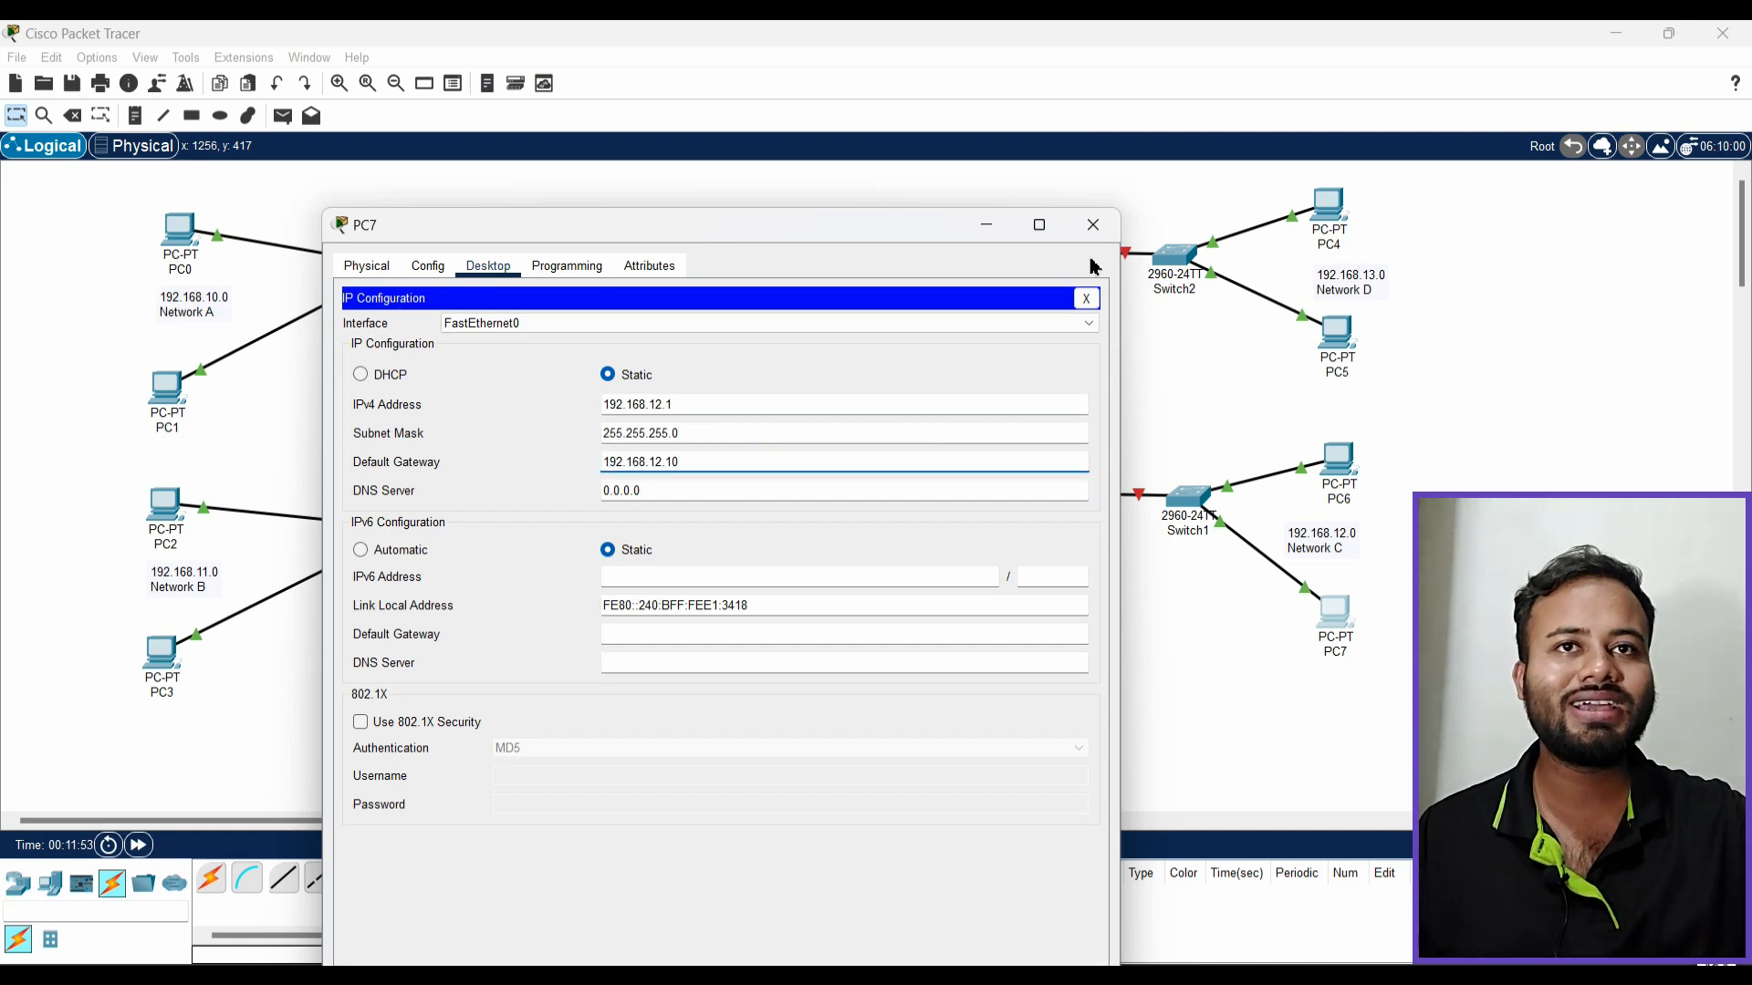
click(1092, 225)
Give PC6 the static IP address 192.168.12.2 with subnet mask 255.255.255.0 and default gateway 192.168.12.10
click(1346, 462)
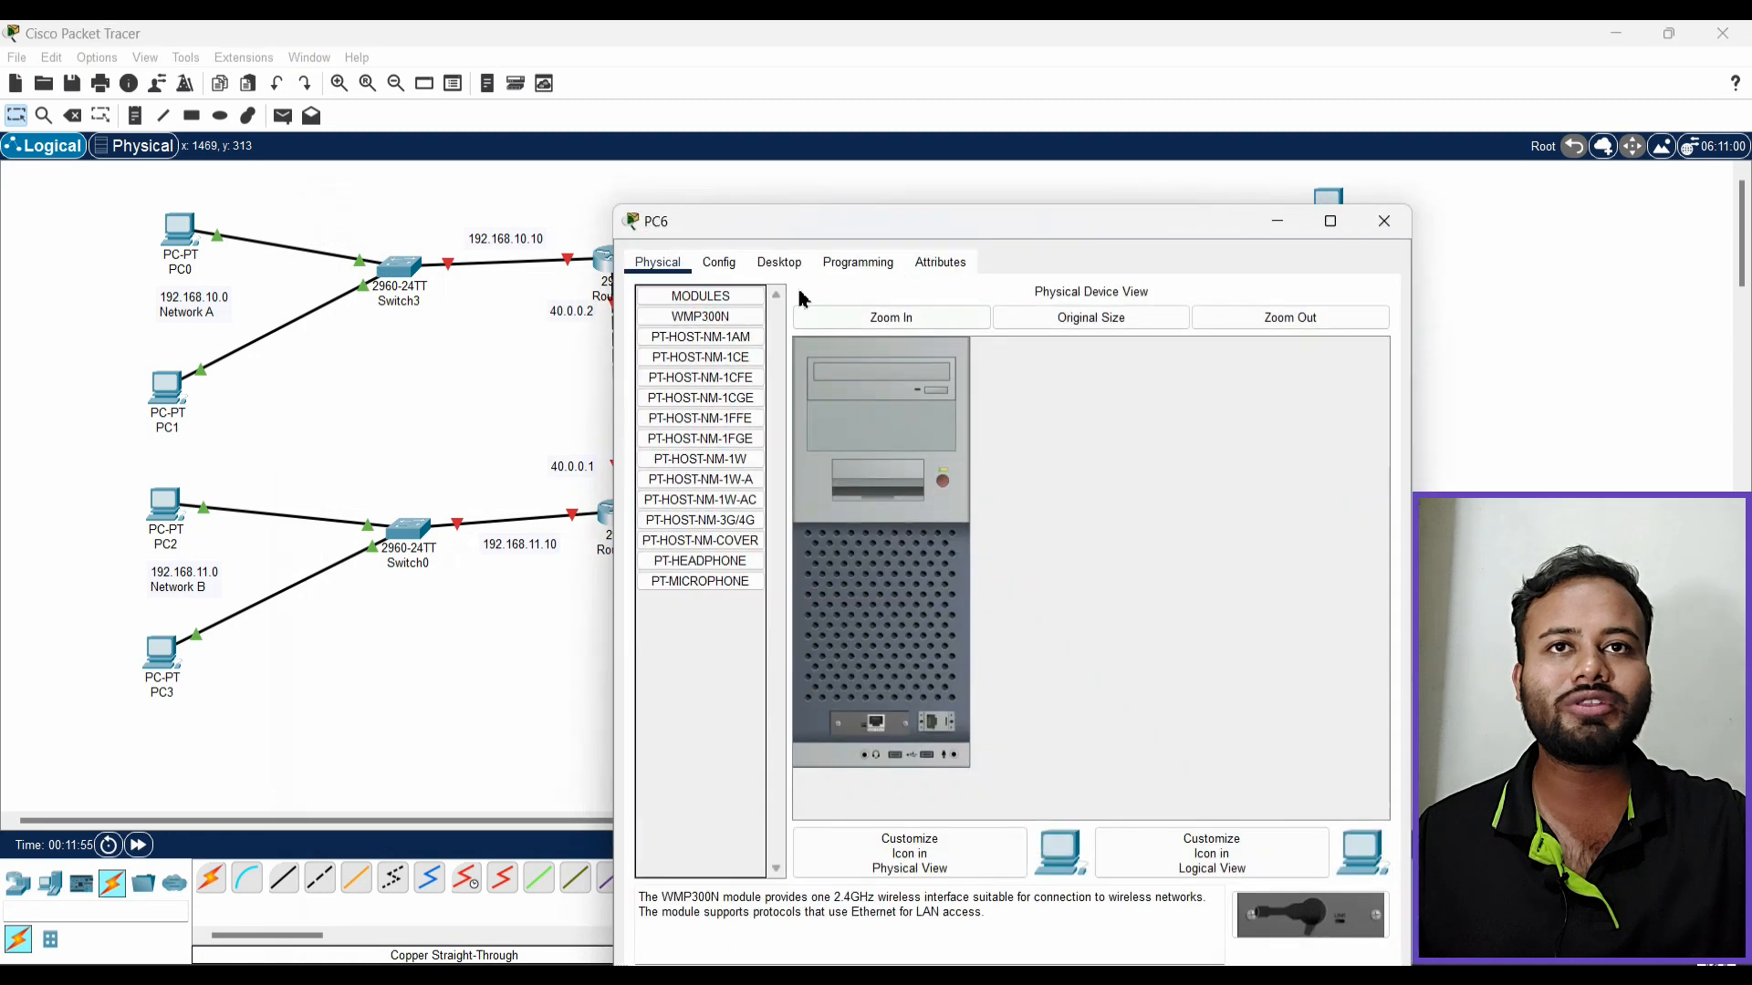
click(803, 263)
drag(949, 231, 634, 231)
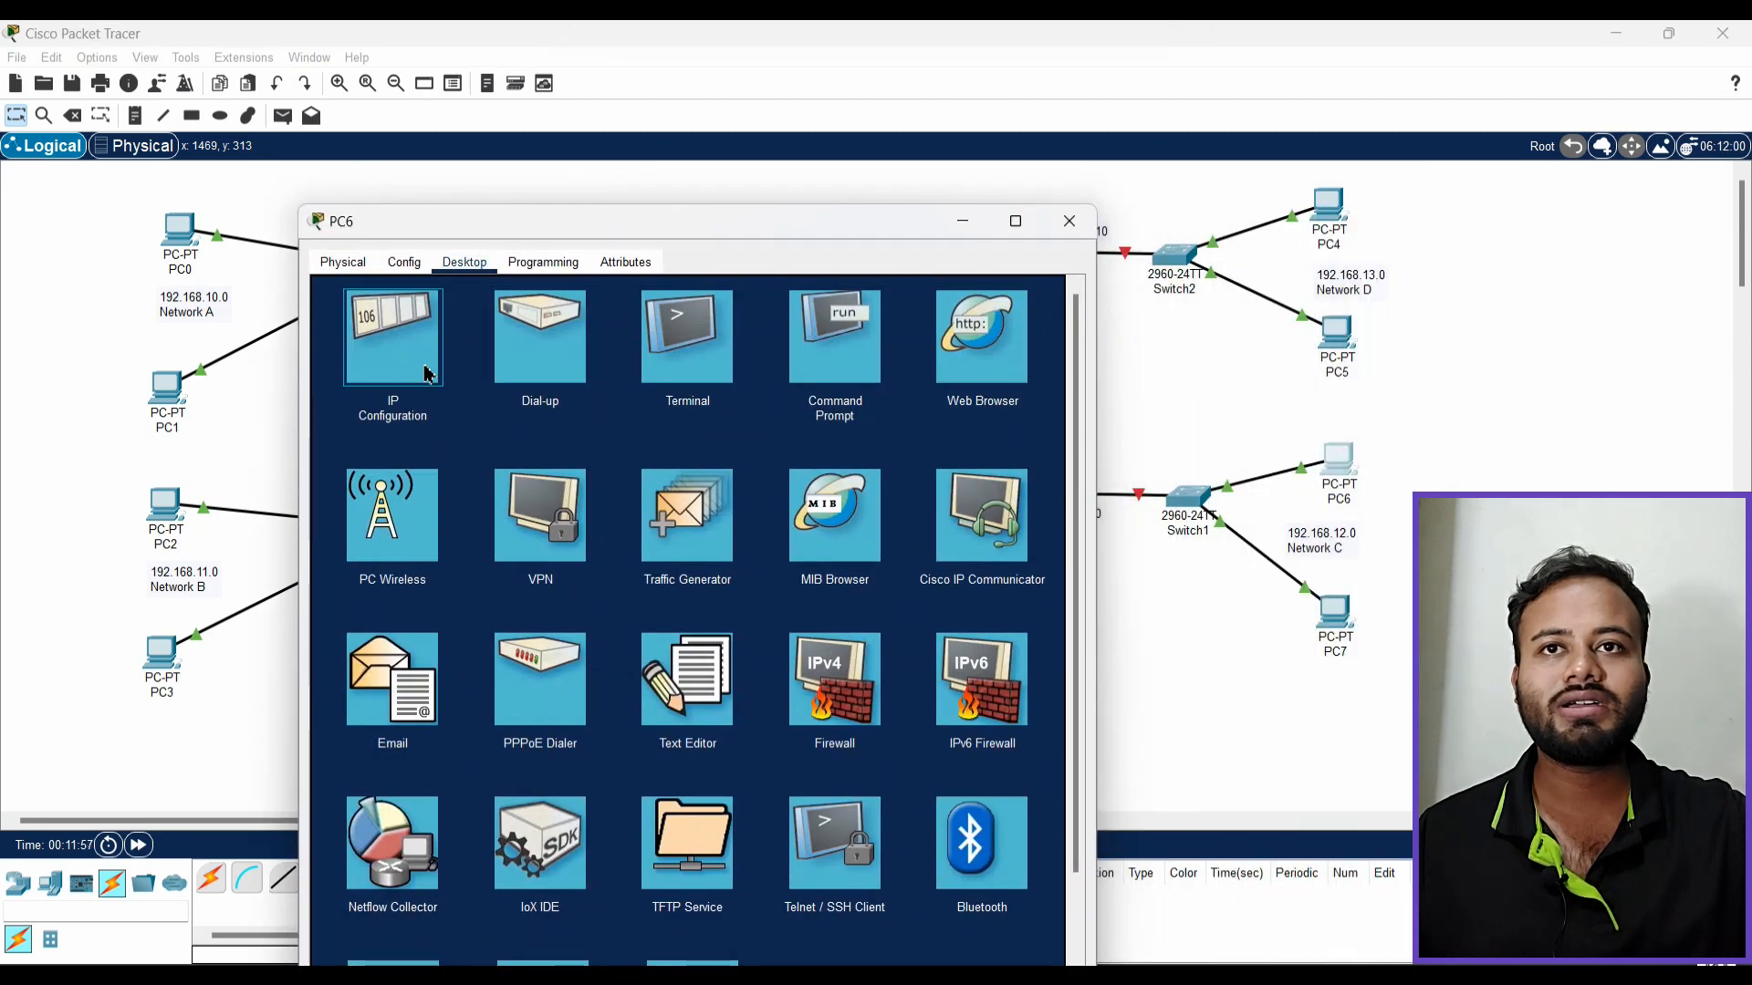
click(394, 338)
text(192.168.12.1)
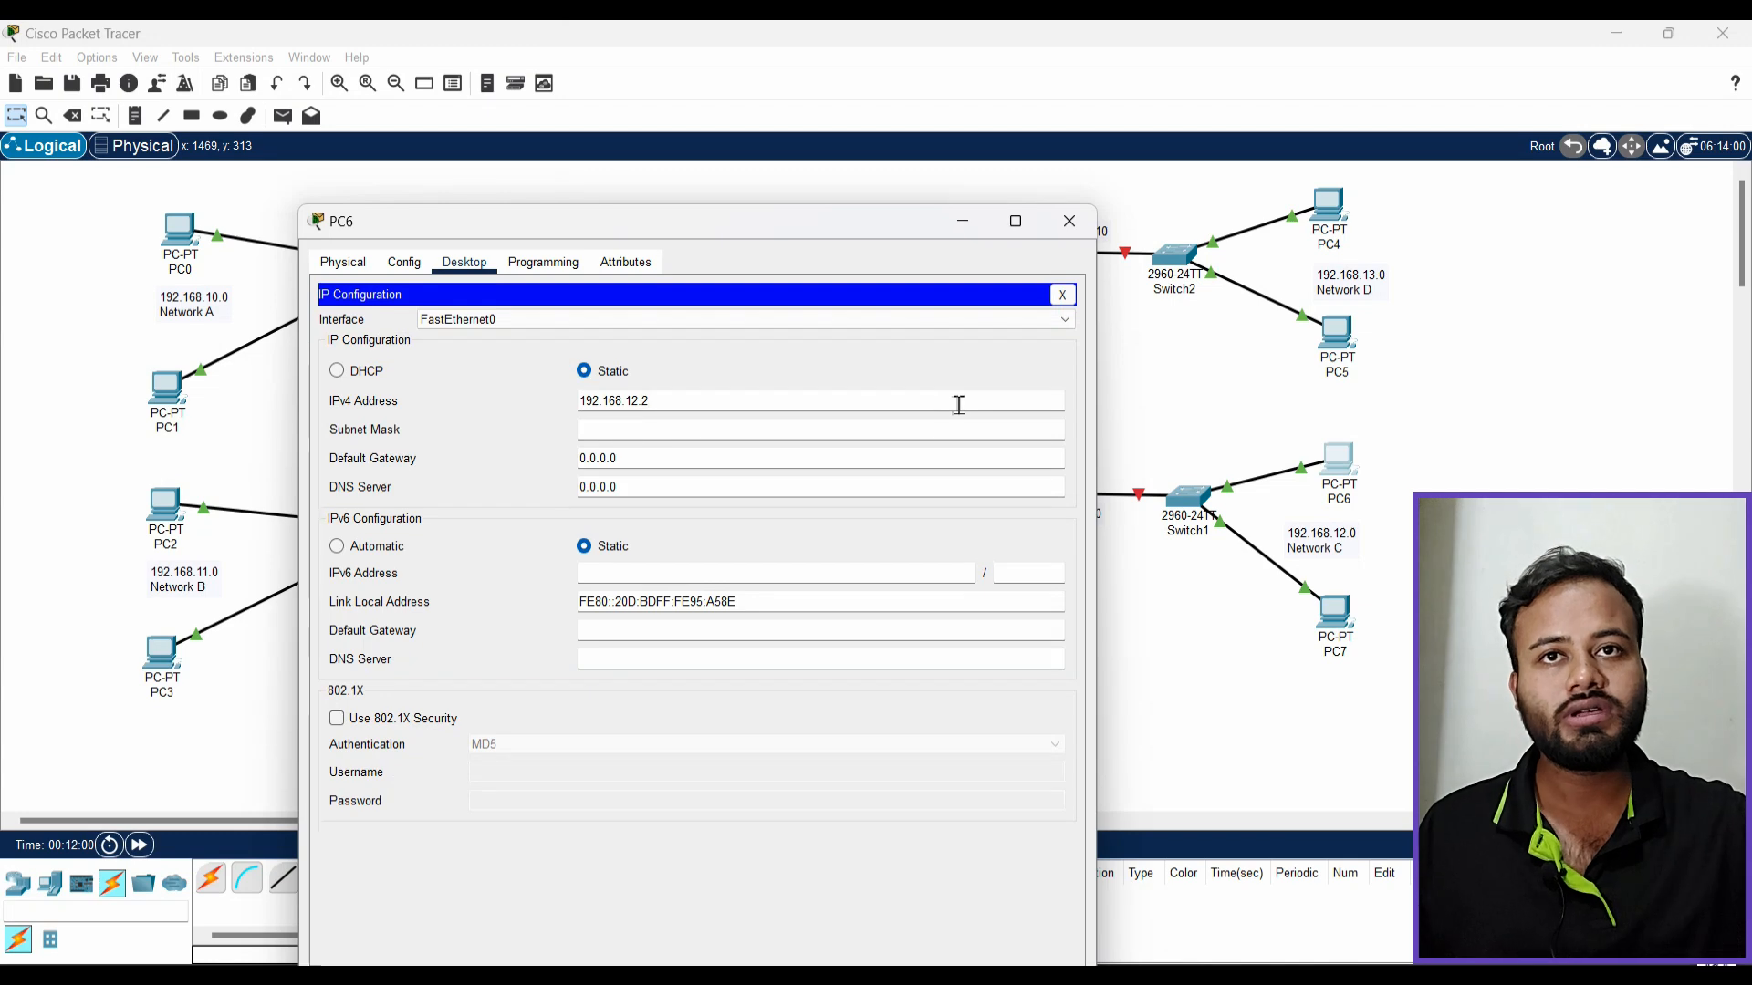
click(810, 429)
drag(696, 484, 465, 438)
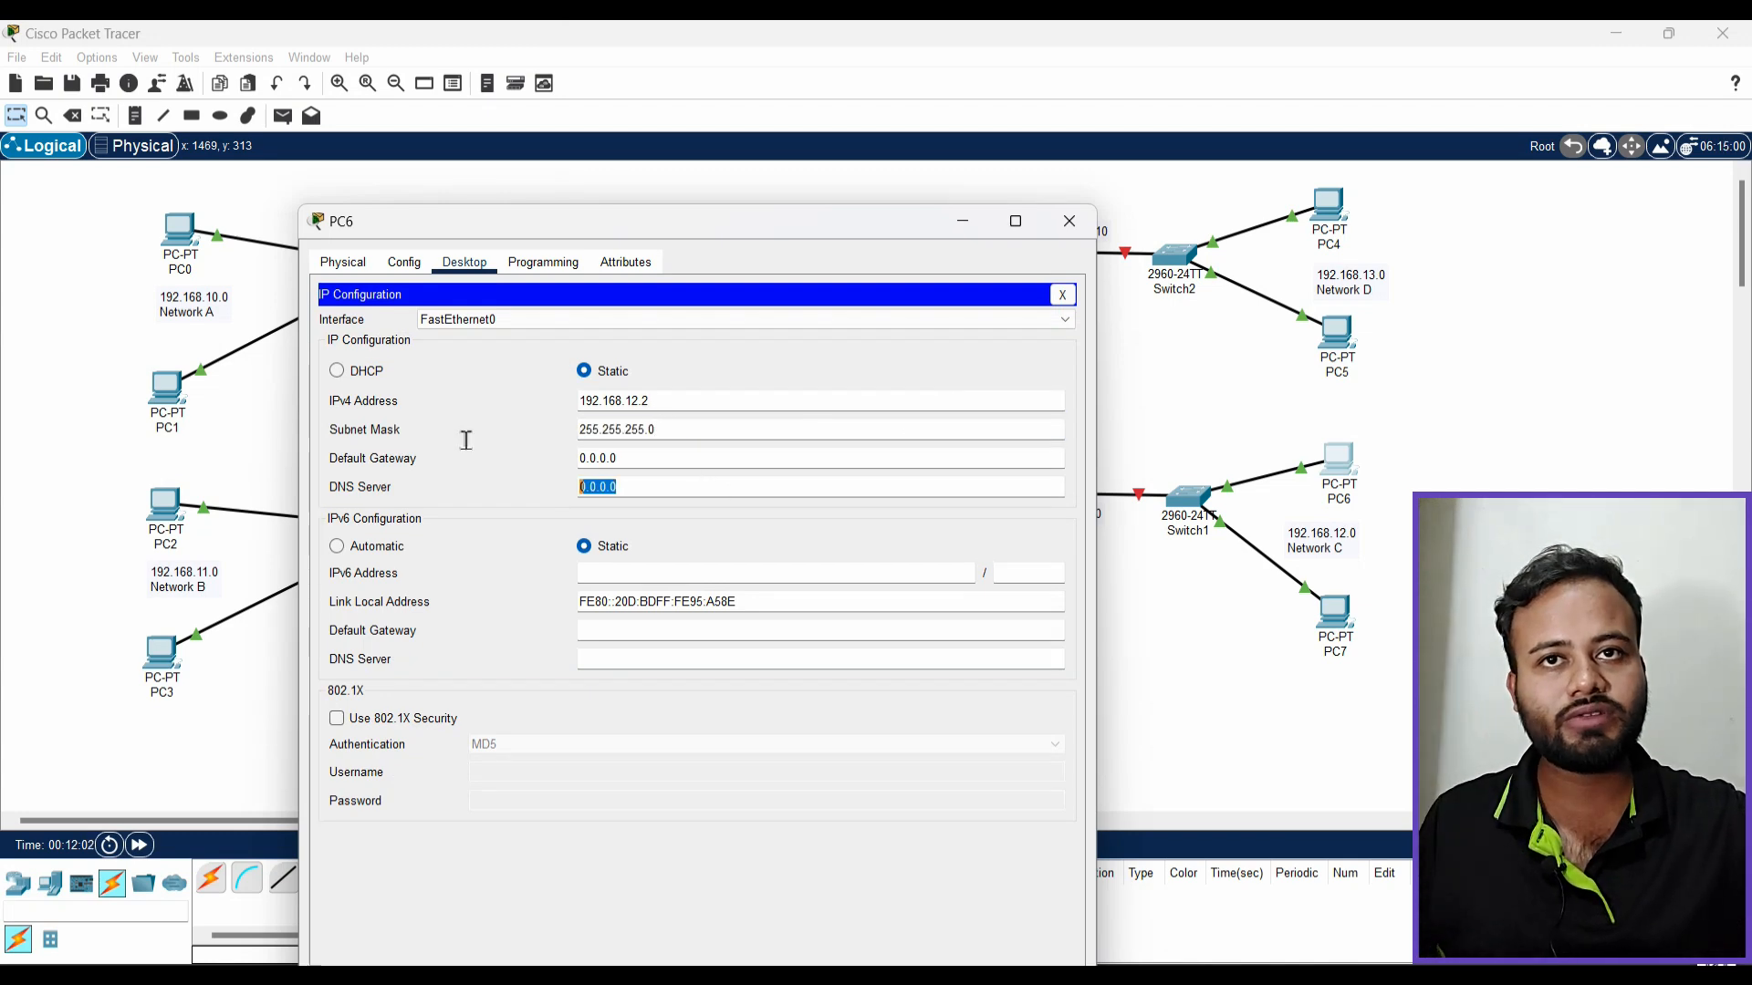
drag(652, 457, 380, 458)
text(192.168.12.10)
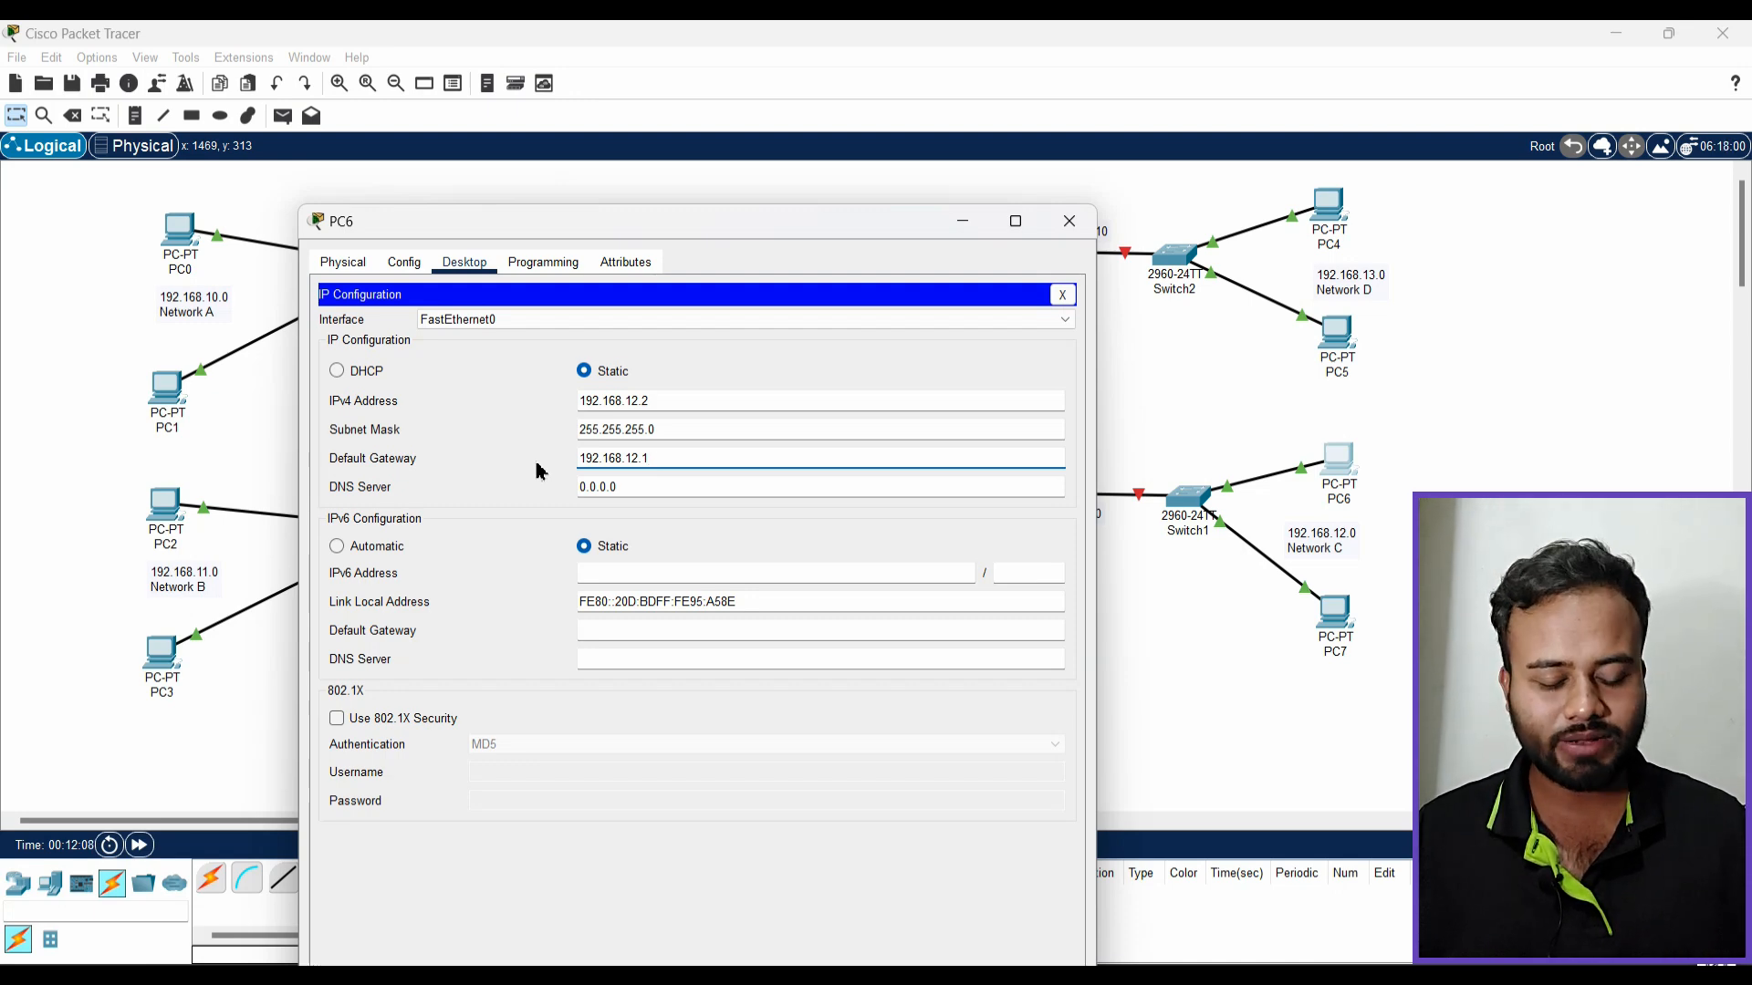
click(1069, 221)
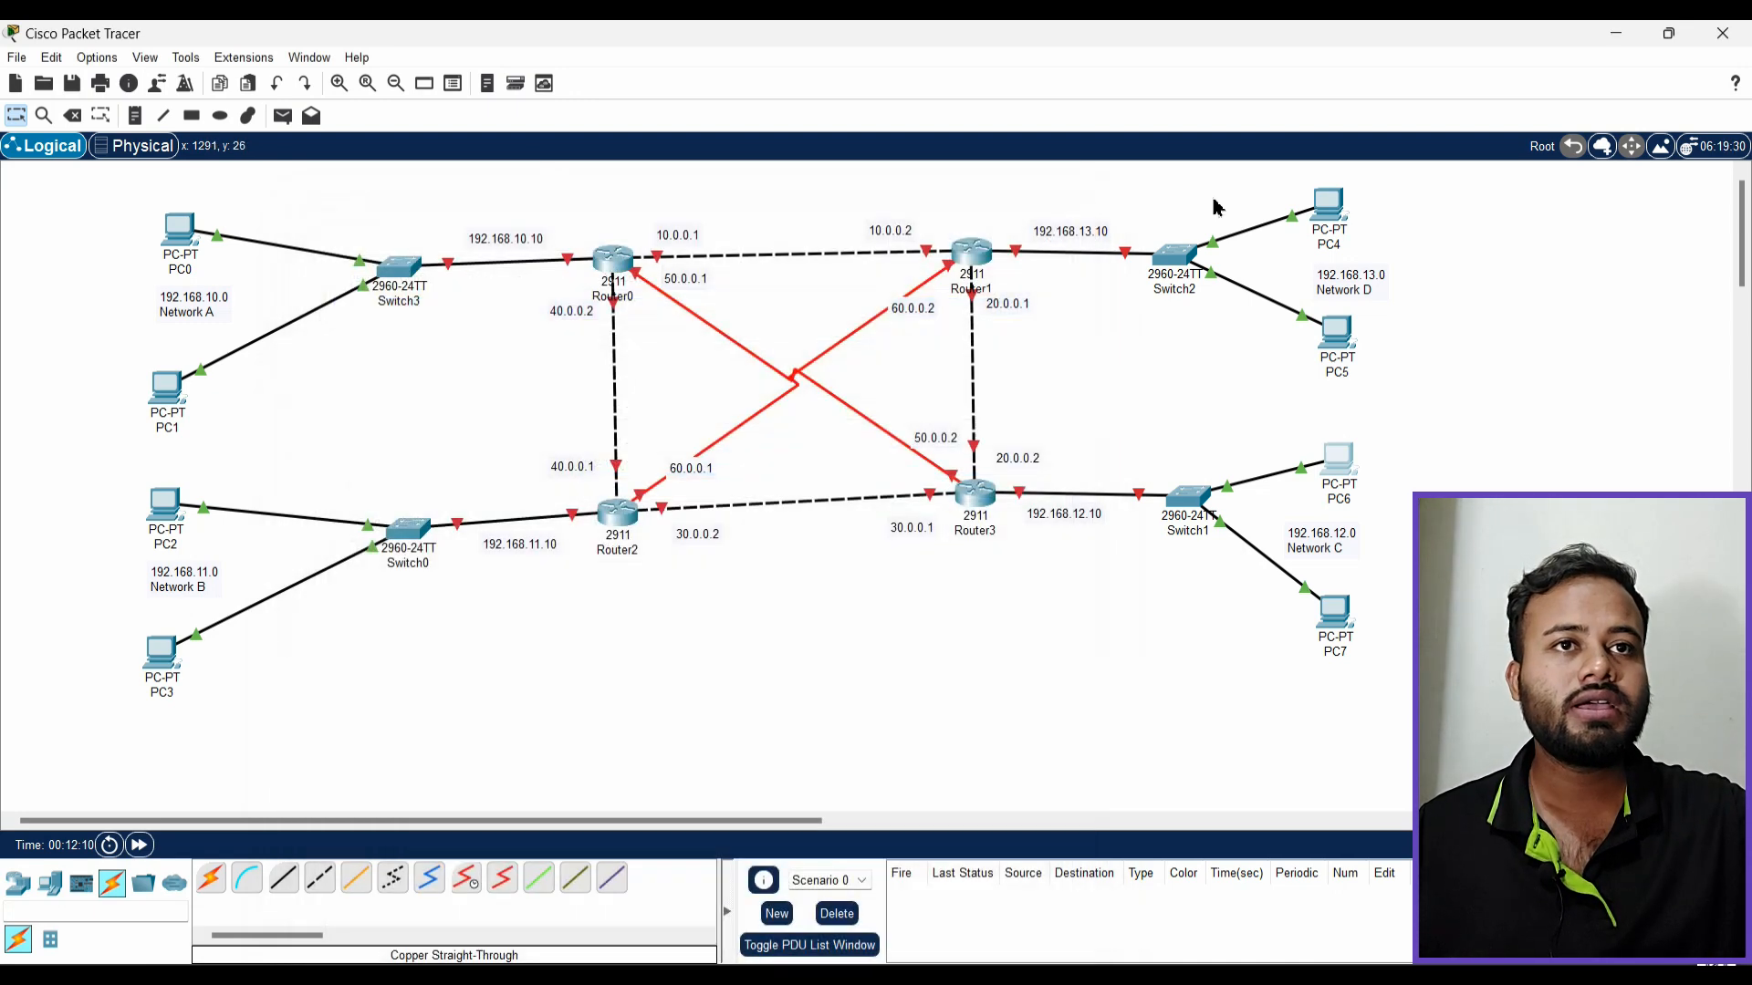
Give PC5 the static IP address 192.168.13.1 with subnet mask 255.255.255.0 and default gateway 192.168.13.10
click(1336, 337)
drag(867, 230, 446, 203)
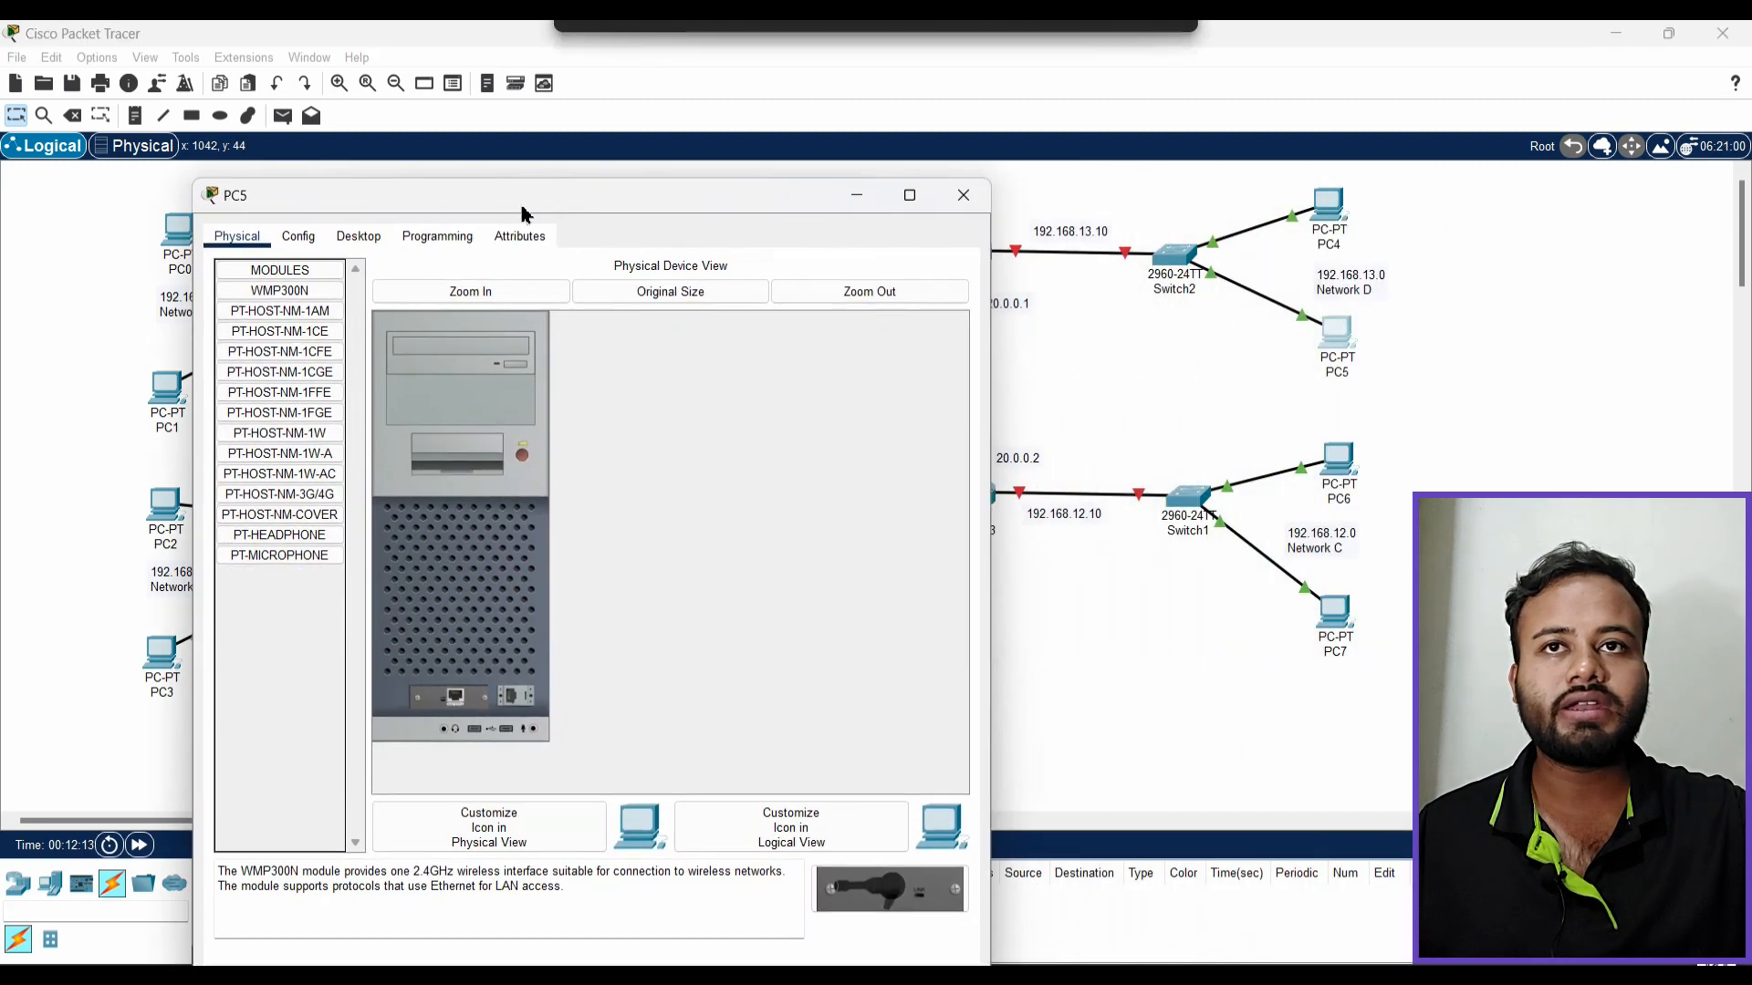
click(359, 236)
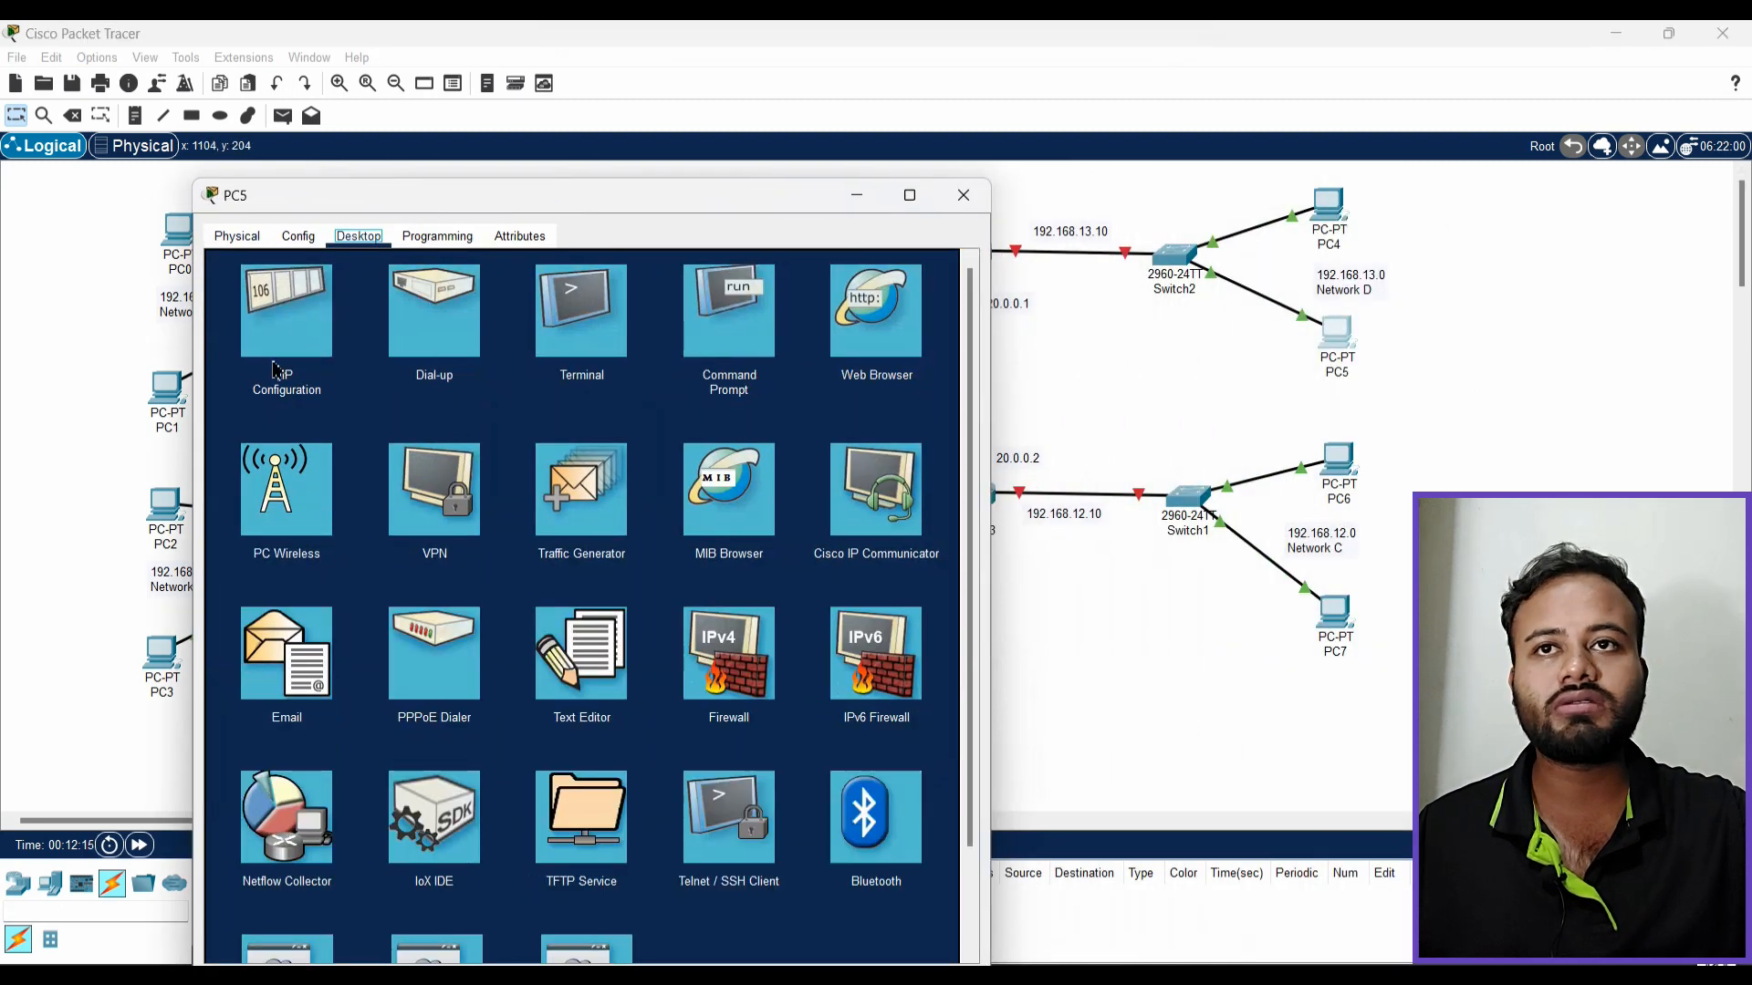
click(273, 368)
text(192.168.12.1)
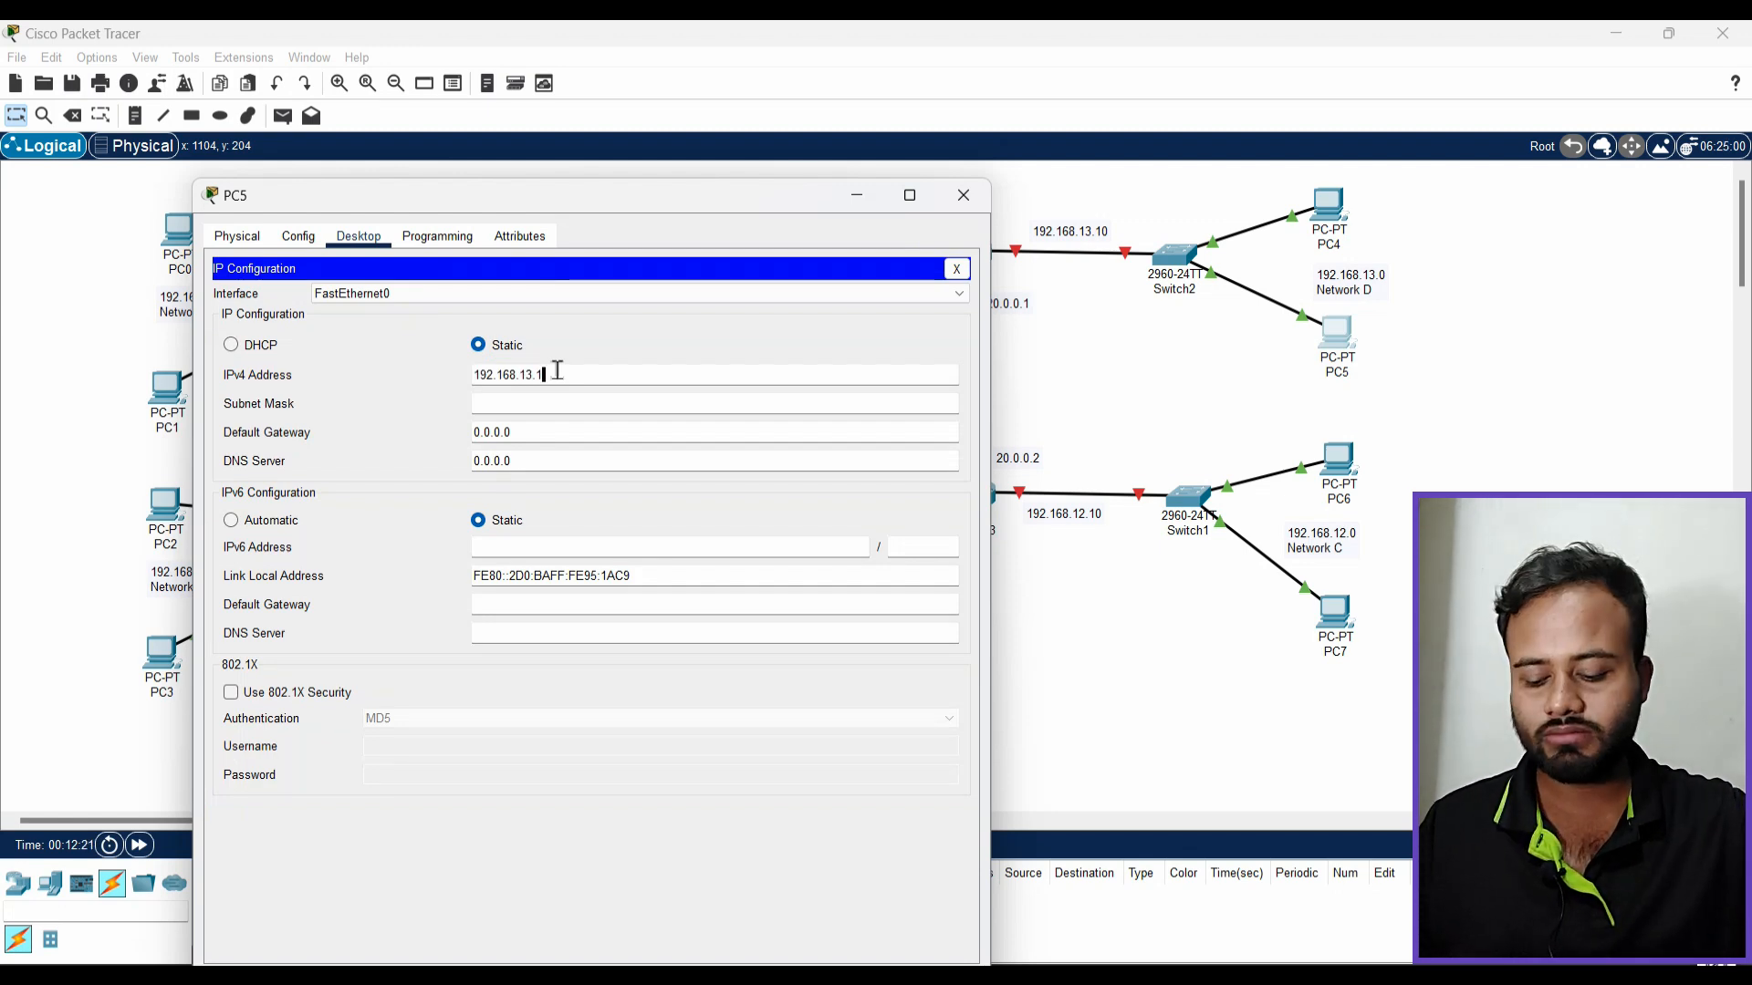
triple_click(557, 369)
click(549, 406)
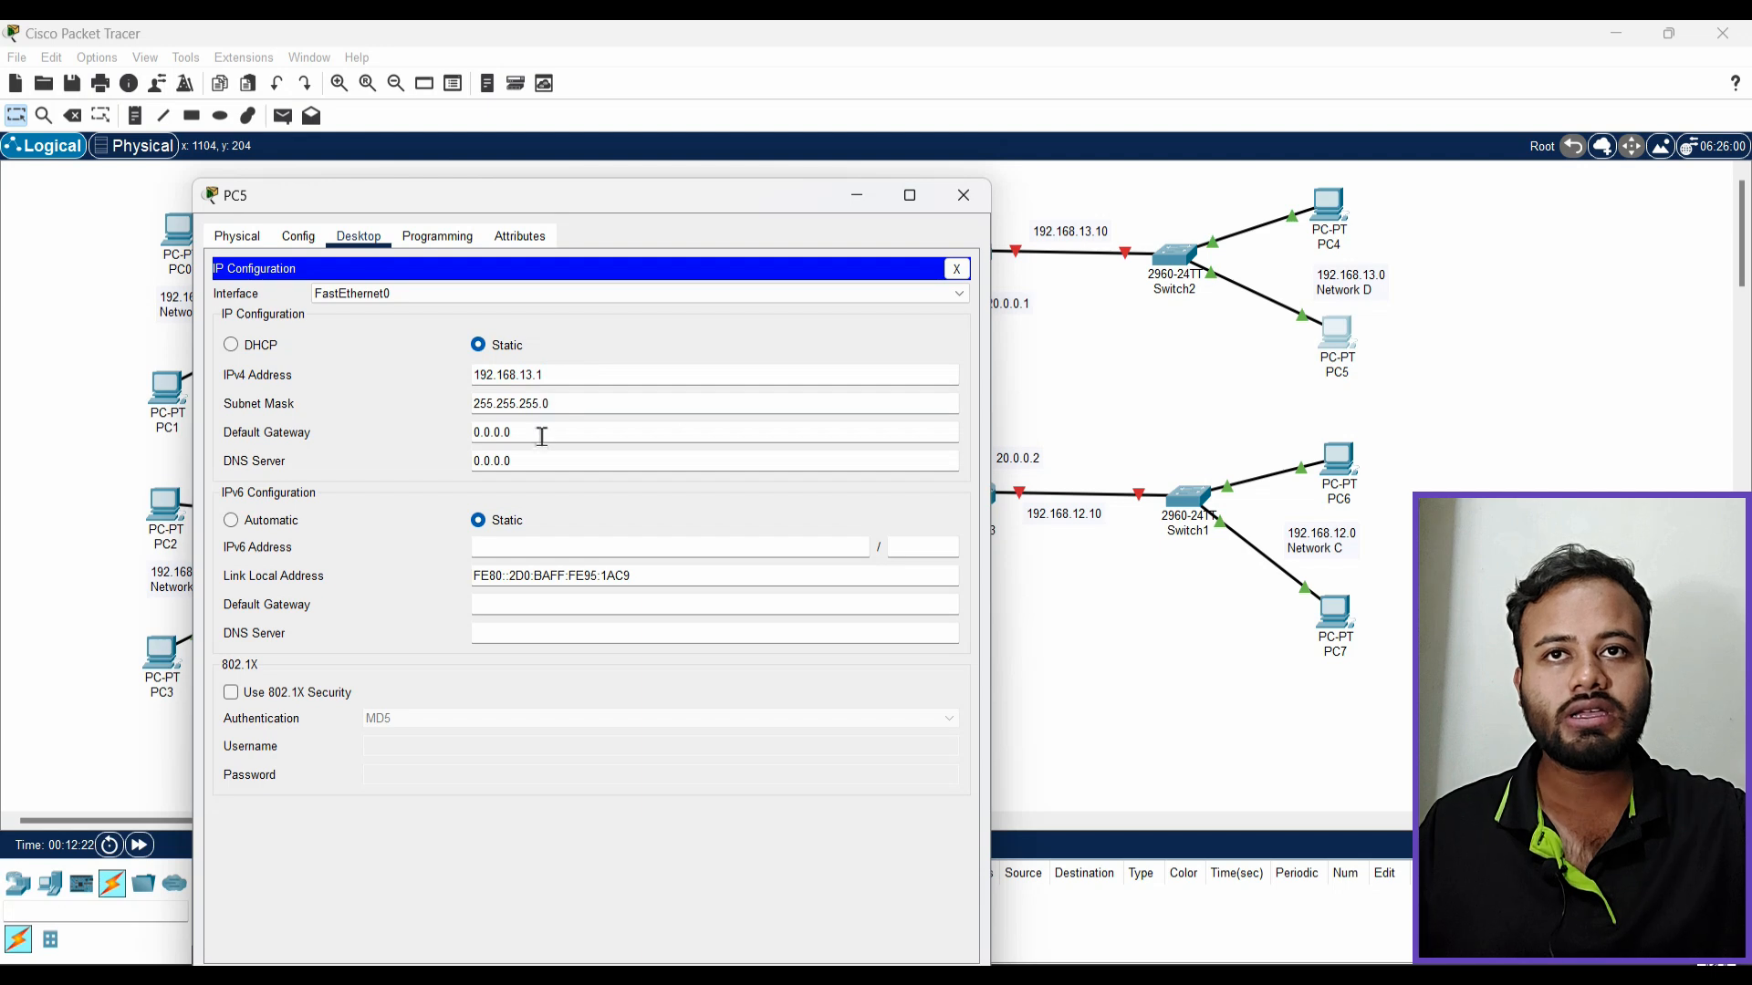
drag(541, 437, 333, 442)
text(192.168.13.10)
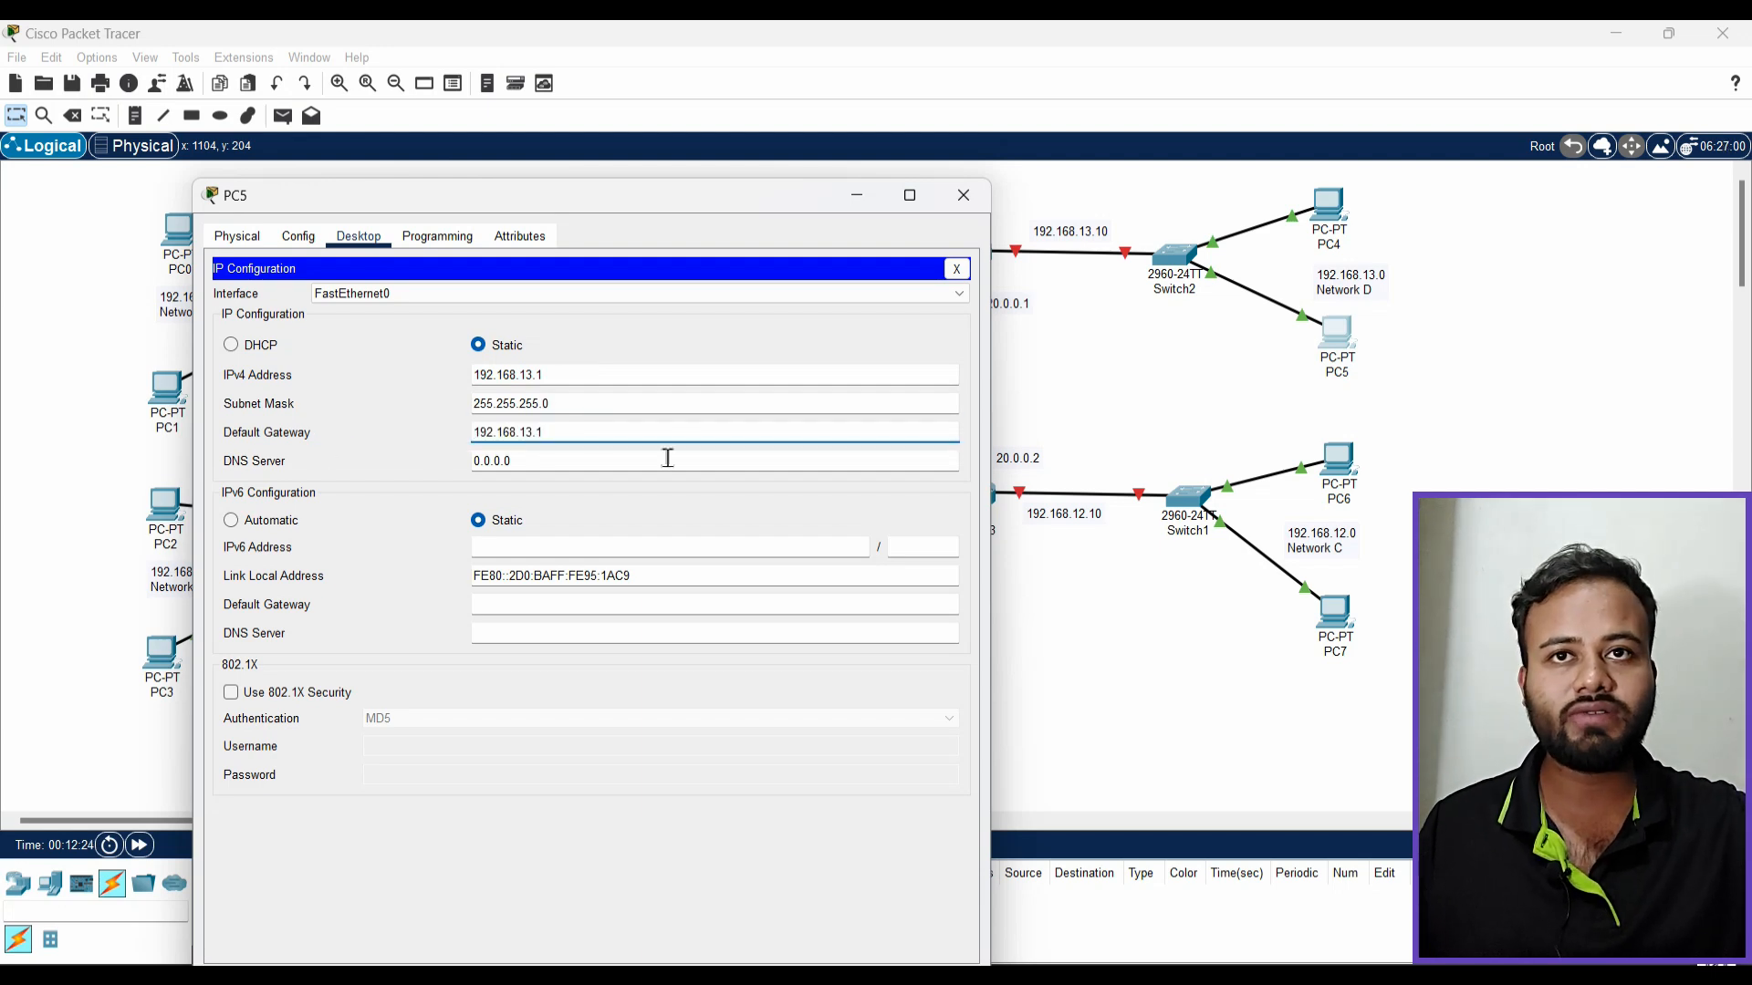
click(964, 196)
Give PC4 the static IP address 192.168.13.2 with subnet mask 255.255.255.0 and default gateway 192.168.13.10
click(1314, 208)
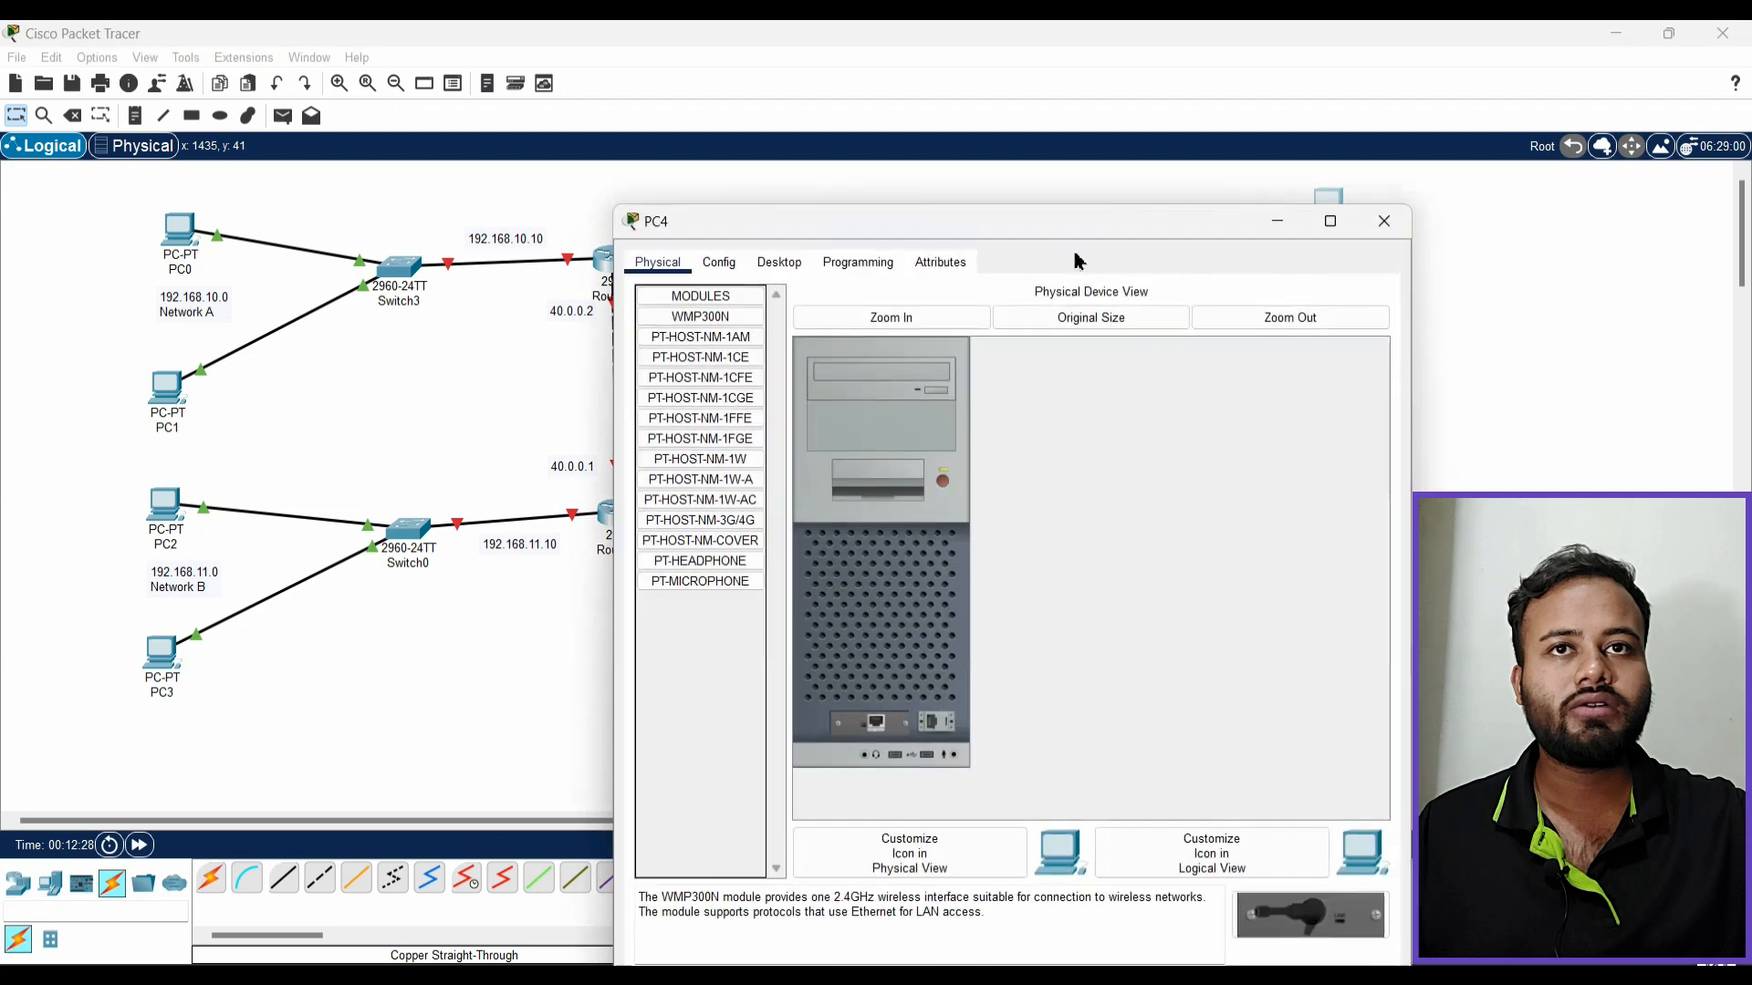
drag(1125, 196, 540, 214)
click(194, 245)
click(160, 349)
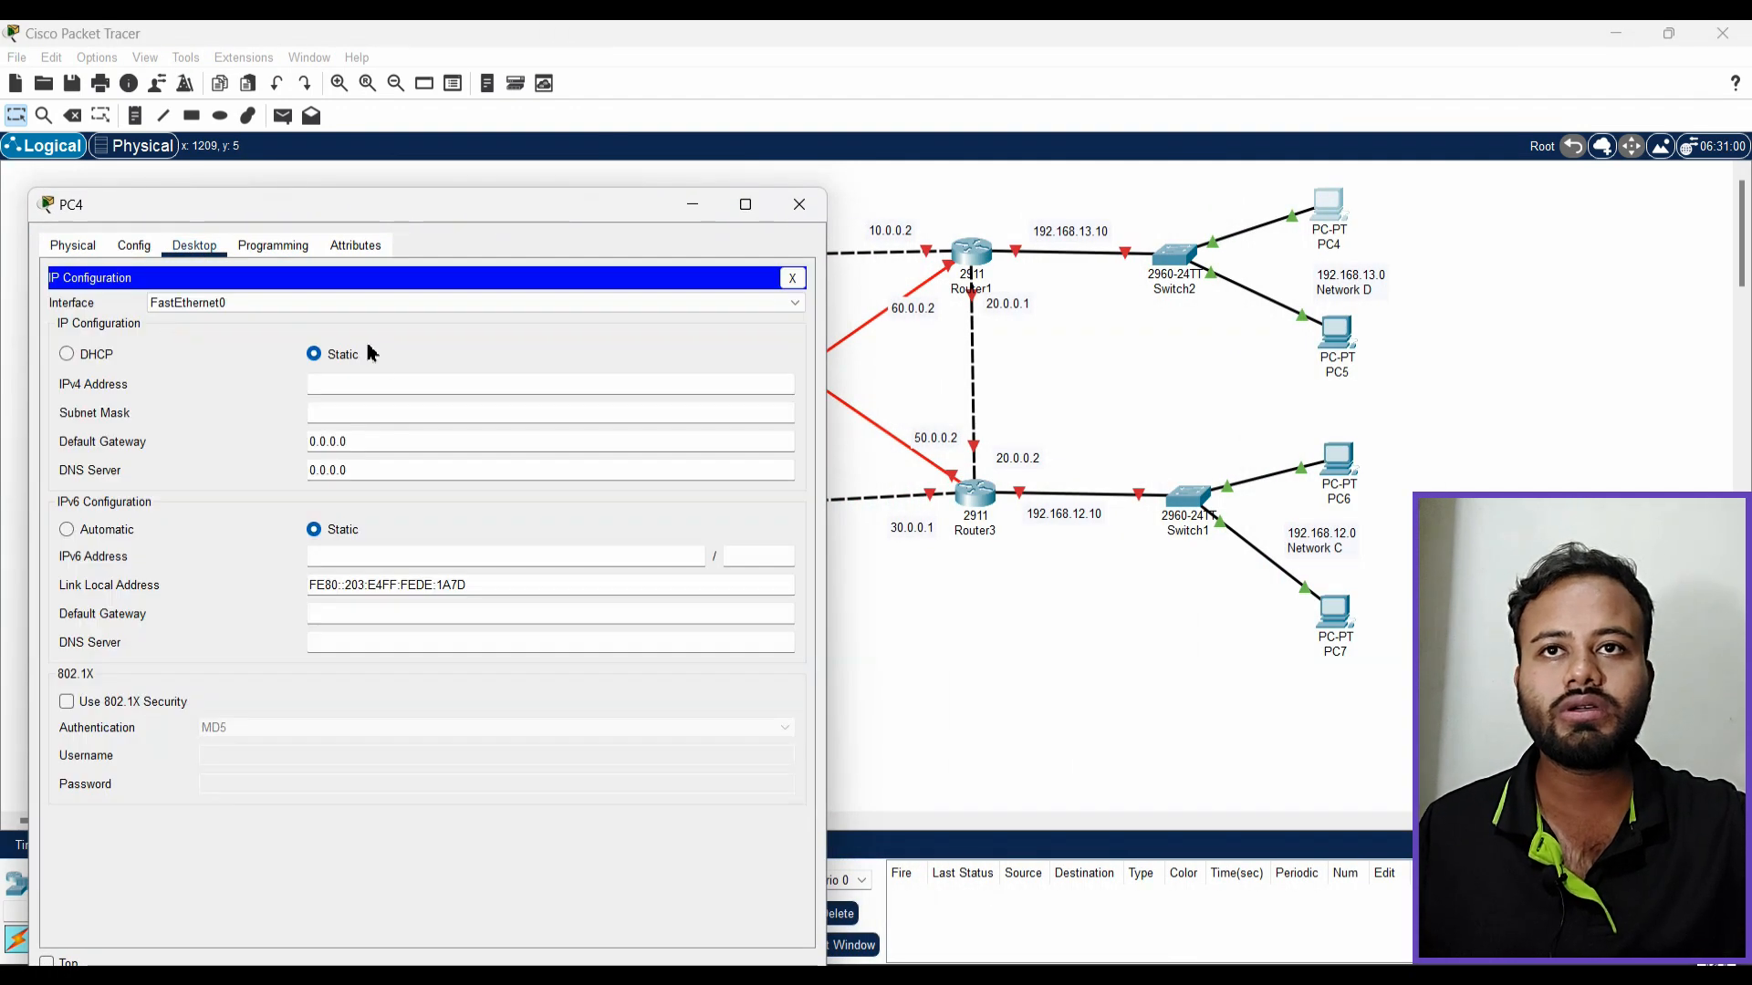
click(385, 393)
text(192.168.13.2)
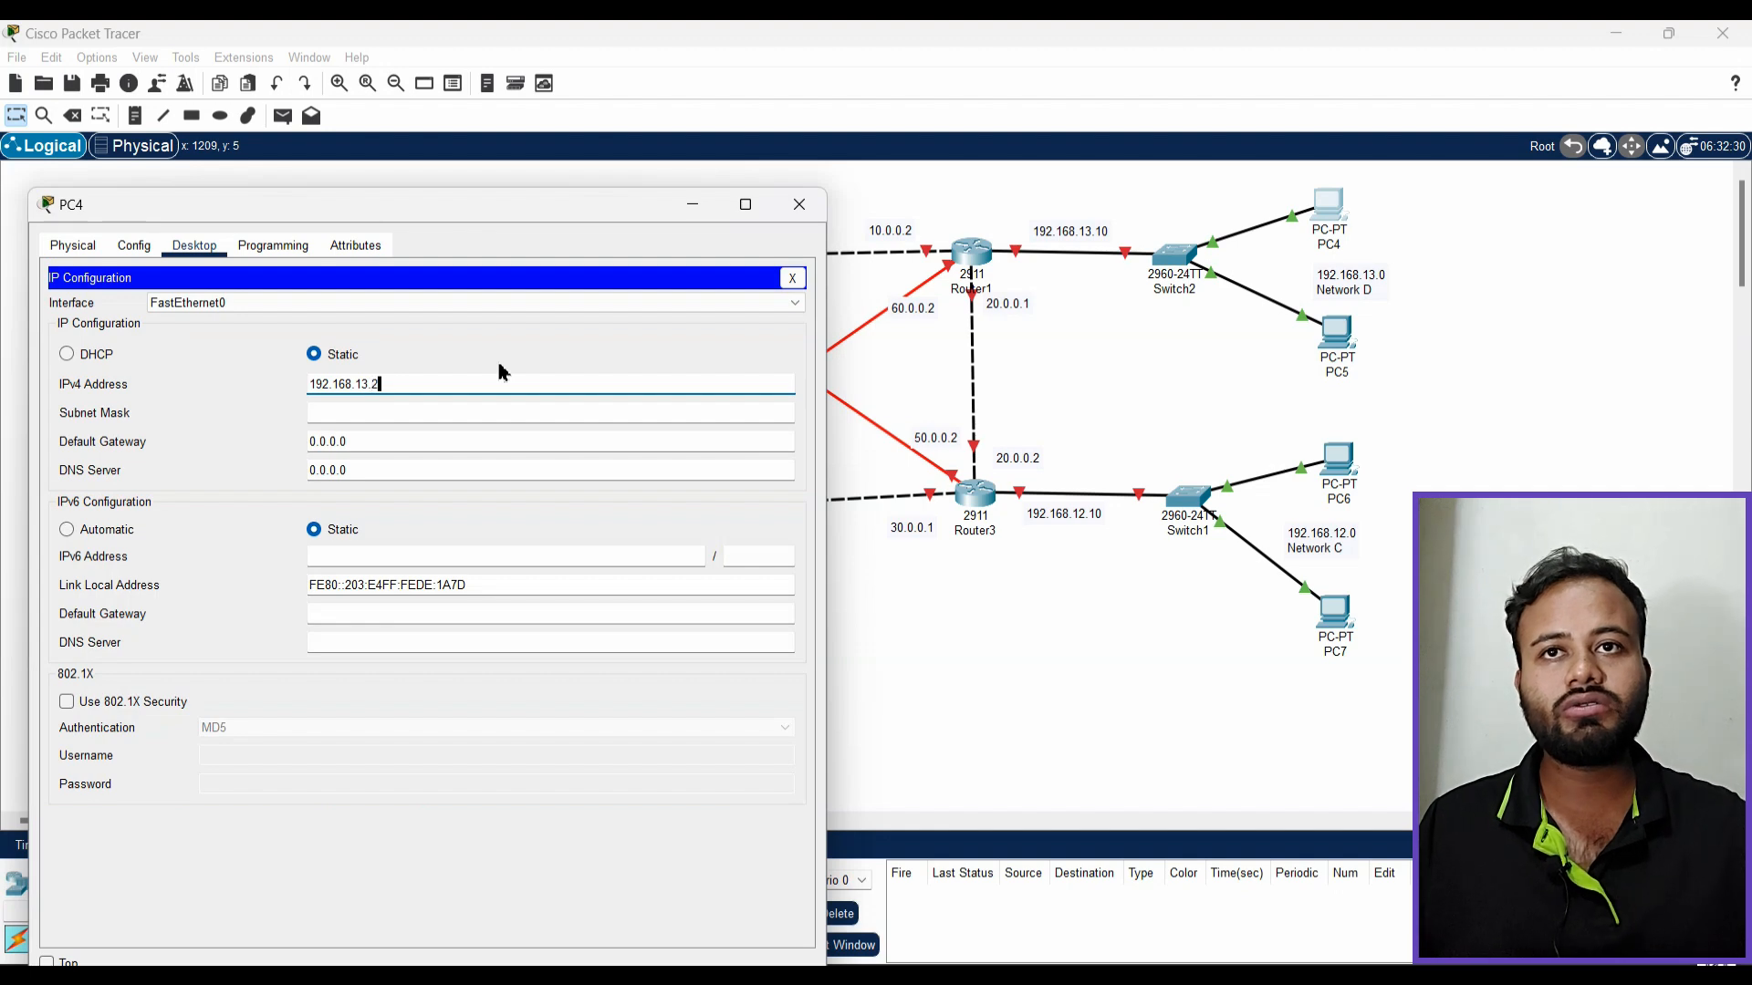
key(Tab)
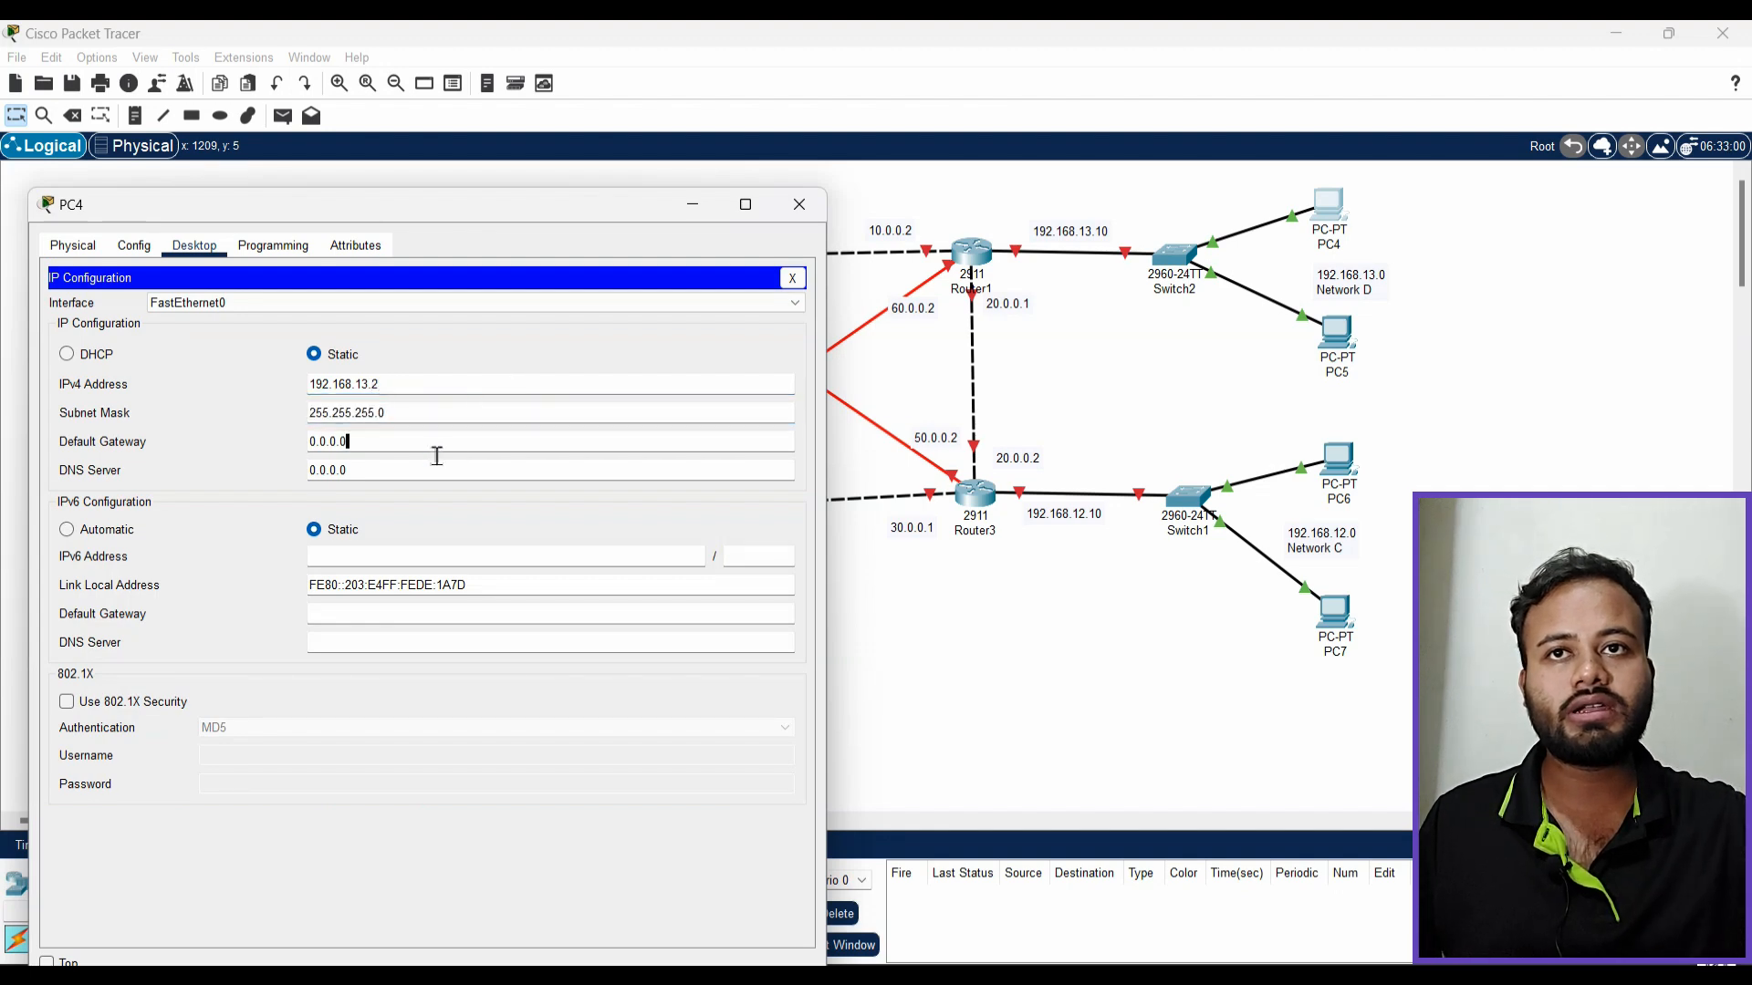
key(Tab)
text(192.168.13.1)
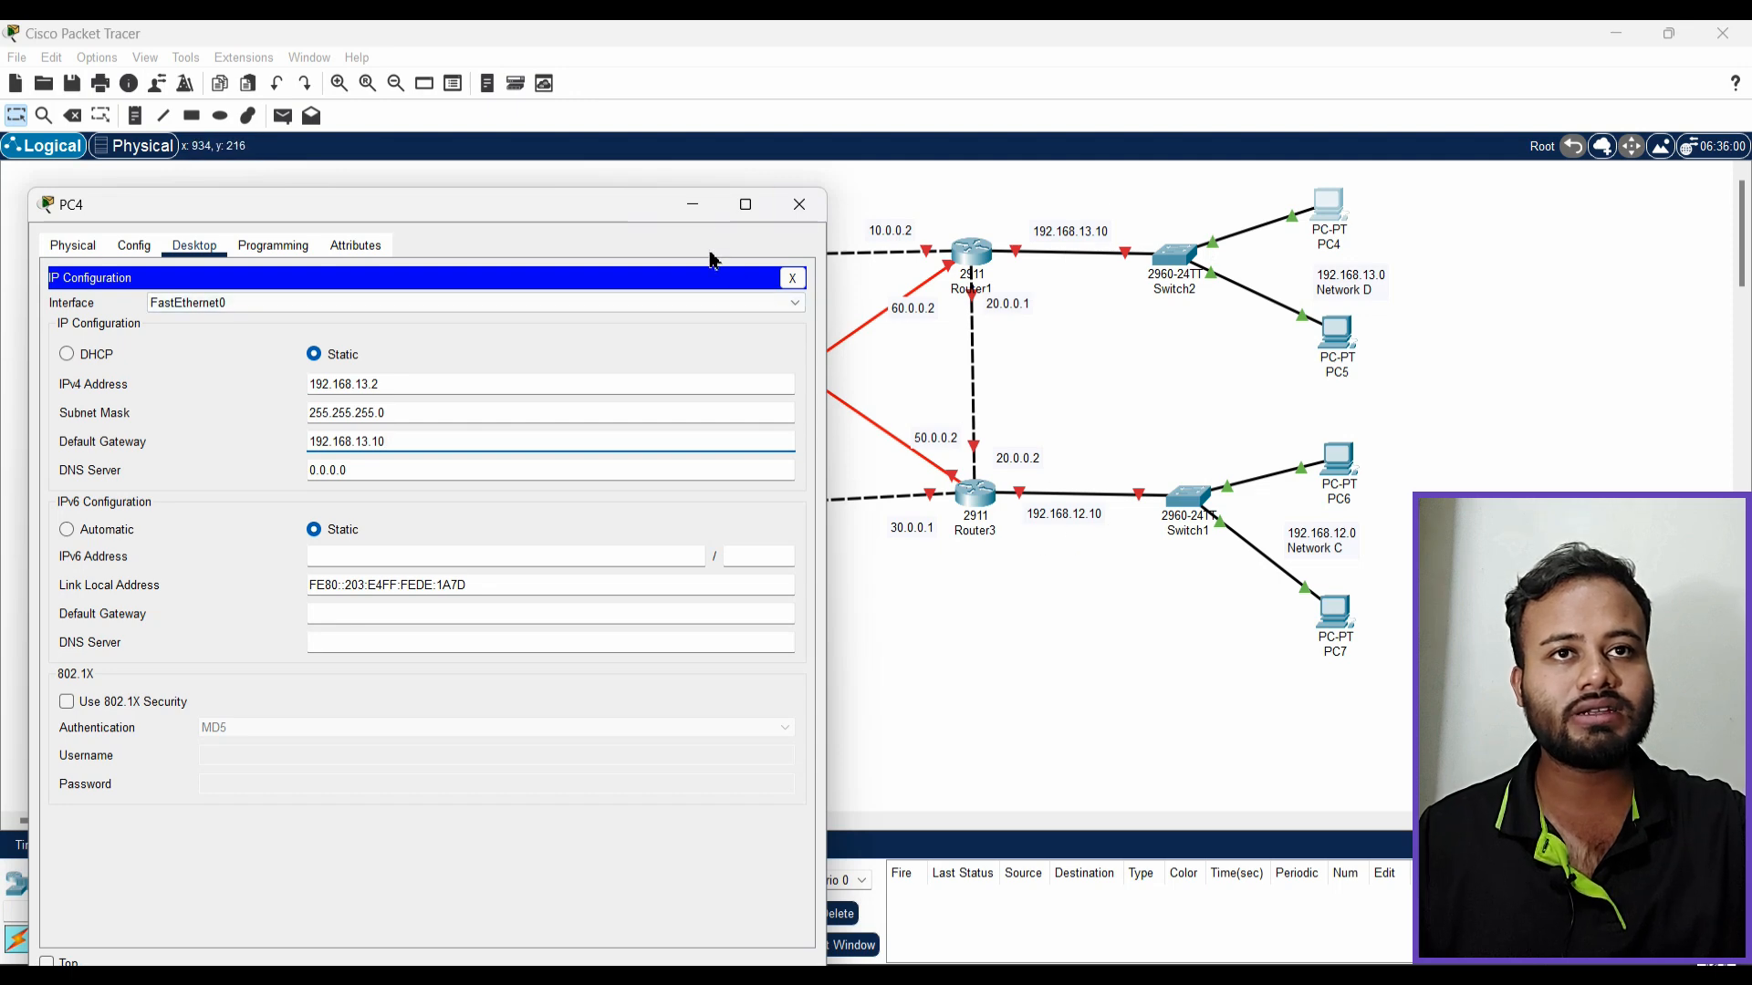
click(786, 212)
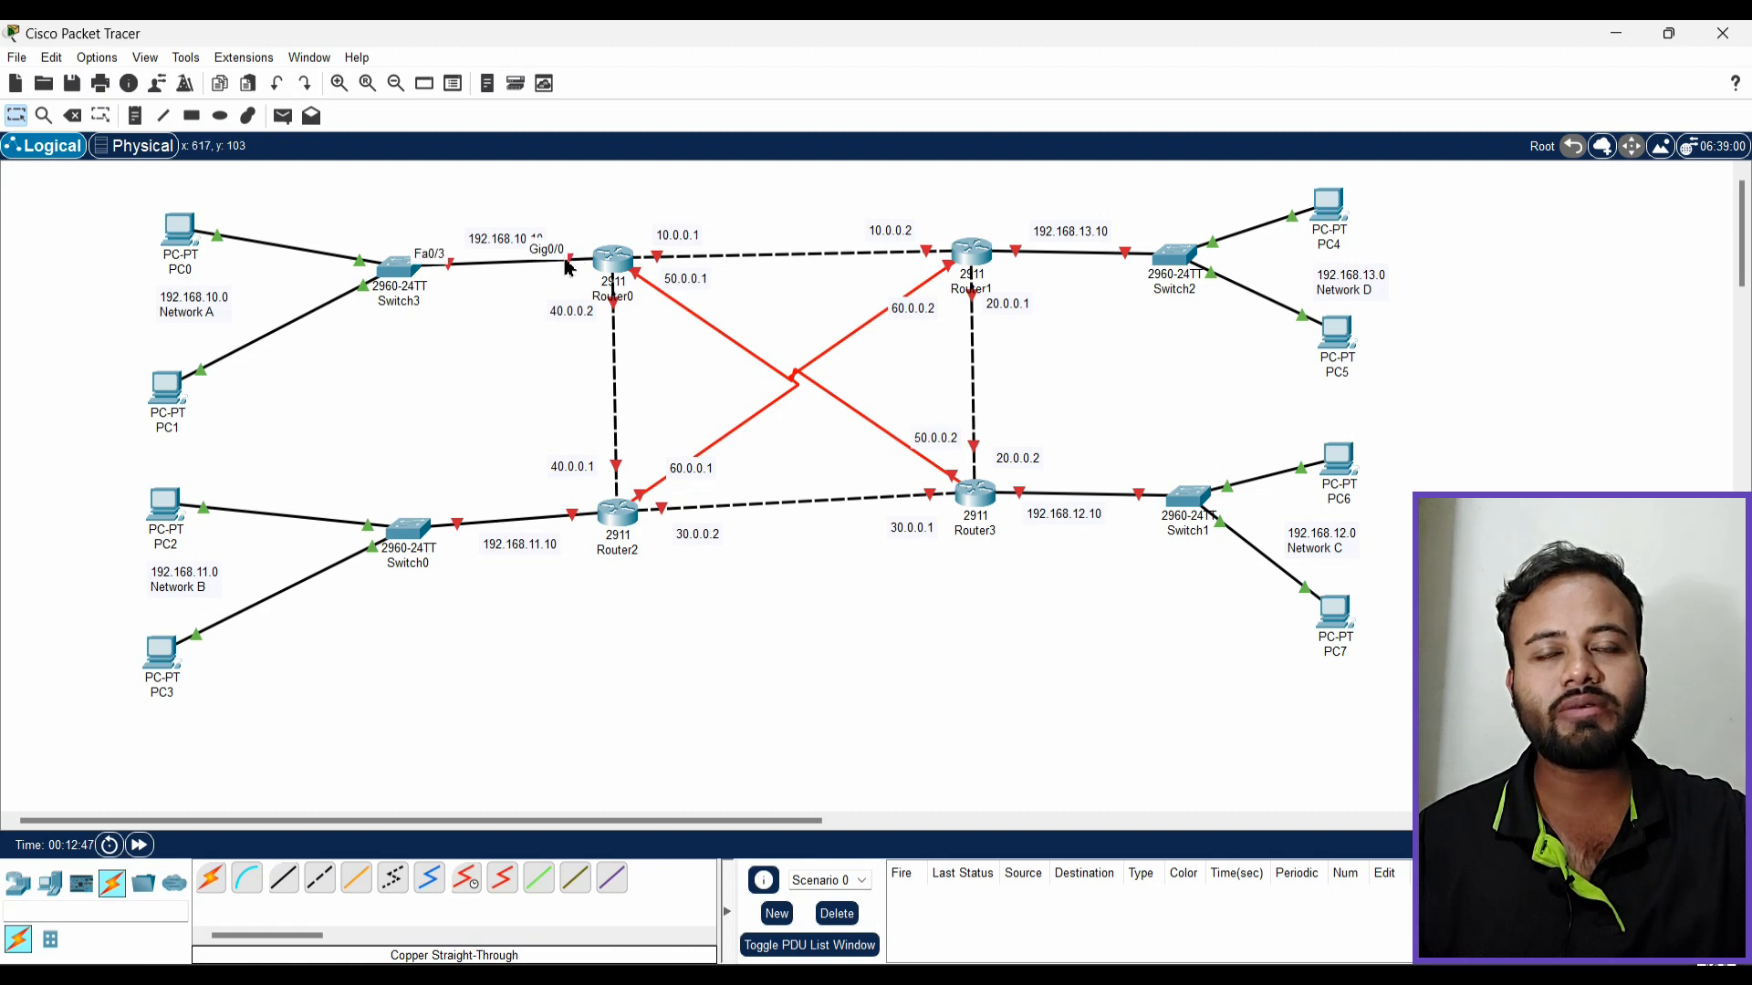
Assign 192.168.10.10 to Router0's GigabitEthernet0/0 interface, copy that address for reuse, and turn the port on
click(611, 258)
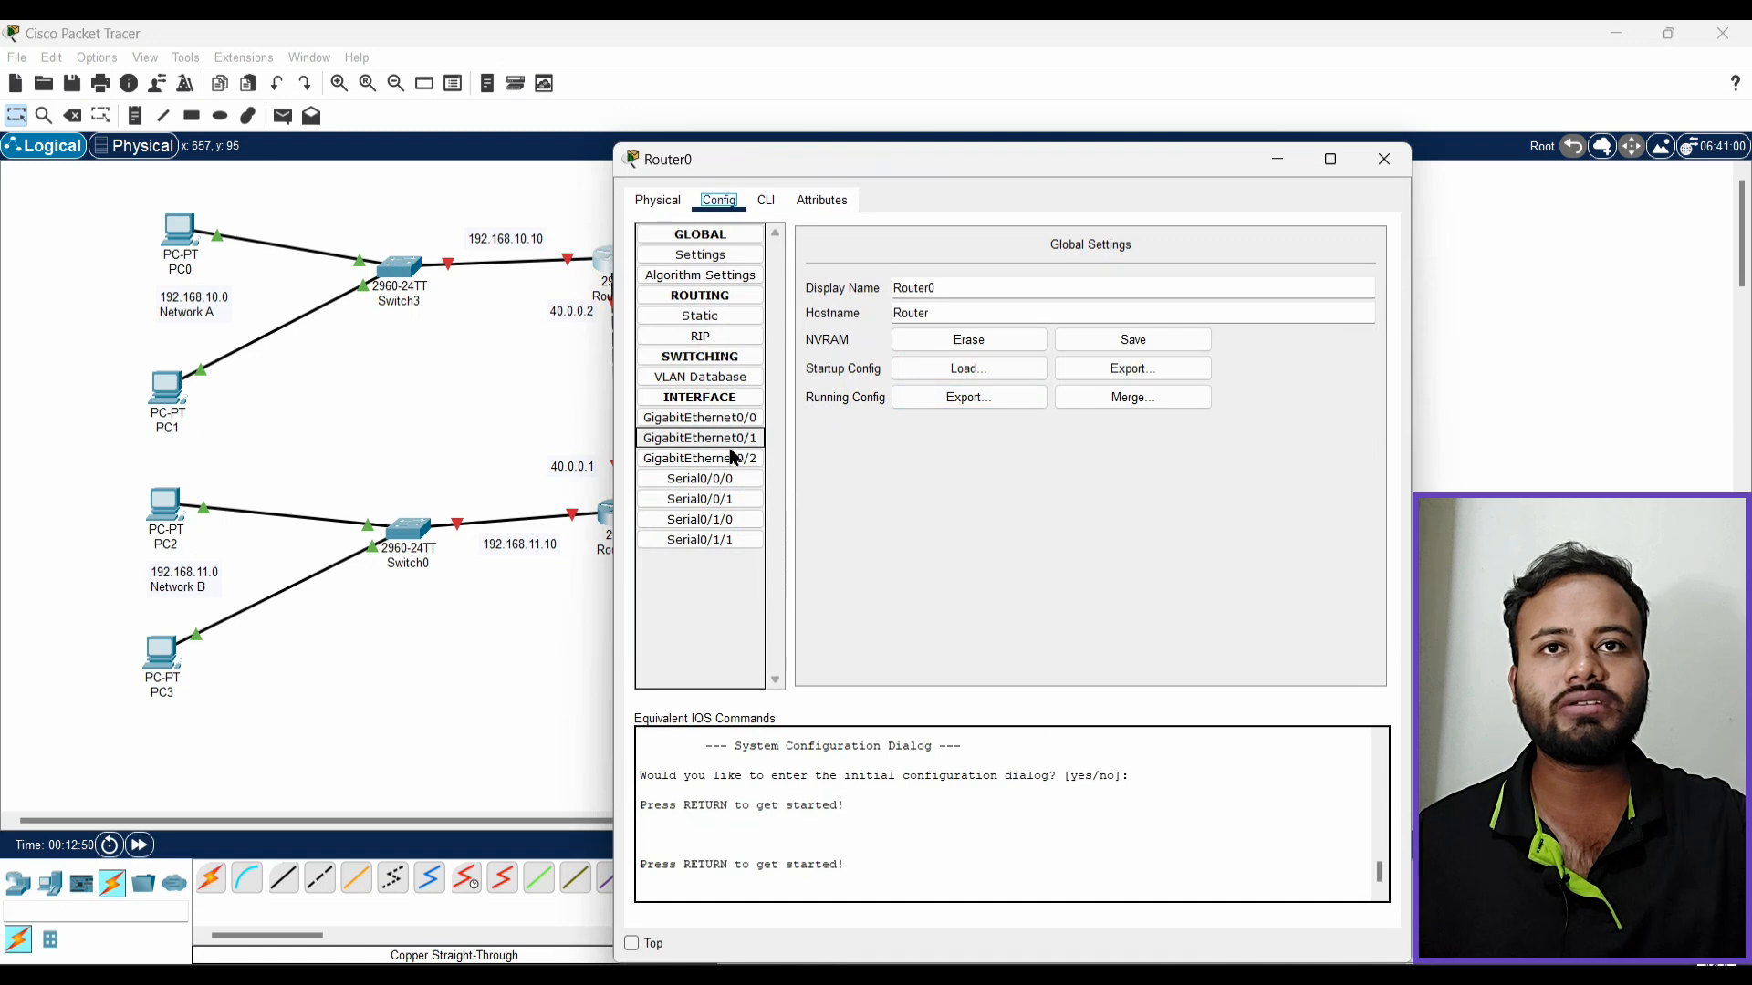
click(743, 425)
click(1129, 370)
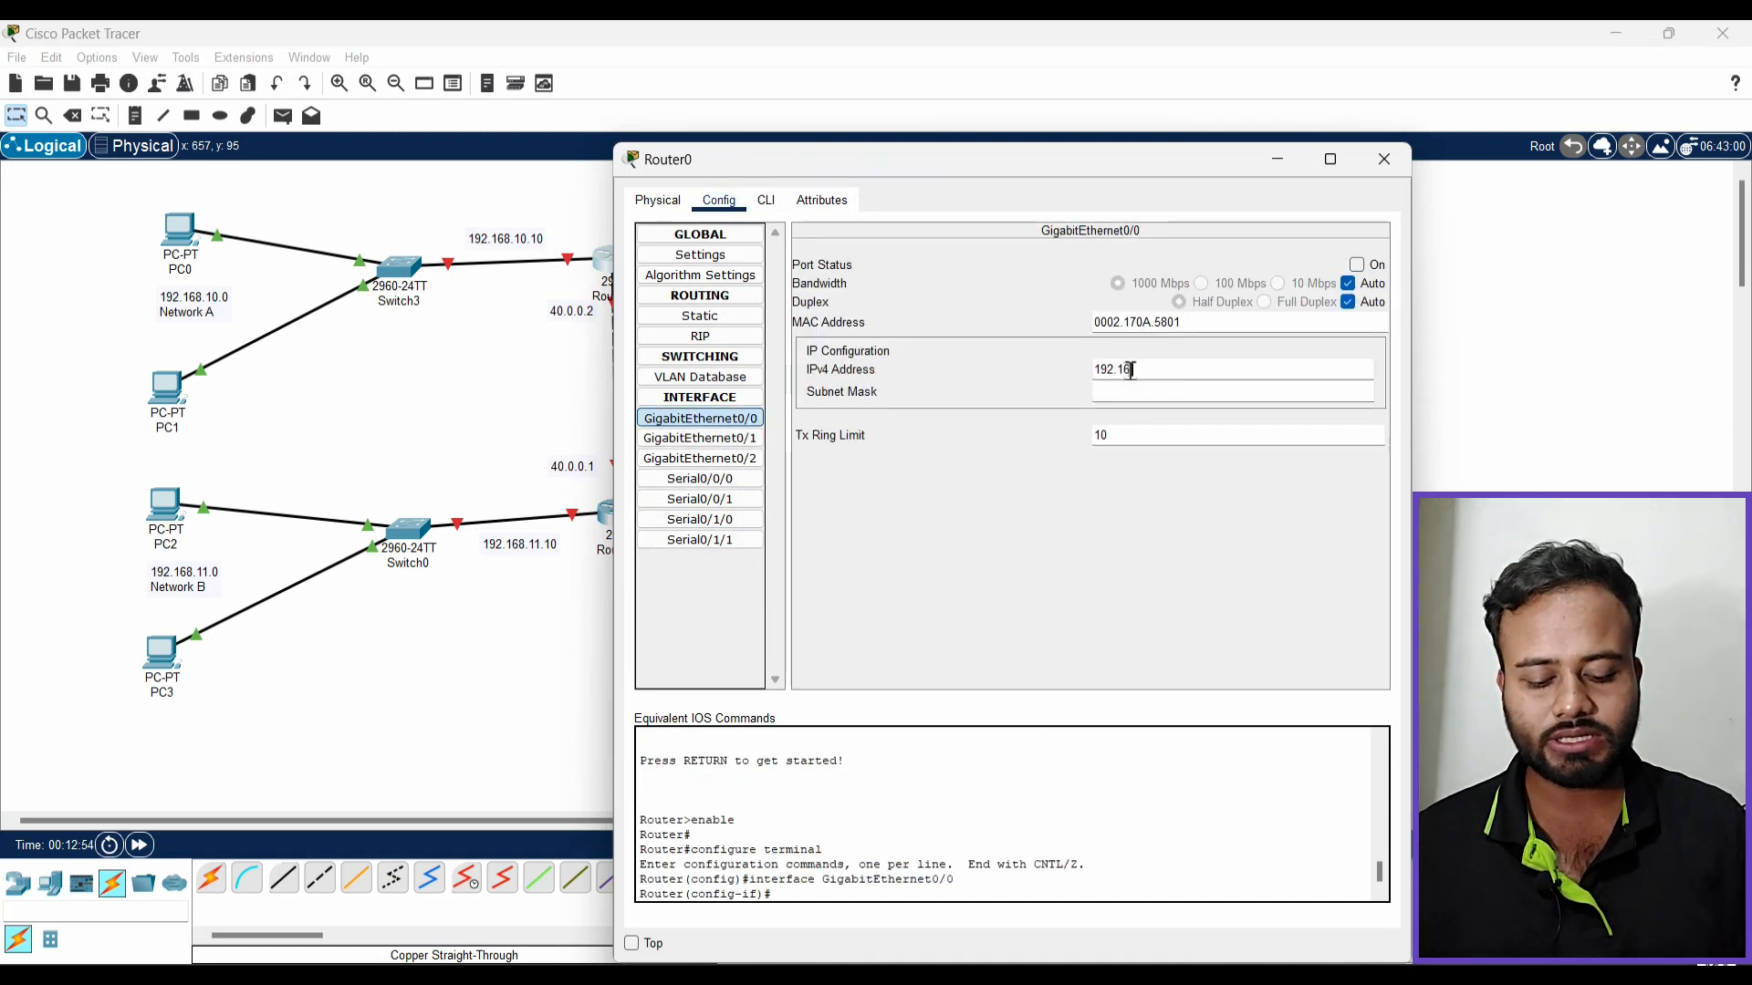
text(192.168.10.10)
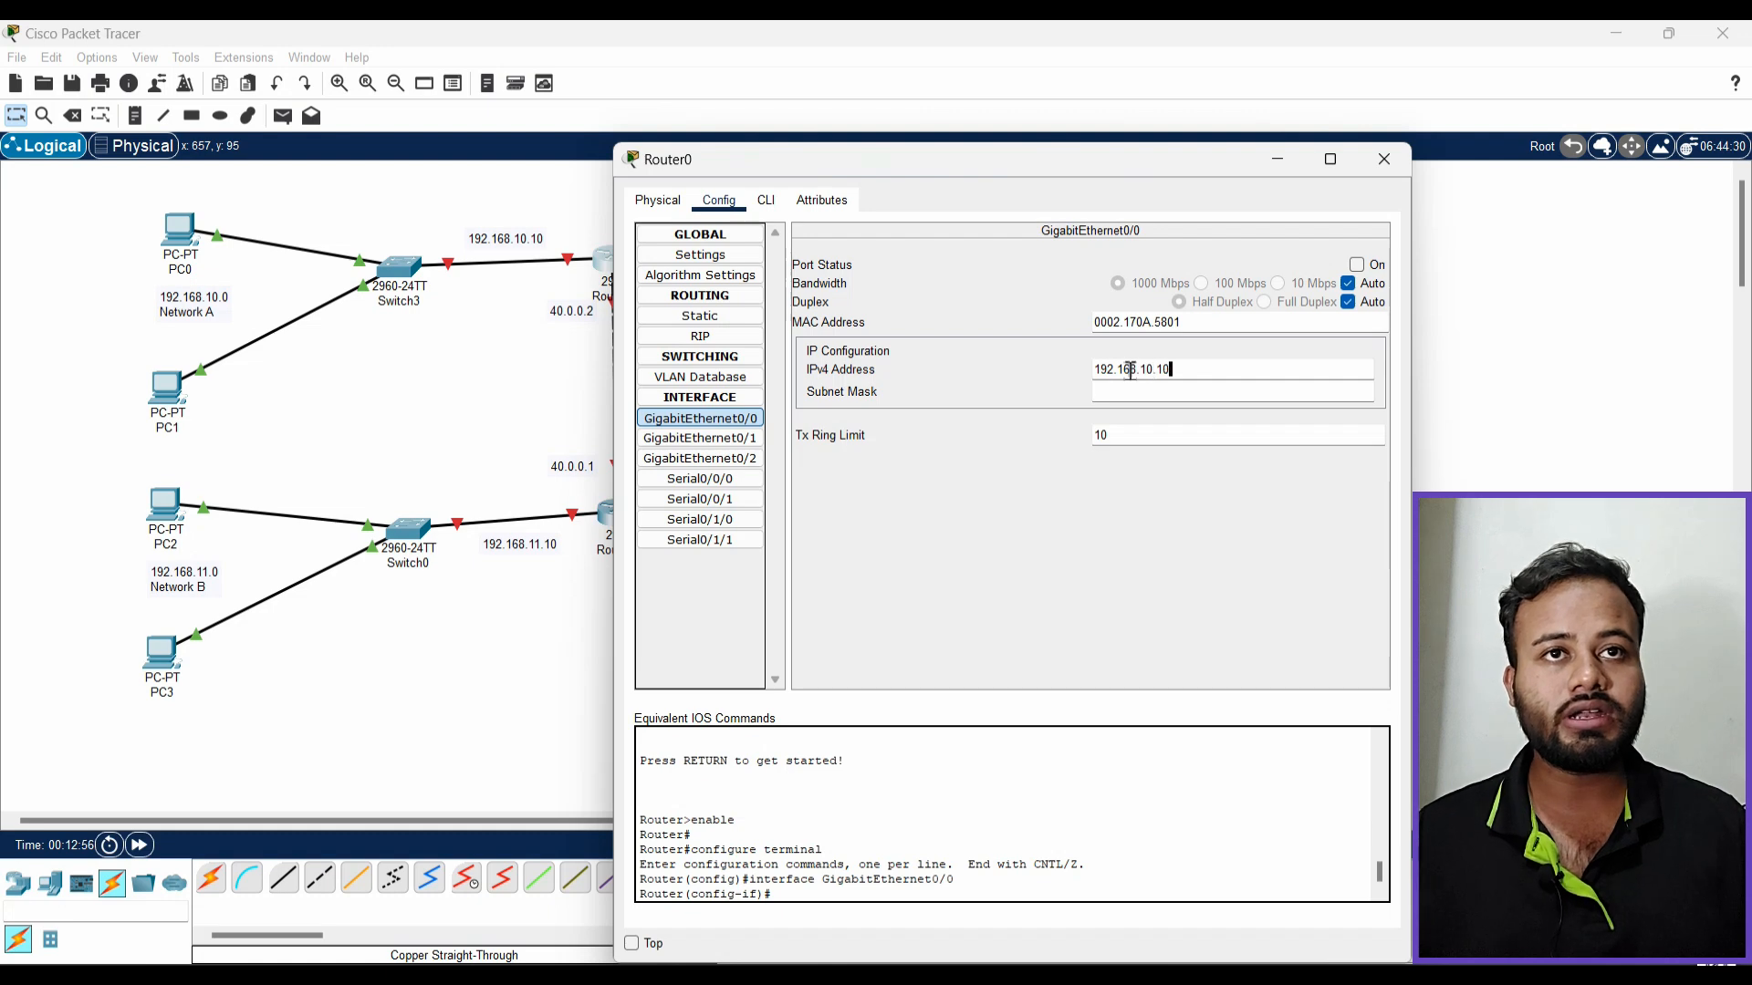
key(ctrl+a)
key(ctrl+c)
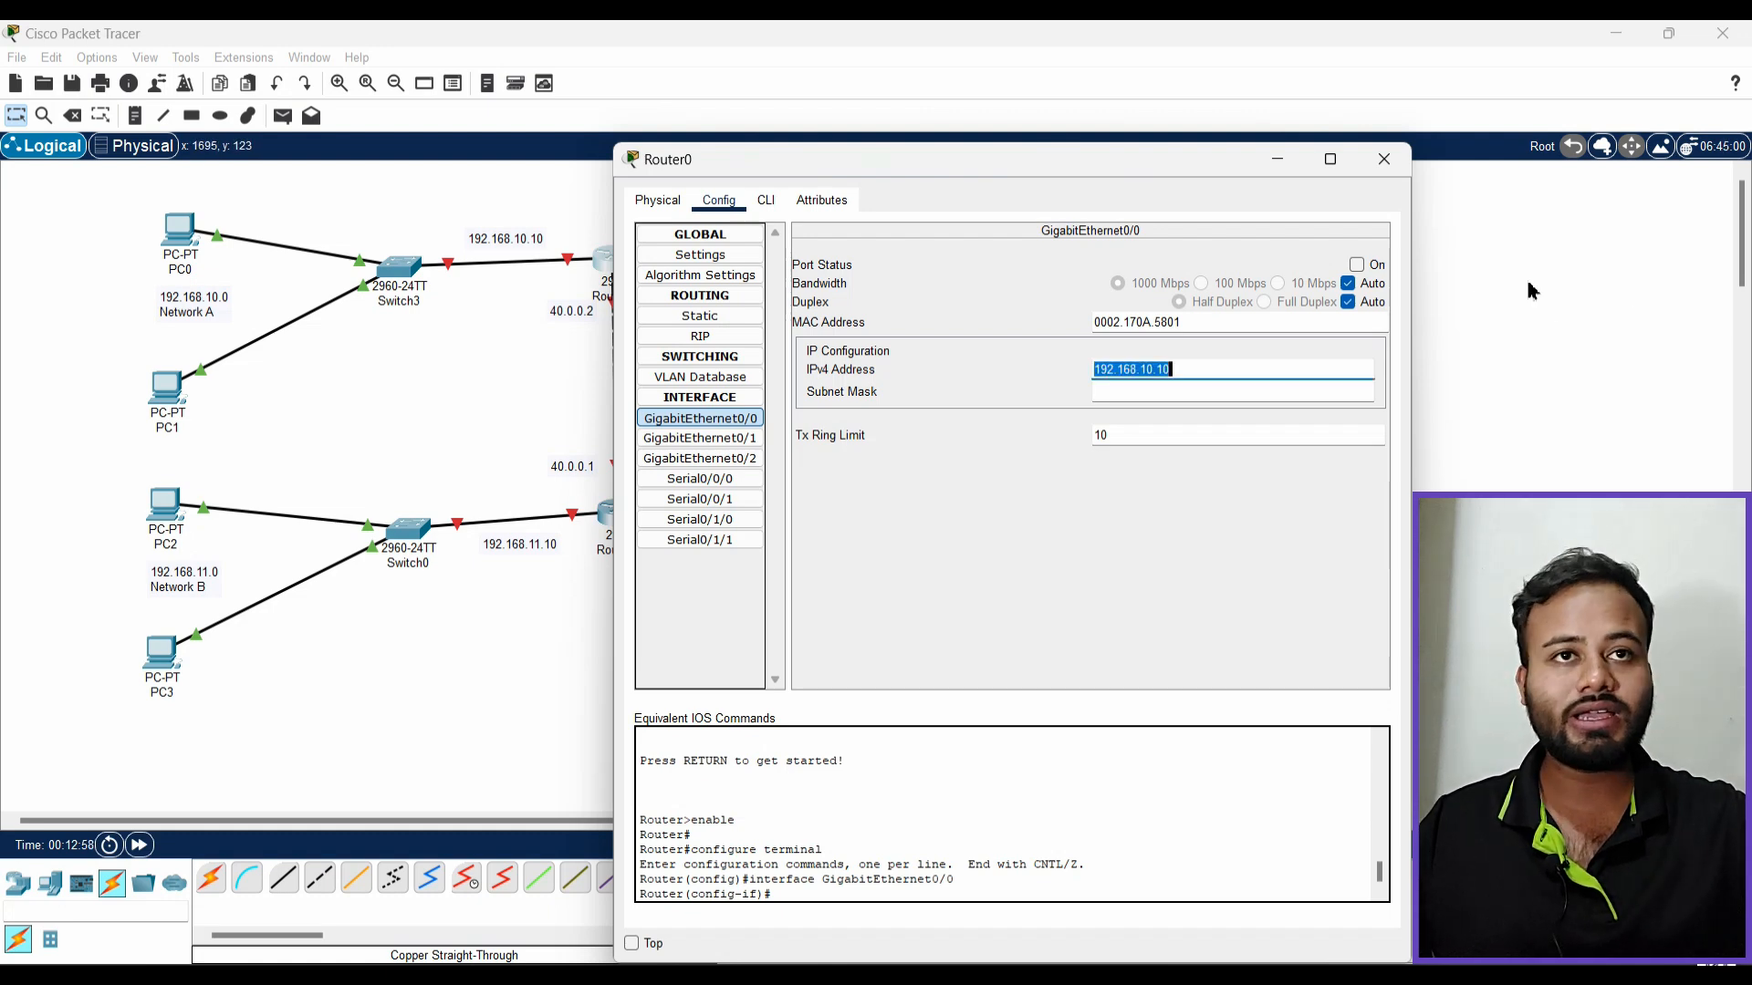
click(1357, 266)
click(1384, 159)
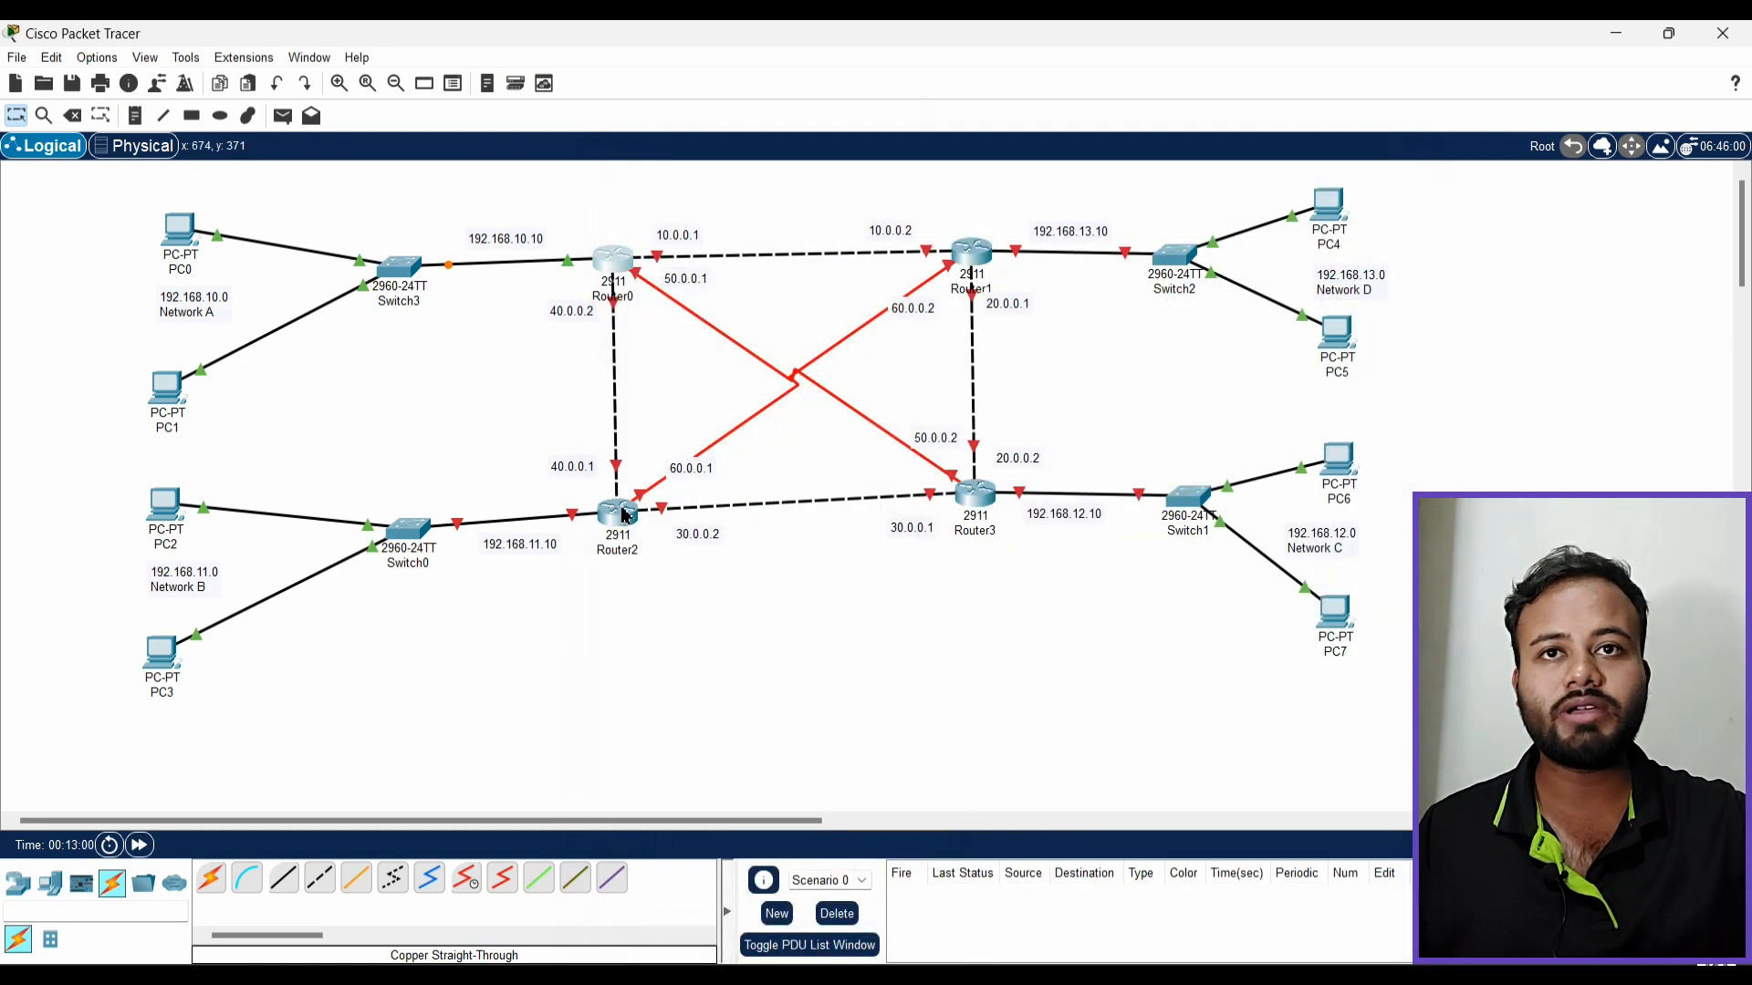
Assign Router2's GigabitEthernet0/0 interface its labelled gateway address 192.168.11.10, adapting the copied address, and turn the port on
click(625, 516)
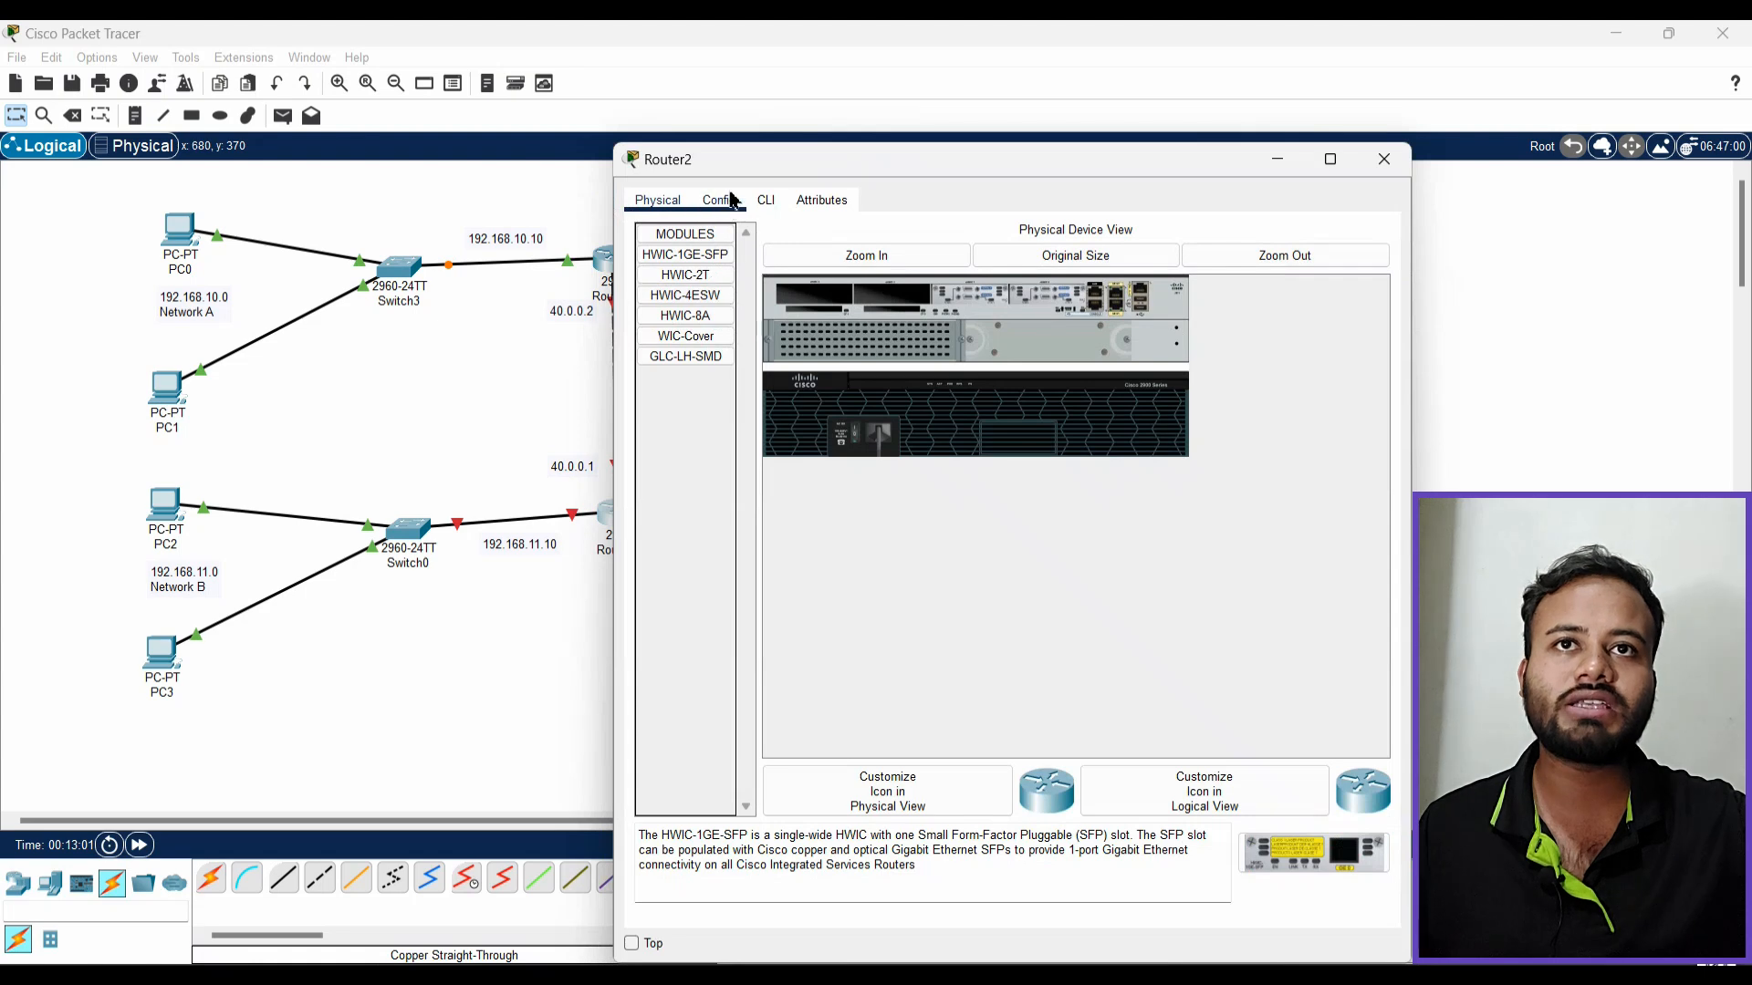
click(719, 199)
click(701, 418)
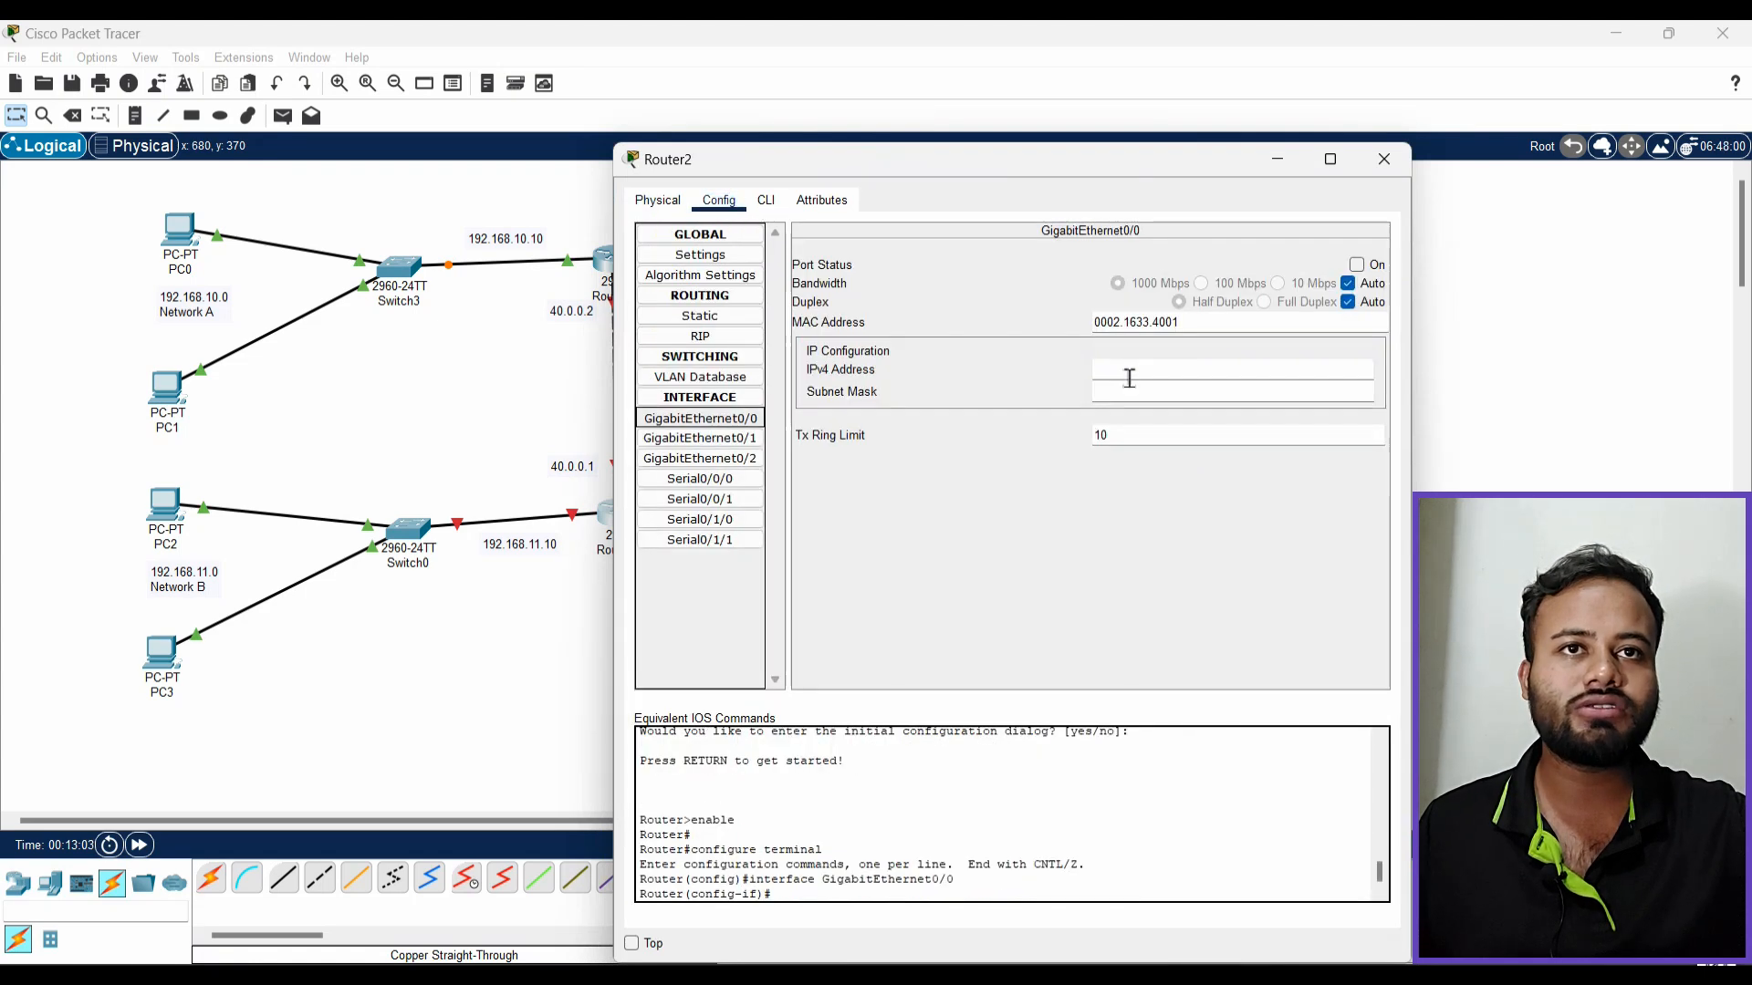
key(ctrl+v)
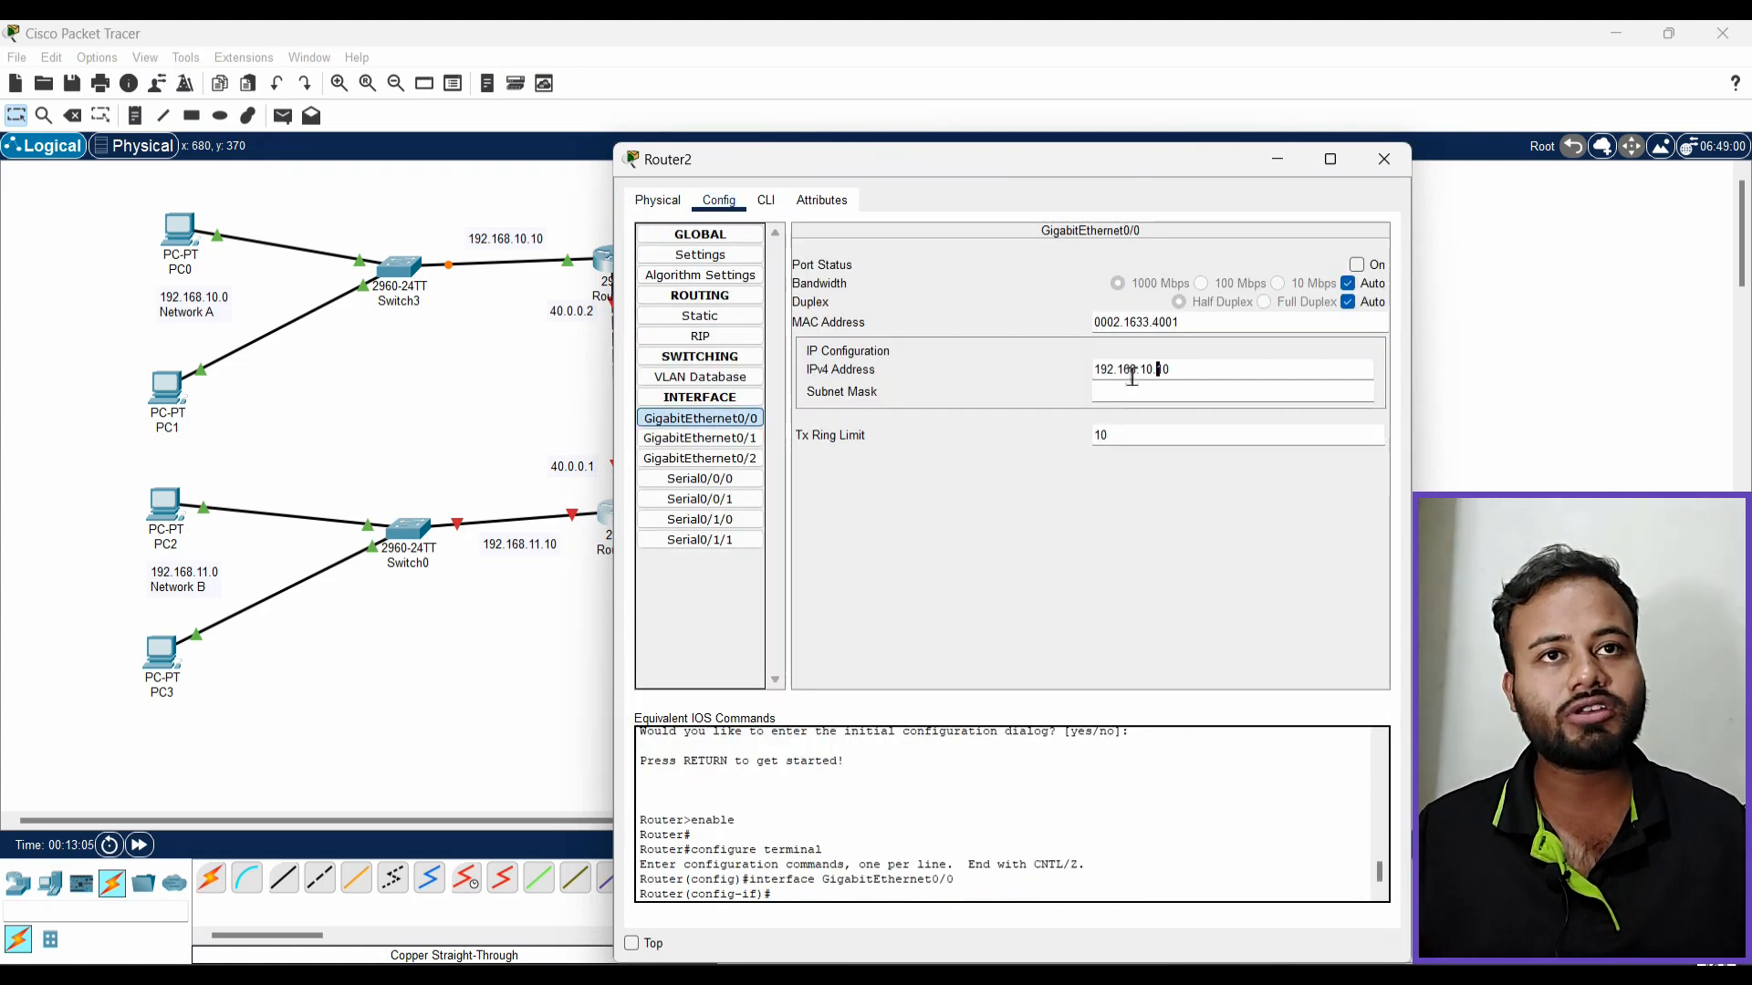
click(1358, 266)
click(1384, 161)
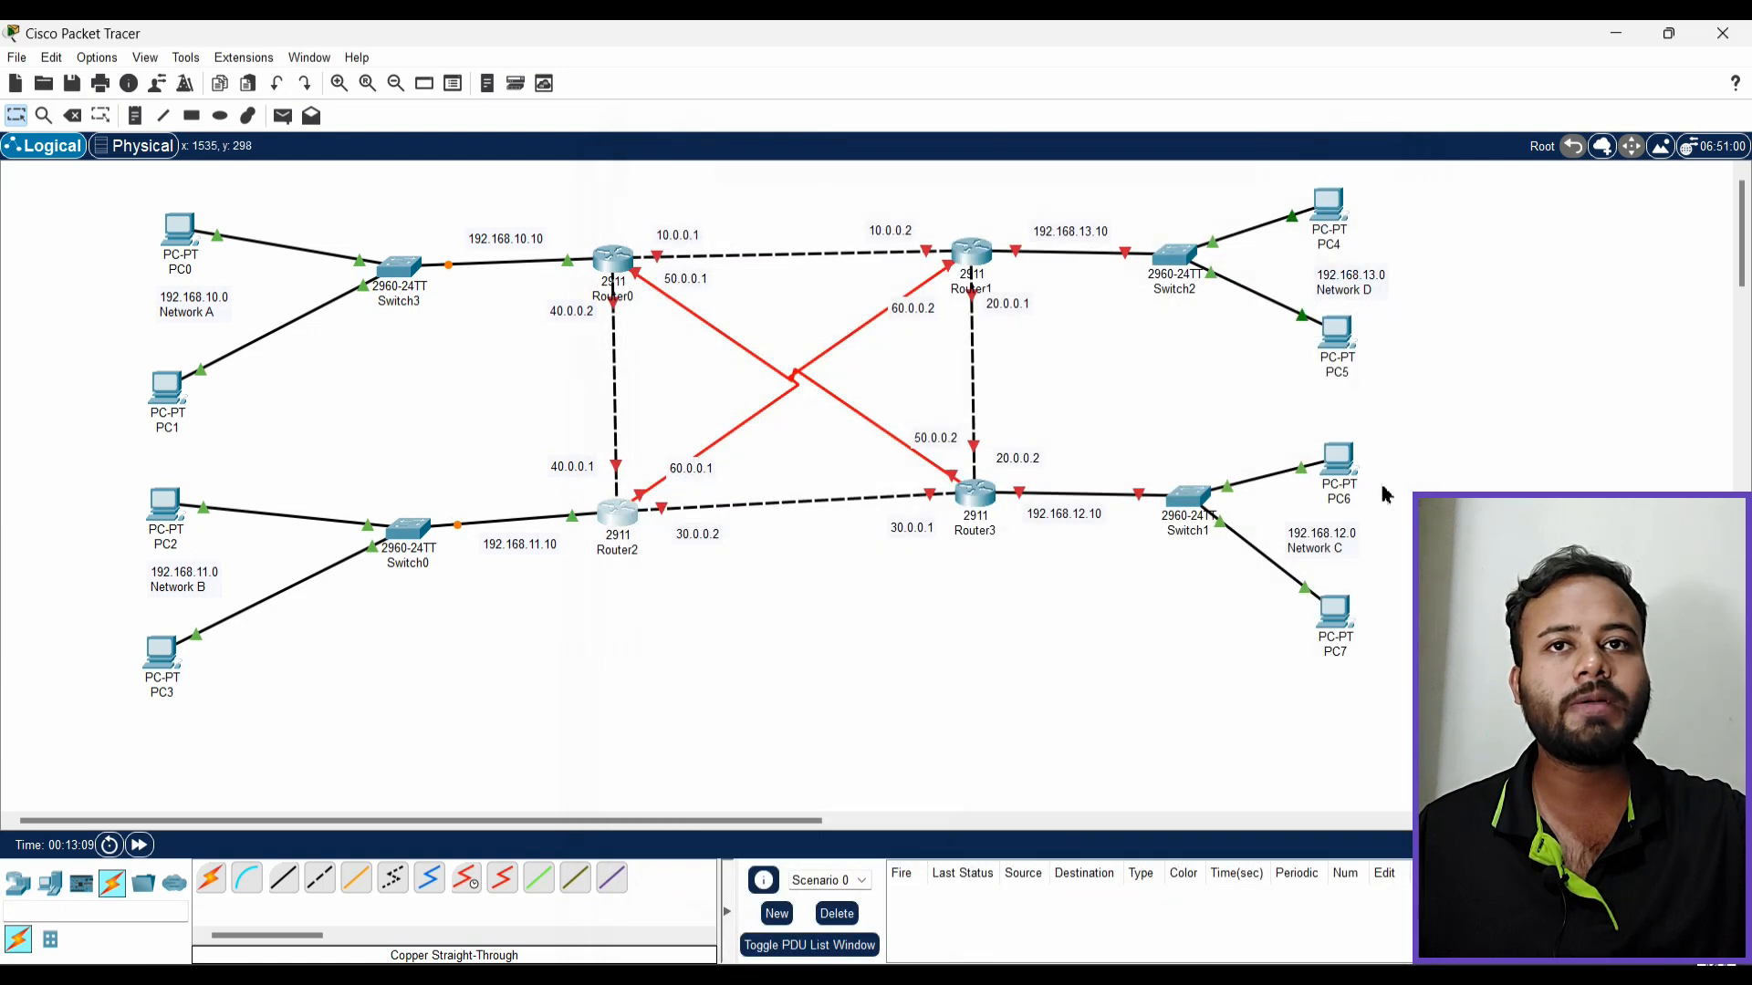
Assign 192.168.12.10 with subnet mask 255.255.255.0 to Router3's GigabitEthernet0/0 interface and turn the port on
click(976, 500)
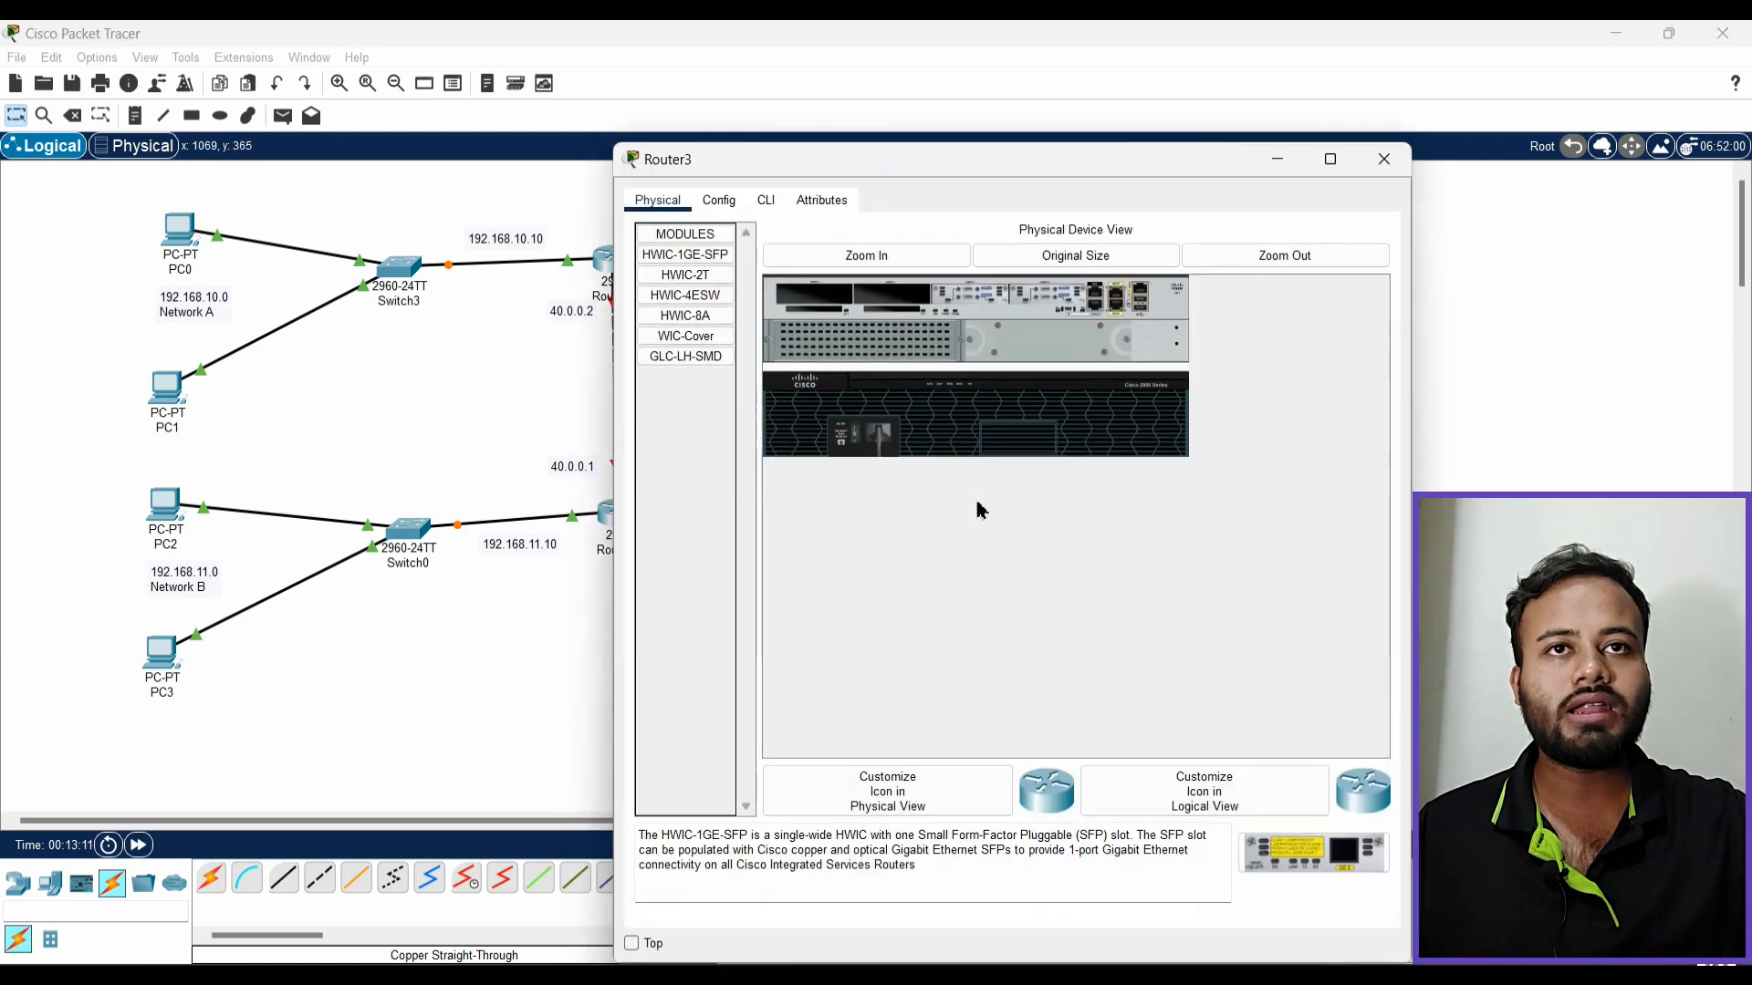
click(718, 201)
click(709, 422)
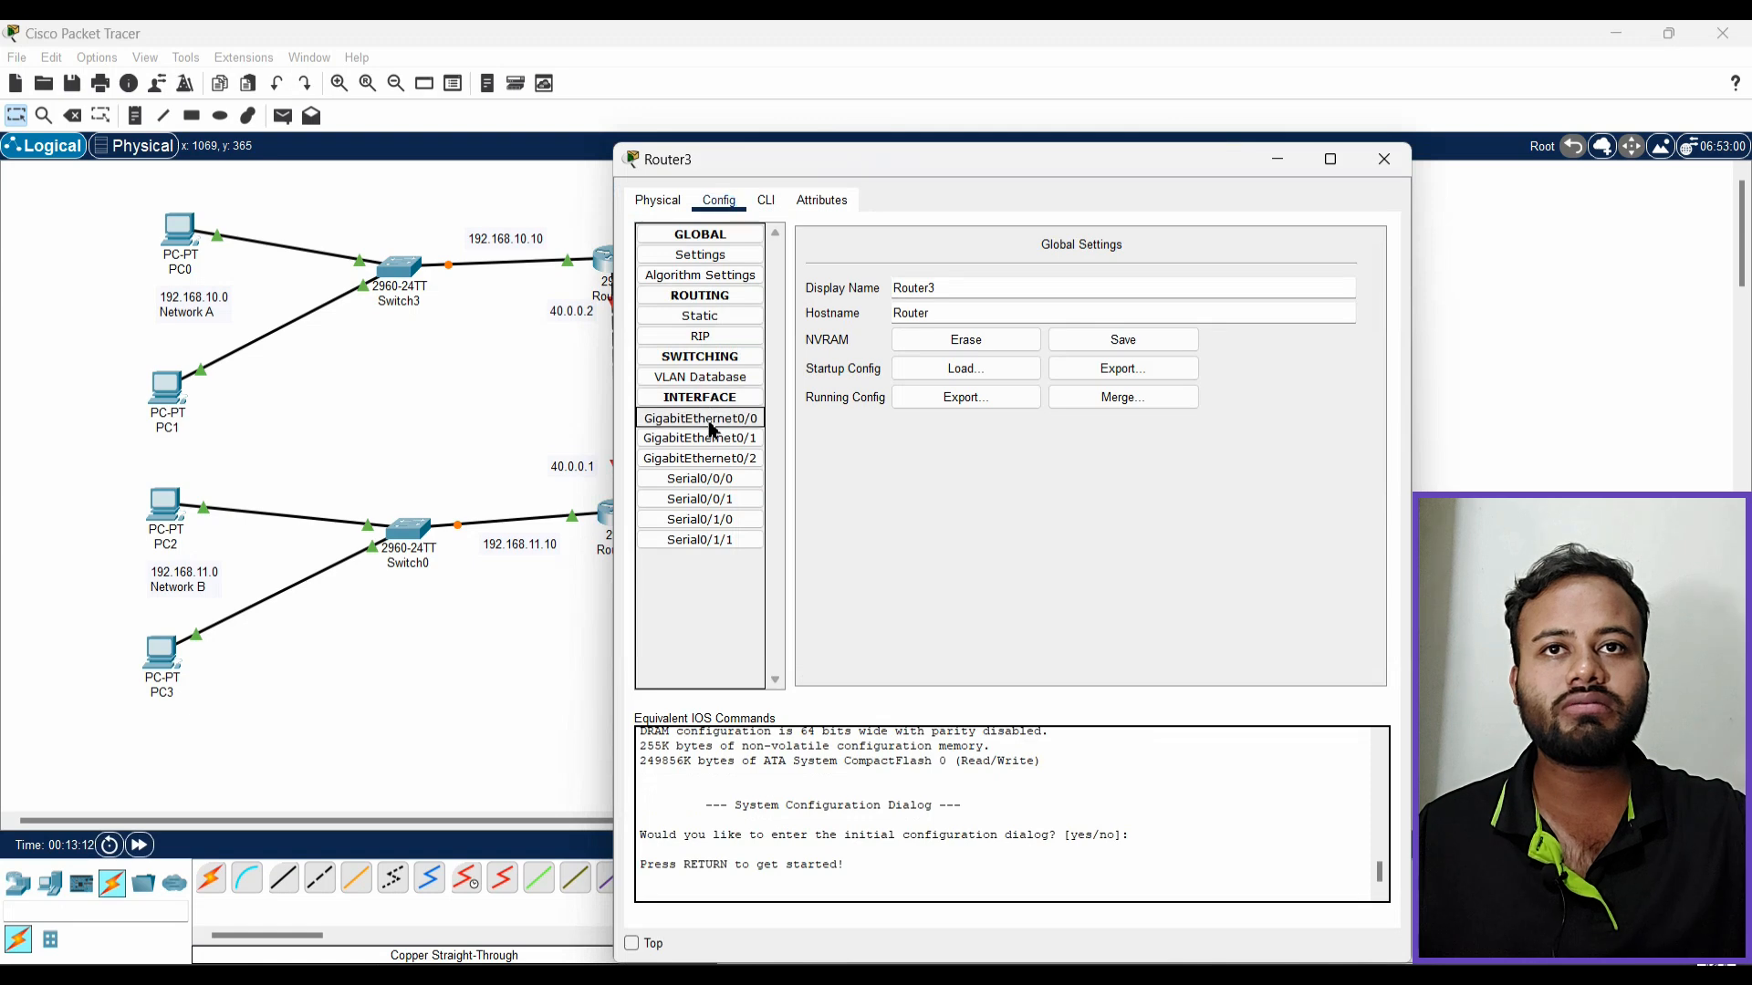
click(1137, 370)
text(192.168.10.10)
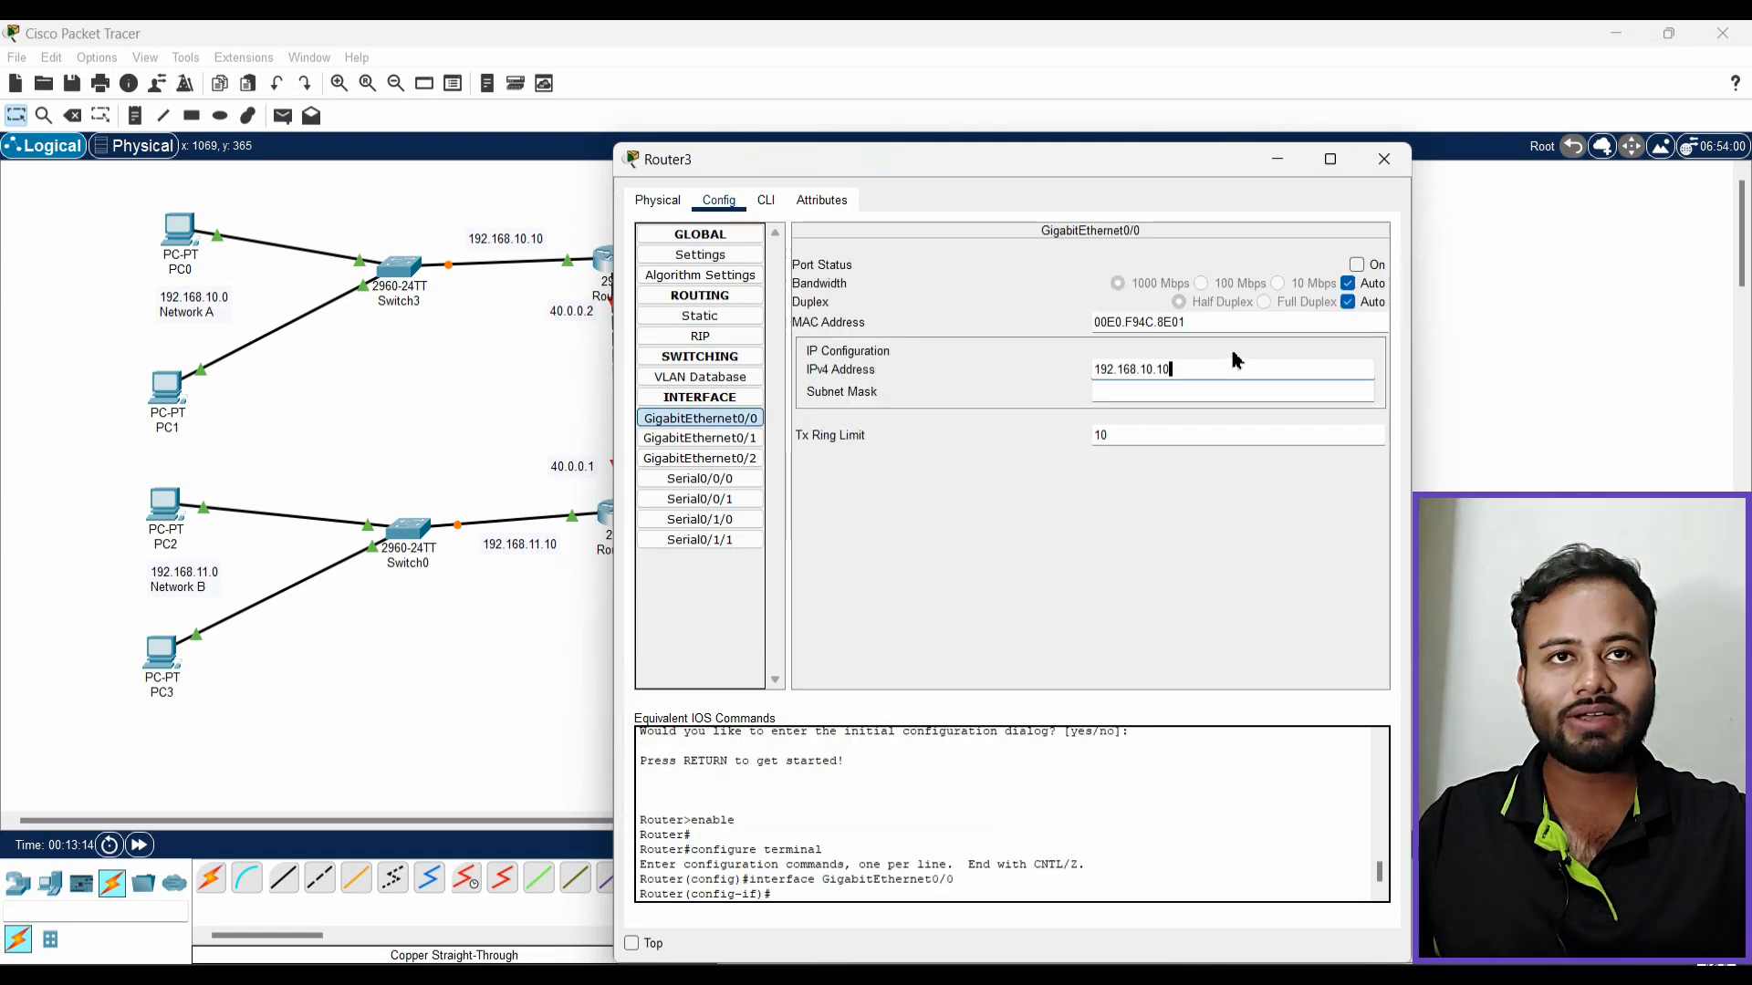
key(Left)
key(Left)
key(Left)
key(BackSpace)
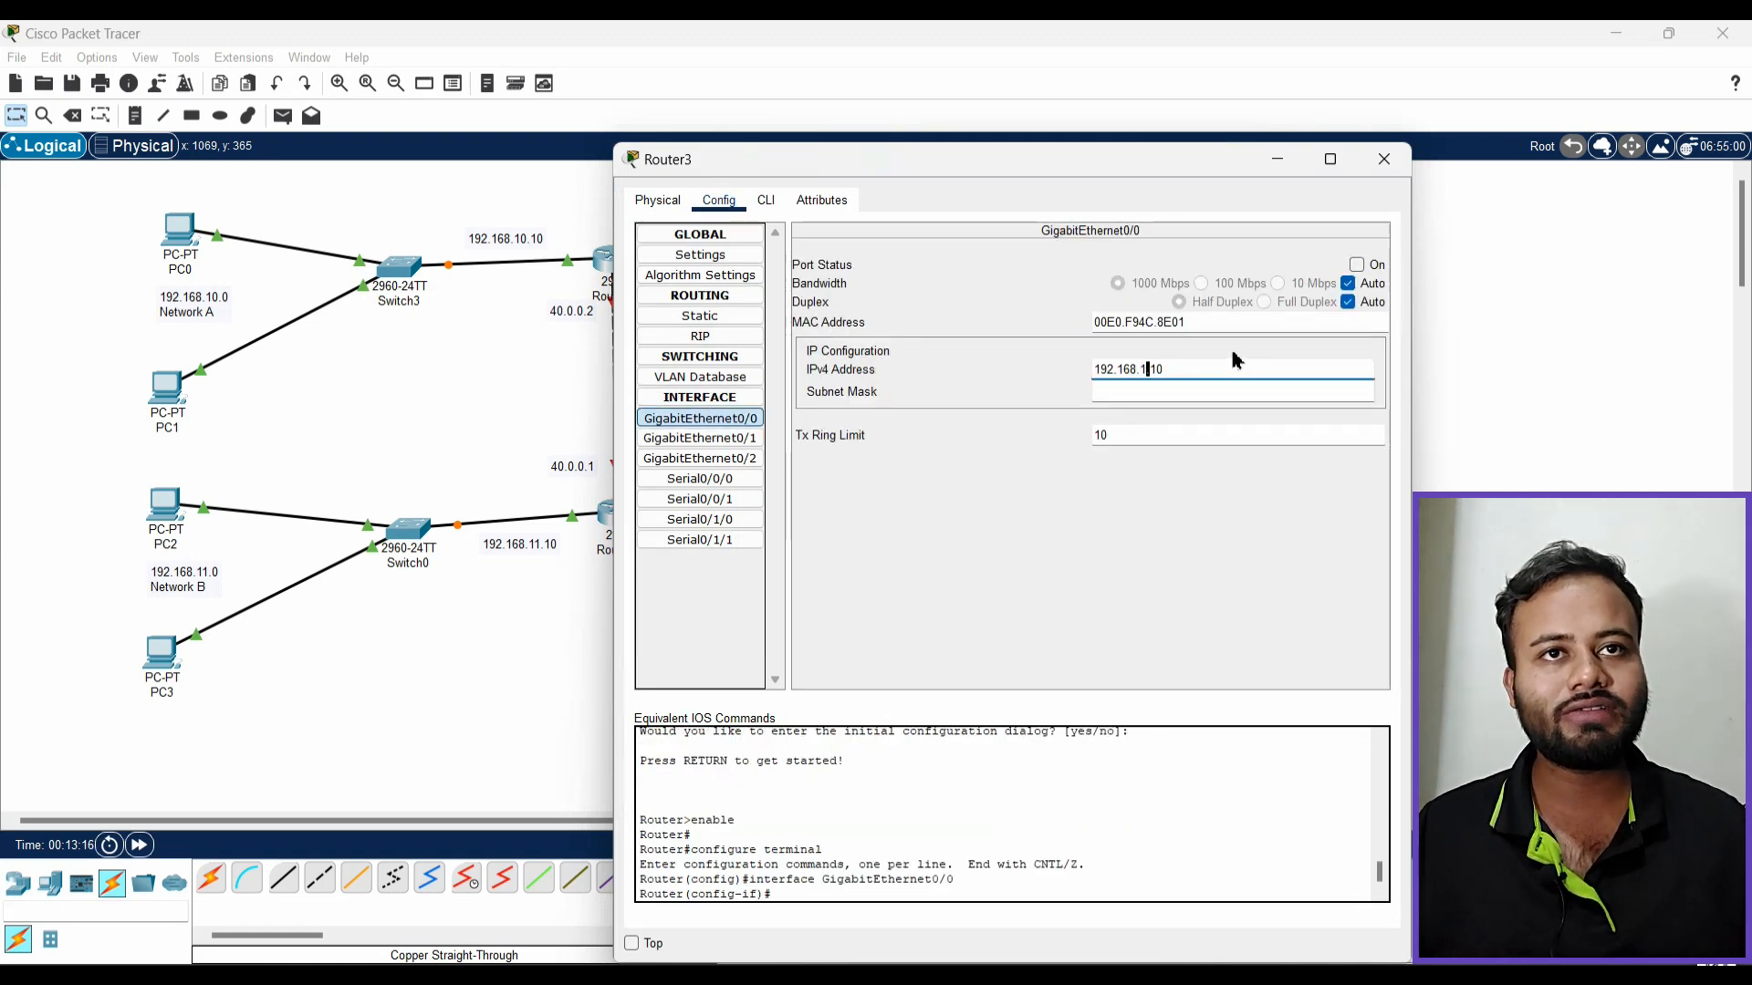
text(2)
drag(993, 159, 501, 160)
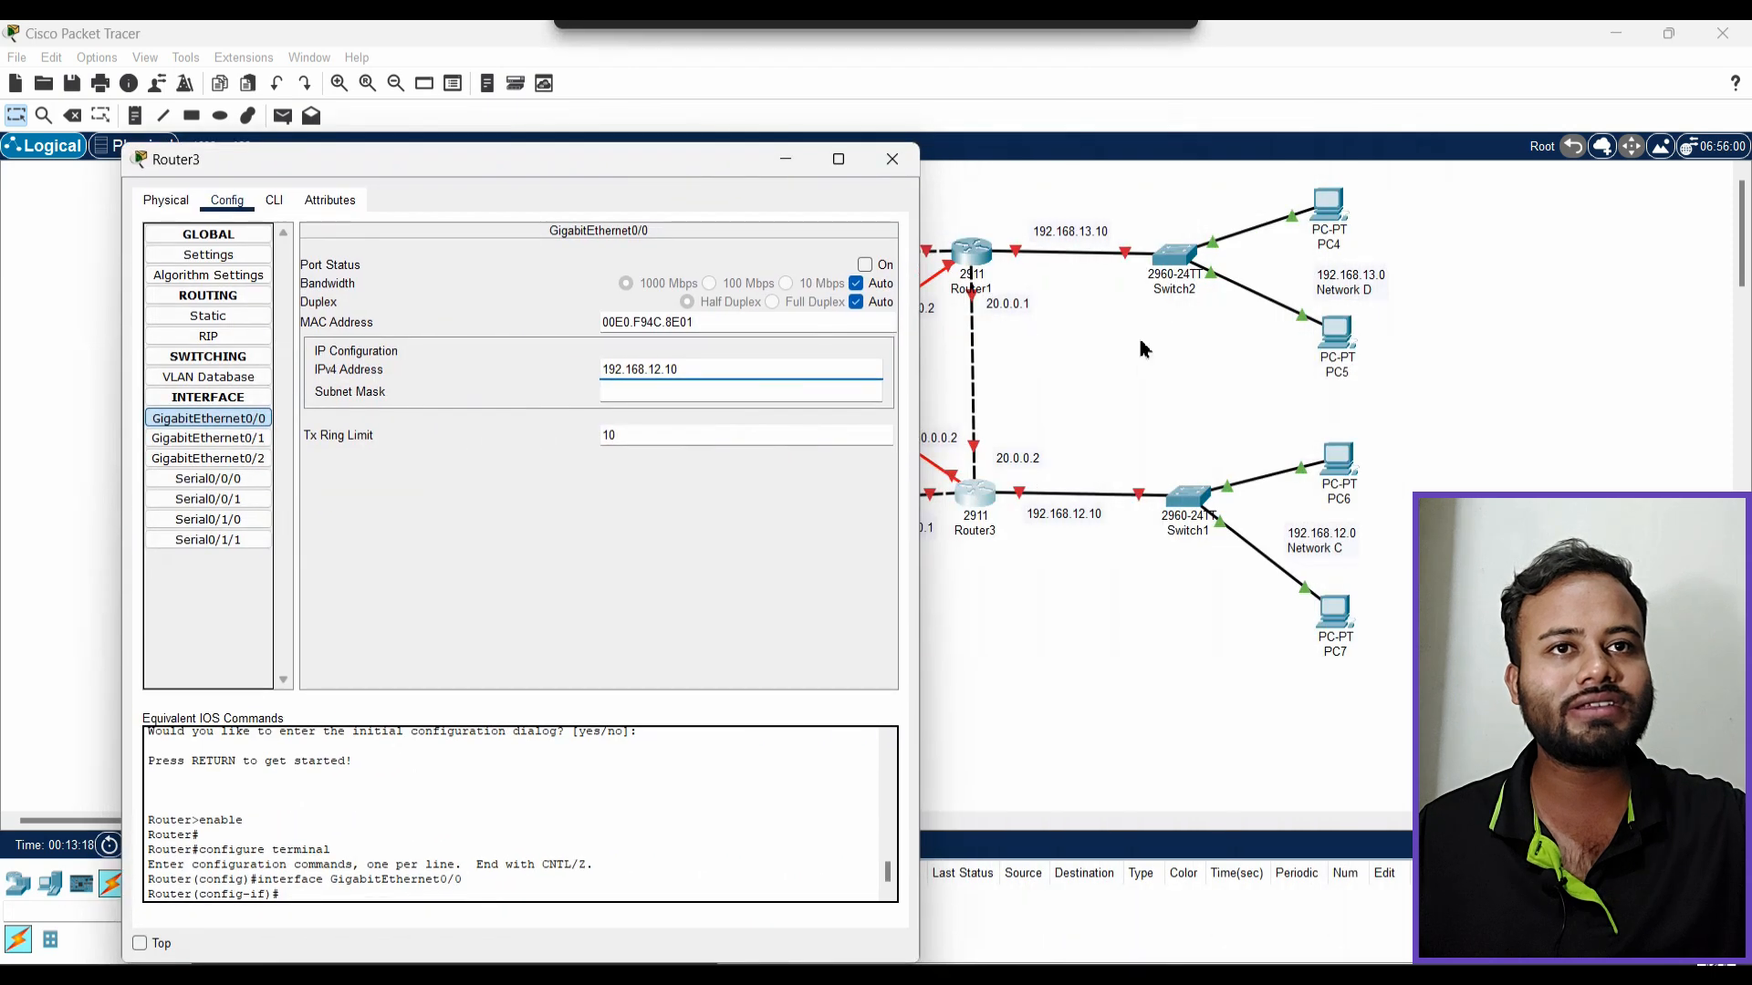
click(864, 265)
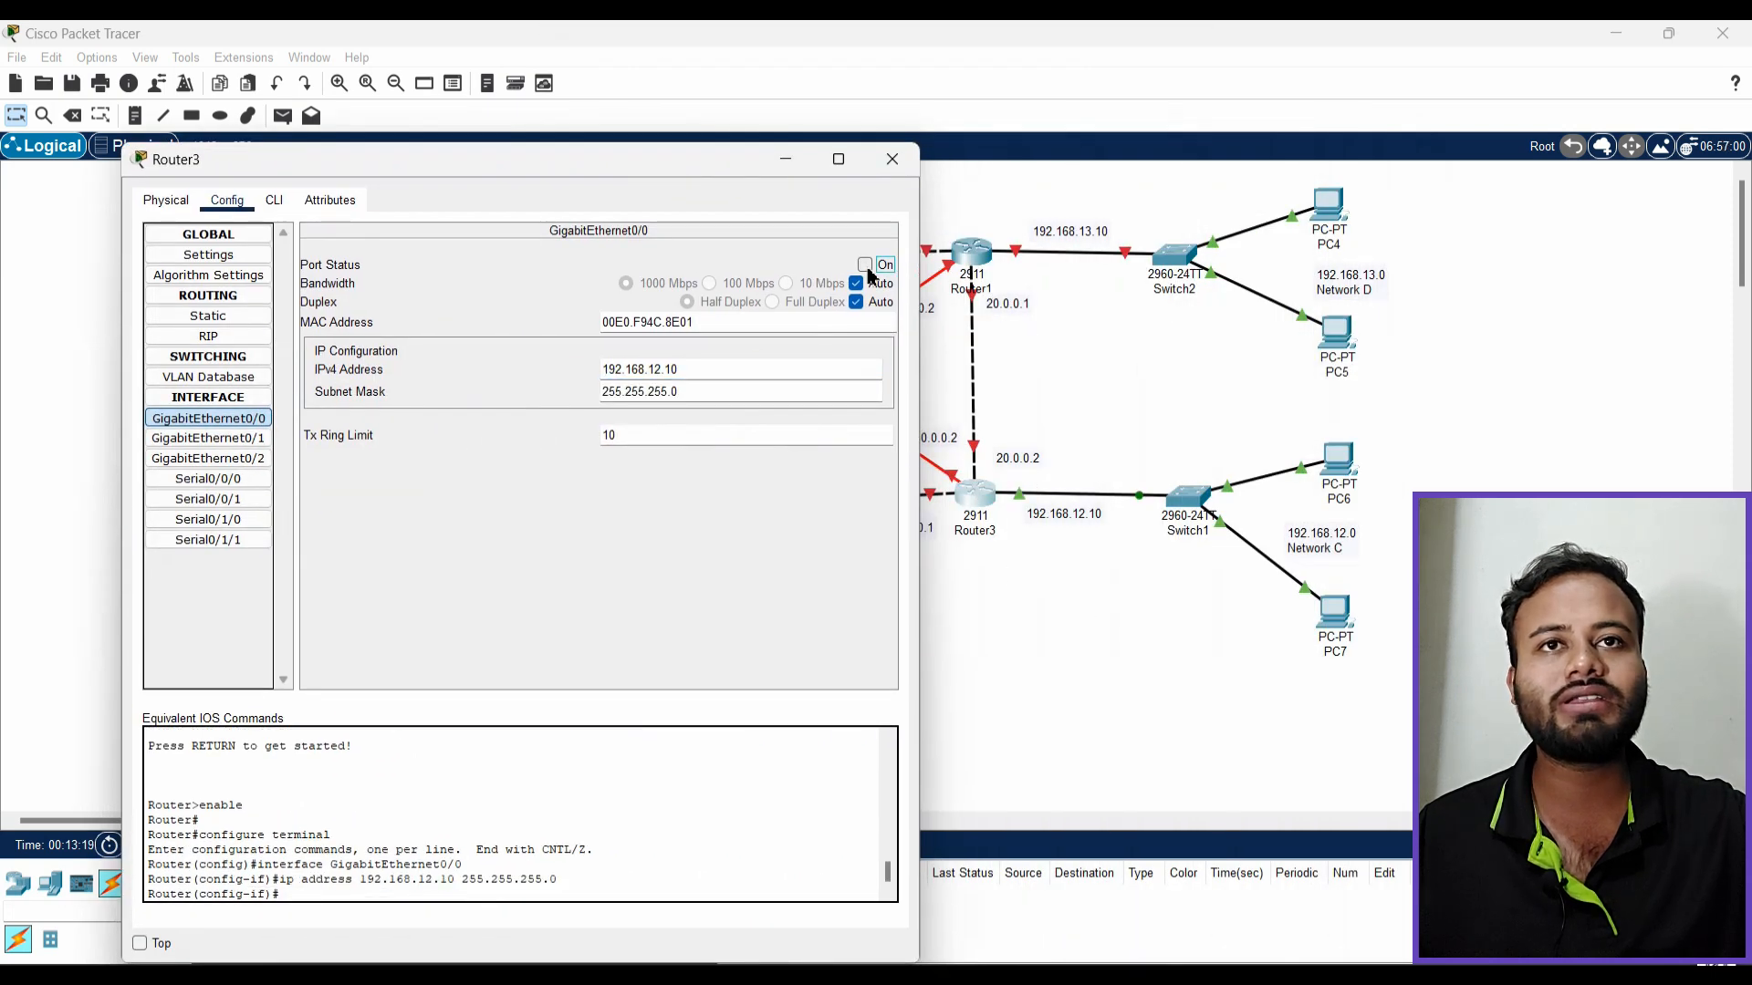
click(893, 161)
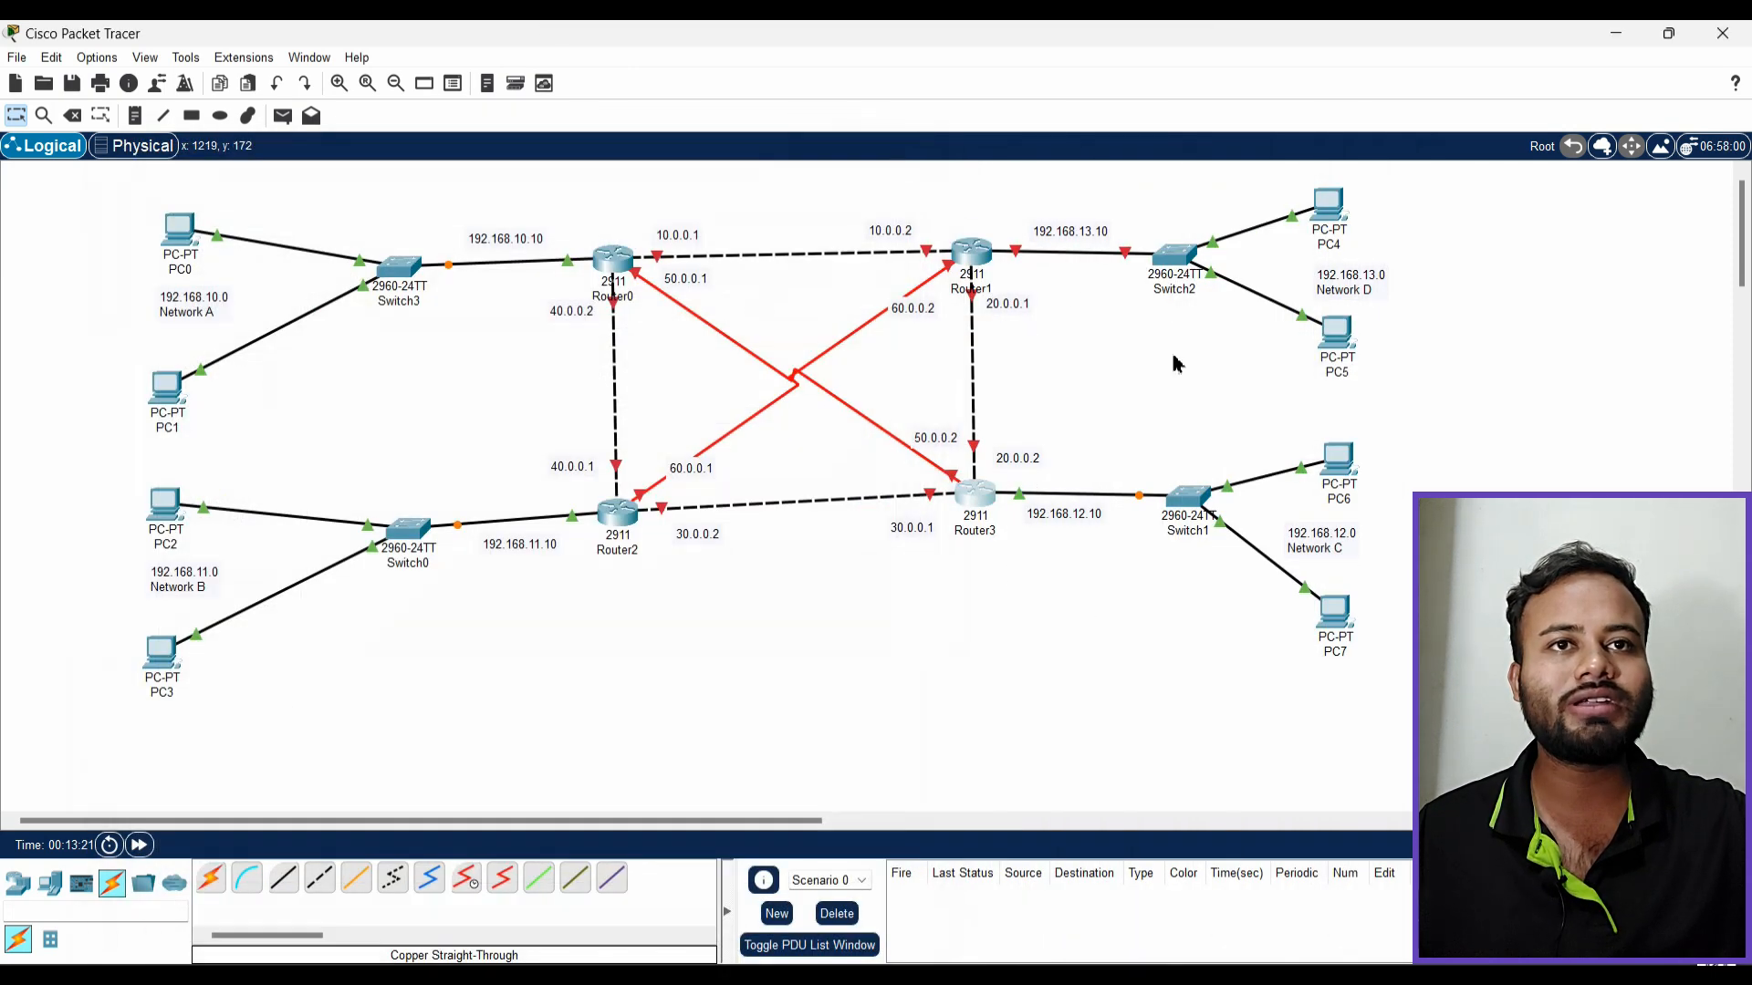
Assign 192.168.13.10 to Router1's GigabitEthernet0/0 interface and turn the port on
click(971, 252)
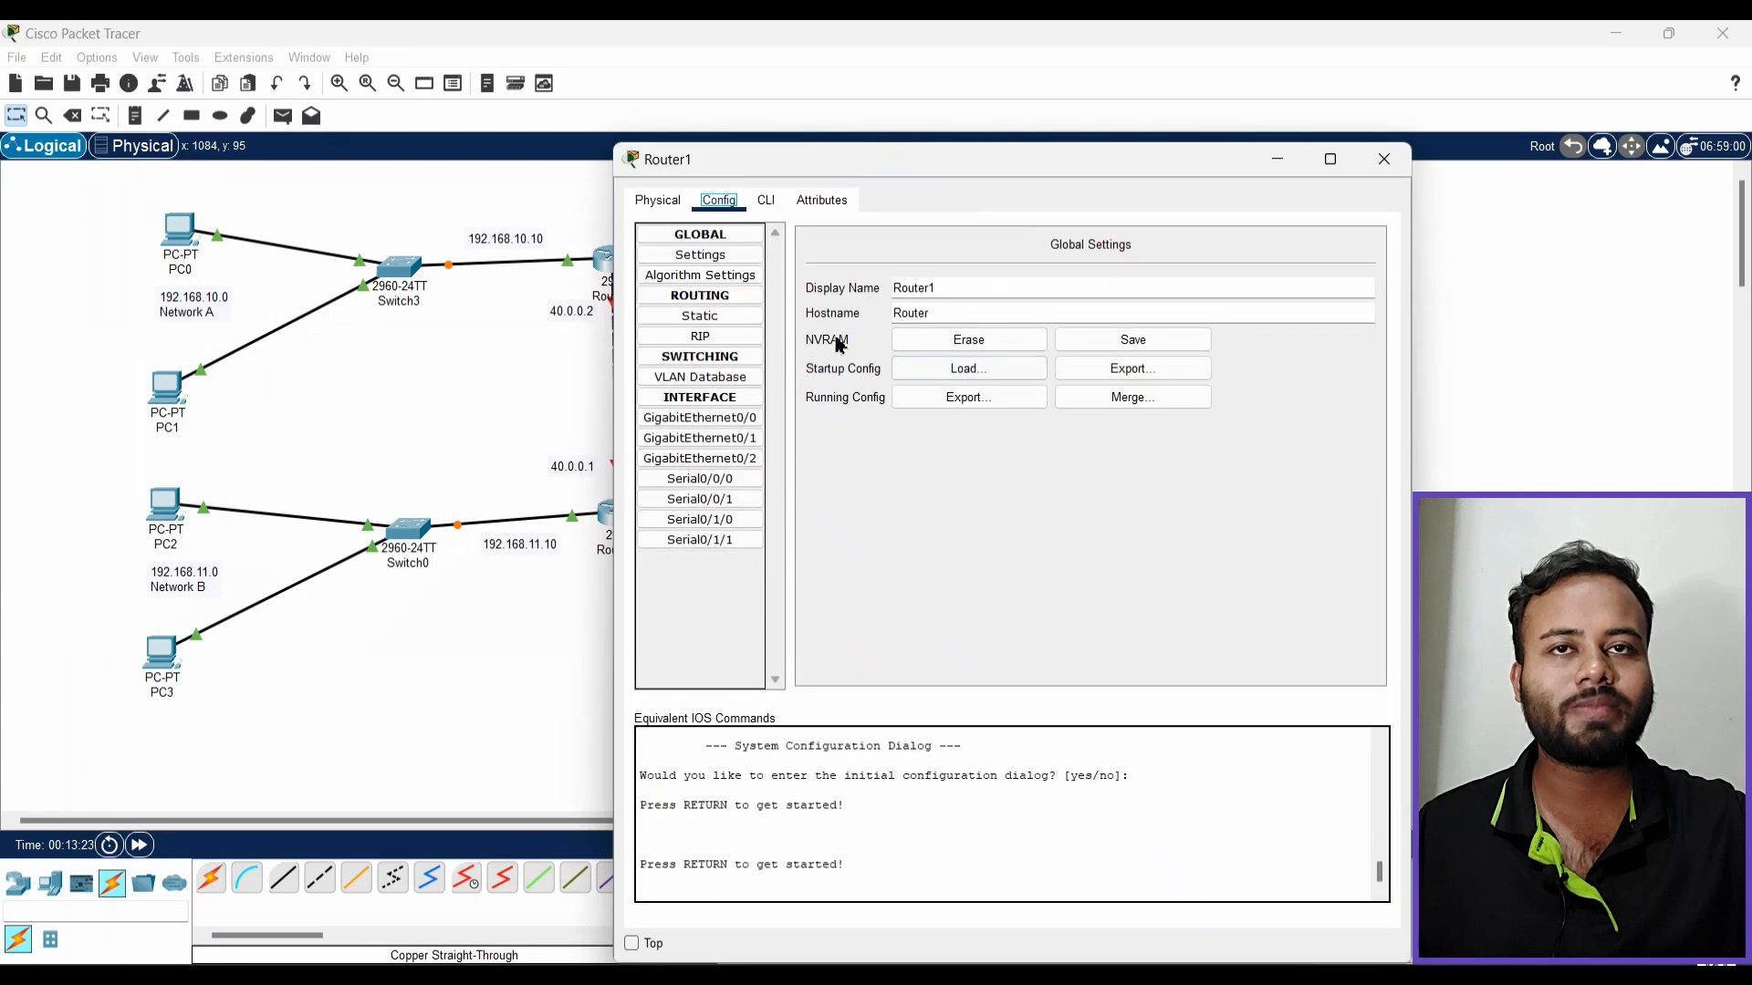
drag(1129, 176, 699, 194)
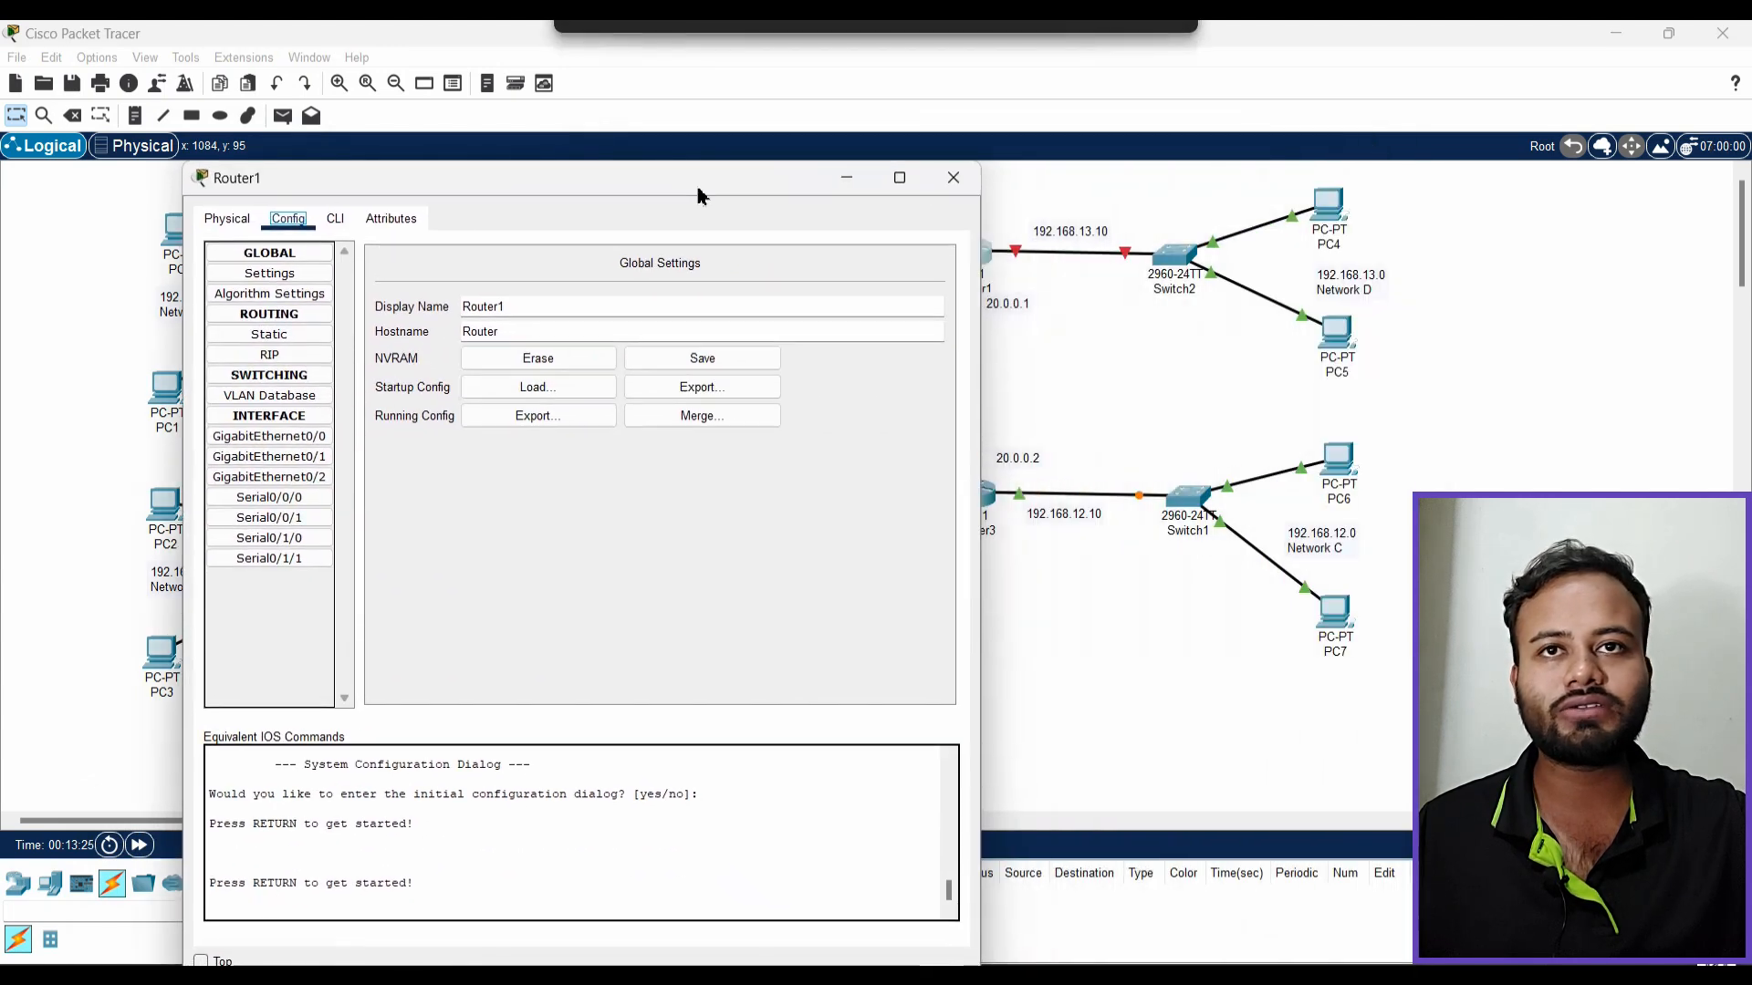
click(304, 439)
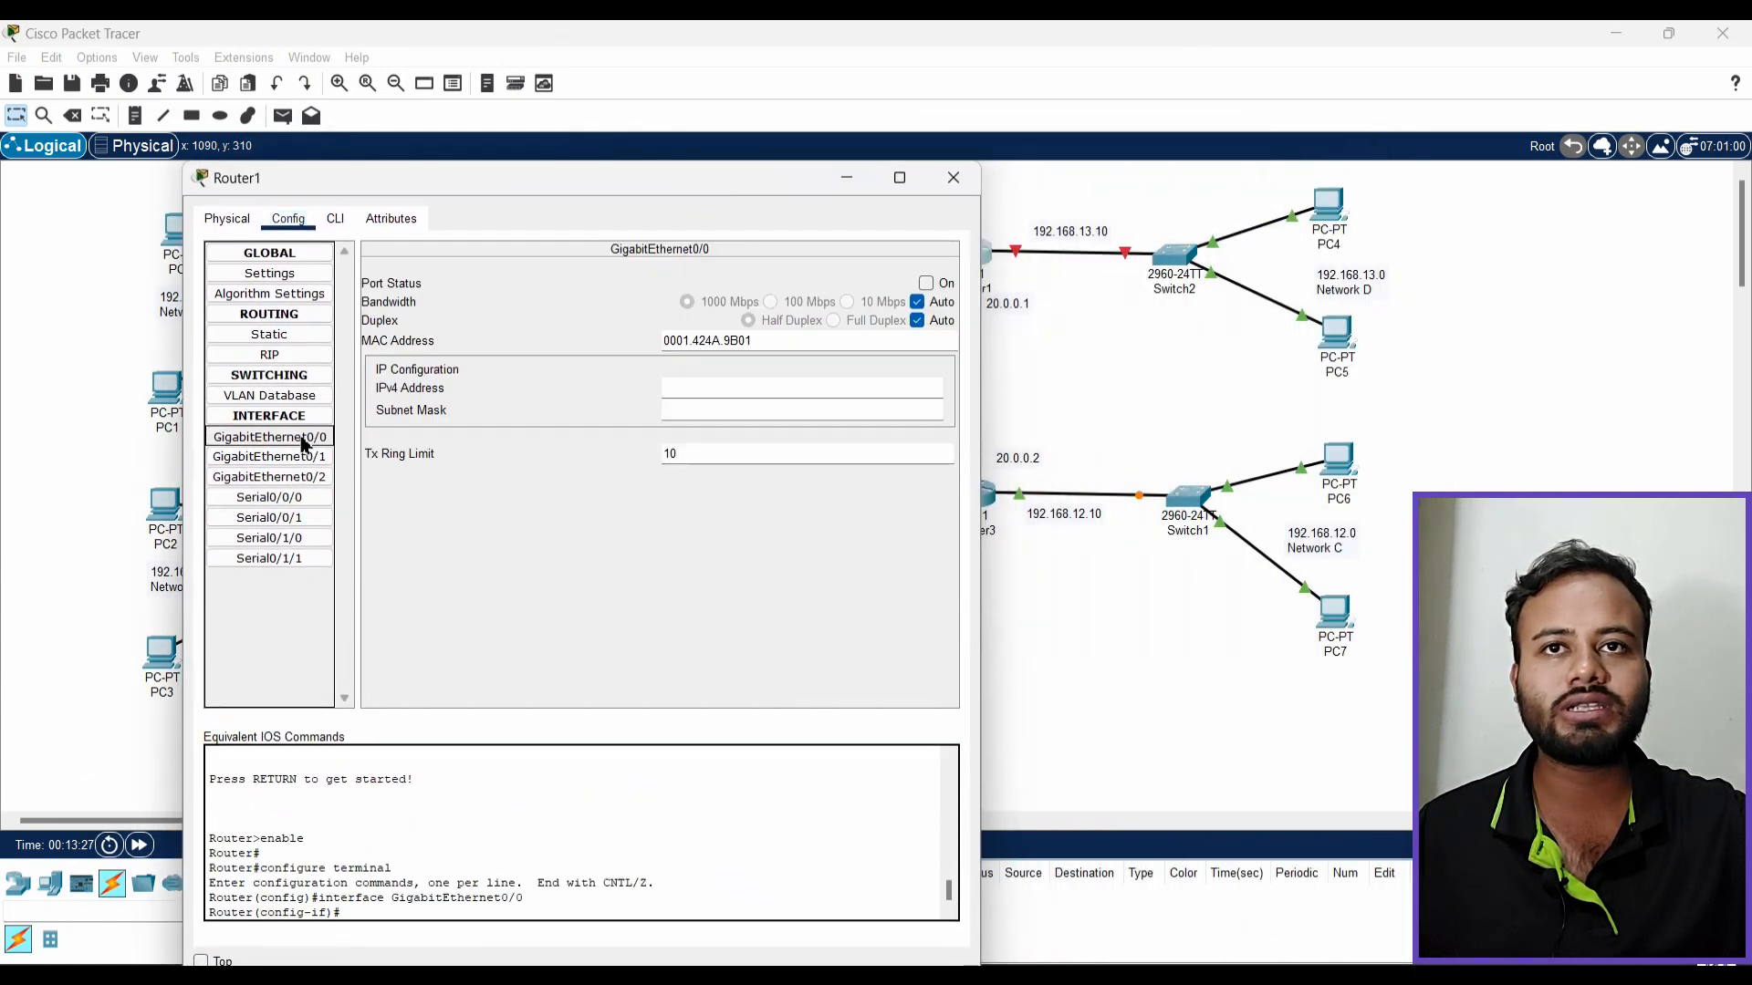
click(684, 387)
text(192.168.10.10)
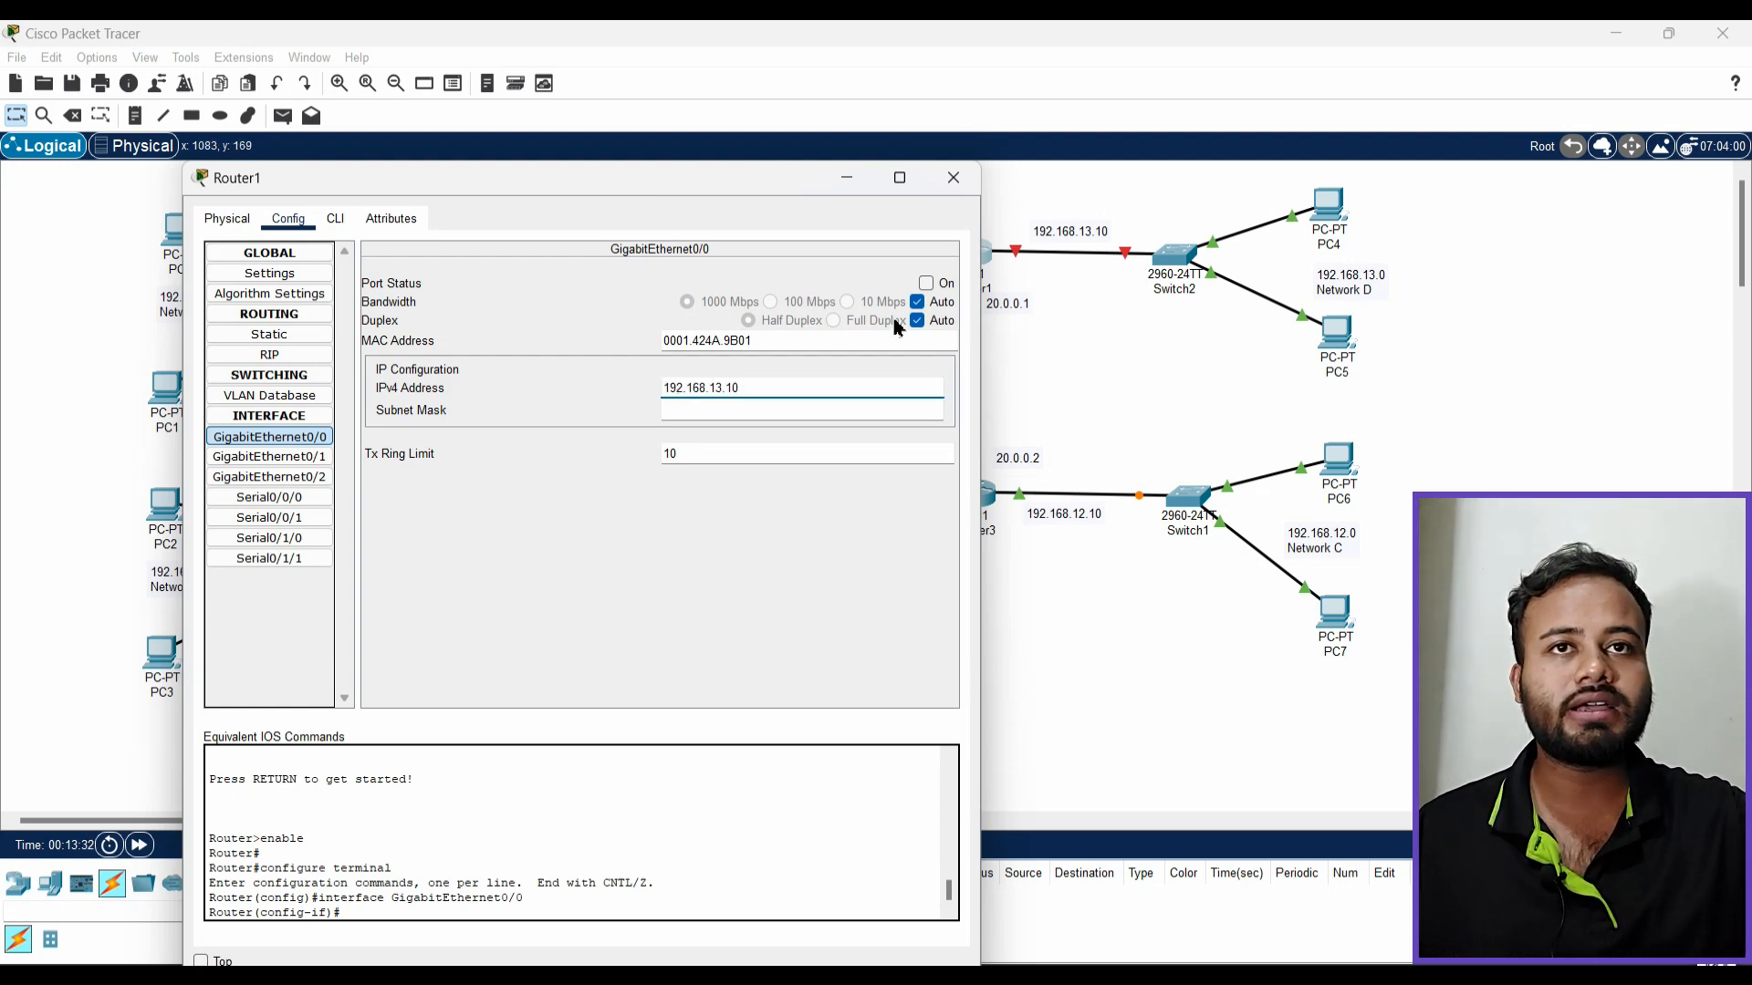
click(926, 285)
click(953, 178)
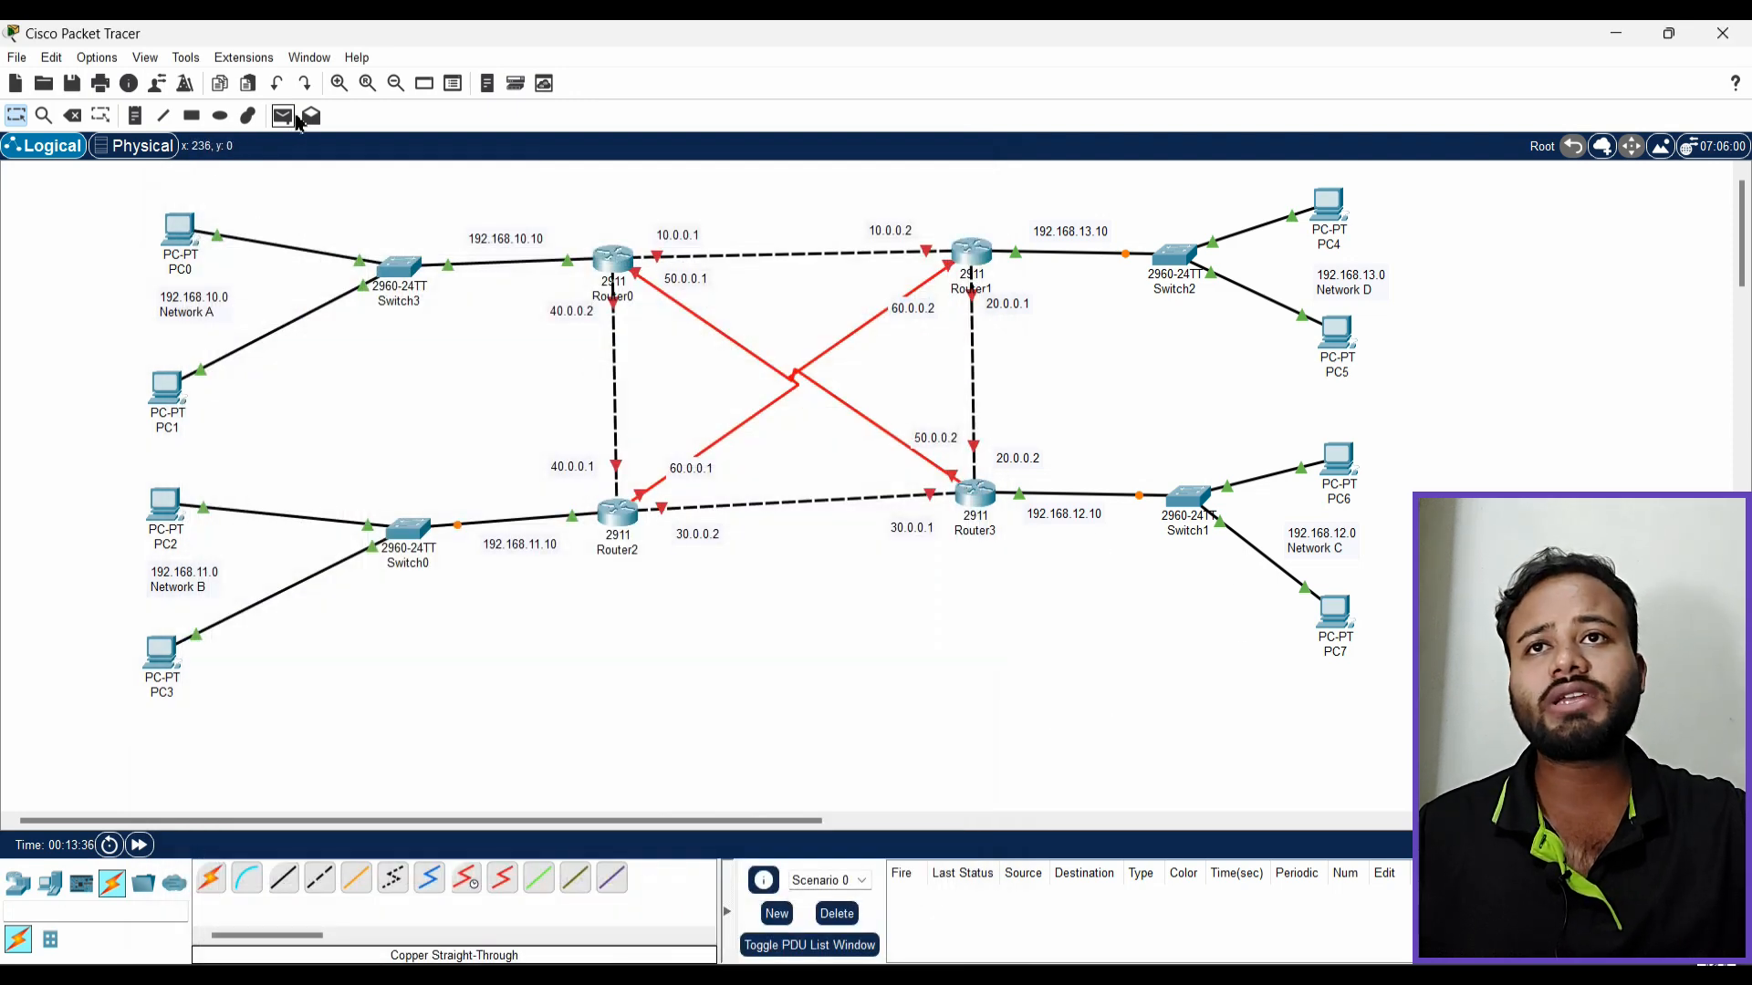
Test connectivity within Network C by sending a simple PDU from PC7 to Router3 twice
click(297, 117)
click(1340, 615)
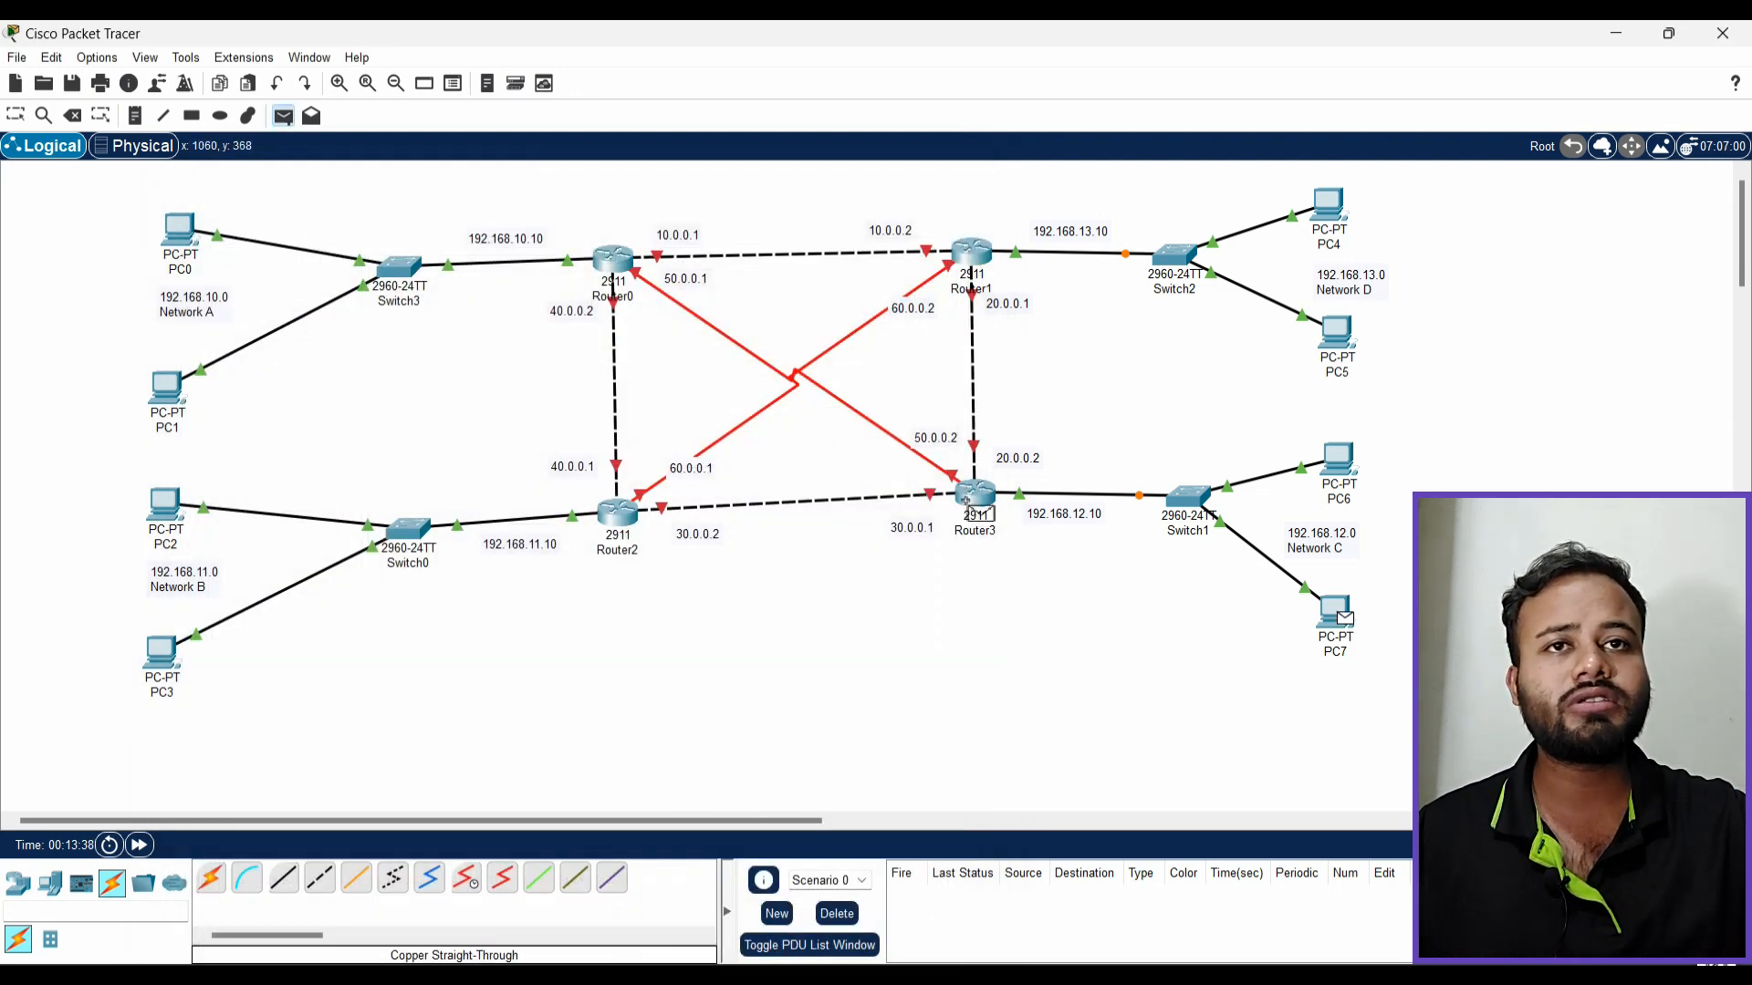
click(967, 500)
click(283, 116)
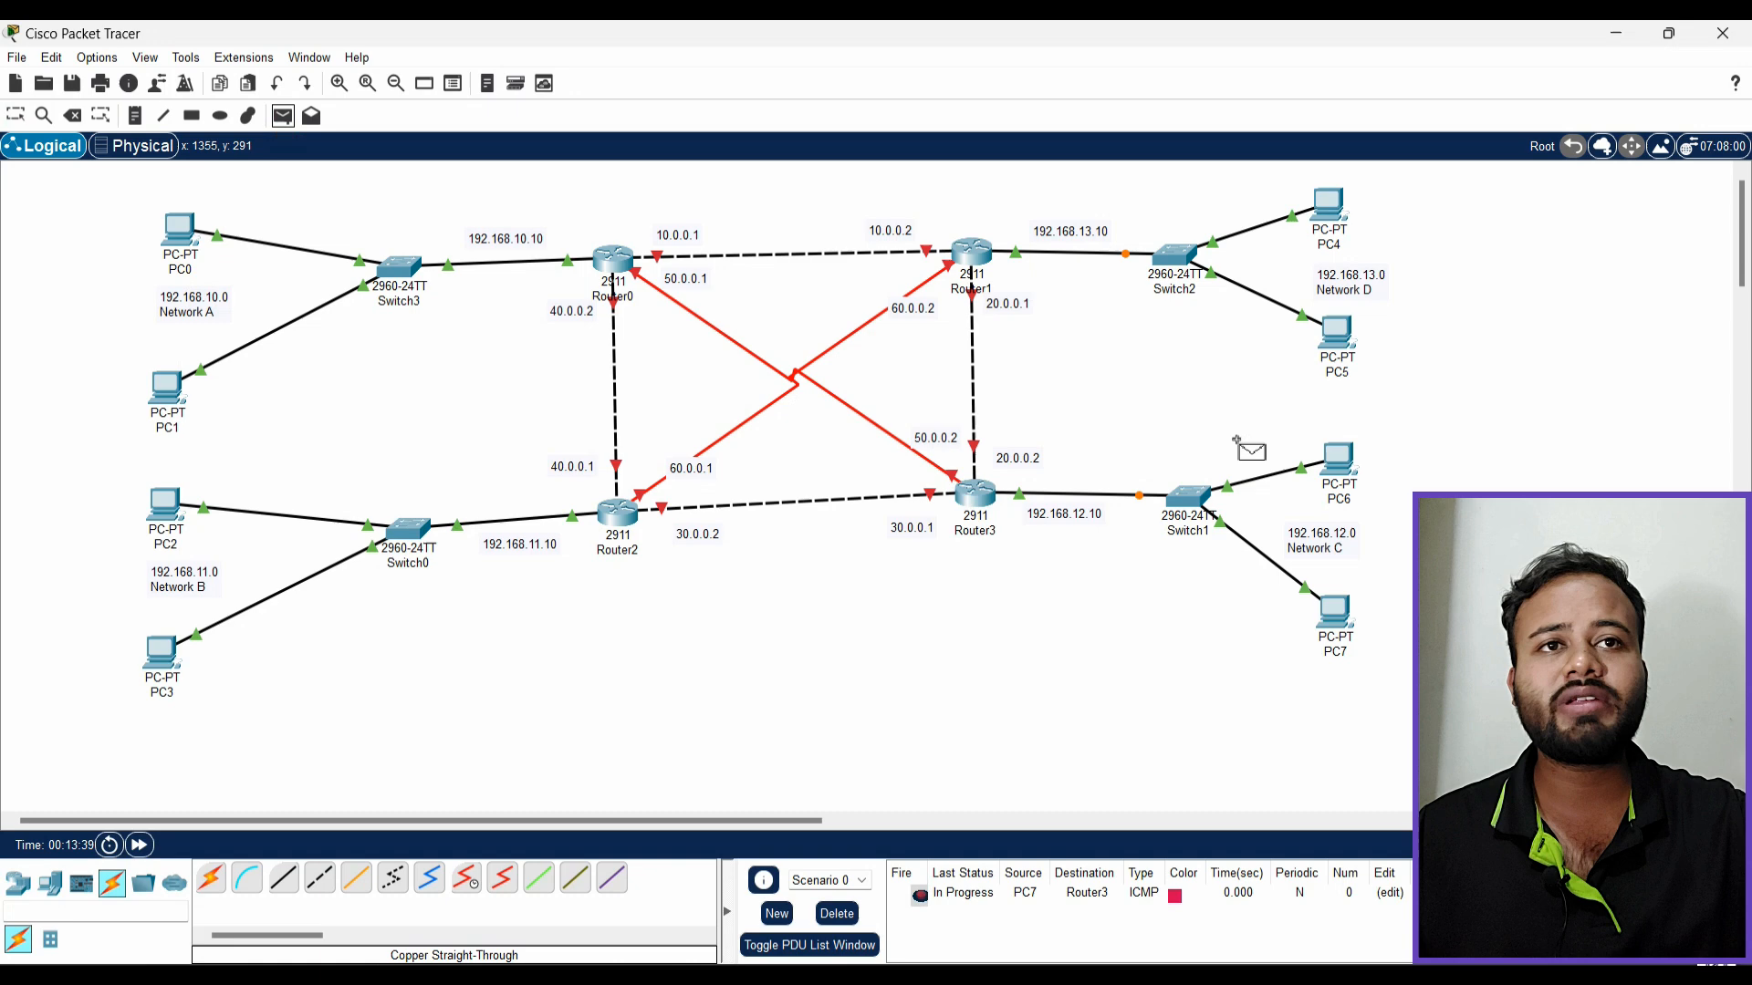
click(1340, 616)
click(979, 496)
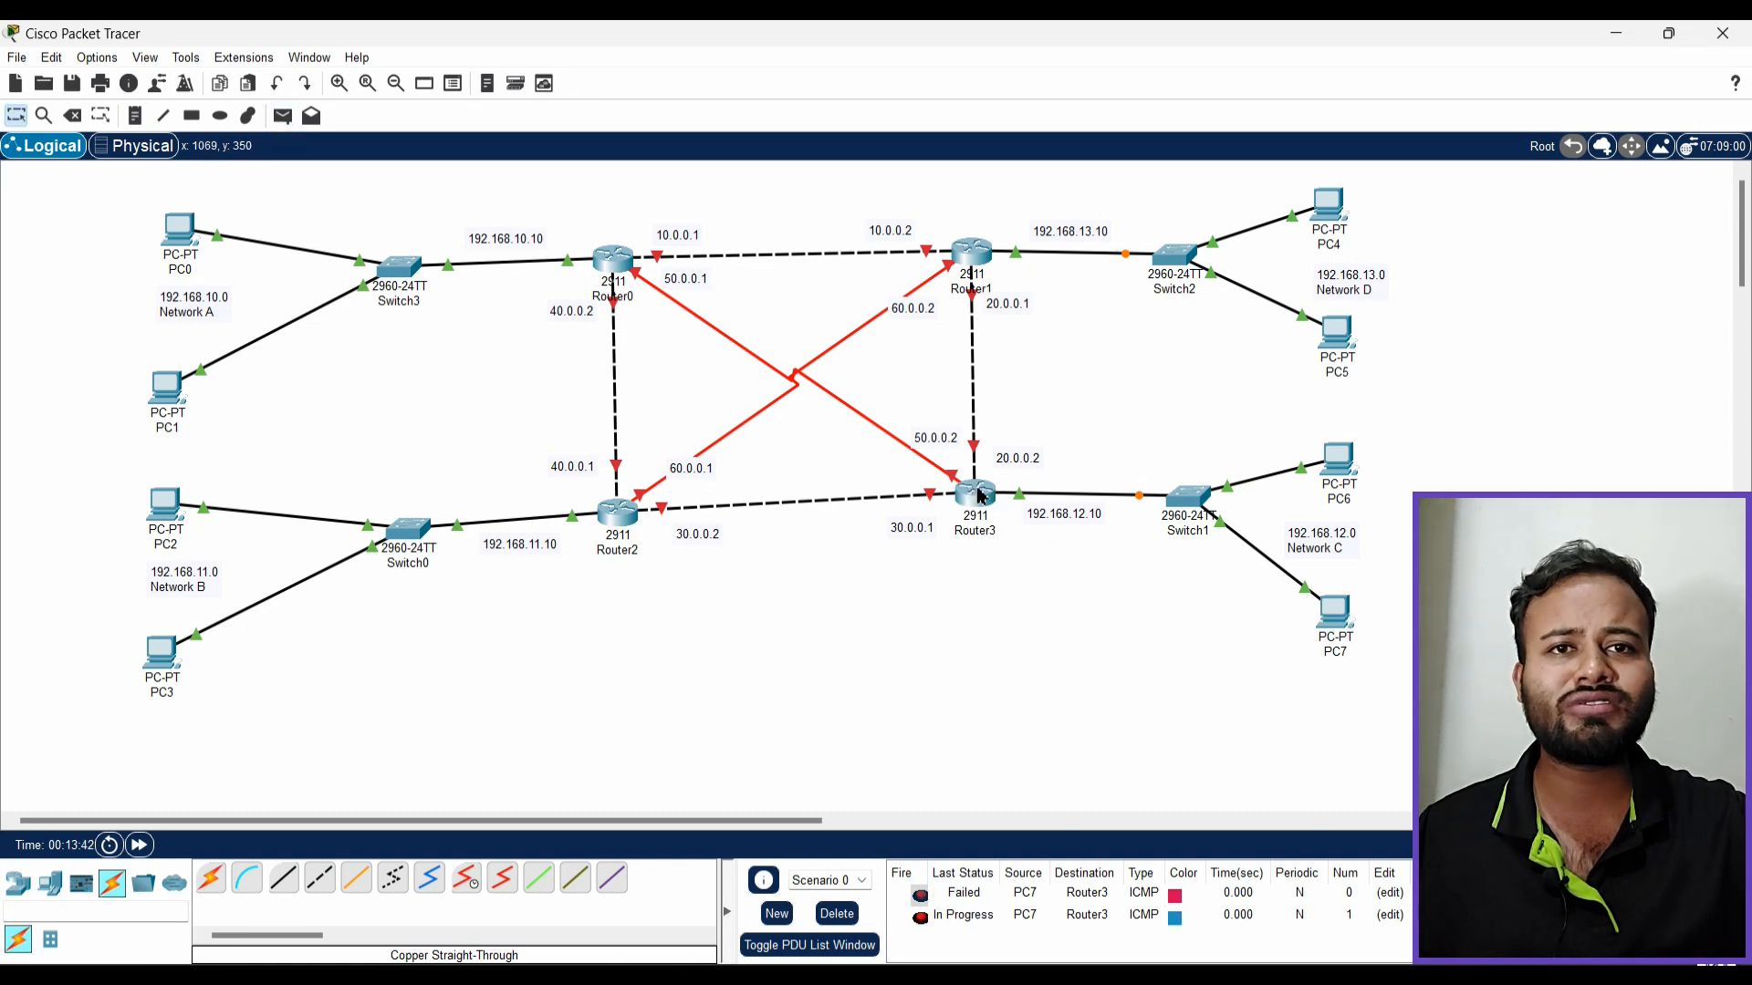
Retry the Network C connectivity test with three simple PDUs from PC7 to Router3, and delete the scenario's PDU entries
click(283, 115)
click(1340, 617)
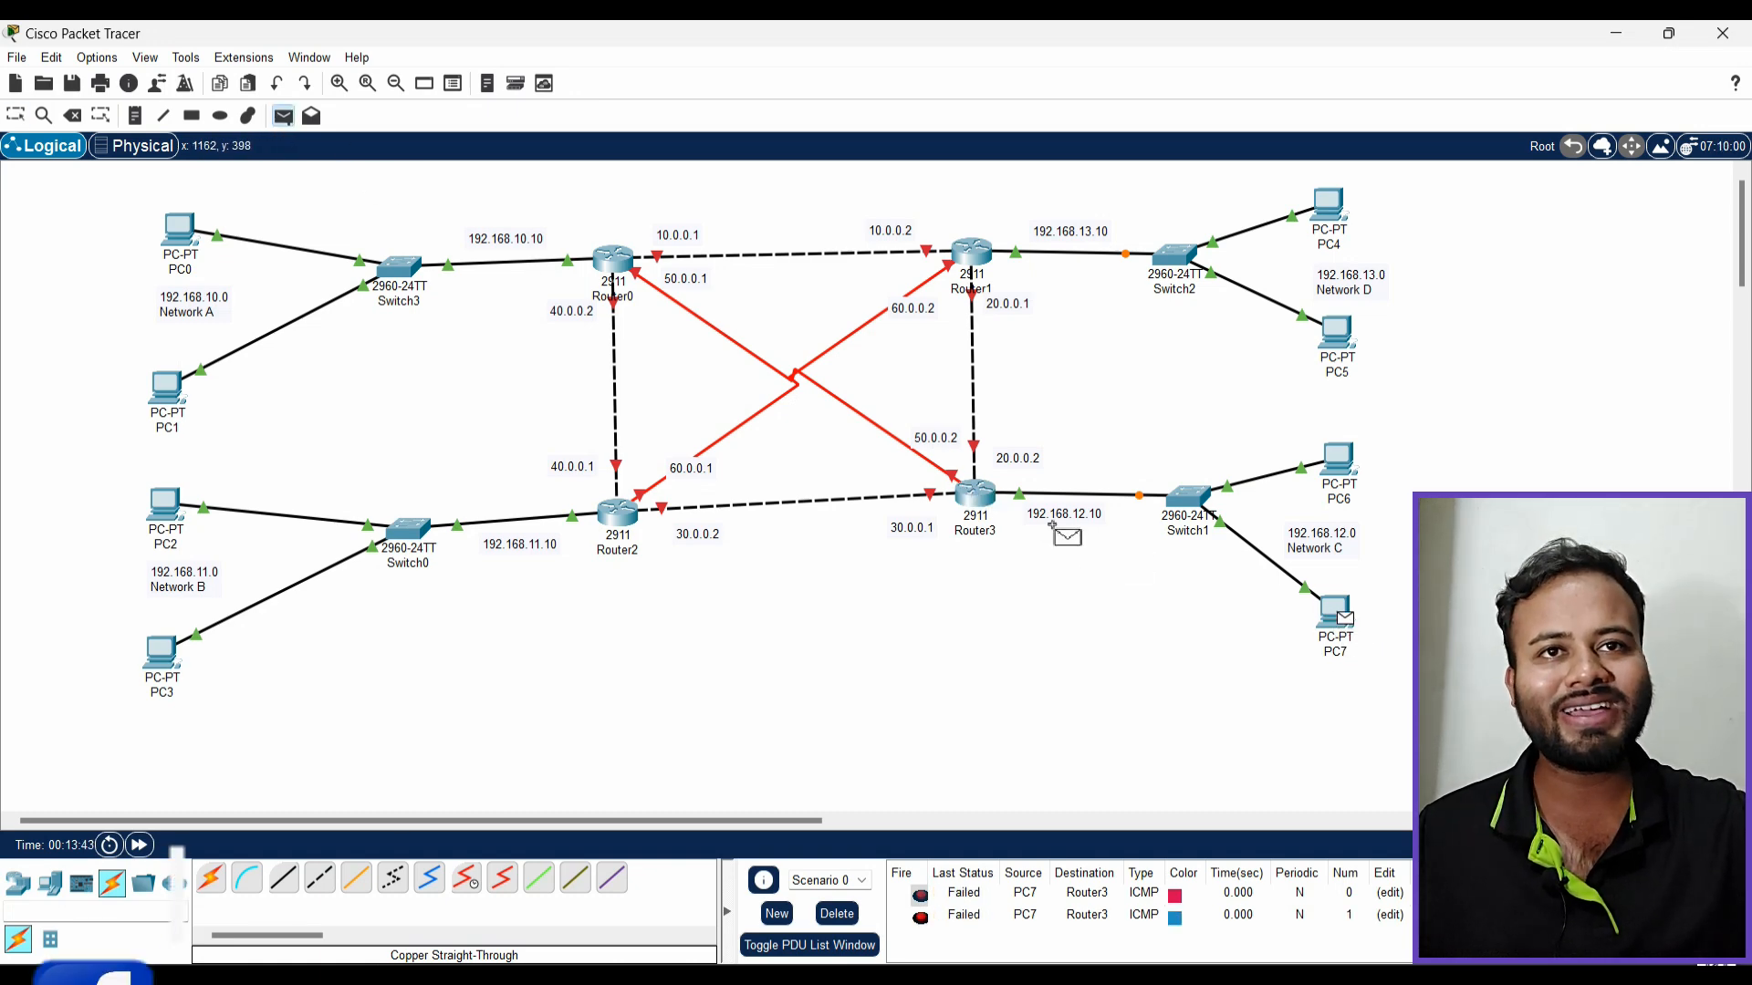
click(980, 497)
click(283, 116)
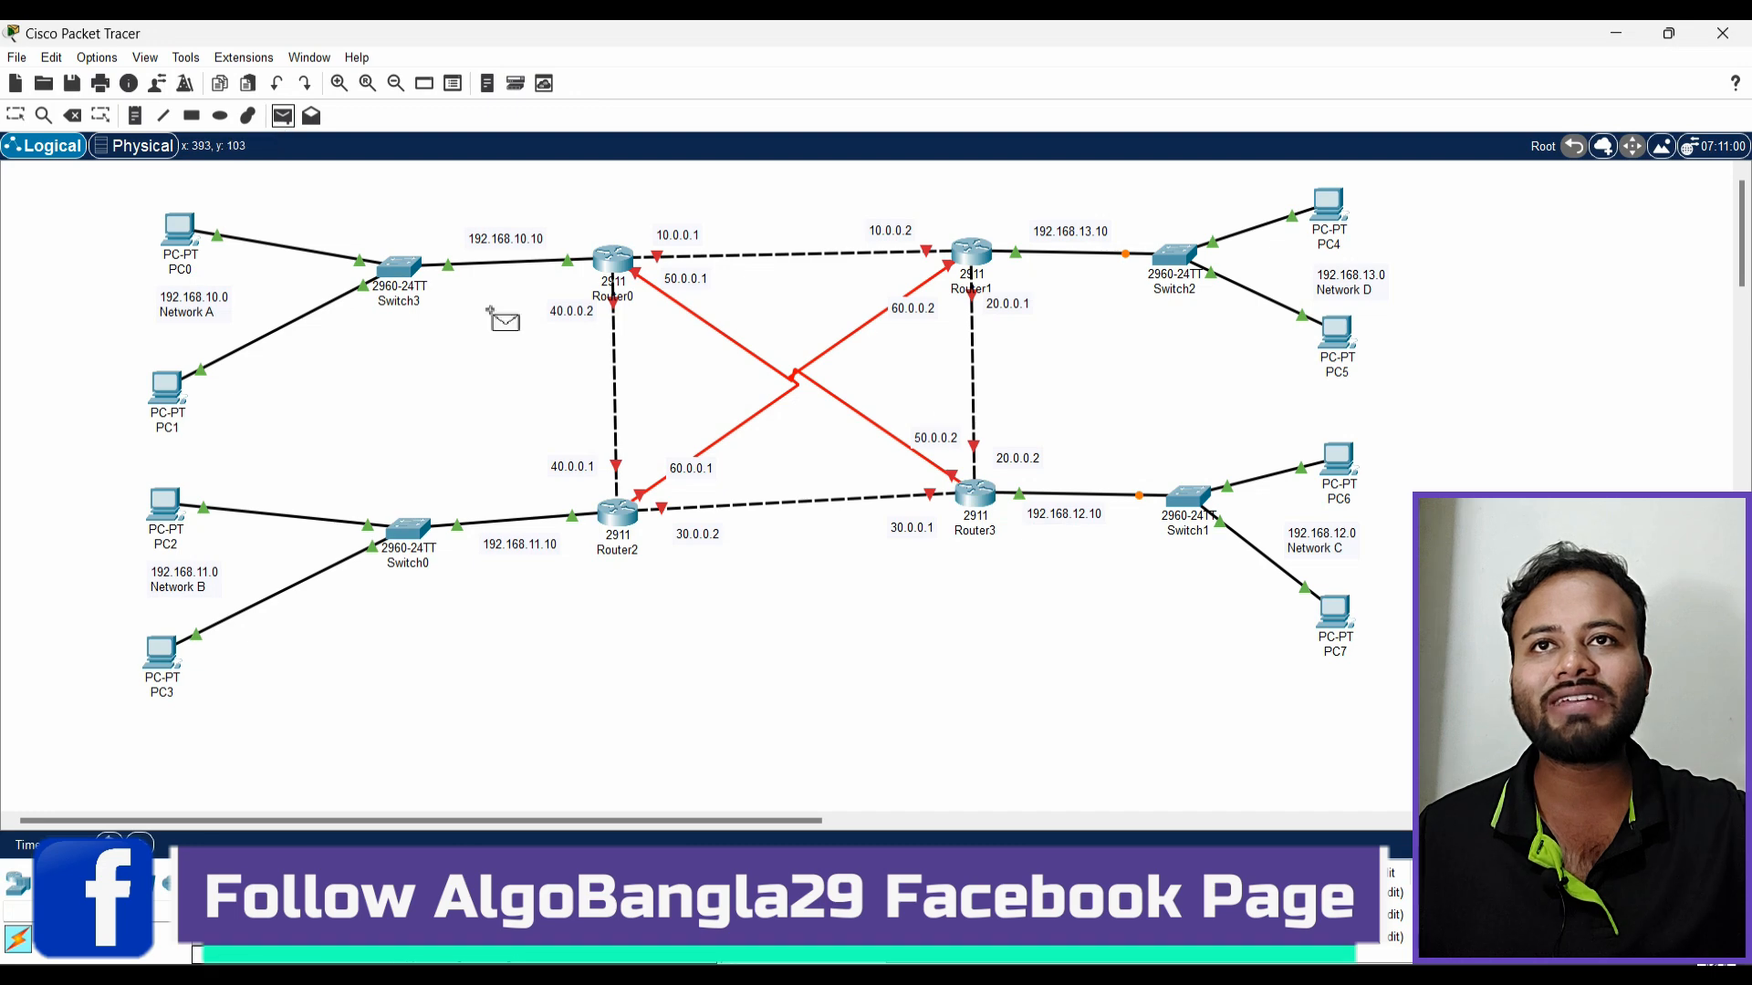
click(1337, 617)
click(976, 500)
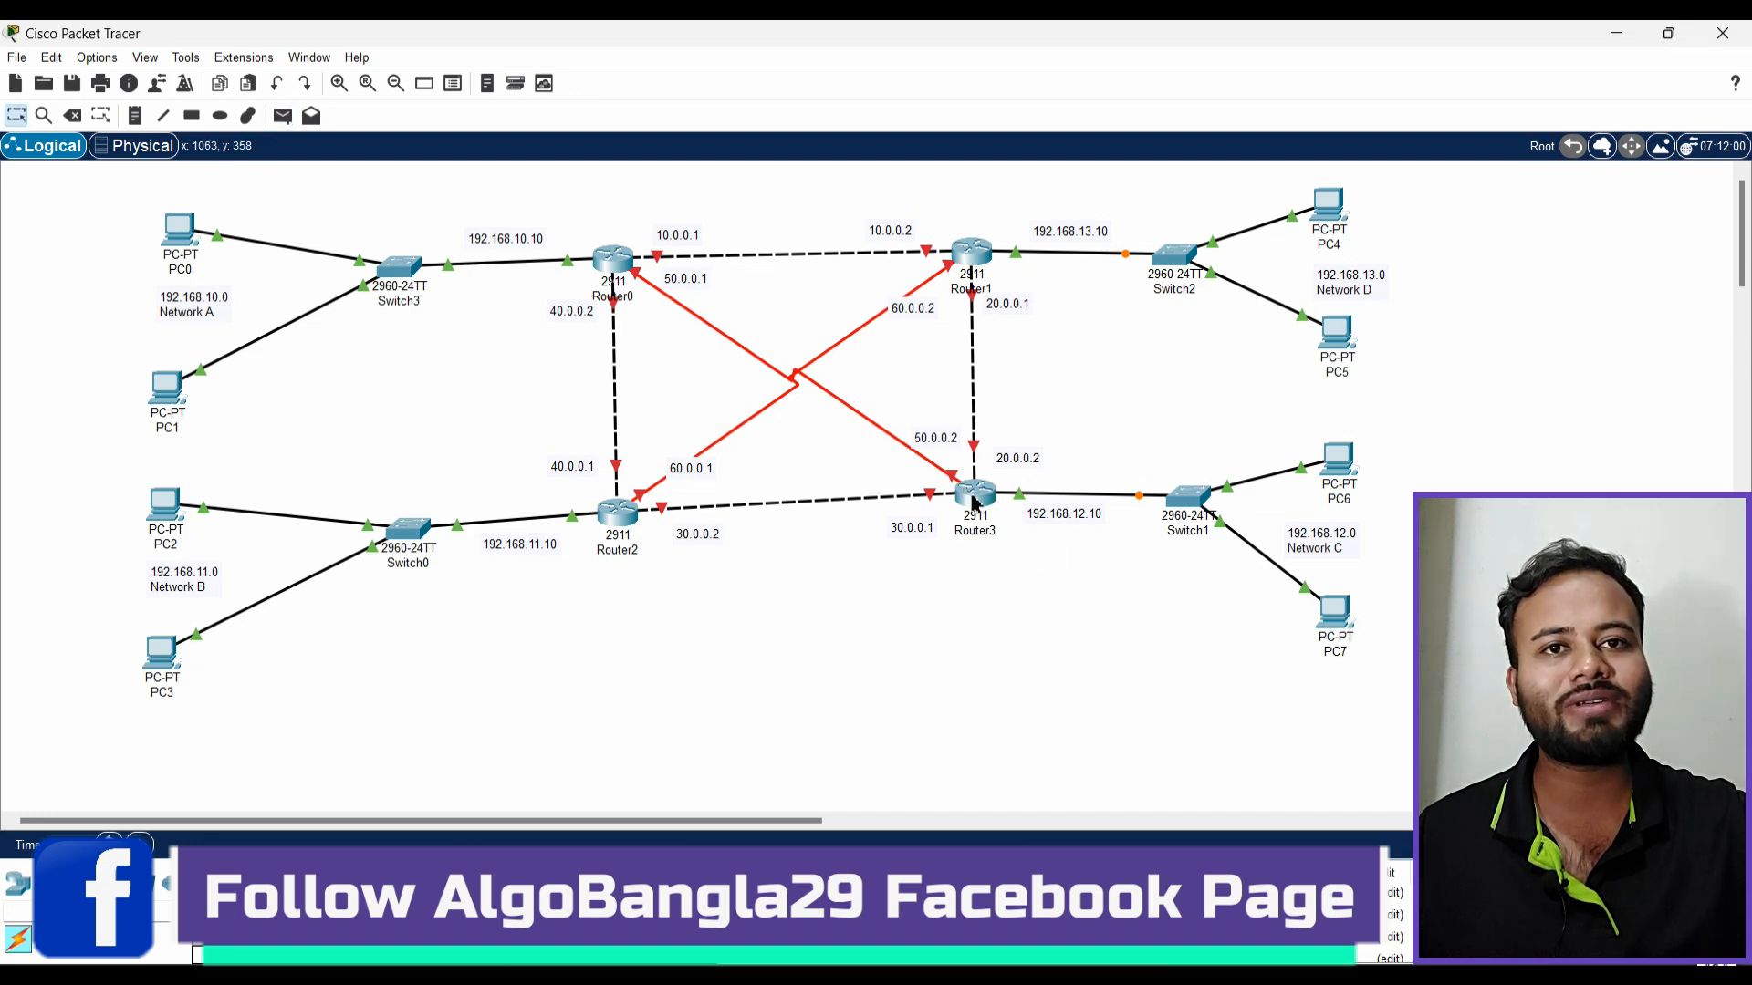
click(290, 119)
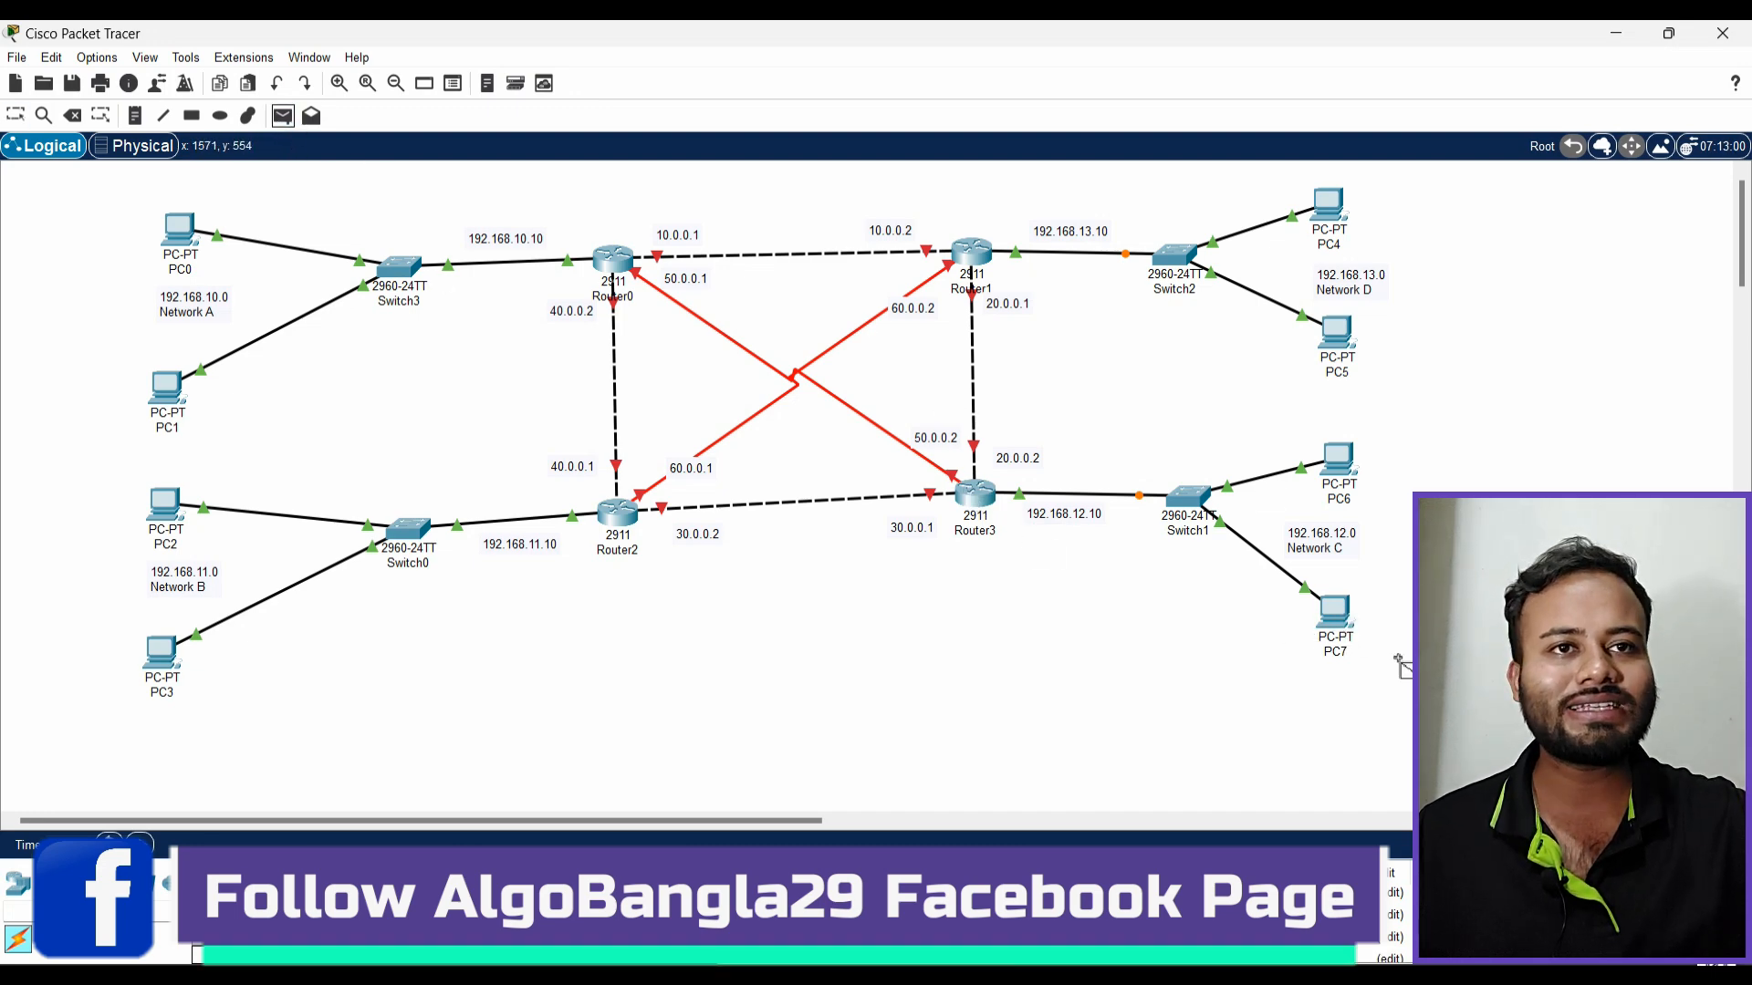
click(1335, 613)
click(967, 500)
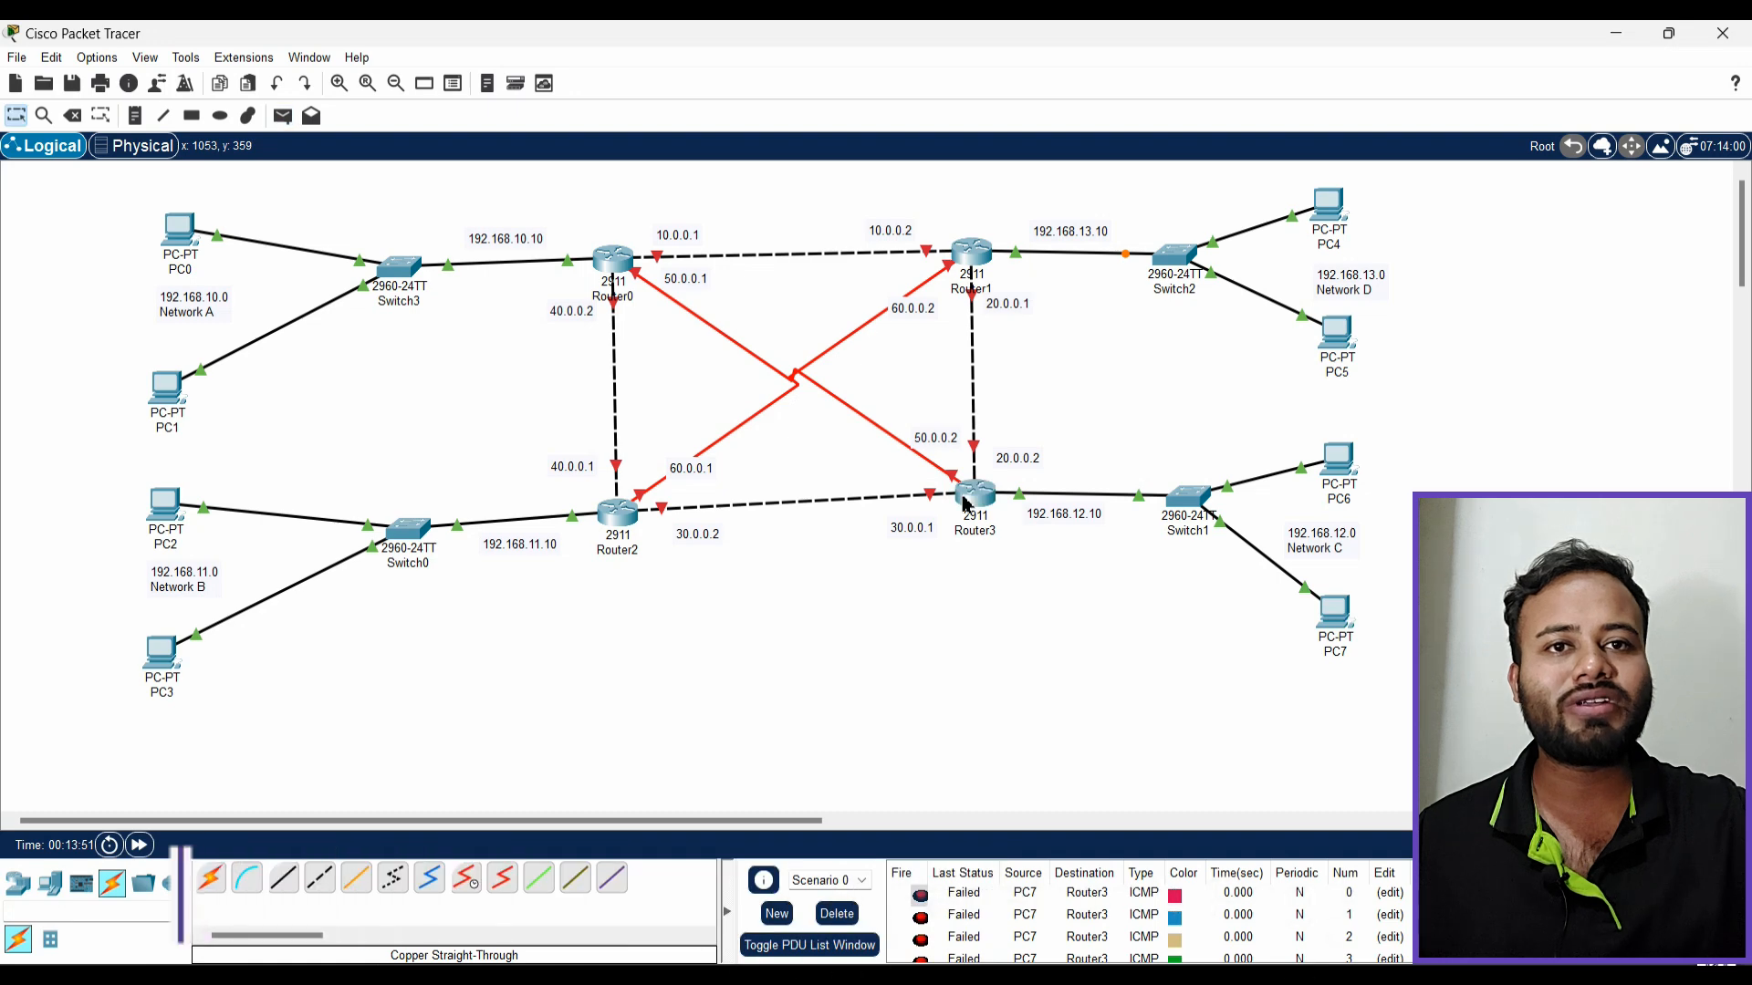
click(837, 913)
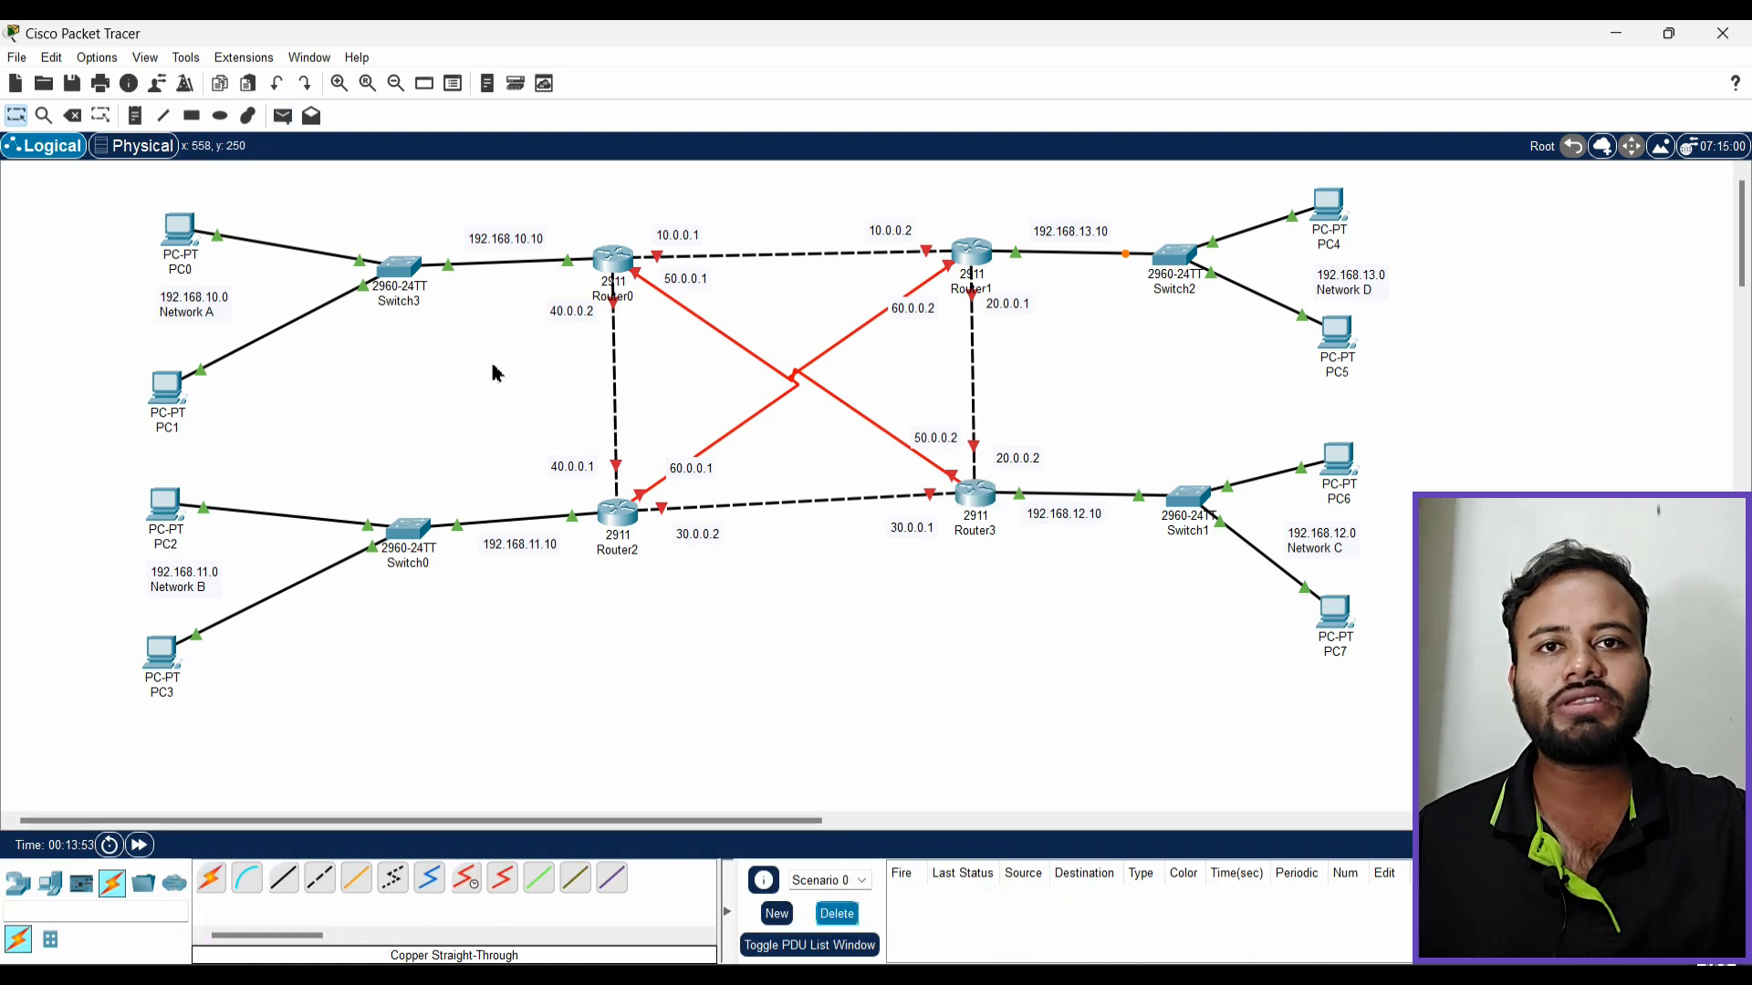
Send two fresh simple PDUs from PC7 to Router3 to recheck the gateway link, and clear the scenario's PDU list
click(283, 116)
click(1336, 616)
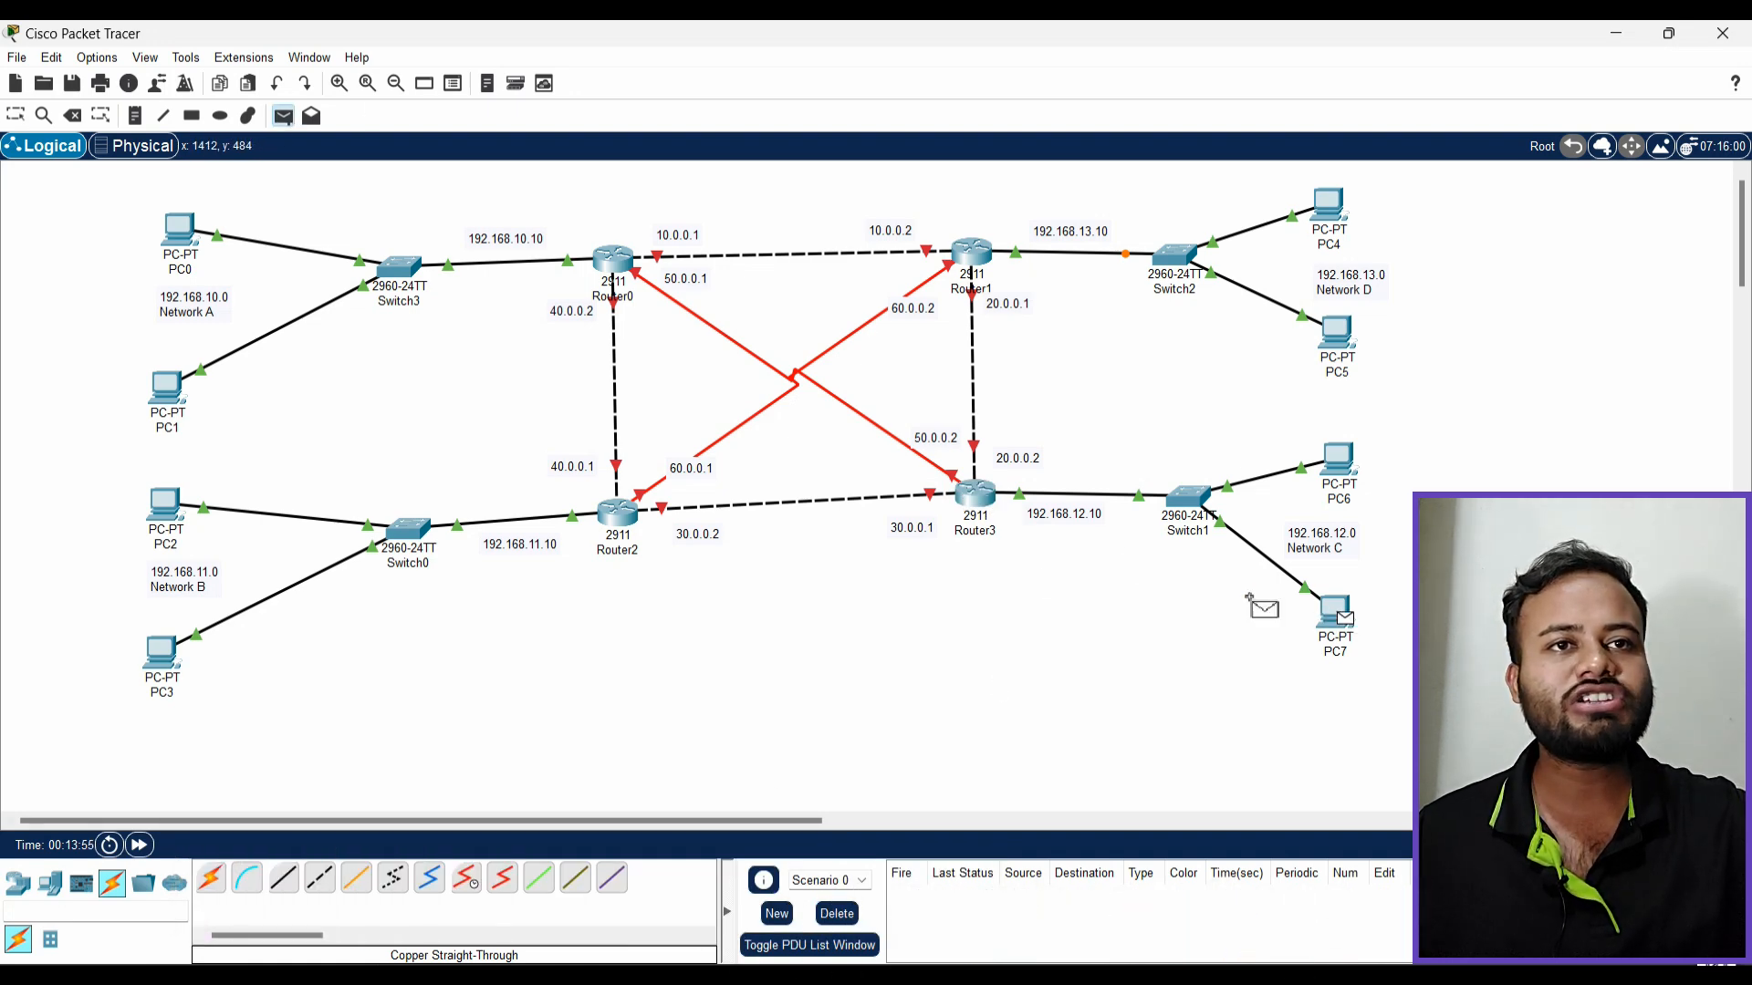
click(974, 497)
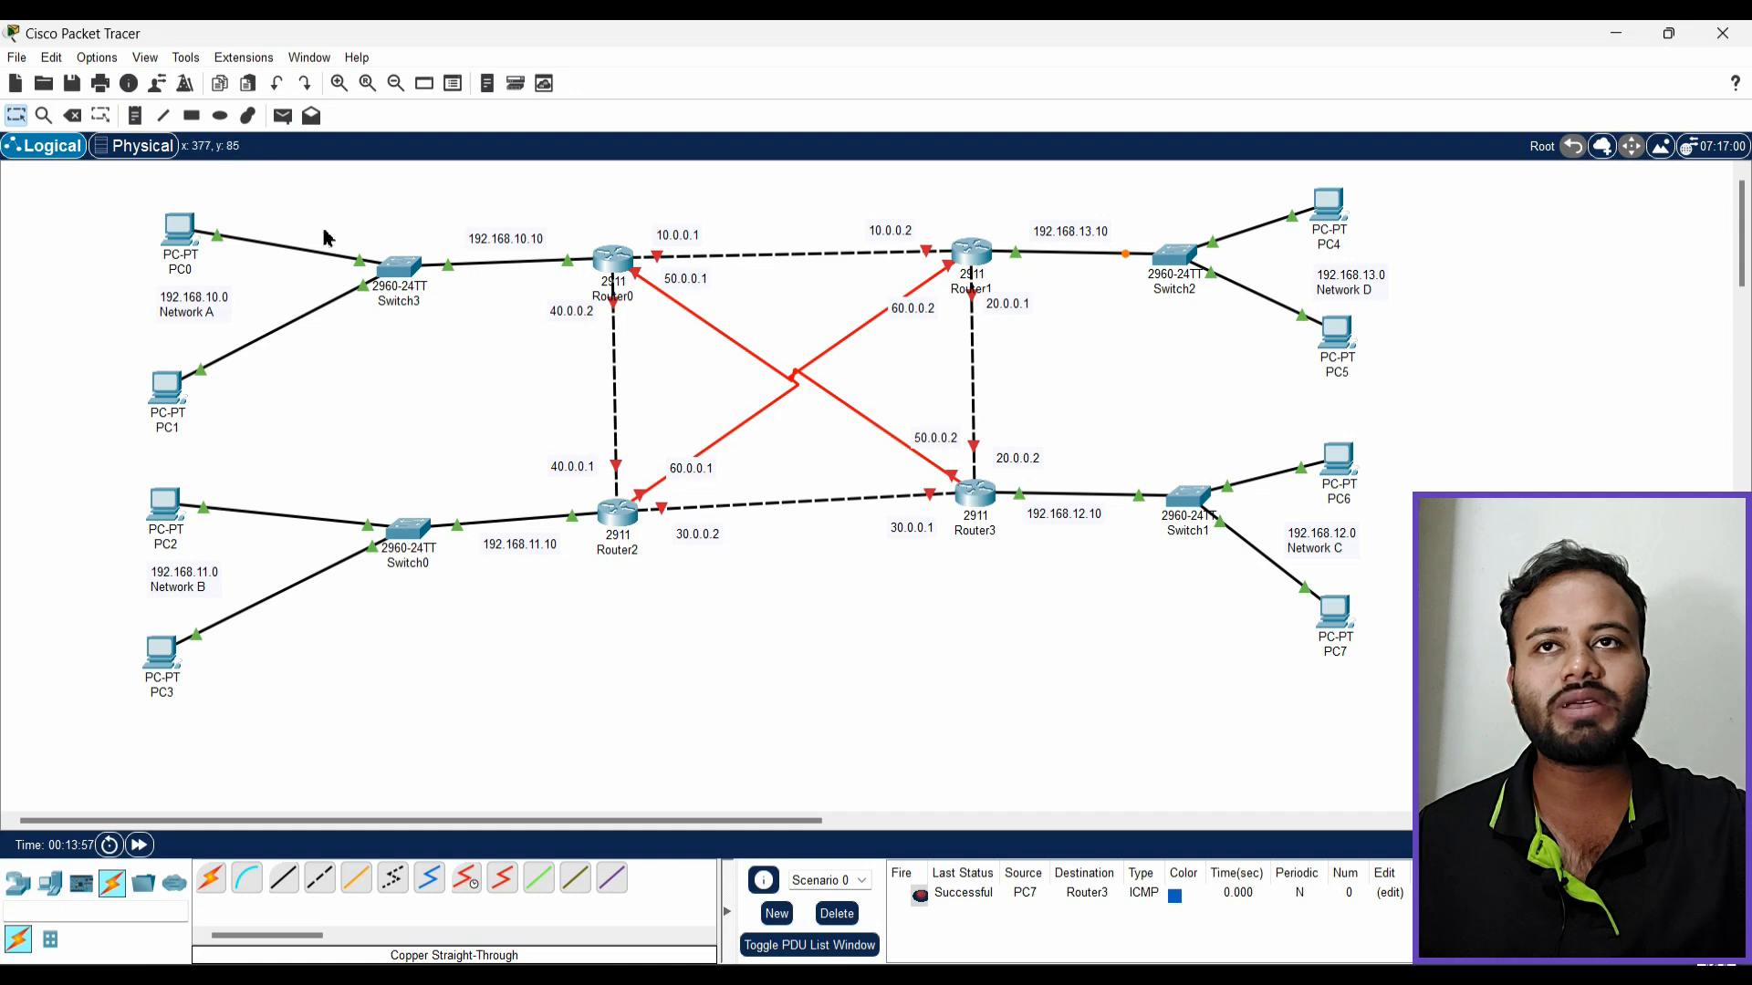
click(283, 116)
click(1337, 616)
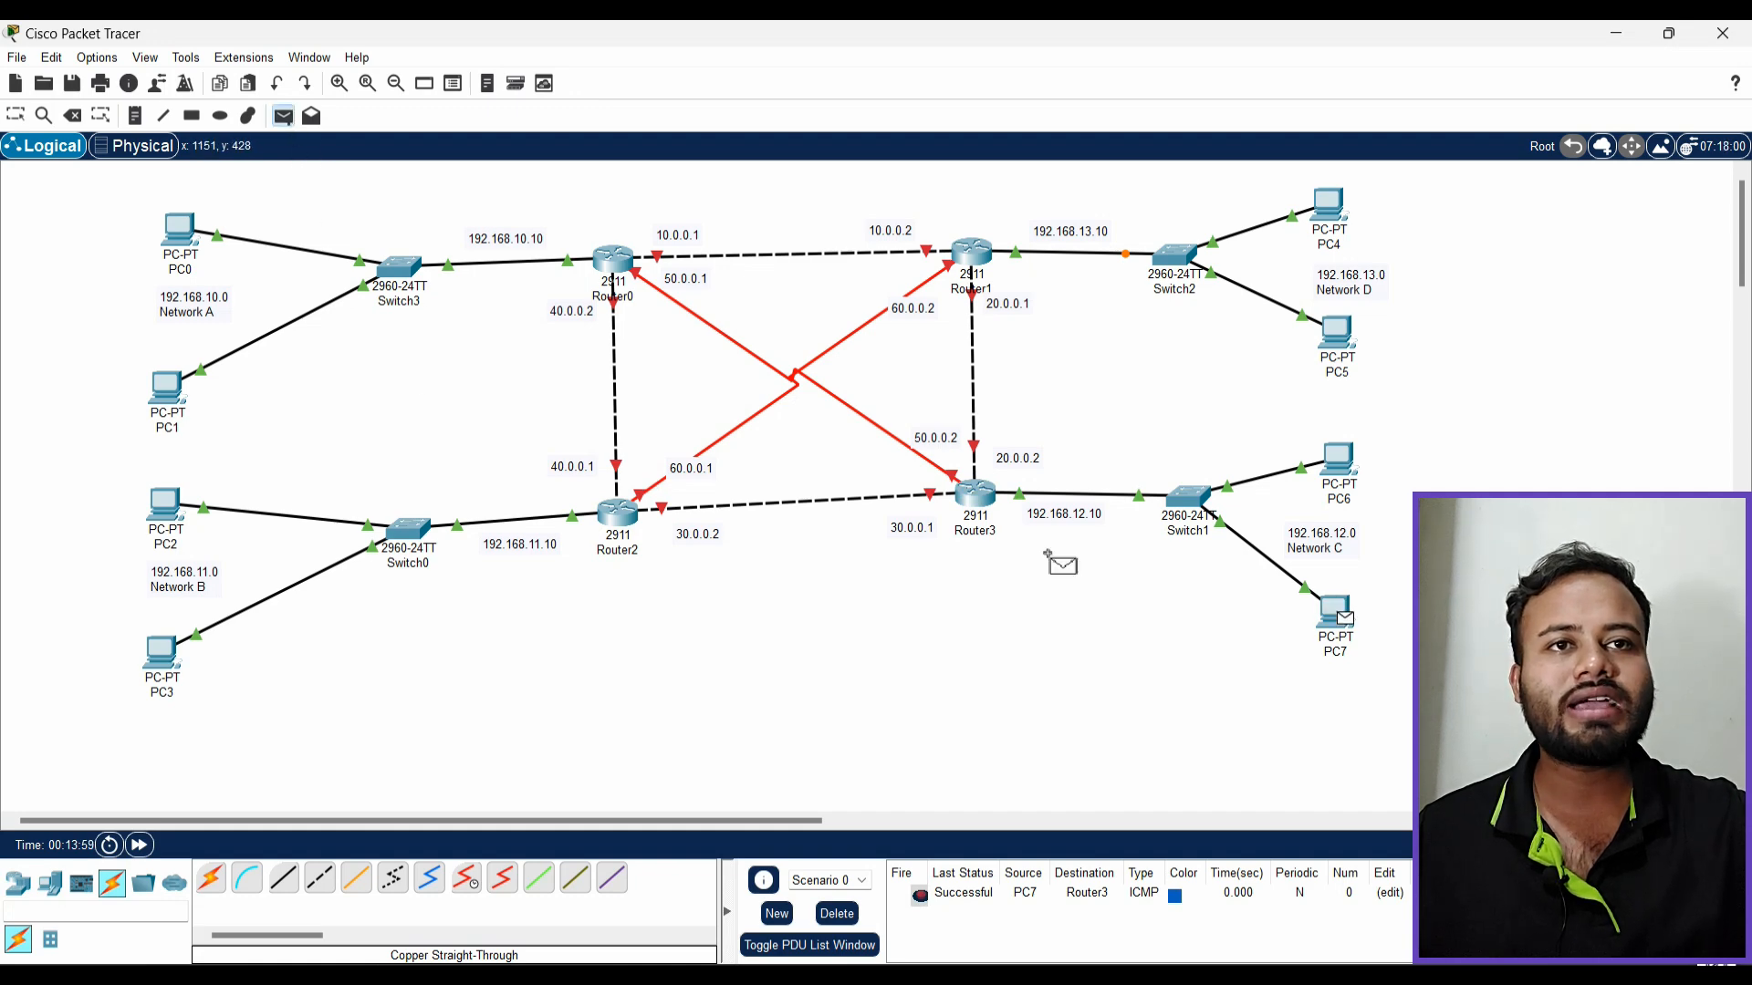
click(981, 497)
click(835, 917)
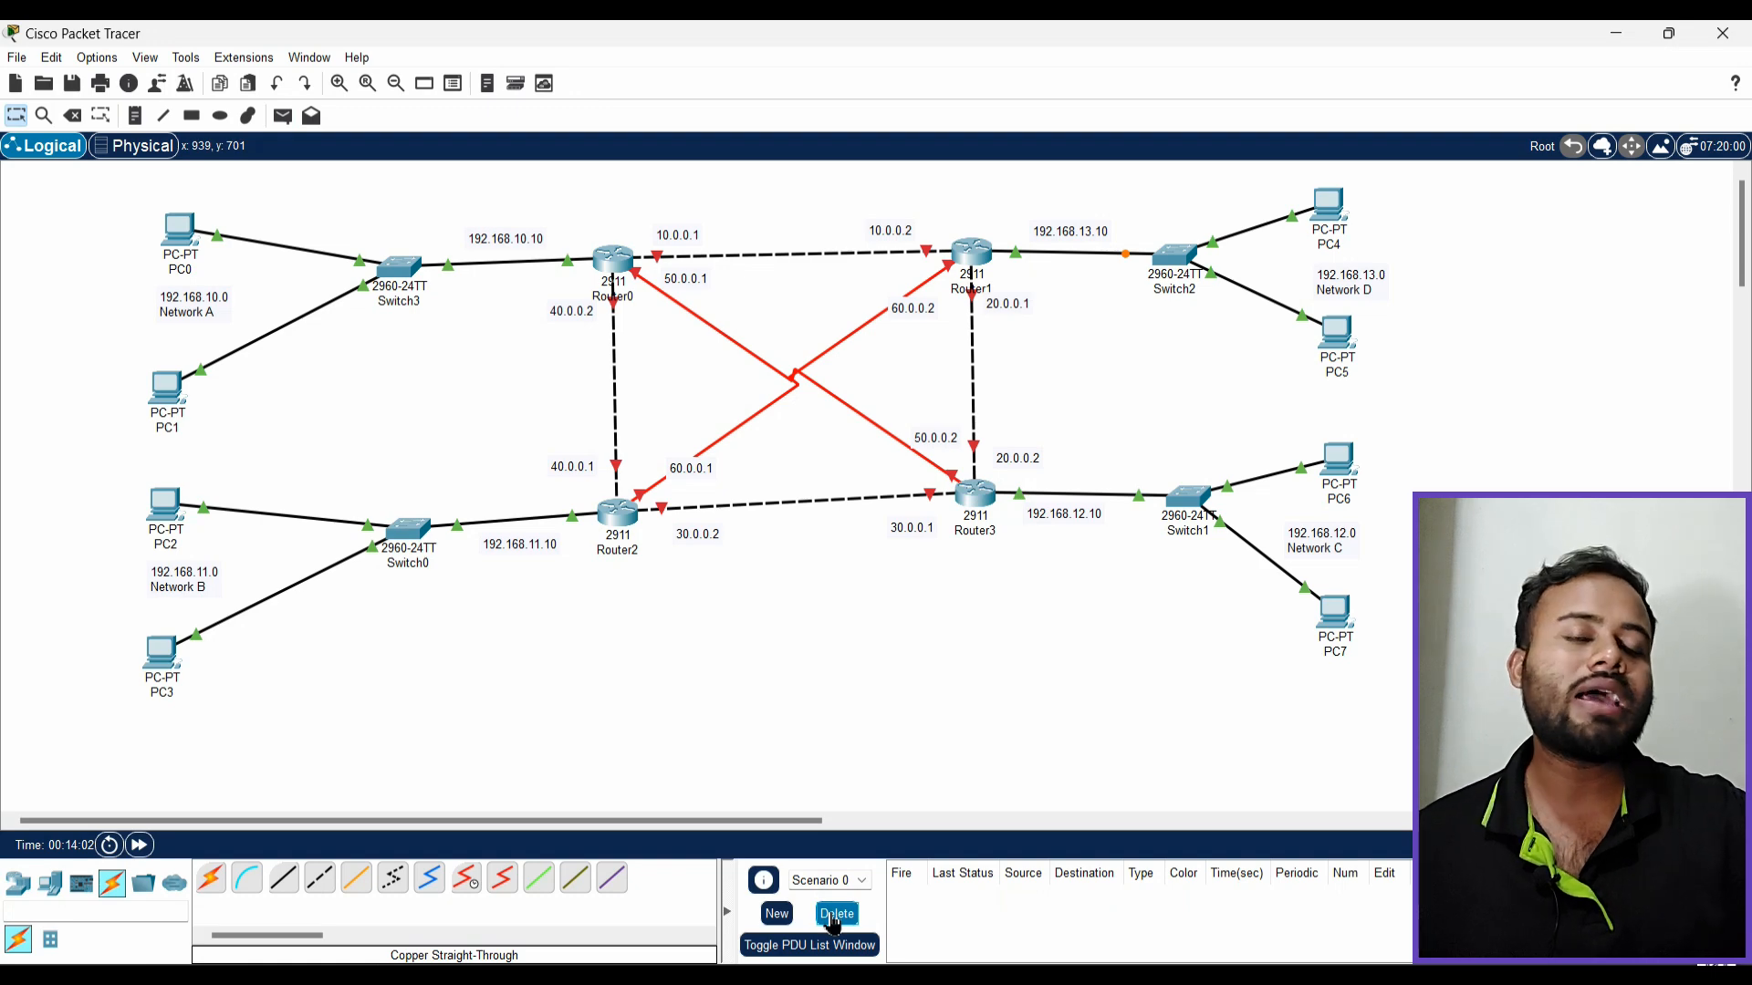
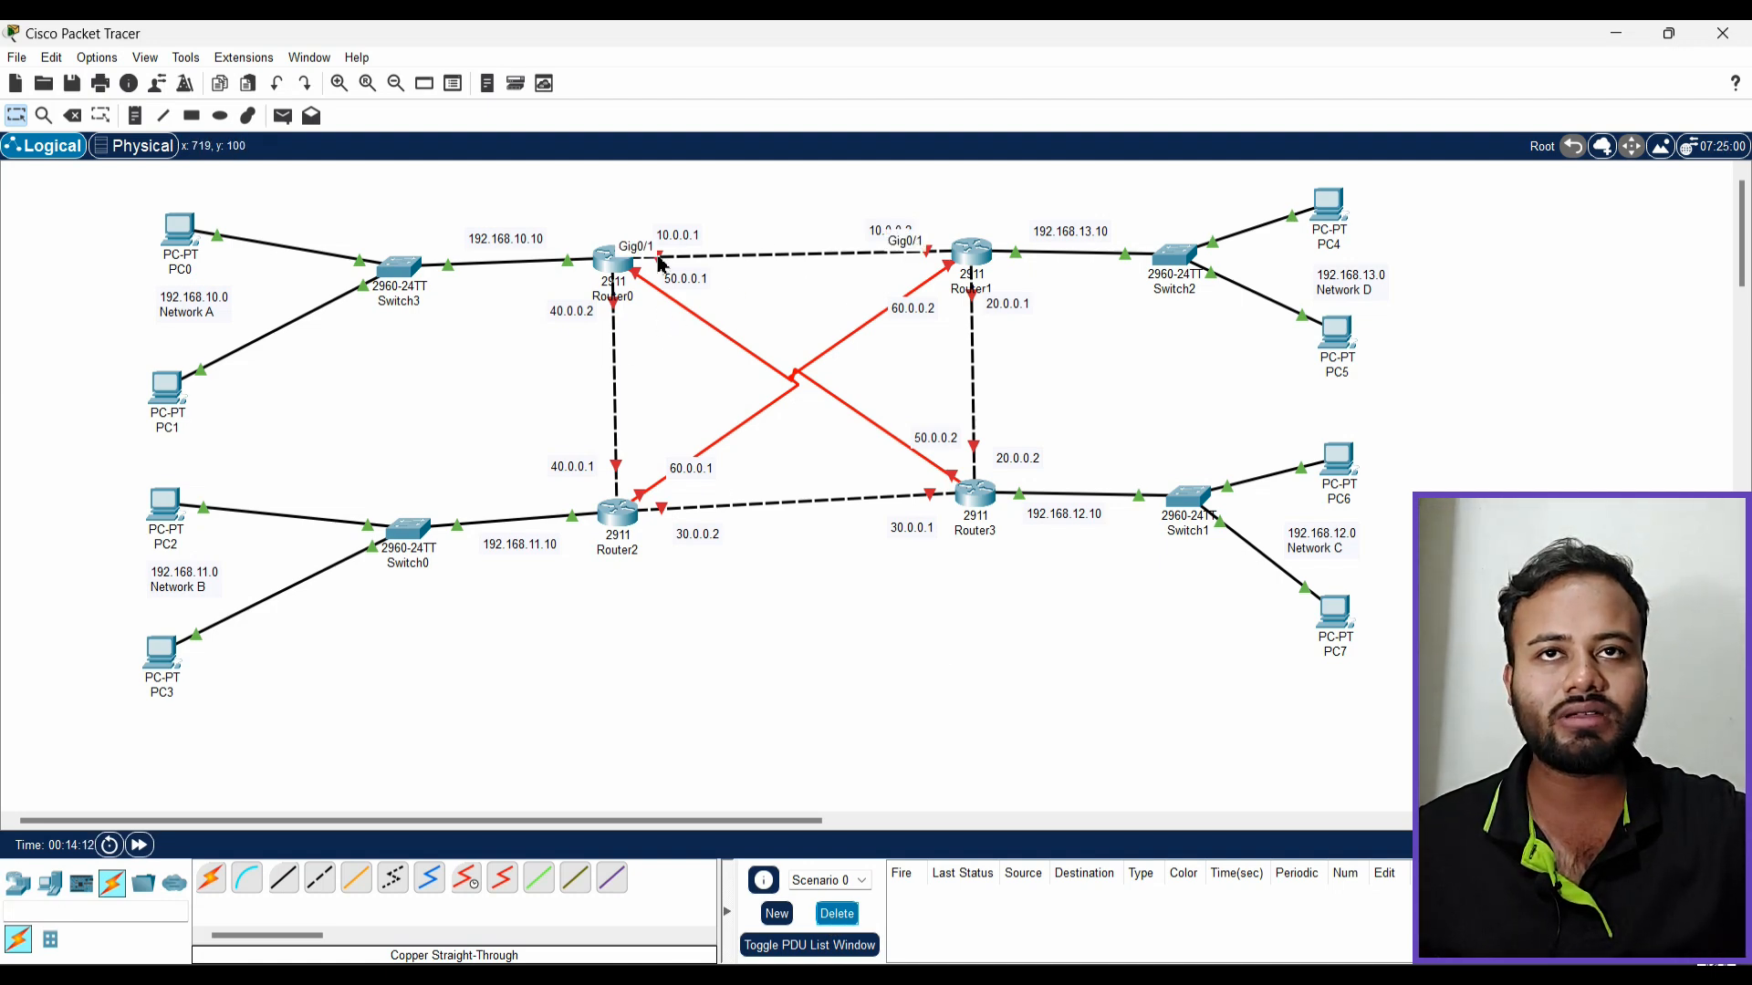
Assign the IPv4 address 10.0.0.1 with subnet mask 255.0.0.0 to Router0's GigabitEthernet0/1 interface
click(620, 264)
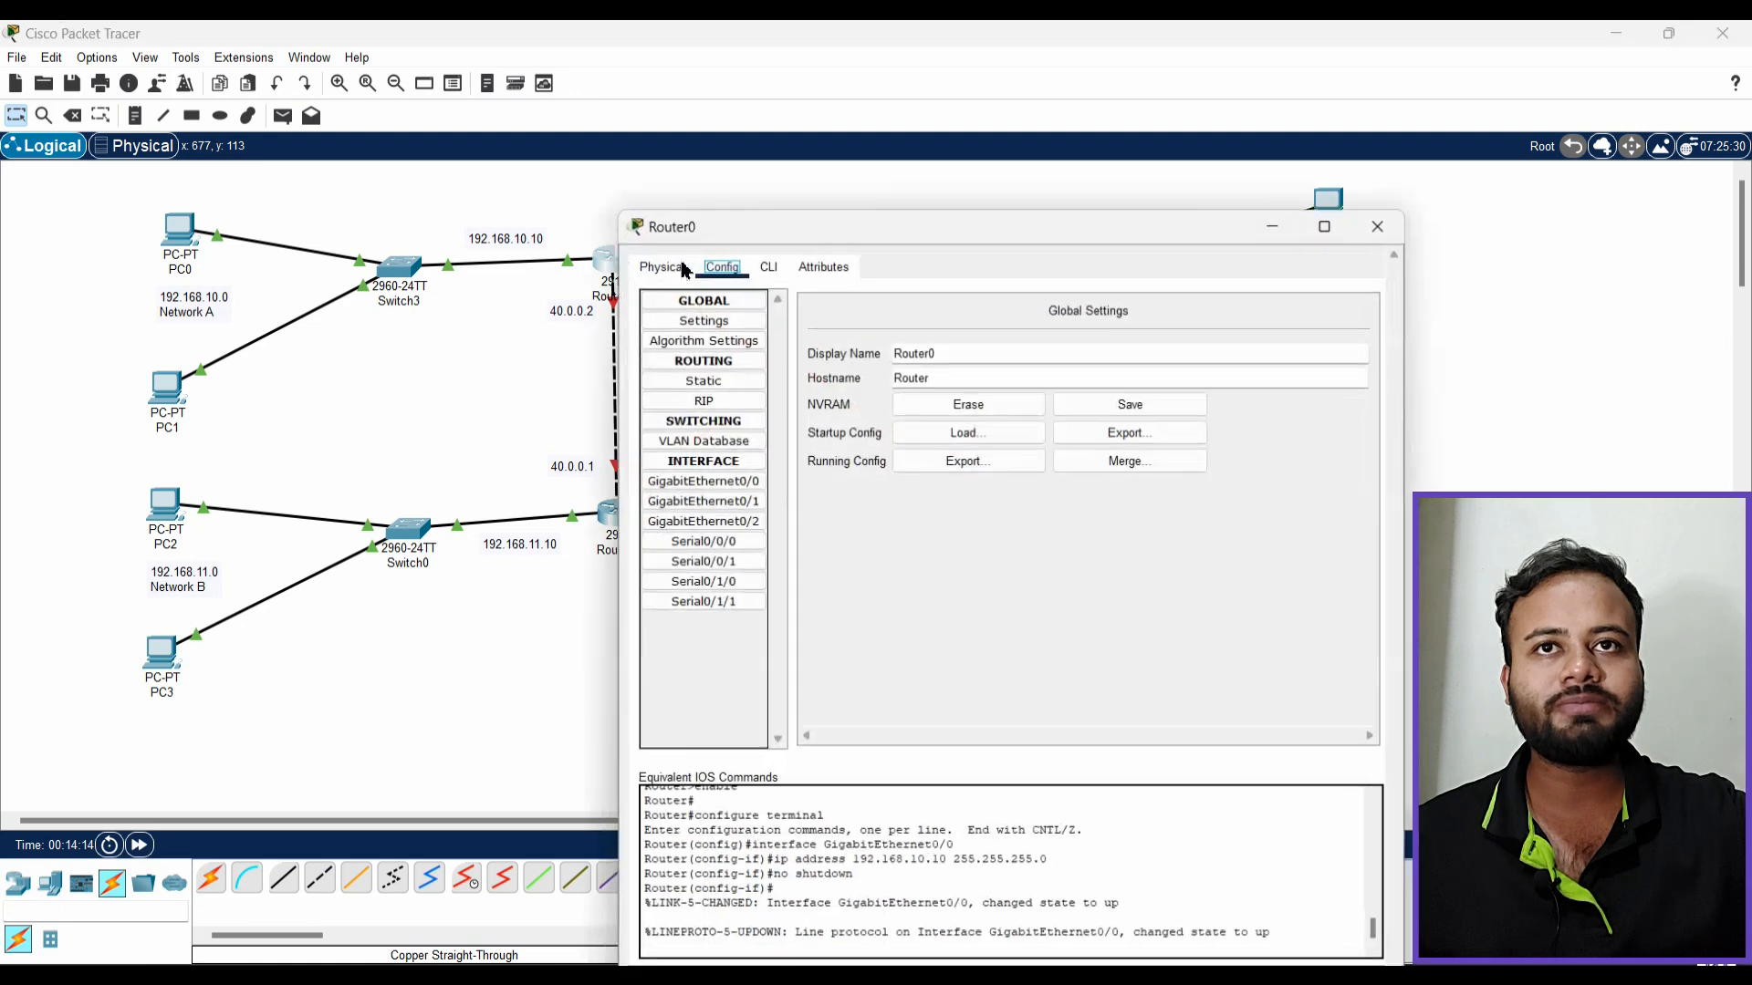
drag(927, 175, 1263, 220)
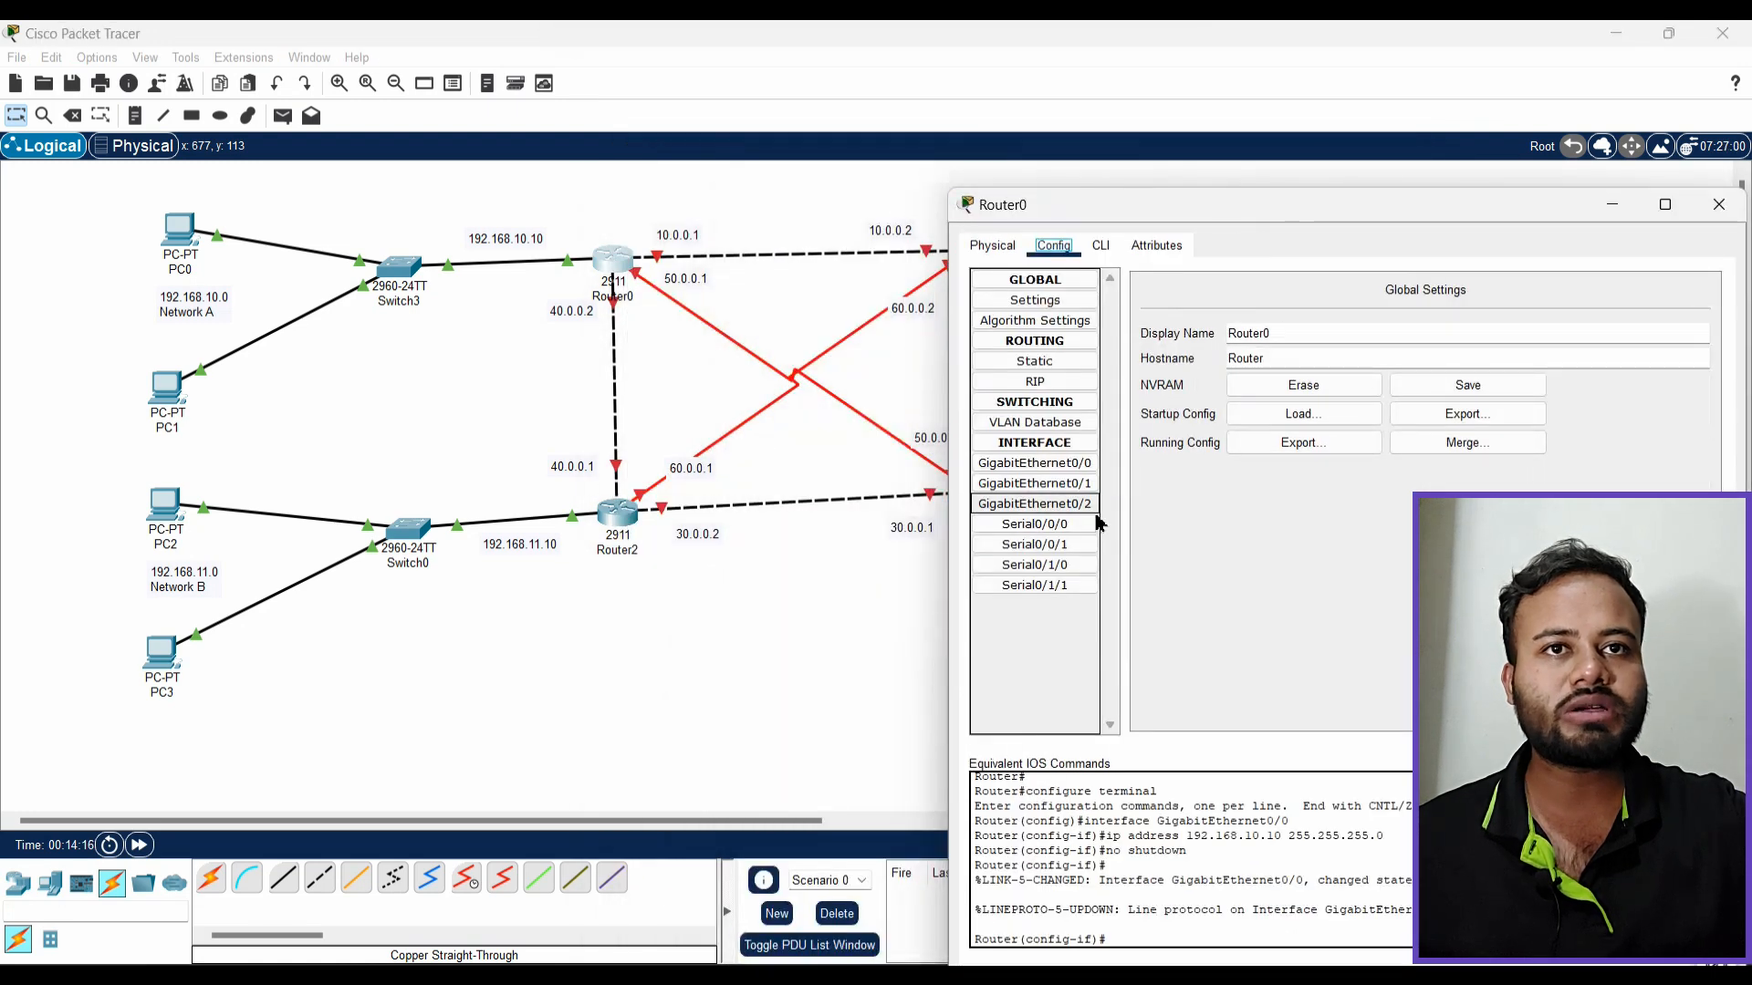
click(1074, 488)
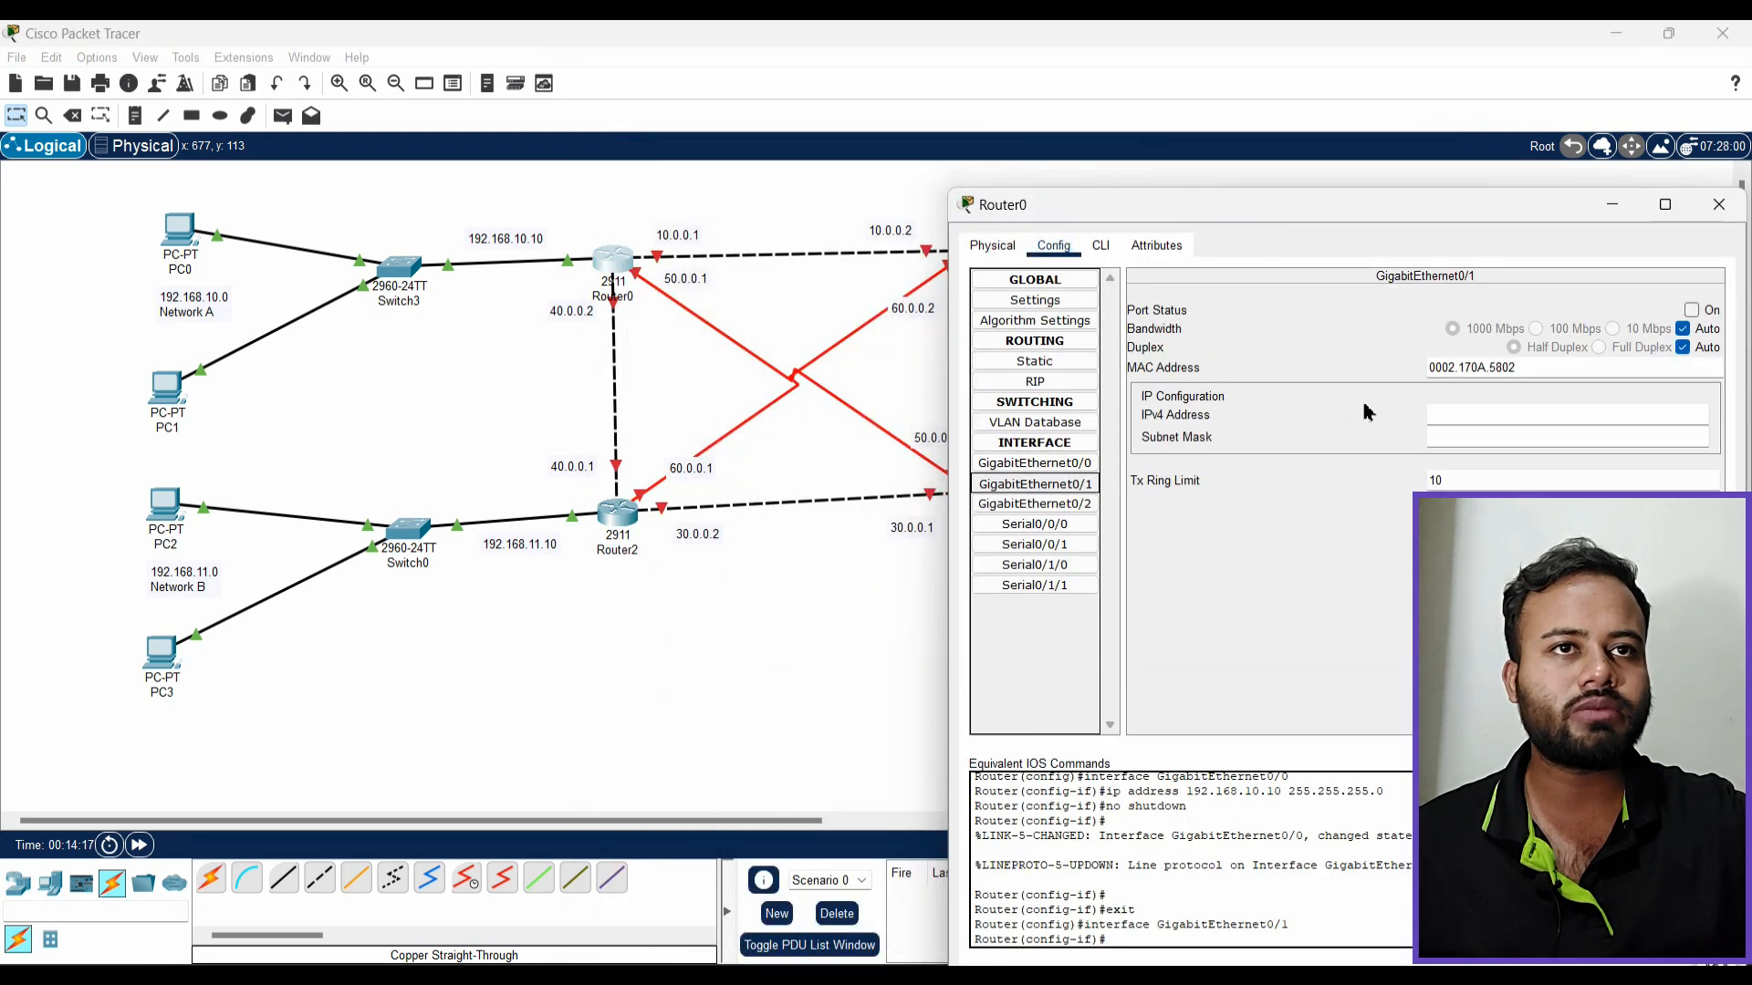
click(1481, 413)
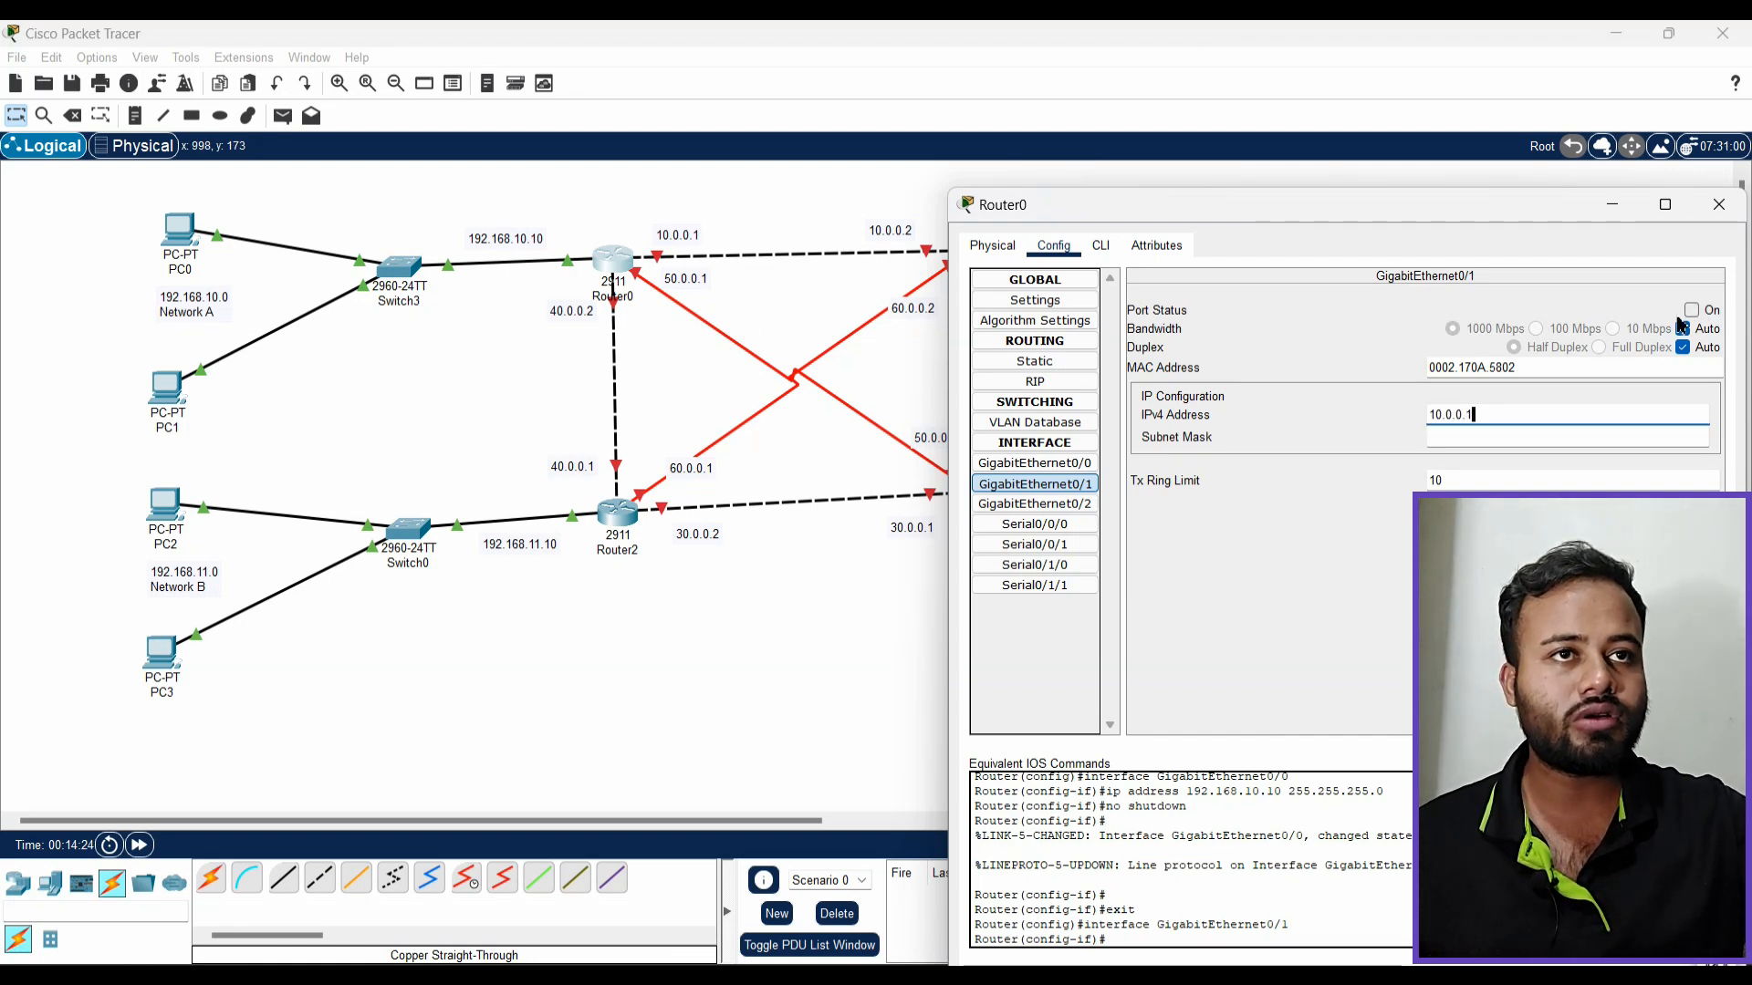
key(Return)
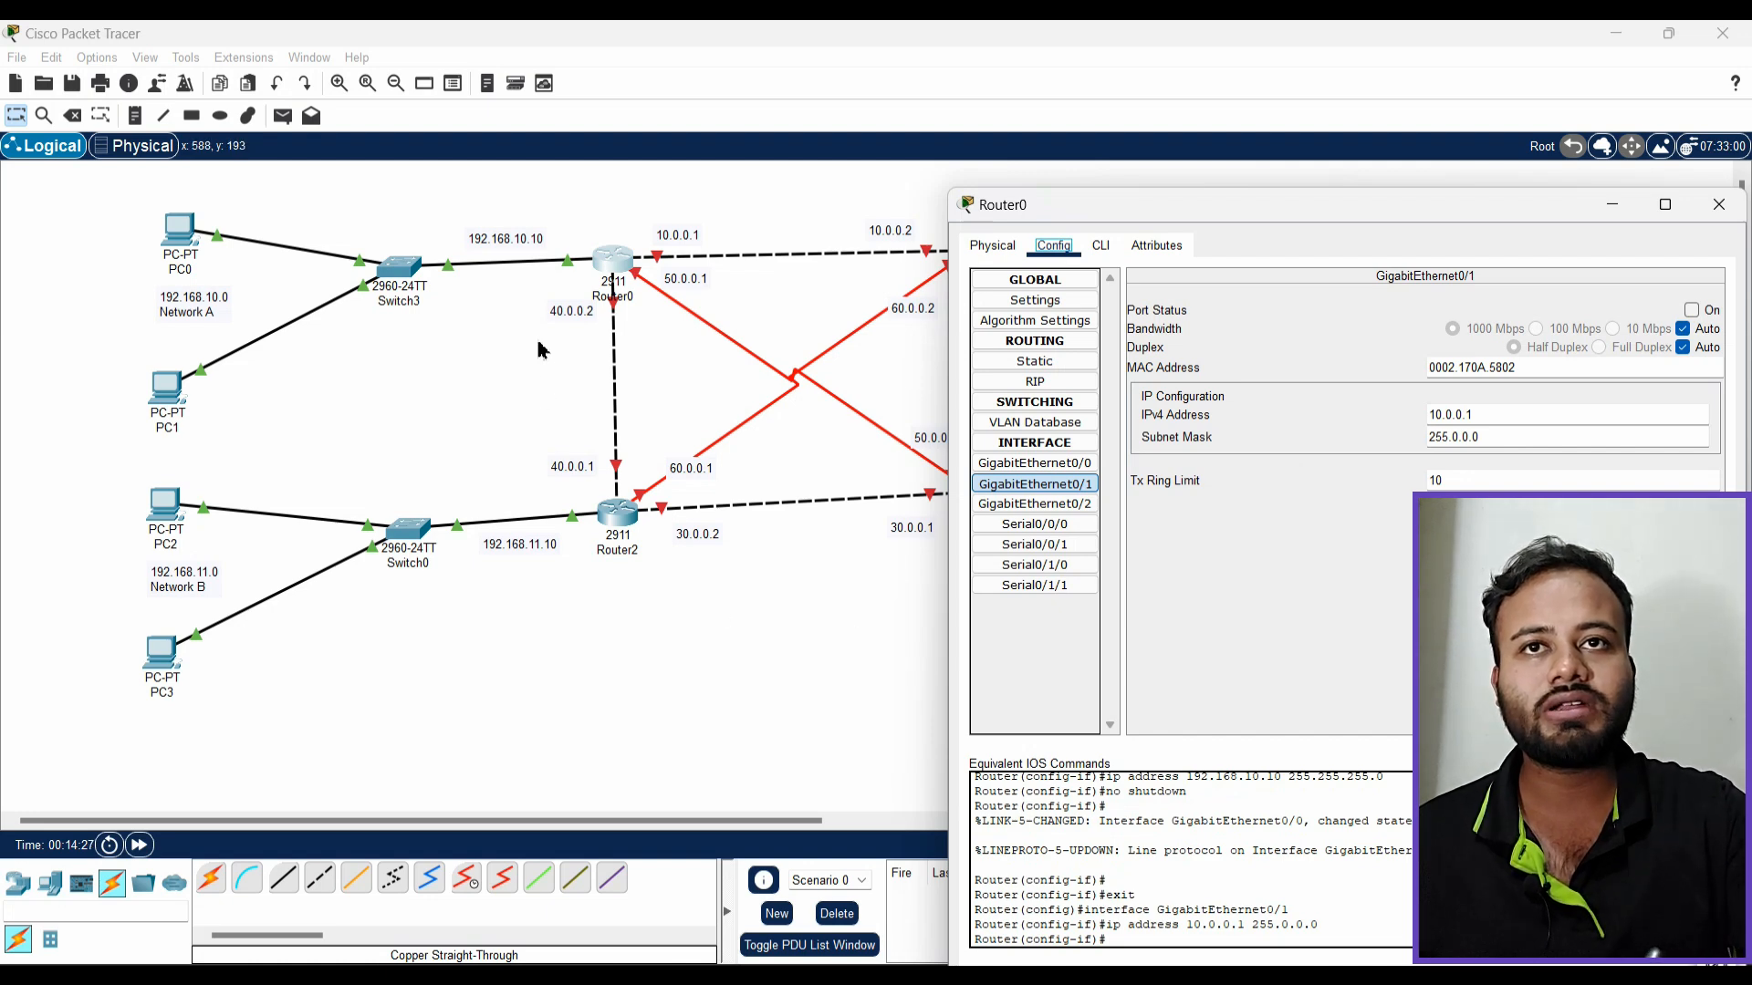
mouse_move(454, 281)
mouse_down()
mouse_move(467, 309)
mouse_move(485, 288)
mouse_move(504, 311)
mouse_up()
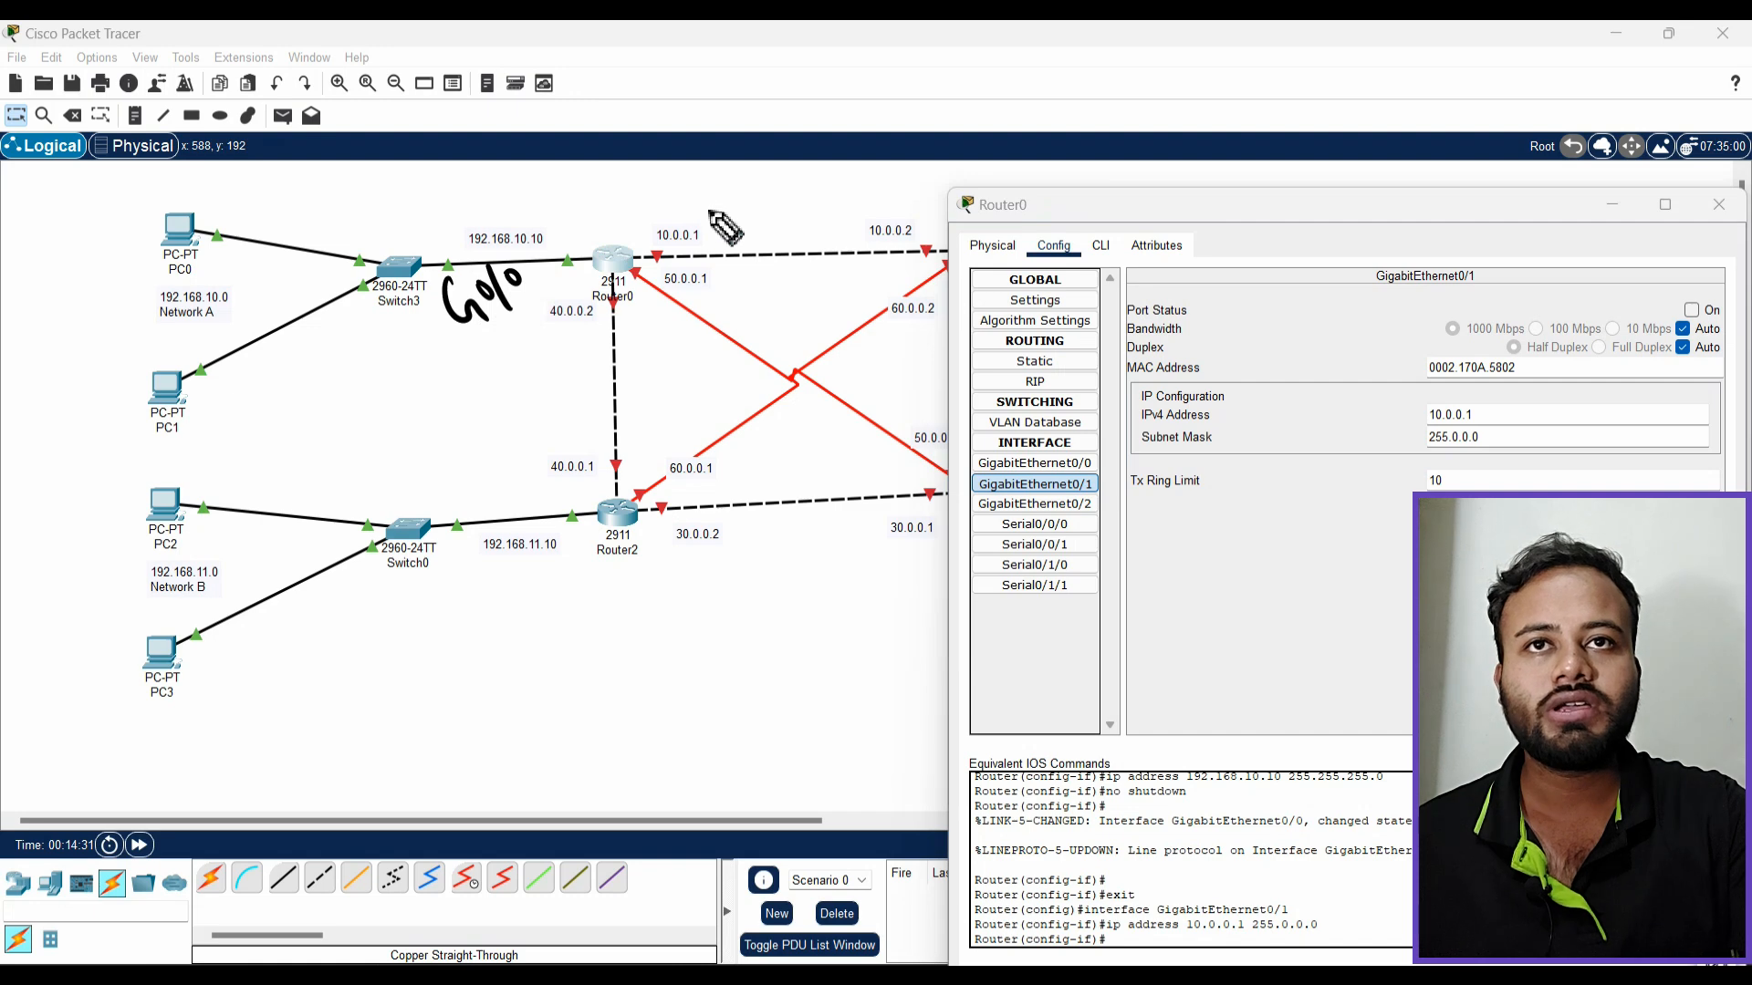
mouse_move(714, 196)
mouse_down()
mouse_move(698, 202)
mouse_move(739, 182)
mouse_up()
drag(762, 189, 761, 201)
drag(773, 168, 784, 198)
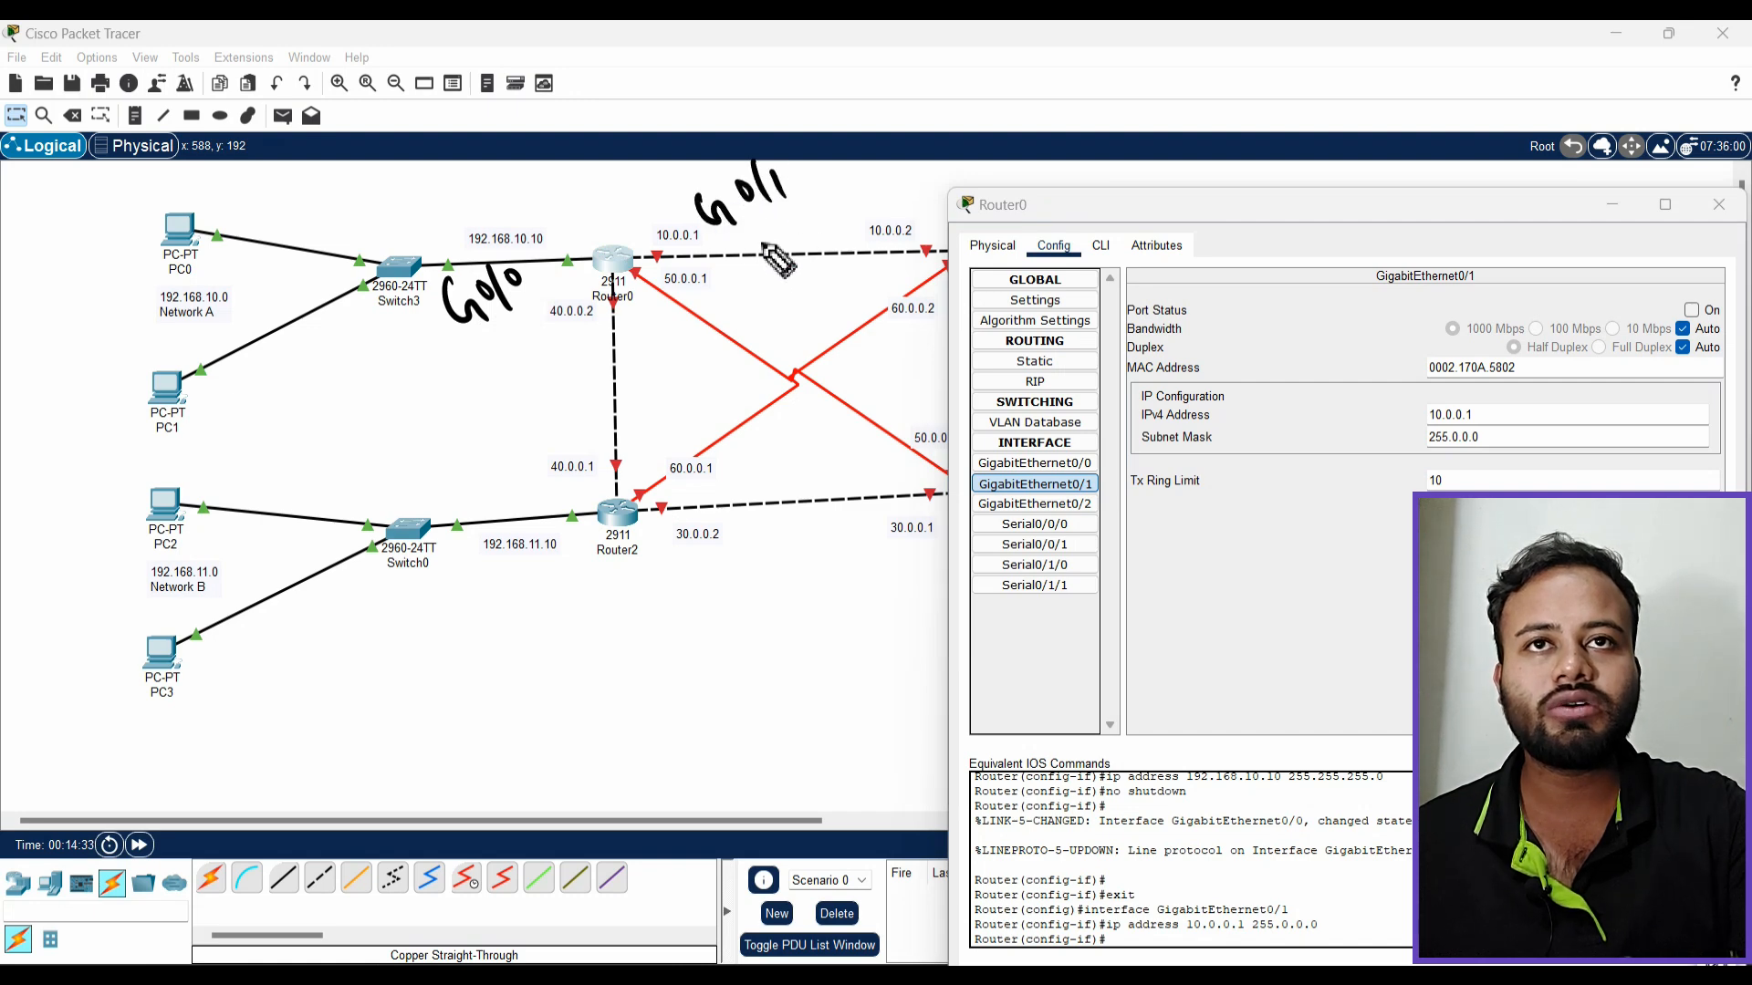
mouse_move(539, 315)
mouse_down()
mouse_move(582, 286)
mouse_move(683, 378)
mouse_move(746, 317)
mouse_up()
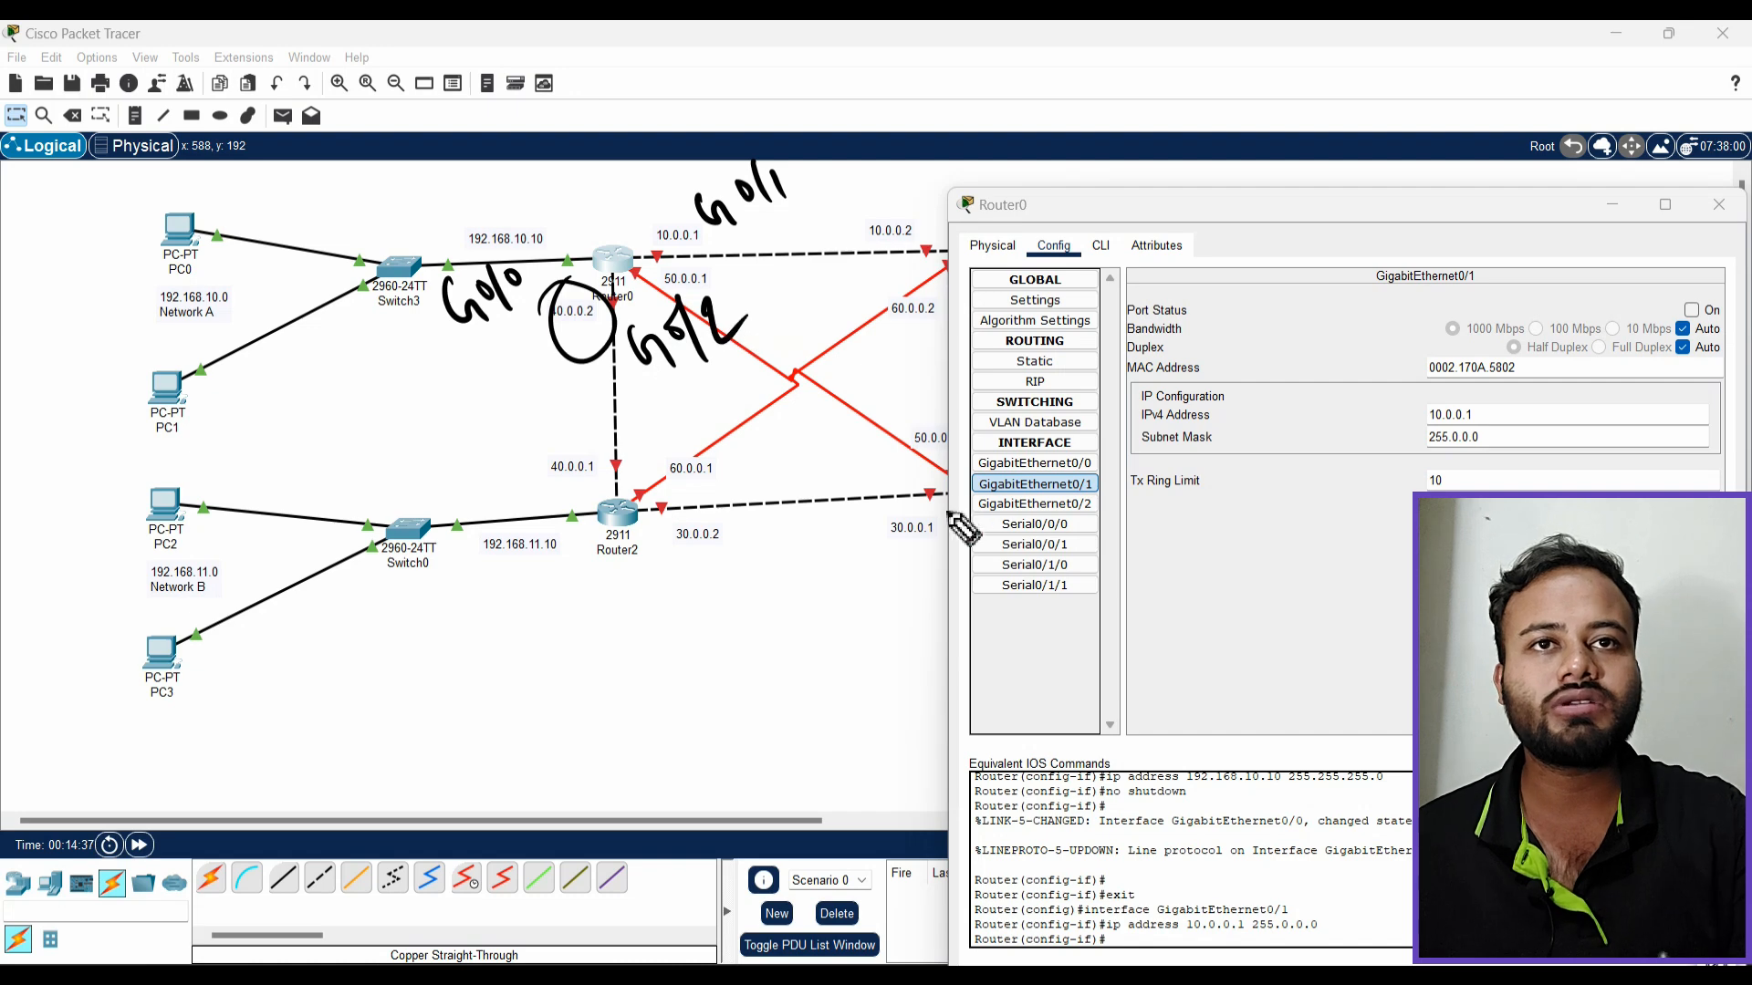
drag(940, 507, 980, 494)
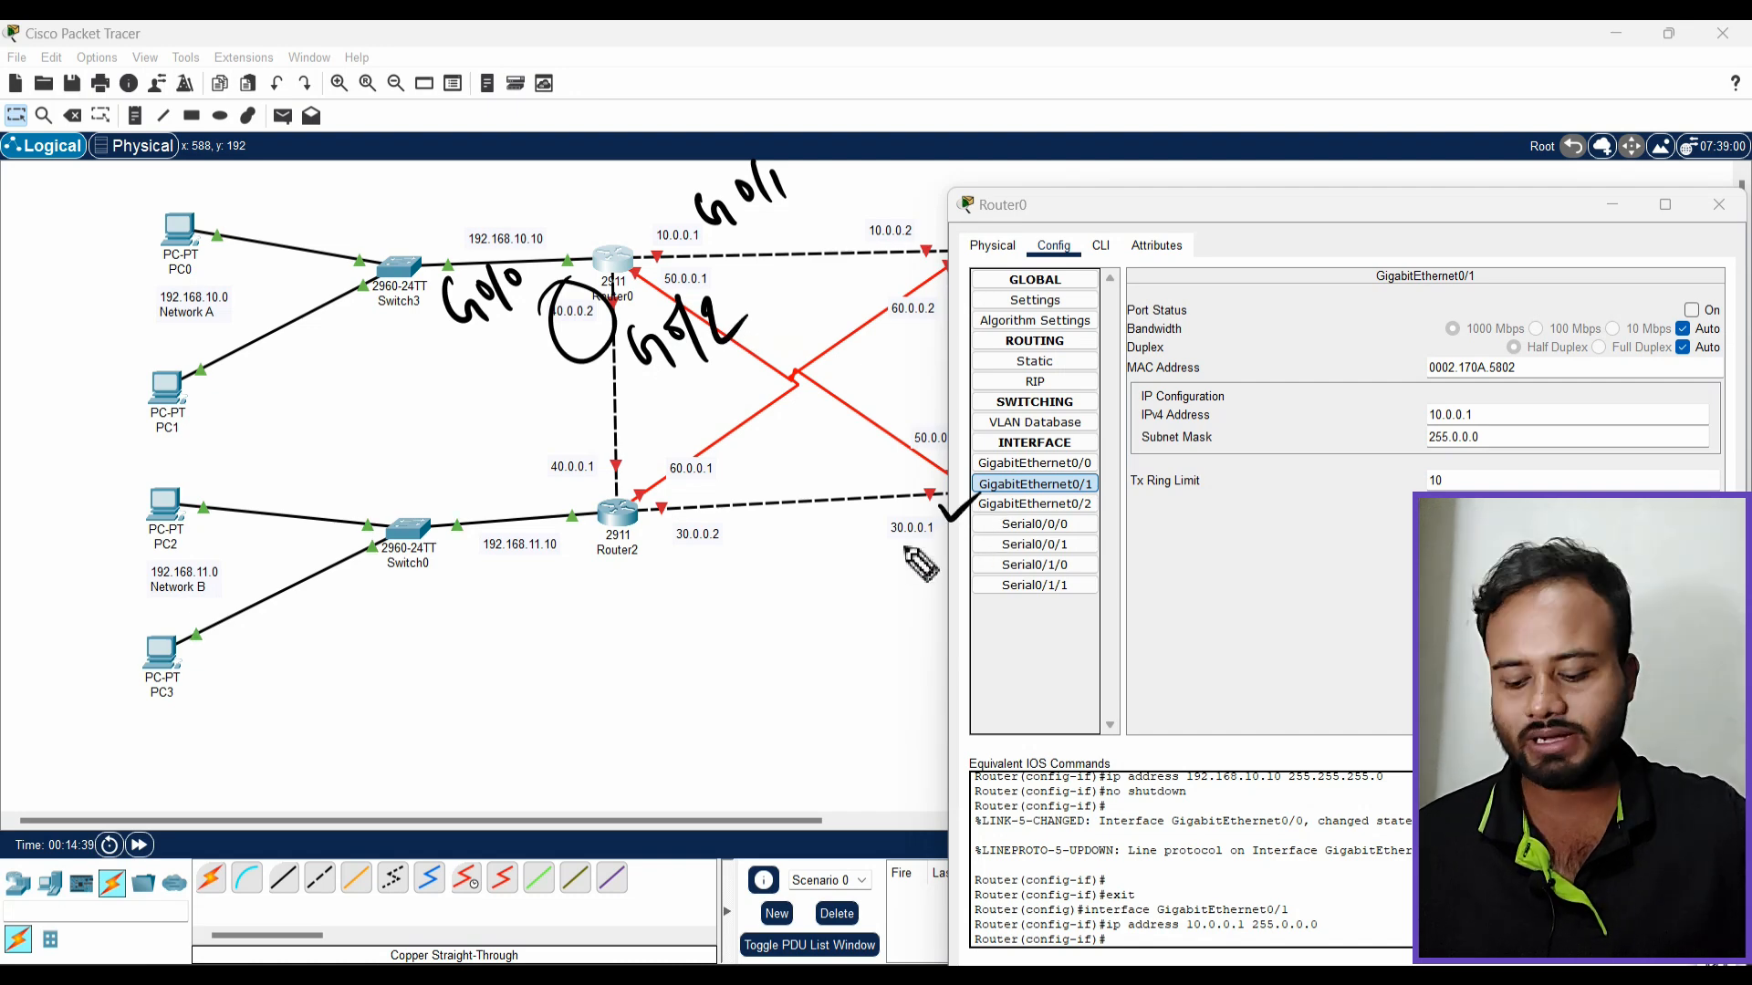
key(Escape)
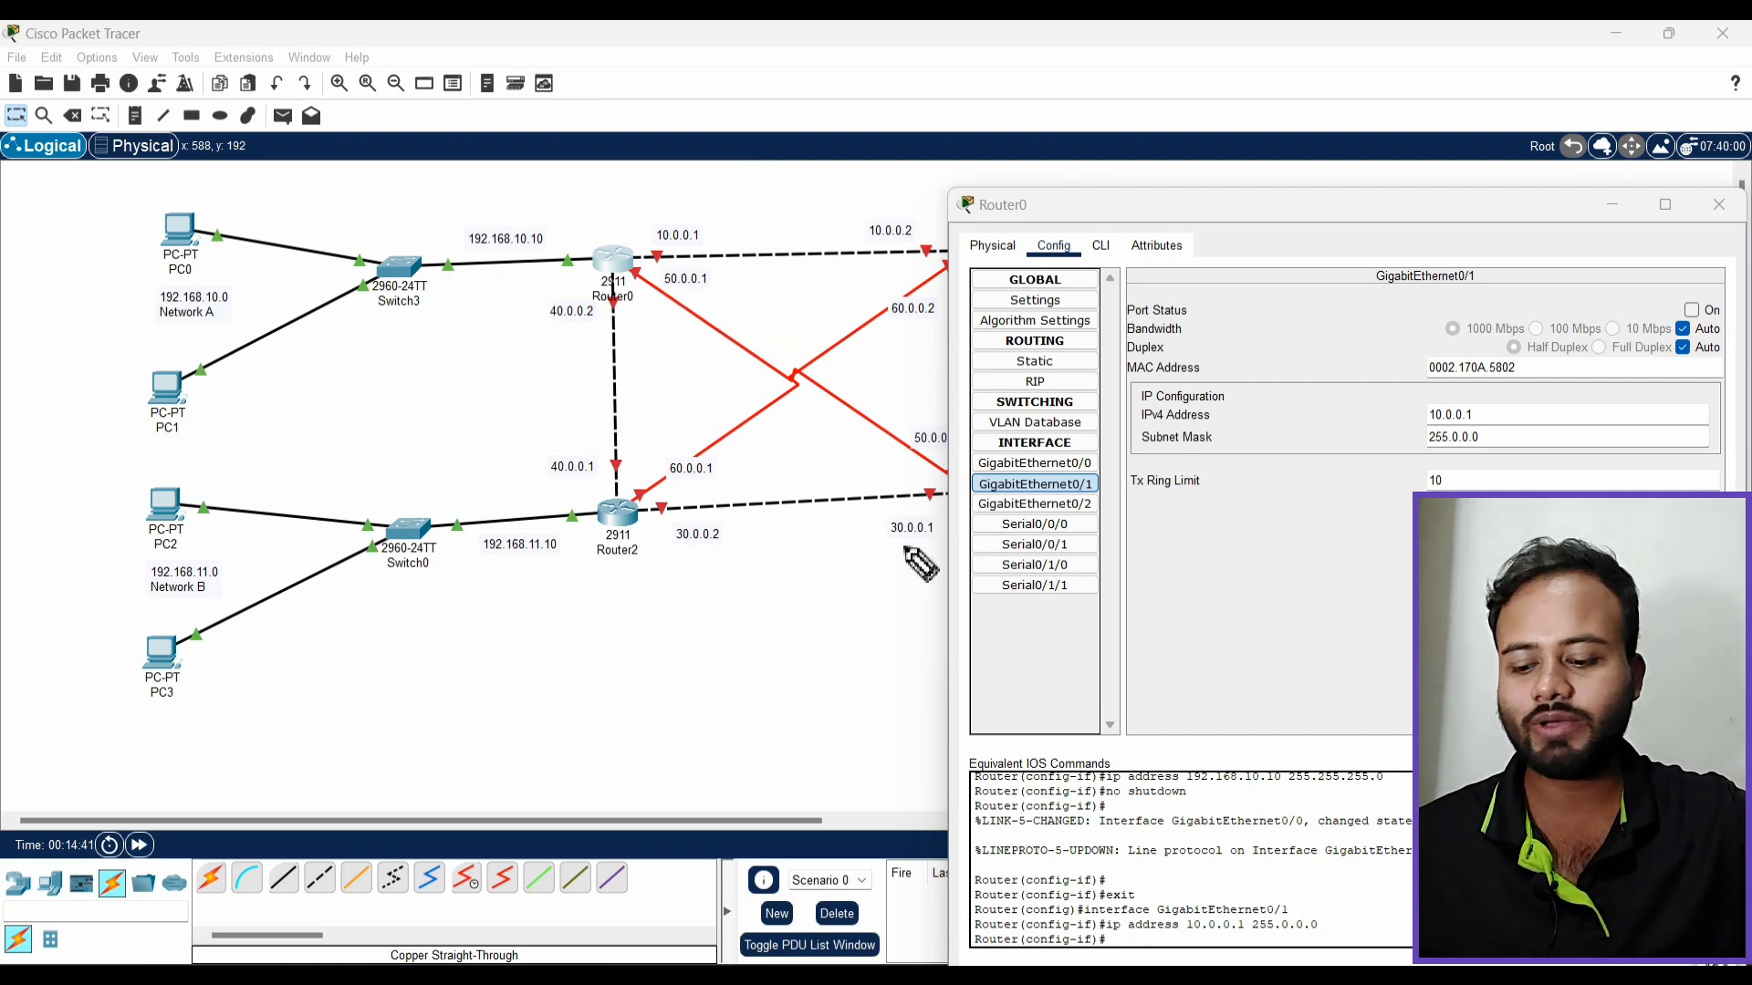
Turn on Router0's GigabitEthernet0/1 port and review its GigabitEthernet0/0 and GigabitEthernet0/1 settings
click(1691, 310)
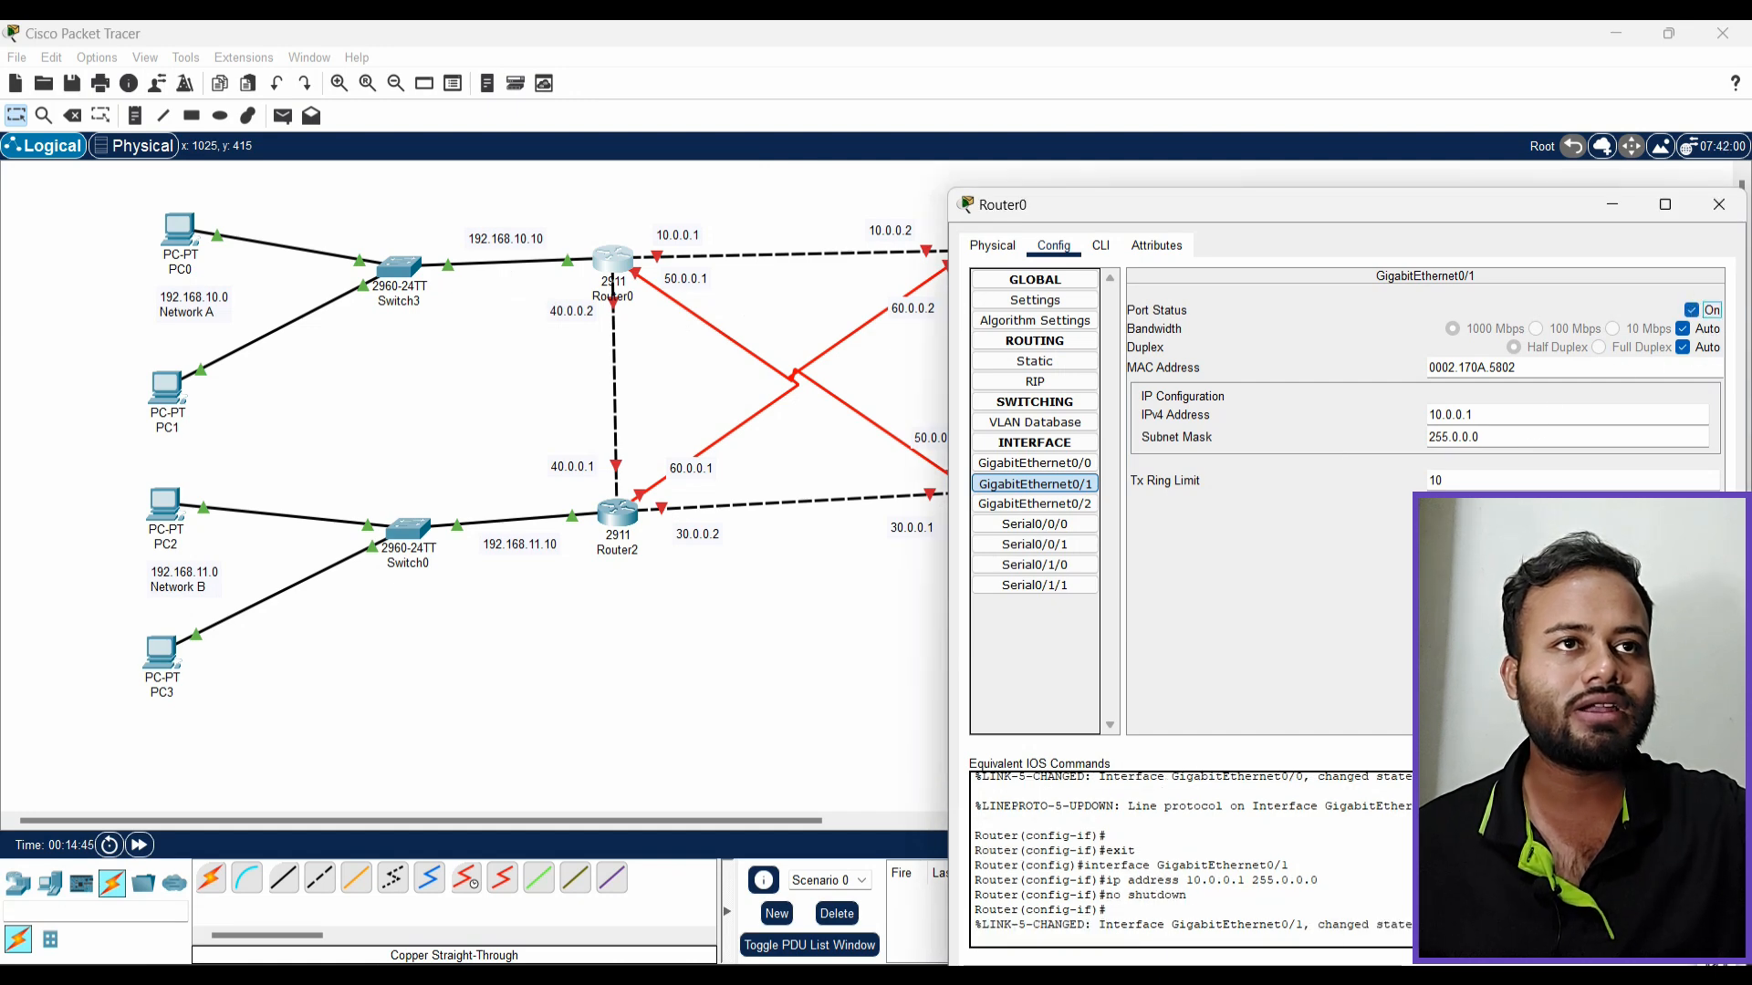
click(1013, 463)
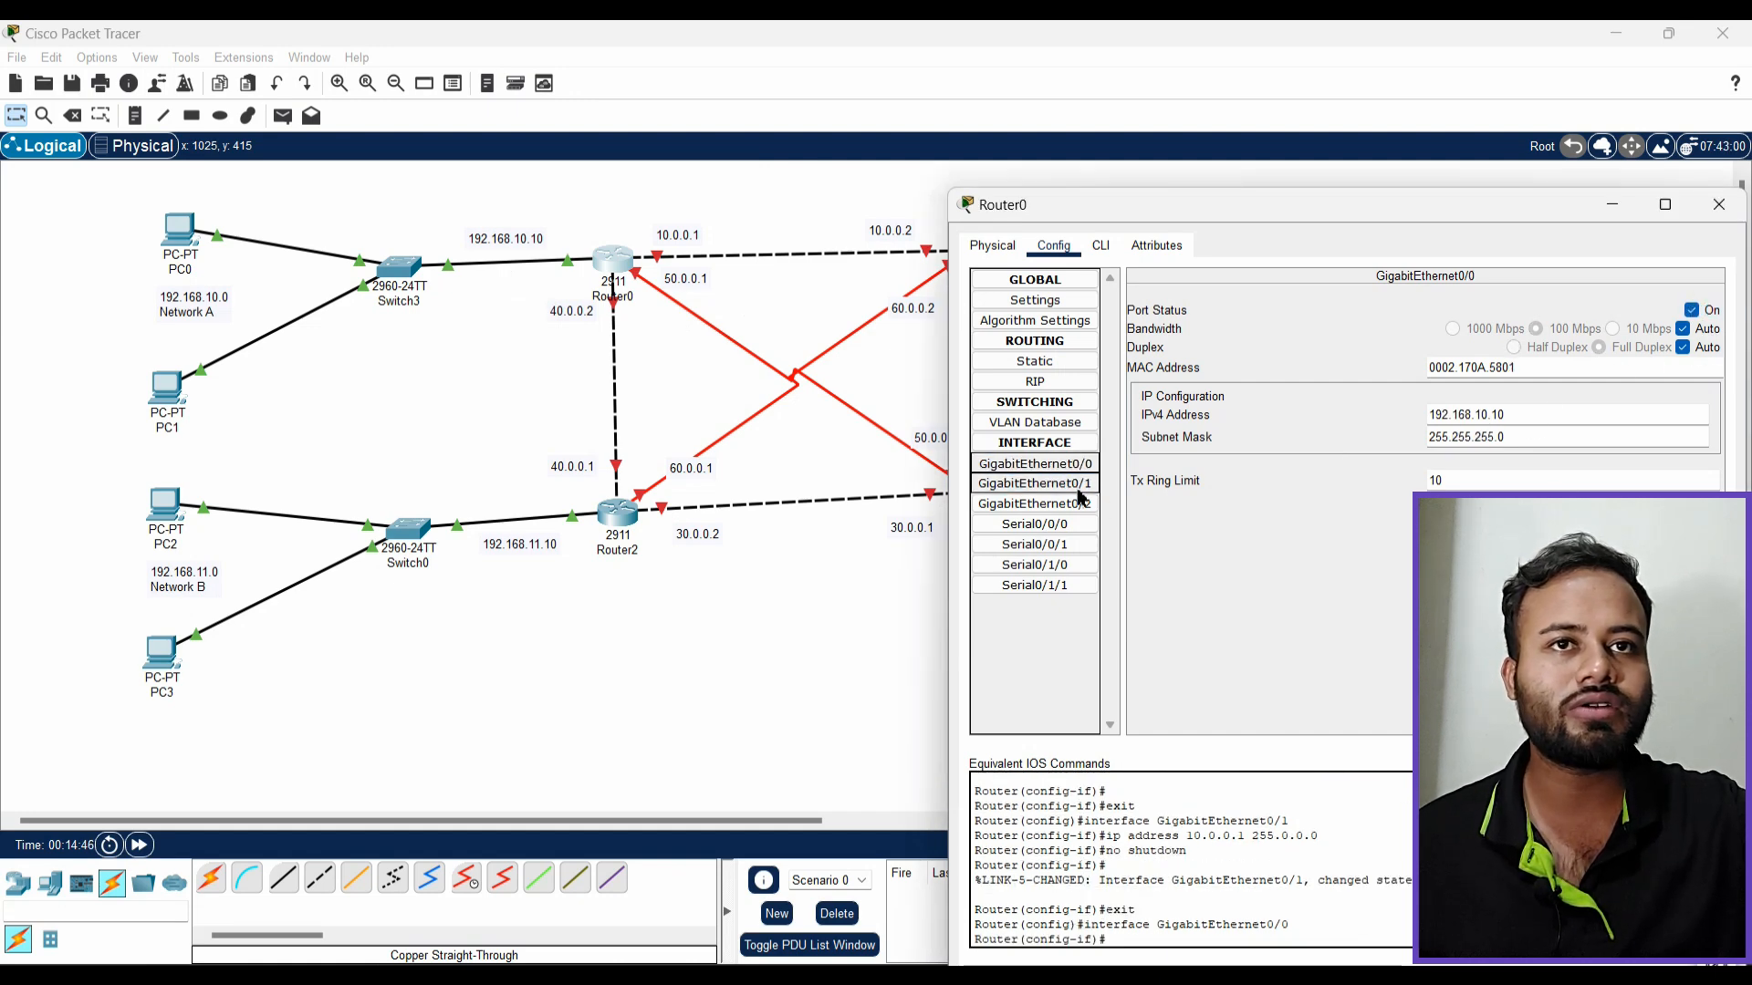
click(1077, 487)
Assign the IPv4 address 40.0.0.2 with mask 255.0.0.0 to Router0's GigabitEthernet0/2 interface and close the router's configuration
click(1051, 504)
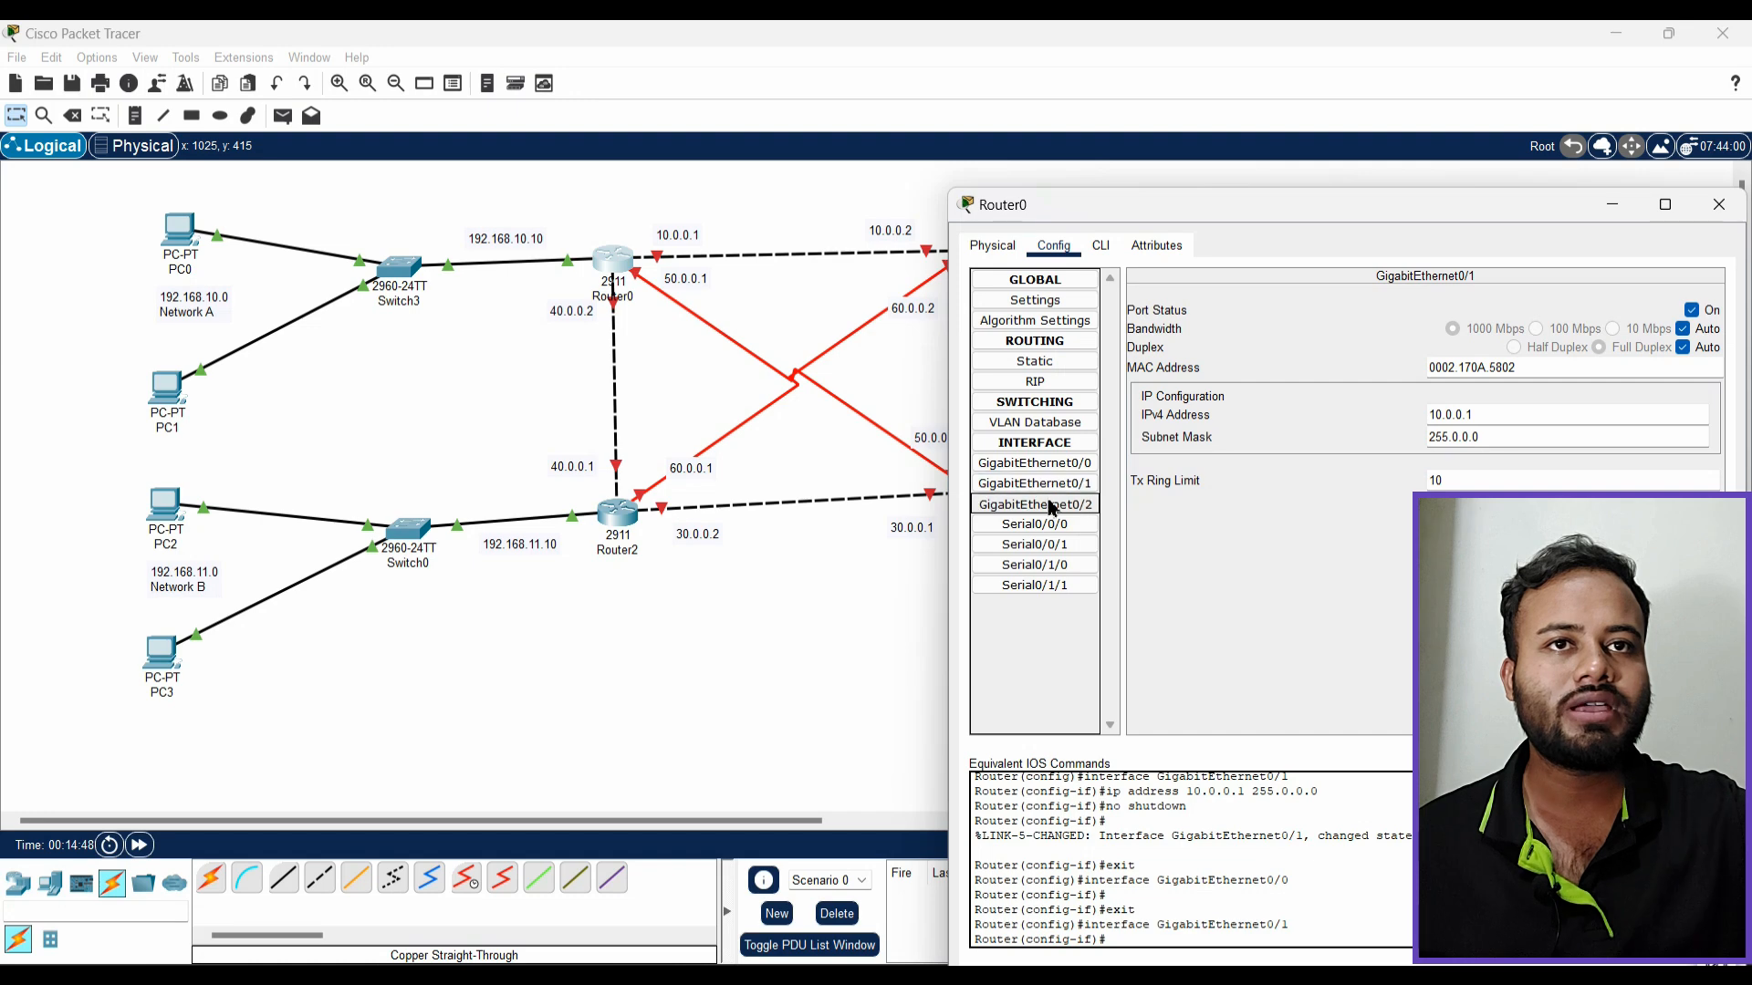
click(1522, 420)
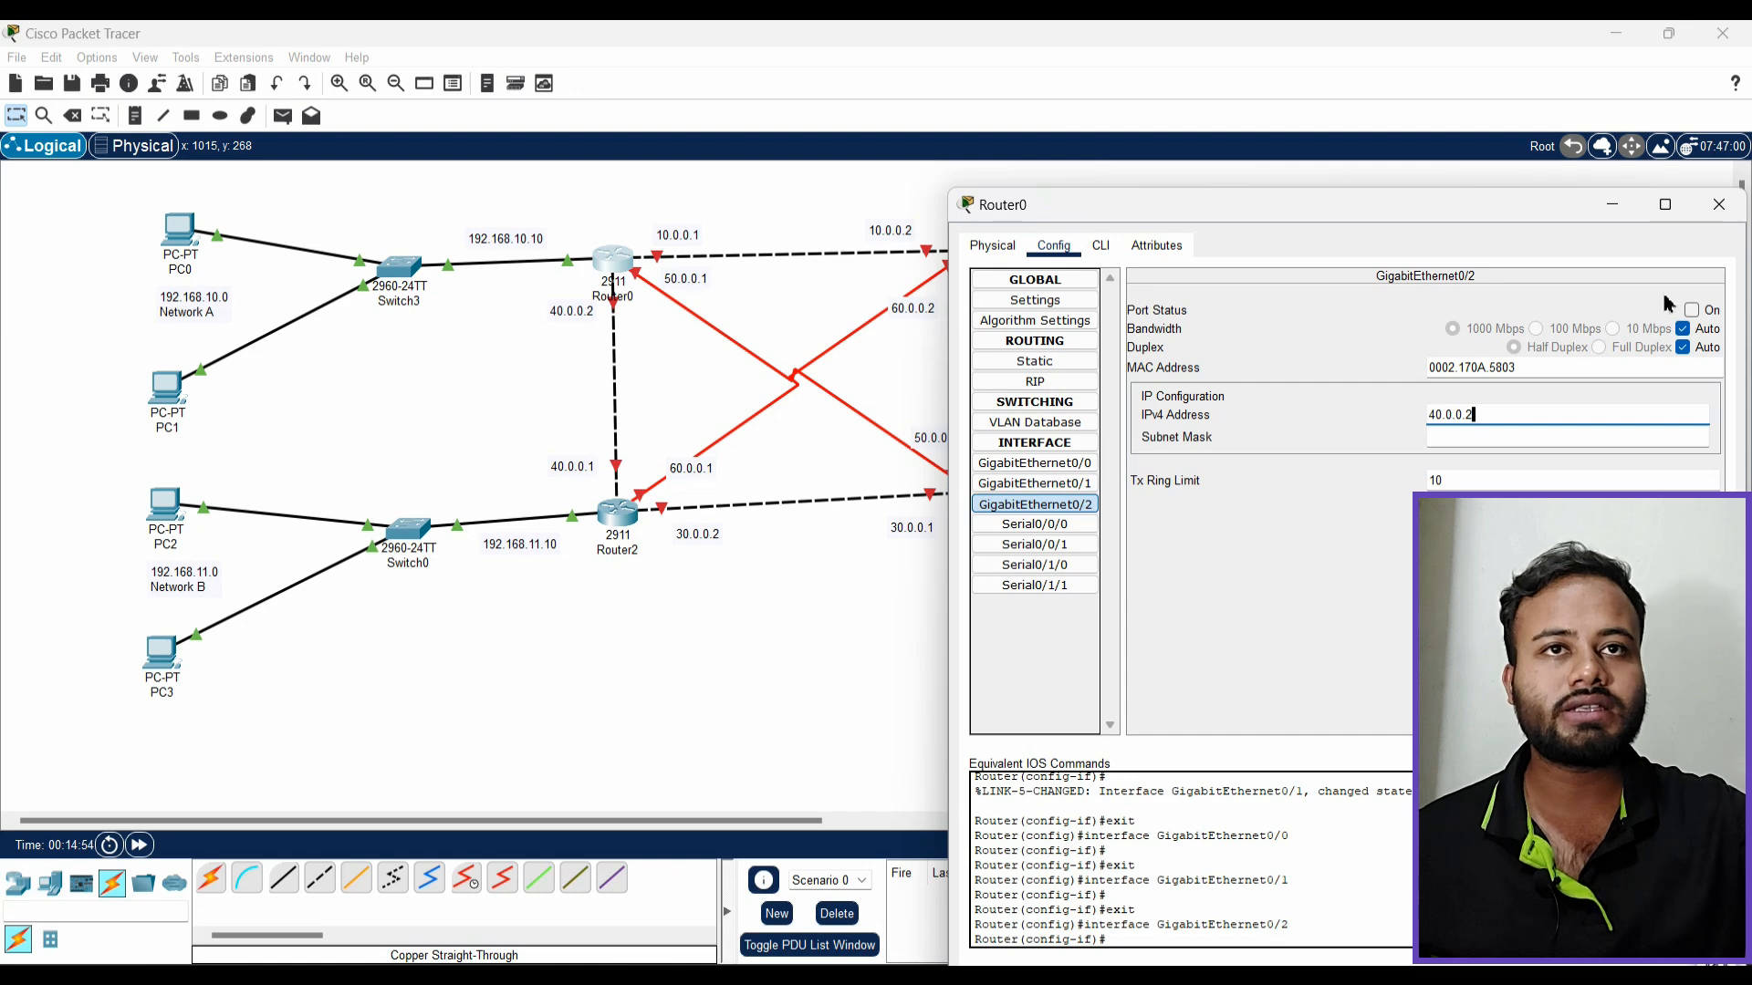
key(Return)
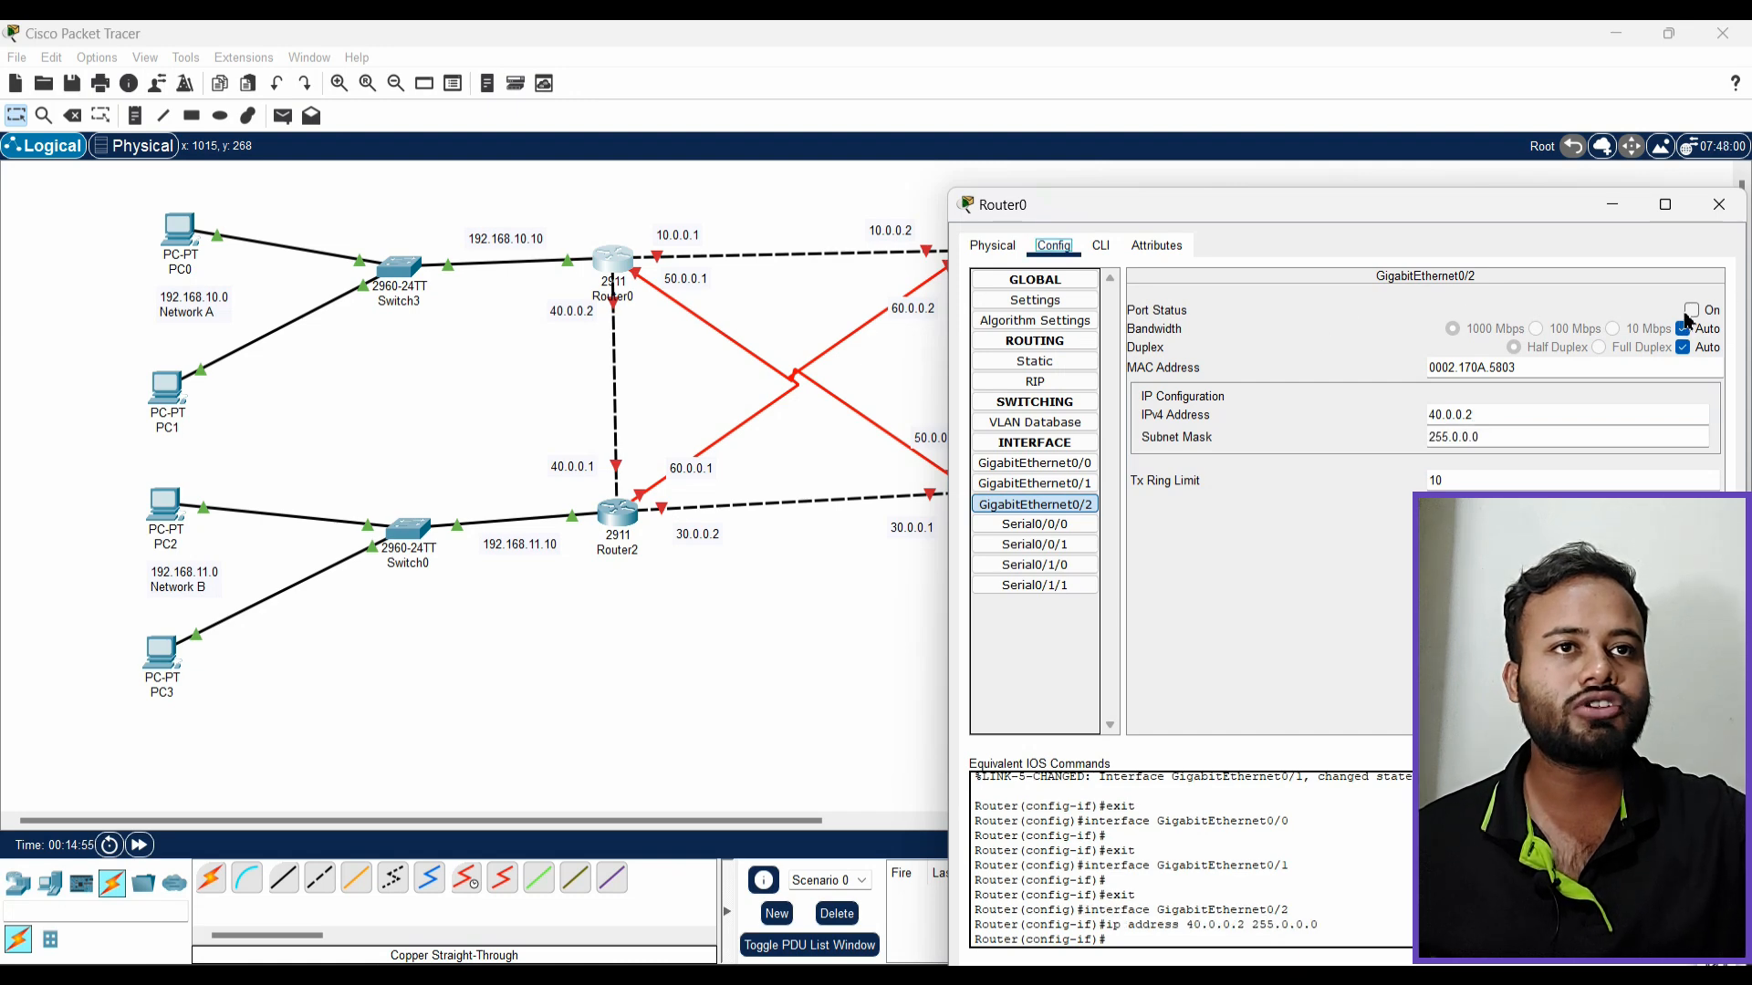
click(1719, 205)
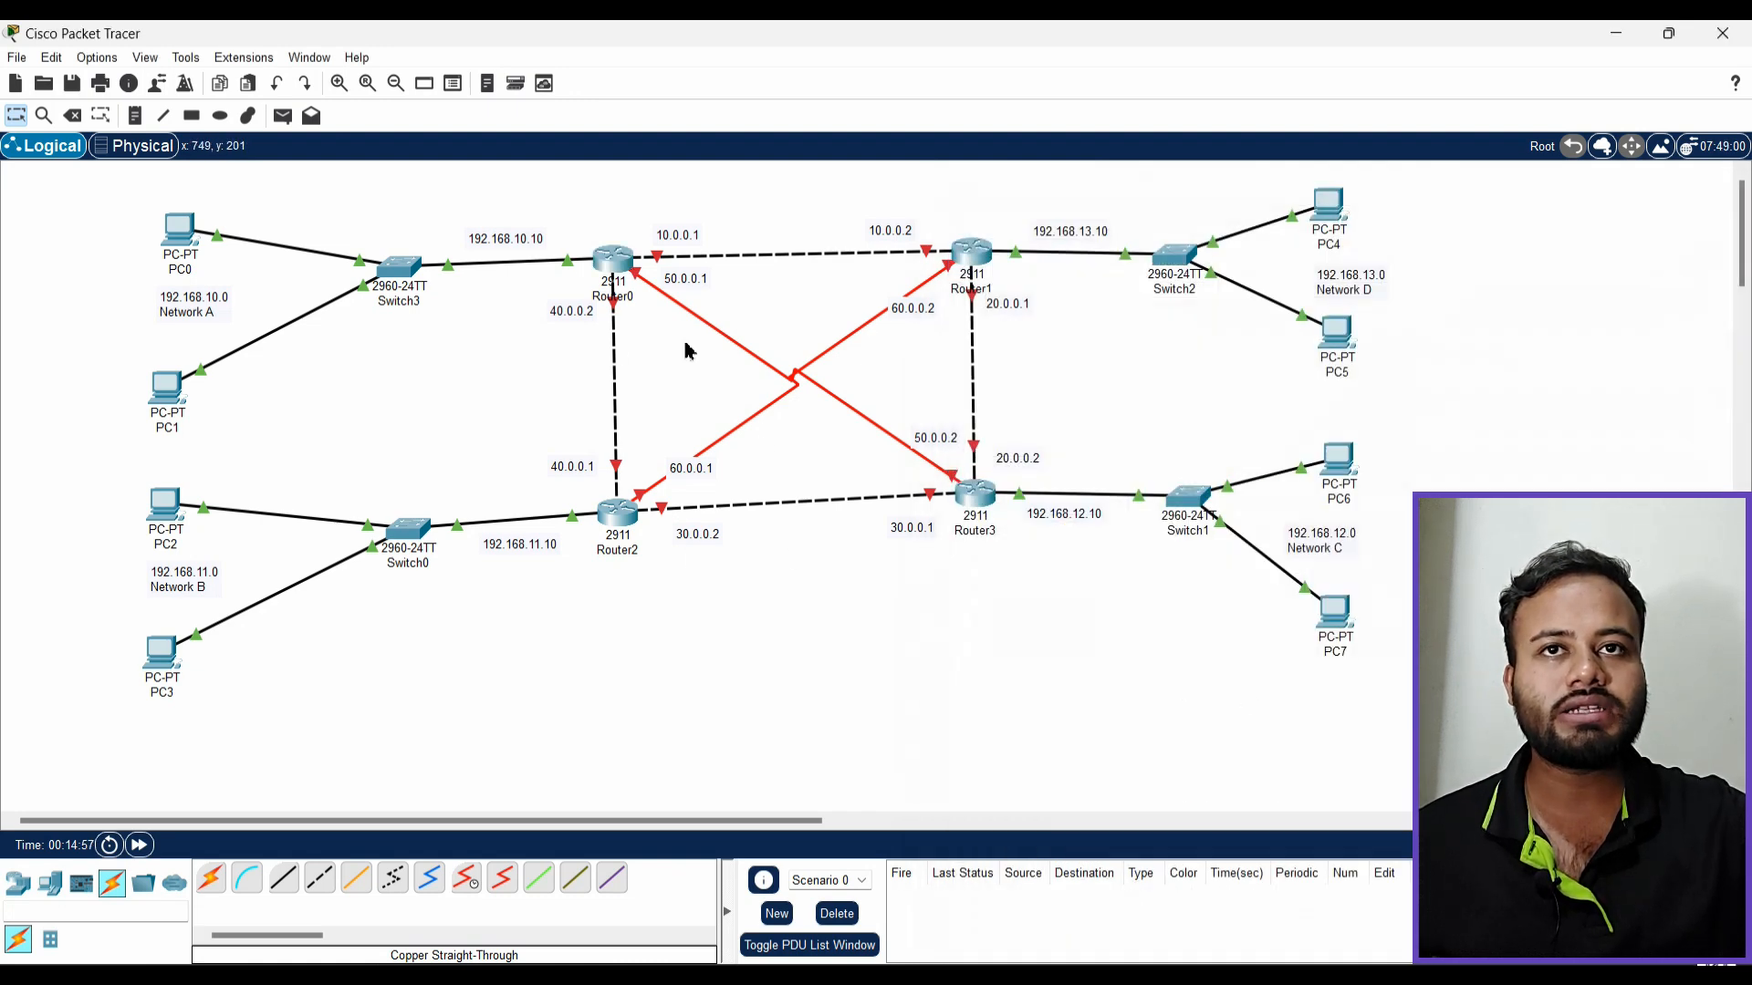
Examine Router2's GigabitEthernet0/0 settings and check which ports connect Router0 and Router2 in the topology
click(972, 262)
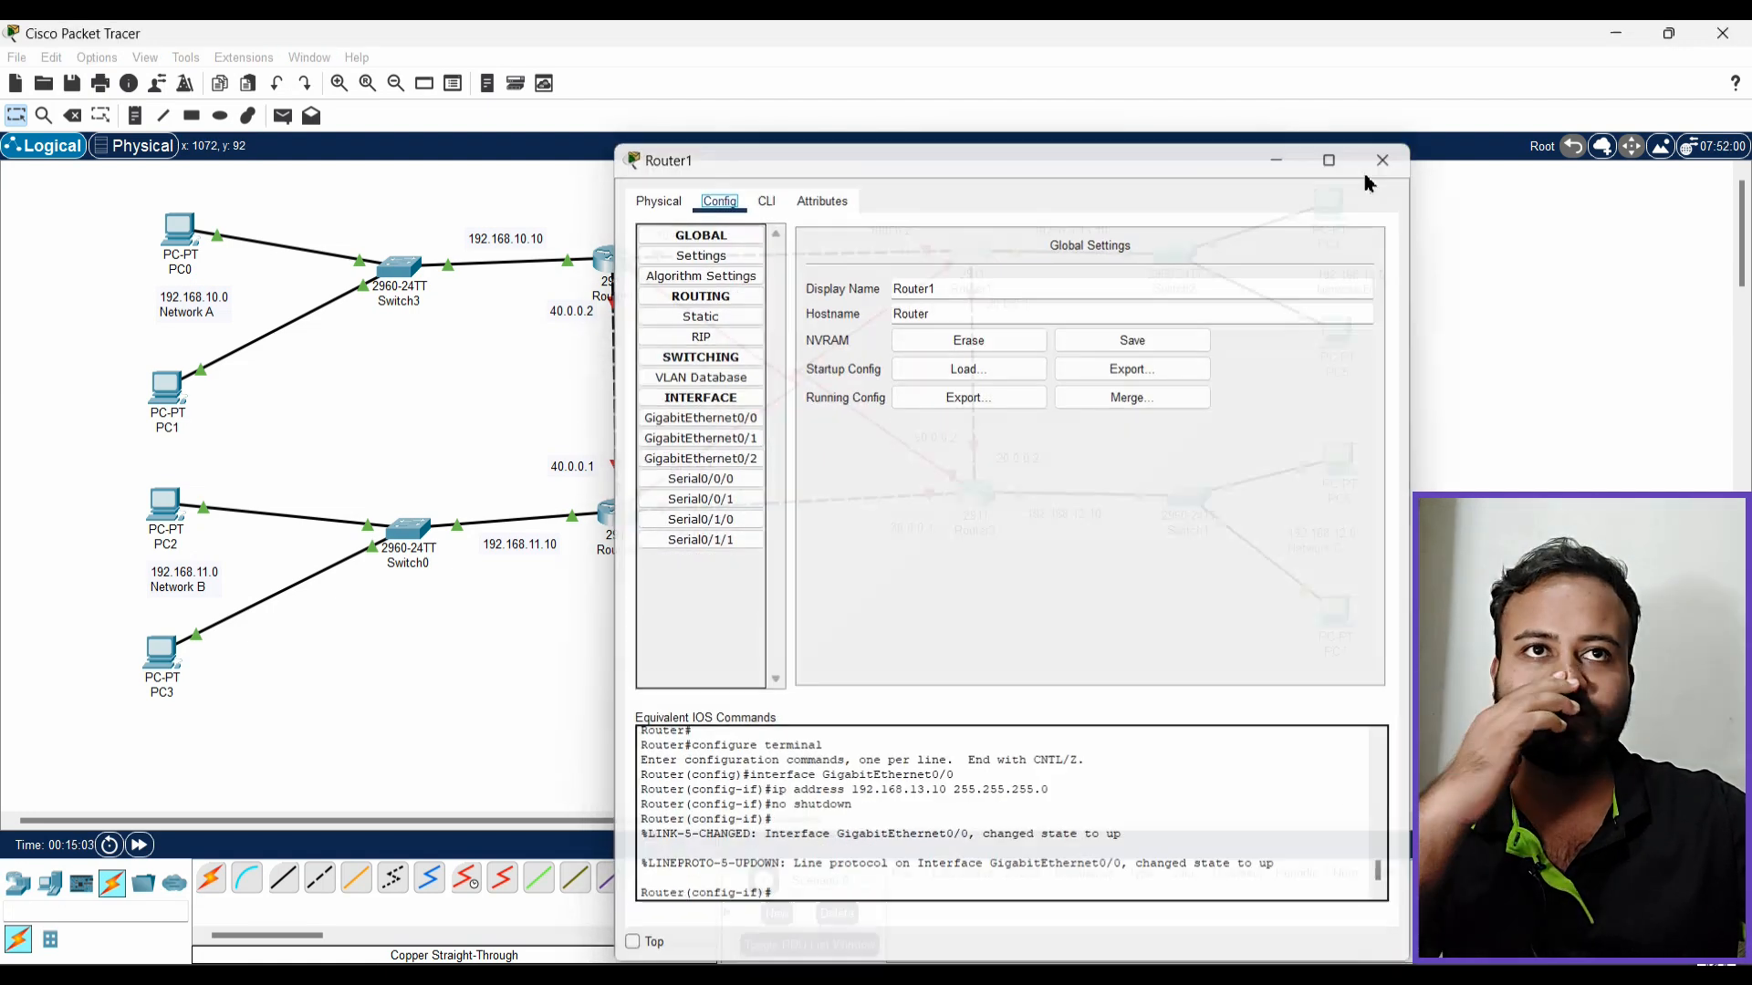
click(1384, 159)
click(628, 531)
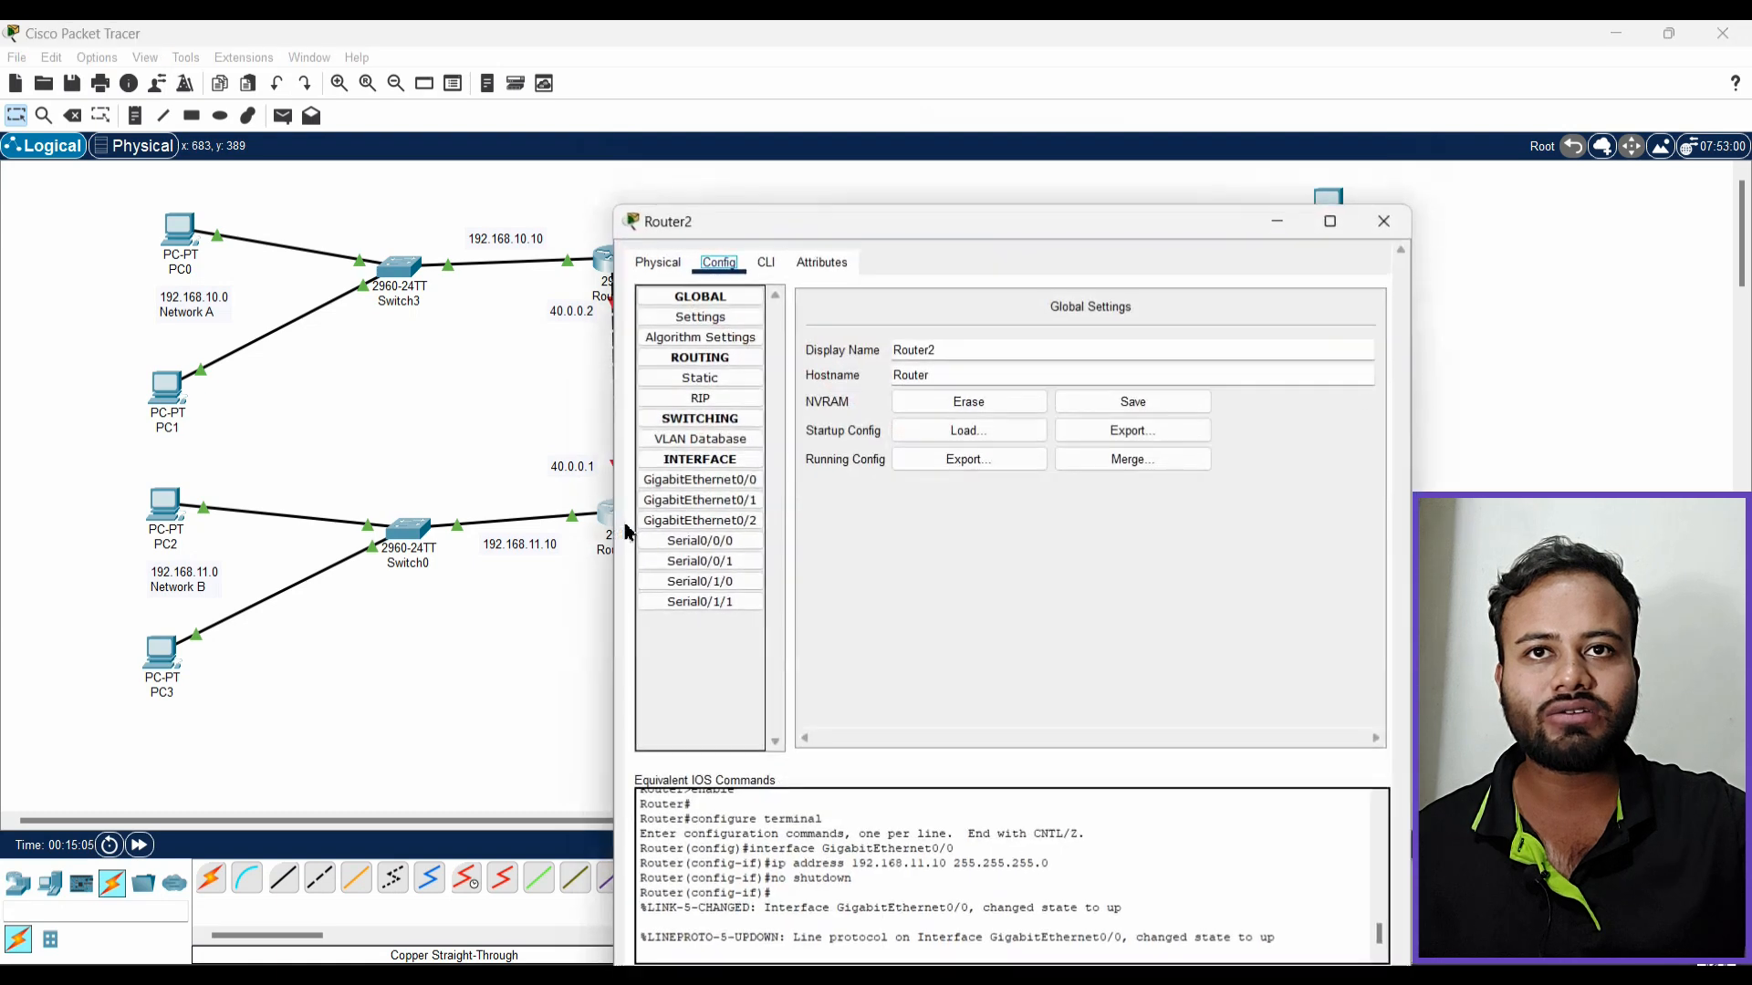
click(741, 421)
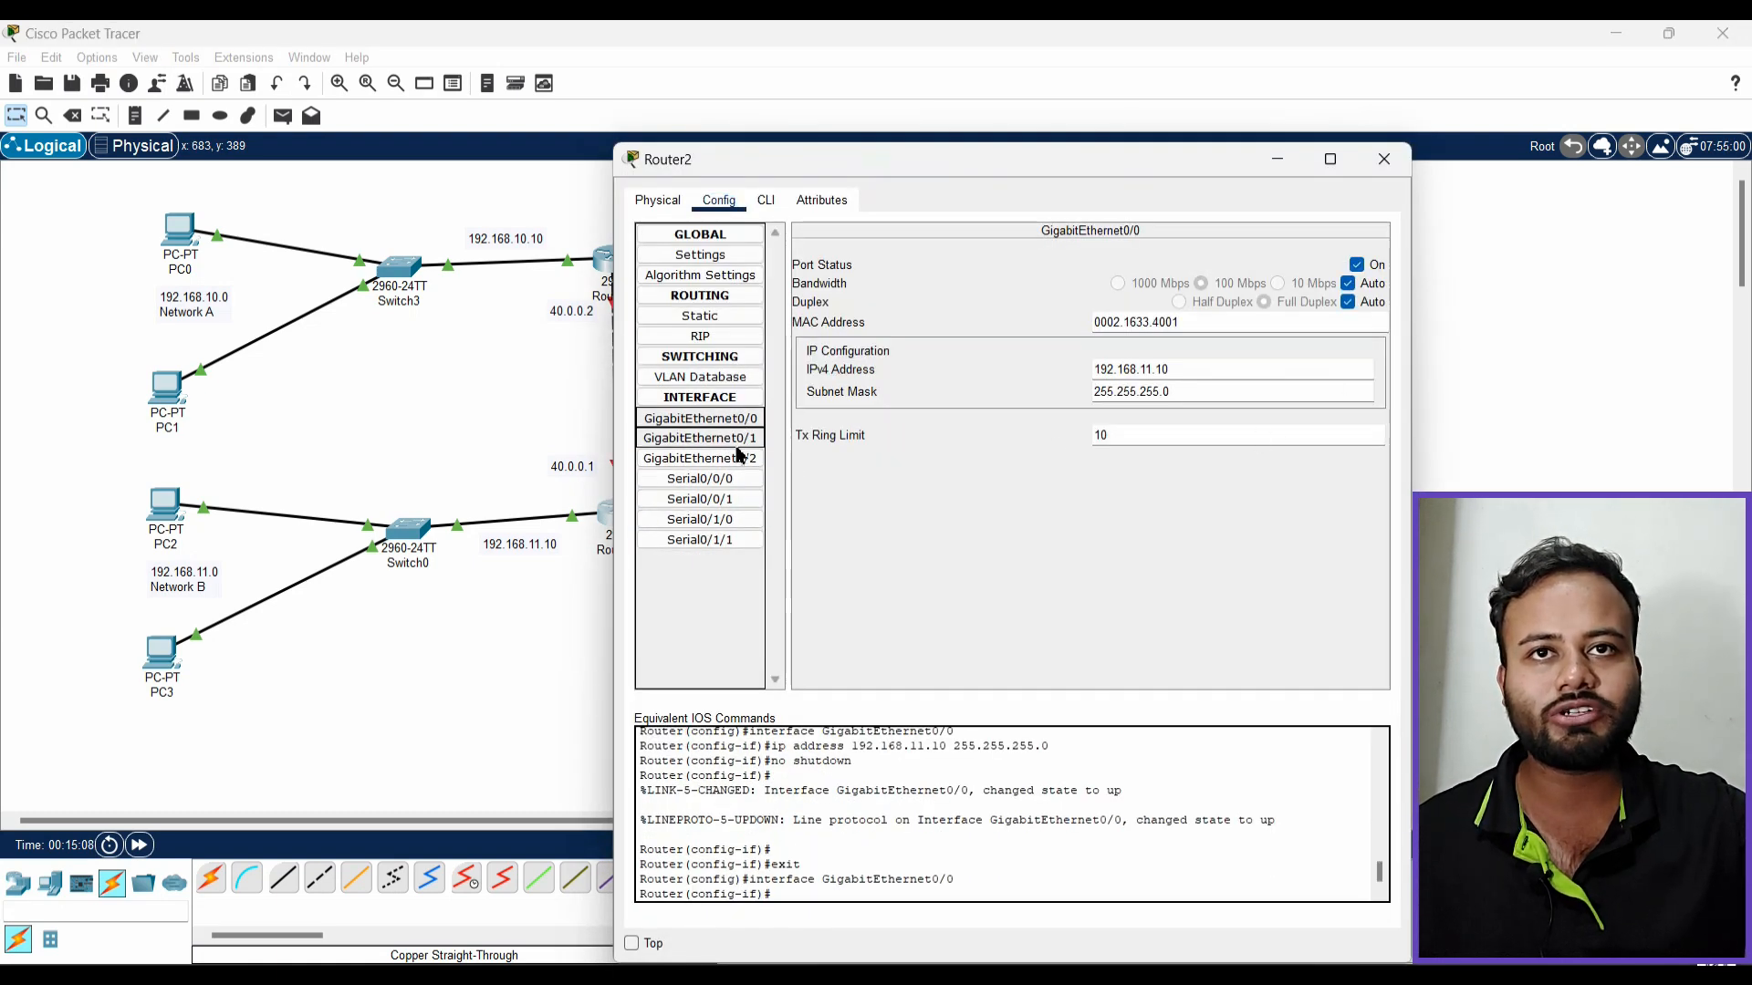
click(1278, 160)
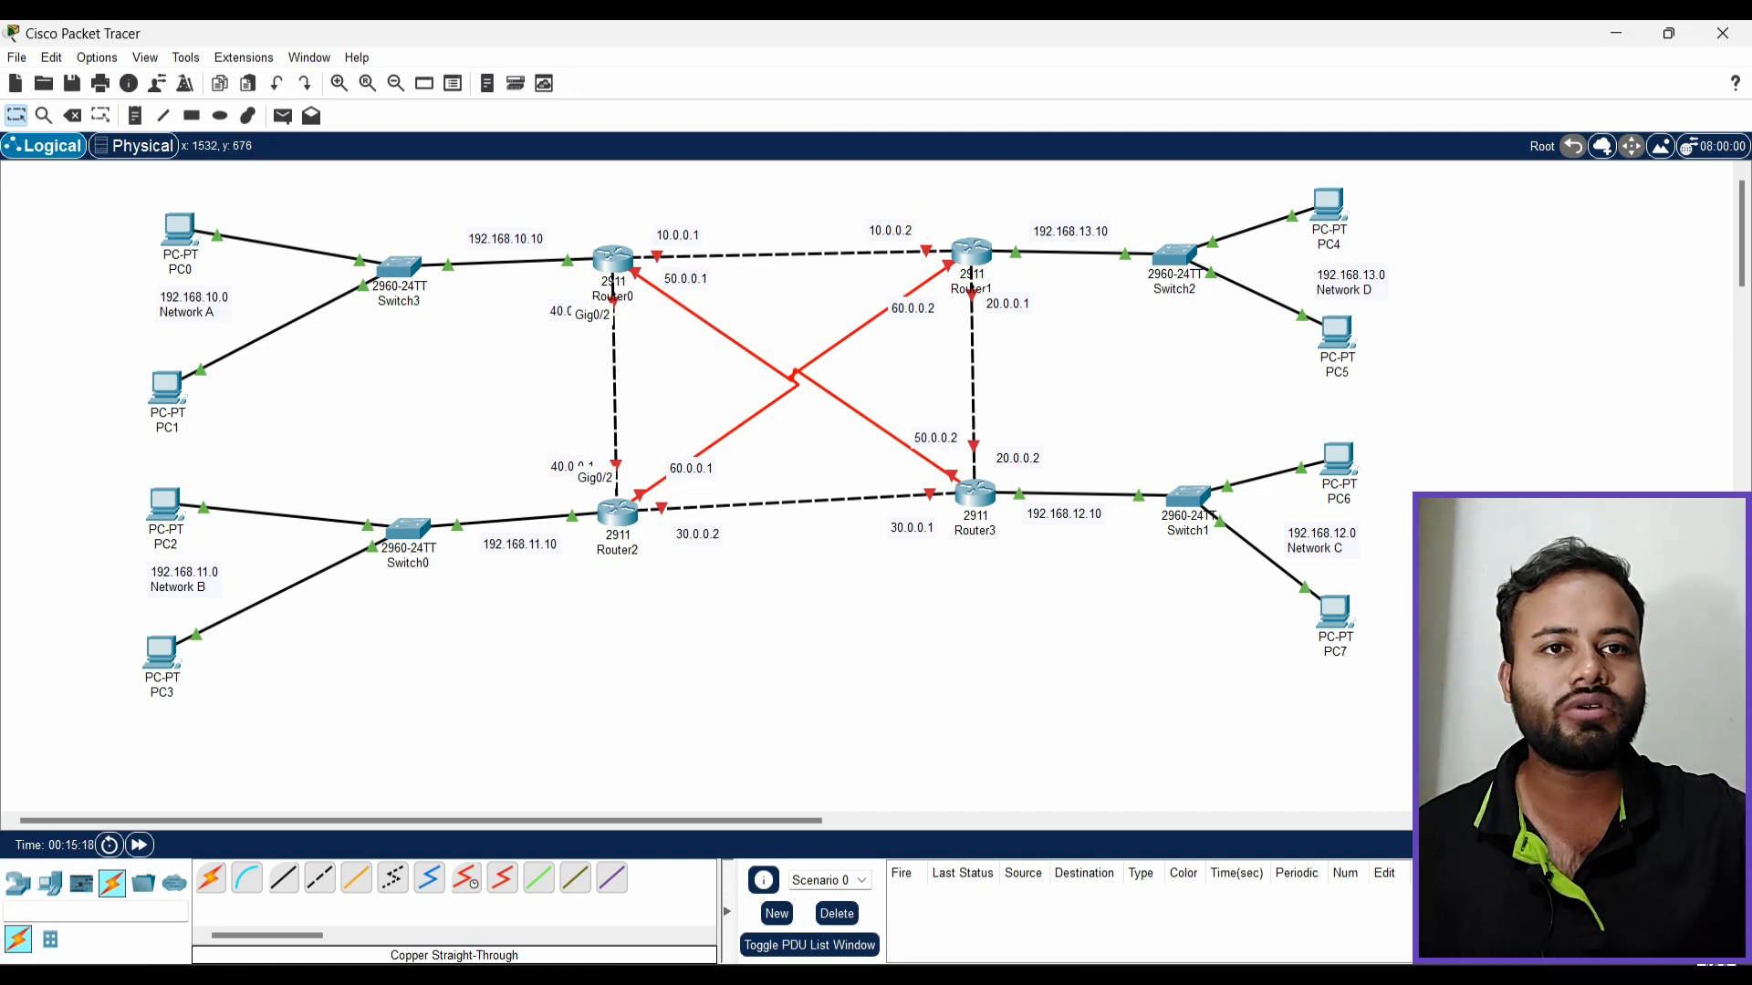
Assign 40.0.0.1 with mask 255.0.0.0 to Router2's GigabitEthernet0/2 interface and turn the port on
mouse_move(1368, 972)
click(1375, 904)
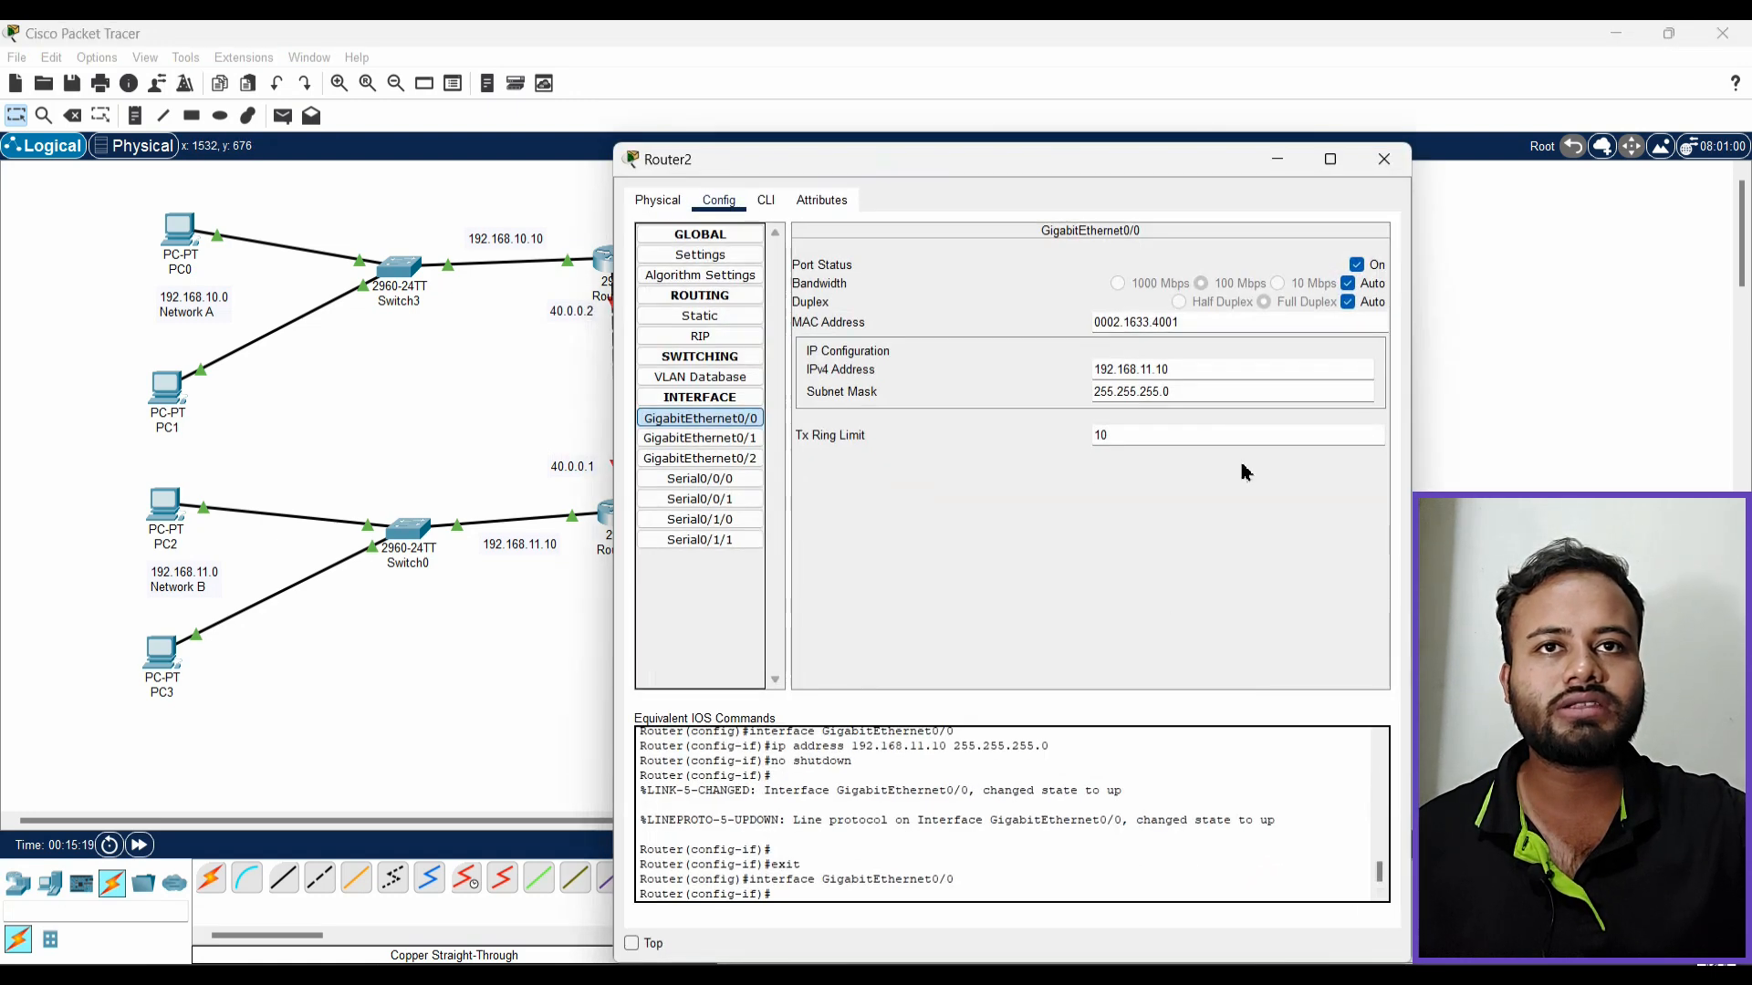
click(754, 459)
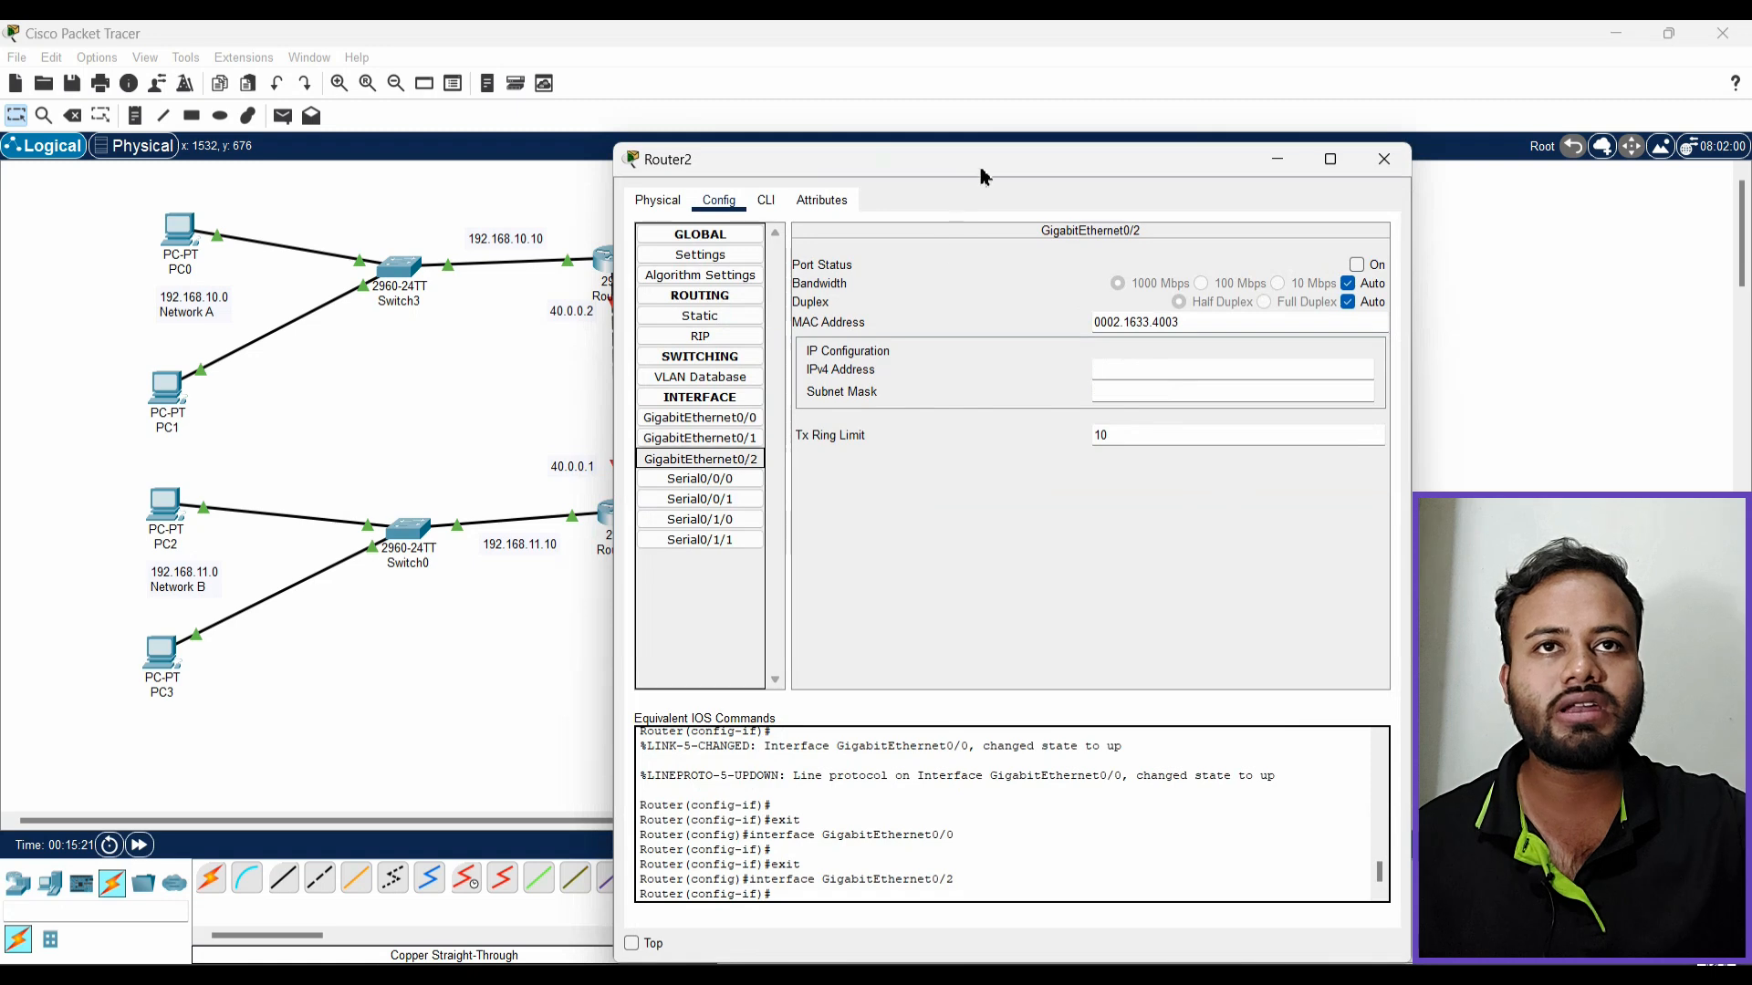
drag(983, 173, 1152, 173)
click(1315, 377)
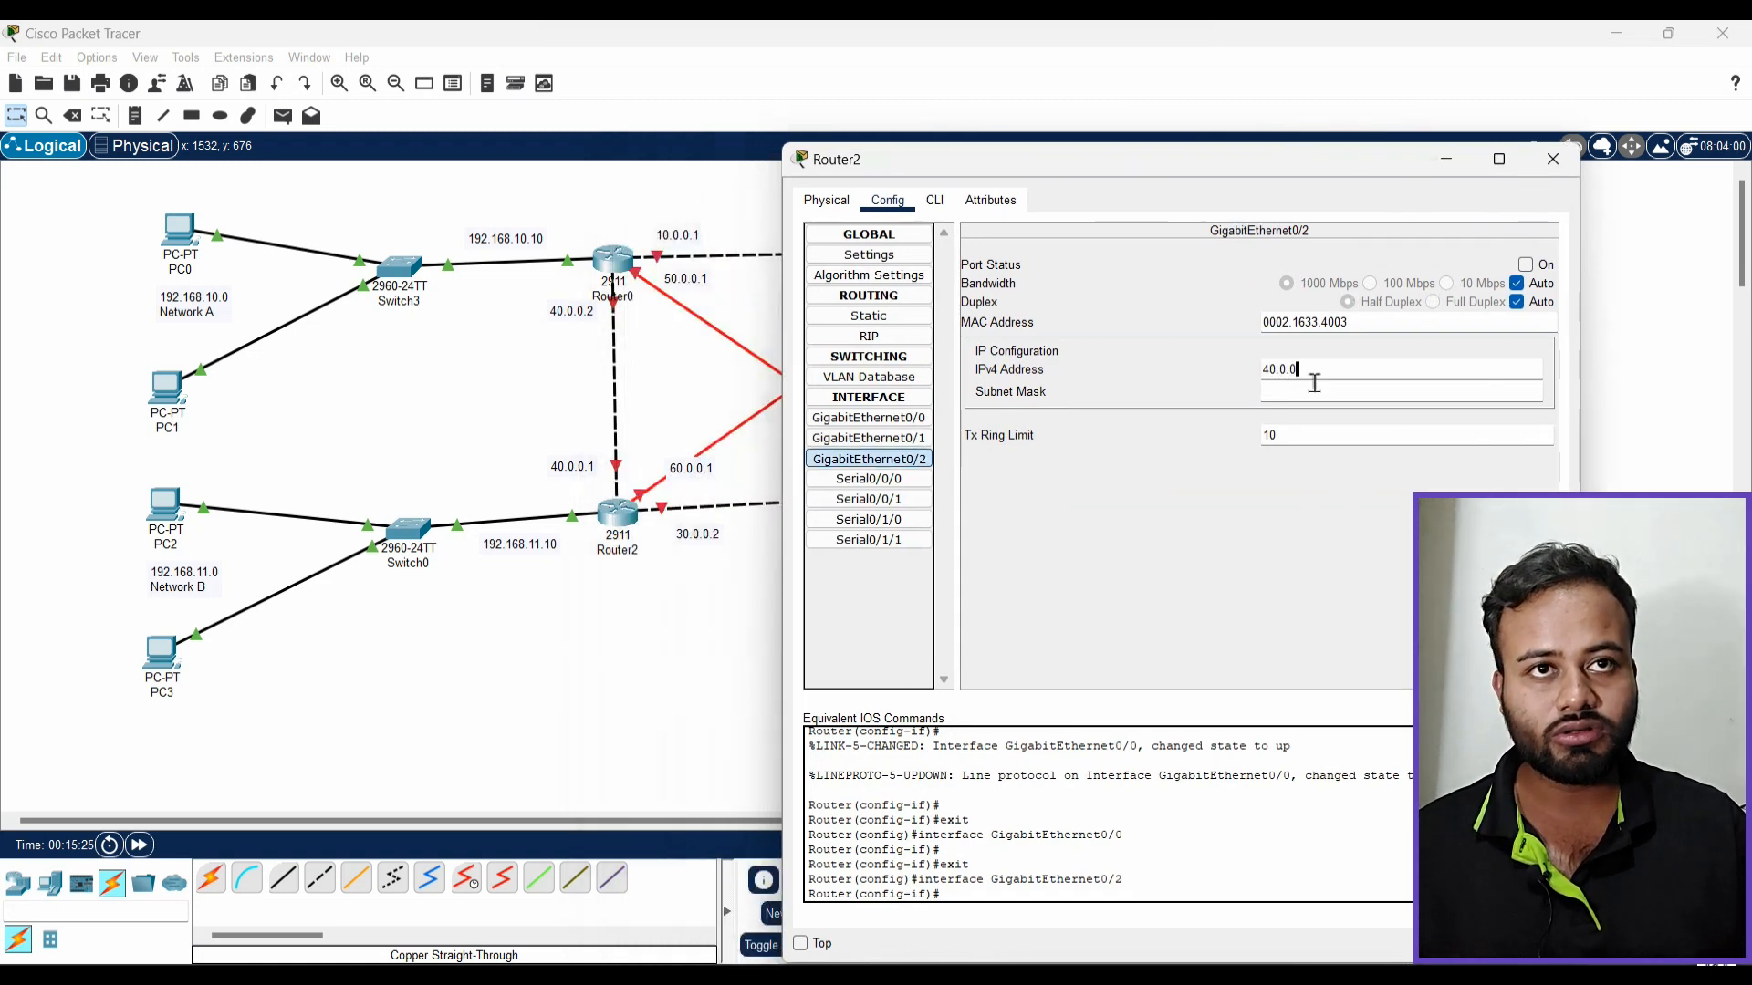
text(40.0.0.1)
click(1525, 265)
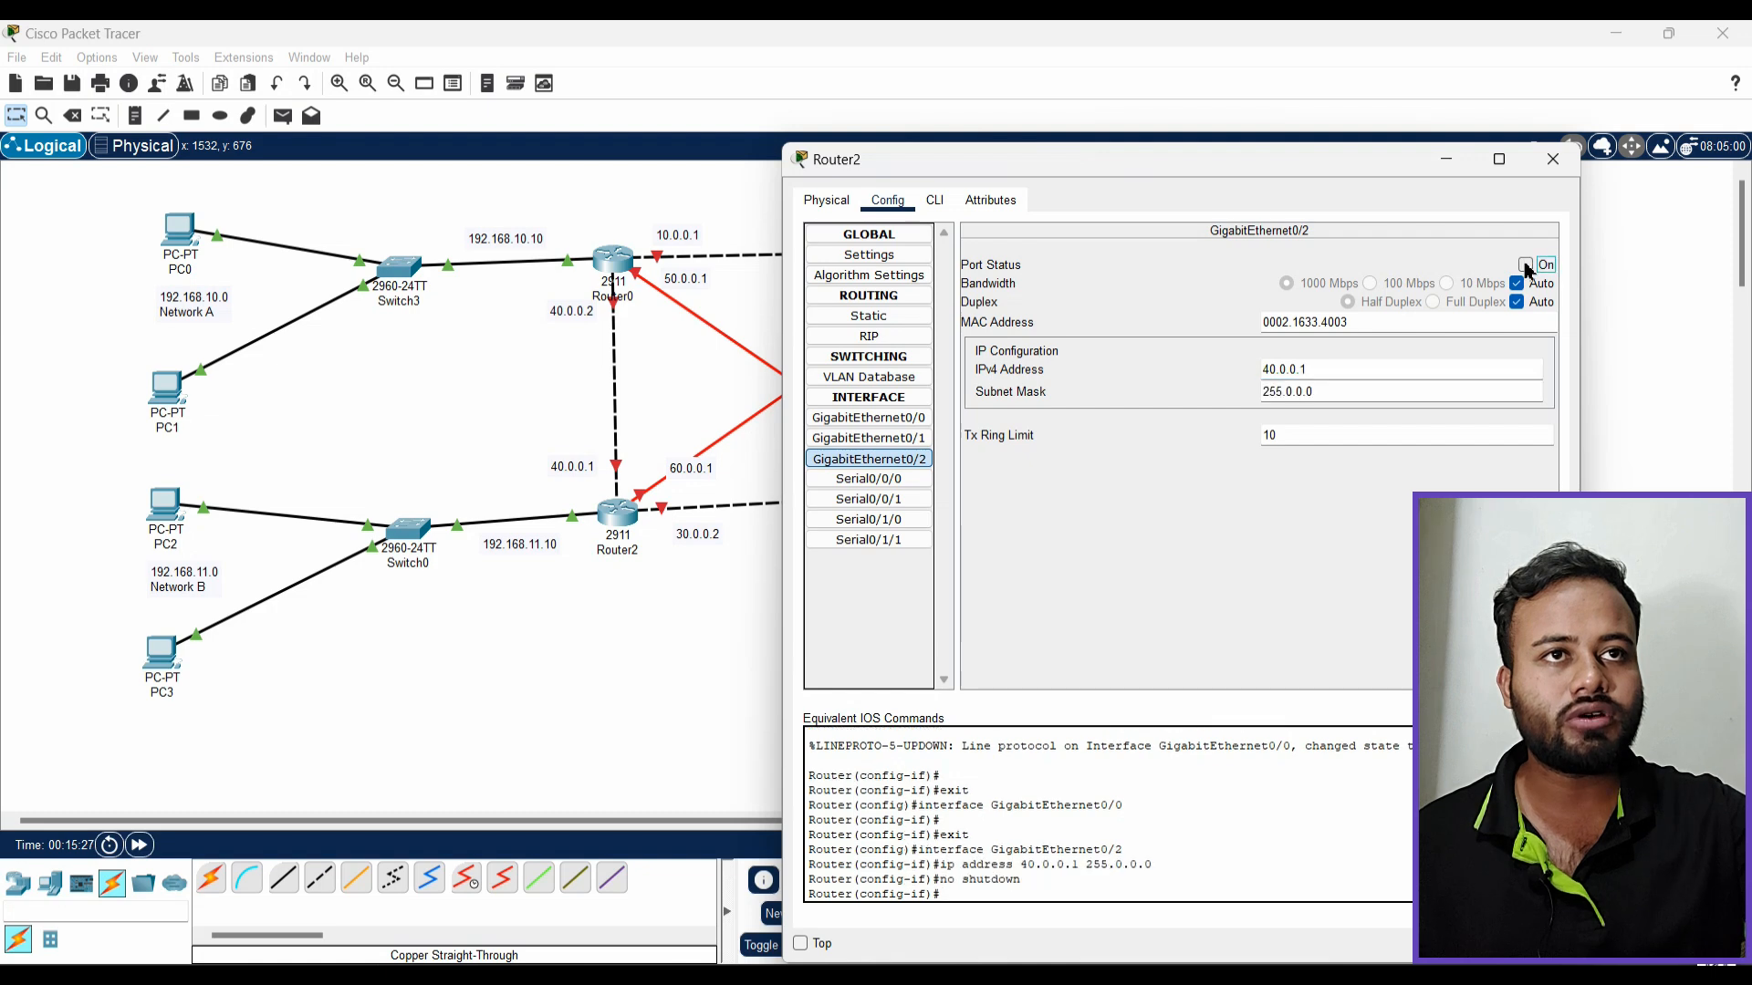
Assign 30.0.0.2 with mask 255.0.0.0 to Router2's GigabitEthernet0/1 interface, turn the port on and close the configuration
click(903, 439)
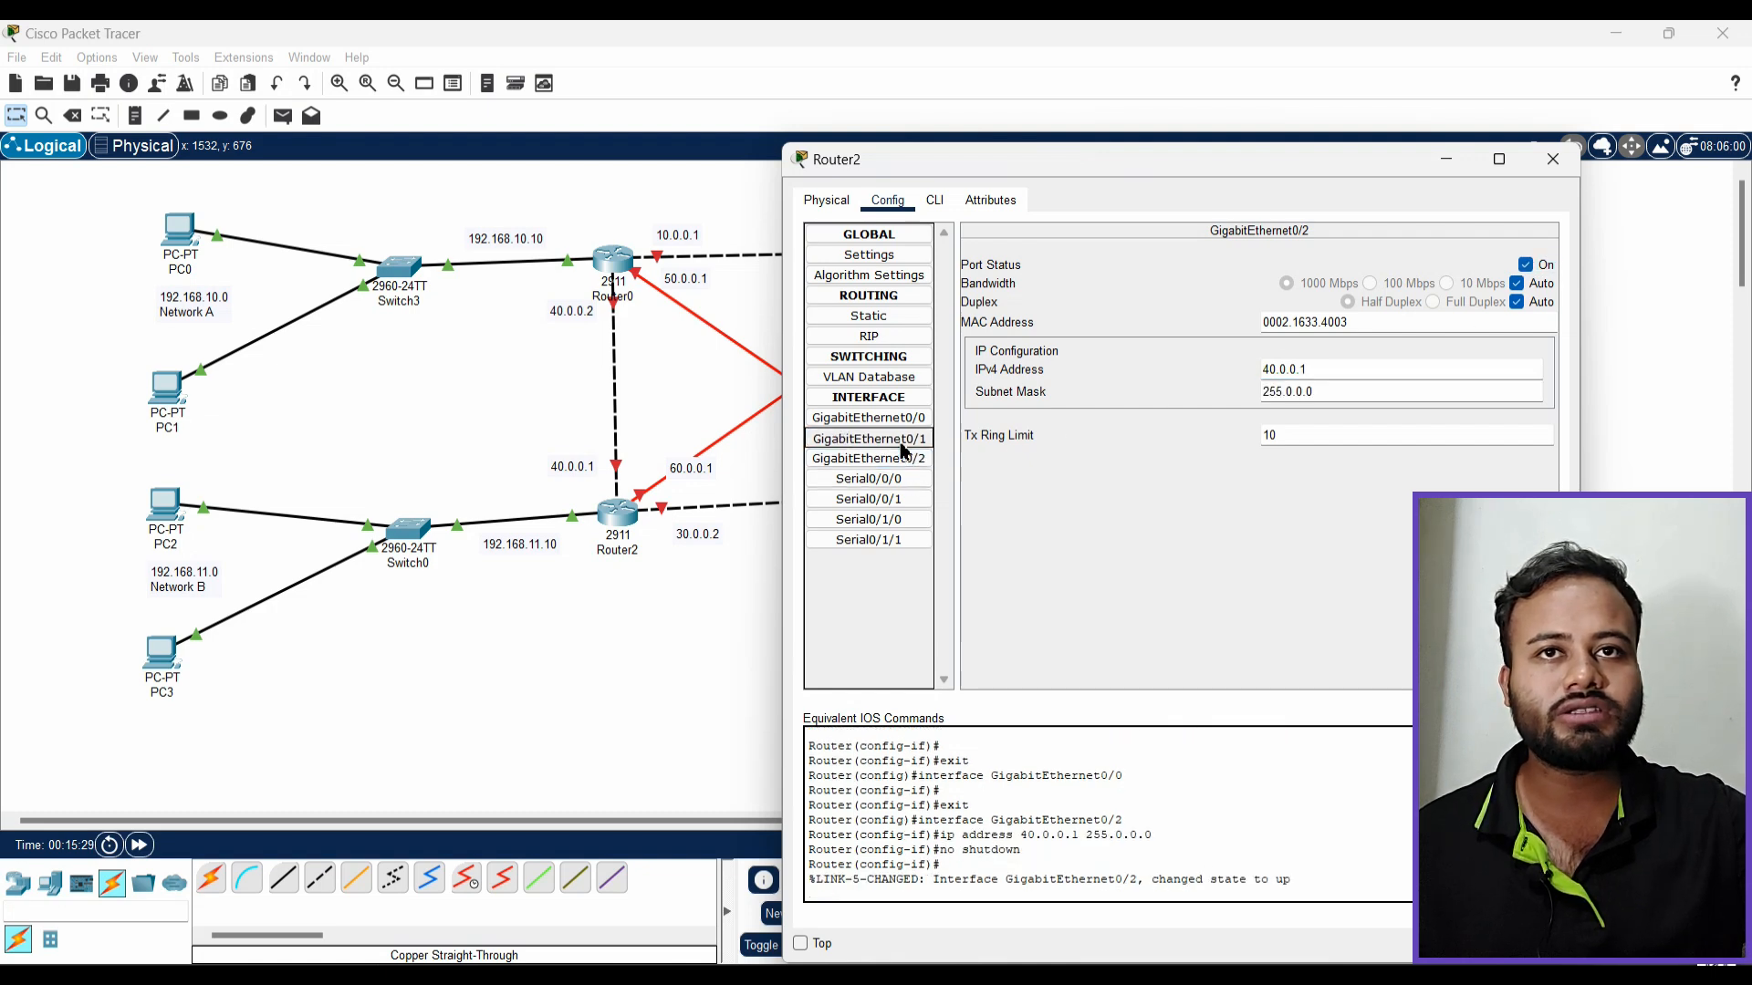
click(1308, 376)
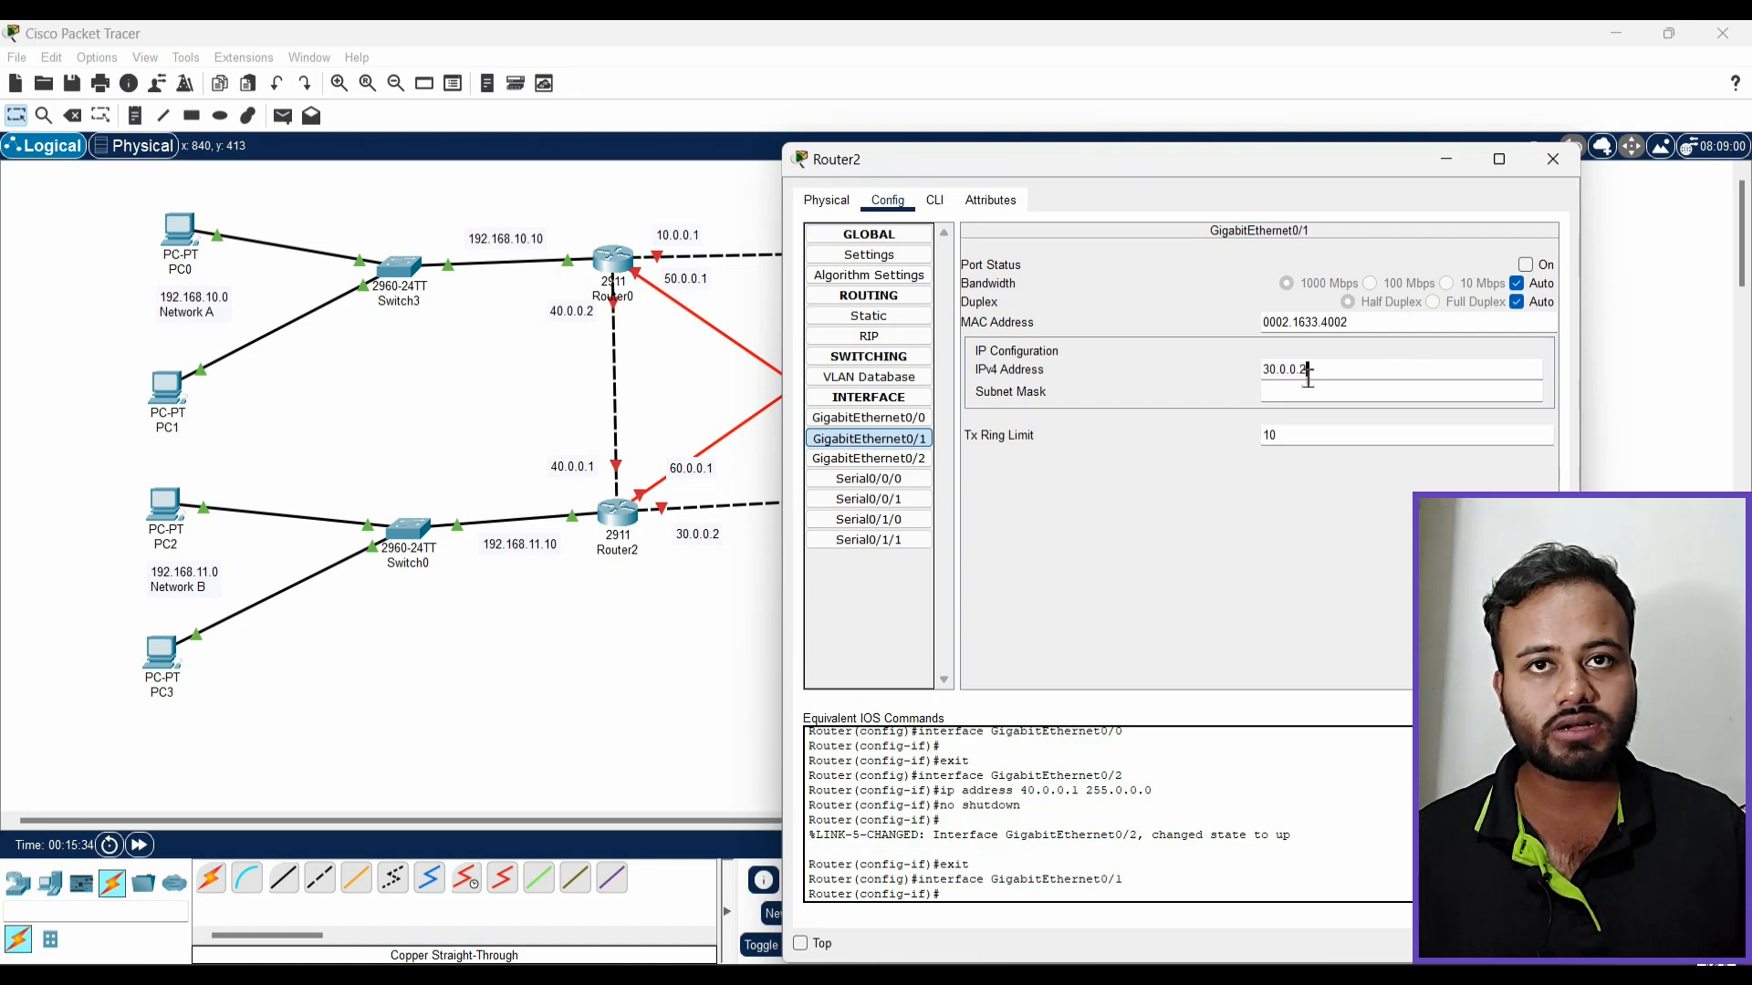
click(1524, 266)
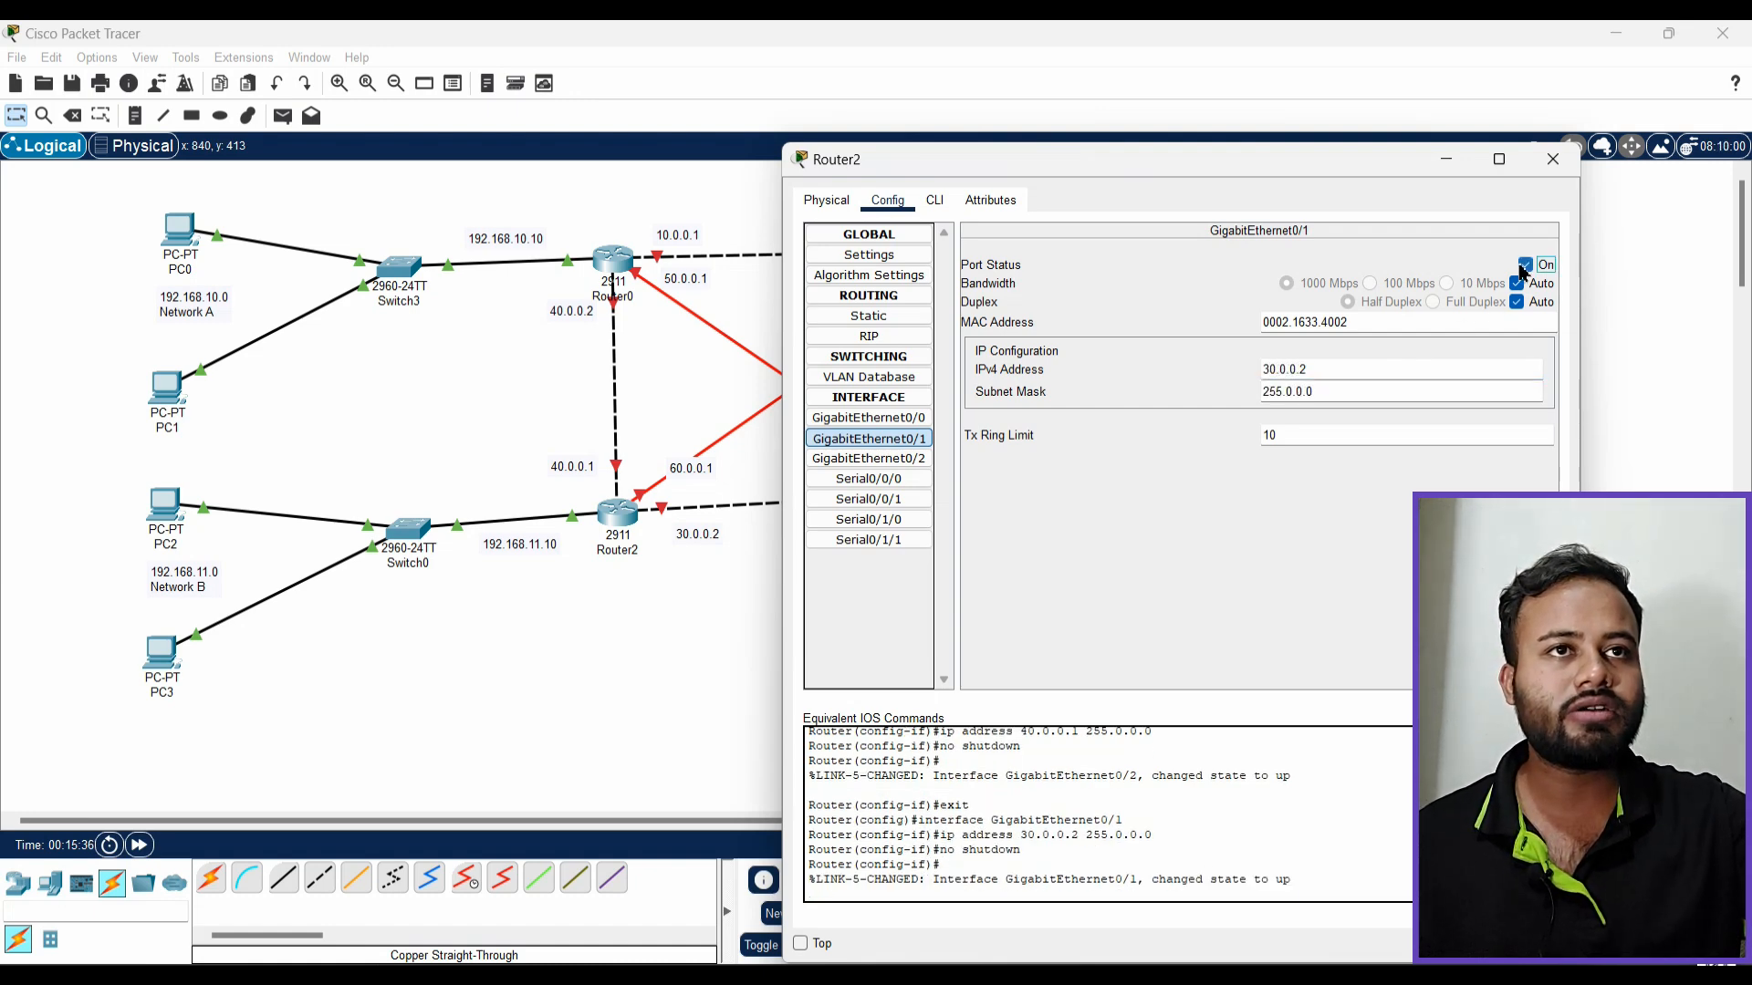
click(1552, 159)
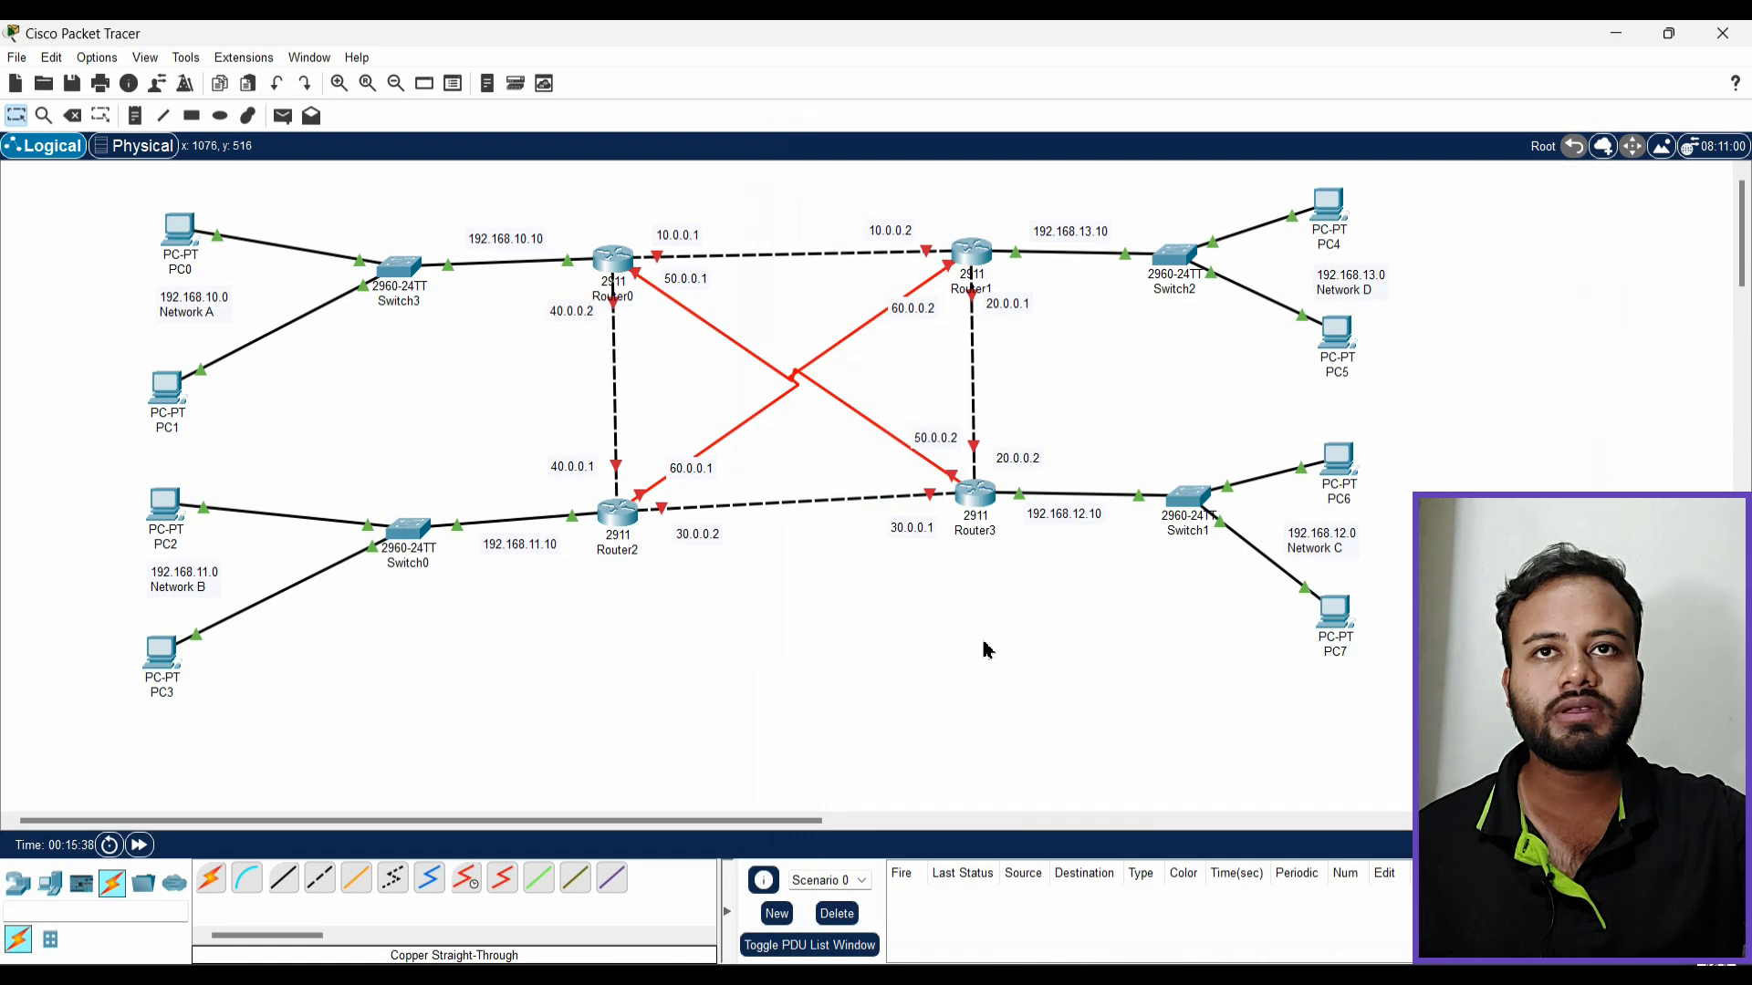
Review the IP settings and port status of Router2's three GigabitEthernet interfaces
click(611, 516)
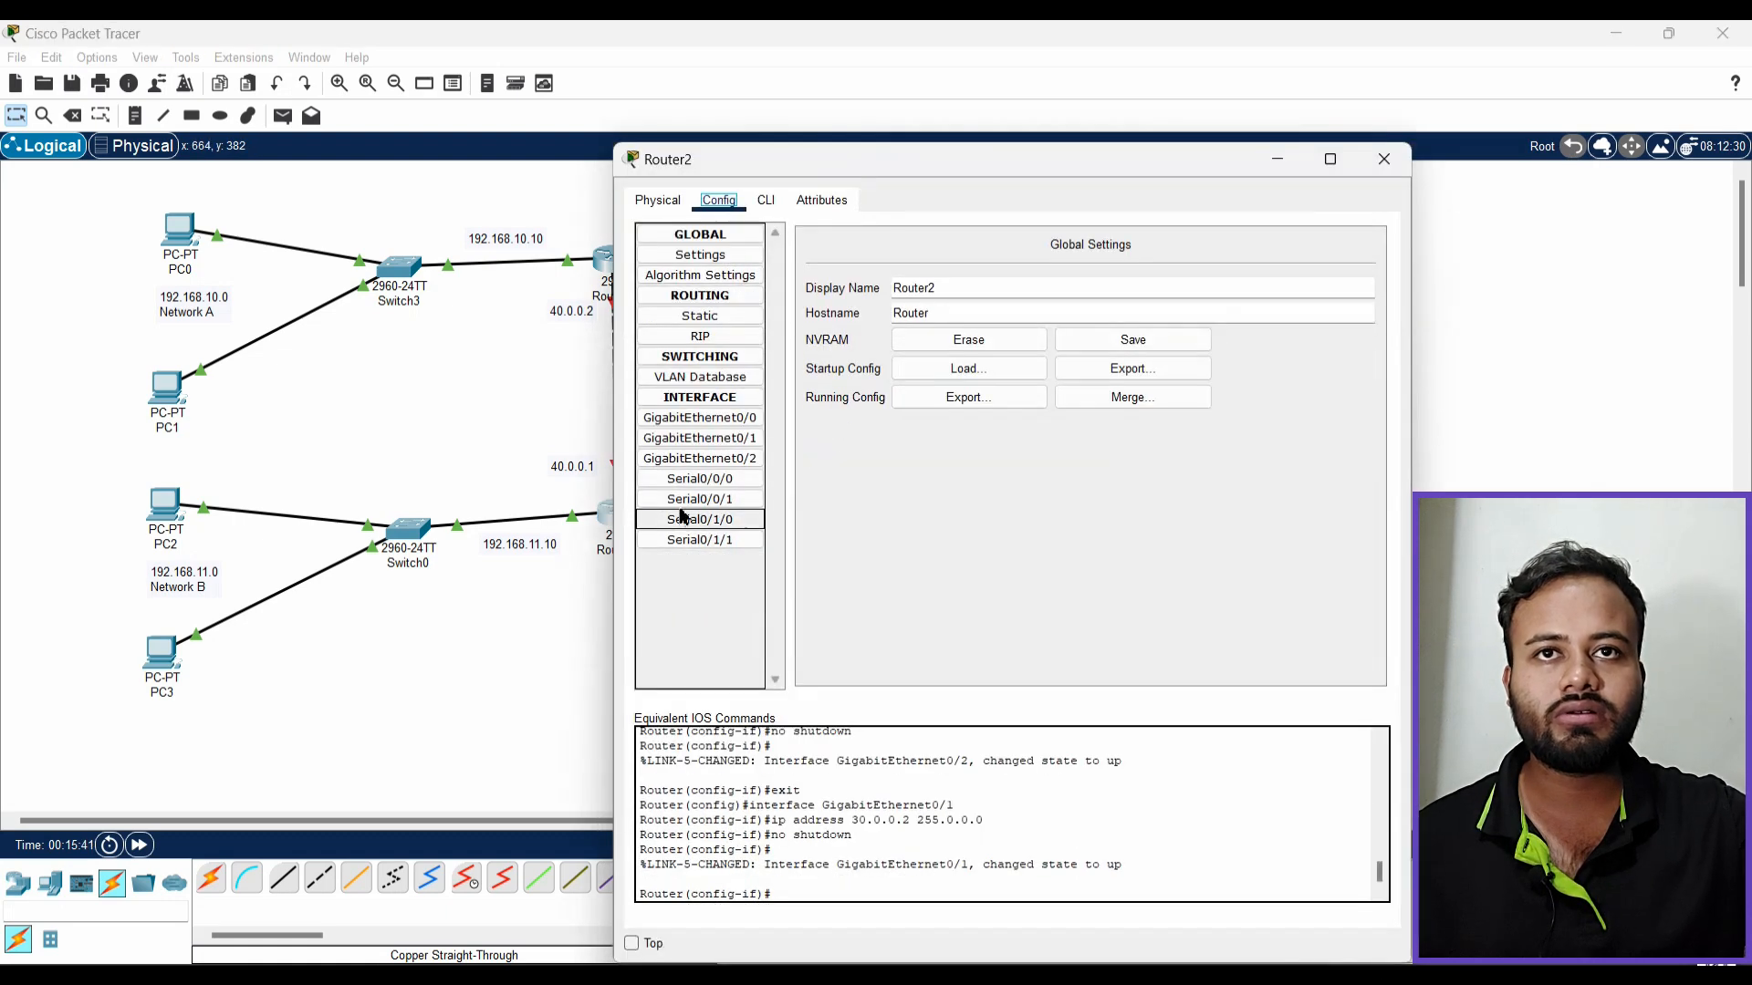
click(739, 443)
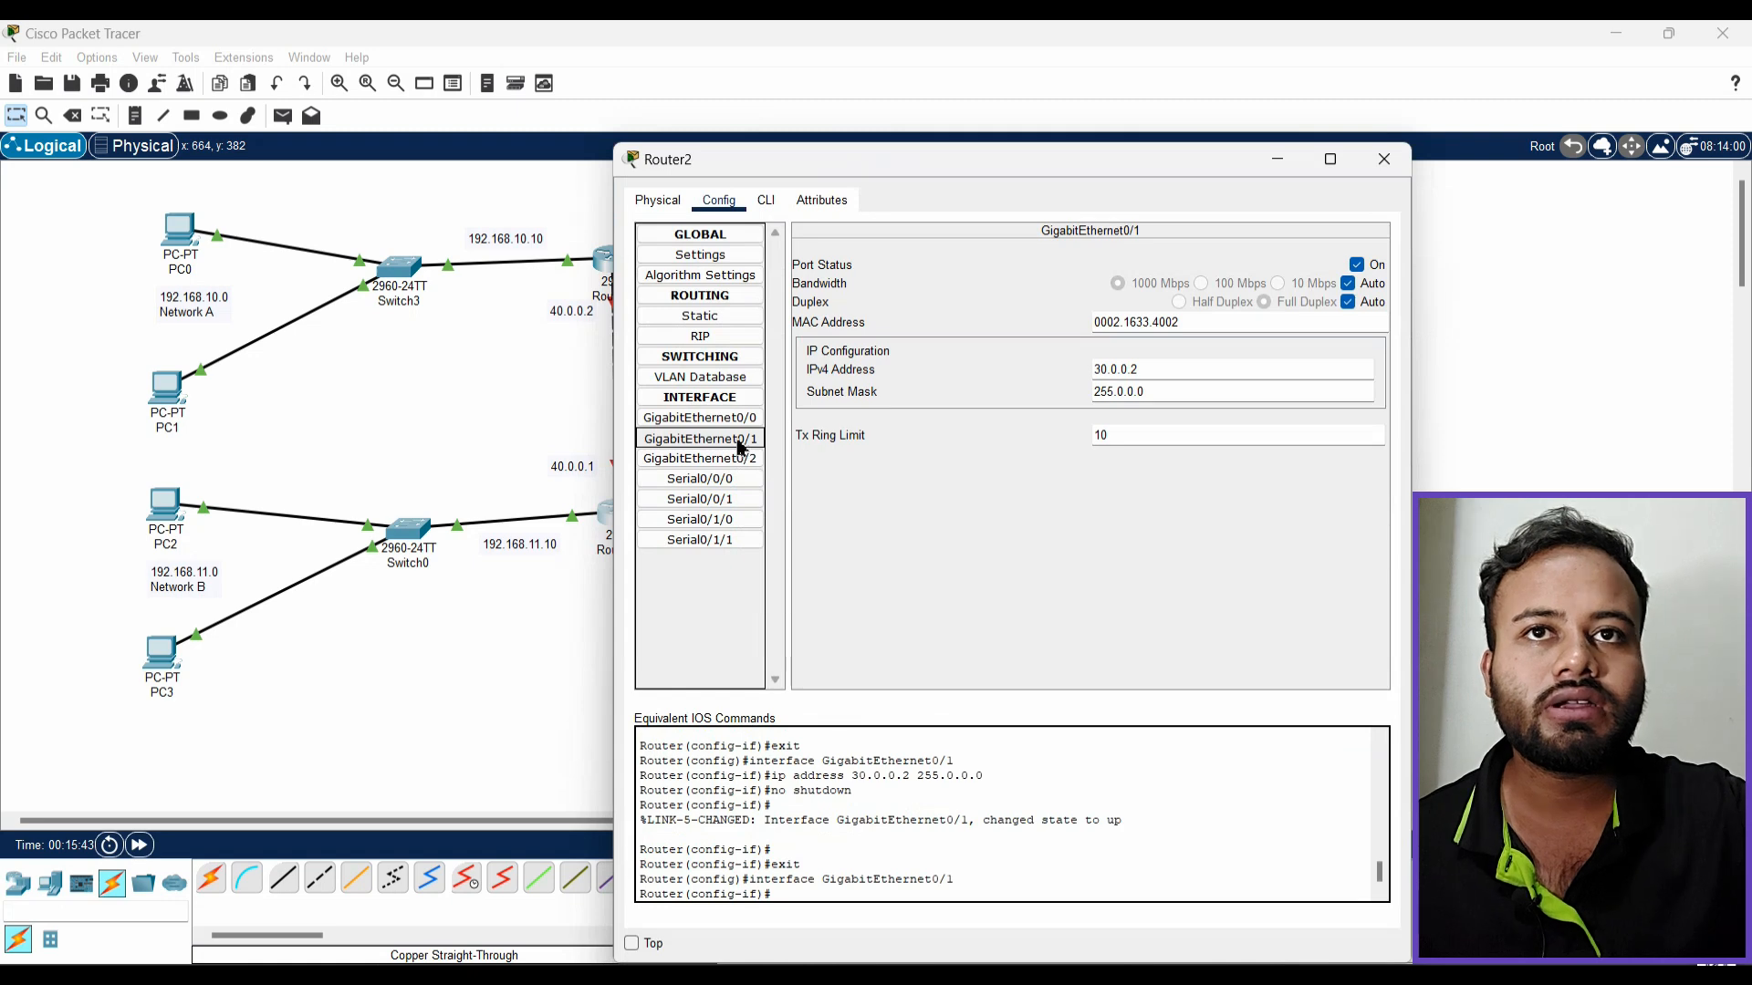
click(741, 419)
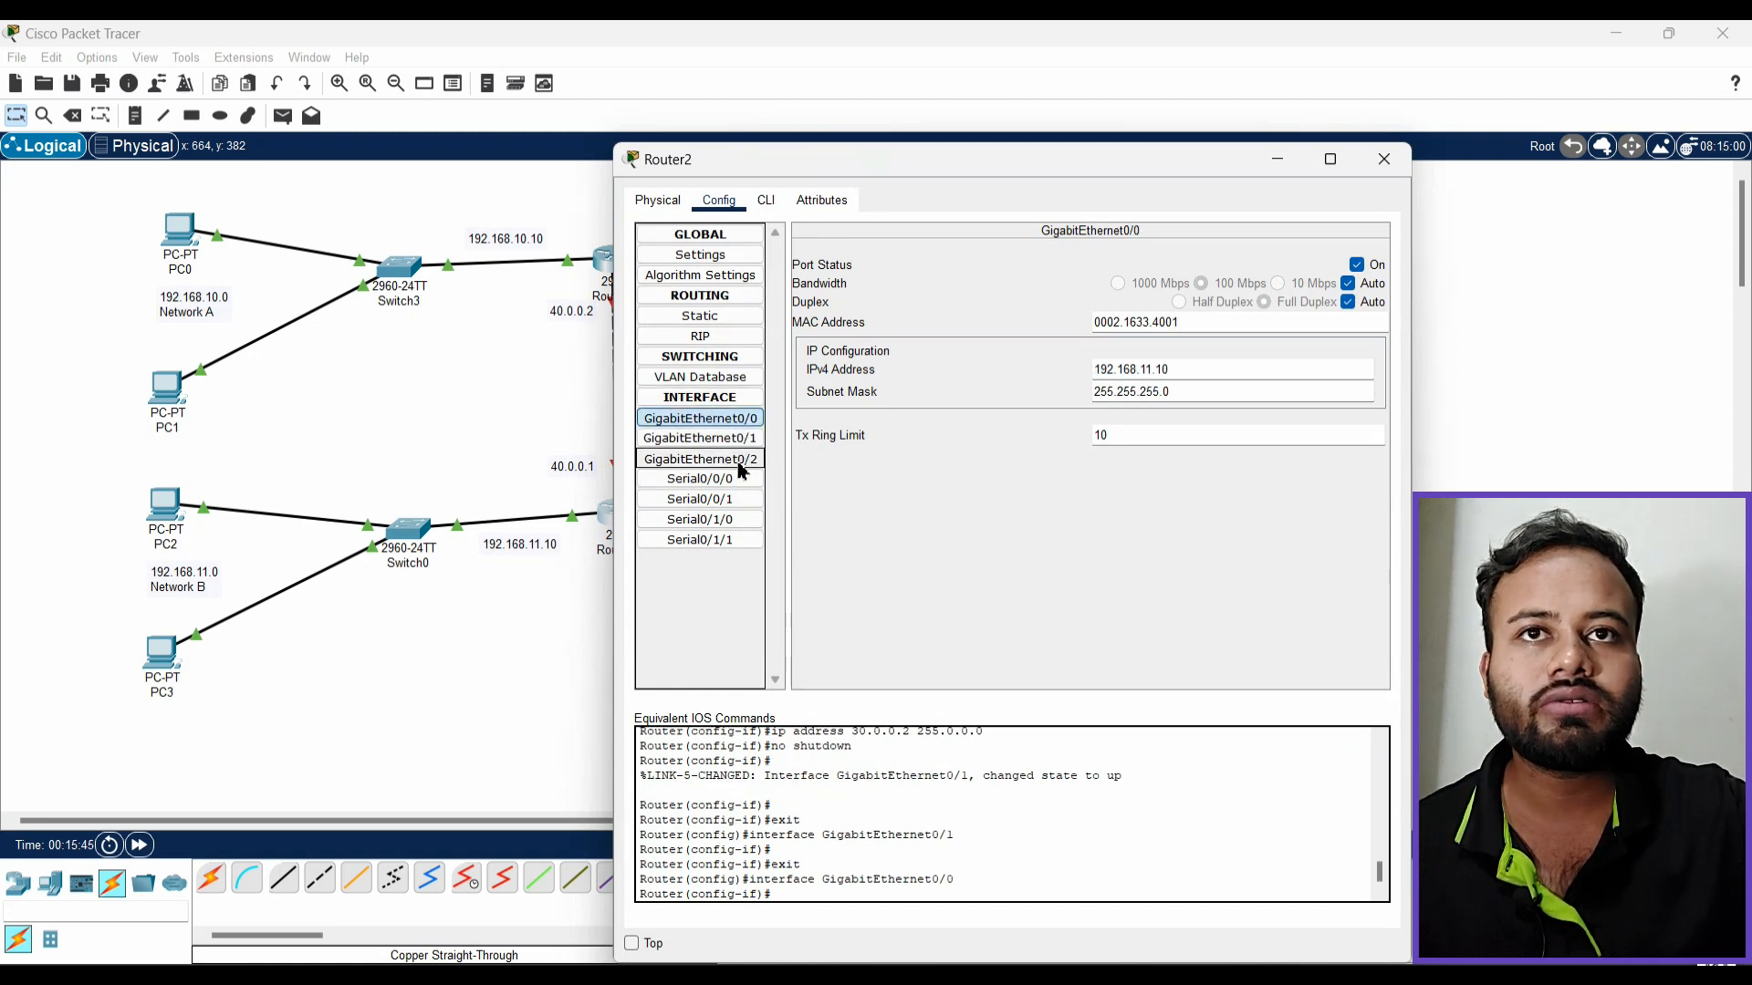
click(743, 461)
click(1384, 159)
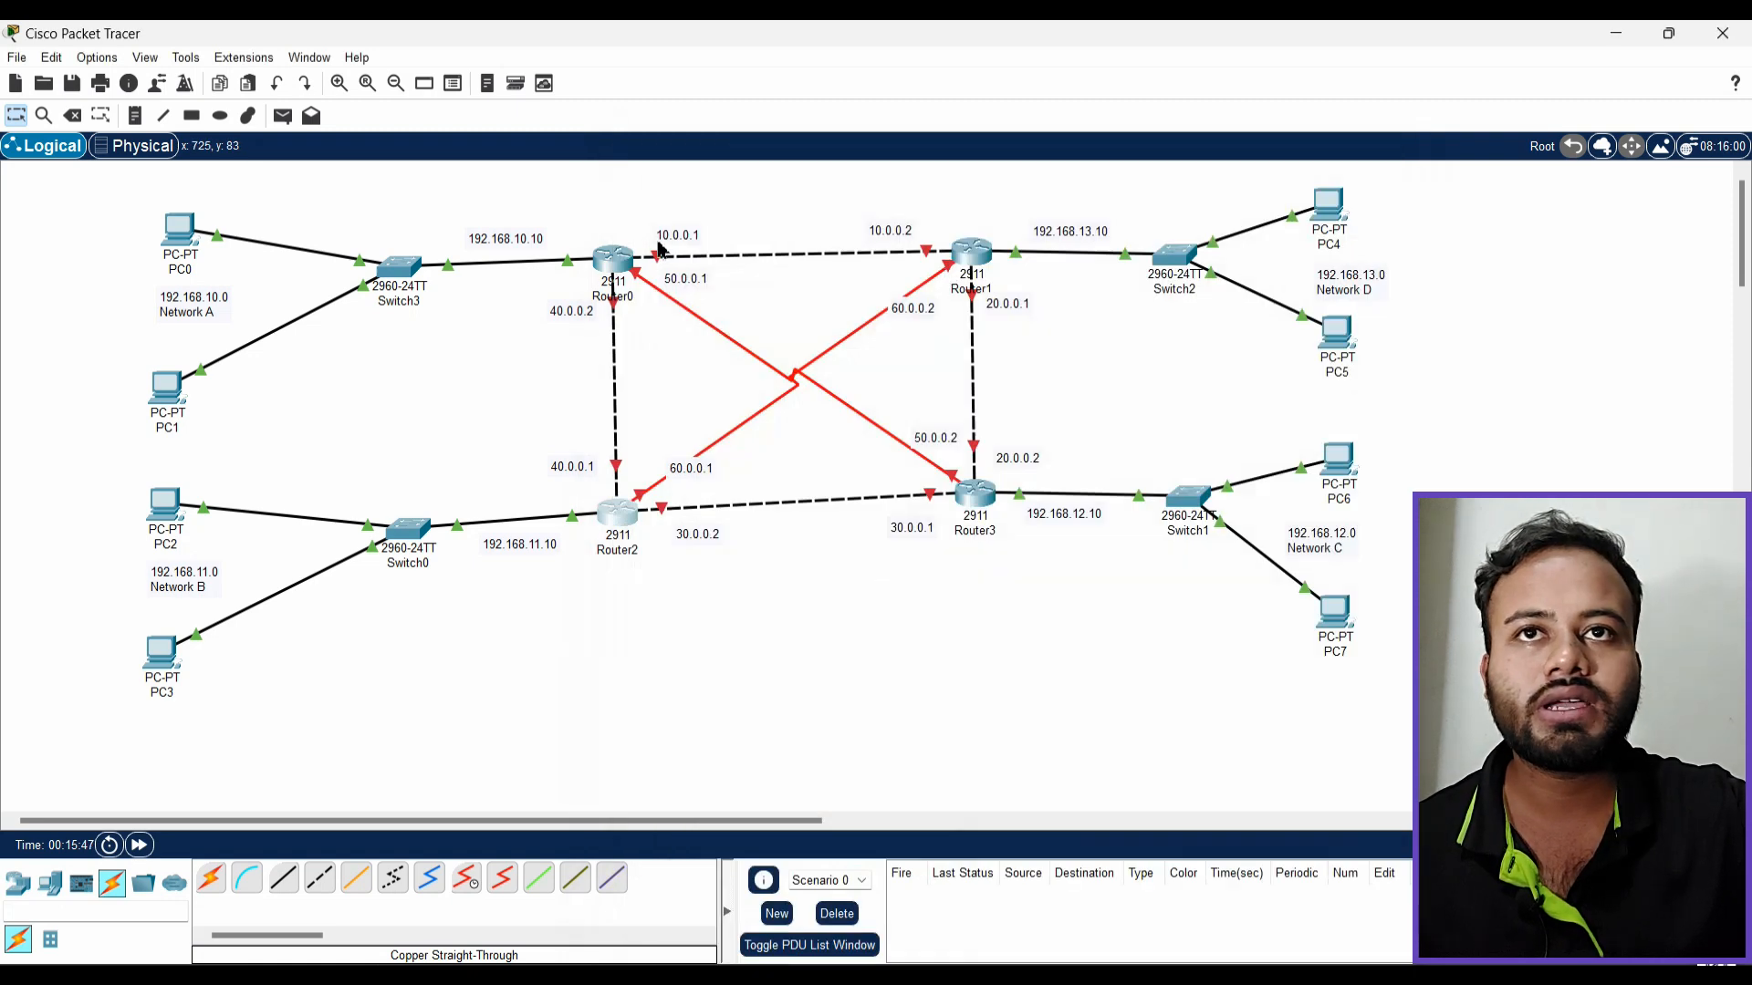
Check Router0's GigabitEthernet interfaces, turn on its GigabitEthernet0/2 port and close the configuration
click(613, 259)
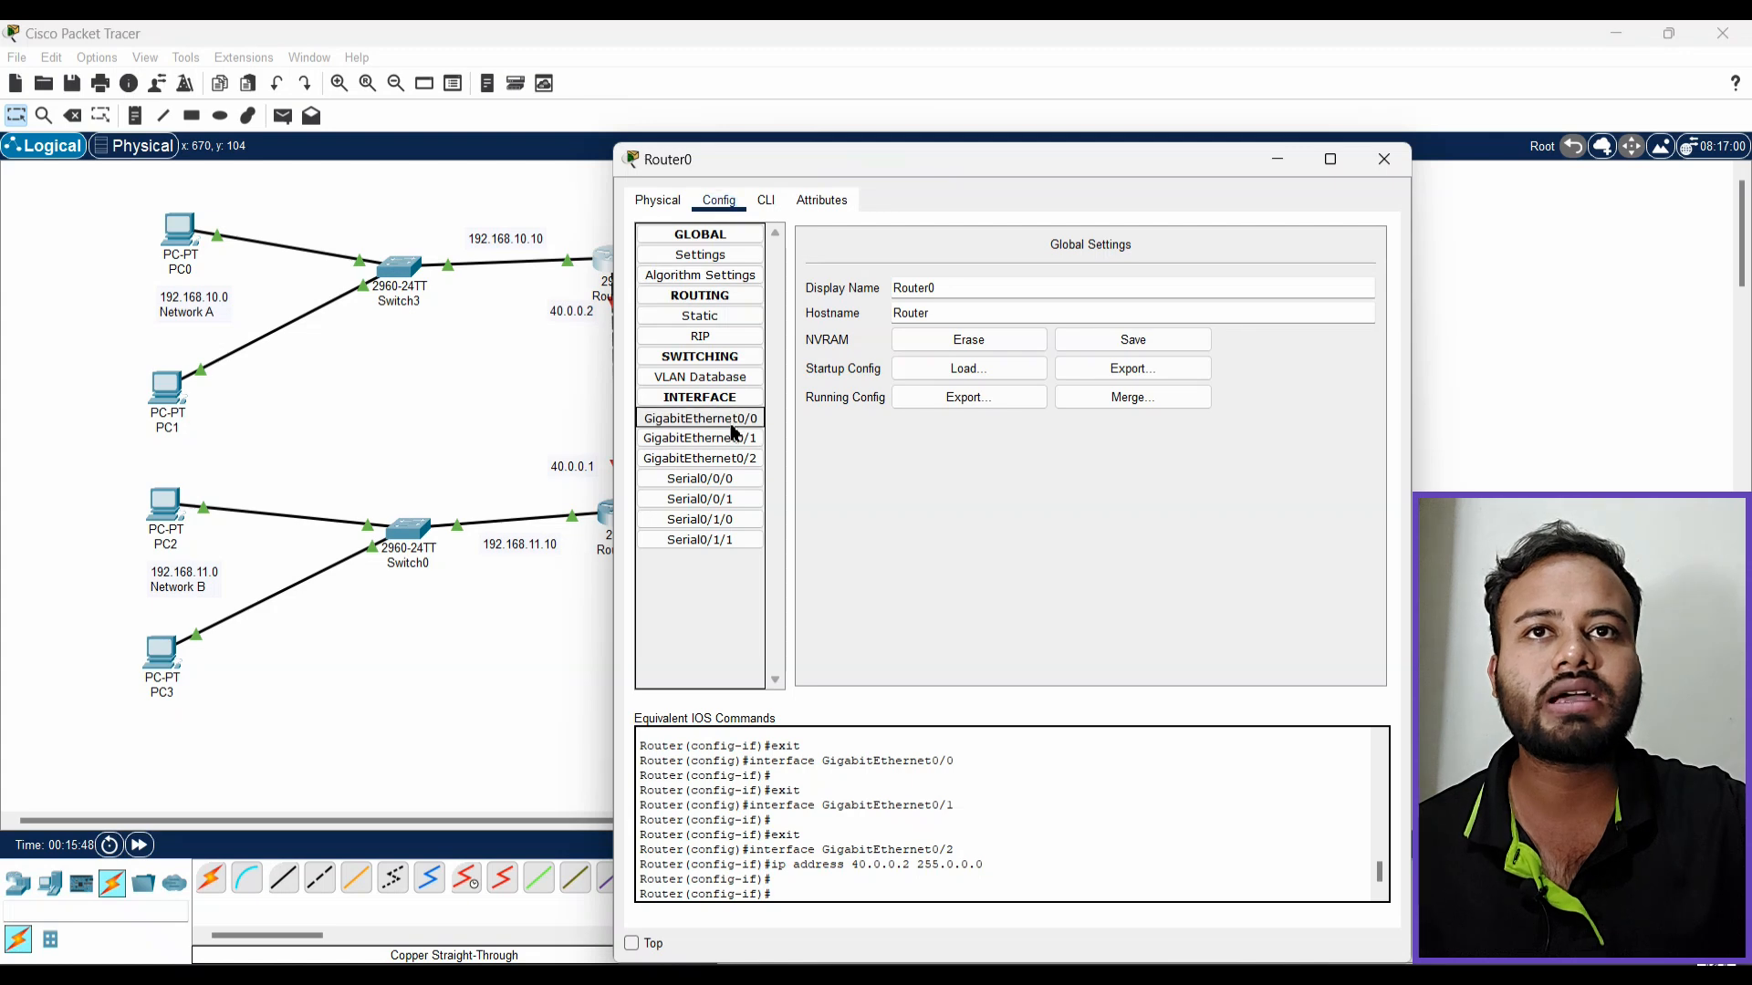
click(733, 421)
drag(876, 160, 990, 152)
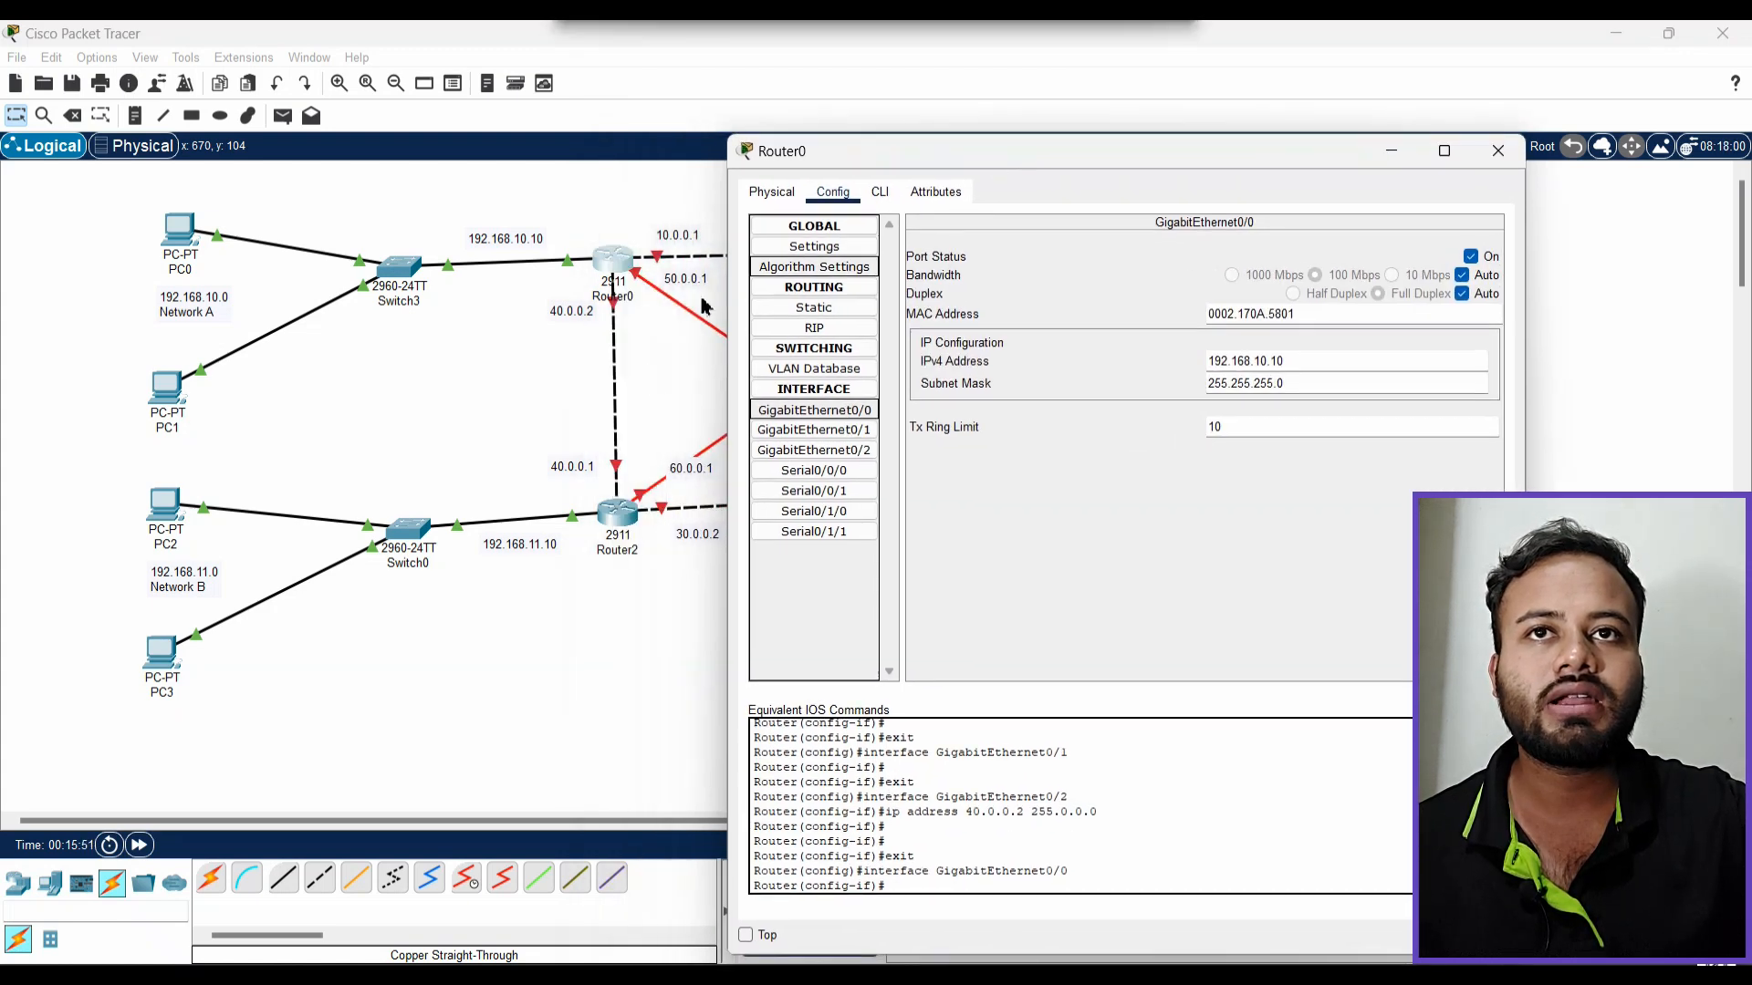
click(837, 433)
click(841, 450)
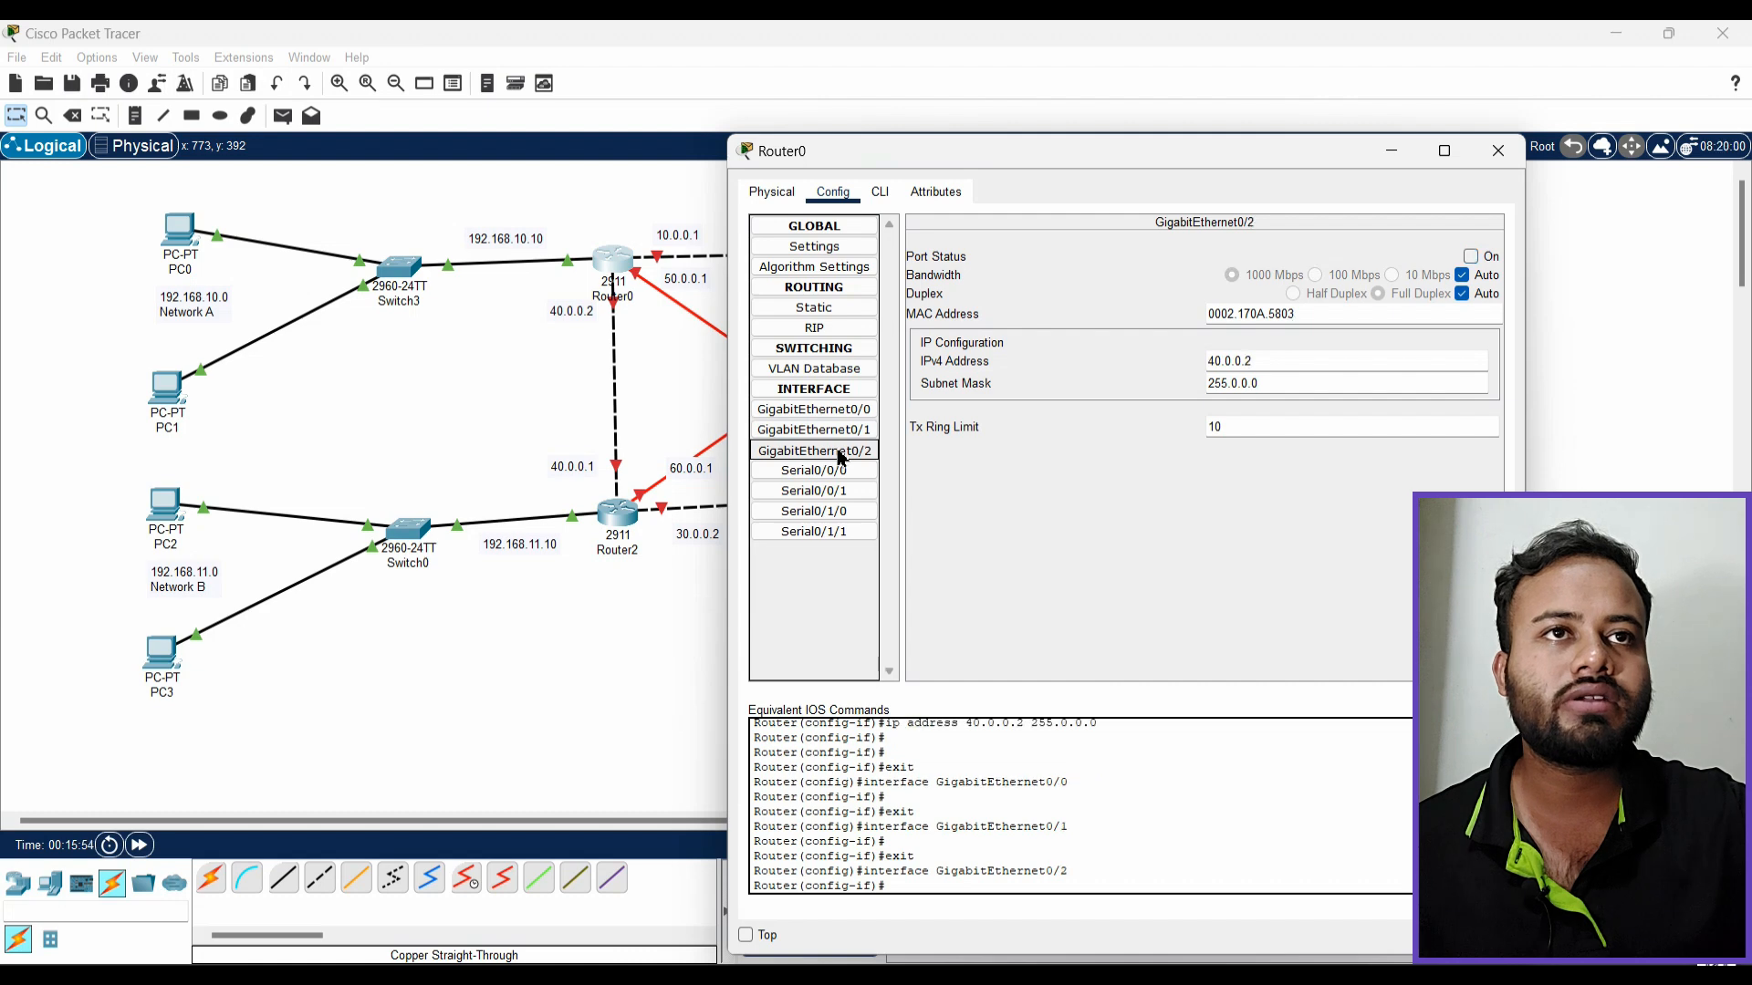
click(1471, 261)
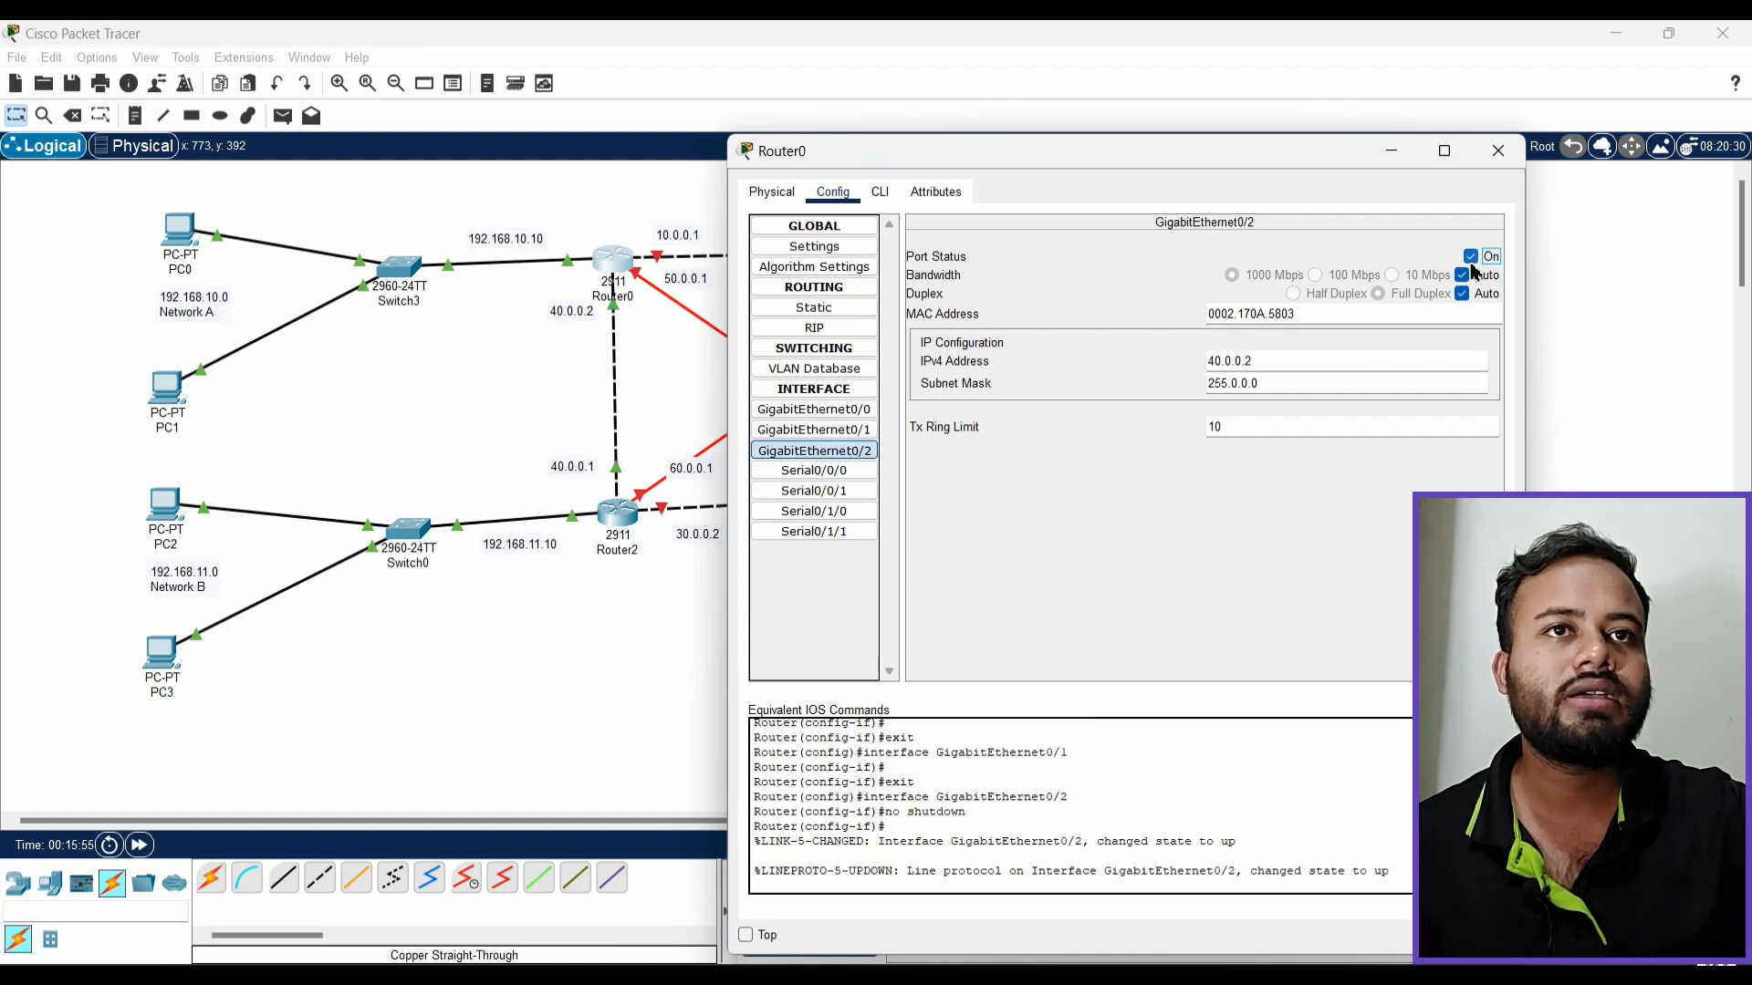
click(1497, 151)
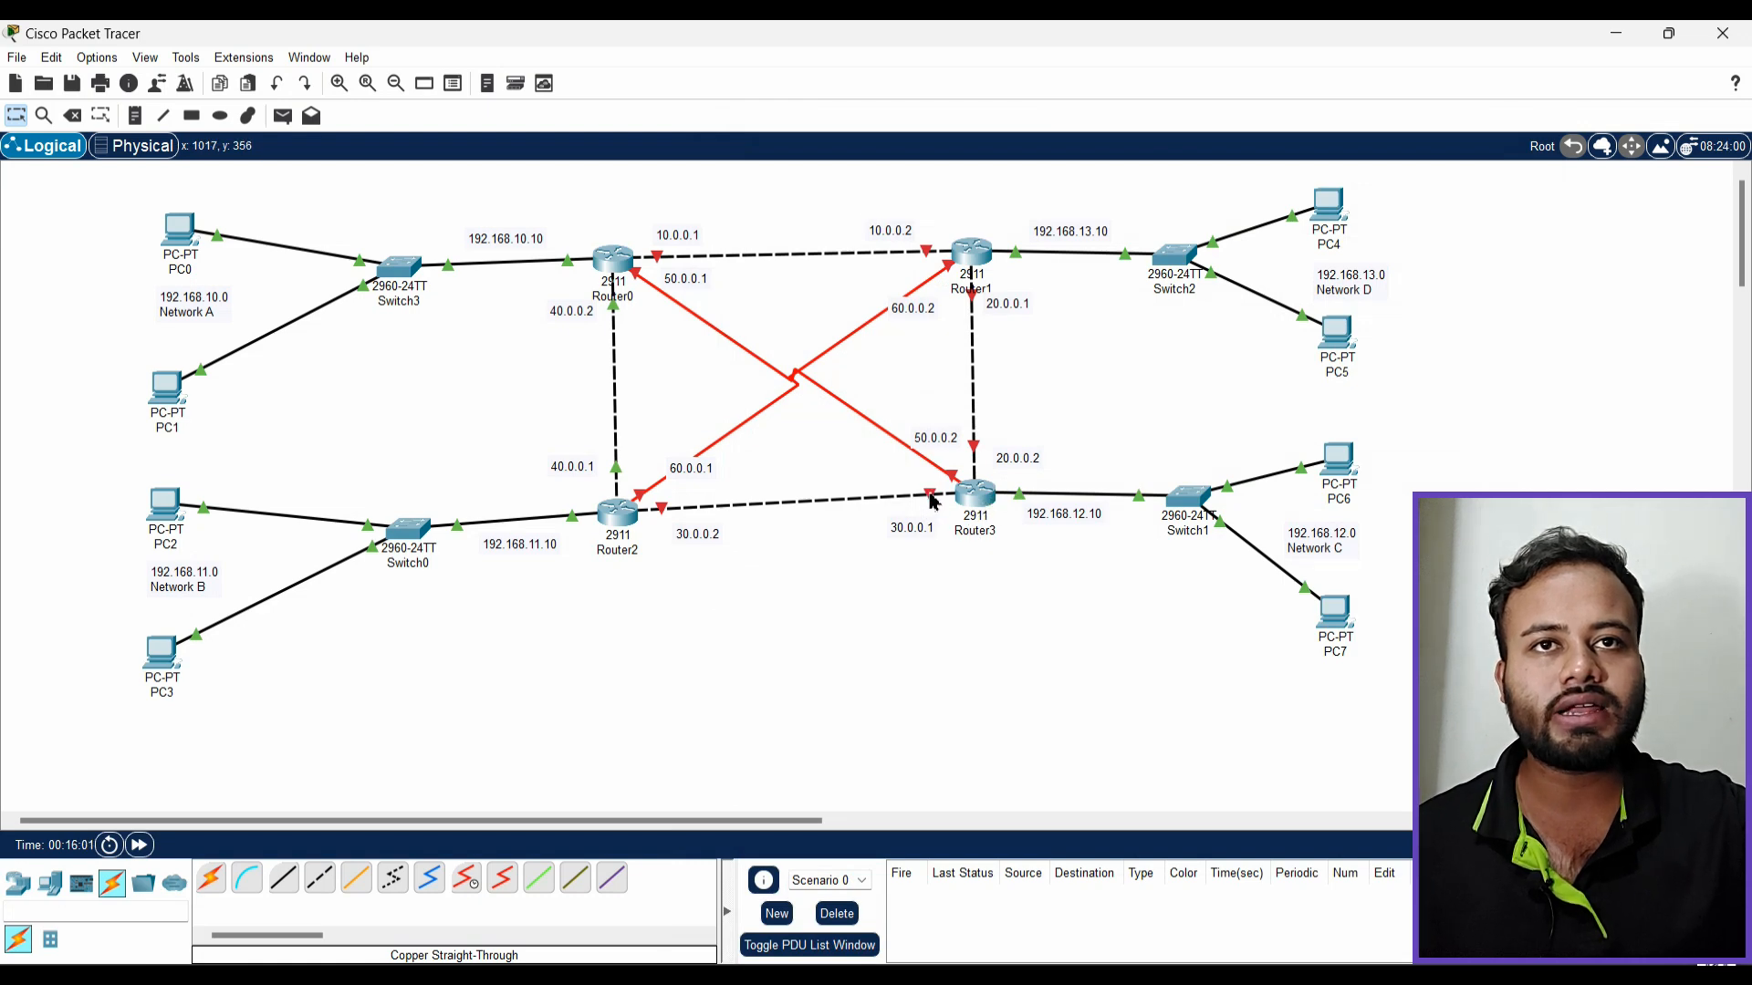
Assign 30.0.0.1 with mask 255.0.0.0 to Router3's GigabitEthernet0/2 interface and turn the port on
click(993, 508)
click(714, 459)
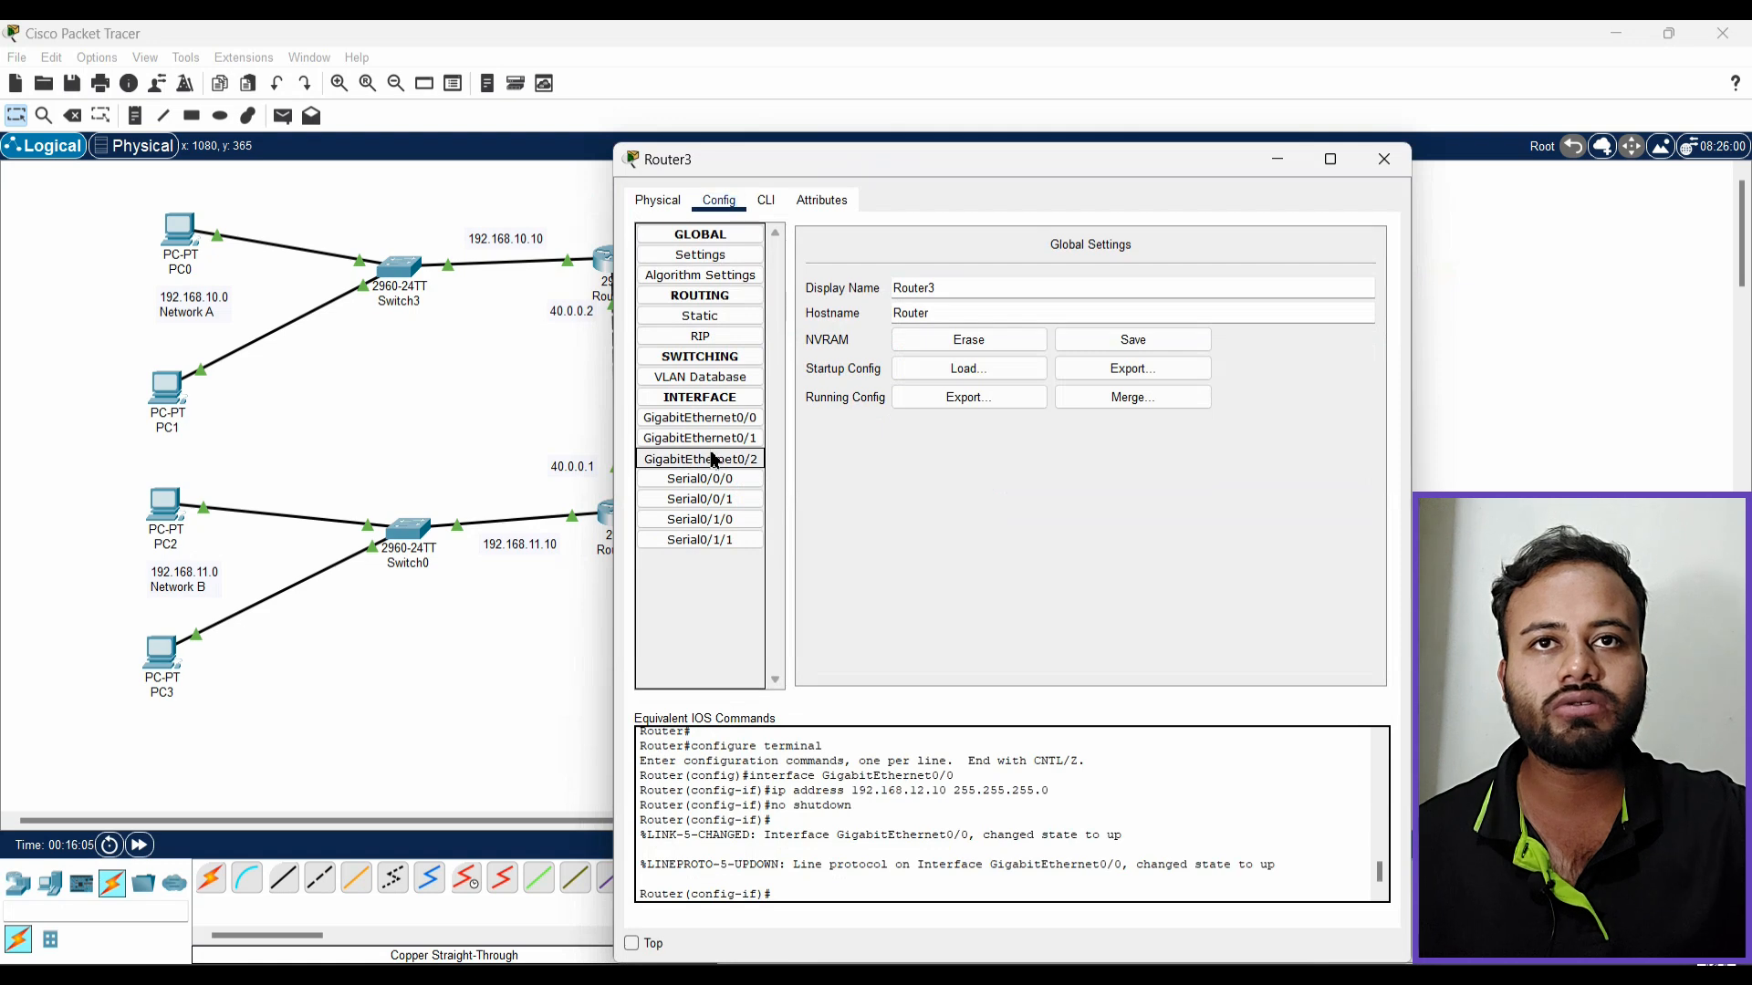
drag(1123, 171, 566, 213)
click(651, 424)
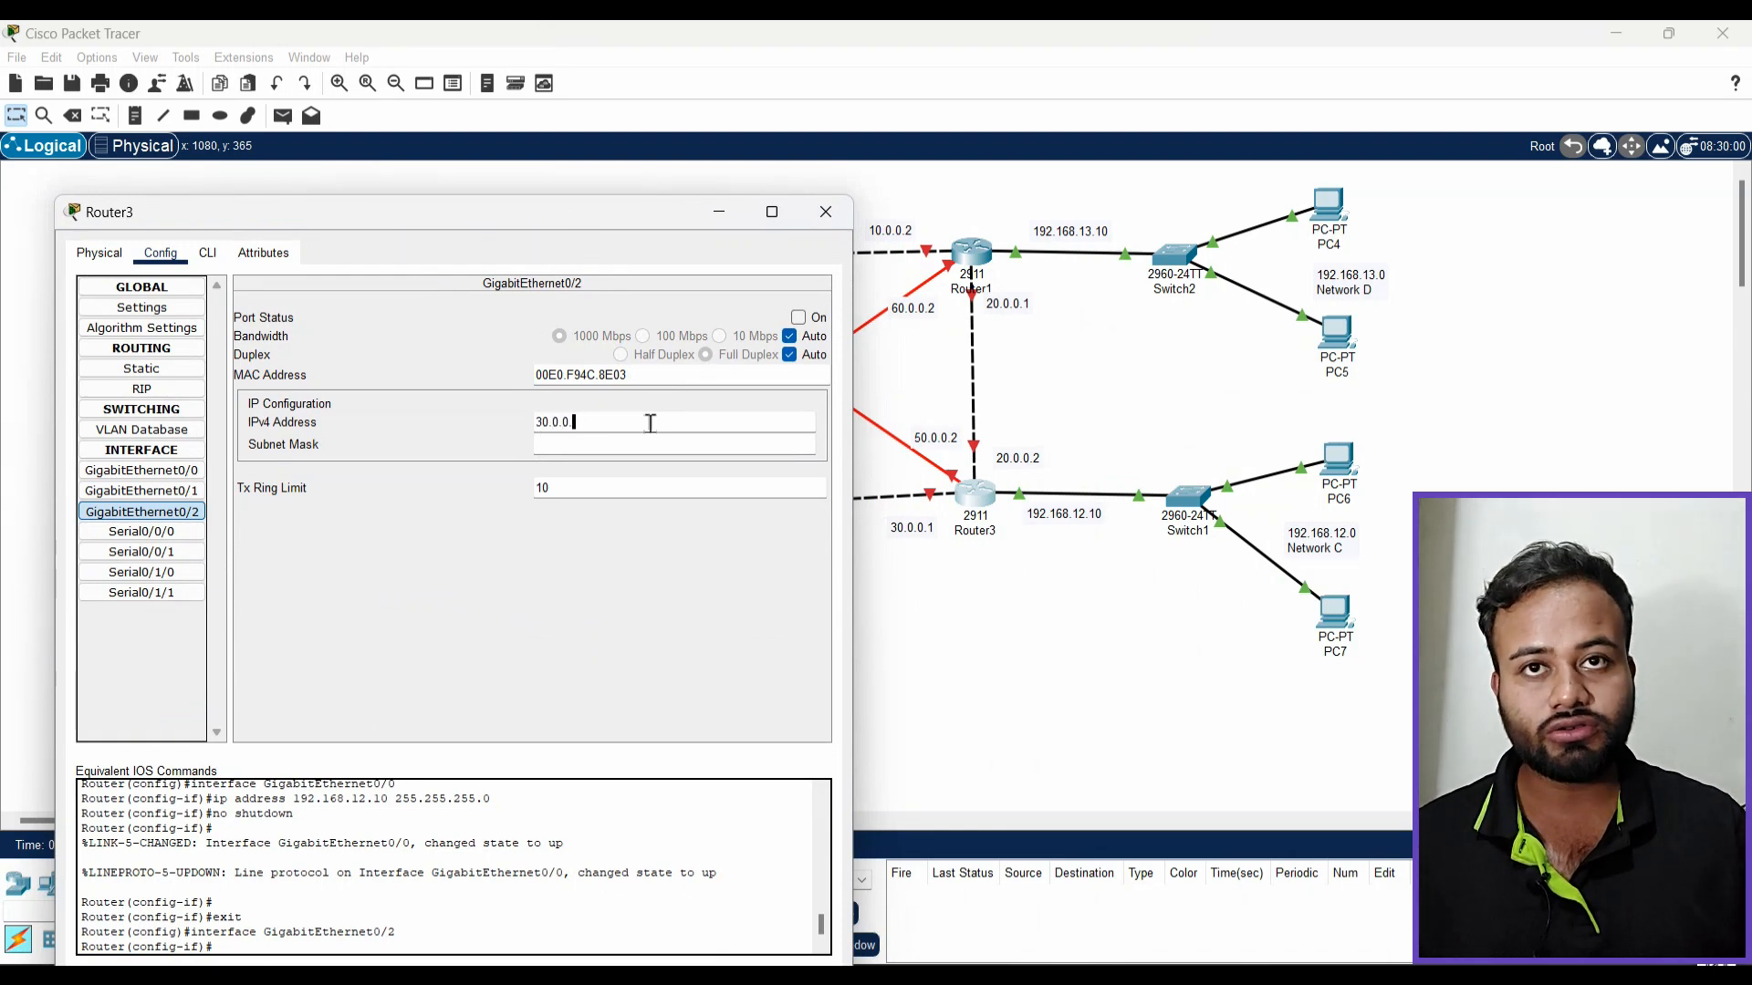
click(799, 319)
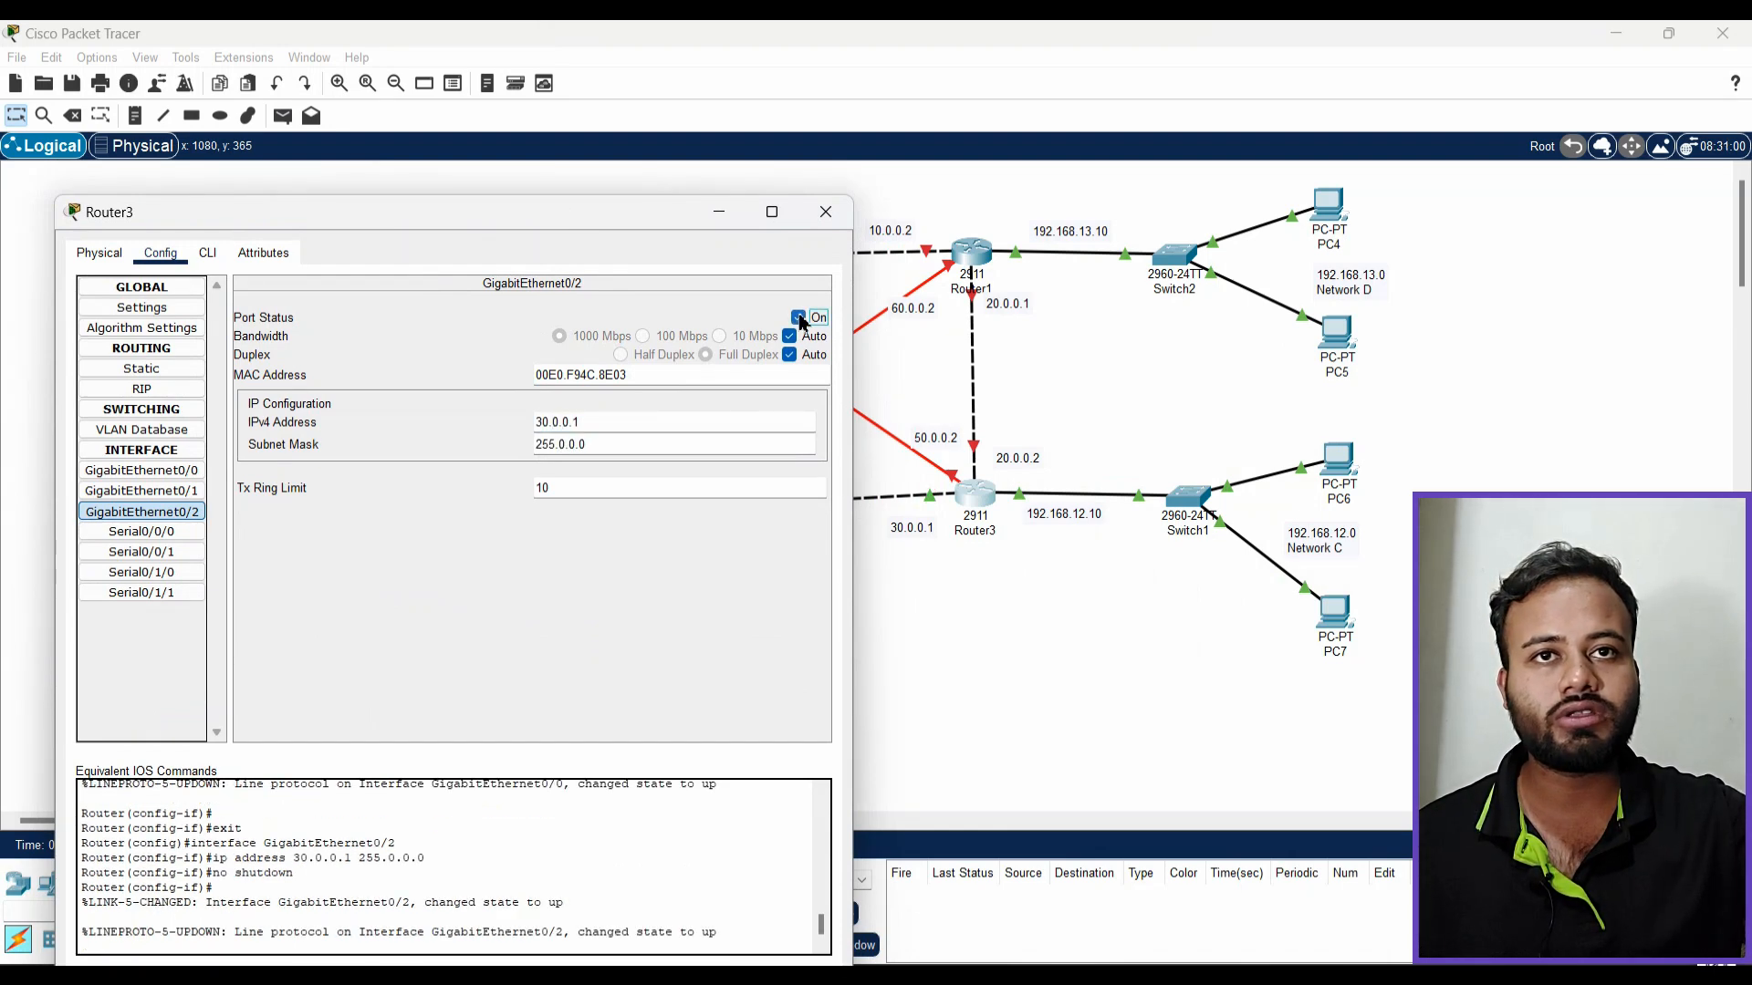
Assign 20.0.0.2 with mask 255.0.0.0 to Router3's GigabitEthernet0/1 interface, turn the port on and close the configuration
click(183, 498)
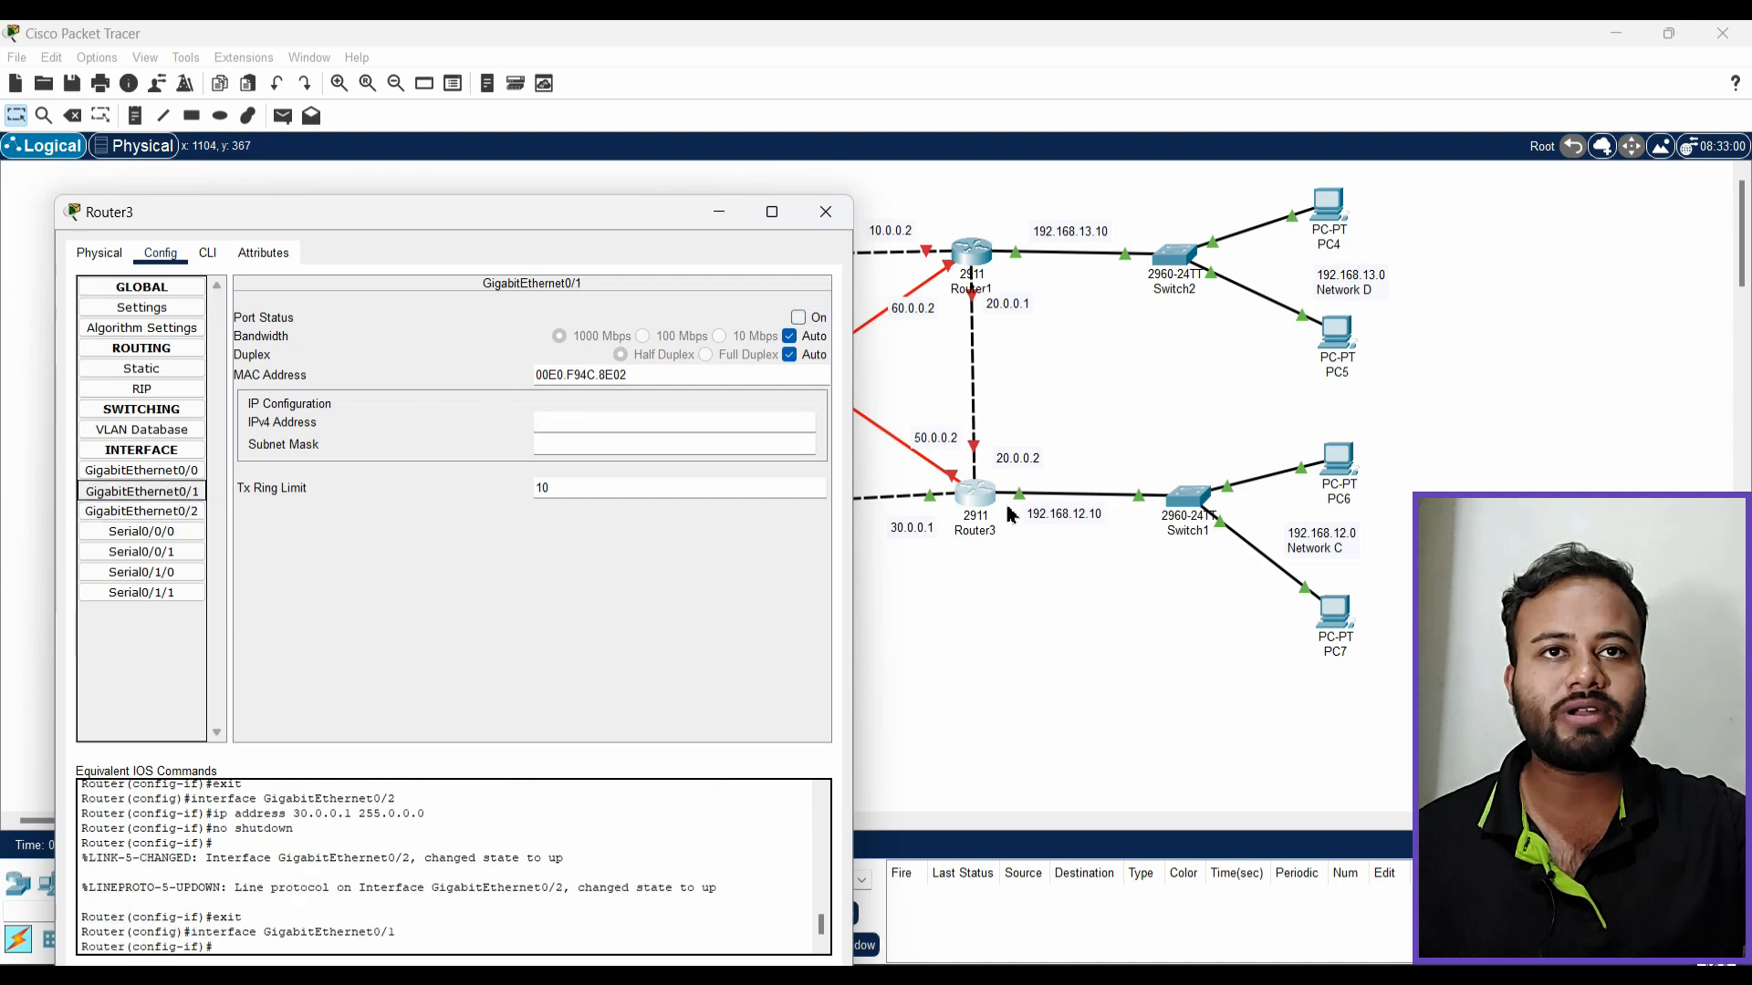
click(563, 421)
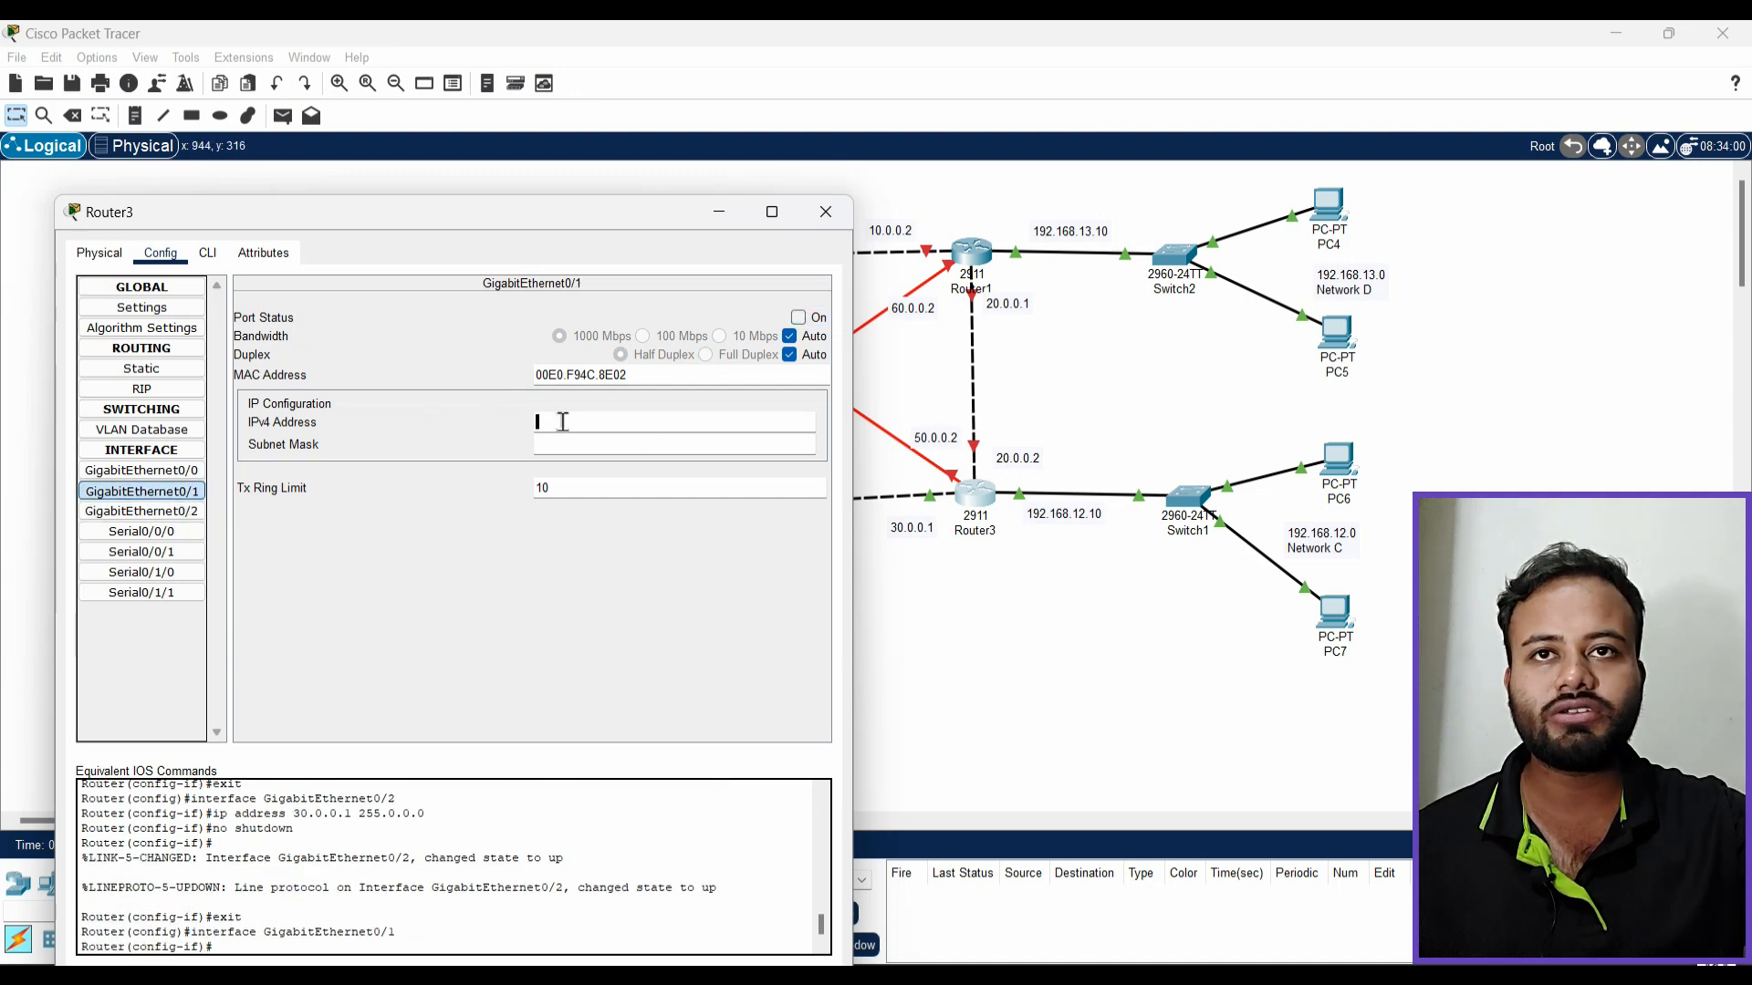
text(20.0.0.2)
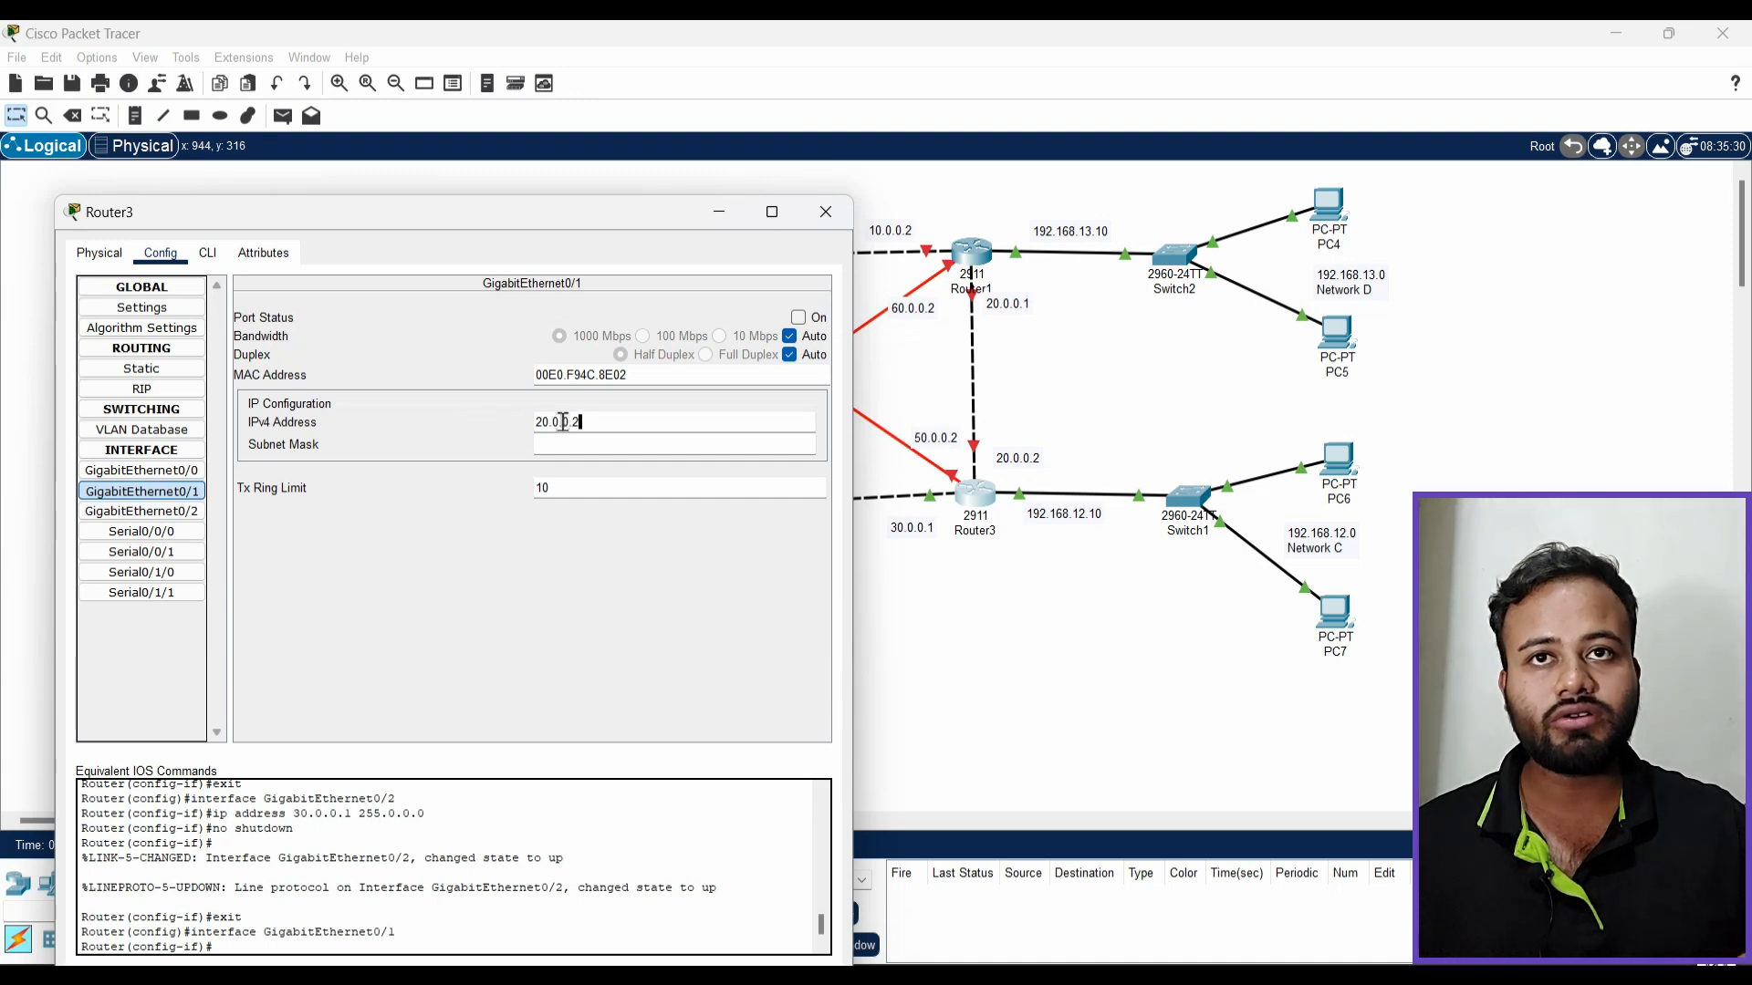
key(Tab)
click(798, 318)
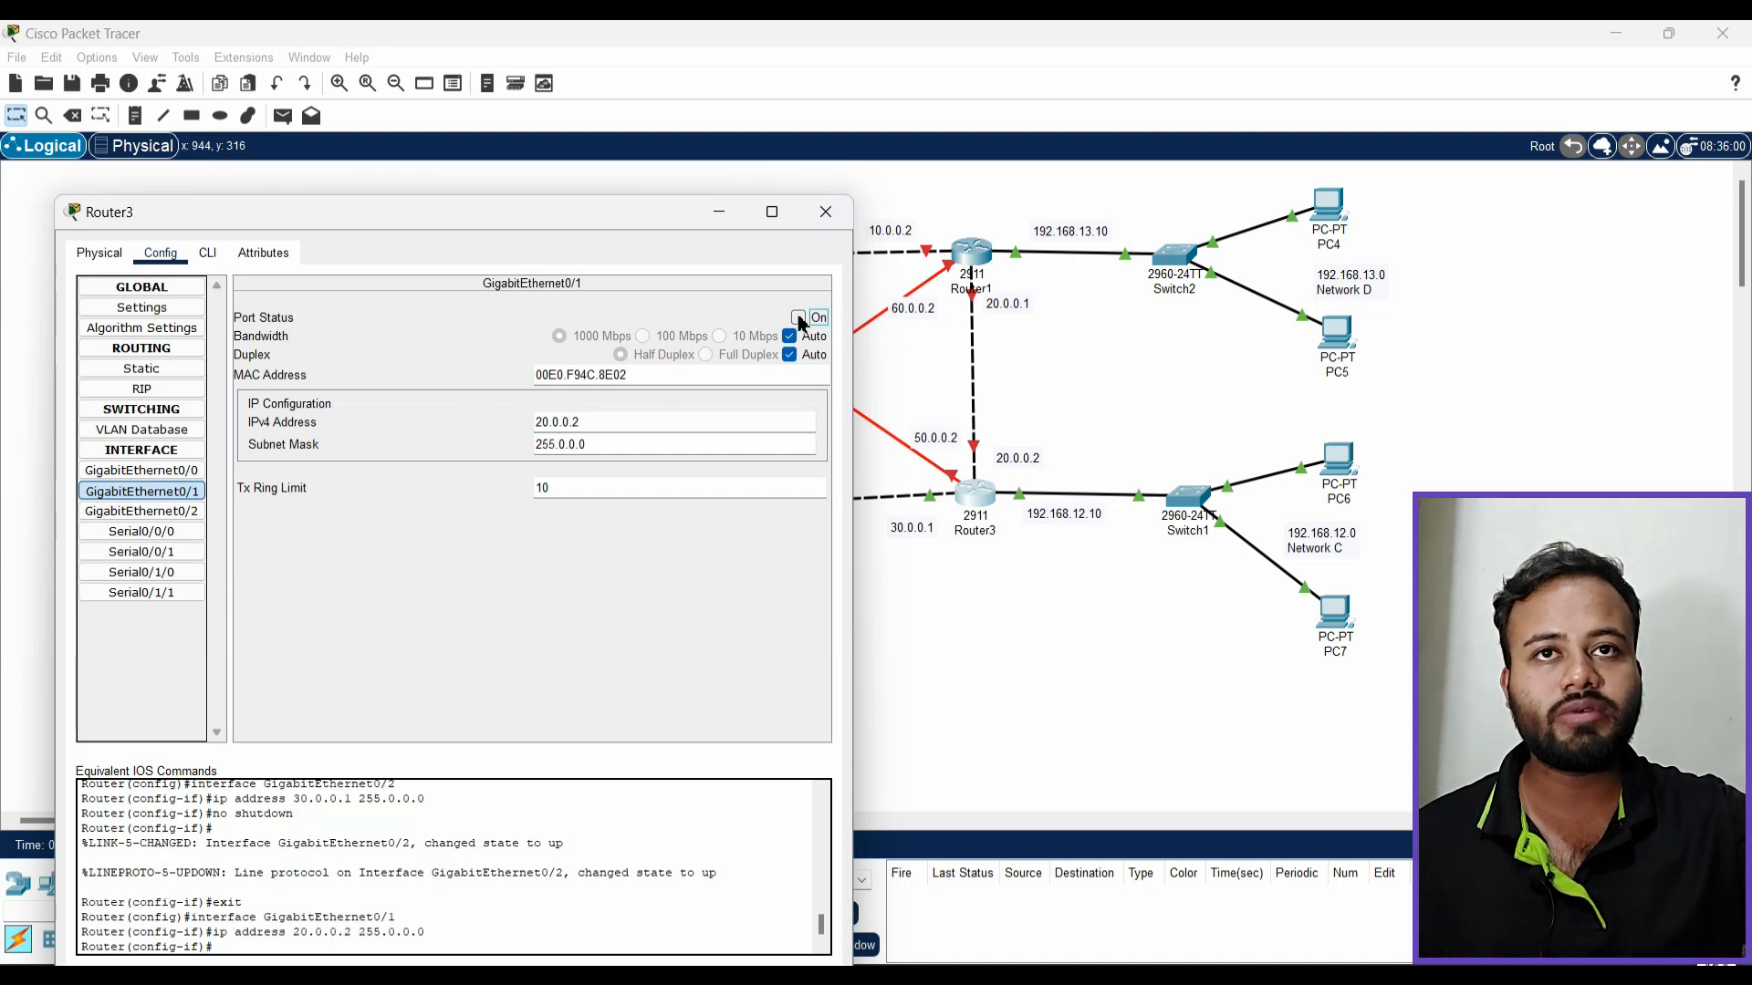
click(825, 212)
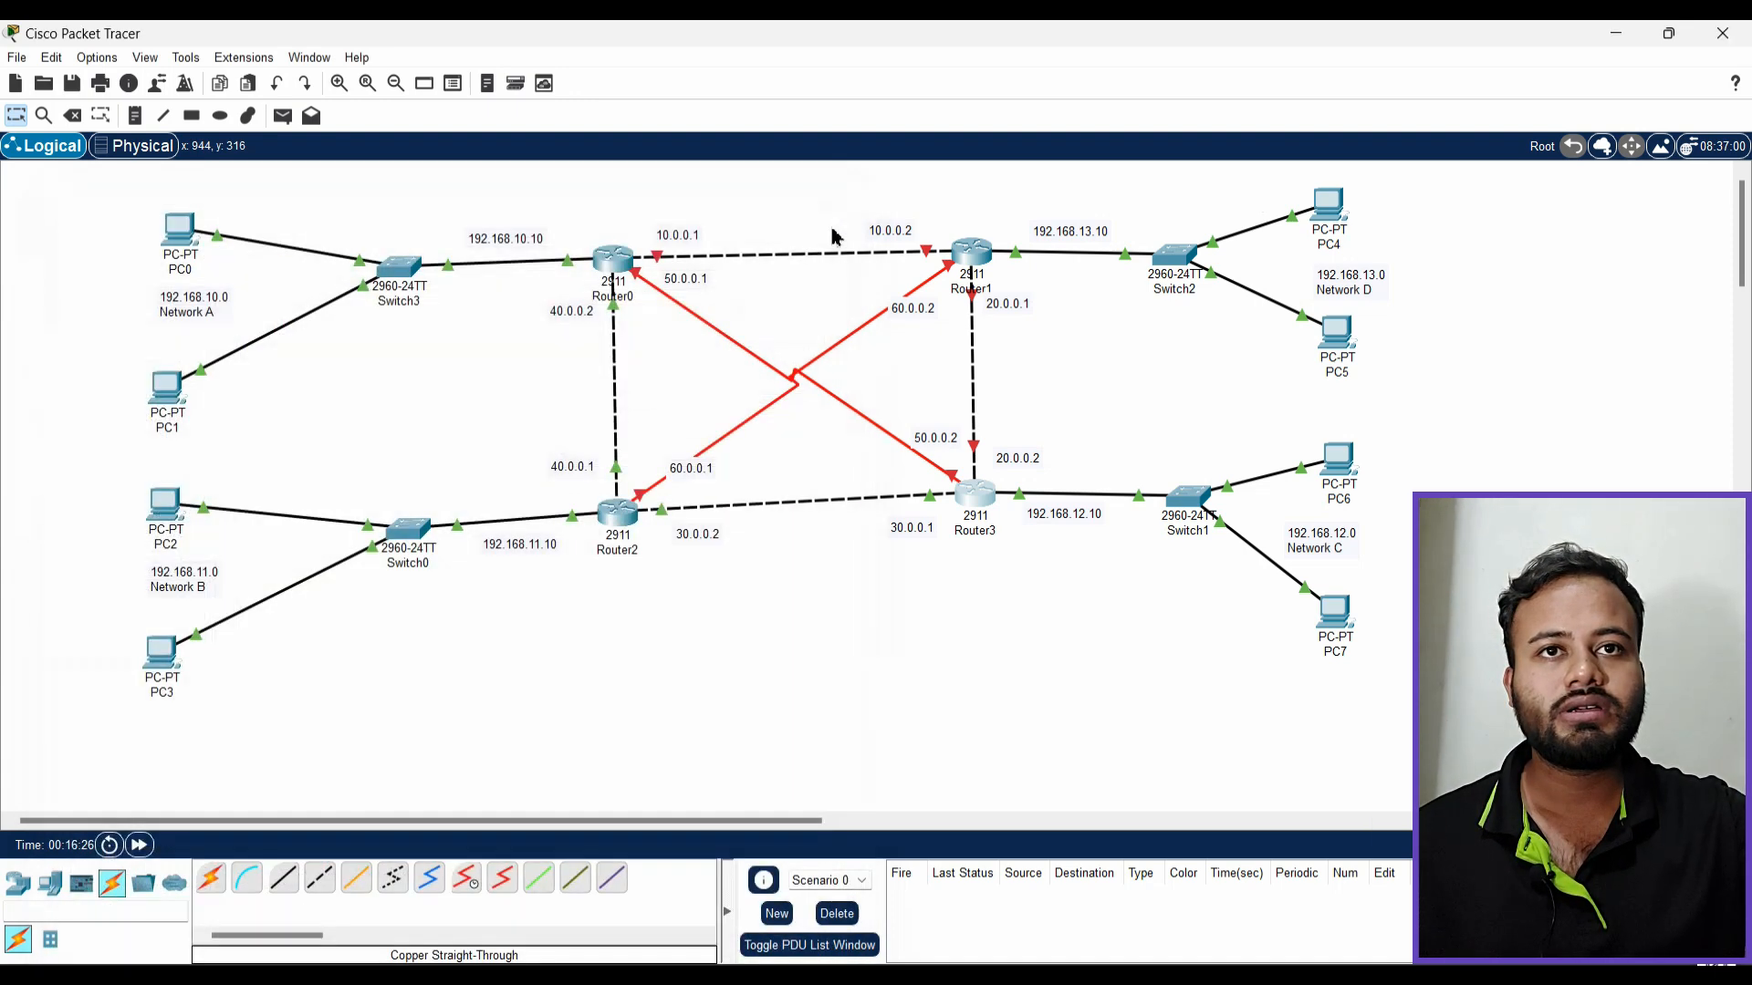
Assign 20.0.0.1 with mask 255.0.0.0 to Router1's GigabitEthernet0/2 interface, which links to Router3, and turn the port on
click(971, 251)
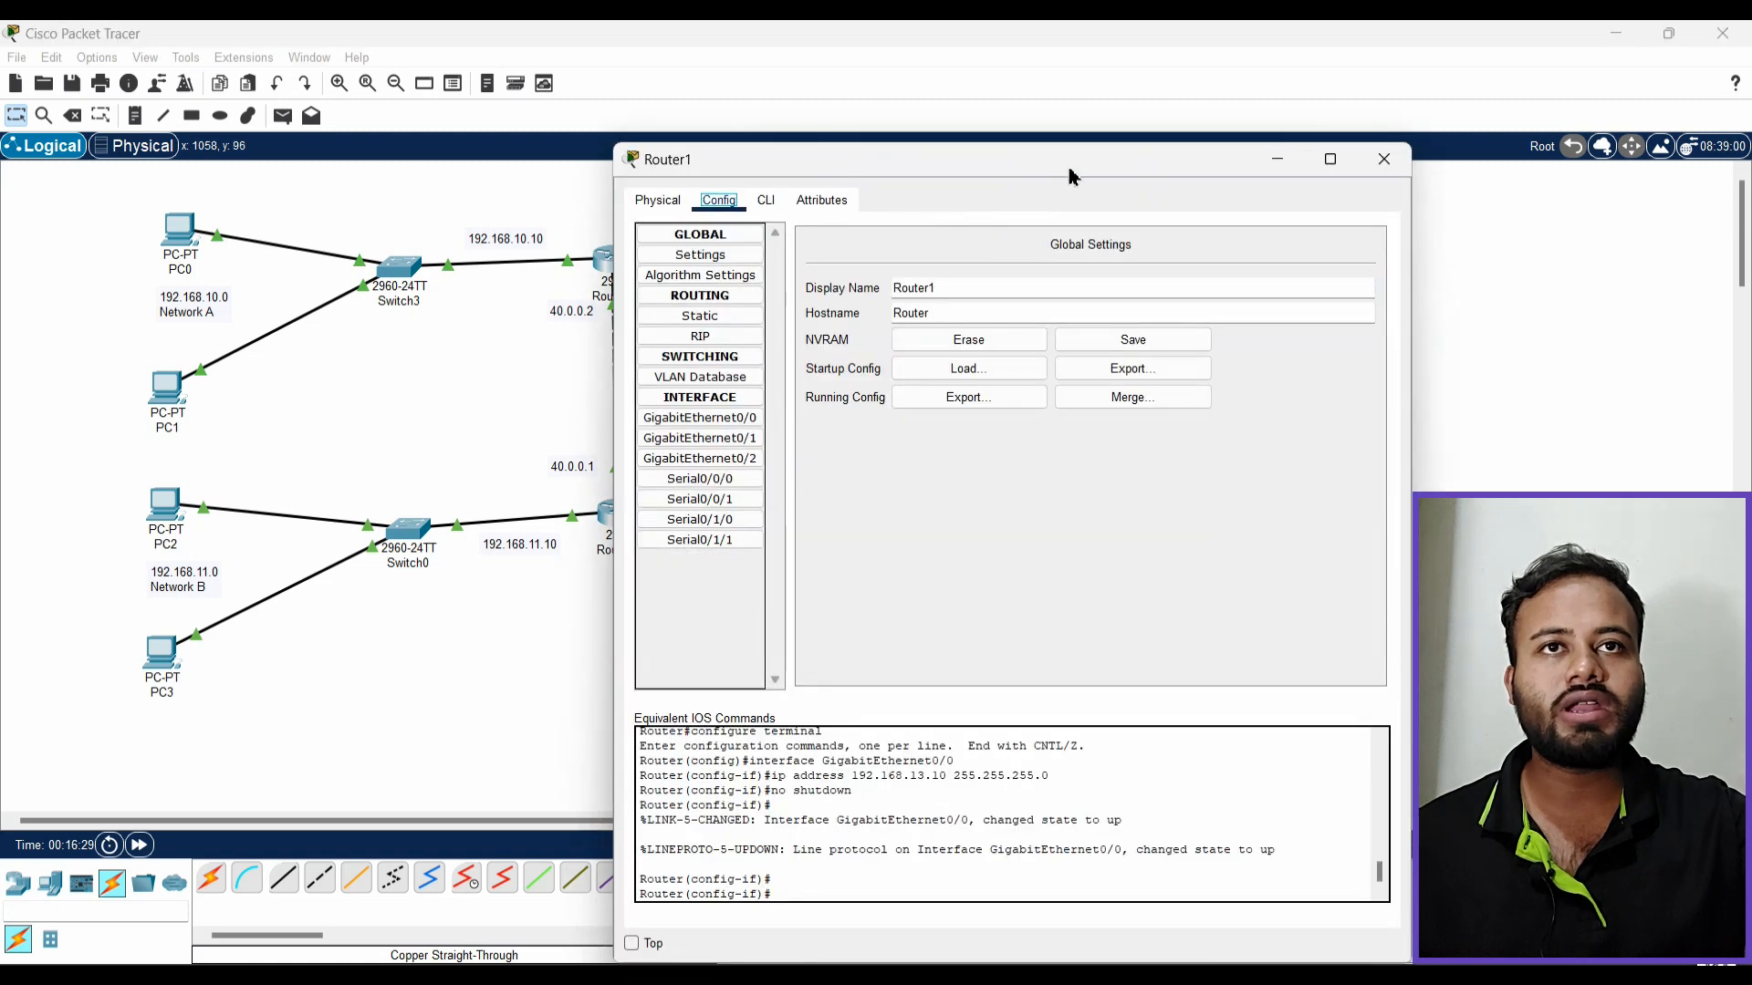
click(1384, 159)
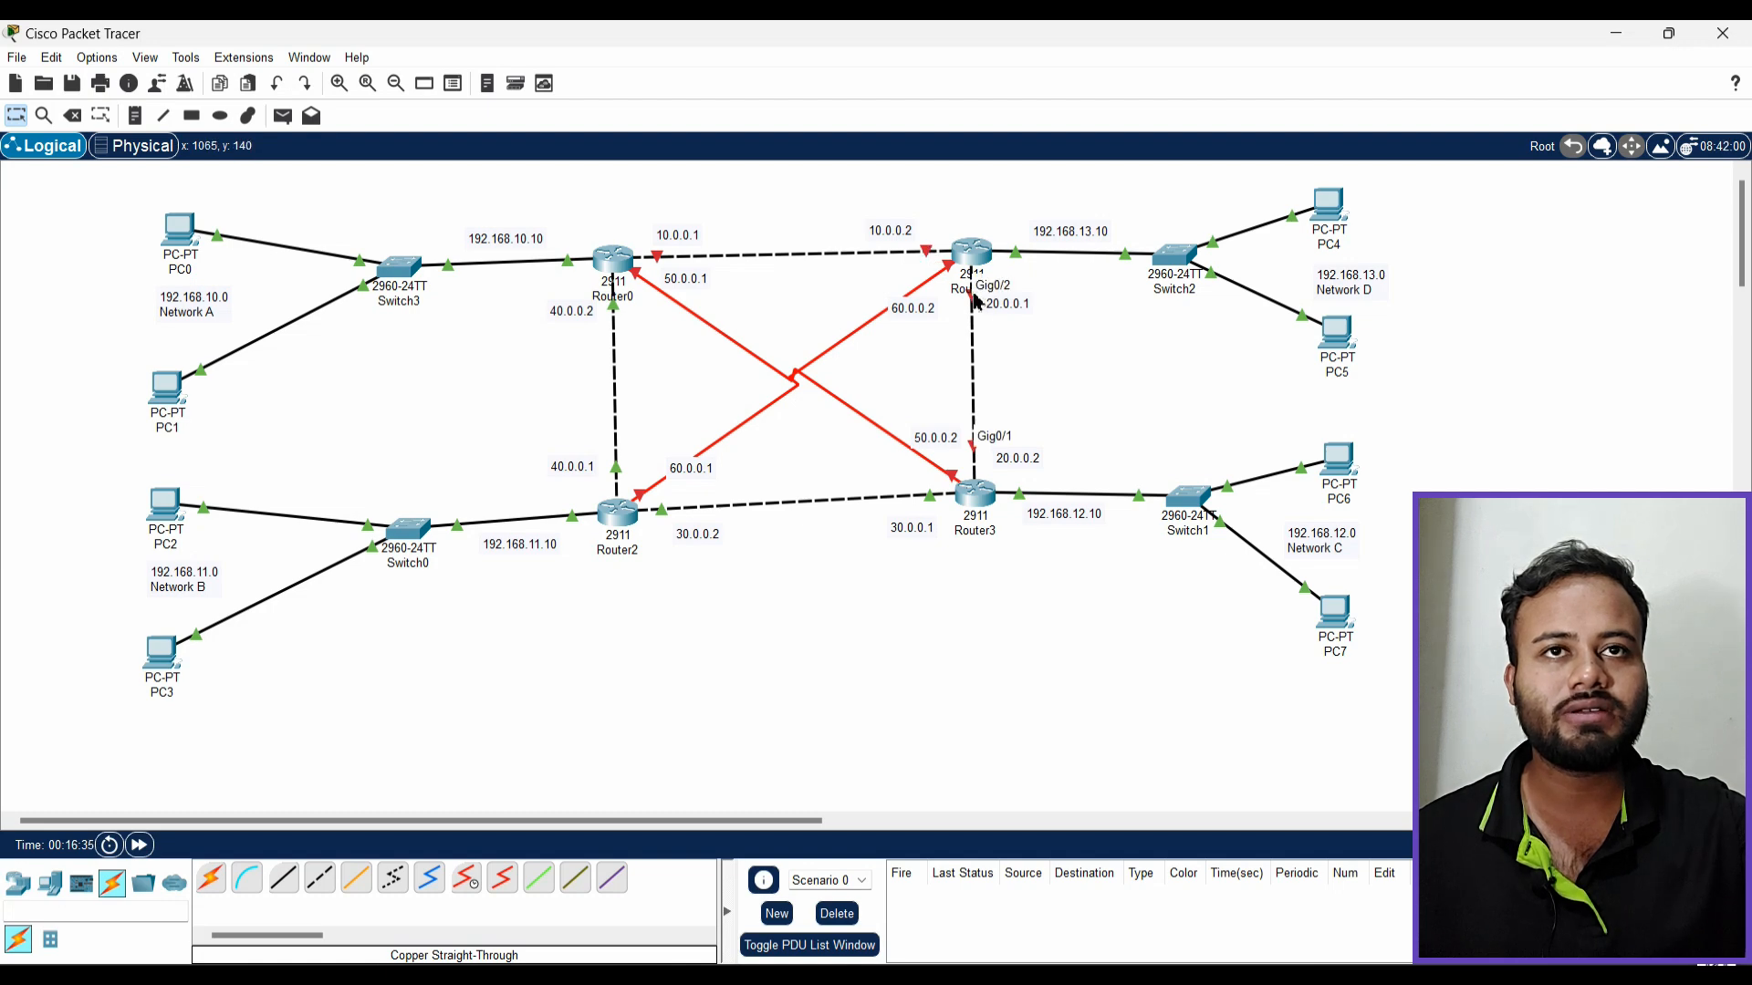
click(970, 253)
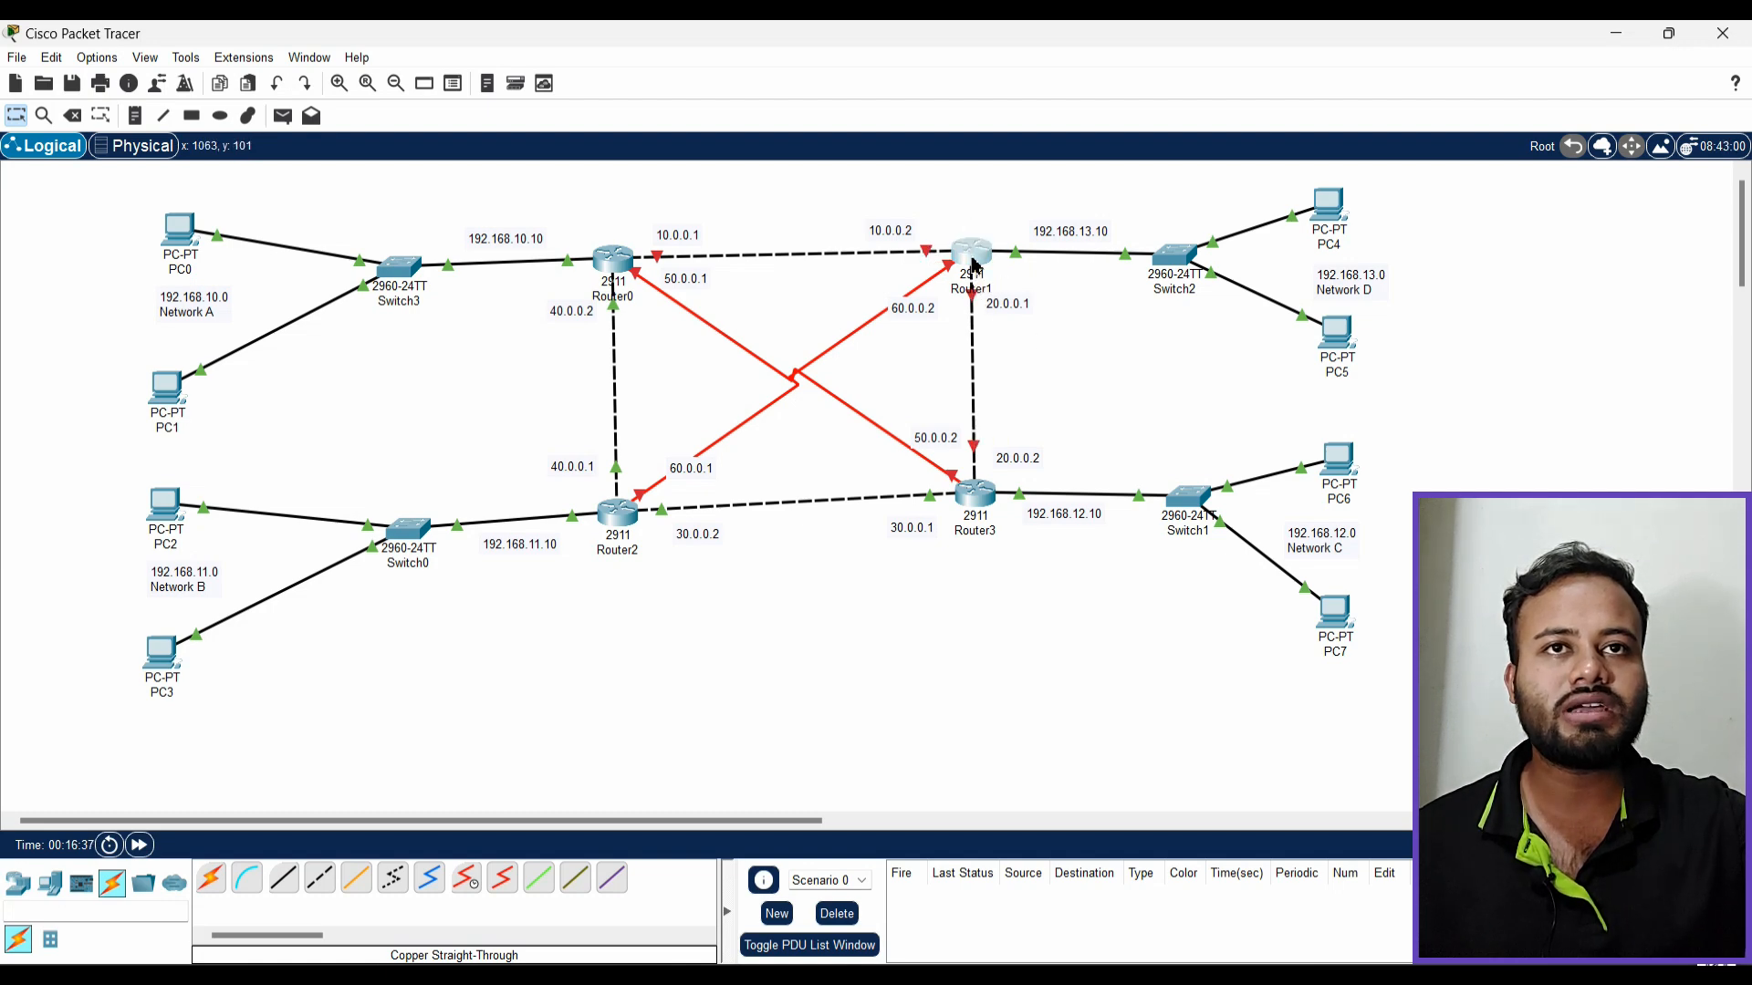
drag(1075, 164, 496, 194)
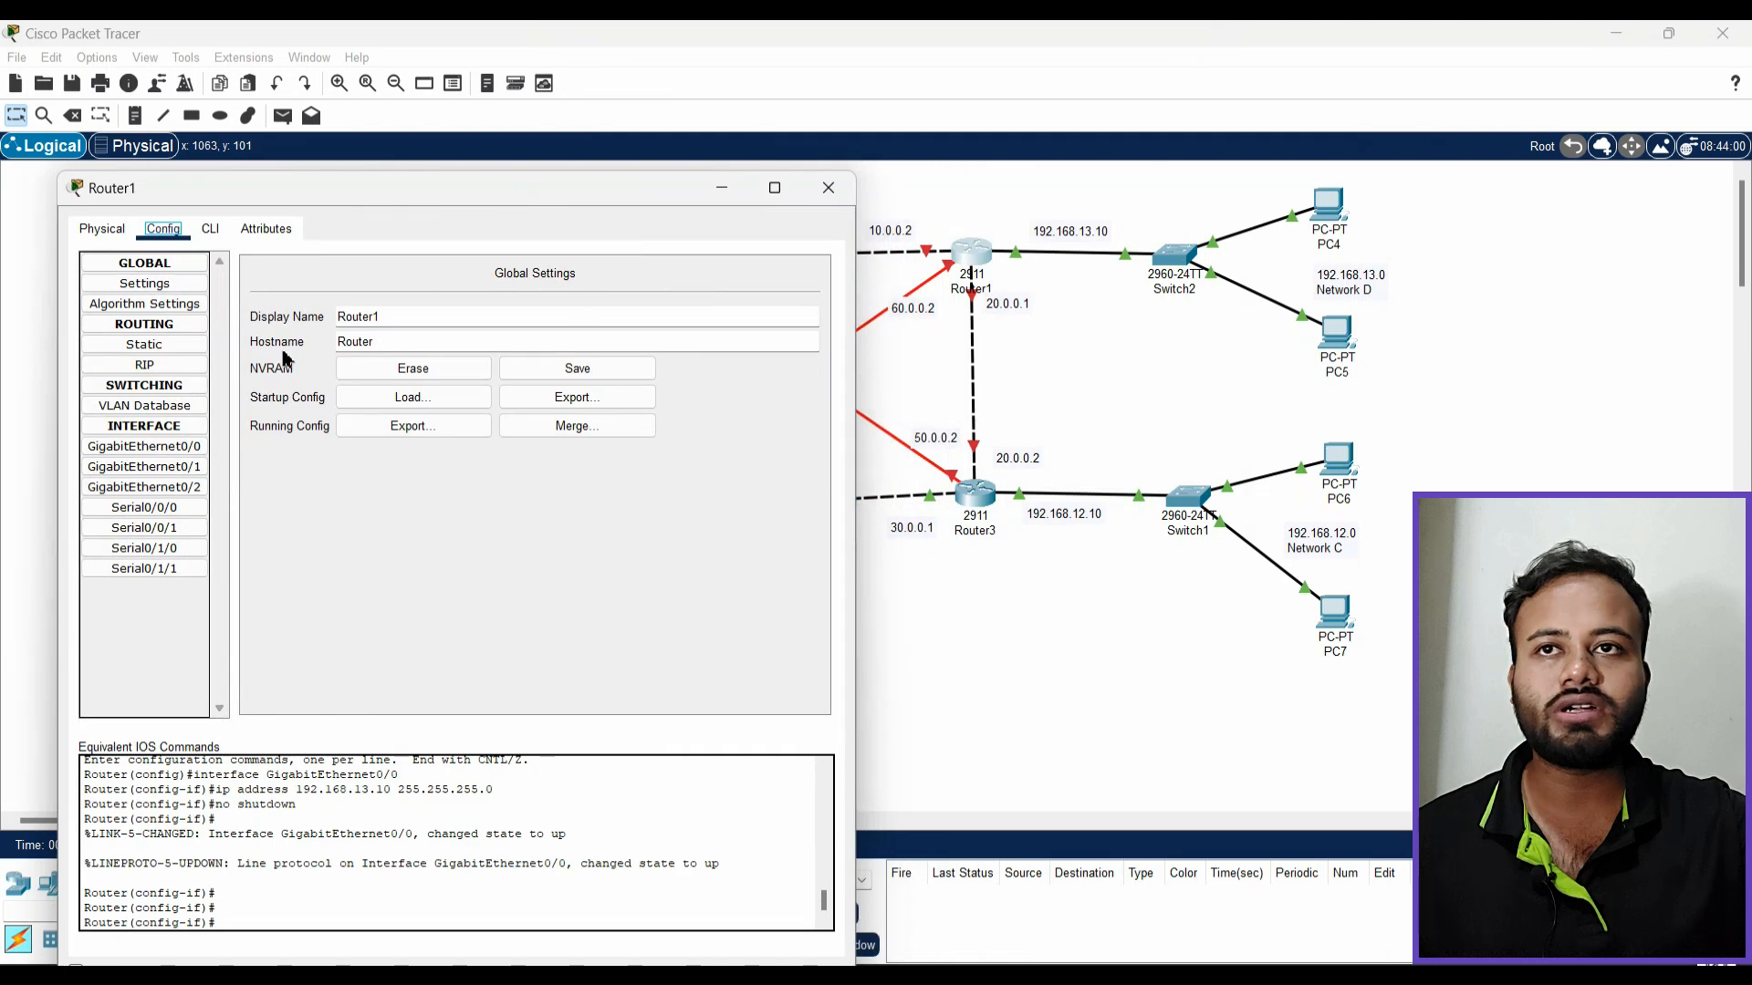
click(183, 487)
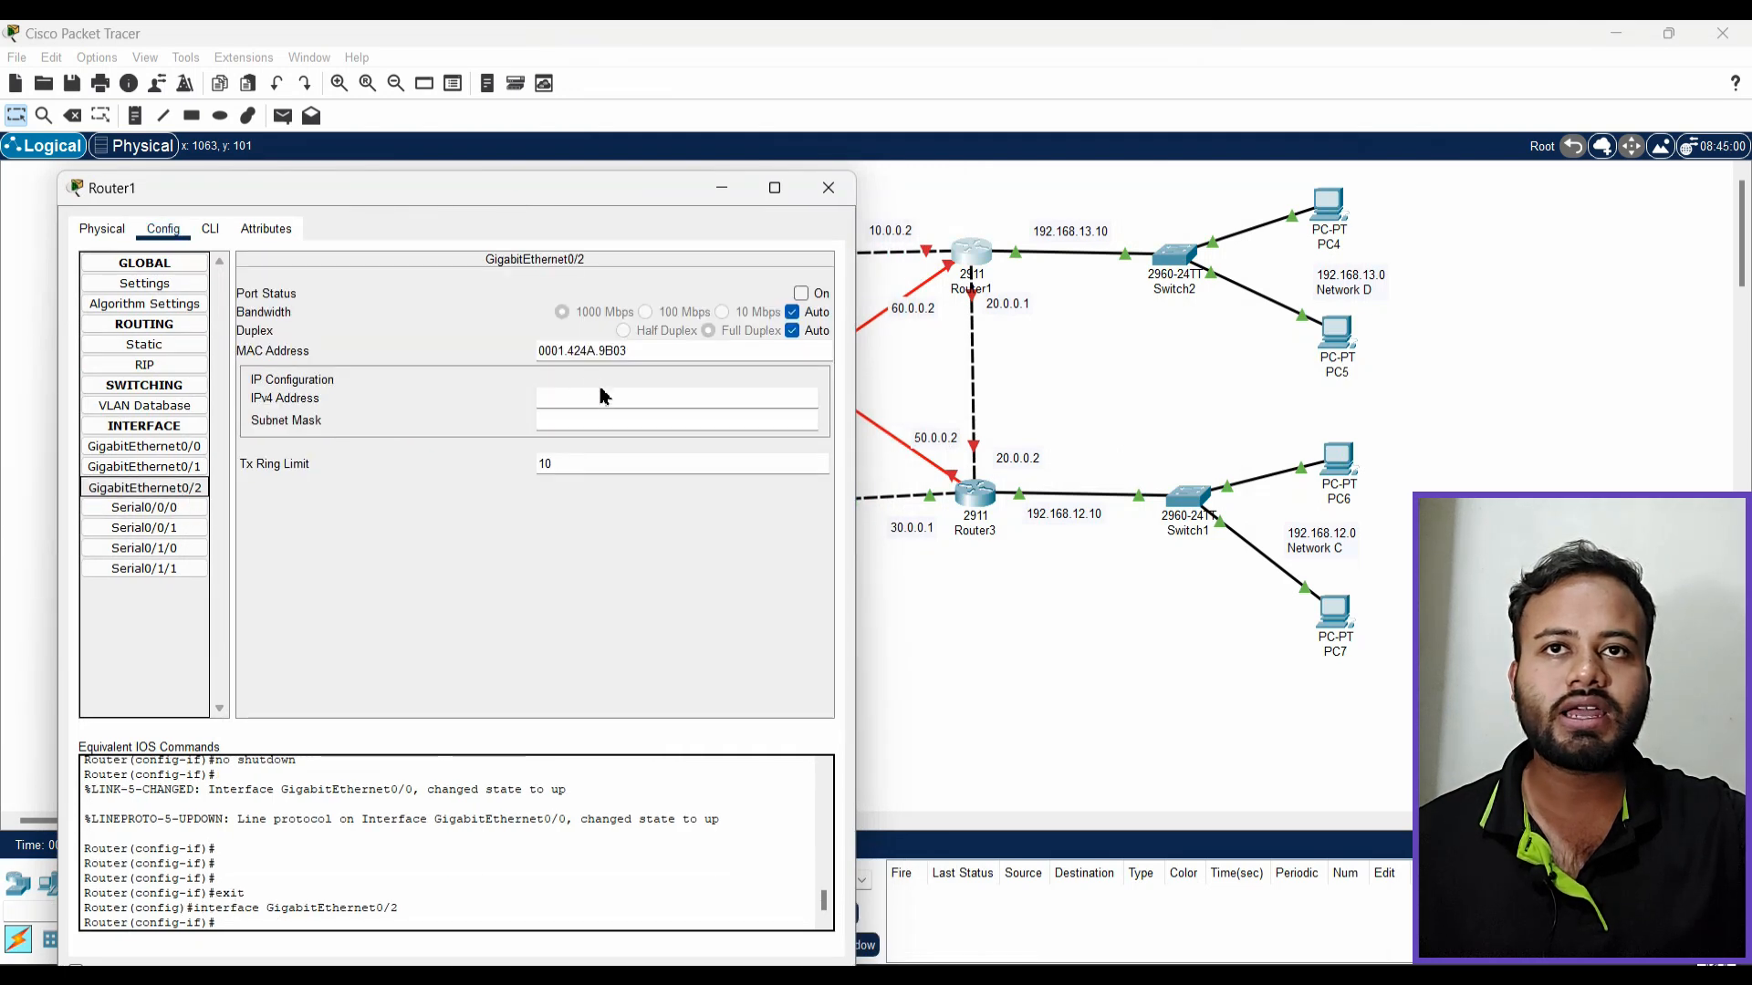
click(603, 398)
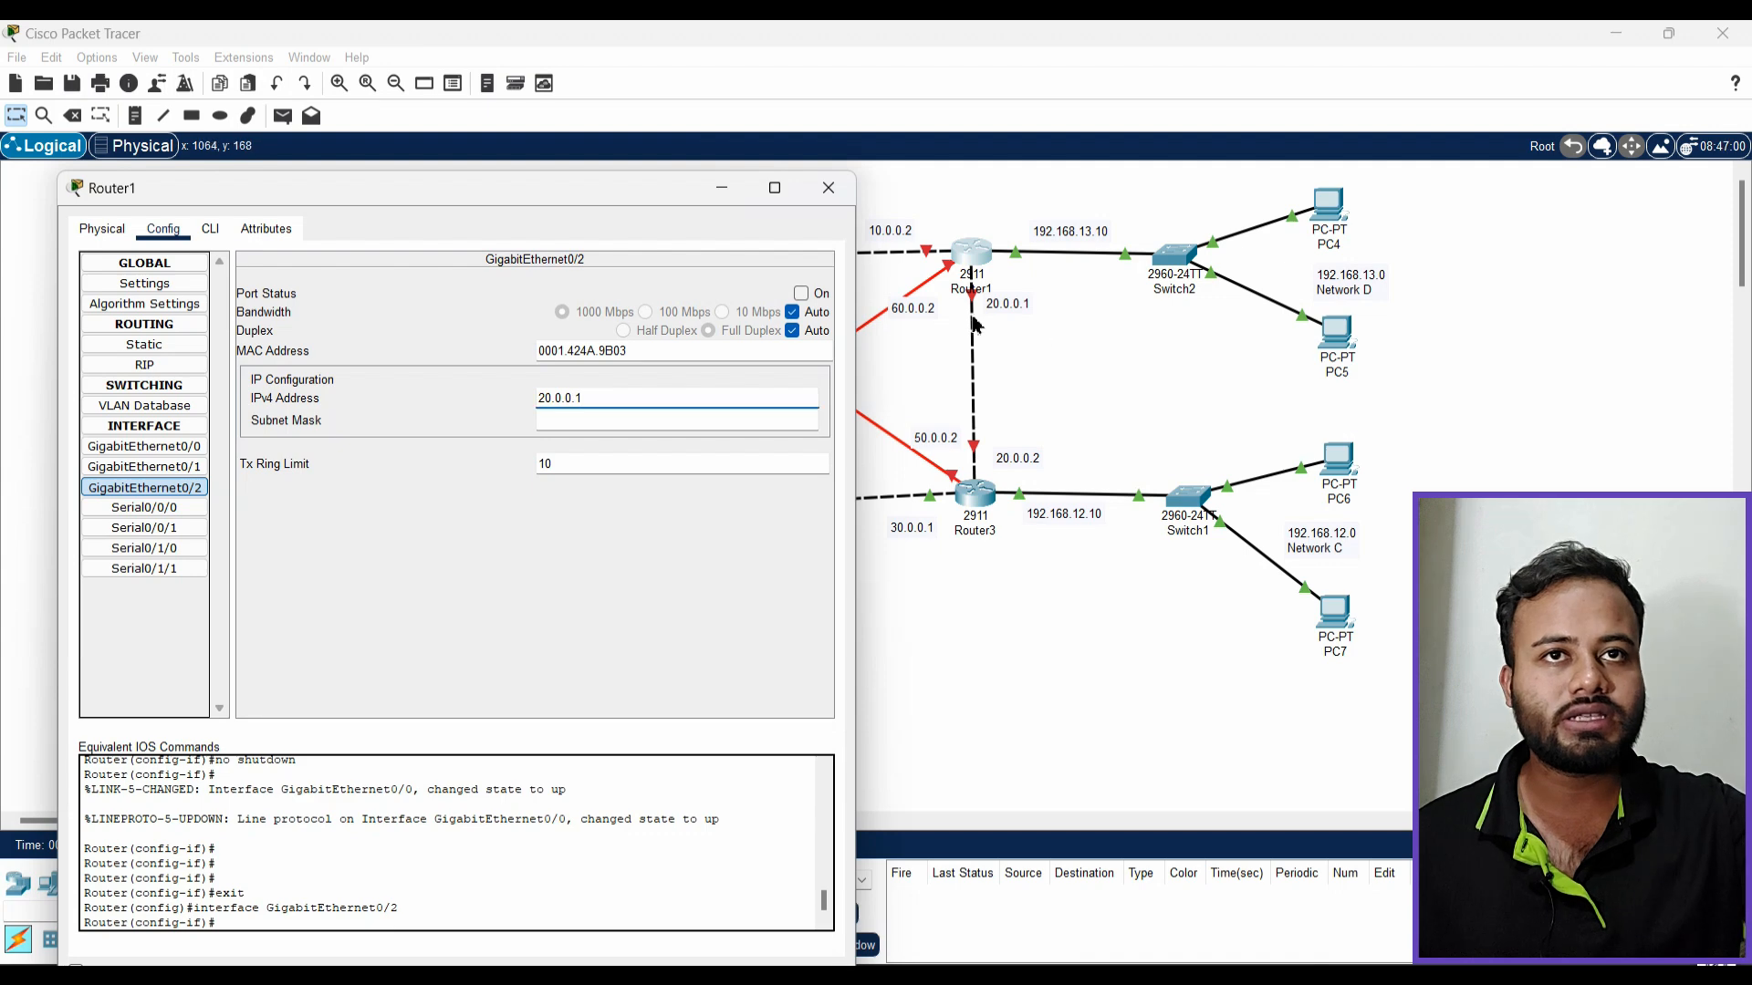
click(800, 294)
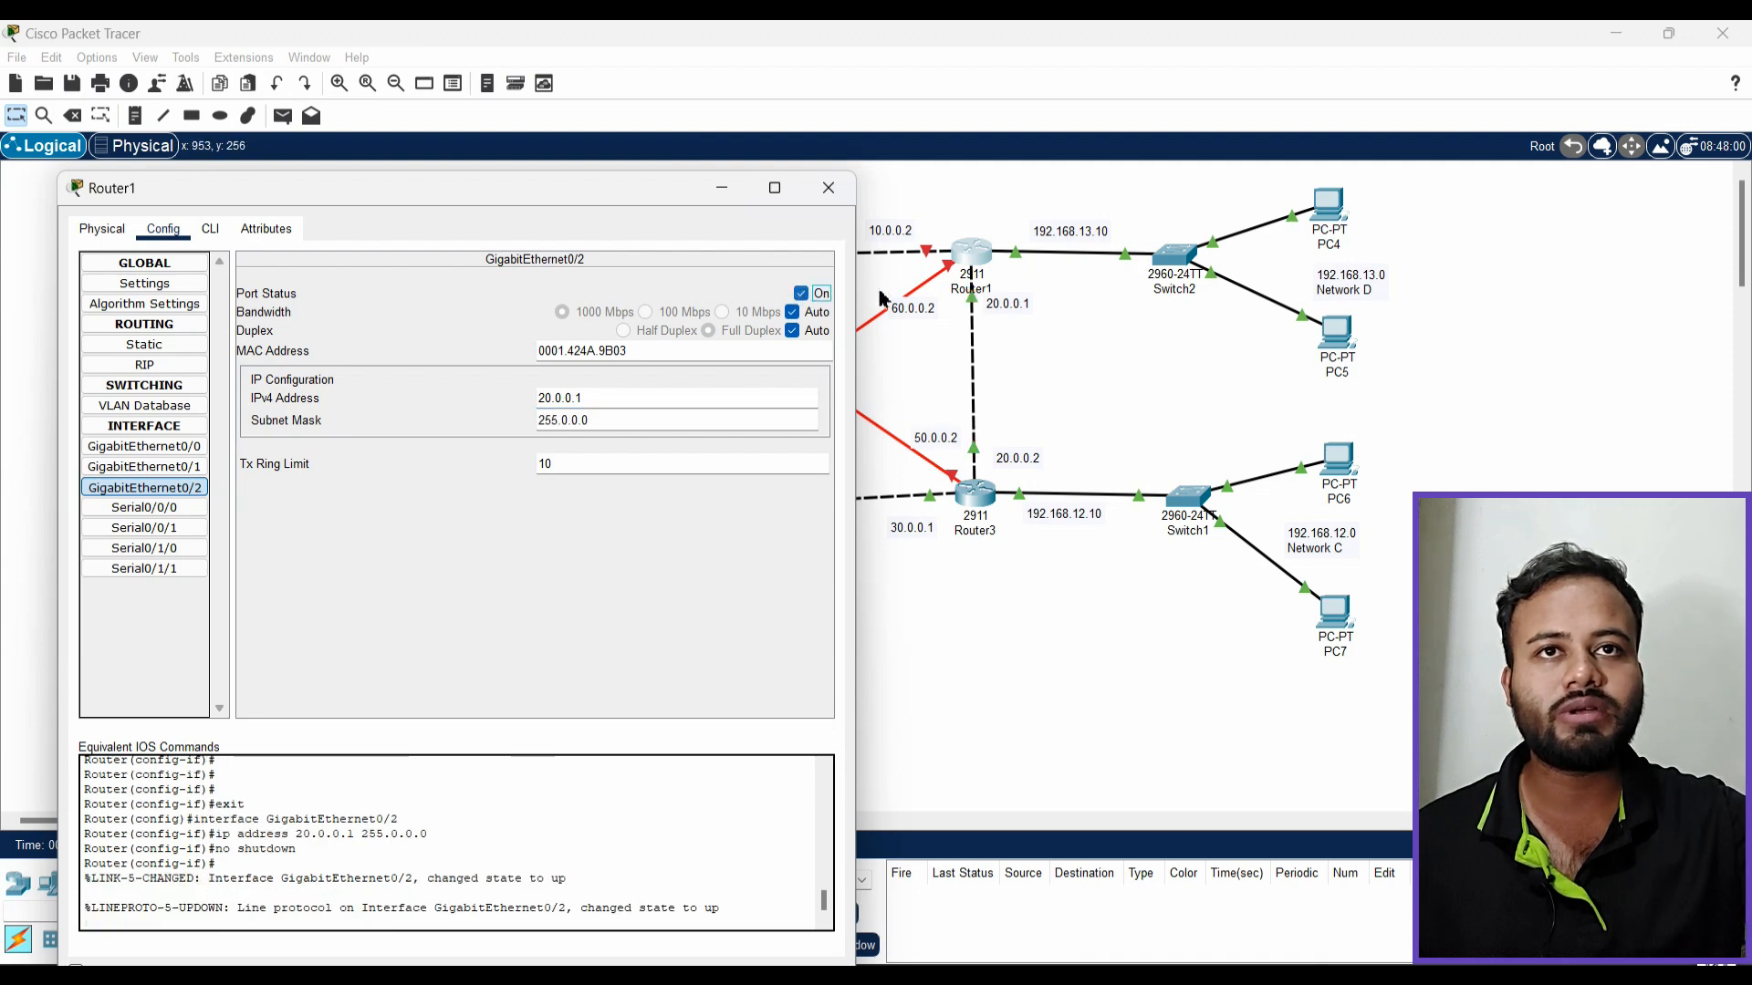
Assign 10.0.0.2 with mask 255.0.0.0 to Router1's GigabitEthernet0/1 interface, turn the port on and close the configuration
click(132, 467)
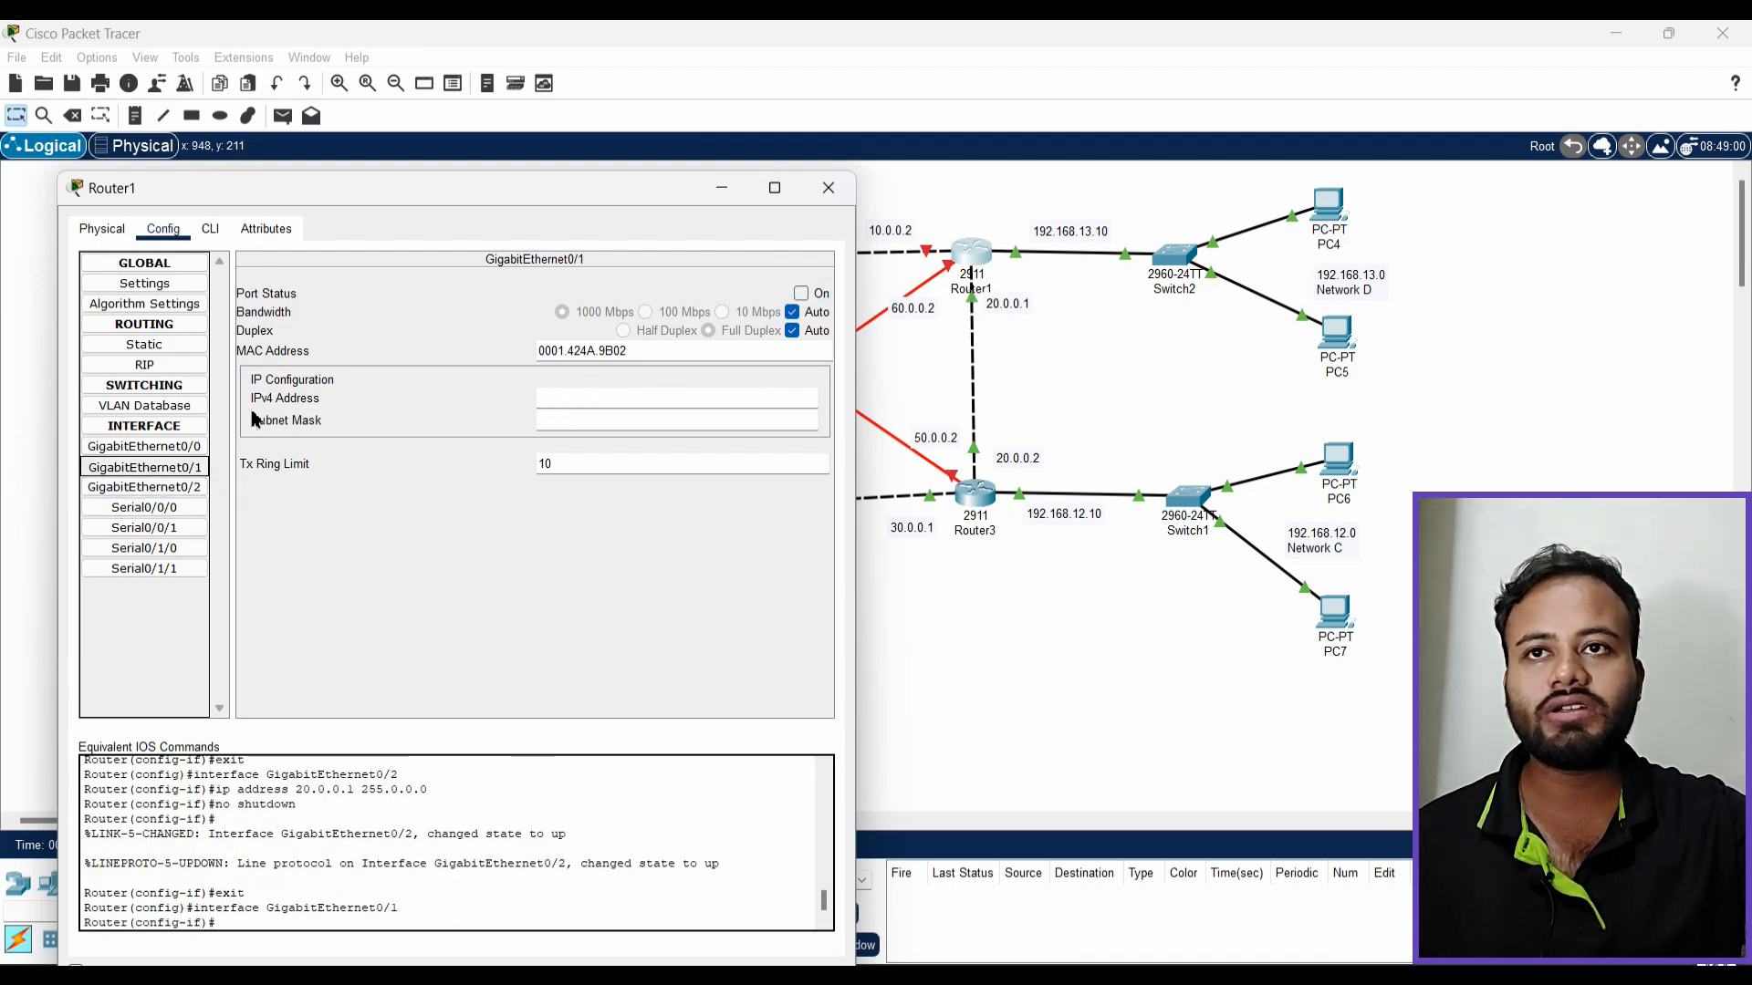
drag(529, 191, 771, 386)
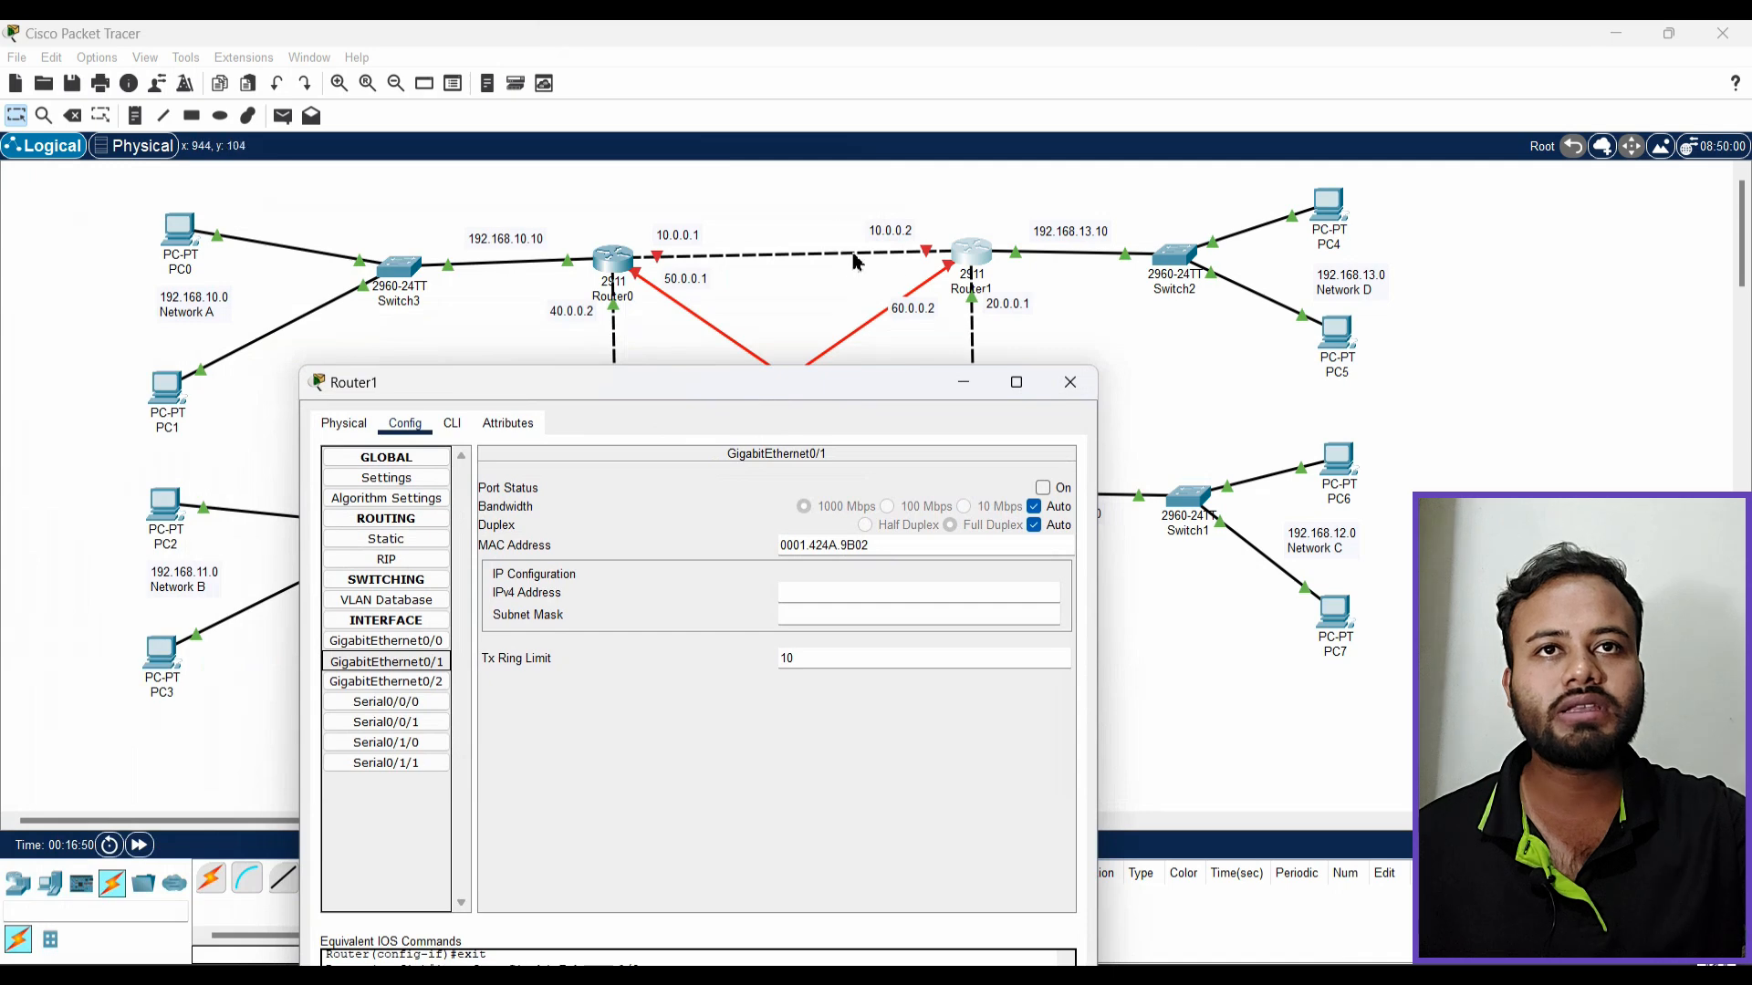
click(844, 597)
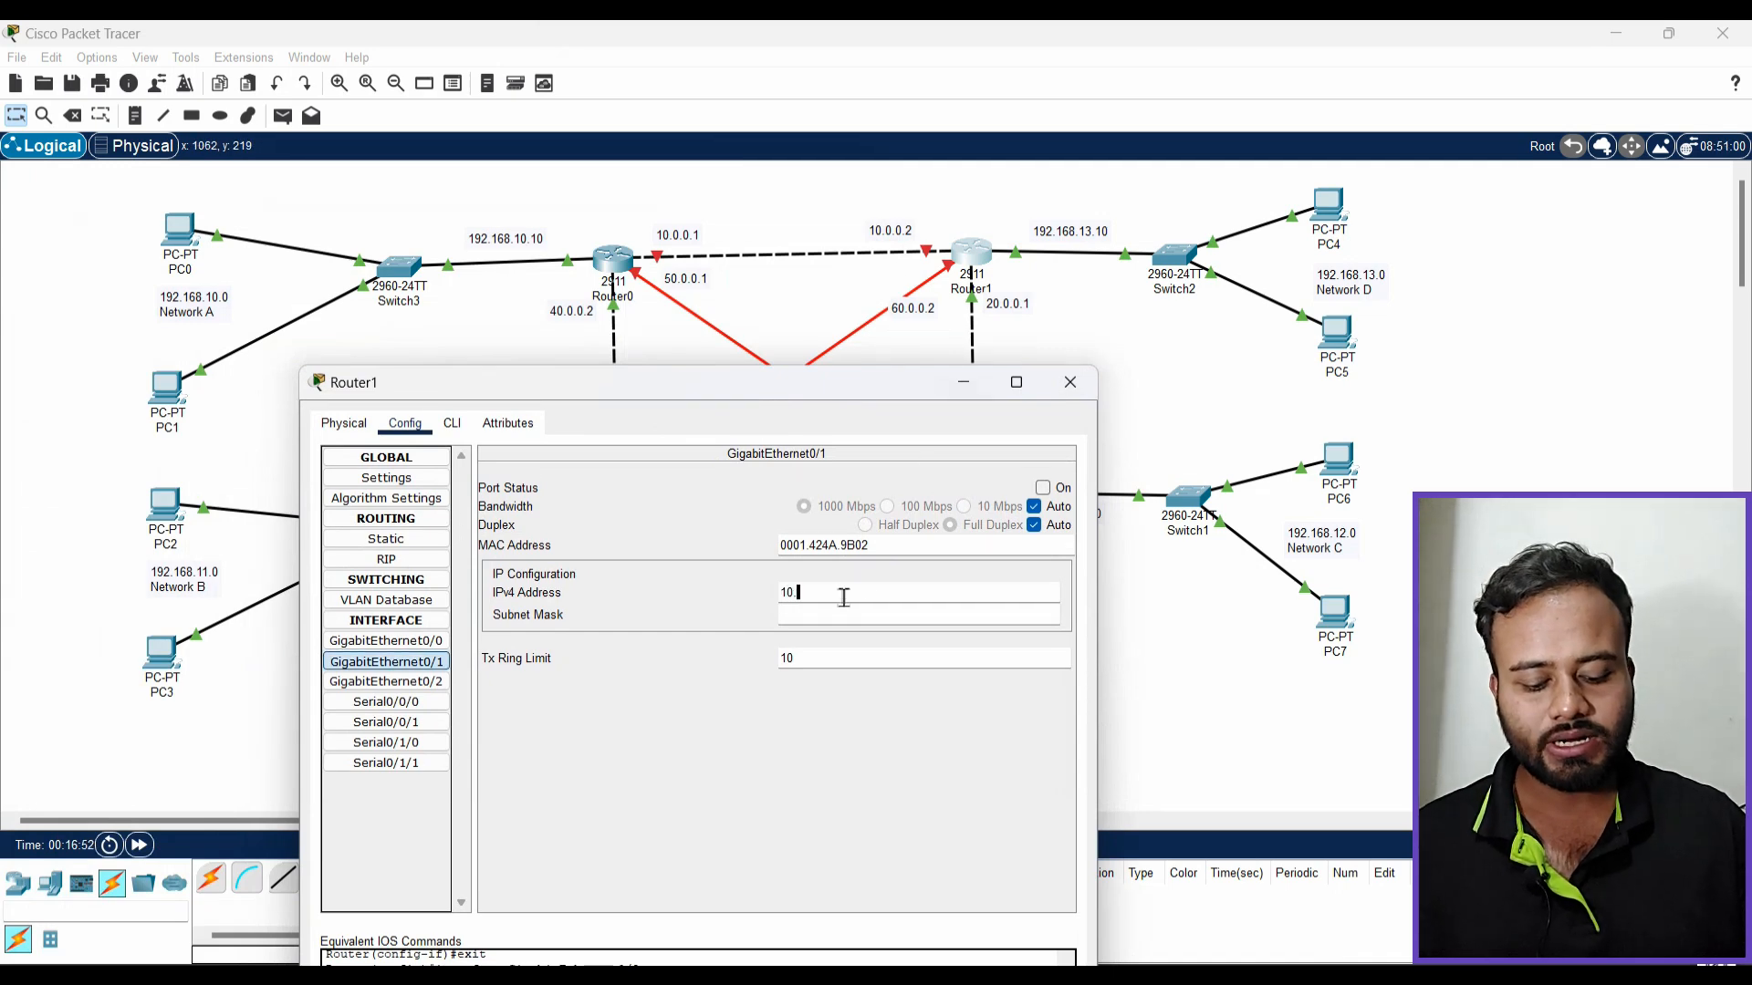
text(10.0.0.2)
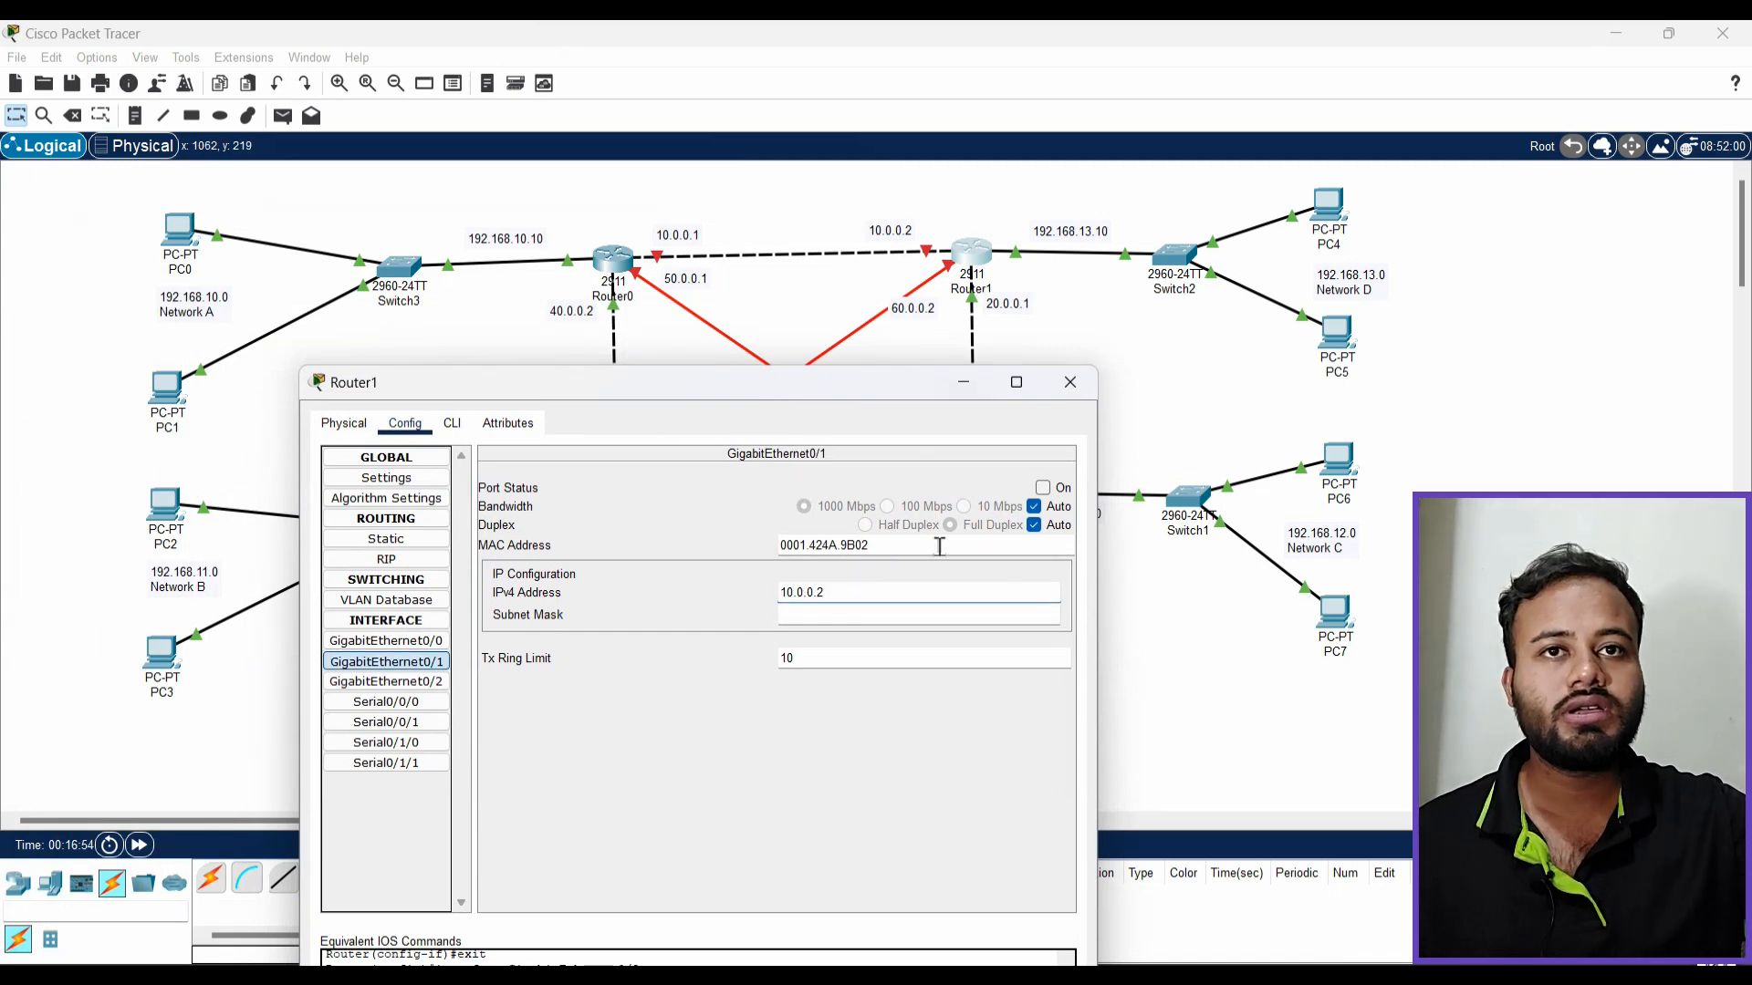
click(1042, 489)
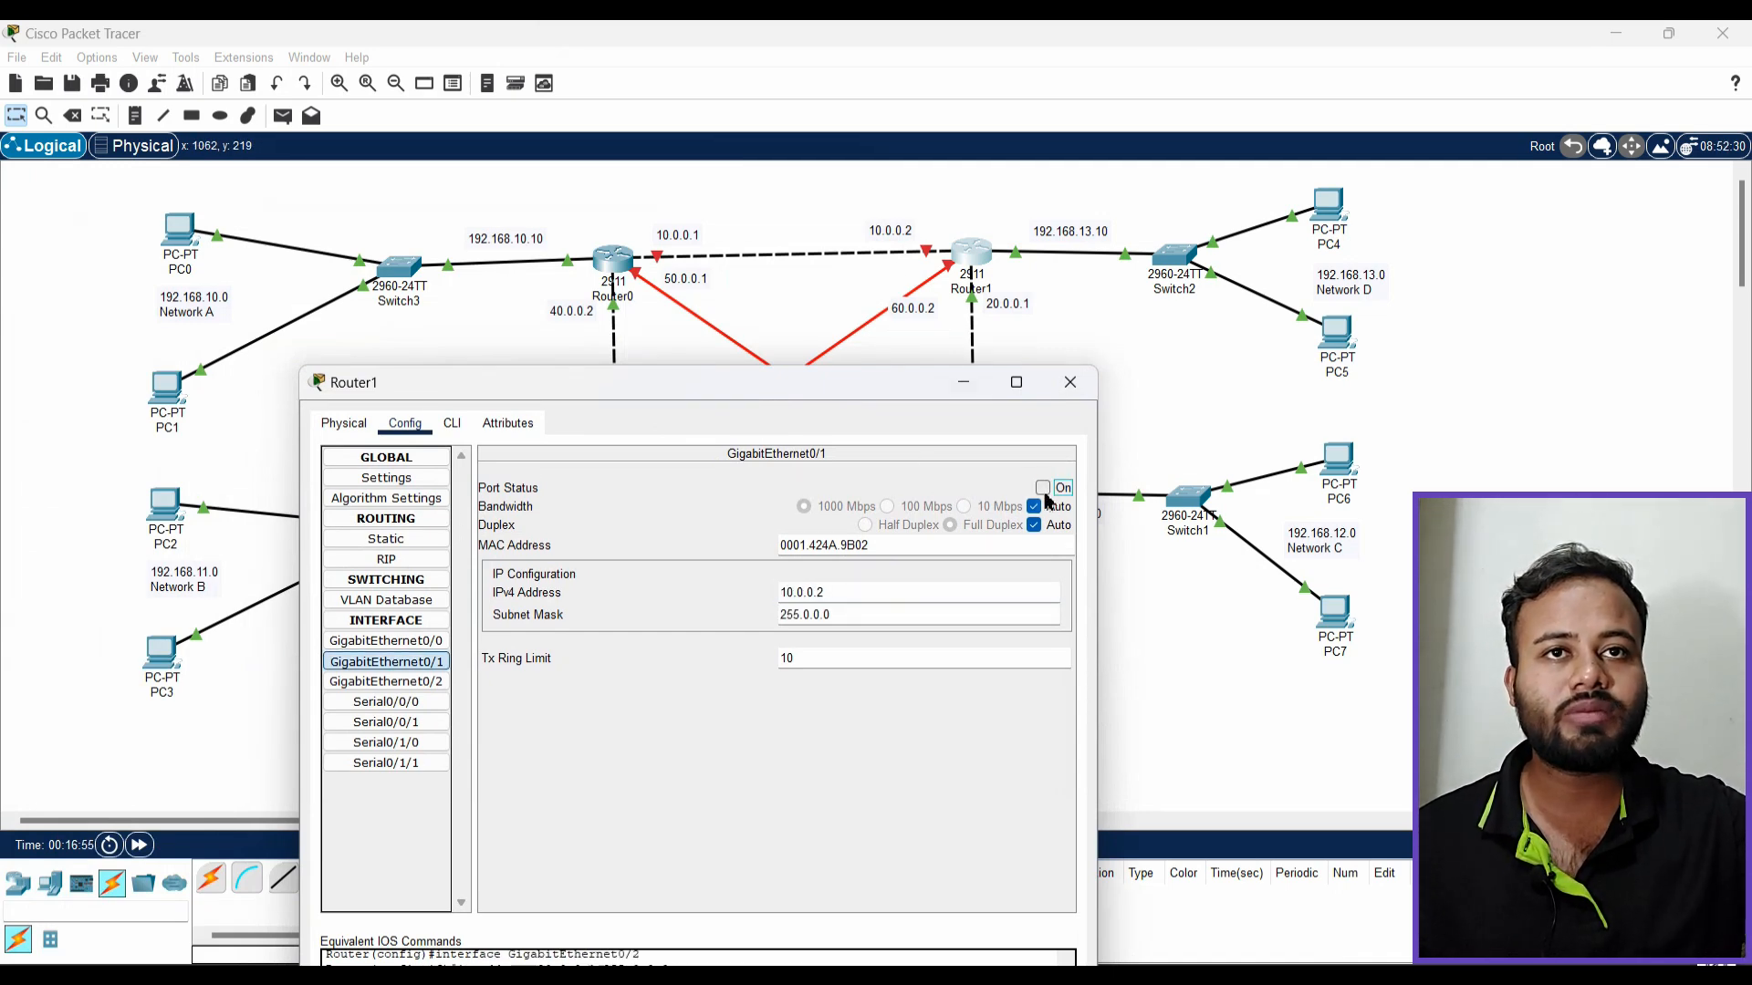
click(1070, 382)
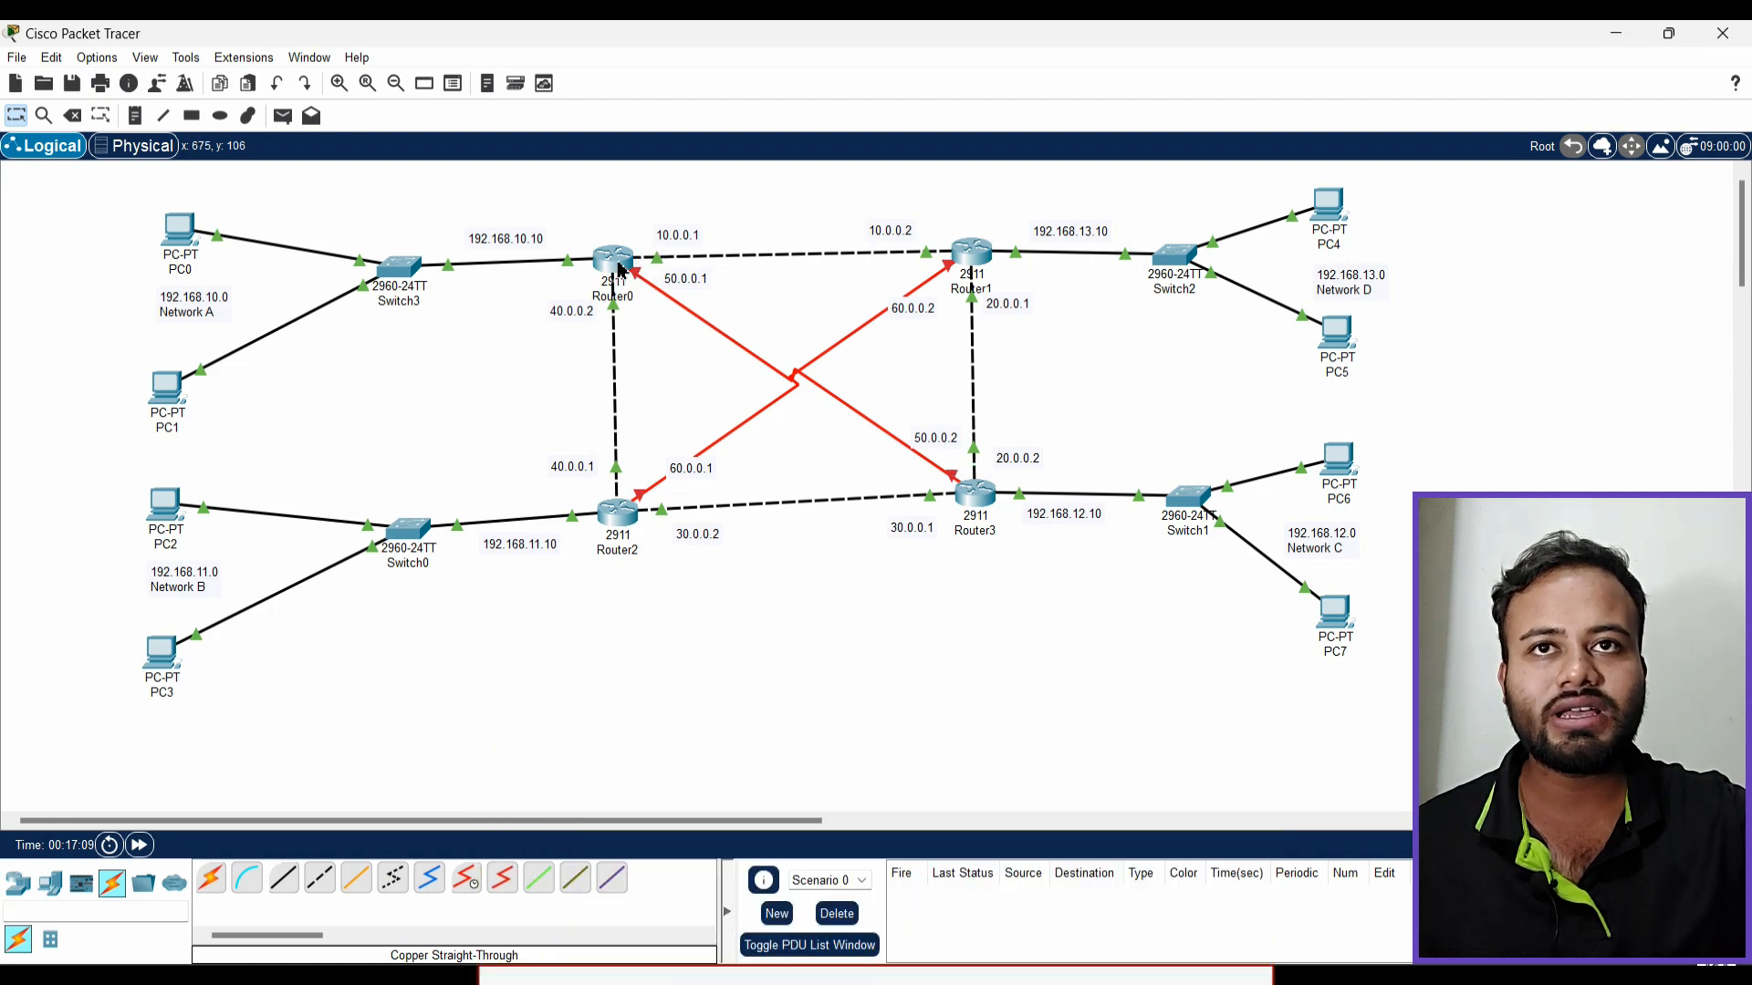
Assign 50.0.0.1 with mask 255.0.0.0 to Router0's Serial0/0/0 interface, turn the port on and close the configuration
click(618, 266)
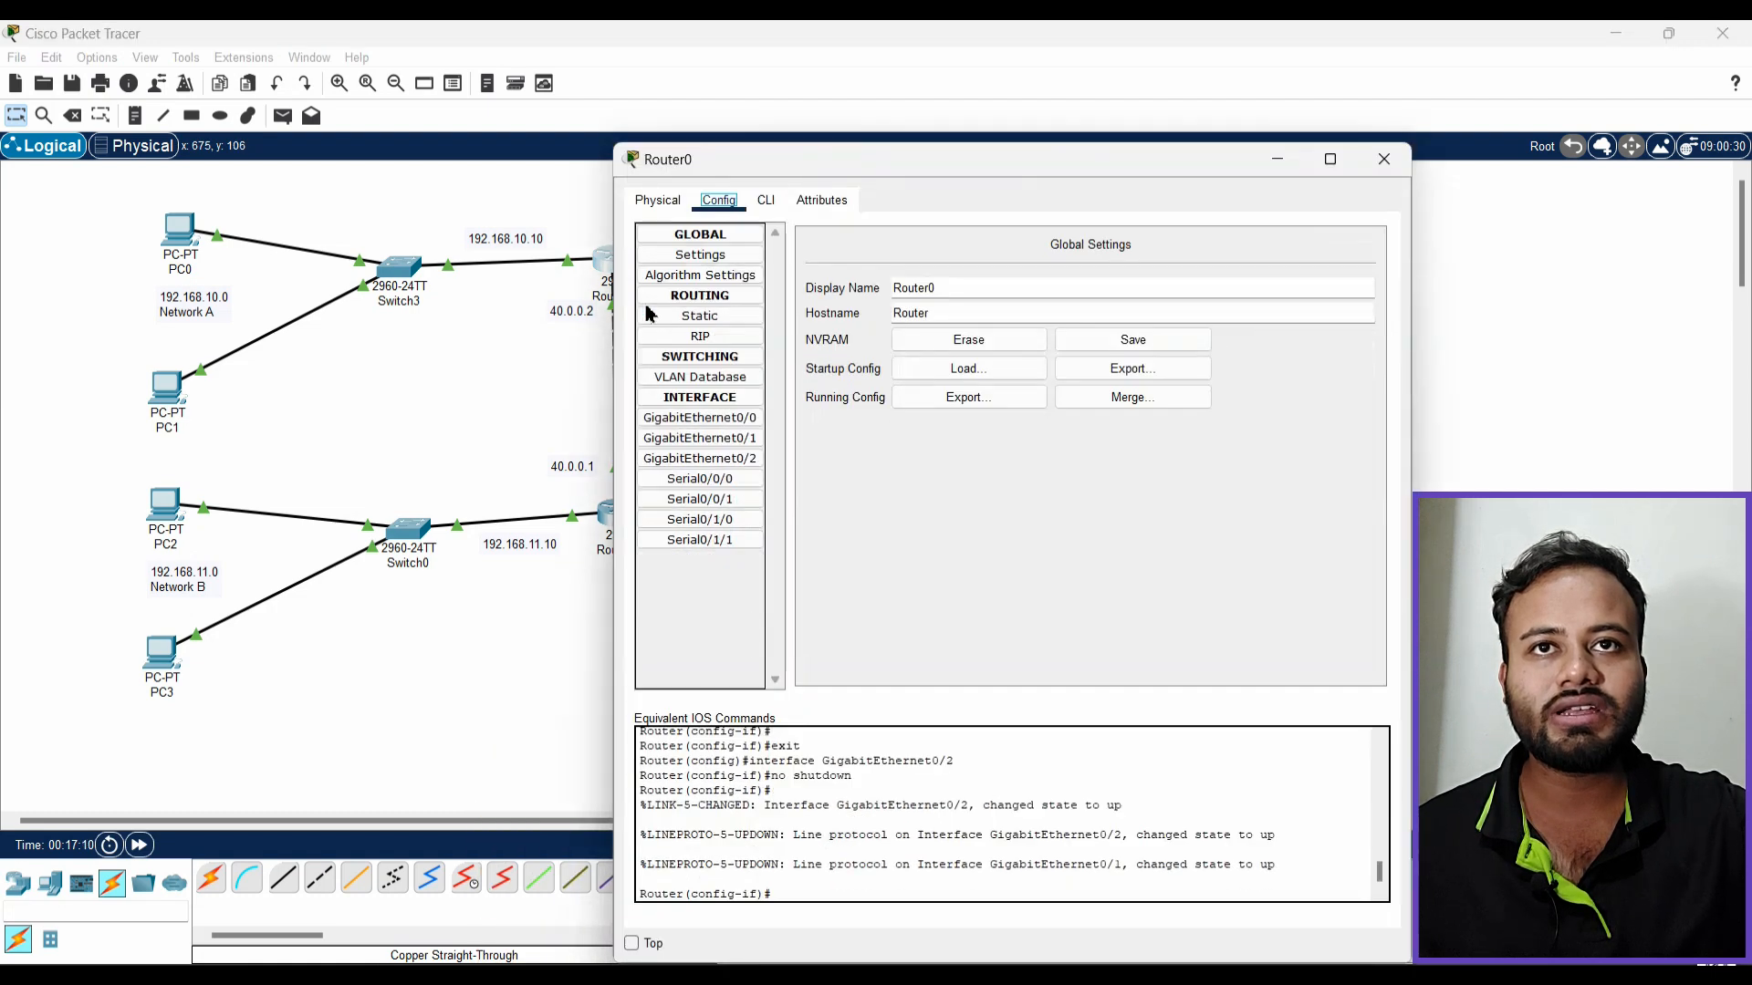
click(729, 480)
drag(1072, 151, 1253, 256)
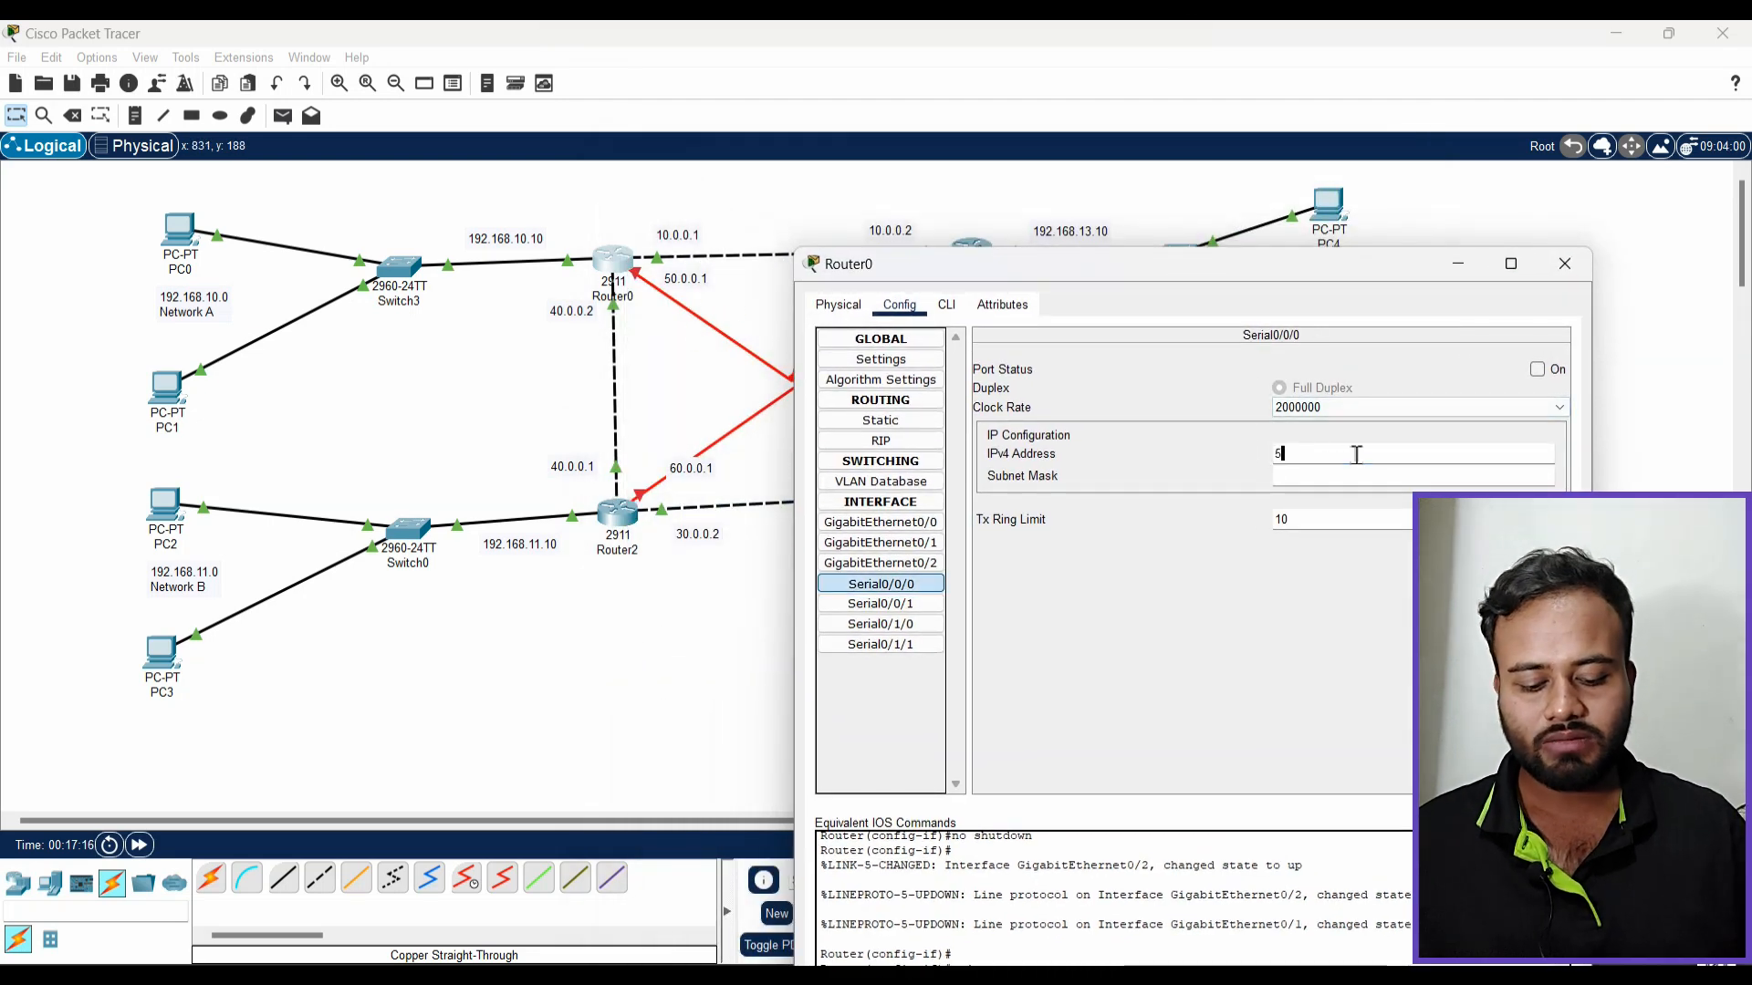
text(0.0.0.1)
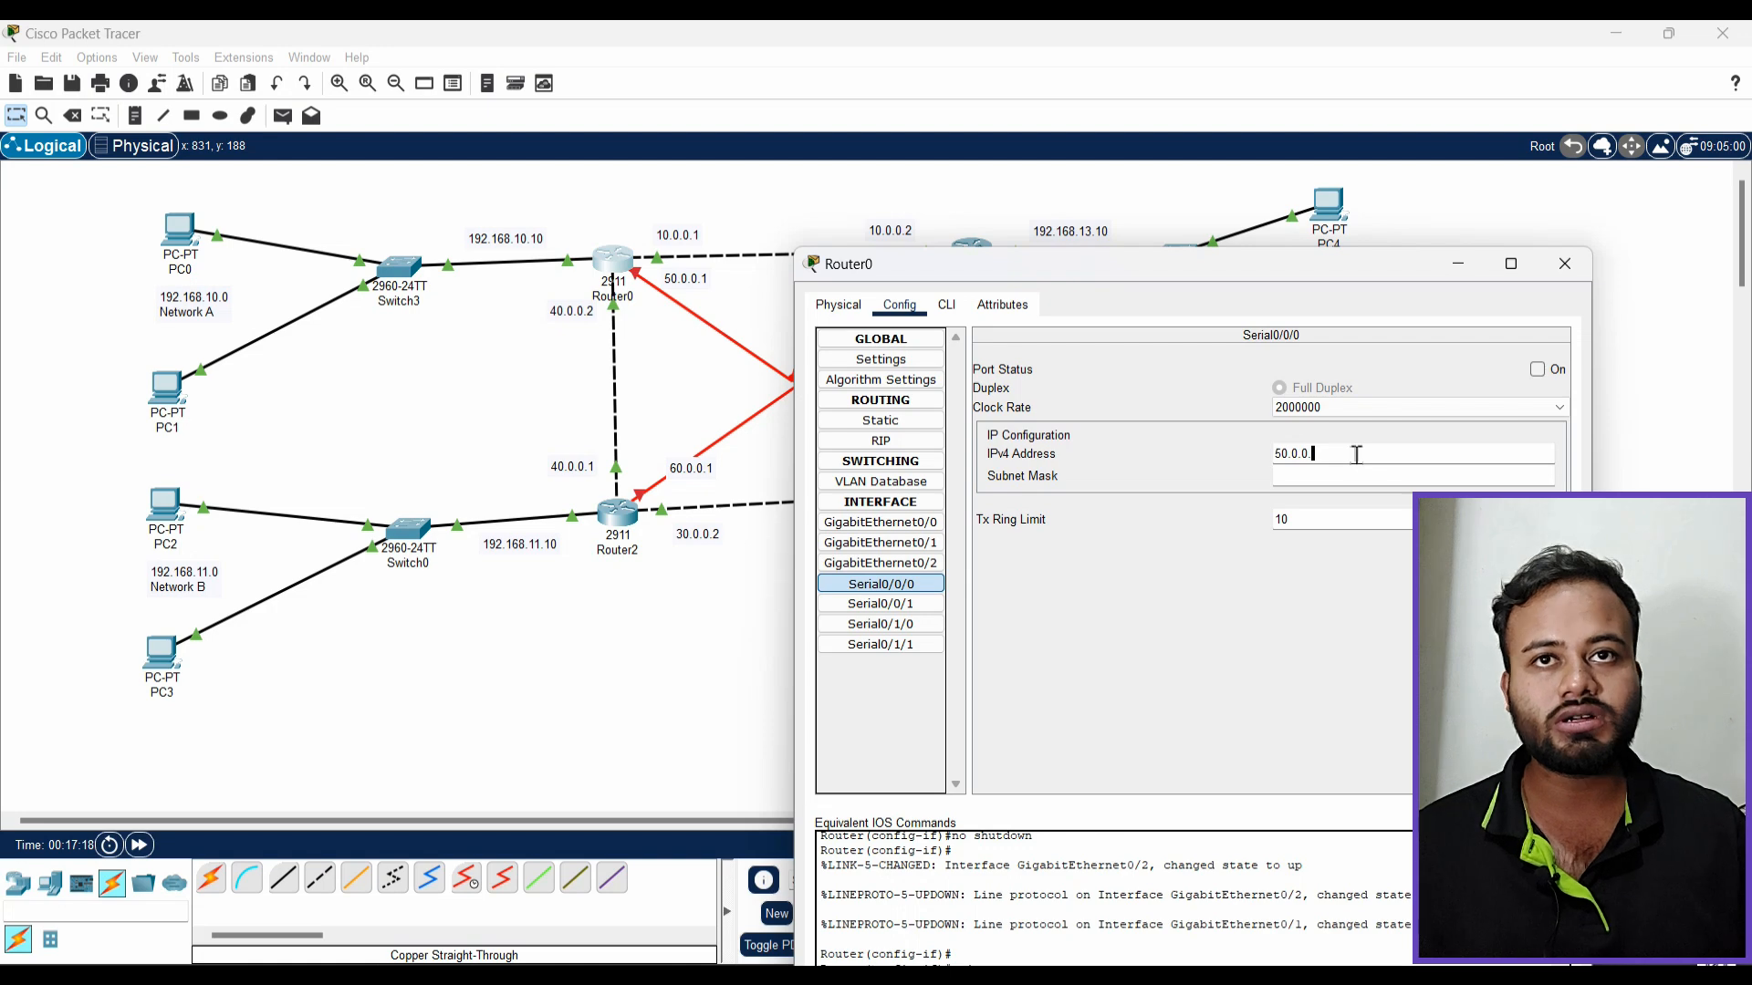
click(1537, 370)
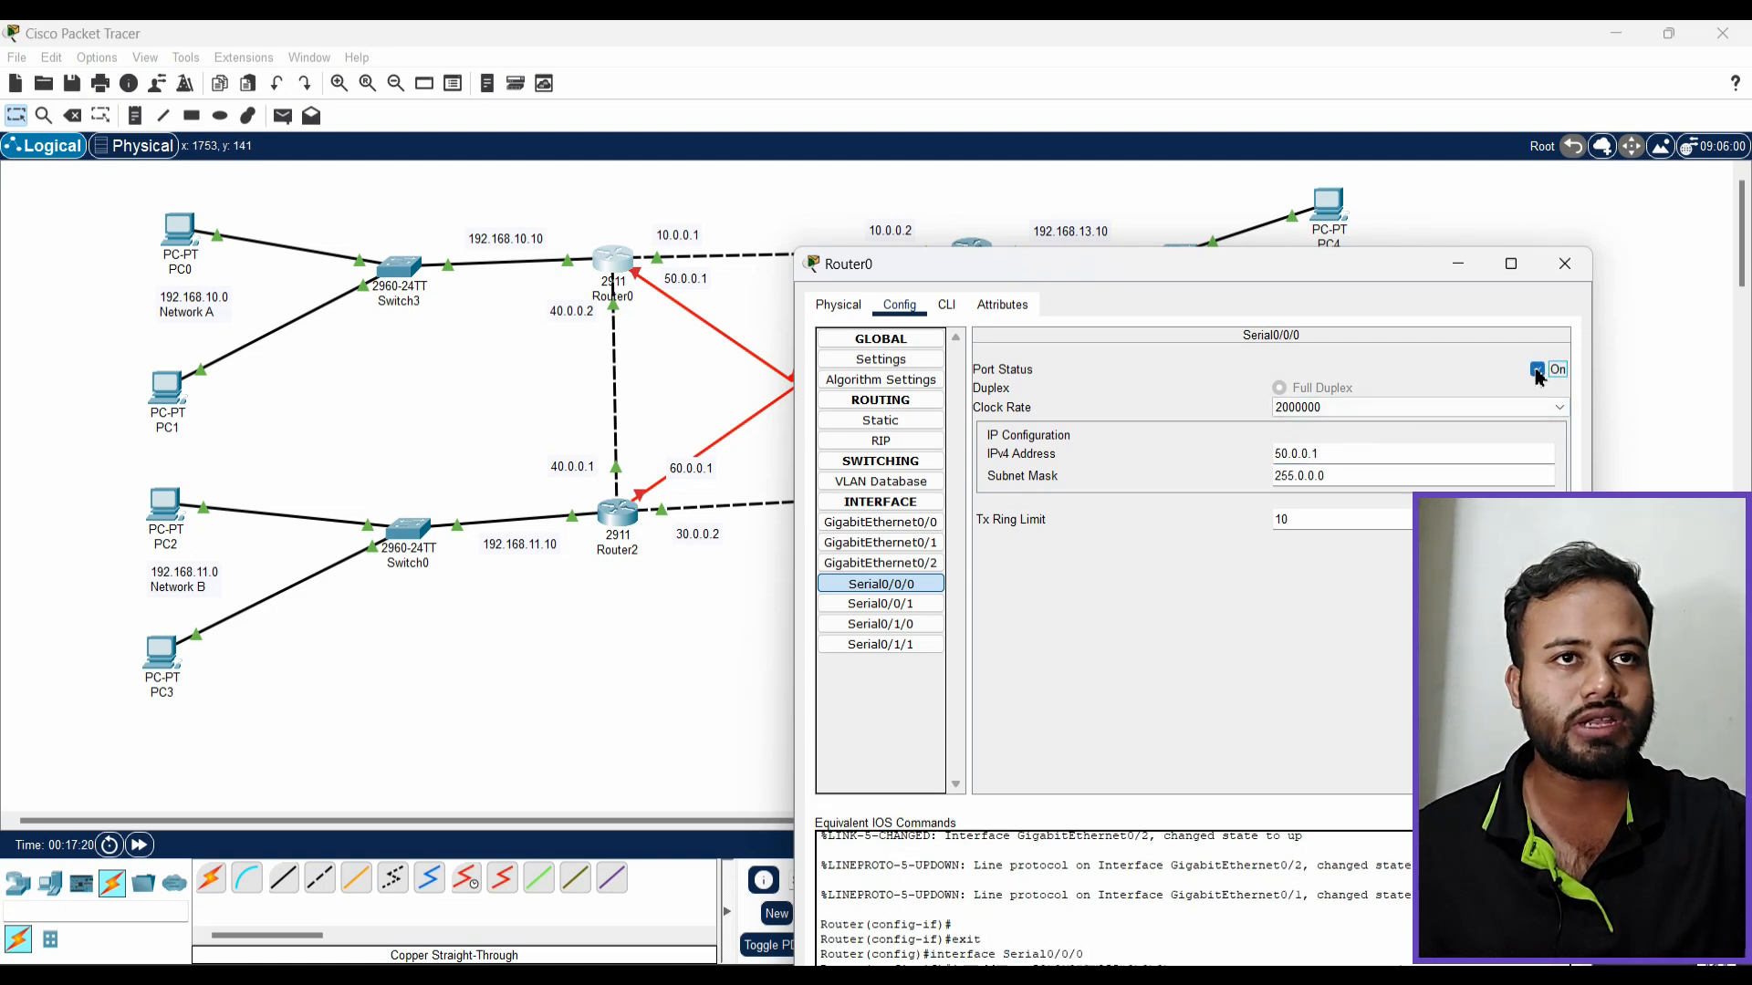
click(1565, 264)
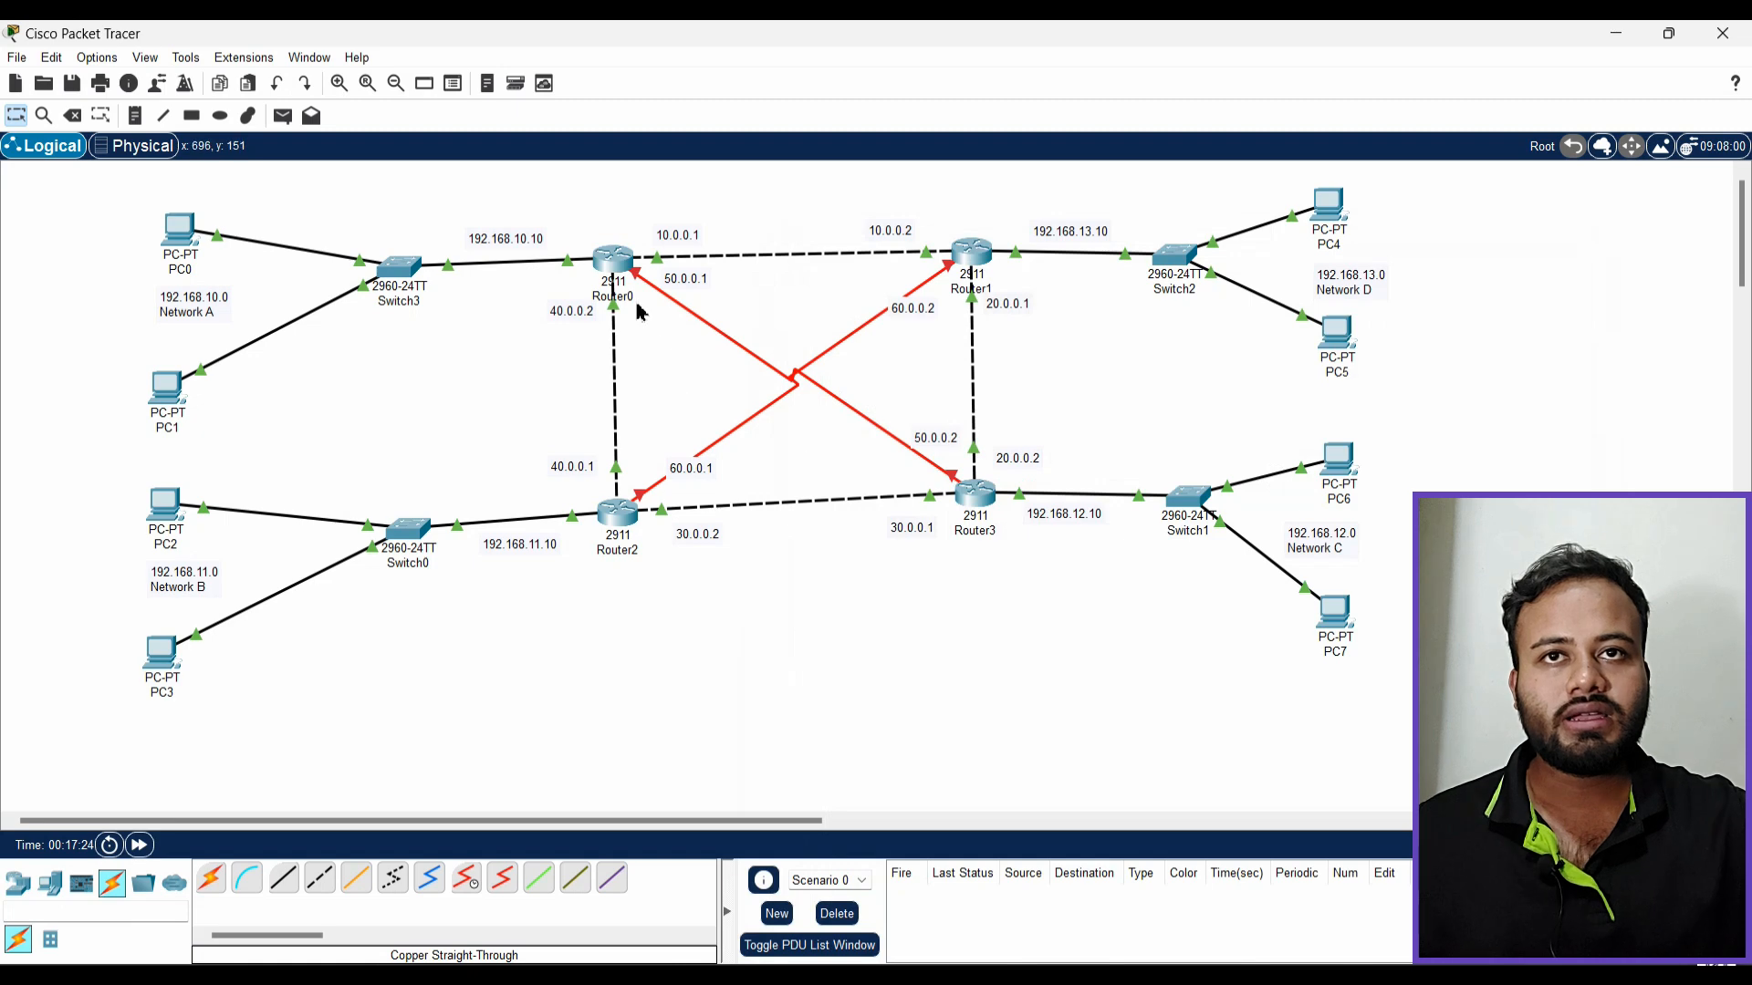
Assign 50.0.0.2 to Router3's Serial0/0/0 interface, turn the port on and close the configuration
mouse_move(946, 477)
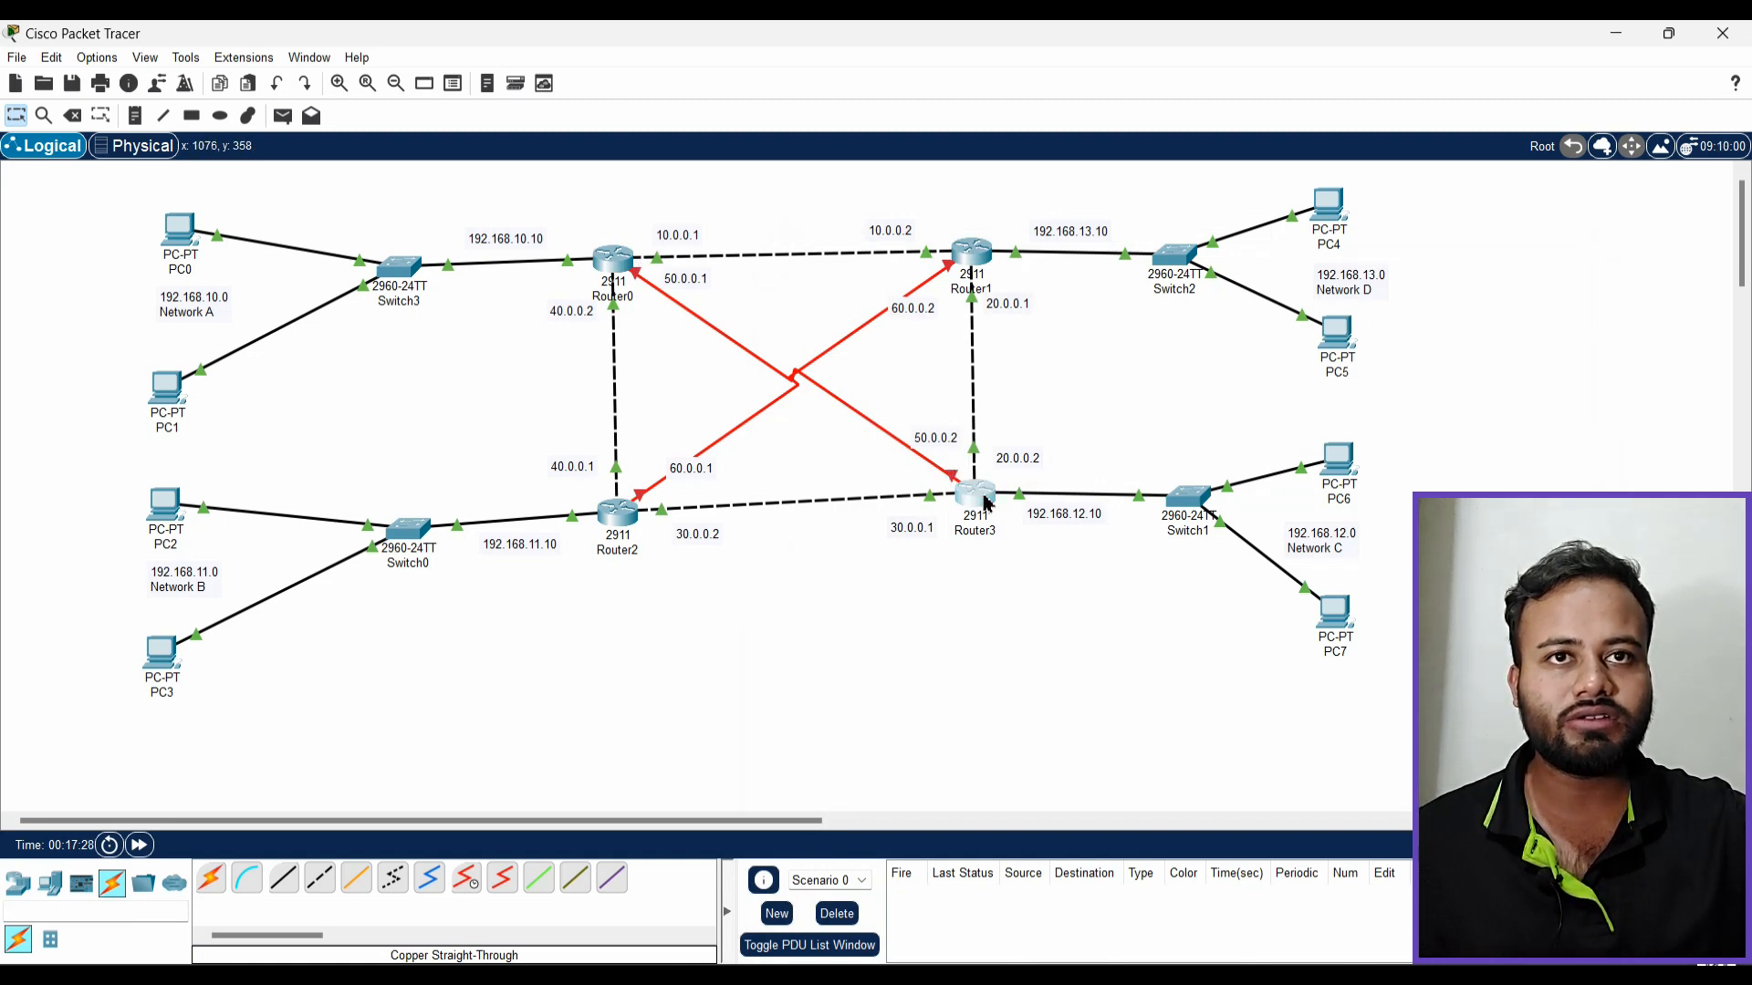
click(972, 494)
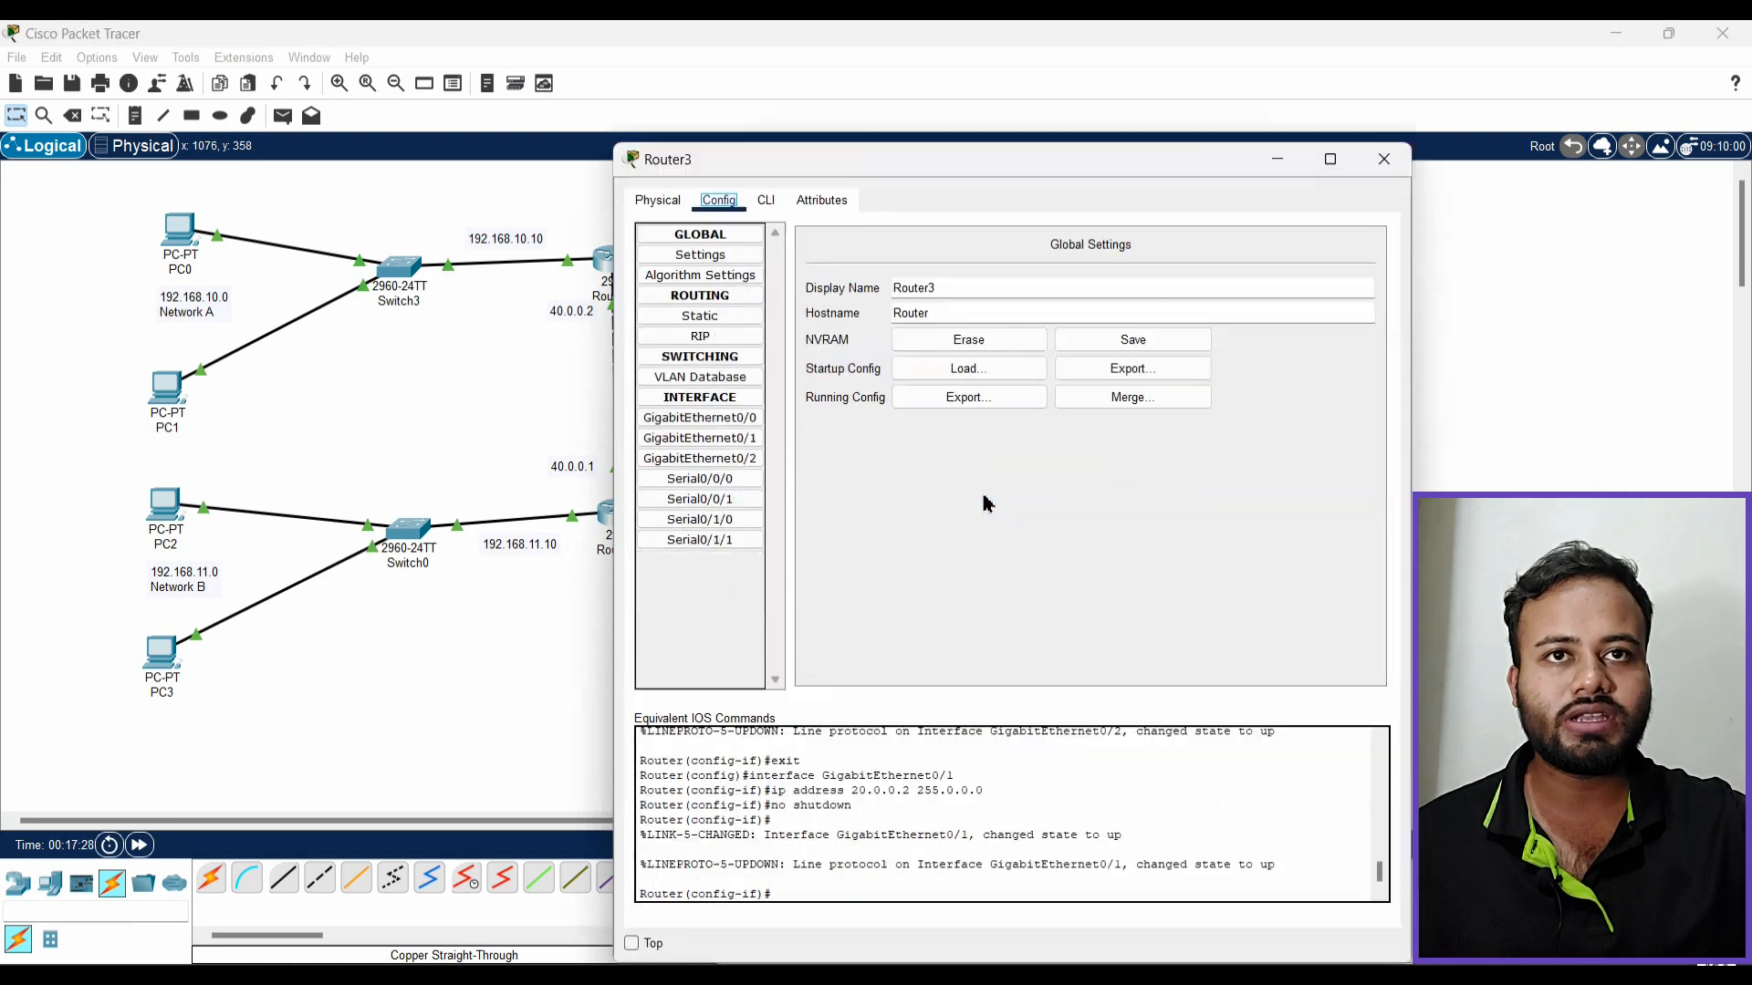
click(720, 489)
drag(1000, 176, 390, 212)
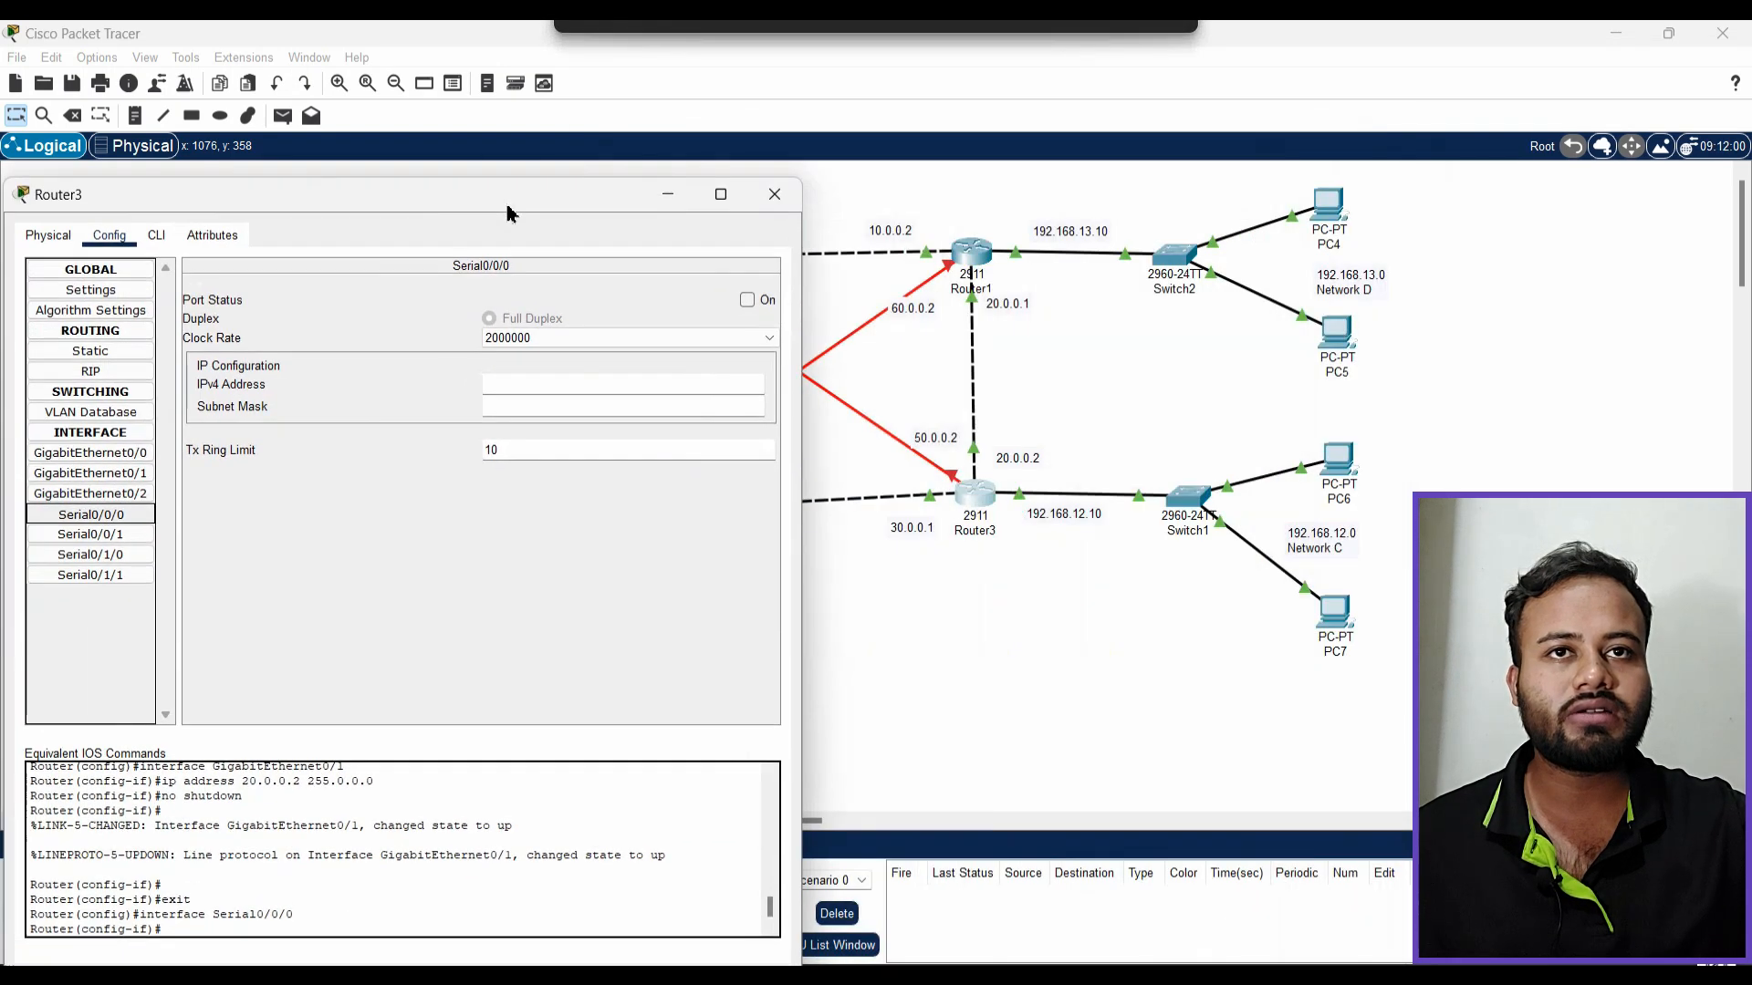
click(553, 401)
click(552, 389)
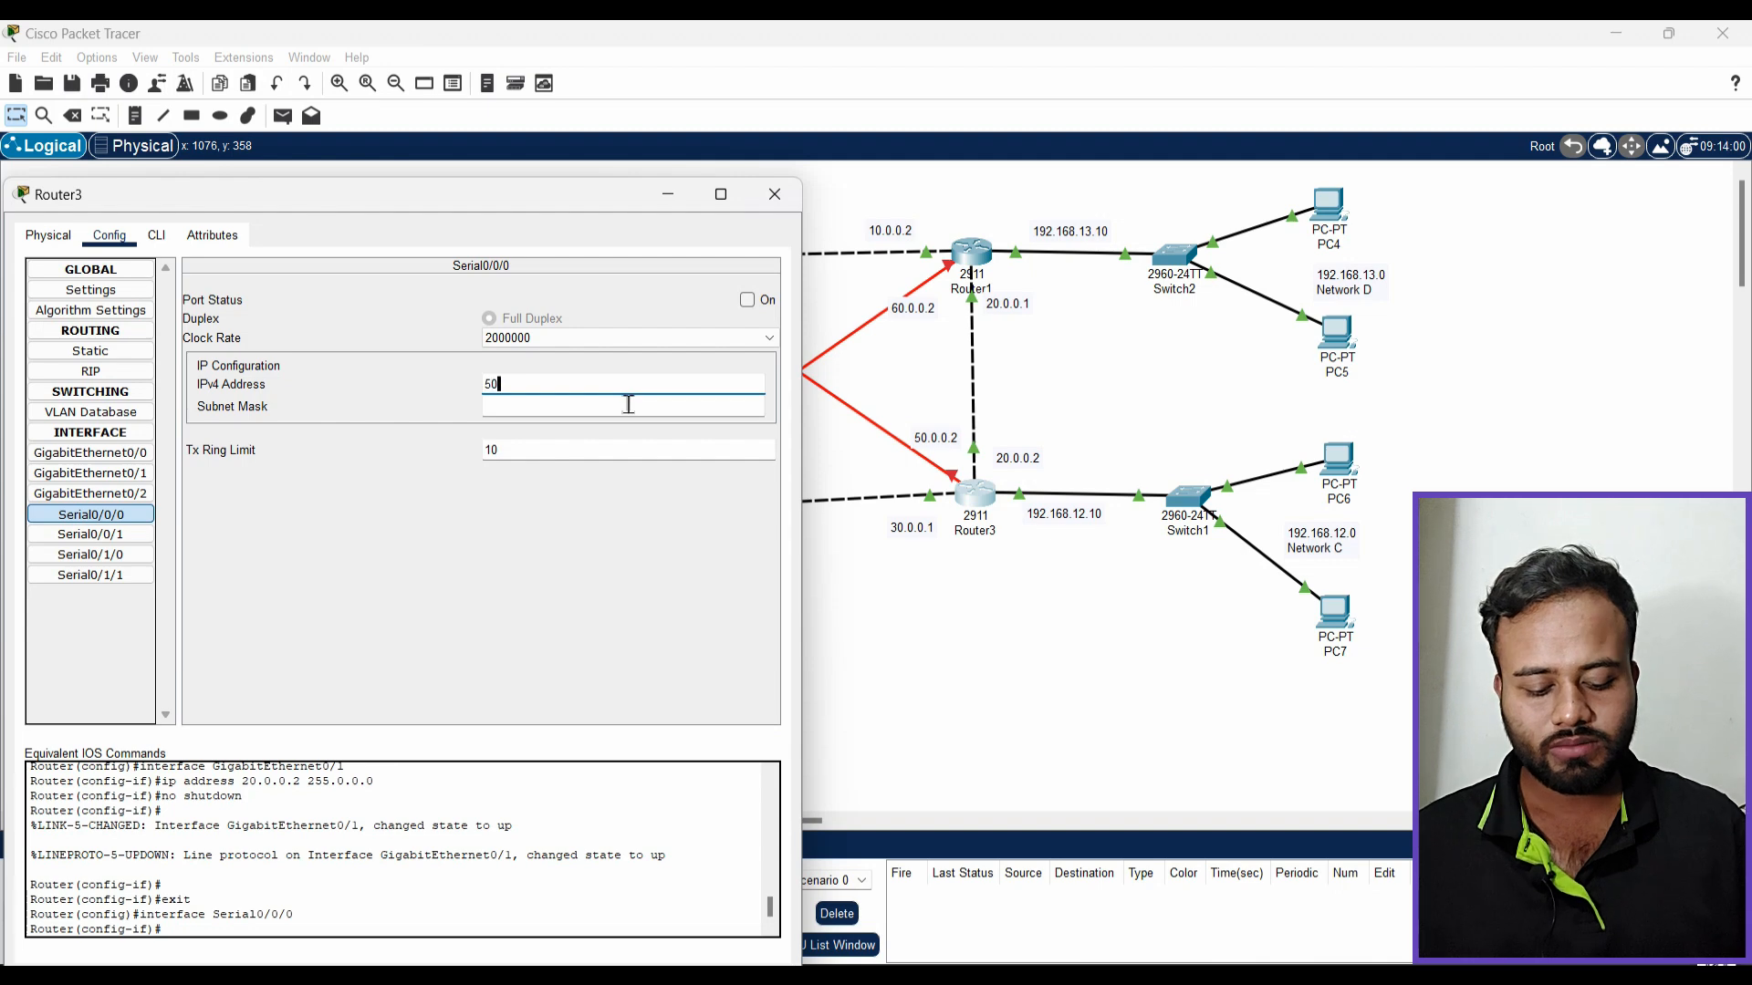
text(50.0.0.2)
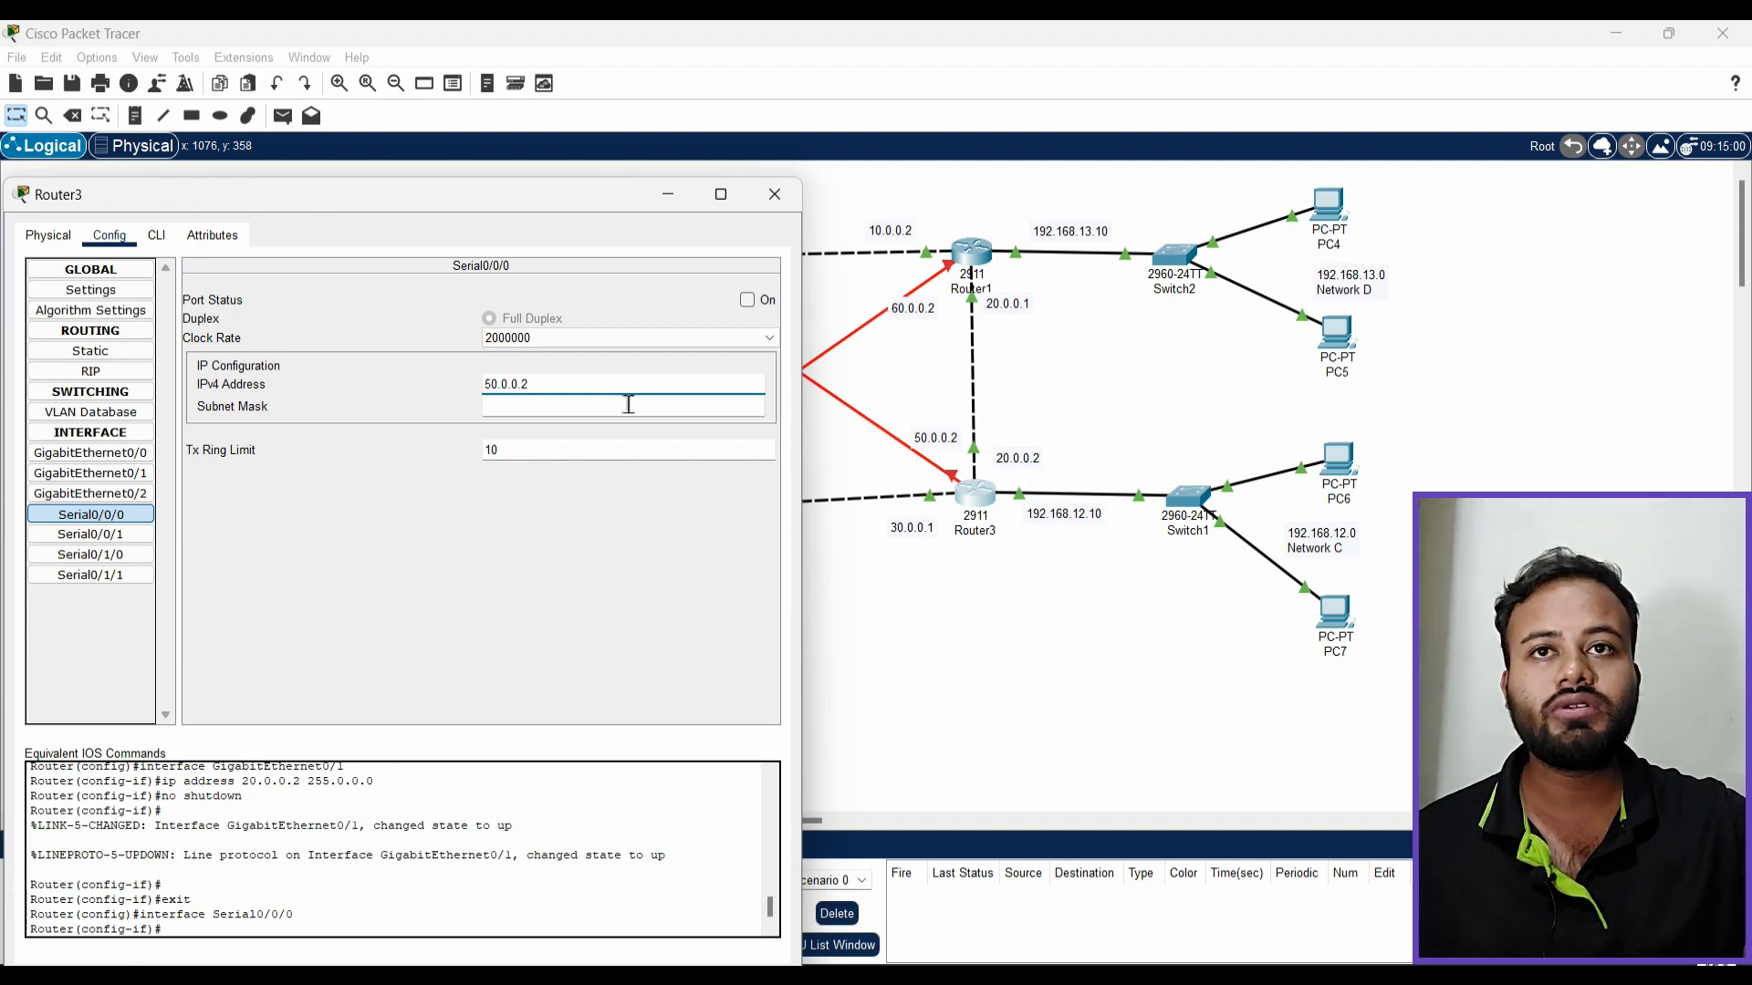
click(746, 300)
click(775, 194)
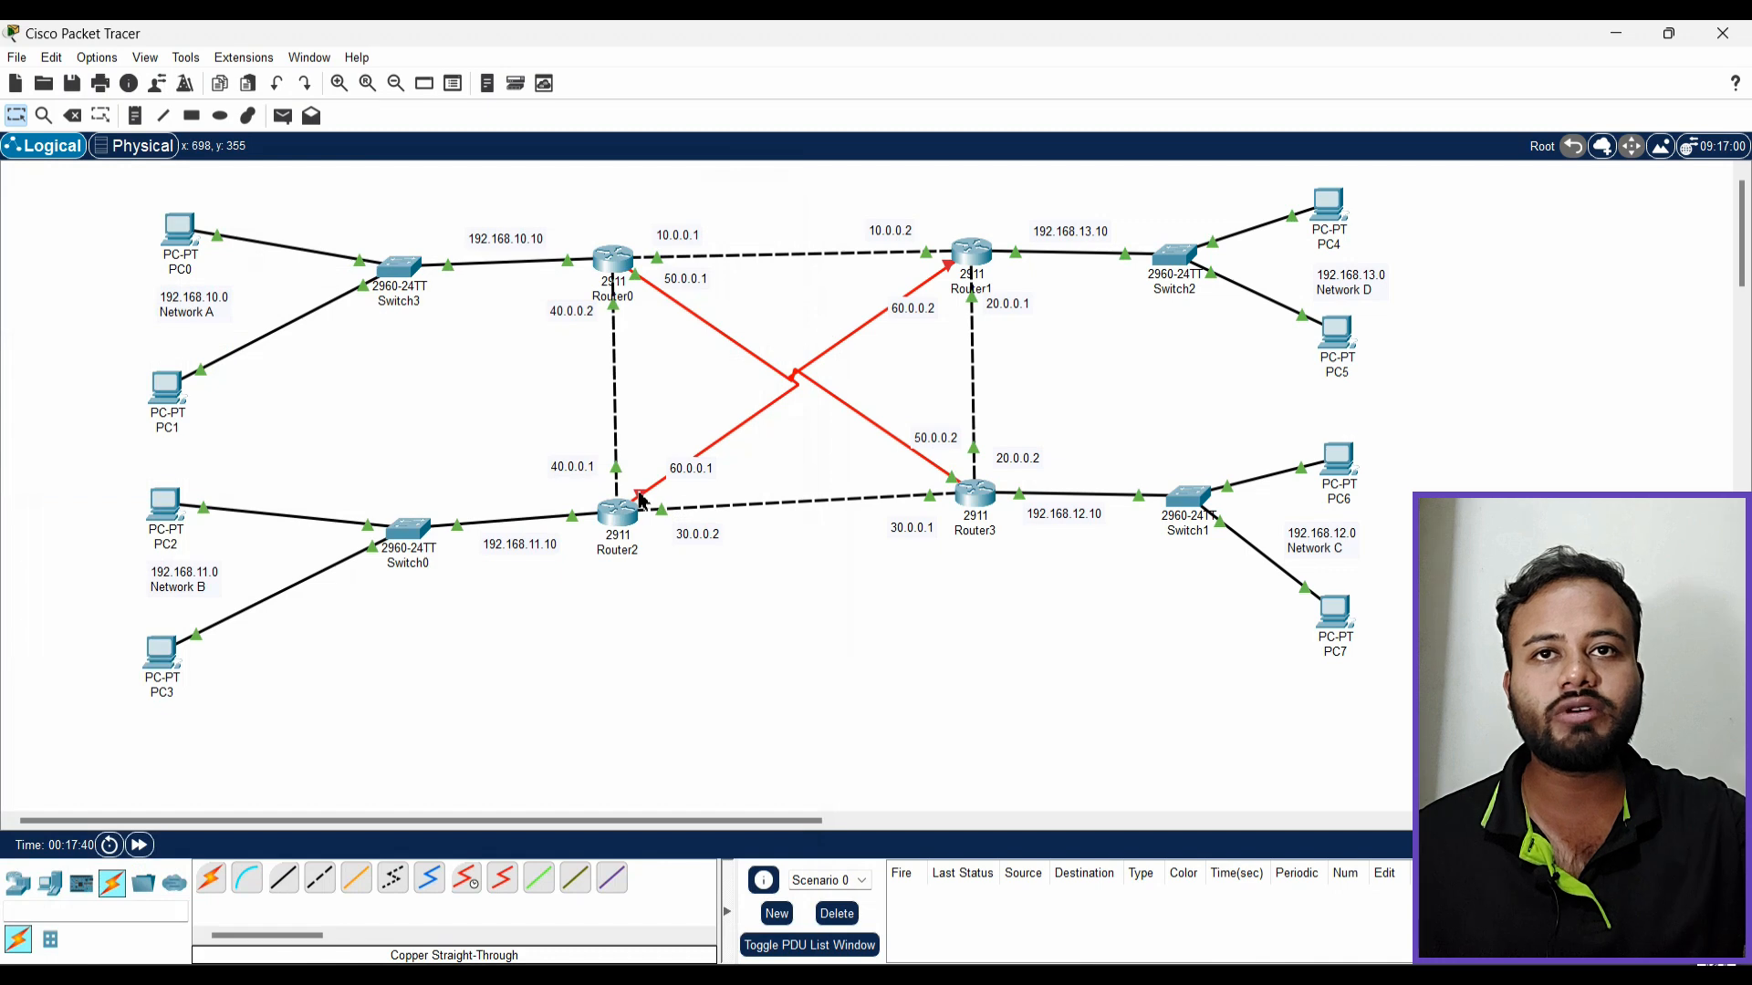
Assign 60.0.0.1 with mask 255.0.0.0 to Router2's Serial0/0/0 interface and close the configuration
mouse_move(642, 500)
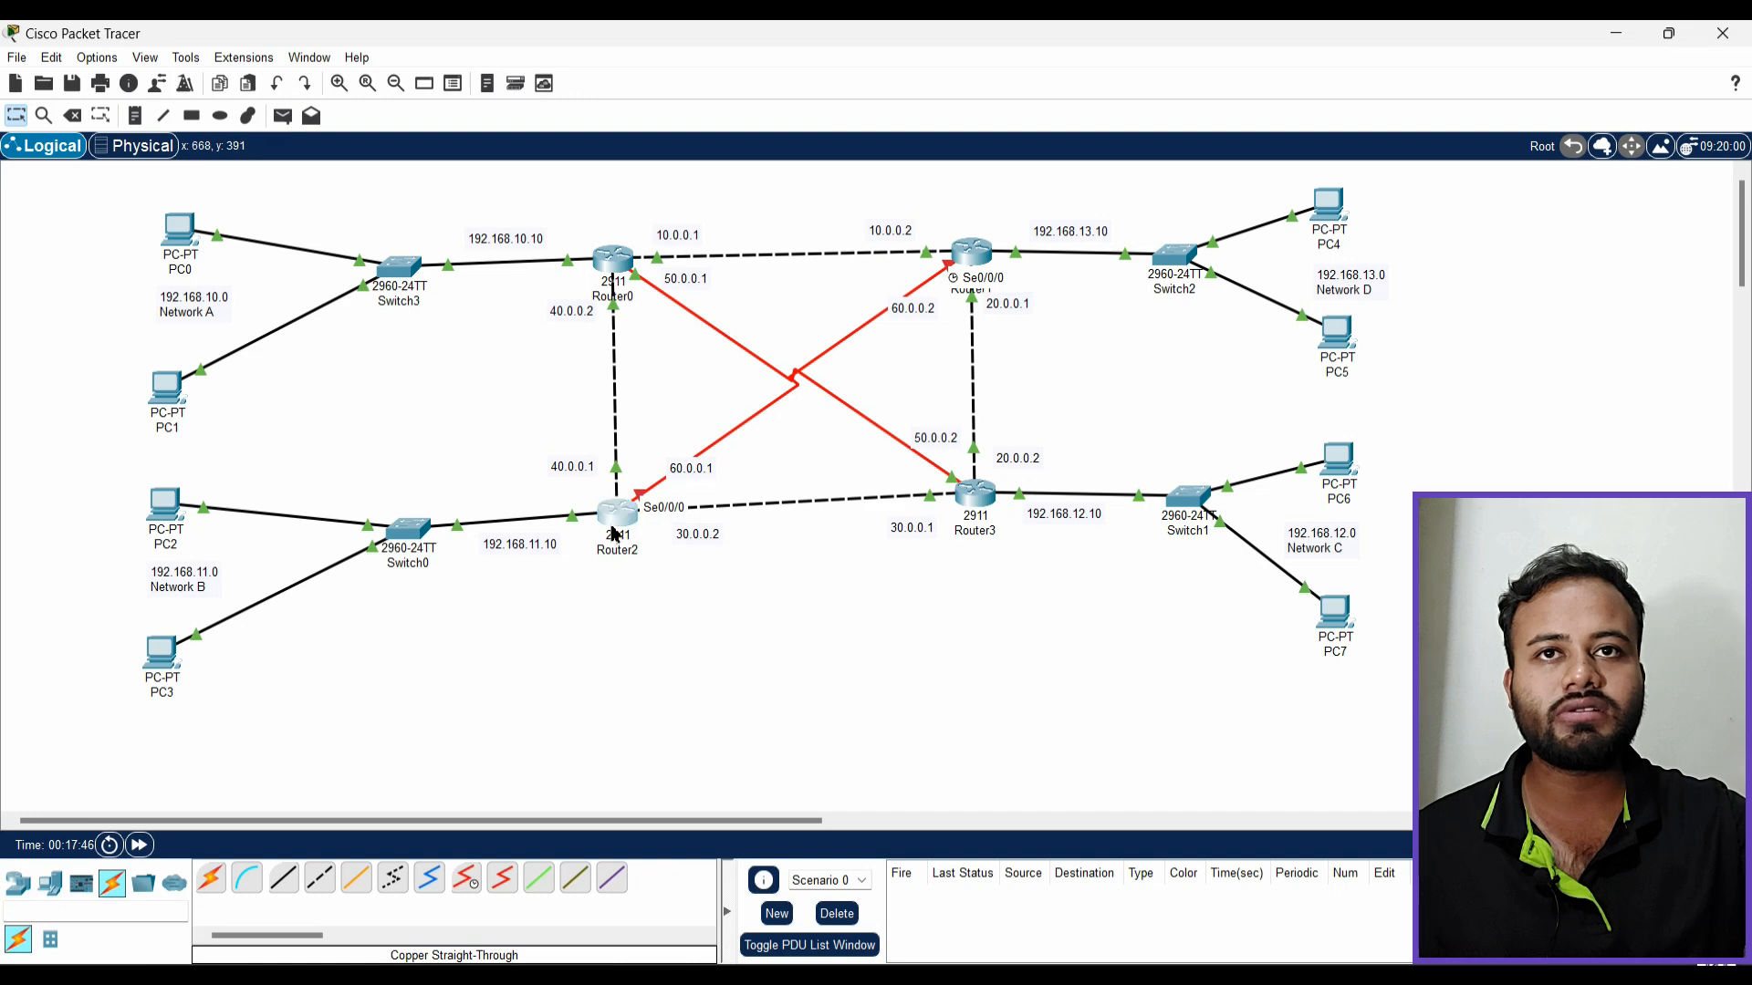
click(617, 515)
click(700, 478)
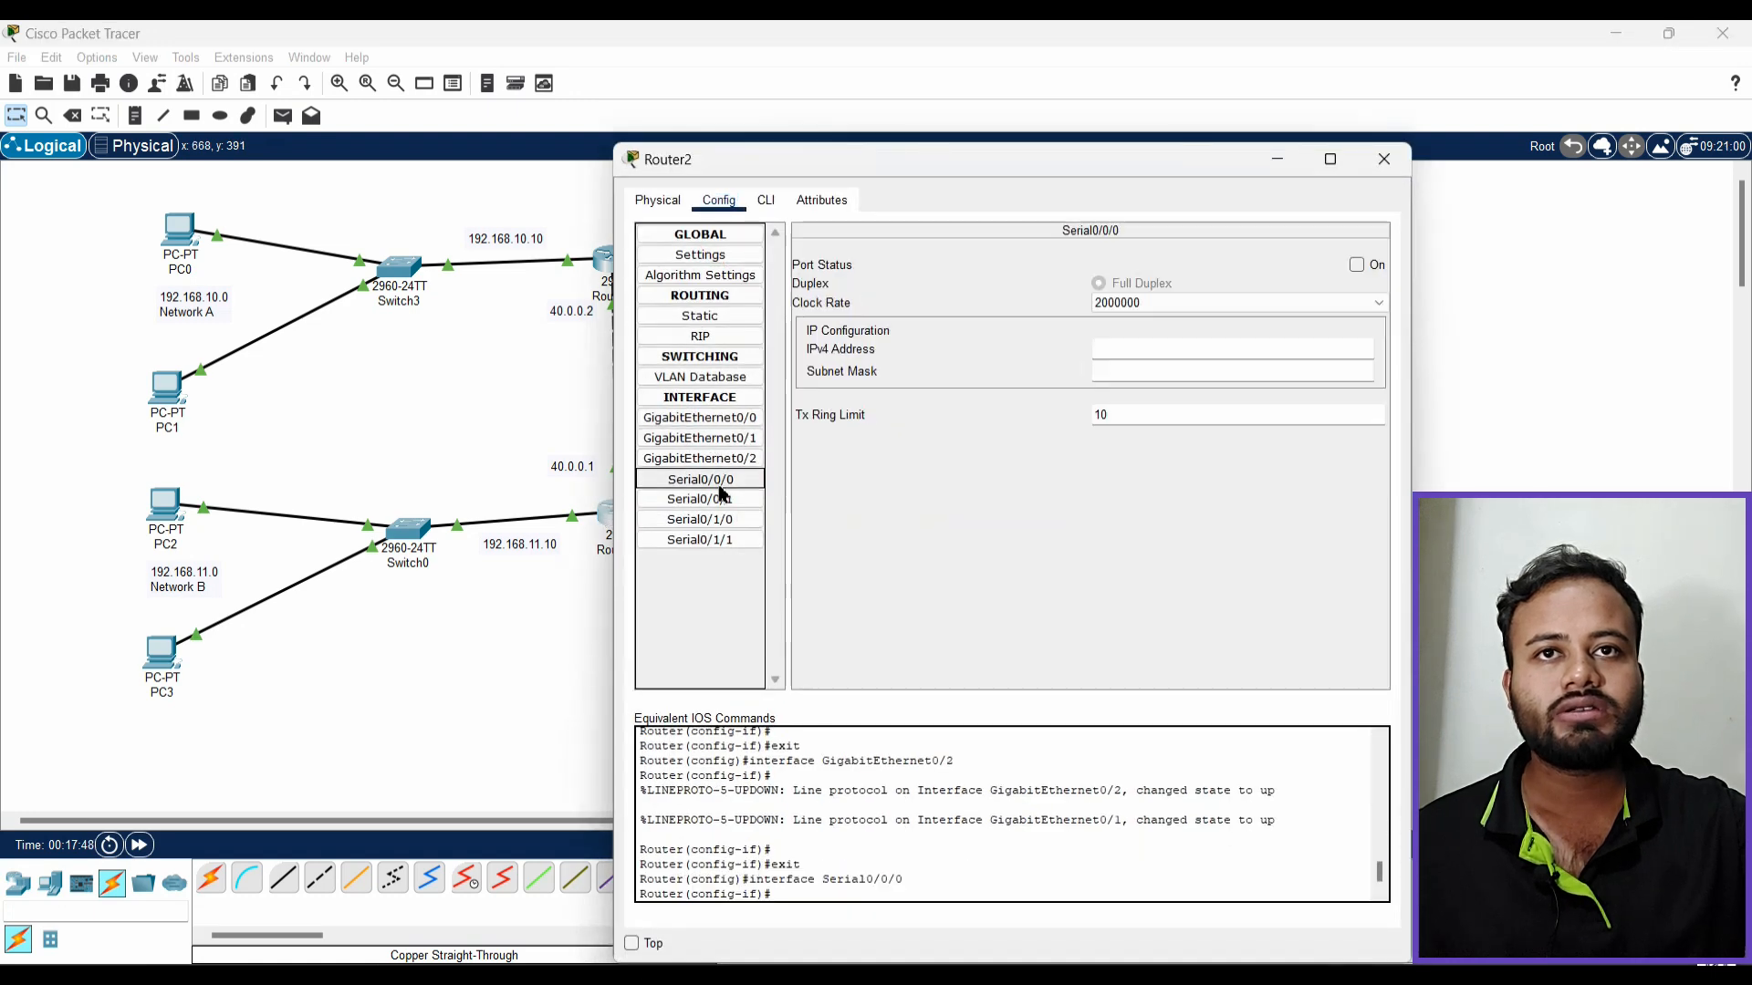
drag(1062, 166, 1324, 171)
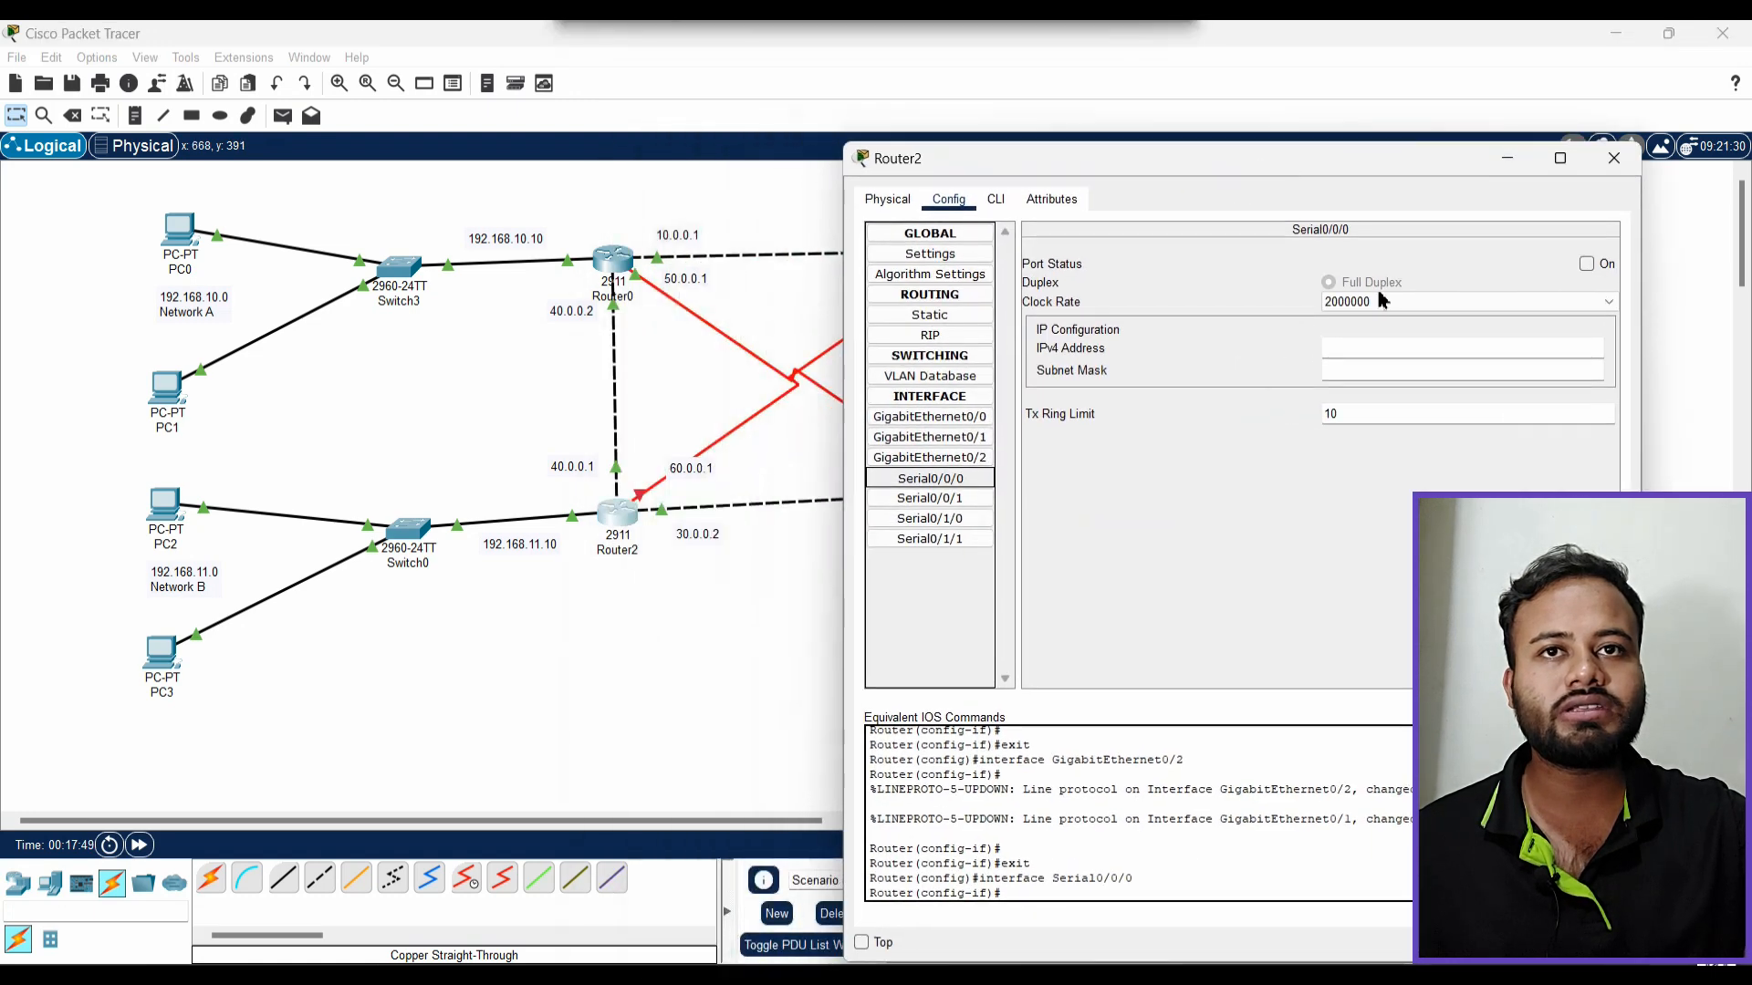
click(1406, 352)
text(60.)
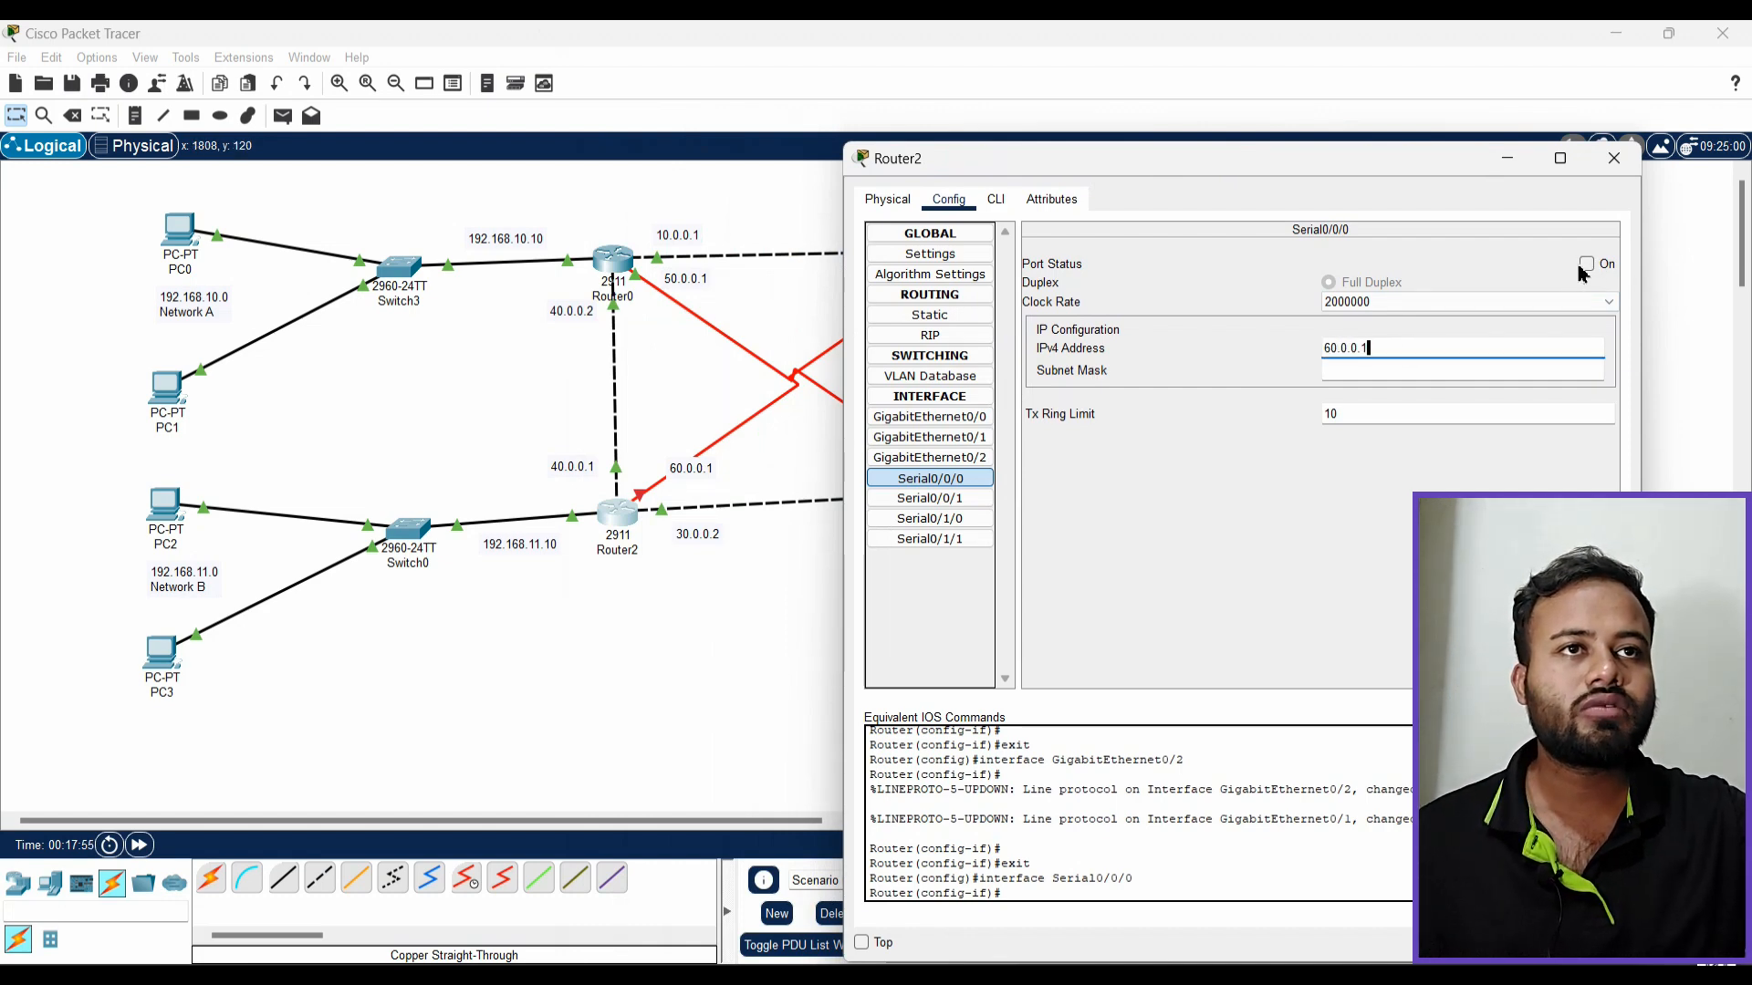
text(0.0.1)
key(Return)
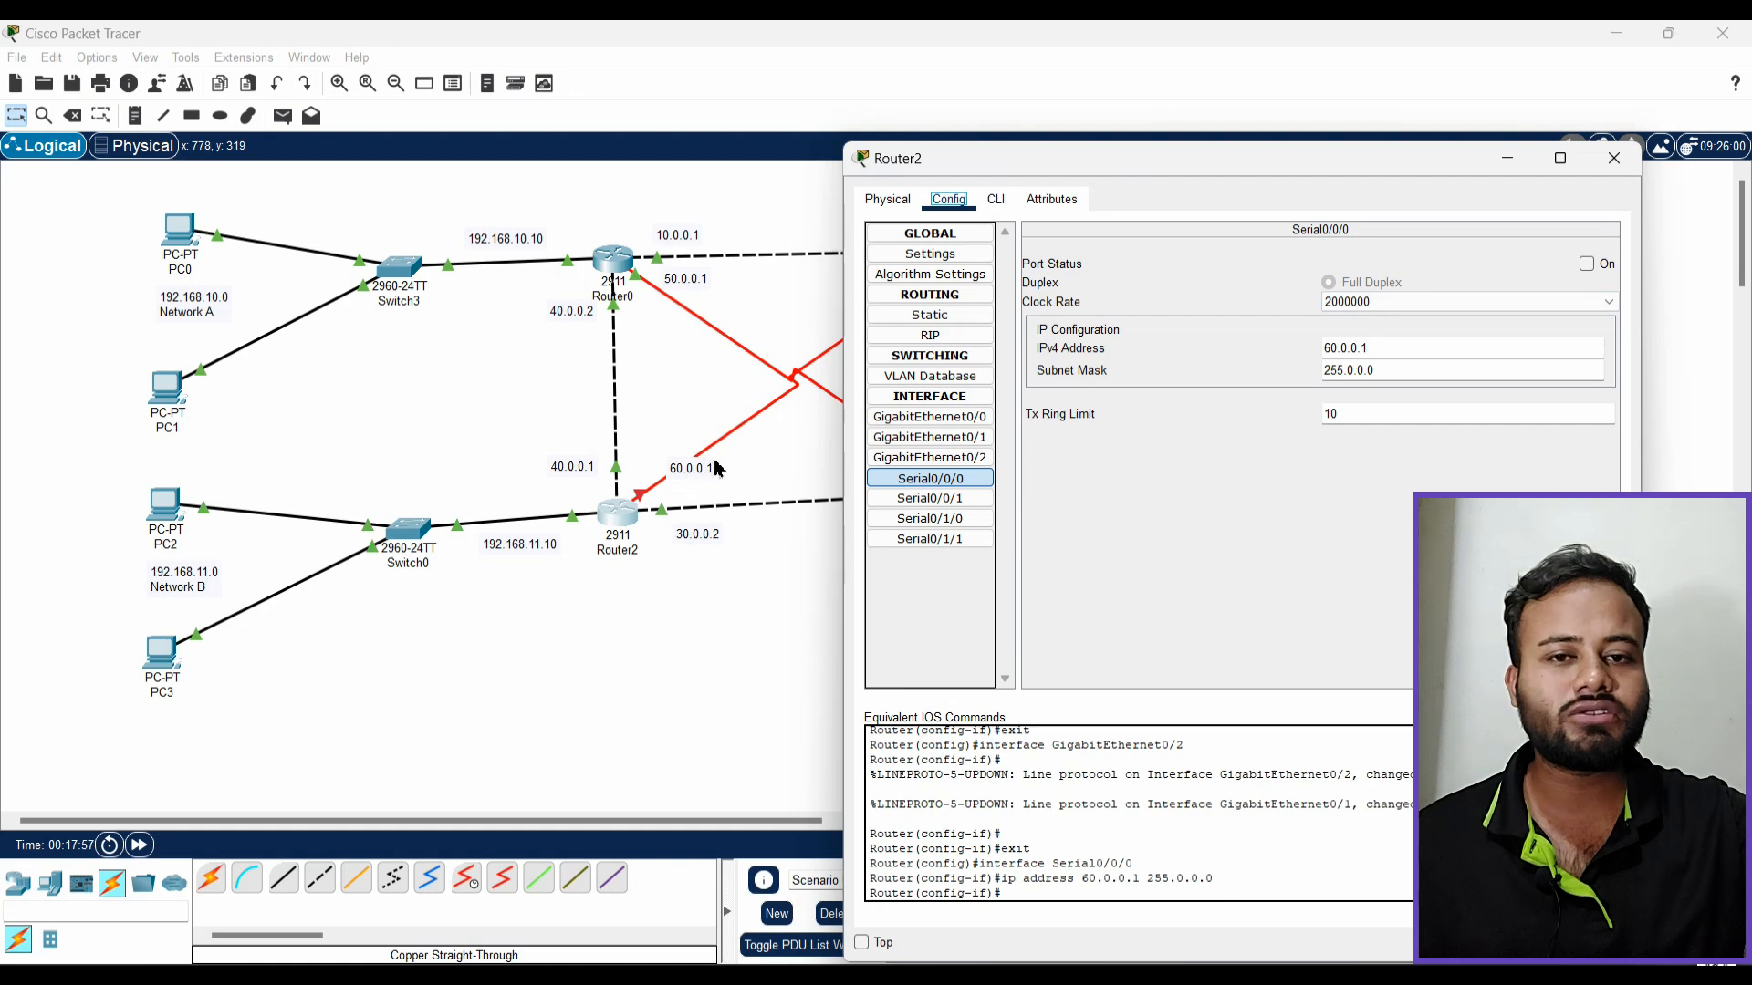
click(1614, 157)
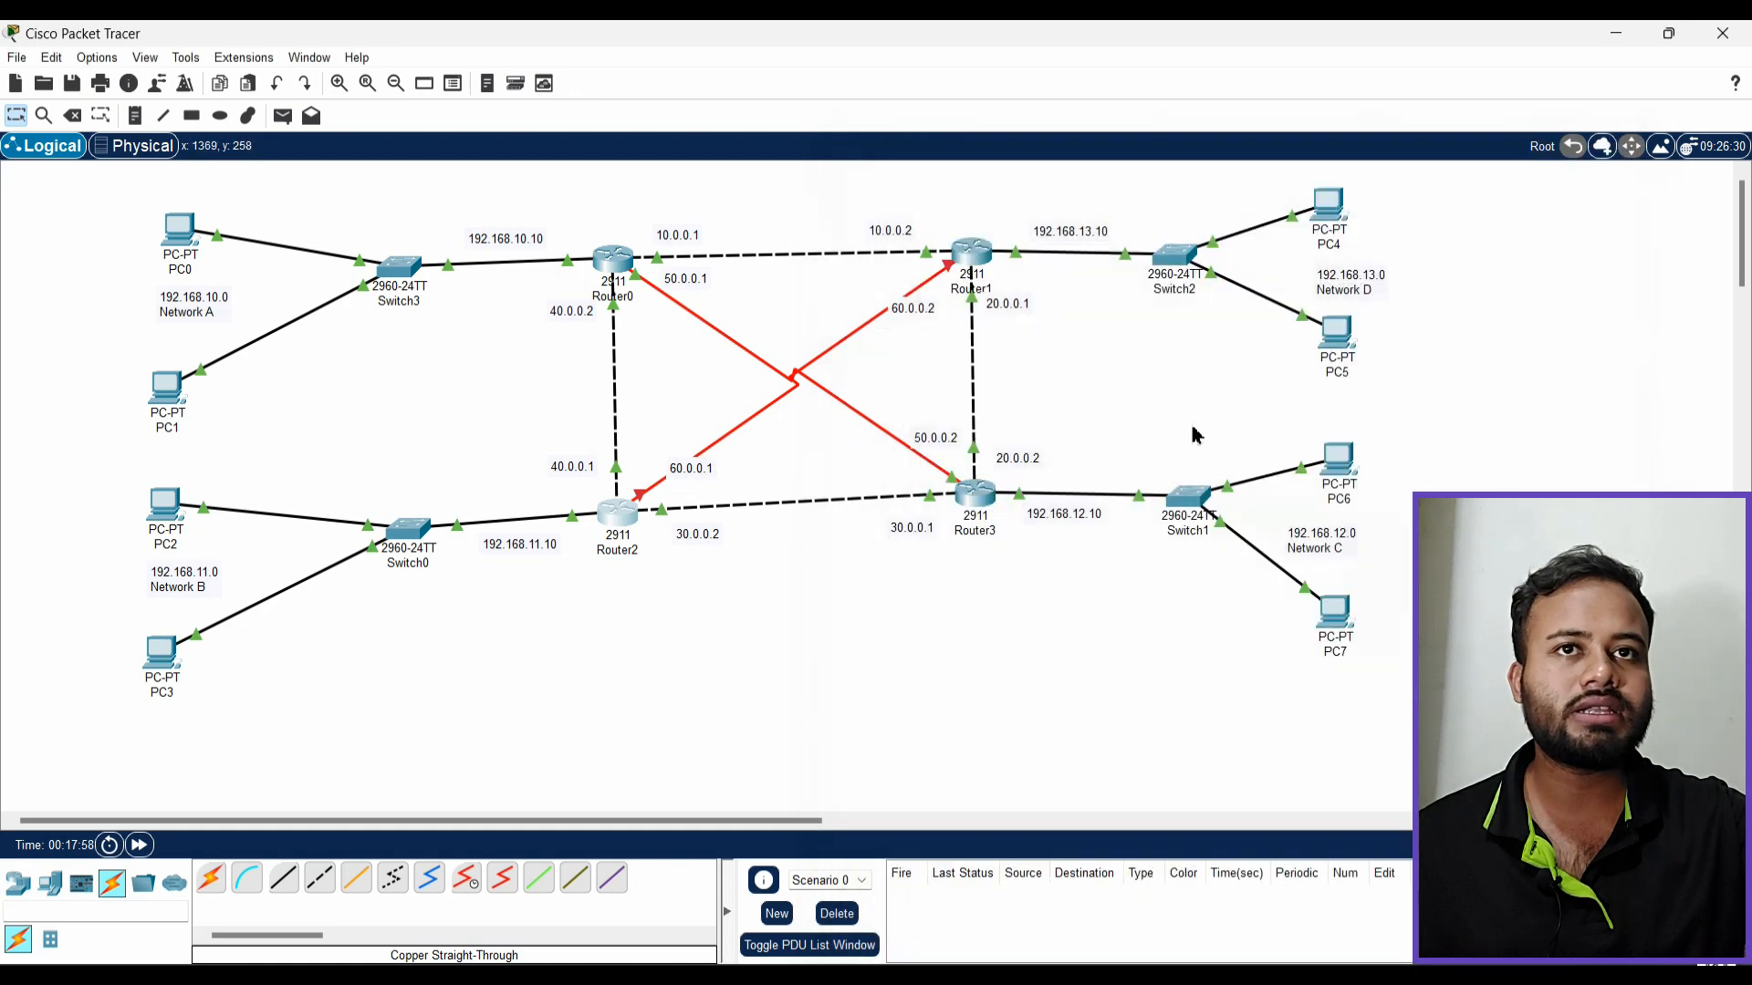
Assign 60.0.0.2 with mask 255.0.0.0 to Router1's Serial0/0/0 interface, turn the port on and close the configuration
click(975, 266)
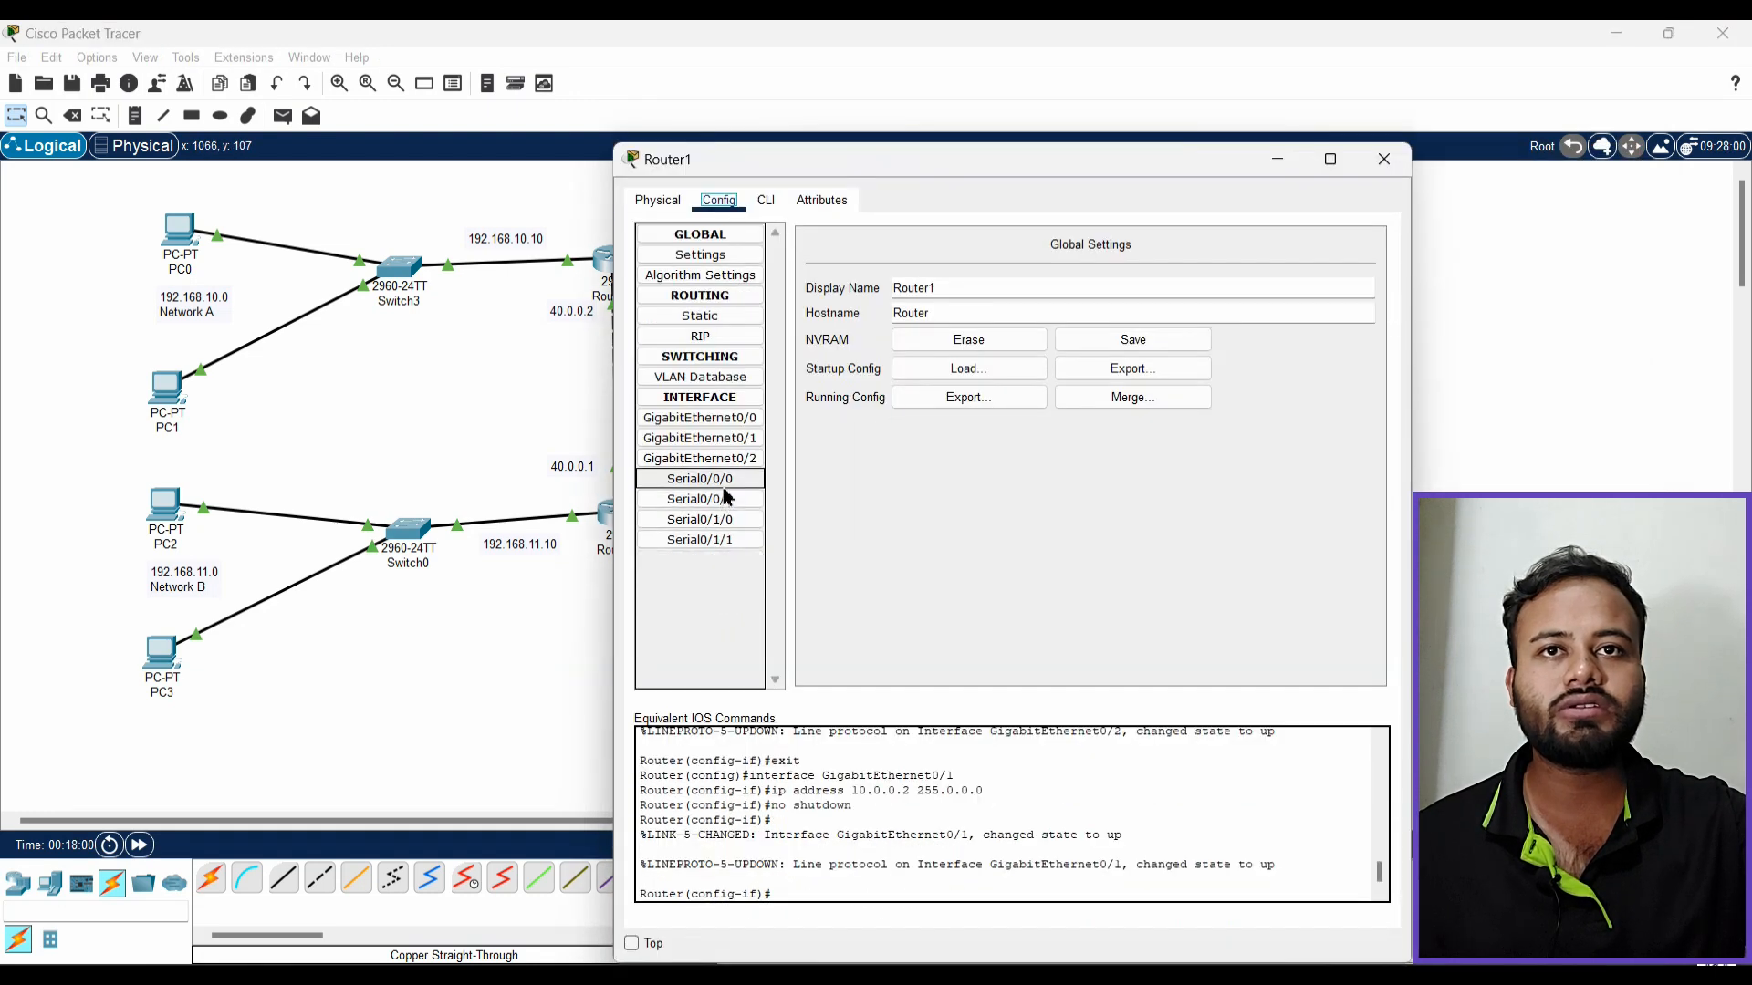
click(724, 484)
drag(1222, 170, 663, 222)
click(660, 412)
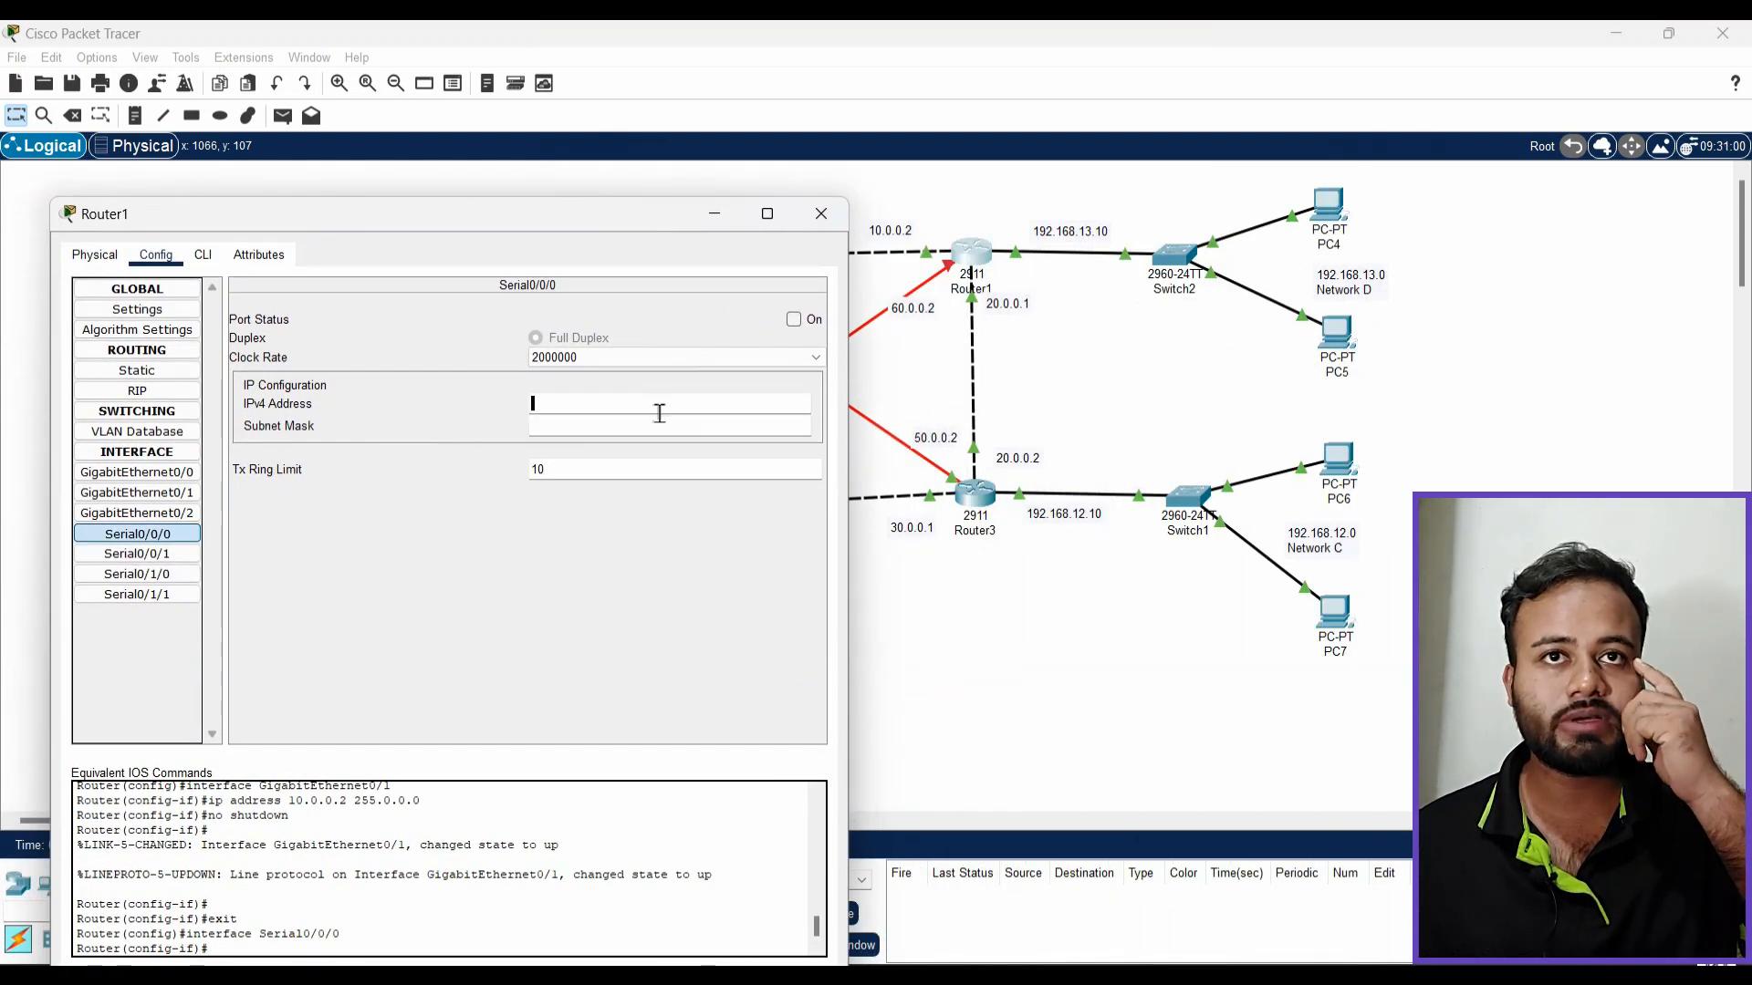
text(60)
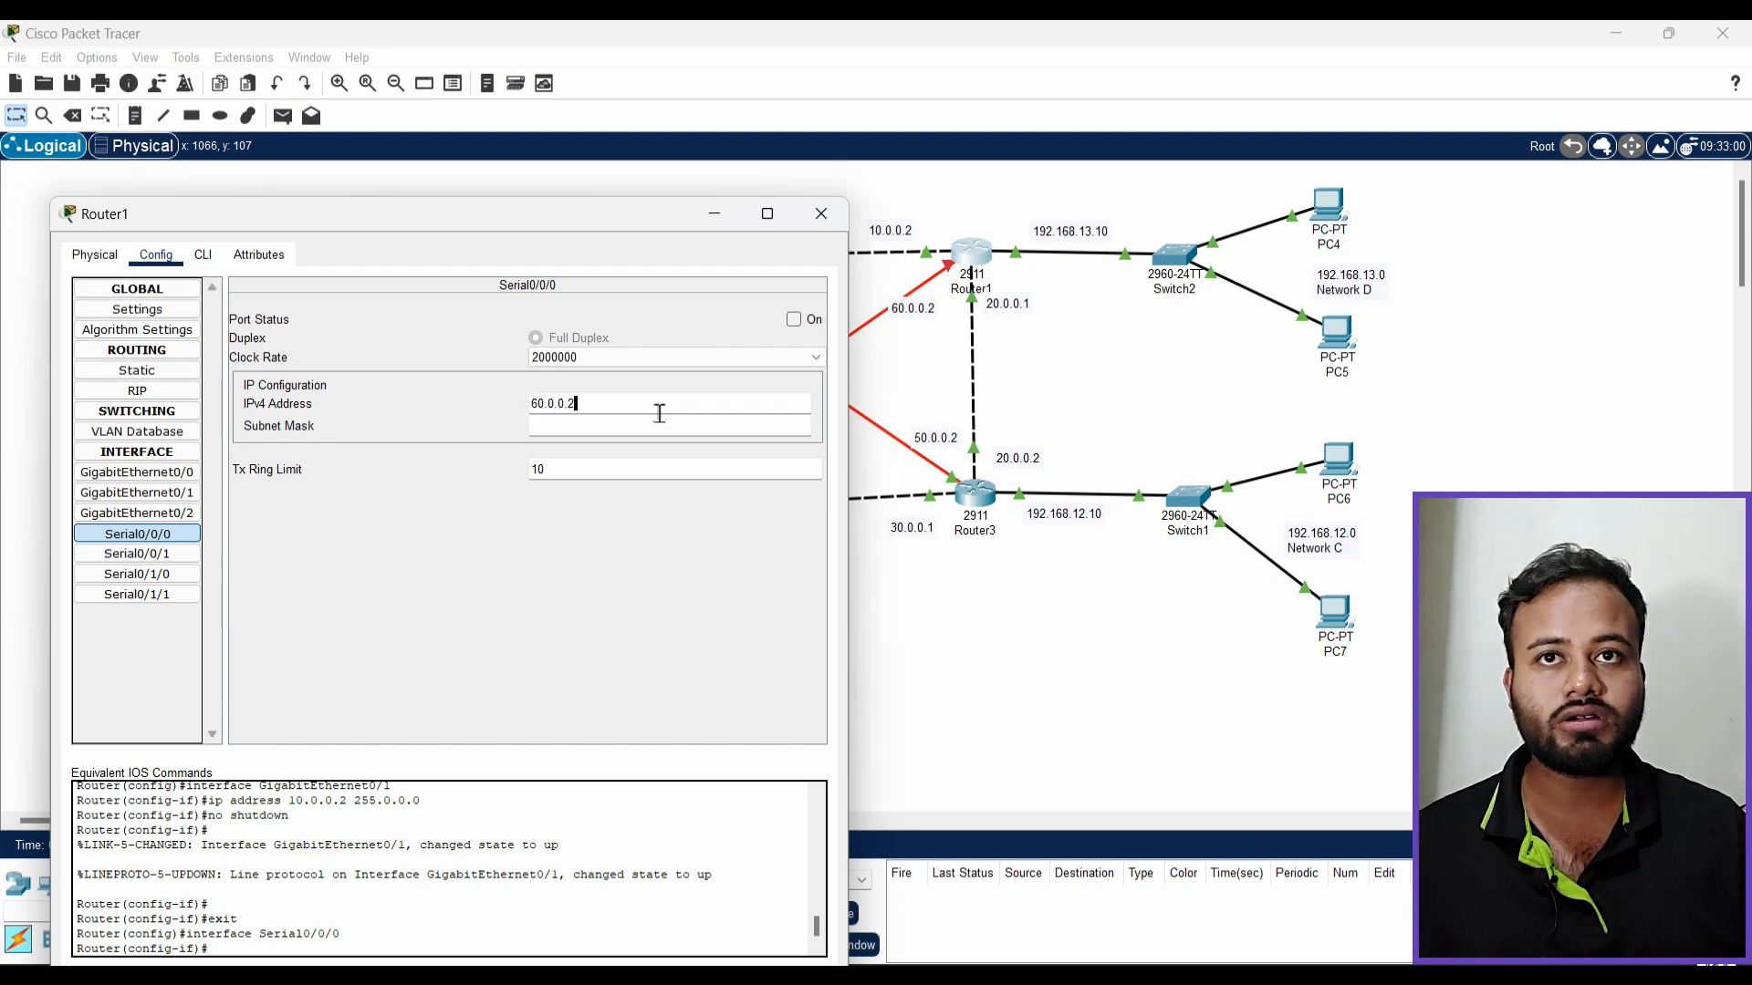
text(.0.0.2)
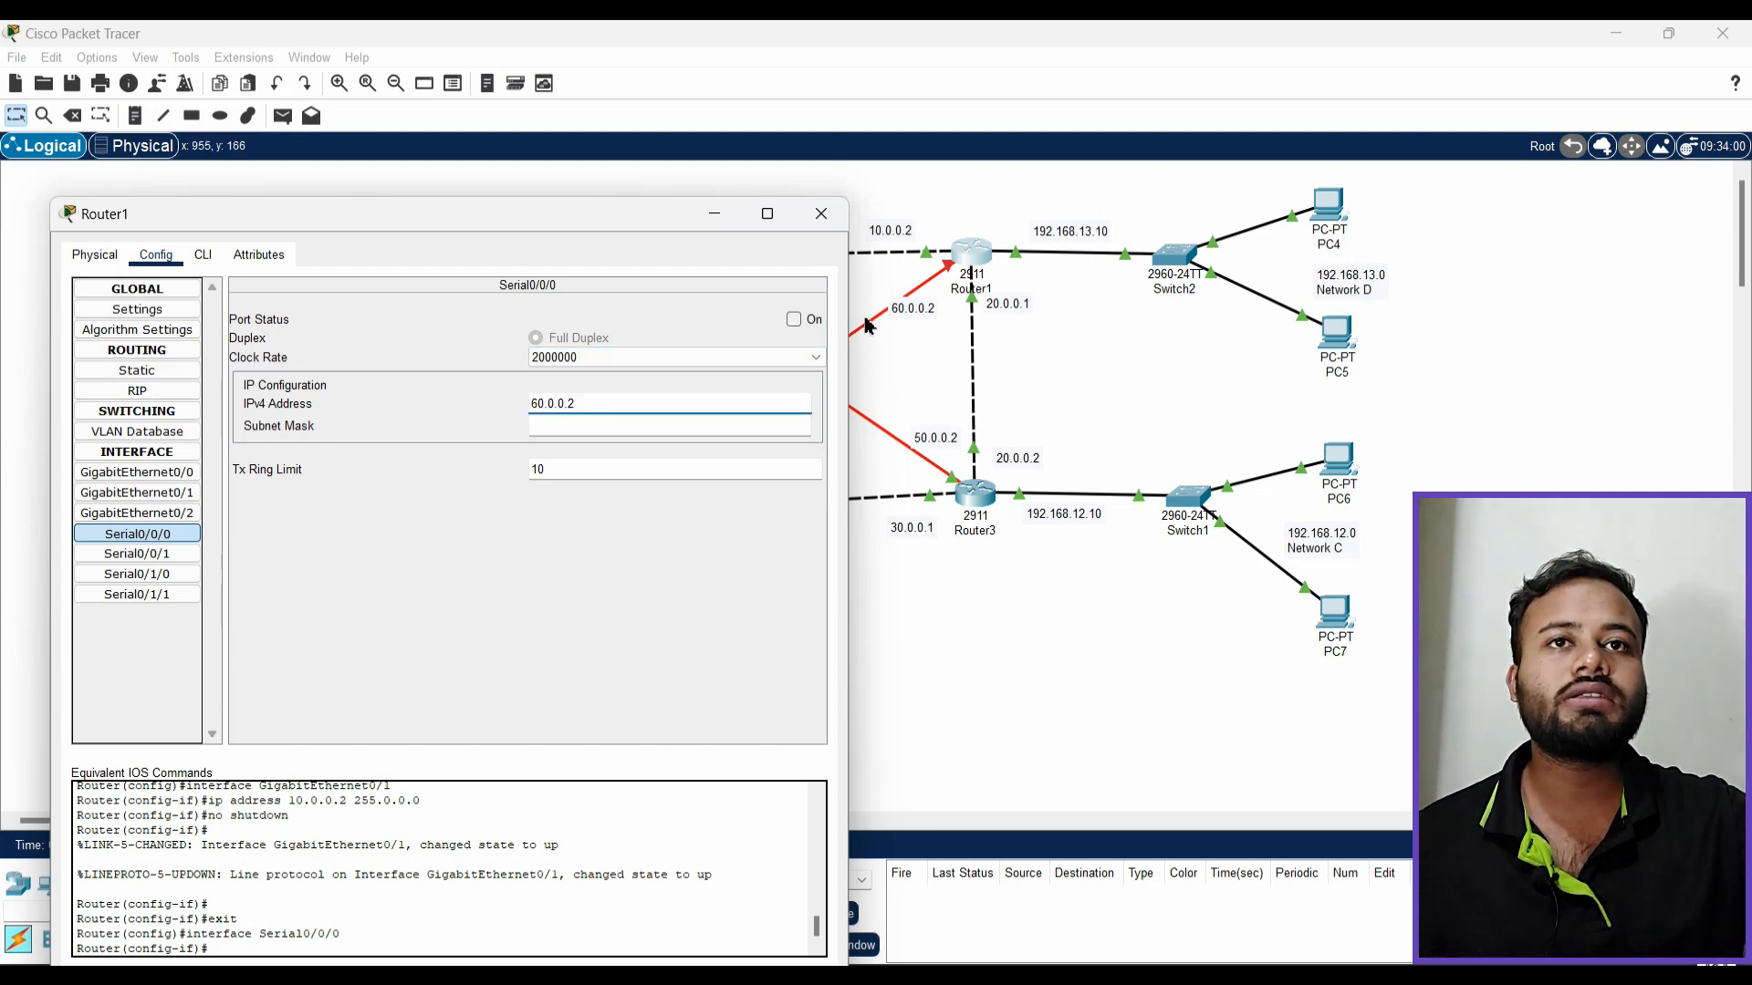
click(793, 320)
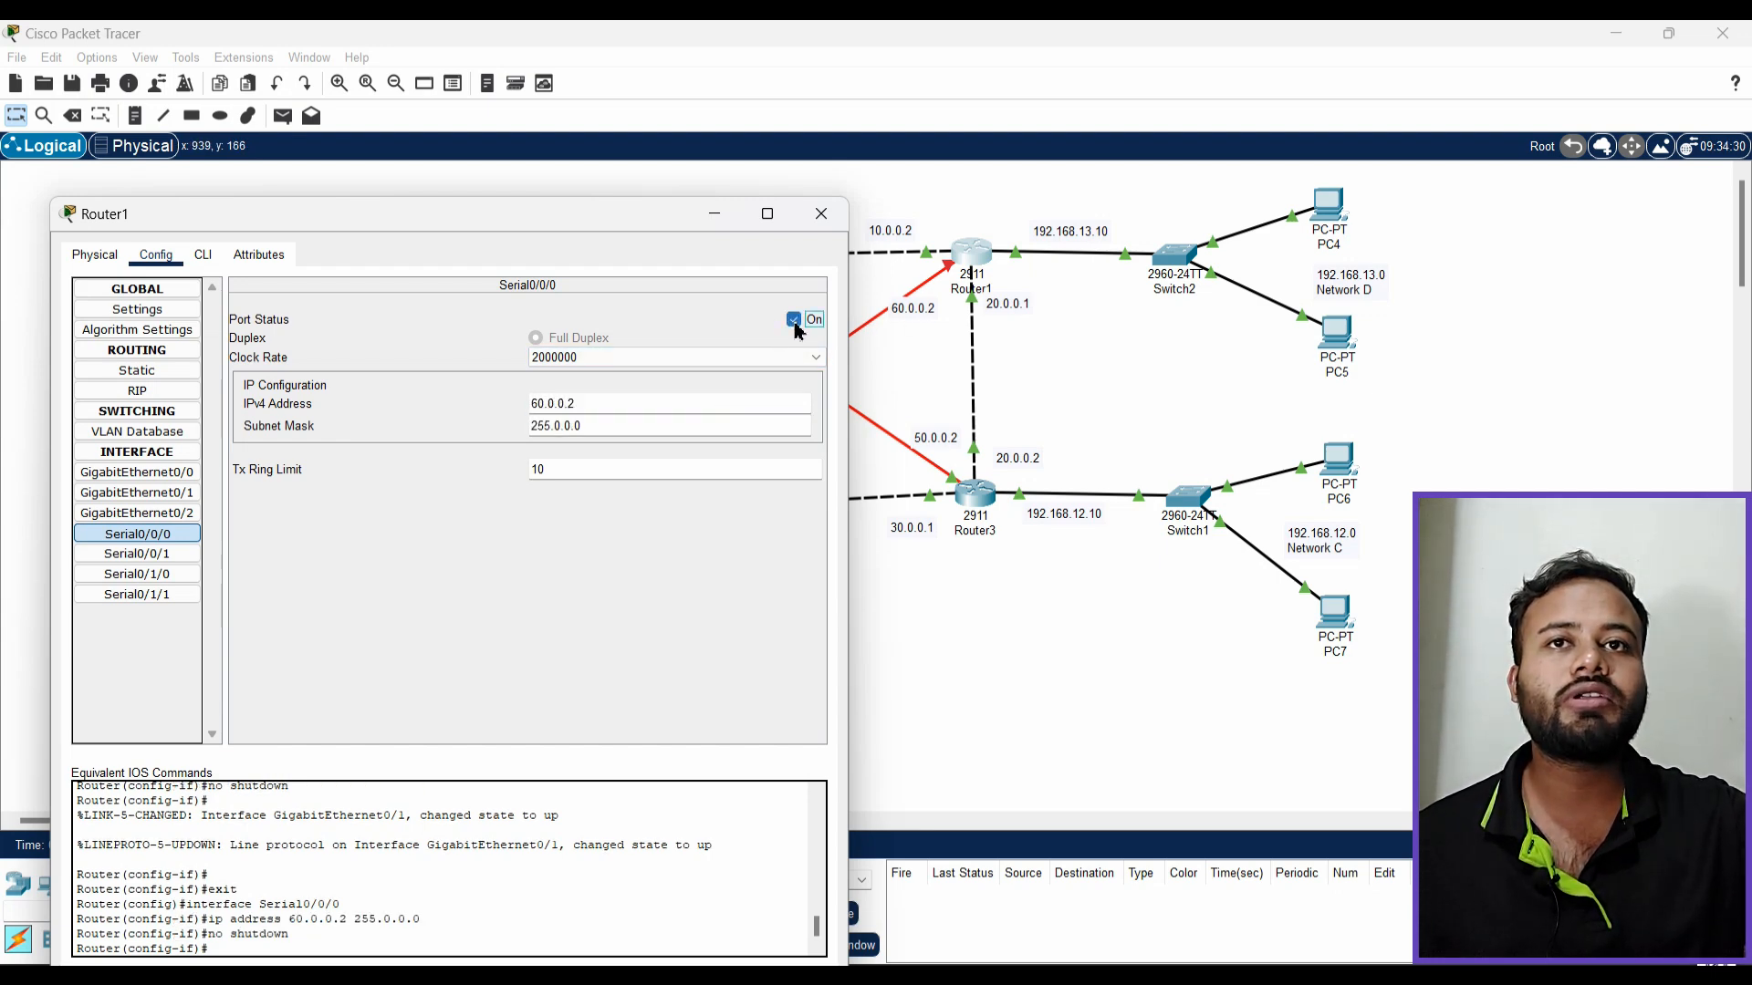
click(821, 214)
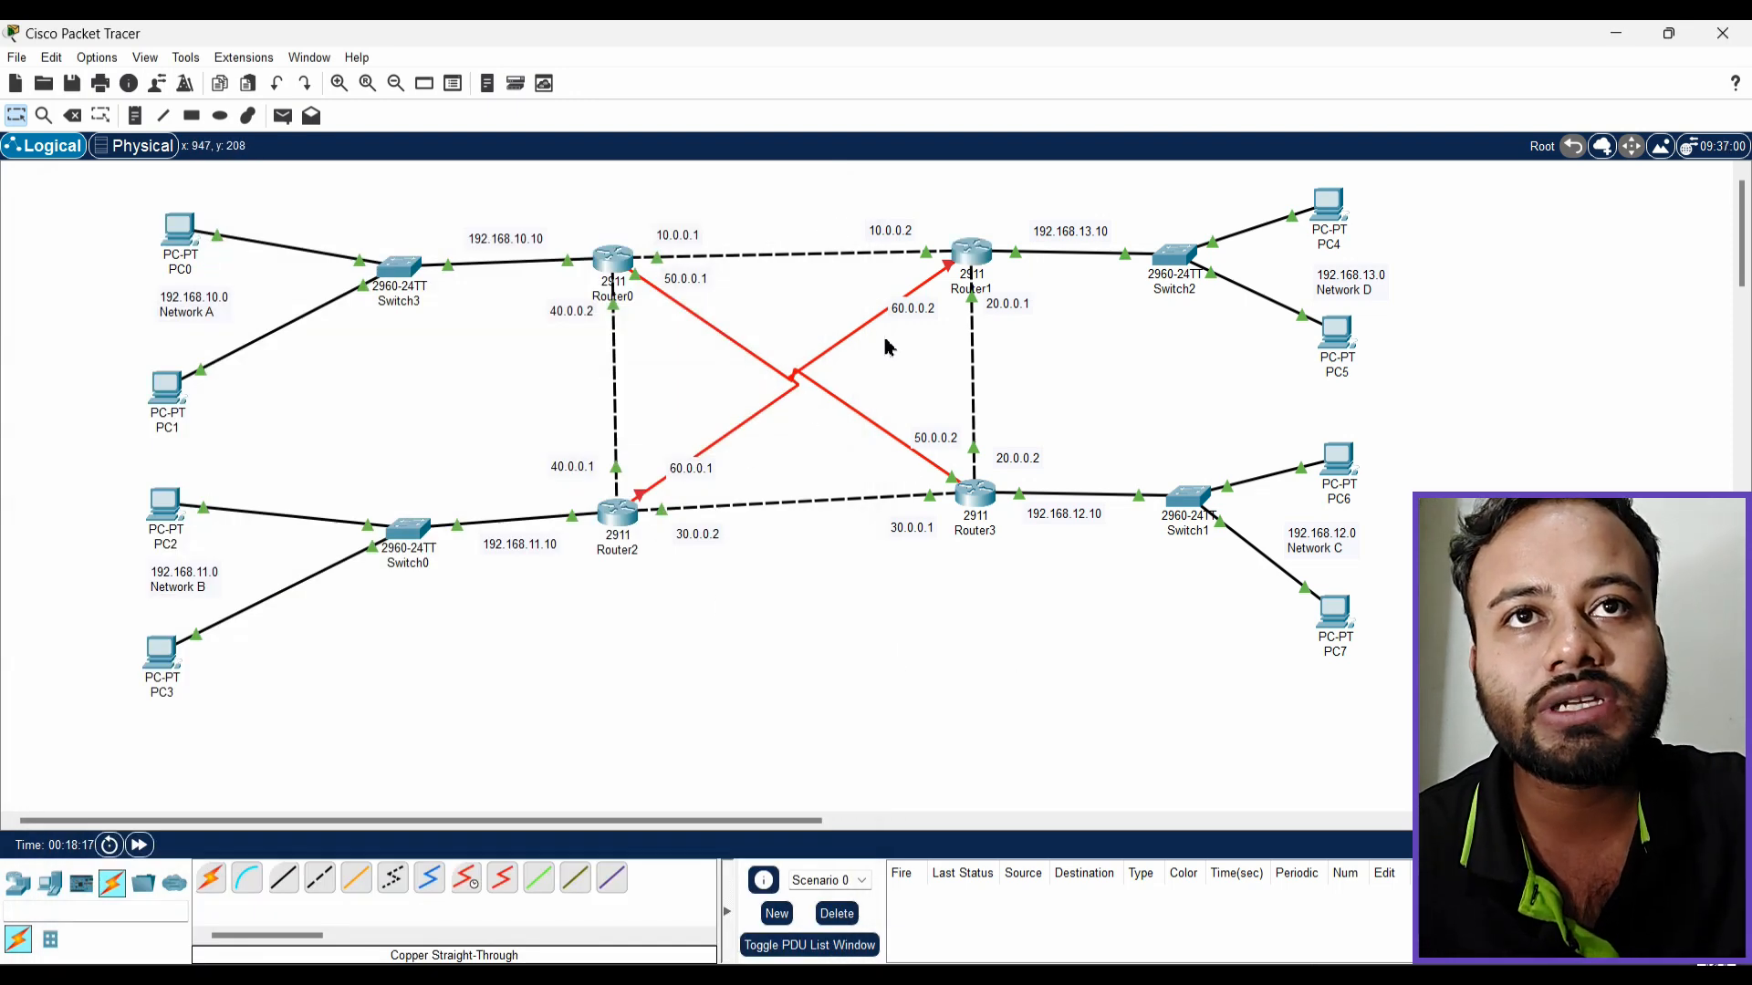
Turn on Router2's Serial0/0/0 port, which links to Router1, and close the configuration
click(622, 511)
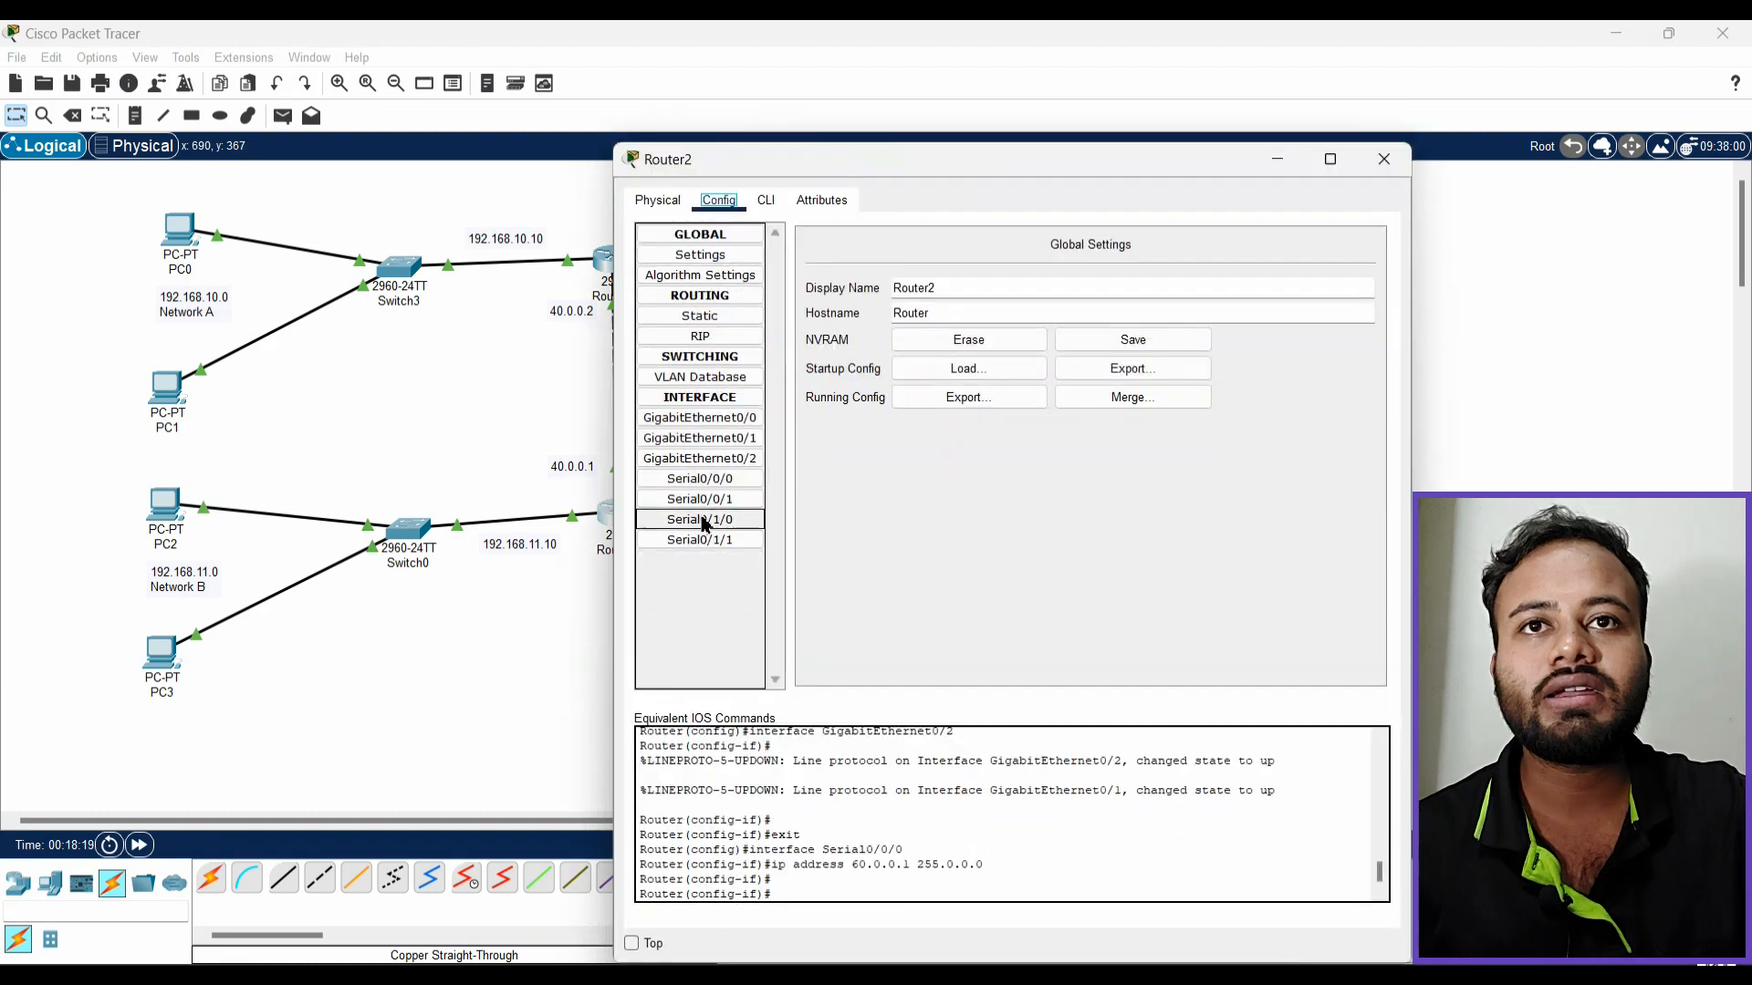
click(702, 479)
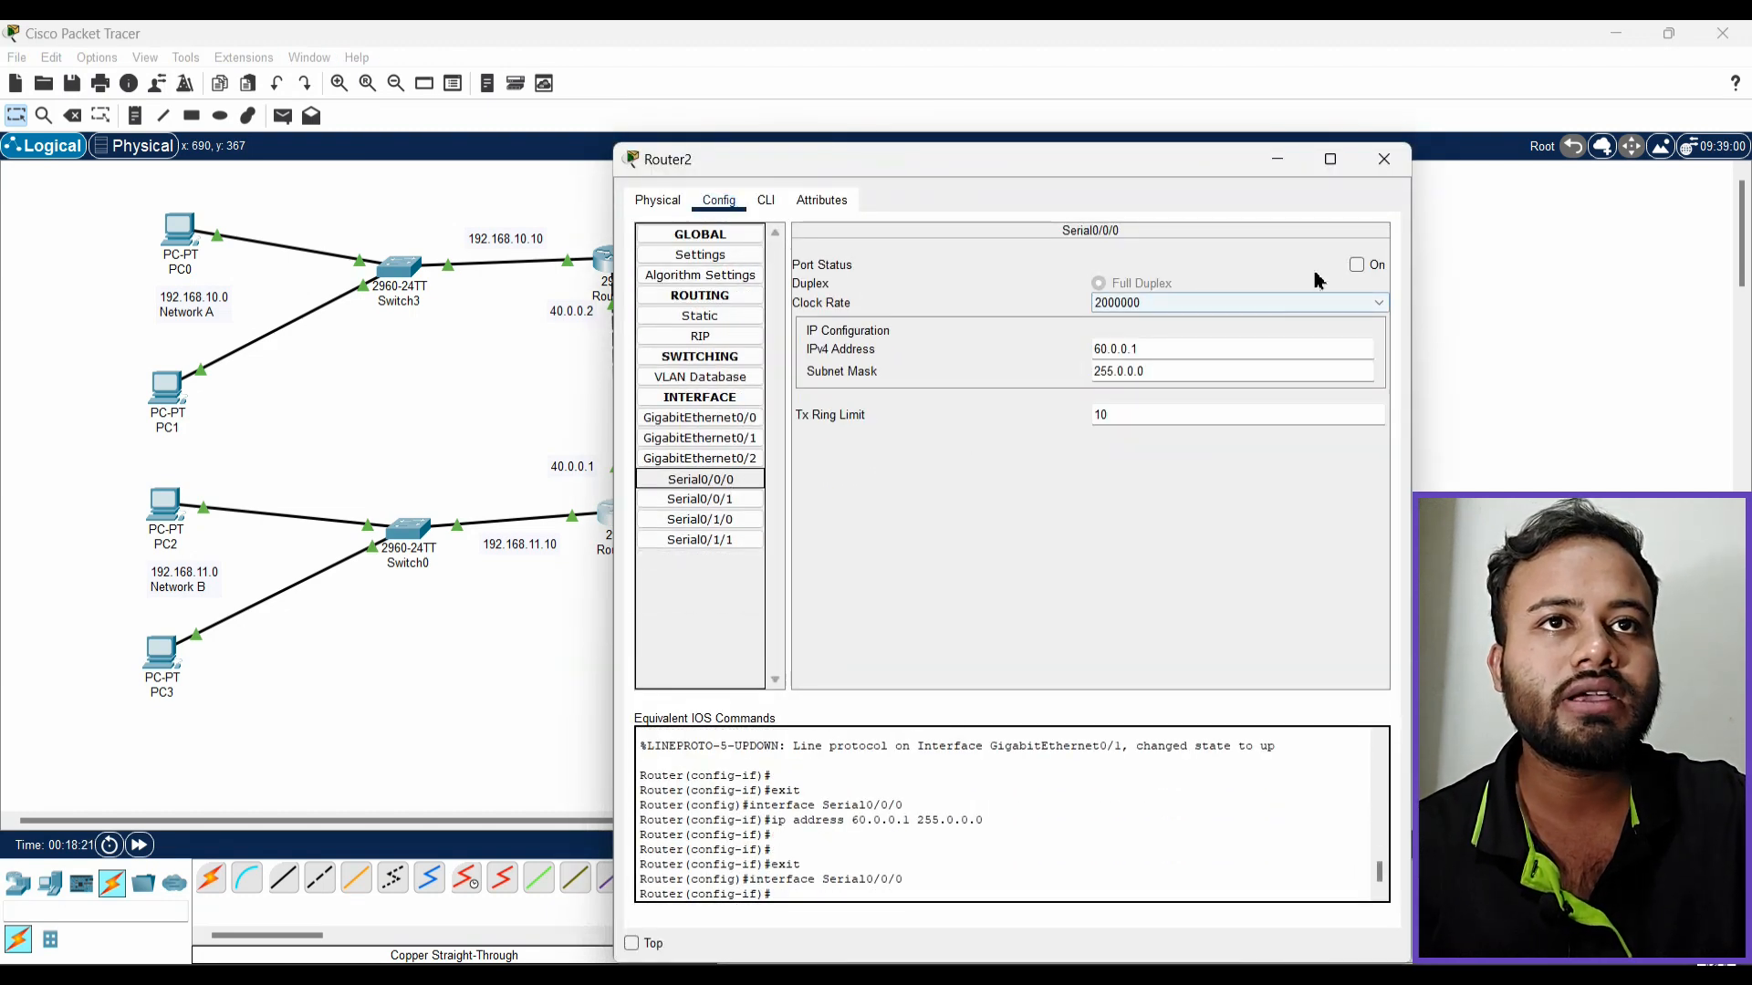
click(1357, 266)
click(1384, 159)
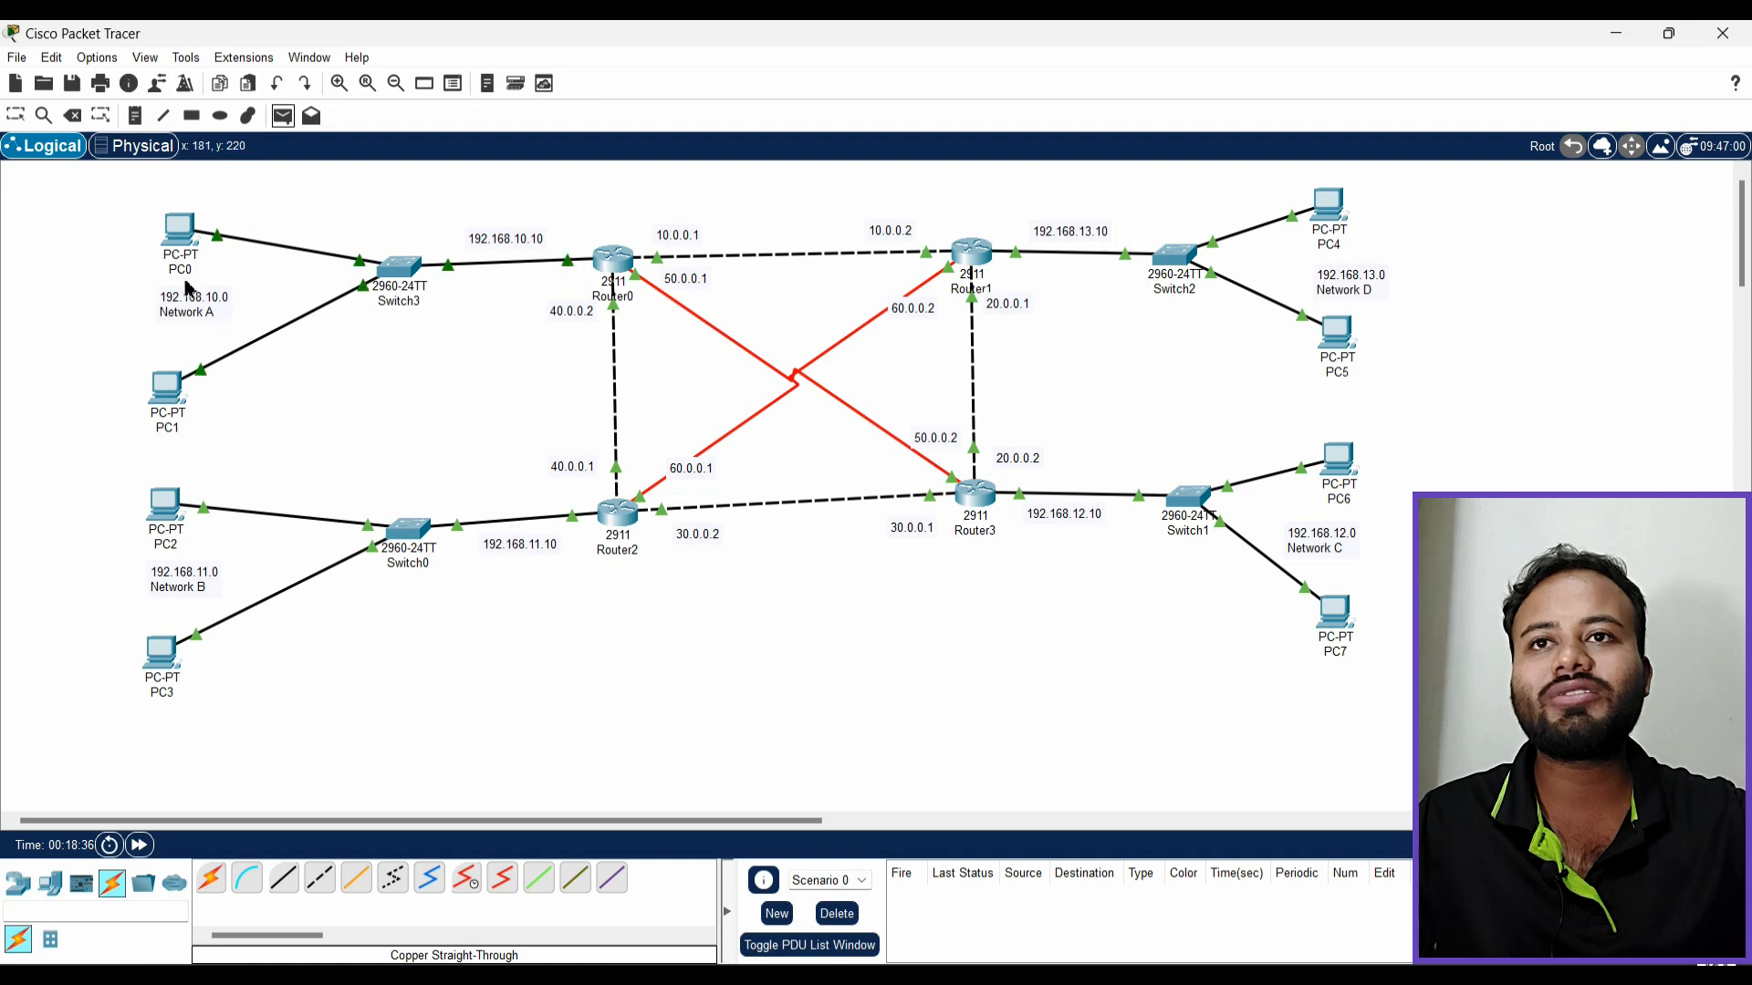
Test connectivity by sending a simple PDU from PC0 to PC7 twice, and delete the test scenario
click(175, 234)
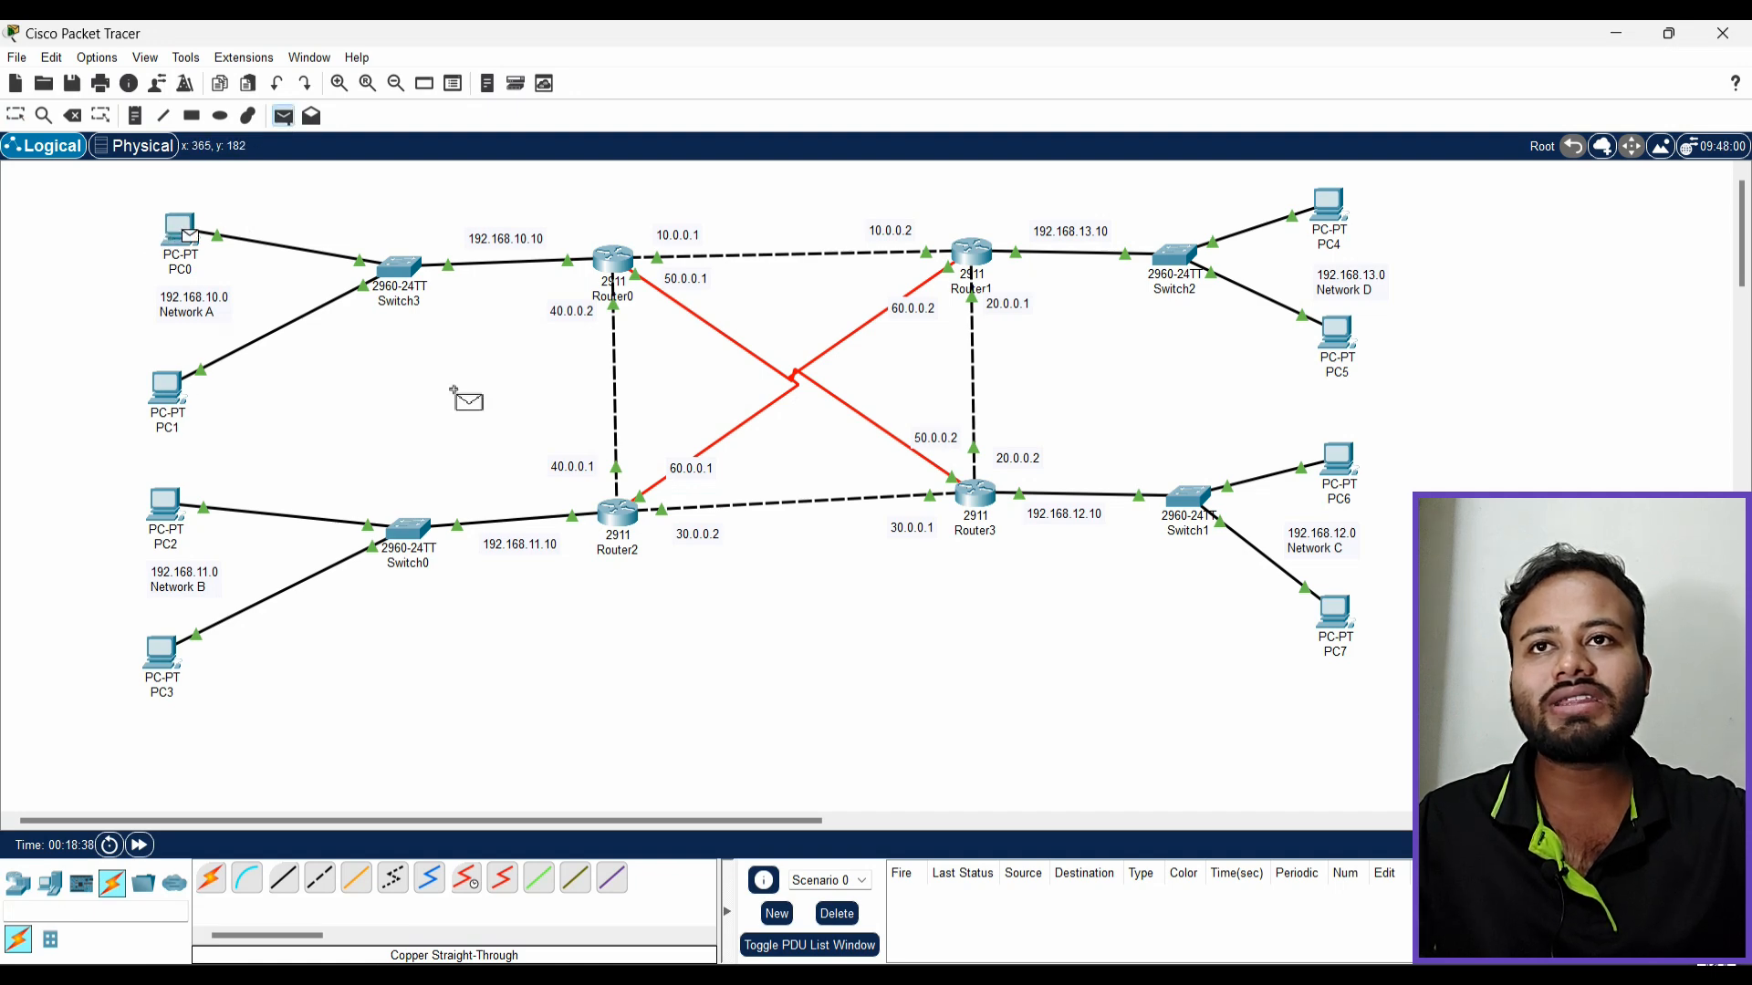
click(1333, 621)
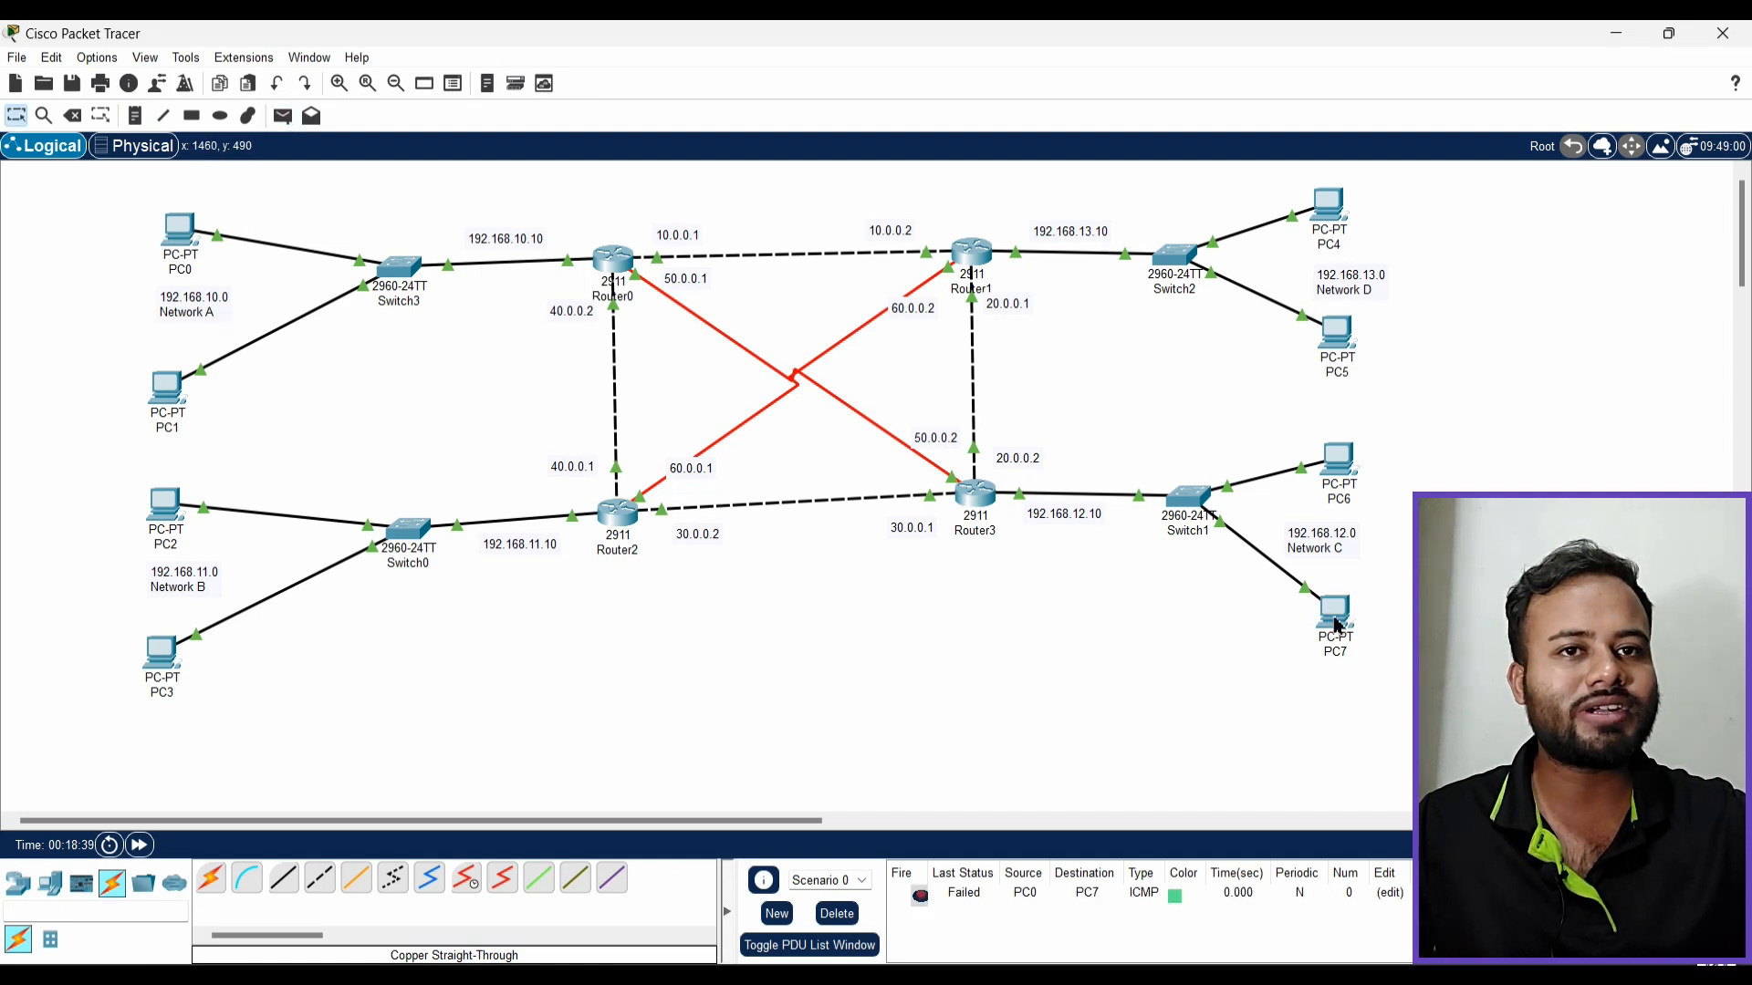
click(283, 115)
click(187, 237)
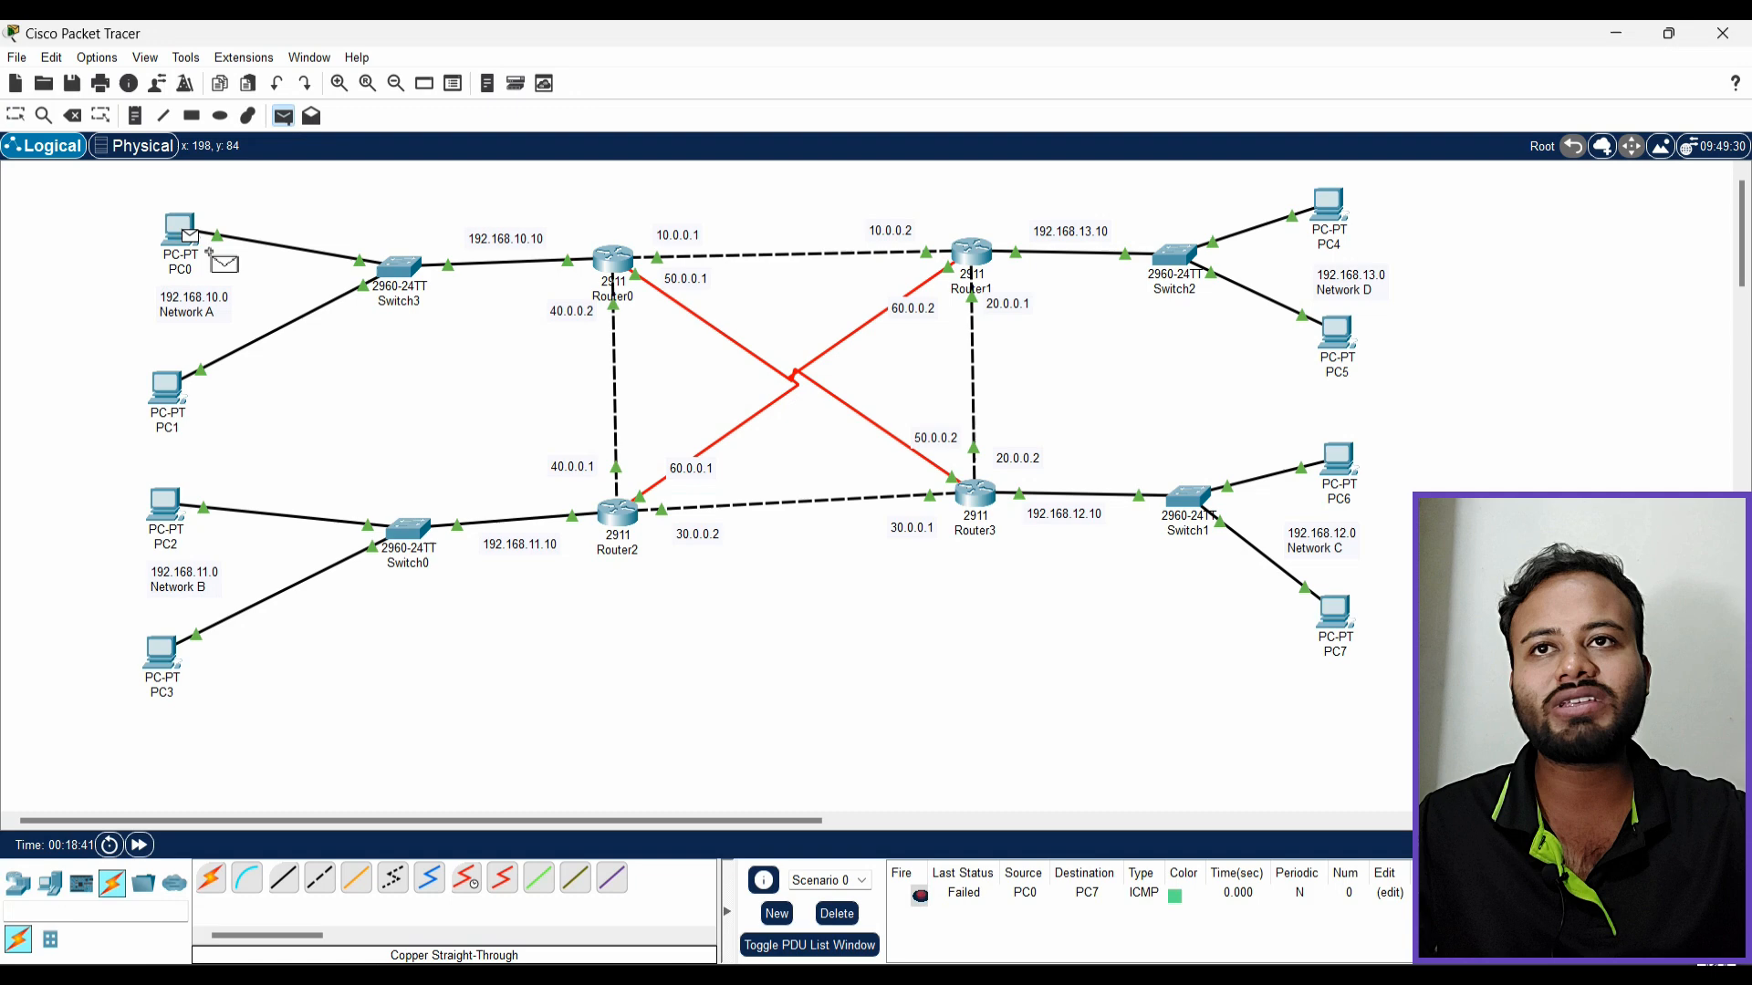
click(1334, 624)
click(836, 913)
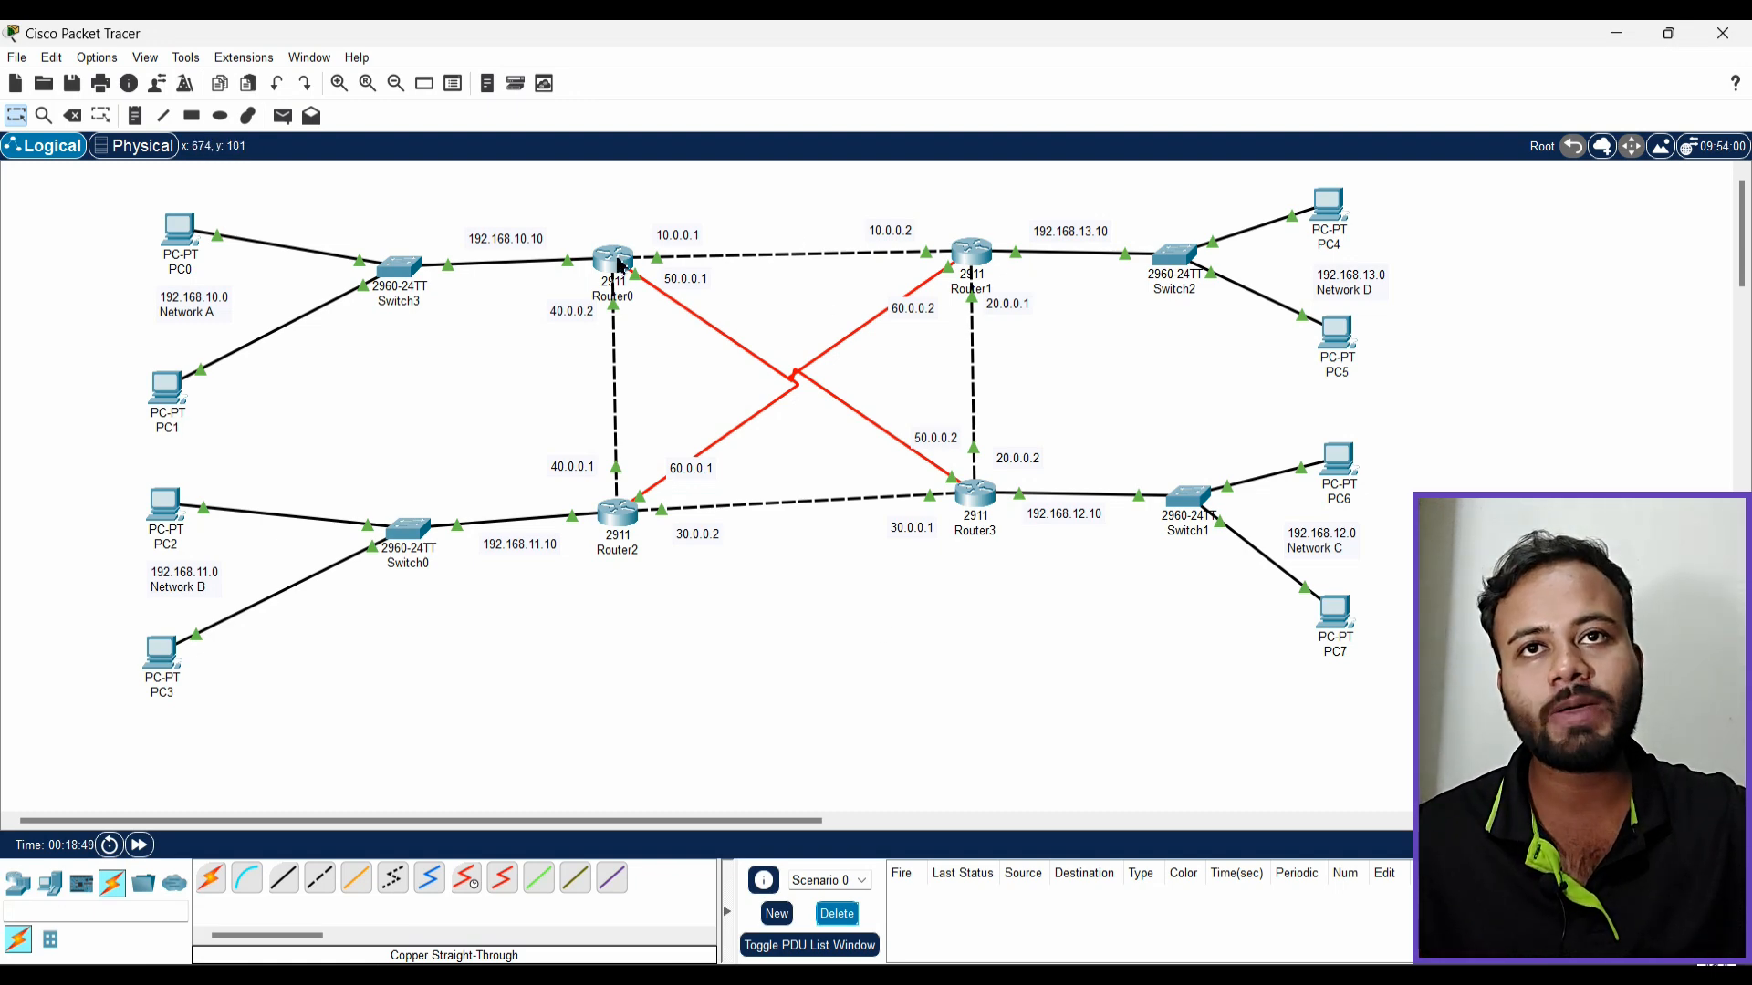
Add a static route on Router0 to network 192.168.11.0 with mask 255.255.255.0 and next hop 40.0.0.1
click(615, 260)
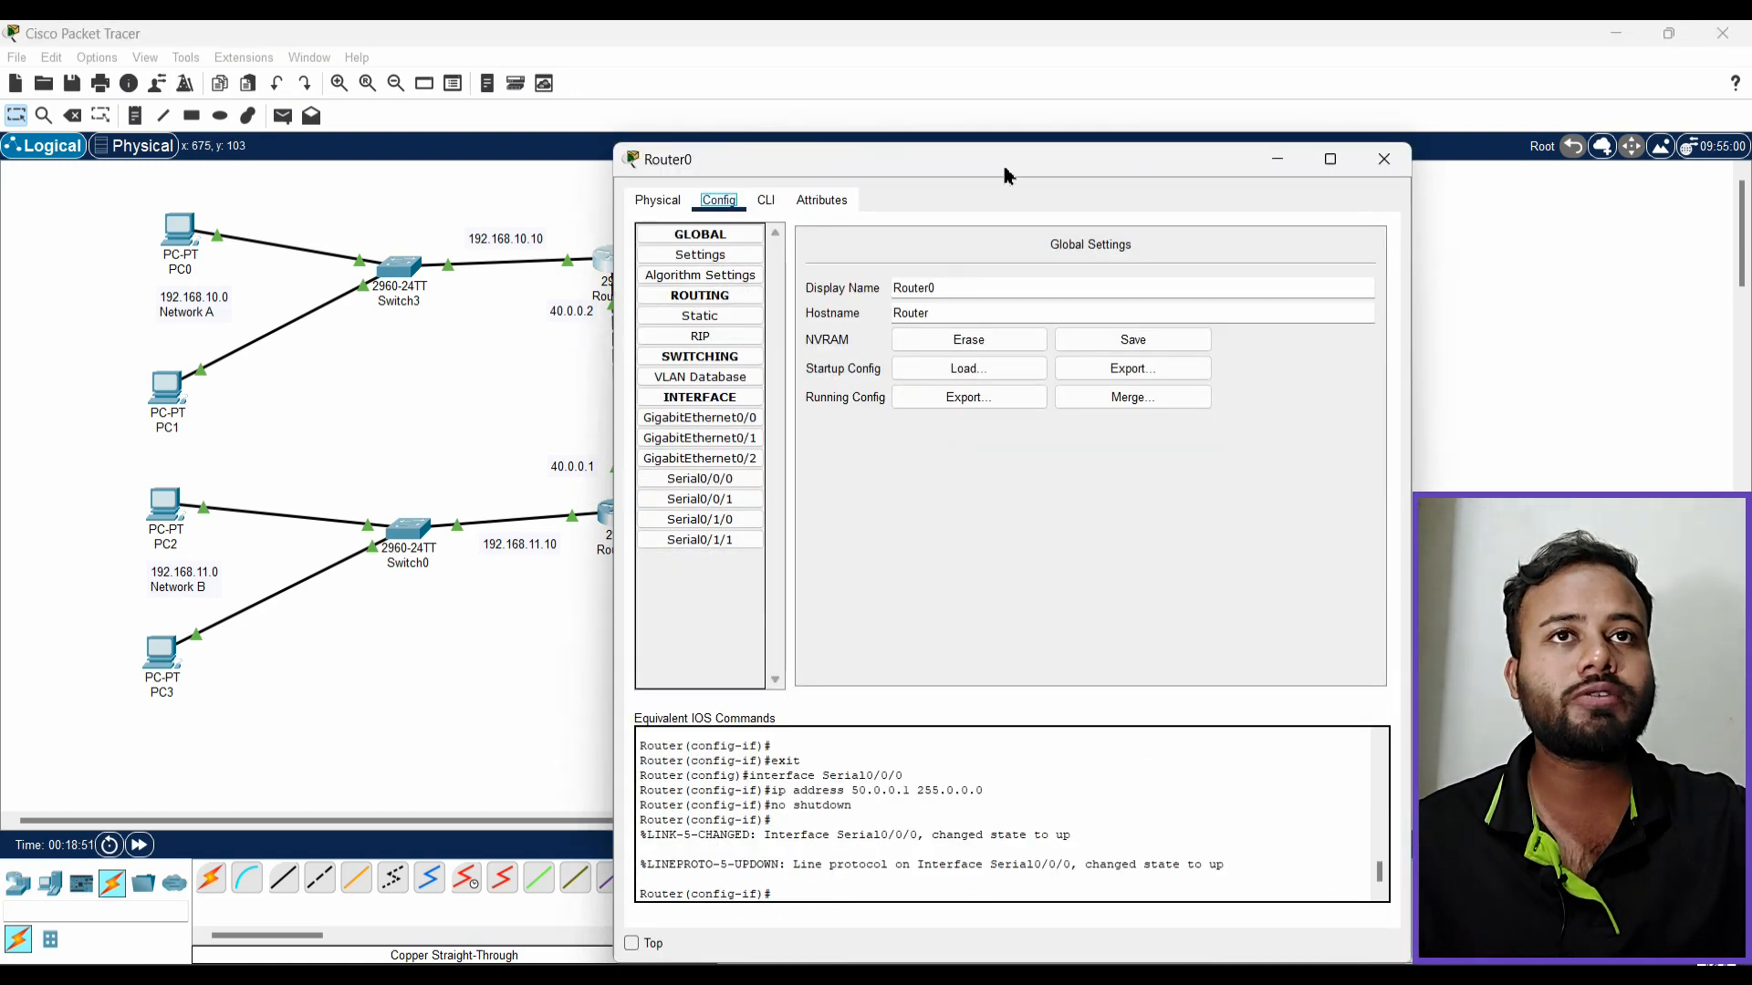
drag(1007, 175, 615, 406)
click(410, 545)
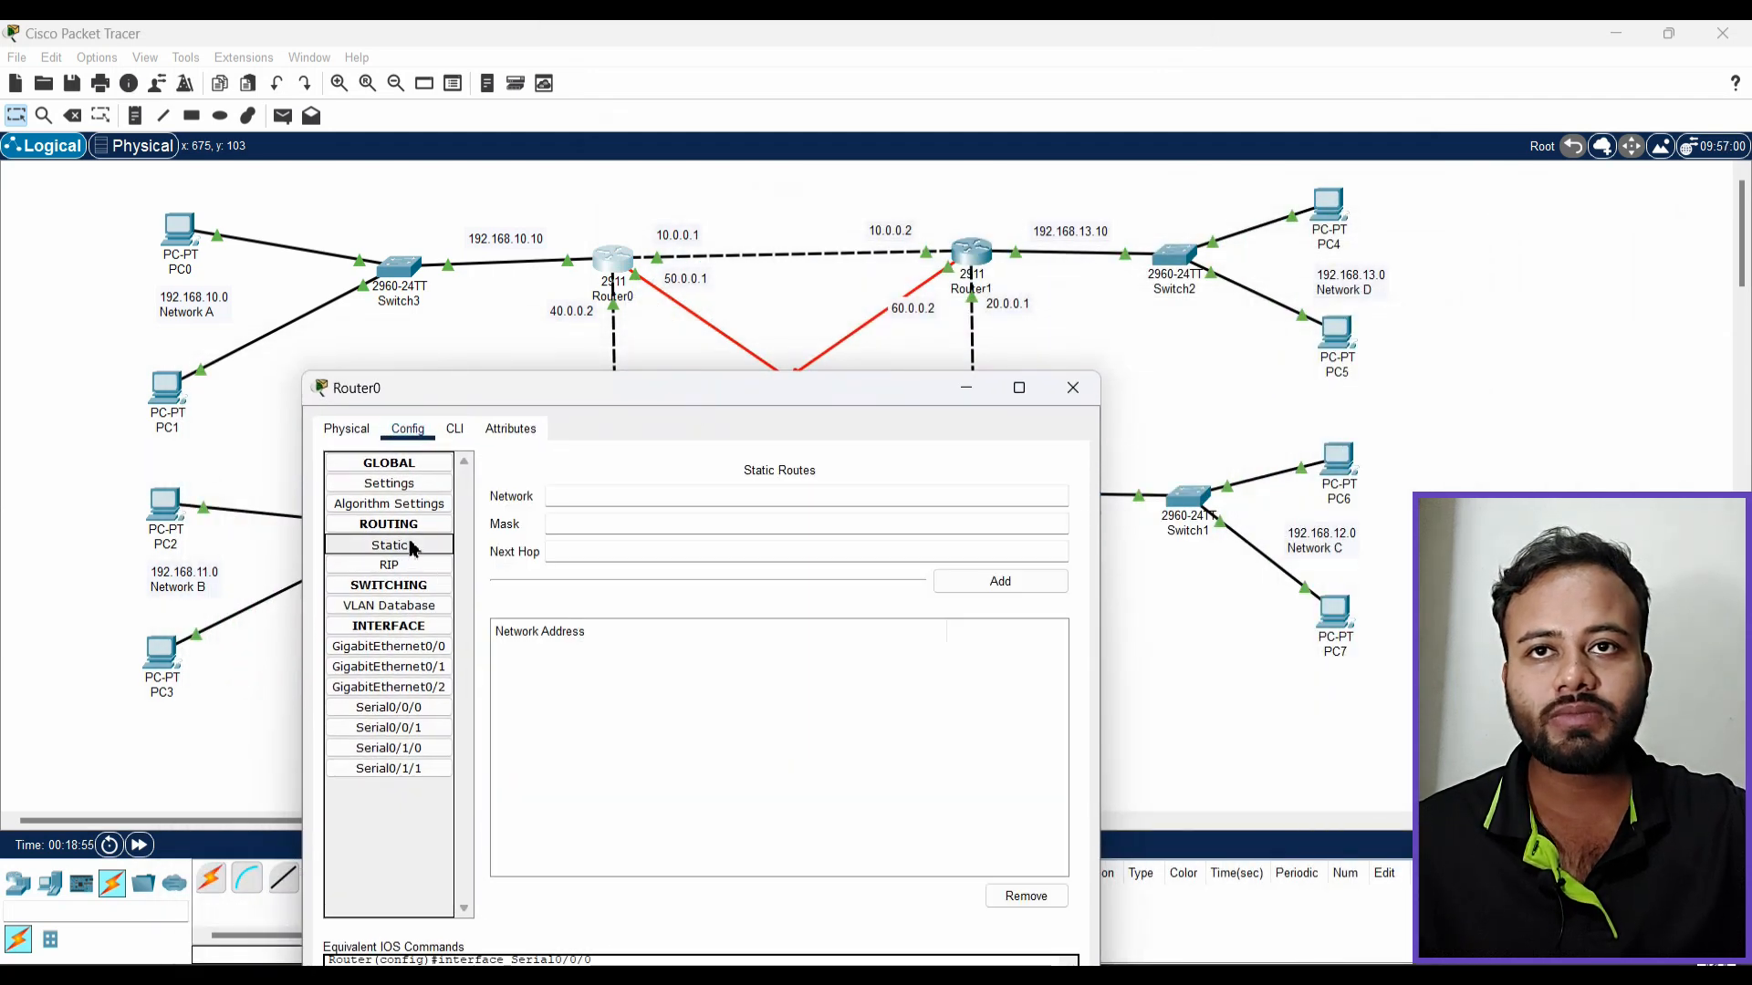
drag(752, 412, 1395, 330)
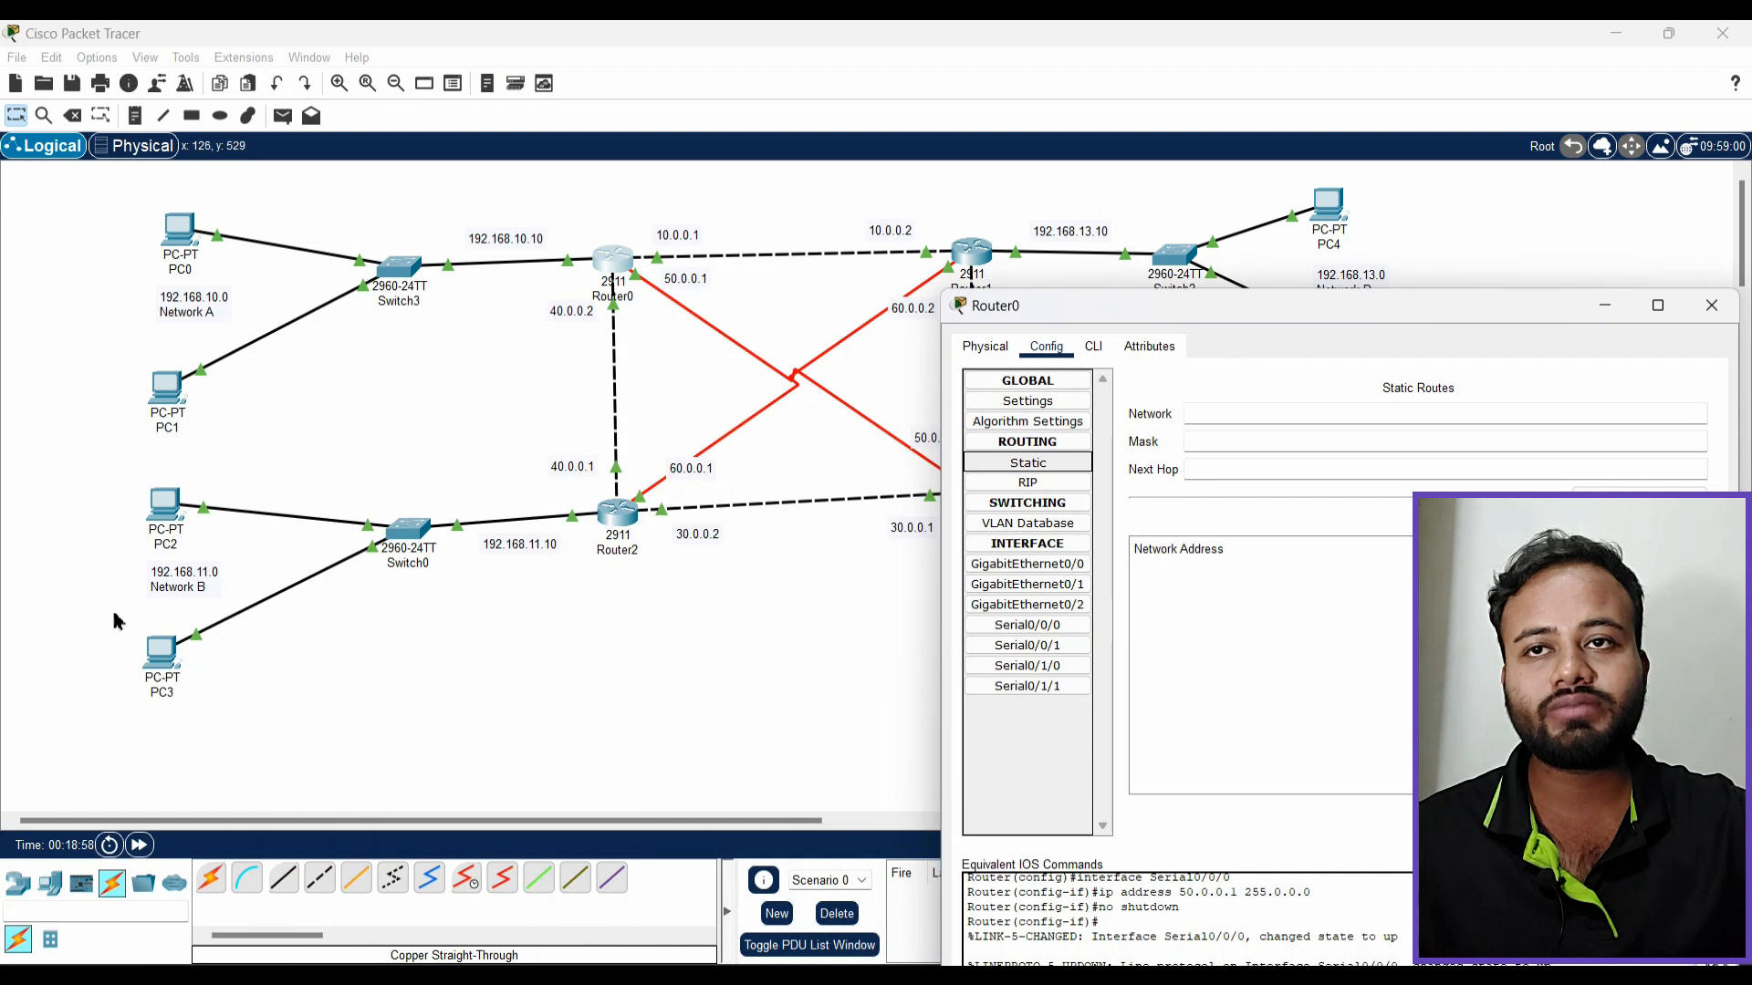
click(1227, 419)
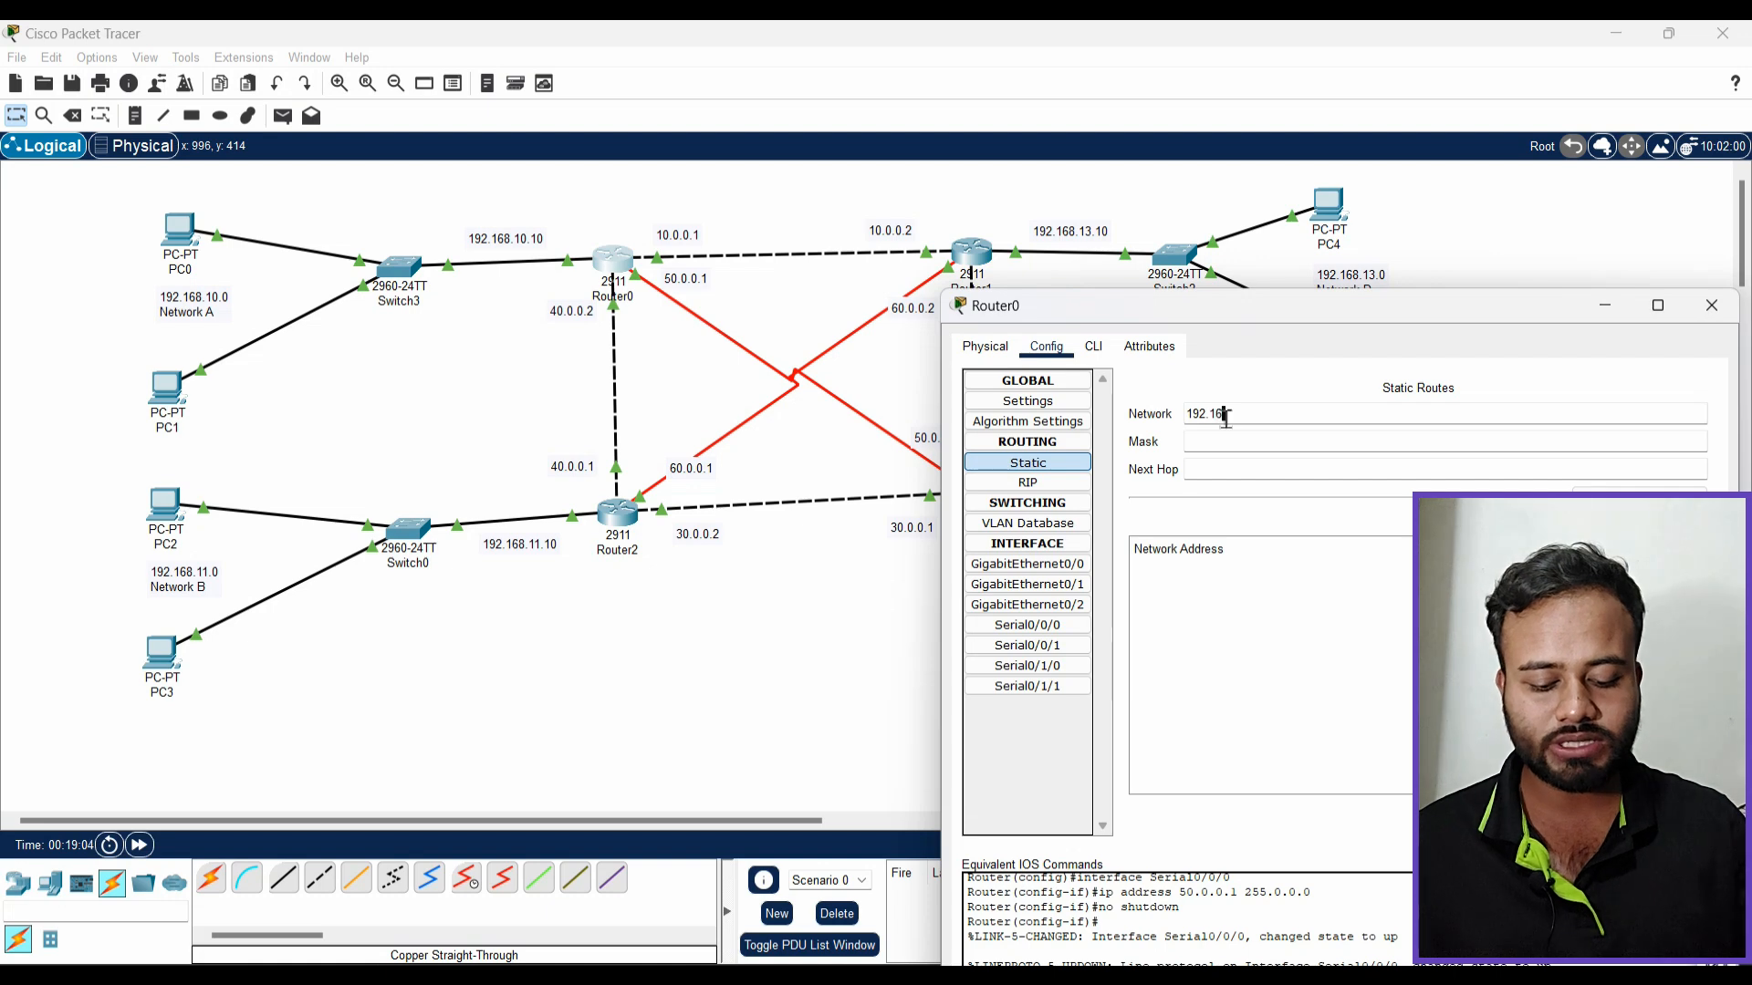
text(192.168.11.0)
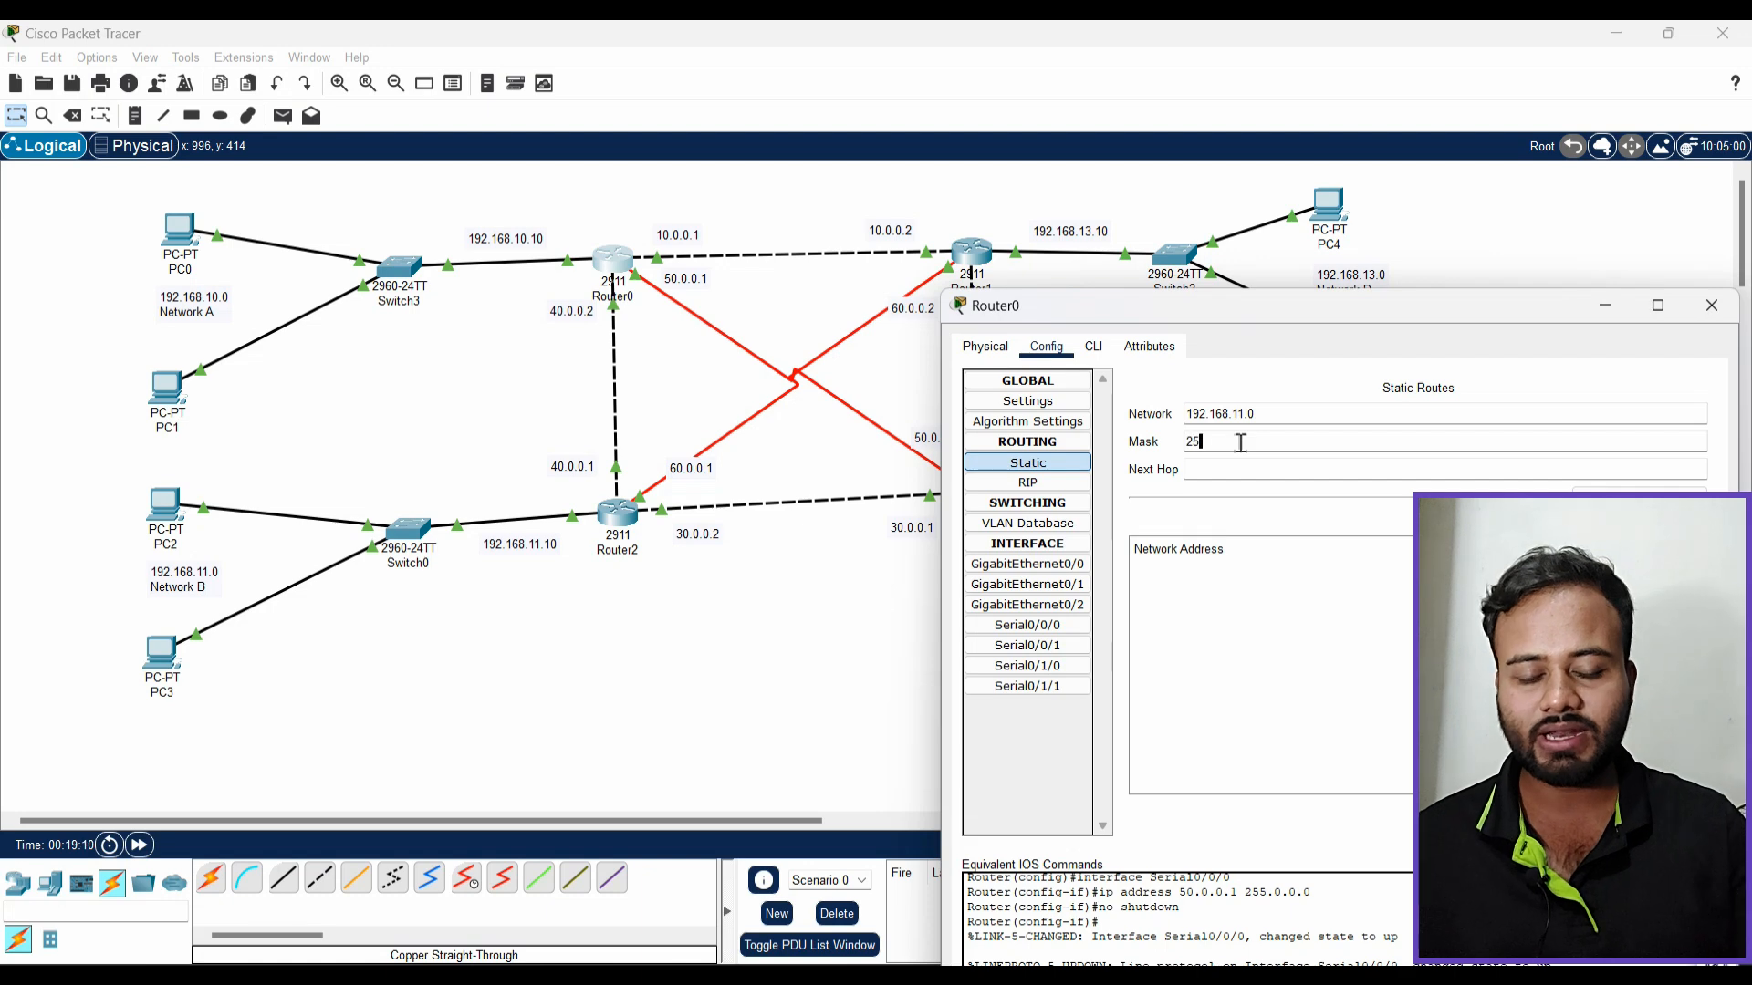
text(55)
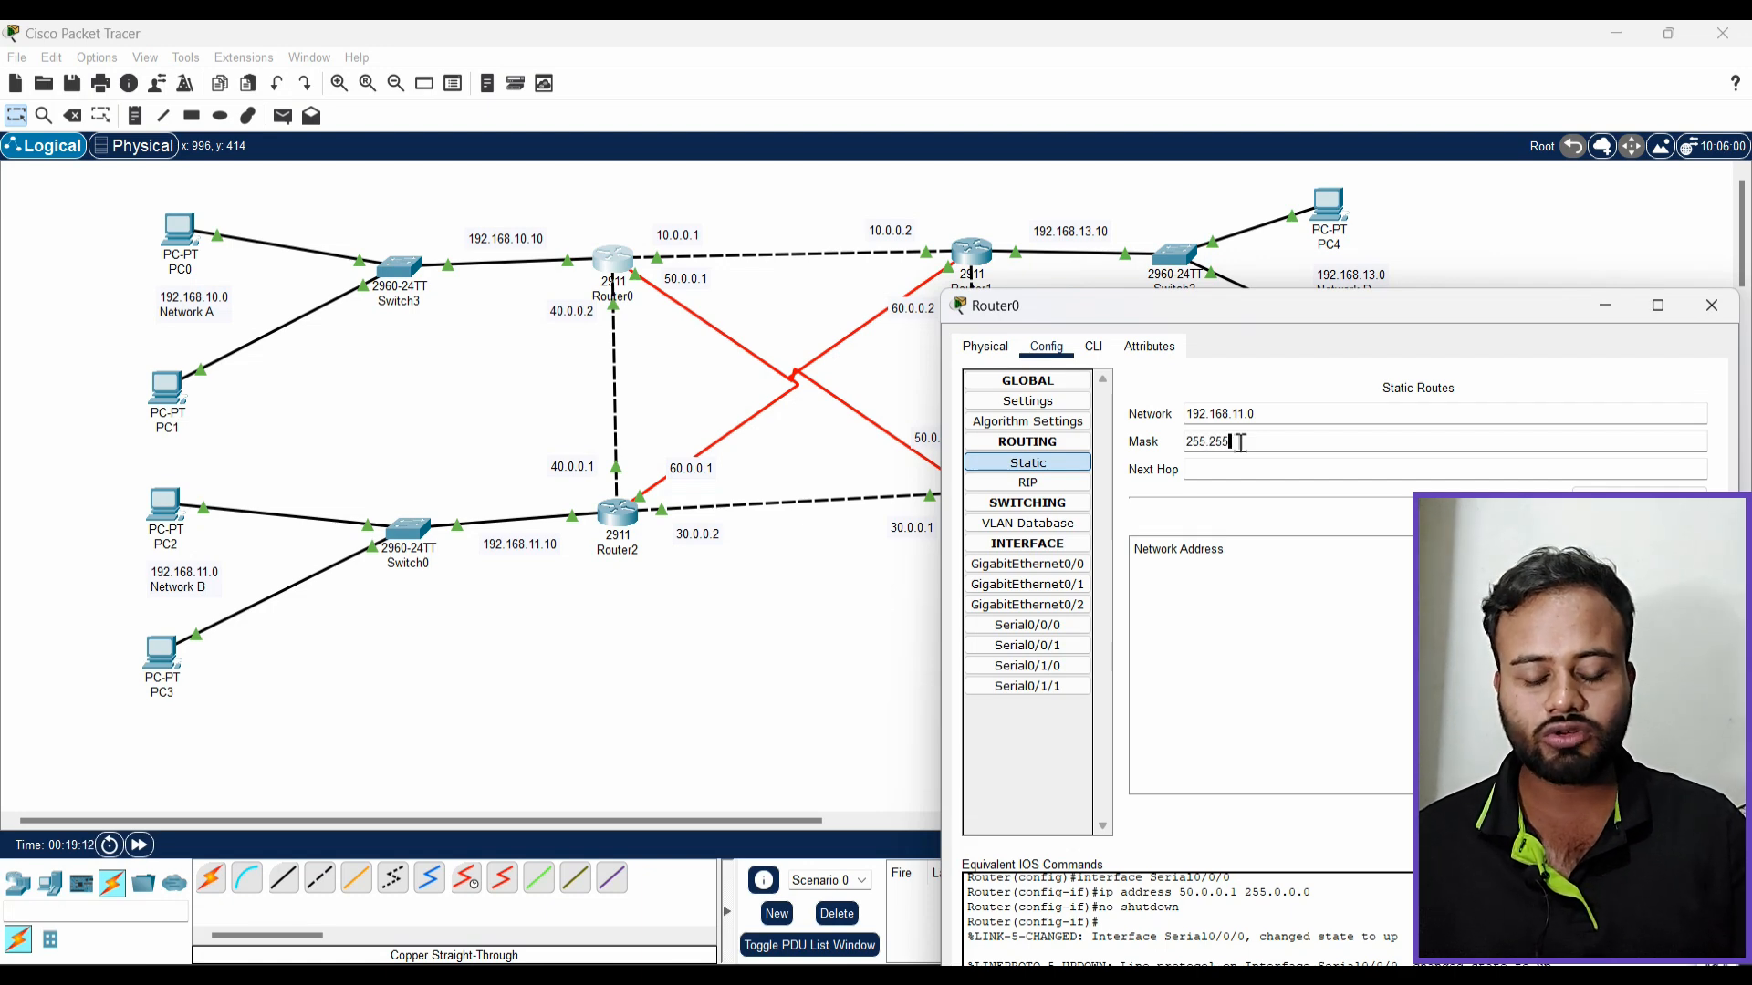
text(.25)
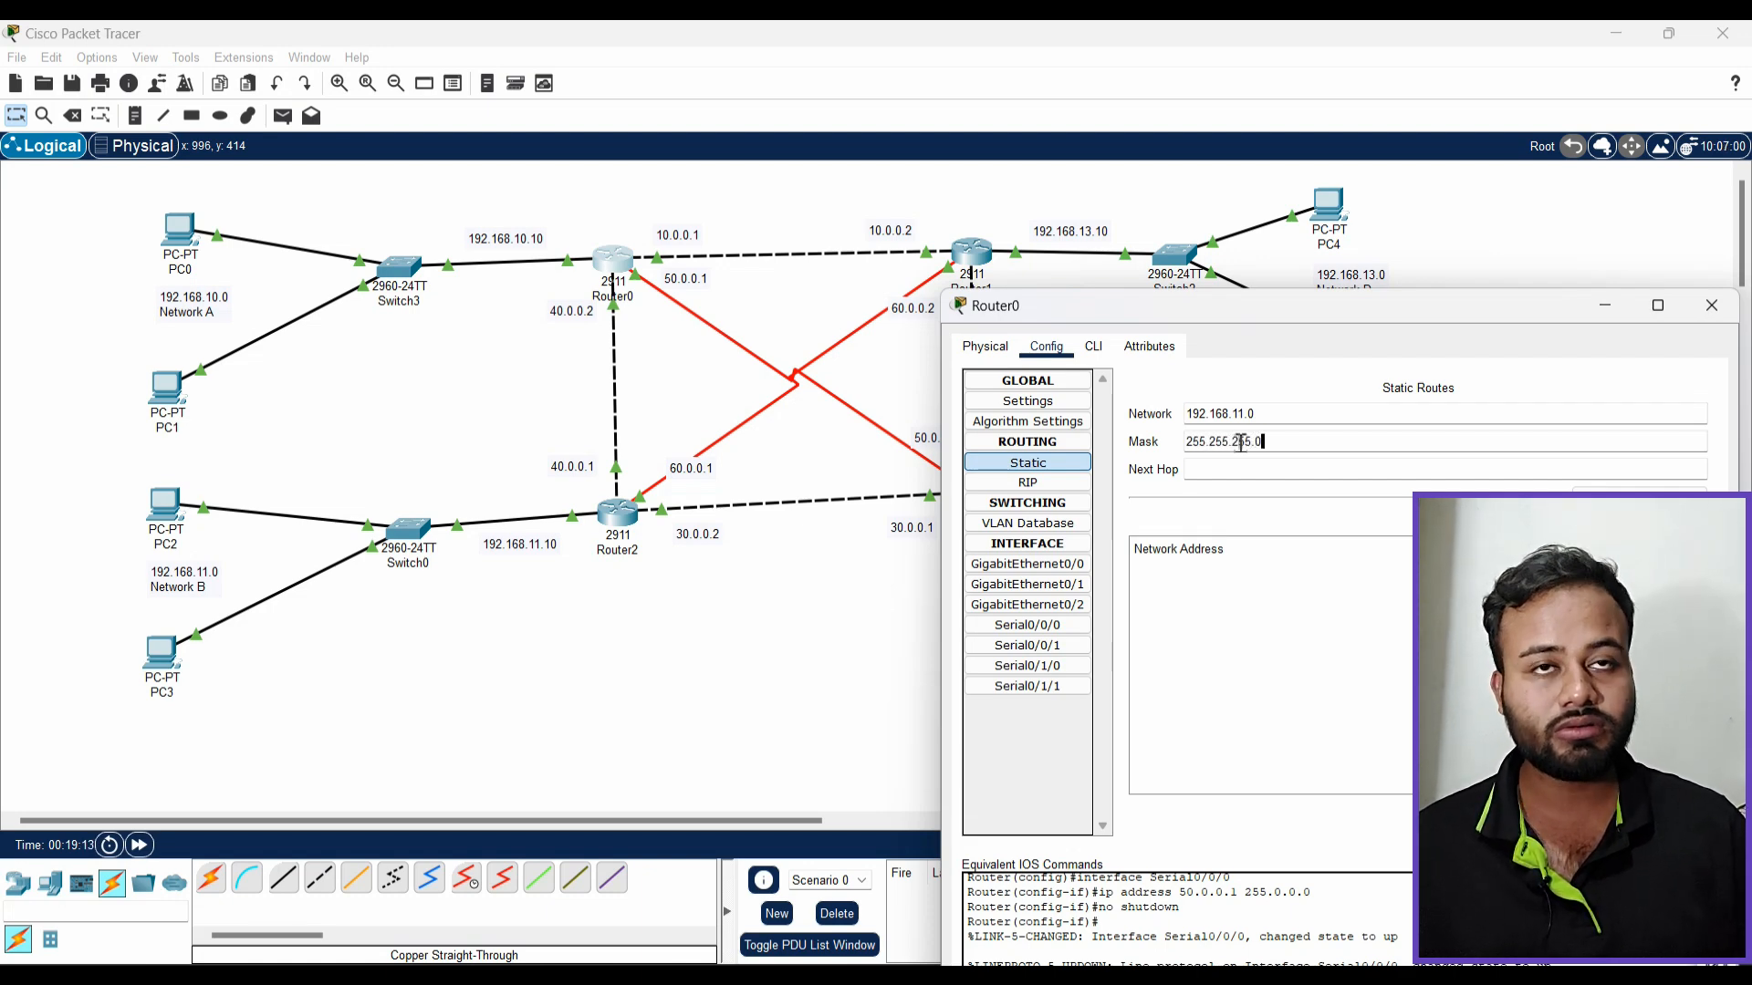
text(5.0)
double_click(1241, 442)
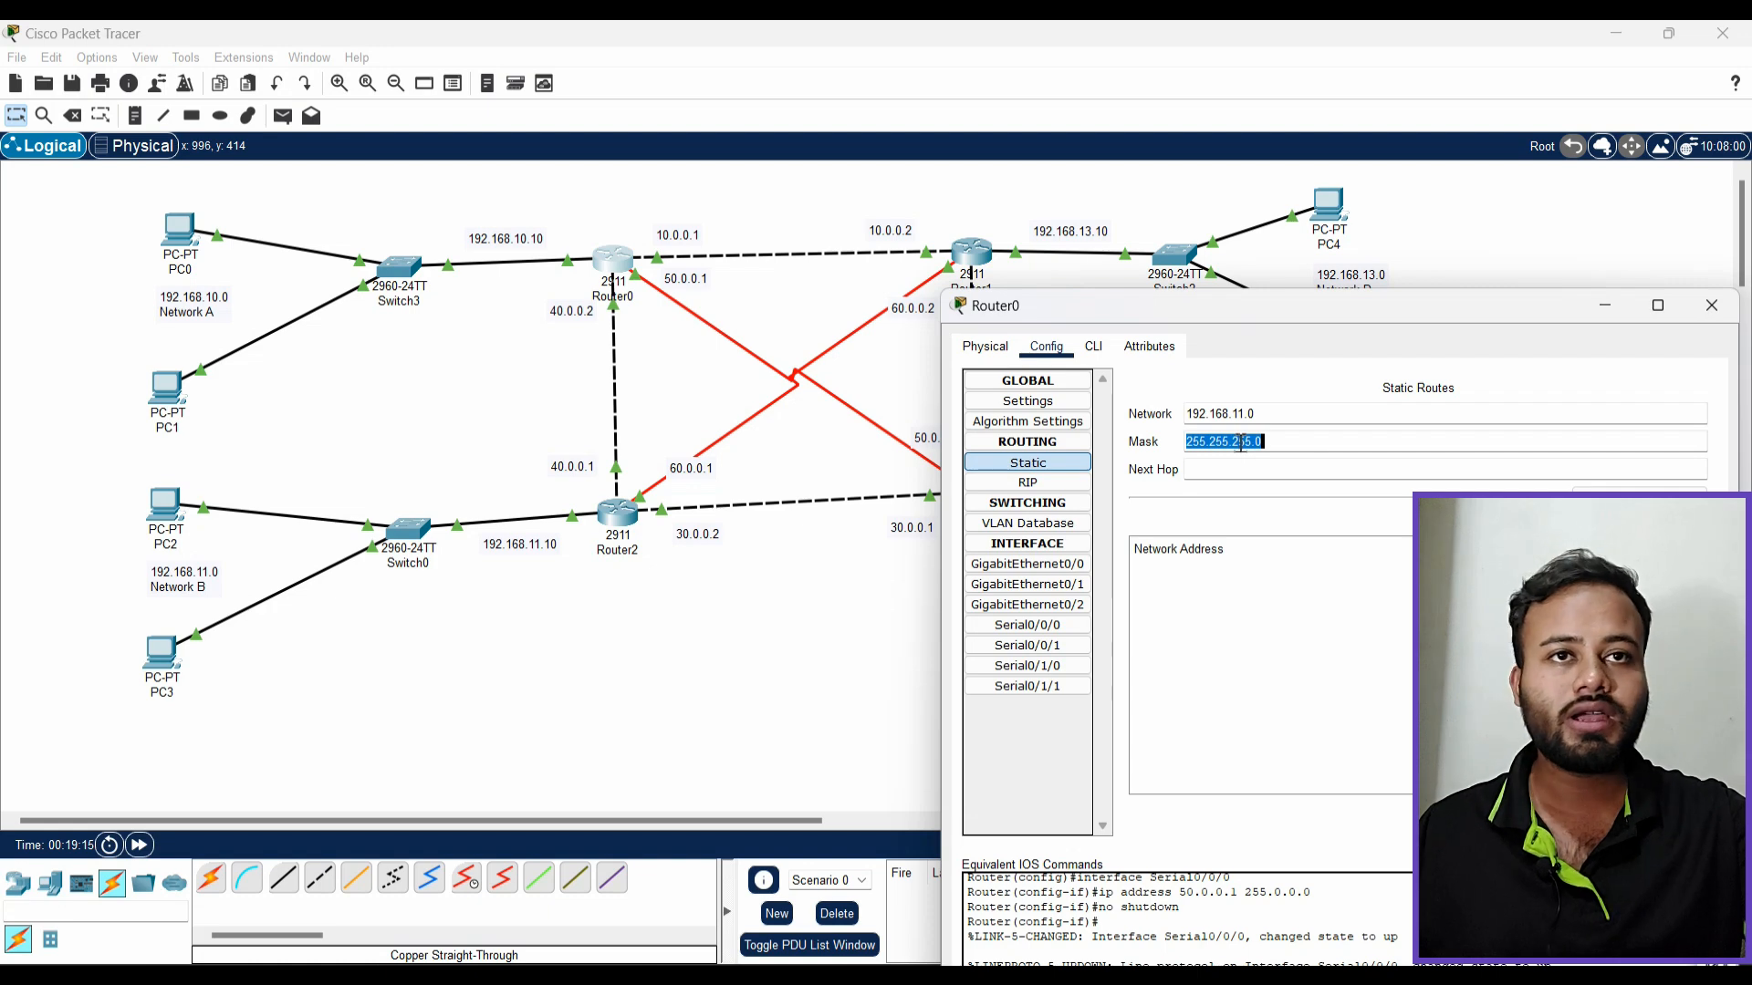
click(1266, 471)
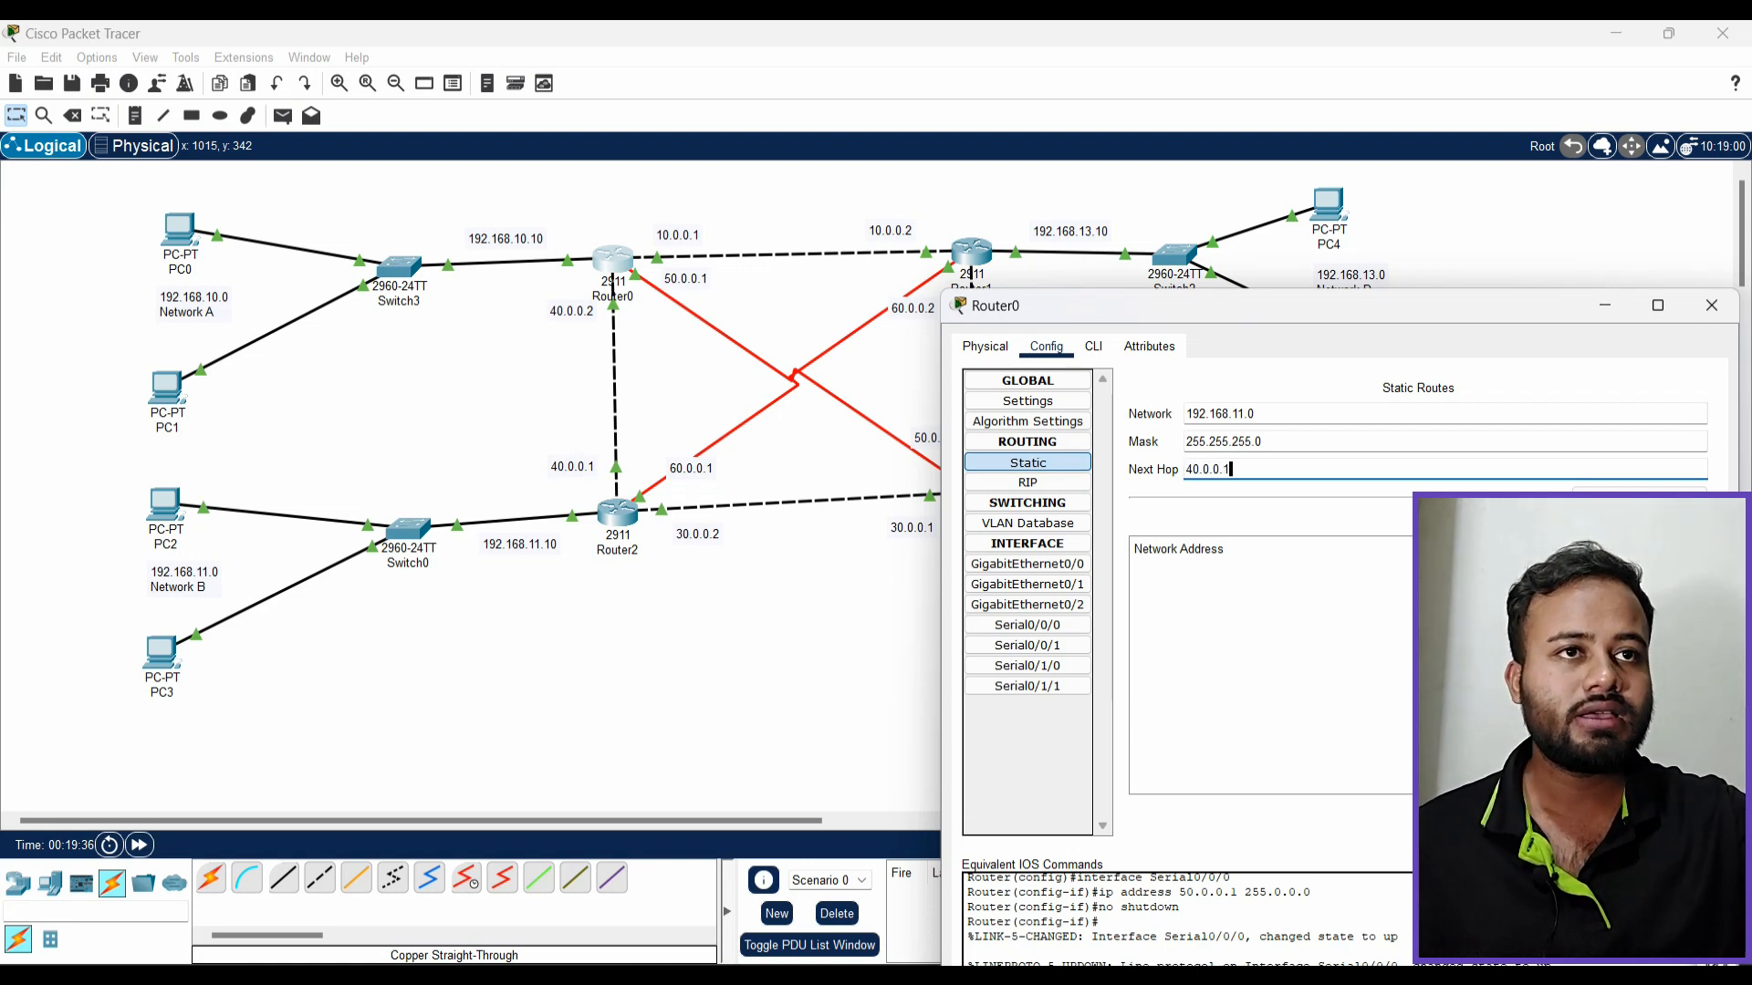
click(1640, 493)
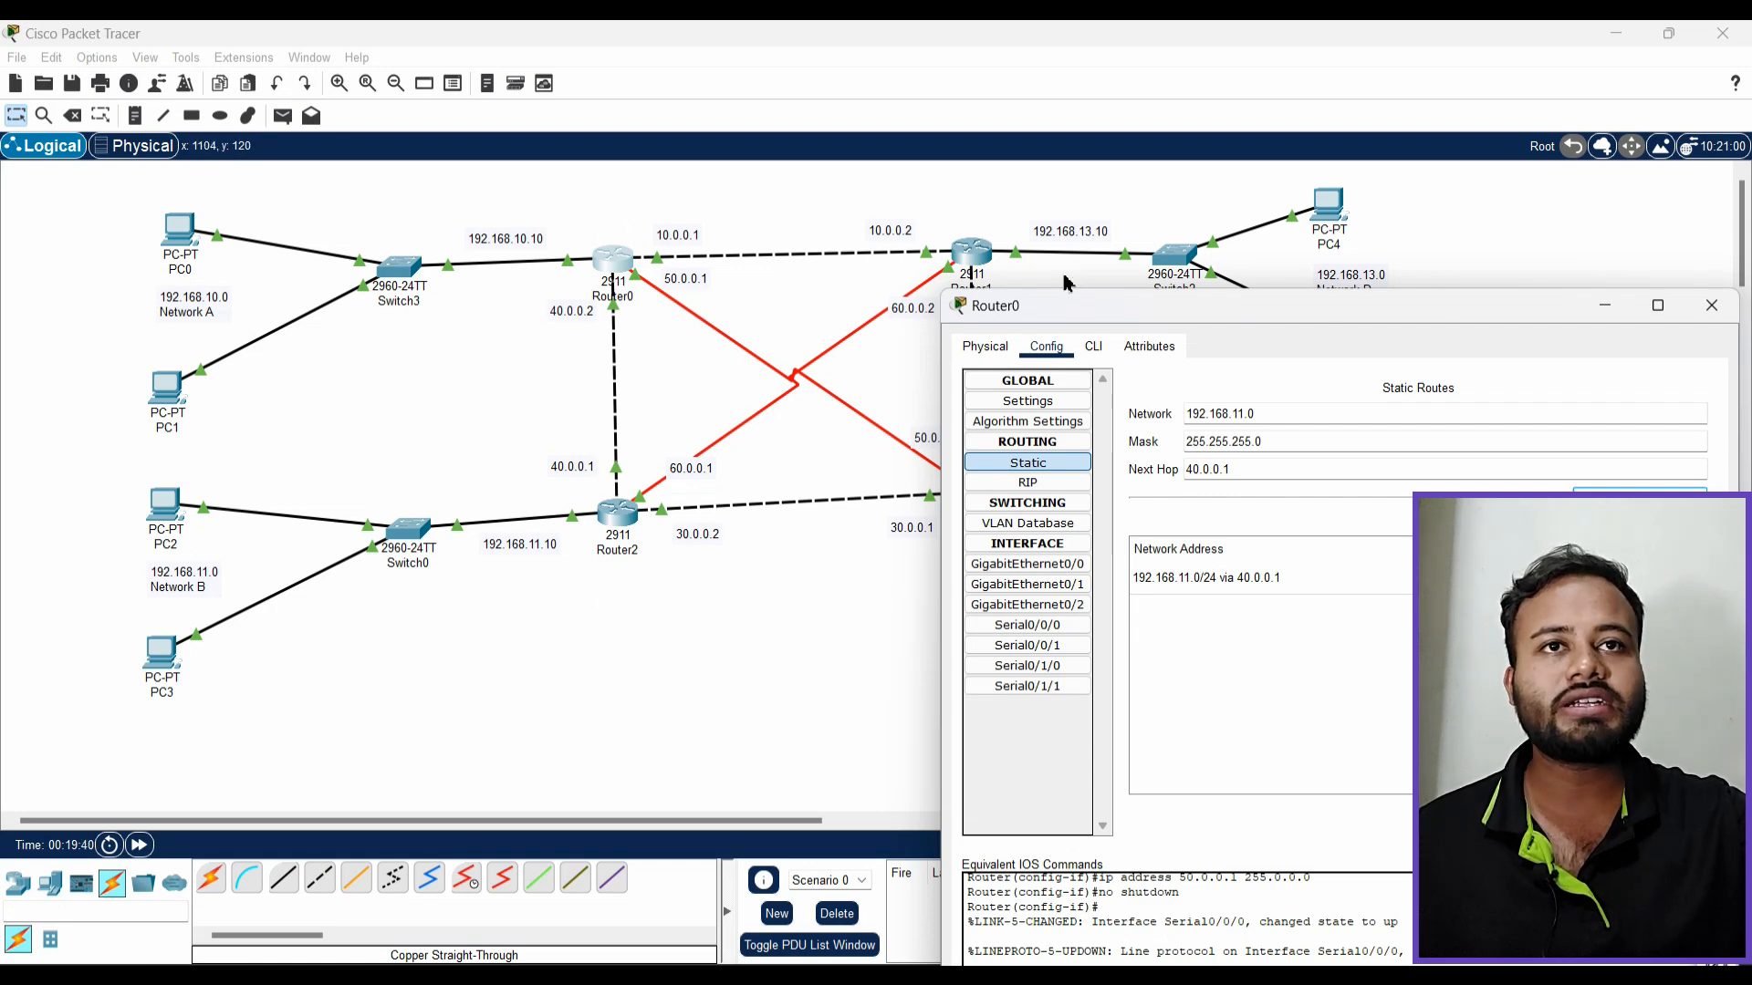
Add a static route on Router0 to network 192.168.13.0 with mask 255.255.255.0 and next hop 10.0.0.2
drag(1332, 322, 1278, 409)
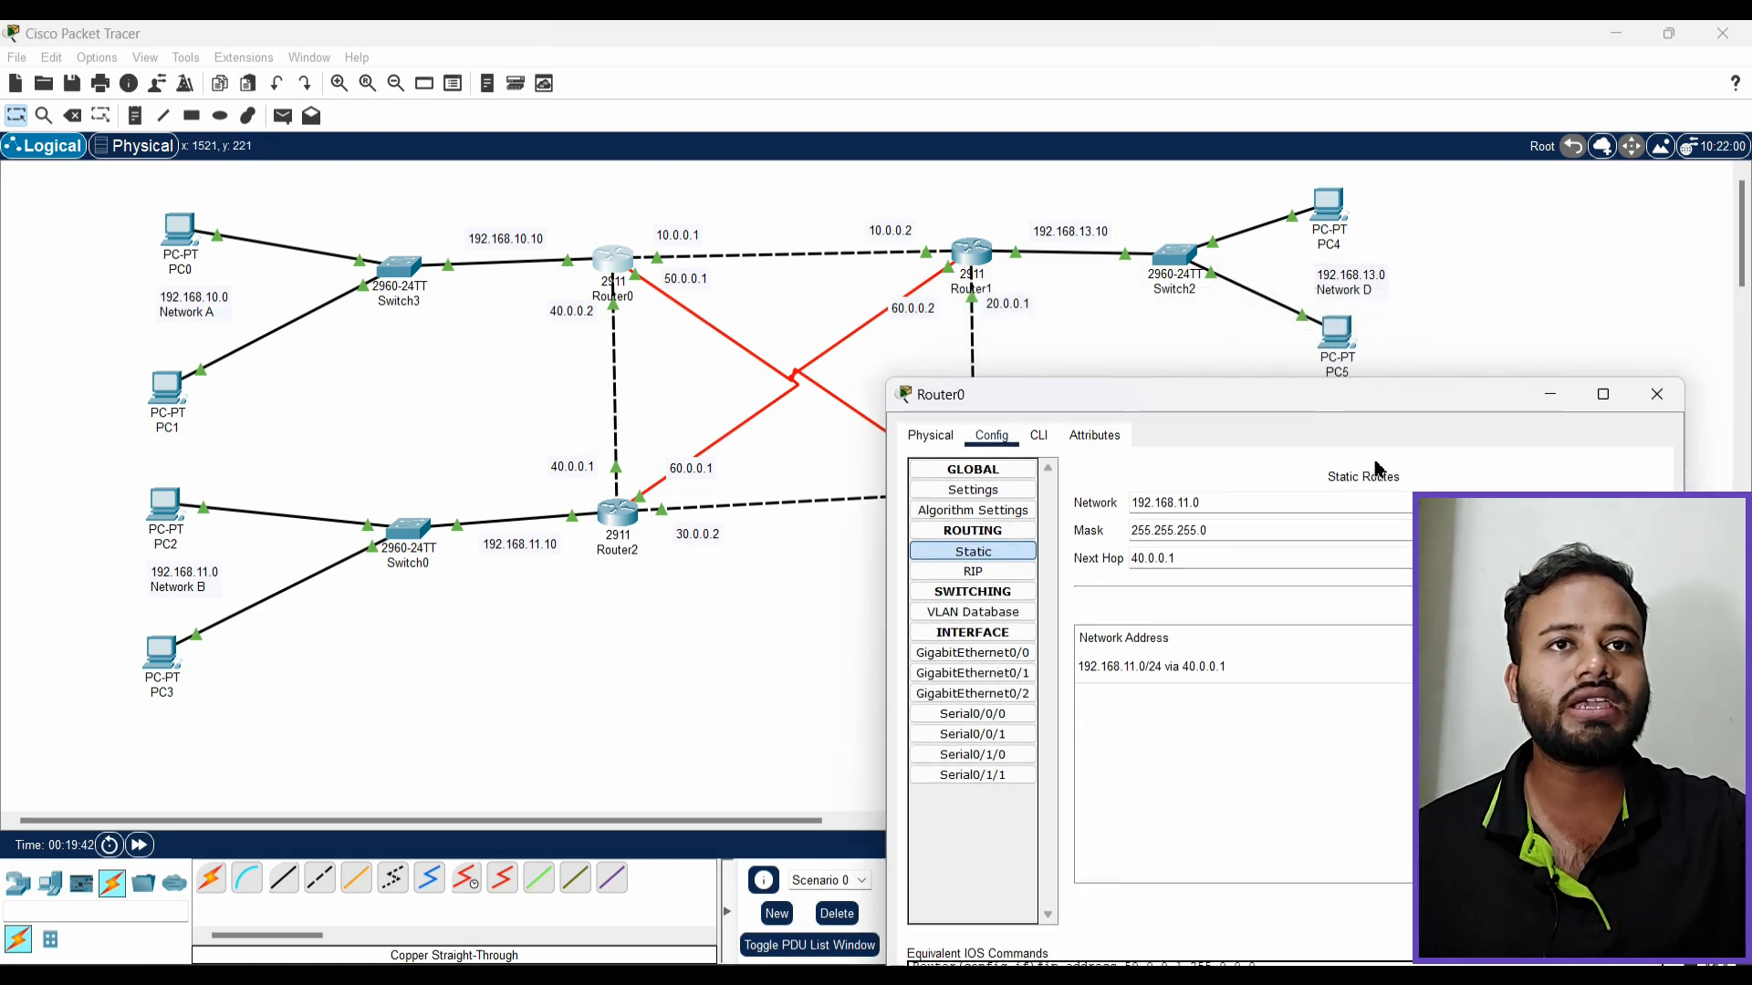
click(1240, 501)
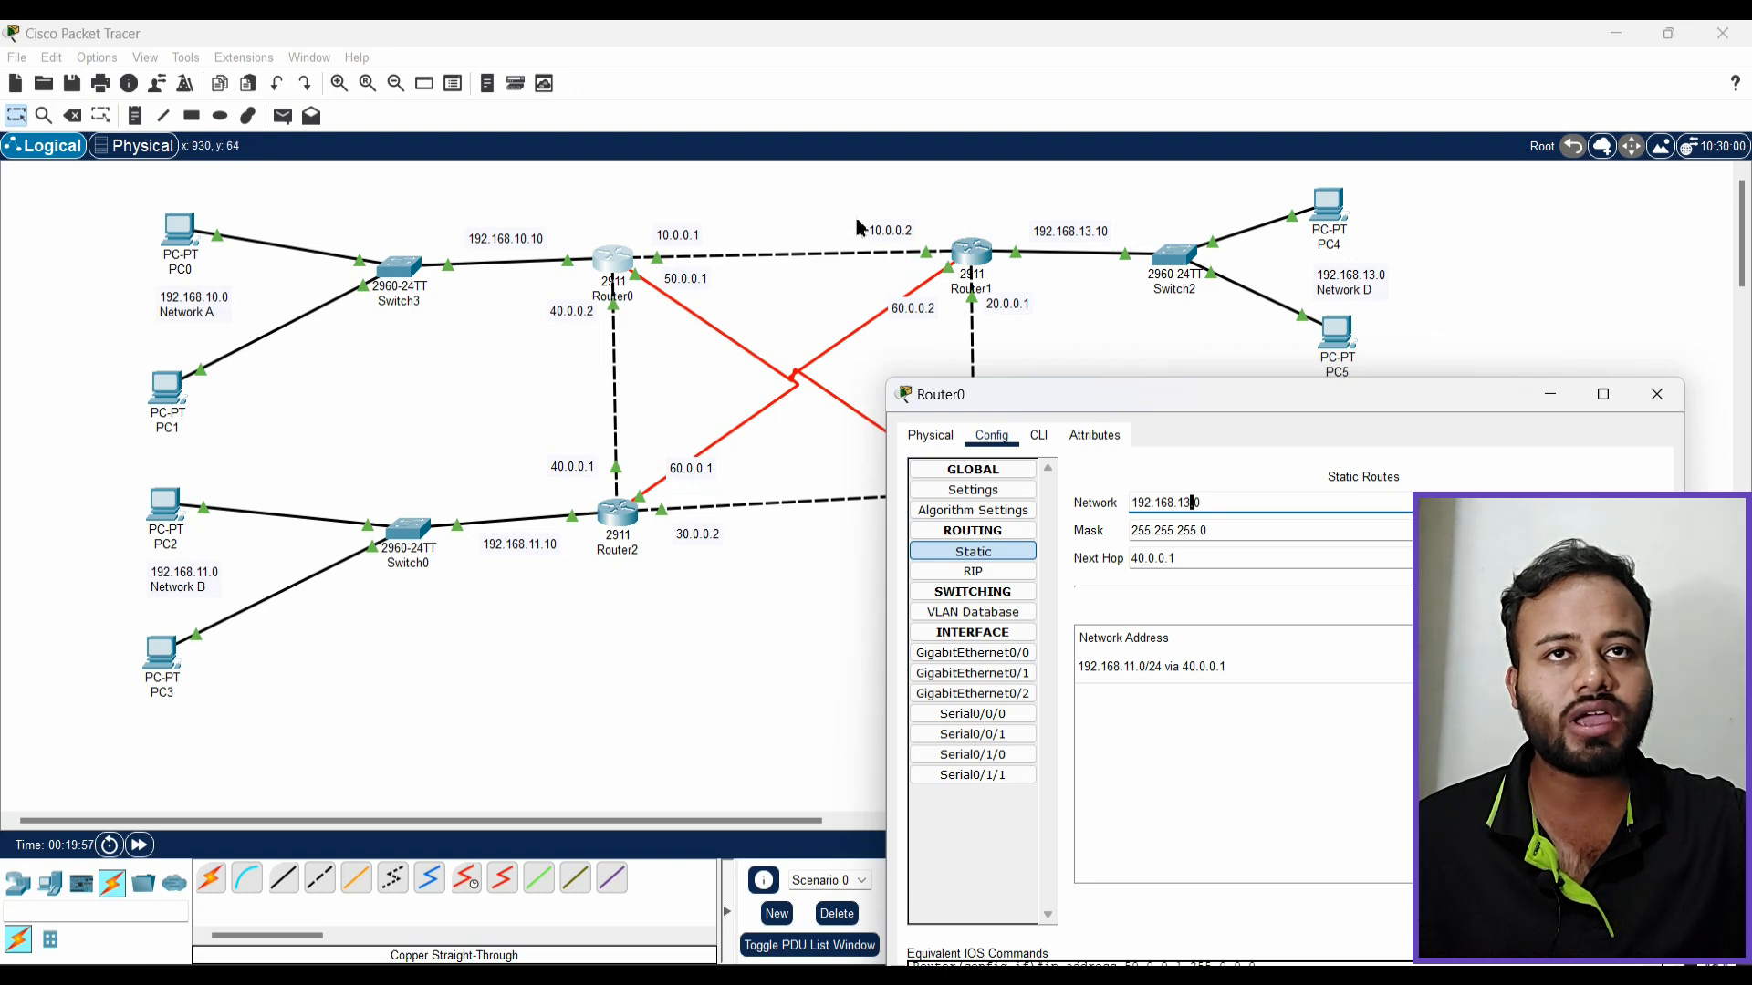
click(1203, 571)
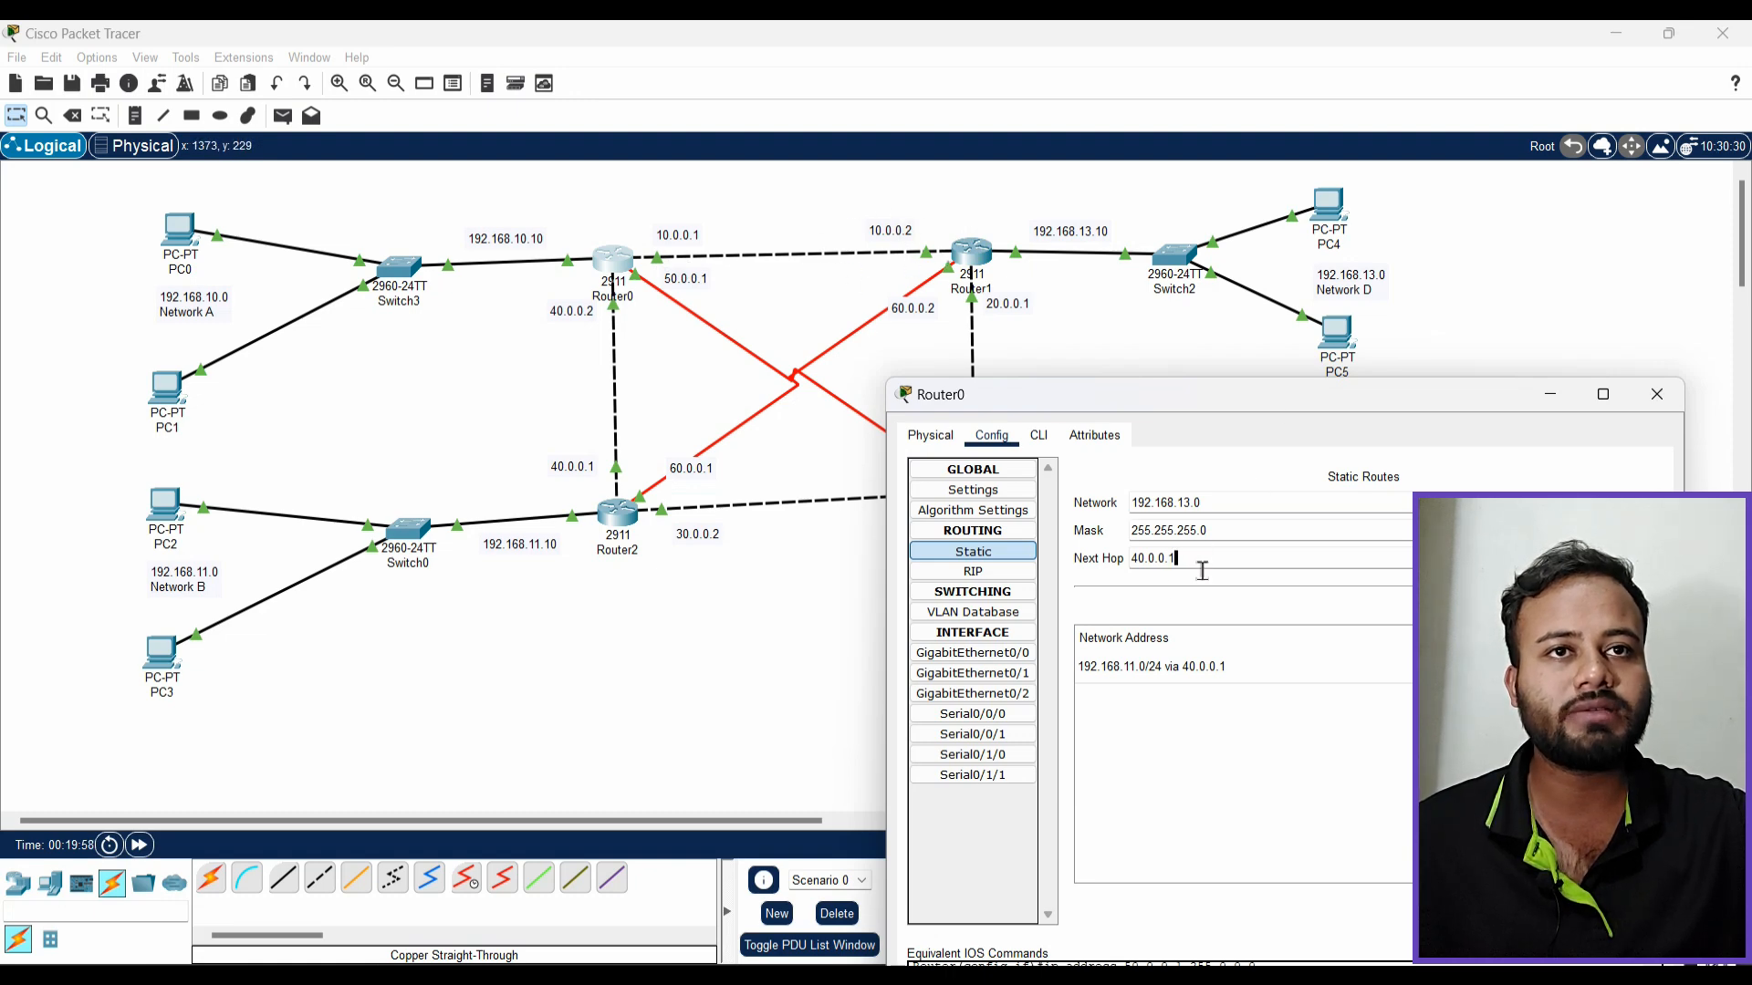
click(1144, 560)
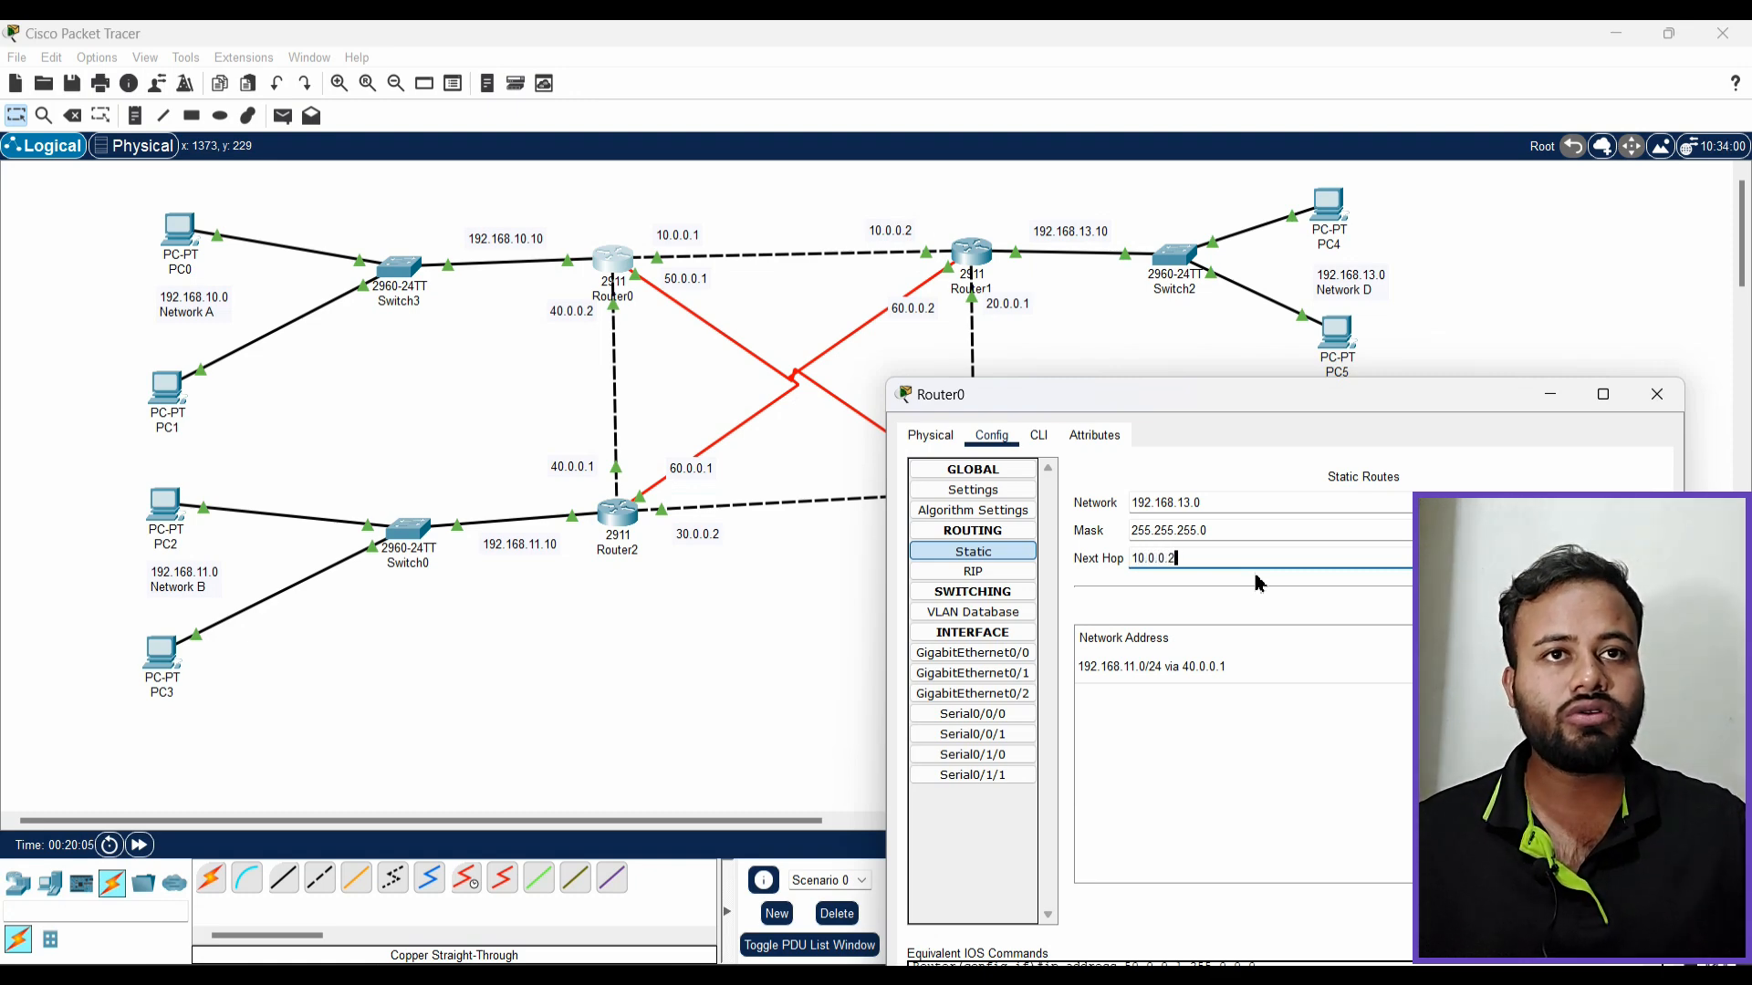
click(1601, 605)
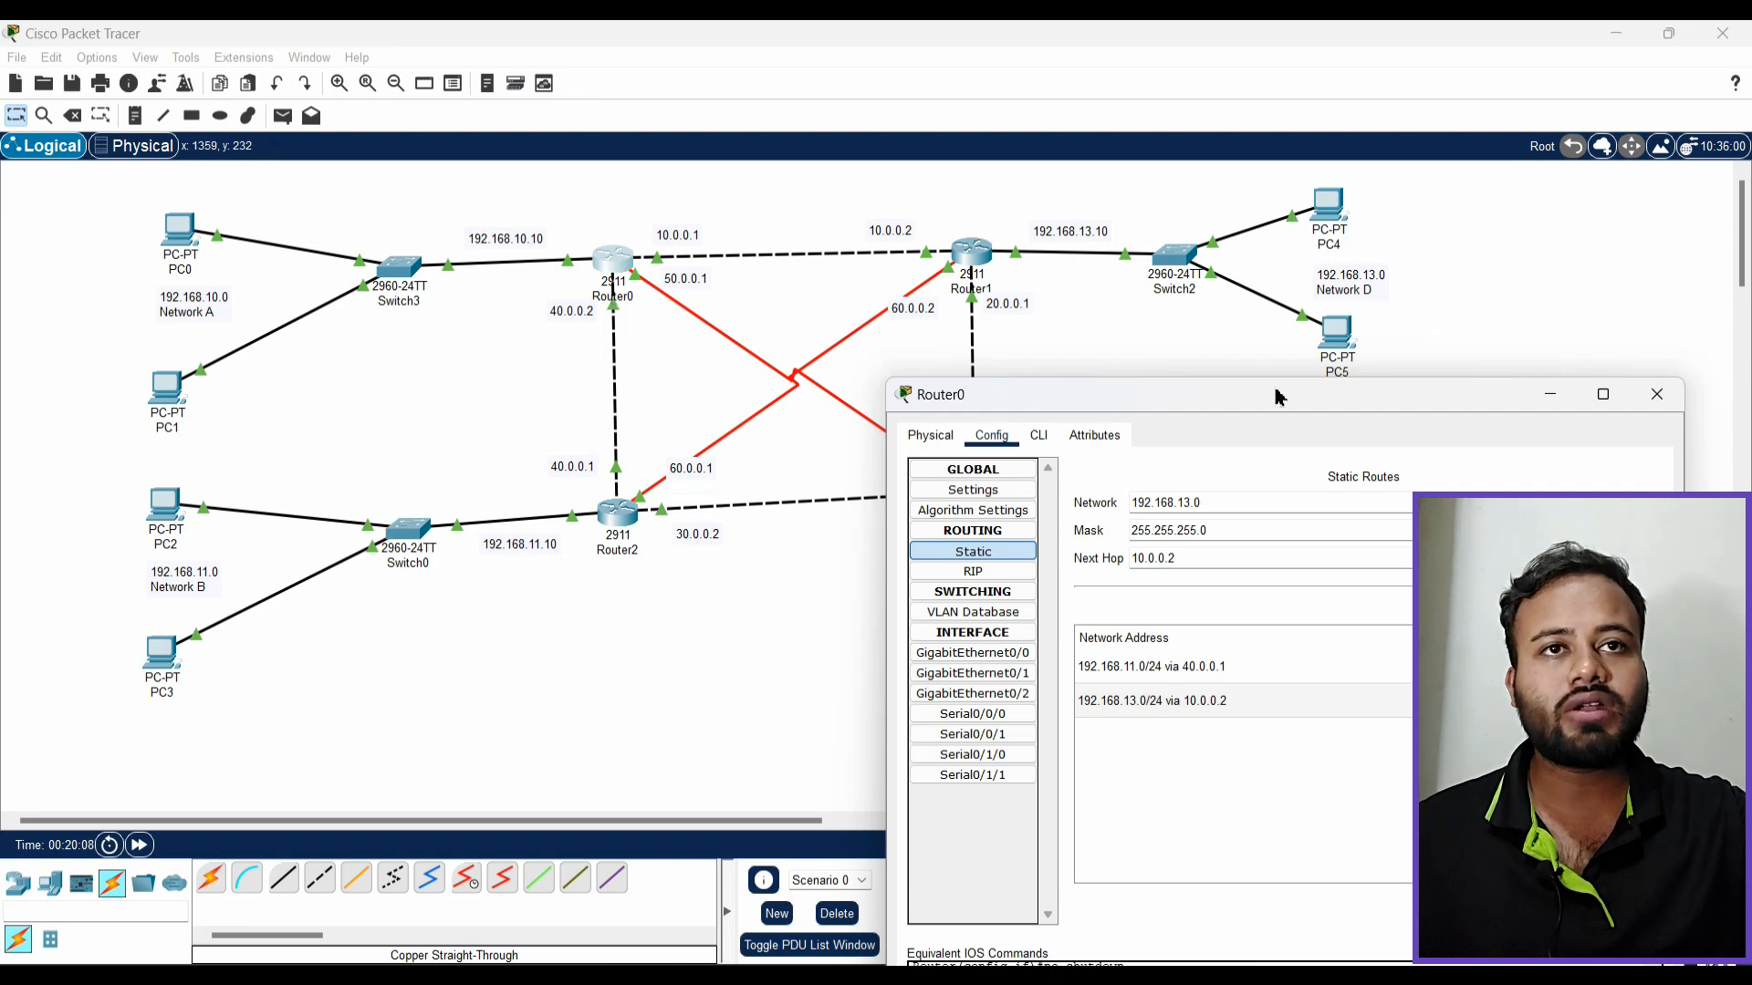
Add a static route on Router0 to 192.168.12.0 with mask 255.255.255.0 and next hop 50.0.0.2, and close the configuration
drag(1275, 395, 865, 555)
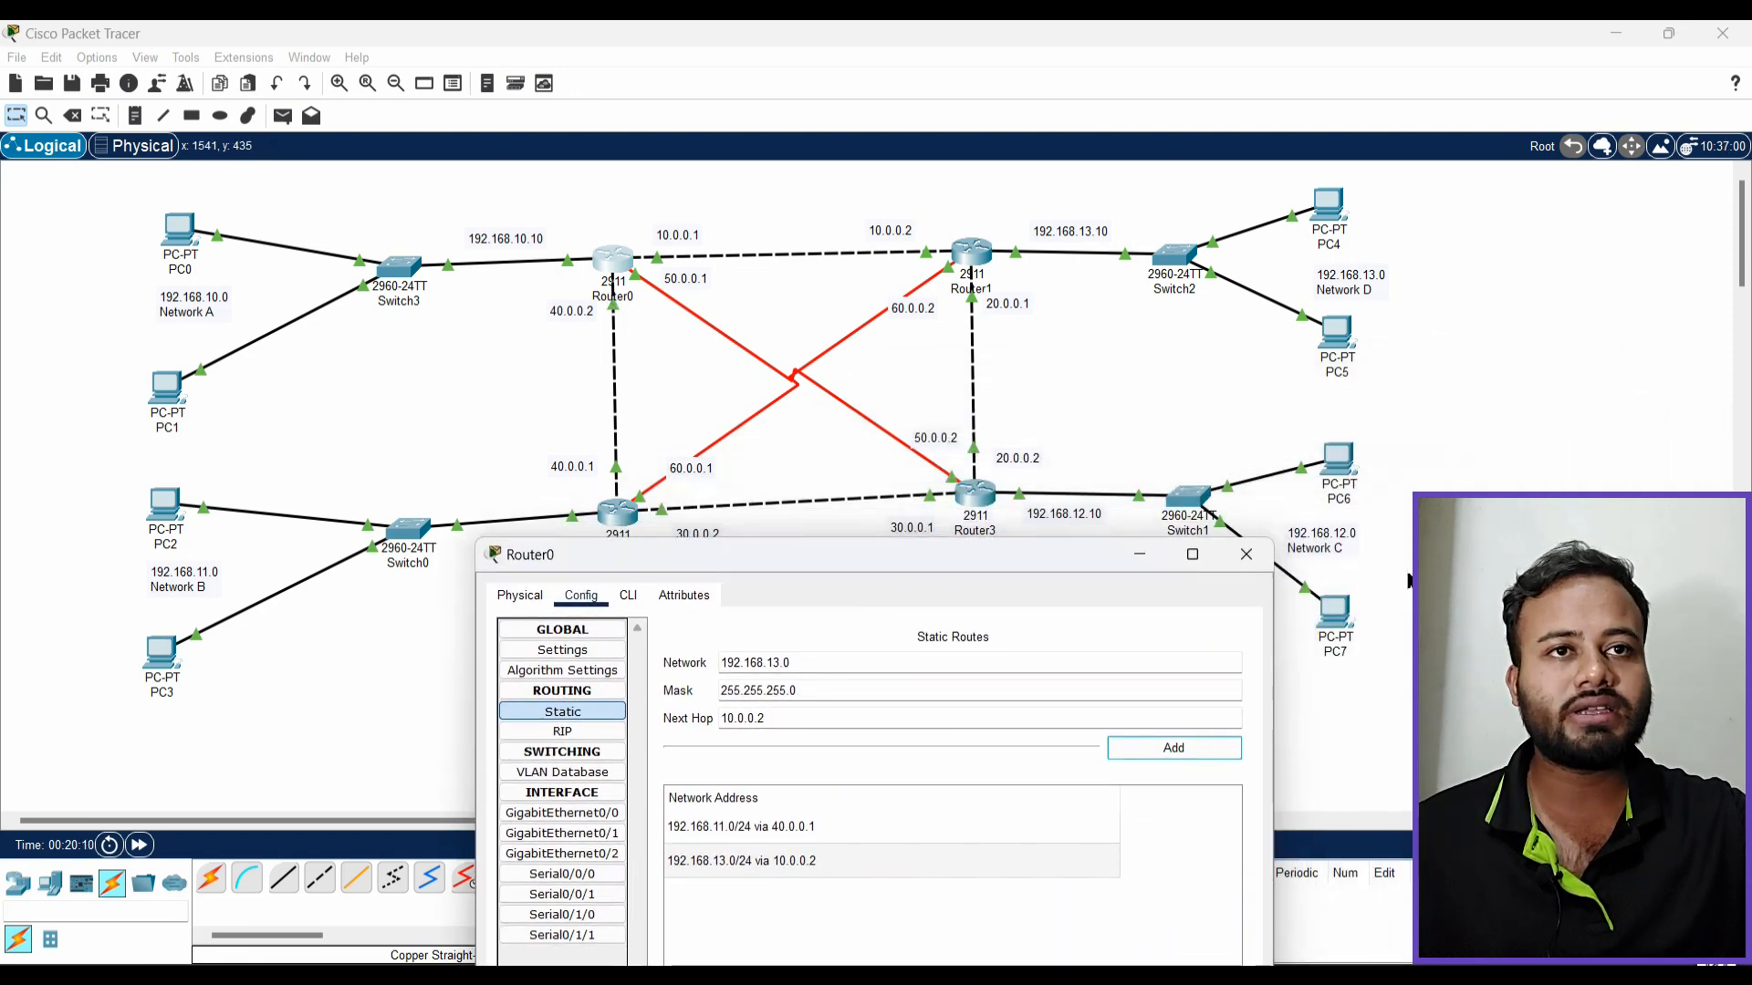
click(841, 669)
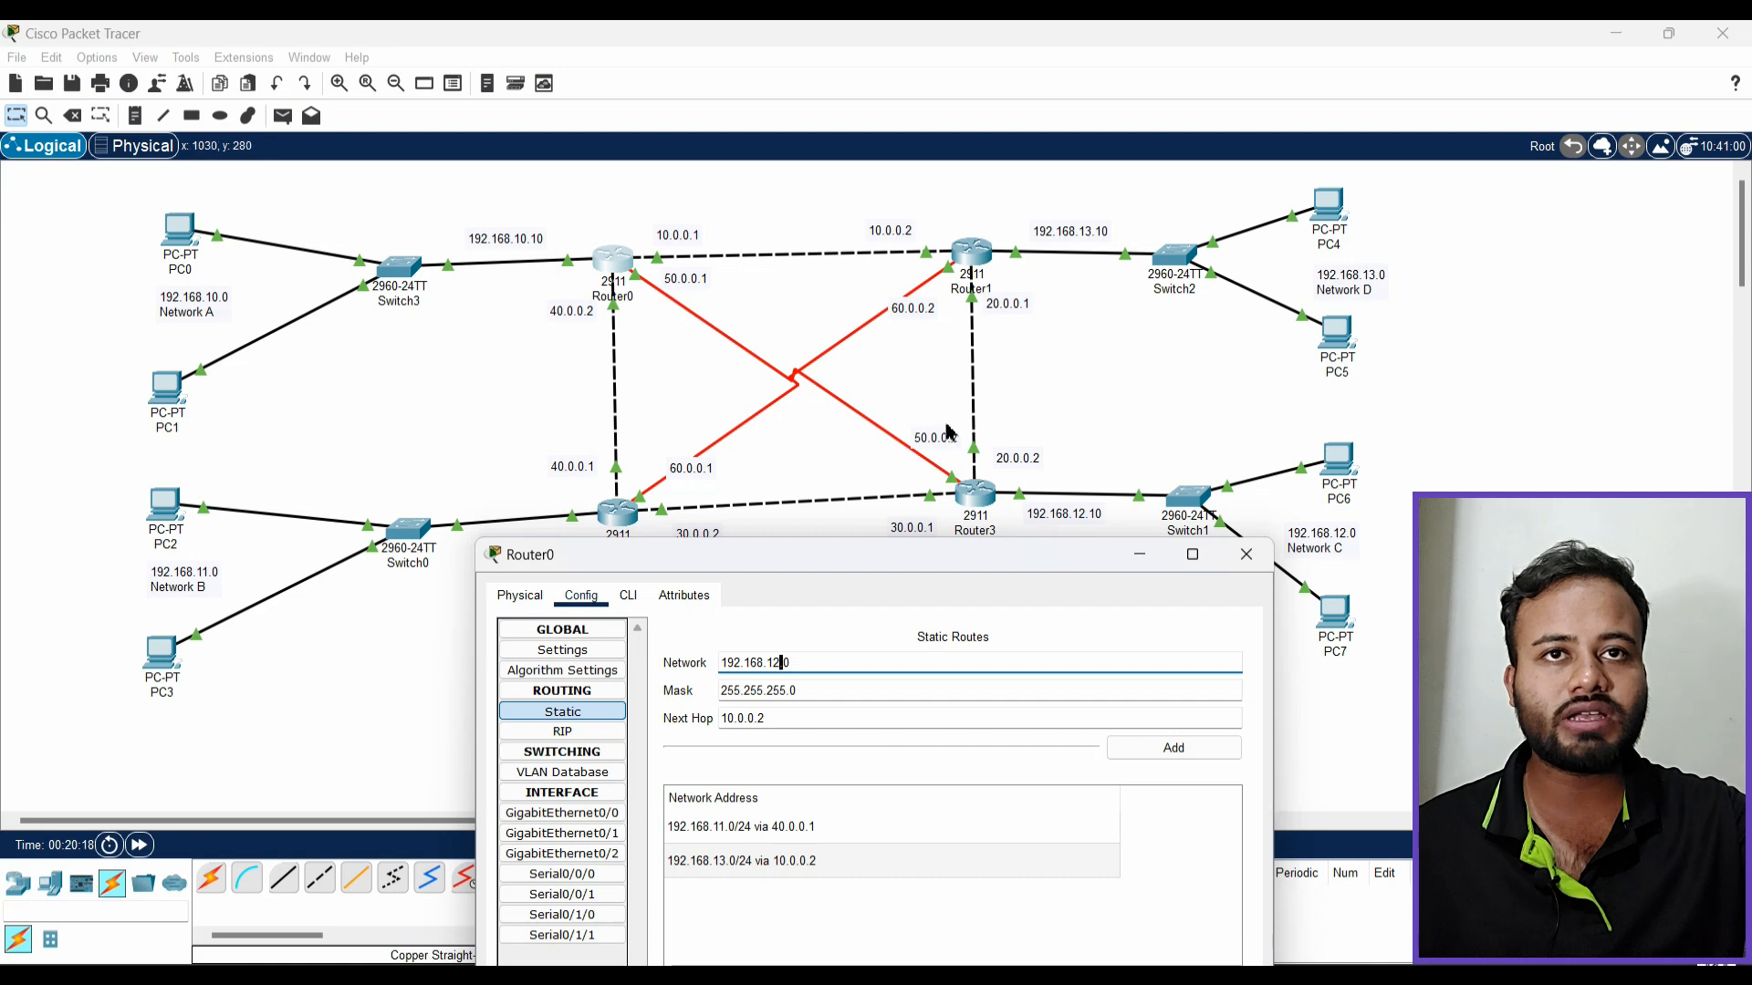
click(811, 723)
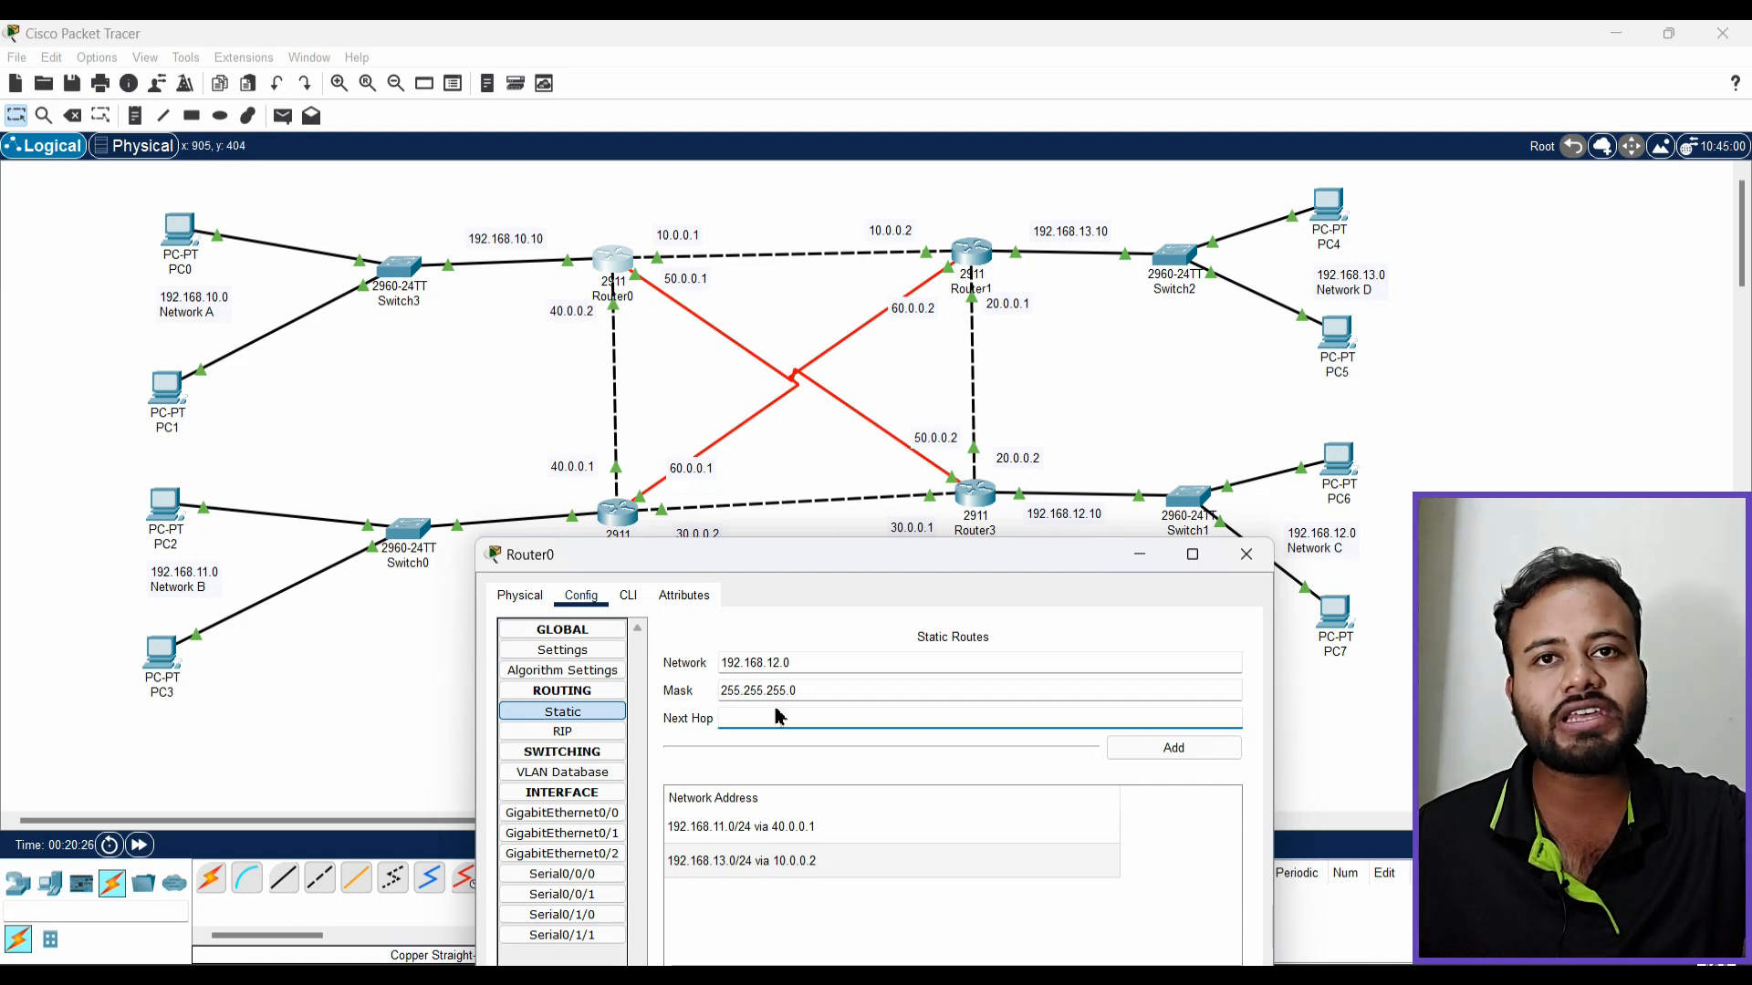
click(802, 718)
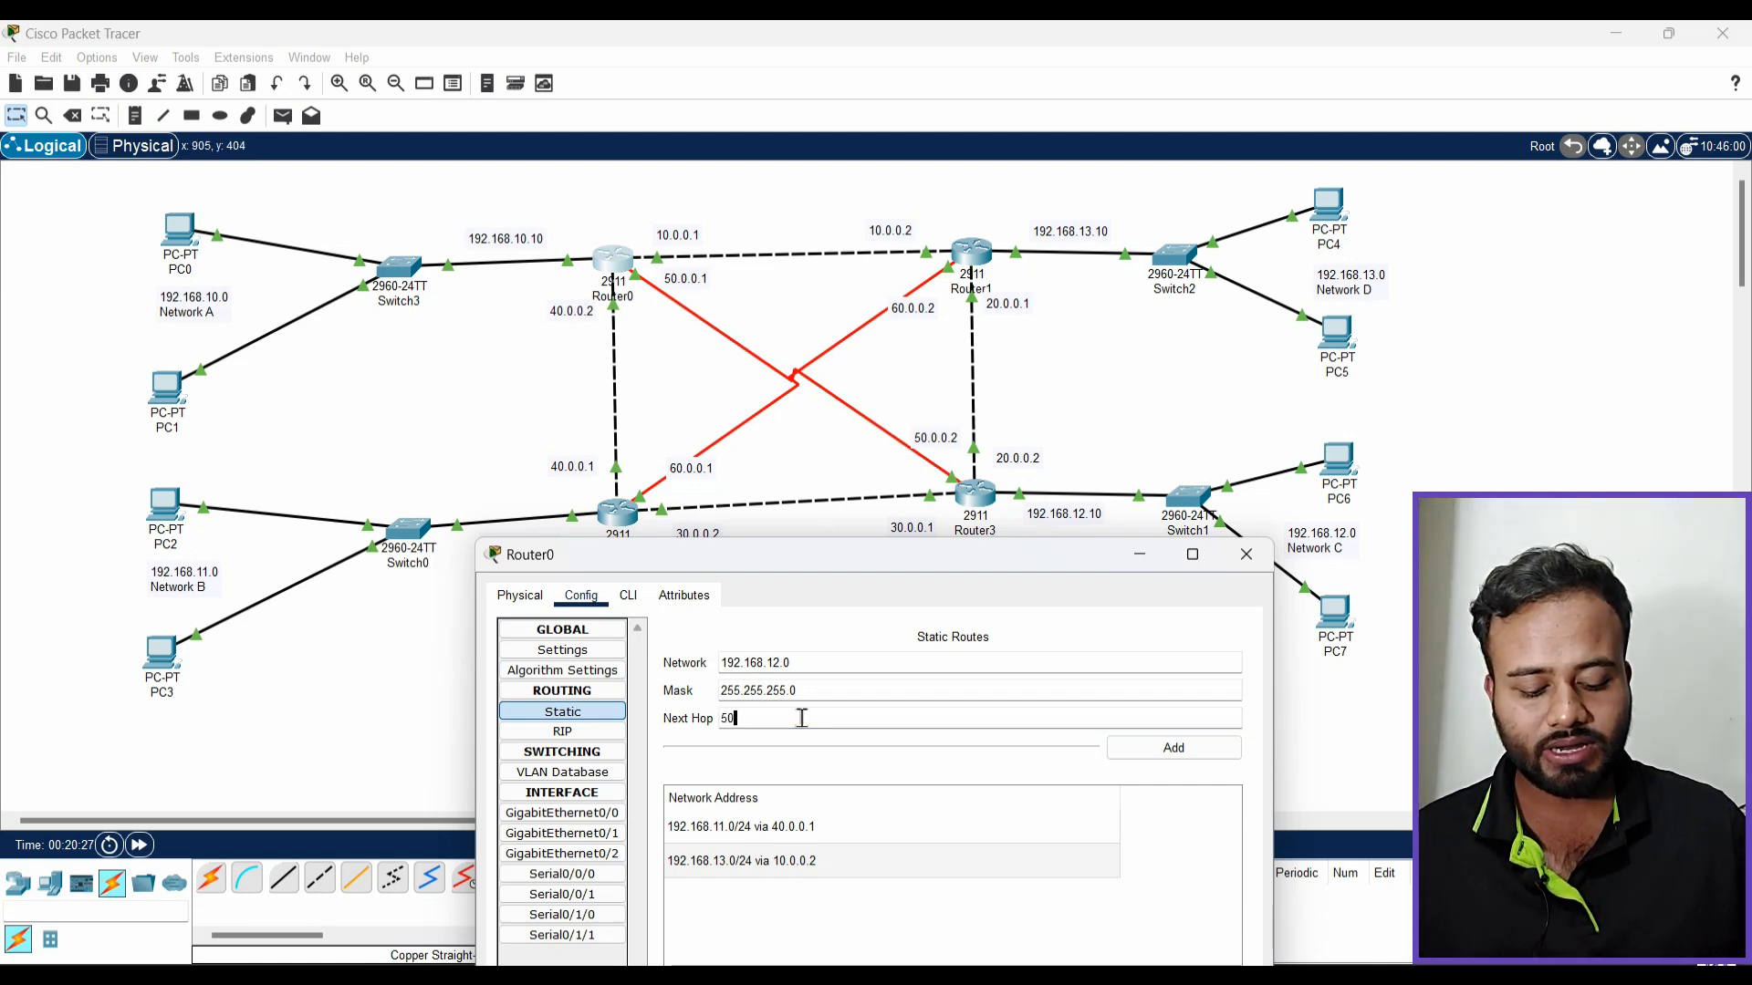
text(50.0.0.2)
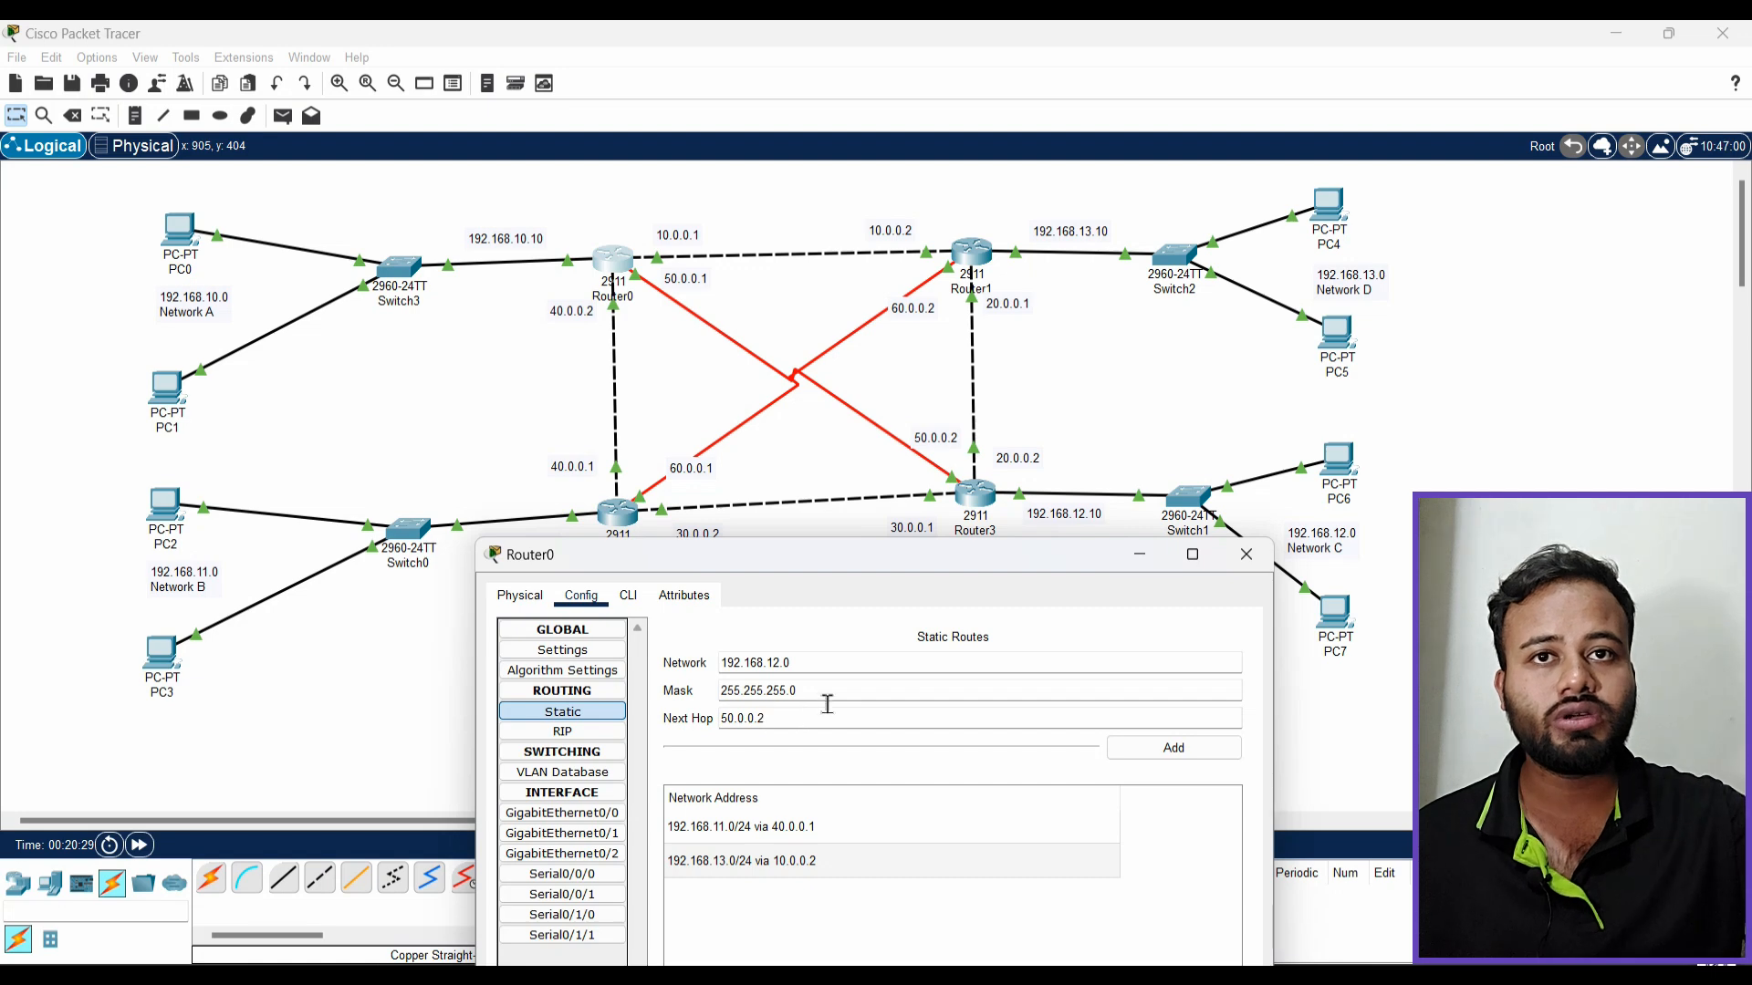
click(1182, 746)
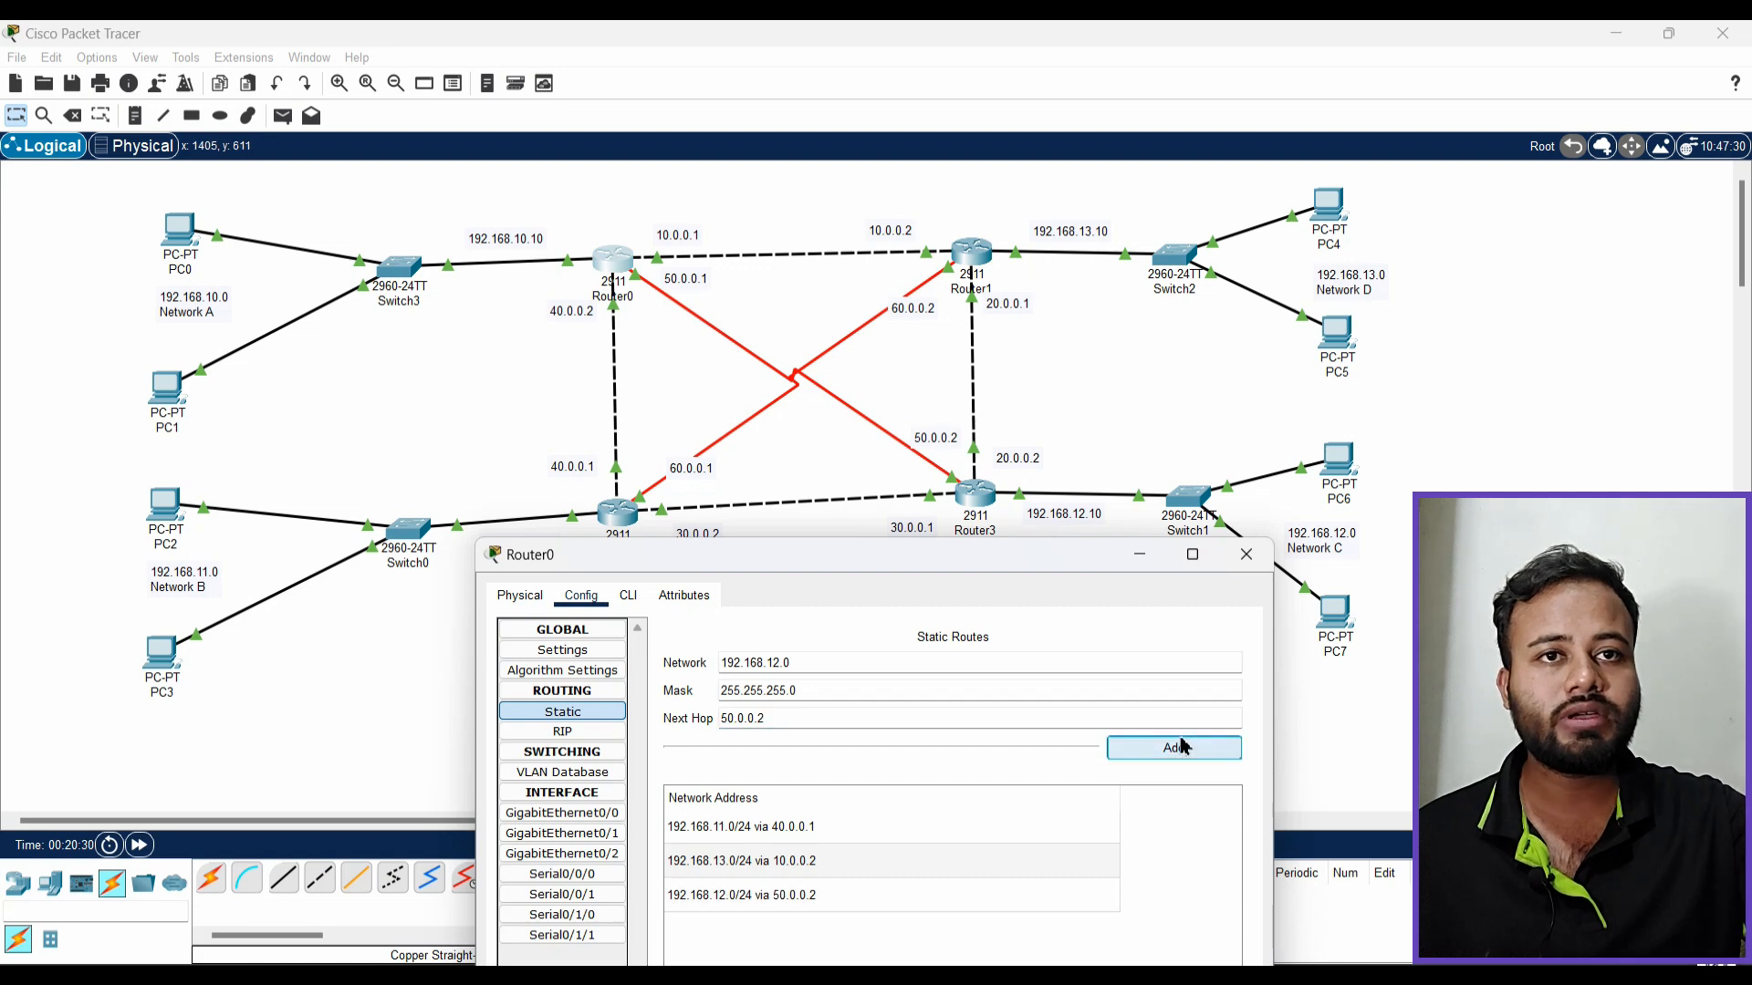
click(1247, 553)
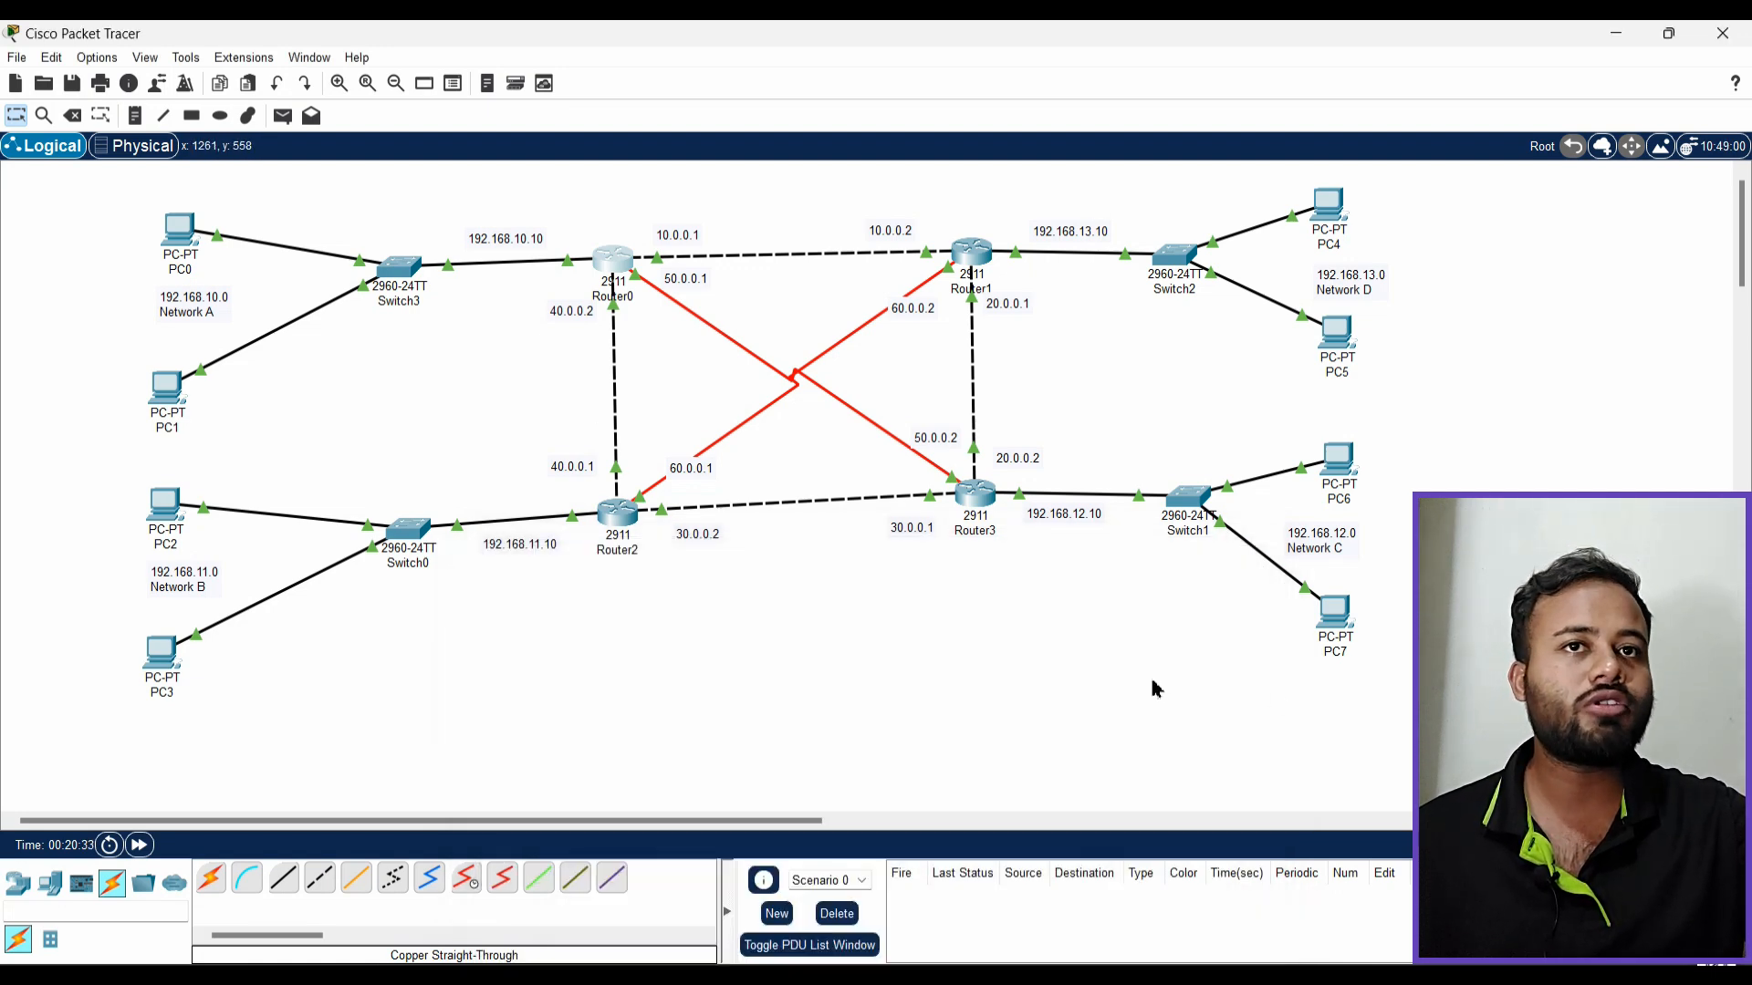
Add a static route on Router2 to network 192.168.10.0 with mask 255.255.255.0 and next hop 40.0.0.2
click(615, 522)
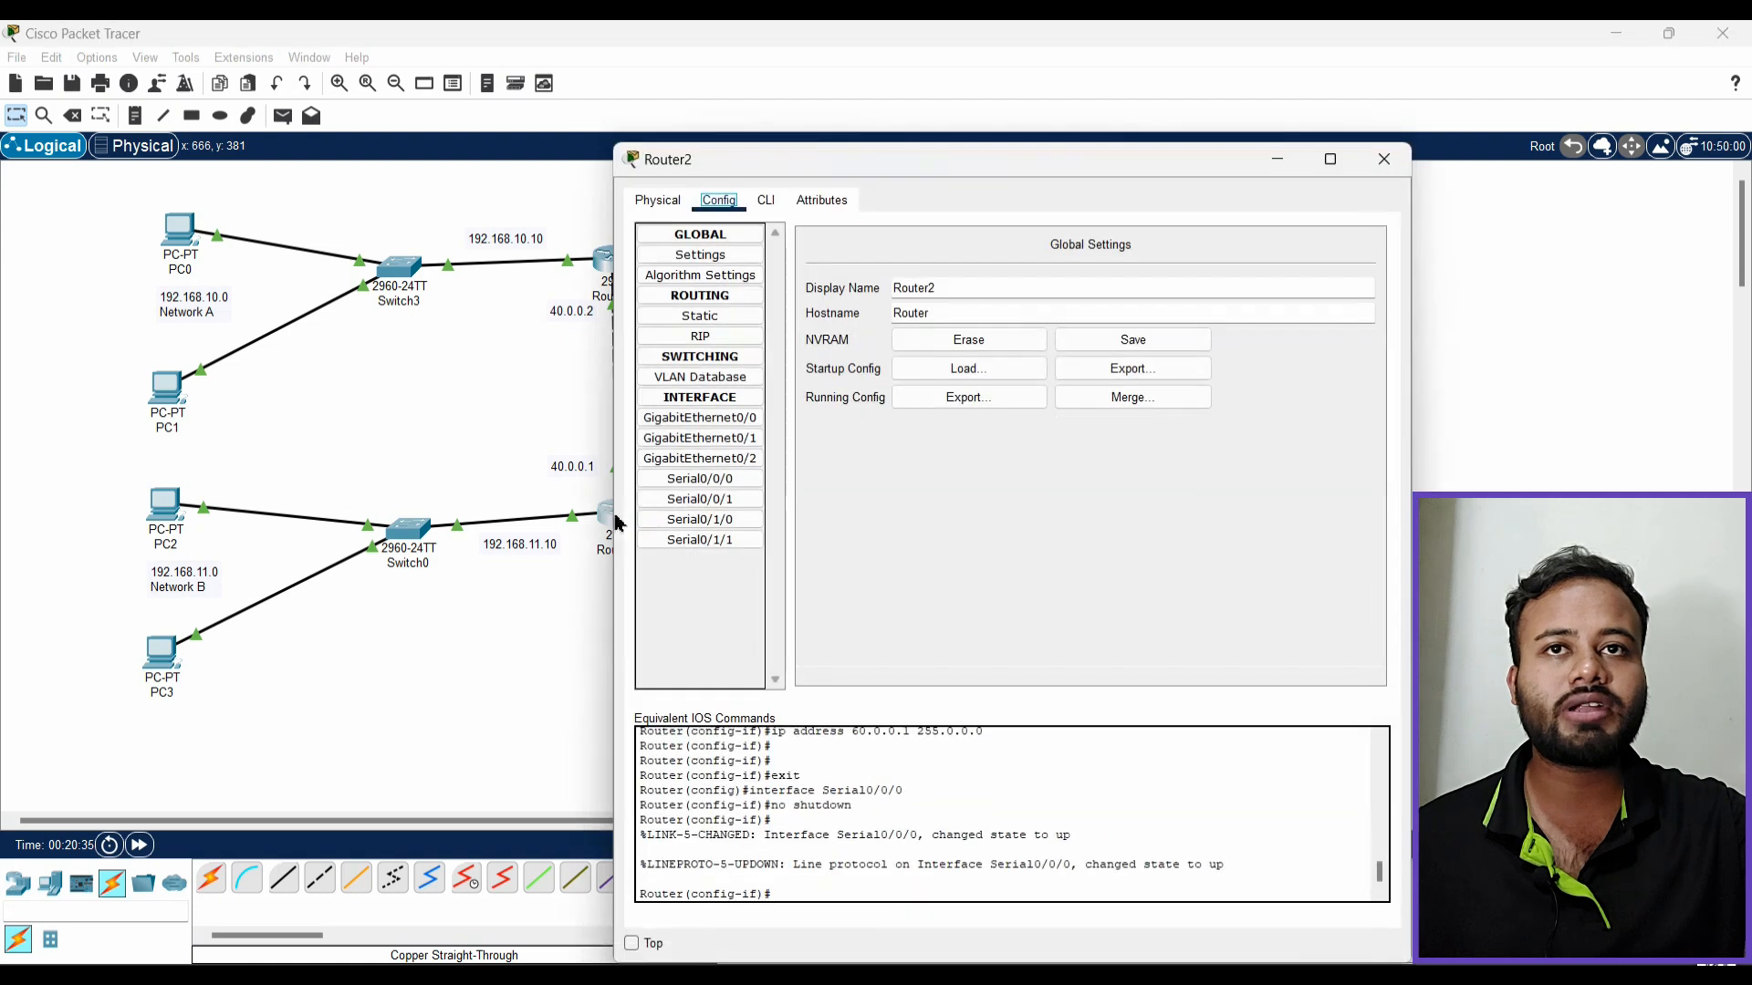
drag(1043, 183, 1209, 411)
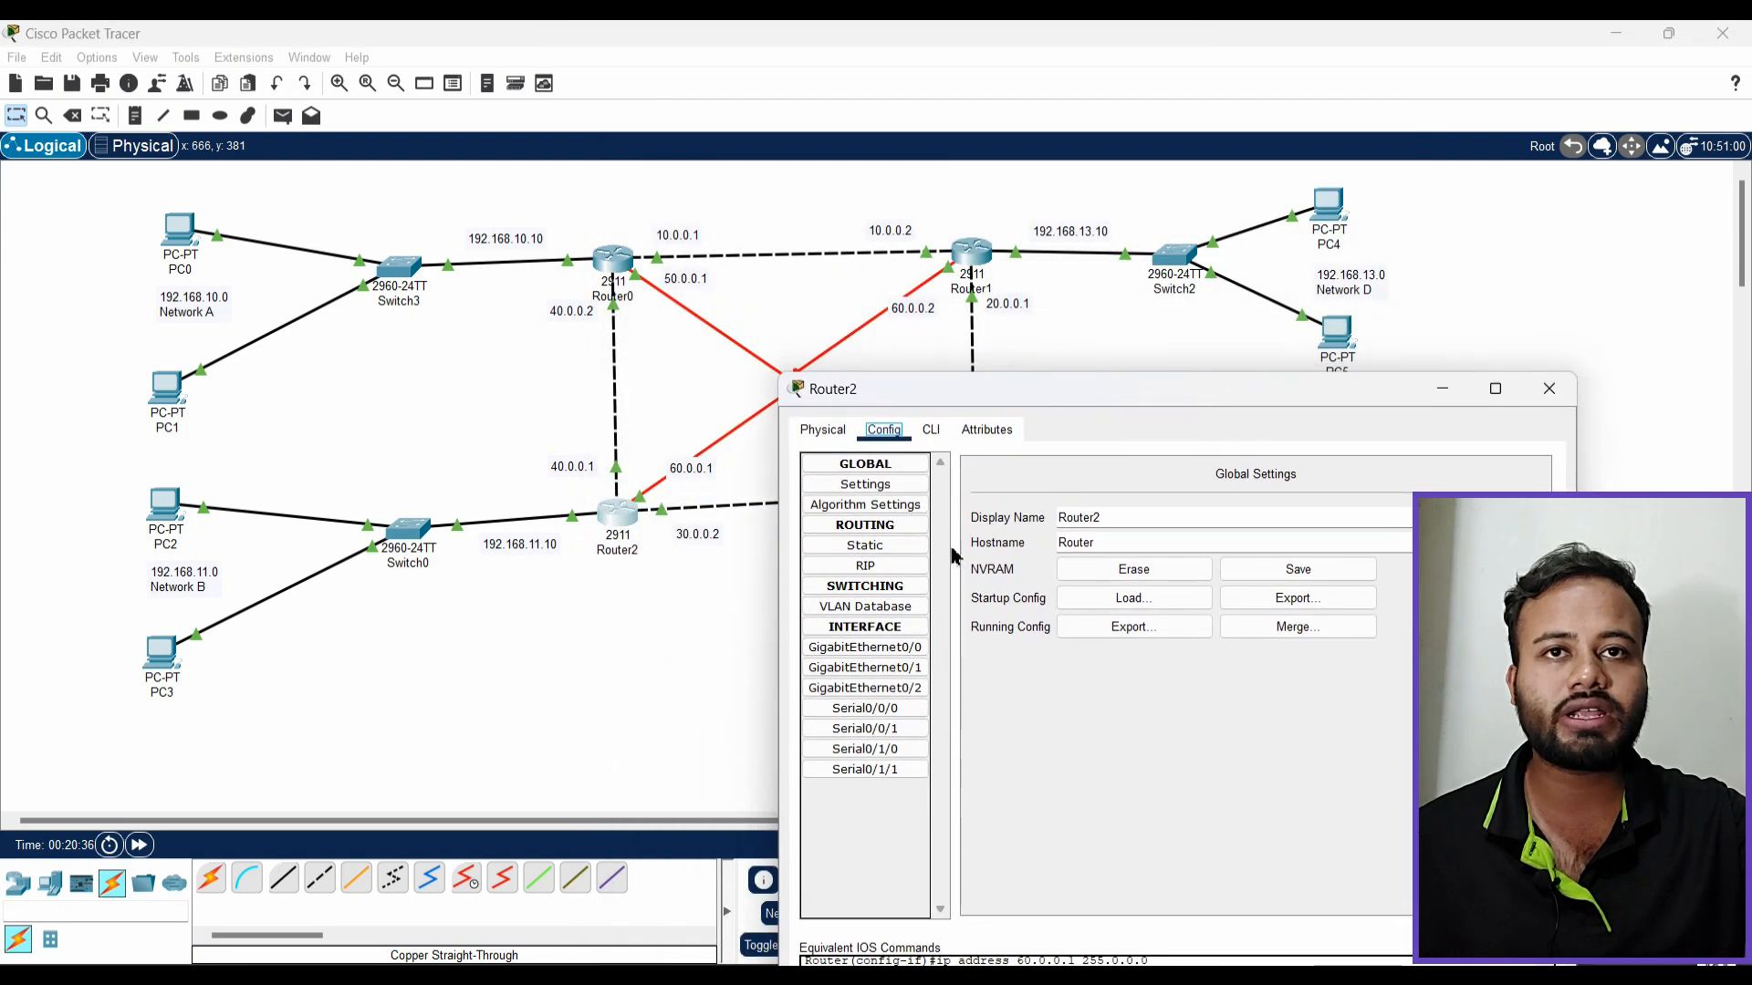
click(880, 547)
click(1079, 501)
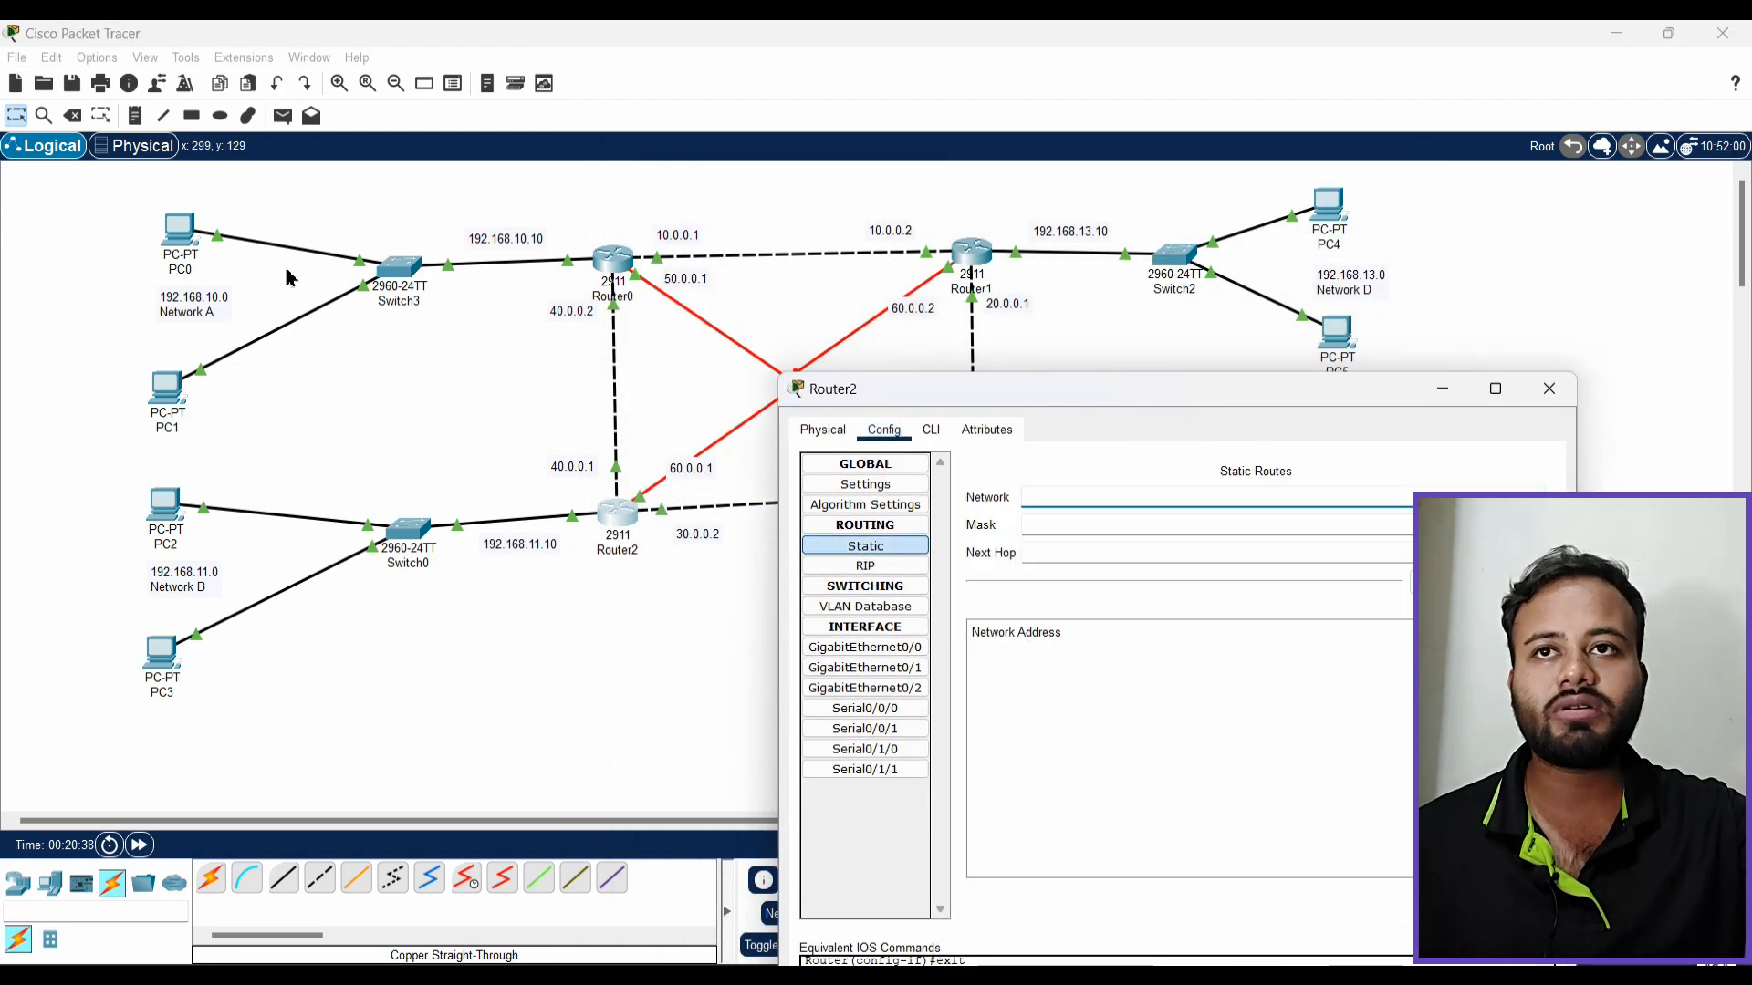
text(192.168.10.0)
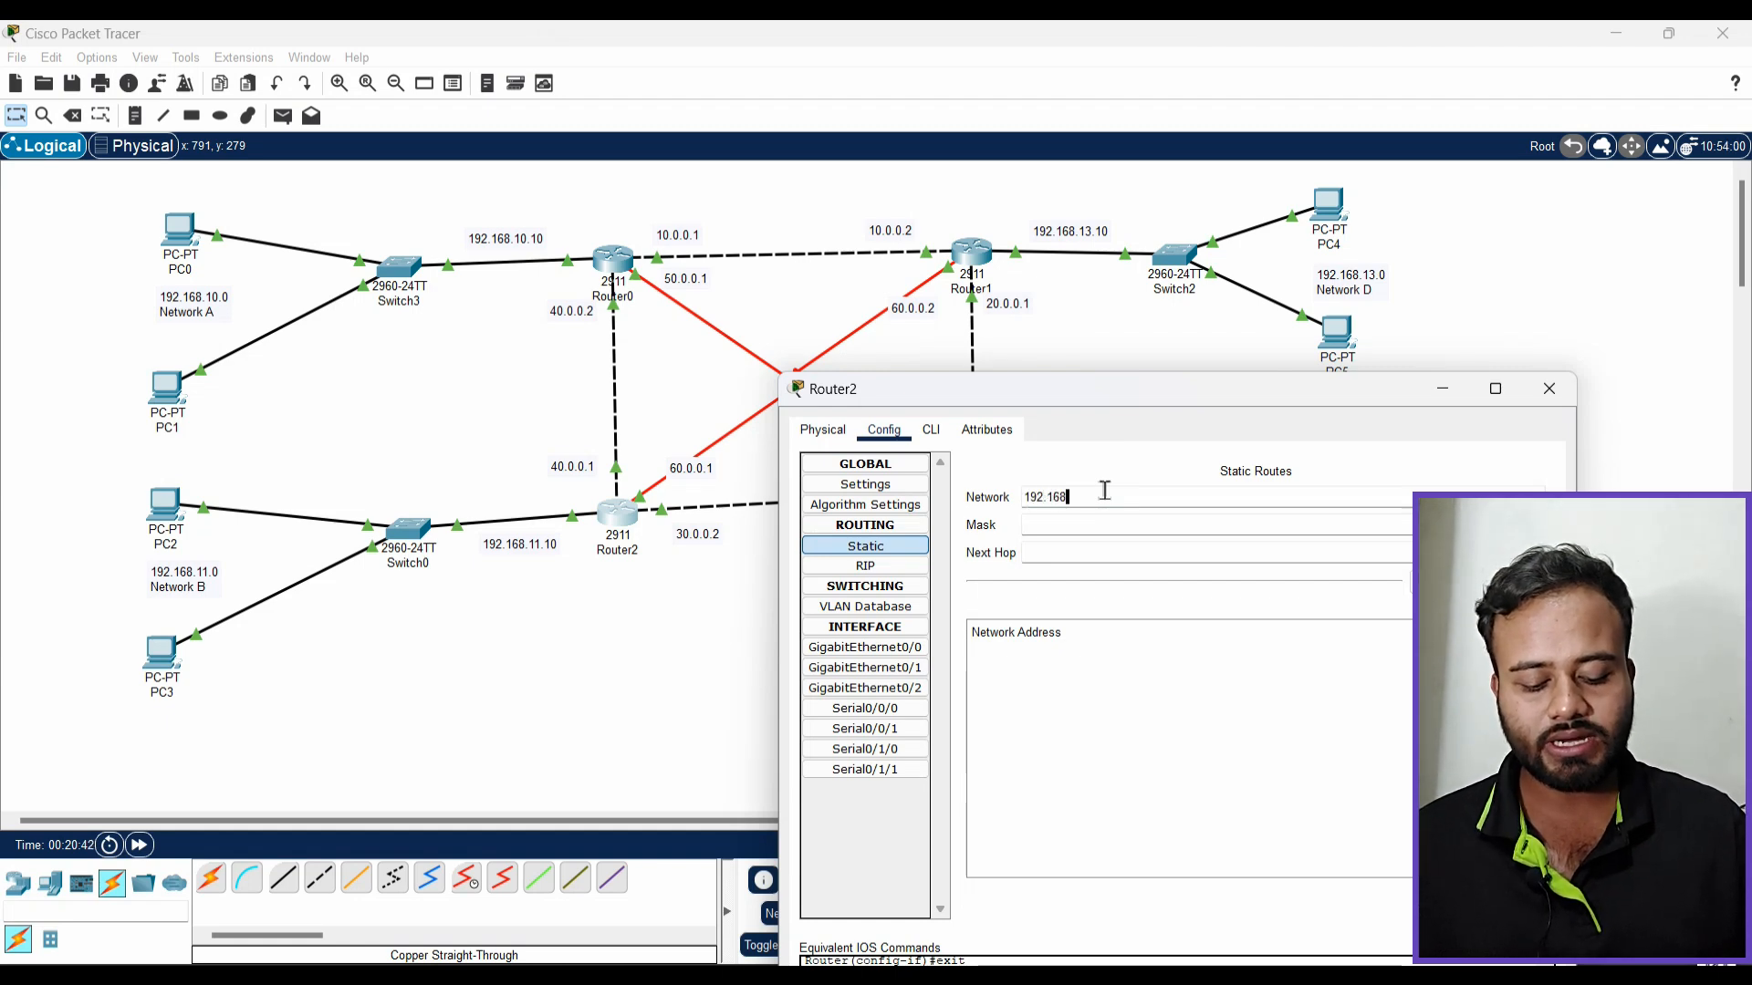
click(1046, 524)
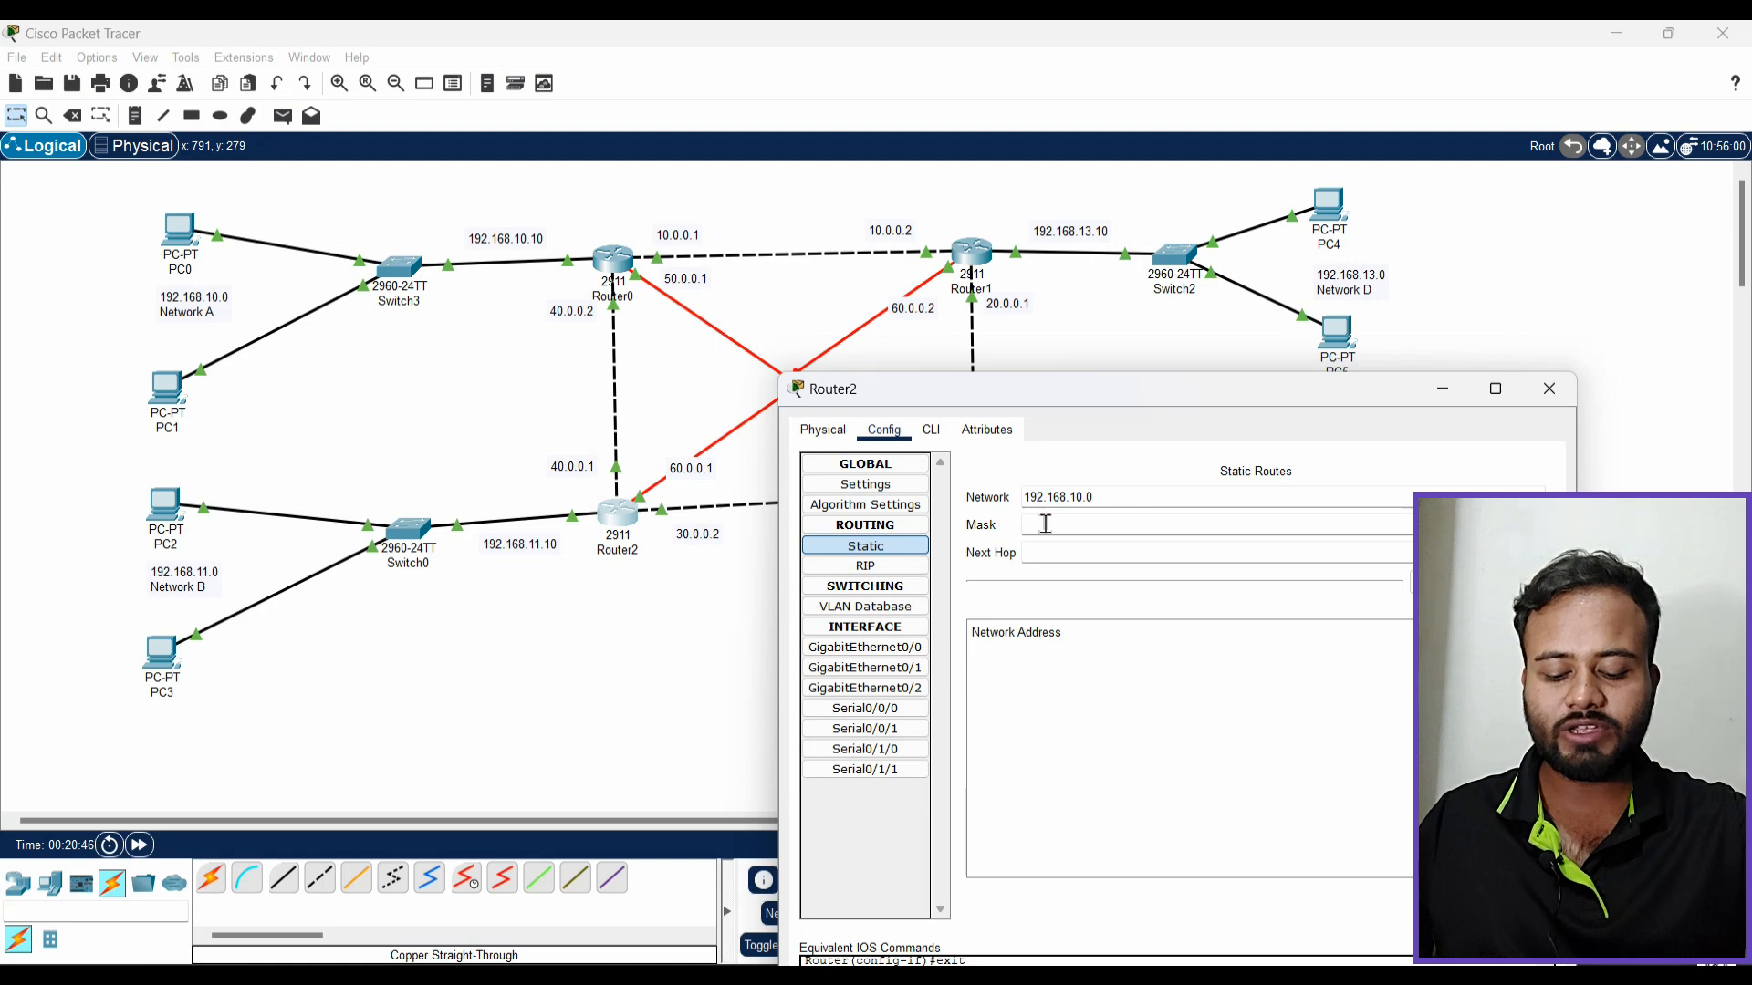
text(255.255.255.0)
click(1103, 552)
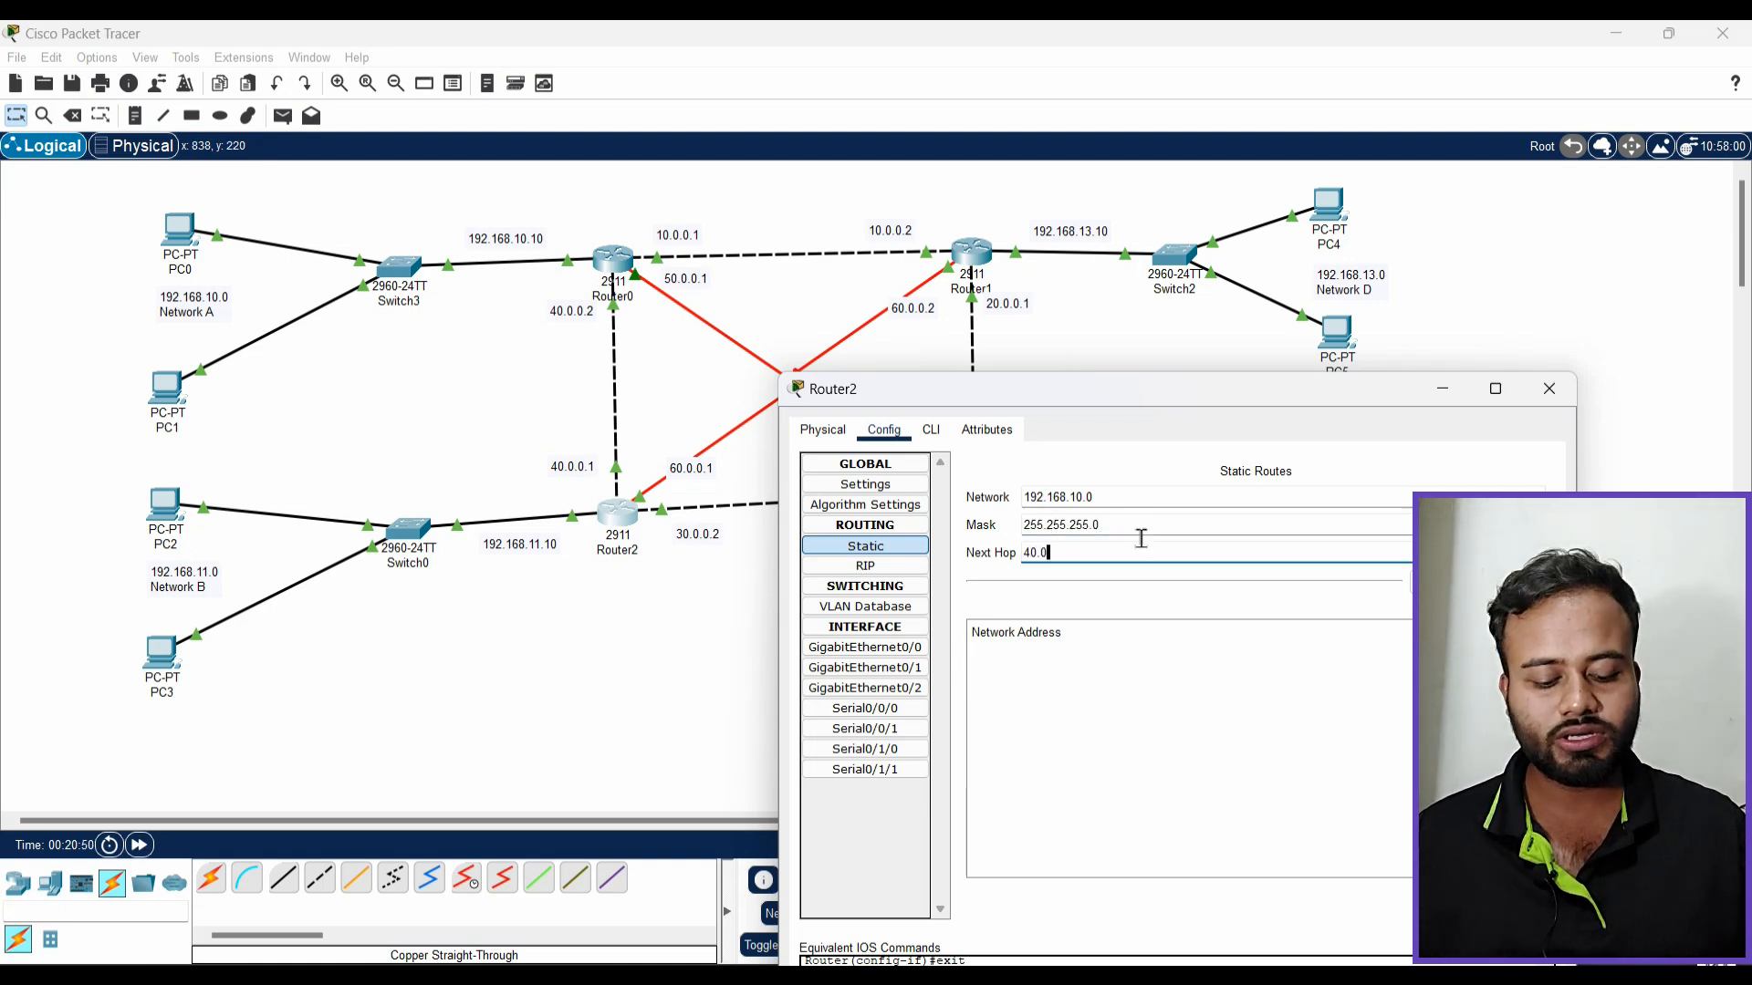
text(40.0.0.2)
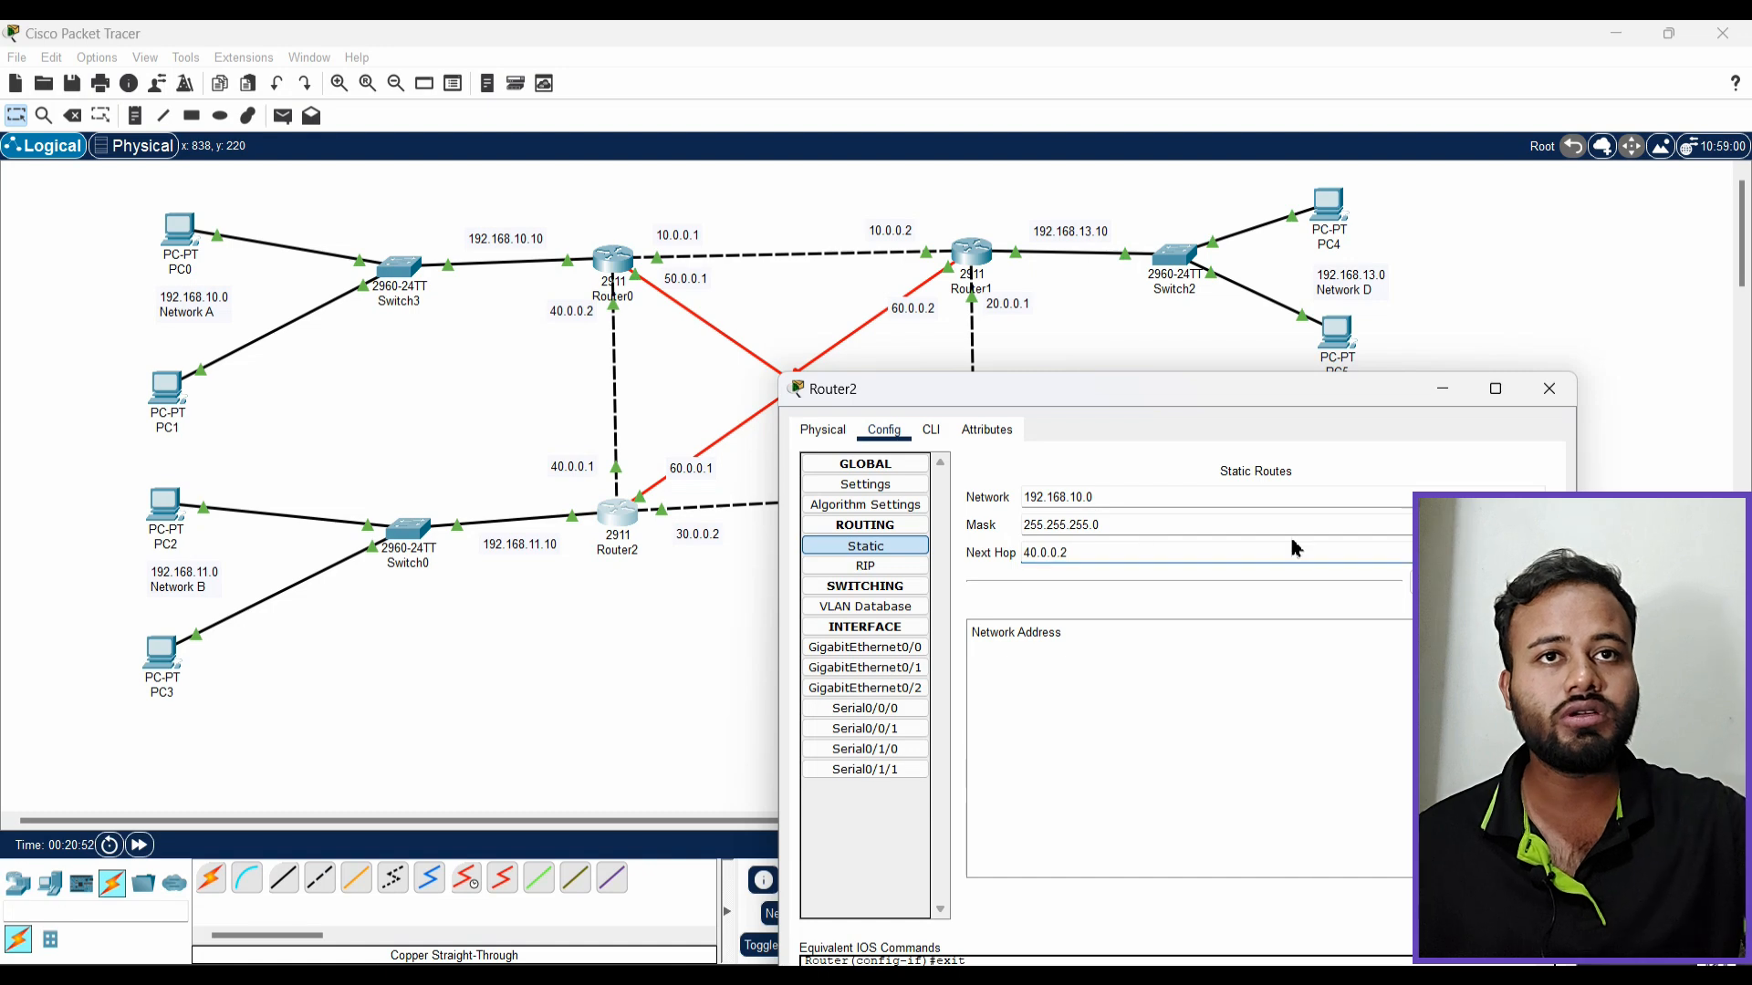
click(1478, 581)
Add a static route on Router2 to network 192.168.13.0 with mask 255.255.255.0 and next hop 60.0.0.2
drag(1312, 410, 1238, 523)
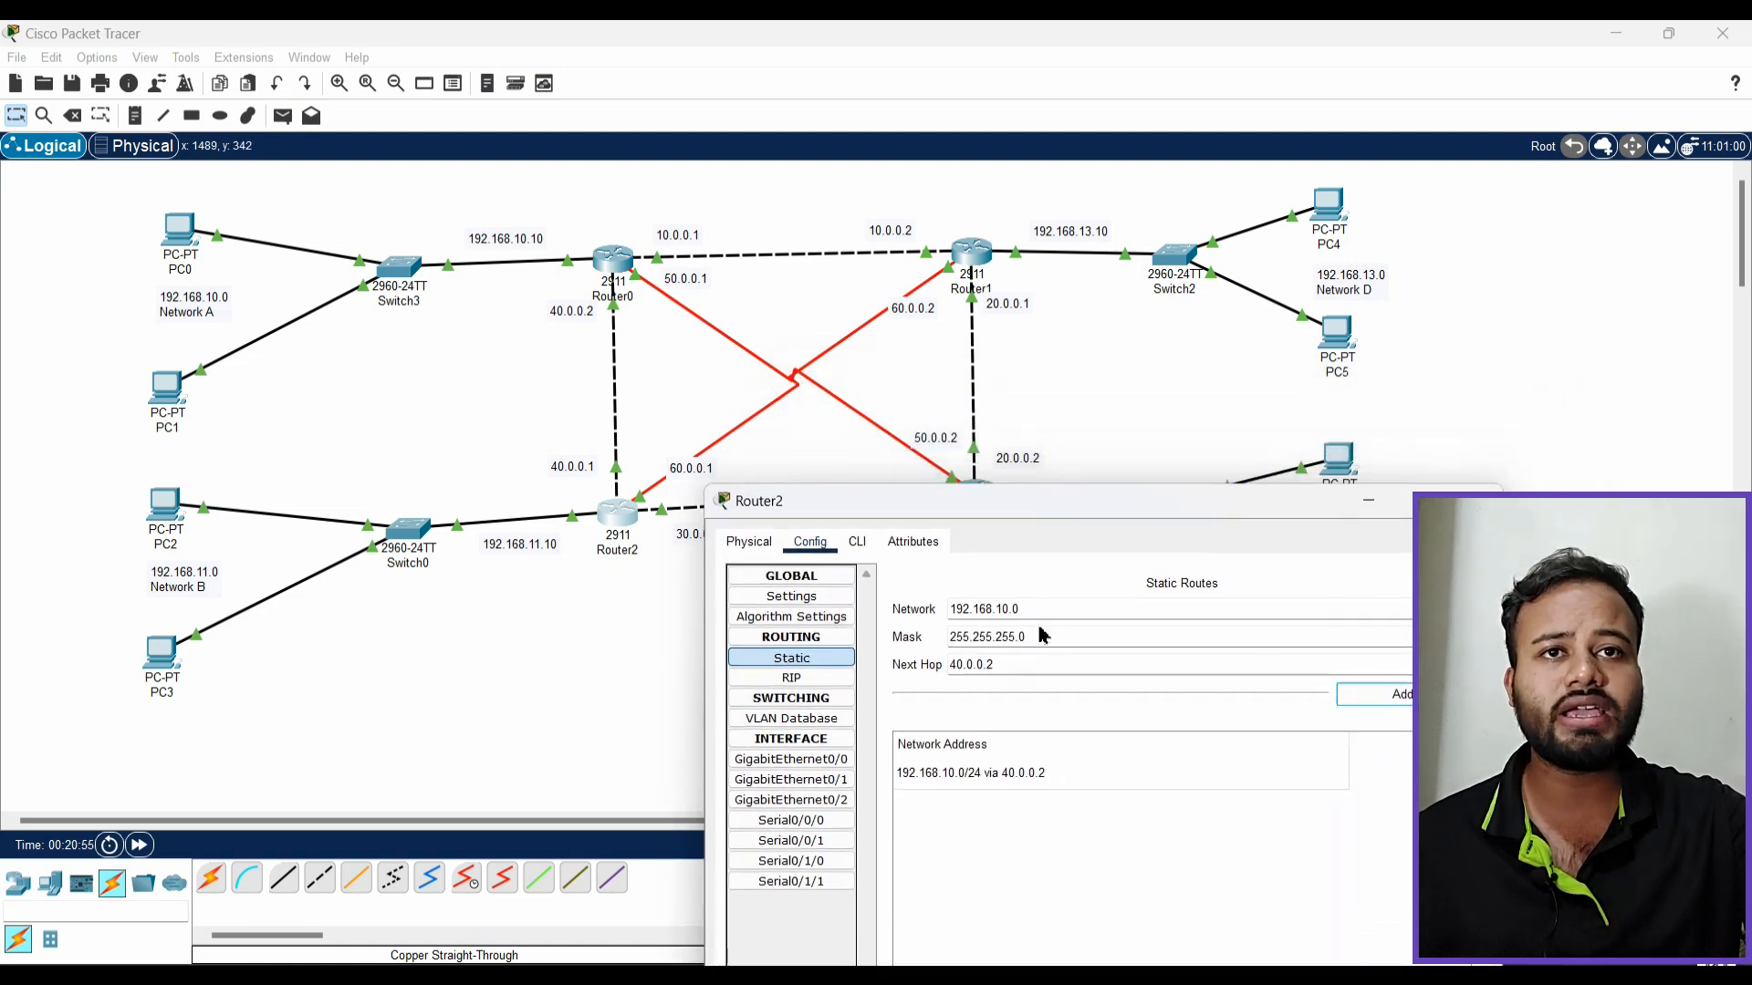
click(1071, 611)
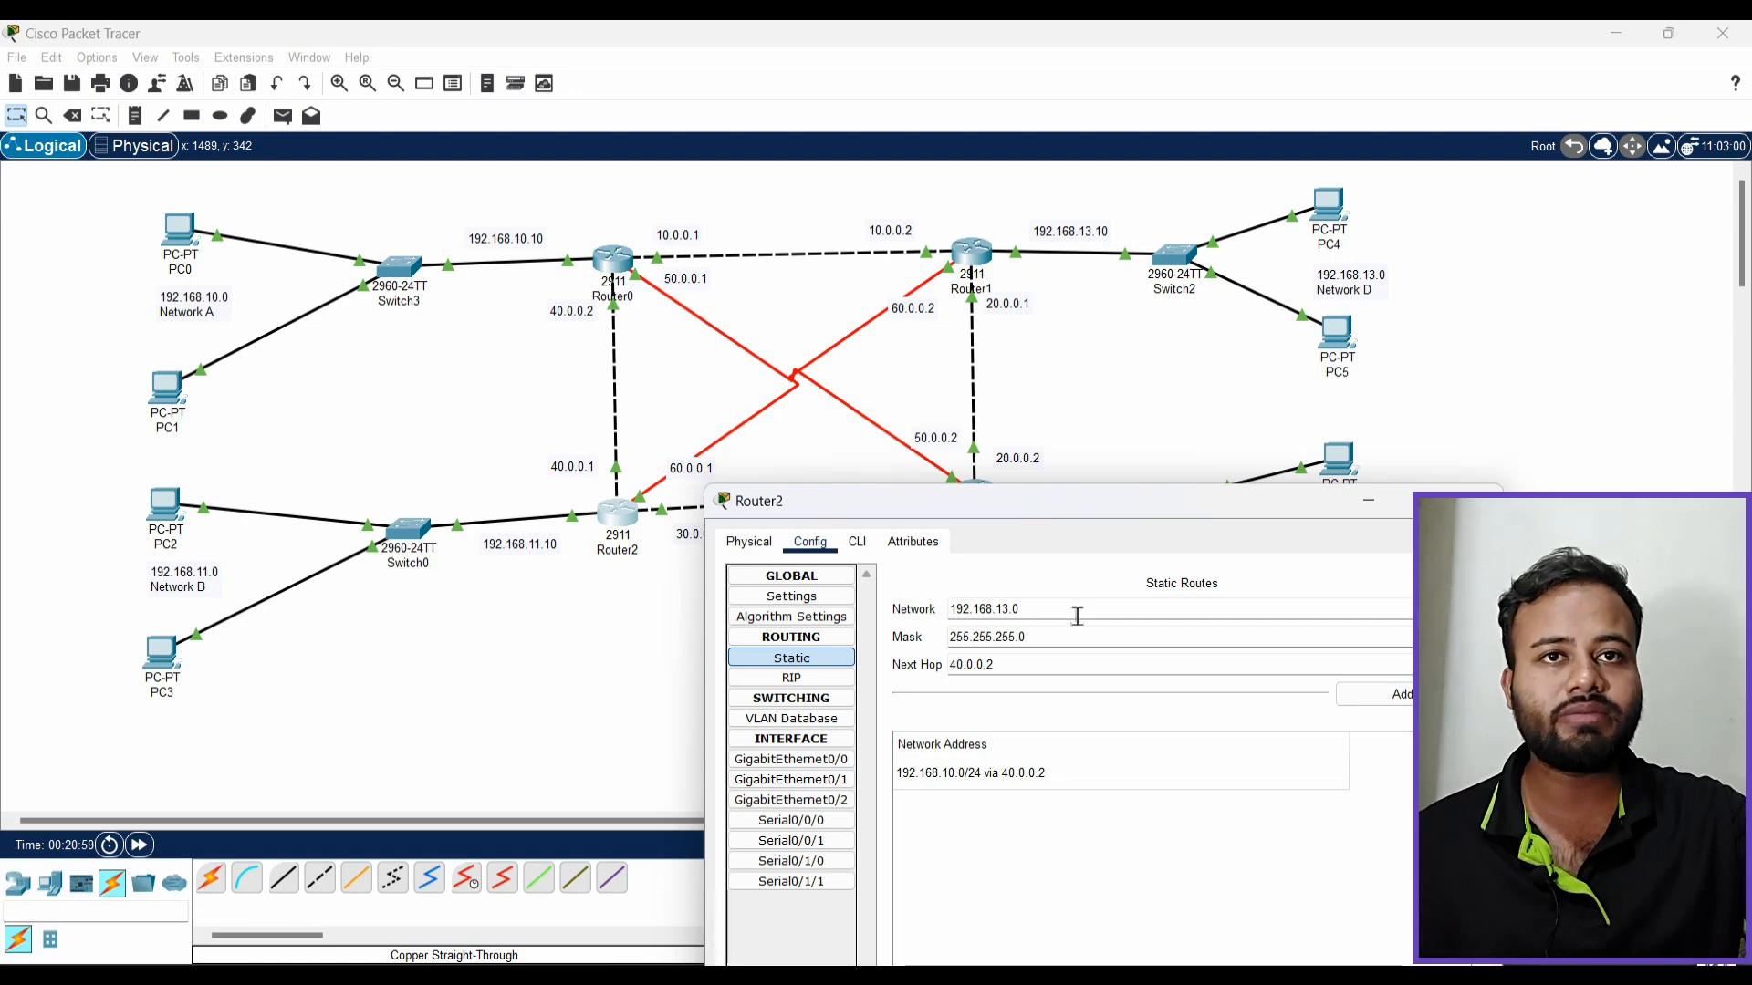
click(1052, 637)
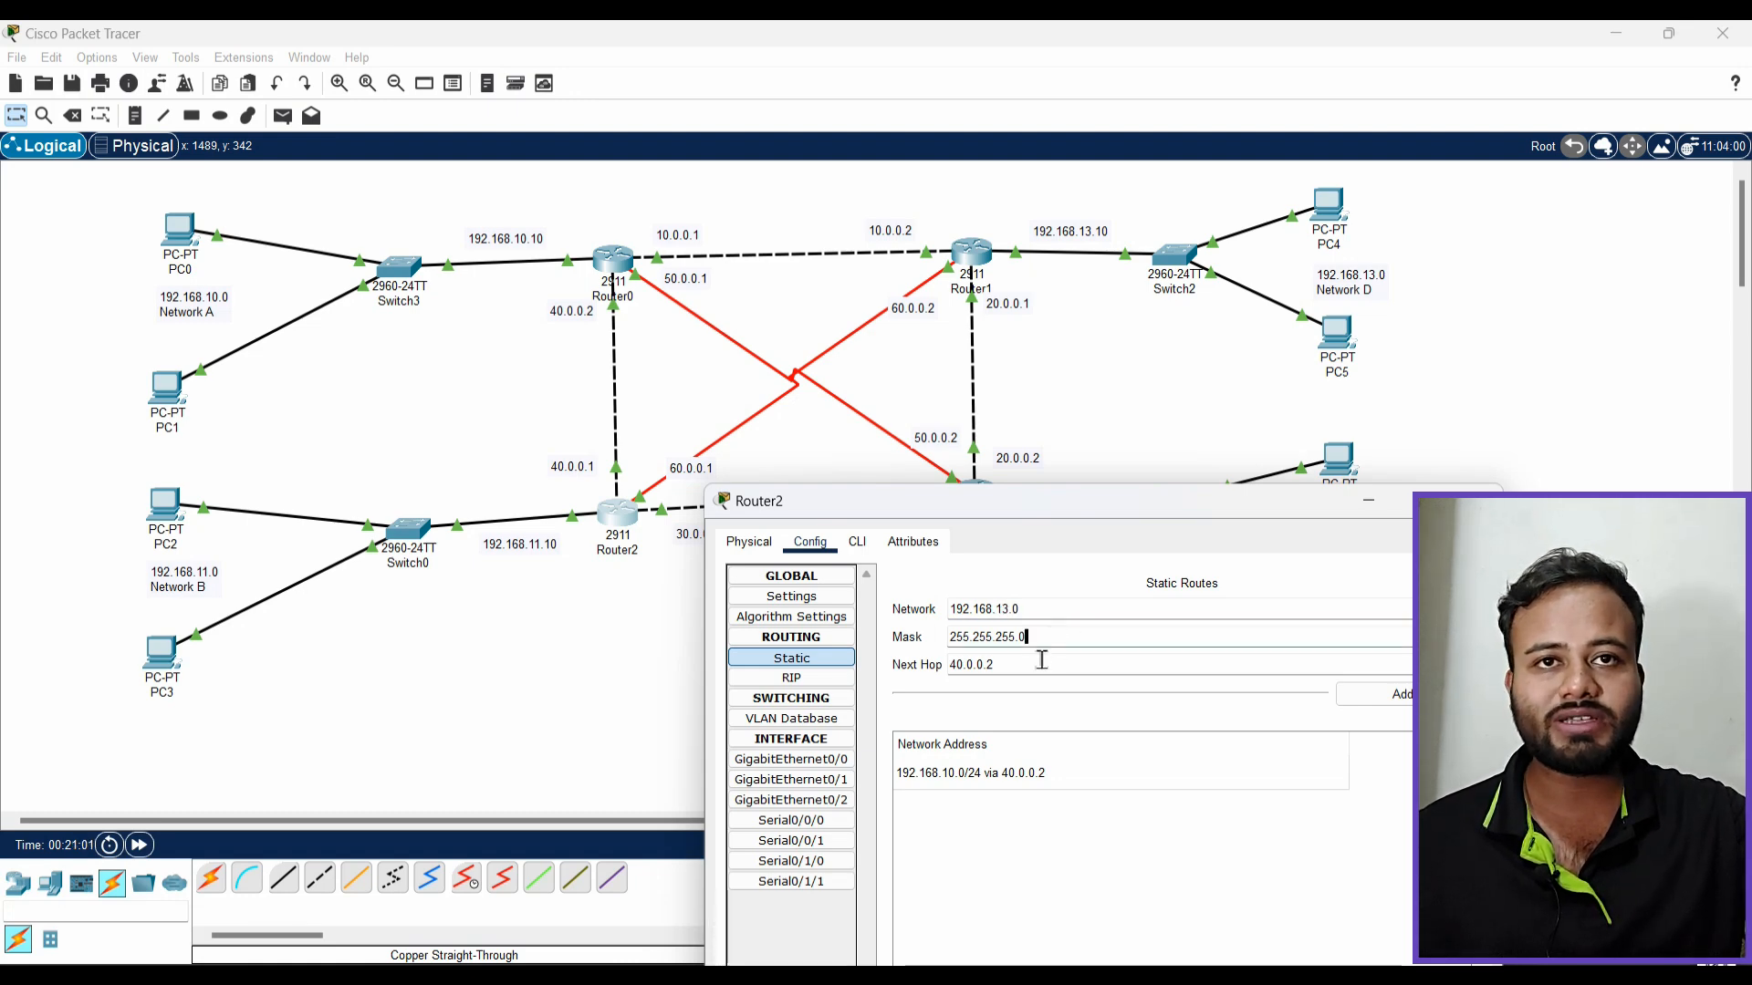
drag(1010, 674, 917, 674)
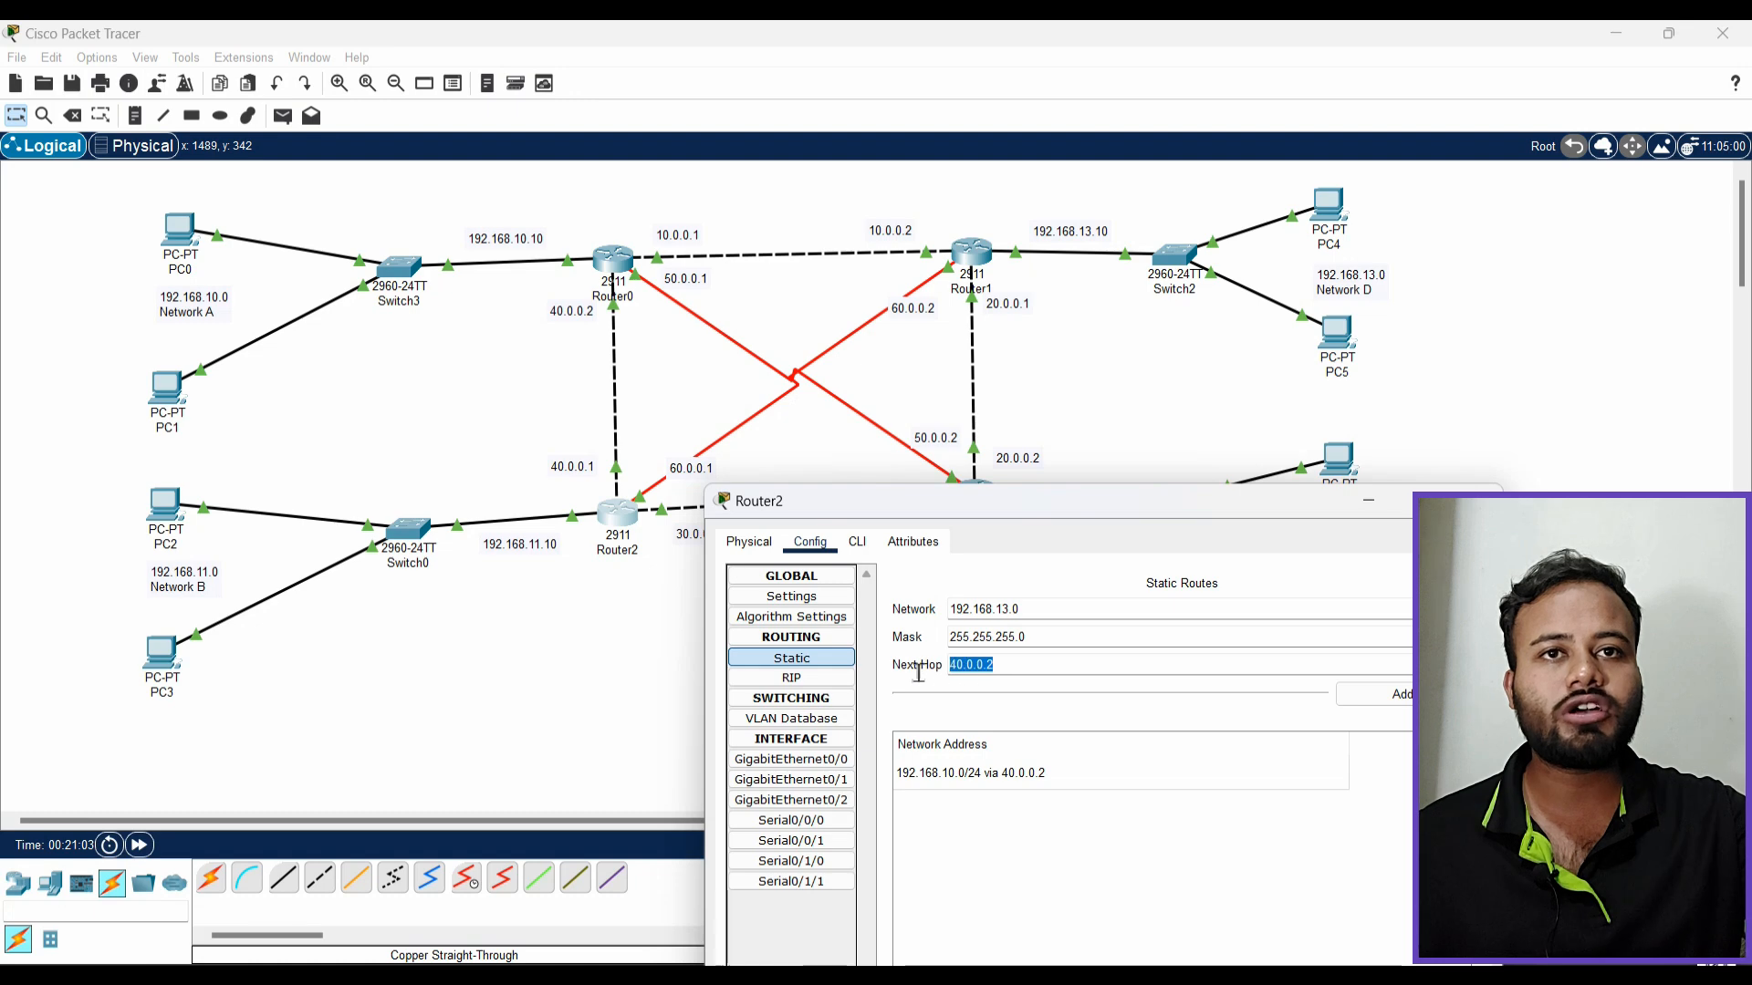
text(6)
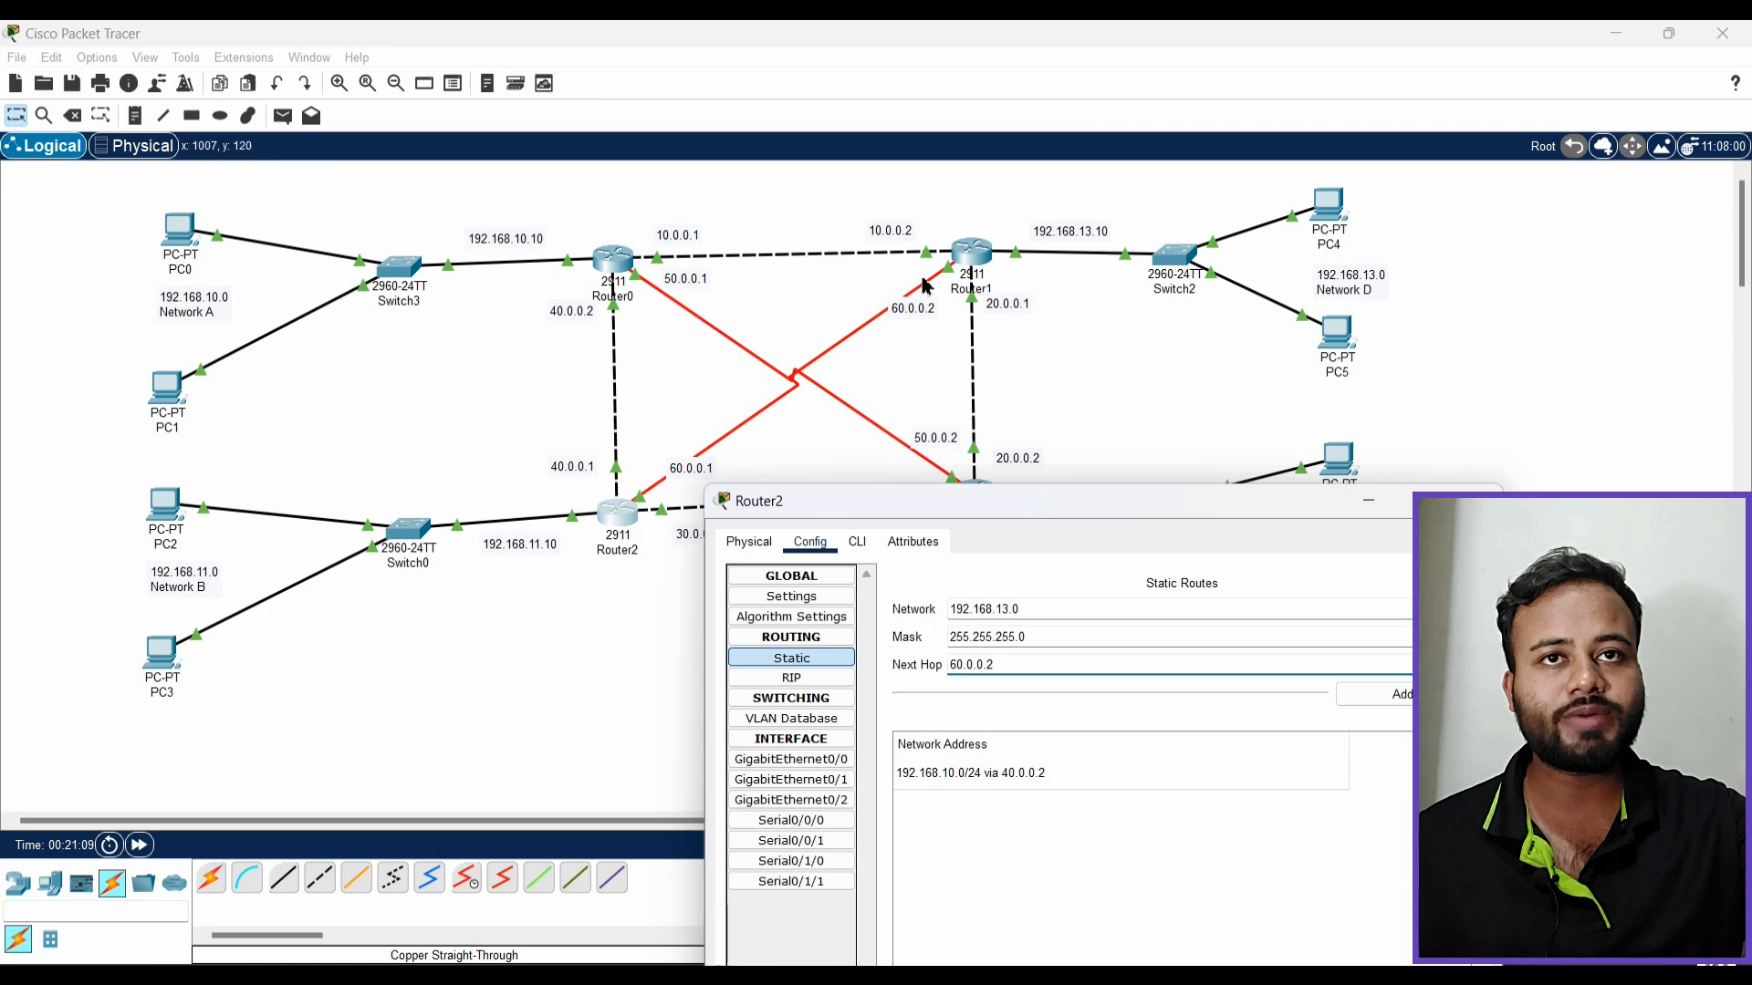
click(1375, 694)
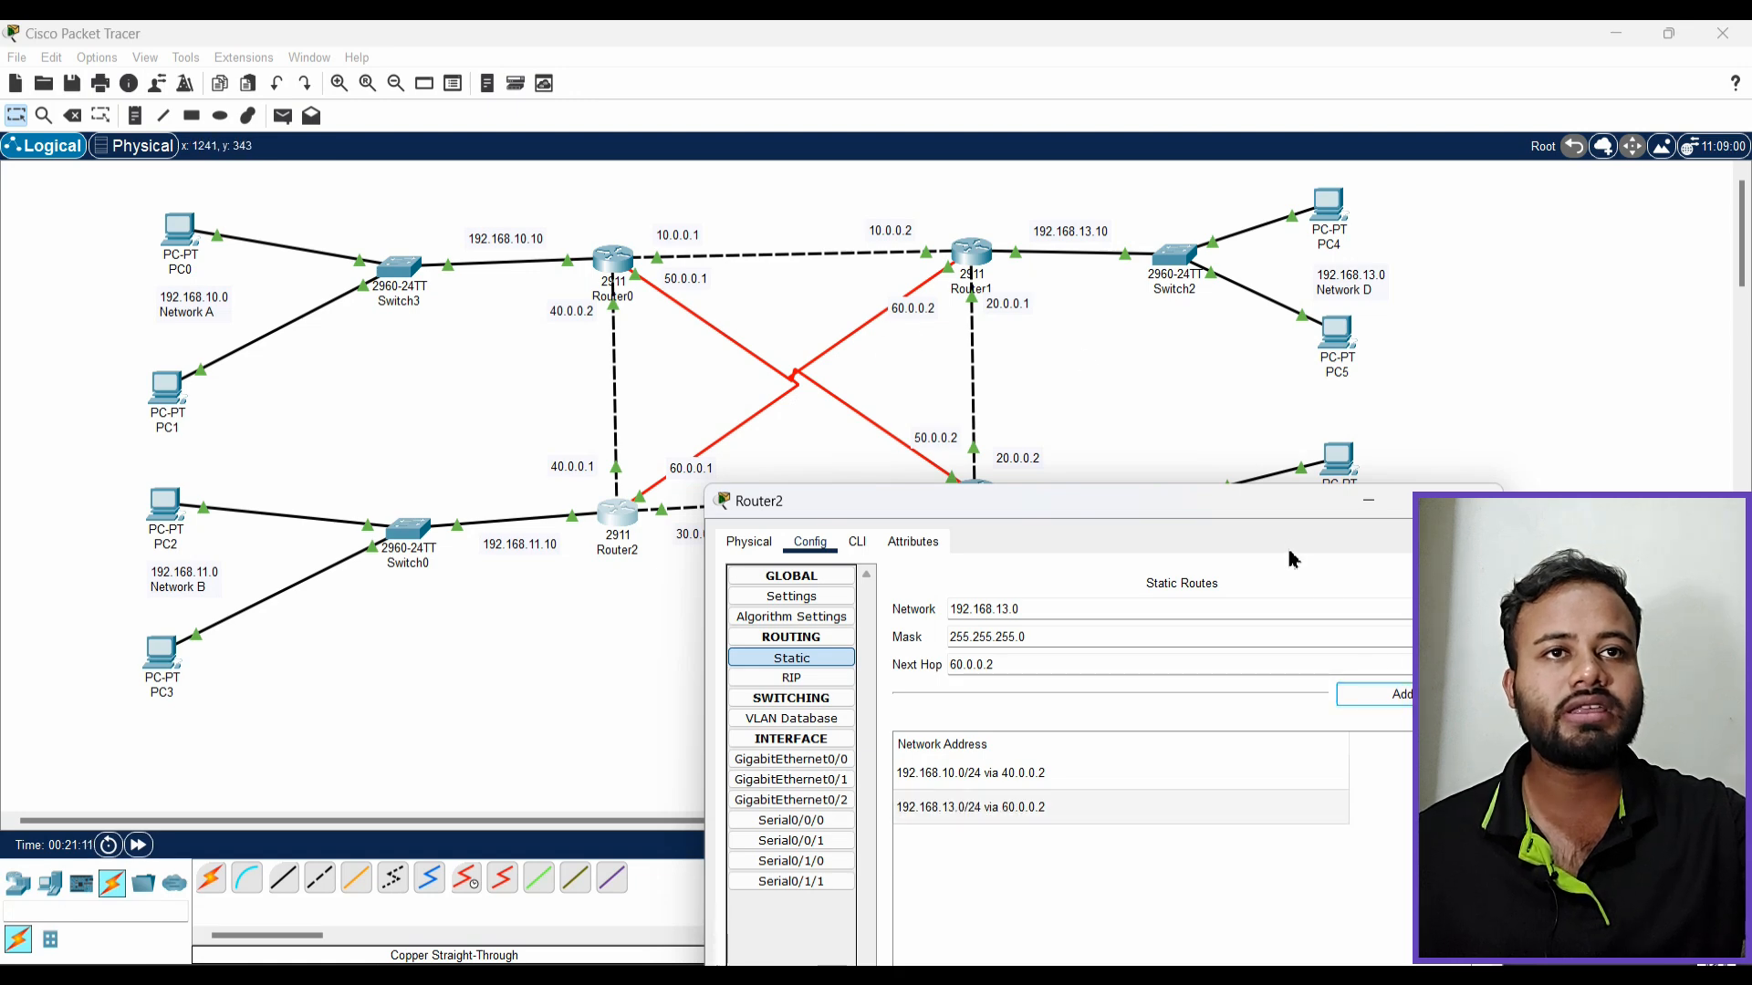
Add a static route on Router2 to 192.168.12.0 with mask 255.255.255.0 and next hop 30.0.0.1, and close the configuration
drag(1294, 511, 1040, 639)
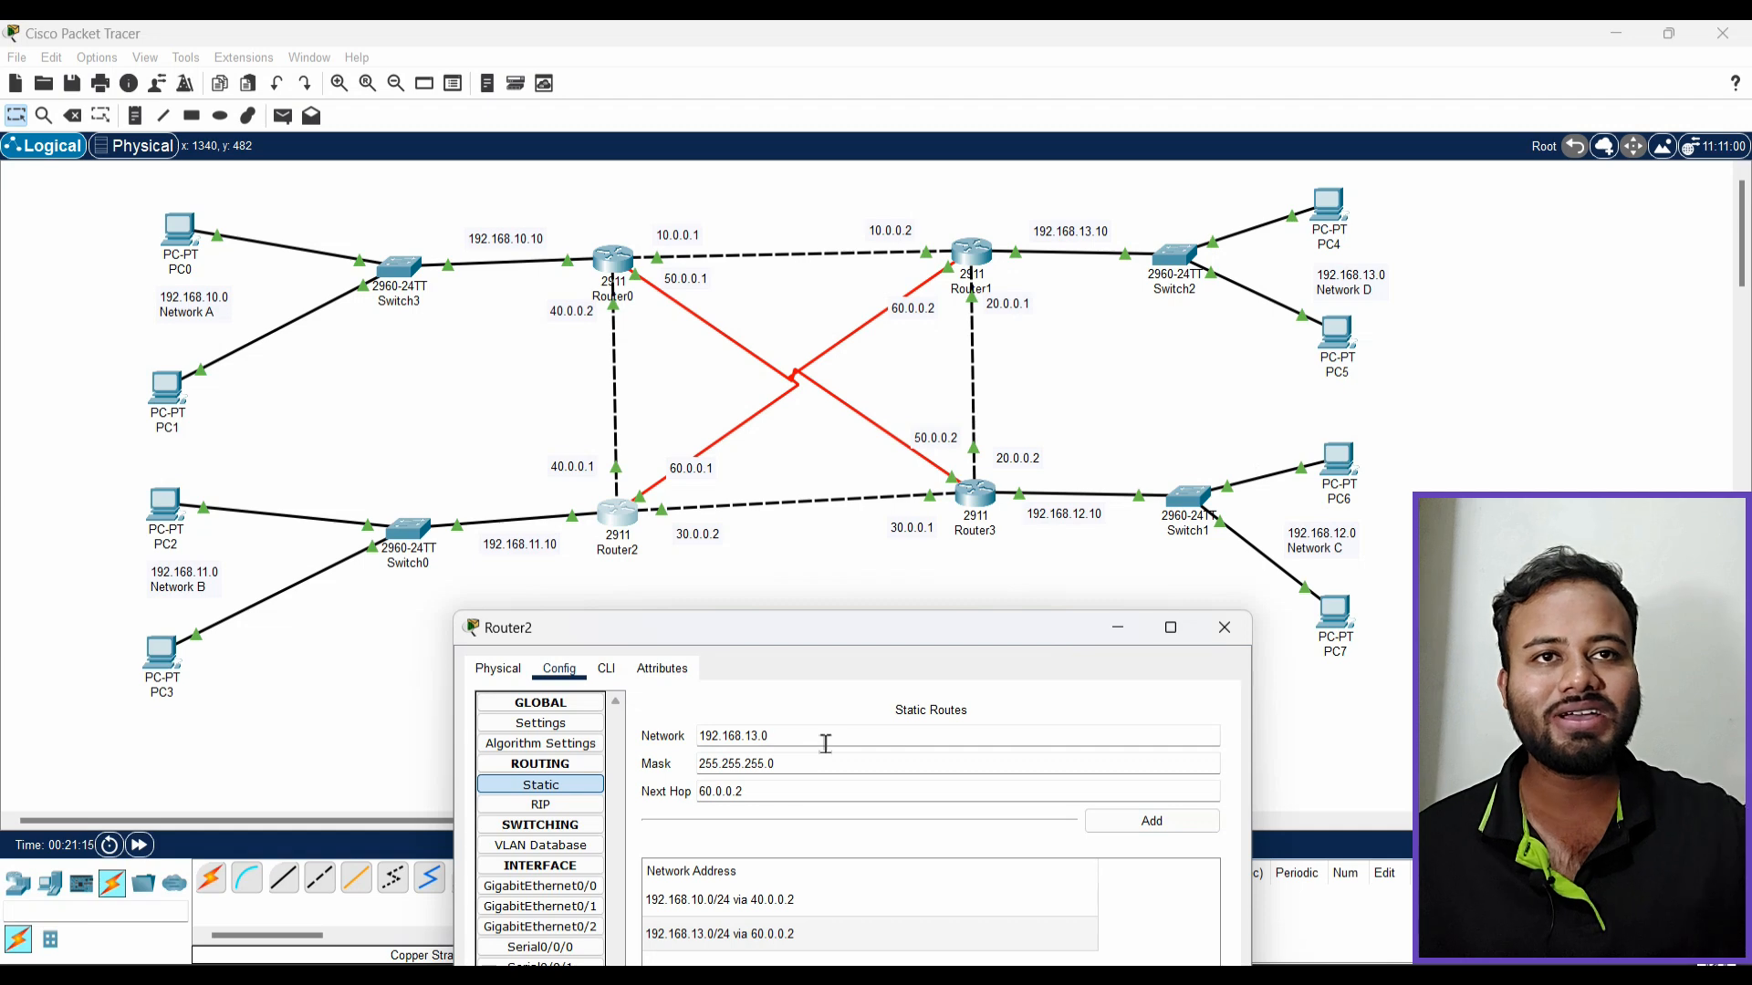
text(2.)
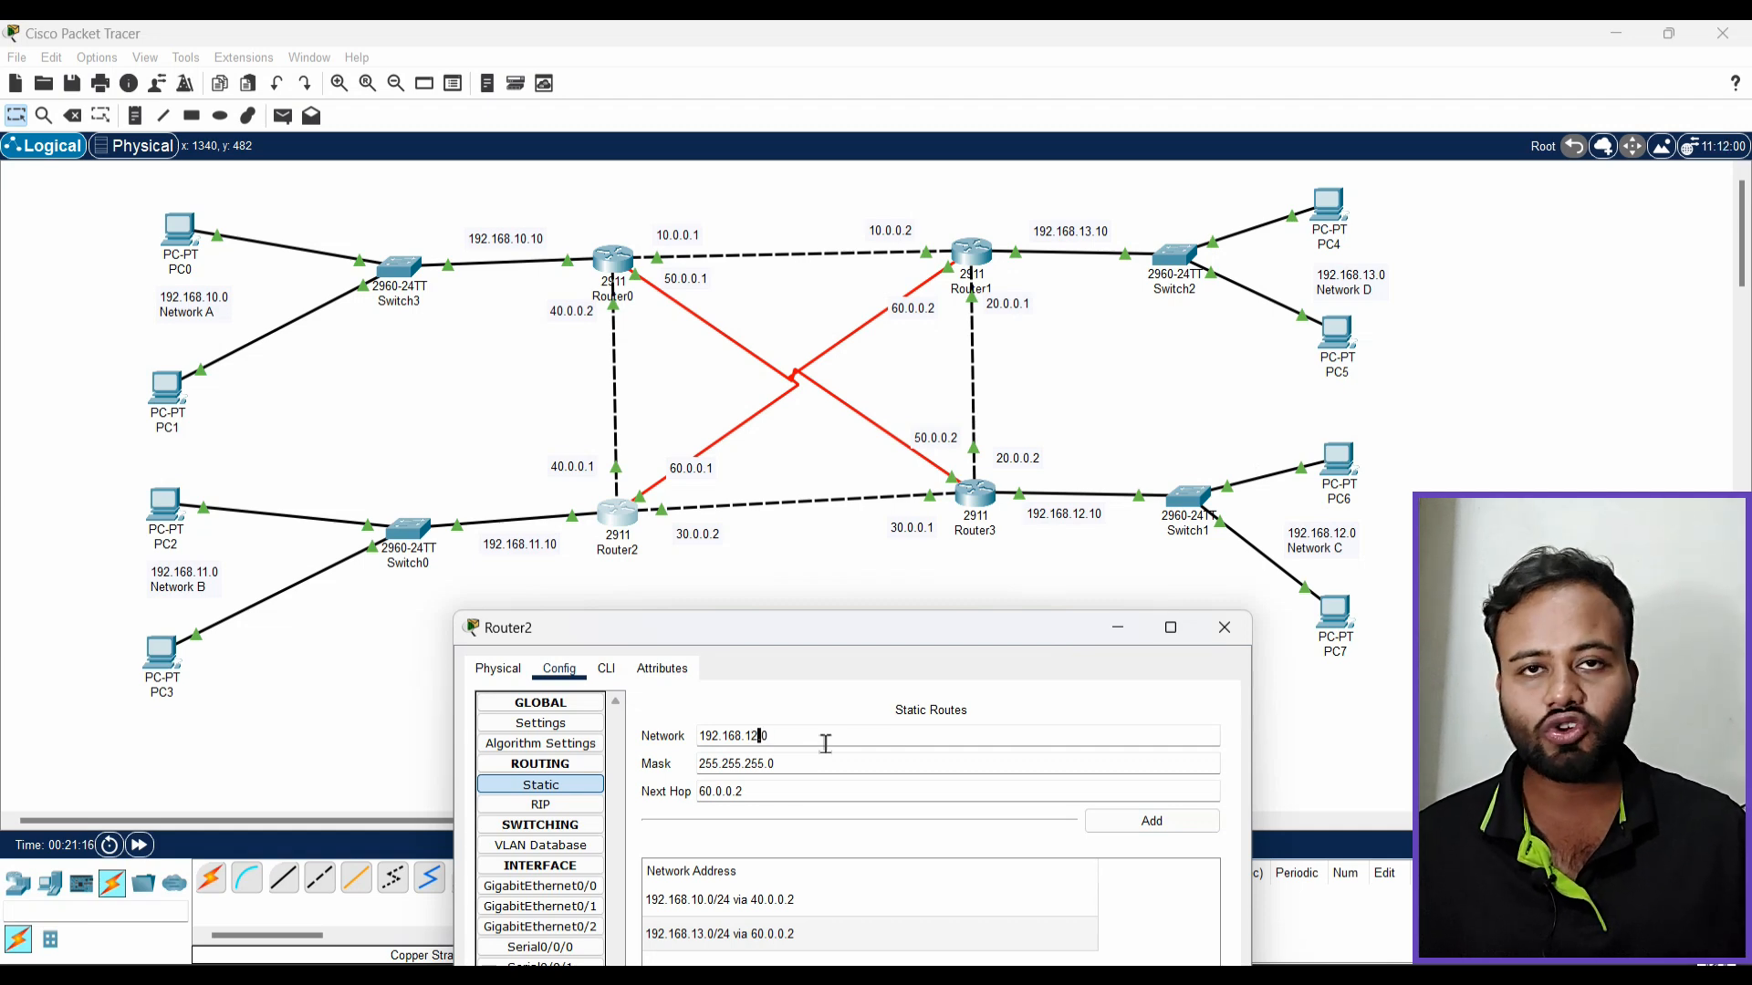
click(866, 769)
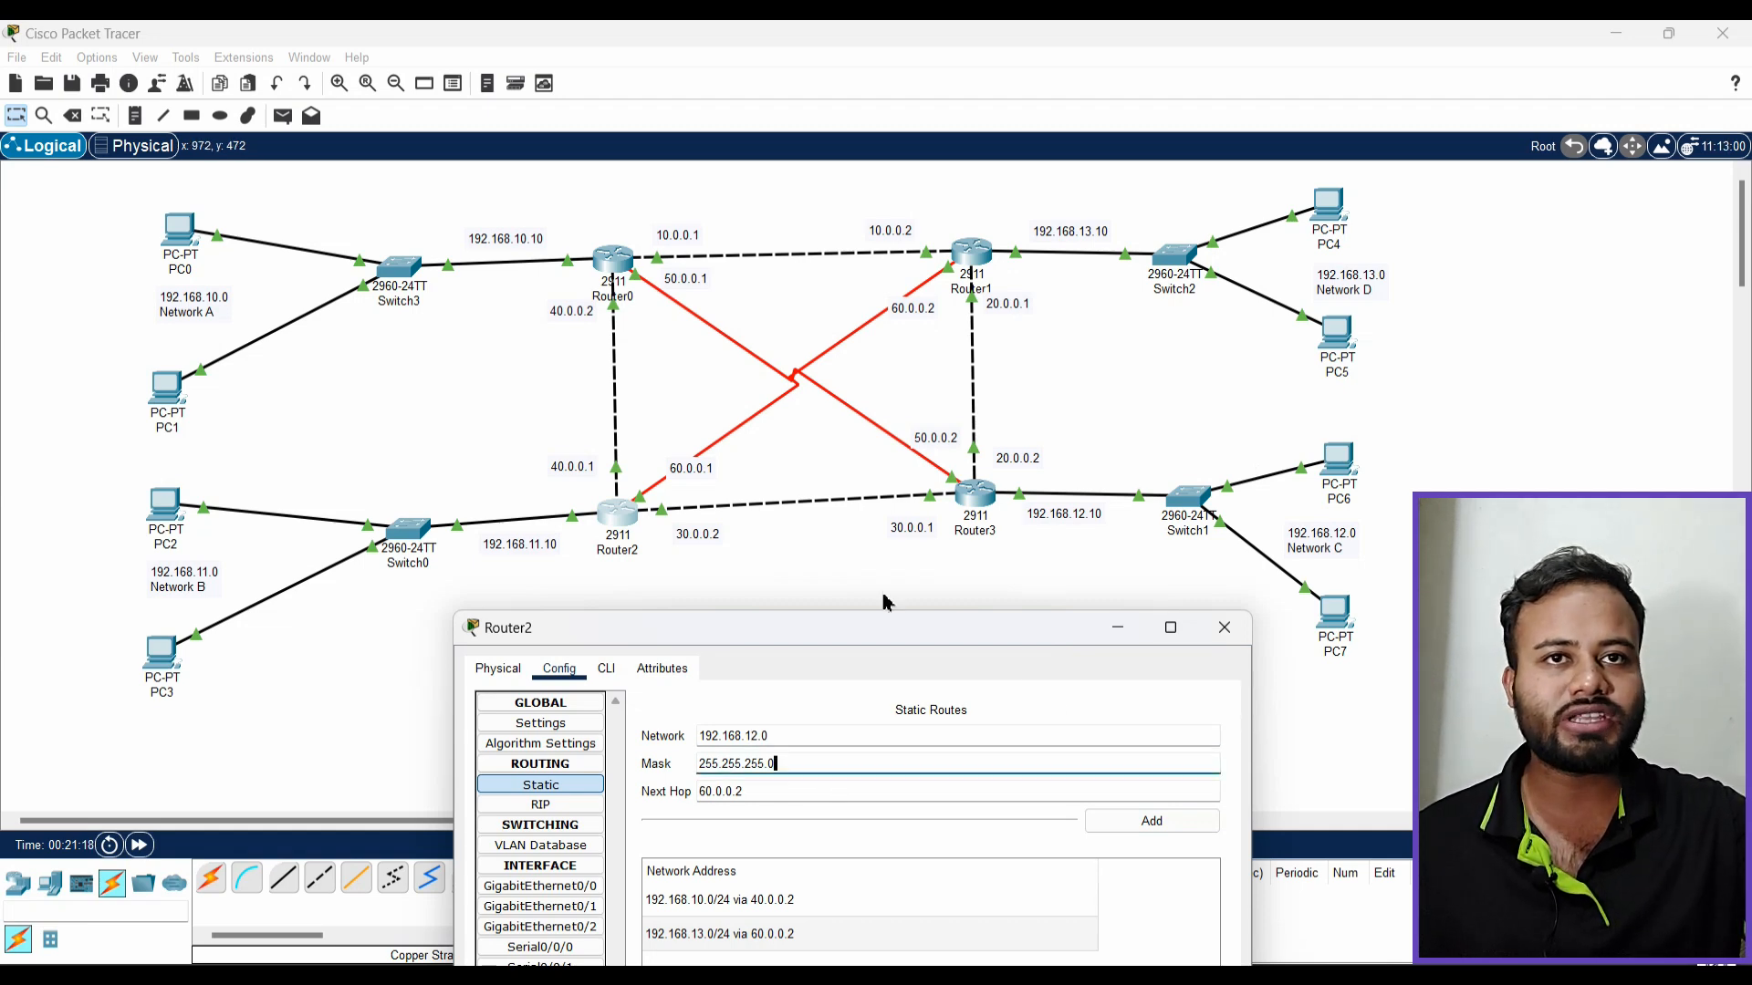
click(707, 791)
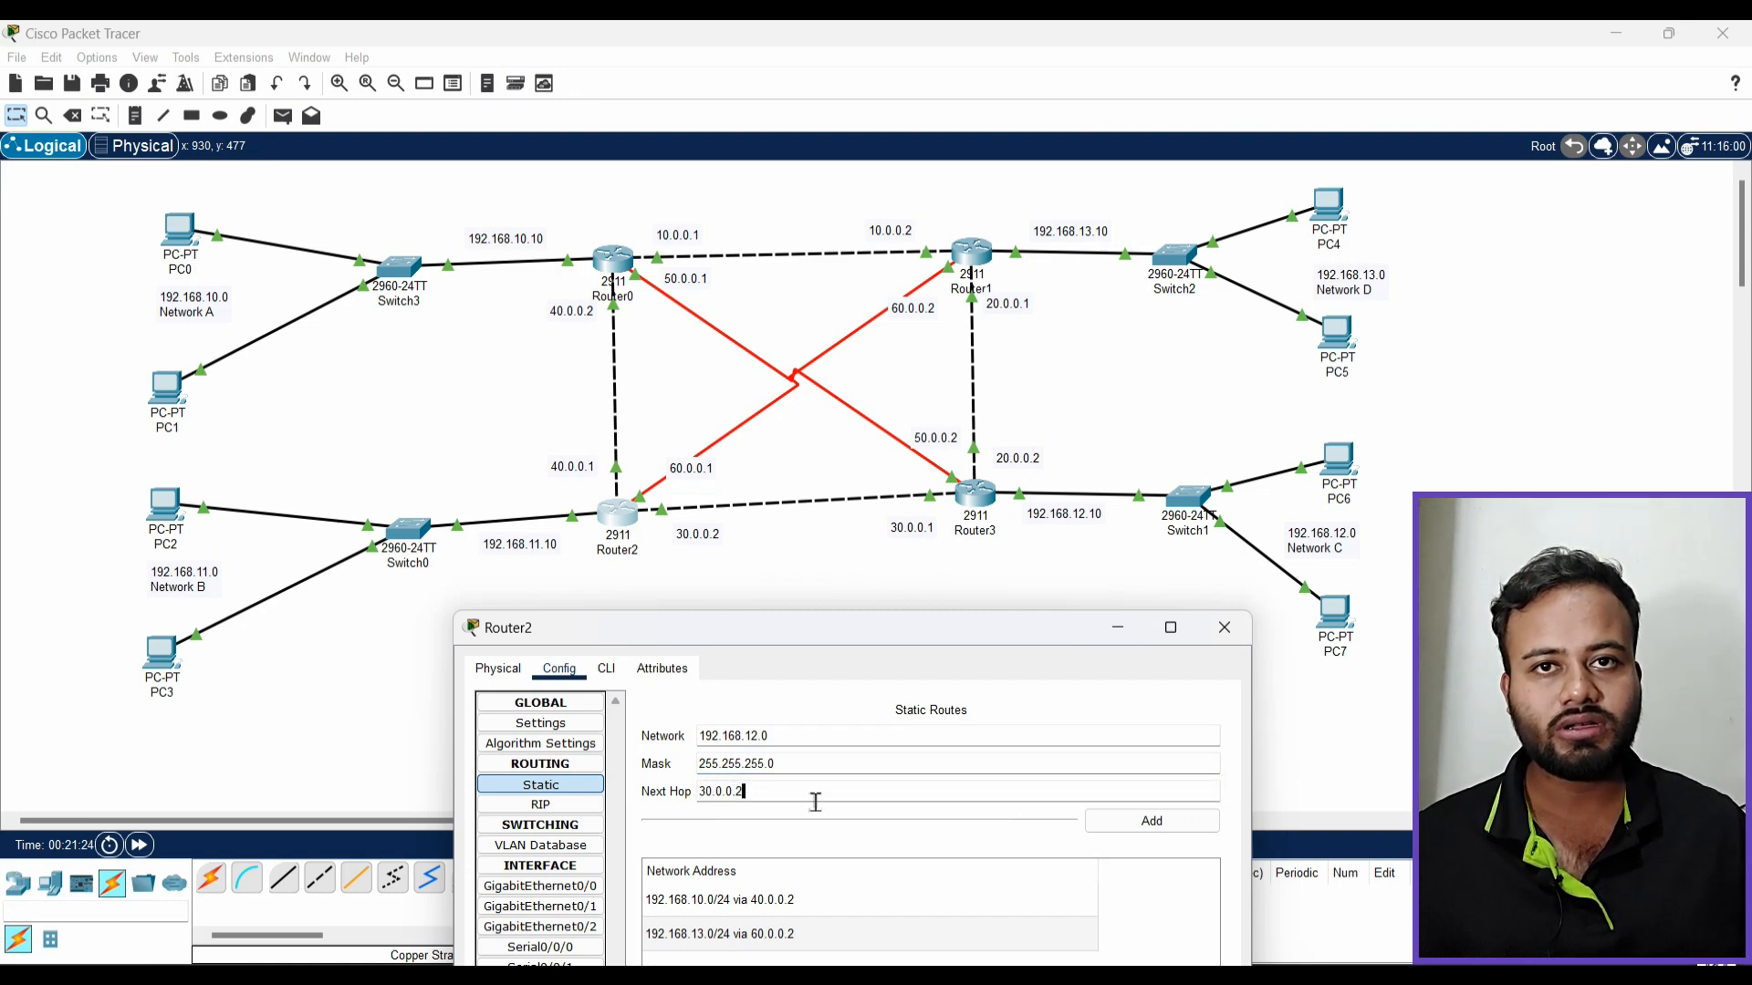
click(1161, 821)
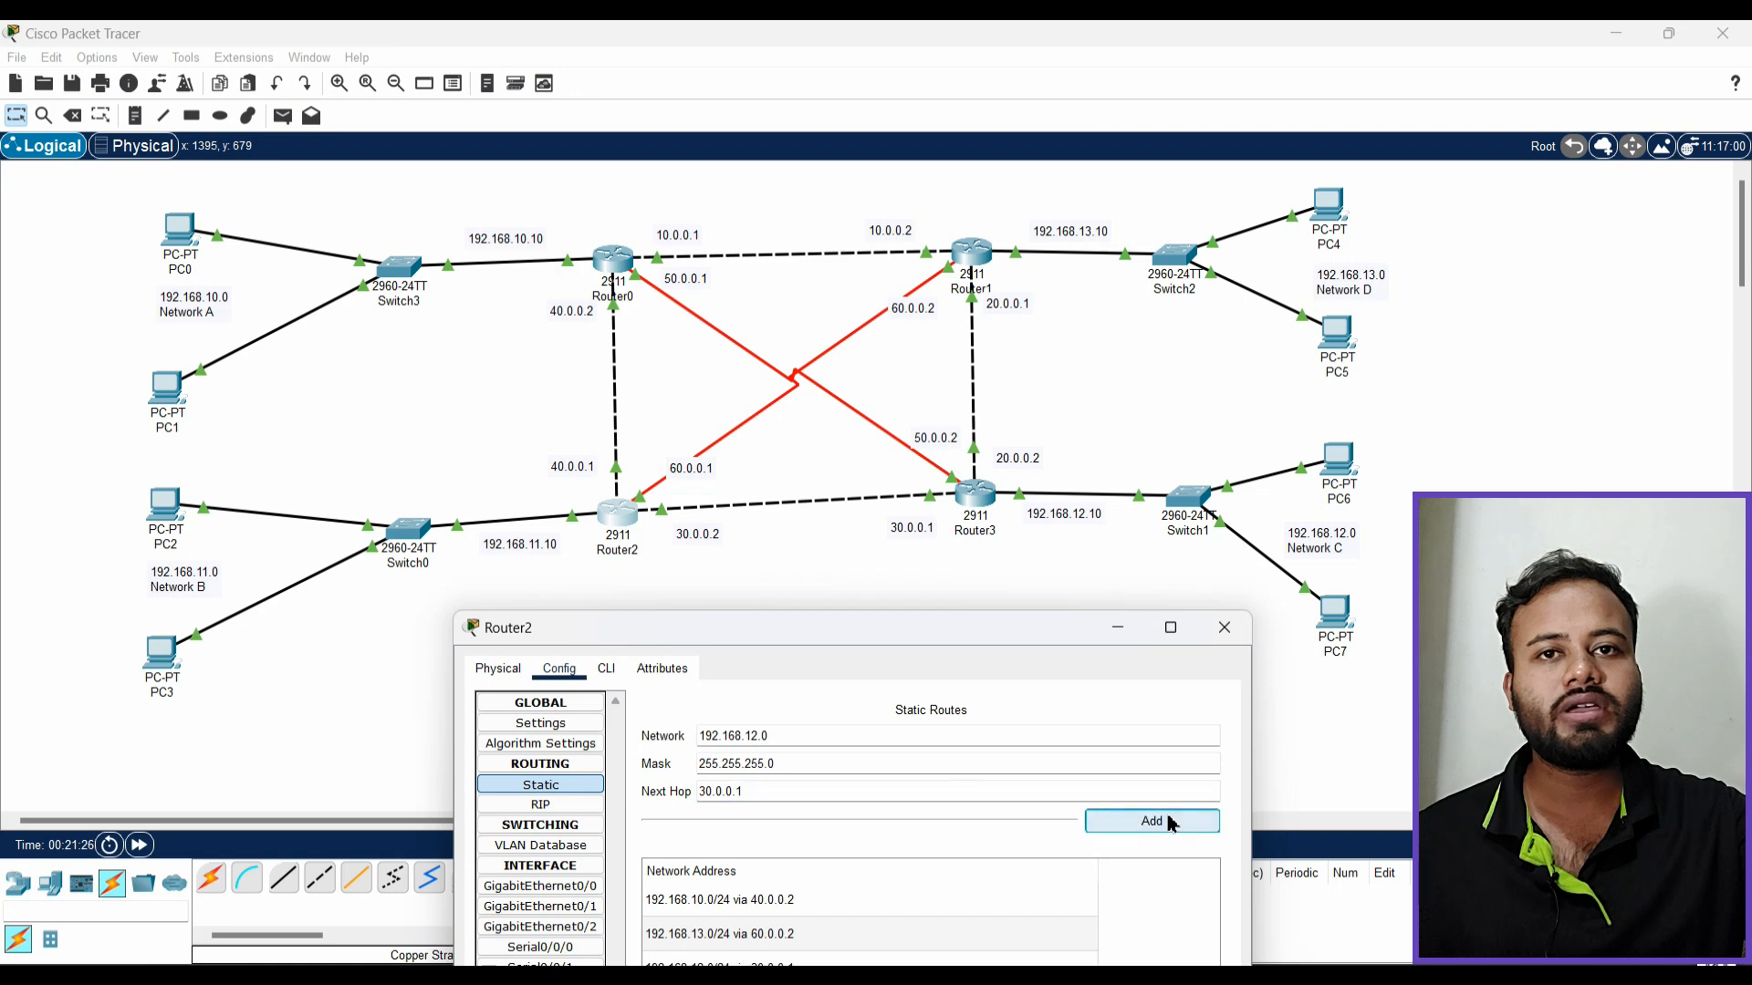
drag(1085, 628, 1310, 243)
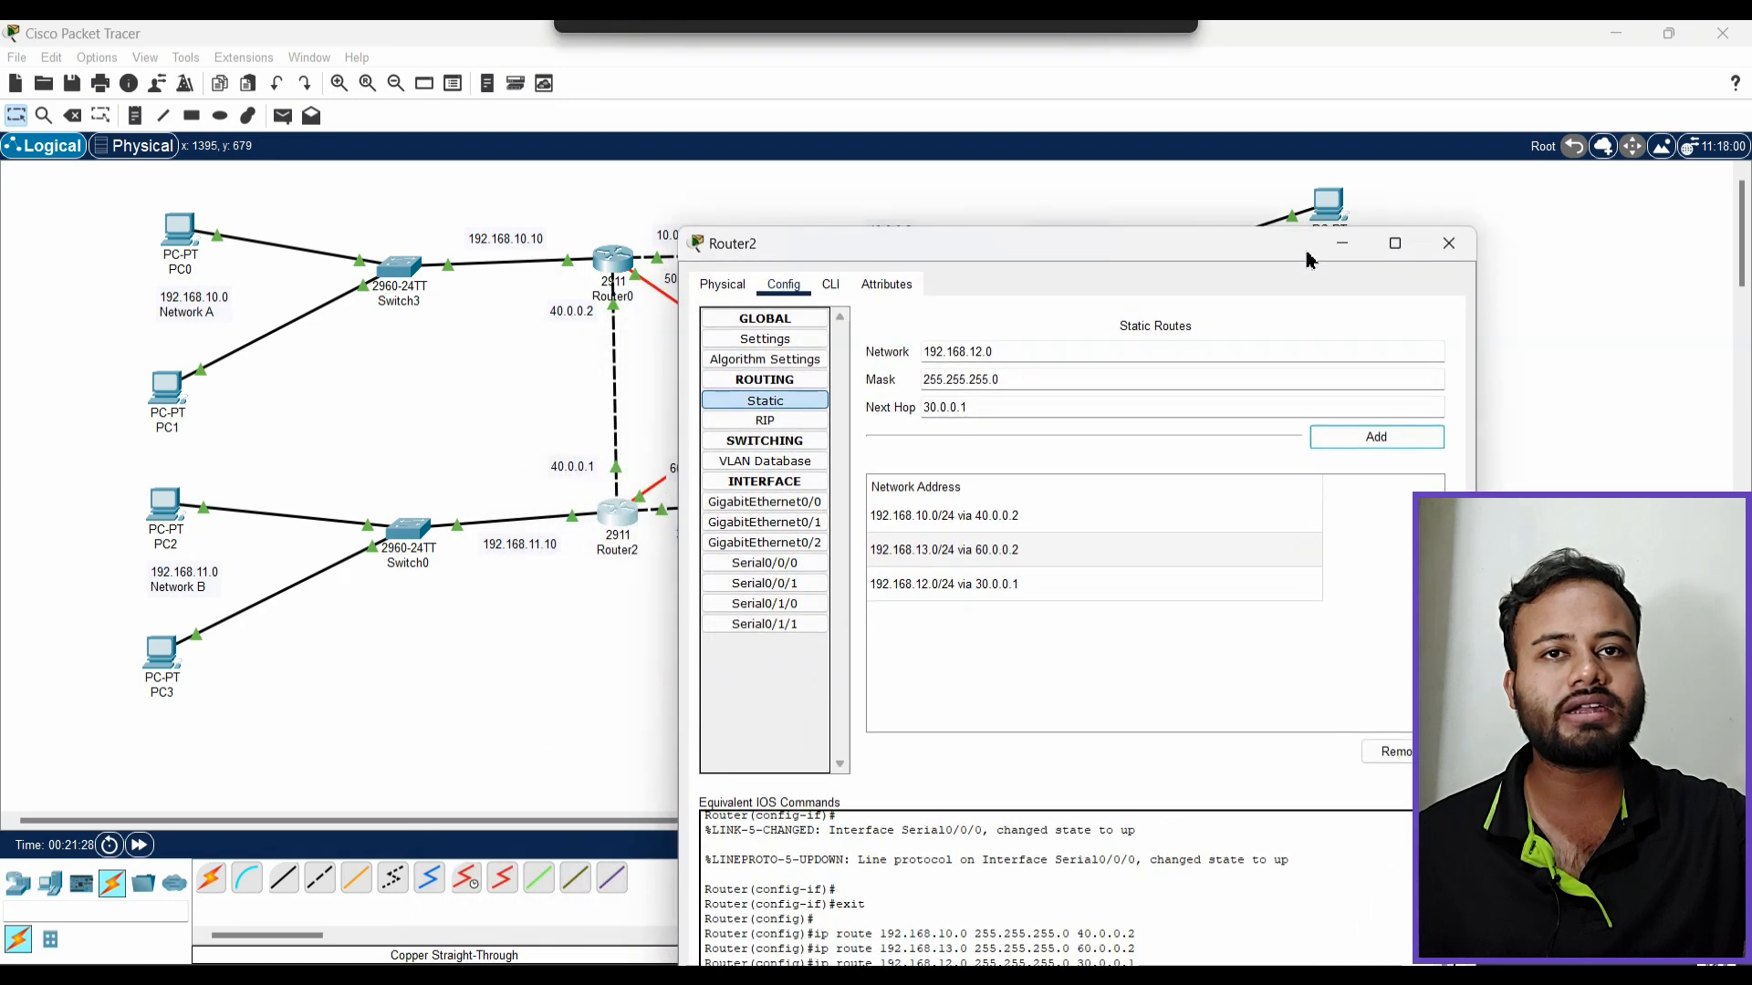
click(1448, 242)
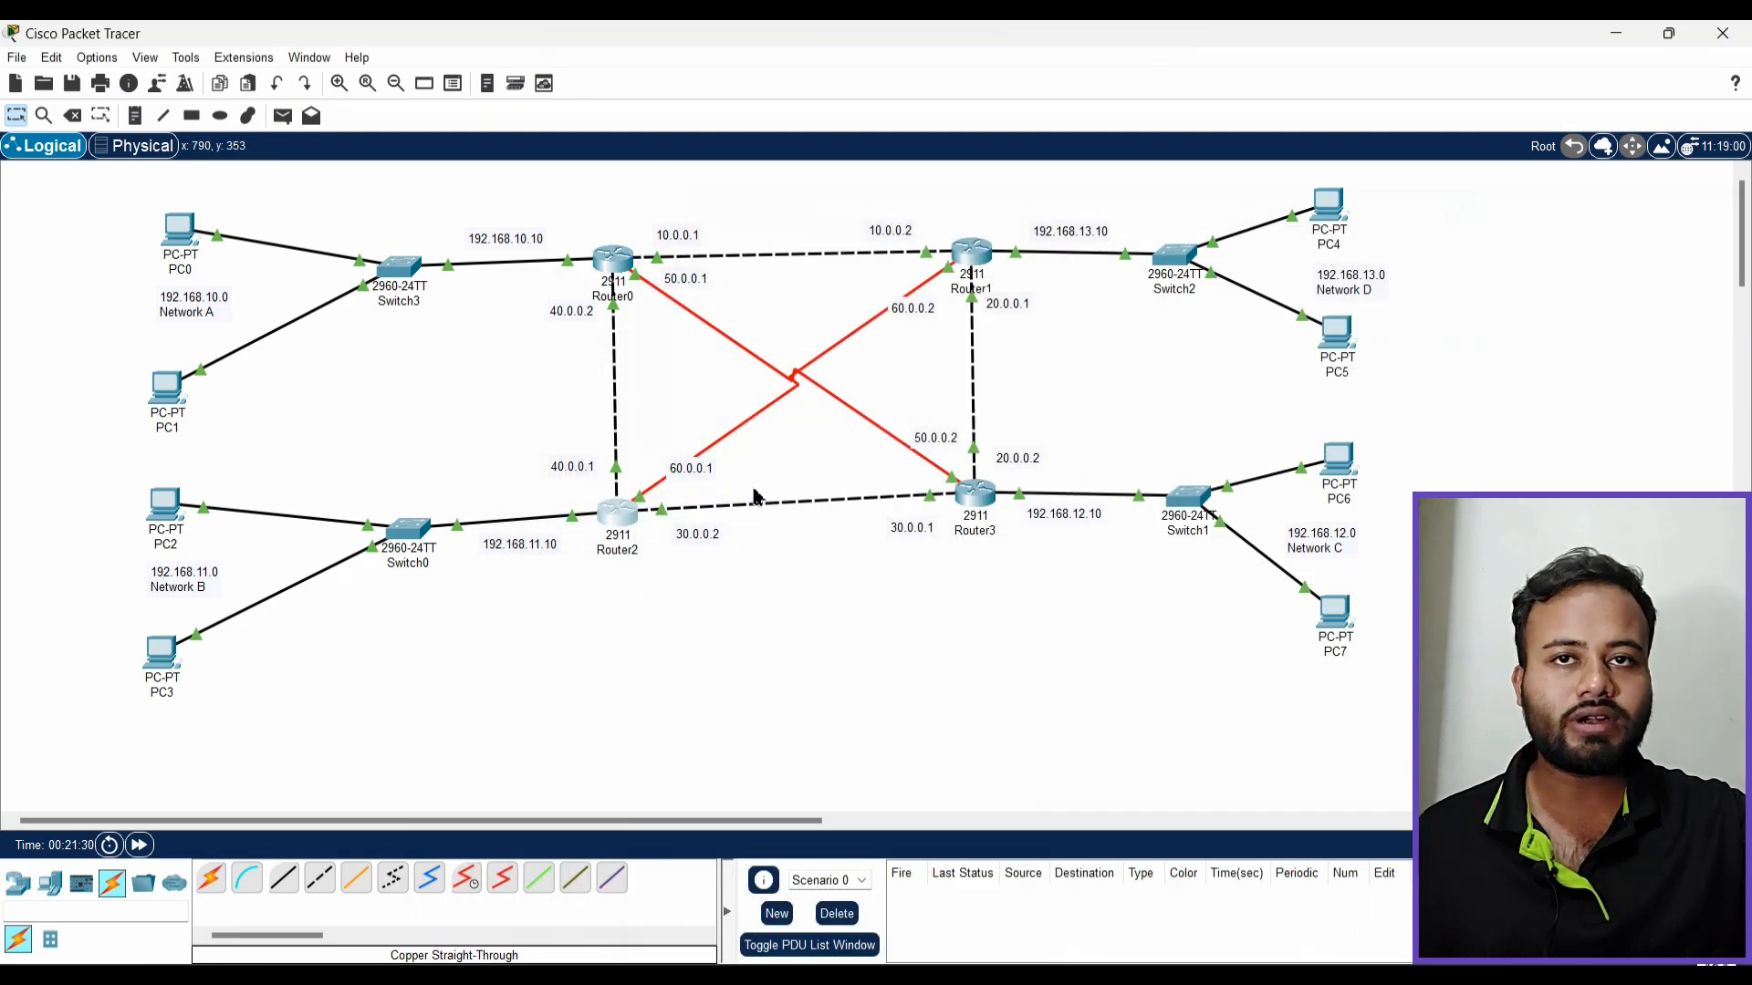
click(974, 497)
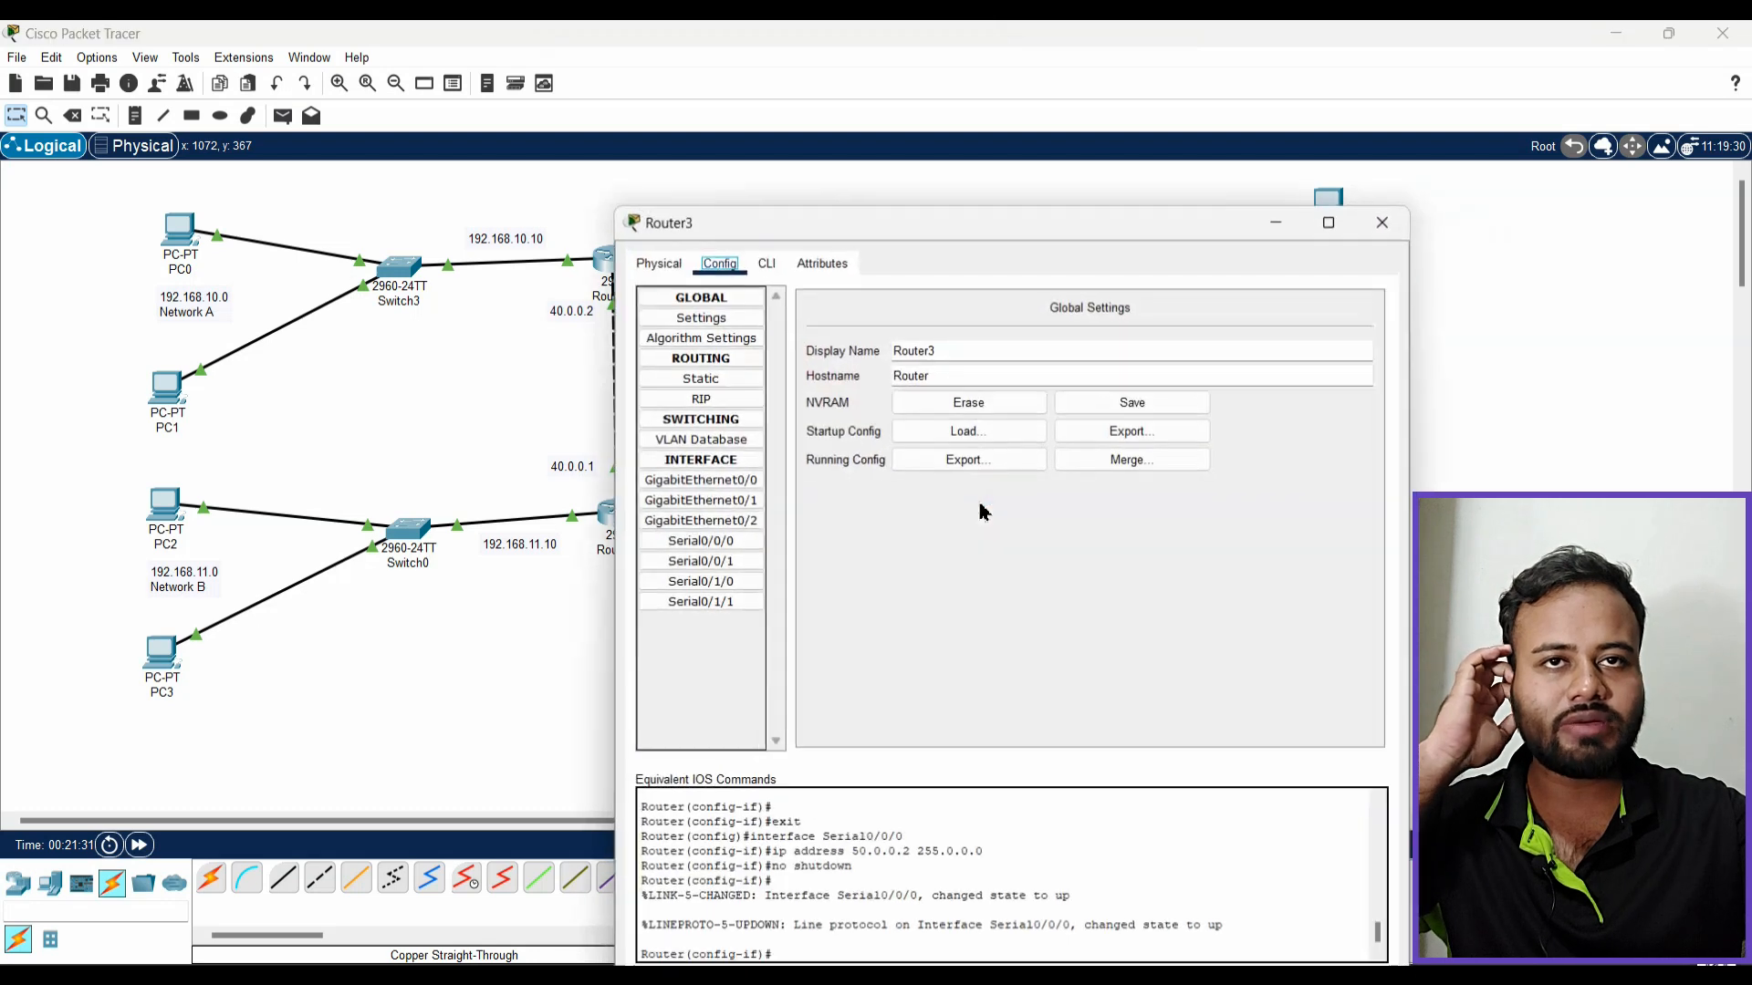
click(1384, 159)
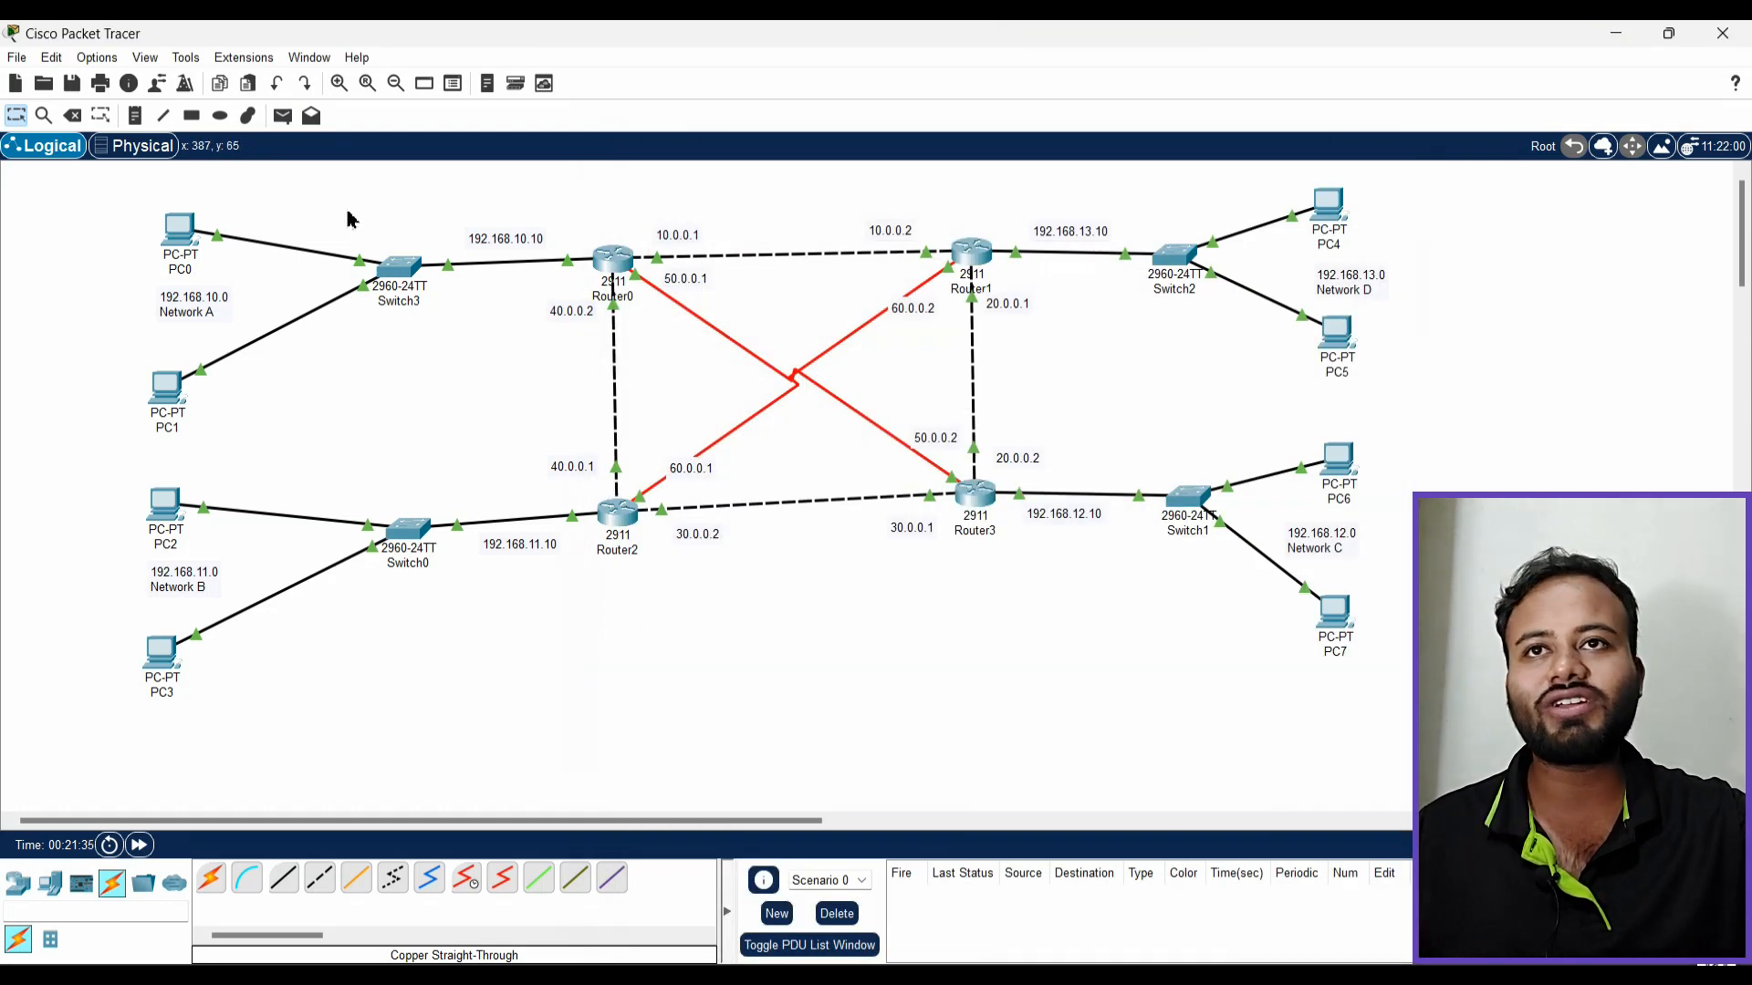
Test connectivity between Networks A and B by sending simple PDUs from PC1 to PC2, and delete the scenario's PDU entries
click(283, 115)
click(162, 385)
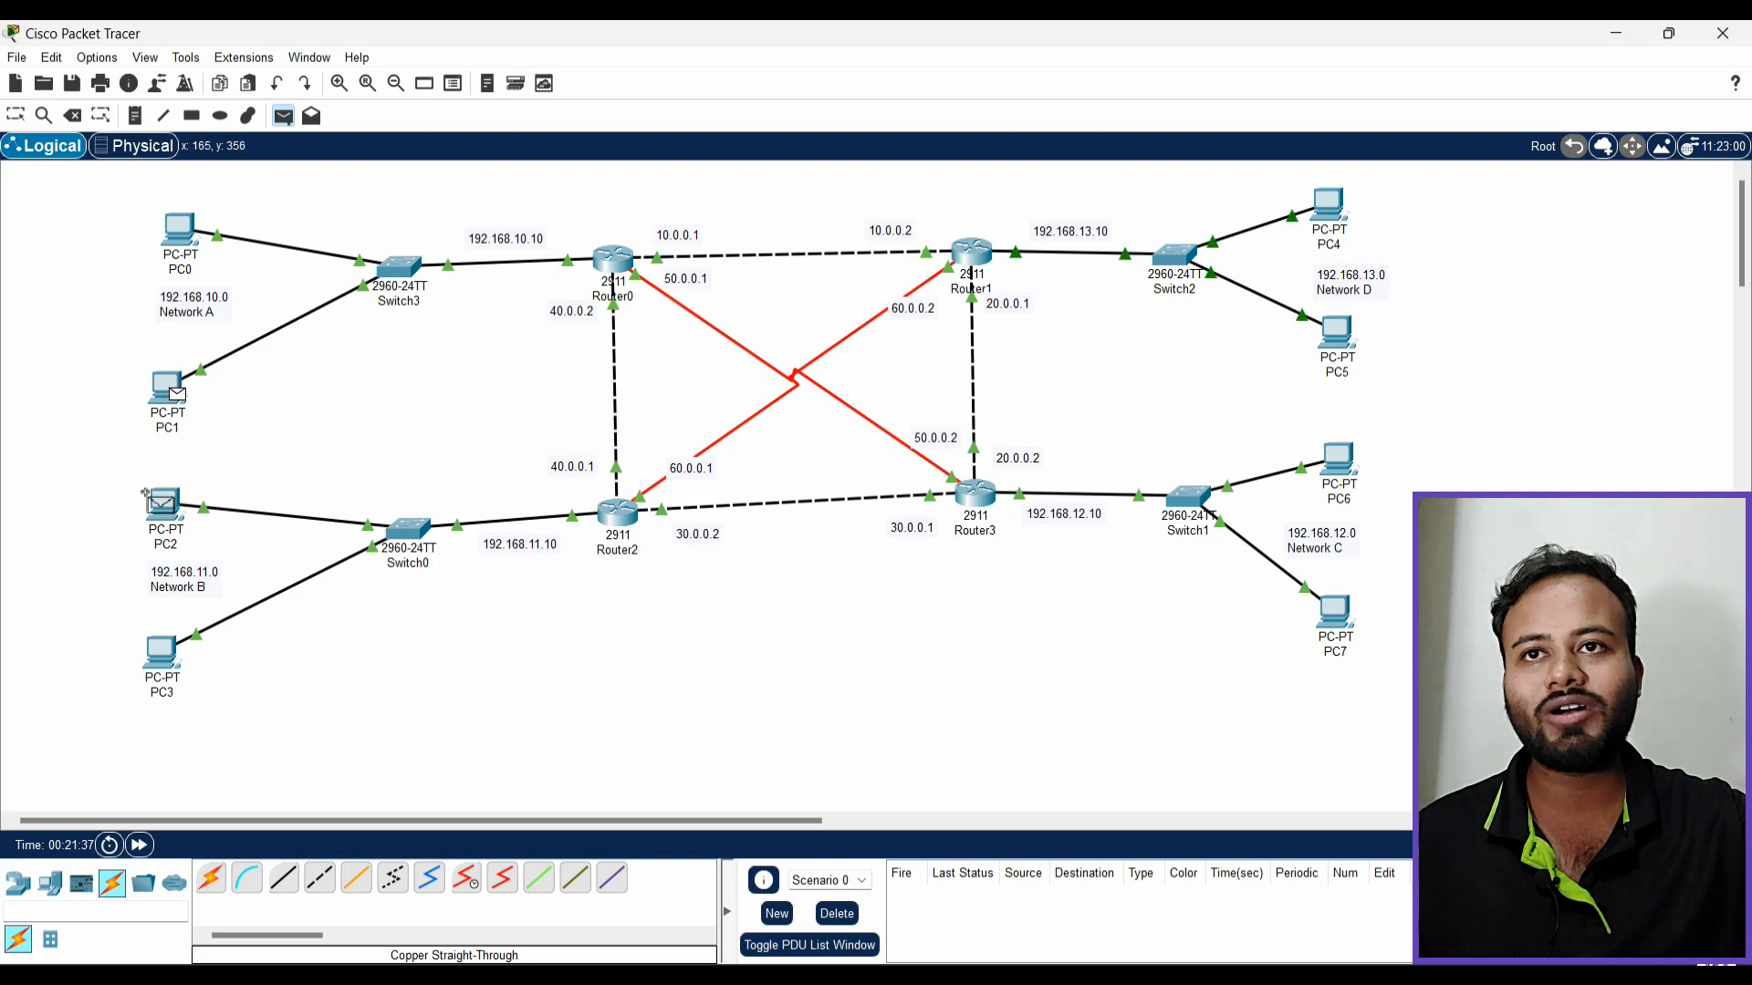
click(157, 511)
click(283, 115)
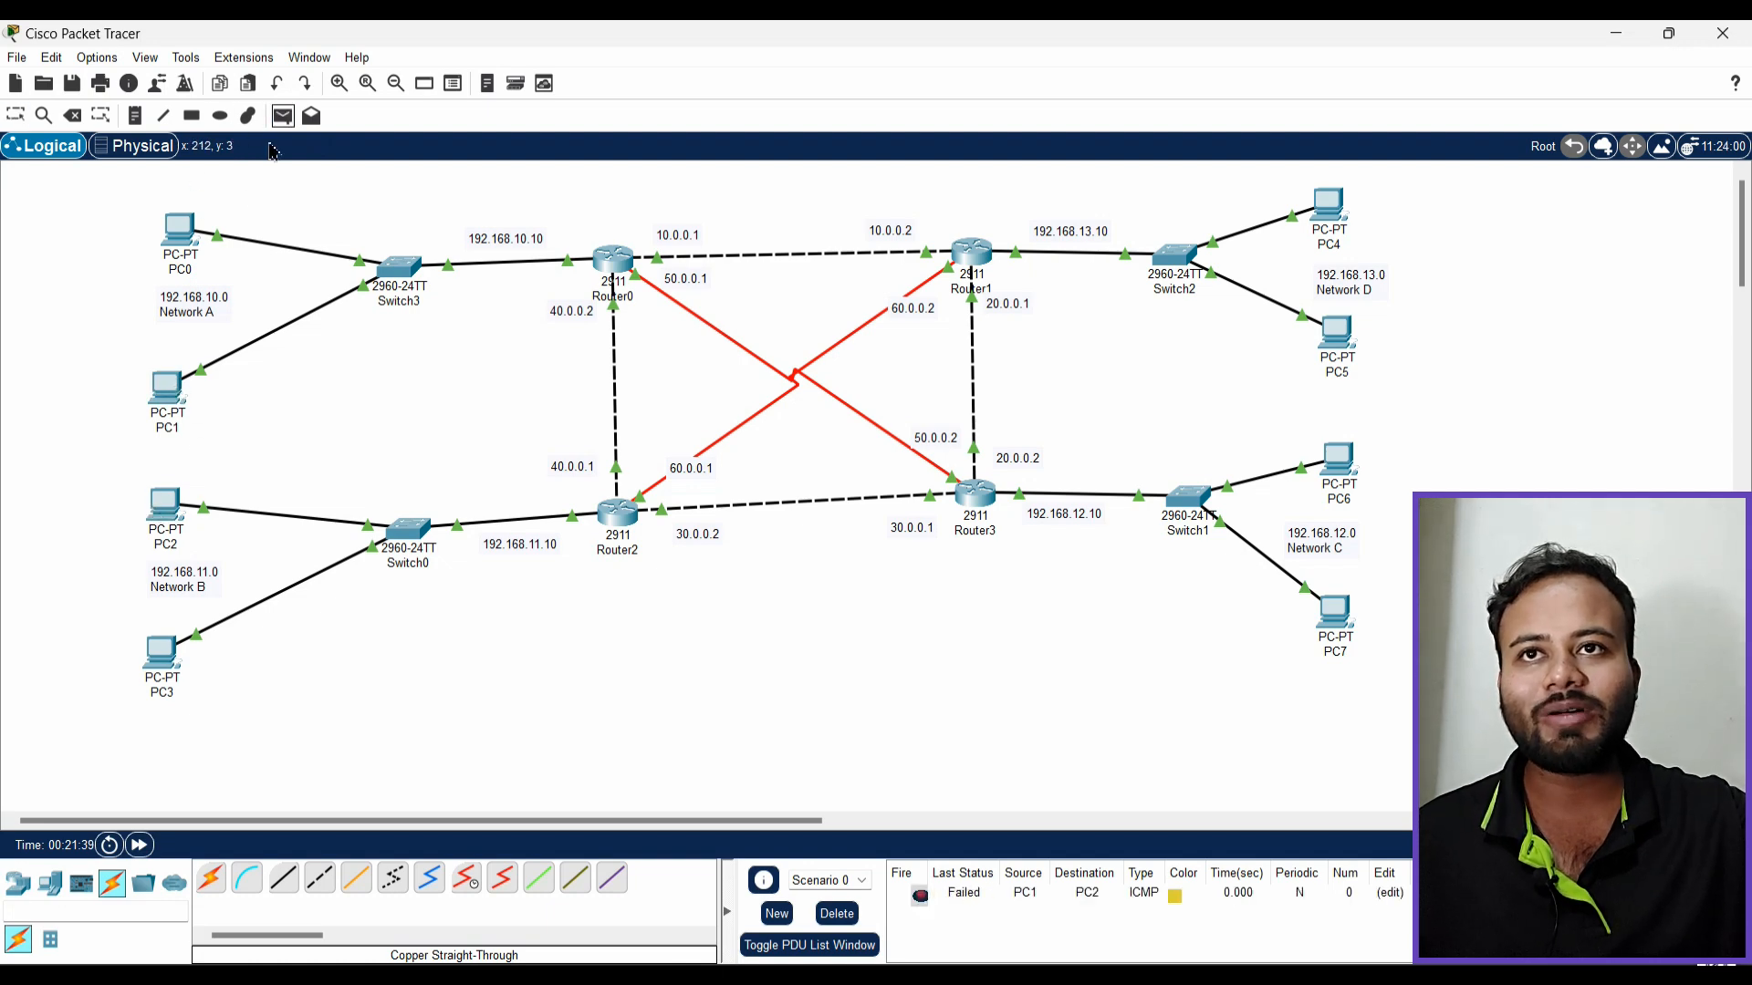
click(169, 388)
click(174, 505)
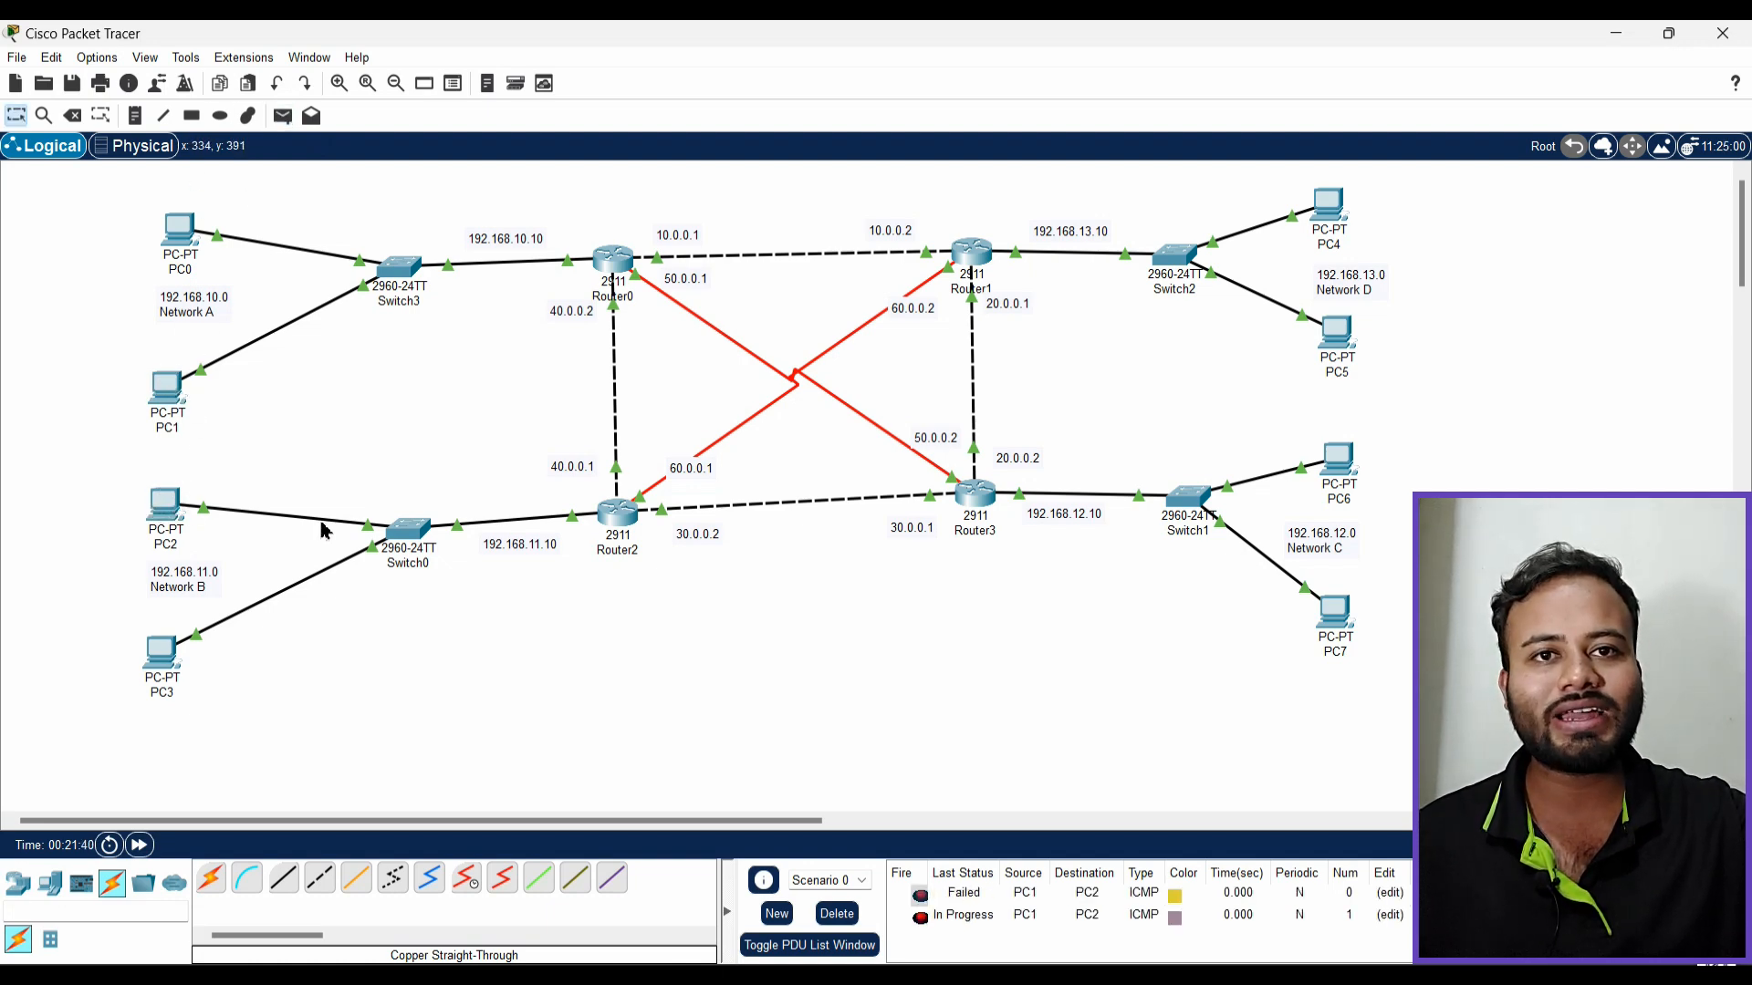
click(283, 115)
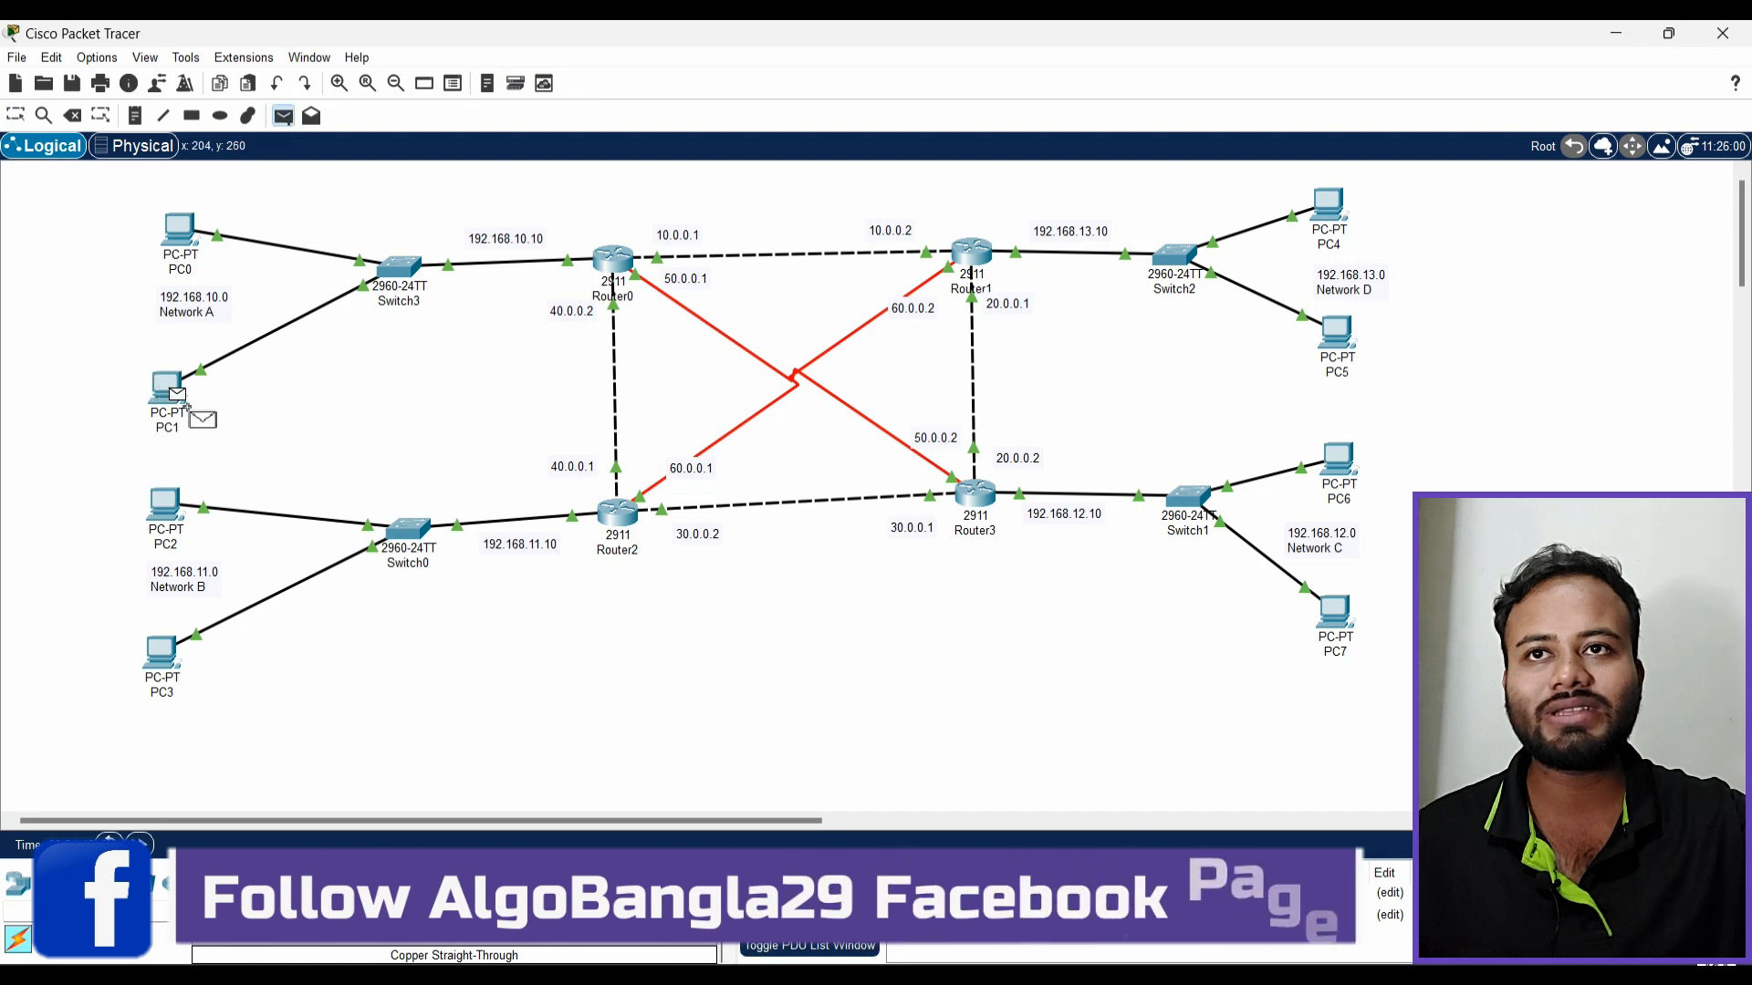
click(160, 503)
mouse_move(976, 947)
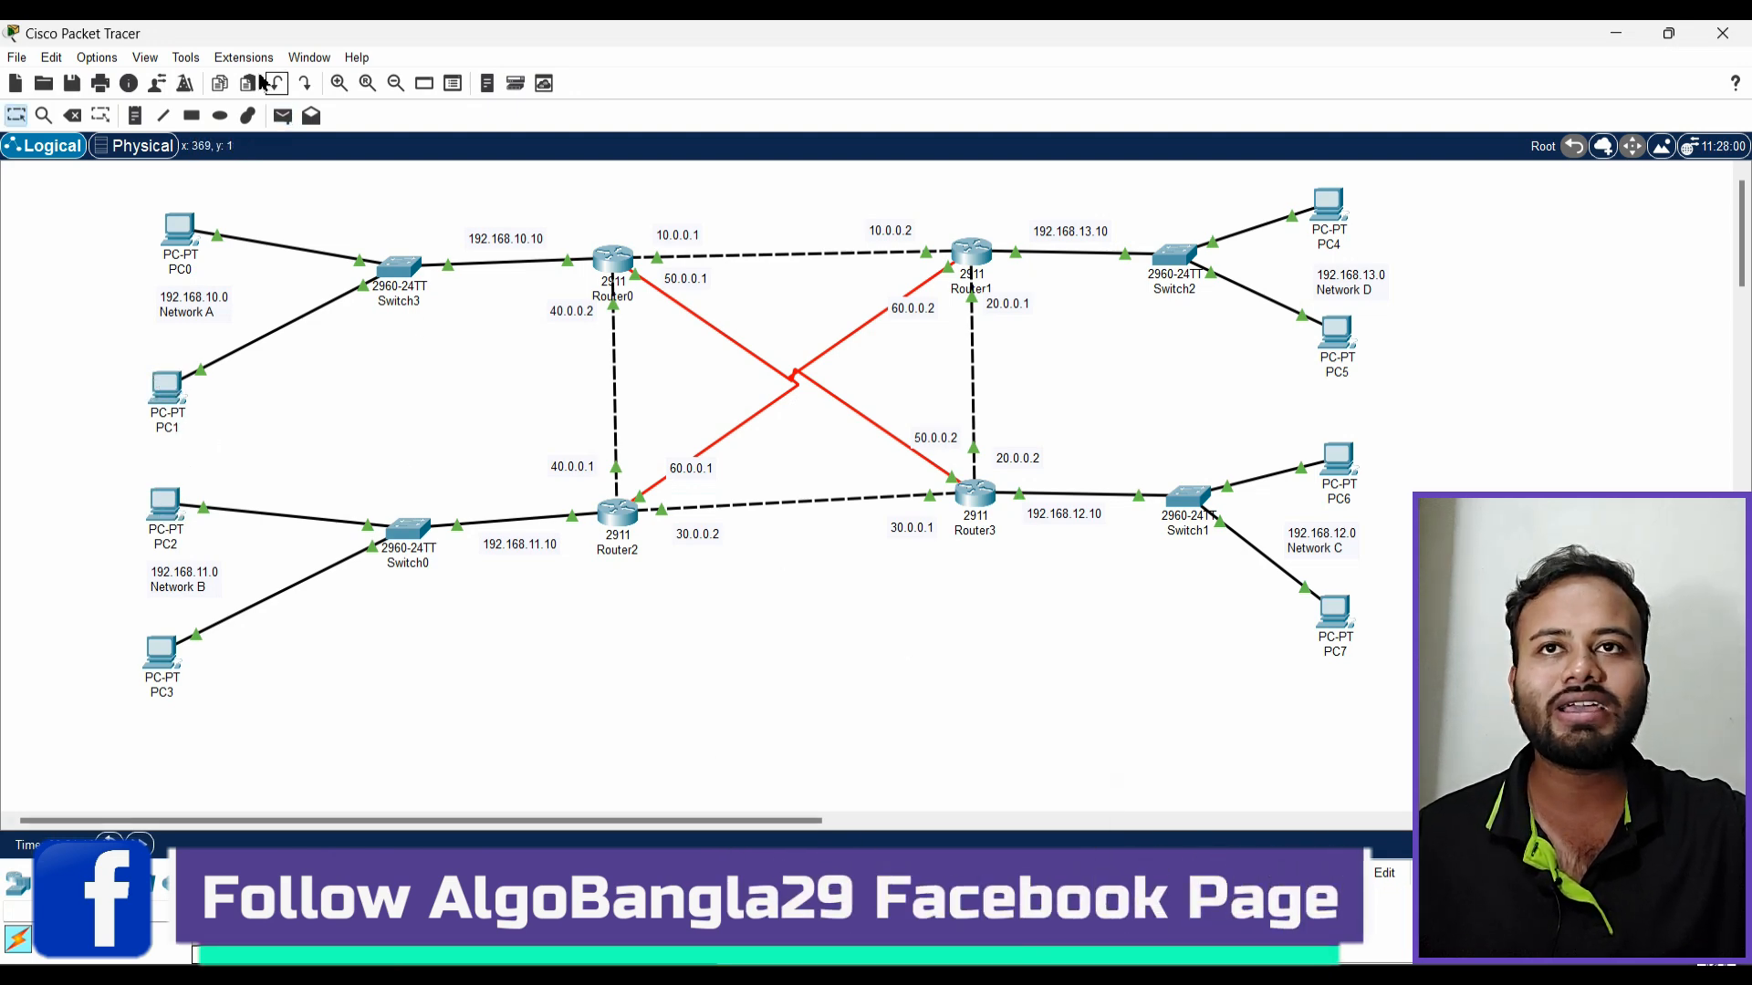
click(283, 115)
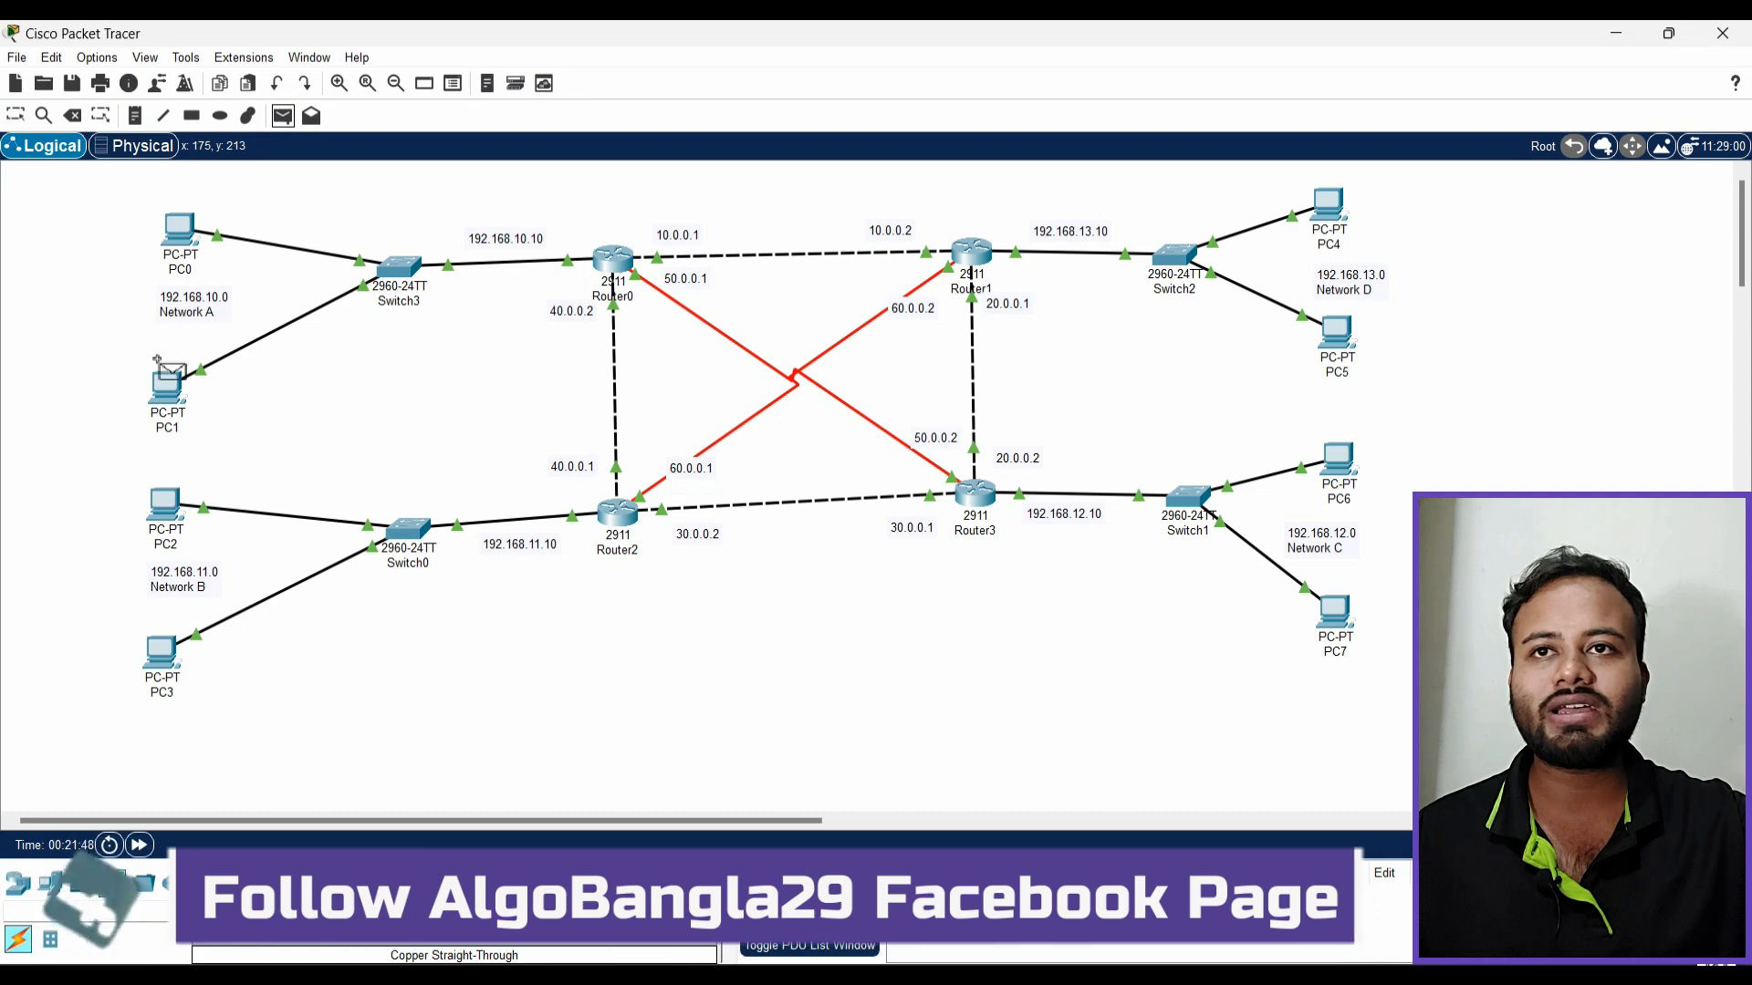
click(165, 504)
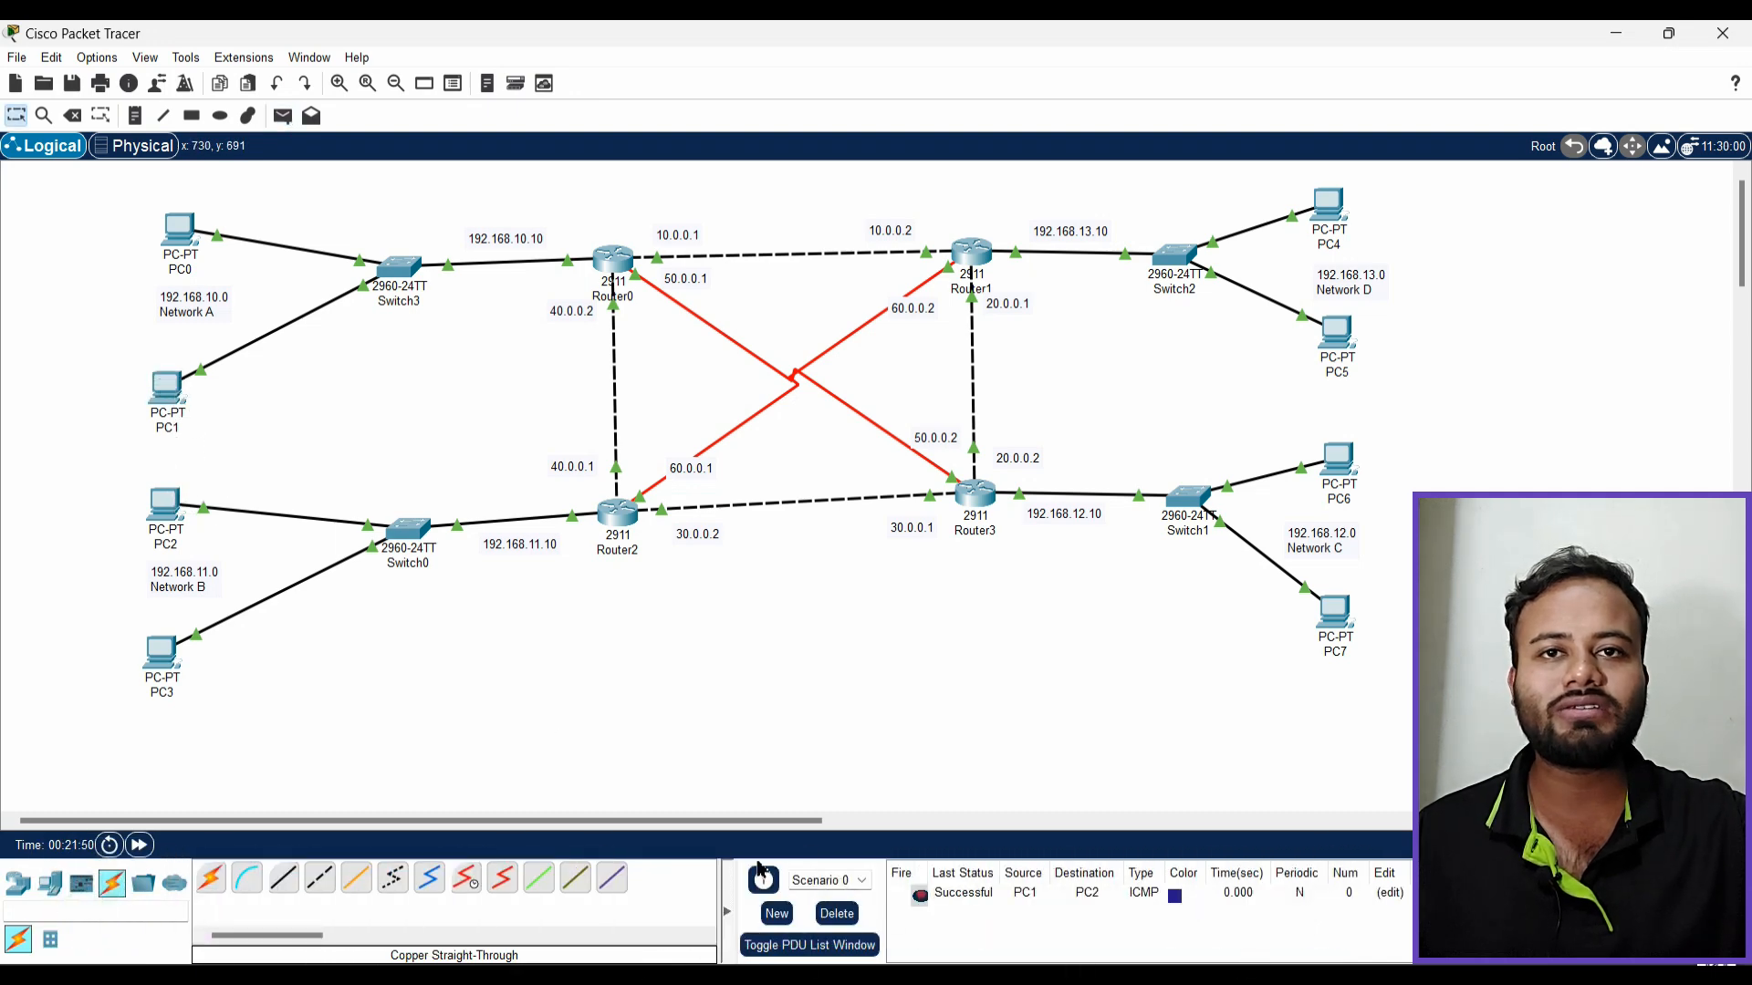
click(837, 913)
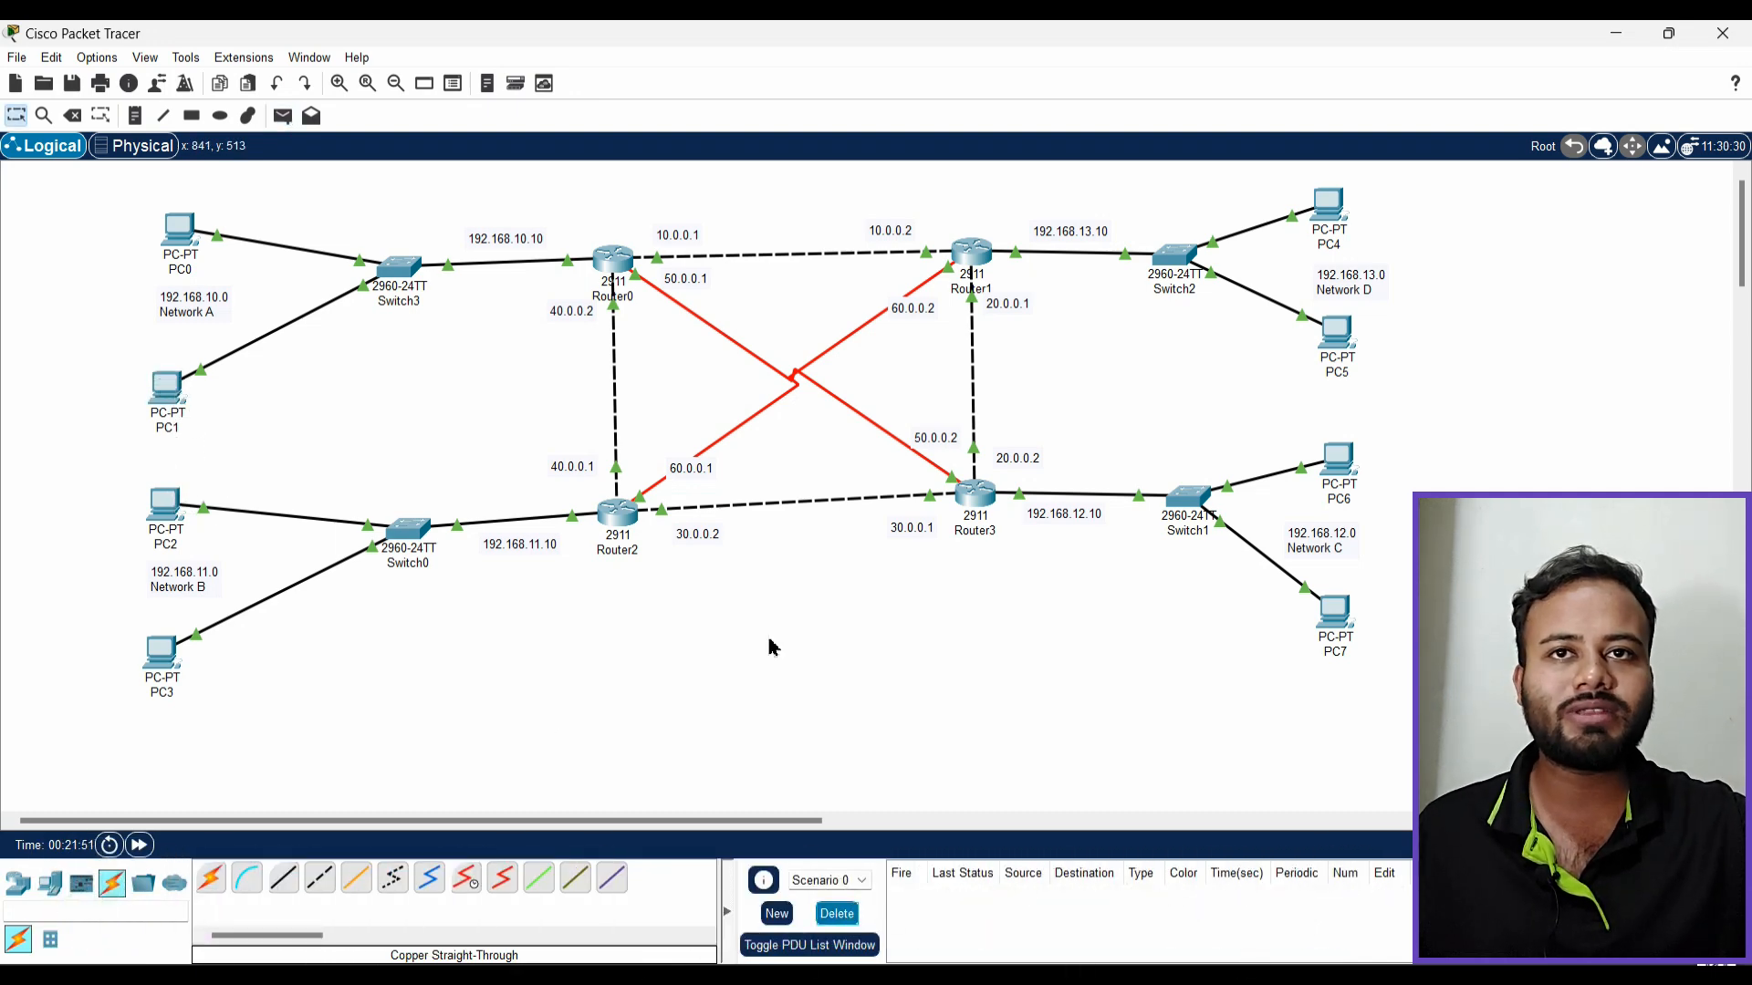
Add a static route on Router3 to network 192.168.10.0 with mask 255.255.255.0 and next hop 50.0.0.1
click(973, 493)
drag(1058, 160, 1166, 338)
click(807, 495)
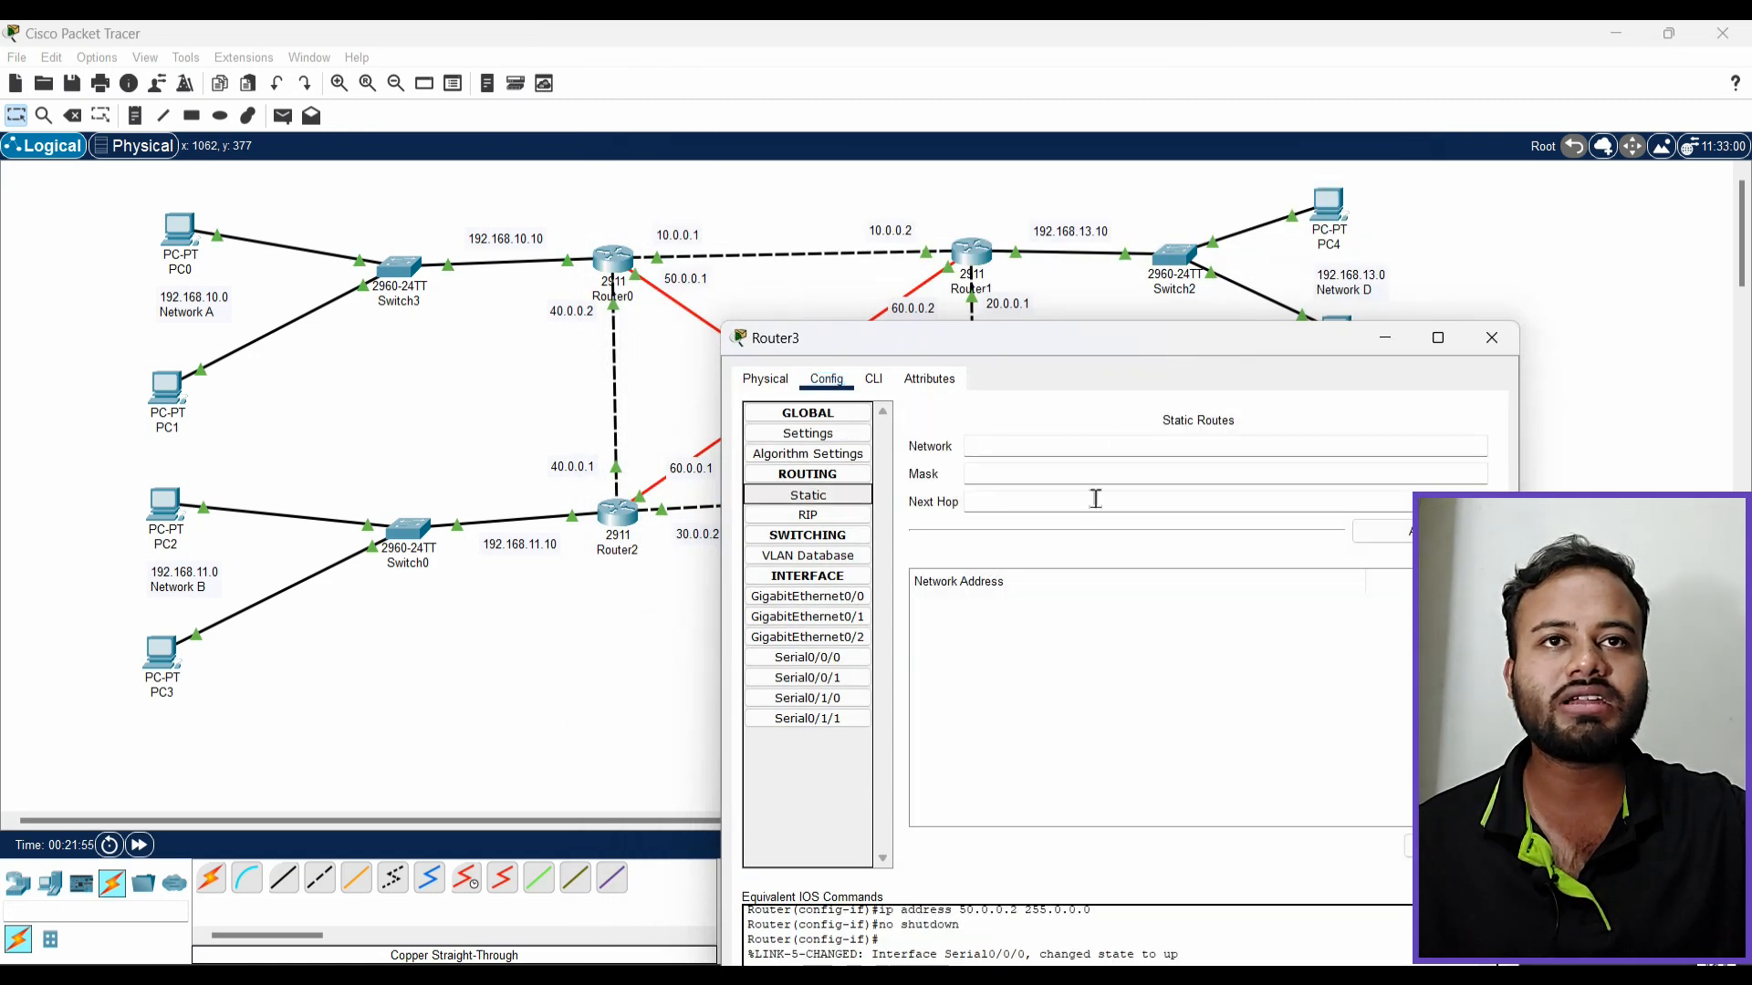
click(1040, 455)
text(192)
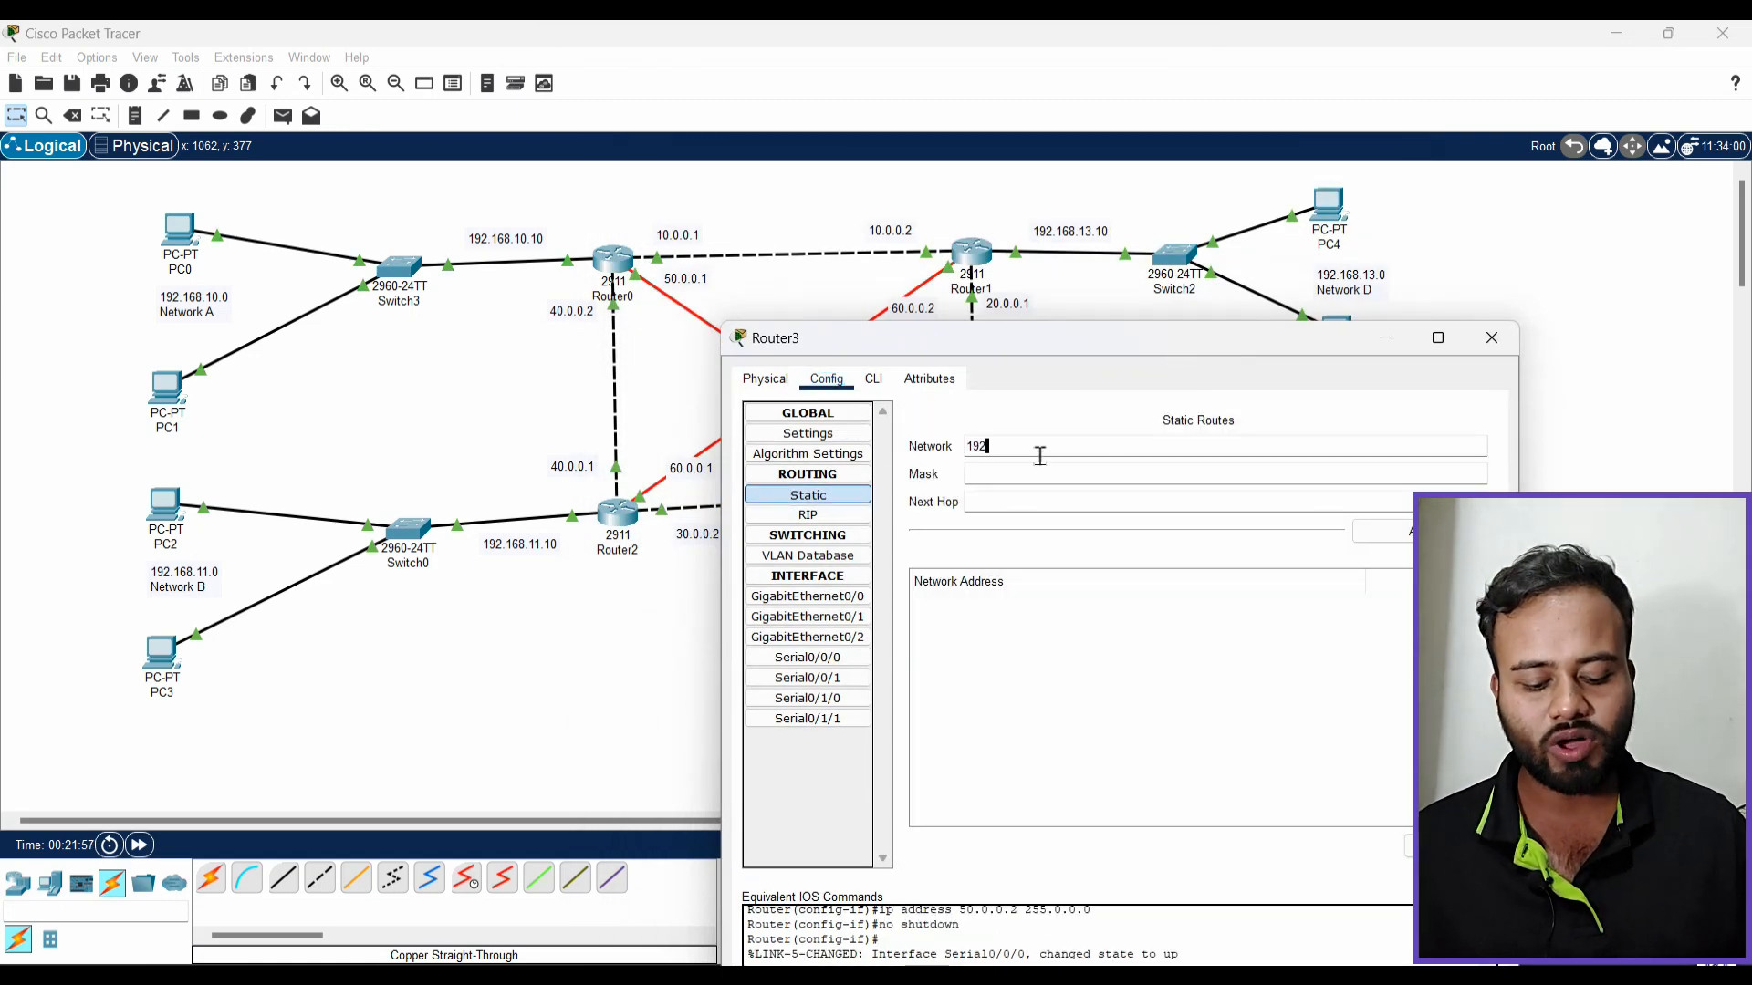
text(.168.10.0)
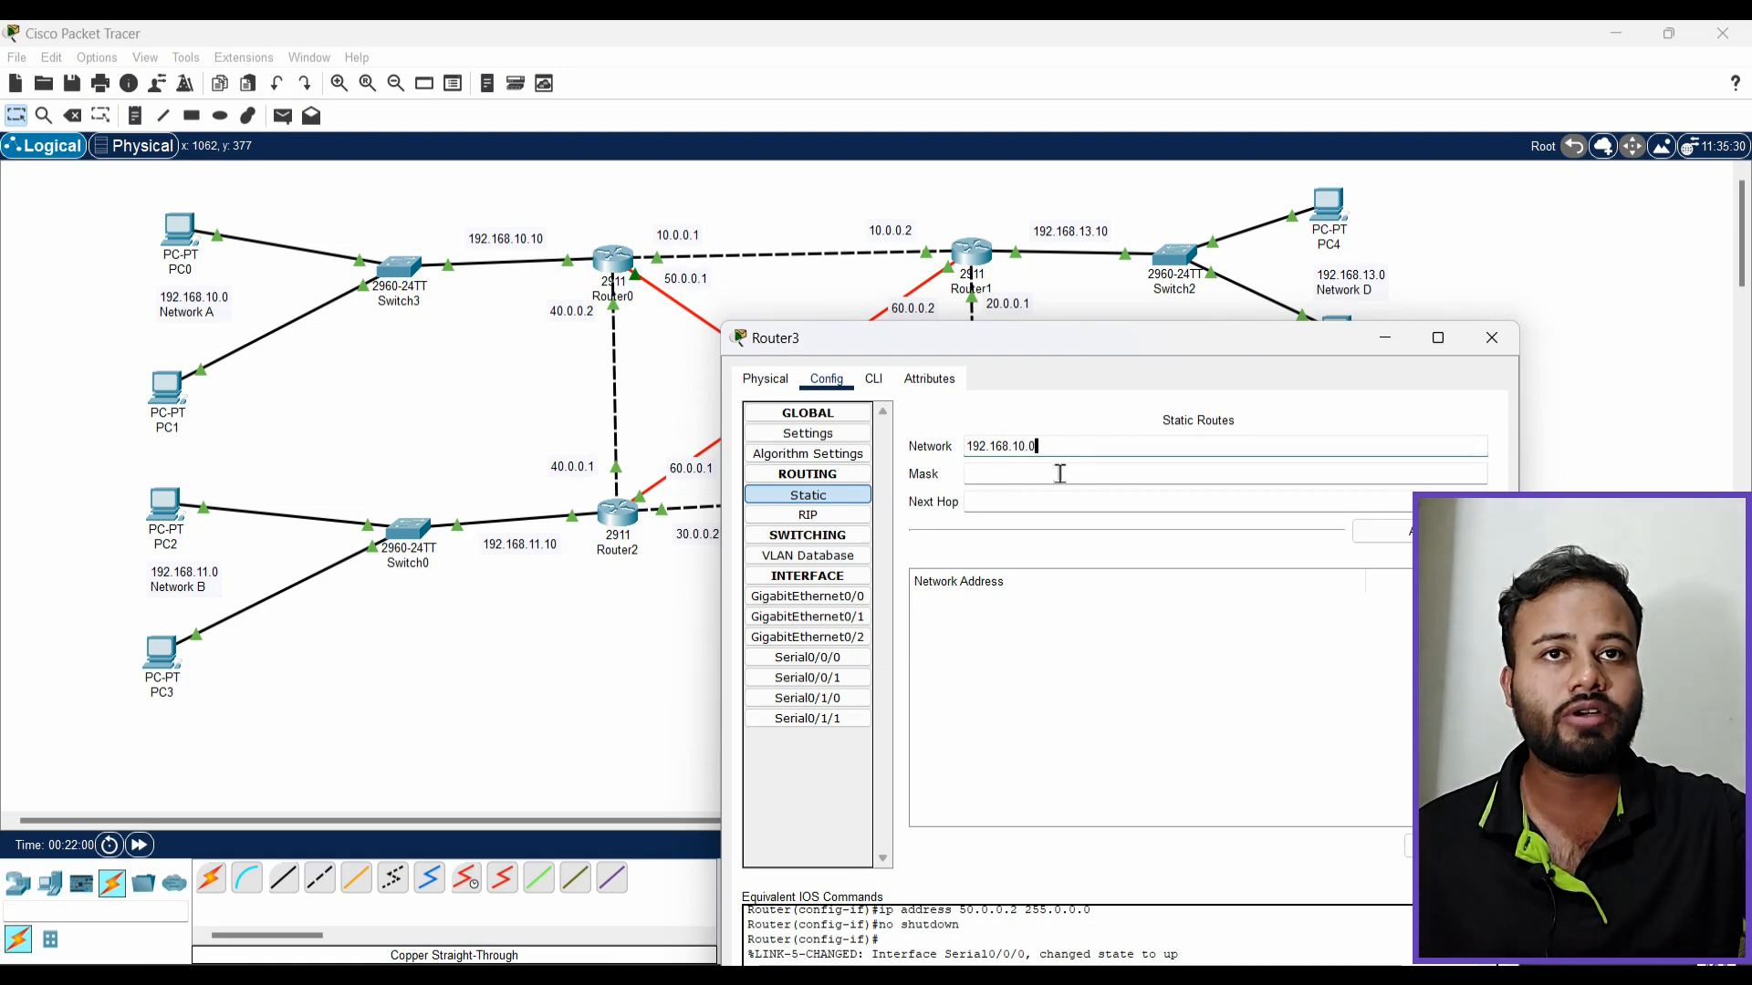
click(1061, 474)
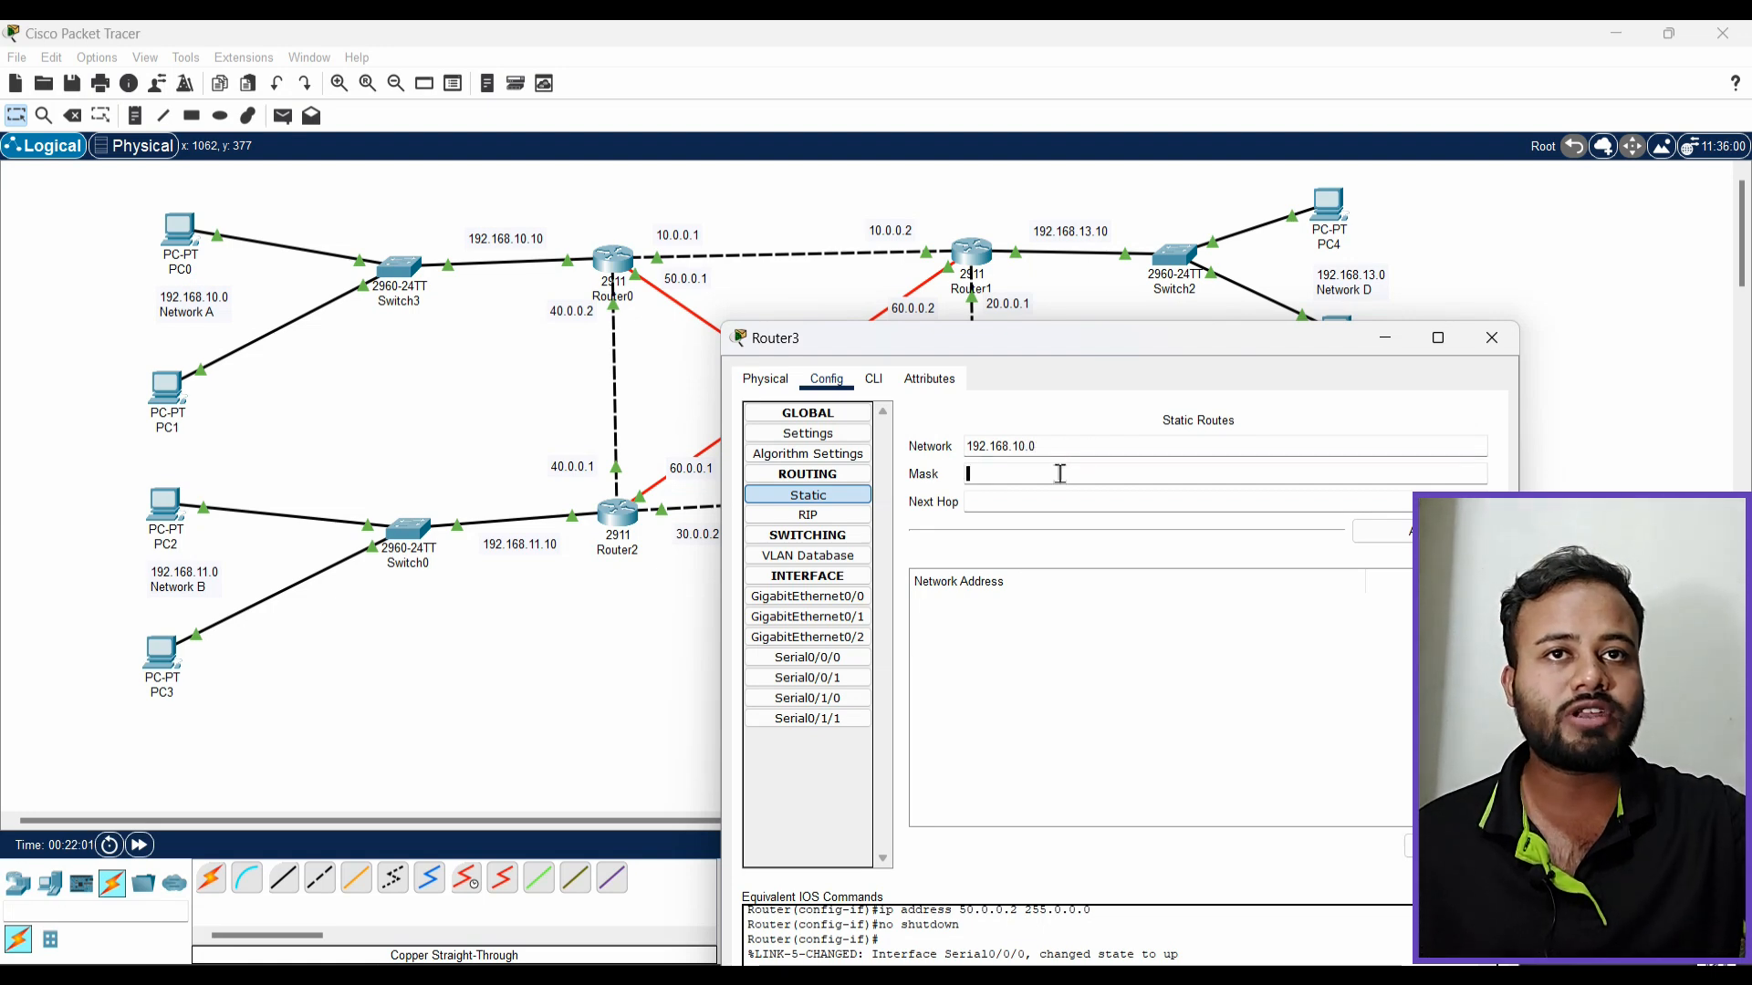
click(1023, 503)
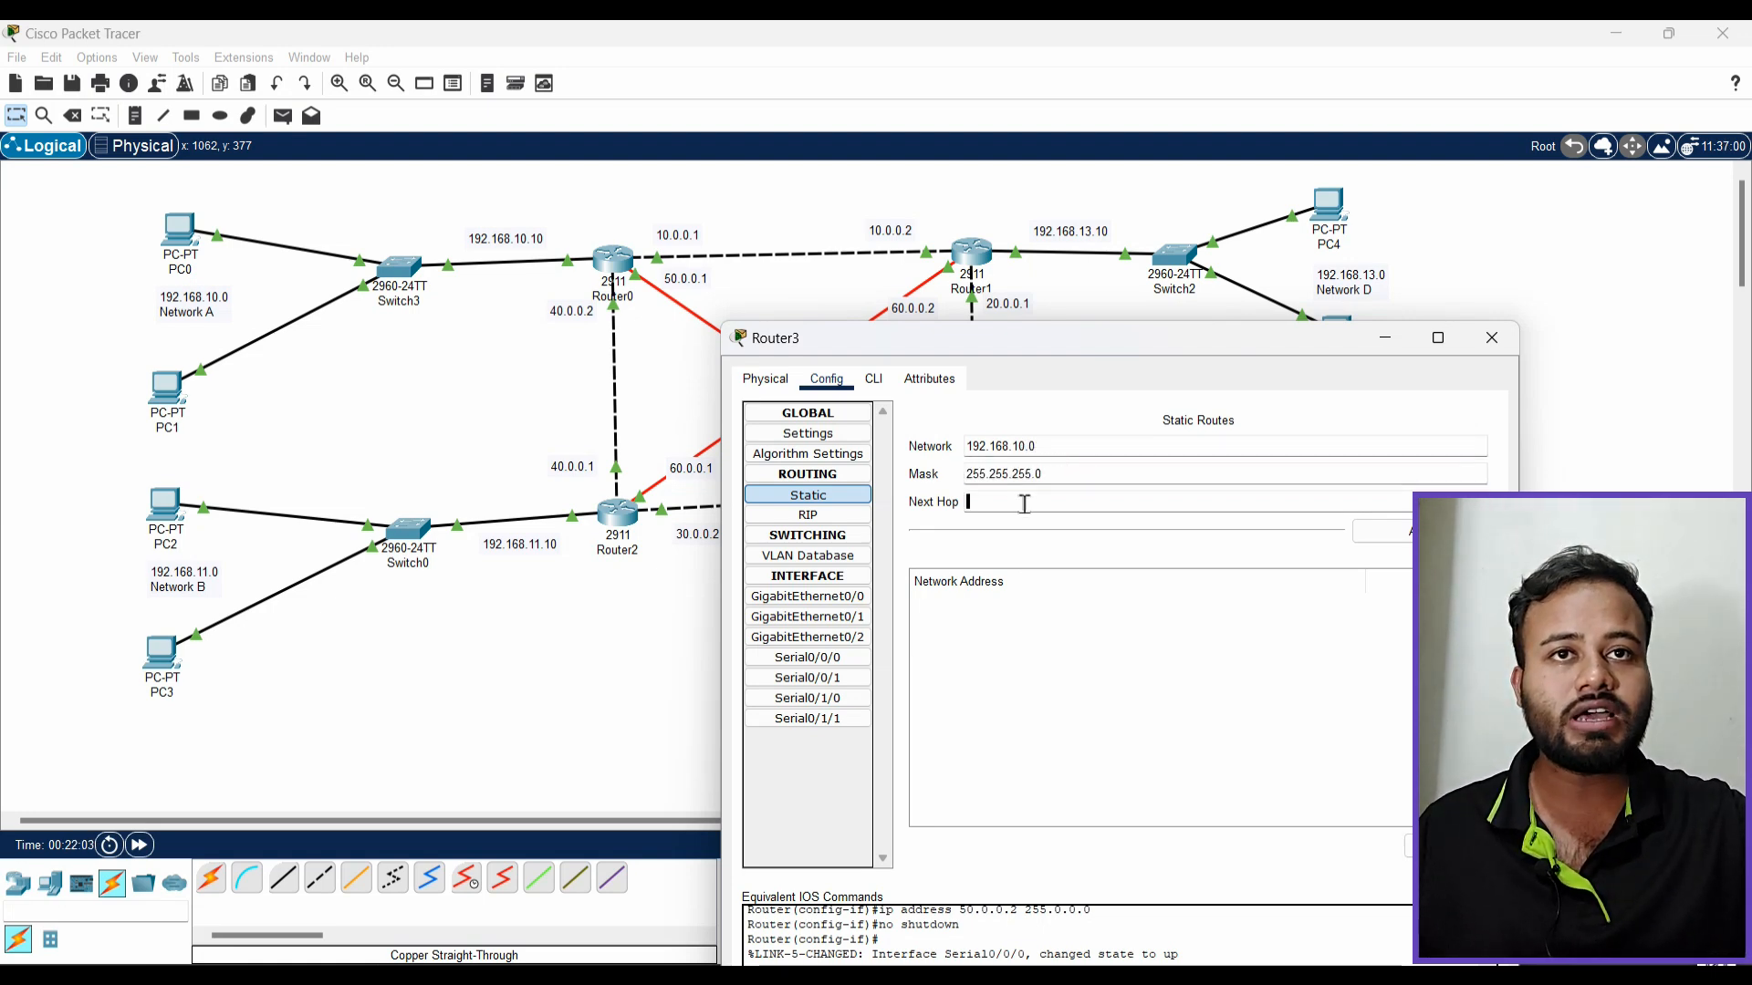
drag(1101, 339, 1098, 575)
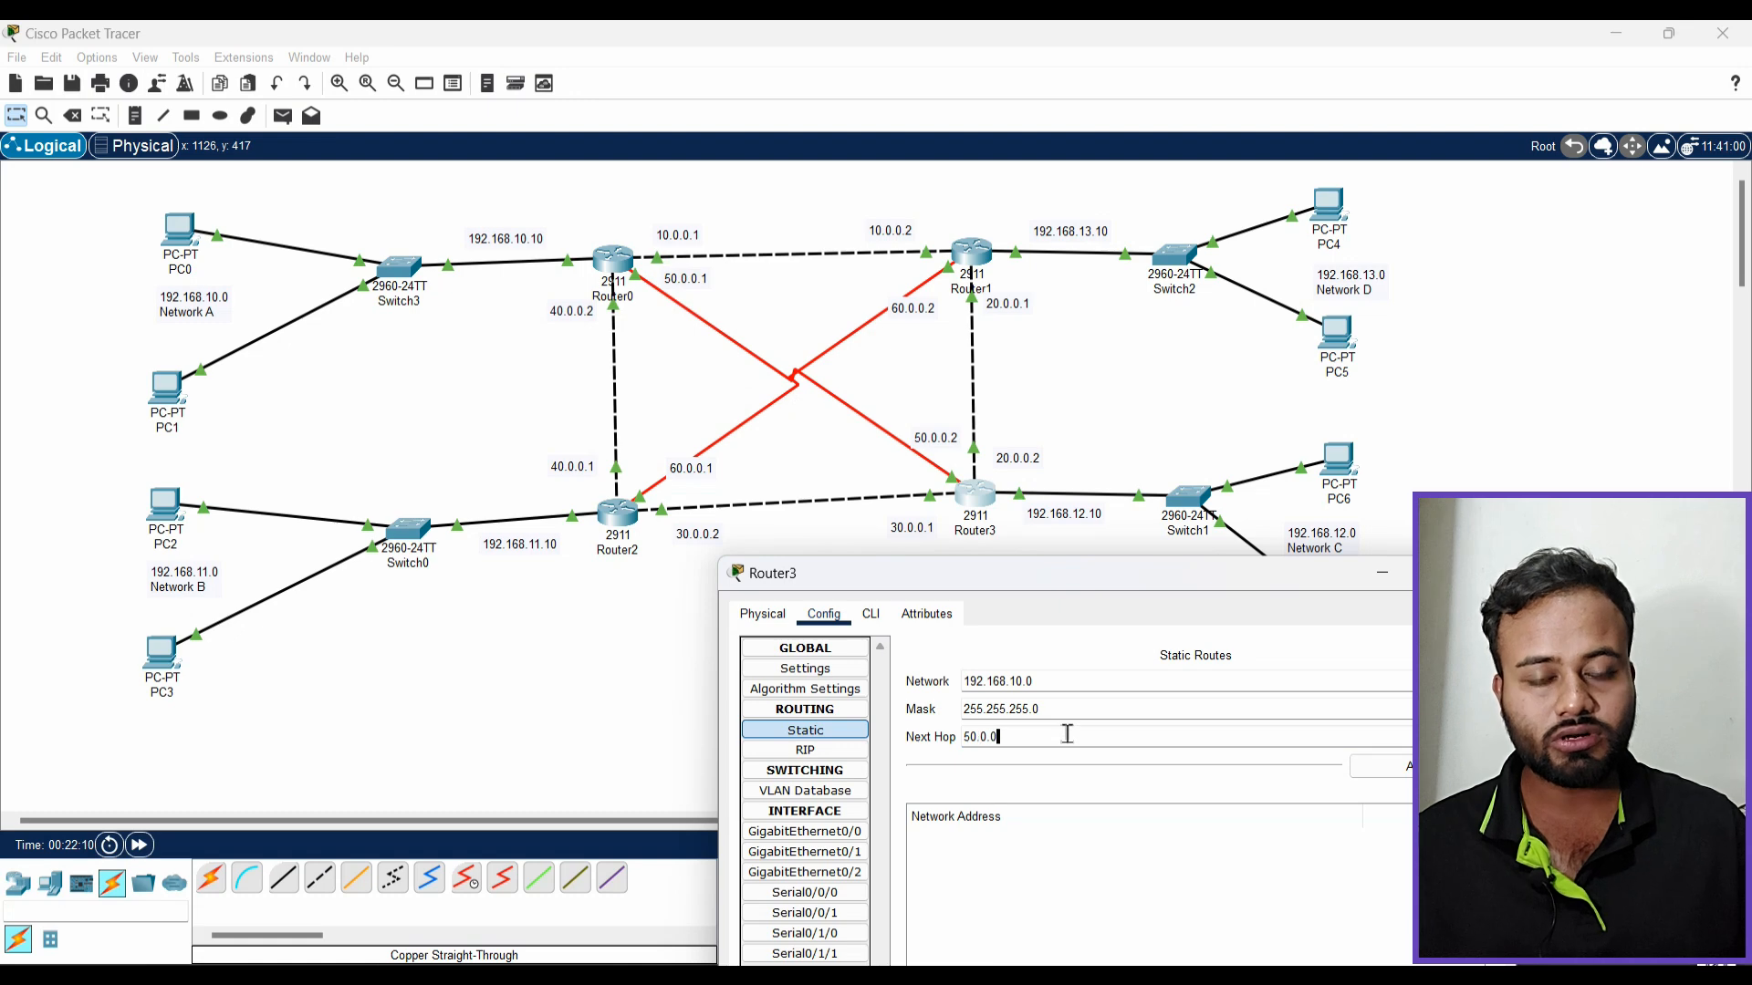
text(.1)
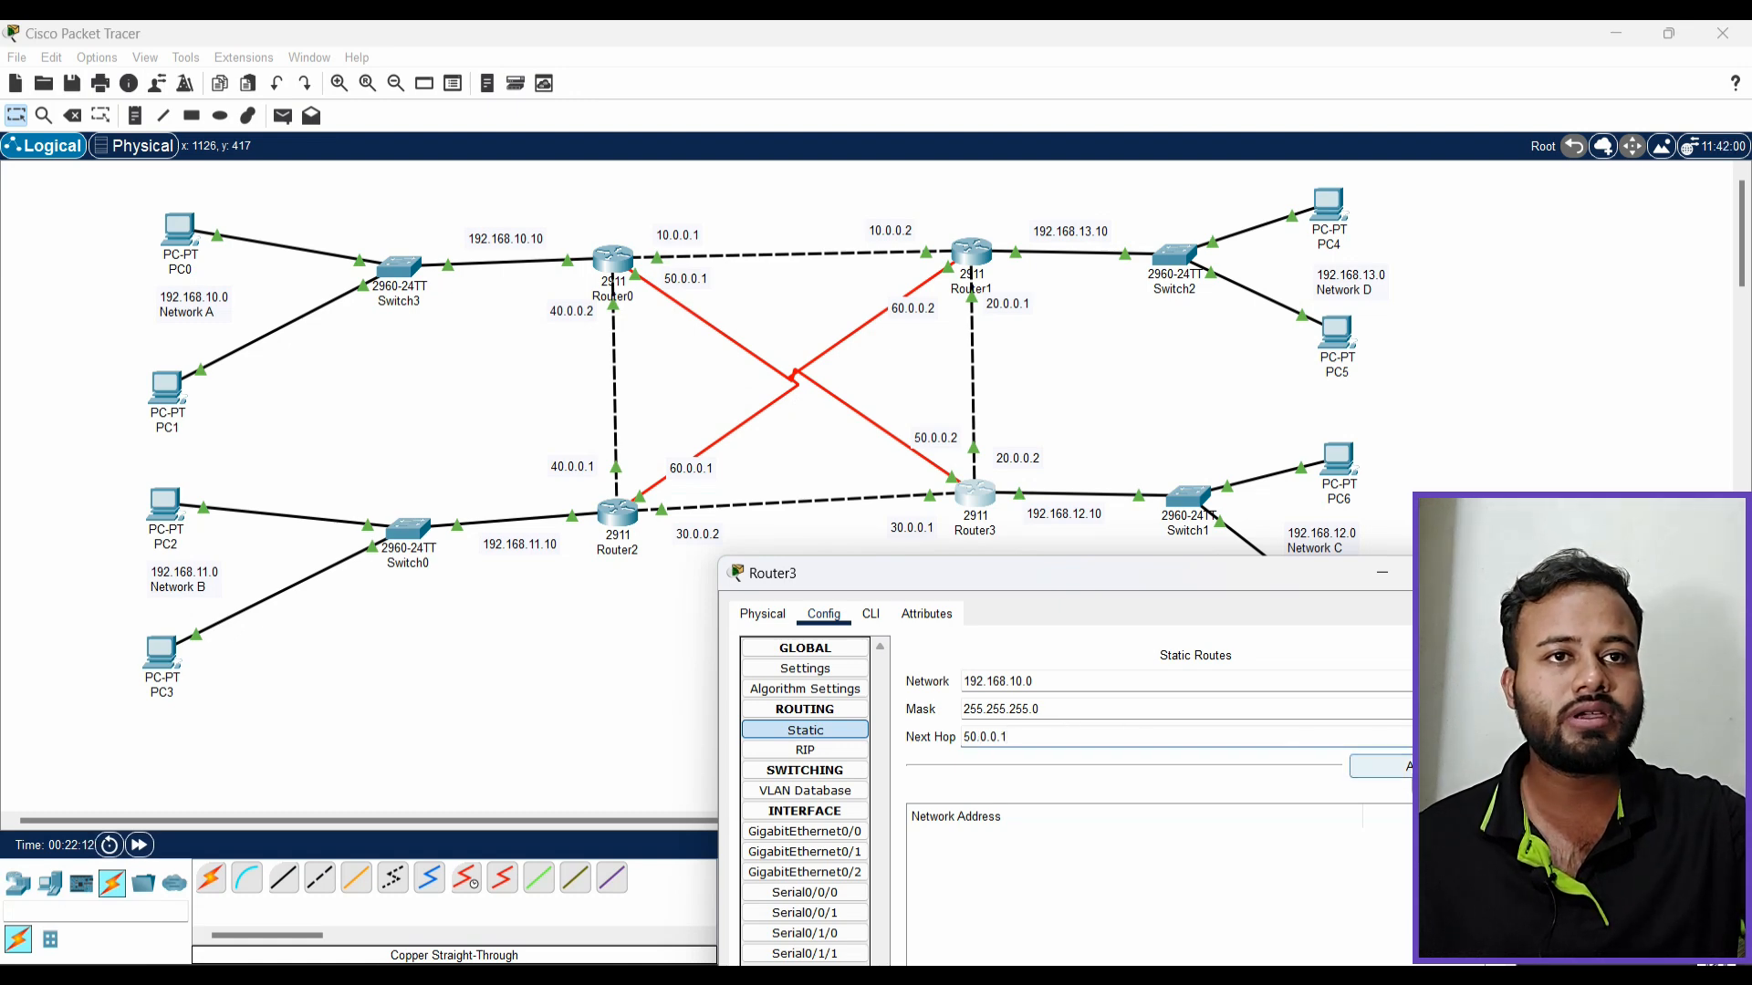
click(1382, 767)
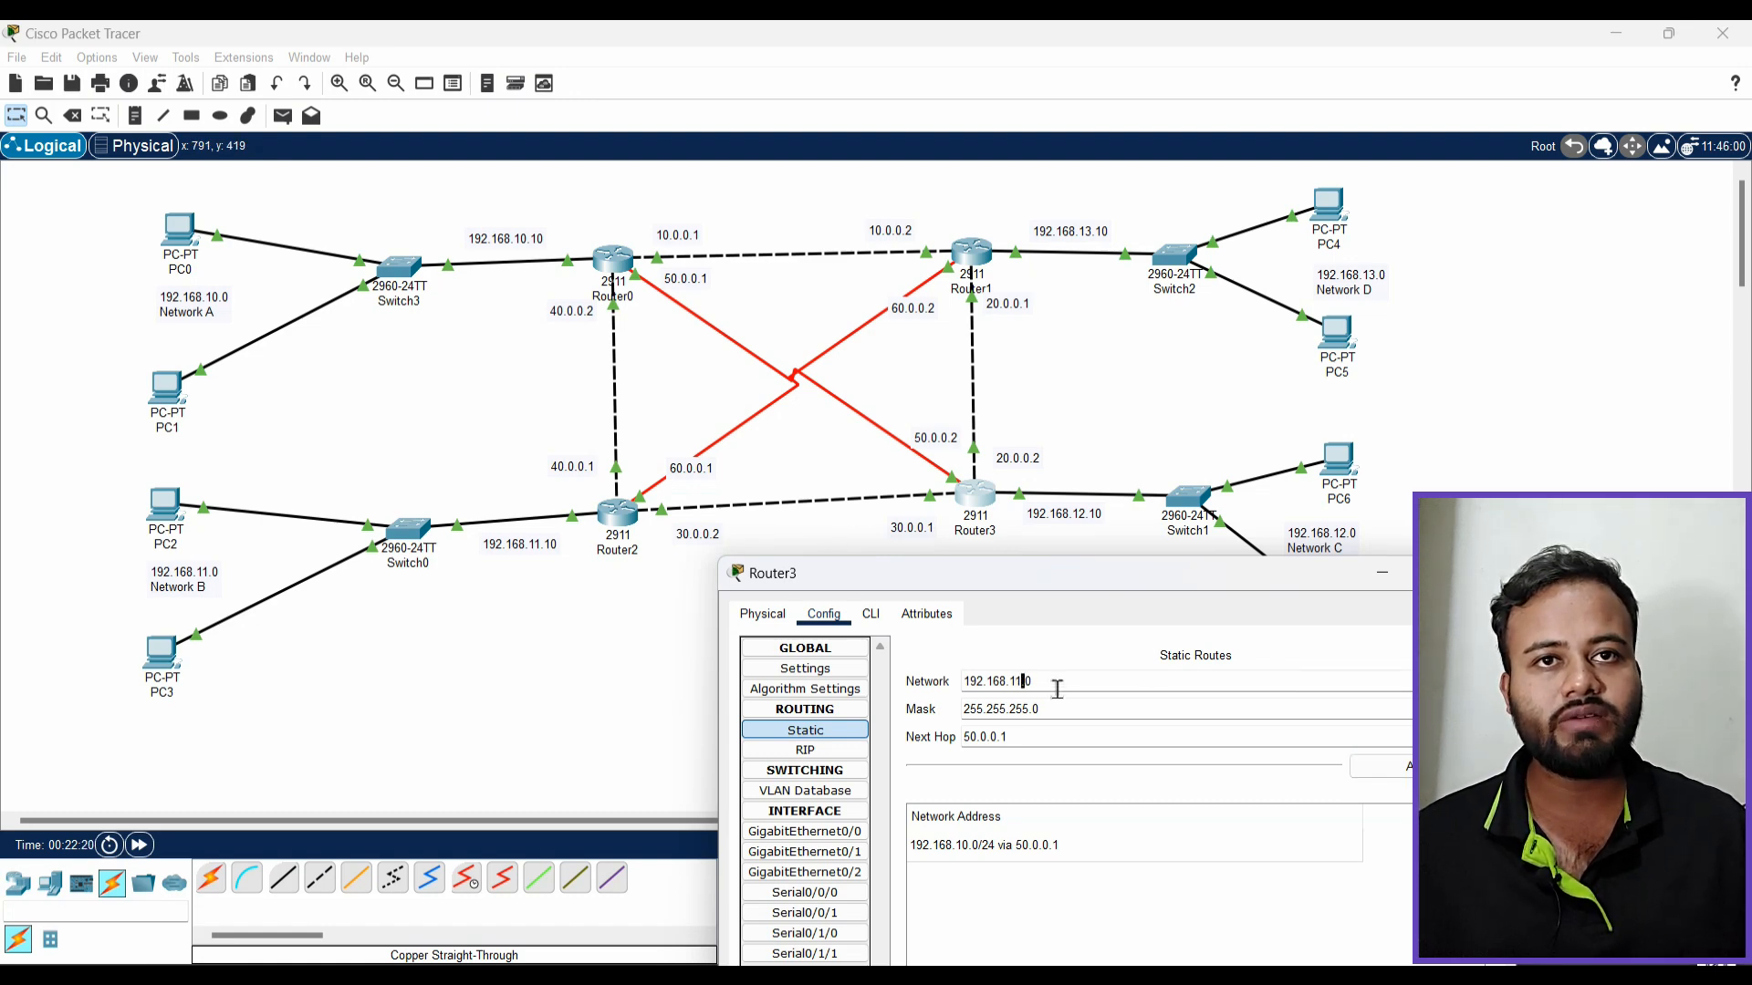
Add a static route on Router3 to network 192.168.11.0 with mask 255.255.255.0 and next hop 30.0.0.2
click(1038, 737)
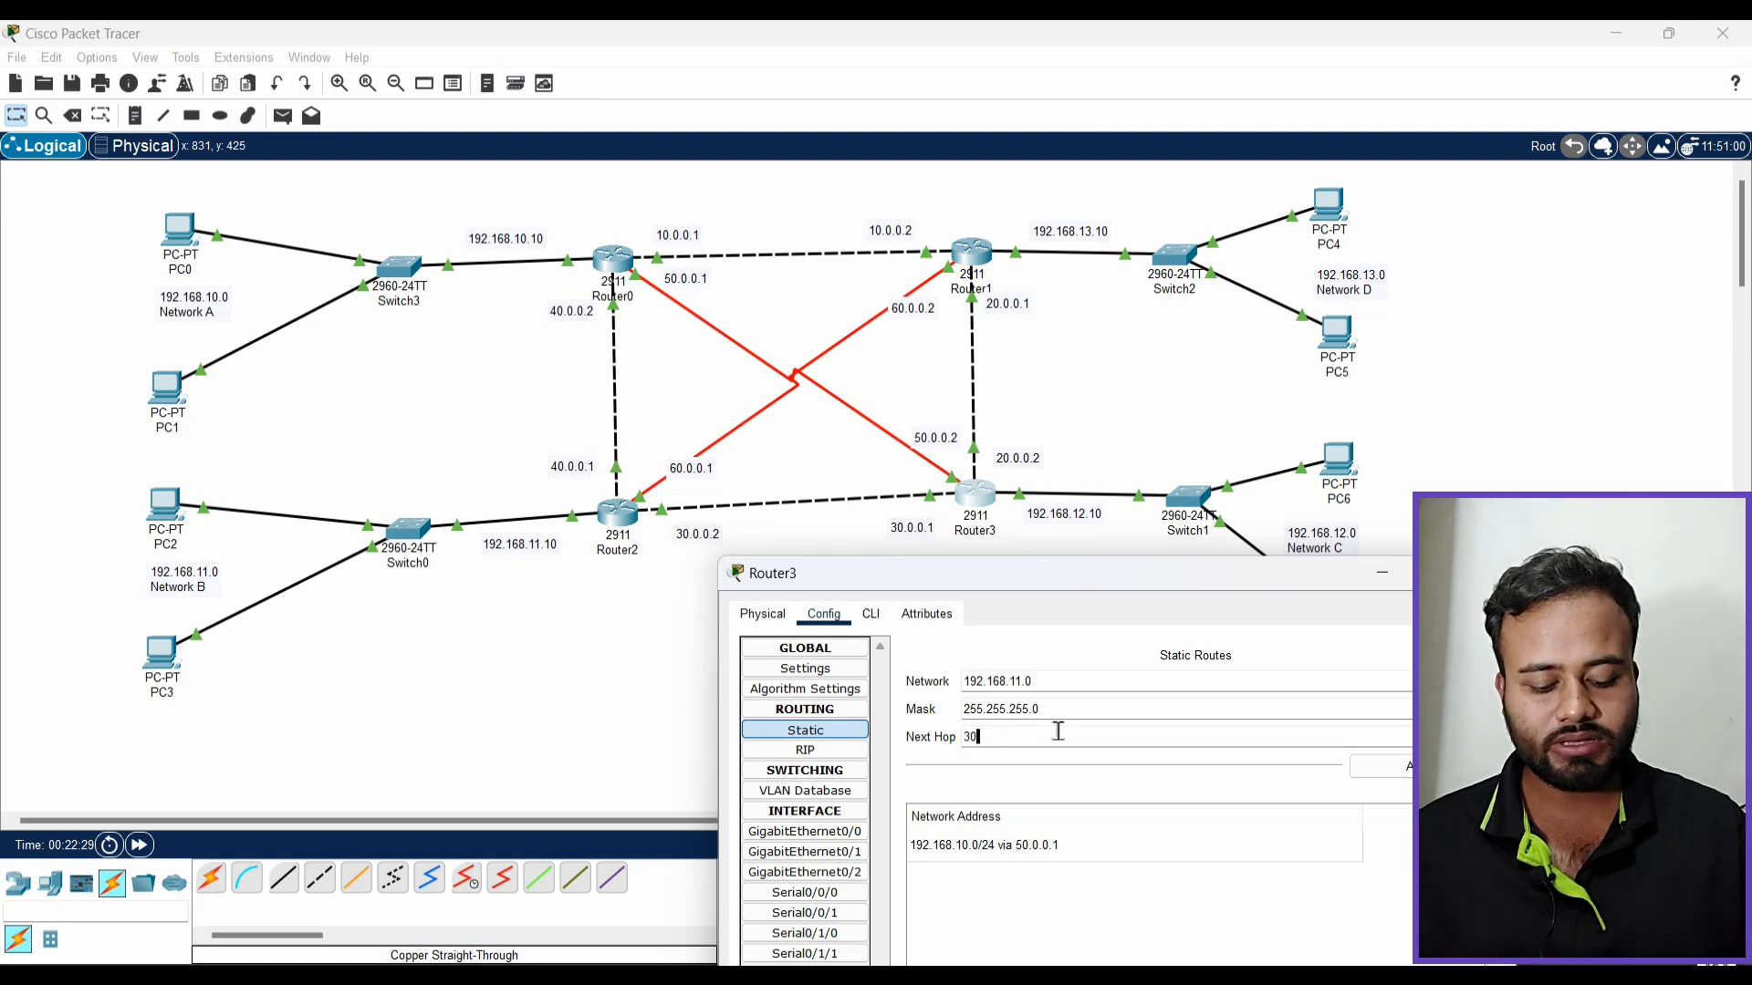
text(.0.0.2)
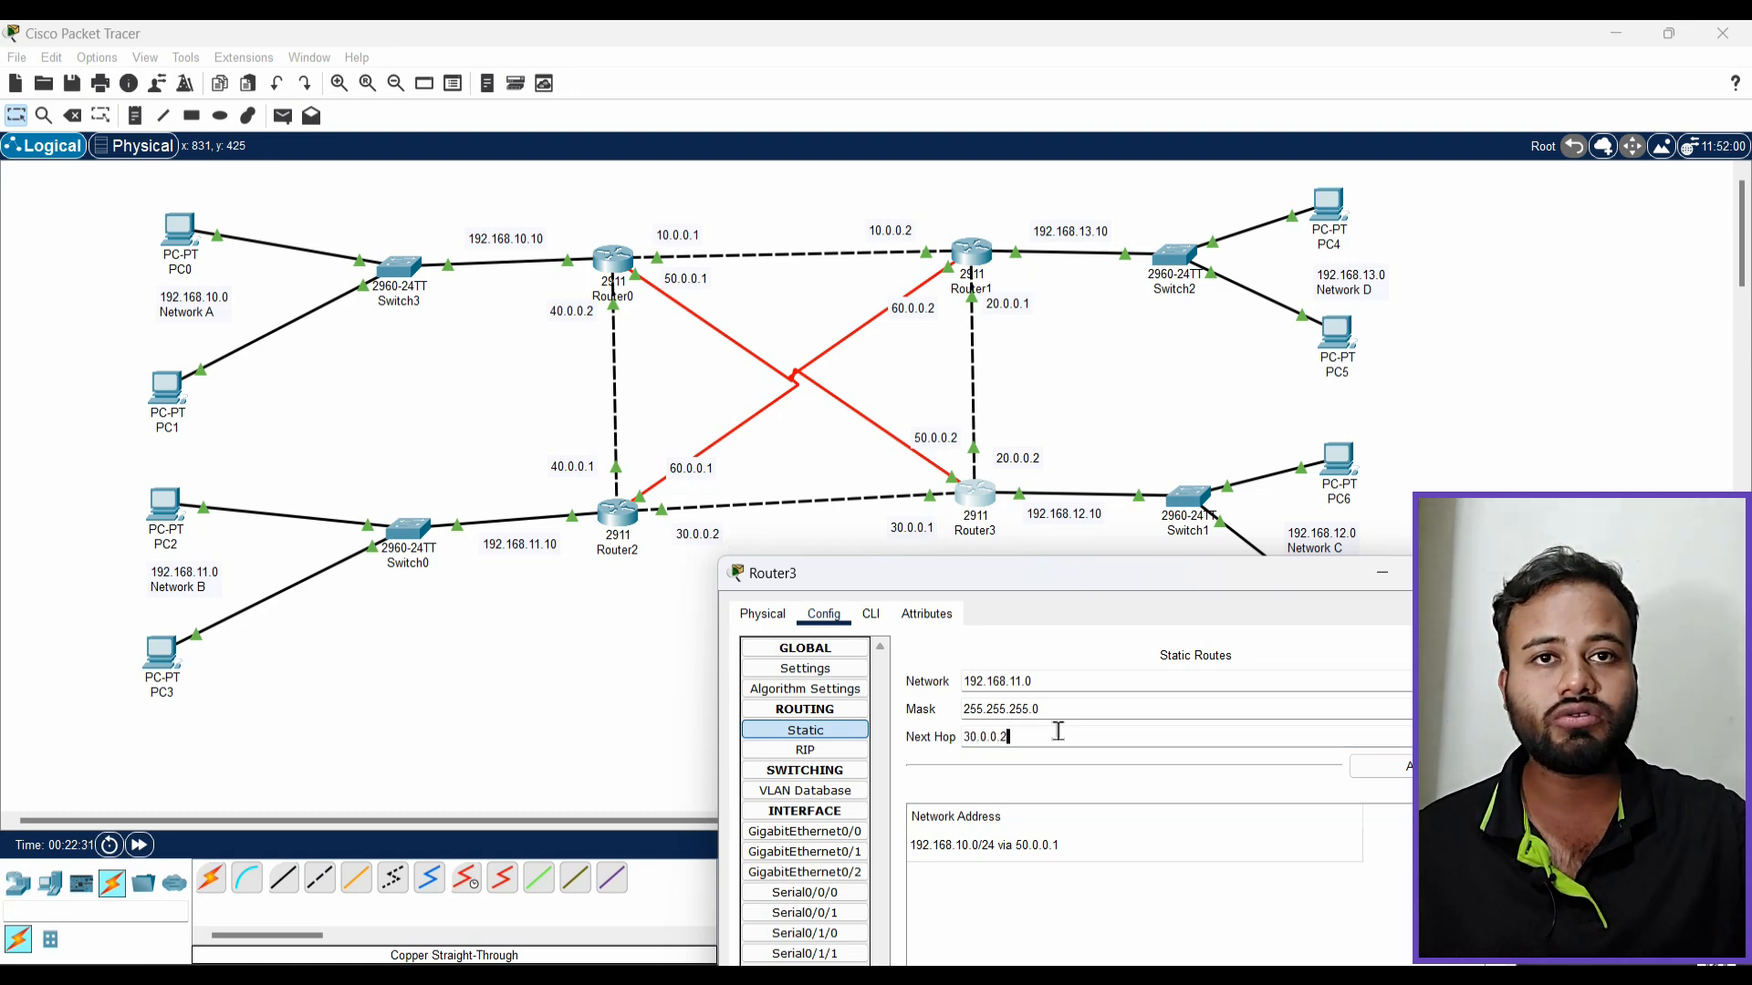
click(1405, 767)
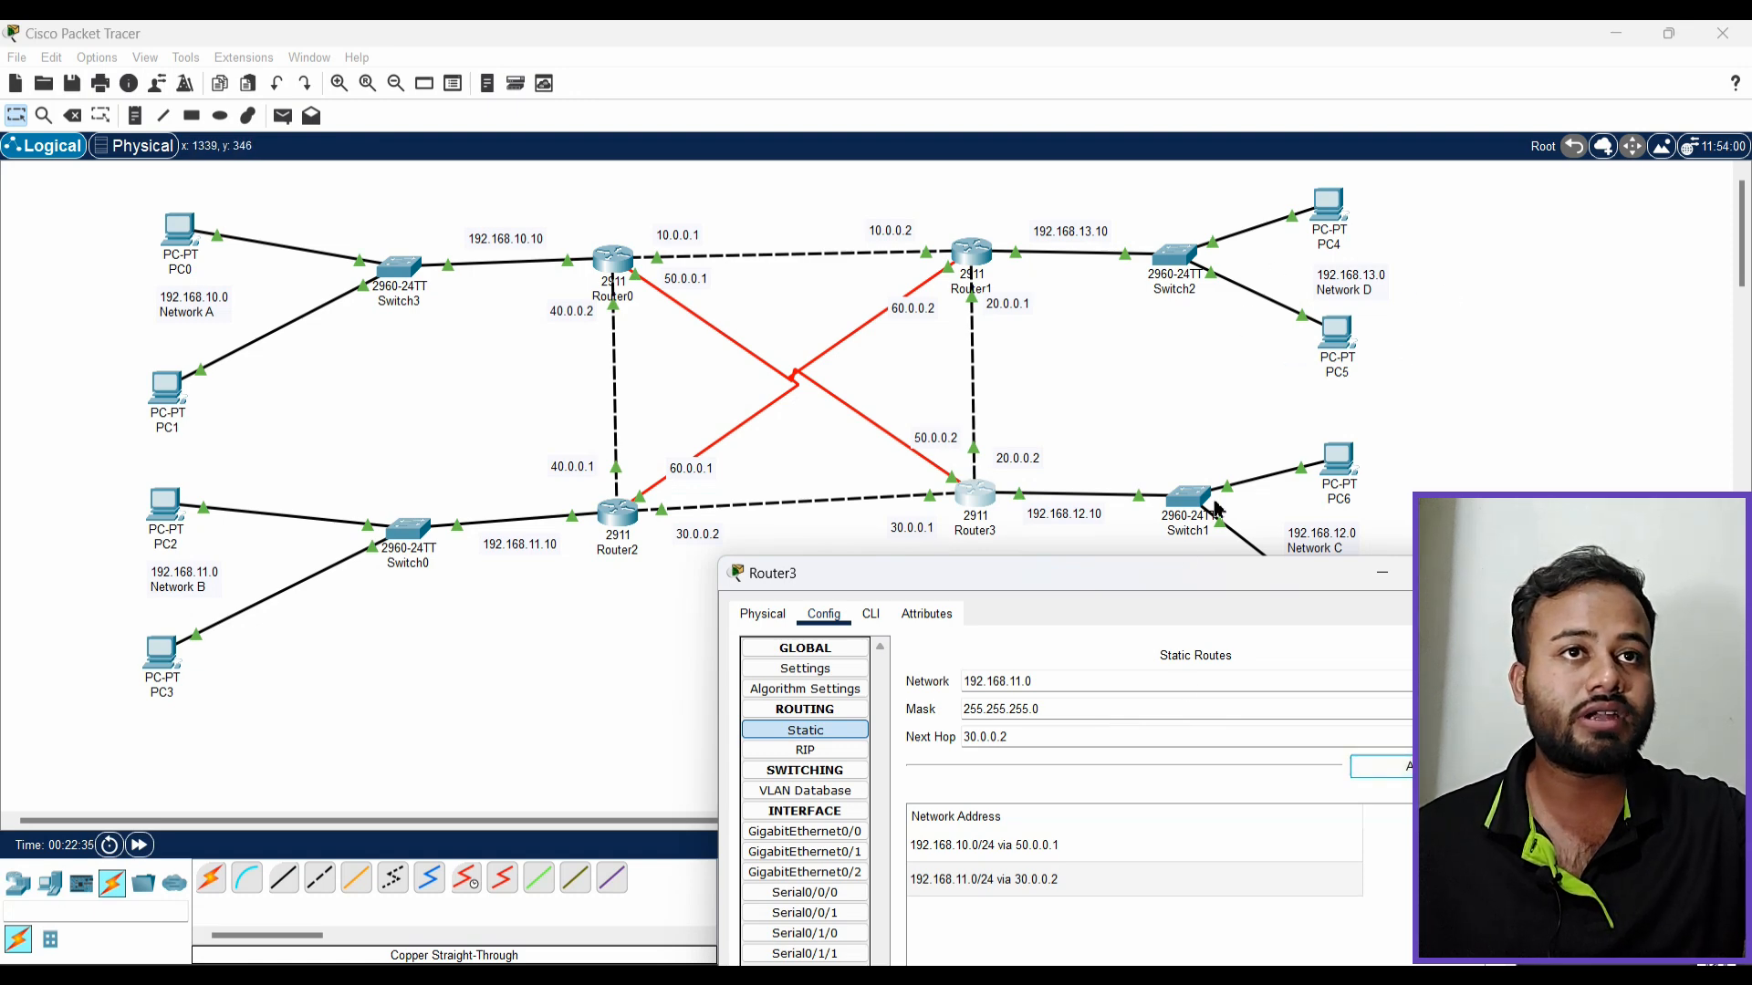
Add a static route on Router3 to 192.168.13.0 with mask 255.255.255.0 and next hop 20.0.0.1, and close the configuration
click(1079, 691)
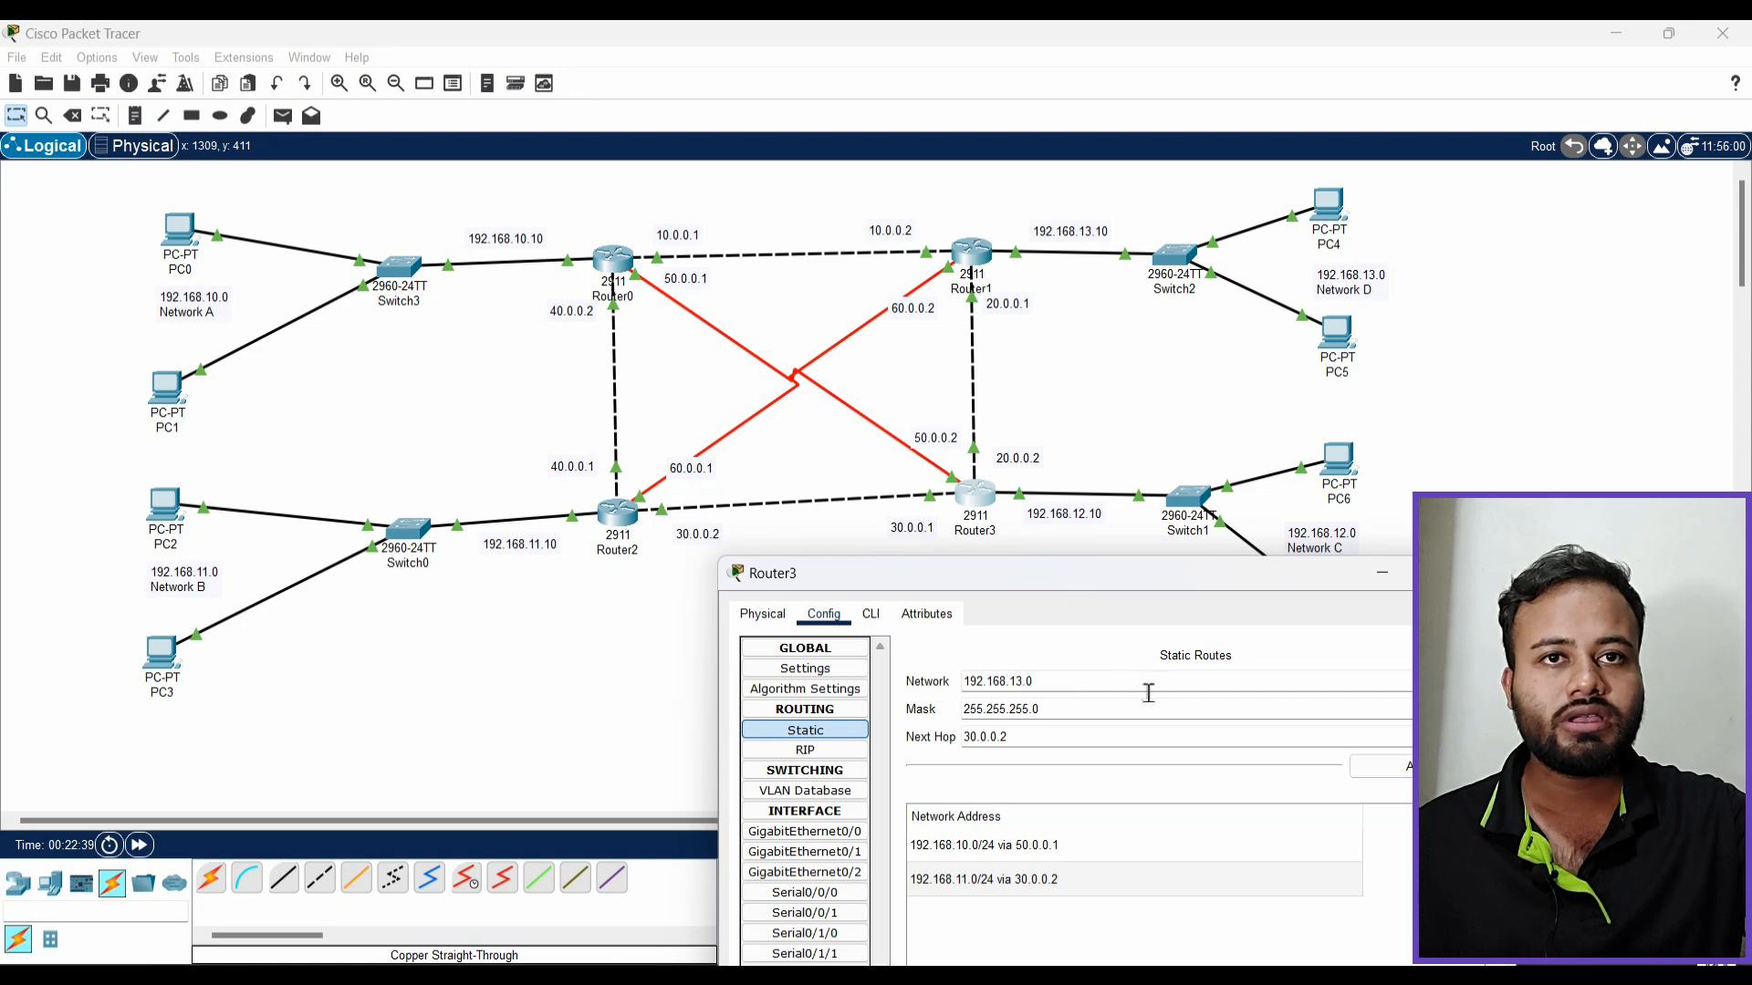
click(1070, 716)
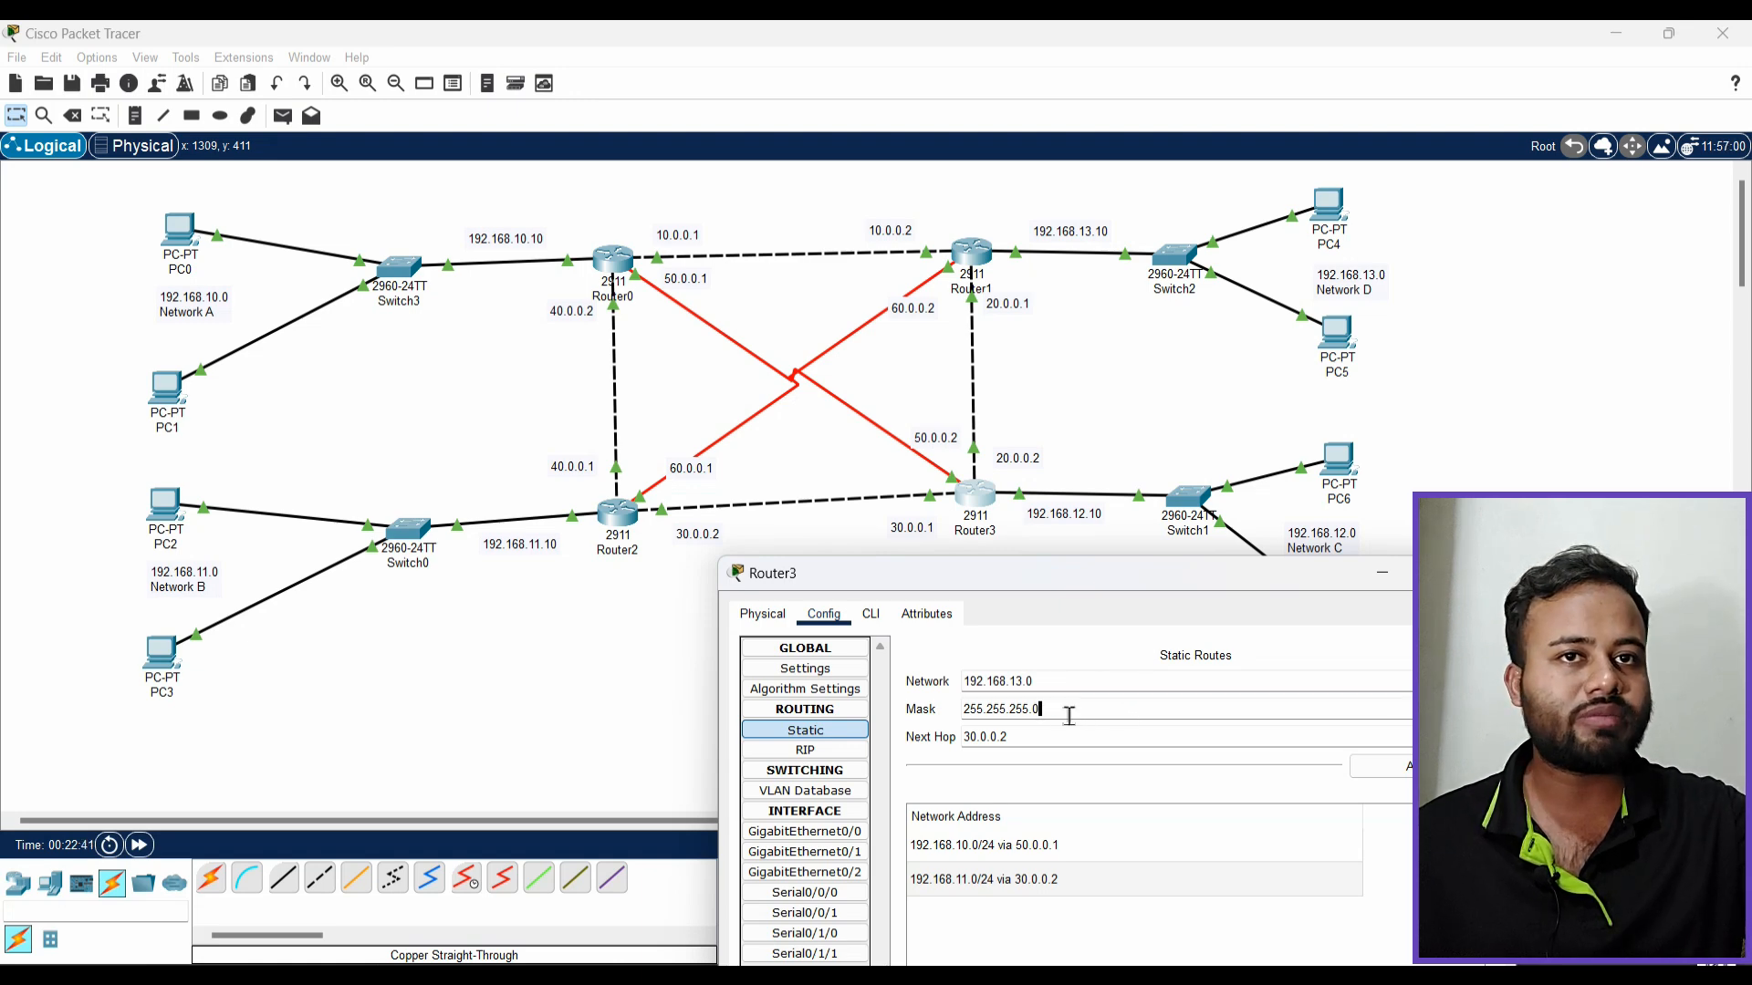
click(1052, 743)
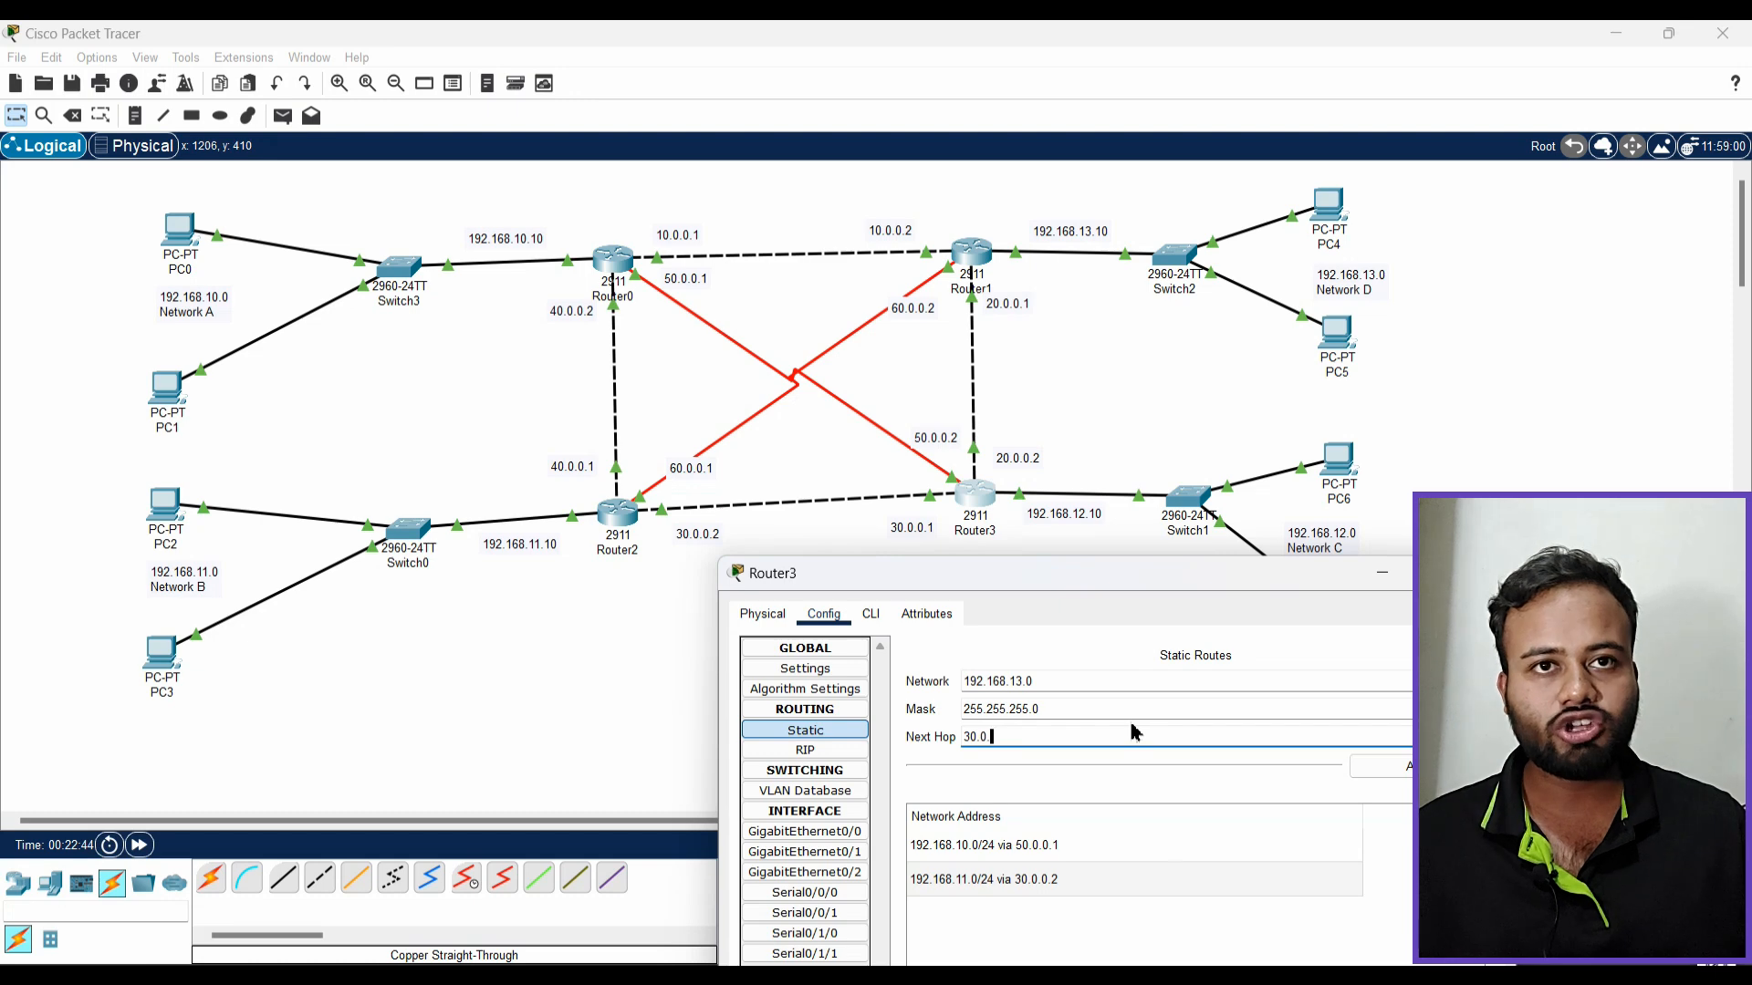
text(20.0.0)
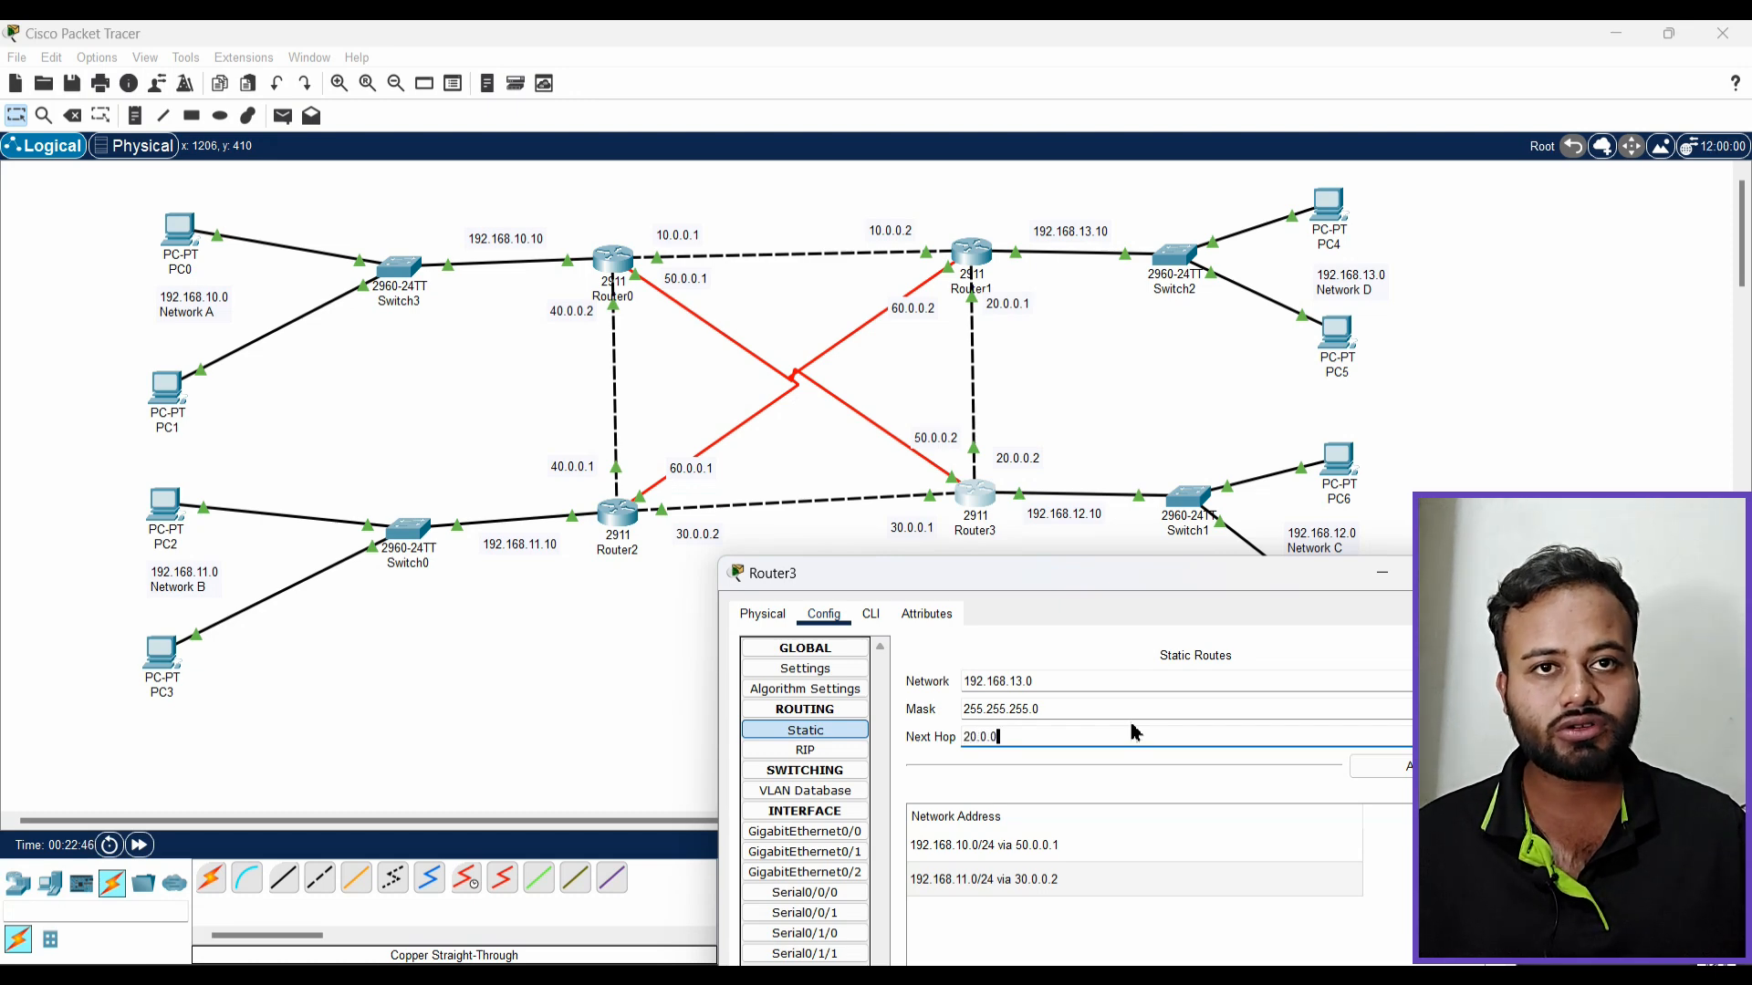
text(.1)
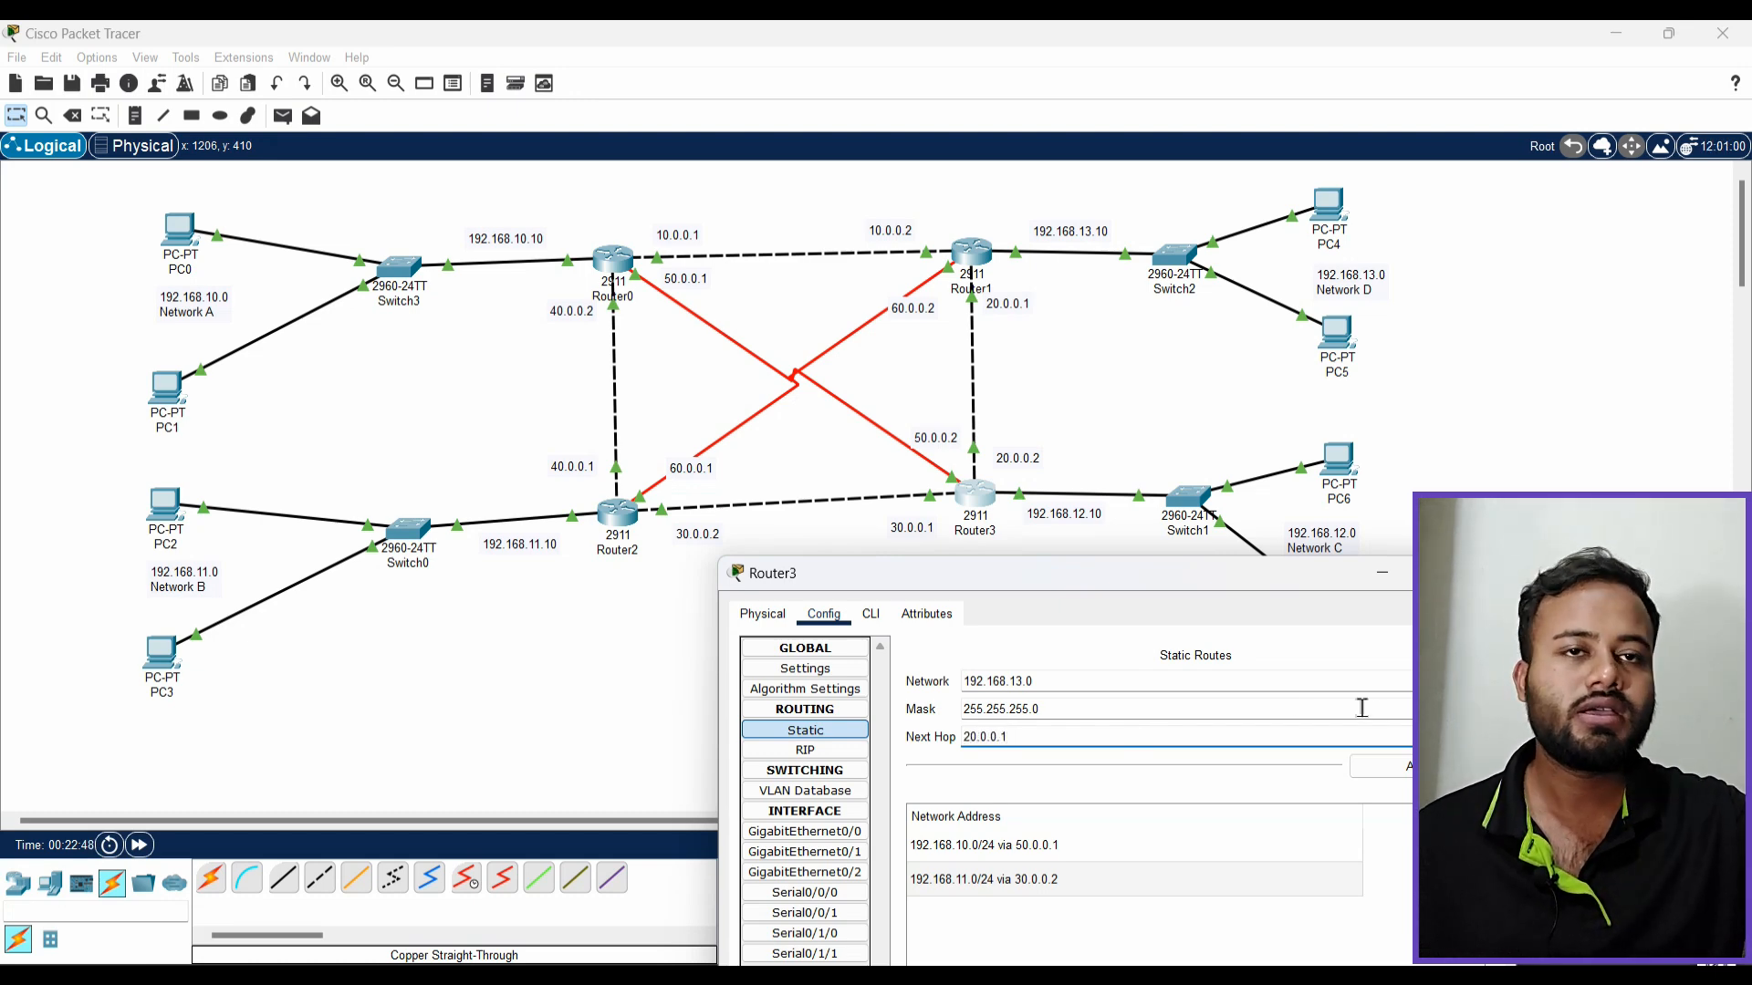
click(1380, 766)
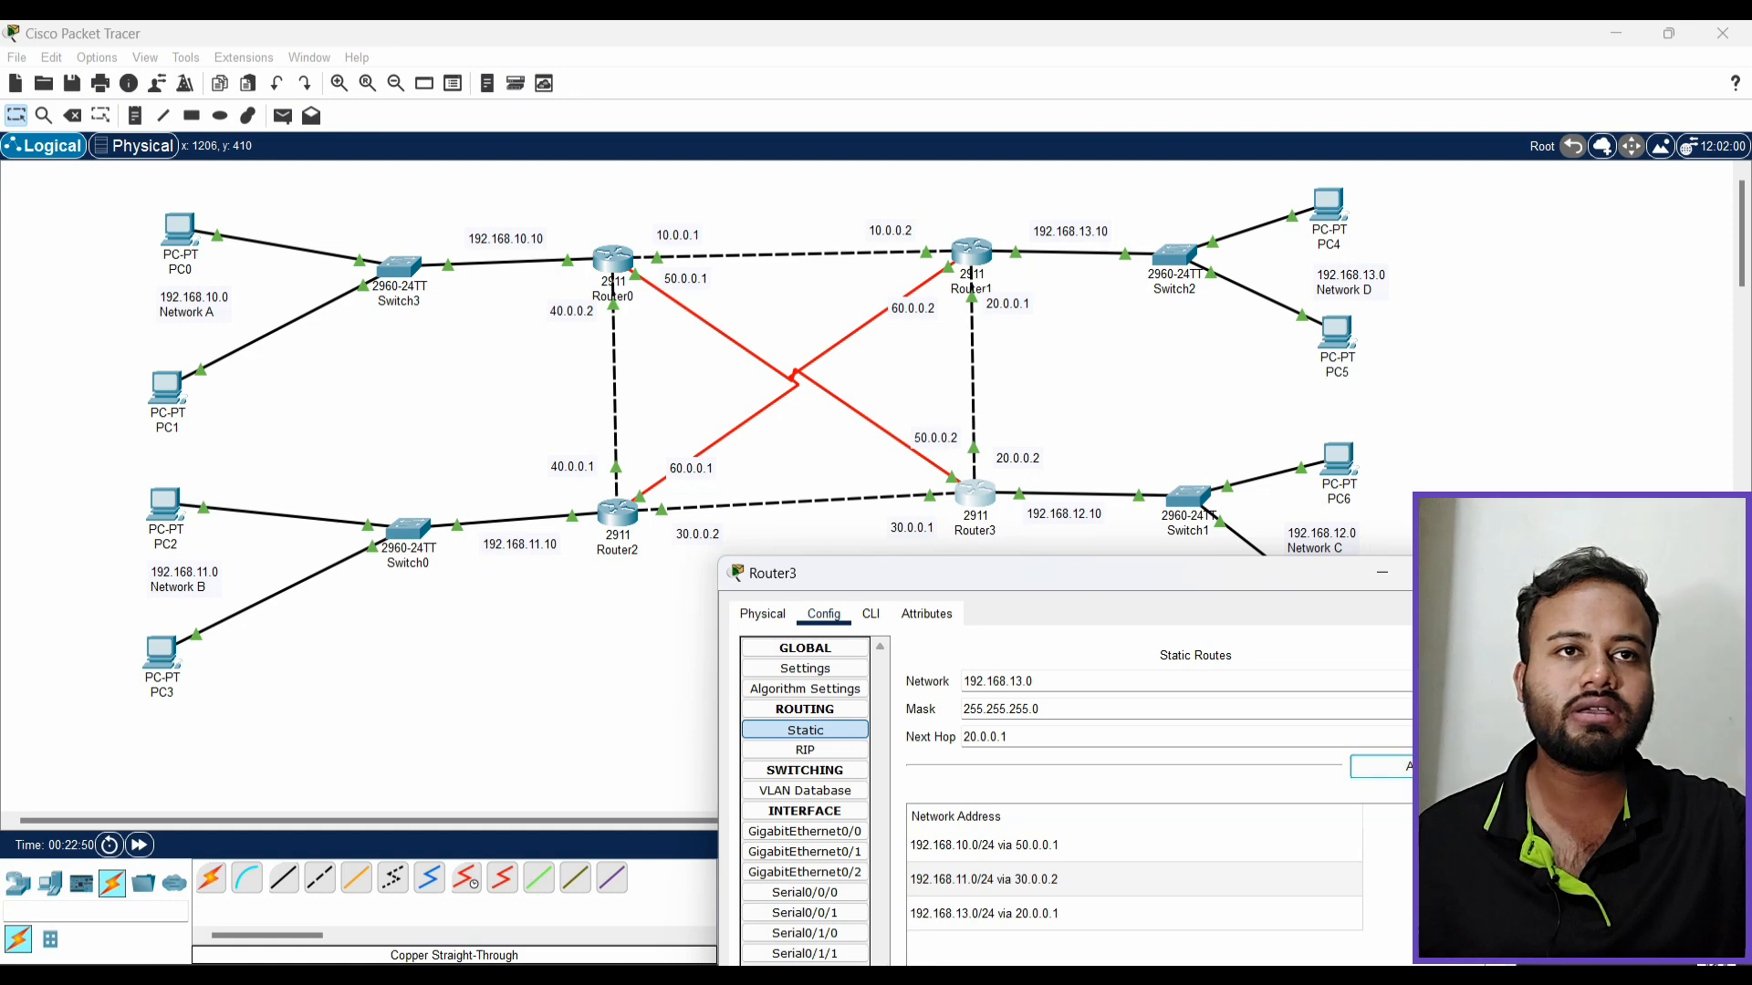
click(1488, 572)
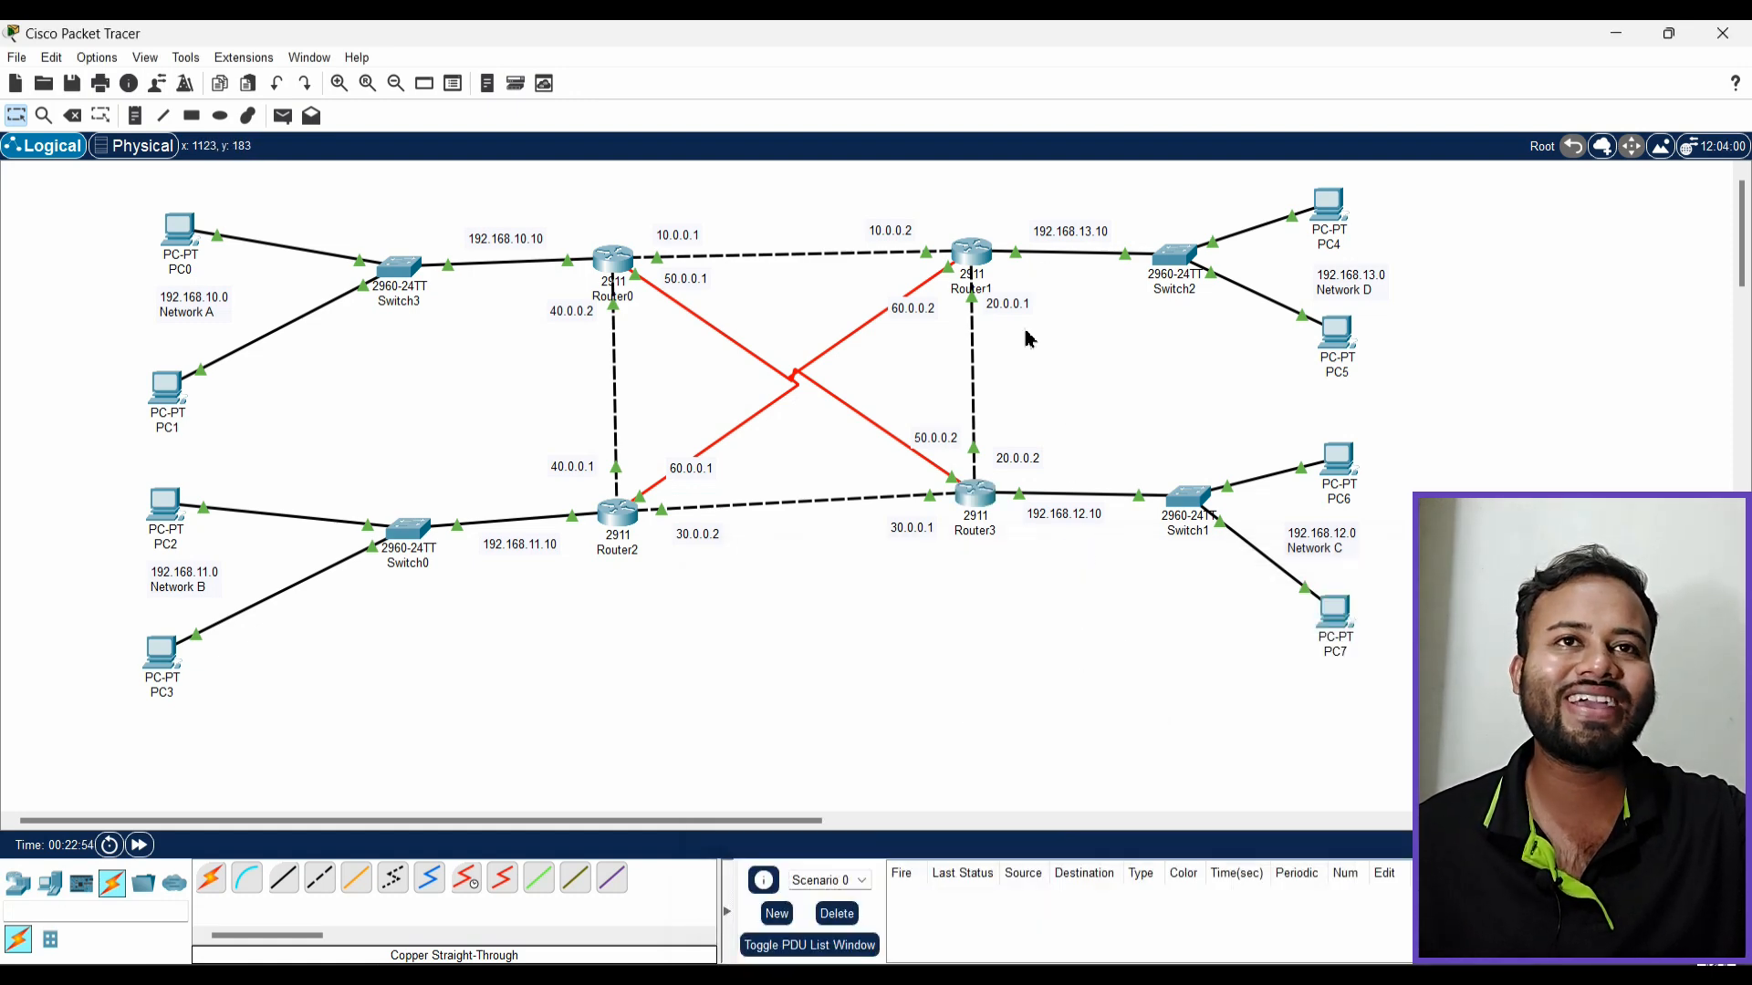
Add a static route on Router1 to network 192.168.10.0 with mask 255.255.255.0 and next hop 10.0.0.1
click(973, 262)
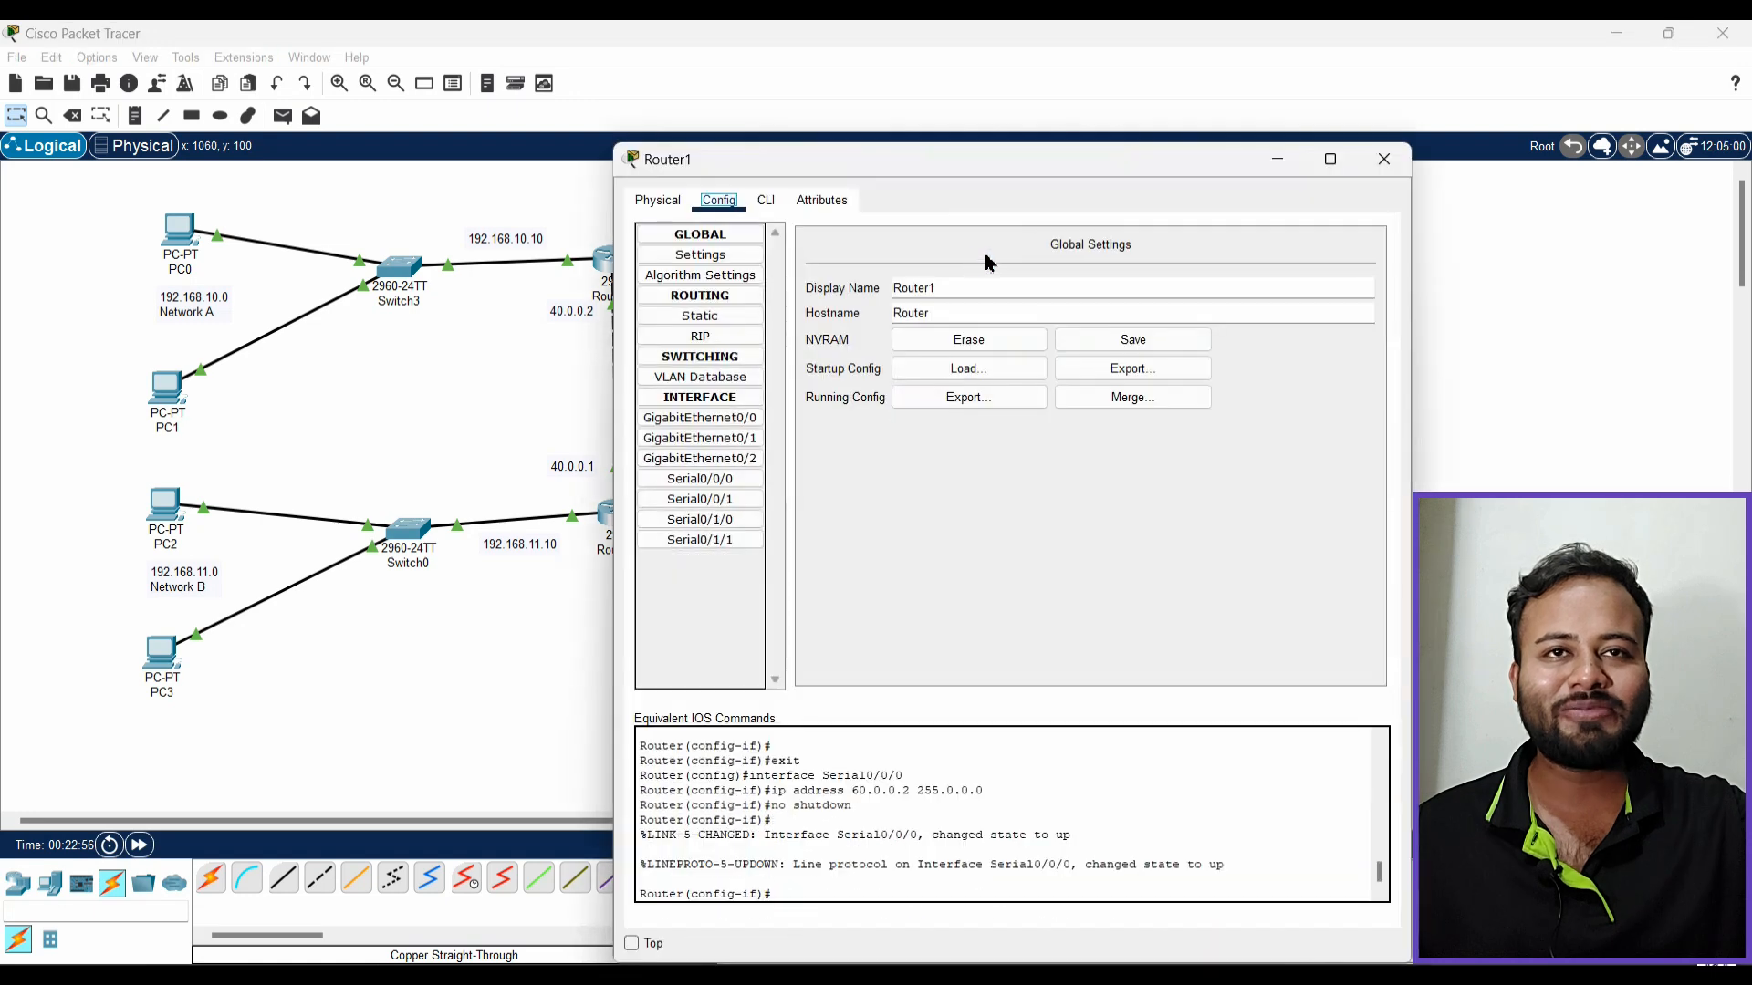
drag(1069, 164, 1189, 427)
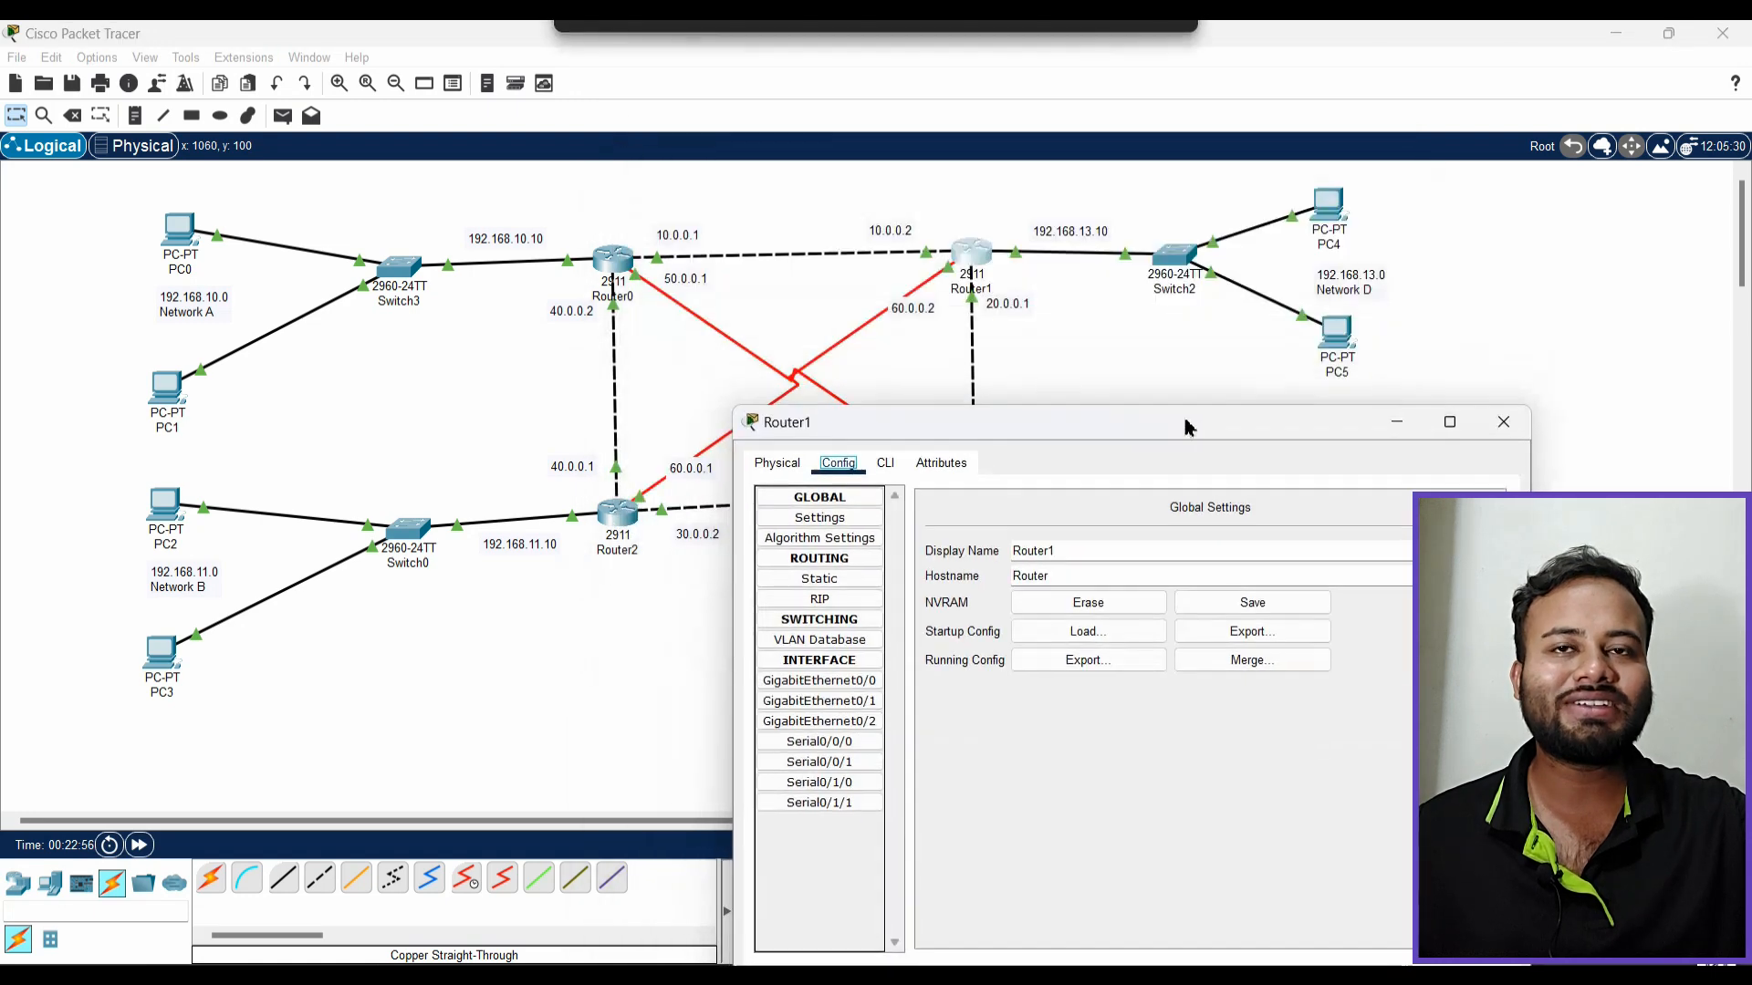
click(838, 582)
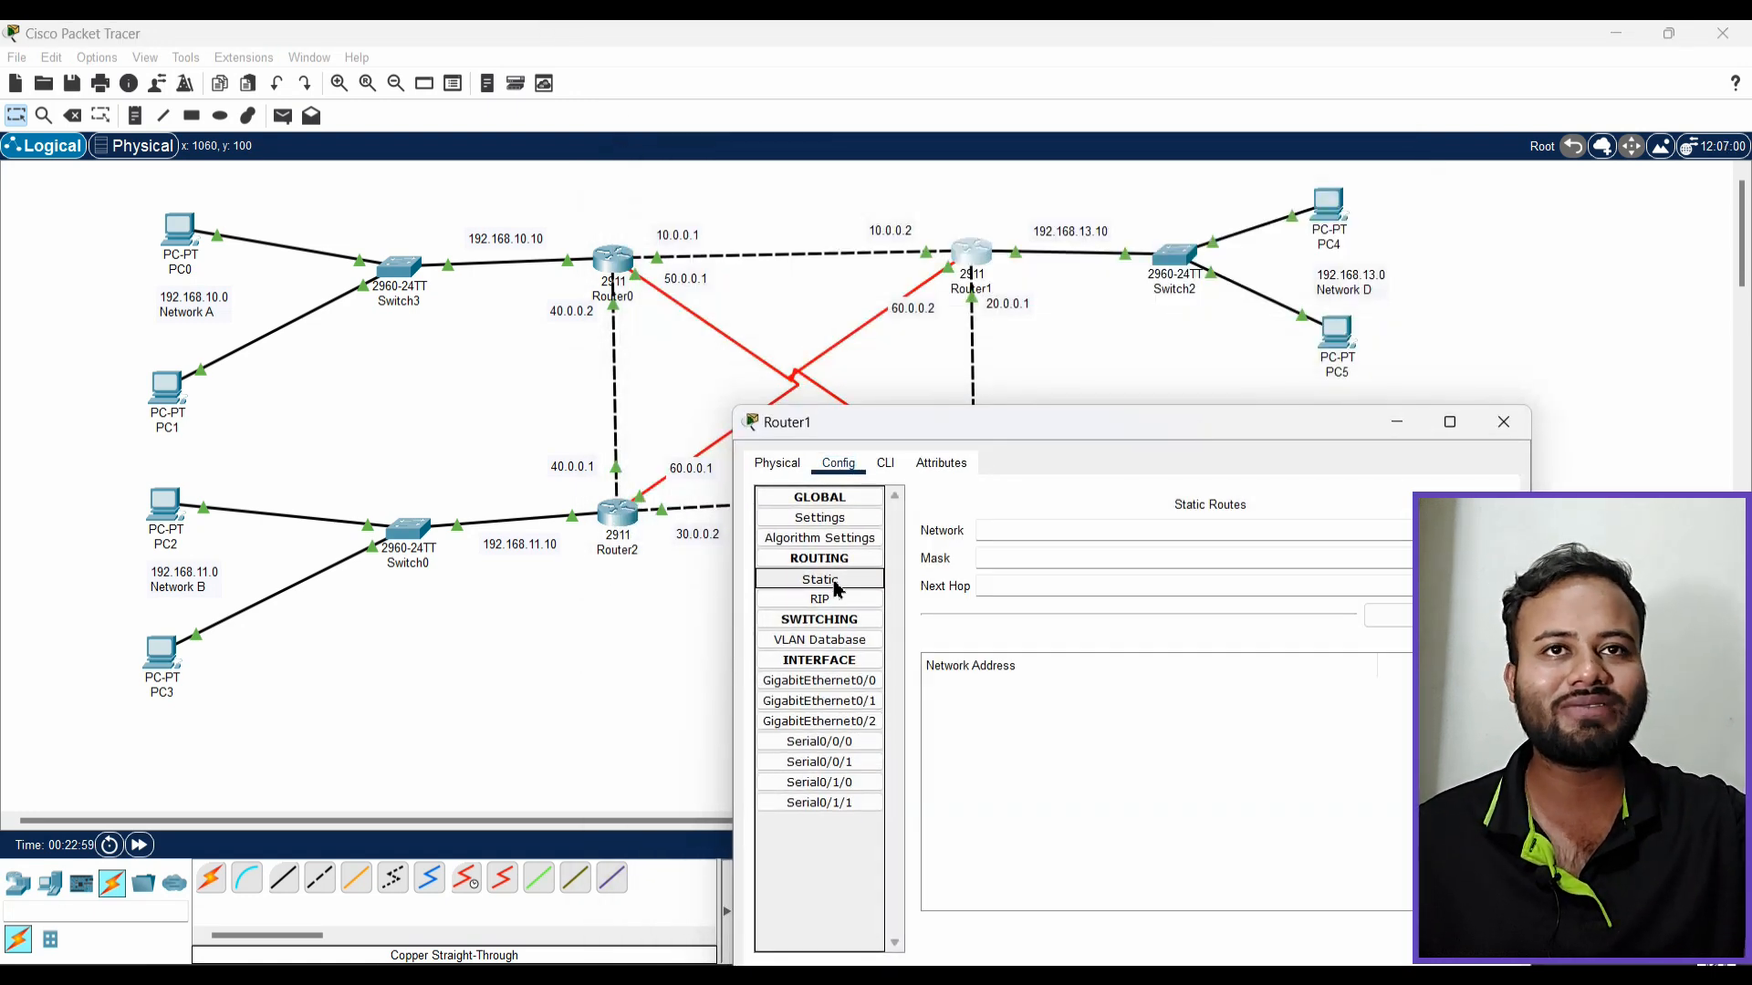
click(1022, 529)
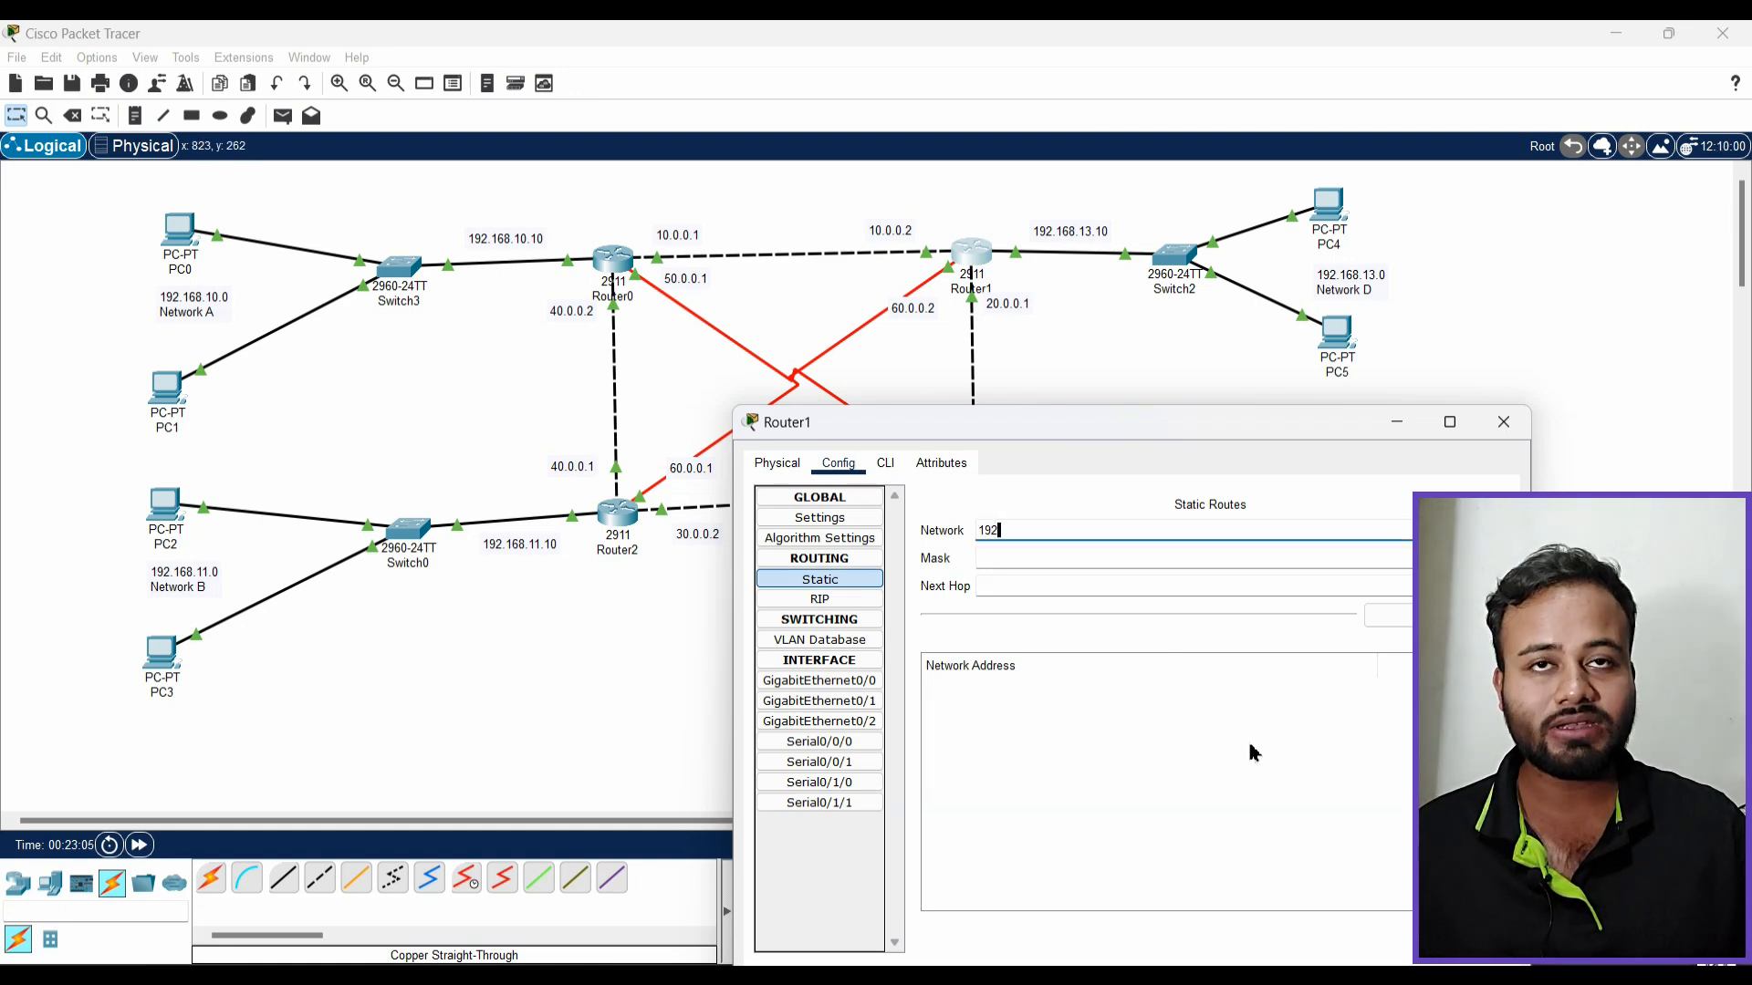
text(192.168)
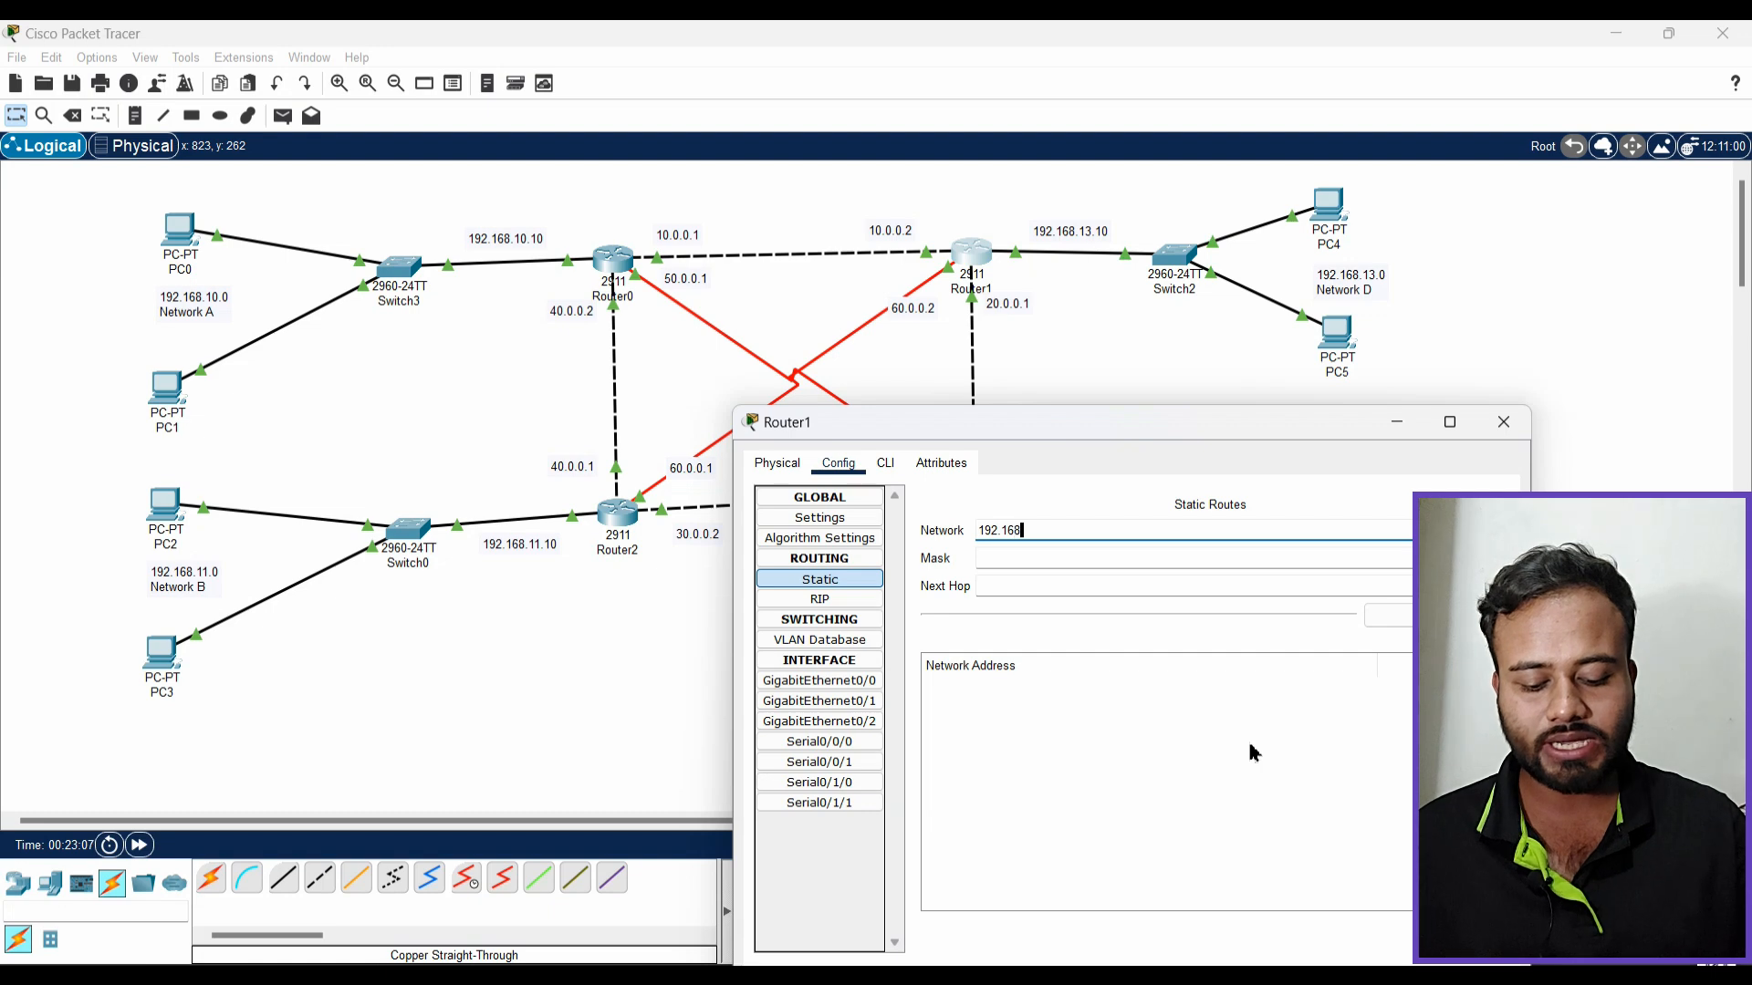
text(.10.0)
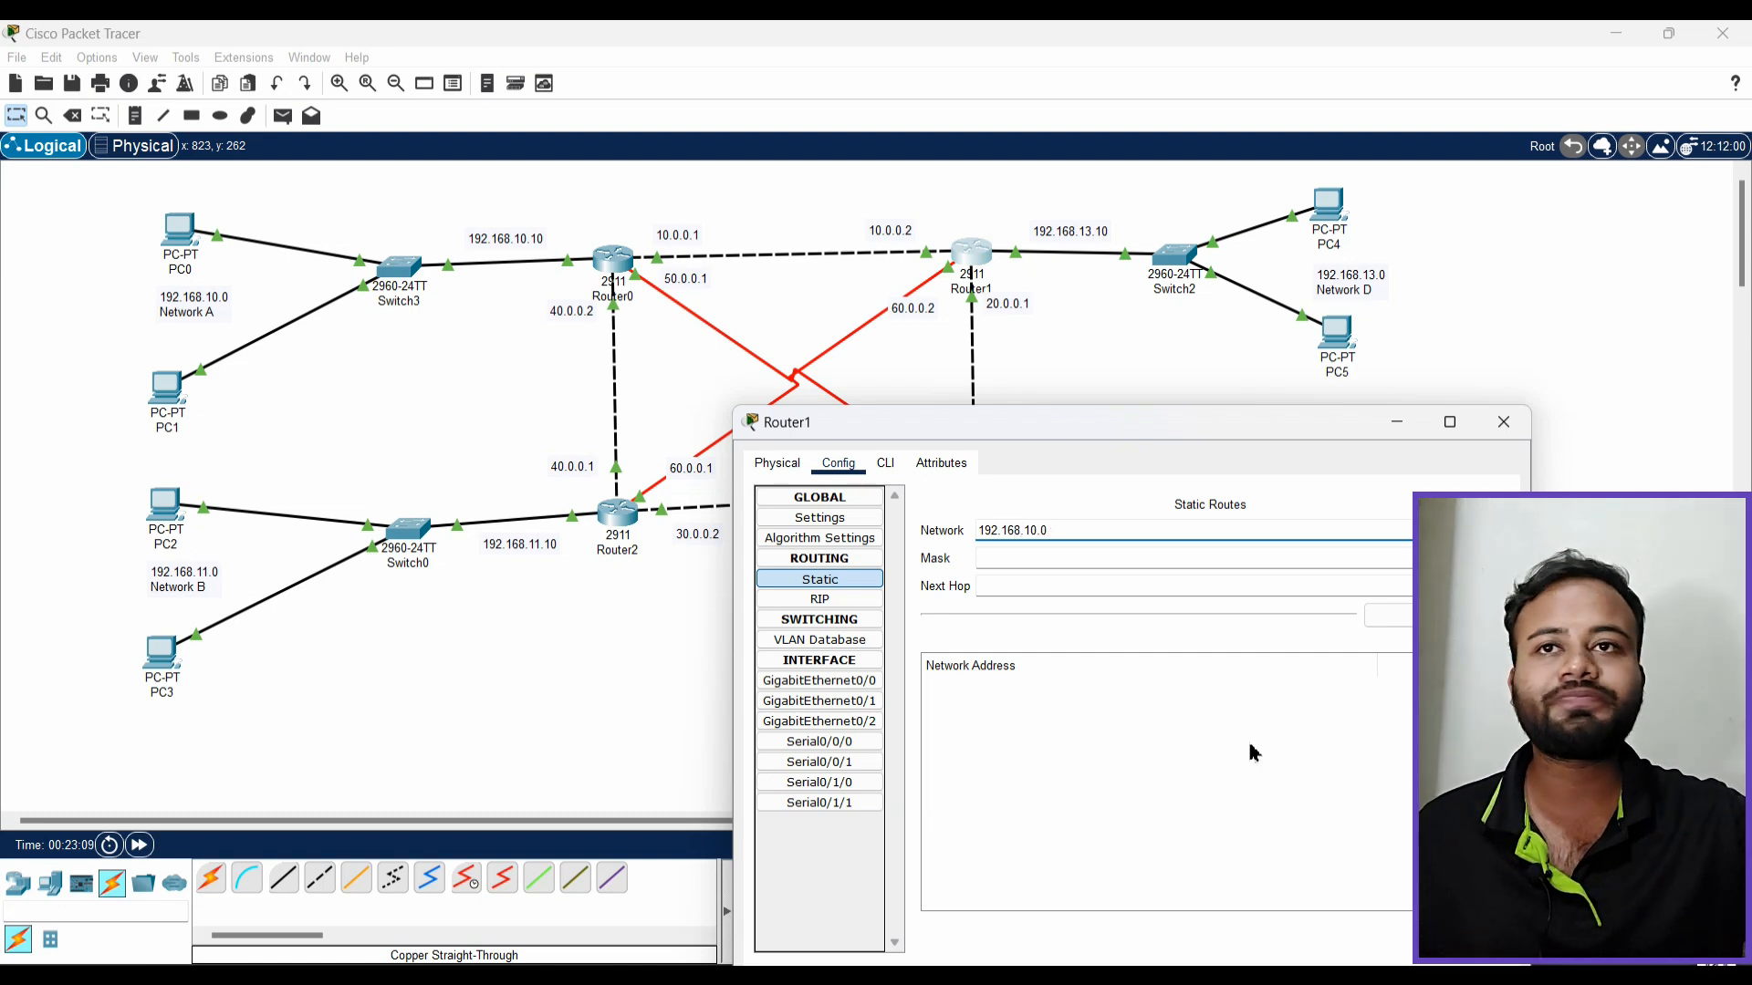
click(1024, 559)
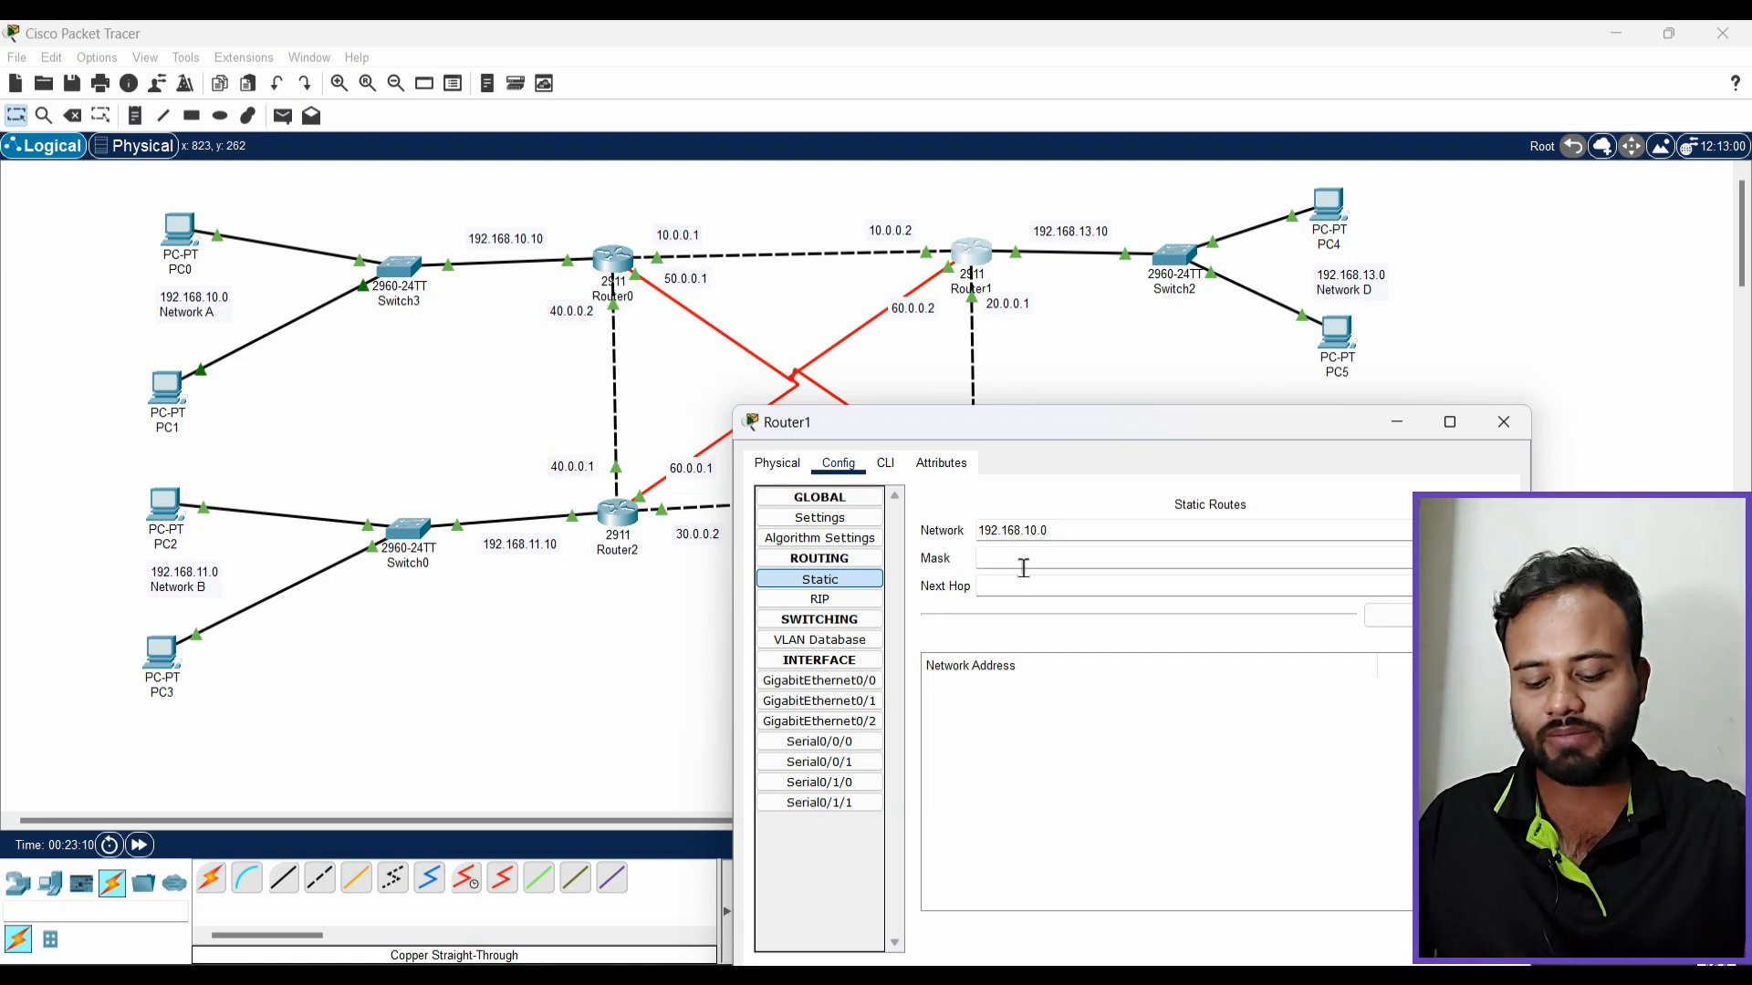
text(255.255.255.0)
click(1044, 587)
key(Tab)
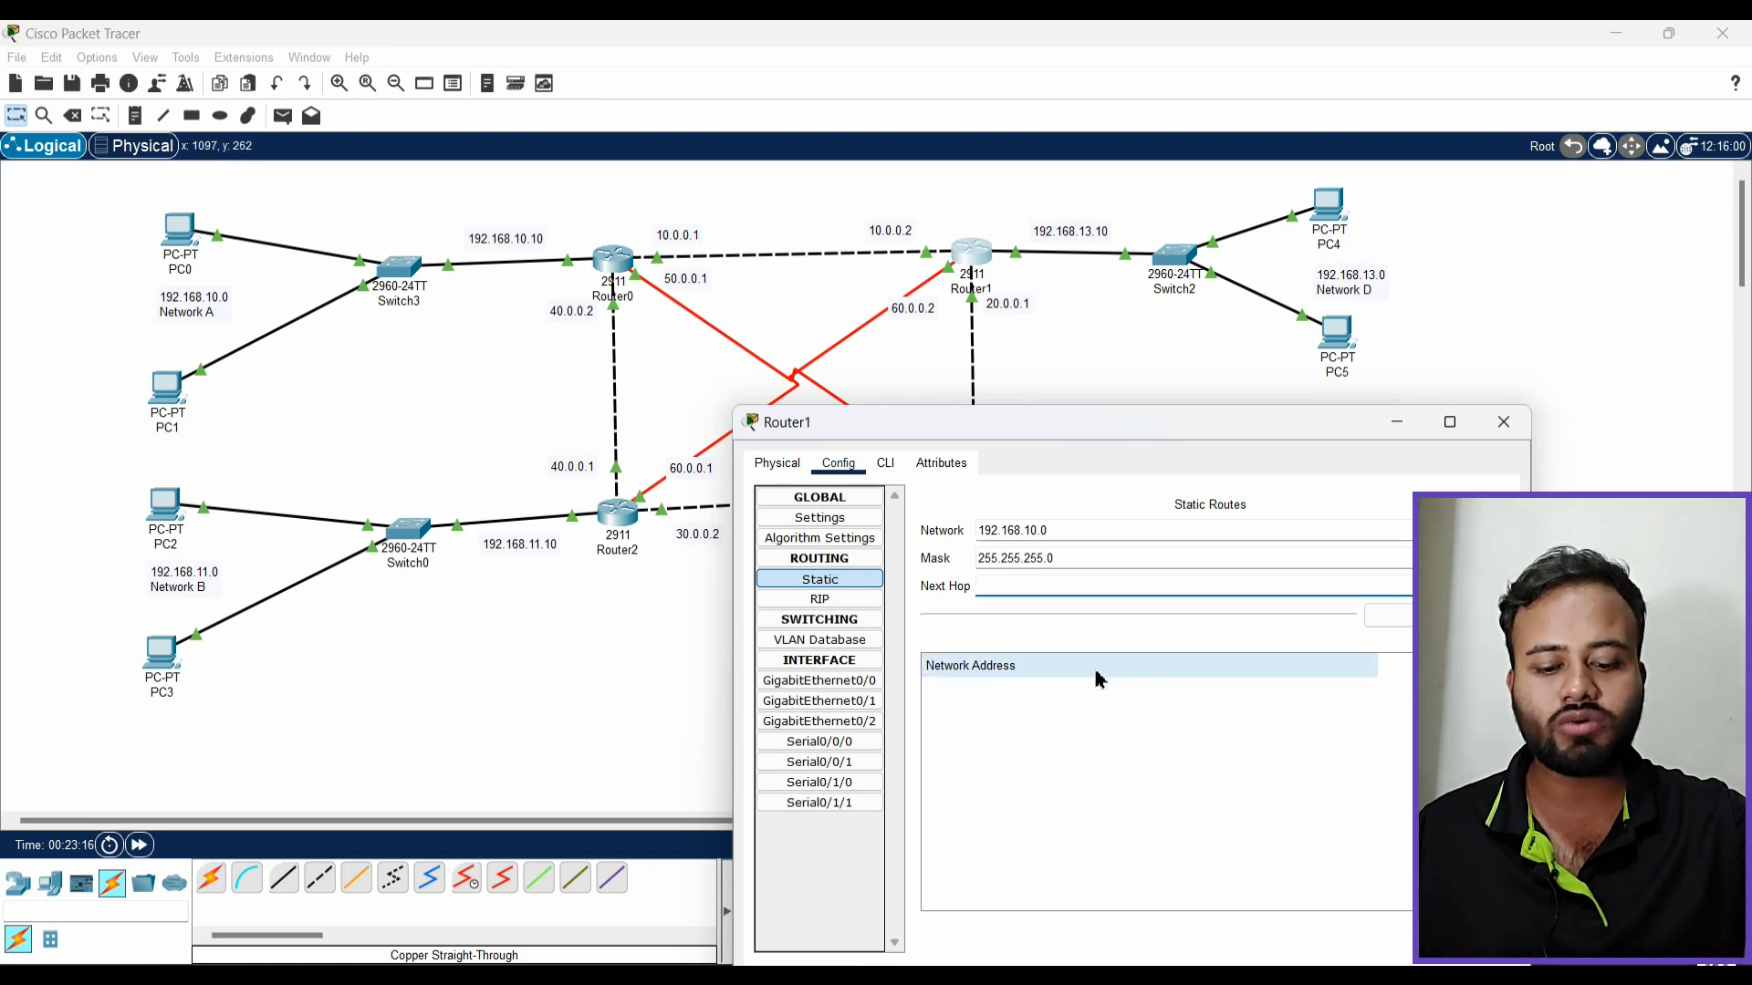
text(10.0.0.1)
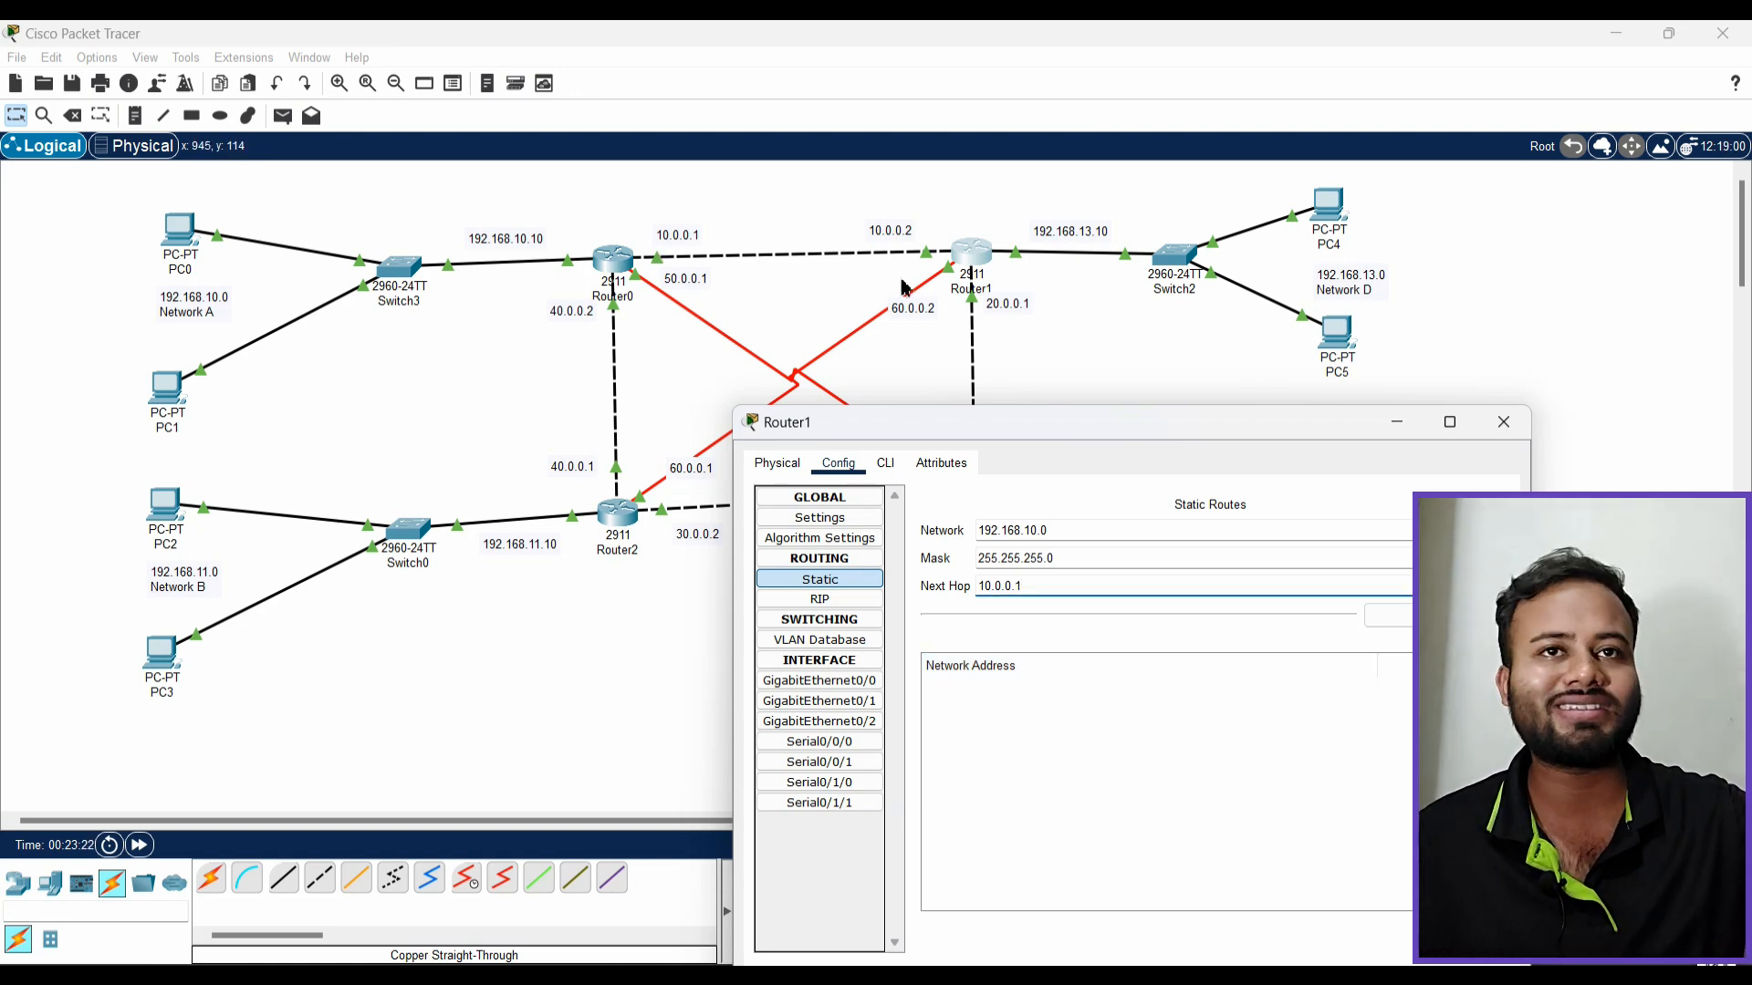
click(1387, 616)
Add a static route on Router1 to network 192.168.11.0 with mask 255.255.255.0 and next hop 60.0.0.1
drag(1236, 434, 1384, 424)
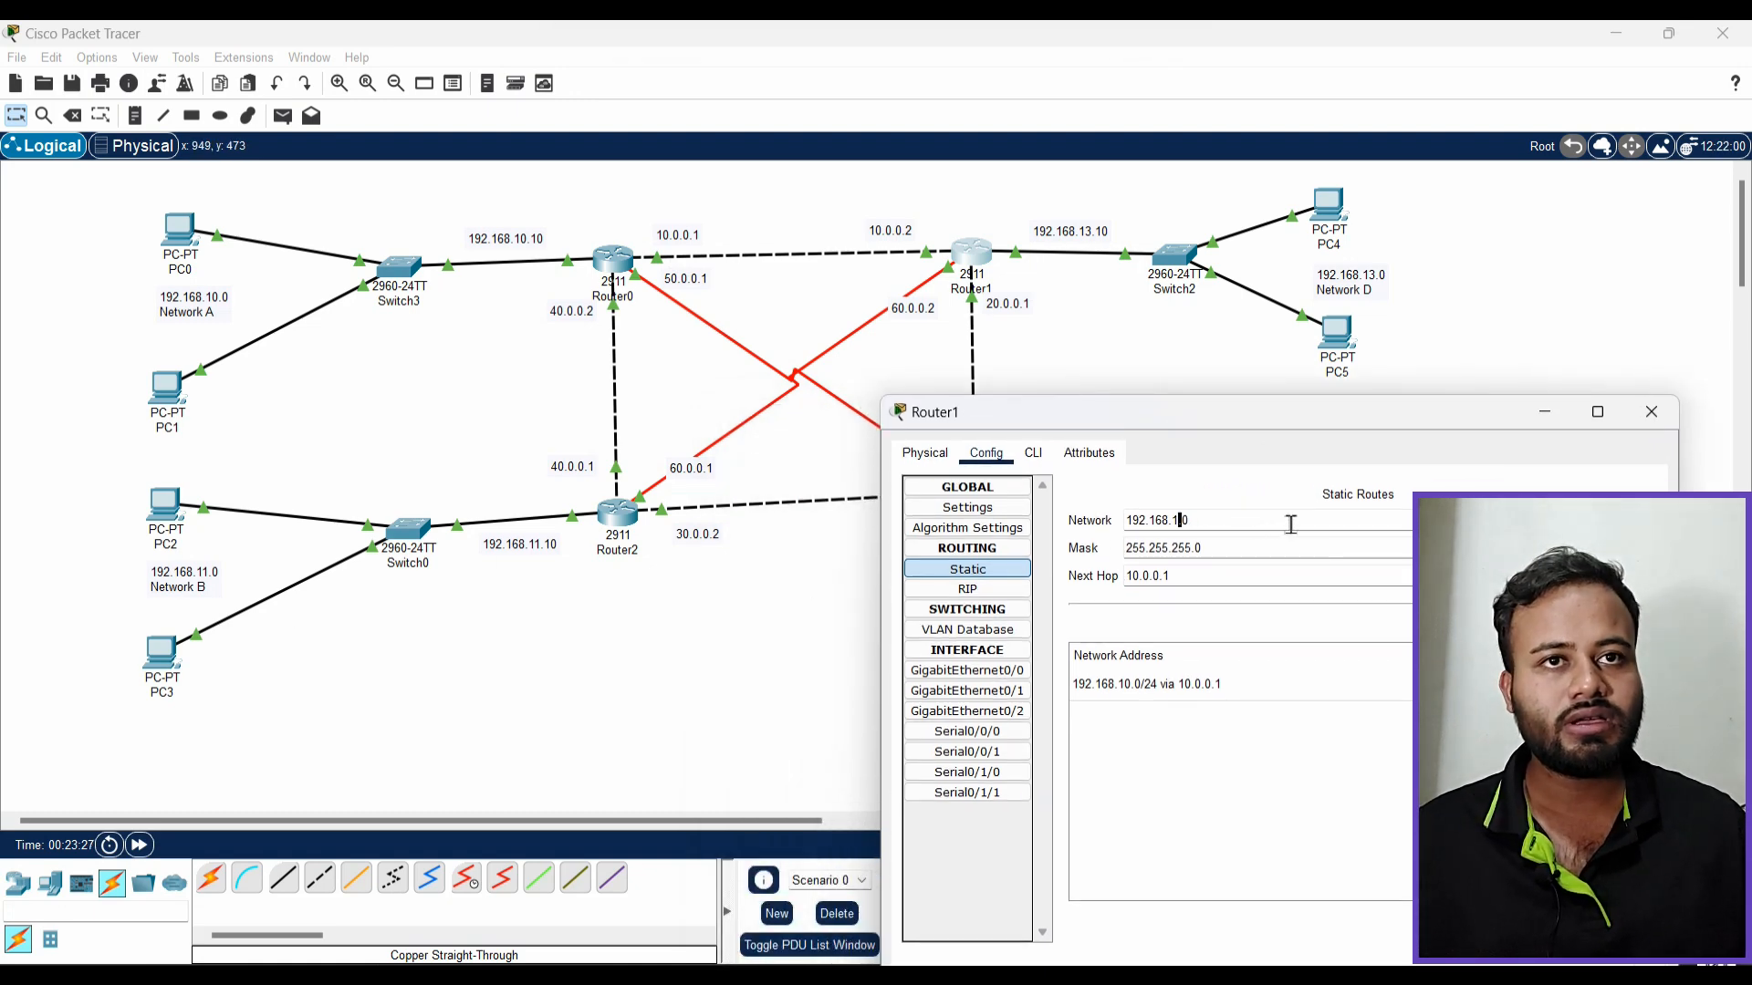
click(1243, 549)
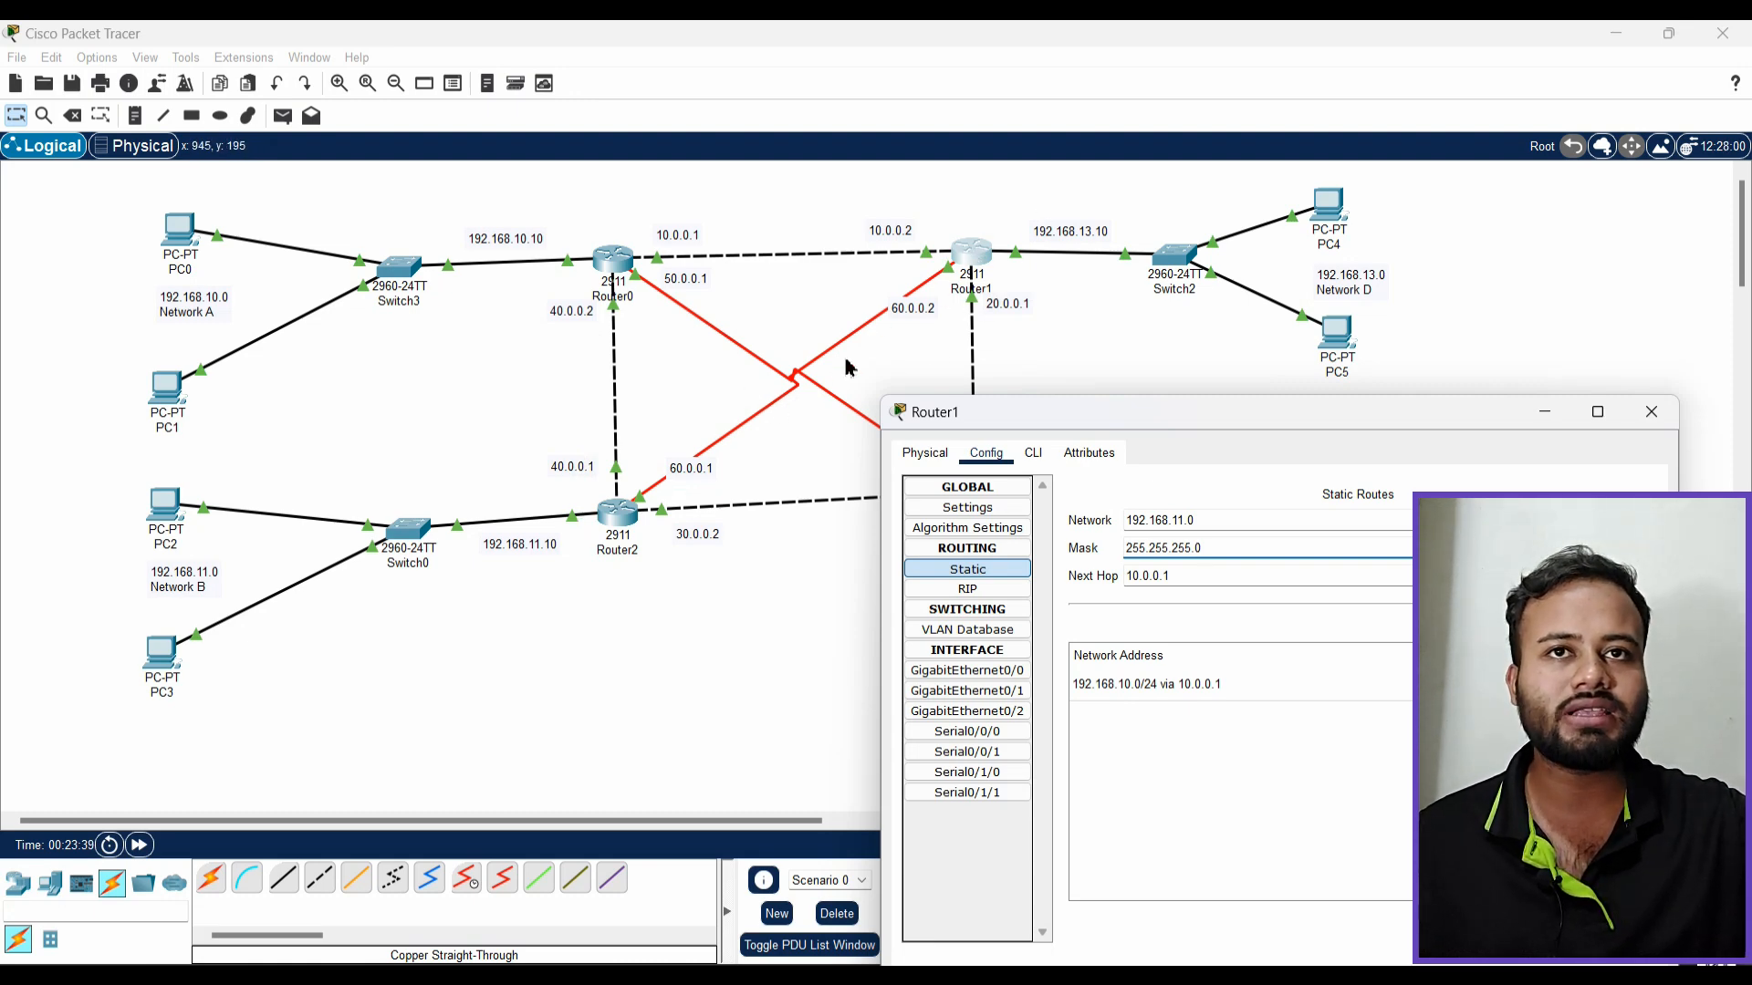
click(1195, 577)
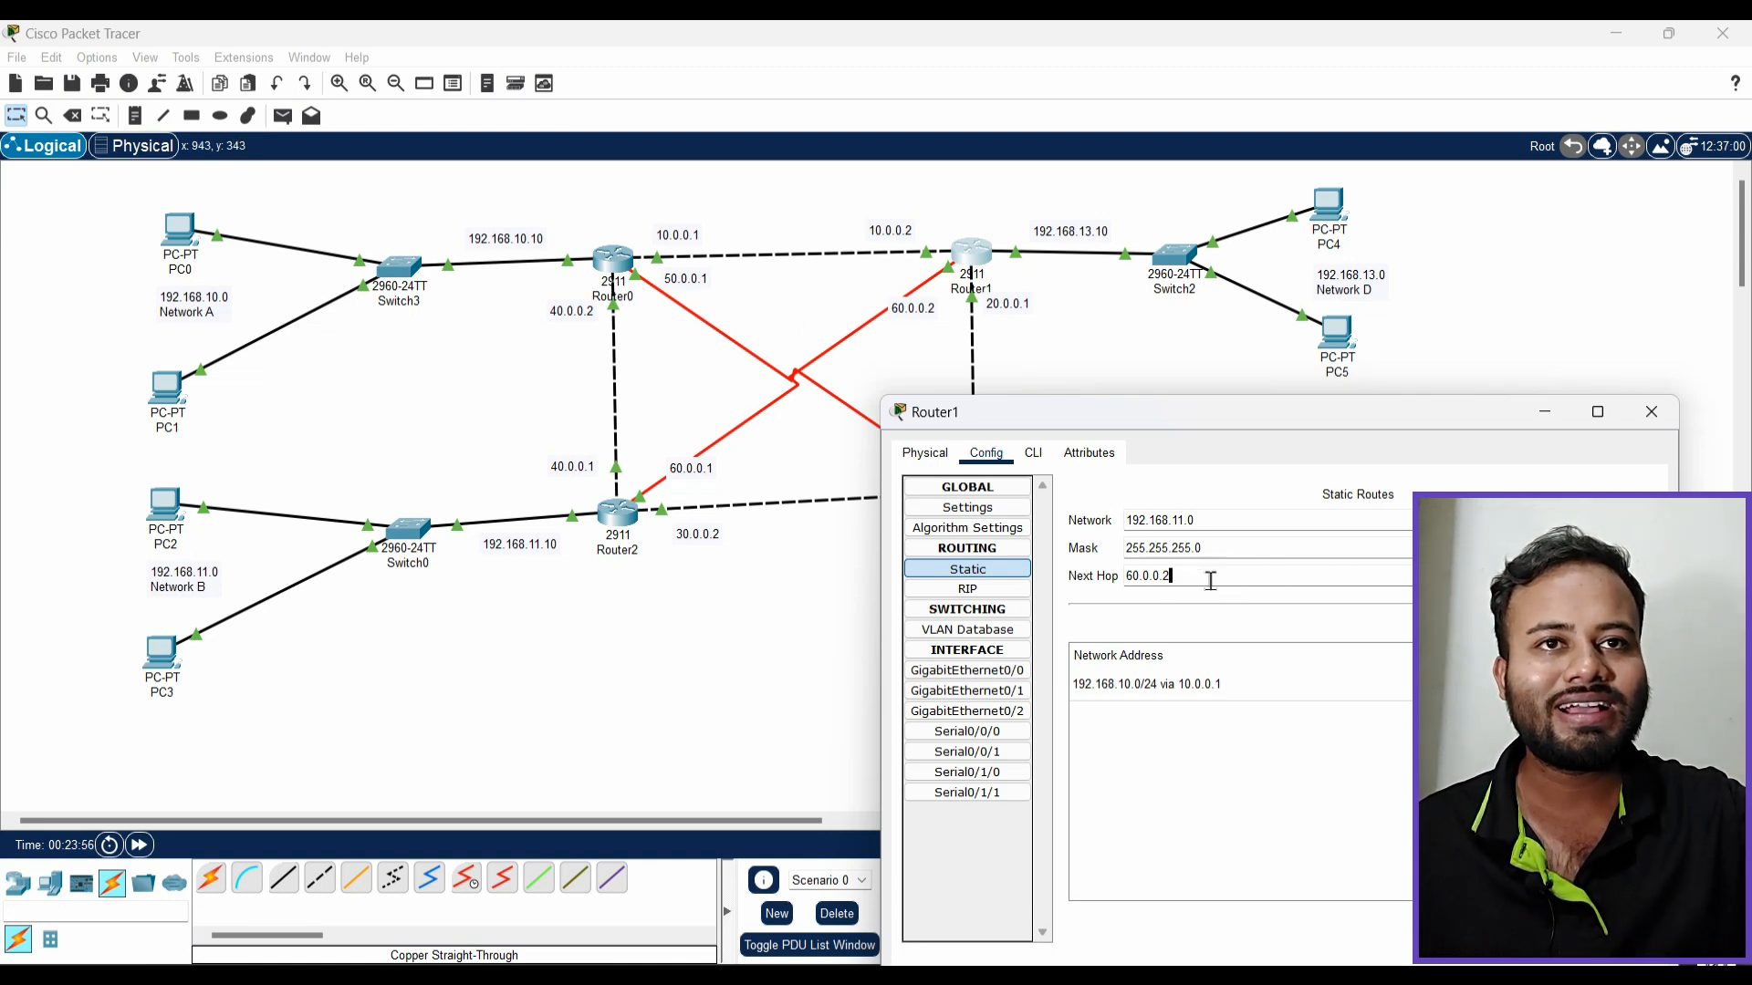
text(1)
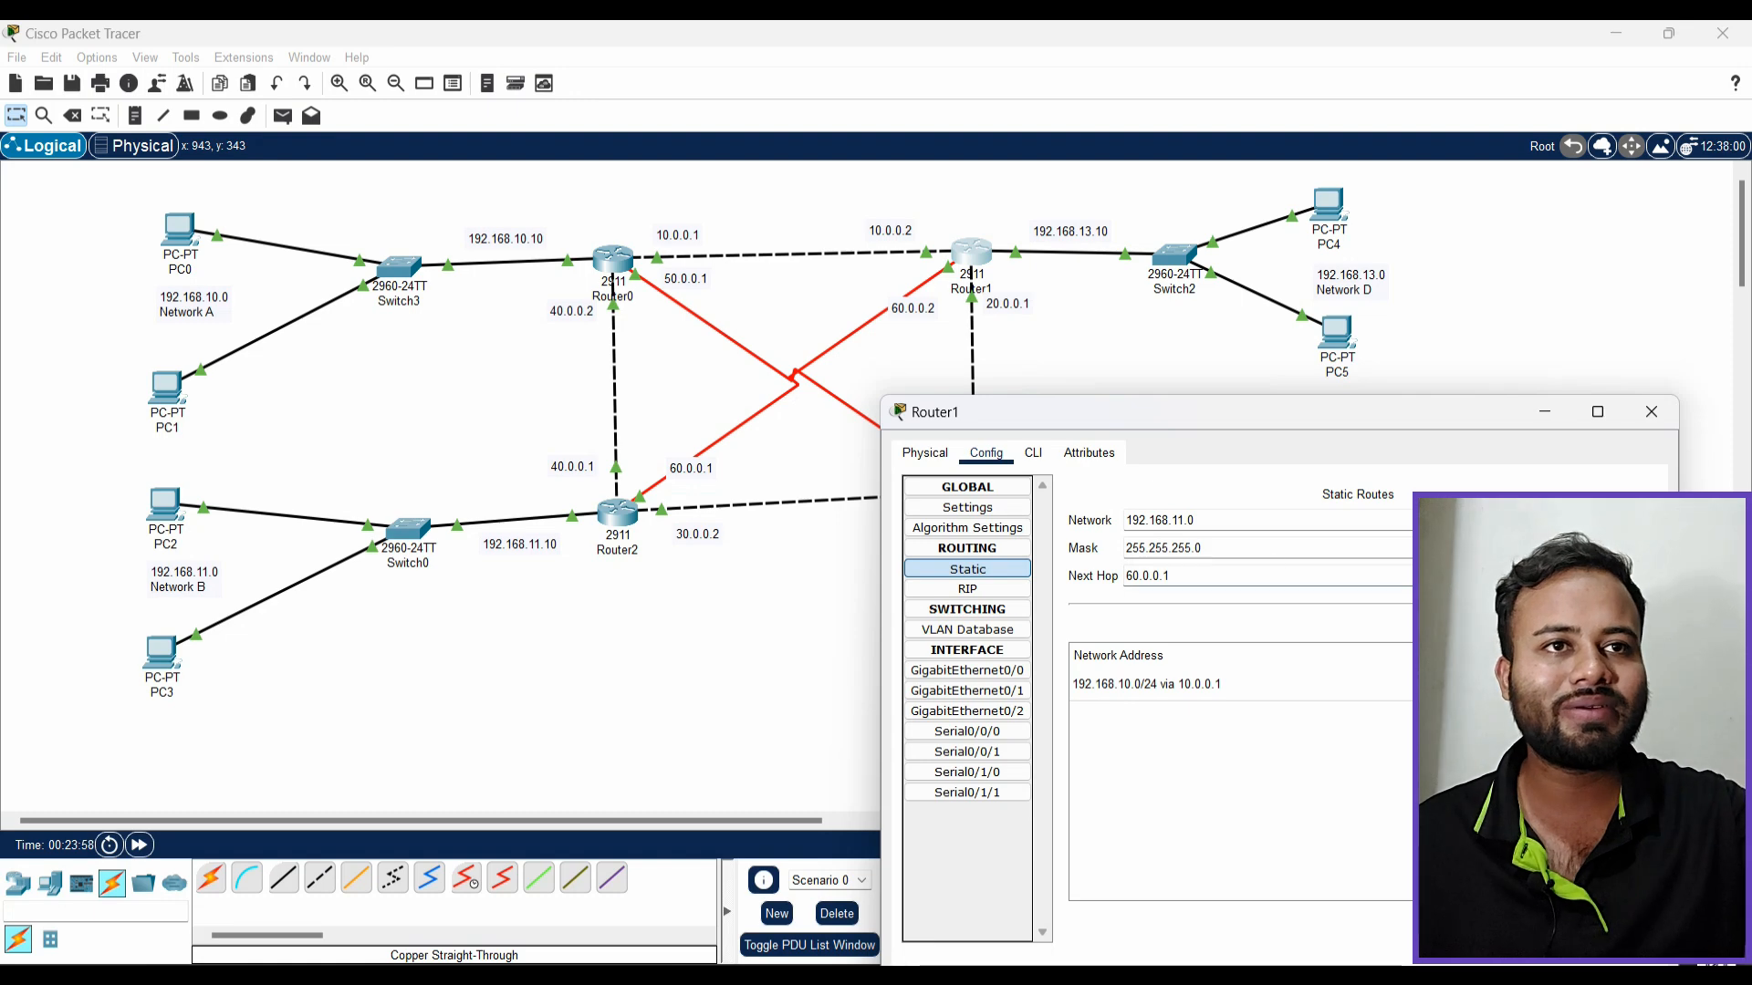
click(1603, 624)
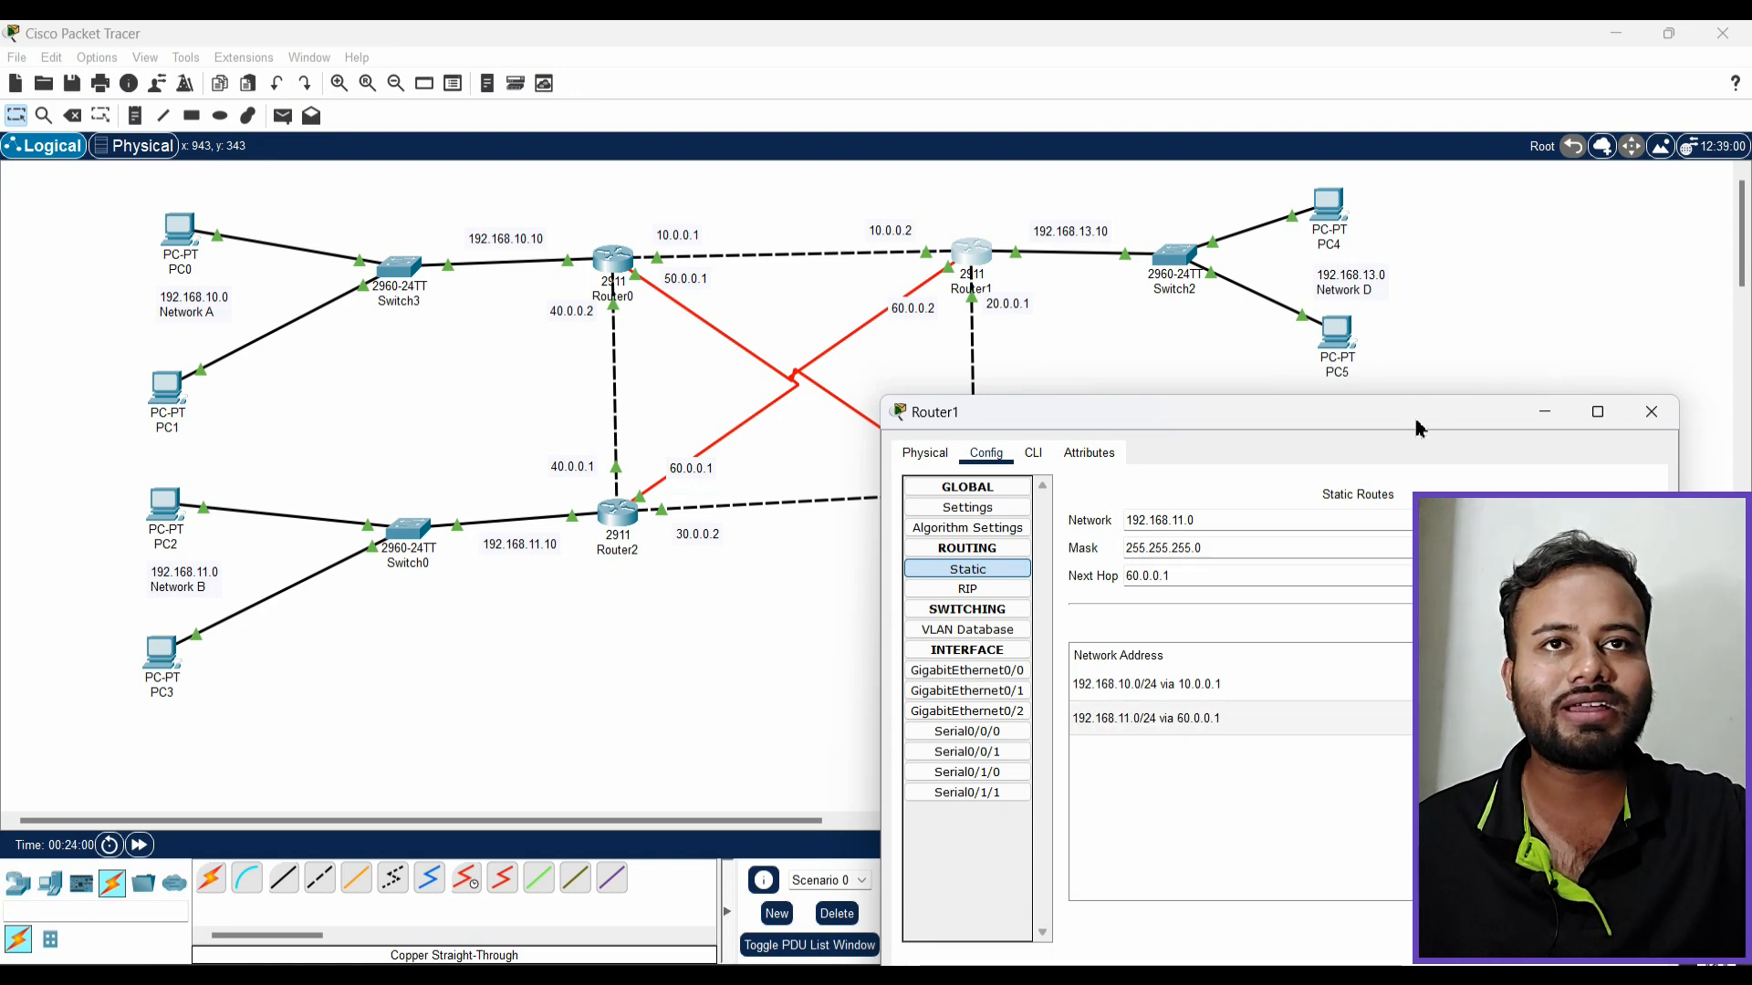
Add a static route on Router1 to 192.168.12.0 with mask 255.255.255.0 and next hop 20.0.0.2, and close the configuration
drag(1417, 429, 647, 320)
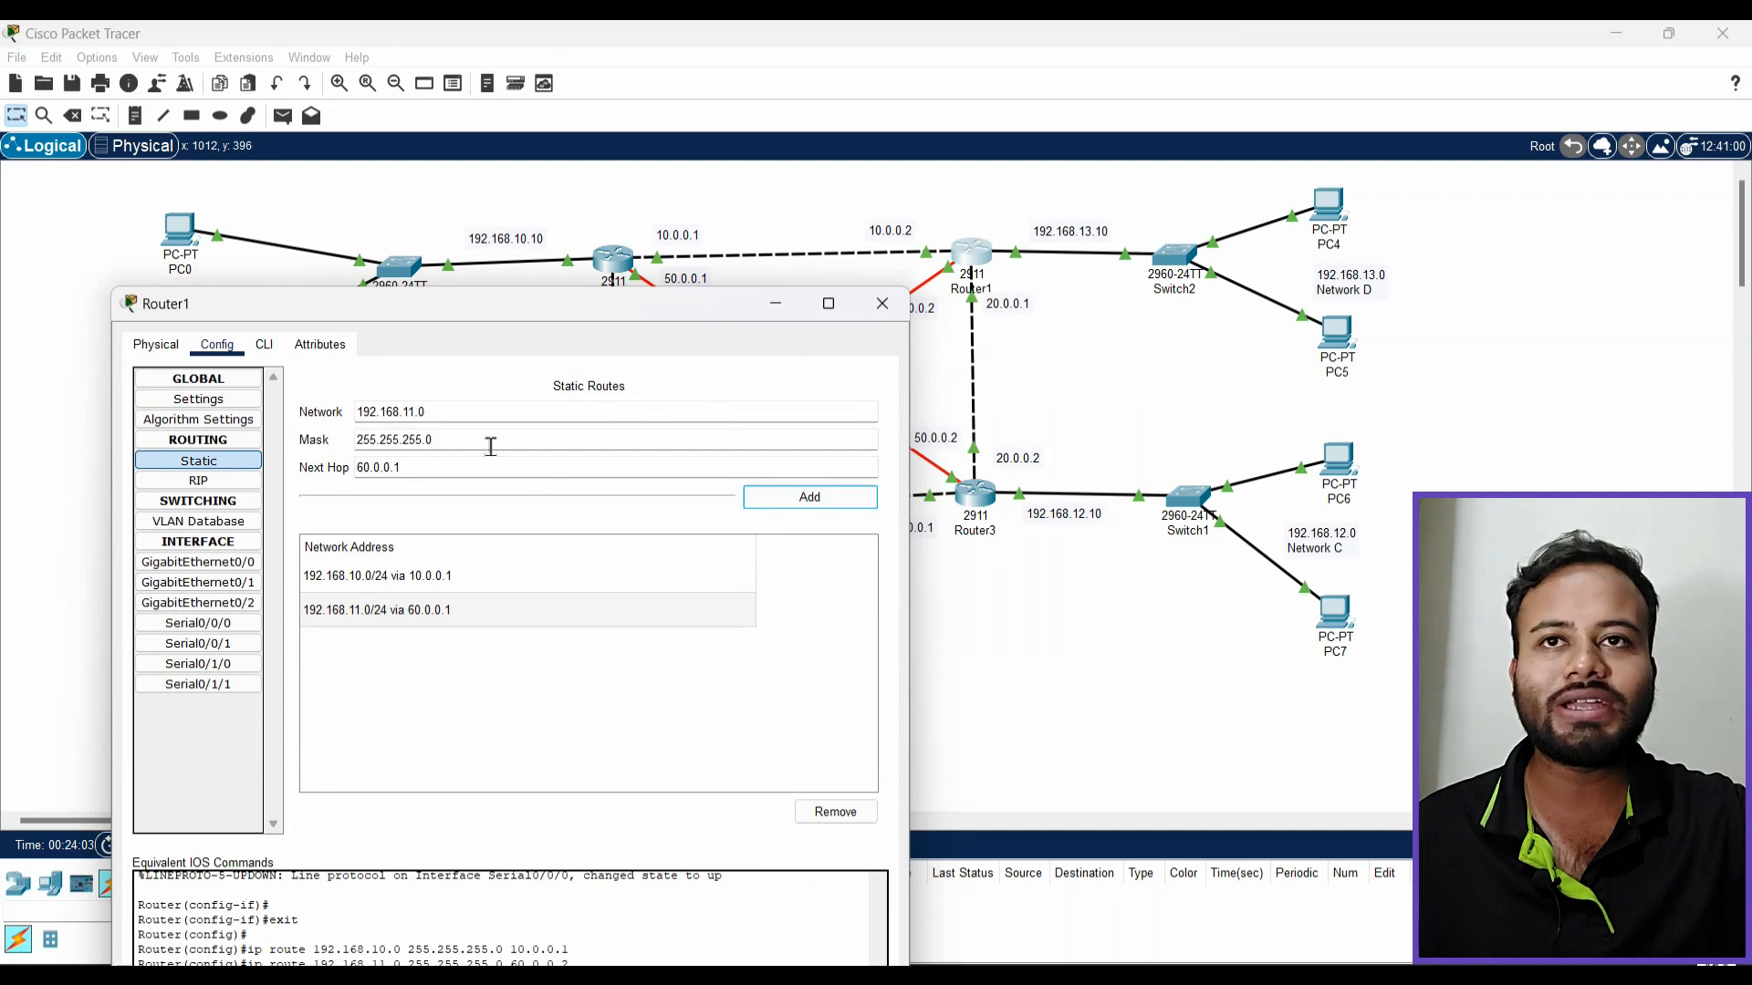
click(511, 413)
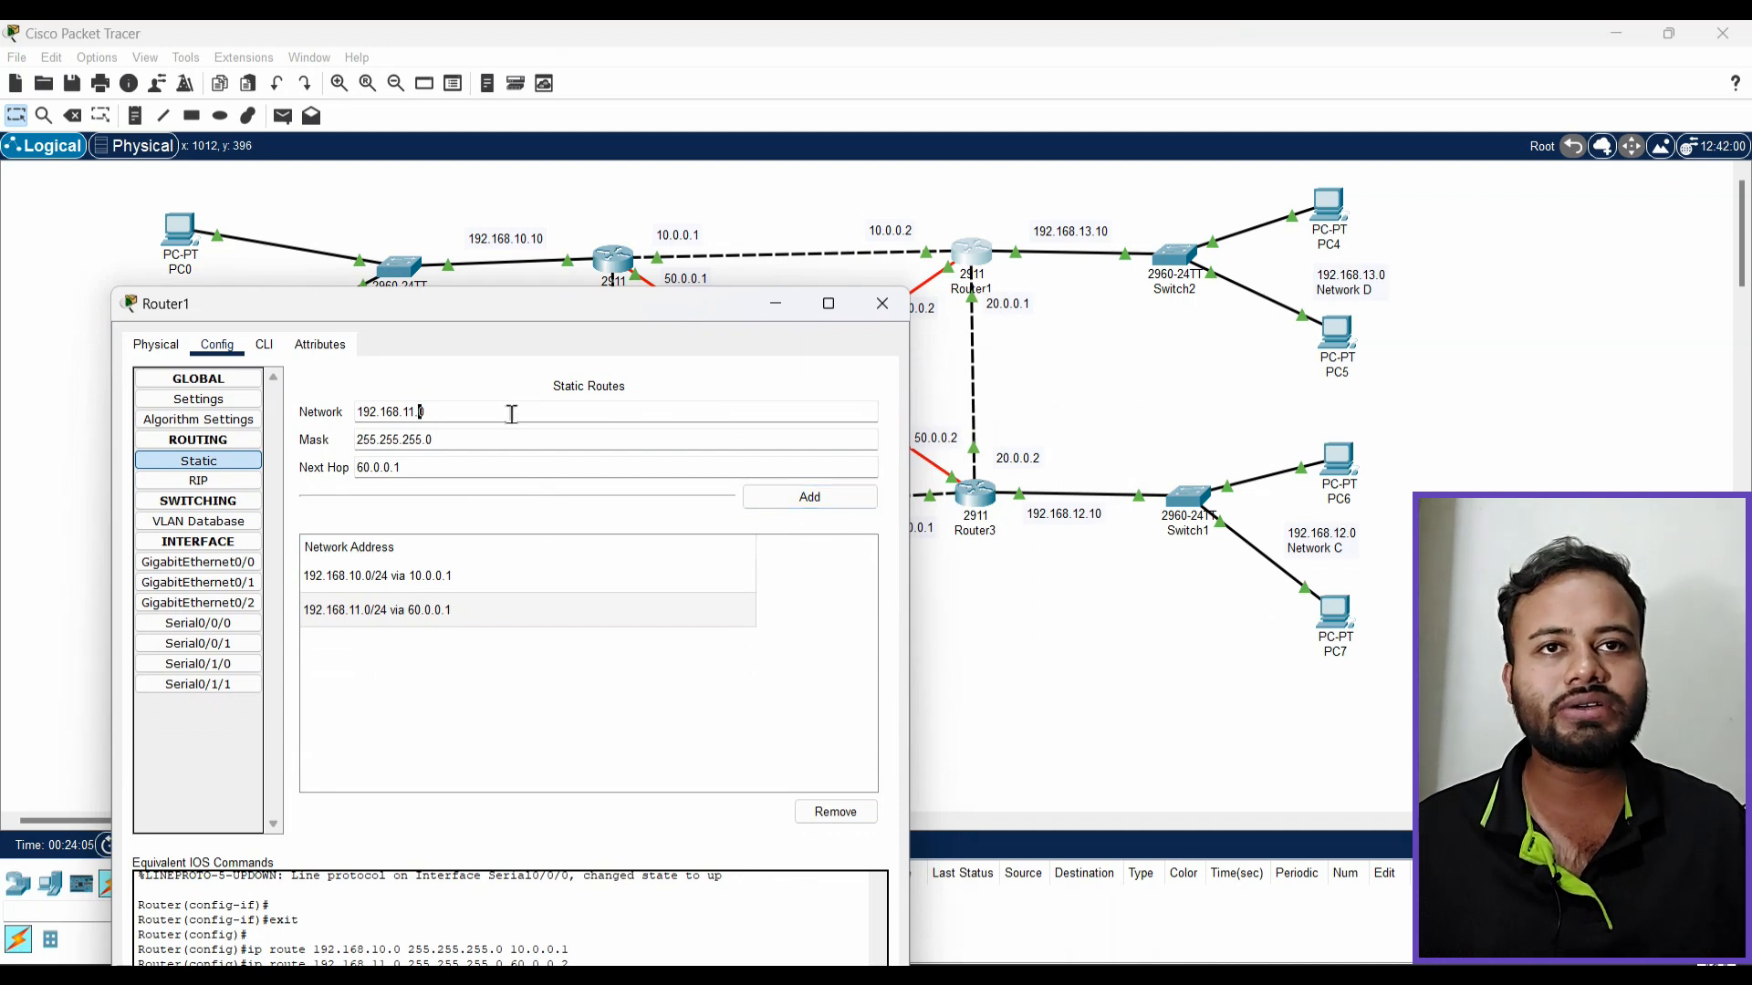
key(BackSpace)
text(2)
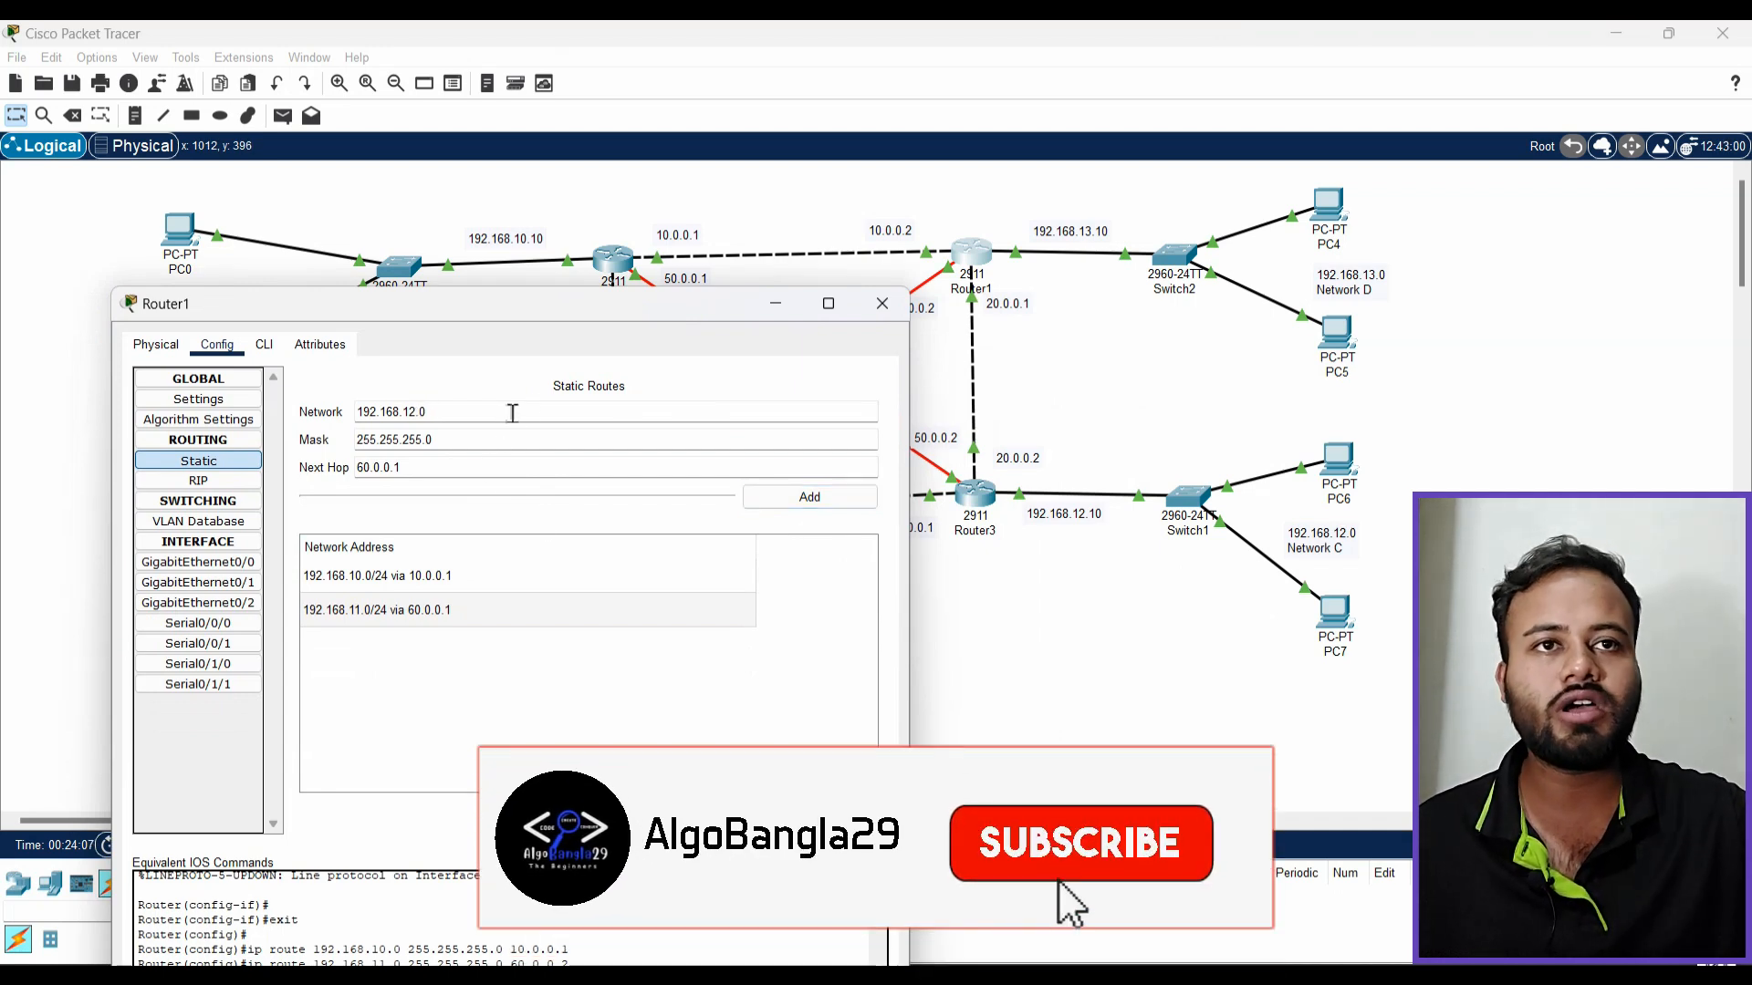
click(501, 441)
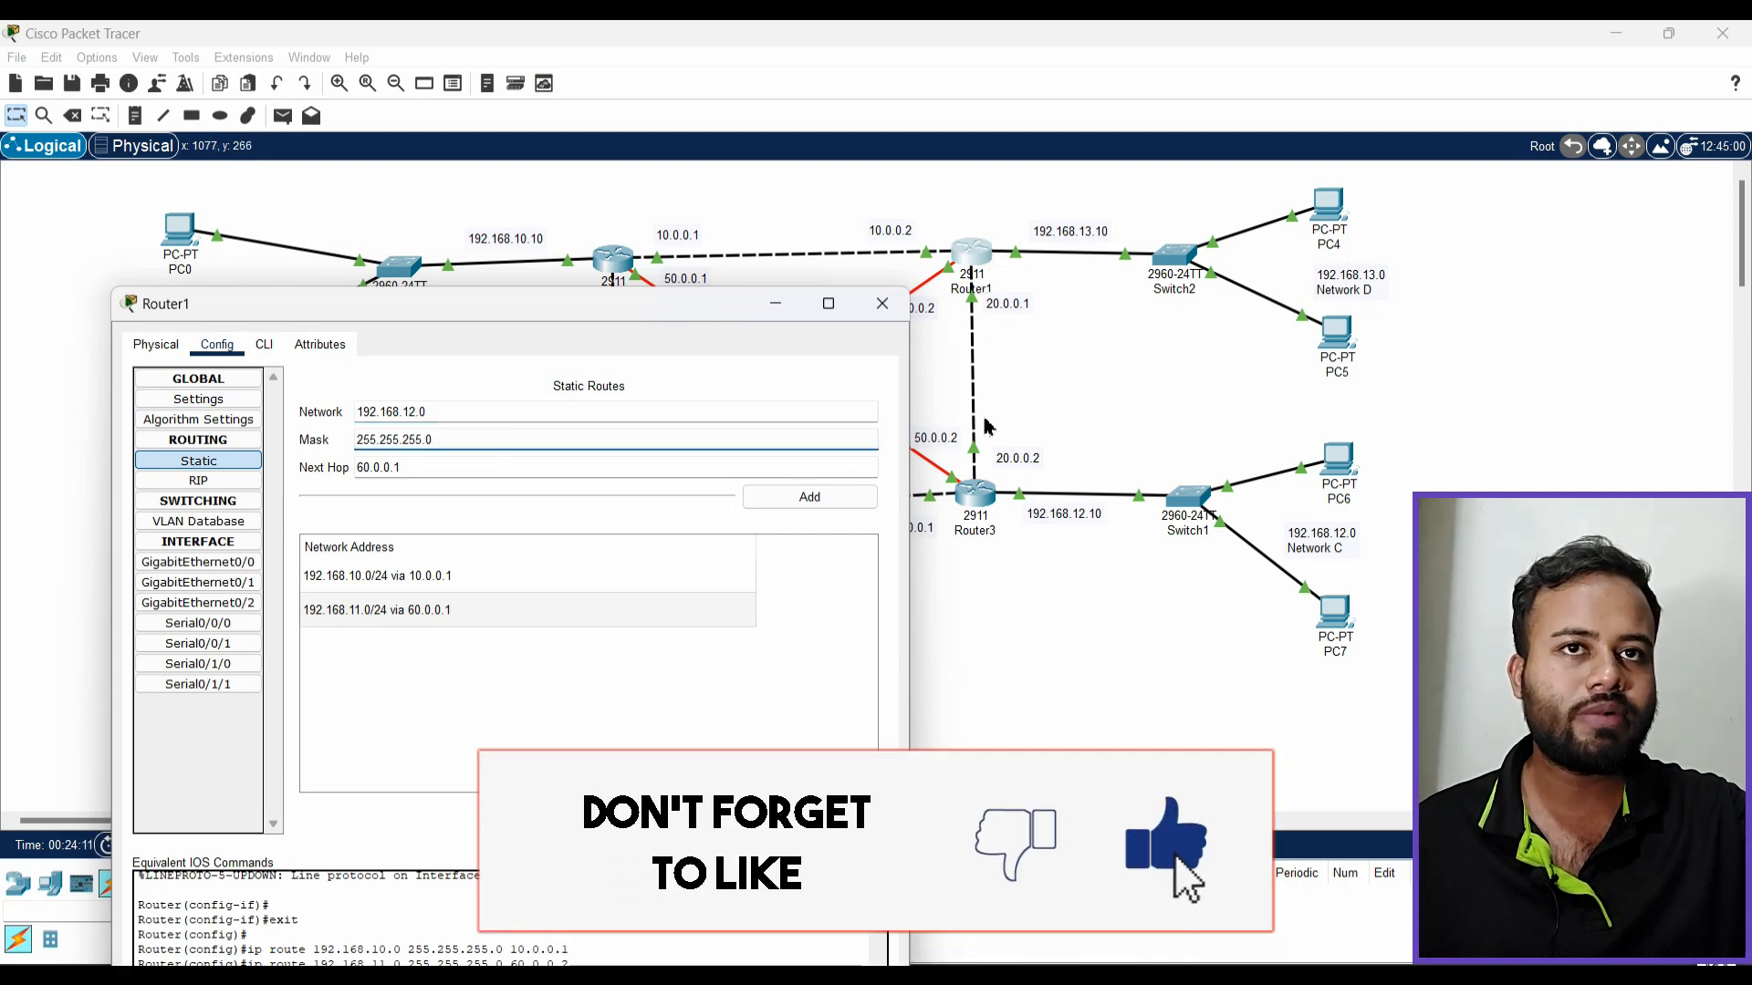
click(422, 468)
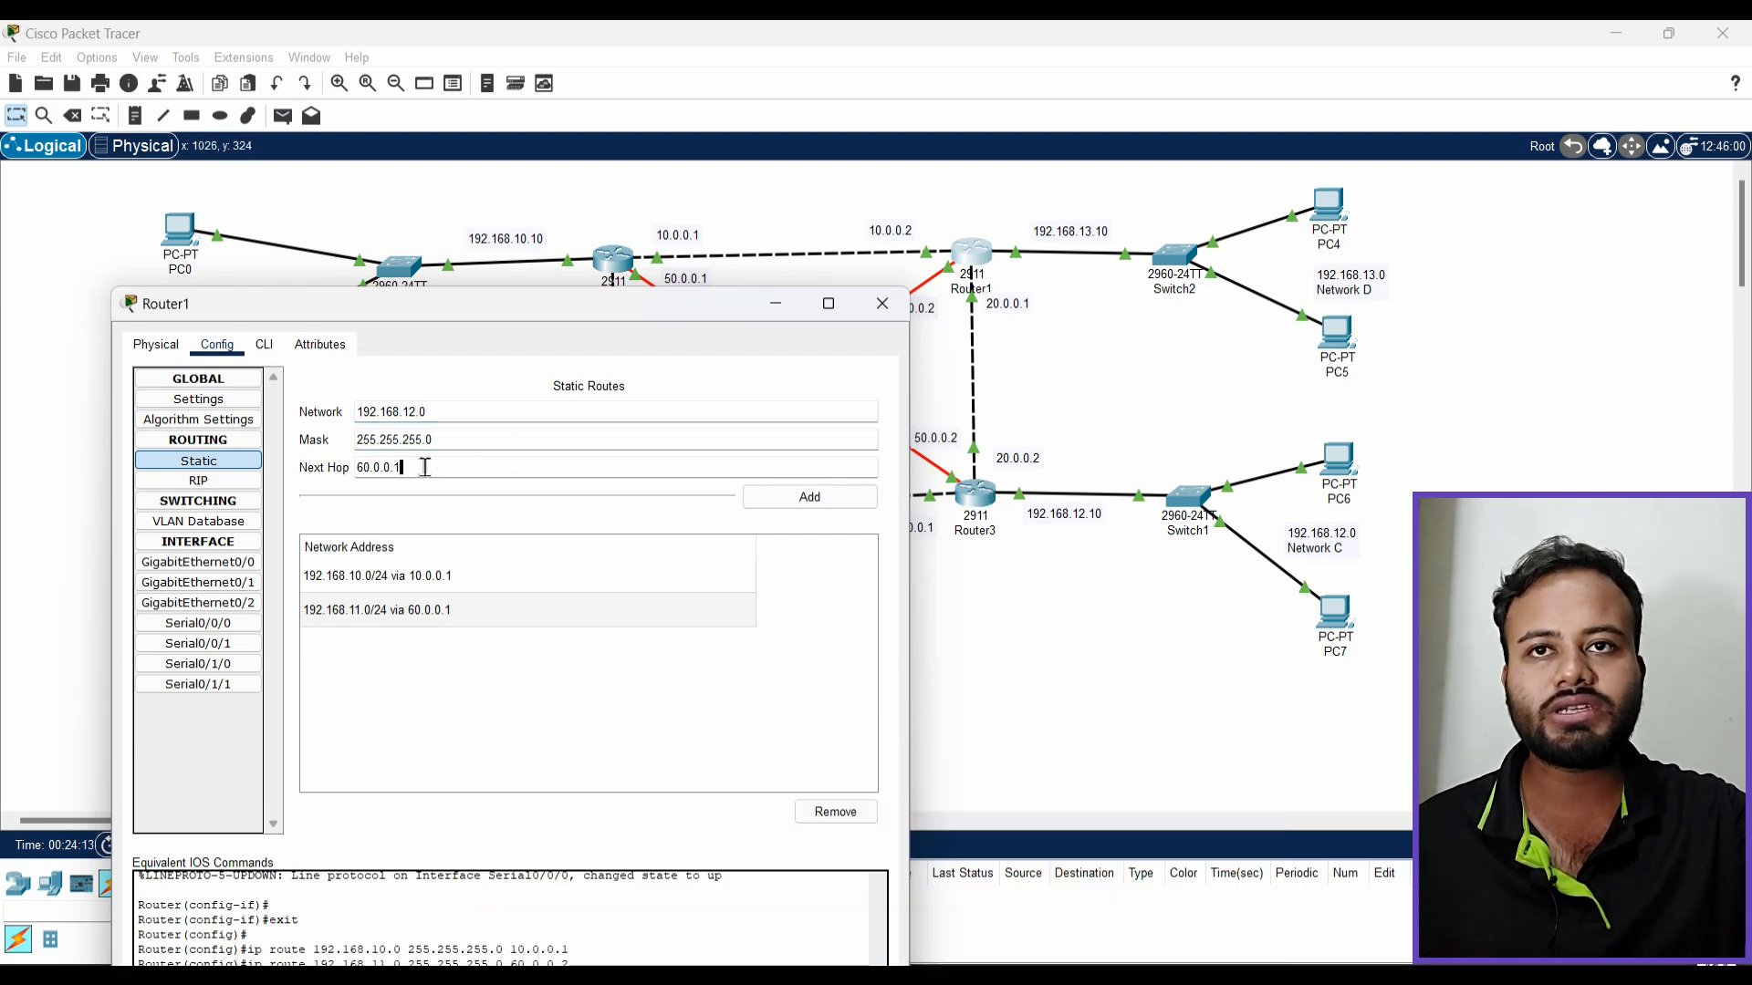
key(BackSpace)
key(BackSpace)
key(BackSpace)
key(BackSpace)
key(BackSpace)
text(20)
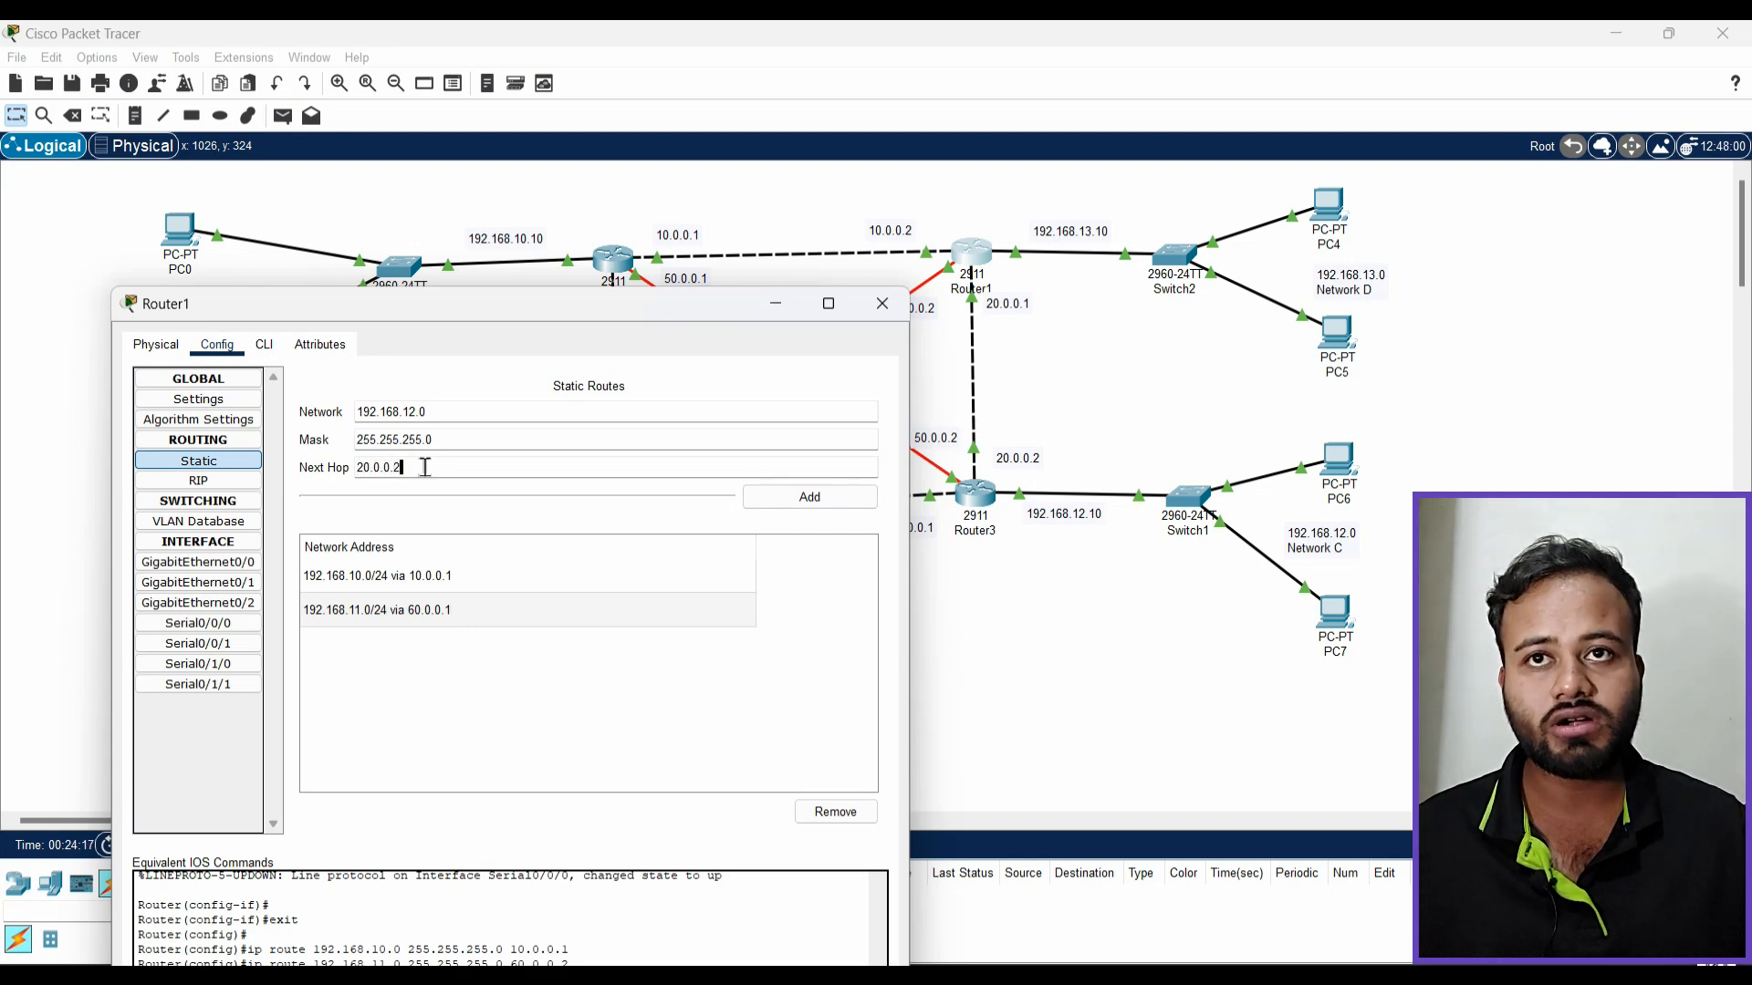
click(792, 497)
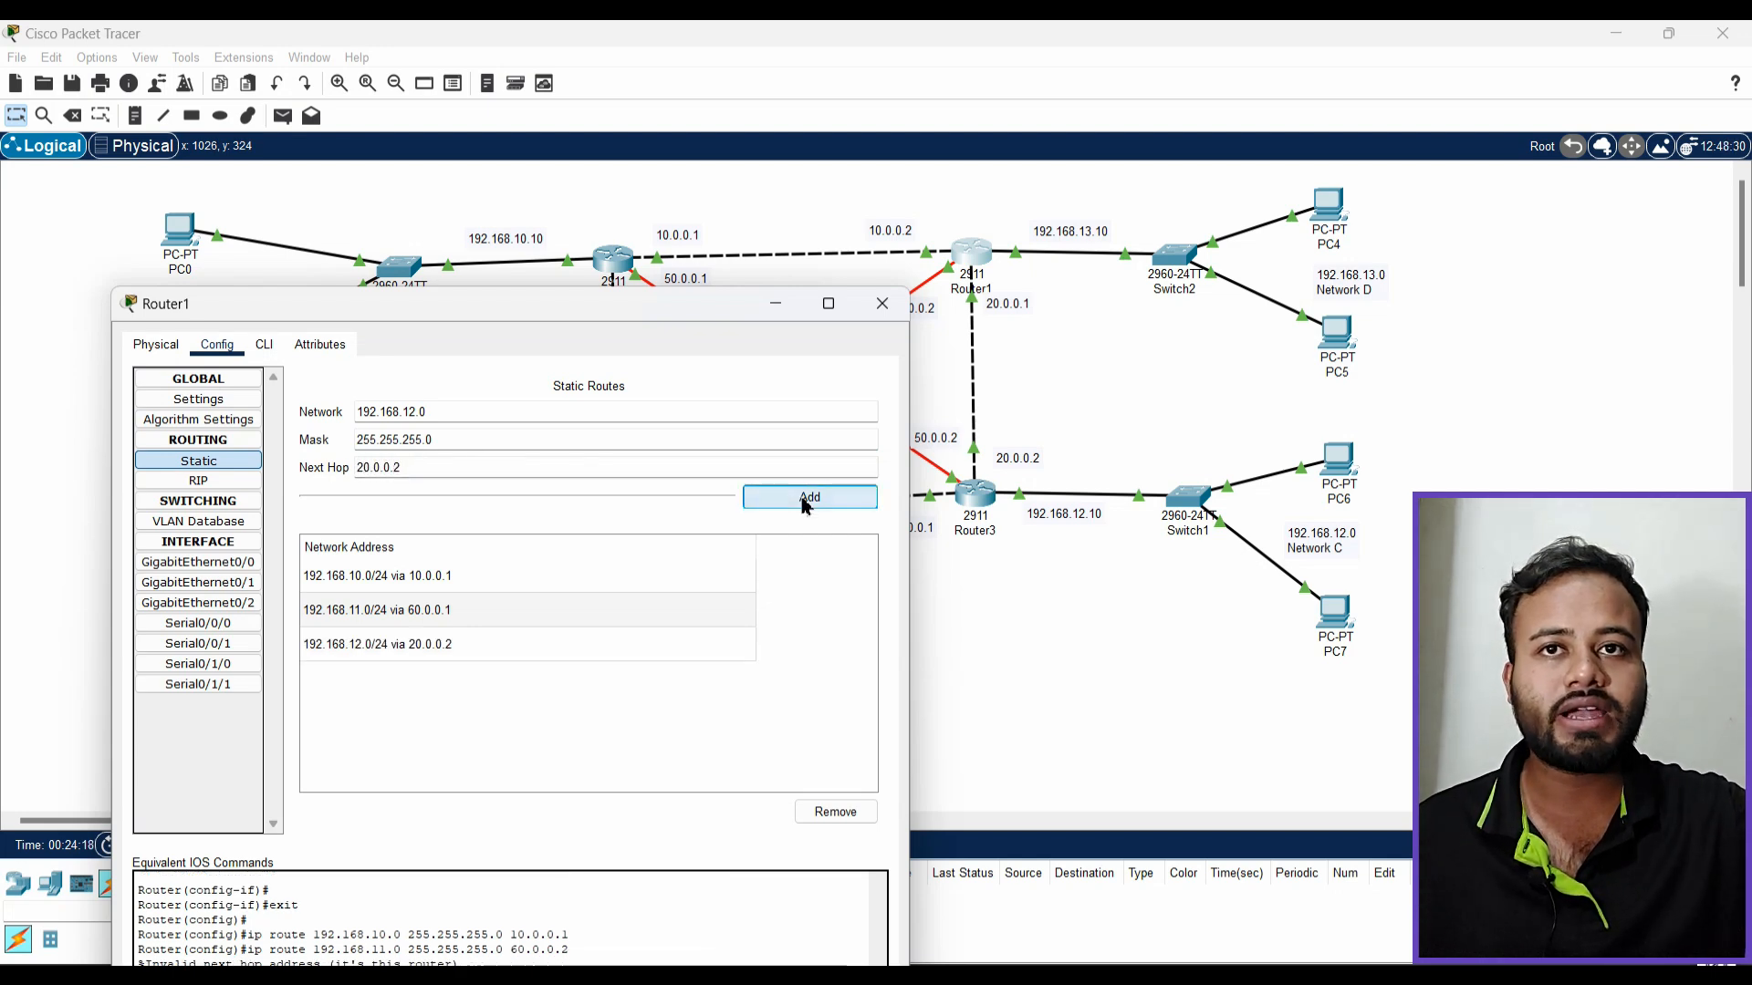
click(881, 304)
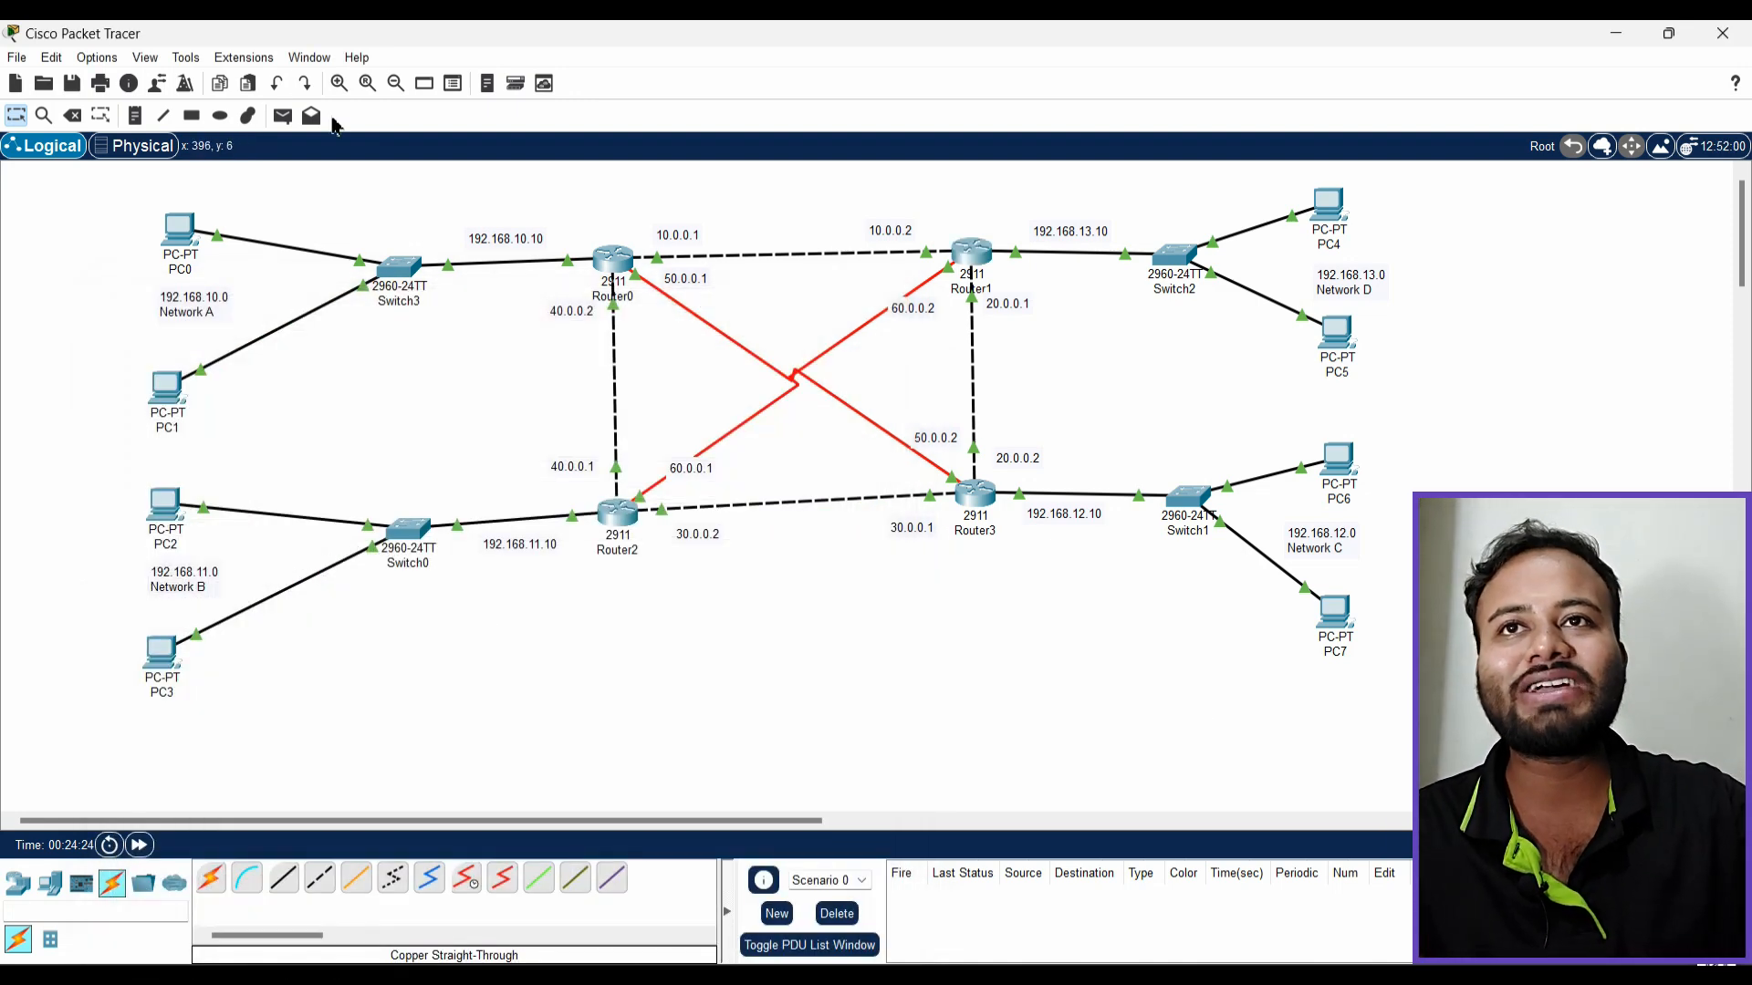
Test connectivity from Network A by sending simple PDUs from PC0 to PC2, PC7 and PC4, and delete the scenario's PDU entries
click(282, 115)
click(161, 235)
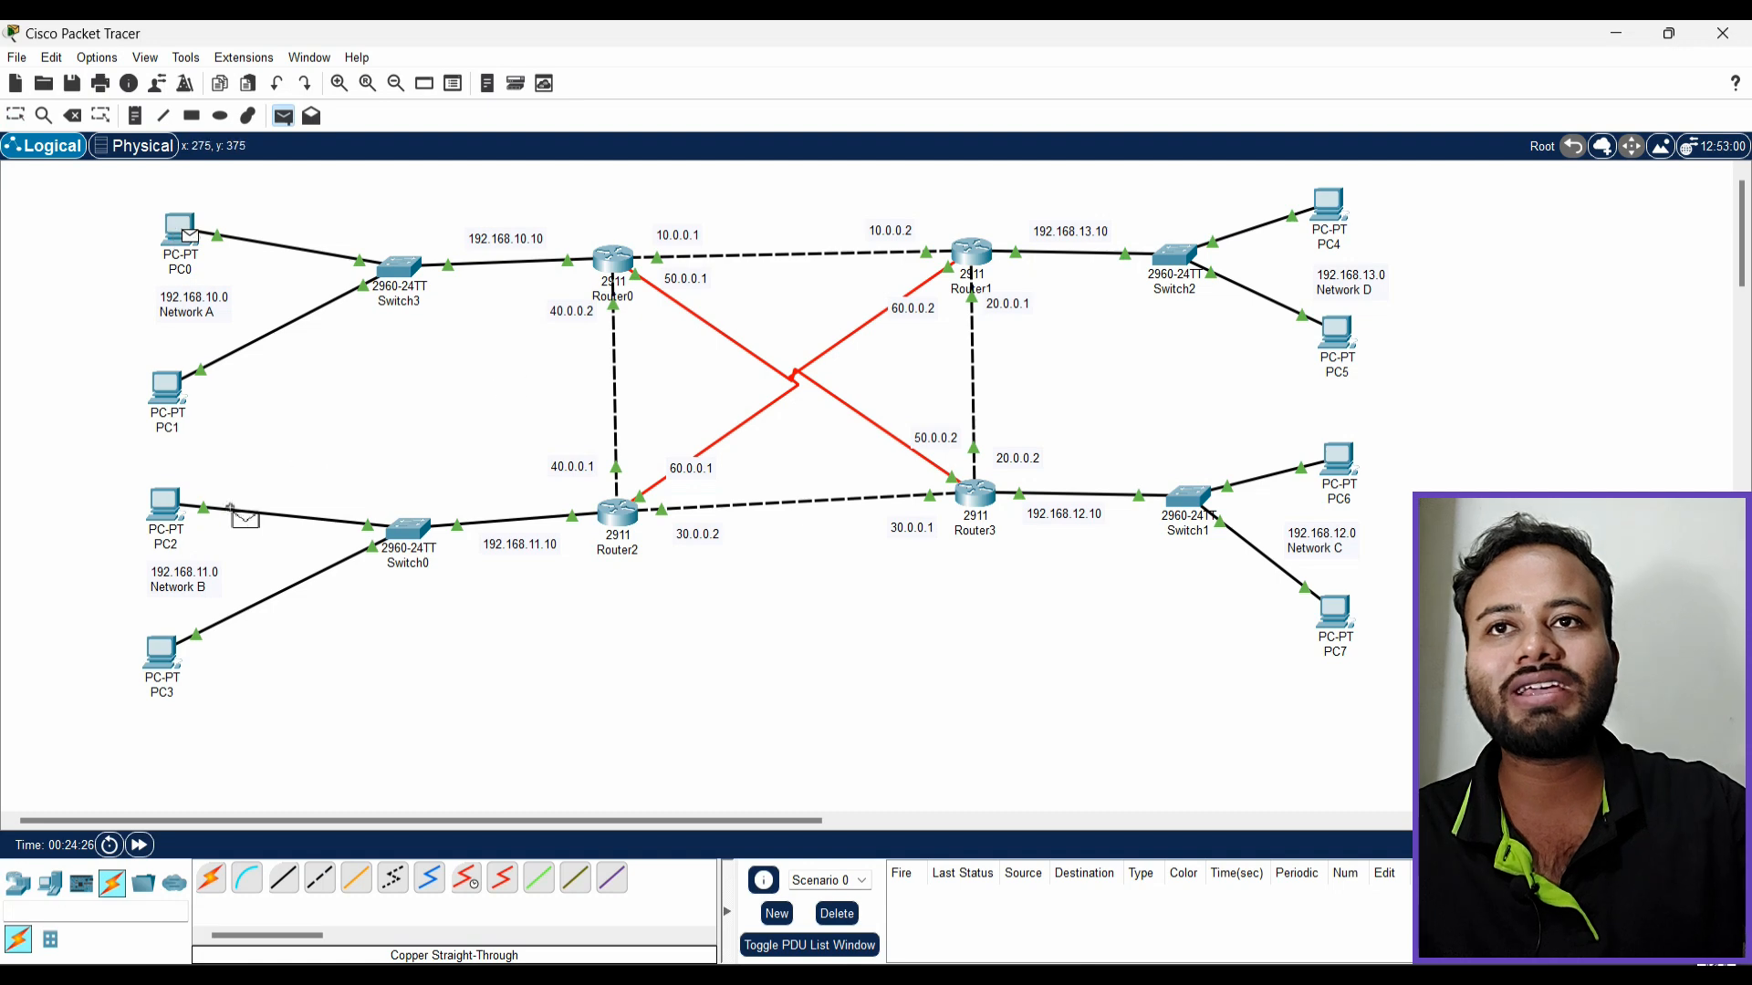
click(159, 527)
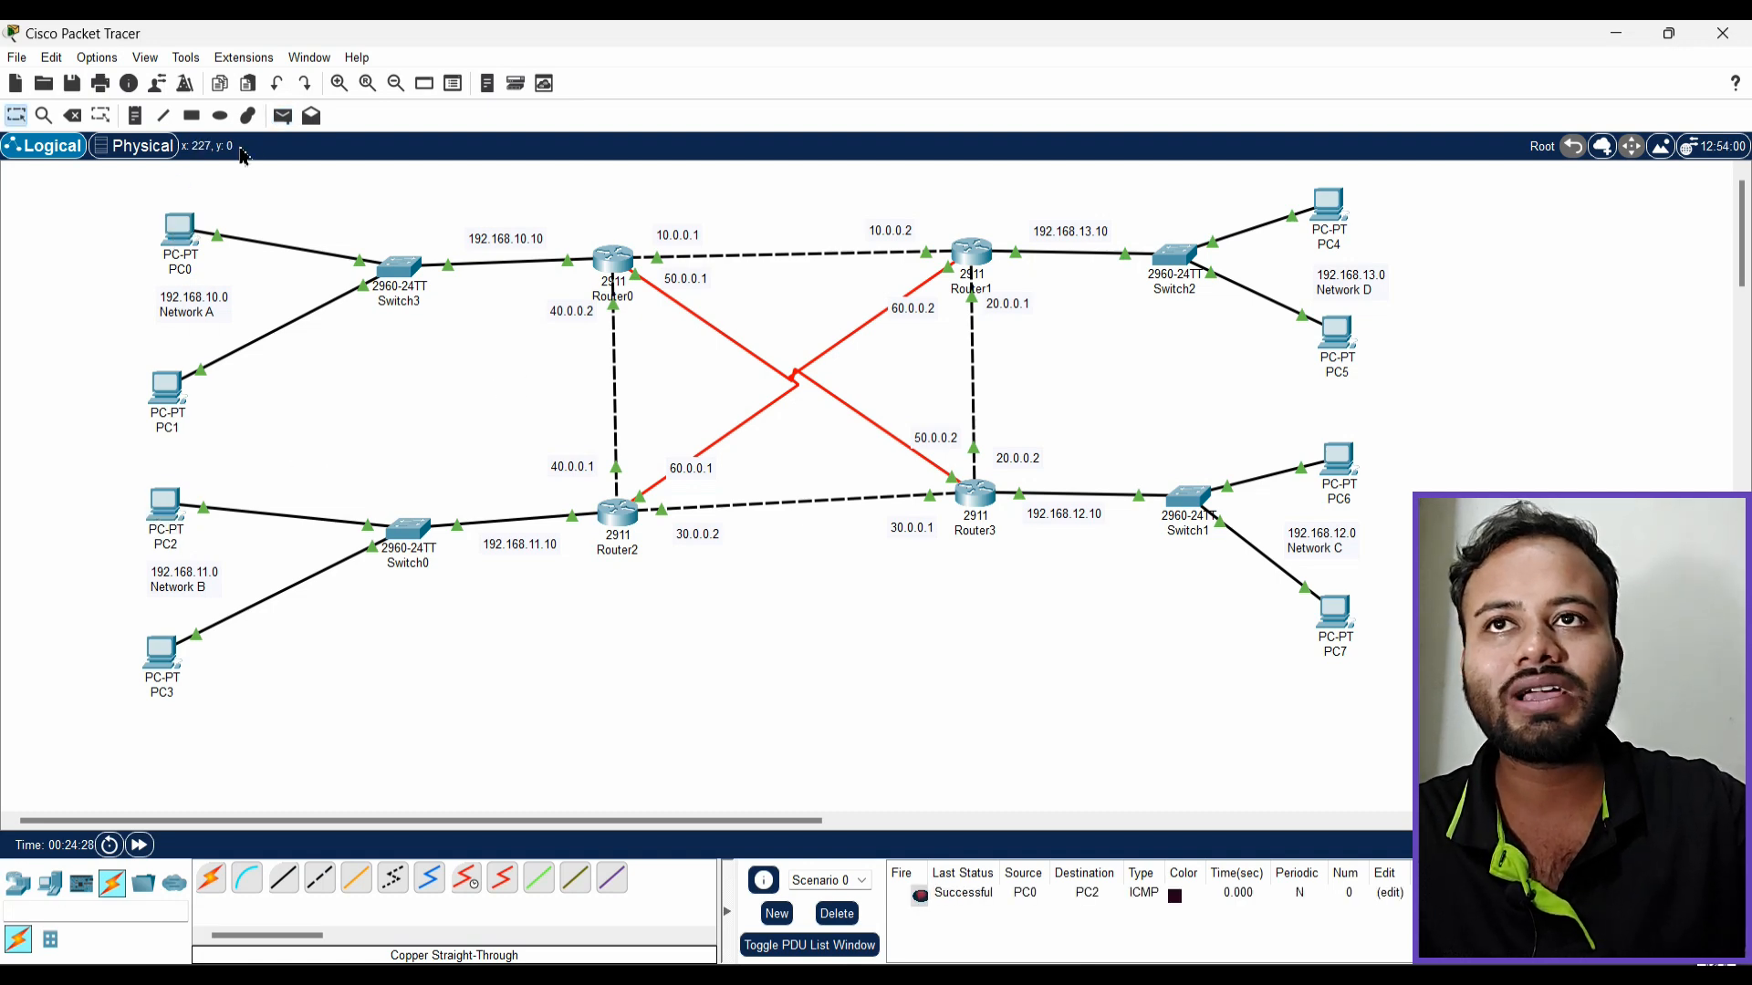
click(283, 115)
click(181, 233)
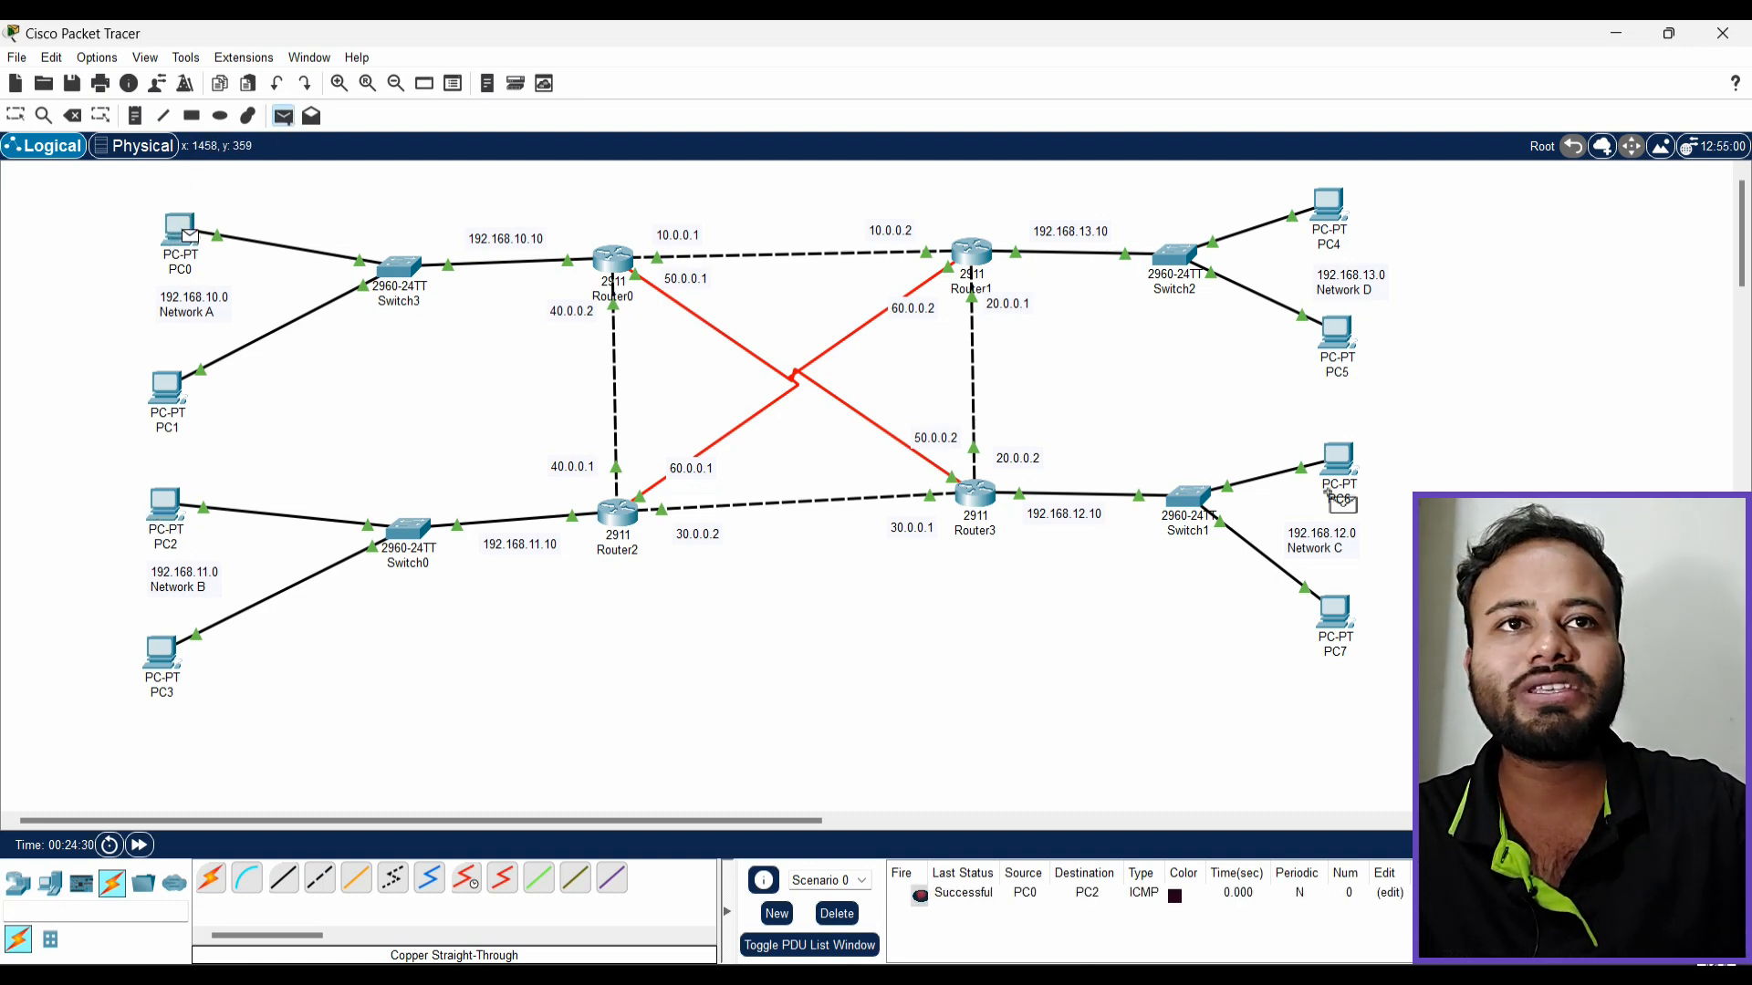
click(1349, 626)
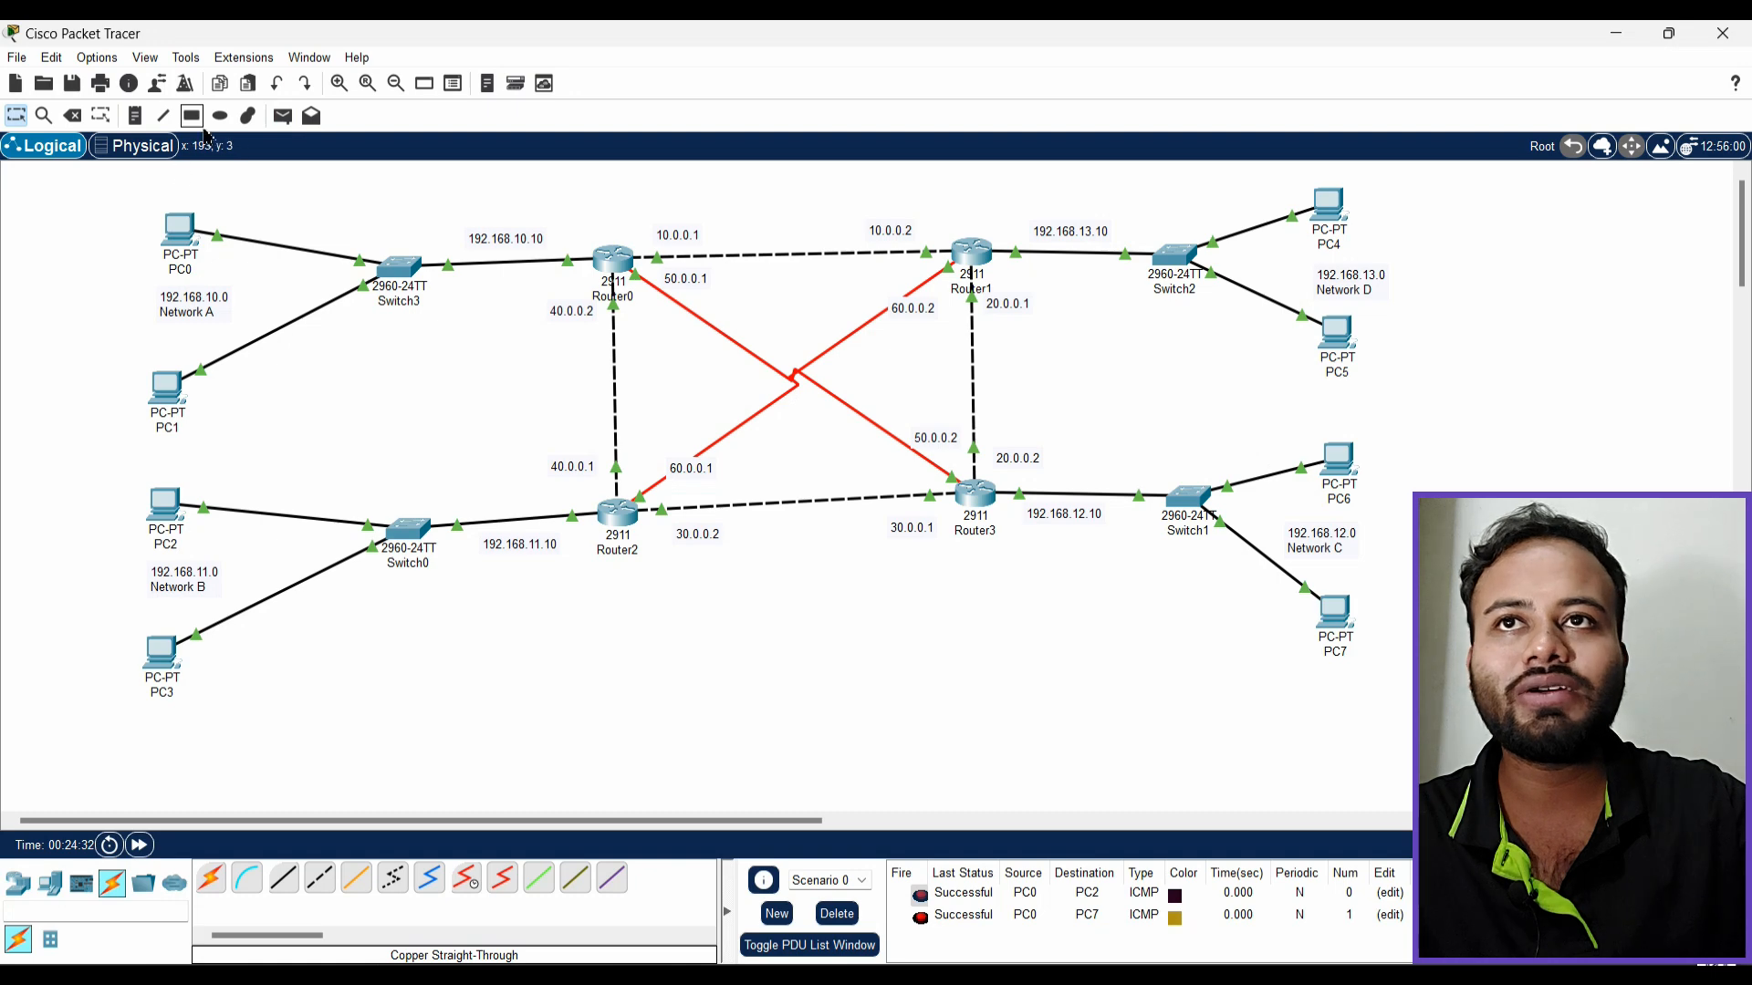
click(283, 115)
click(180, 229)
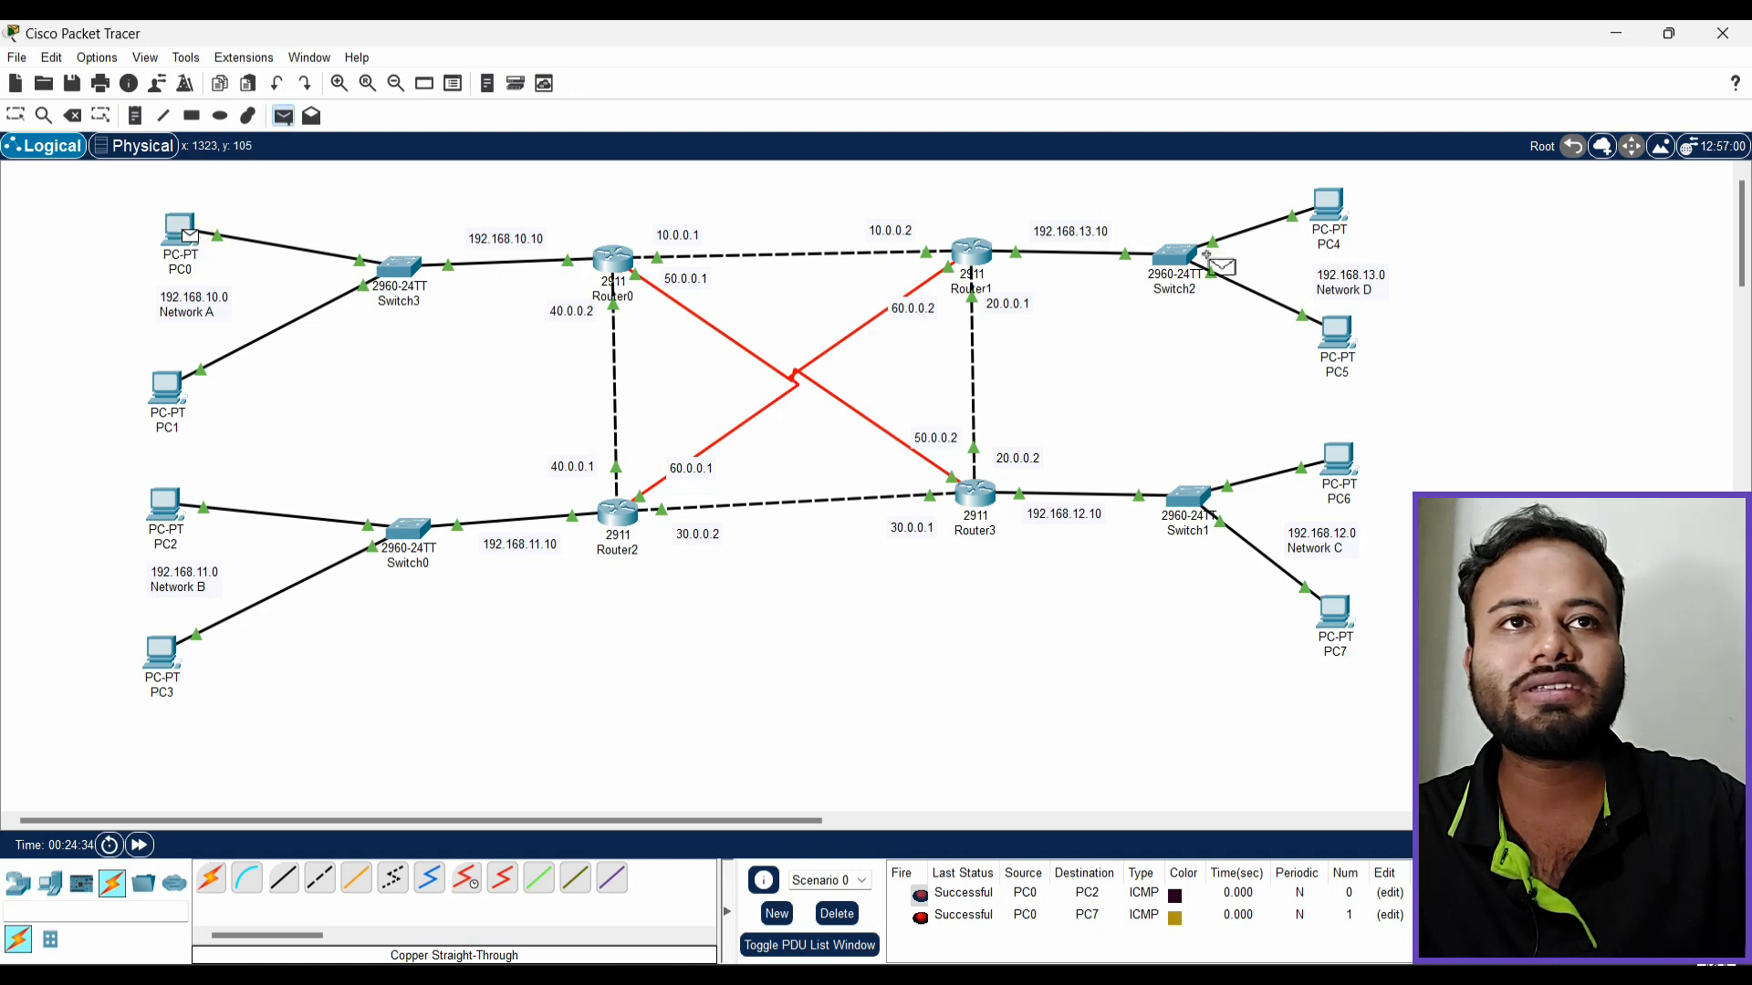
click(1319, 205)
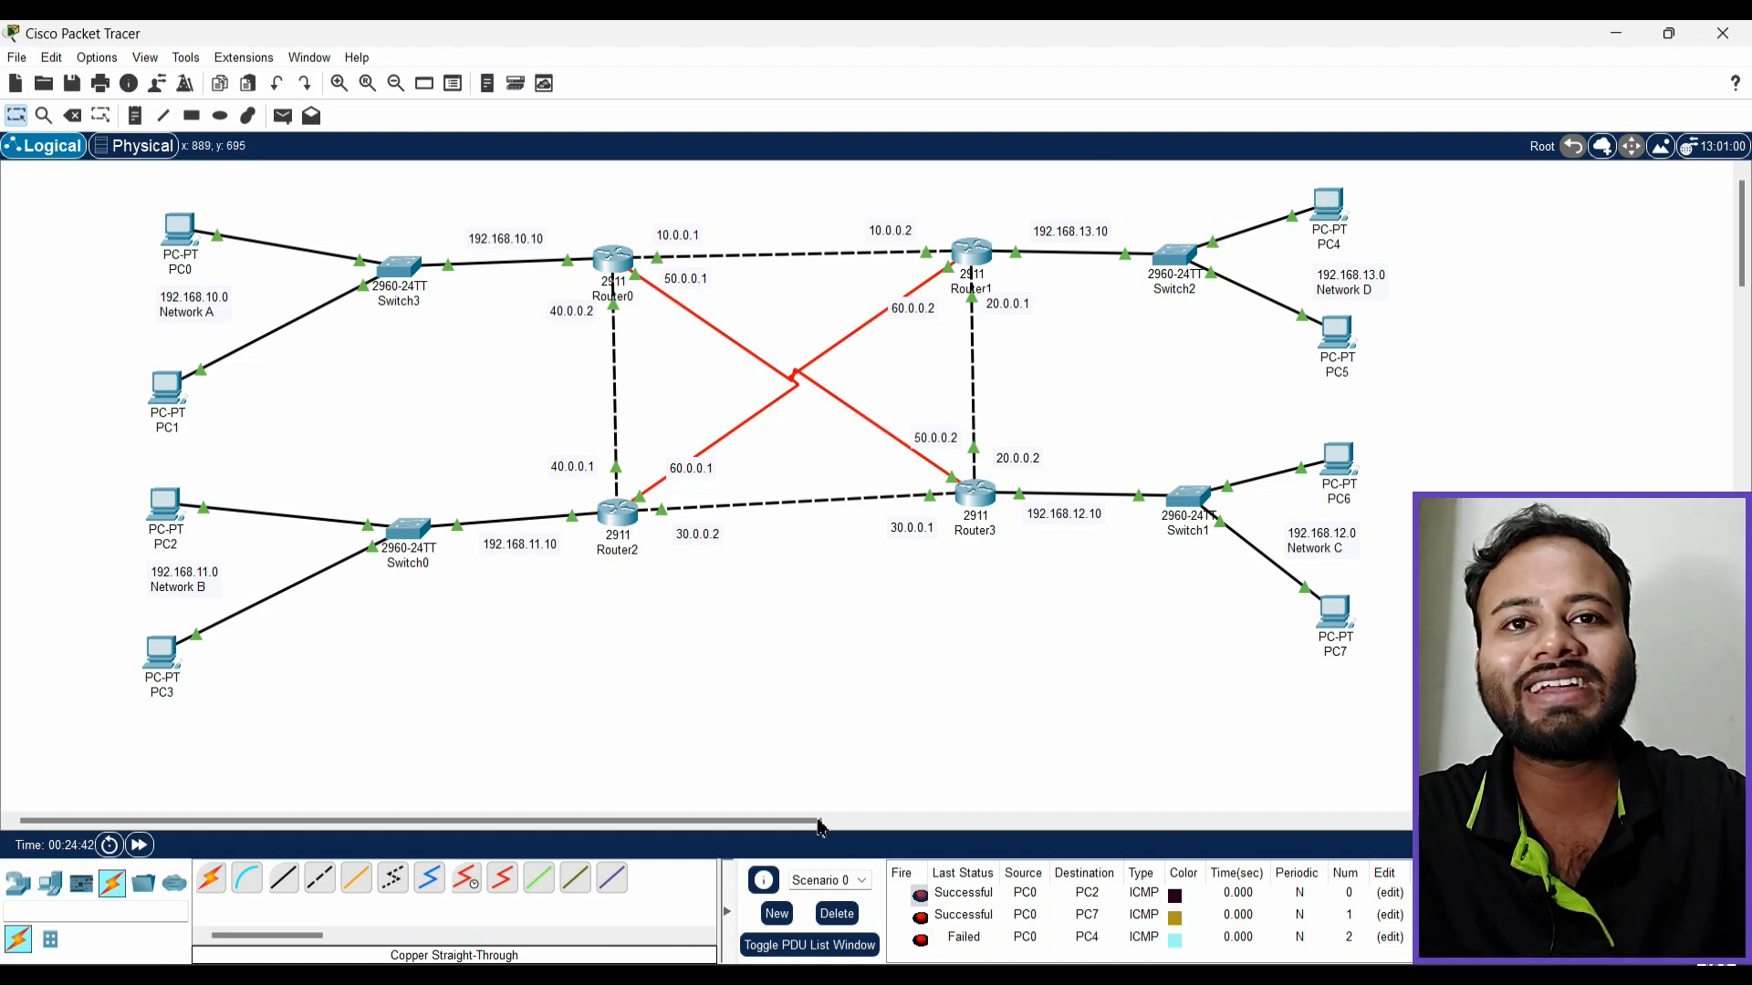
click(837, 913)
Retest connectivity between Networks A and D by sending two simple PDUs from PC0 to PC4, and delete the PDU entries
click(283, 115)
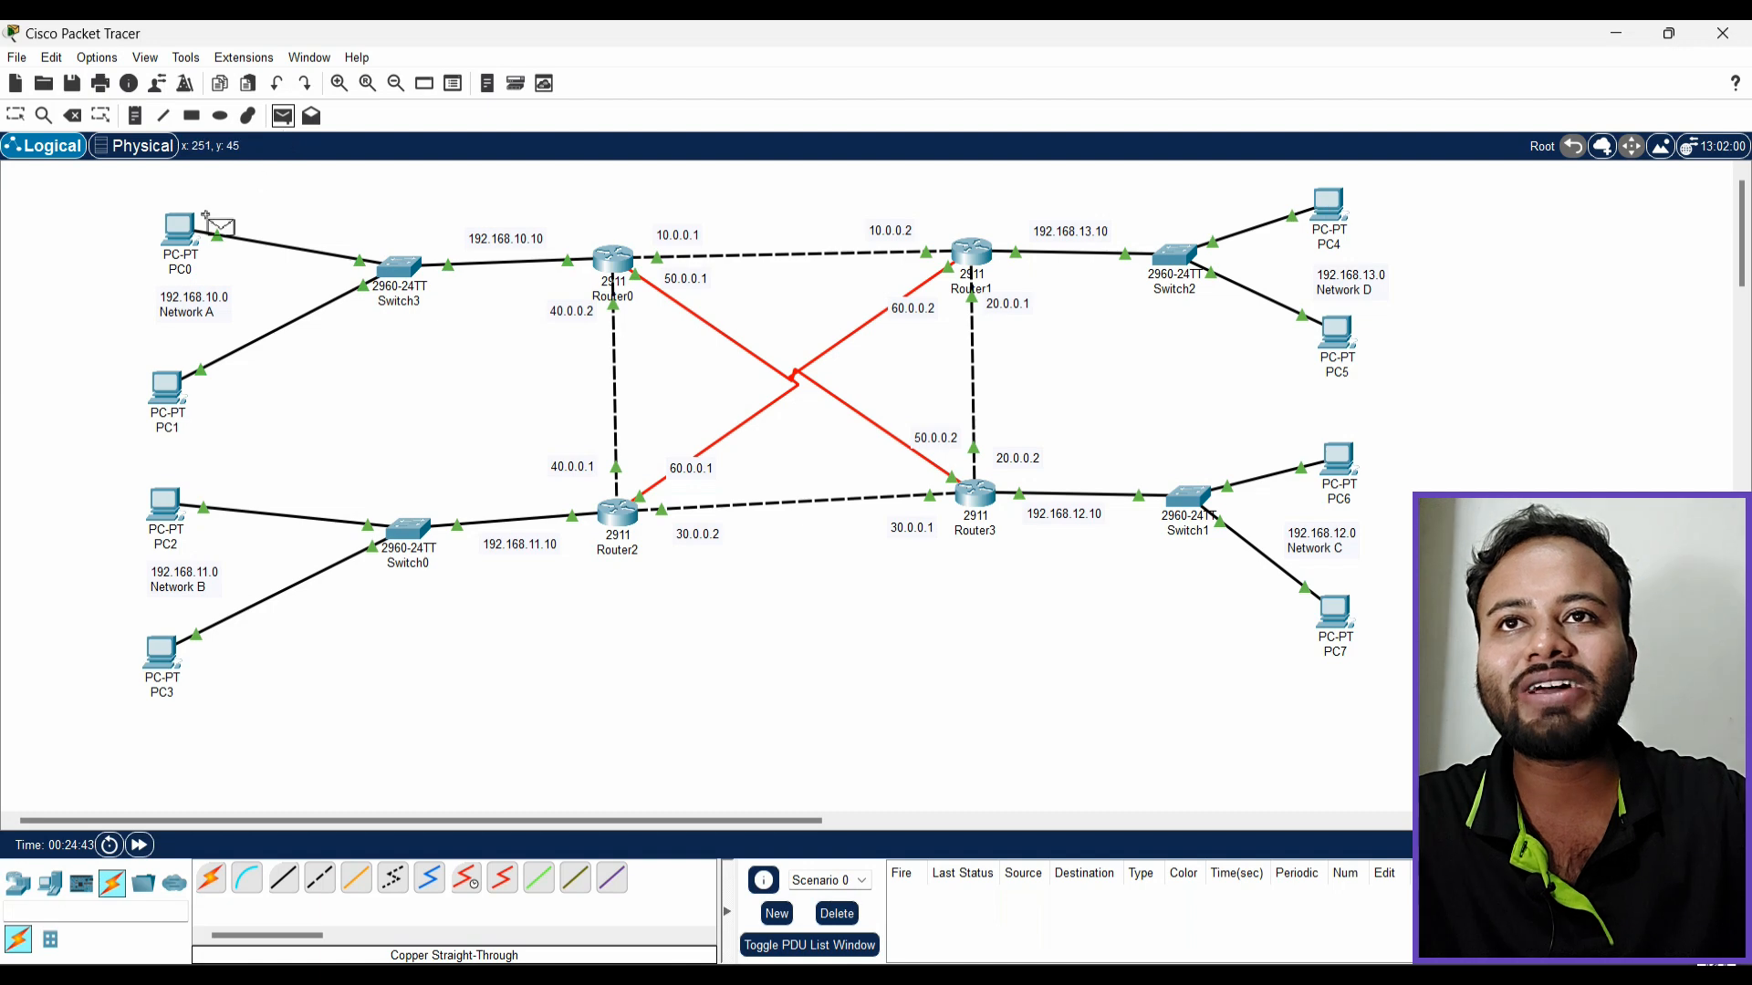
click(179, 228)
click(1328, 206)
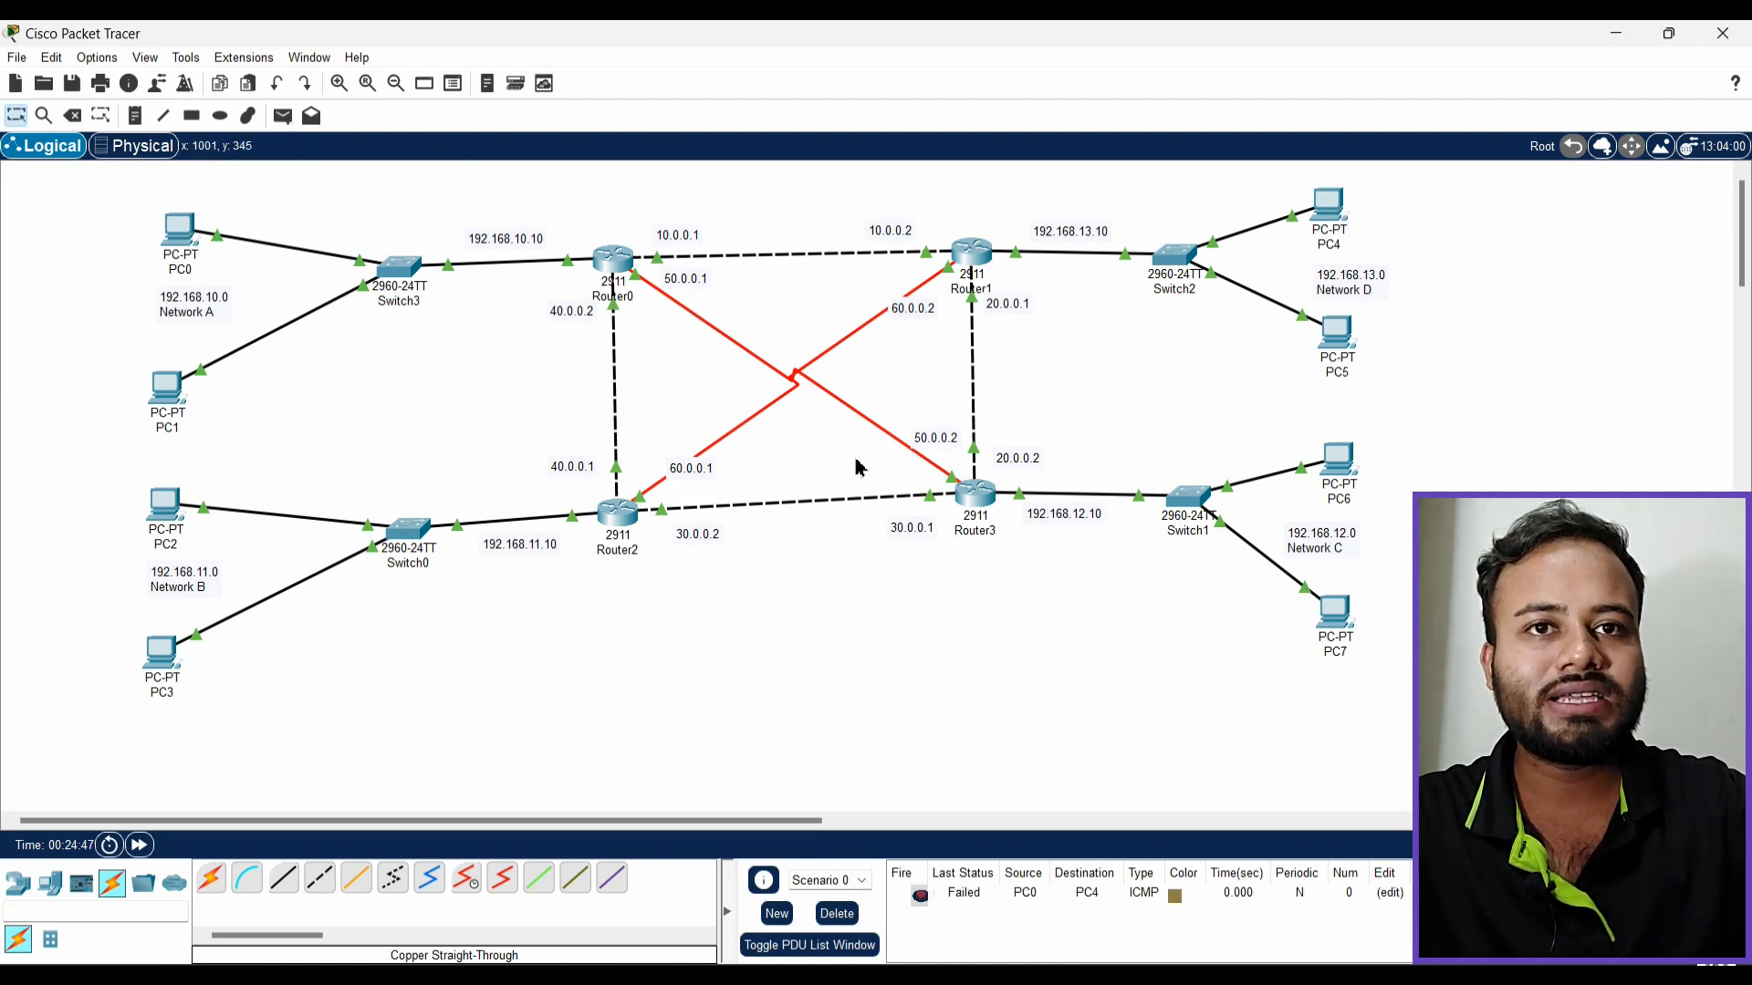
click(283, 115)
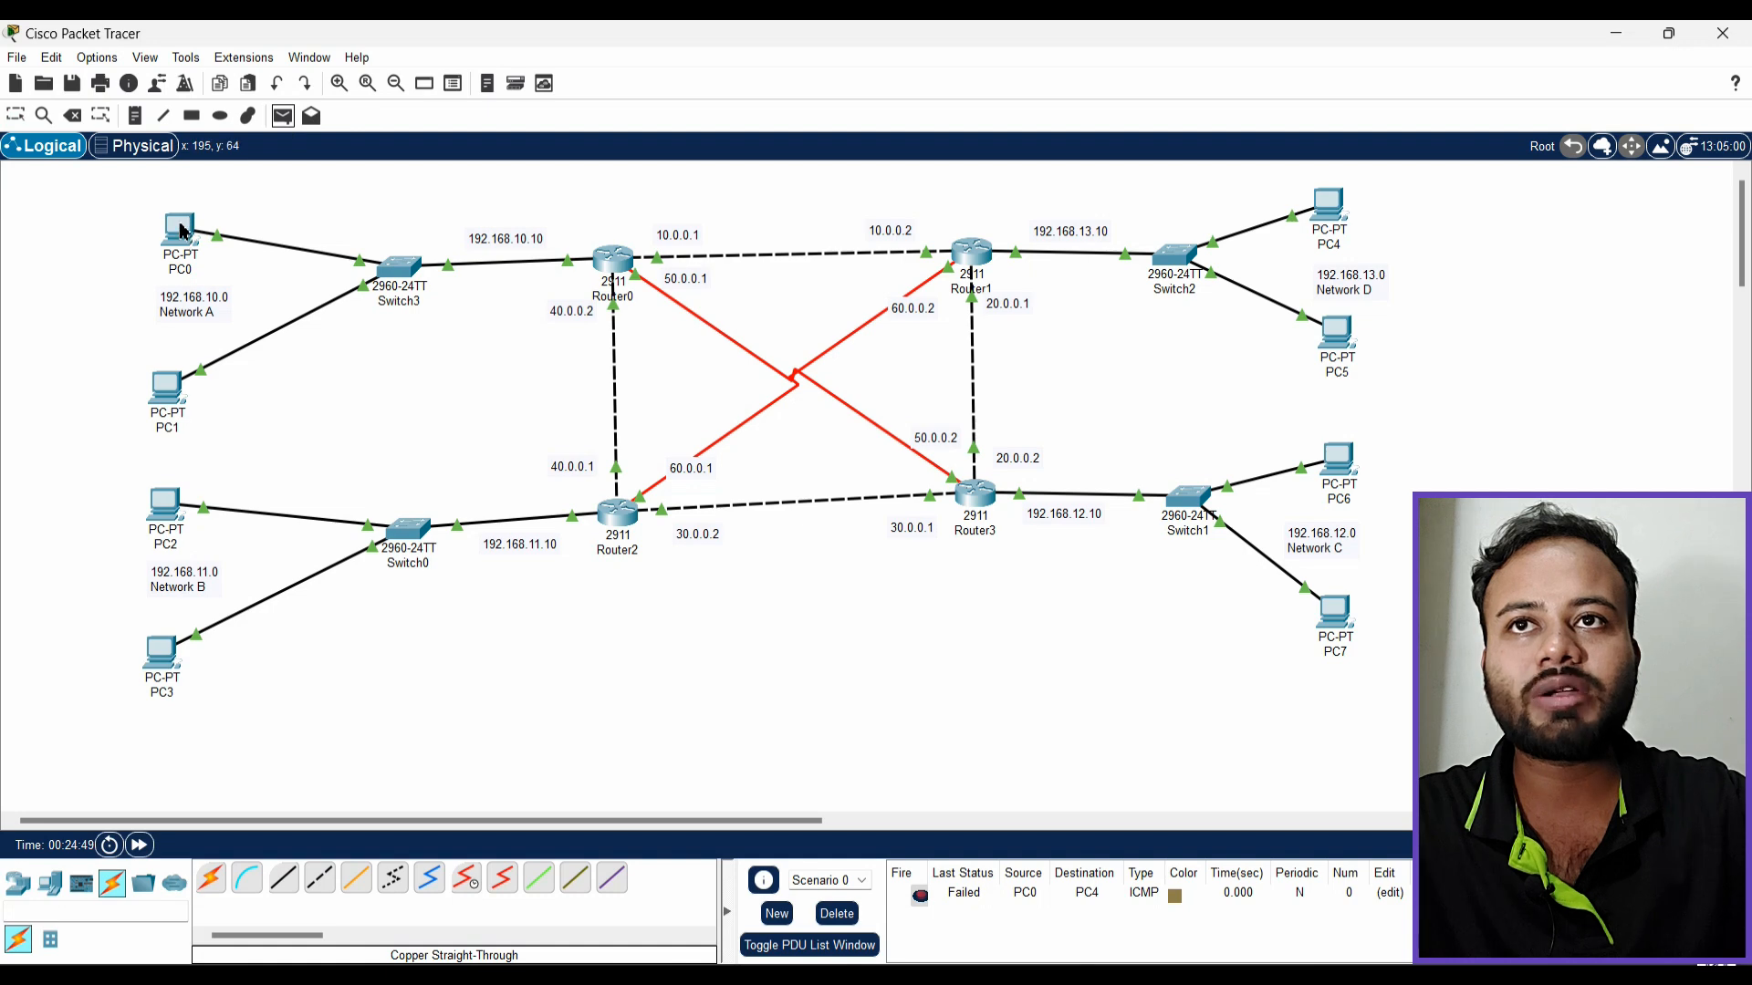
click(1327, 208)
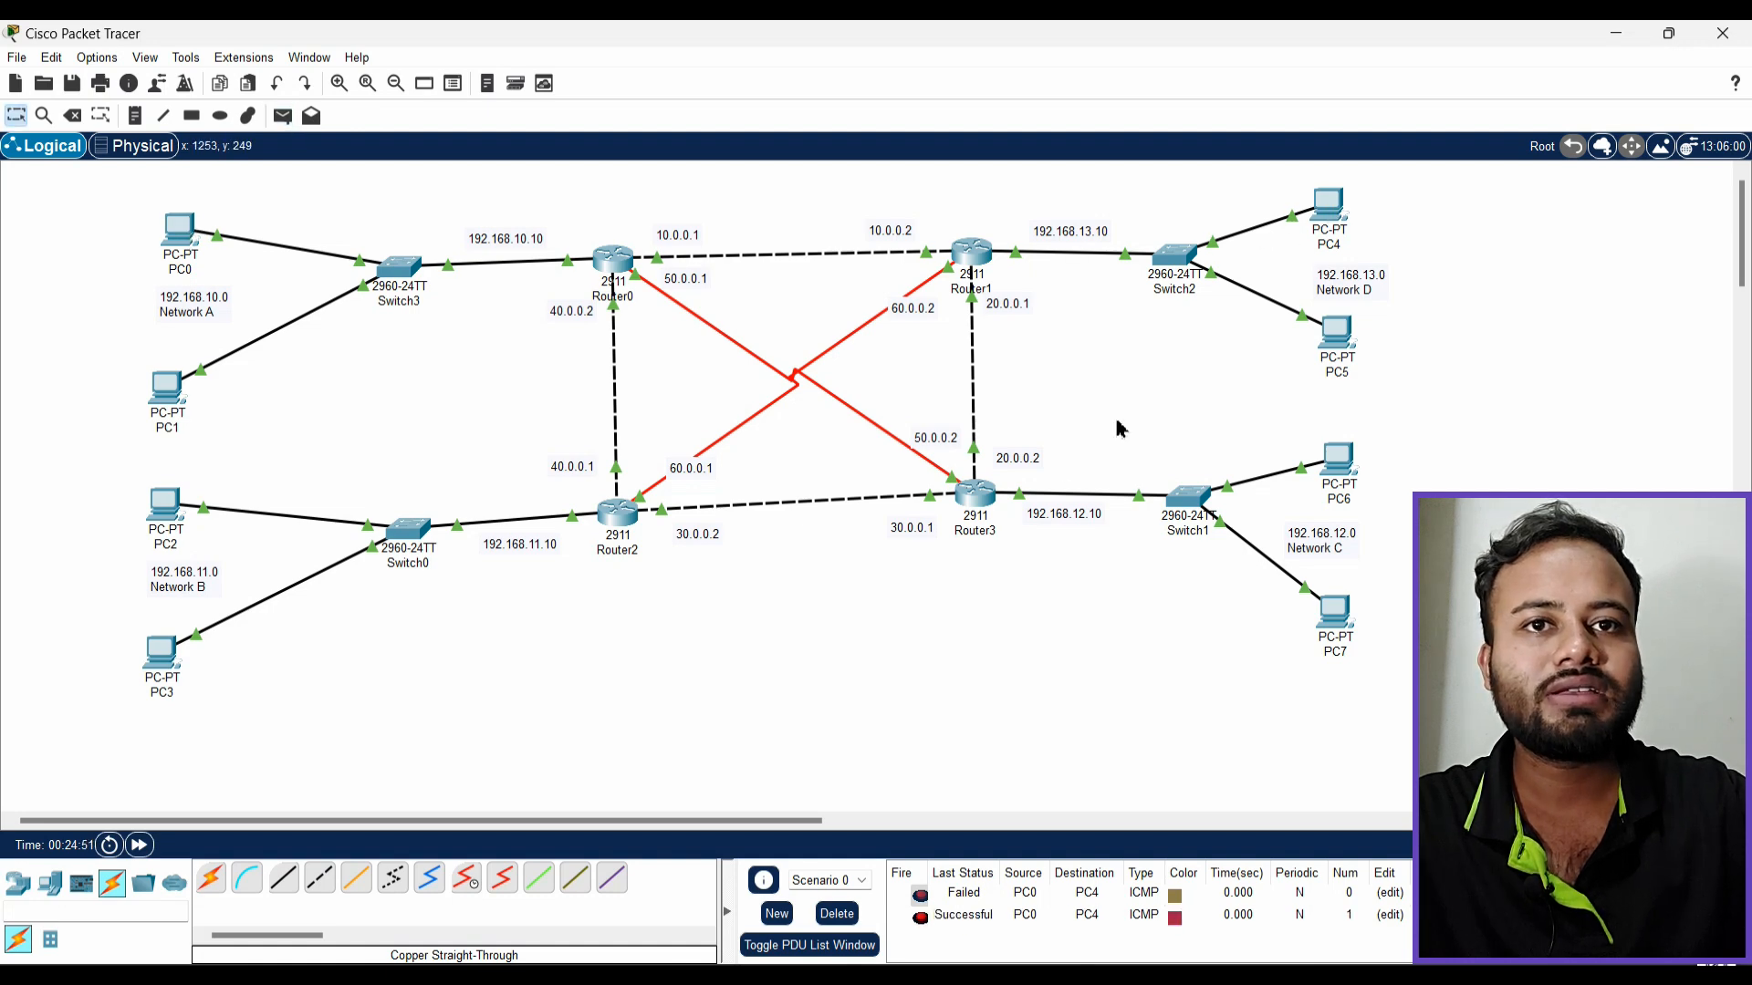
click(836, 914)
Test connectivity between Networks D and B by sending a simple PDU from PC4 to PC2, and delete the scenario's PDU entries
click(283, 115)
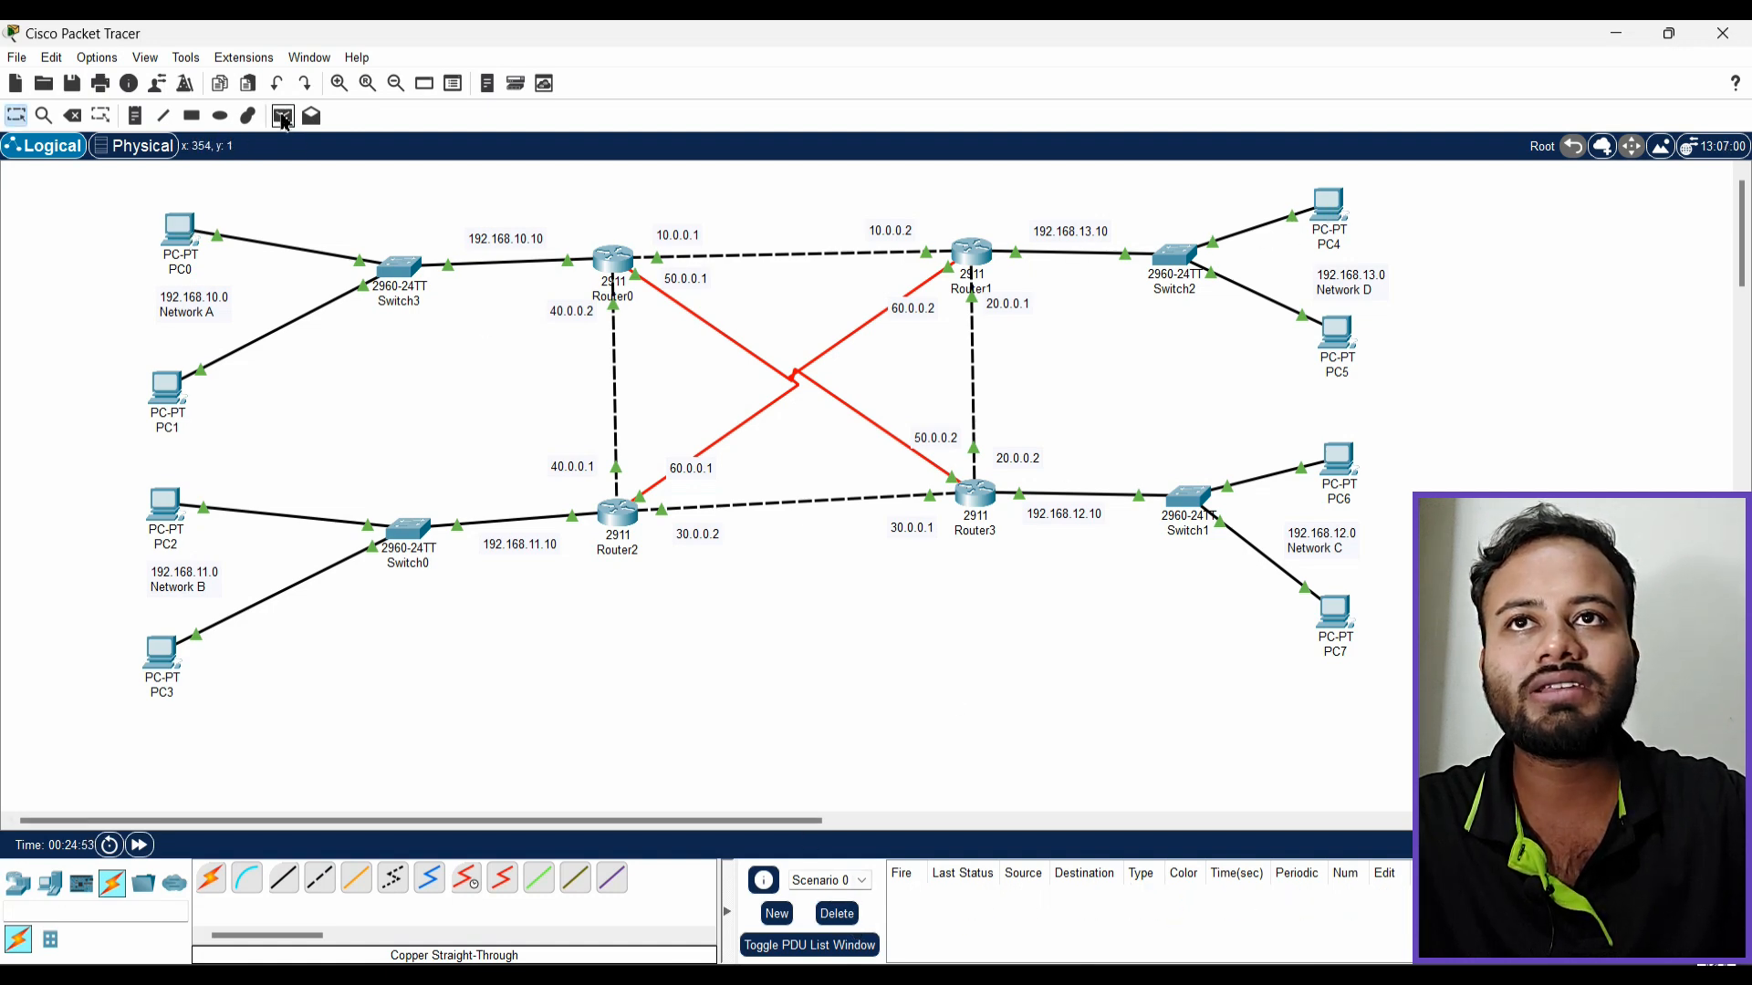
click(1329, 206)
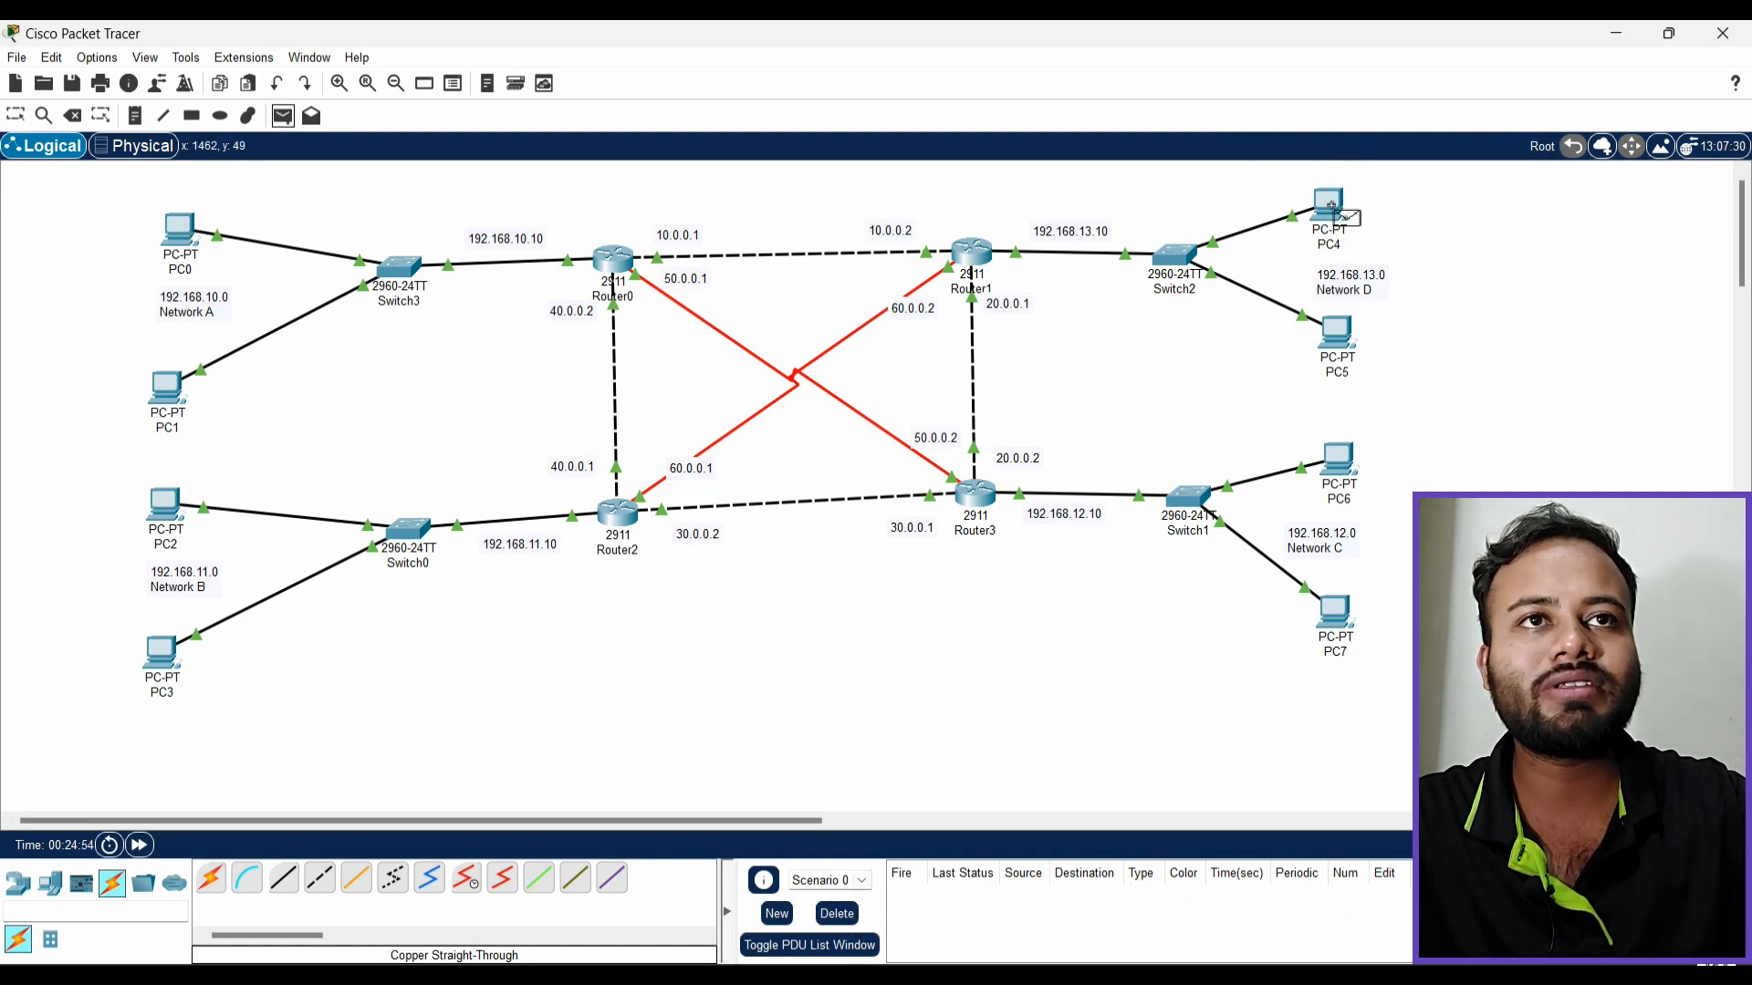
click(166, 516)
click(837, 914)
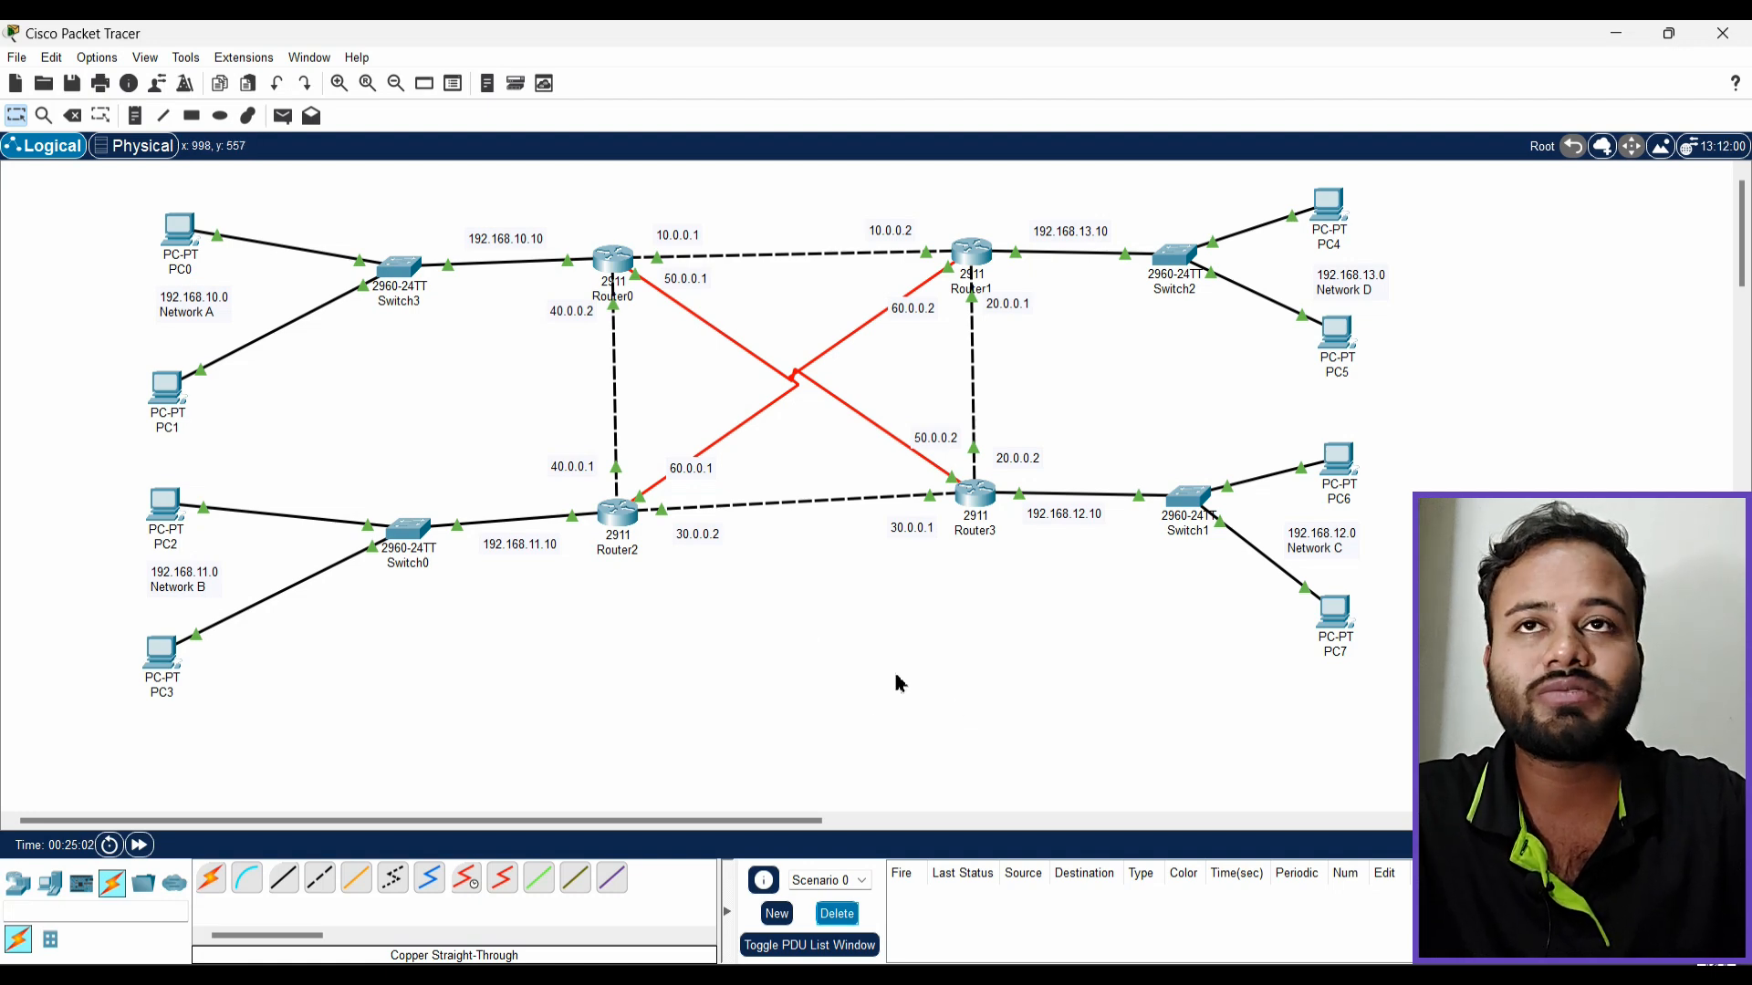
Test connectivity from Network A to Networks B and C by sending simple PDUs from PC0 to PC2 and from PC0 to PC7
click(283, 117)
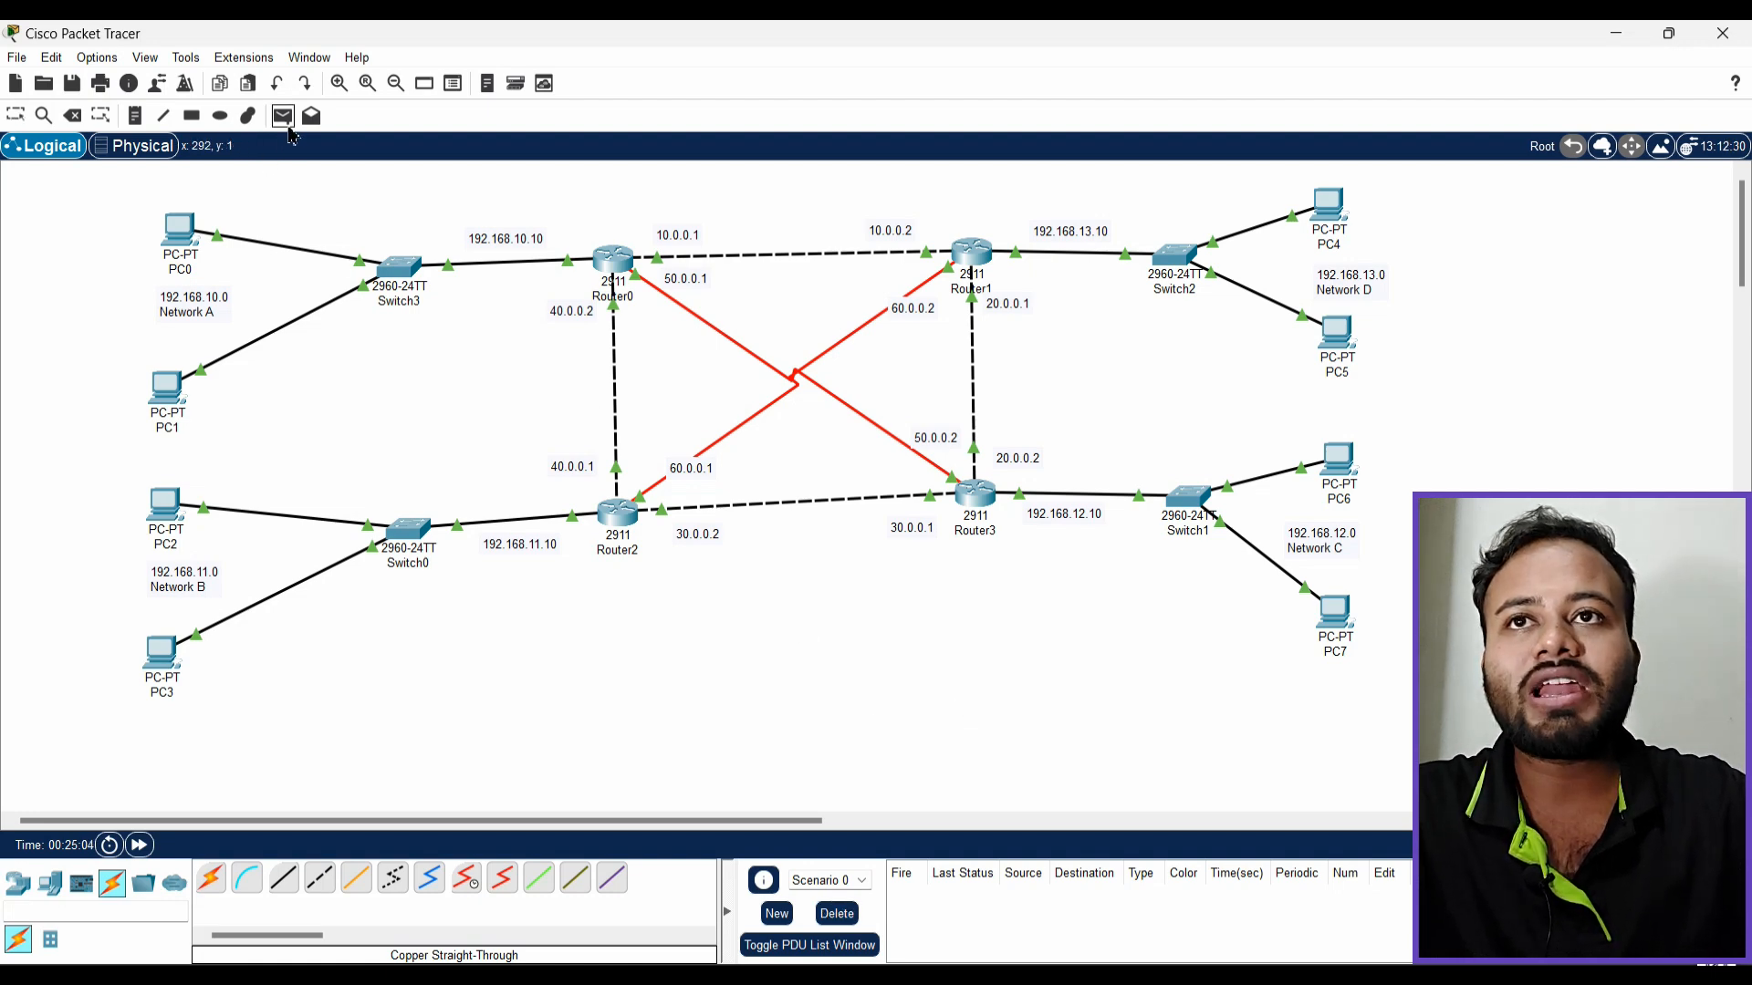
click(181, 230)
click(176, 518)
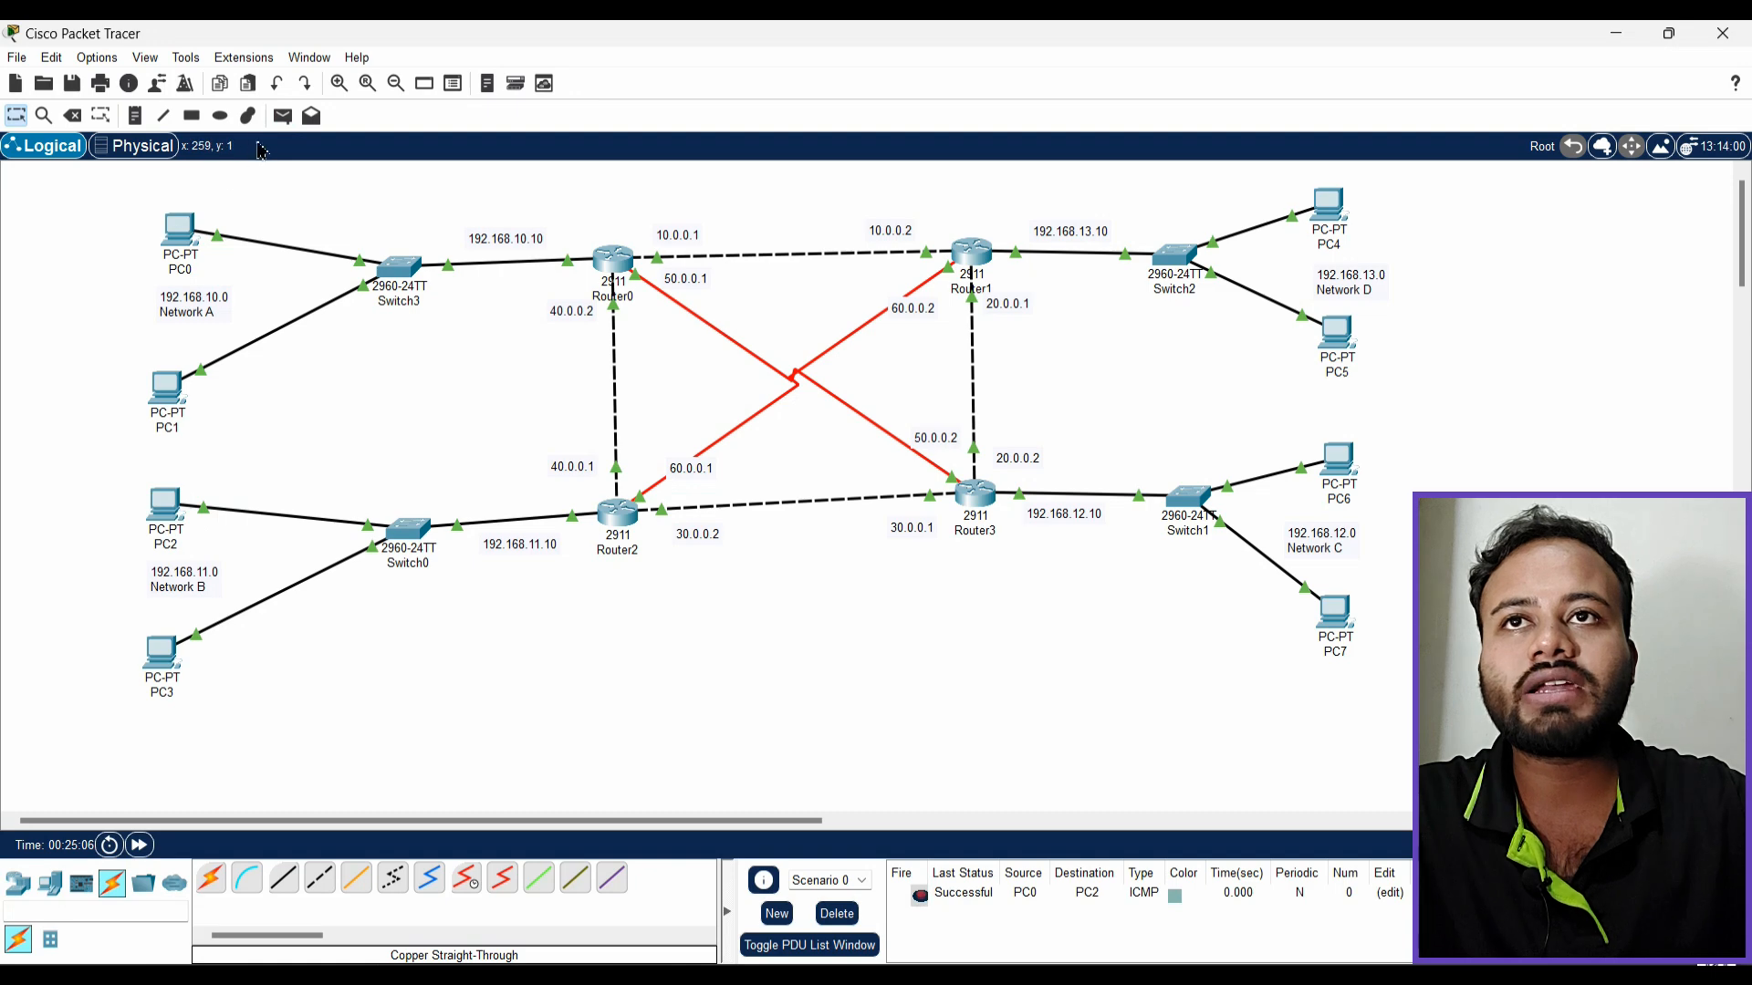
click(283, 116)
click(178, 233)
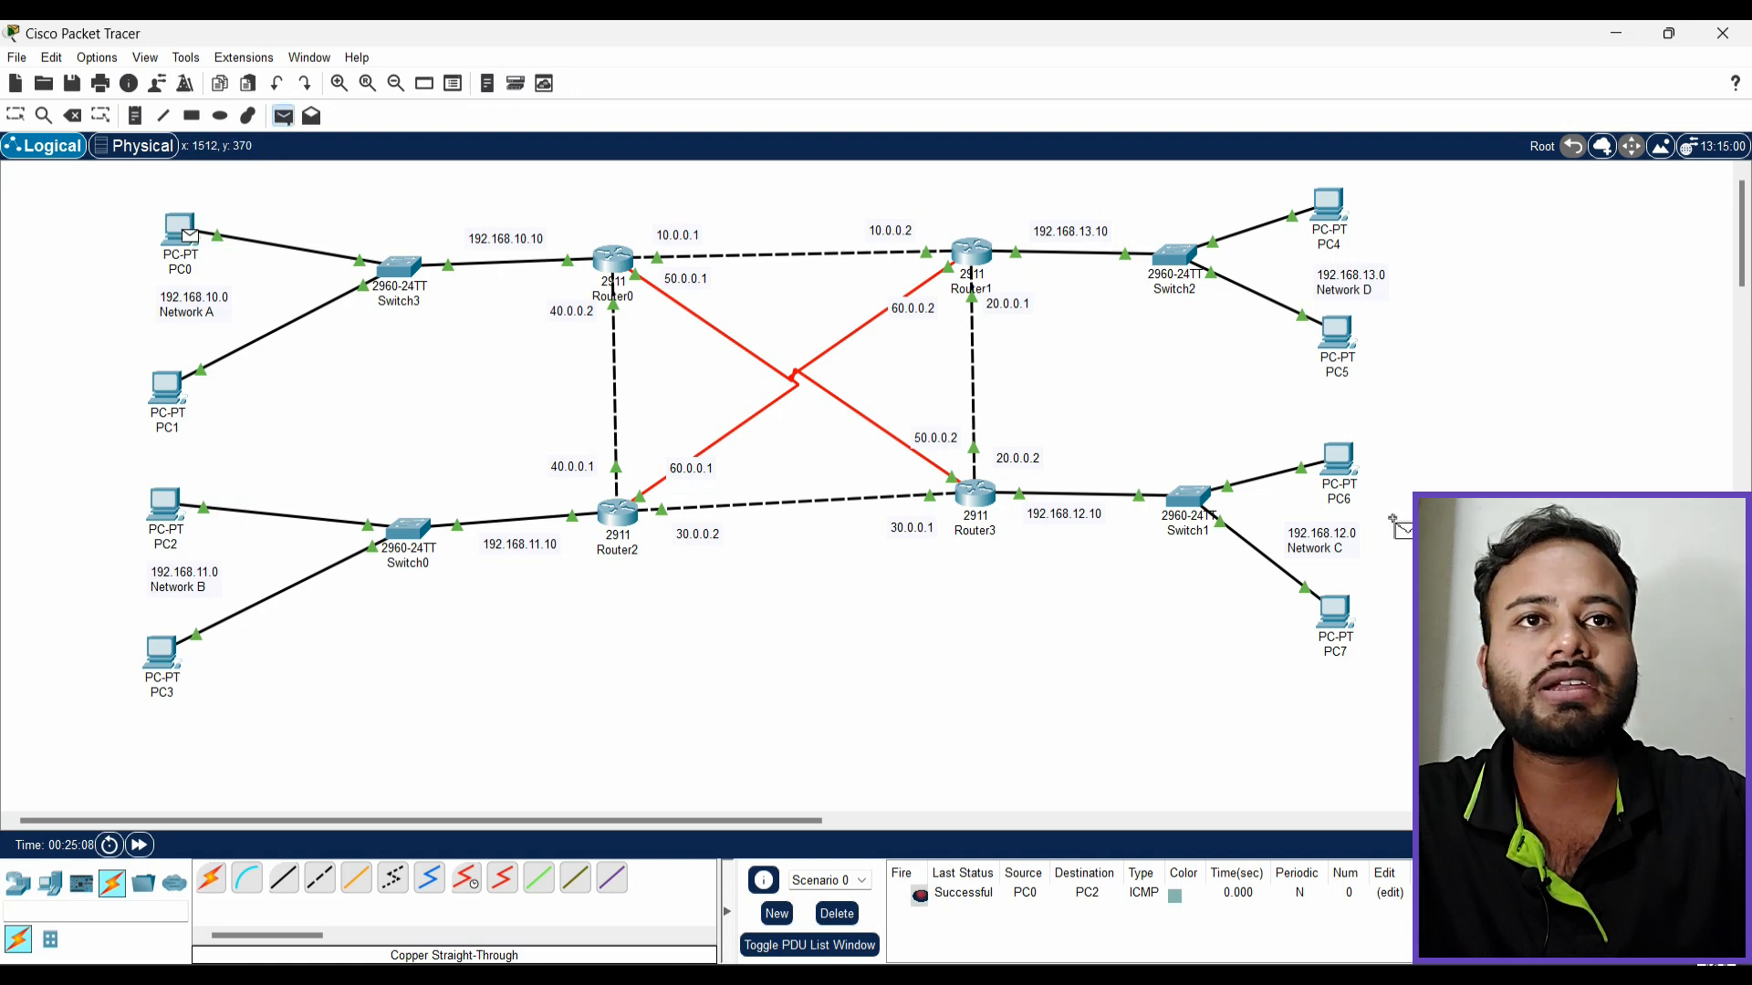
click(1332, 621)
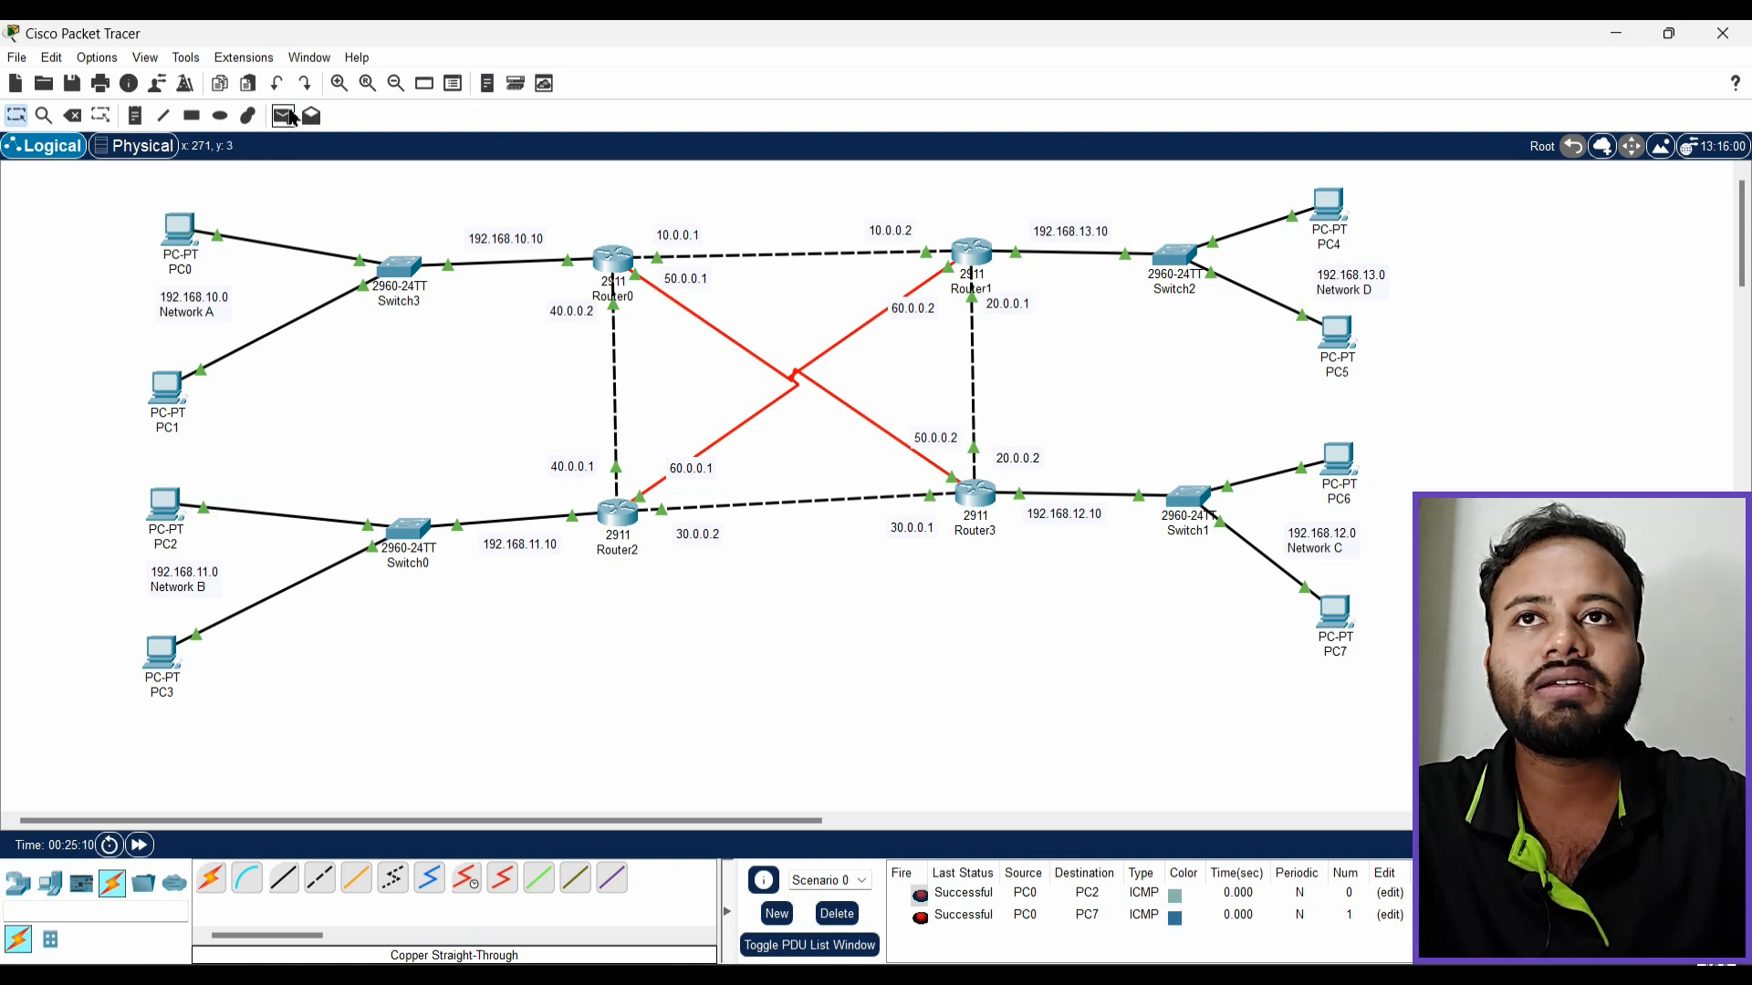
Send simple PDUs from PC0 to PC4 and again to PC7, and delete the scenario's PDU entries
click(283, 116)
click(179, 226)
click(1327, 208)
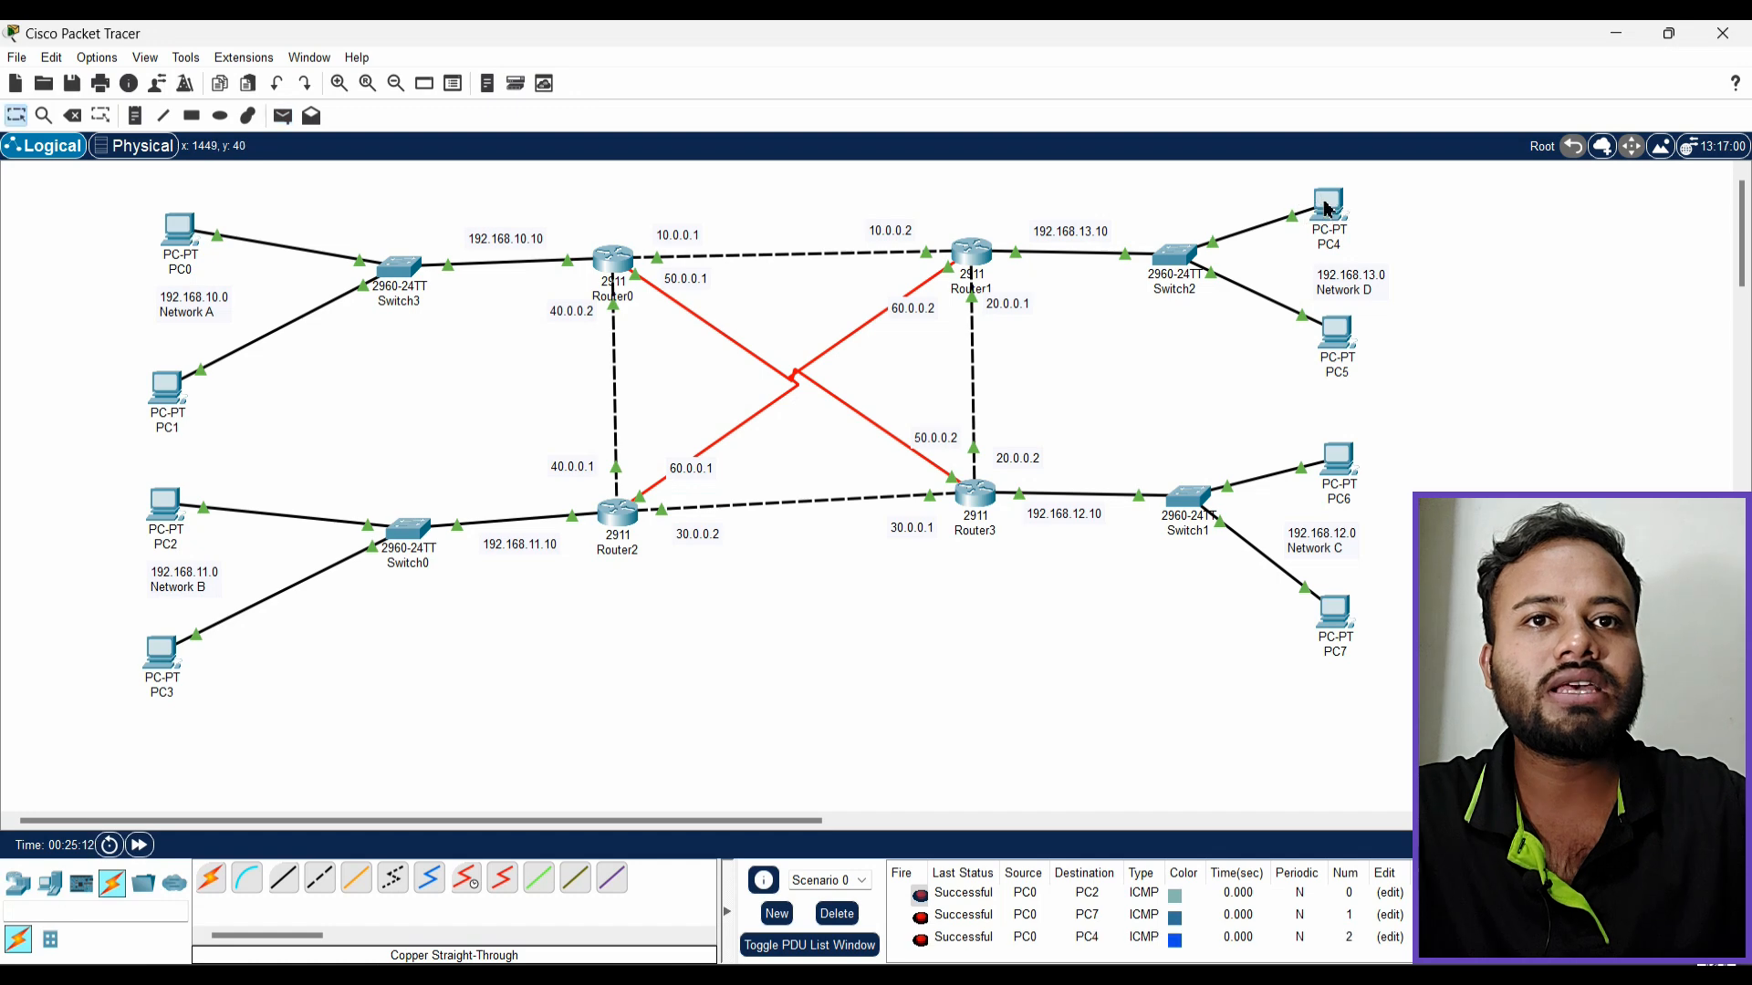
click(282, 116)
click(179, 228)
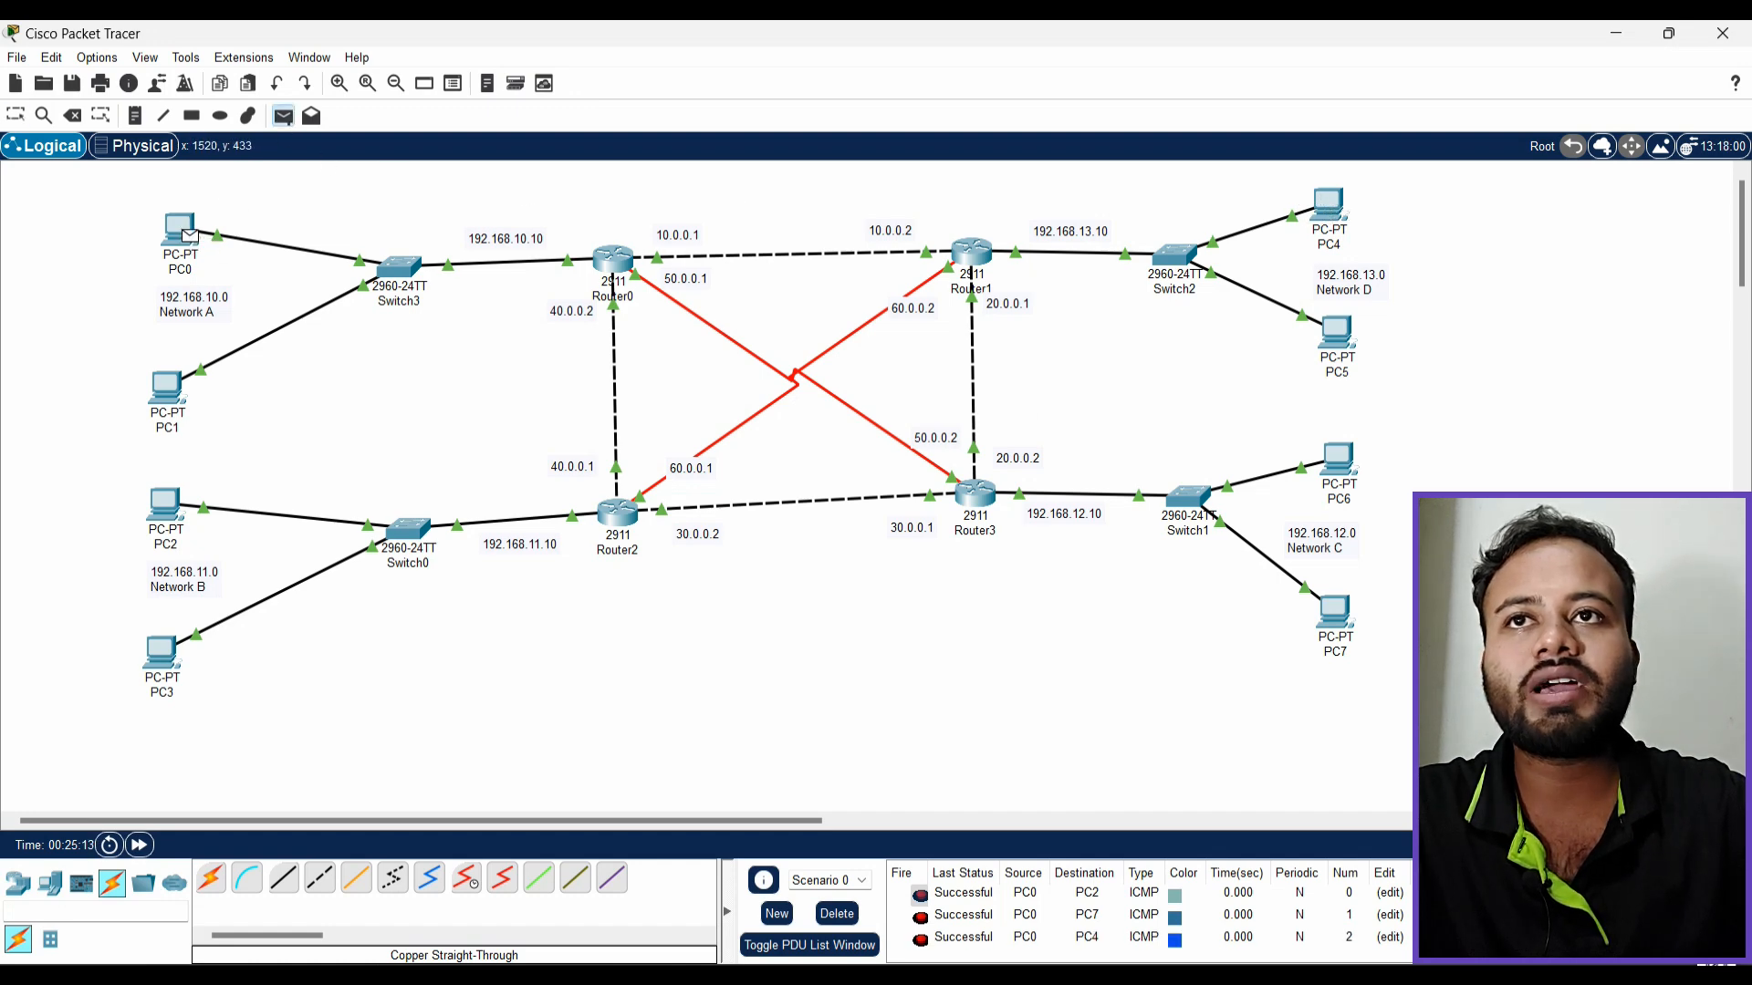
click(1334, 615)
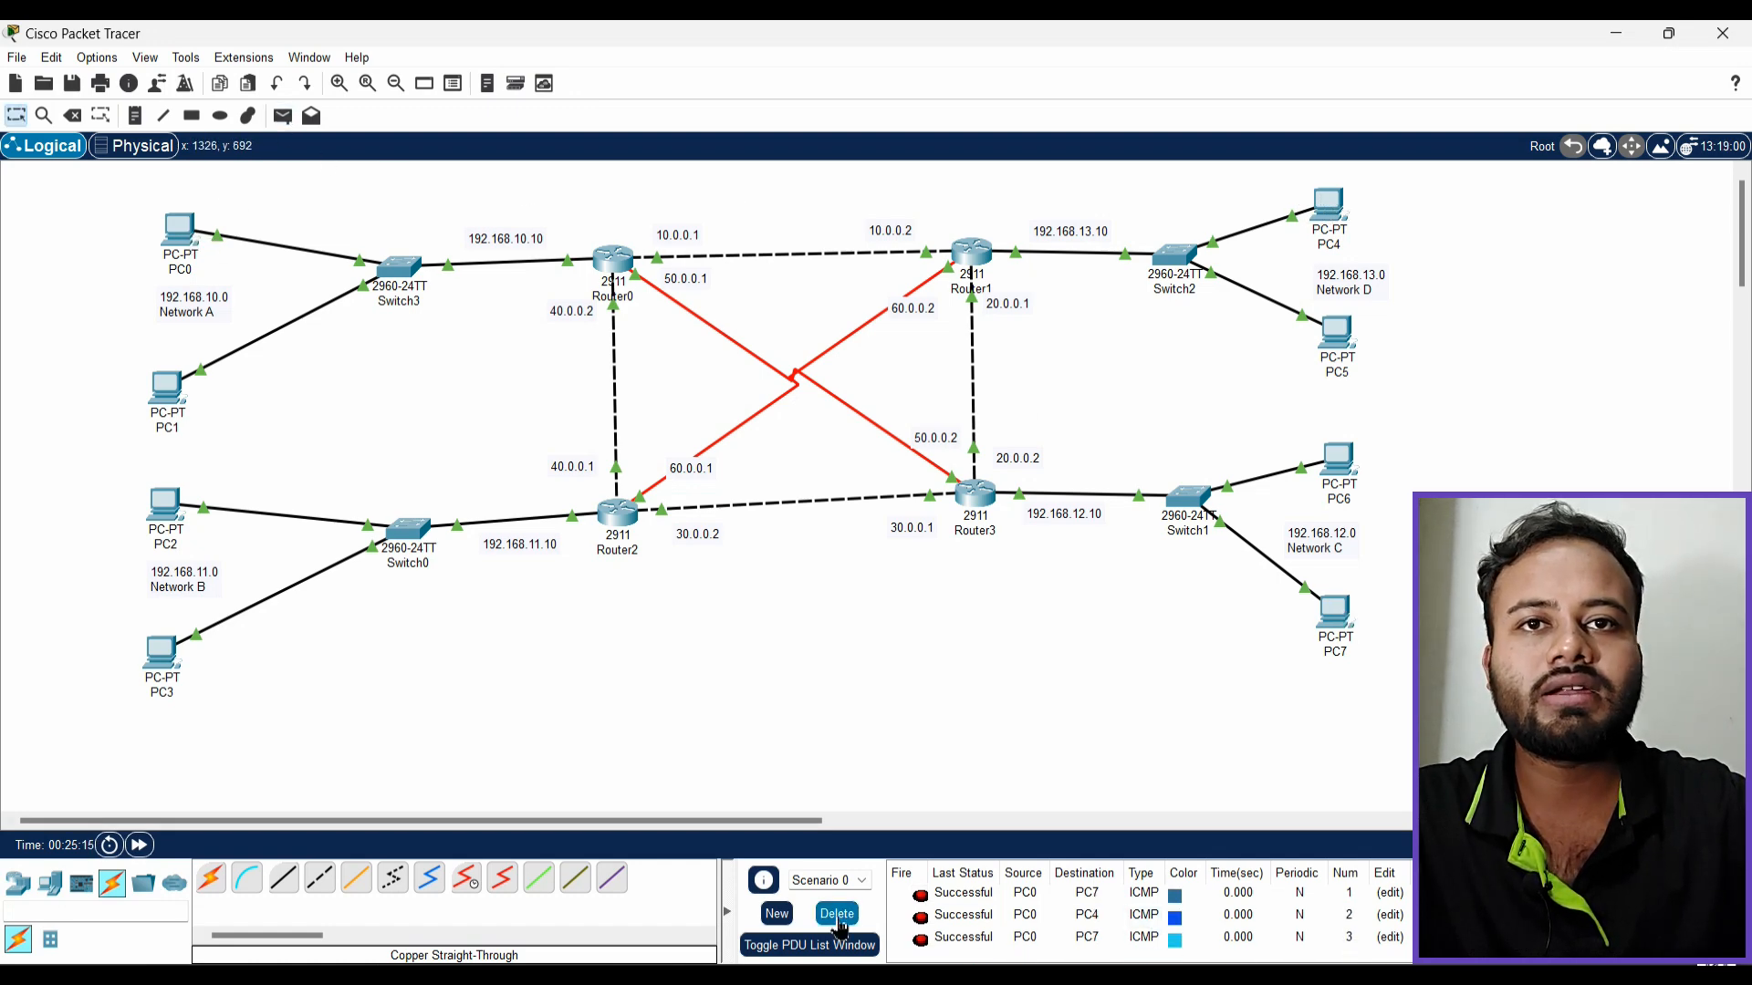
click(836, 913)
Test connectivity from Network B by sending one simple PDU from PC2 to PC1 and two from PC2 to PC7
click(283, 115)
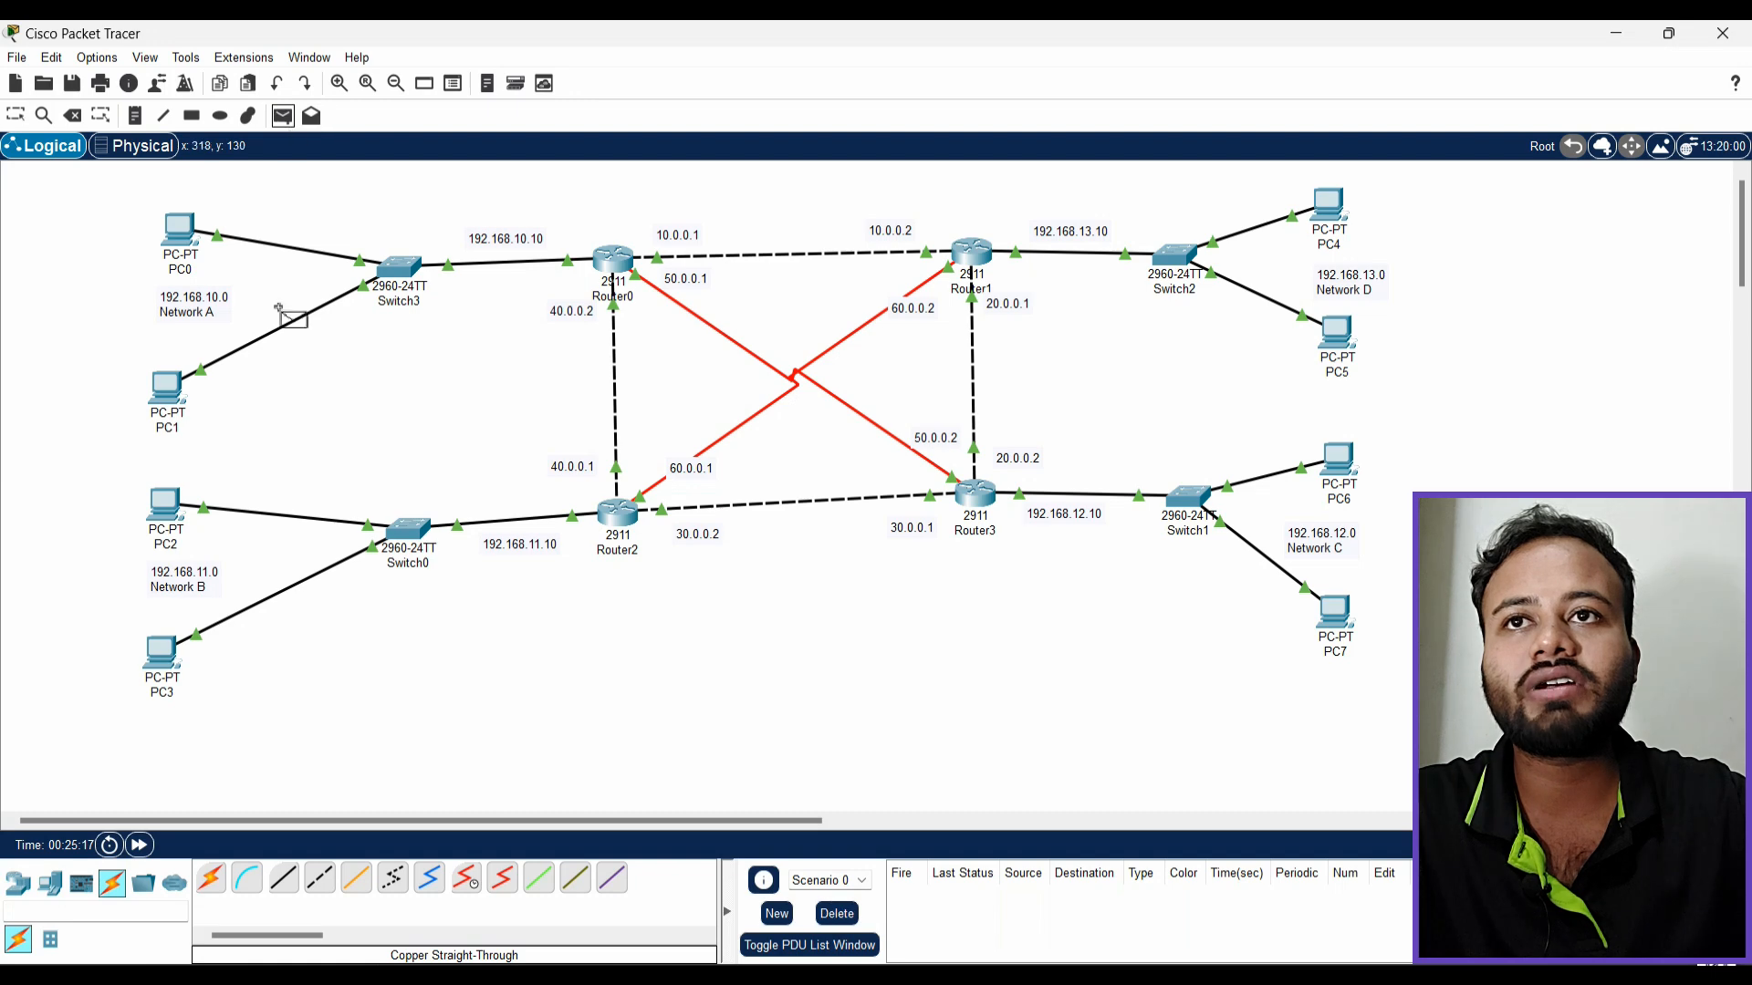
click(166, 504)
click(167, 392)
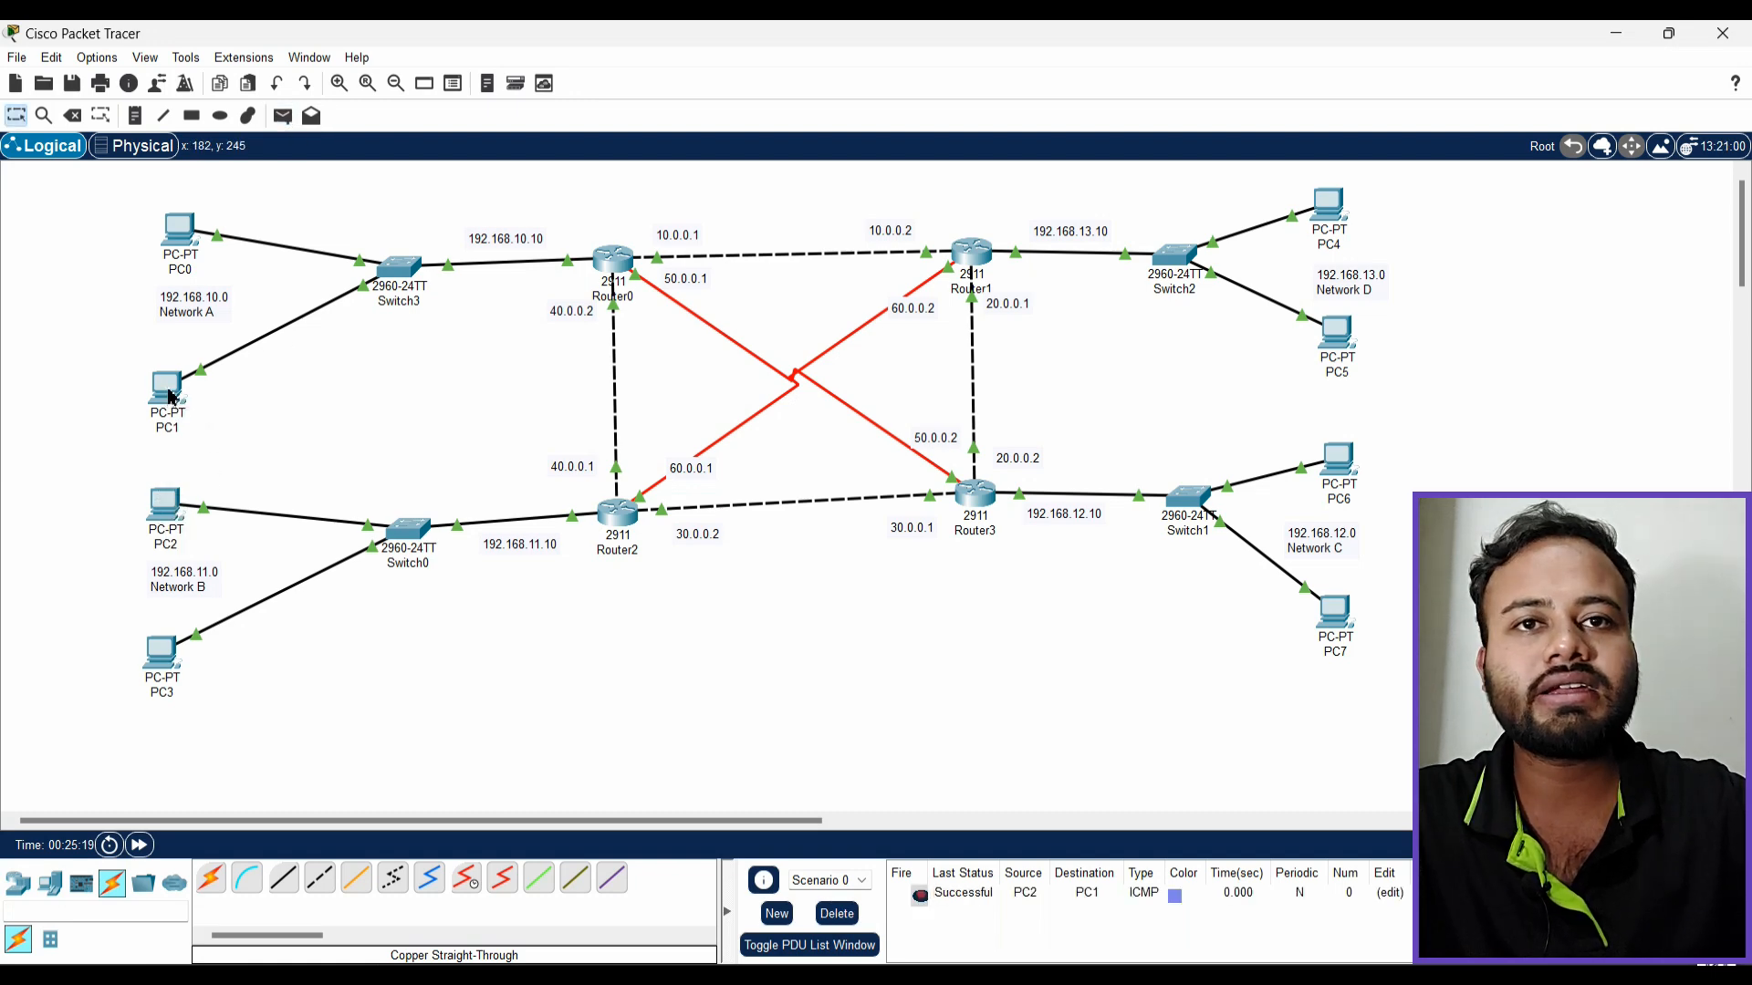
click(283, 116)
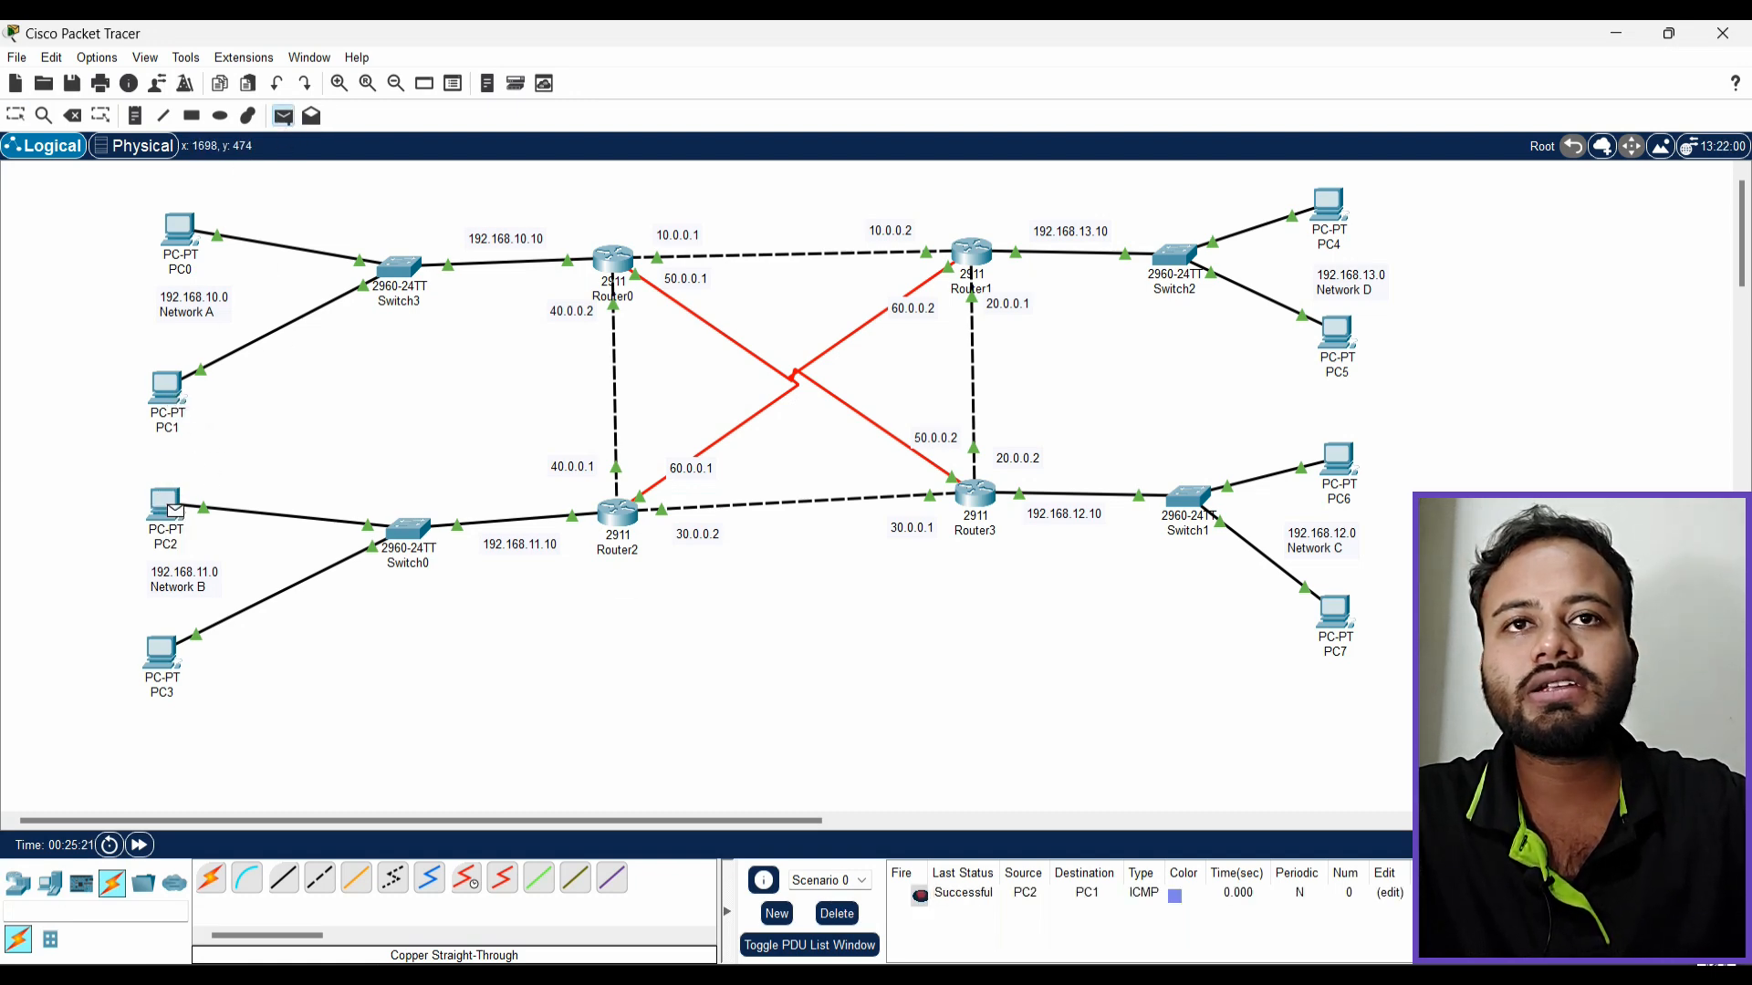
click(1339, 602)
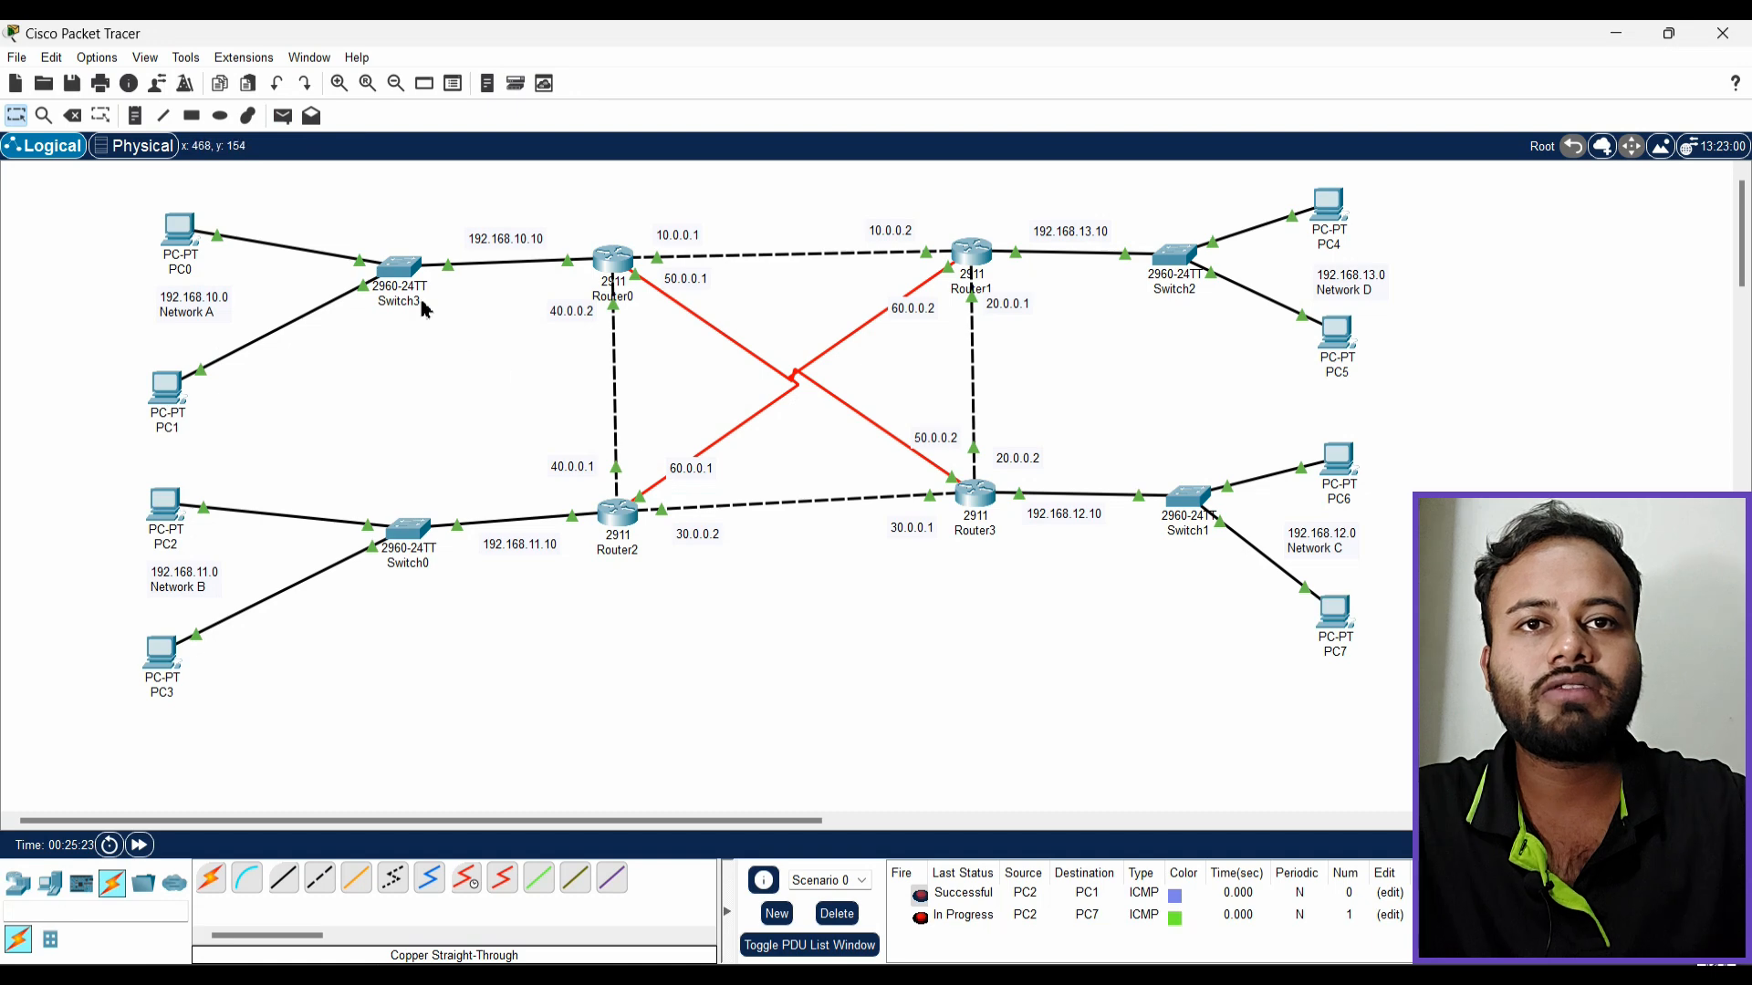
click(283, 116)
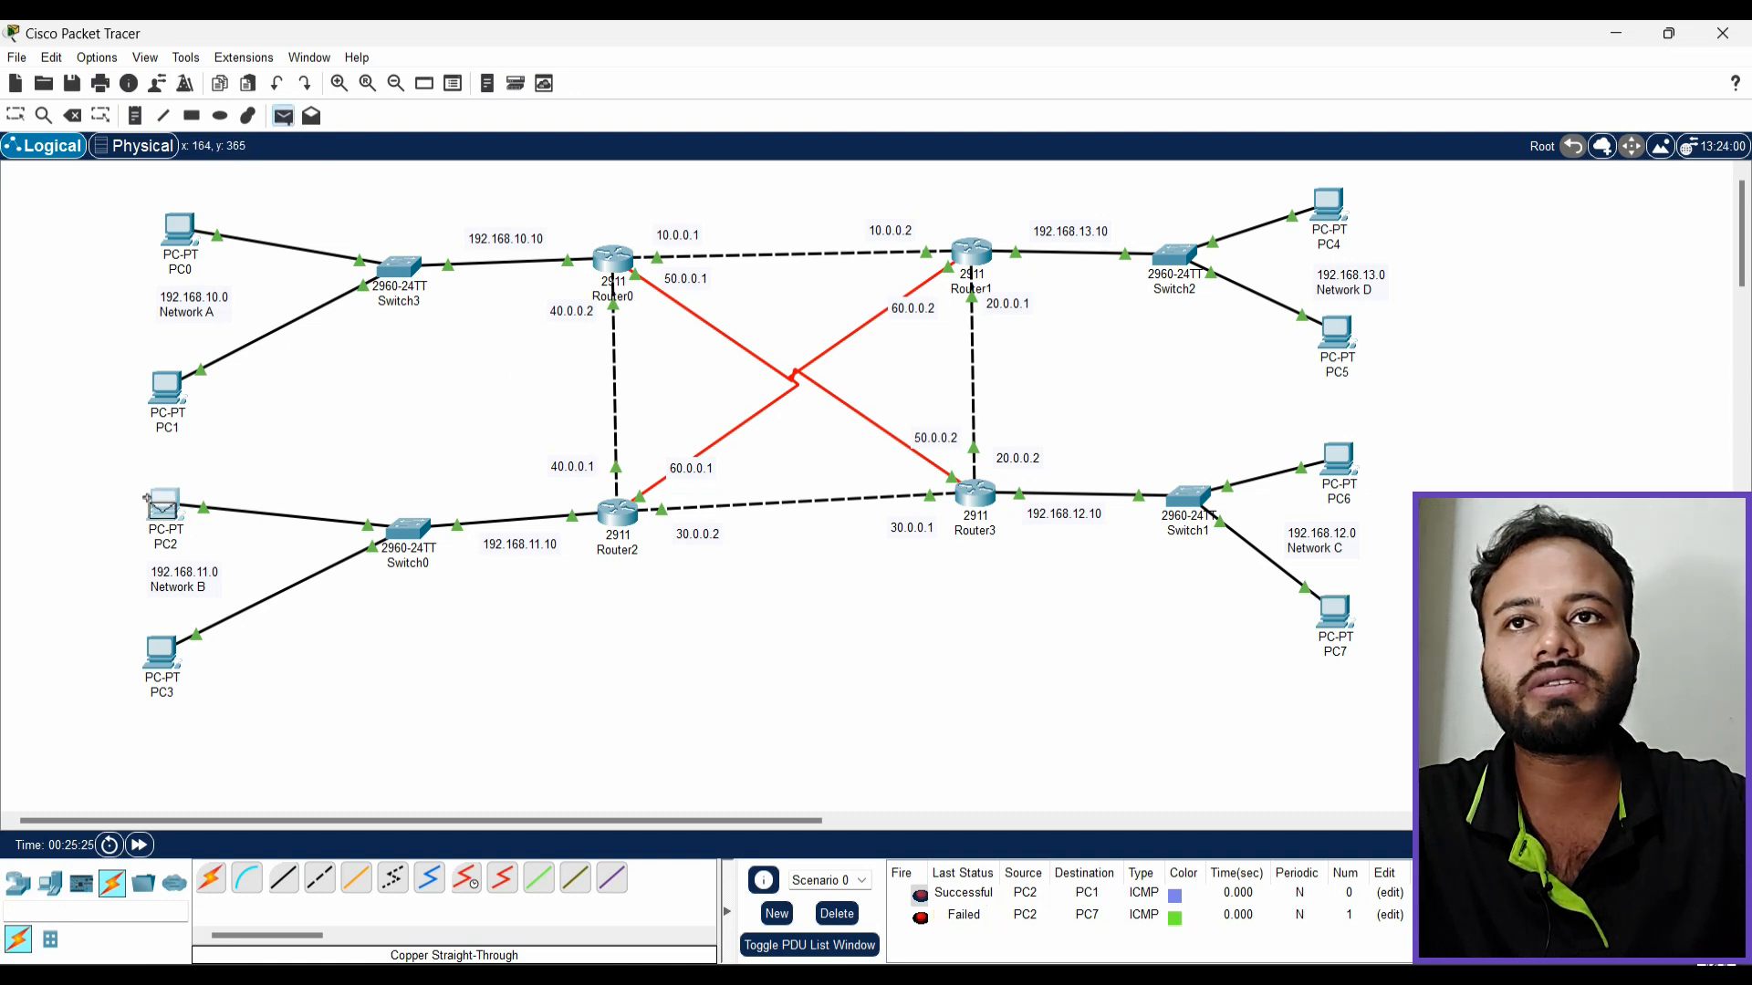
click(151, 500)
click(1338, 620)
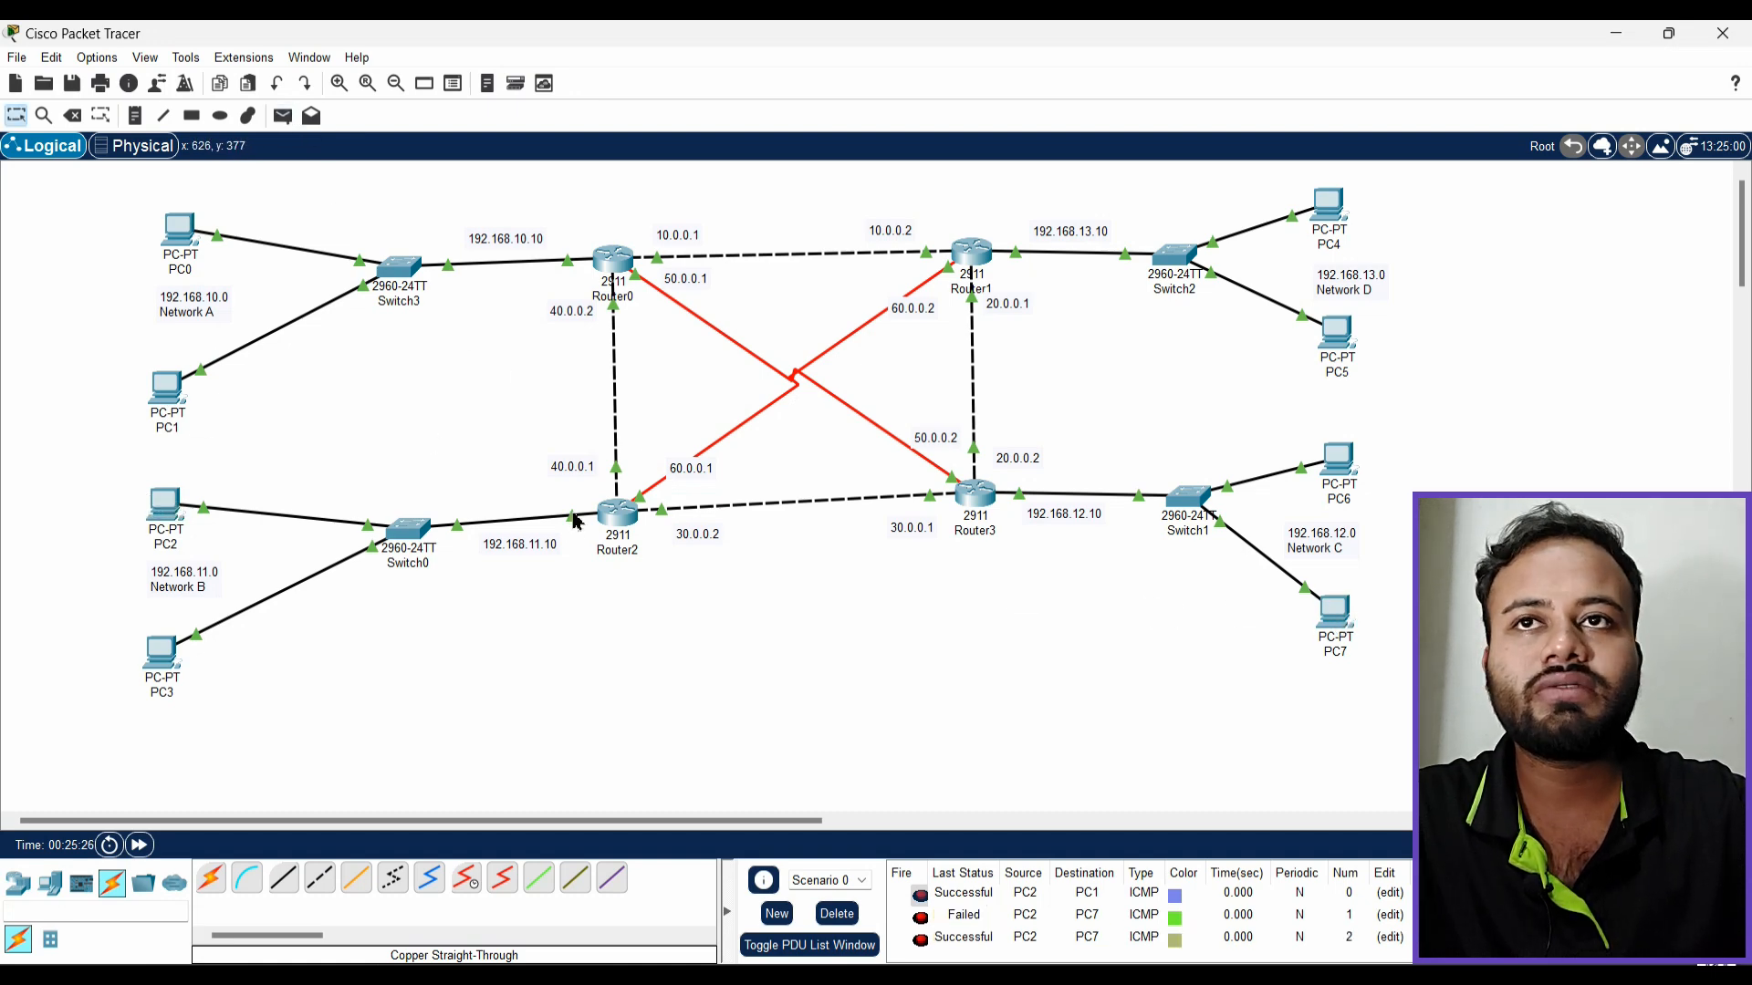
Send a simple PDU from PC2 to PC5, review the PDU list, and delete the scenario's PDU entries
click(283, 116)
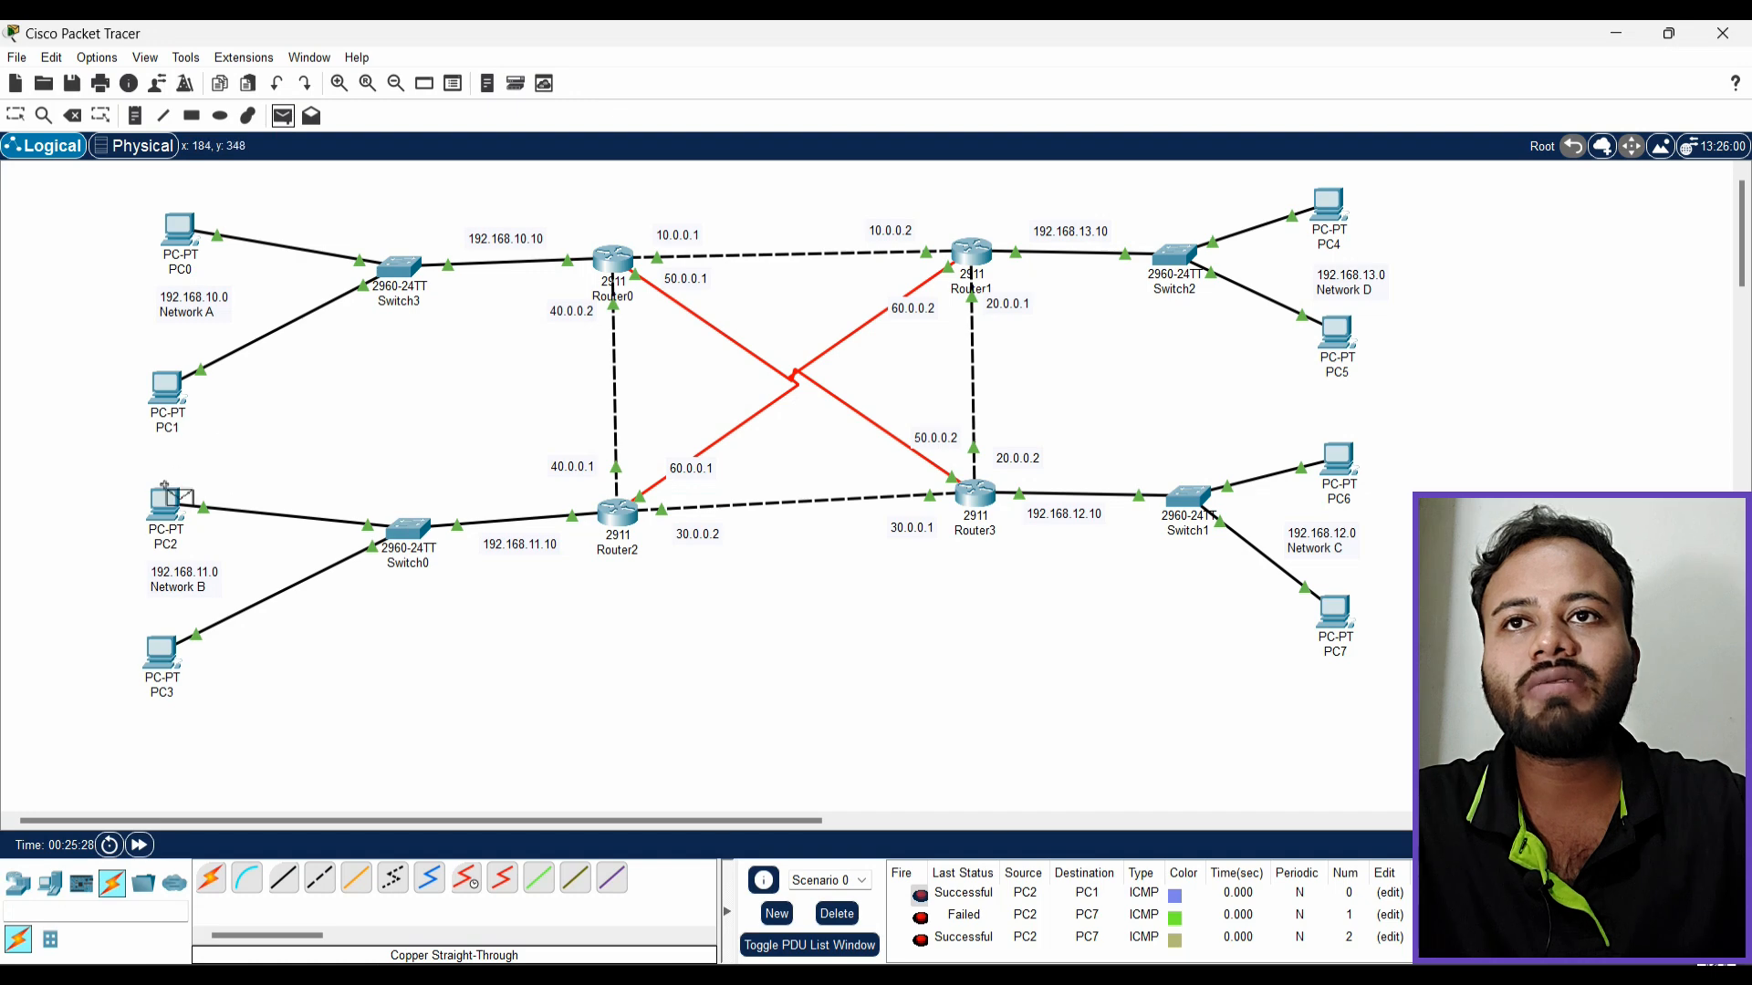
click(162, 501)
click(1334, 343)
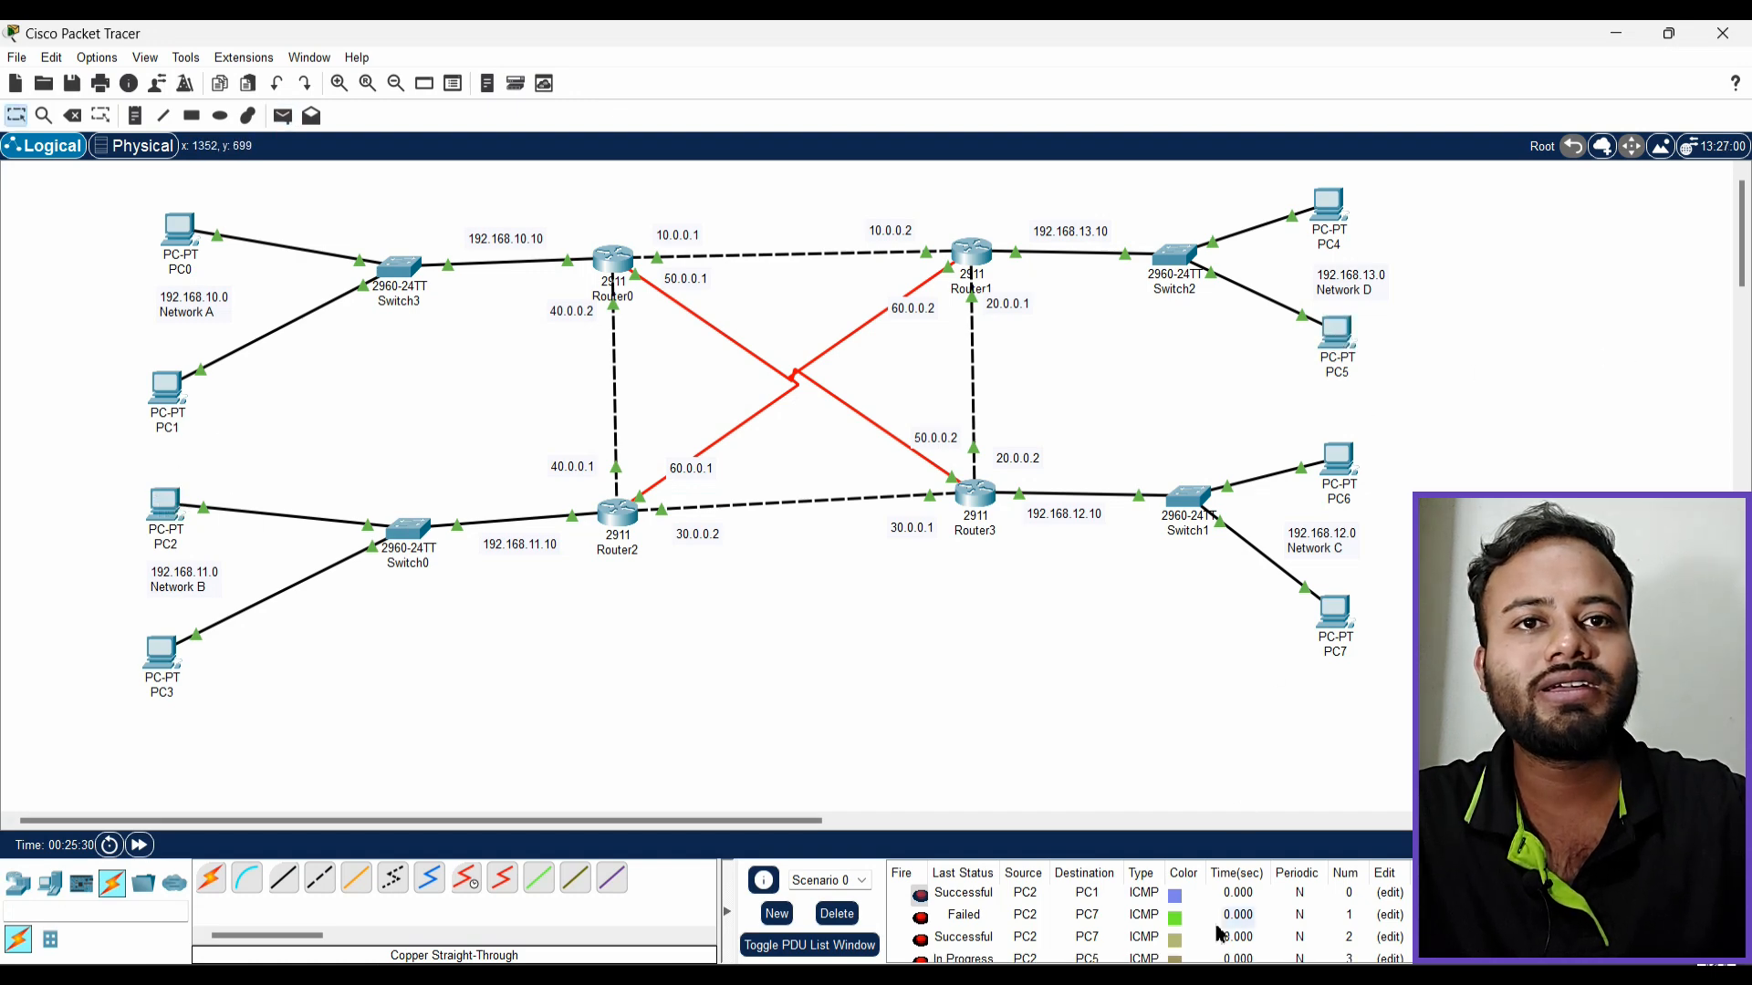
scroll(1221, 922, down, 1)
scroll(1220, 920, up, 1)
scroll(1221, 918, down, 1)
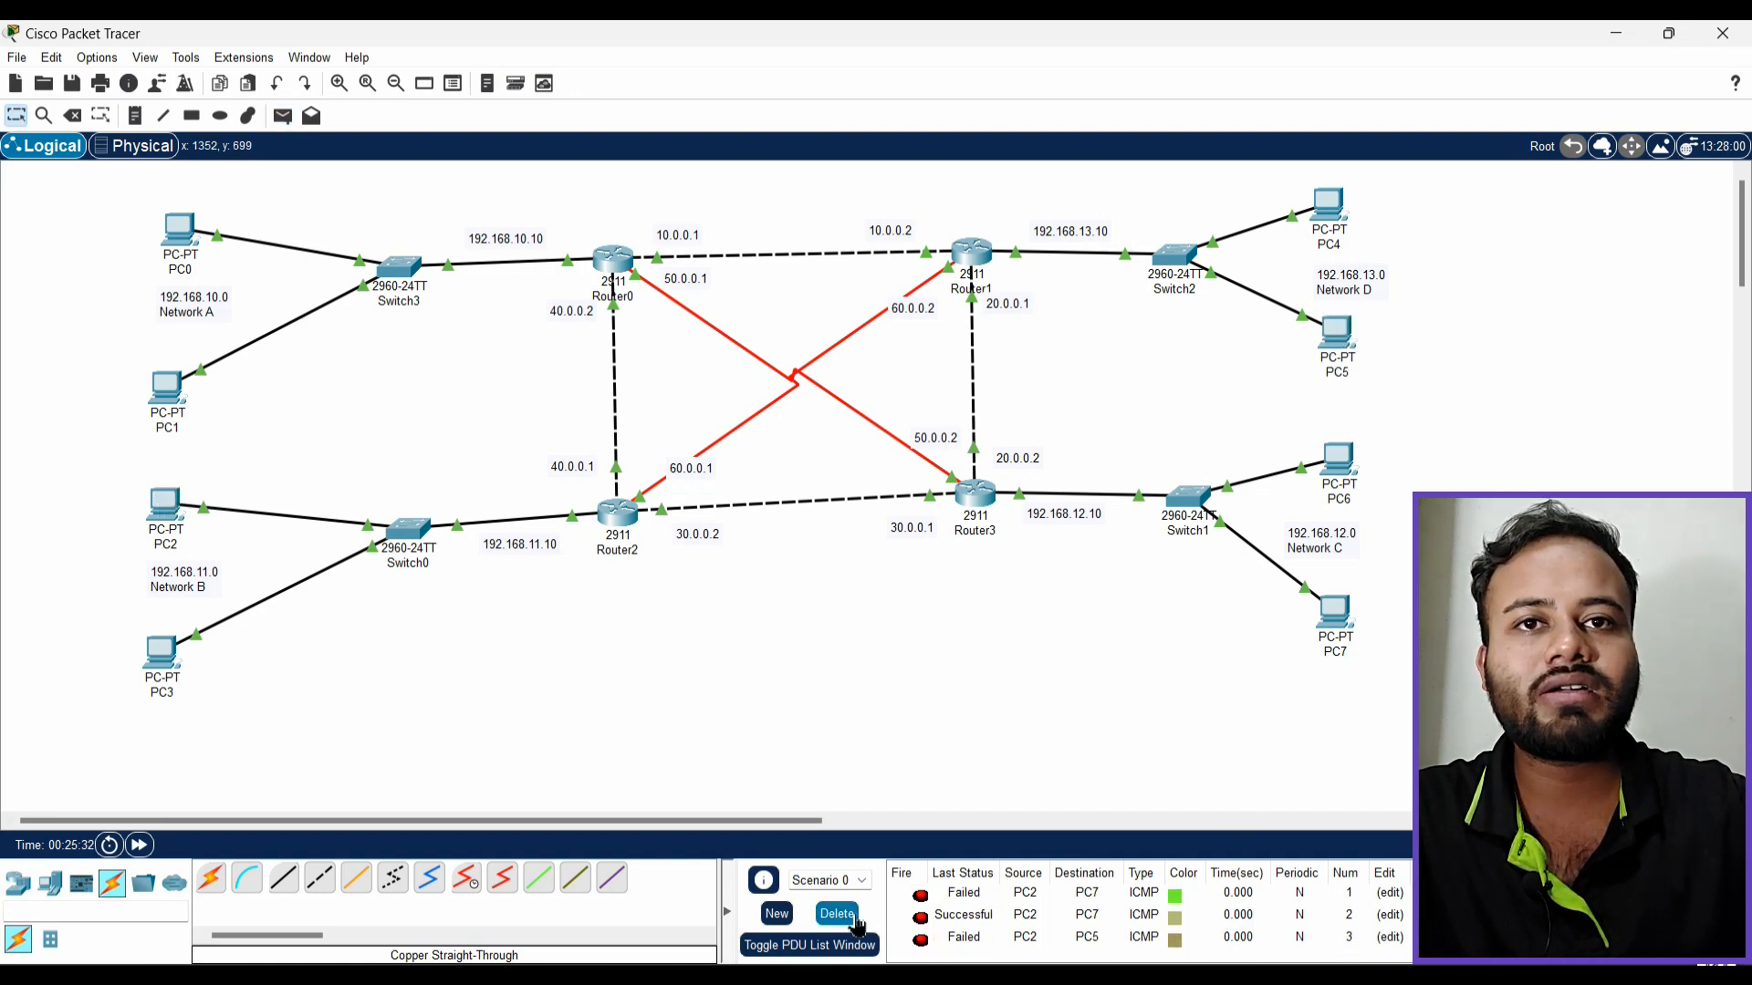
click(837, 913)
Retest connectivity between Networks B and D with a simple PDU from PC2 to PC5, and delete the PDU entry
click(283, 116)
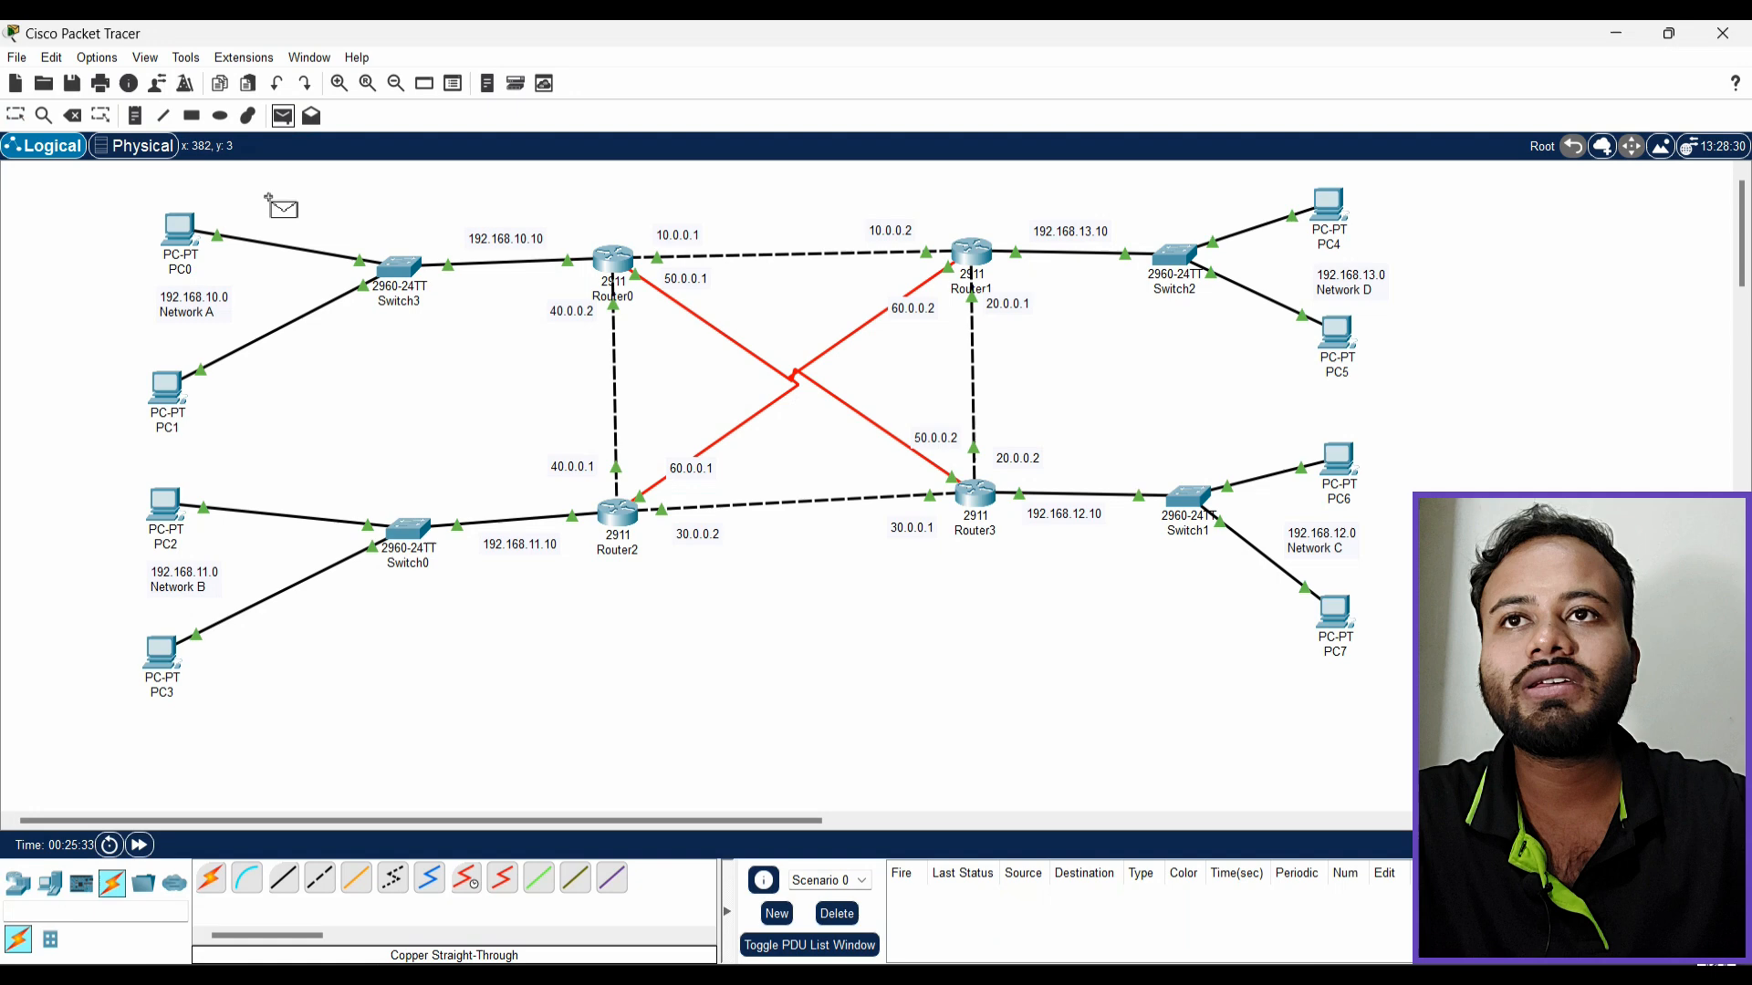
click(169, 504)
click(1339, 343)
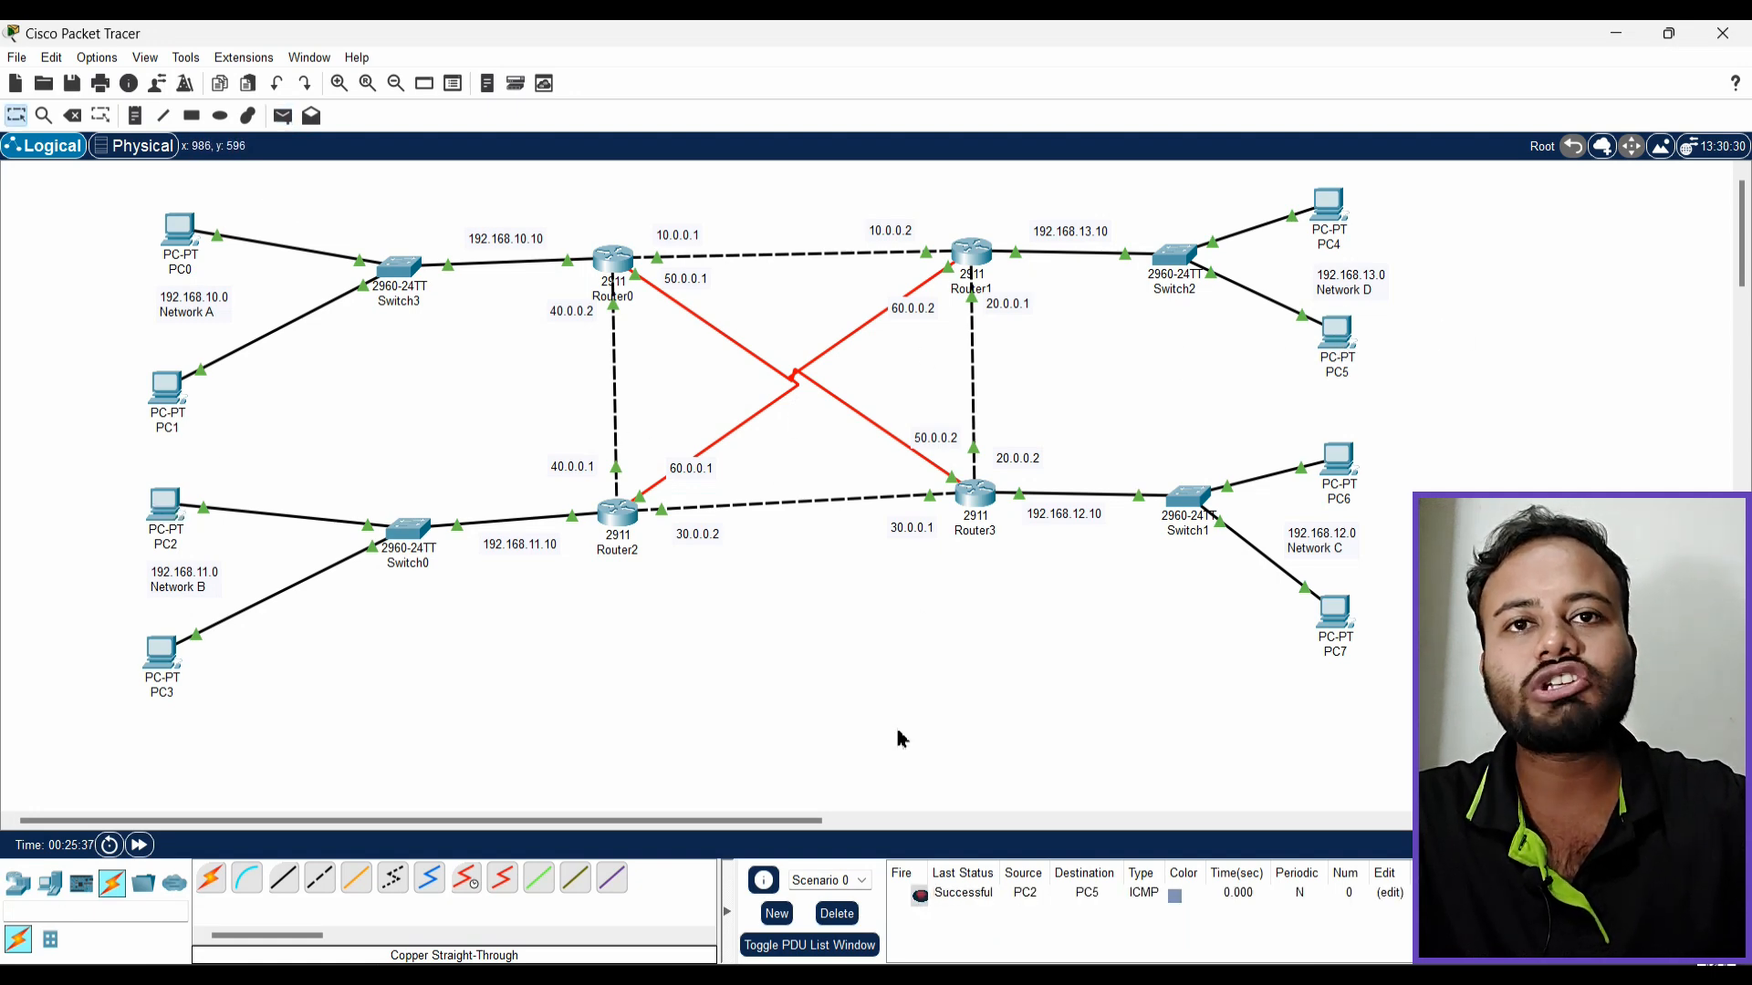
click(836, 913)
Test connectivity between Networks C and B by sending two simple PDUs from PC7 to PC3
click(283, 116)
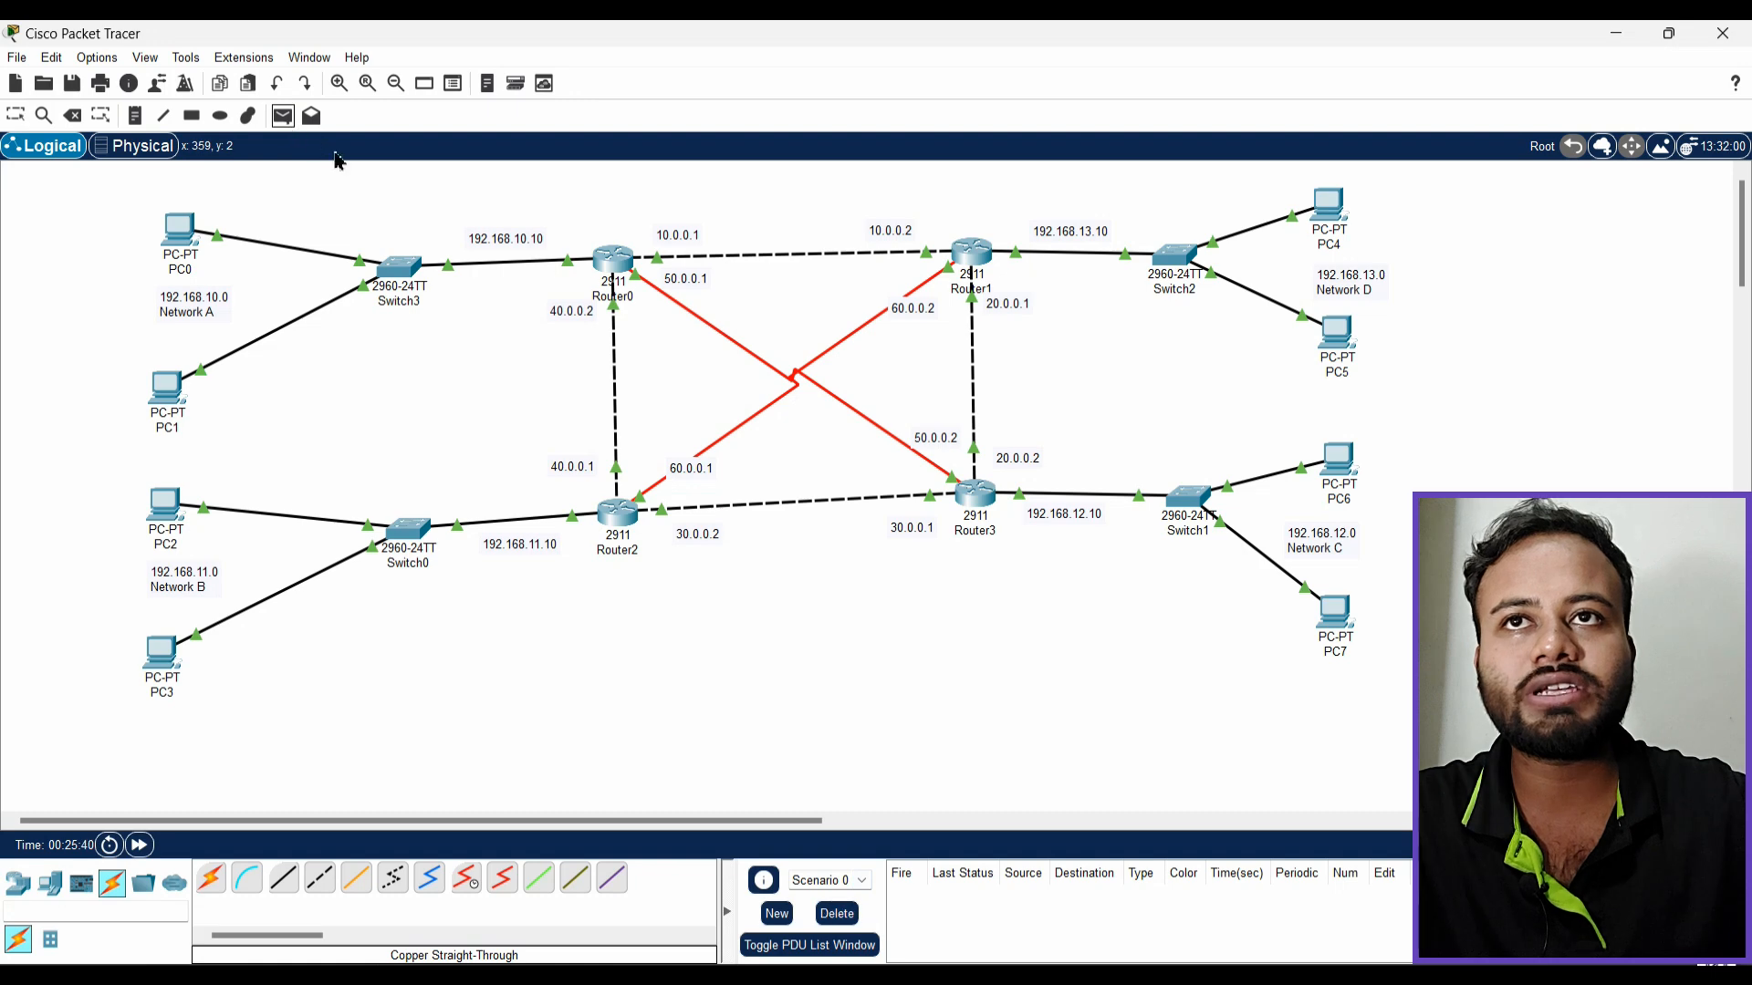
click(1340, 630)
click(162, 672)
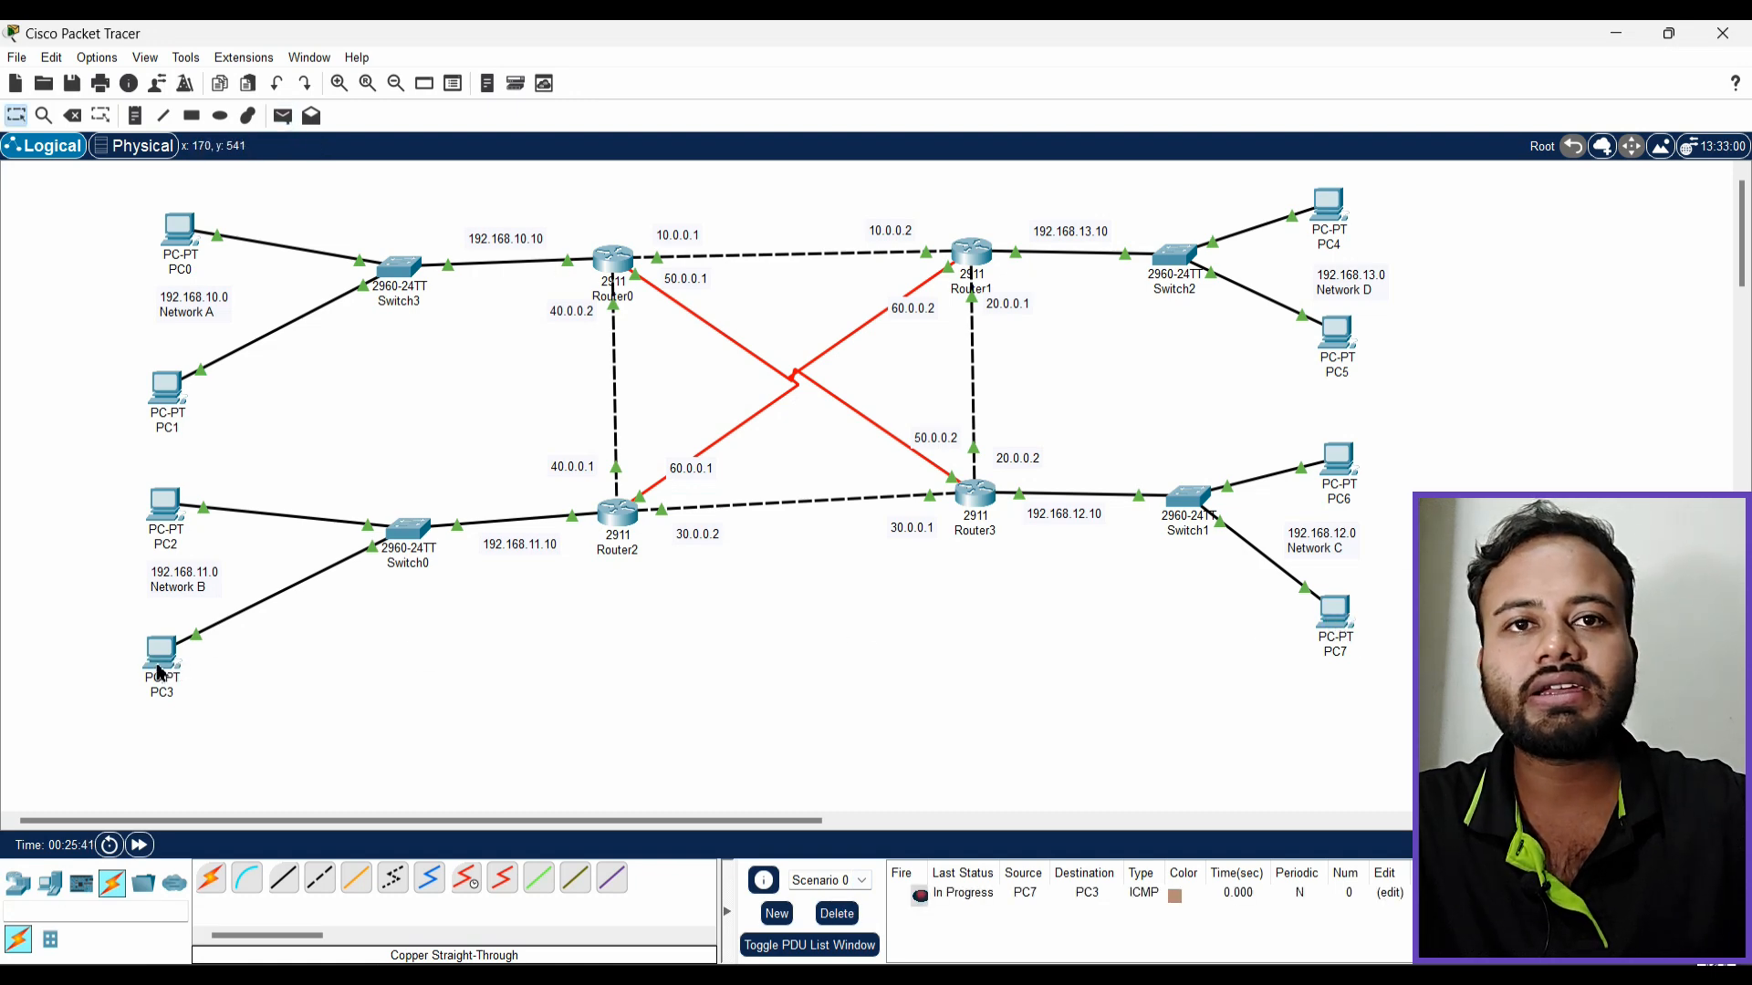
click(284, 116)
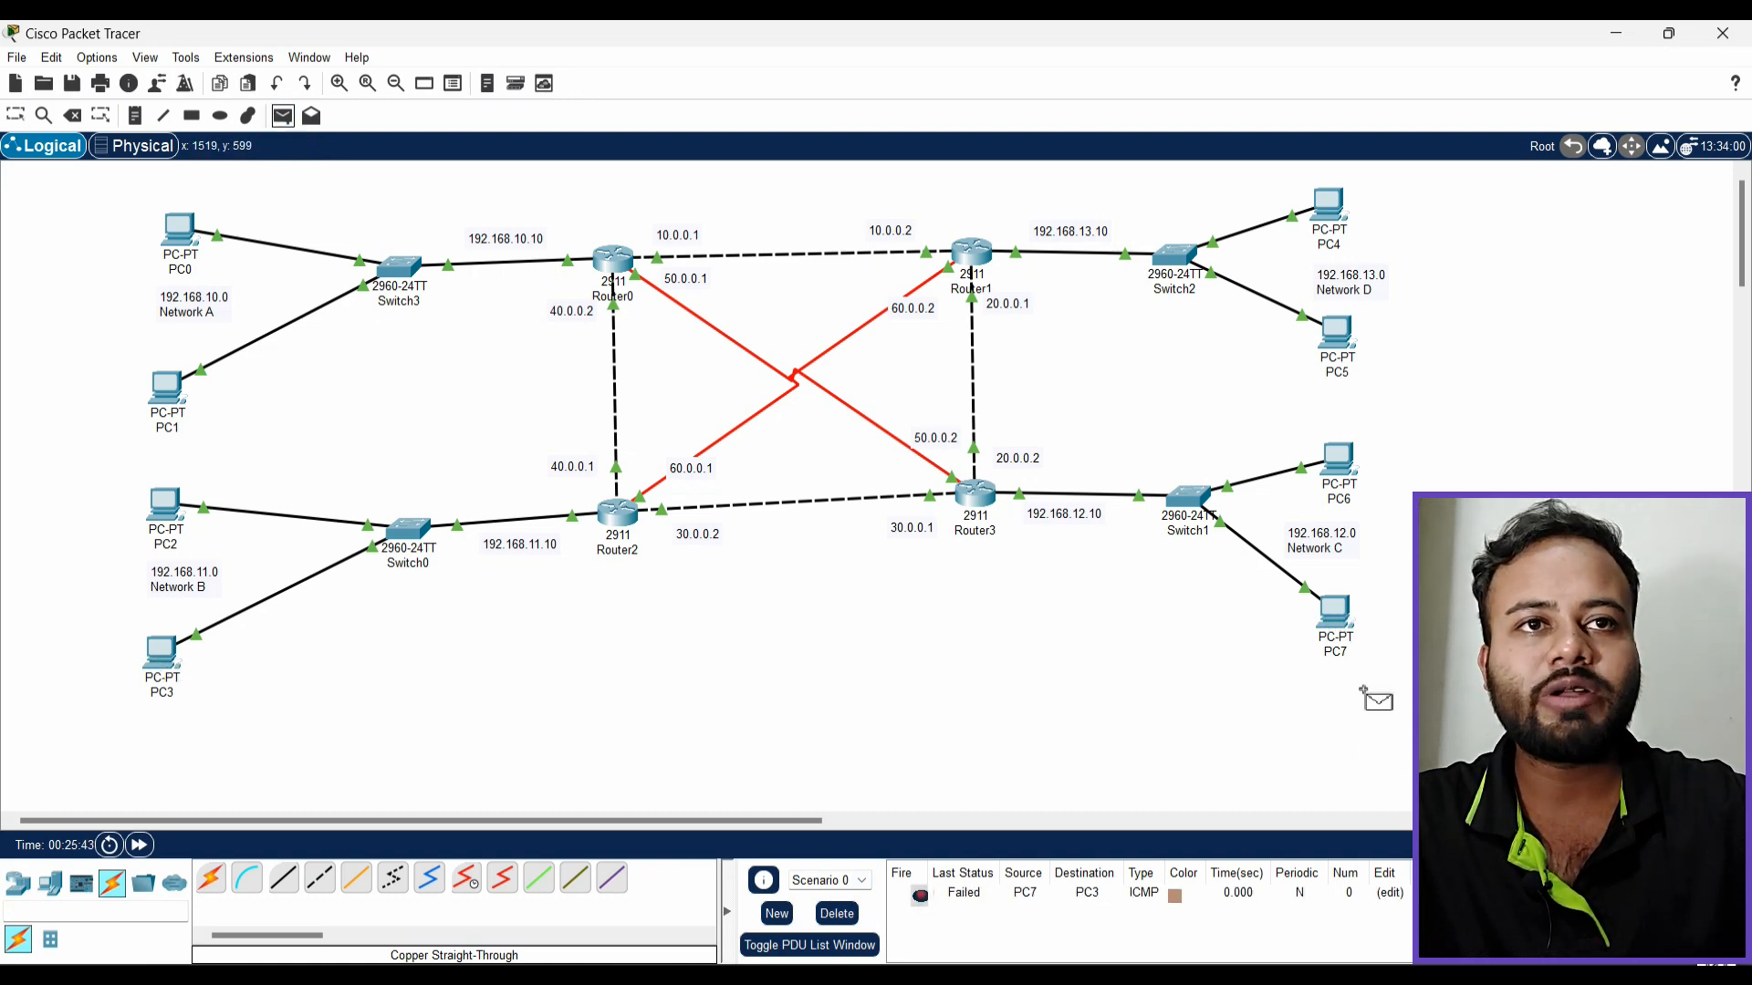
click(1343, 621)
click(159, 664)
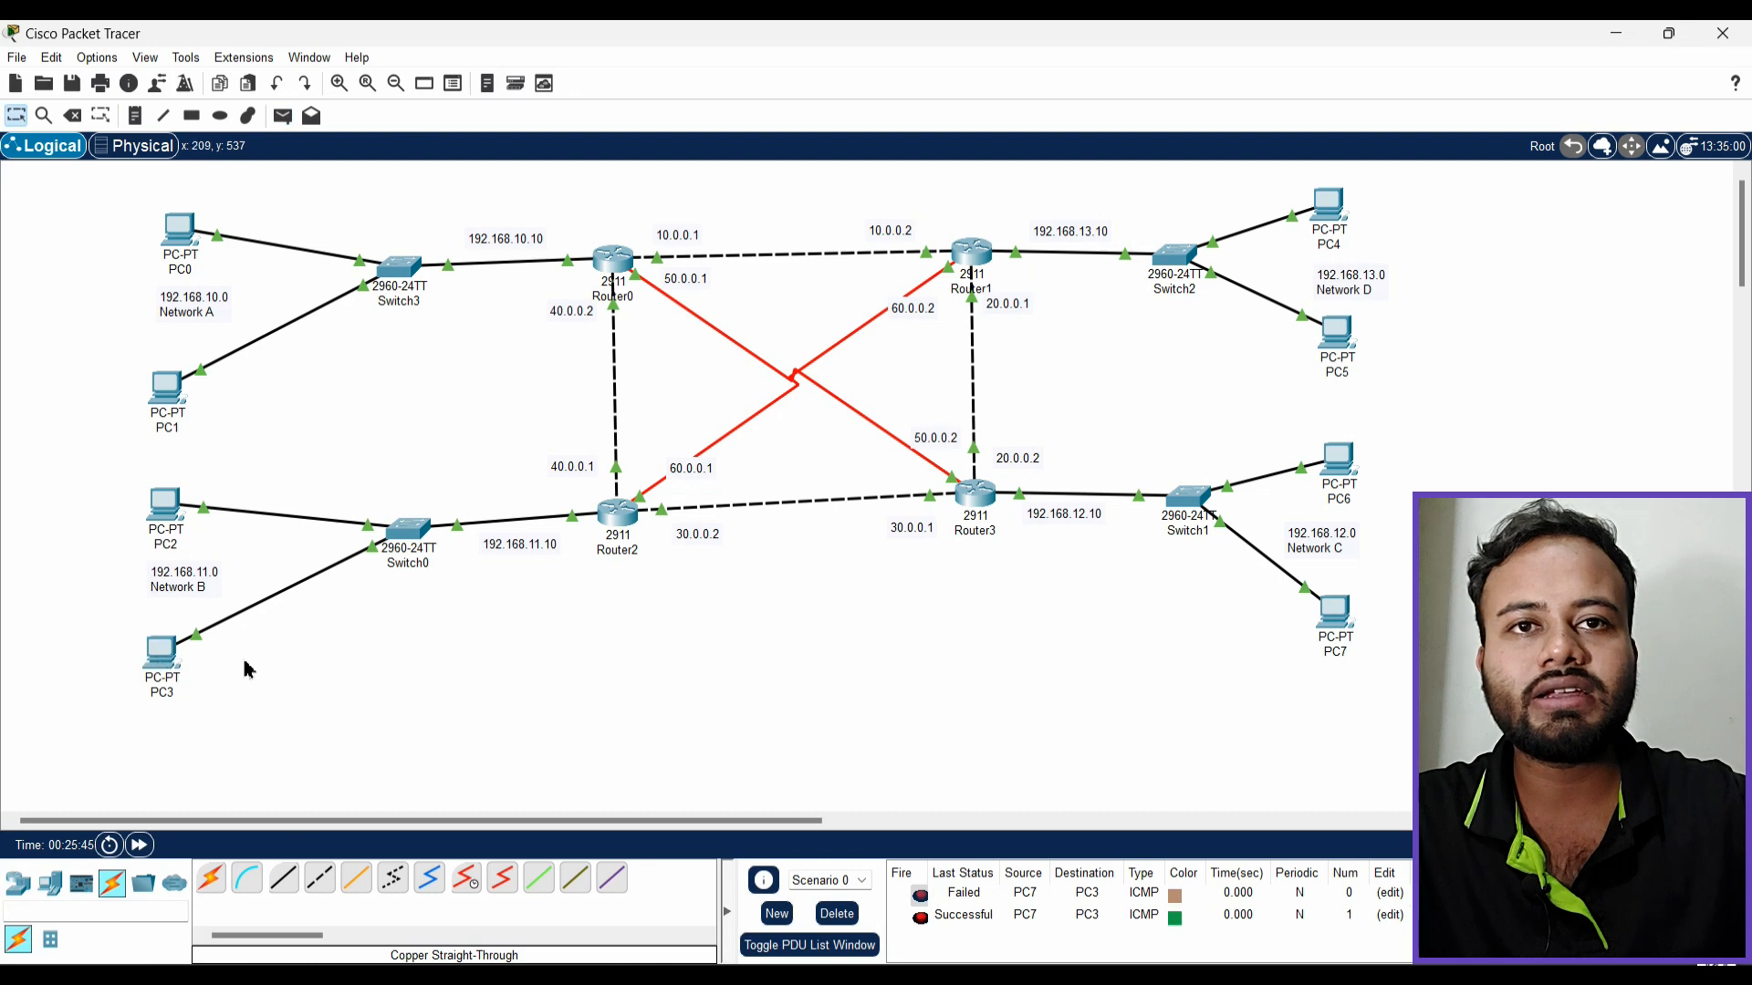
Test connectivity between Networks C and D by sending two simple PDUs from PC7 to PC5, and delete the scenario's PDU entries
click(284, 117)
click(1343, 621)
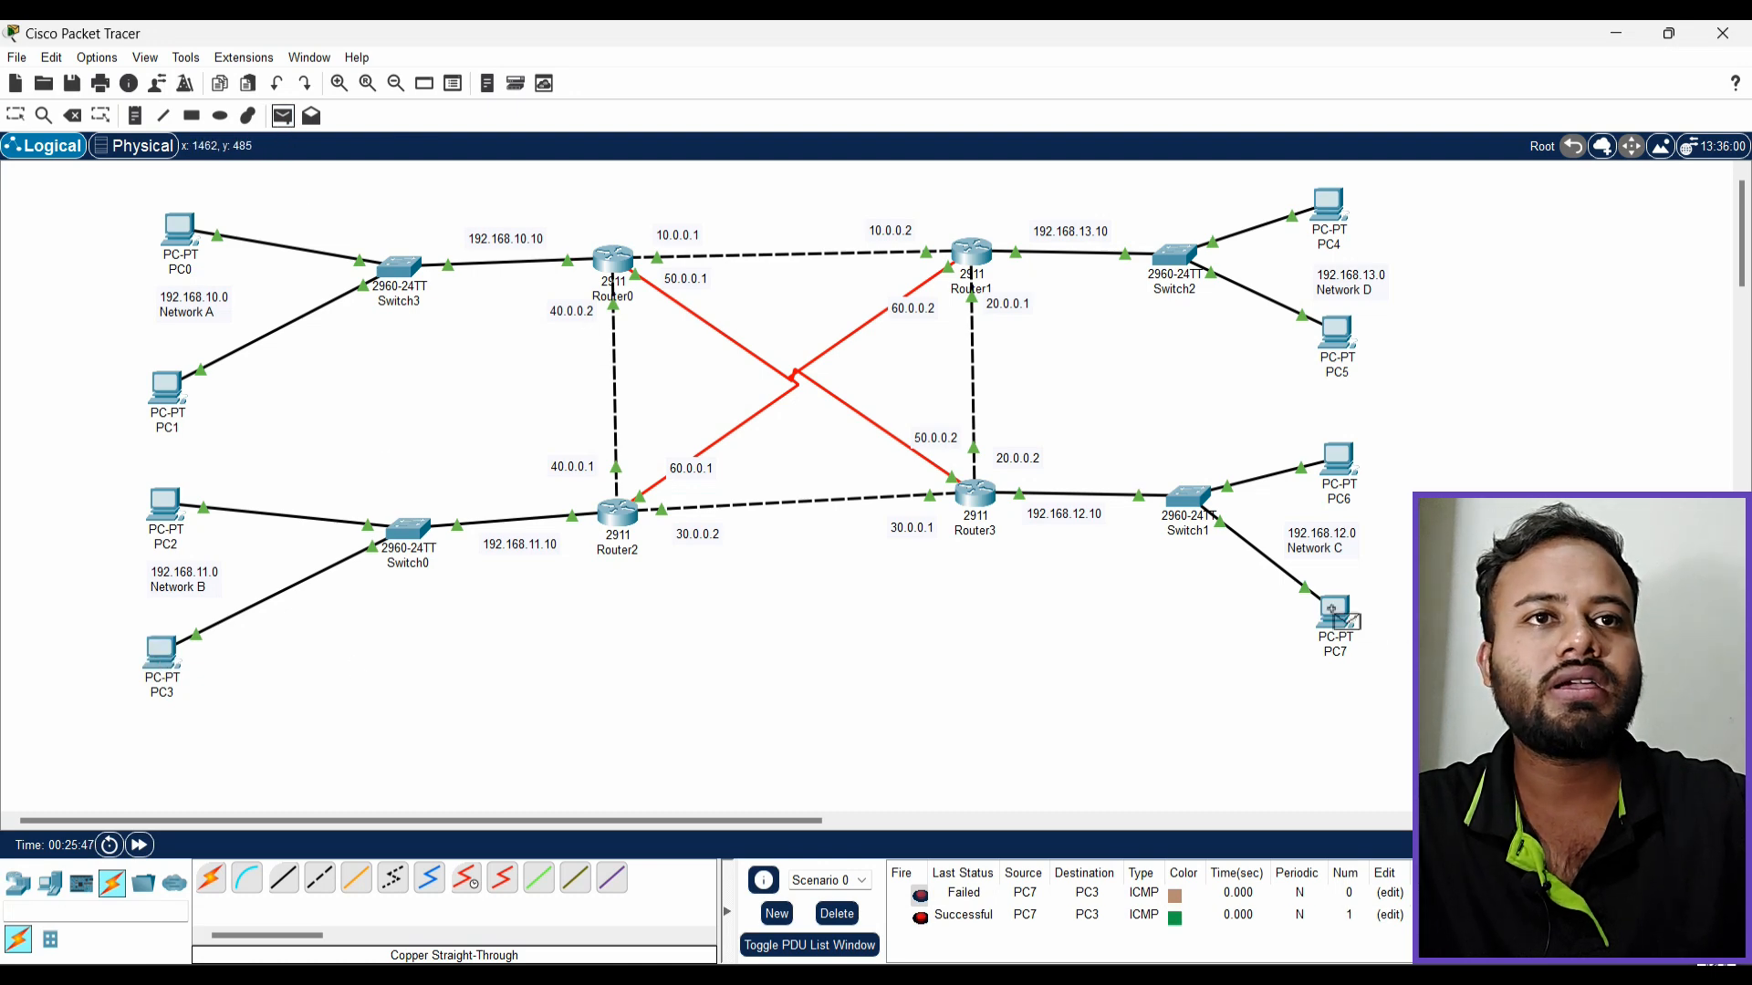
click(1348, 341)
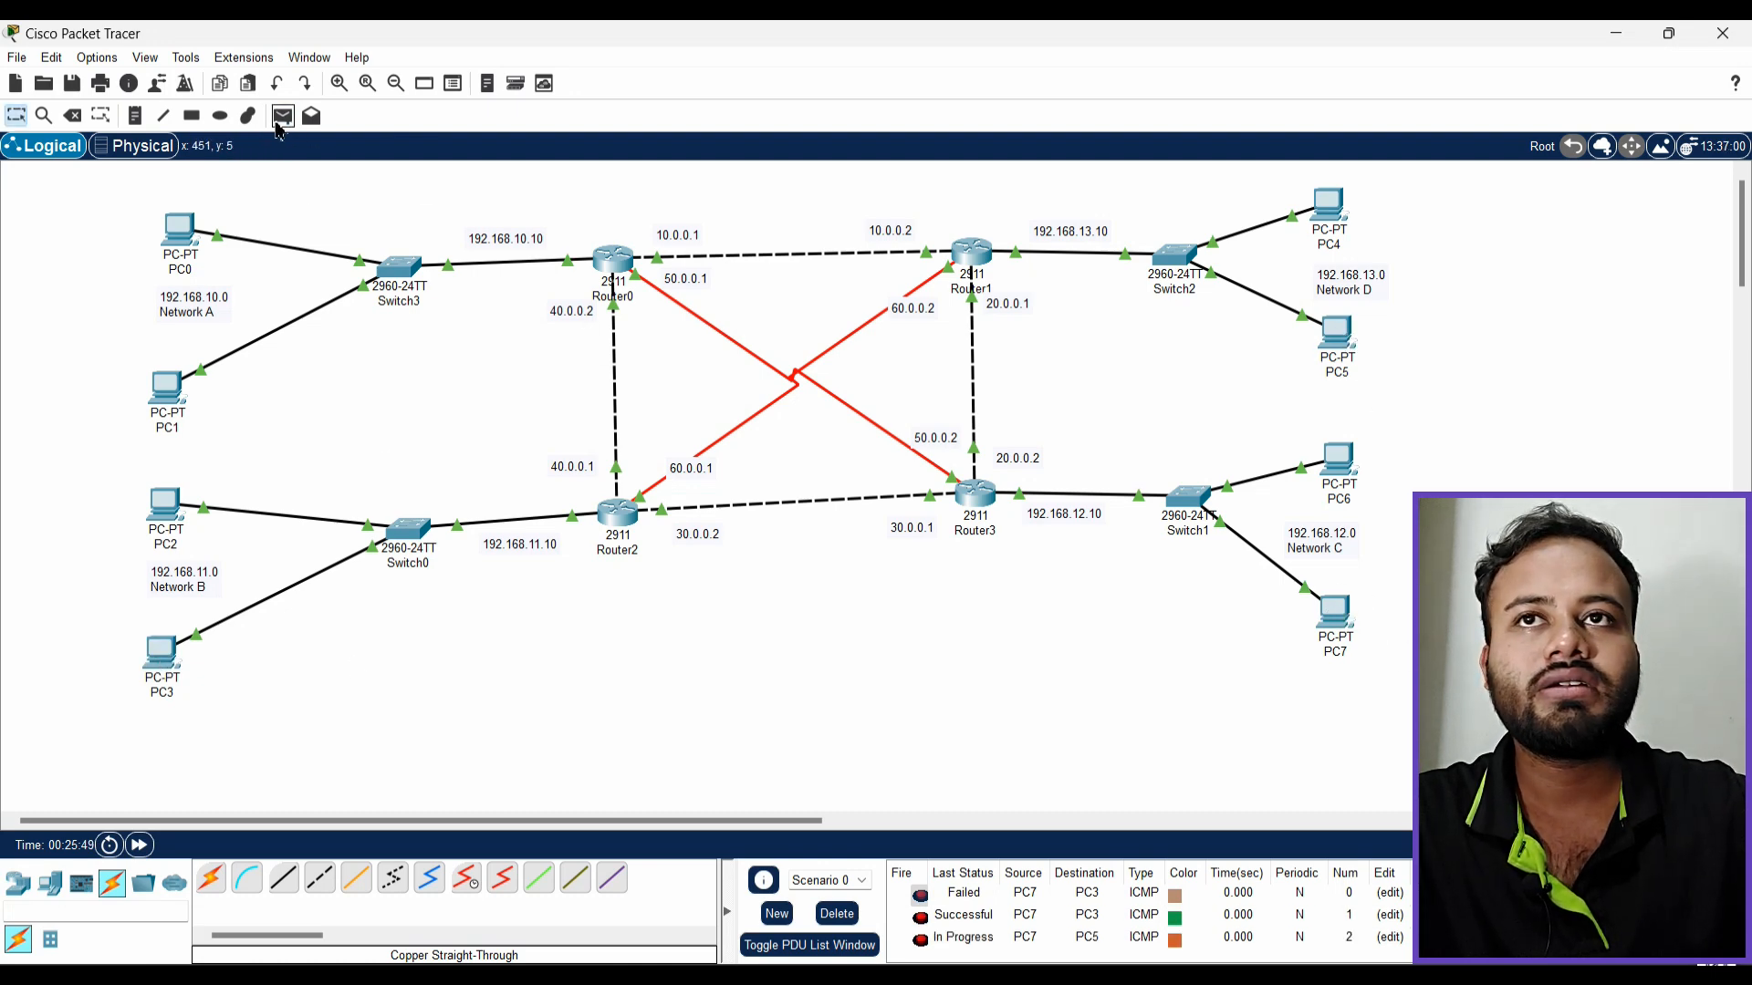
click(283, 117)
click(1345, 624)
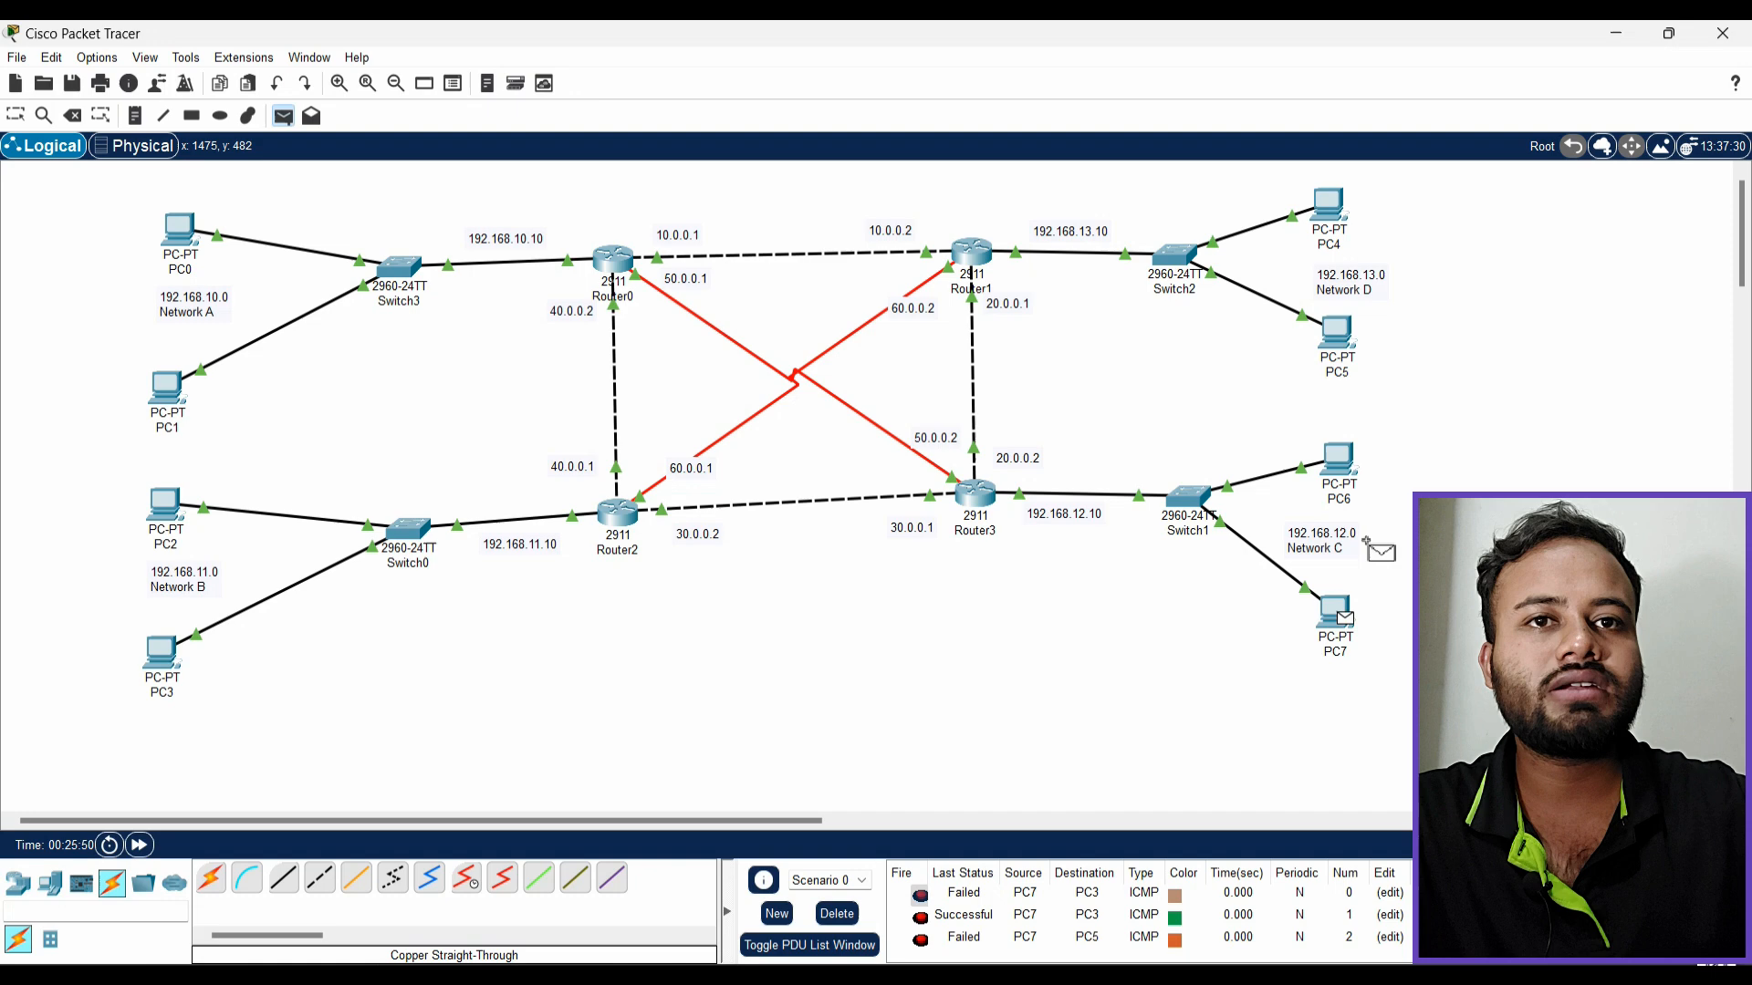
click(1337, 339)
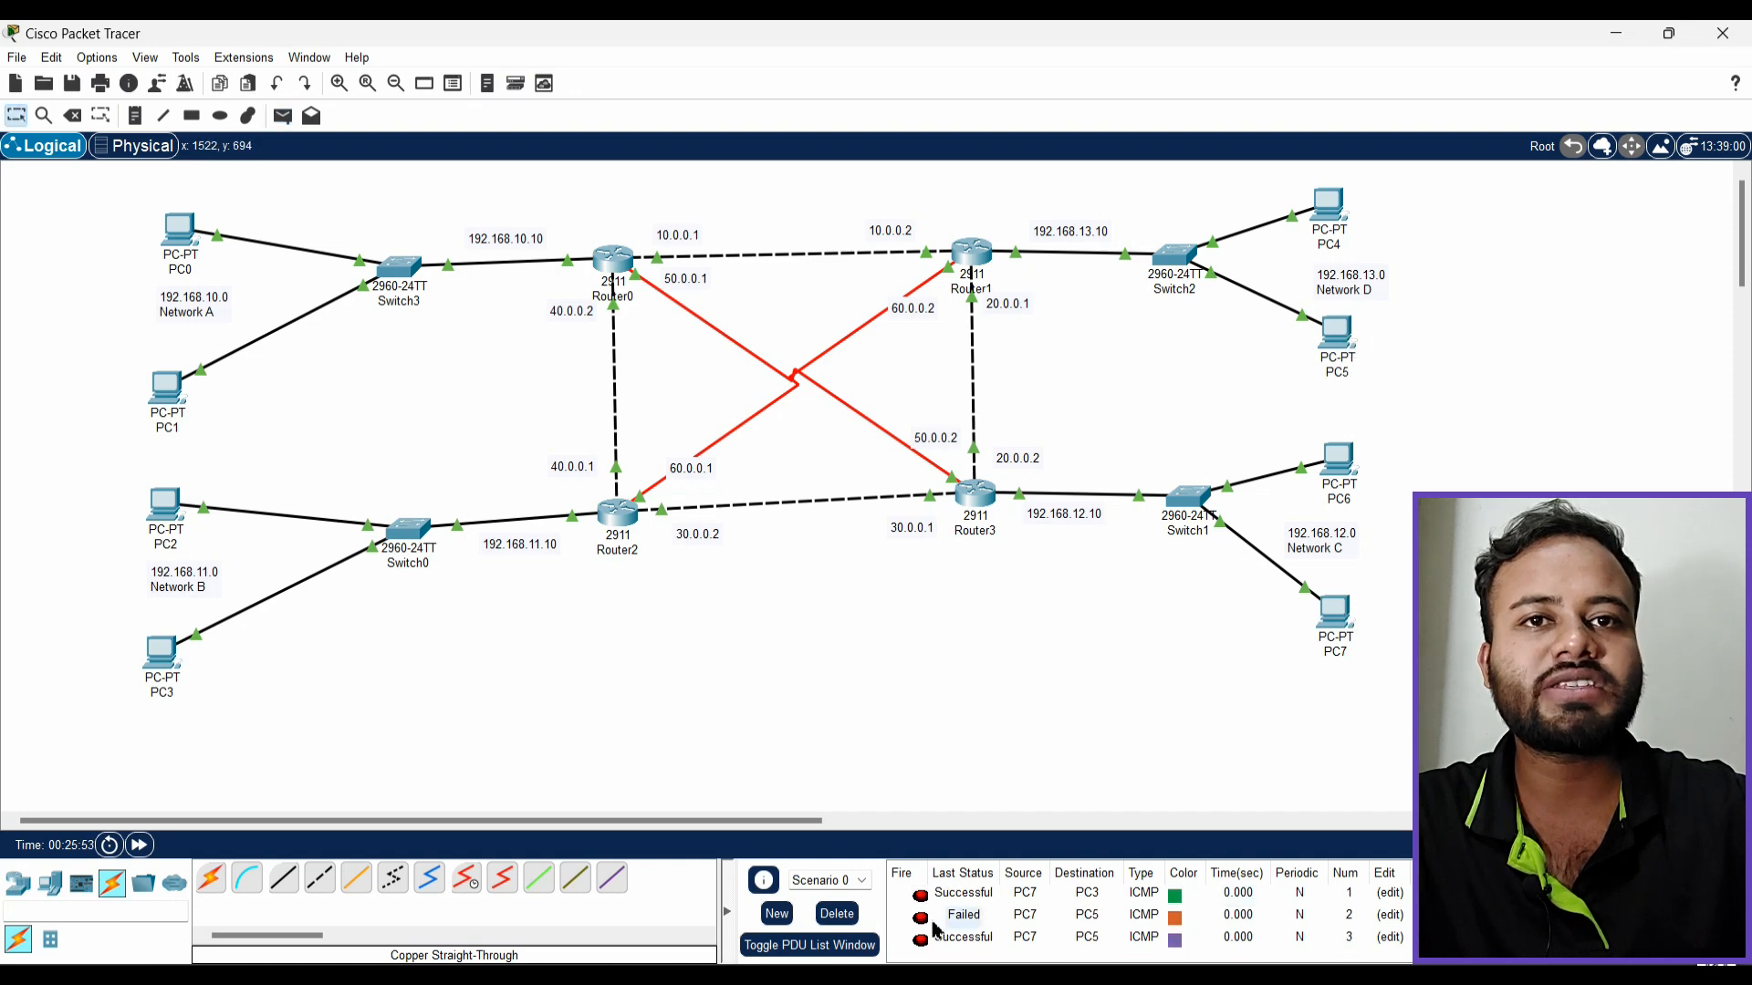
click(837, 913)
Test connectivity between Networks C and A by sending a simple PDU from PC6 to PC0, and delete the PDU entry
click(282, 117)
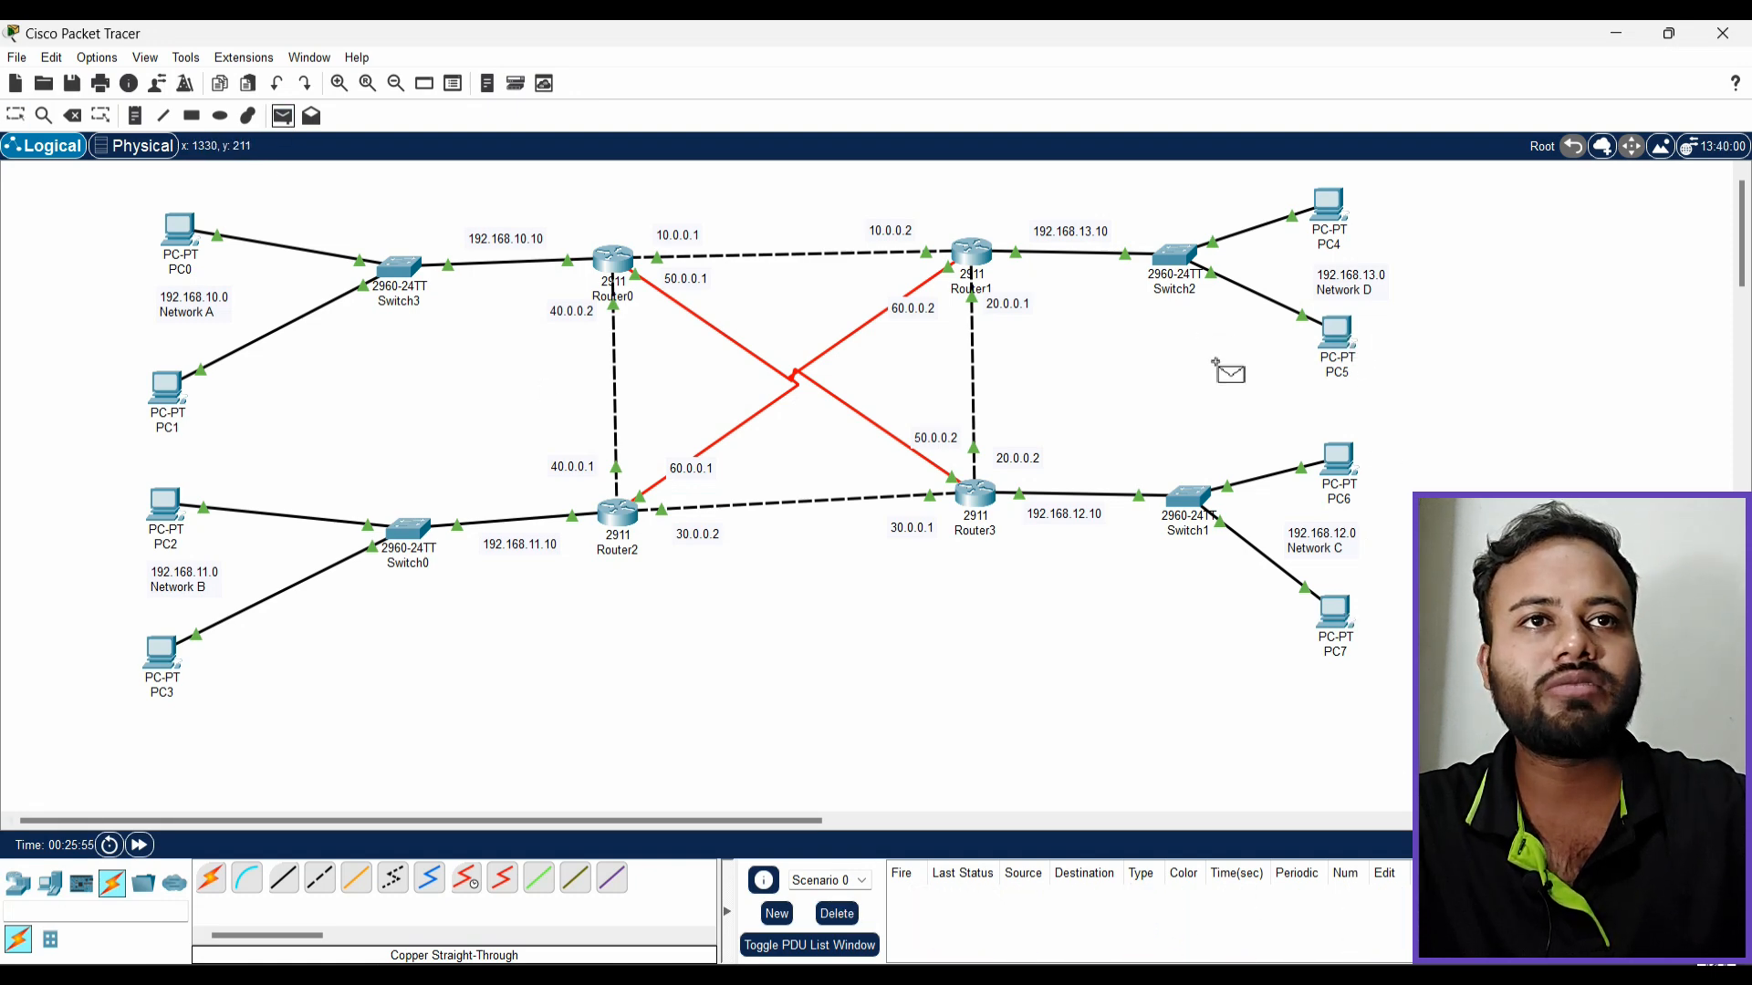
click(1337, 460)
click(180, 233)
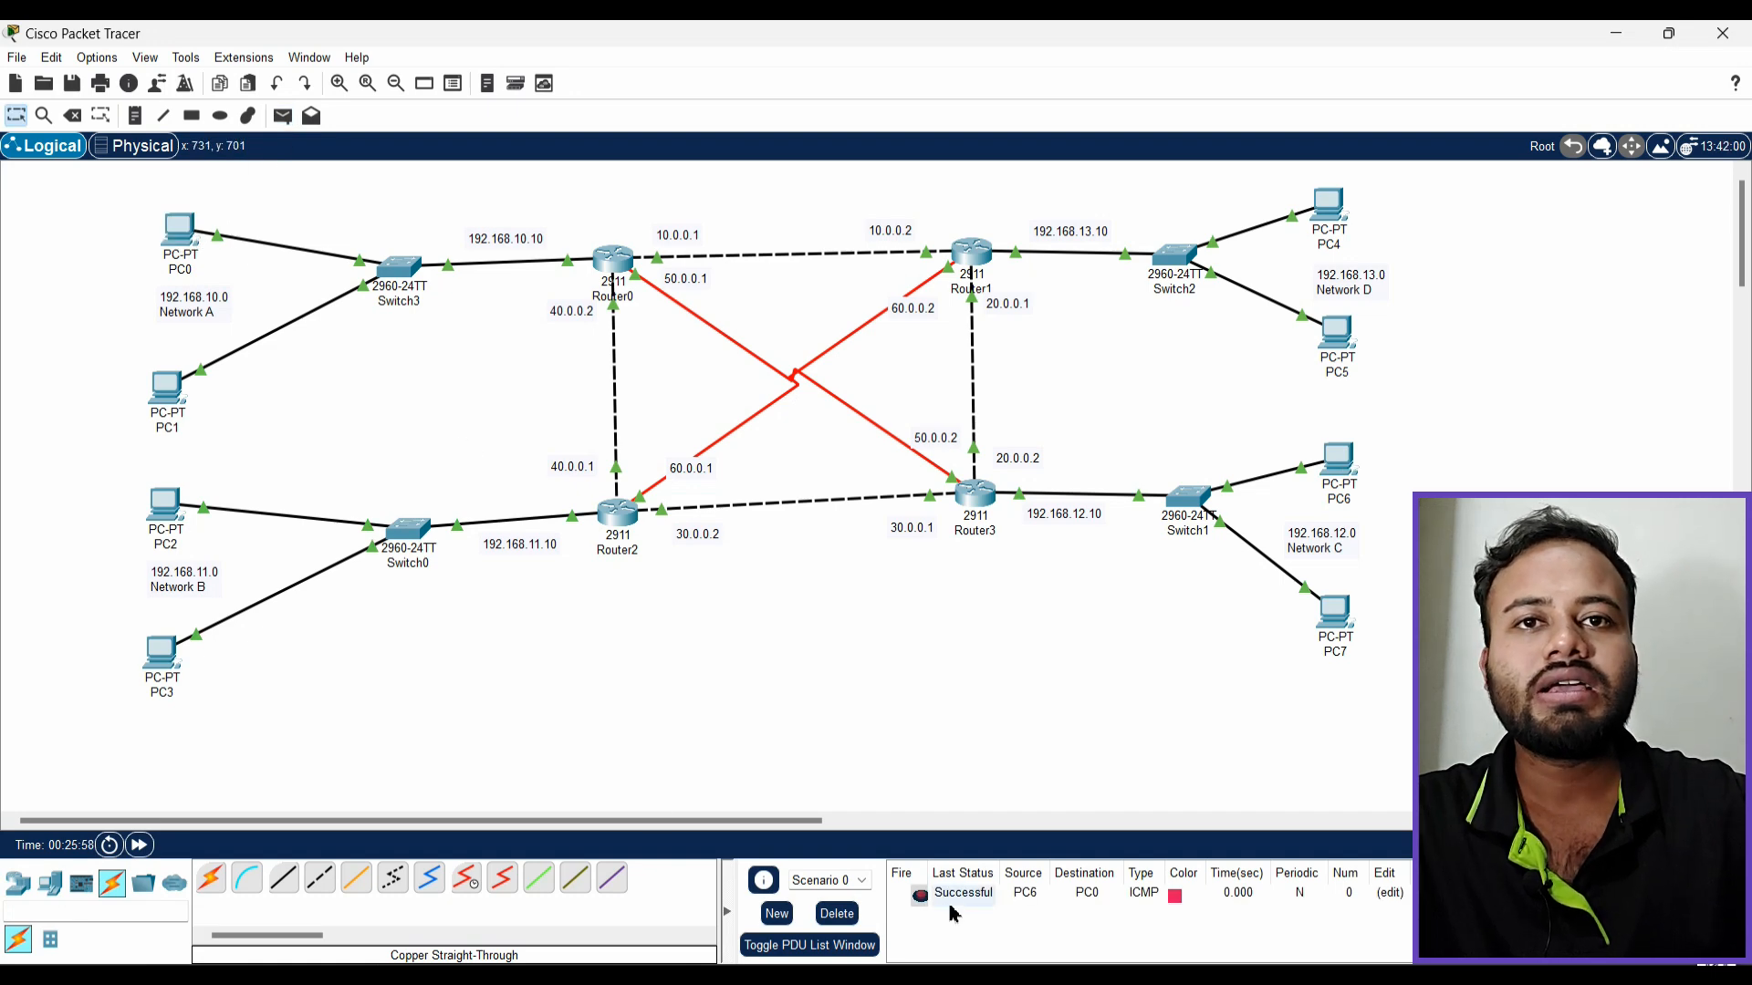
click(832, 915)
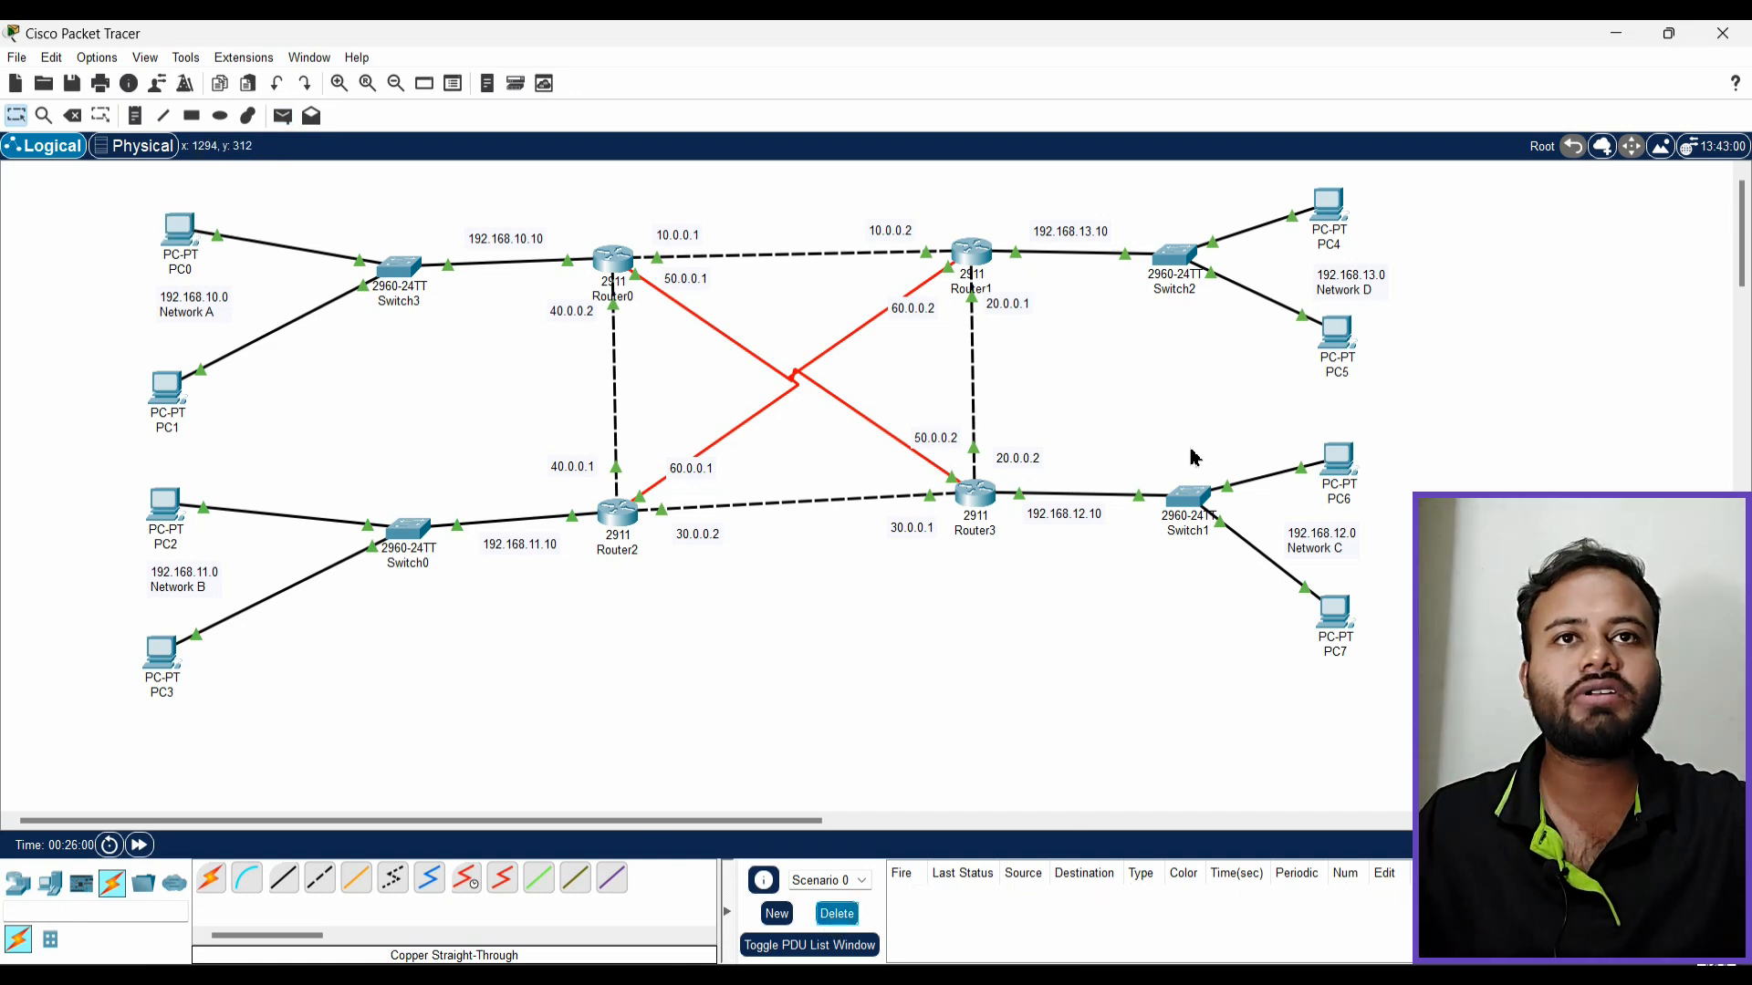
Test connectivity from Network D by sending simple PDUs from PC4 to PC0, from PC5 to PC6 and from PC4 to PC3
click(283, 116)
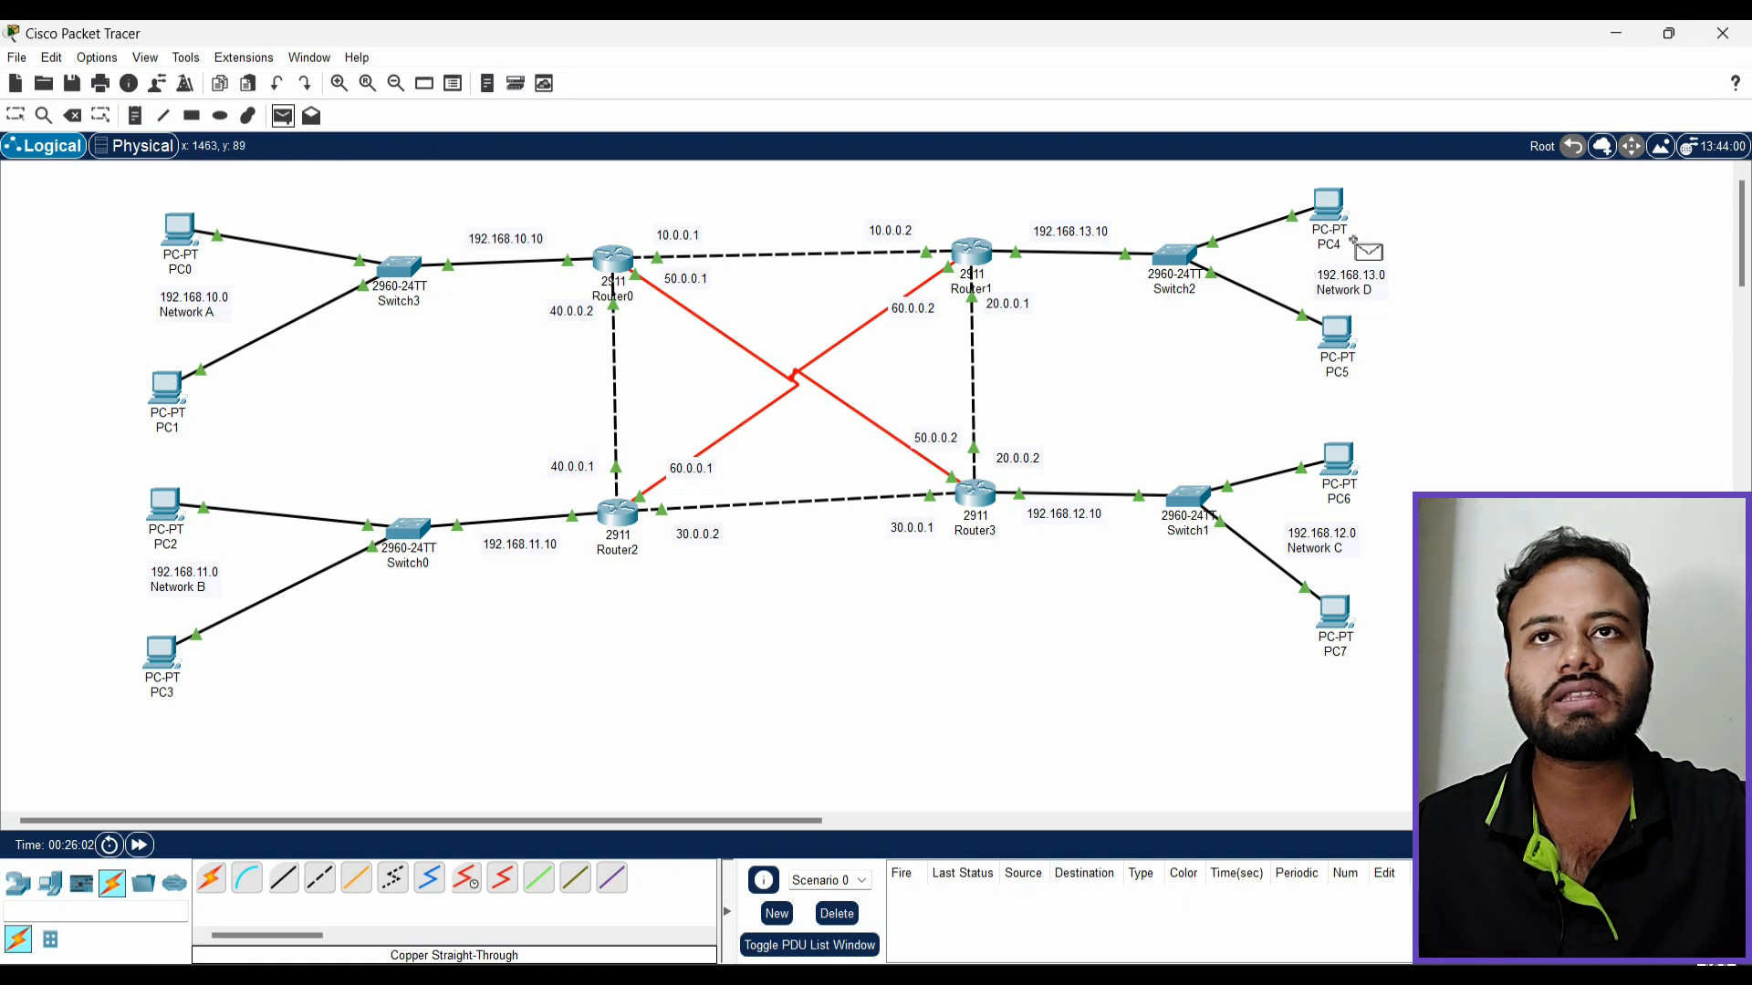
click(1332, 210)
click(180, 230)
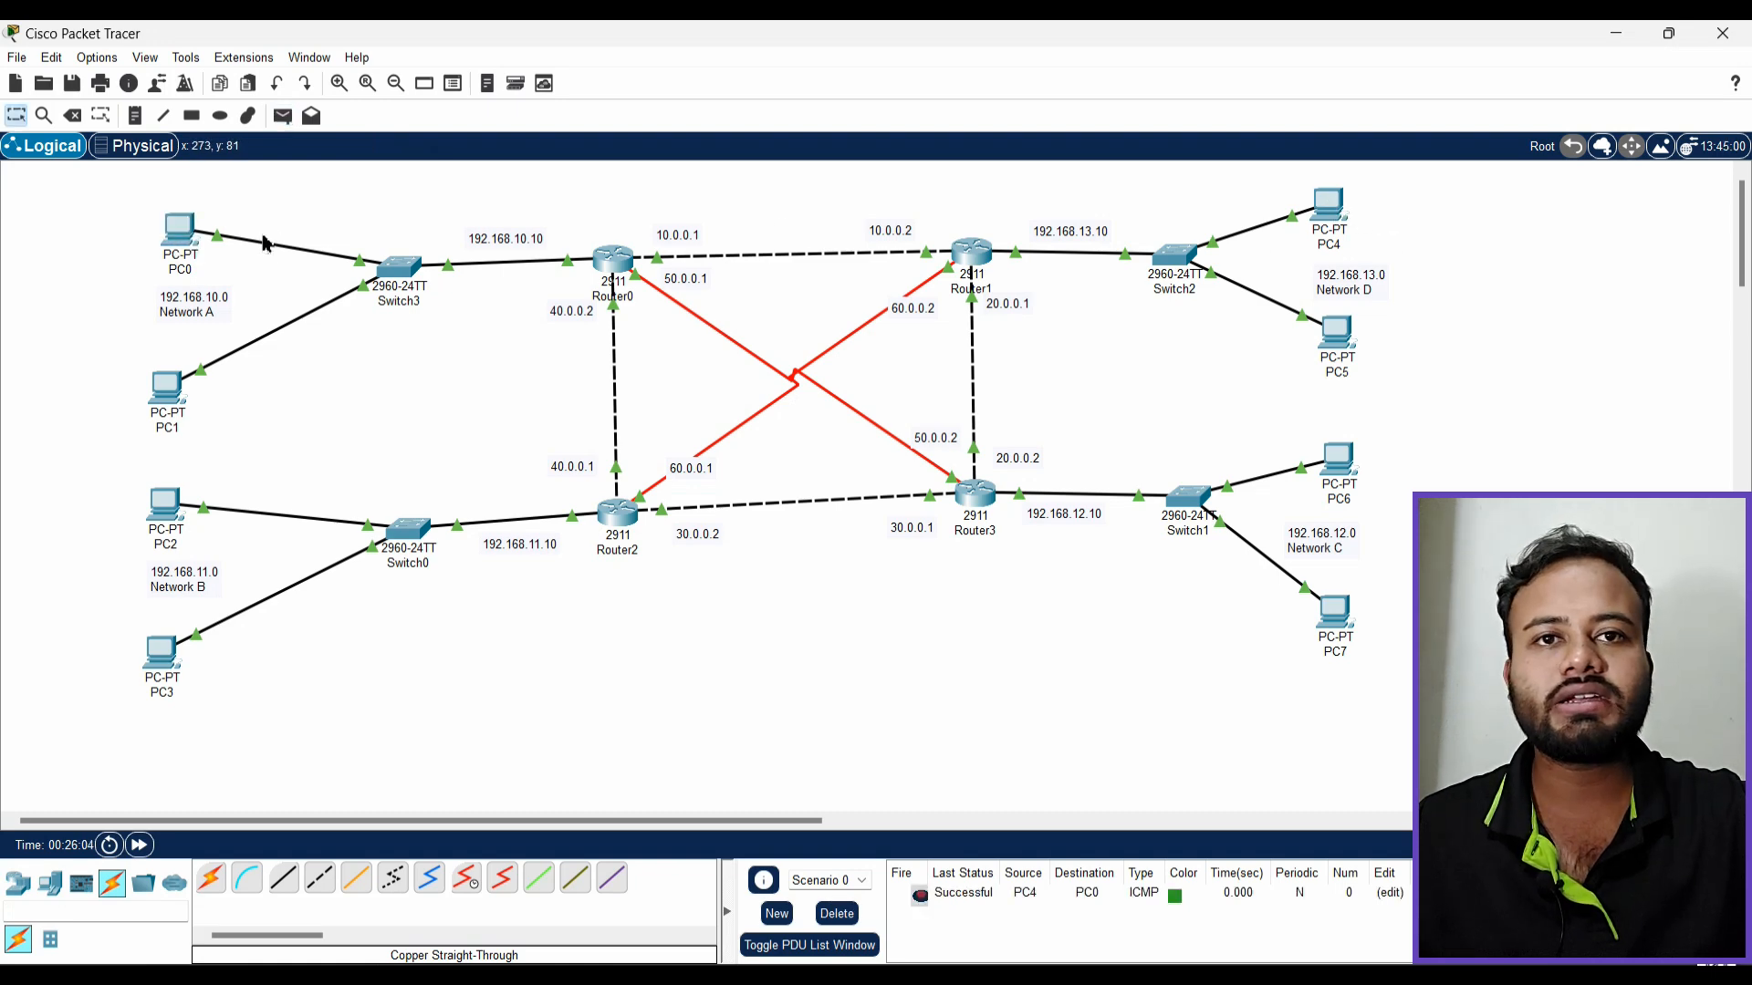
click(1337, 335)
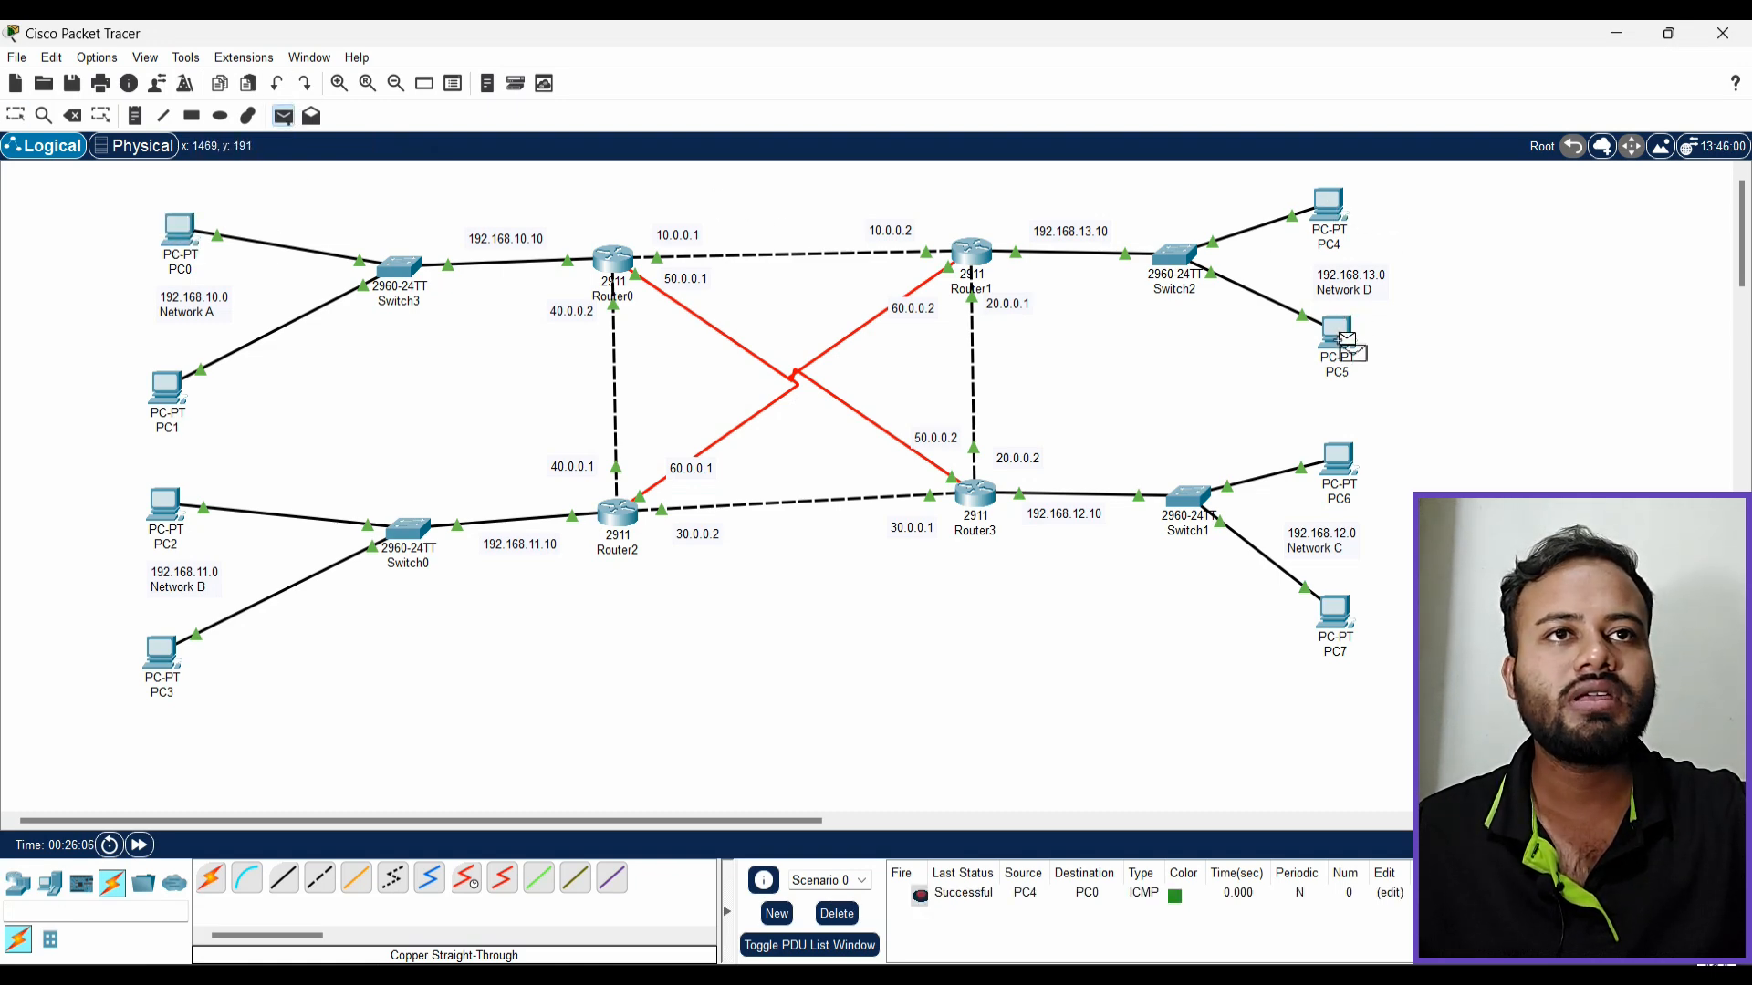
click(1338, 459)
click(283, 116)
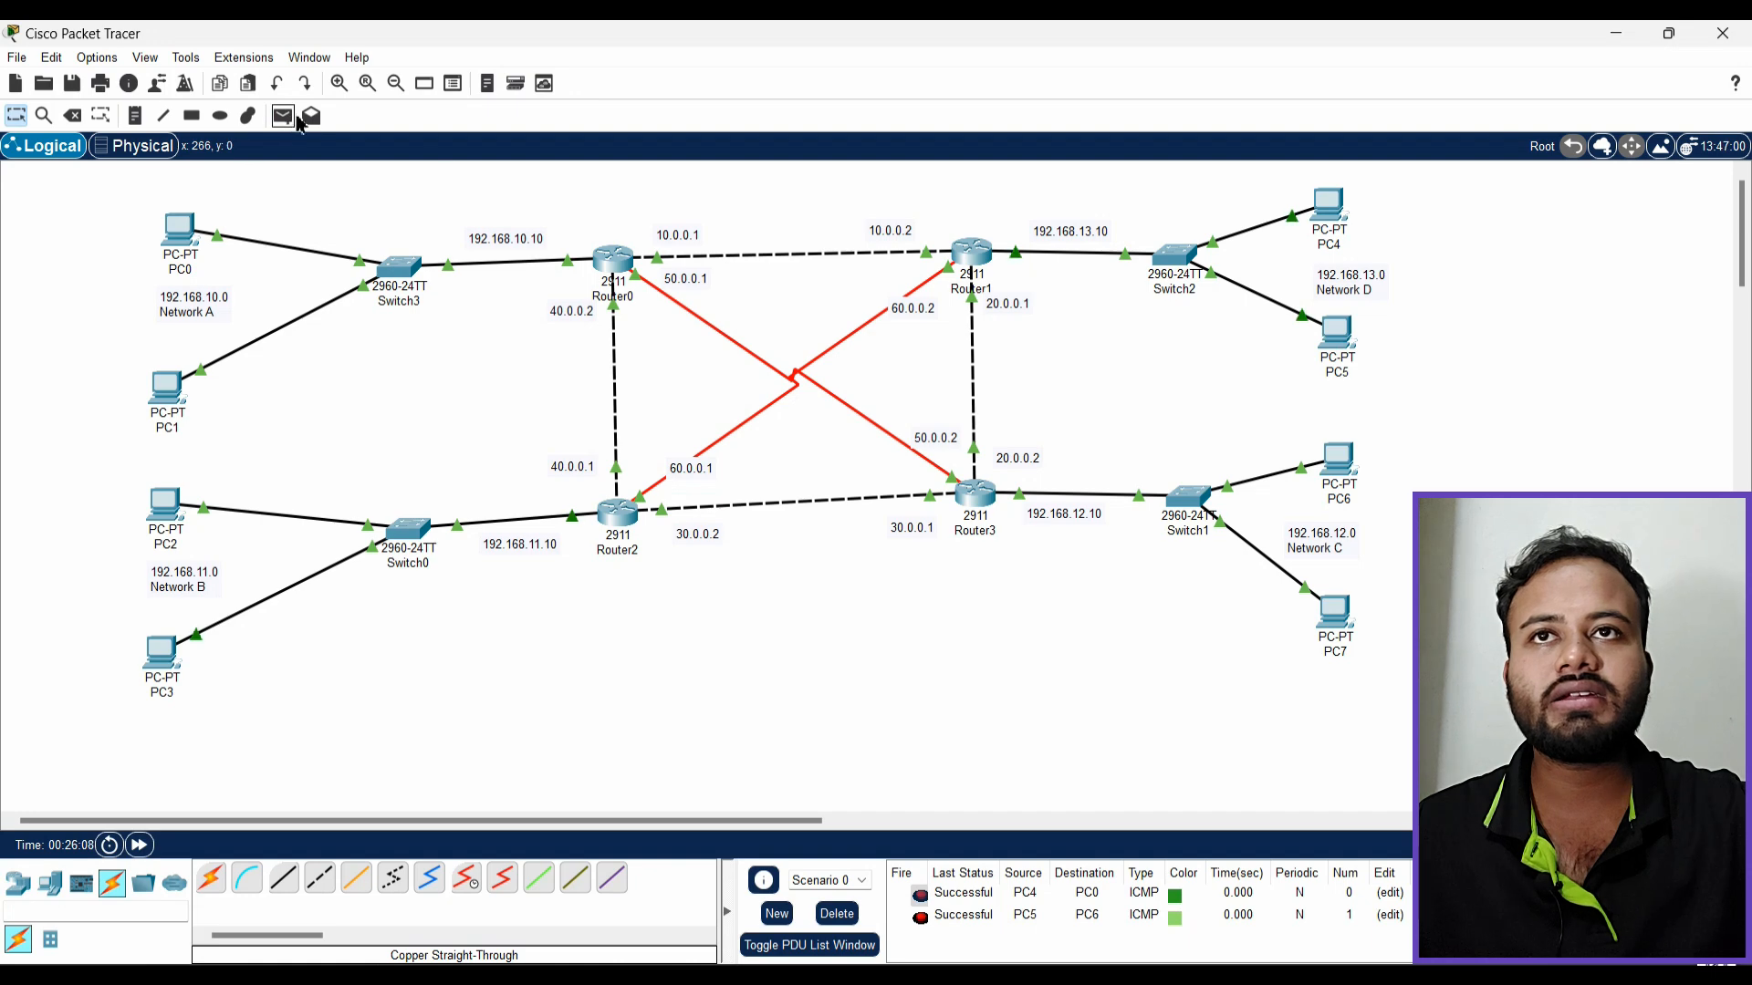
click(1332, 208)
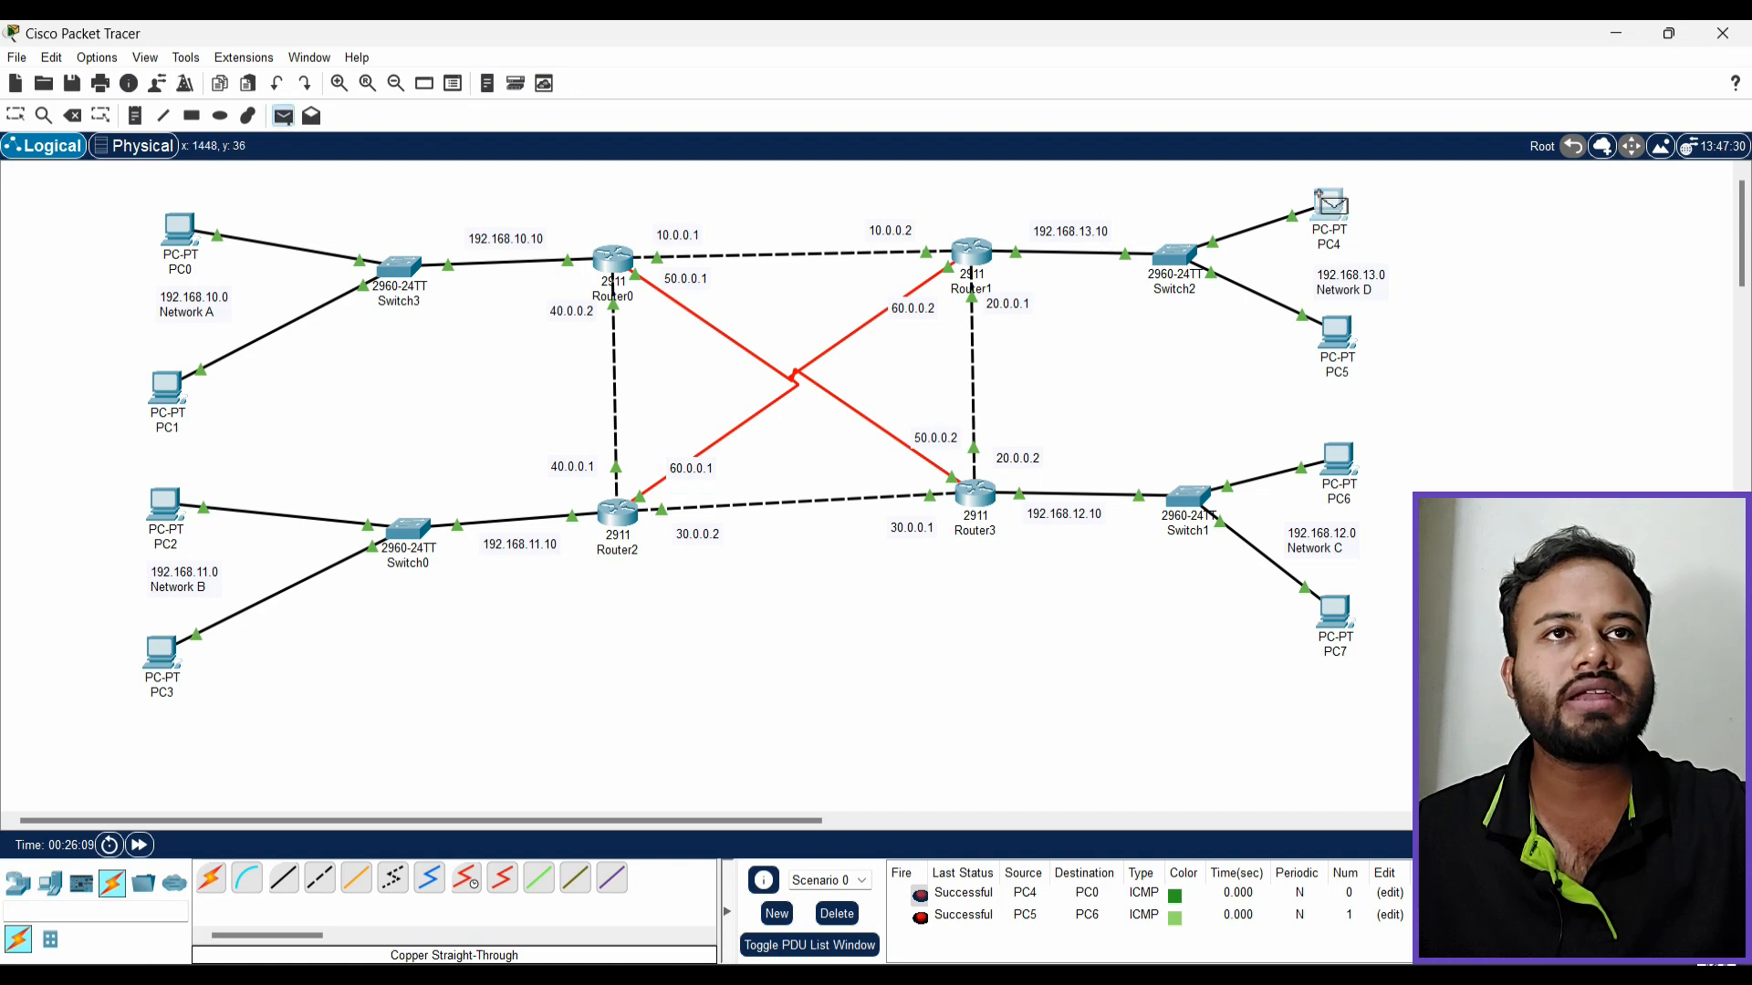
click(162, 651)
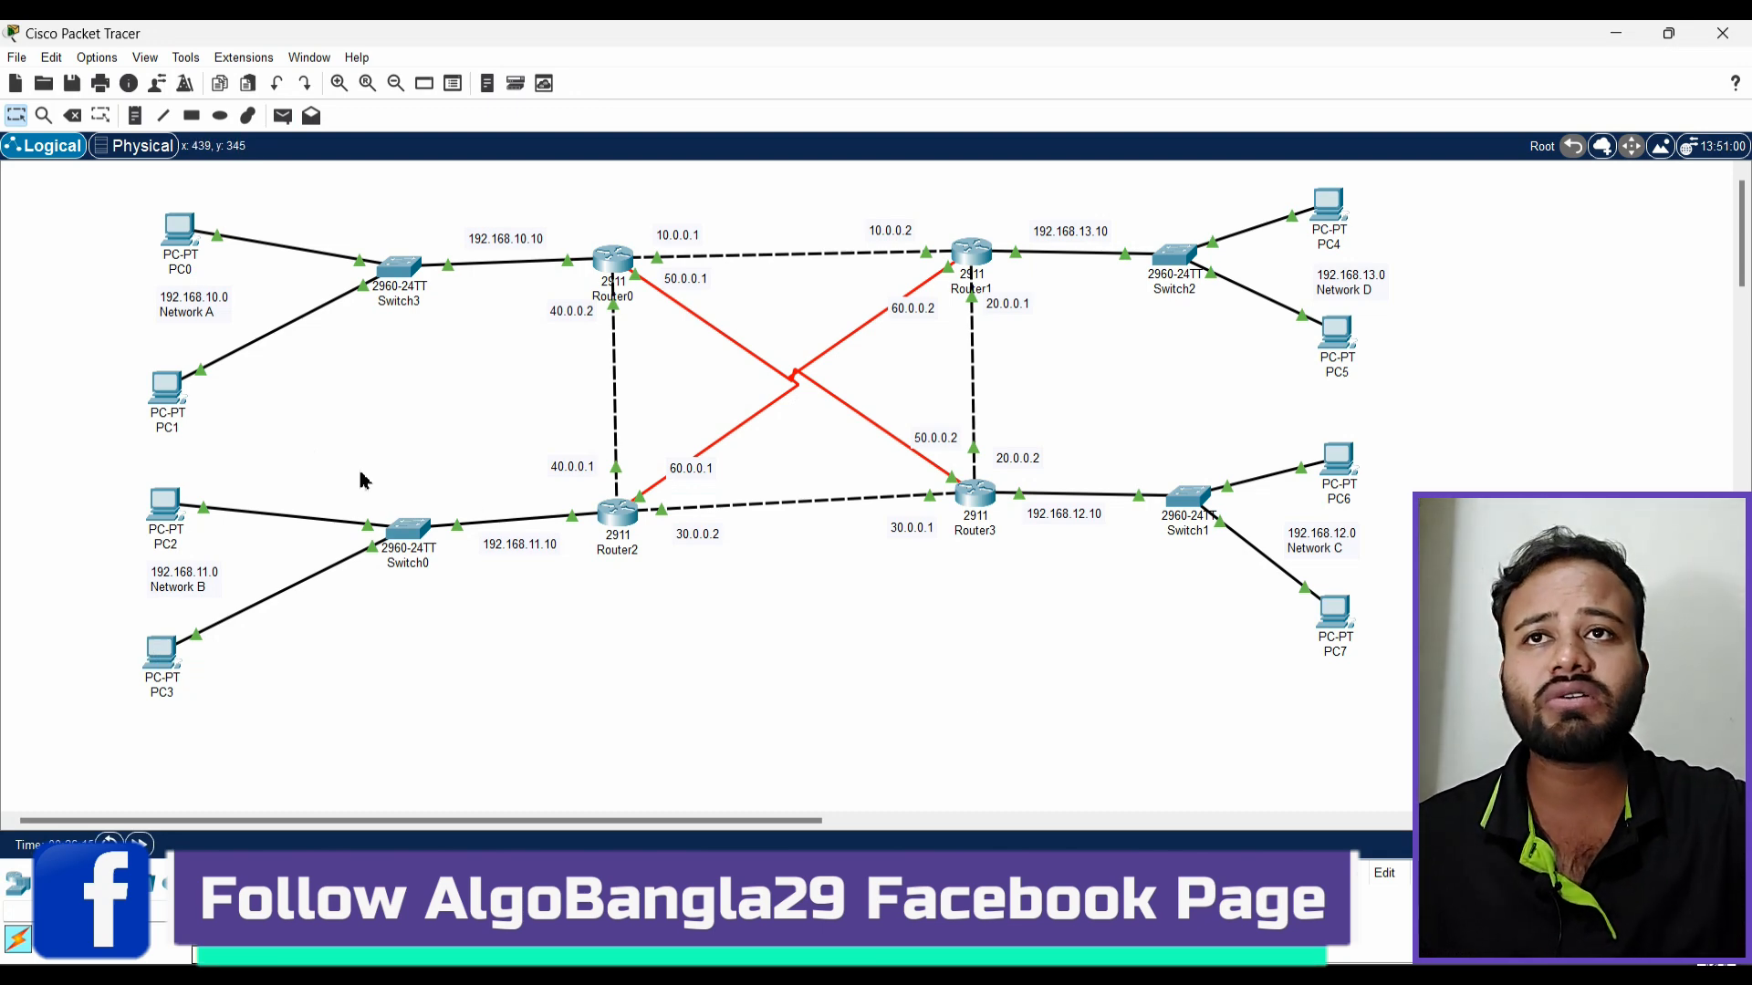
Test connectivity from PC0 to Network C by pinging 192.168.12.1 in its Command Prompt, and close the PC0 window
click(182, 251)
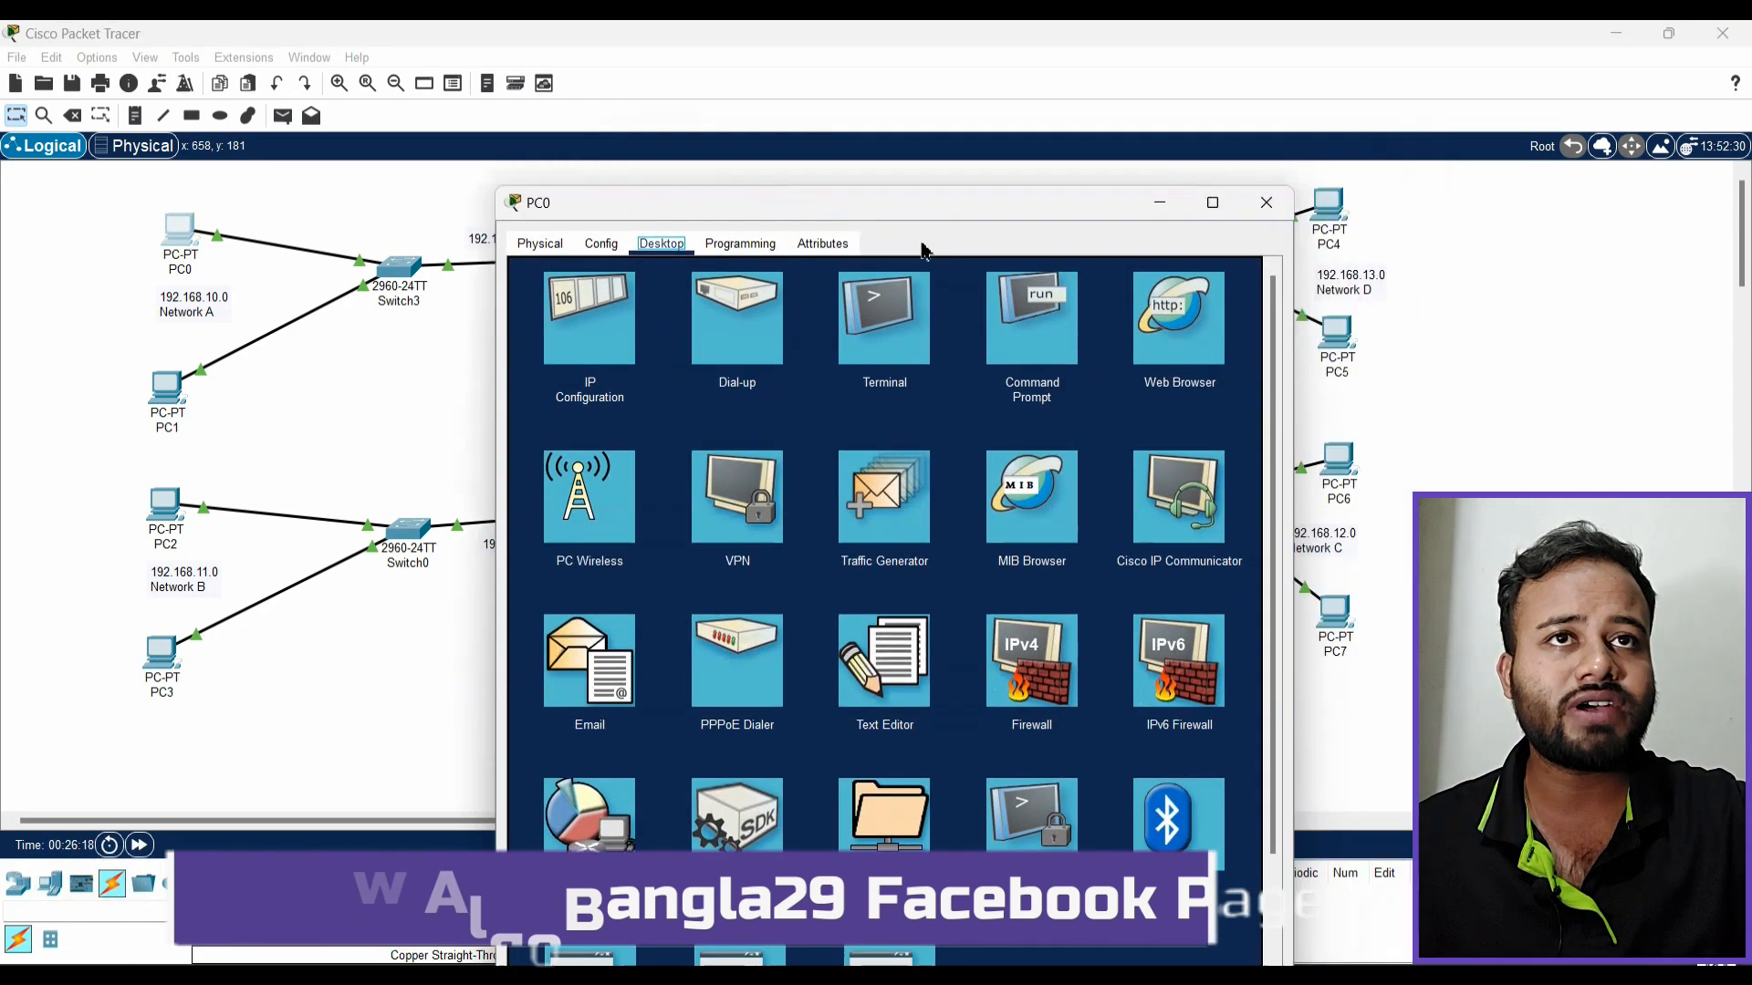
drag(1031, 212, 704, 277)
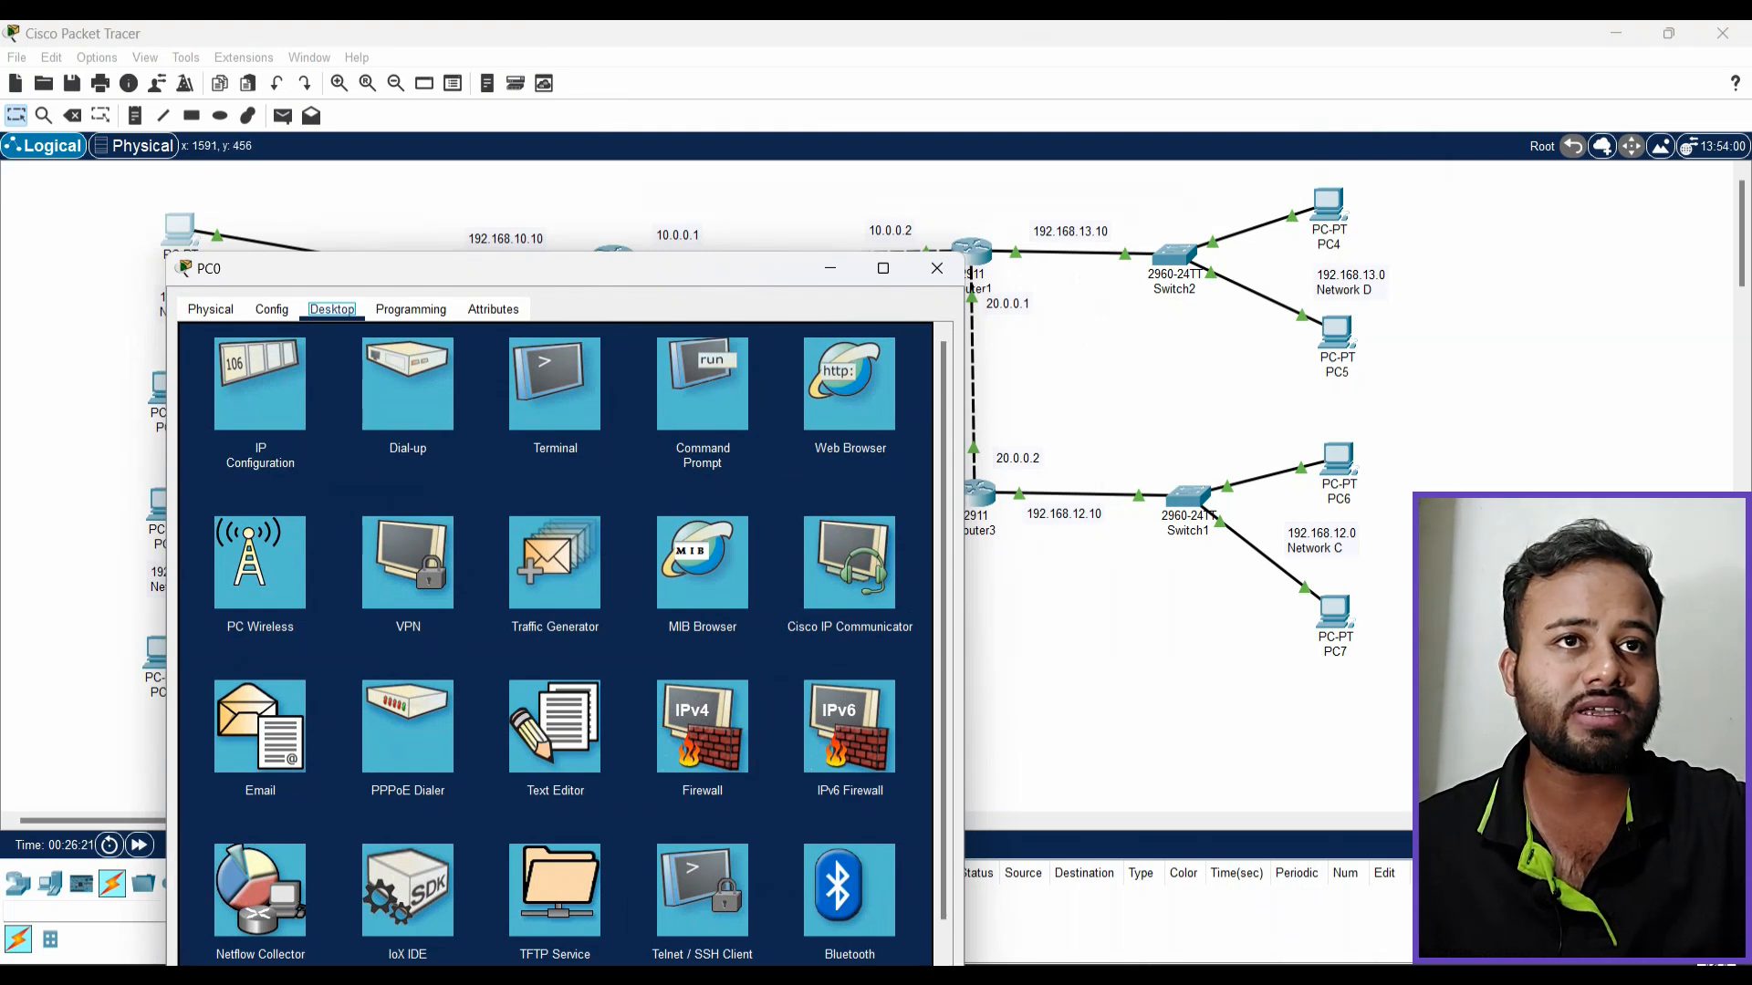
click(687, 420)
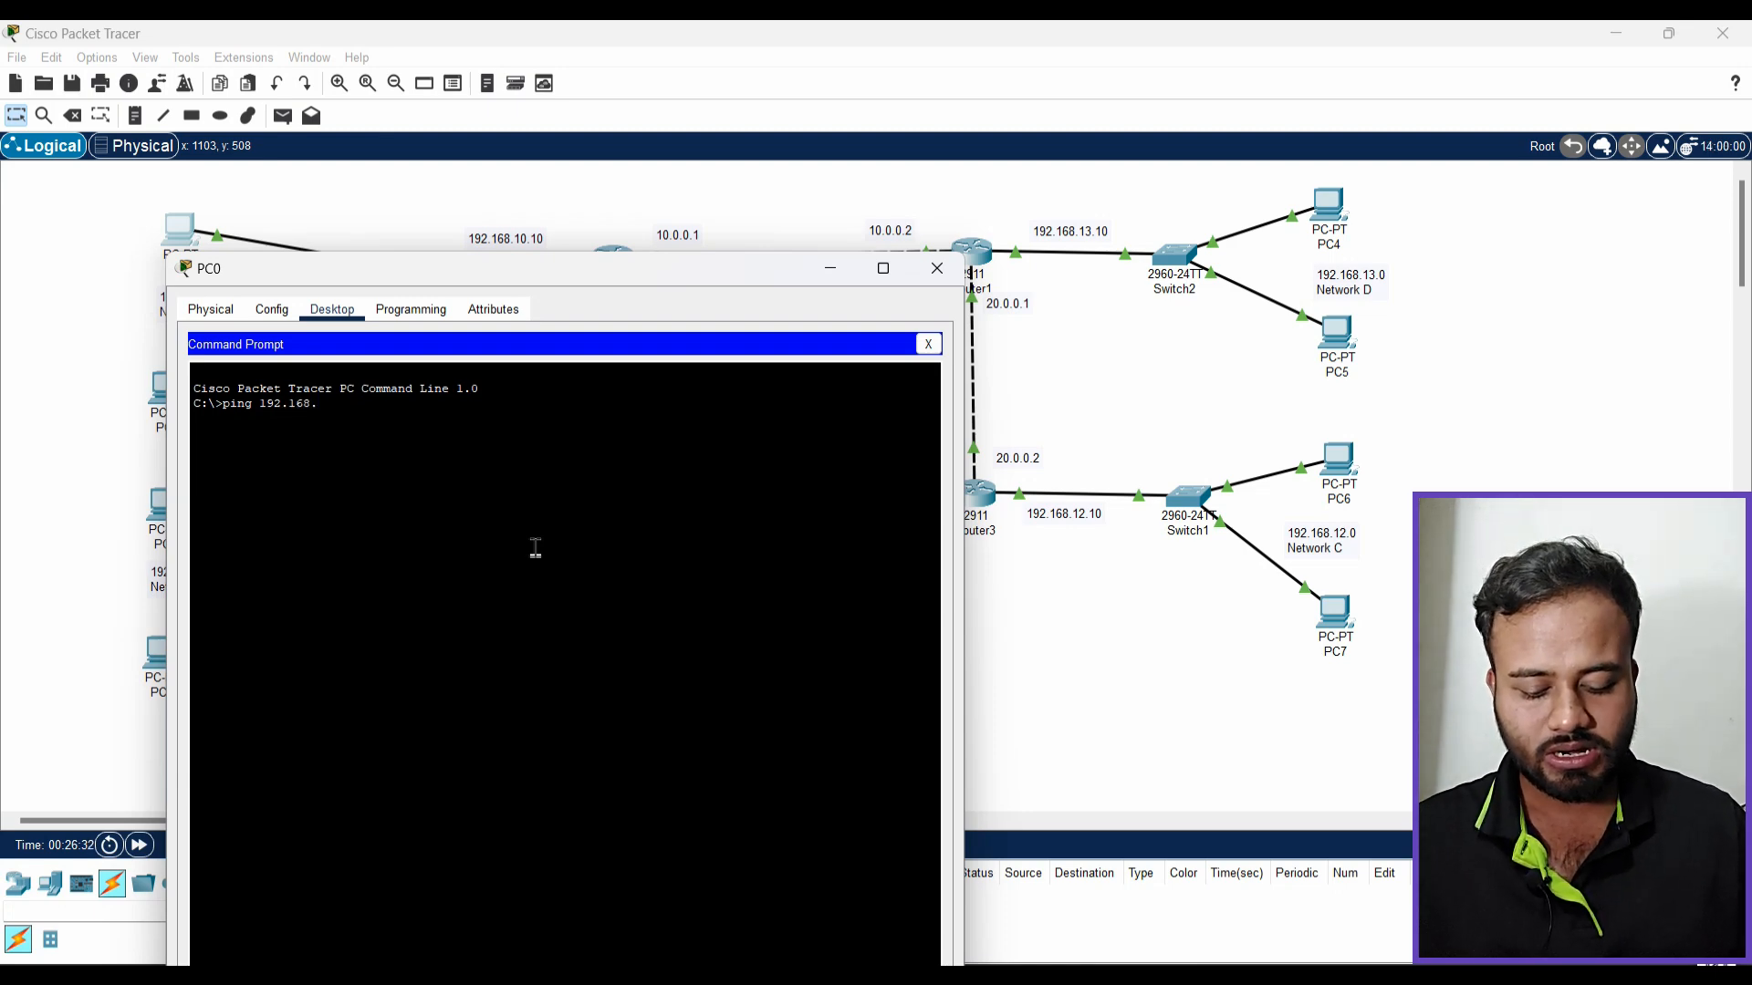
text(.)
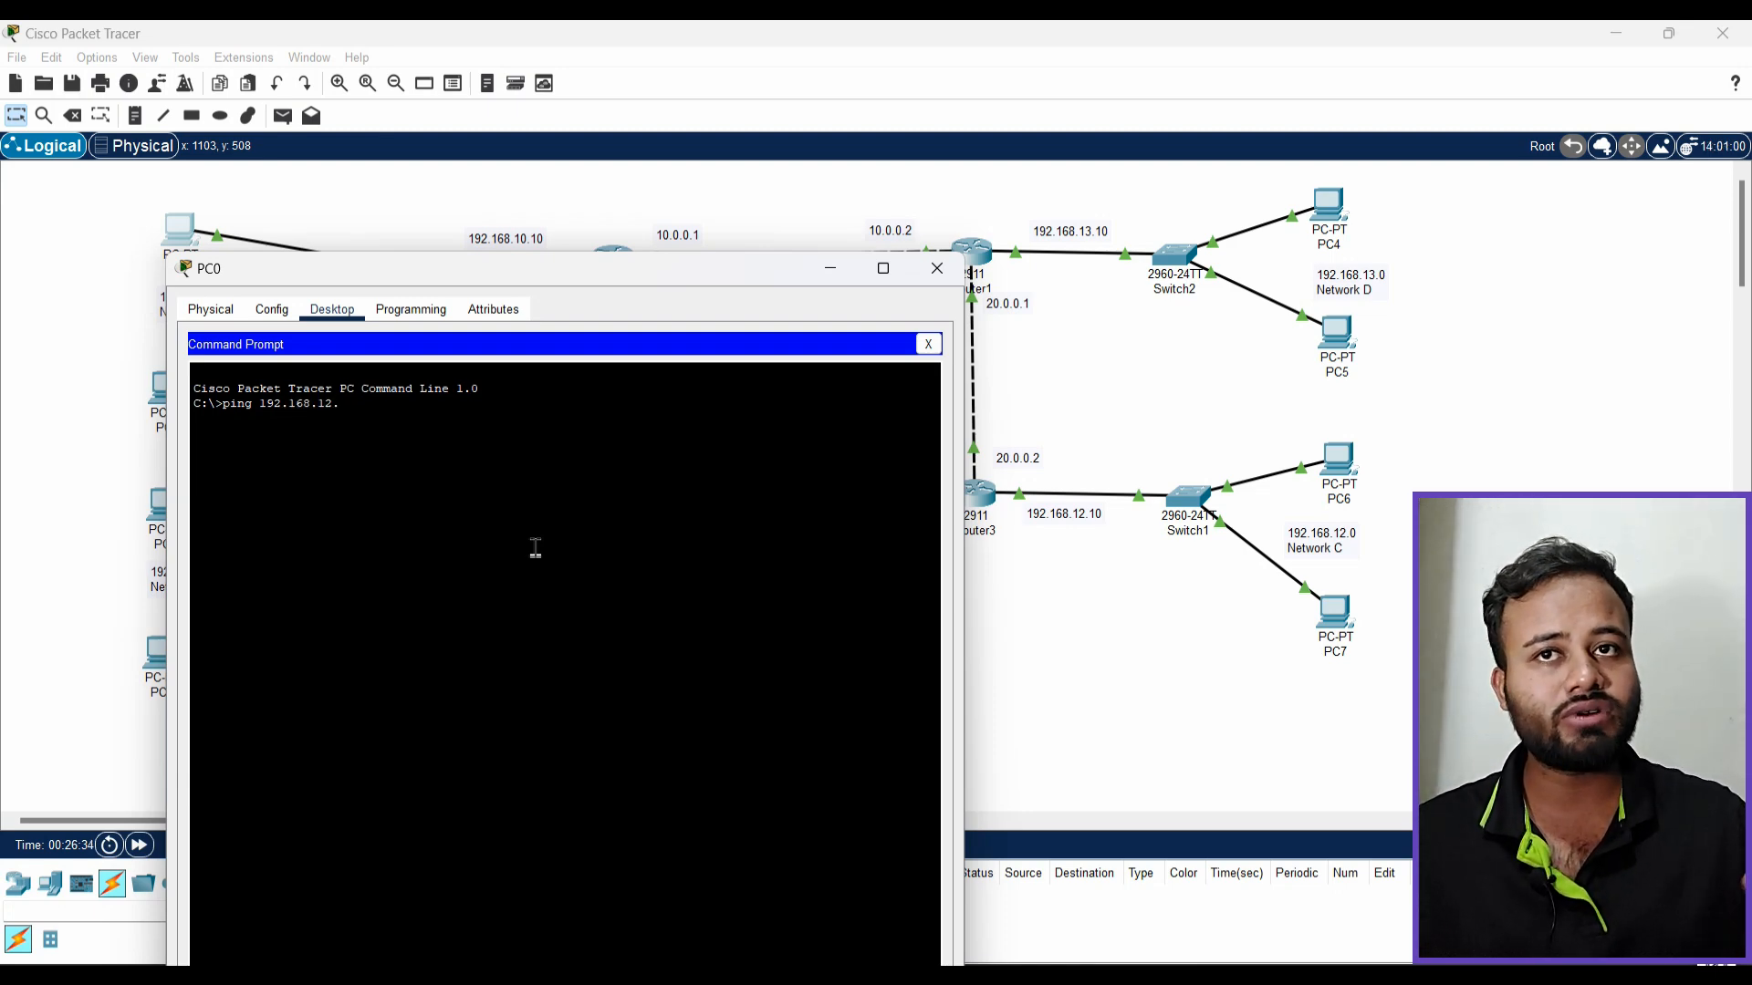
text(1)
key(Return)
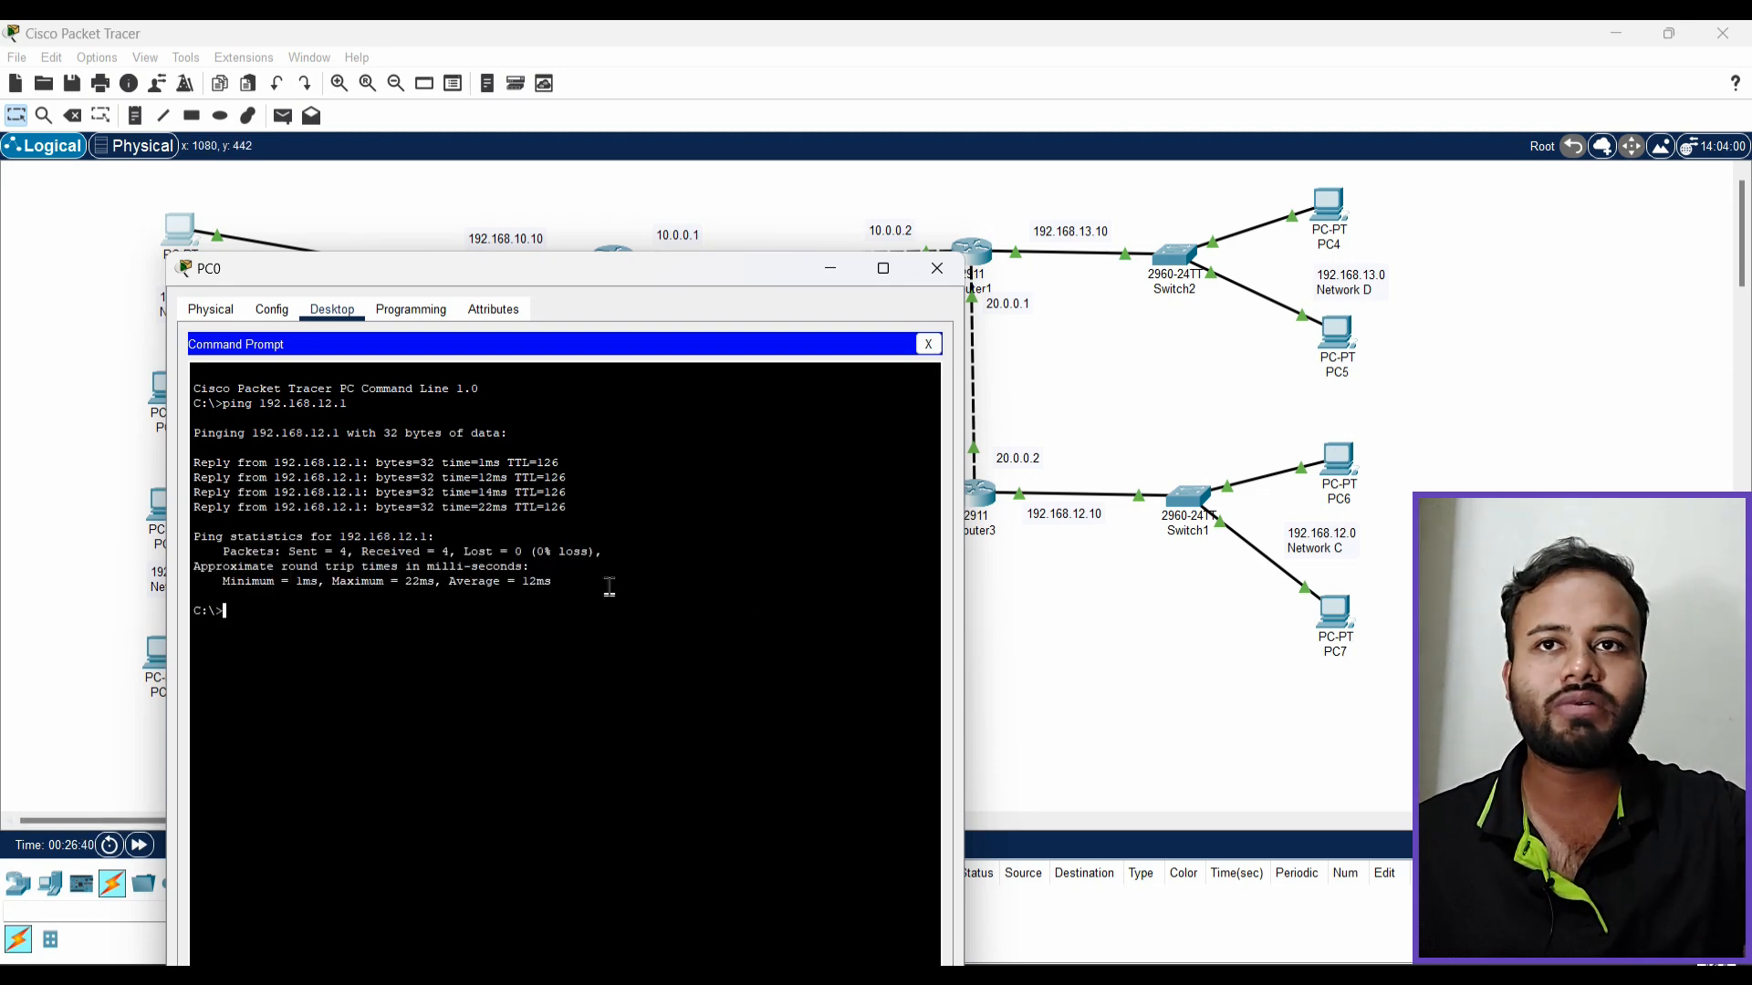
drag(609, 587, 202, 403)
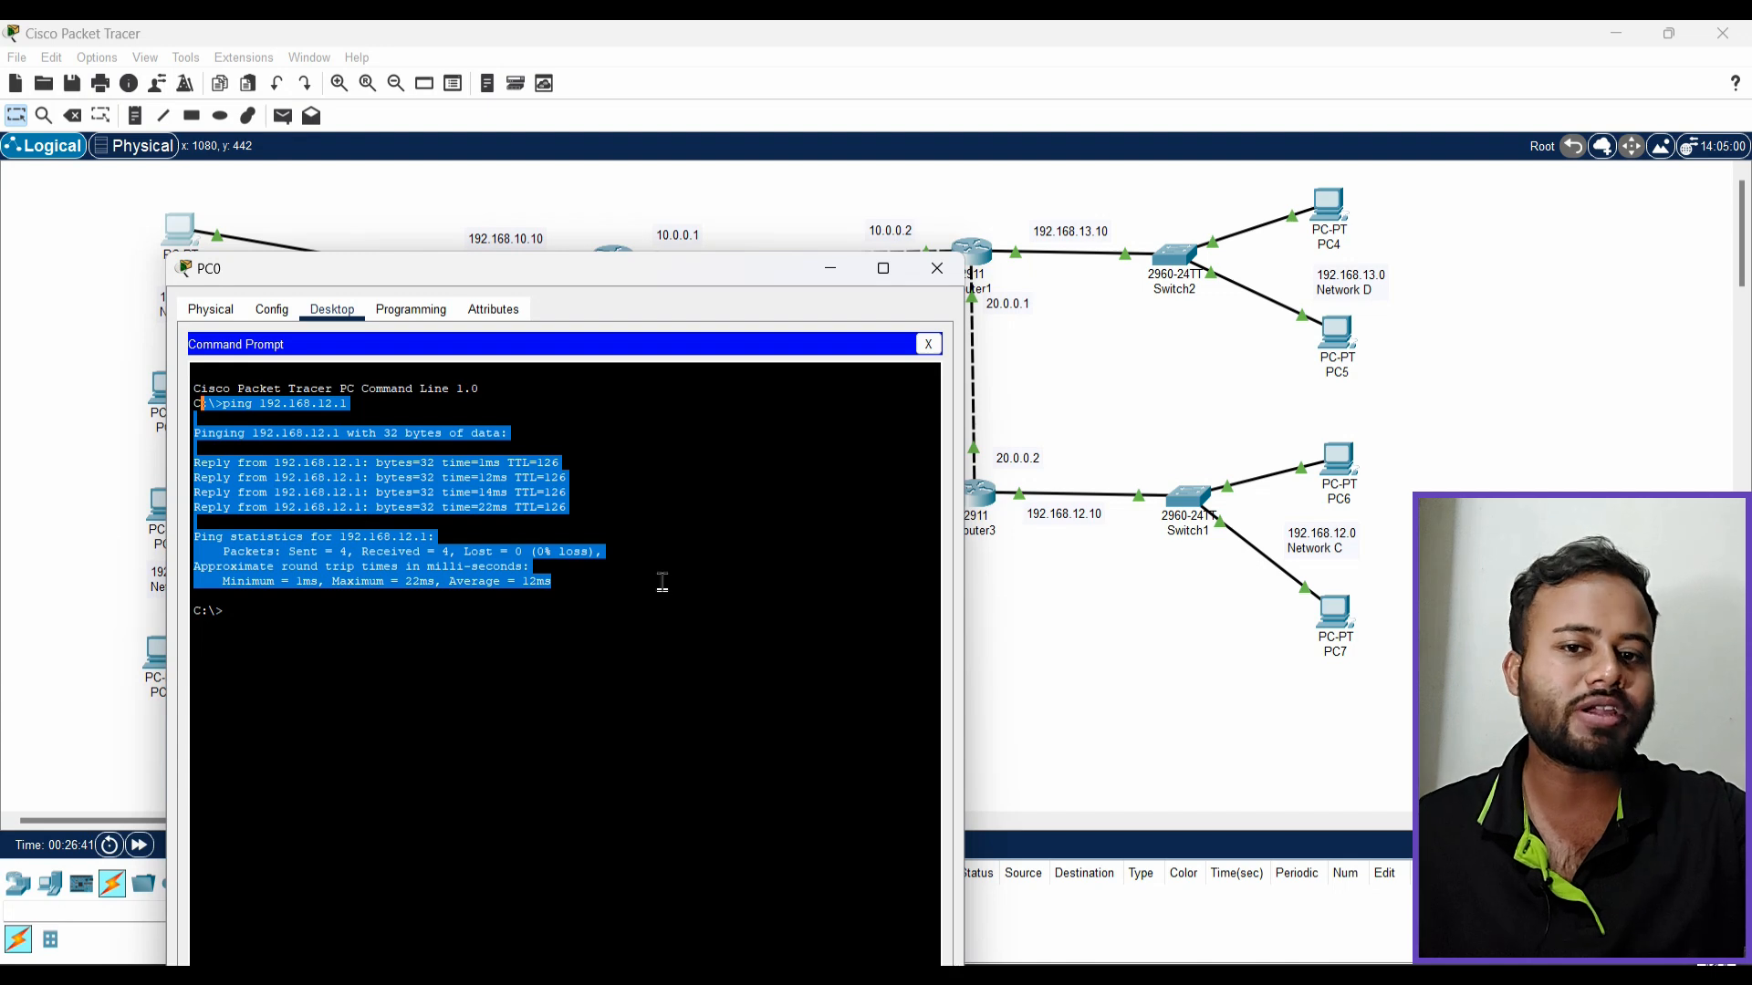
click(937, 267)
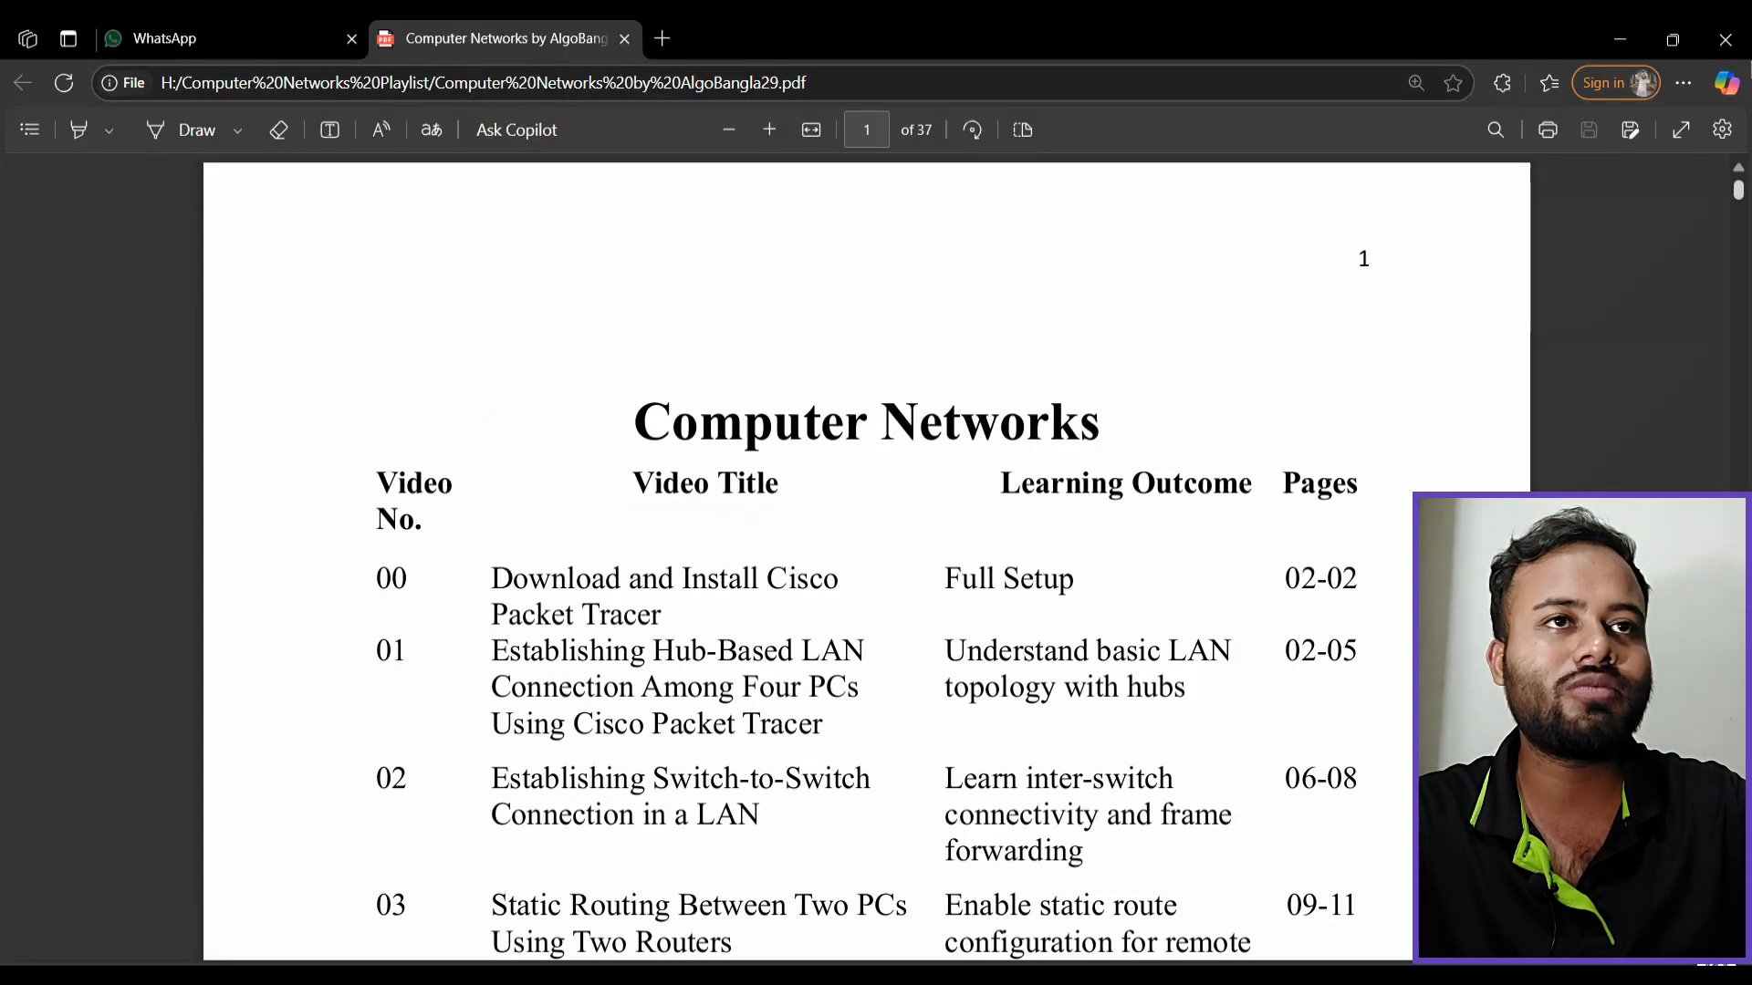
Examine the video list in the Computer Networks PDF, especially entries 06 on square static routing and 07 on RIP routing, and return to Packet Tracer
scroll(1247, 594, down, 8)
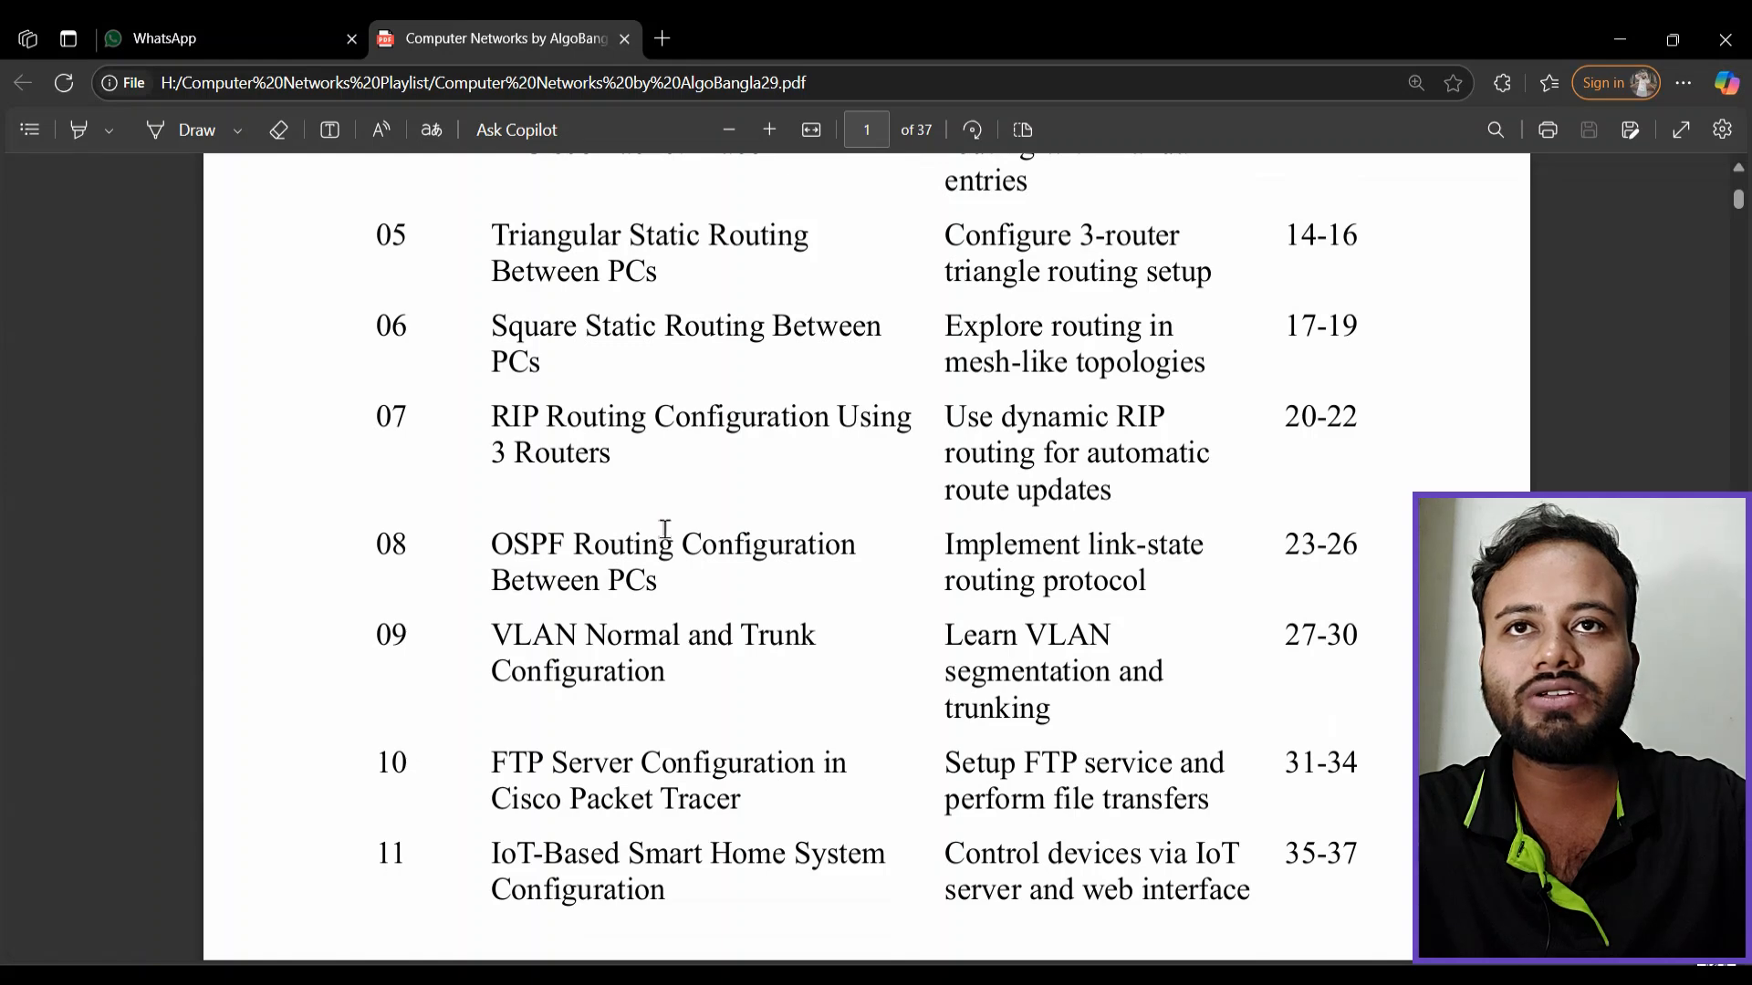
scroll(657, 534, up, 1)
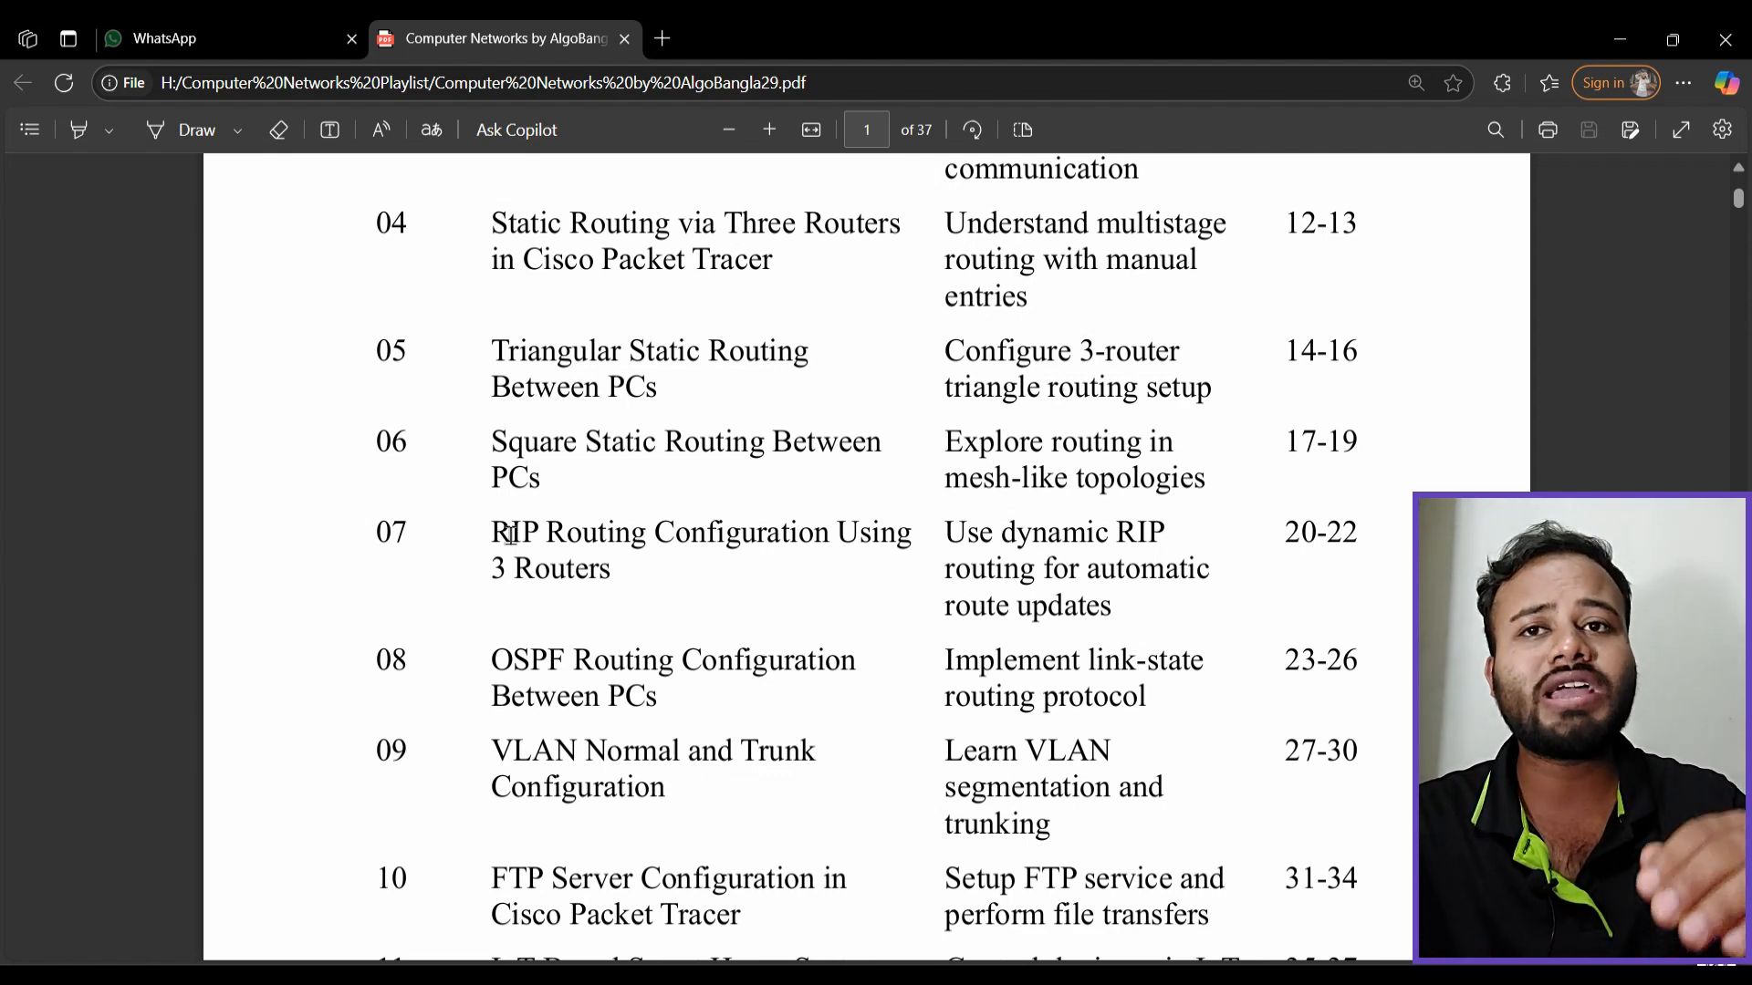
scroll(477, 704, down, 5)
scroll(665, 614, up, 6)
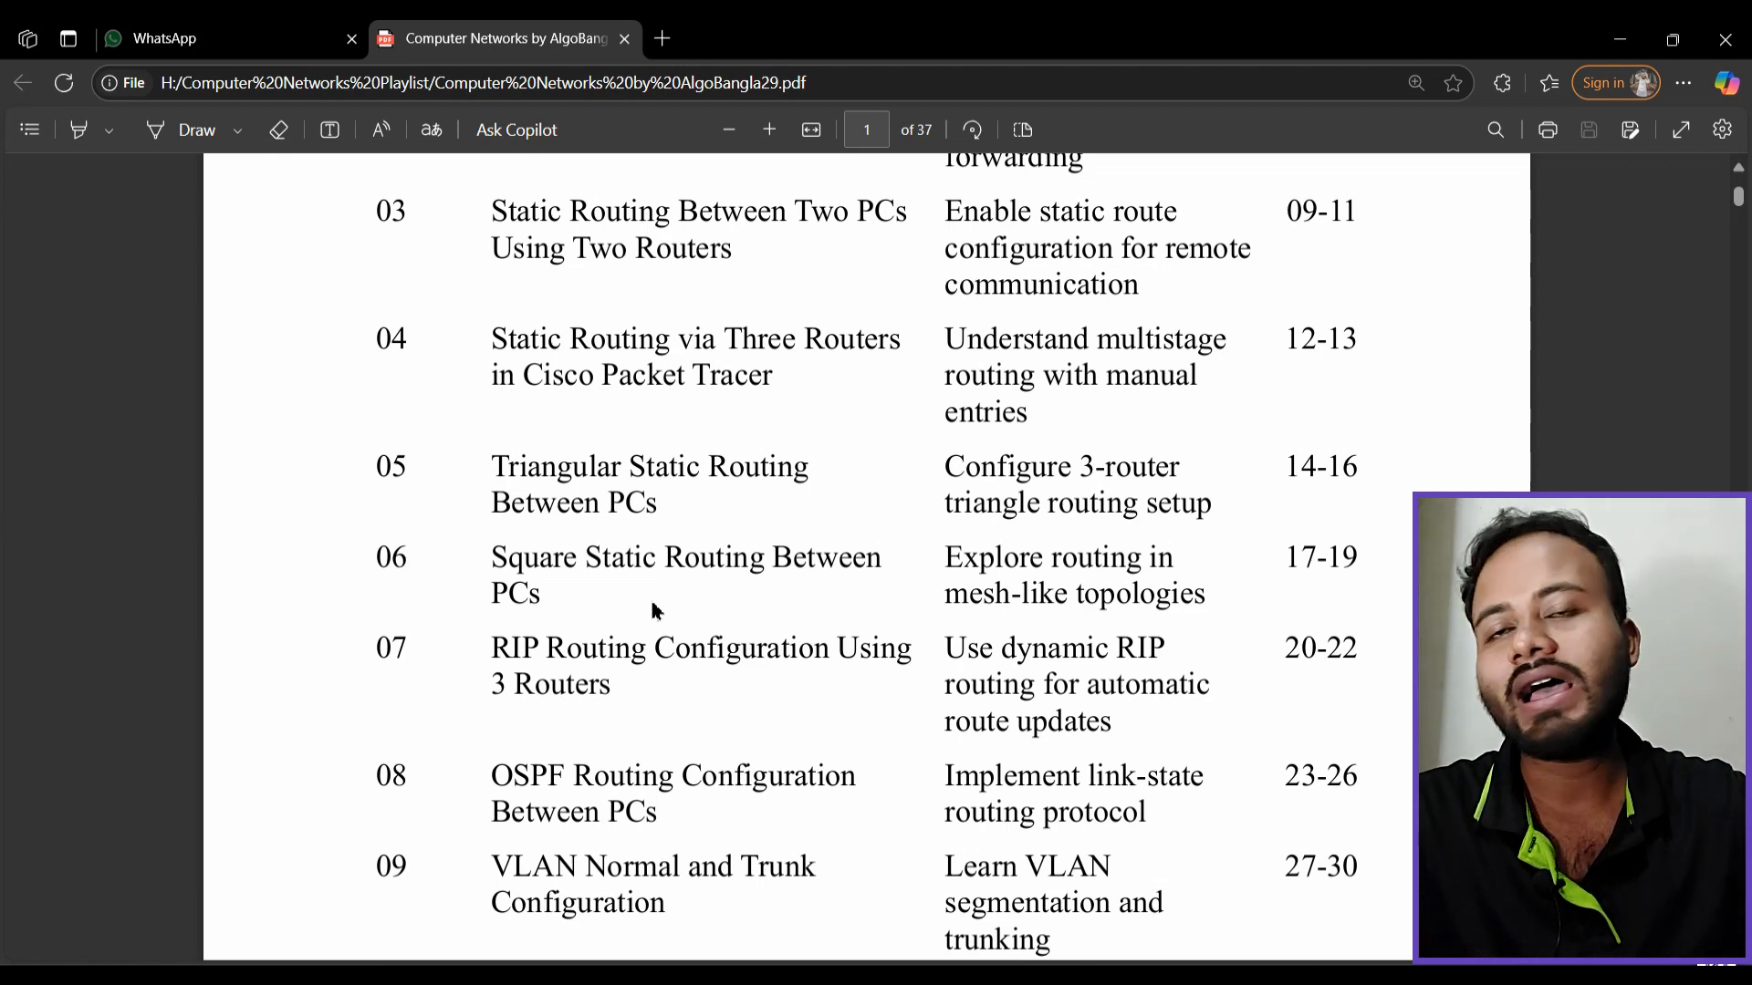
scroll(654, 613, down, 5)
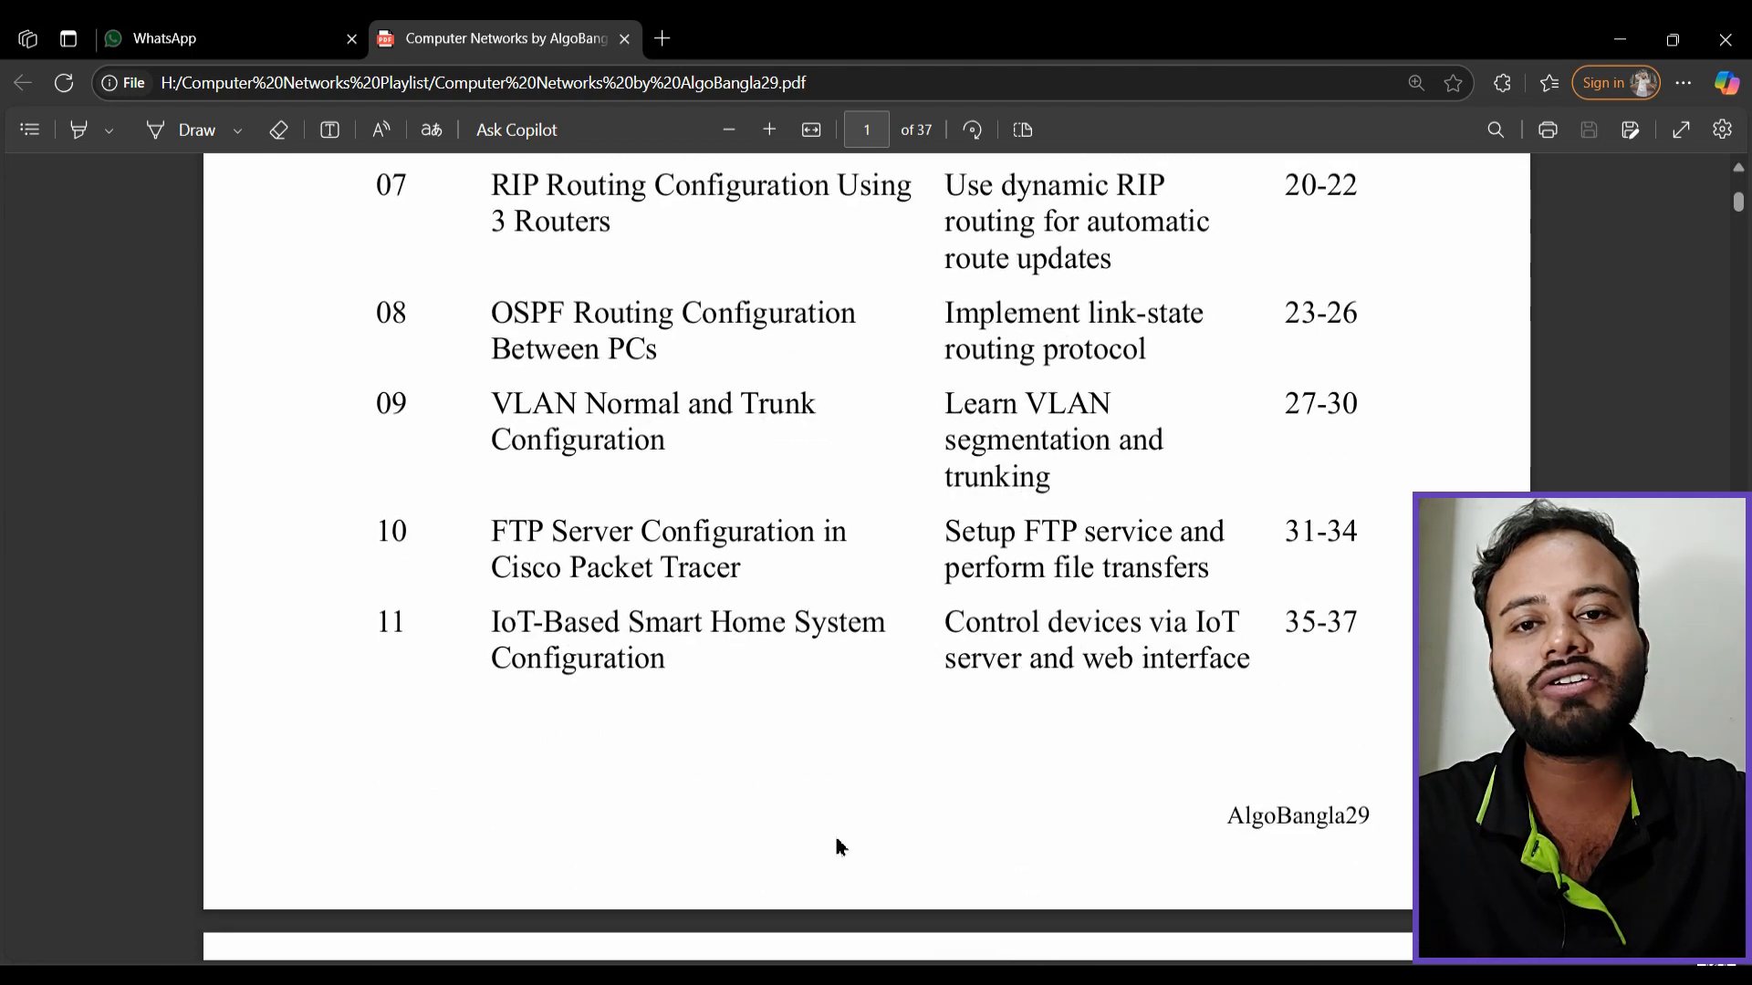
scroll(832, 840, up, 4)
scroll(564, 634, up, 1)
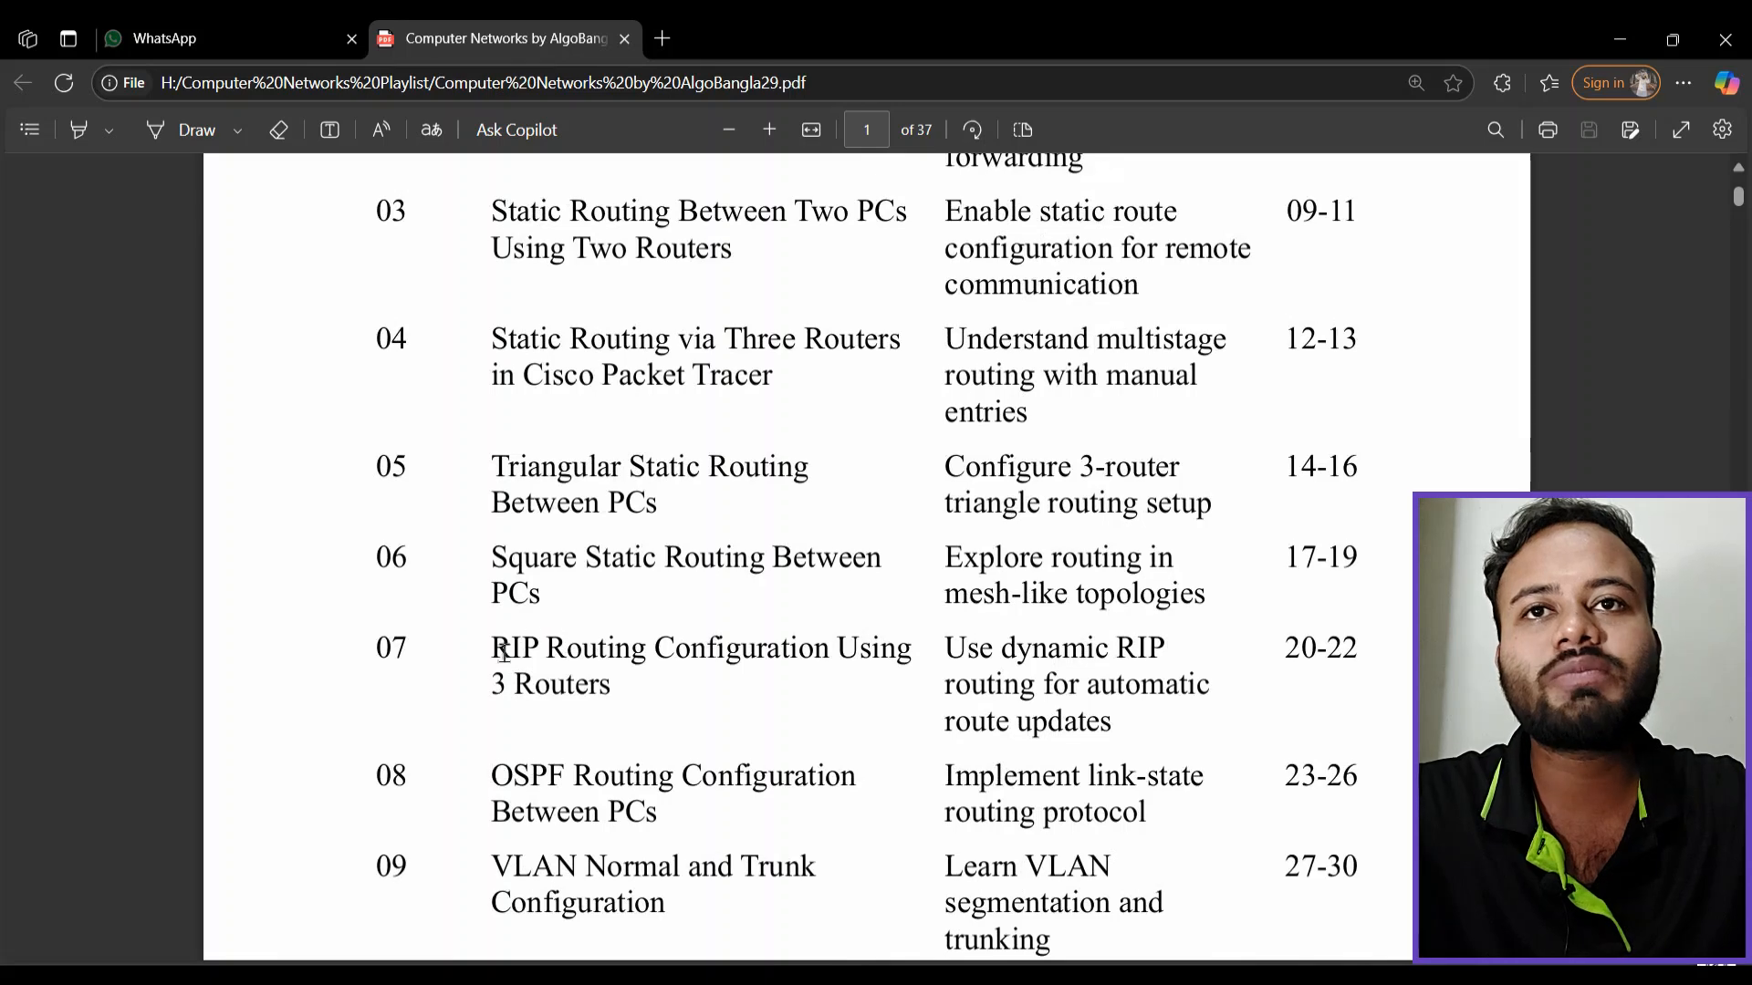
drag(495, 652, 626, 687)
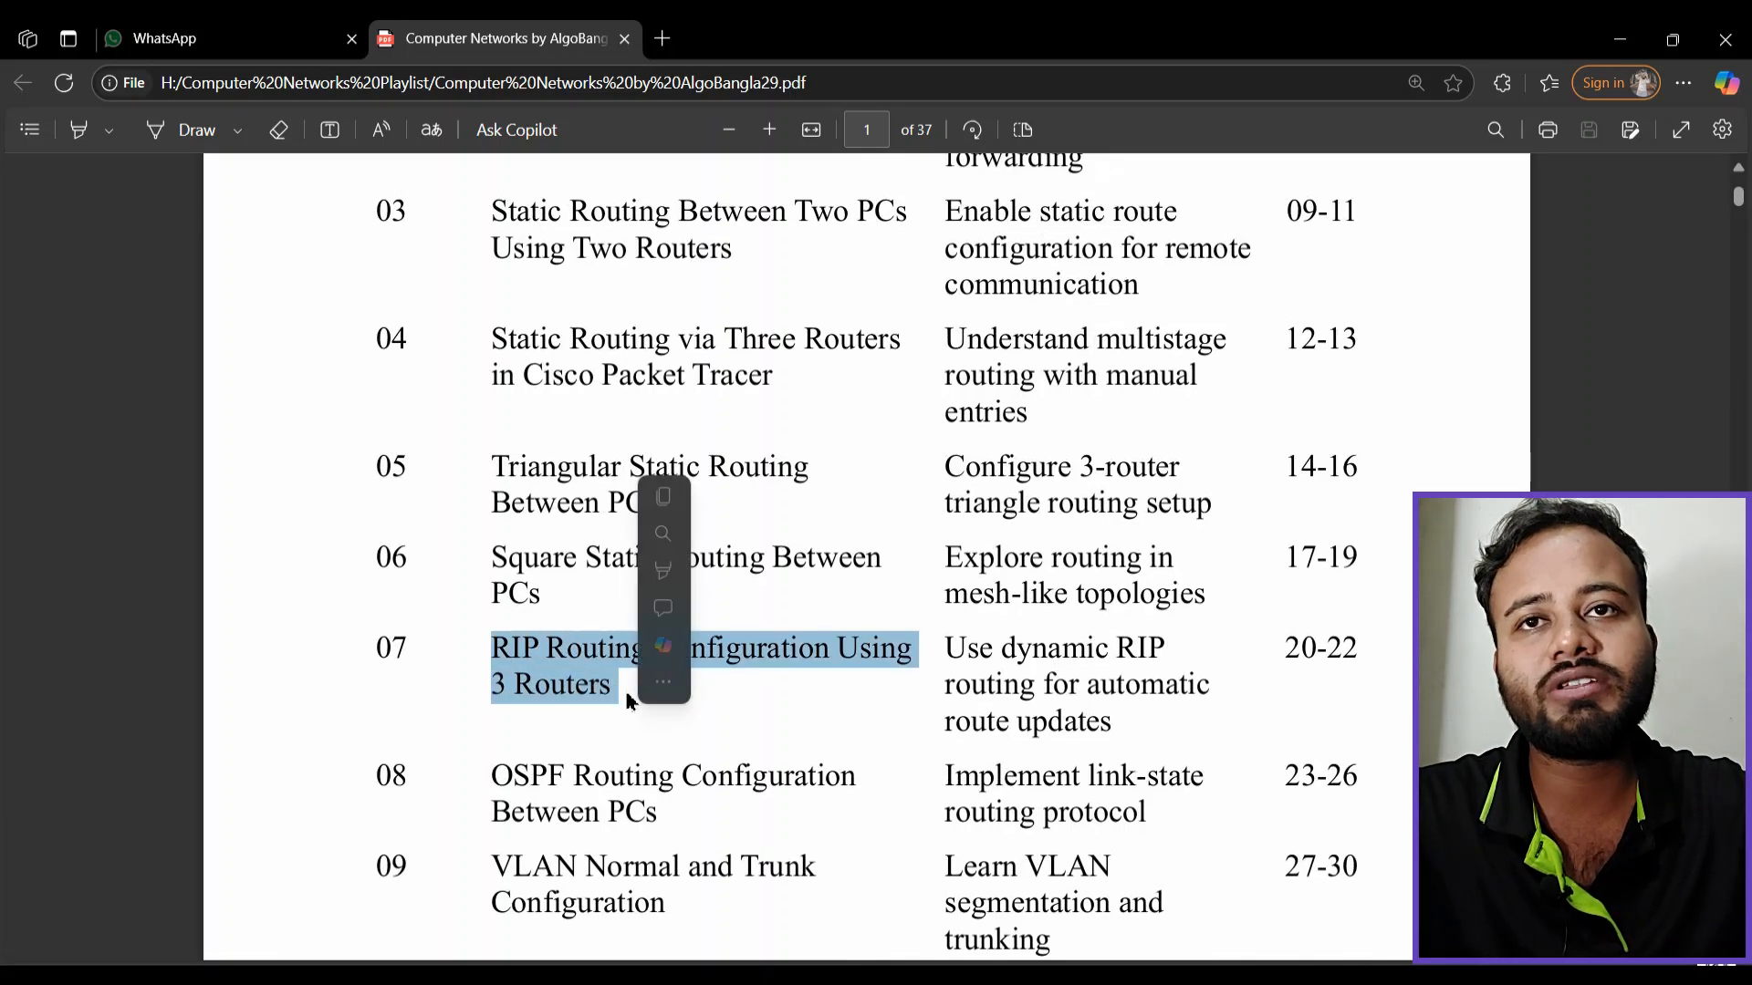
click(623, 751)
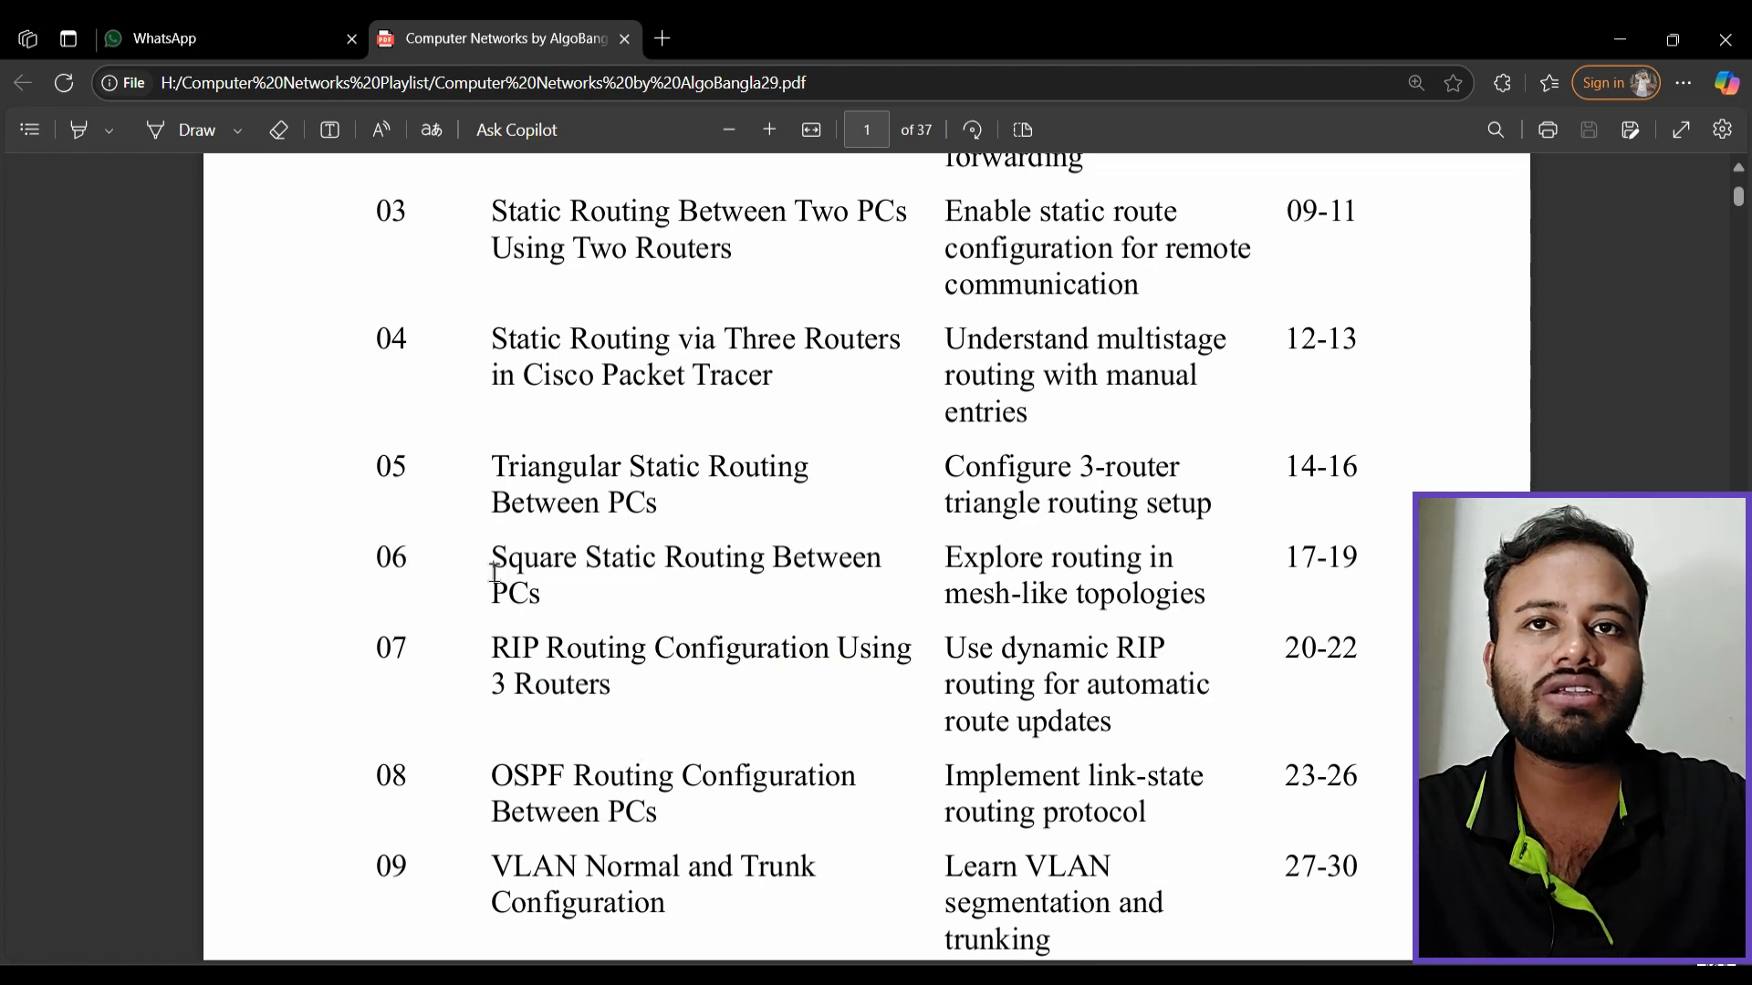
drag(492, 566, 726, 570)
drag(492, 654, 691, 652)
click(651, 718)
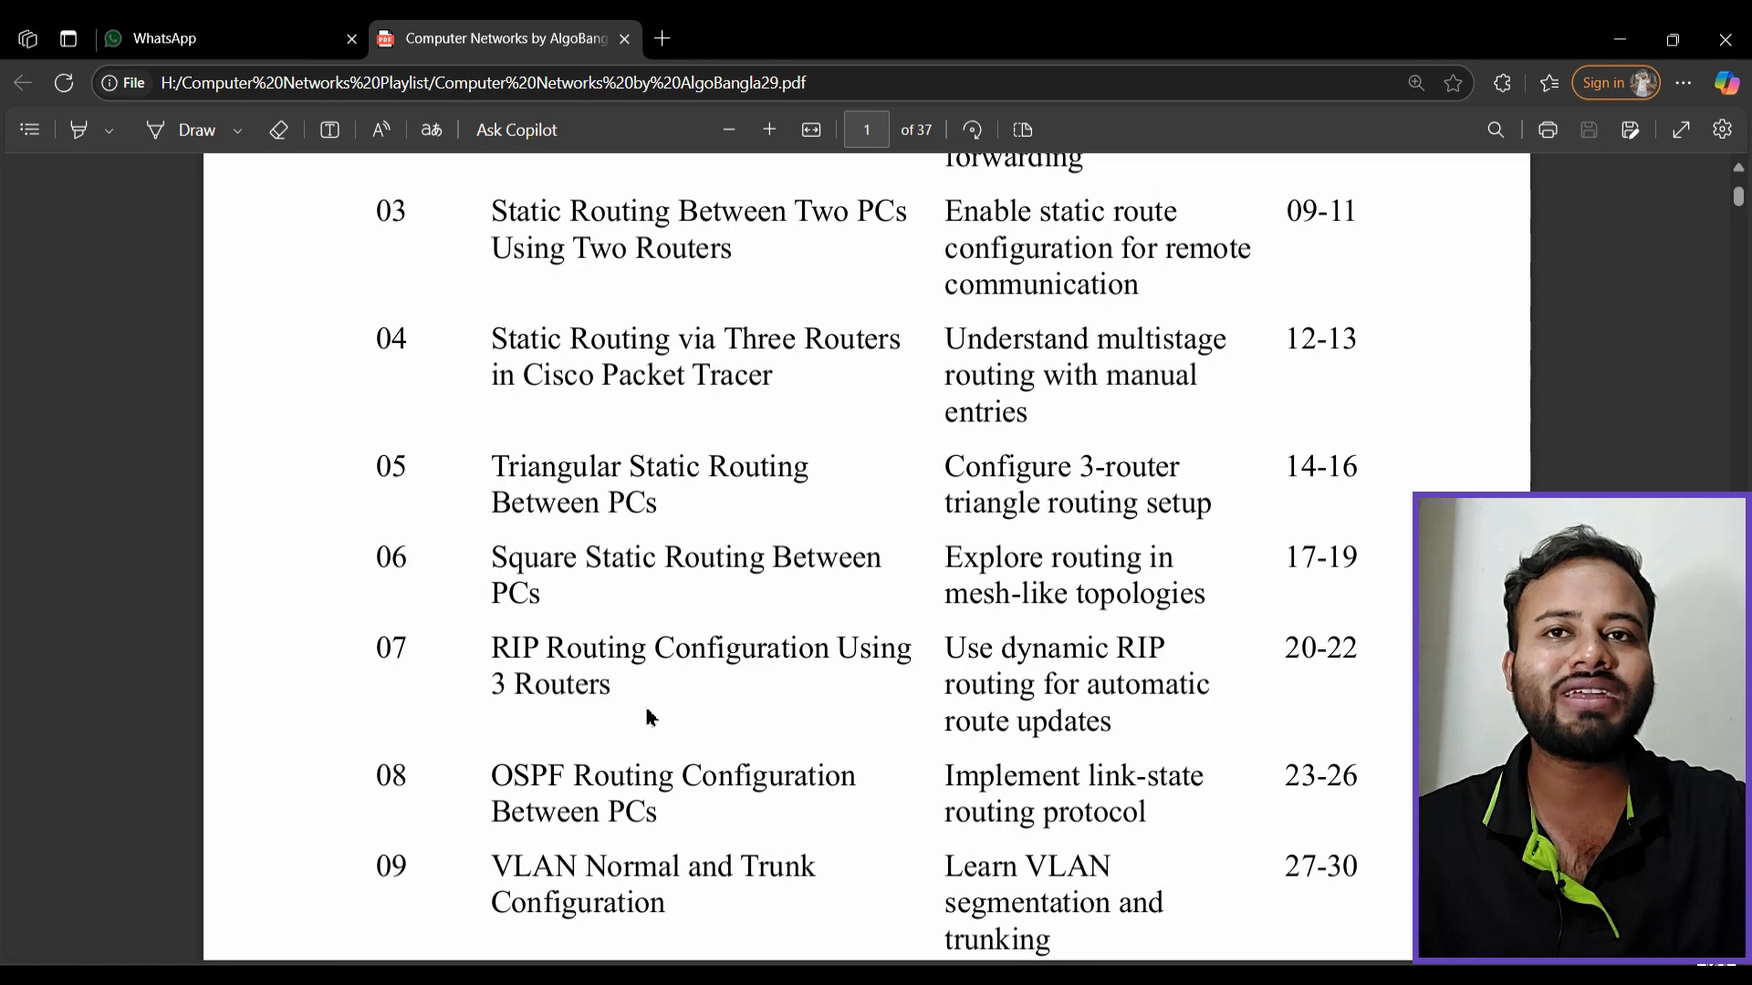
drag(493, 649, 567, 680)
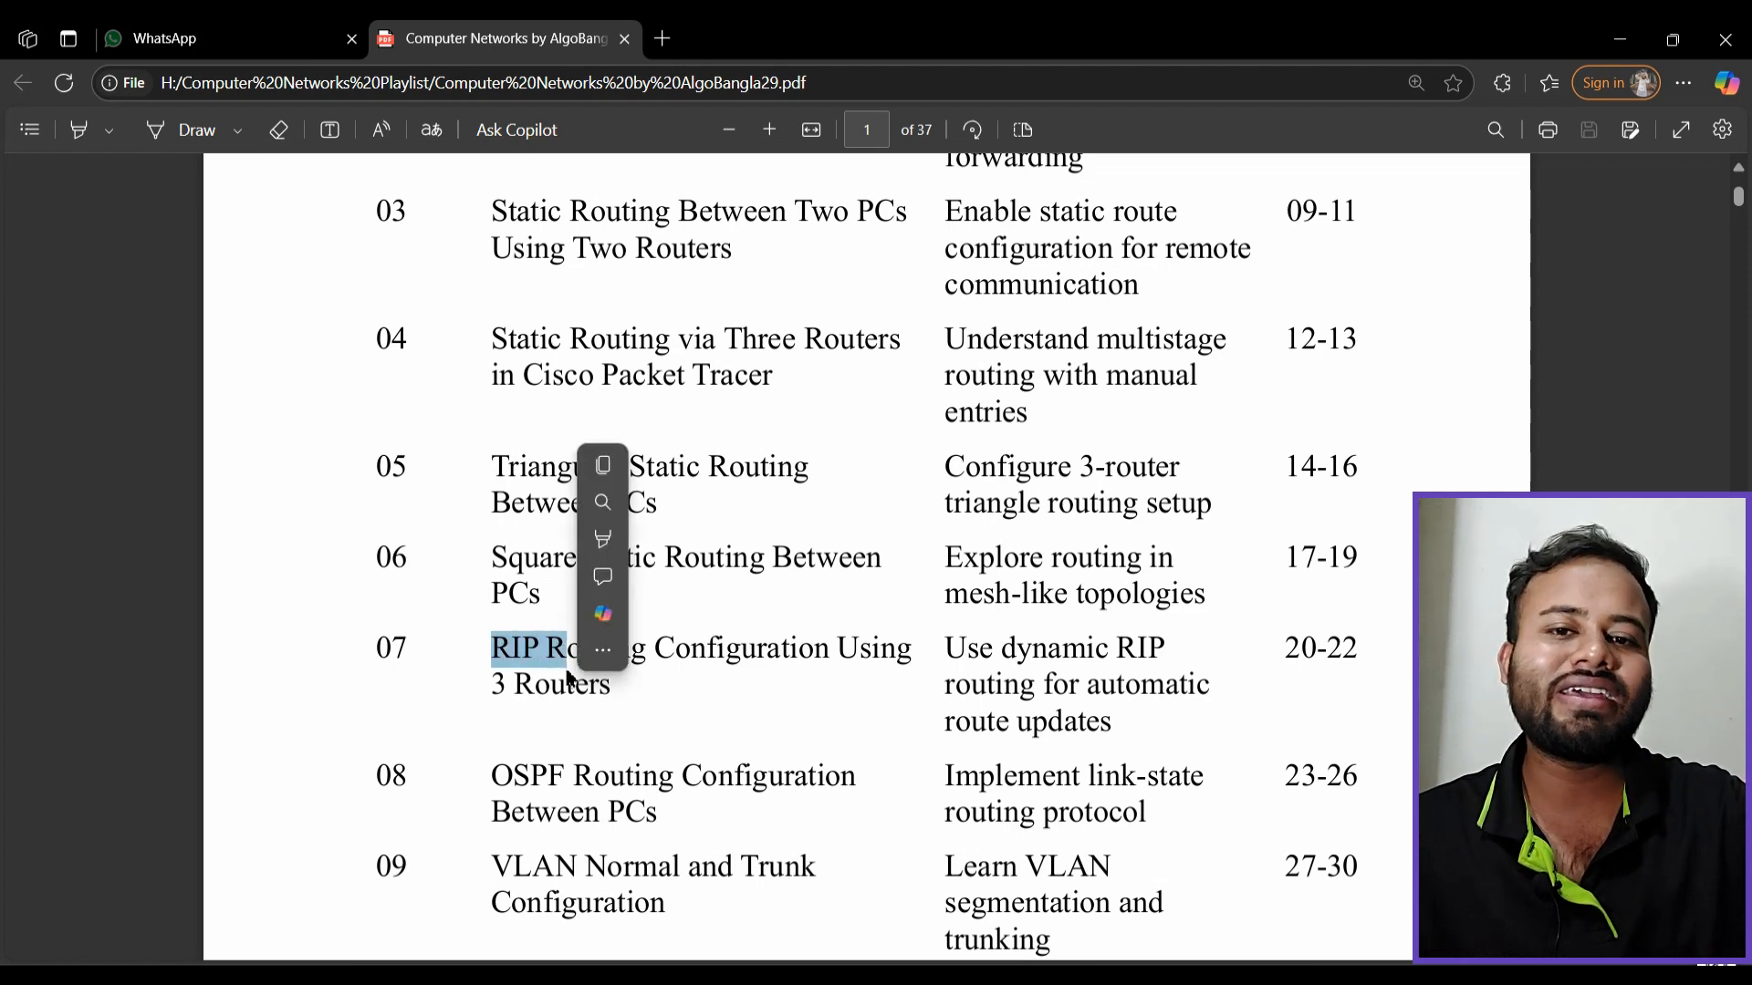
click(668, 719)
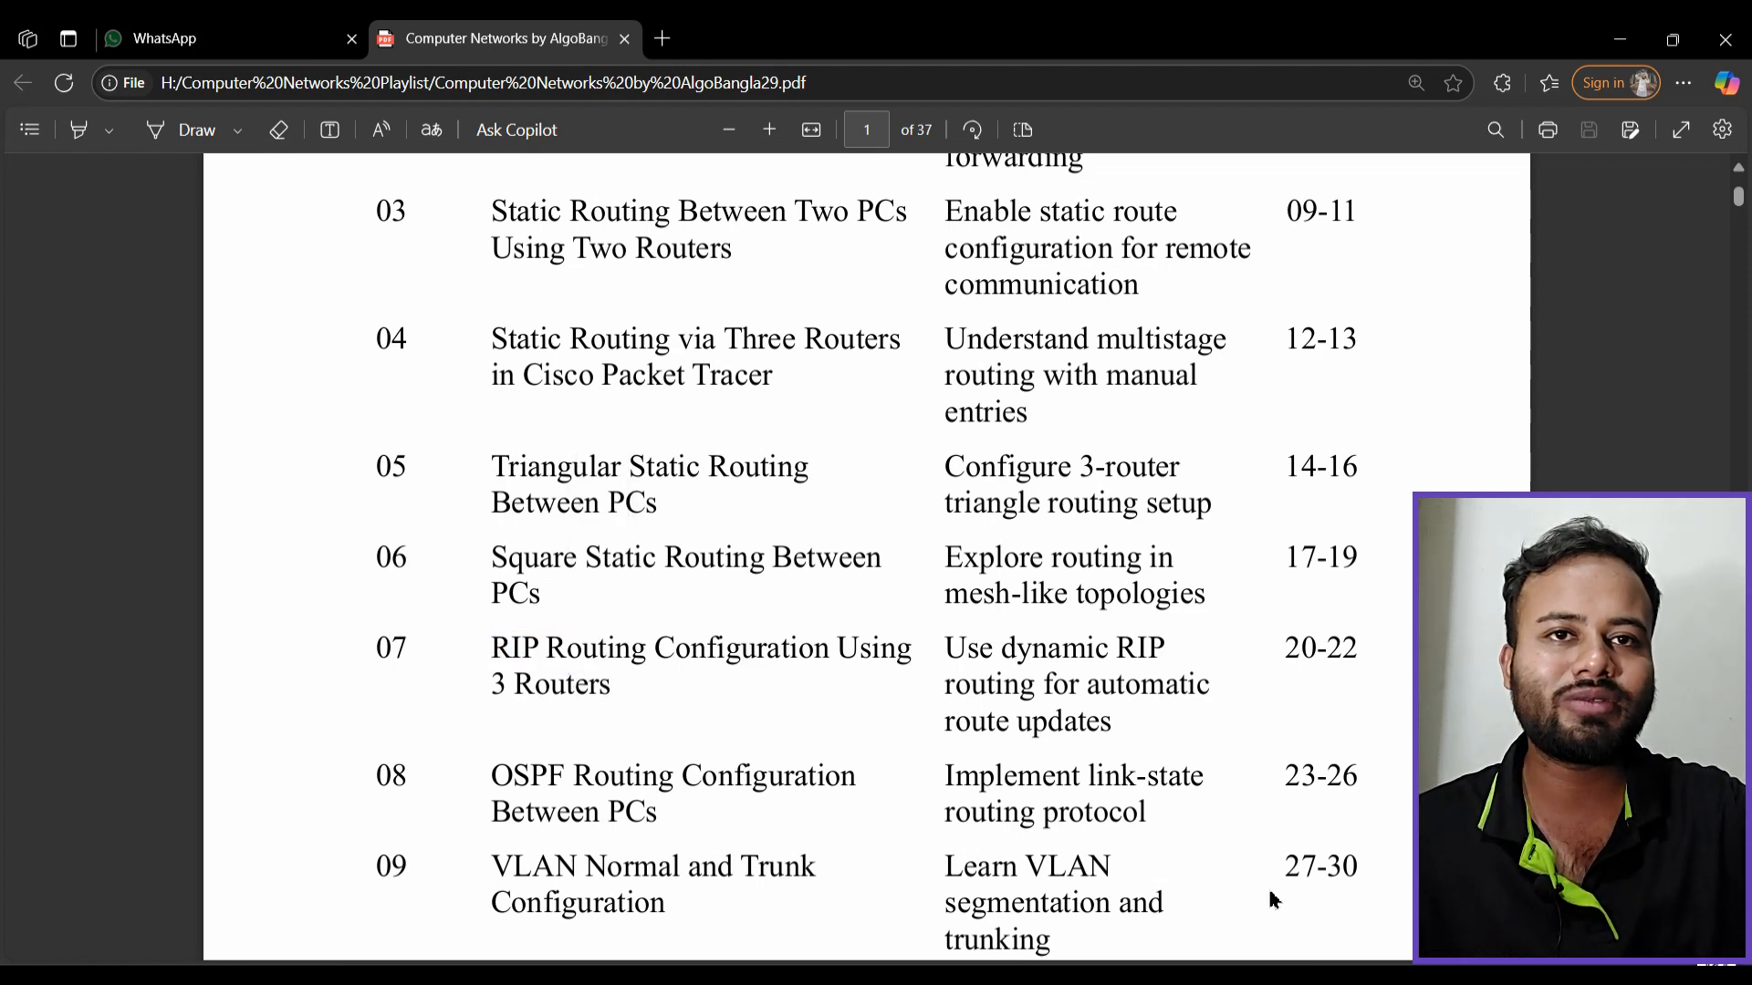
click(1271, 974)
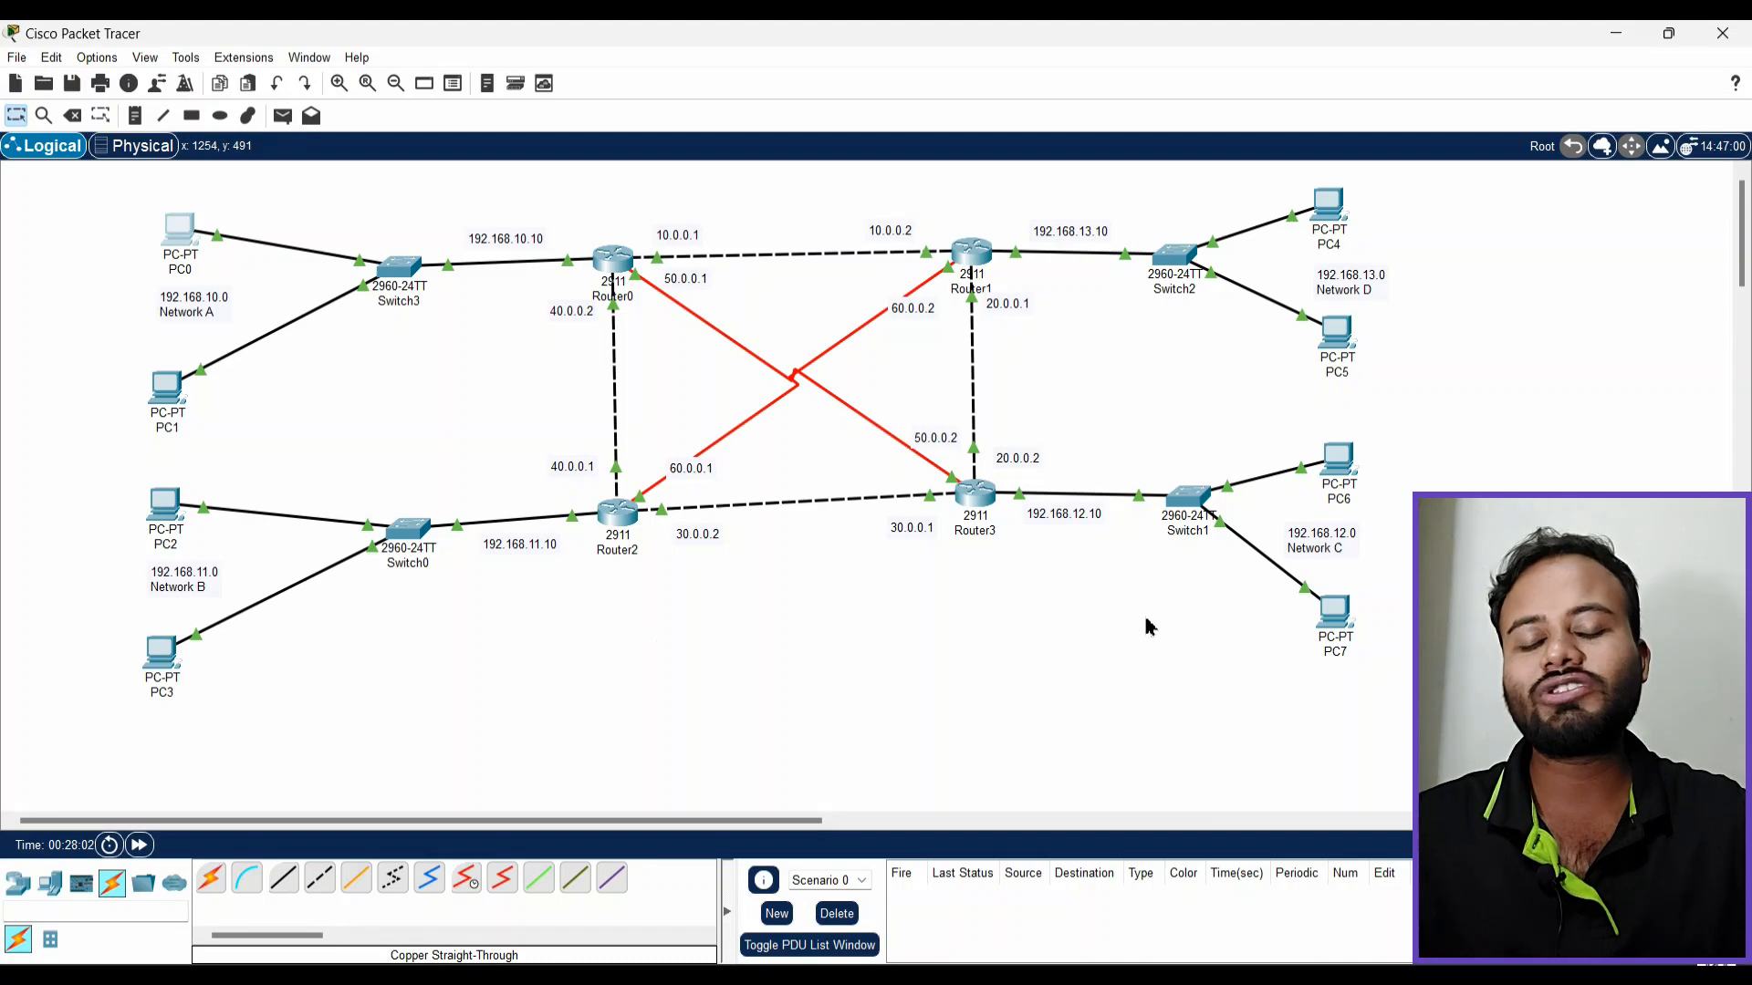